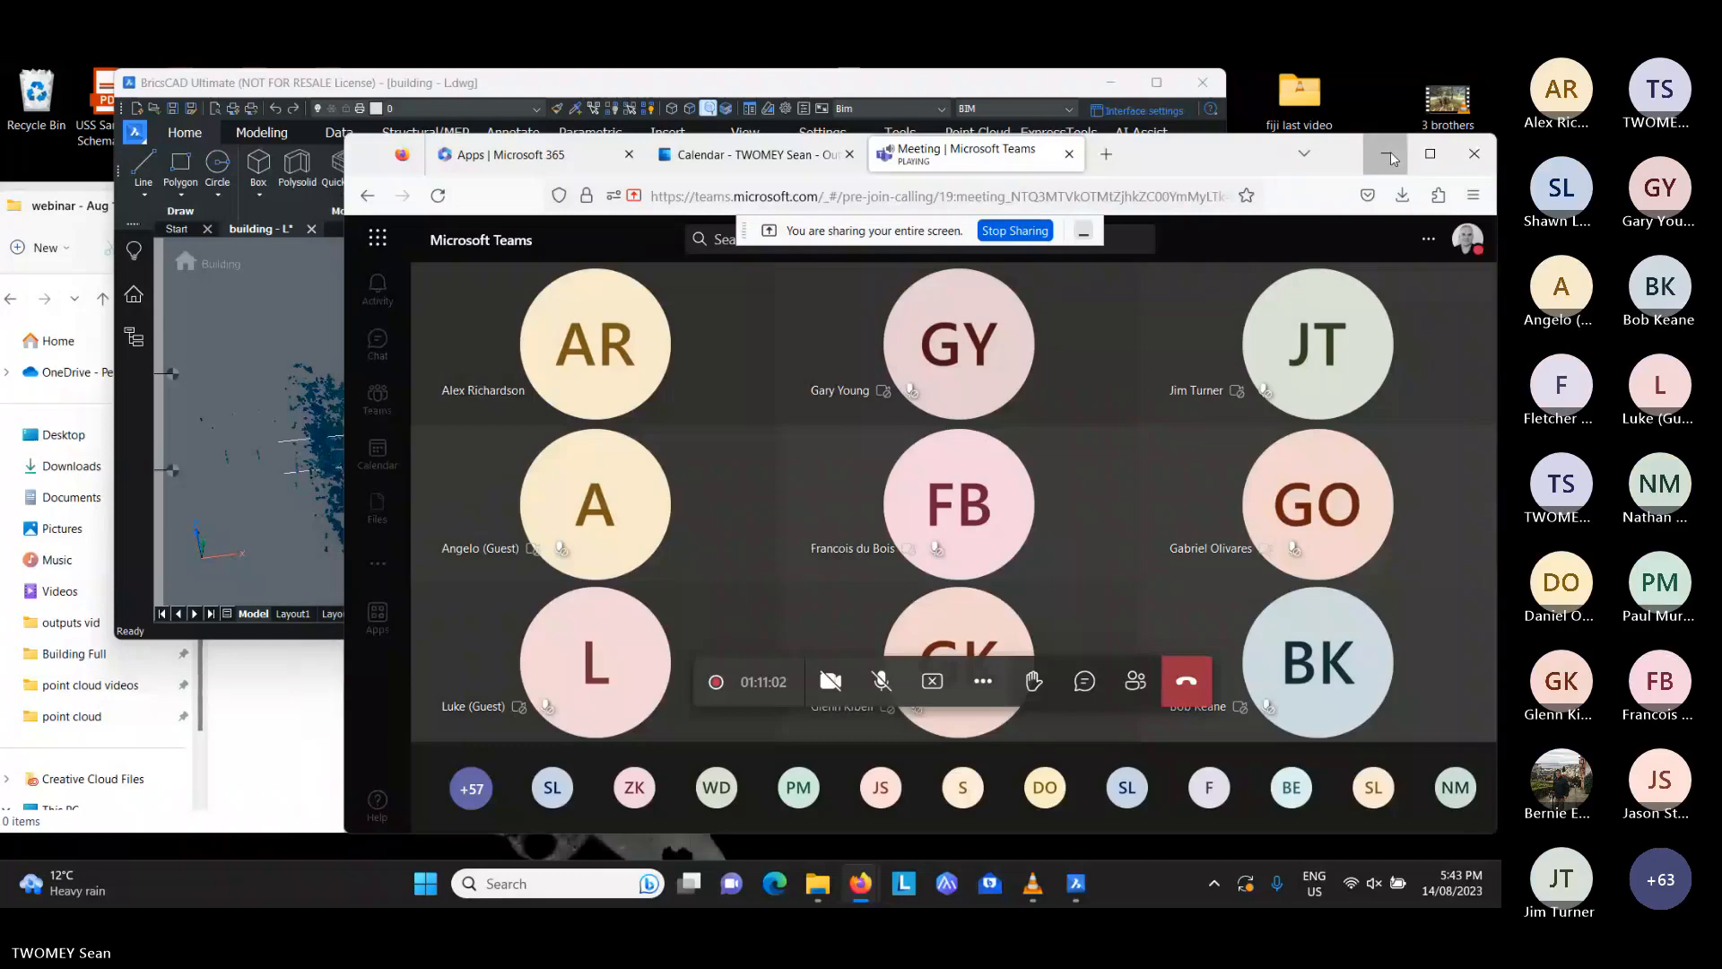
- Replace the Teams meeting window with BricsCAD at full screen and move the sharing bar clear of the drawing tabs
left_click(1388, 155)
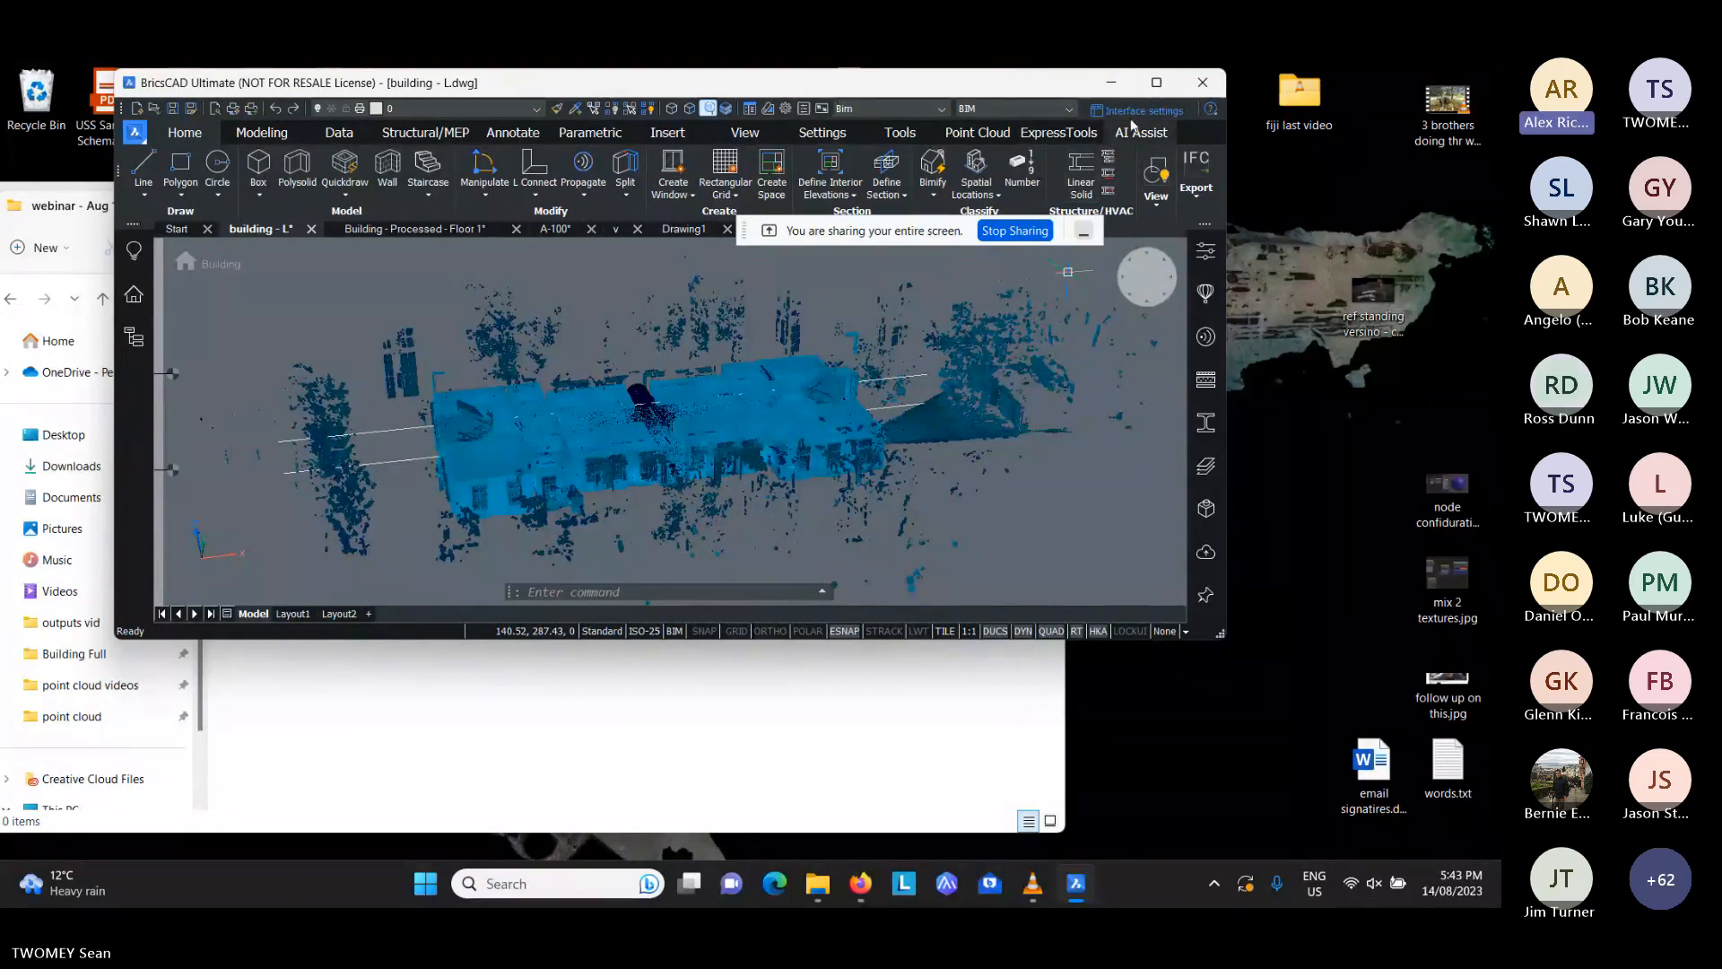
mouse_move(1157, 85)
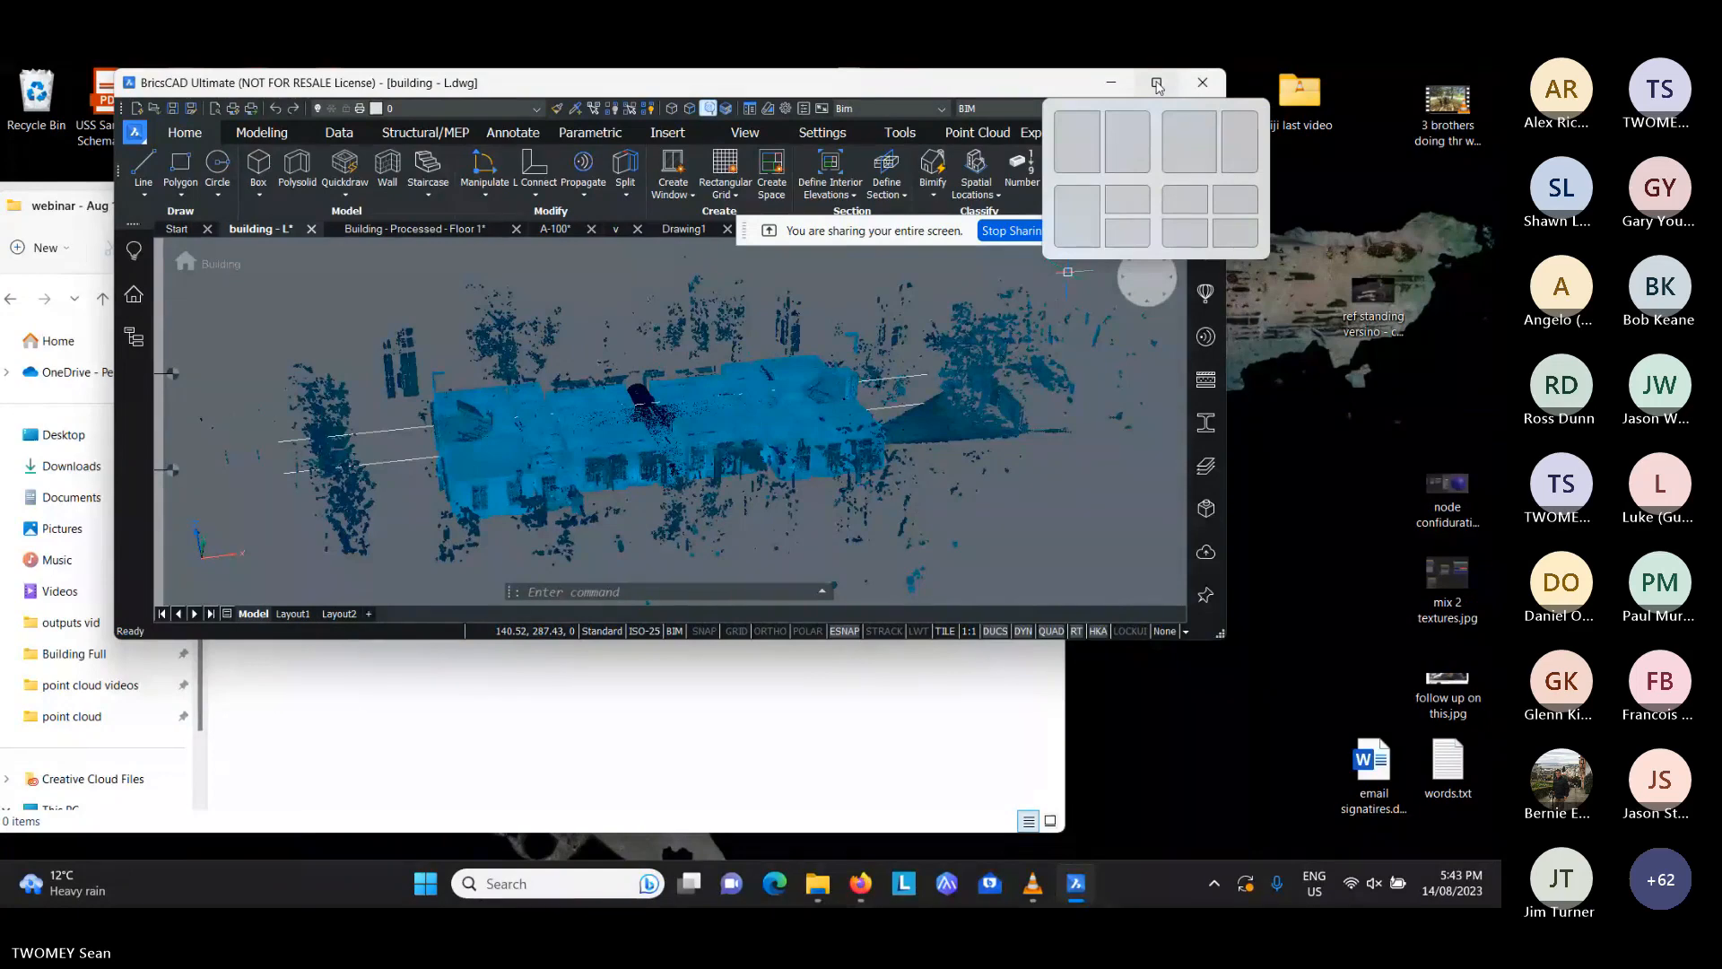
left_click(1157, 85)
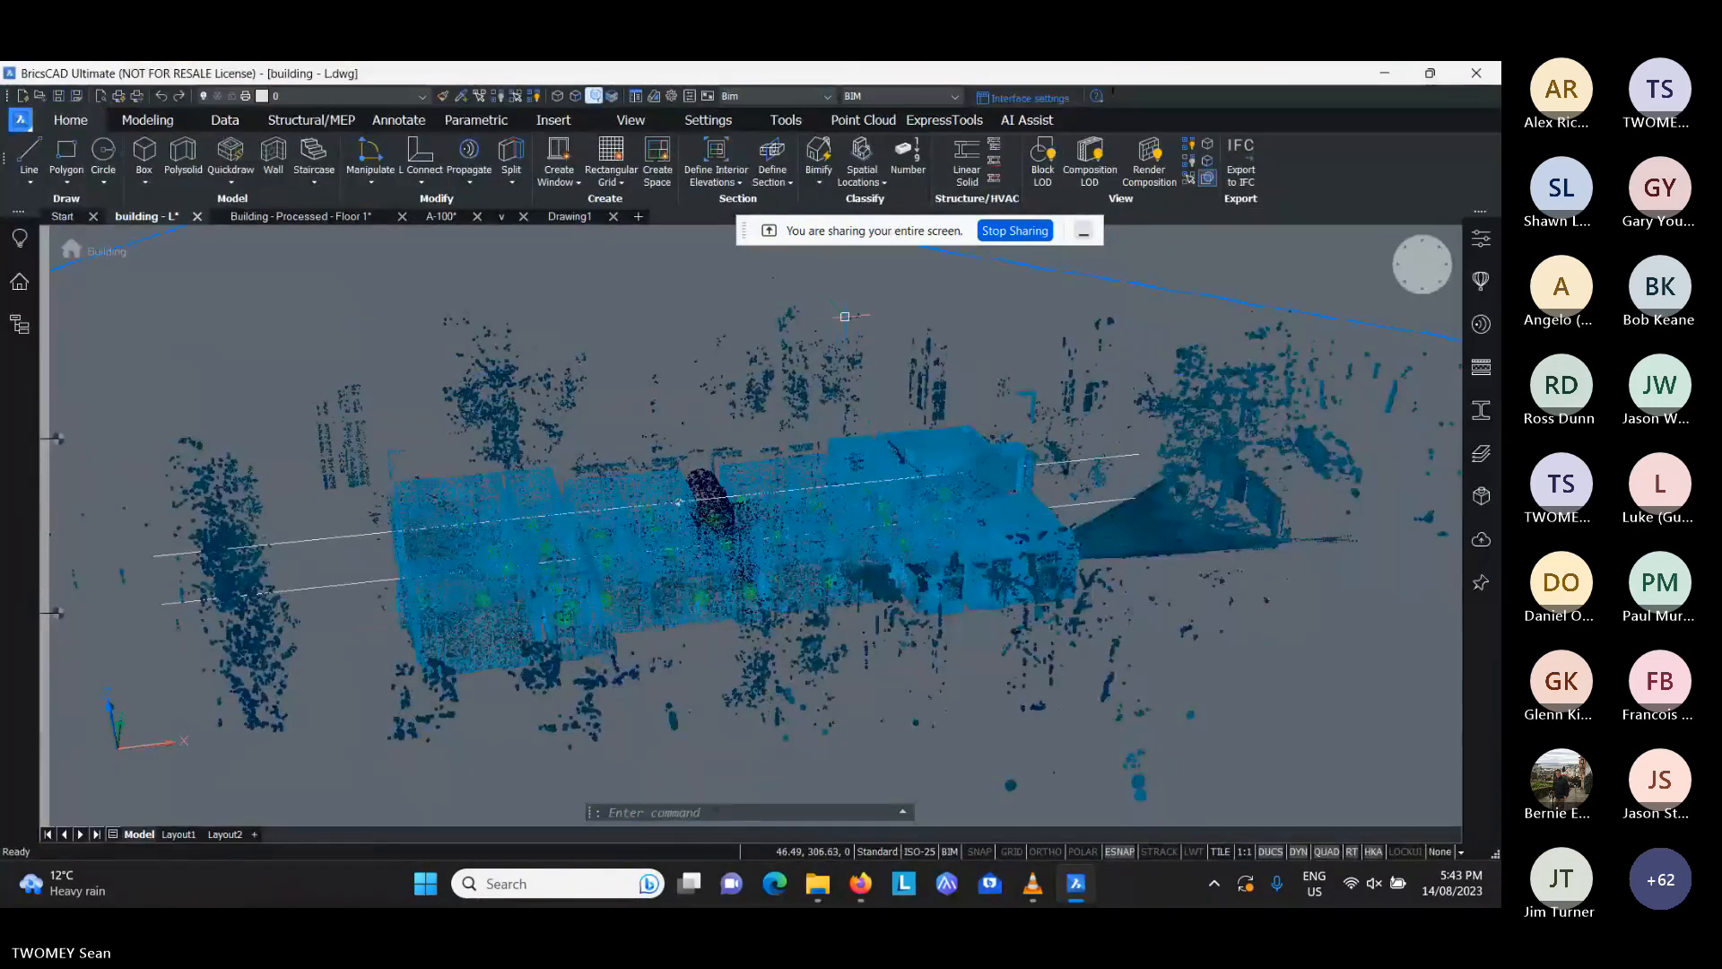
mouse_move(845, 317)
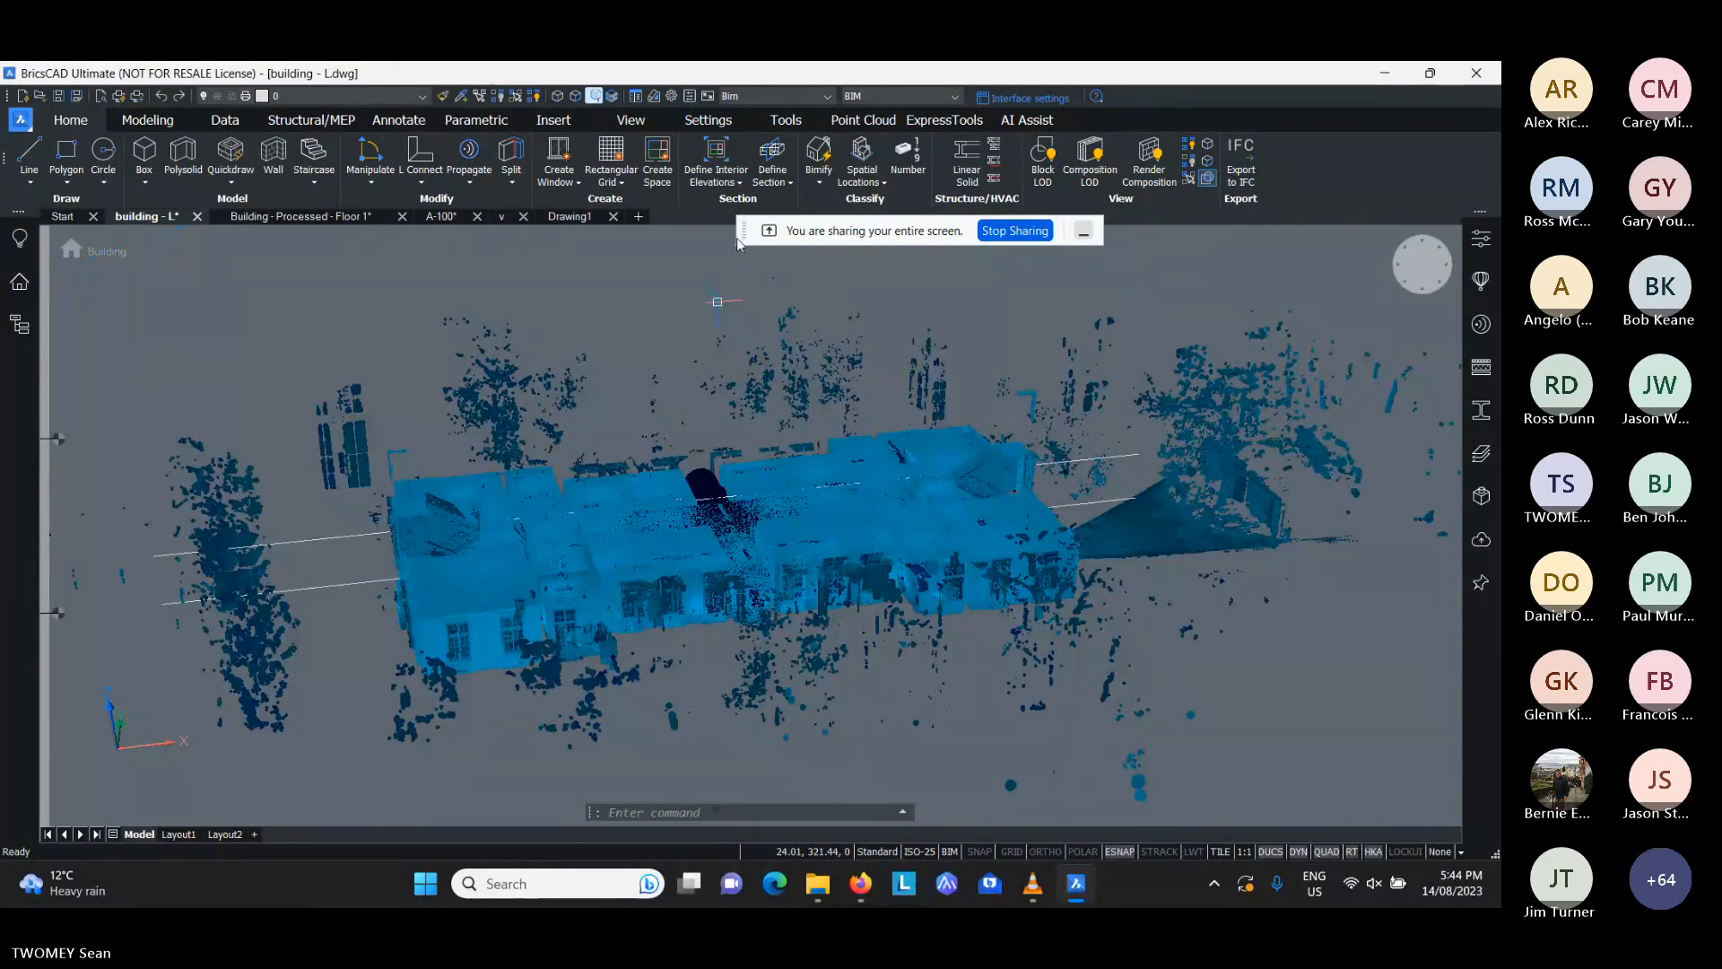
mouse_move(740, 234)
left_mouse_down()
mouse_move(704, 326)
mouse_move(209, 763)
mouse_move(109, 783)
left_mouse_up()
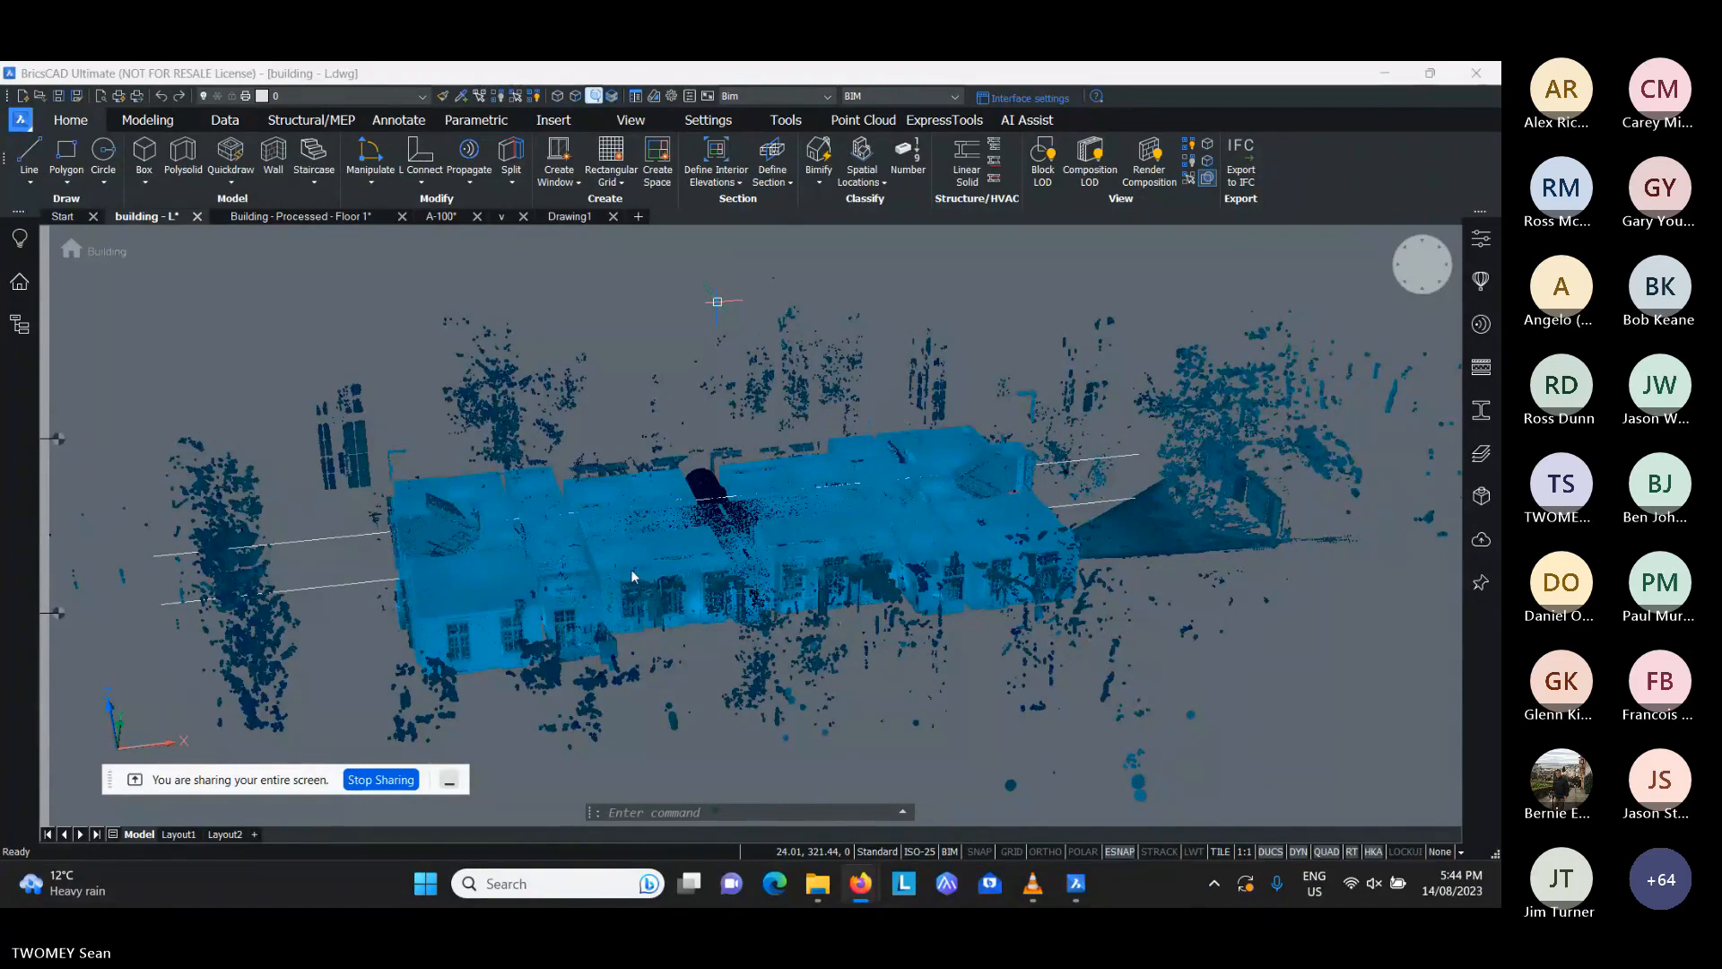
- Examine the point cloud in the building - L drawing and the walled model in Building - Processed - Floor 1
middle_click_drag(632, 569, 712, 572, "shift")
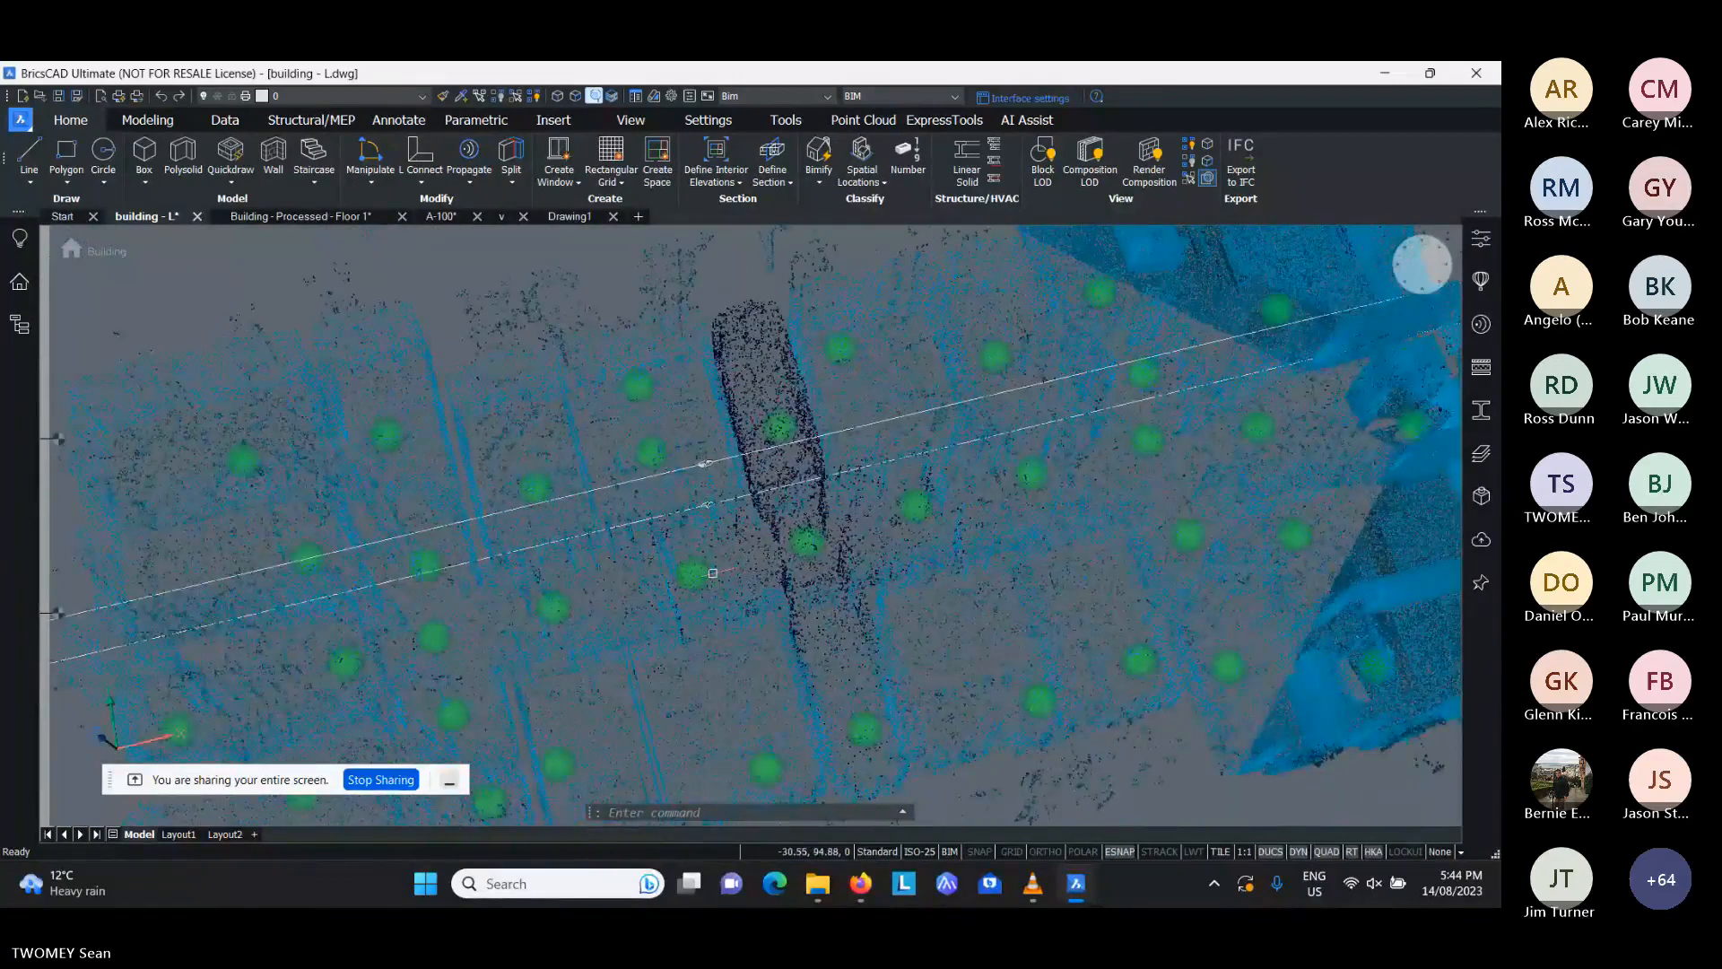
scroll(713, 572, "up", 1)
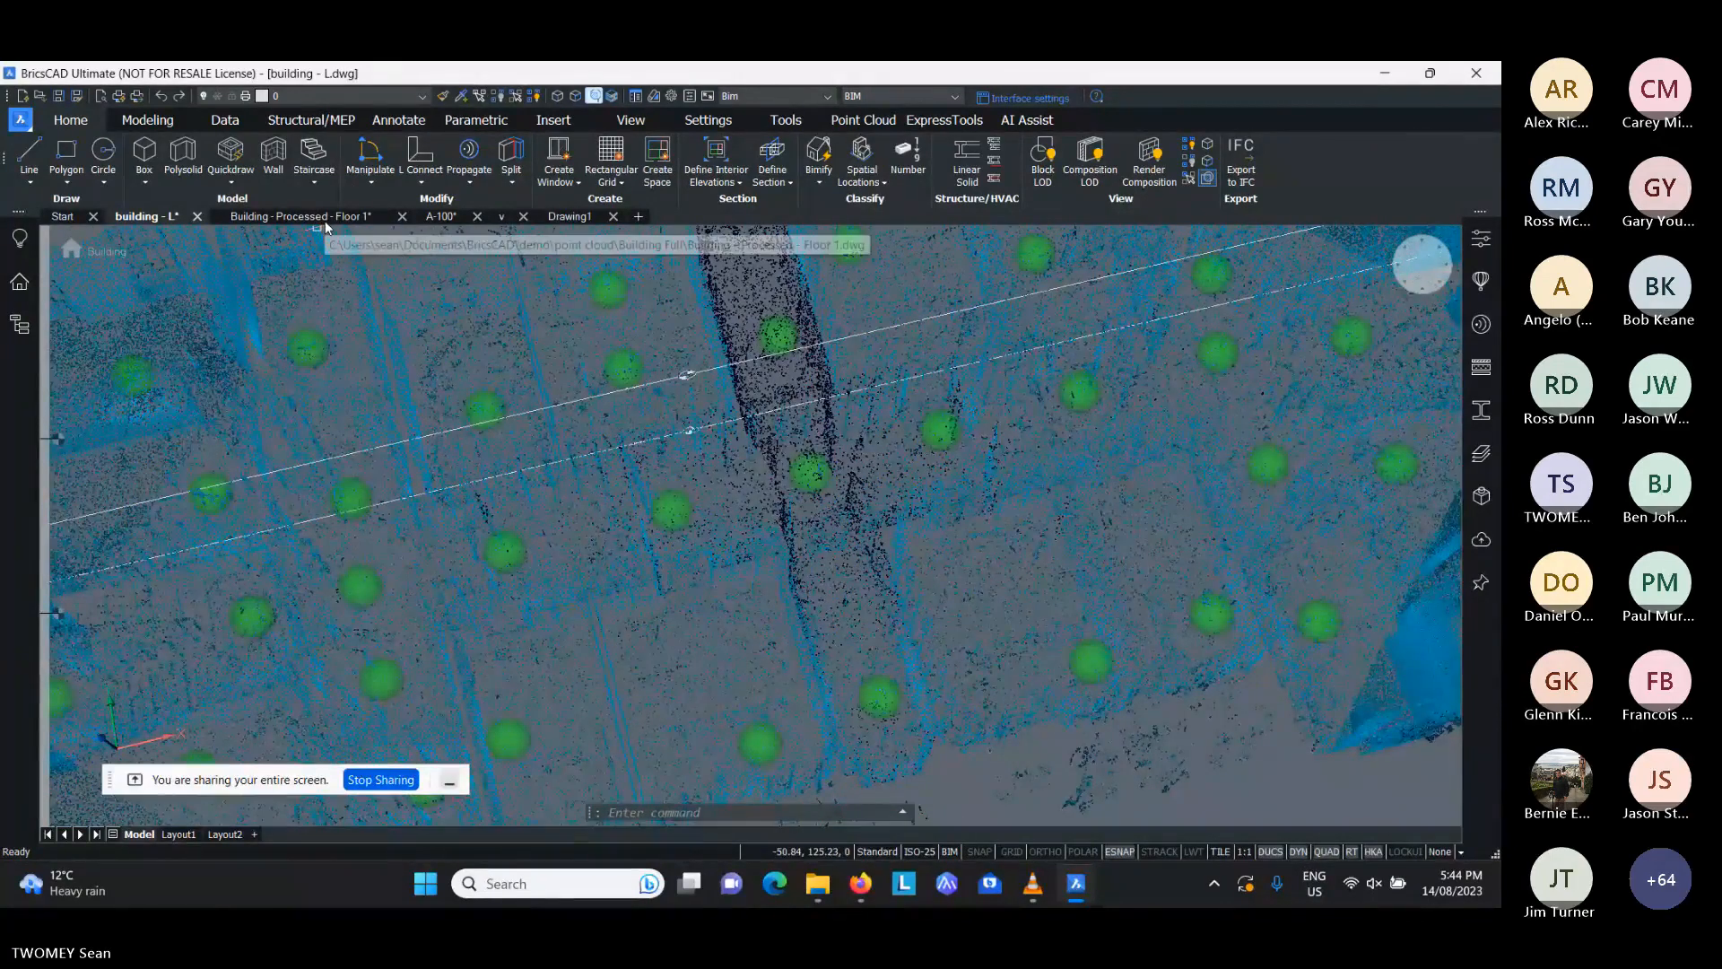
left_click(325, 221)
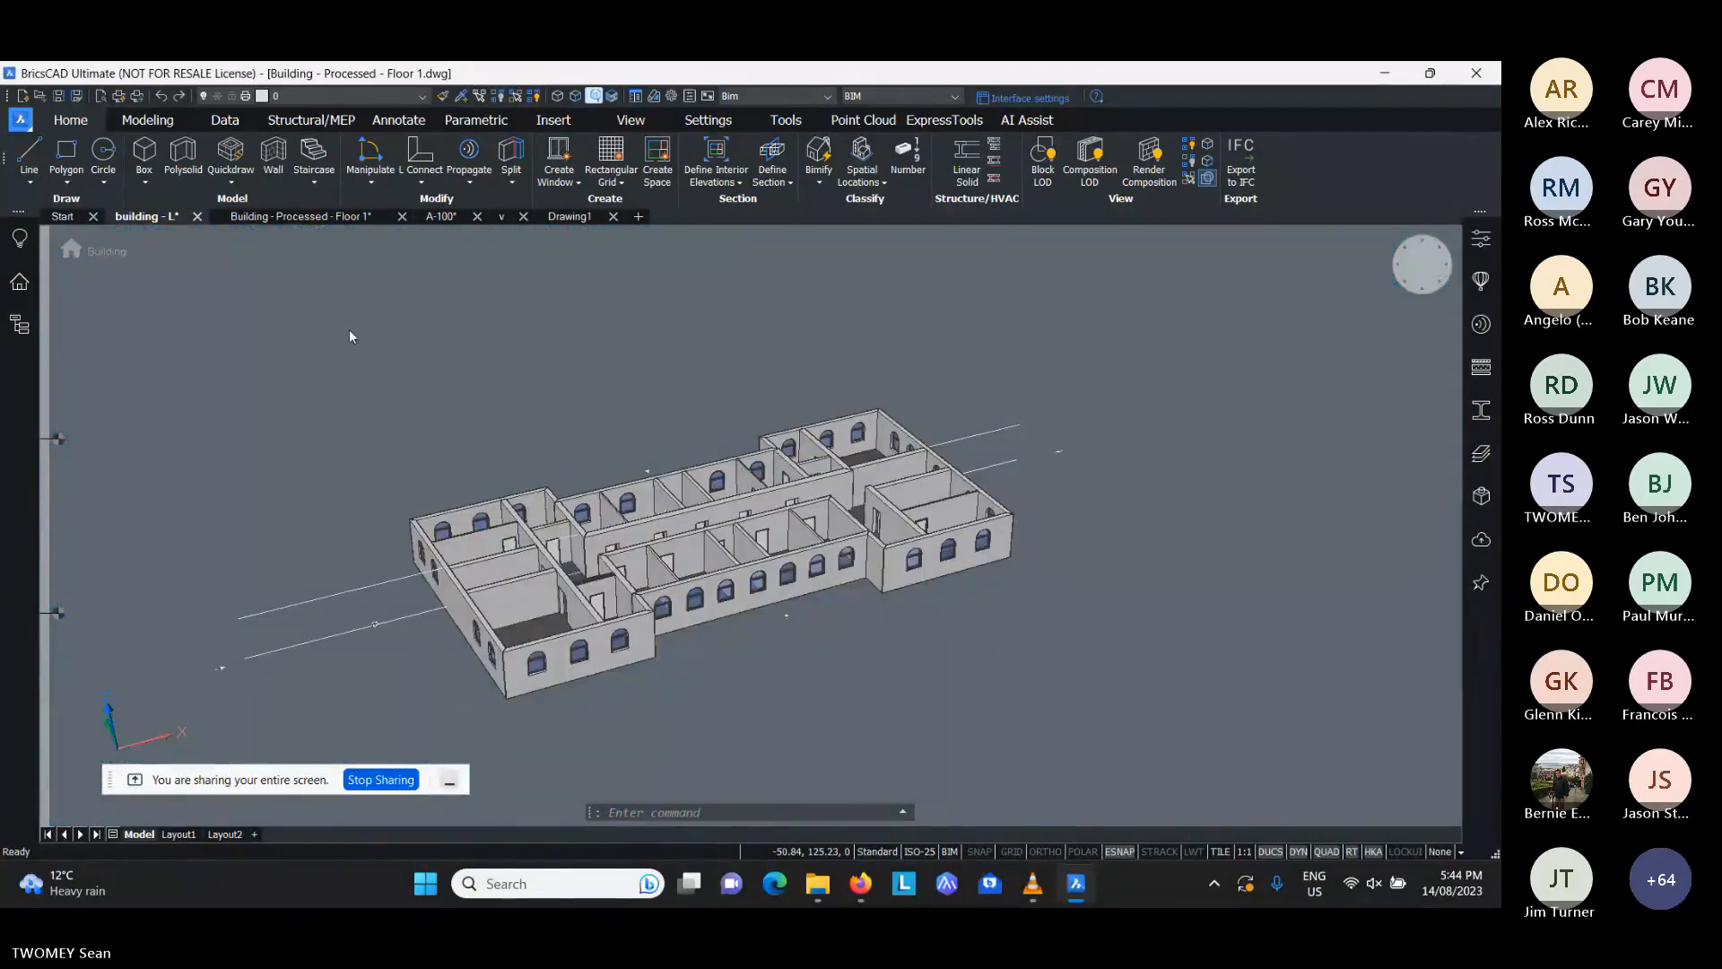
middle_click_drag(799, 663, 749, 661)
scroll(620, 611, "up", 3)
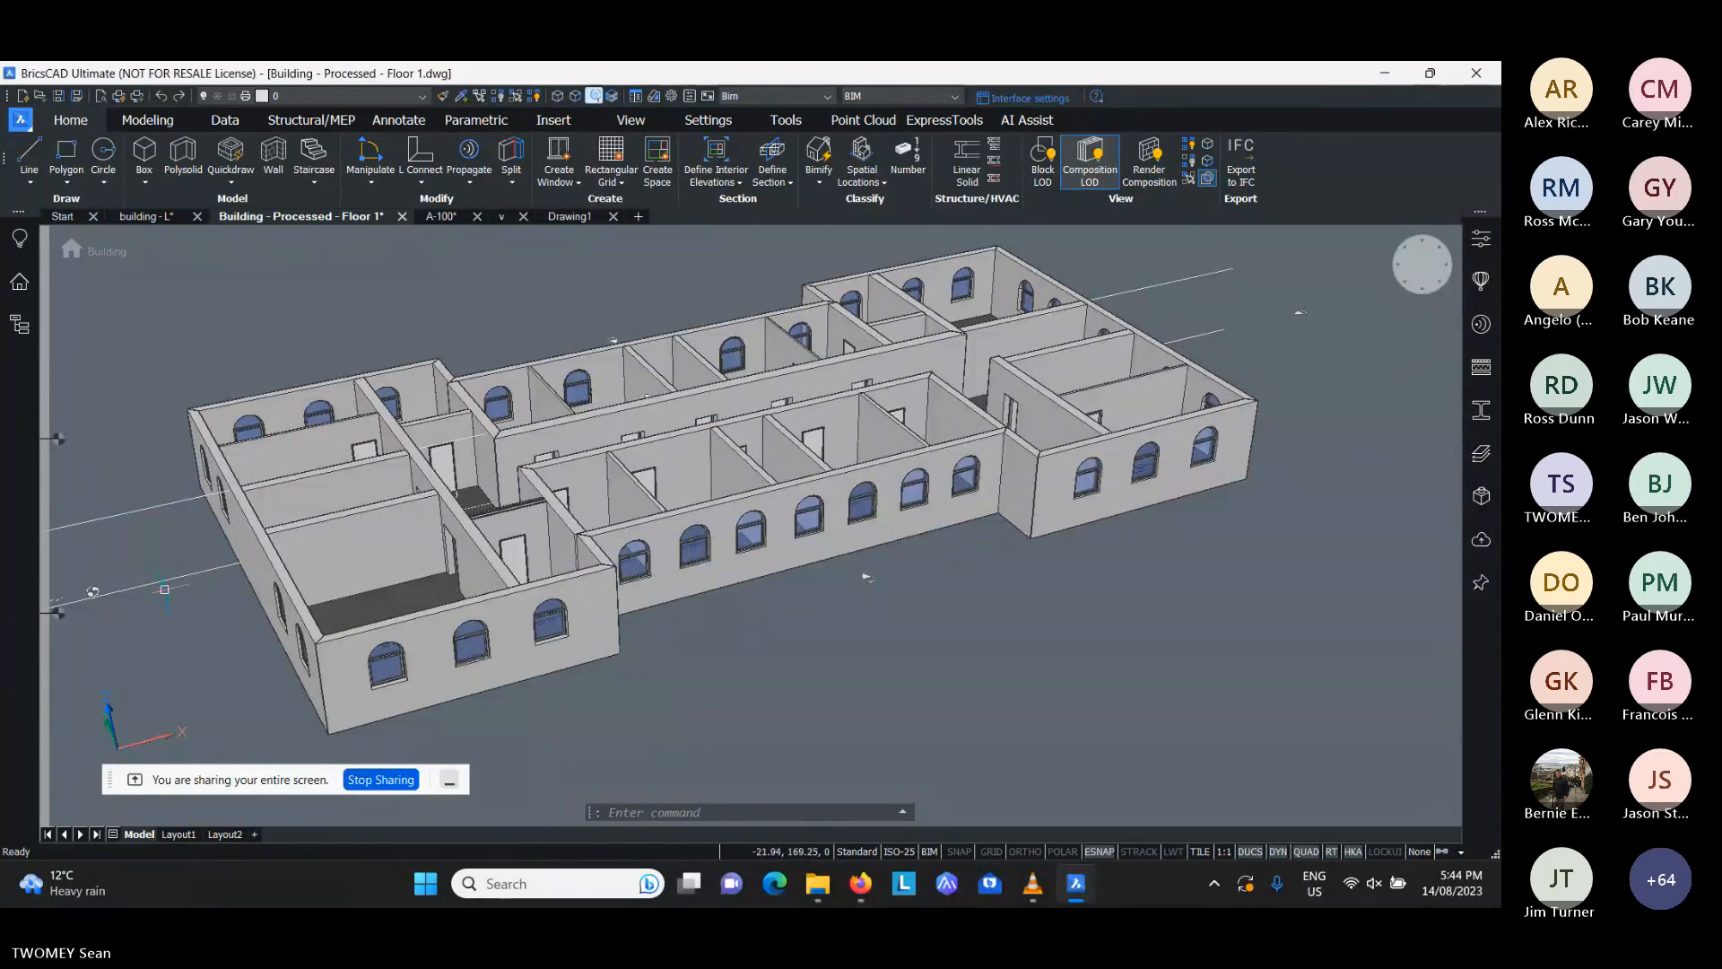
mouse_move(171, 582)
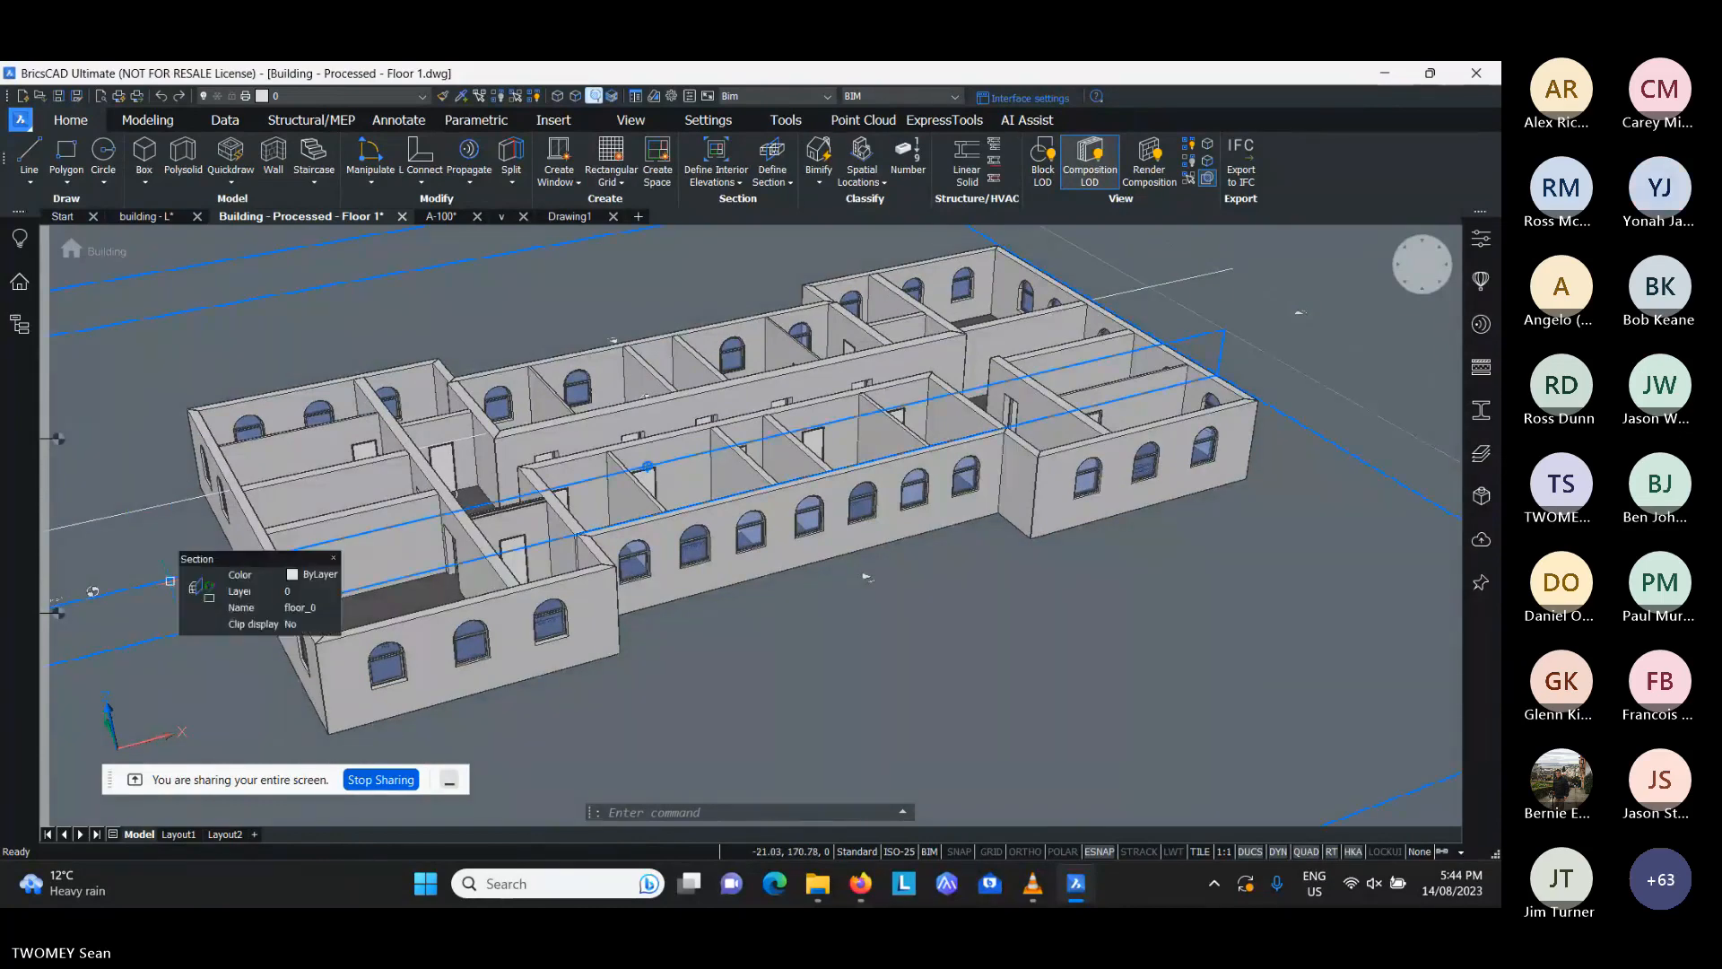
- Examine the Floor 2 plan and the window, door and spaces schedules on the A-100 sheet
left_click(439, 217)
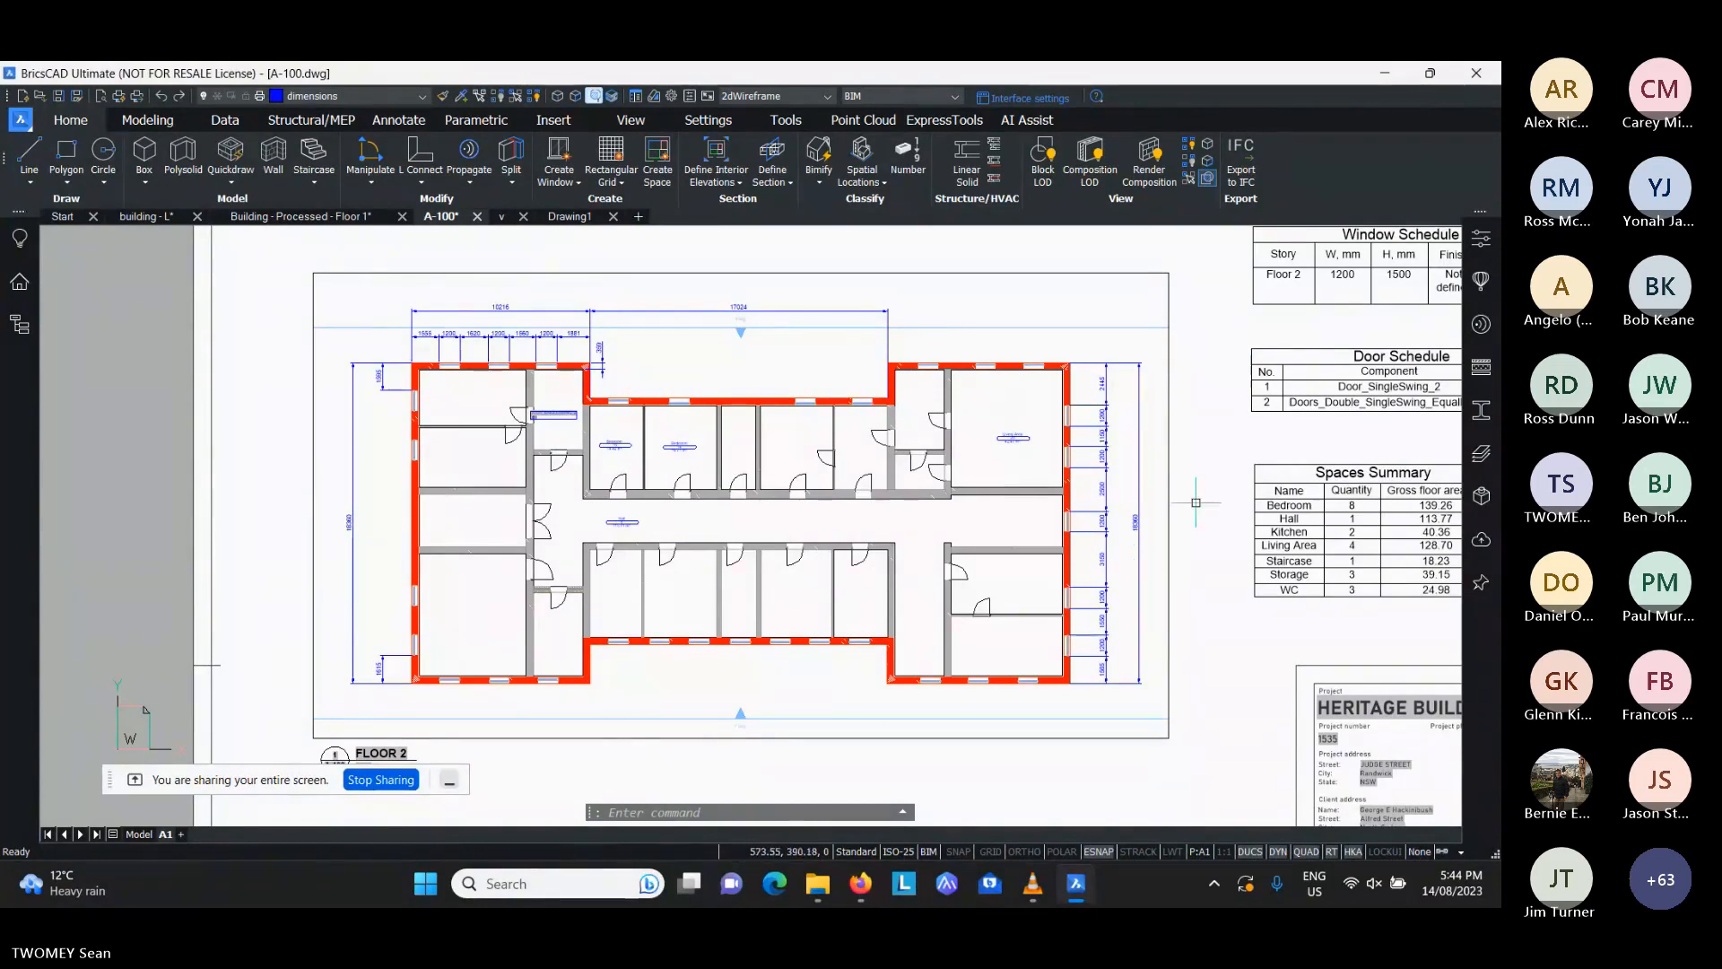
scroll(1195, 502, "down", 3)
left_click(1263, 431)
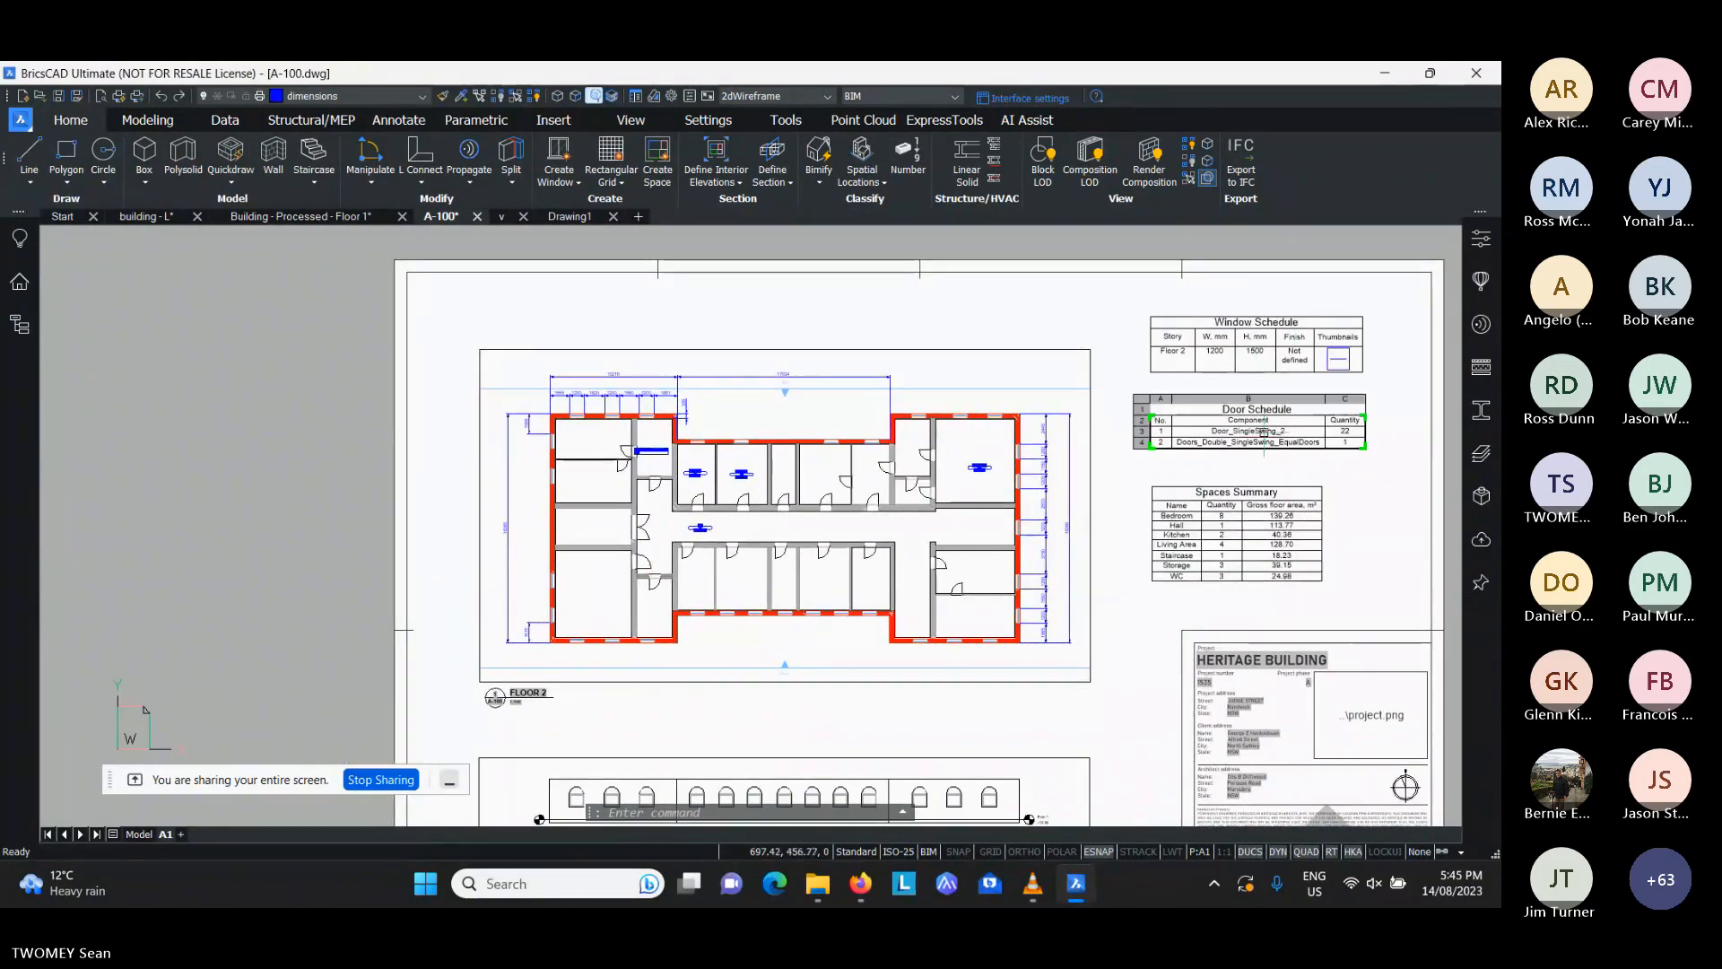
key("Escape")
middle_click_drag(1182, 599, 1080, 591)
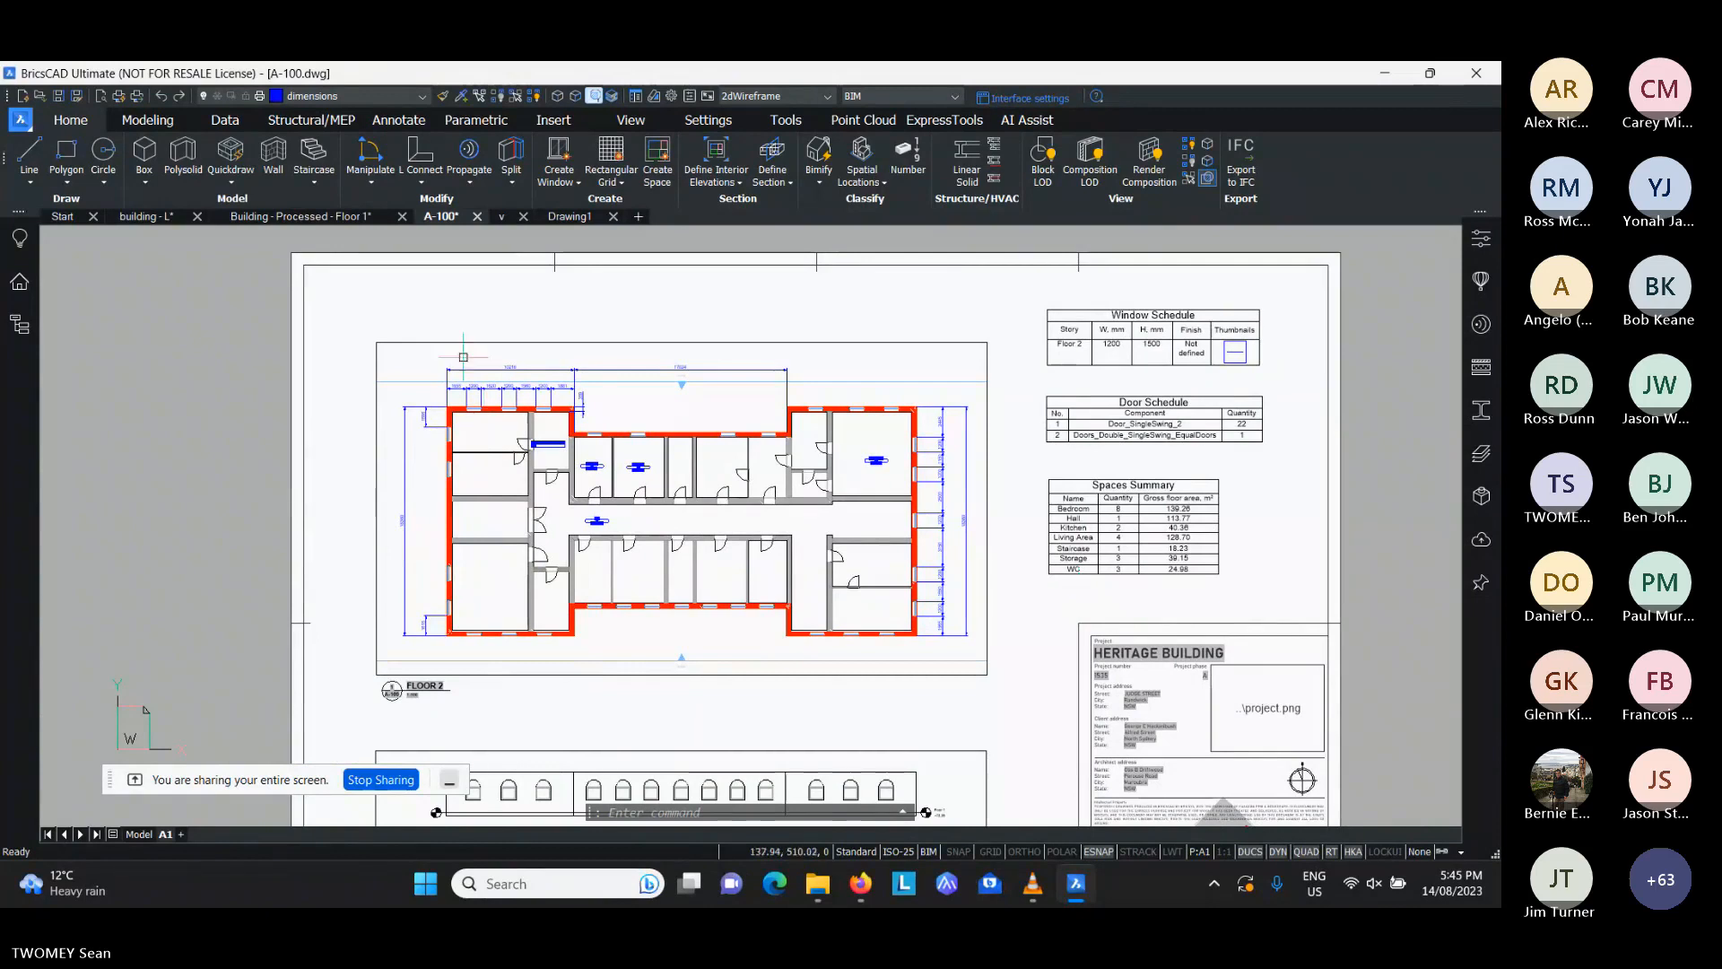
- Switch to the v drawing and model a second, larger solid box beside the existing one
left_click(501, 217)
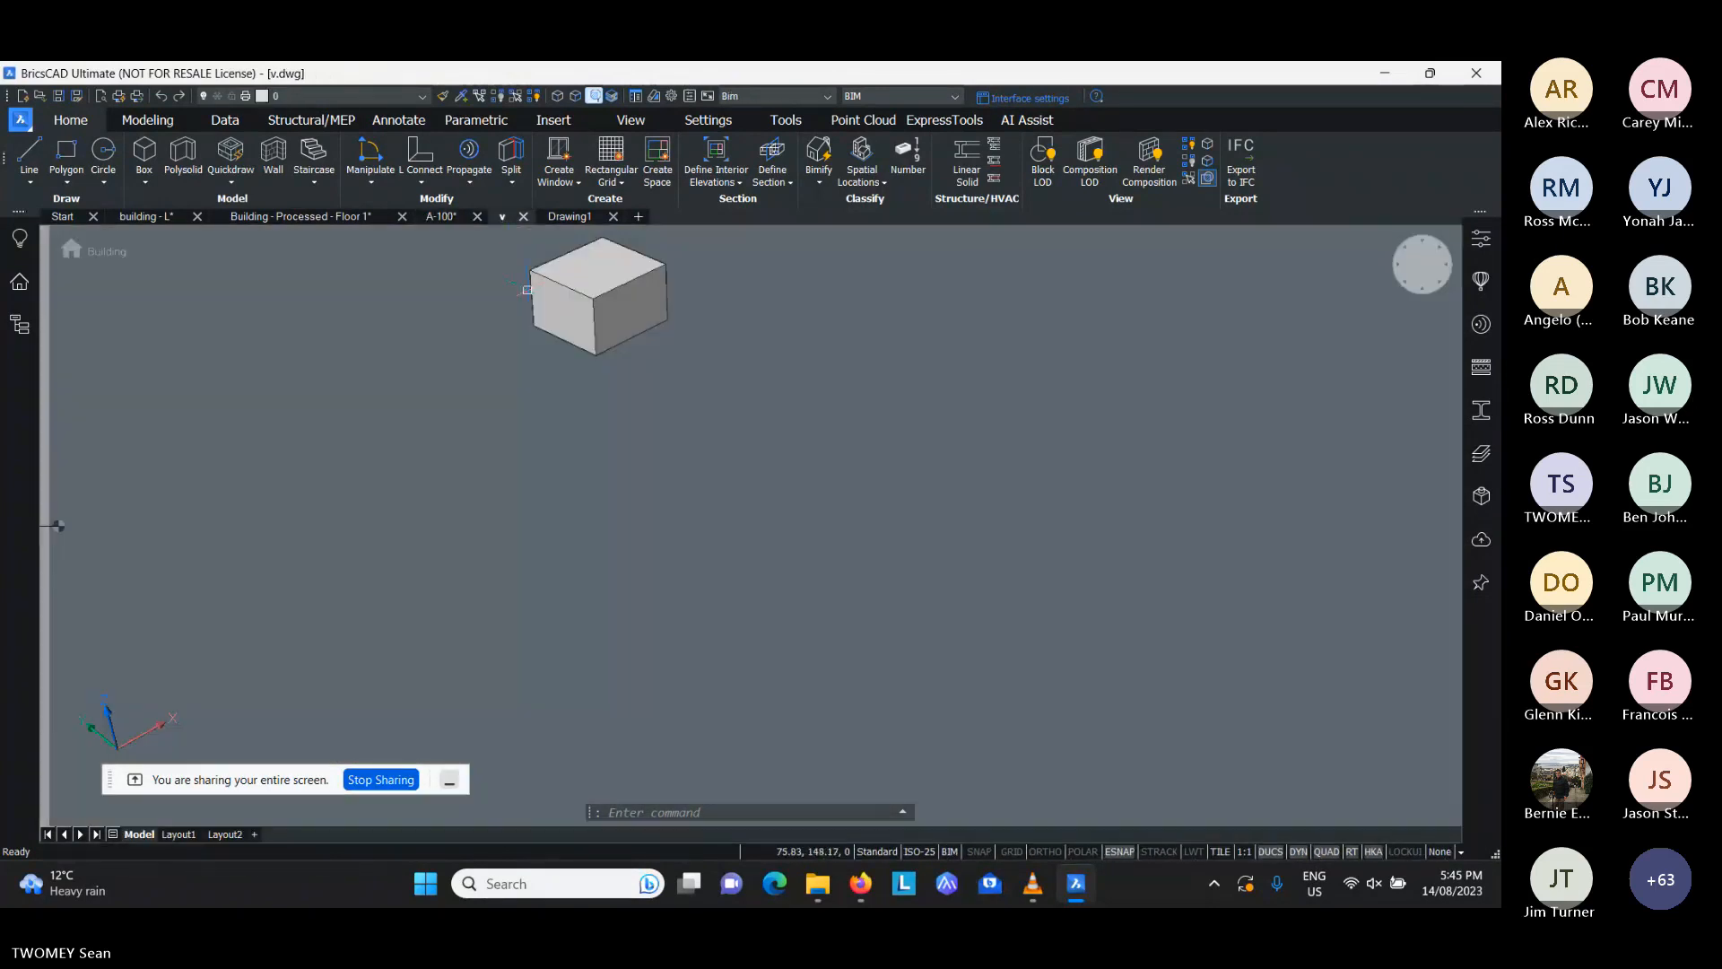
middle_click_drag(555, 431, 537, 491)
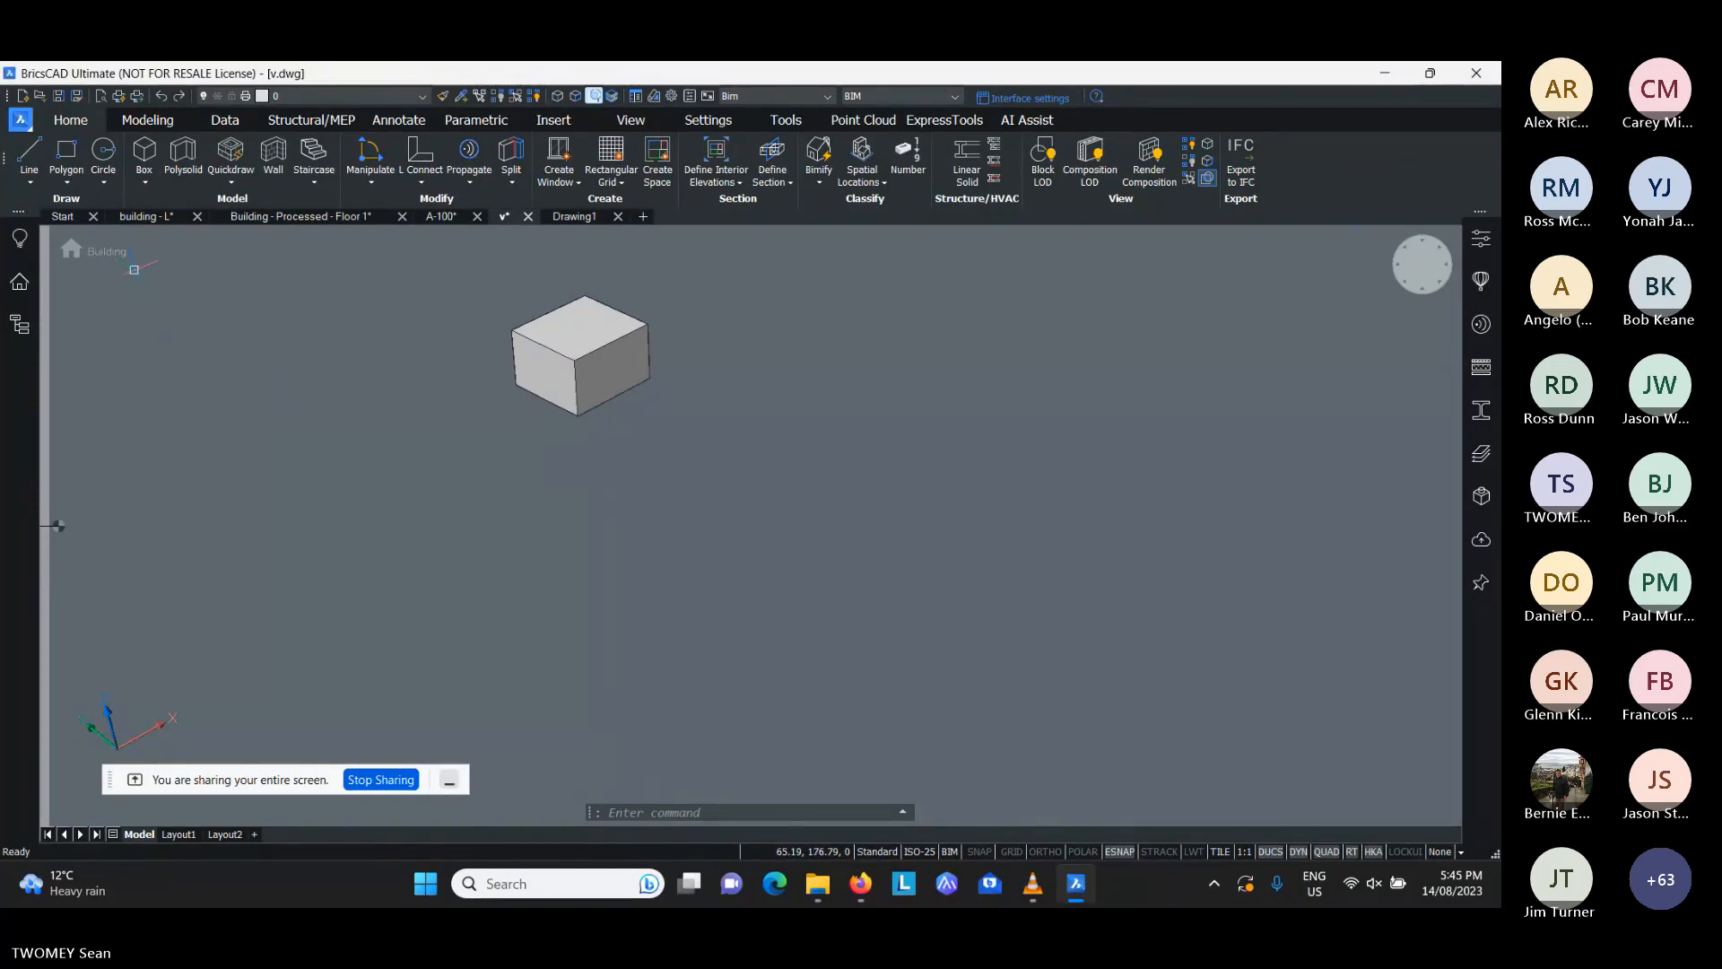
left_click(145, 157)
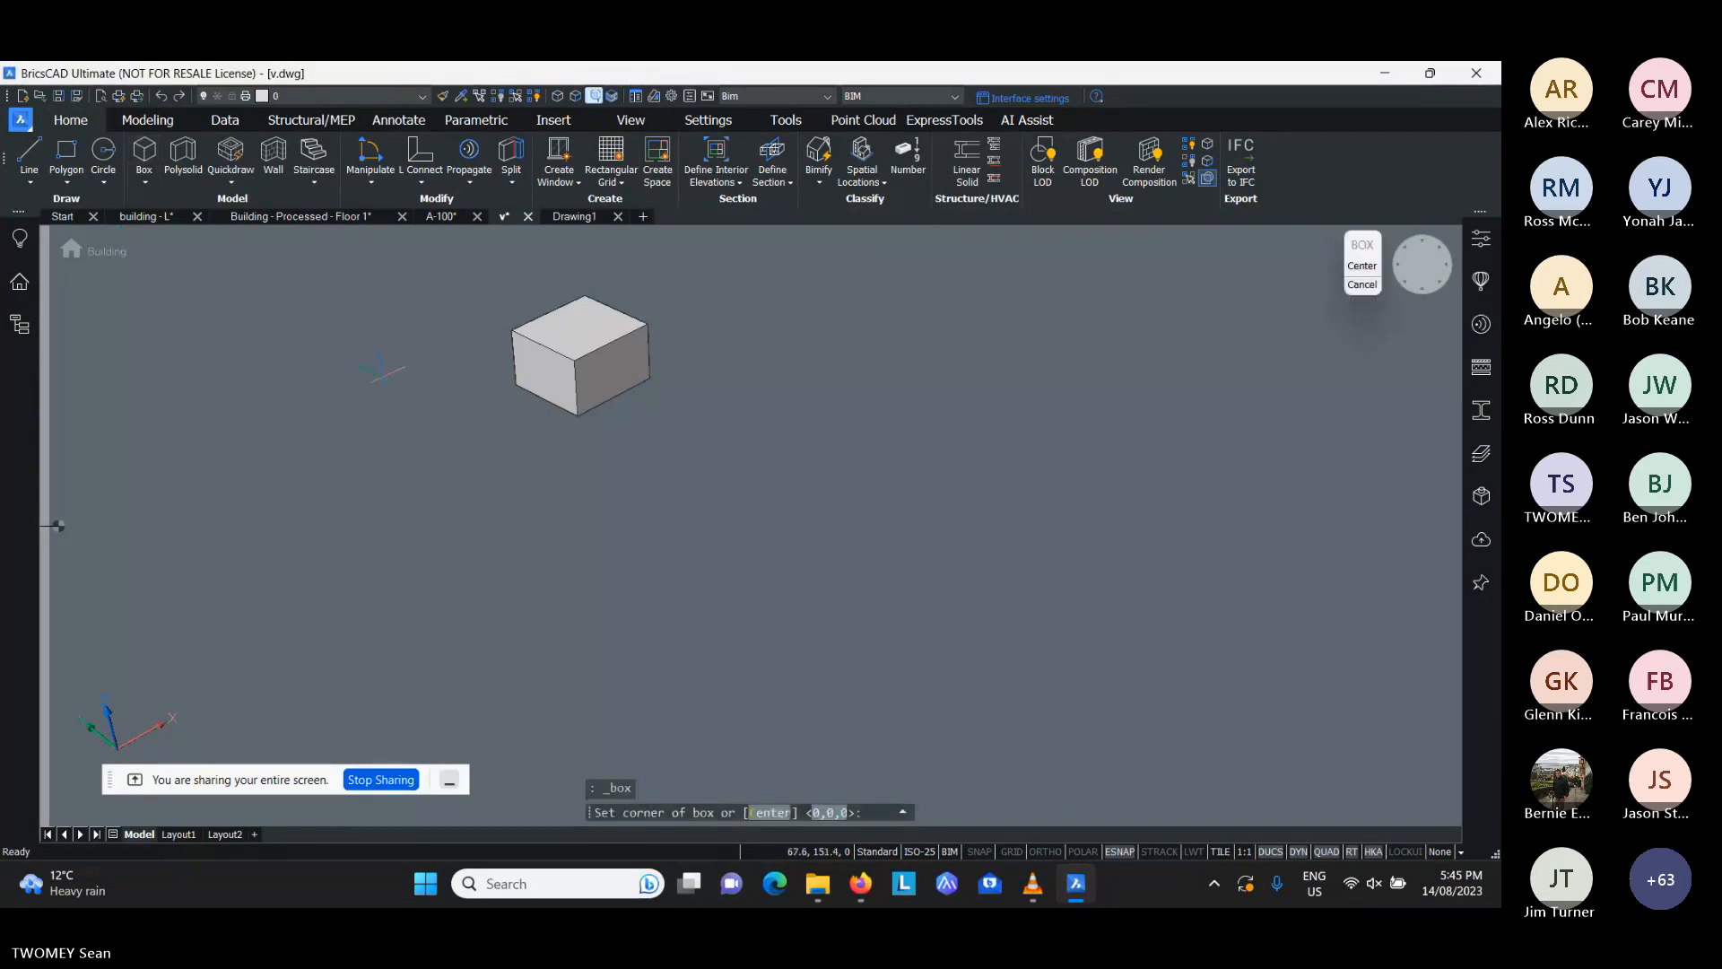
left_click(396, 366)
left_click(343, 477)
left_click(327, 371)
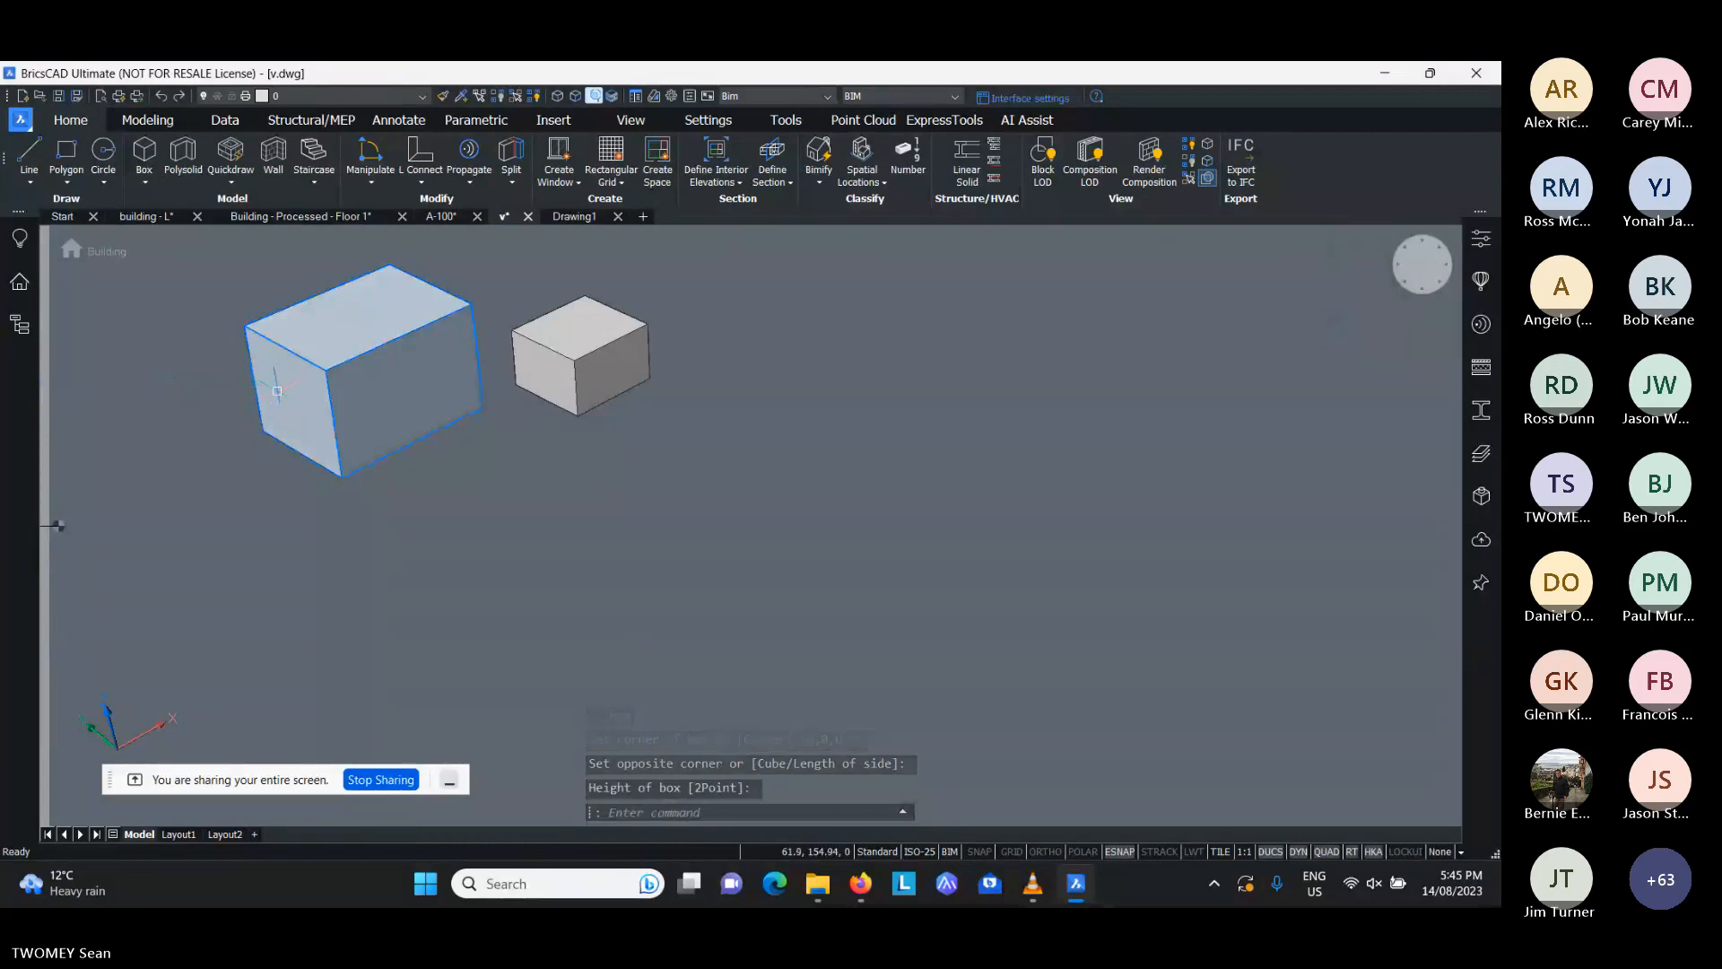
- Push/Pull the end face of the new box outward to lengthen the solid
mouse_move(277, 391)
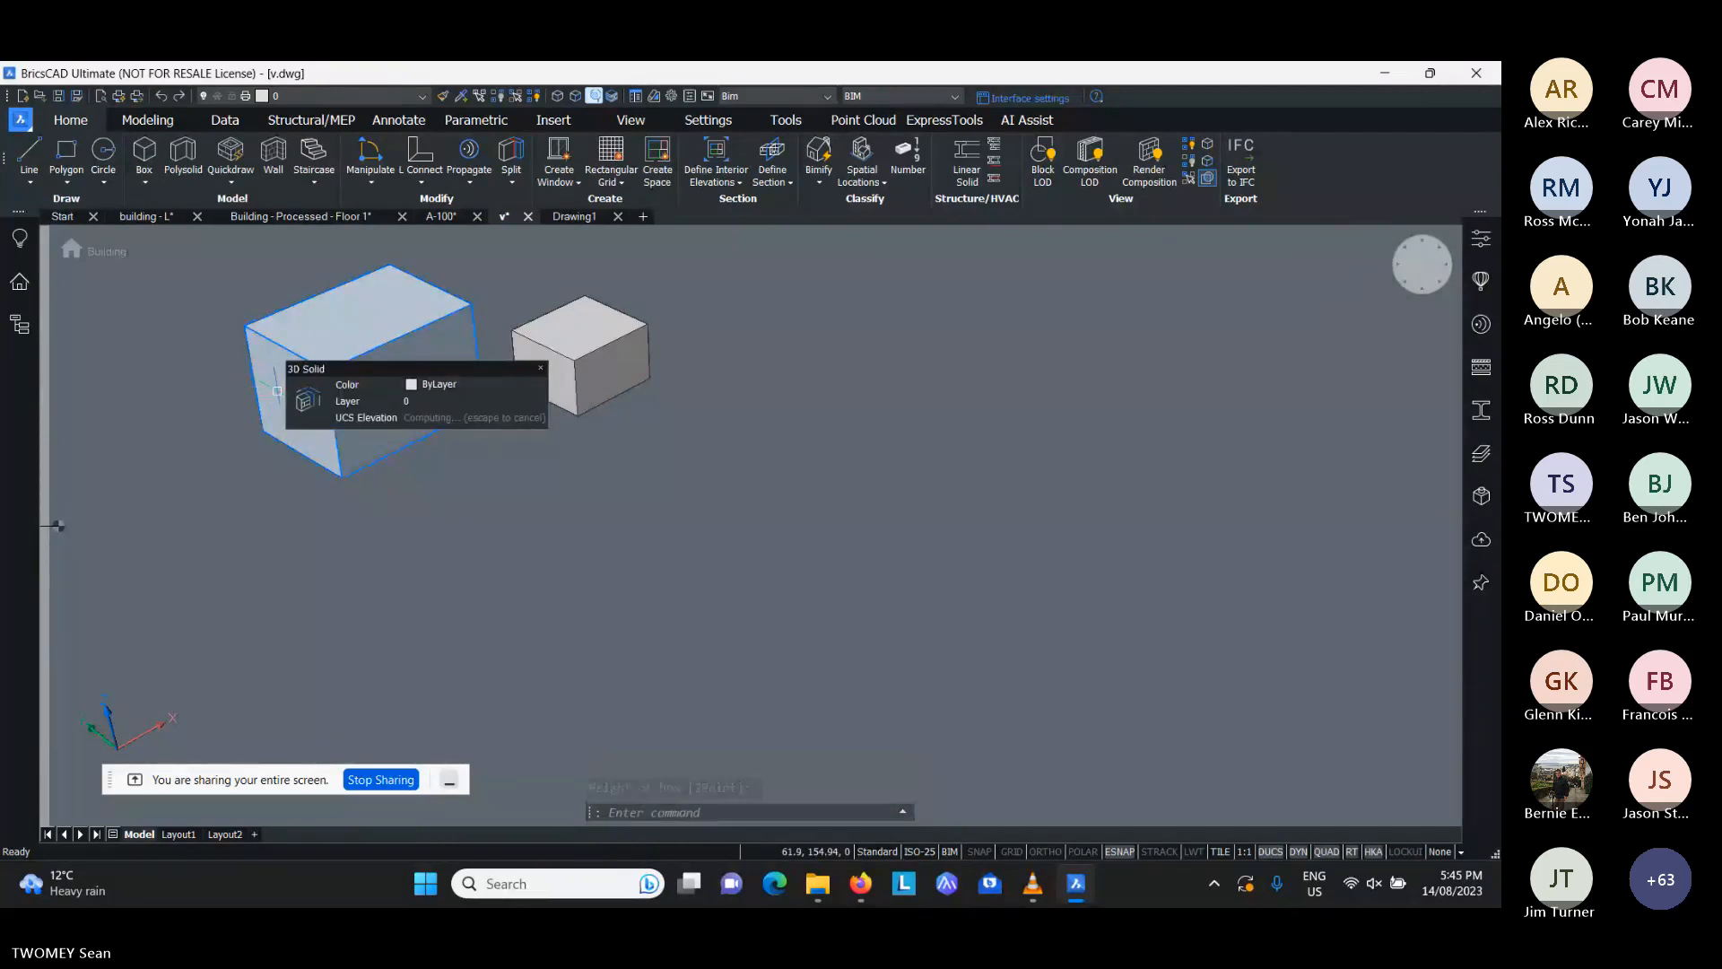
key("Tab")
left_click(307, 401)
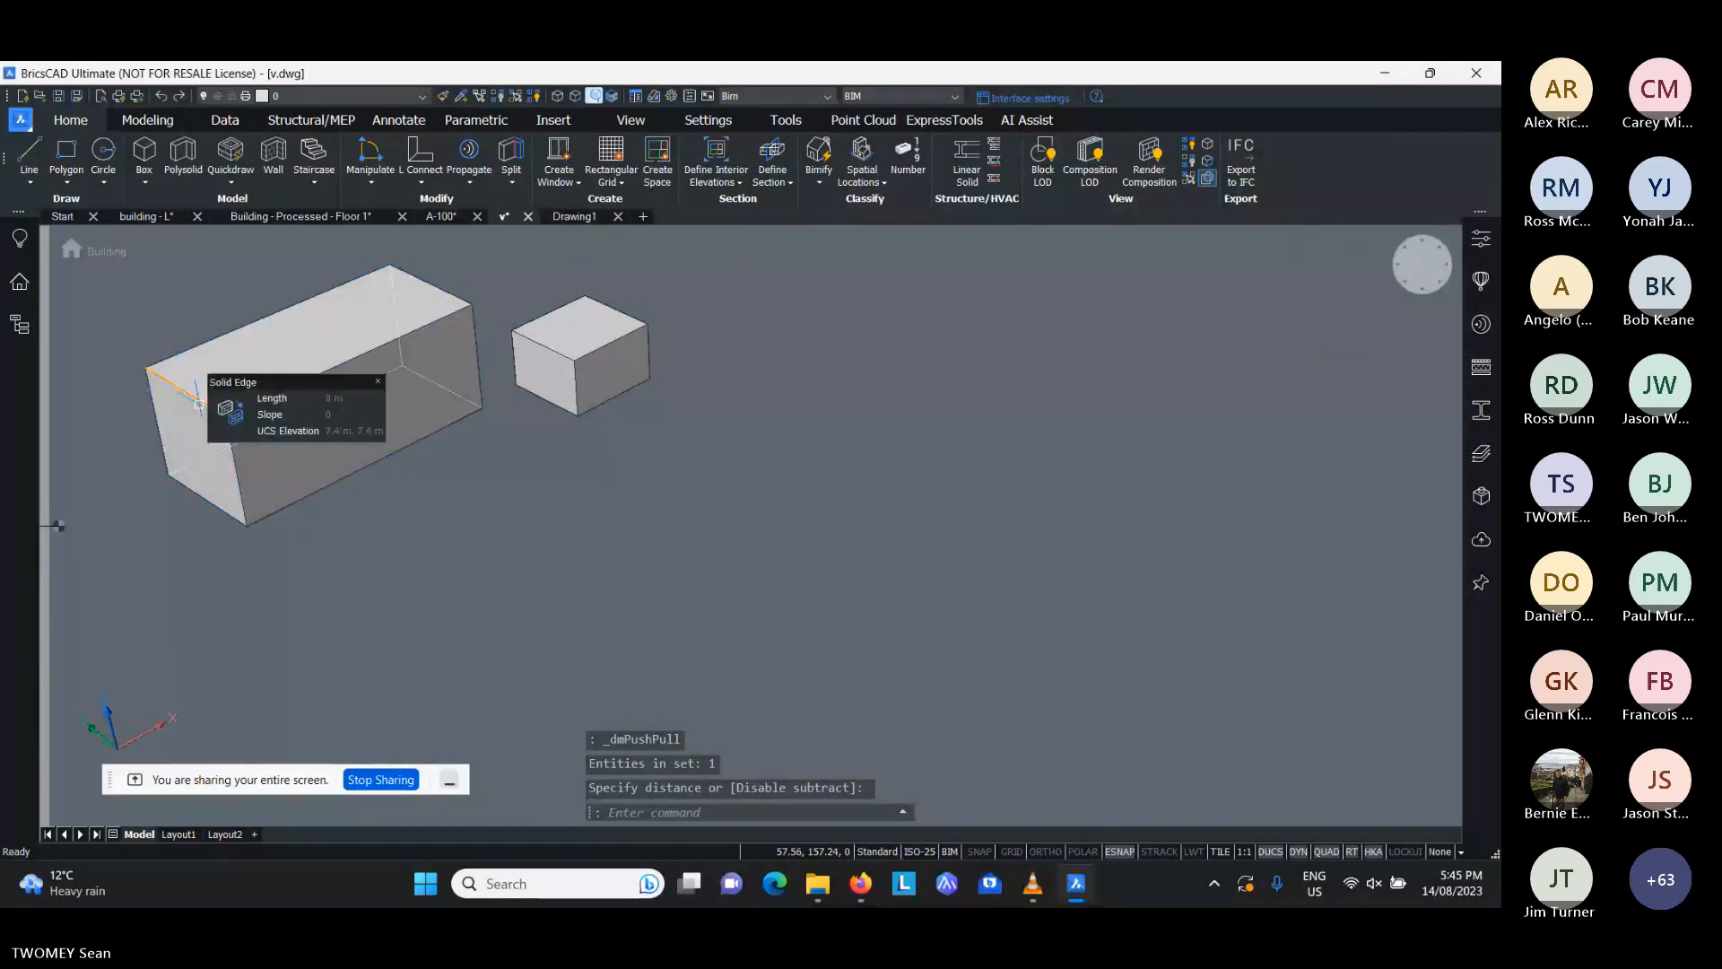
- Move the top edge of the lengthened end face inward along the box so the face slopes
left_click(182, 389)
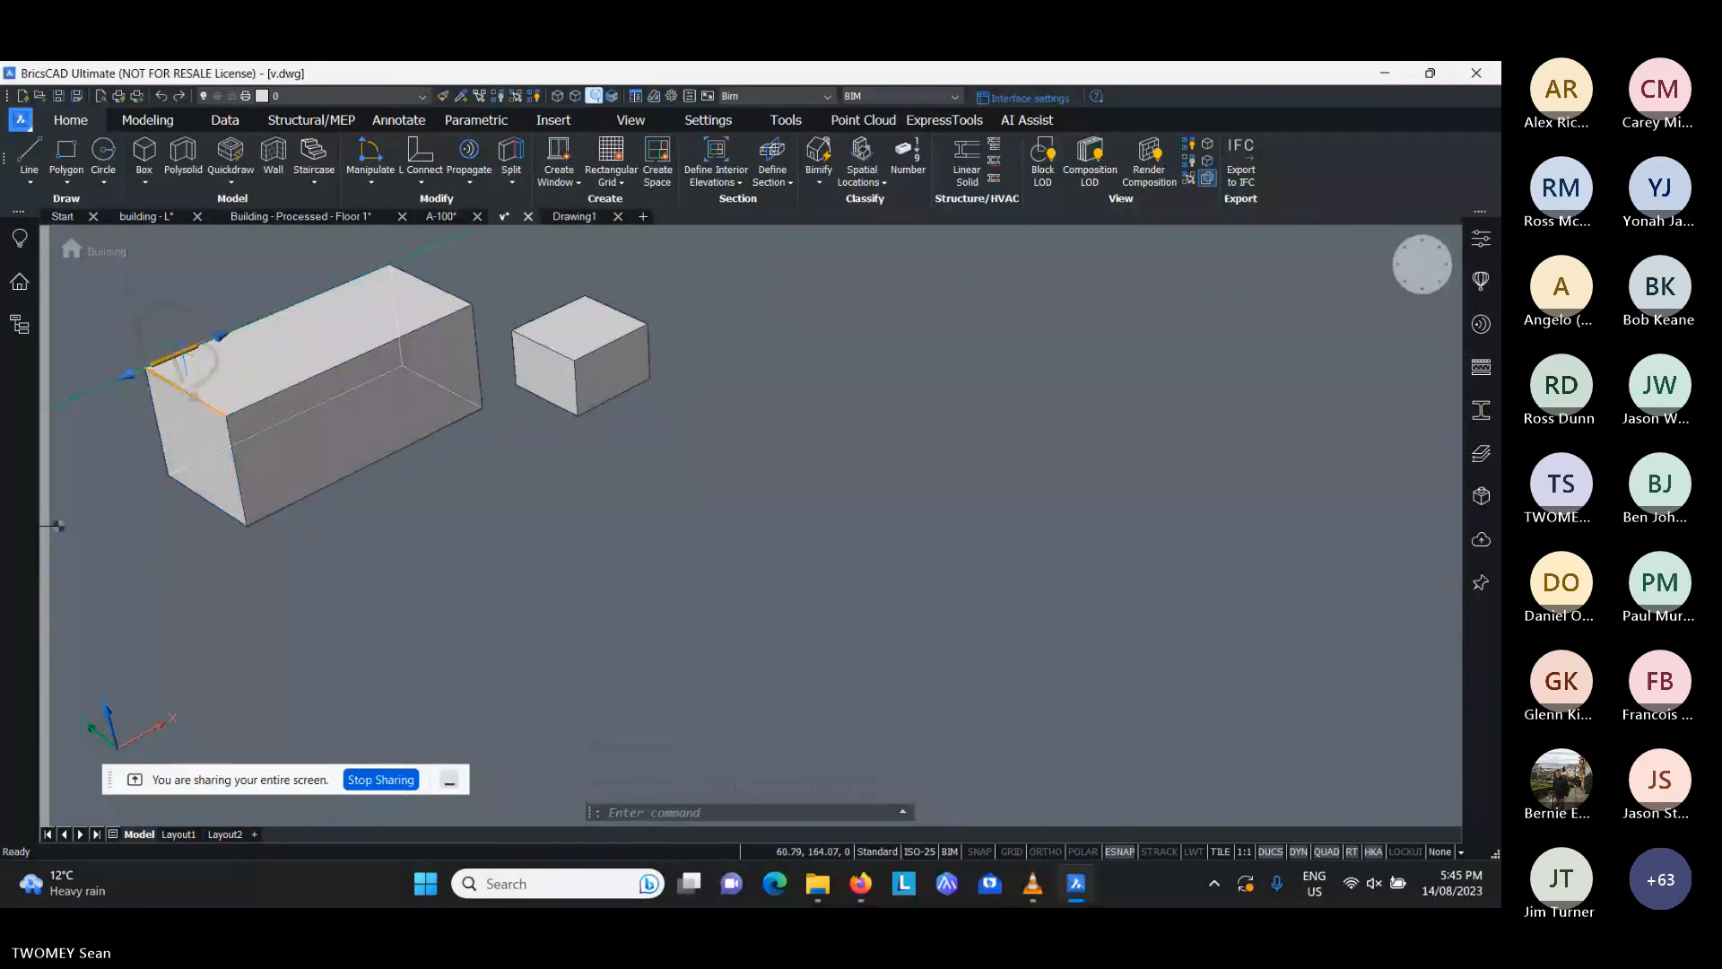
left_click(218, 337)
left_click(297, 319)
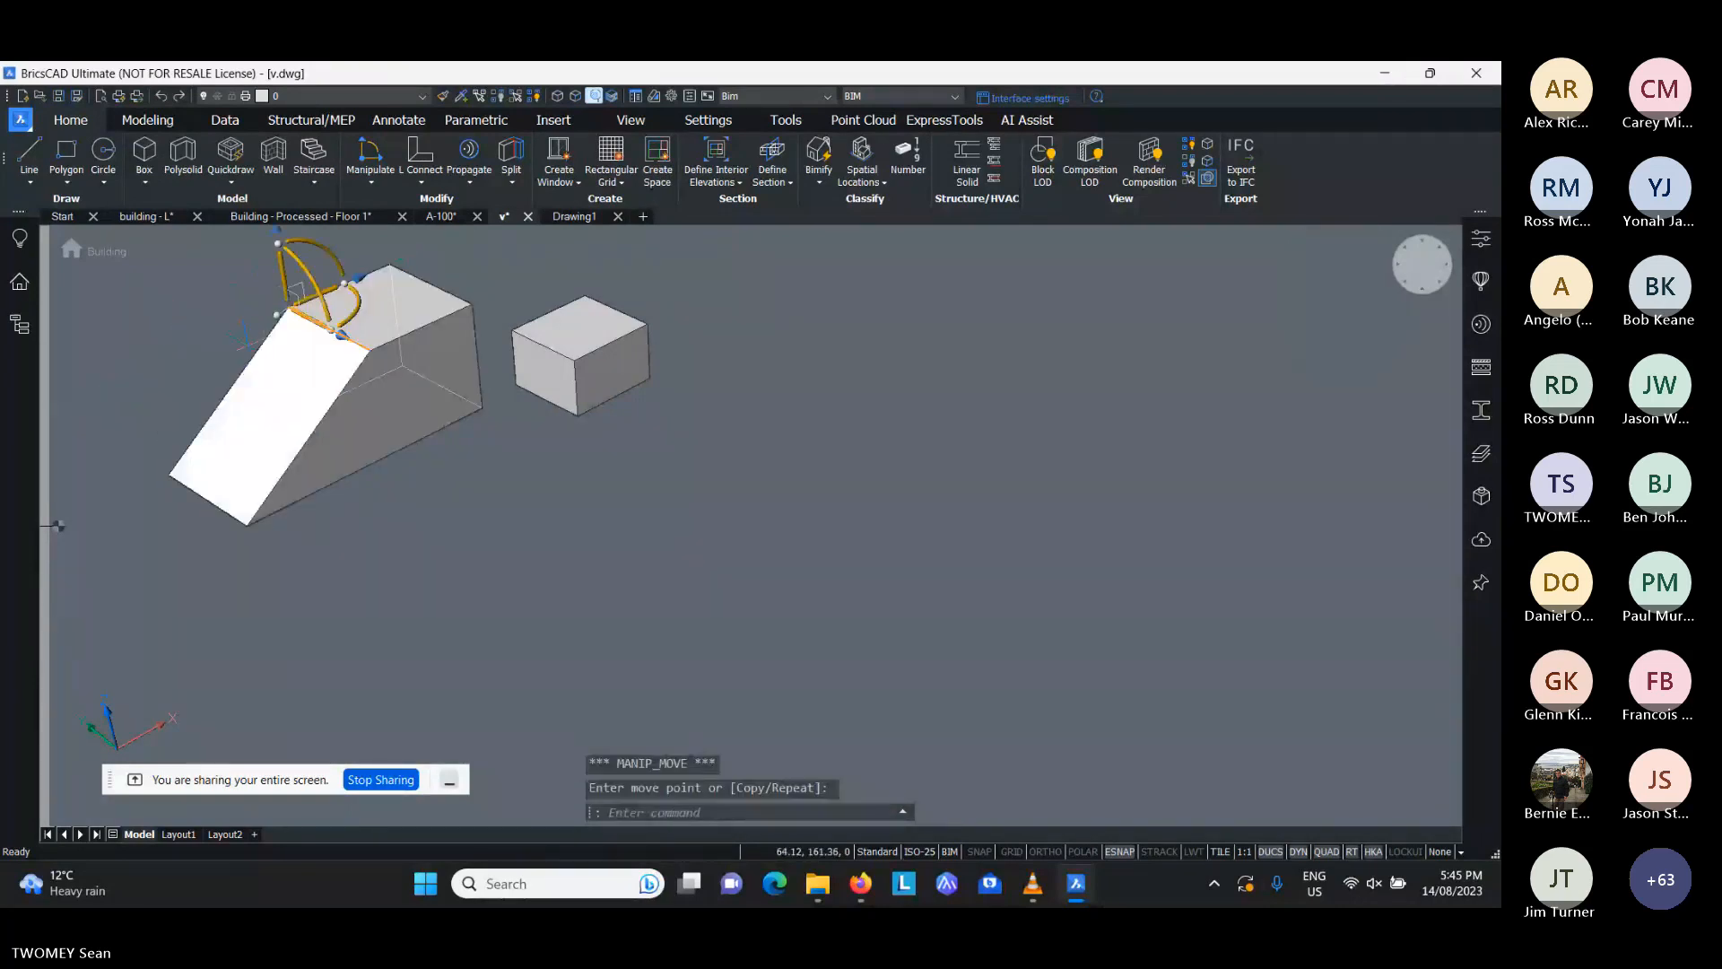
key("Escape")
key("Escape")
- Draw a rectangle about 5.2 by 3.6 m on the sloped face of the solid
type("re")
key("Return")
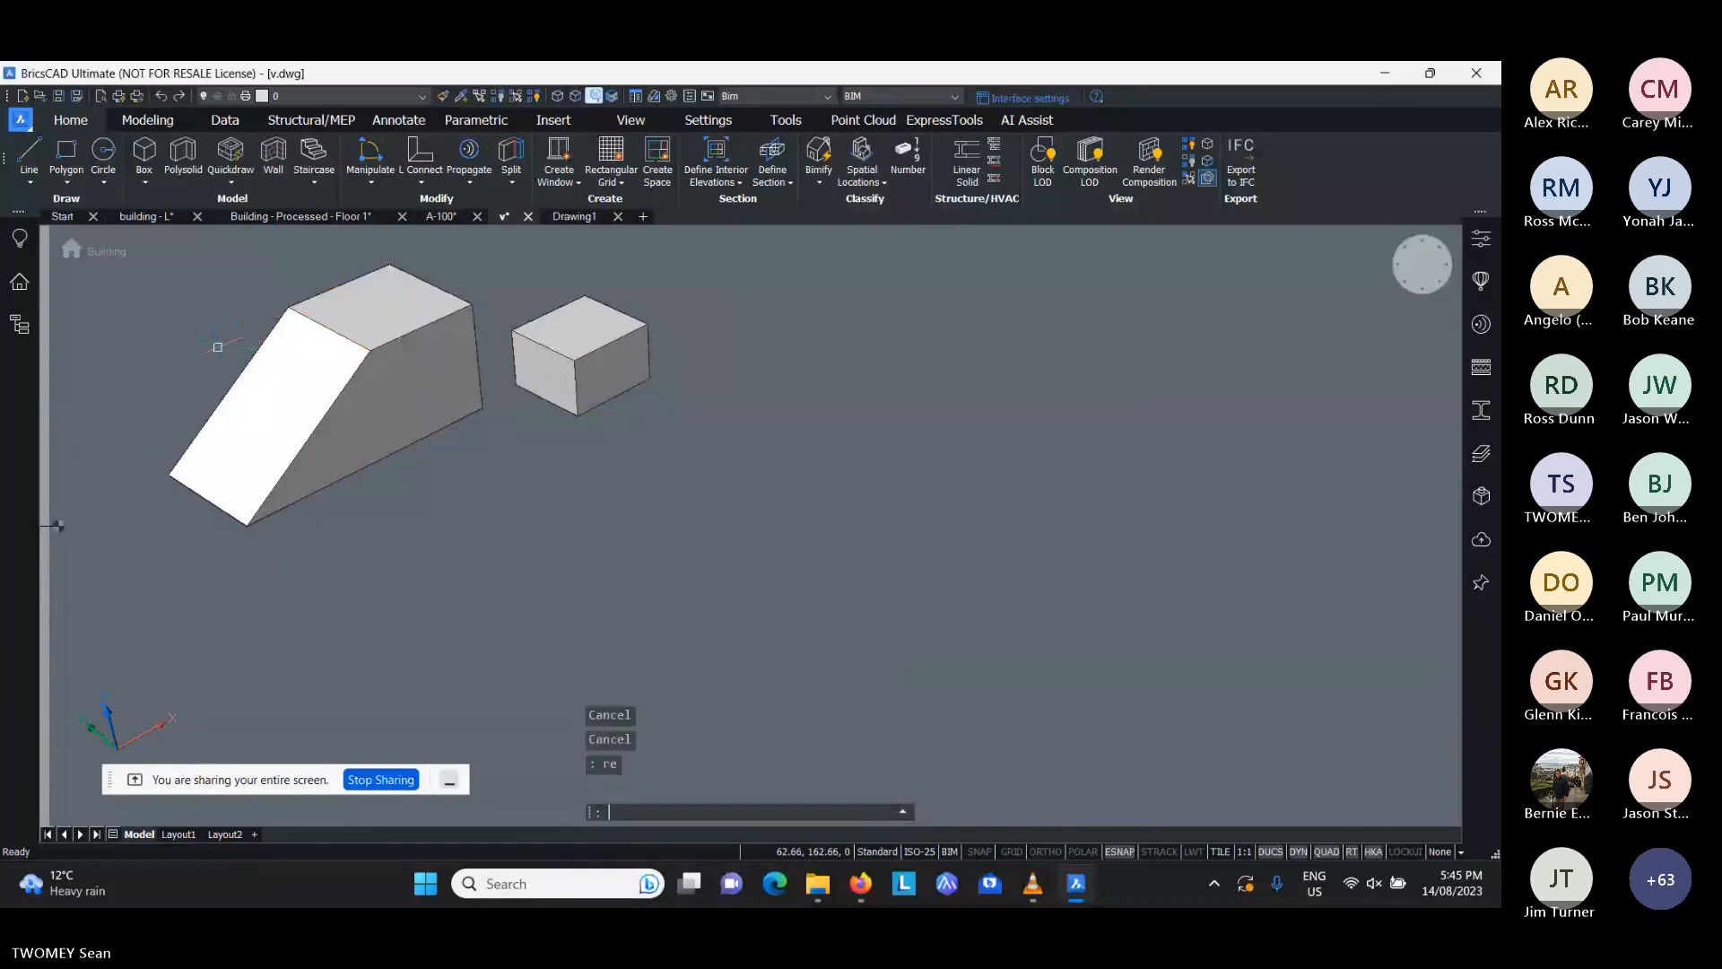
type("rec")
key("Return")
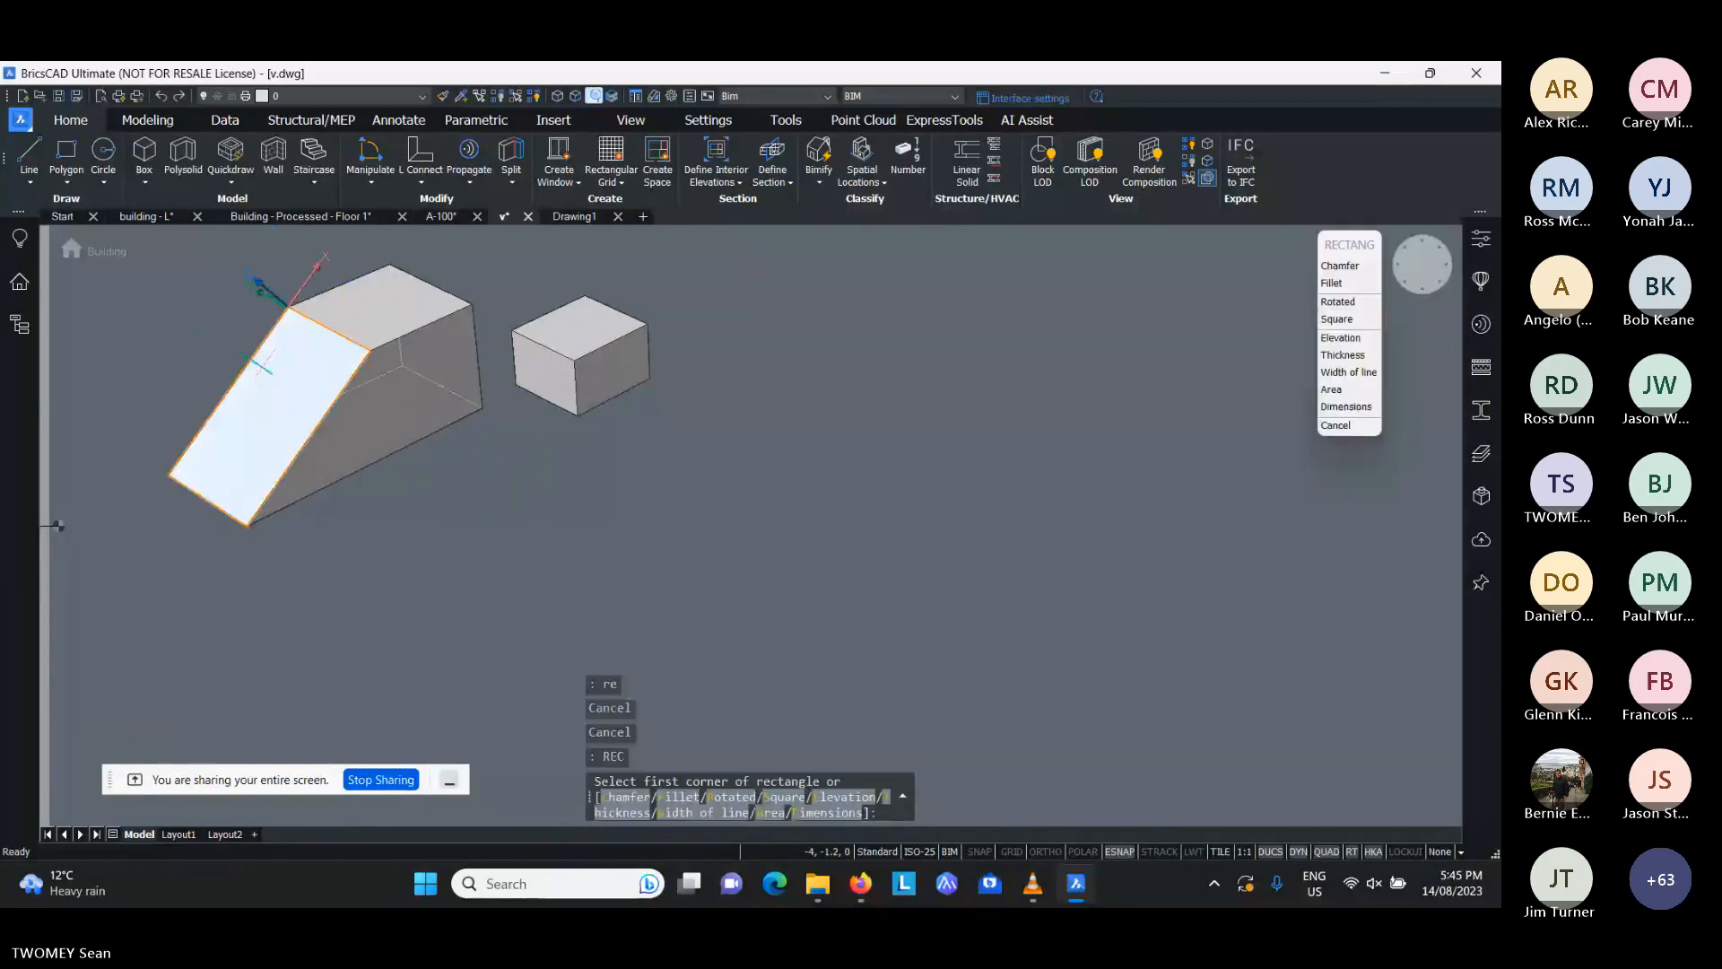
left_click(274, 358)
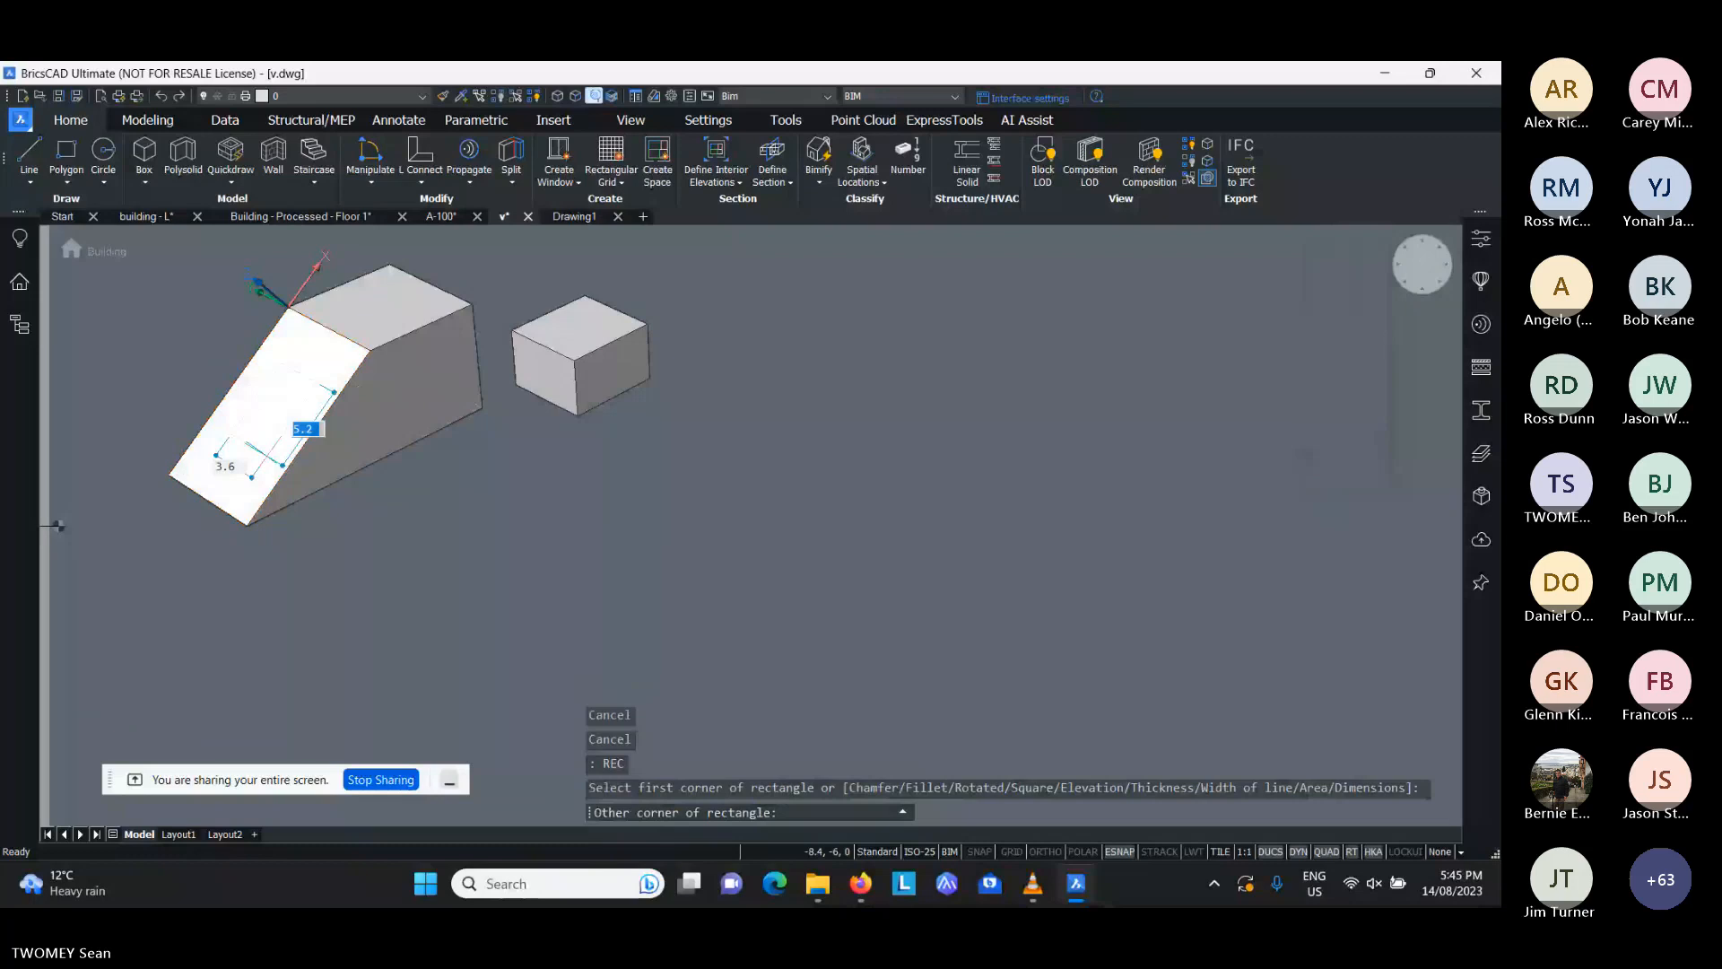
left_click(267, 456)
- Push/Pull the rectangular boundary into the solid to cut an opening in the sloped face
mouse_move(287, 404)
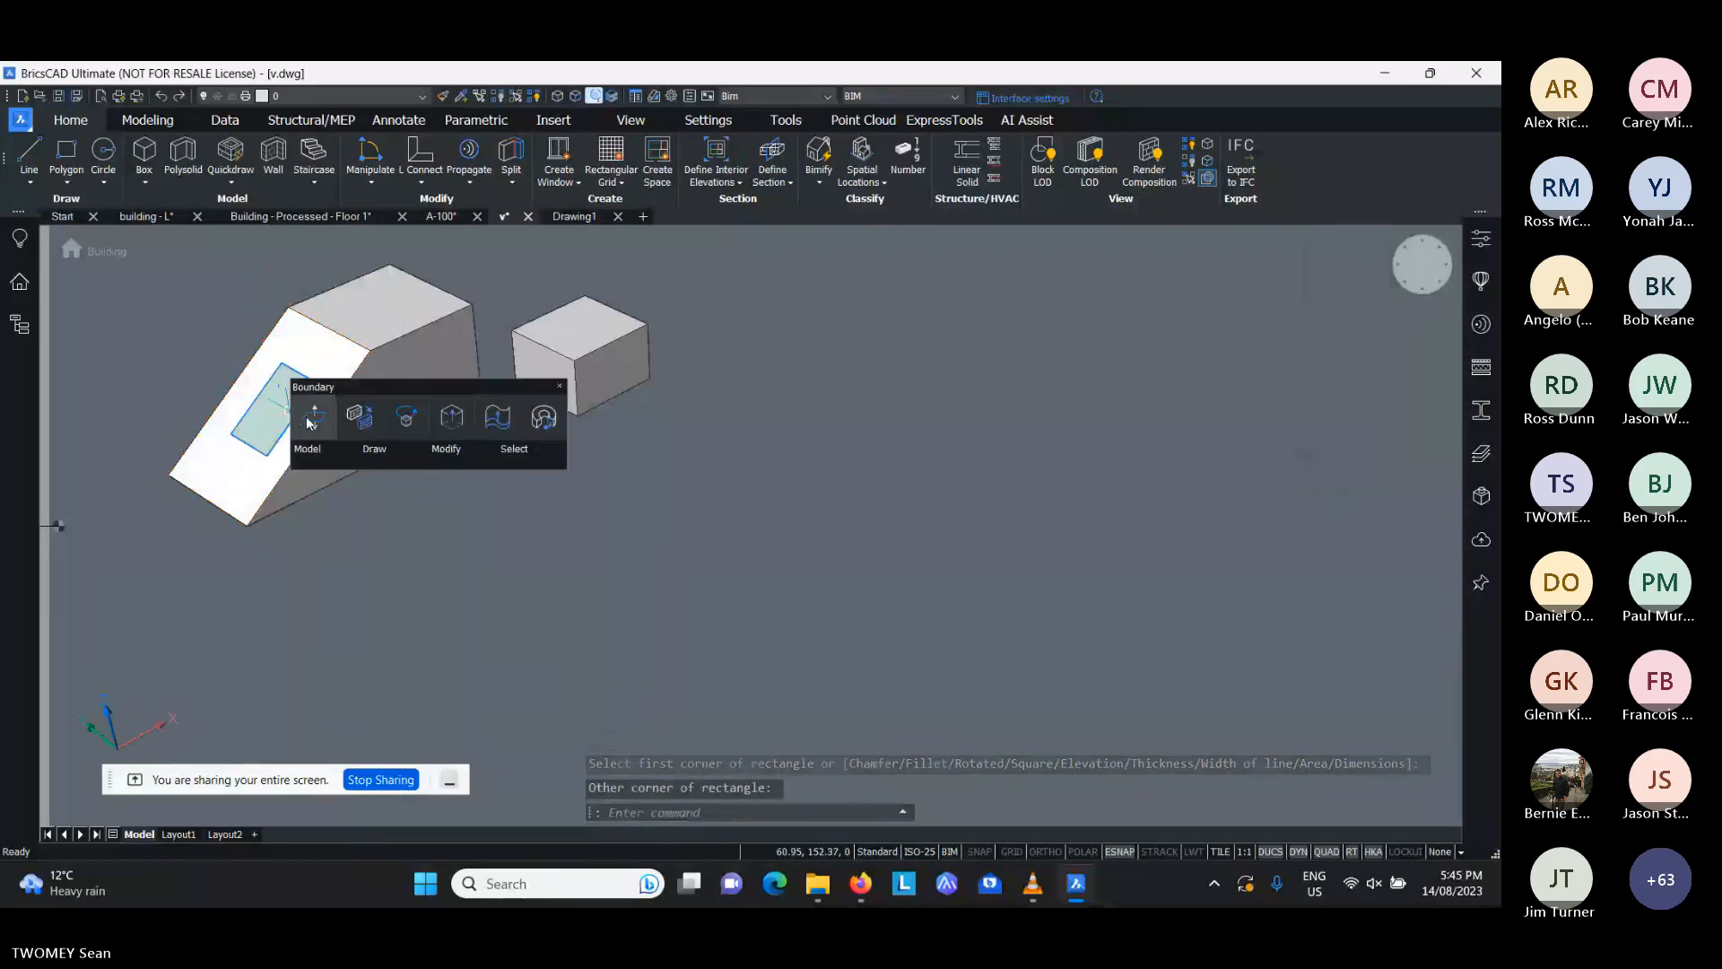
left_click(309, 423)
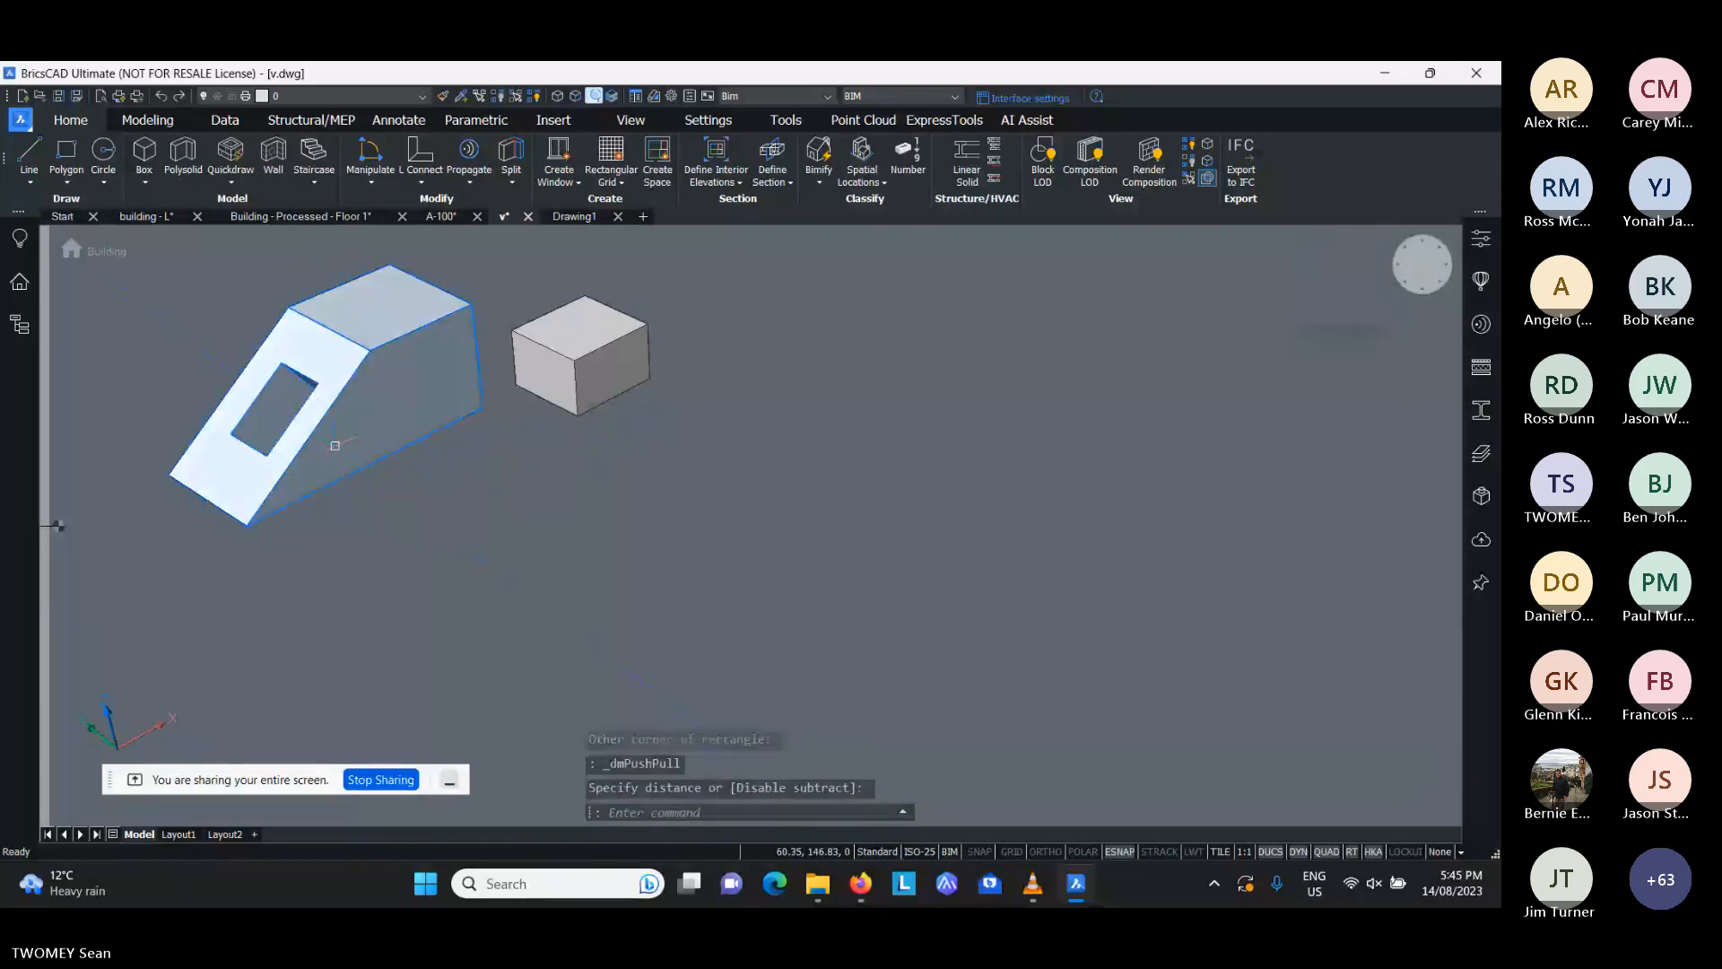
middle_click_drag(350, 457, 459, 397, "shift")
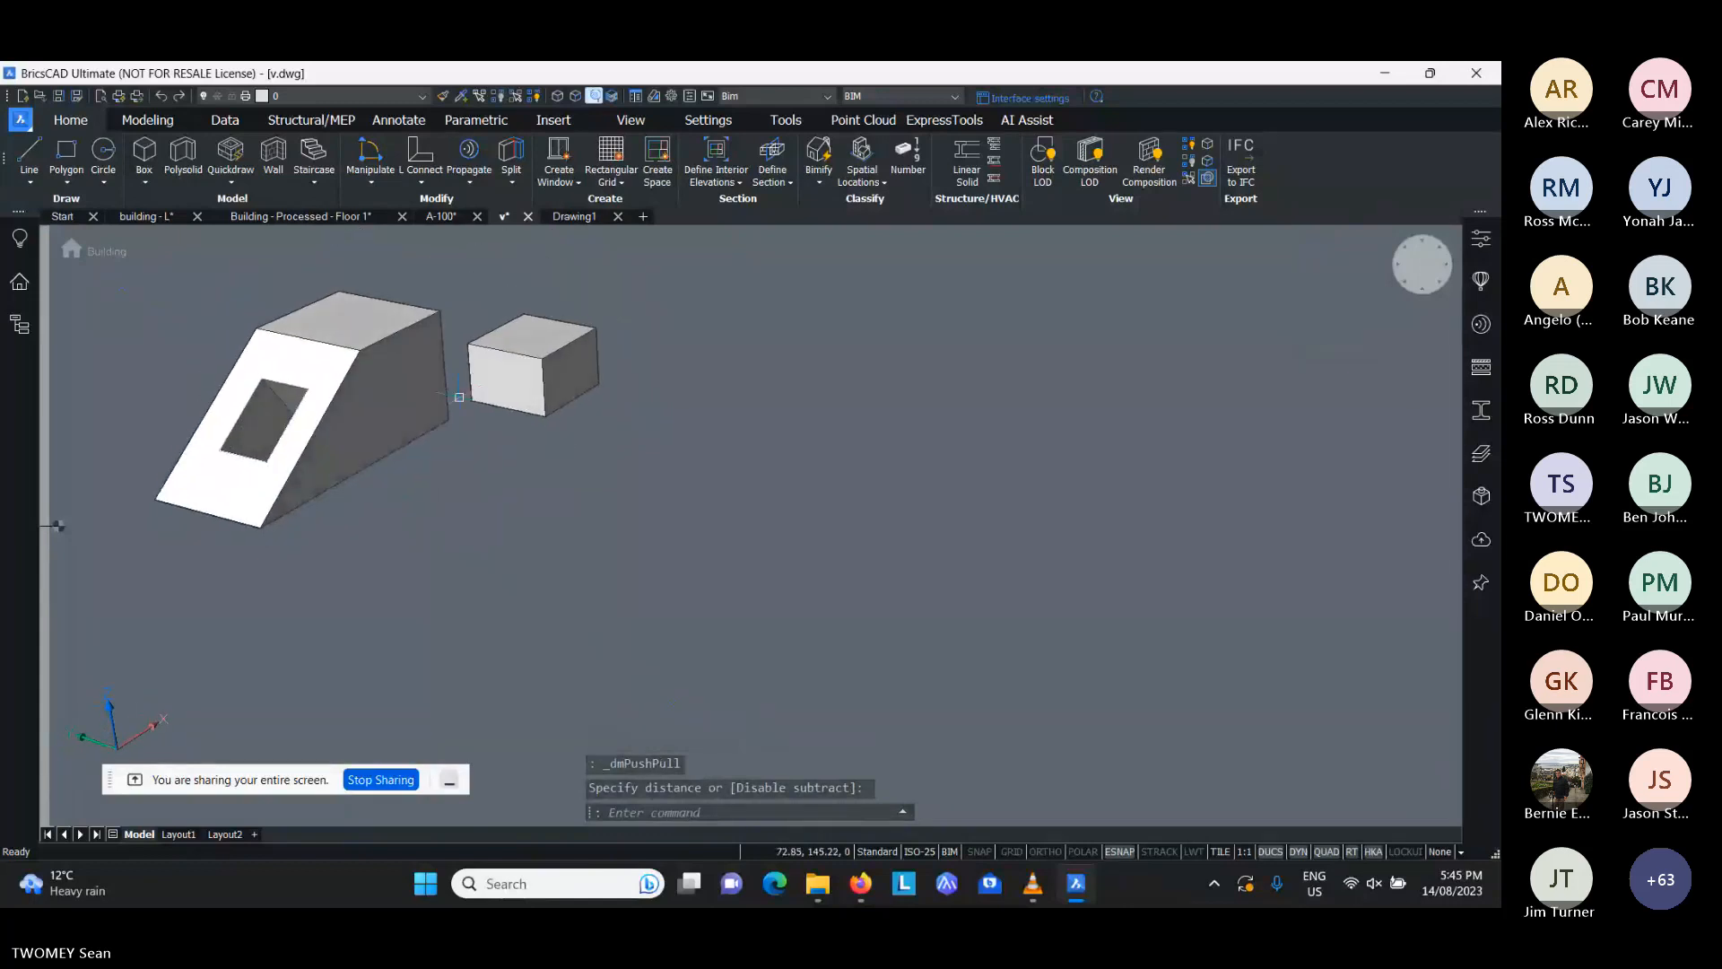
- Erase both solids and the leftover rectangle to empty the model space
left_click(548, 278)
left_click(309, 560)
key("Delete")
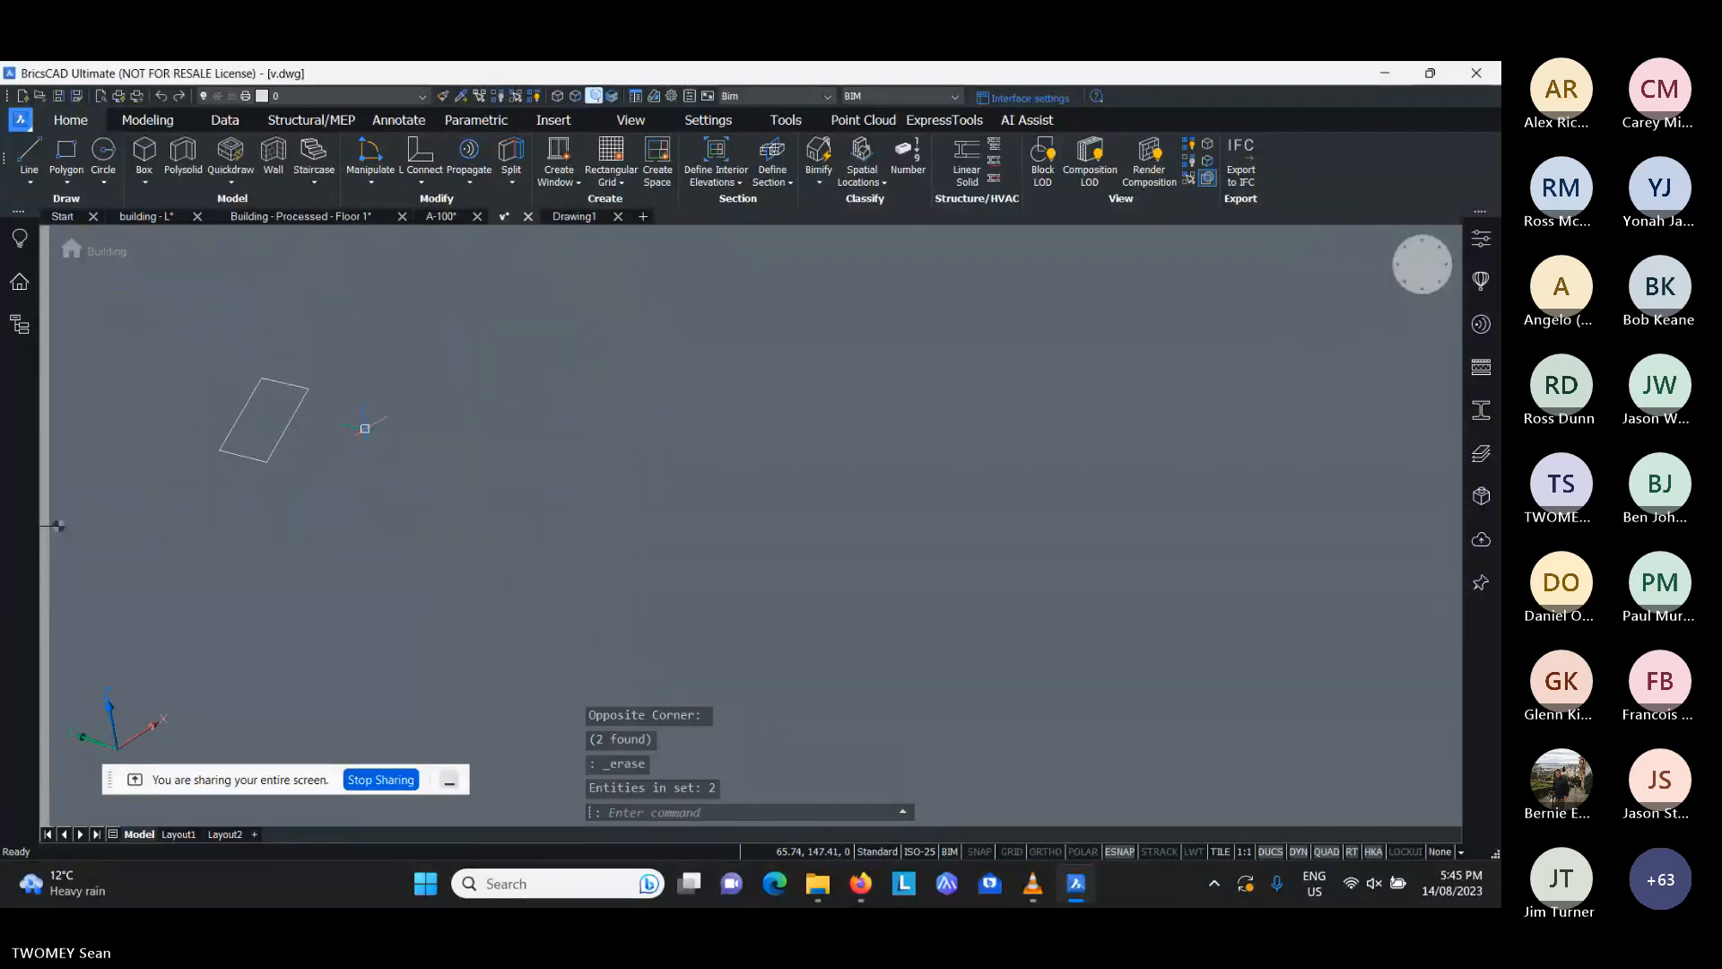
left_click(345, 305)
left_click(190, 505)
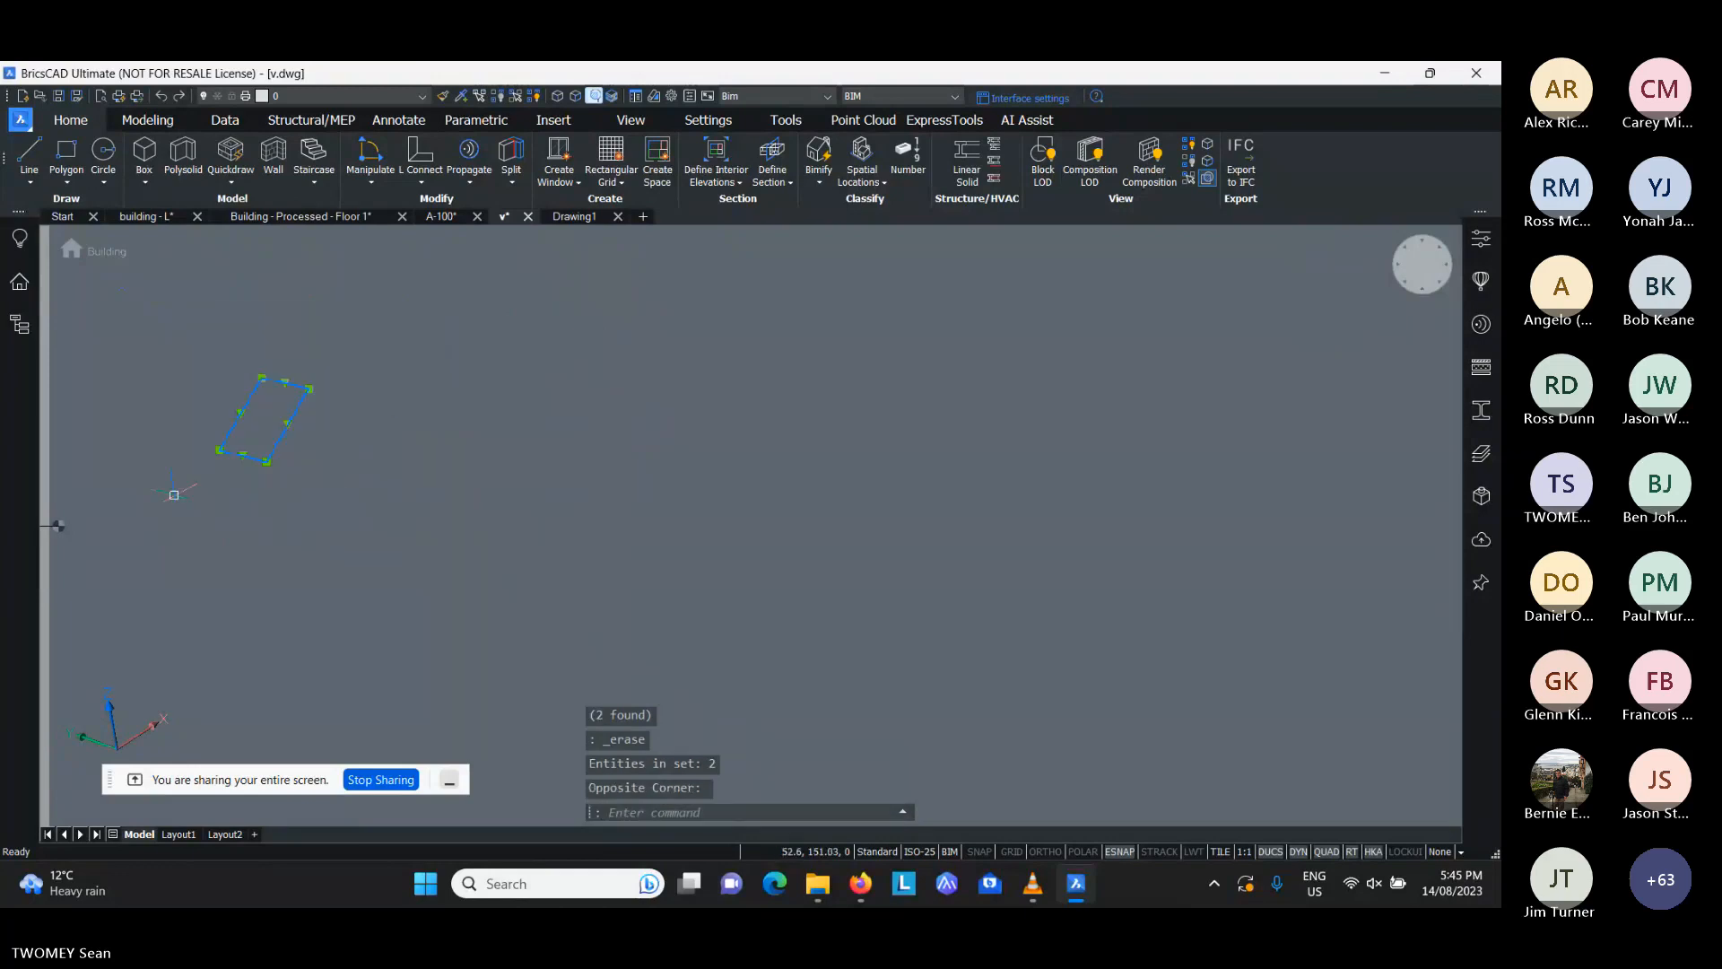
key("Delete")
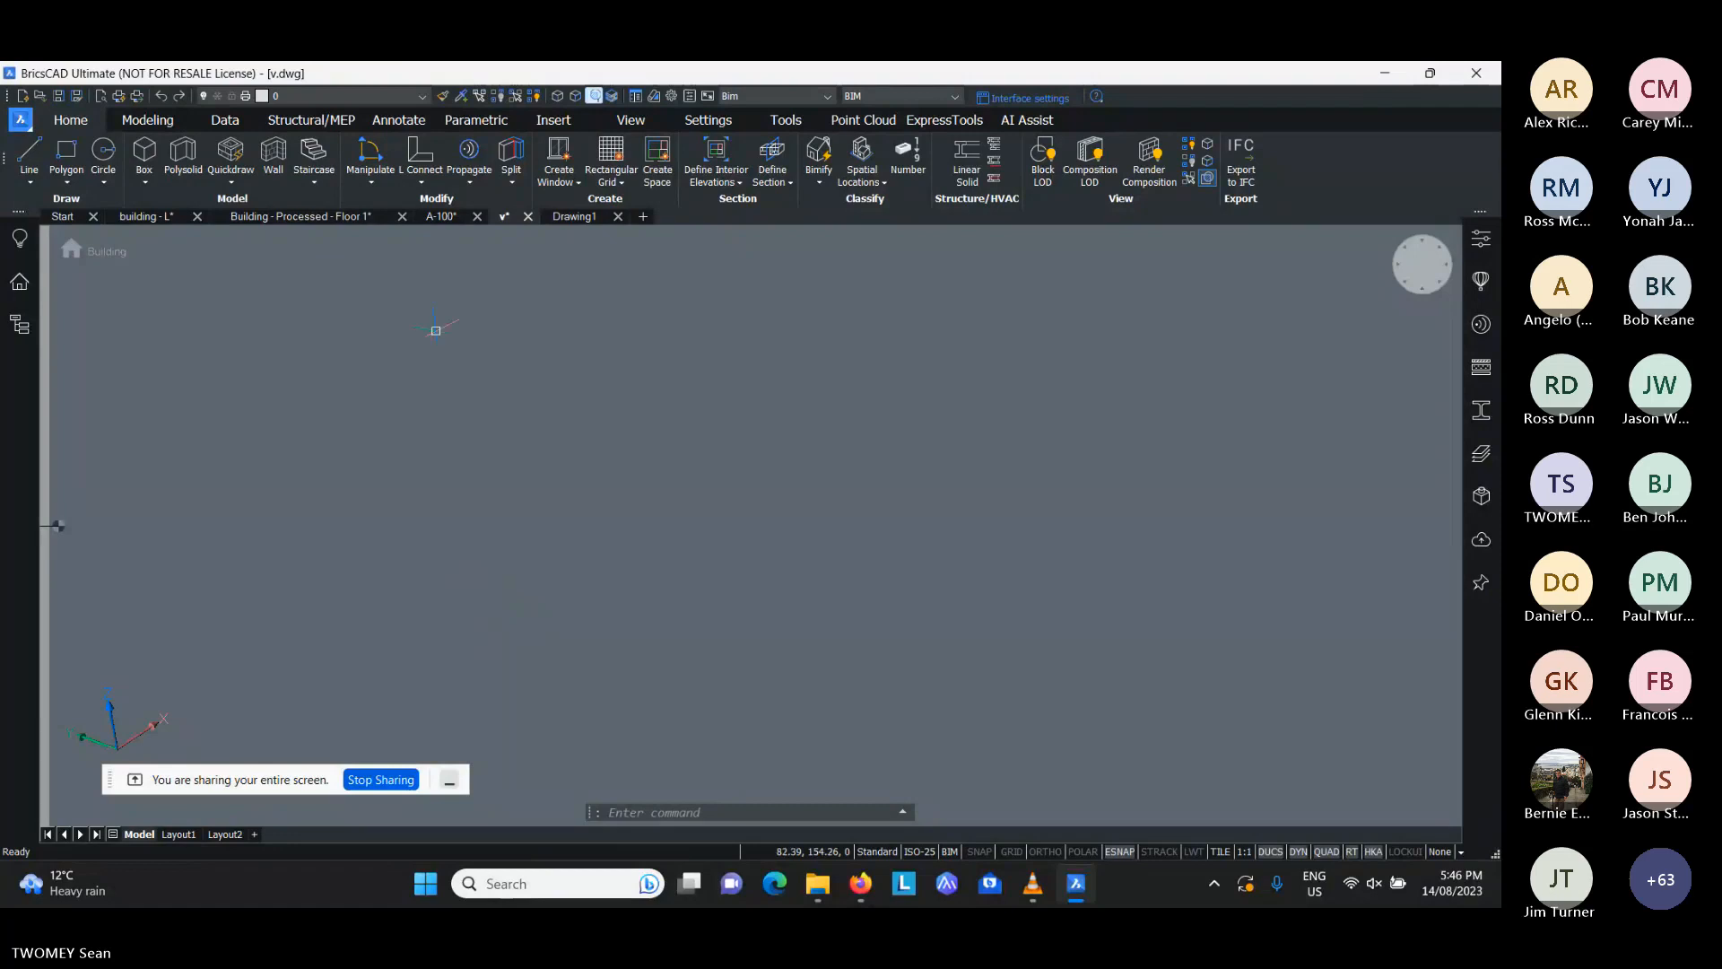
- Create a rectangular walled room about 26 by 12.2 m with Quickdraw, using a 3.25 m floor-to-floor distance
left_click(149, 124)
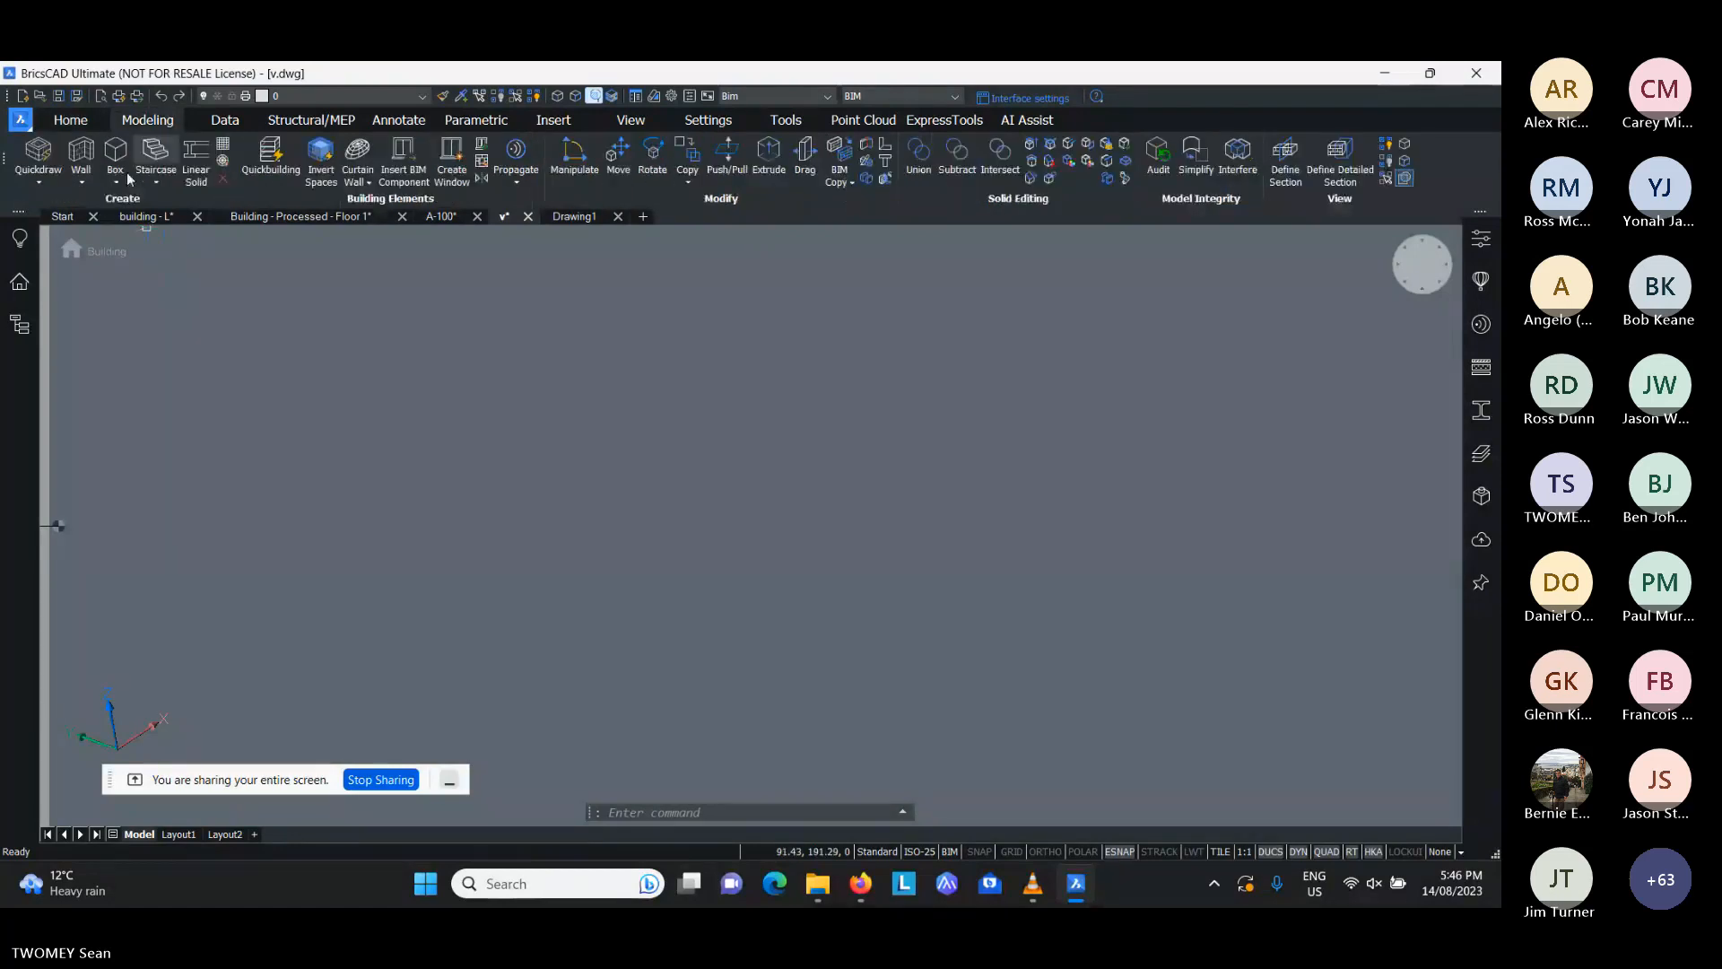
left_click(39, 182)
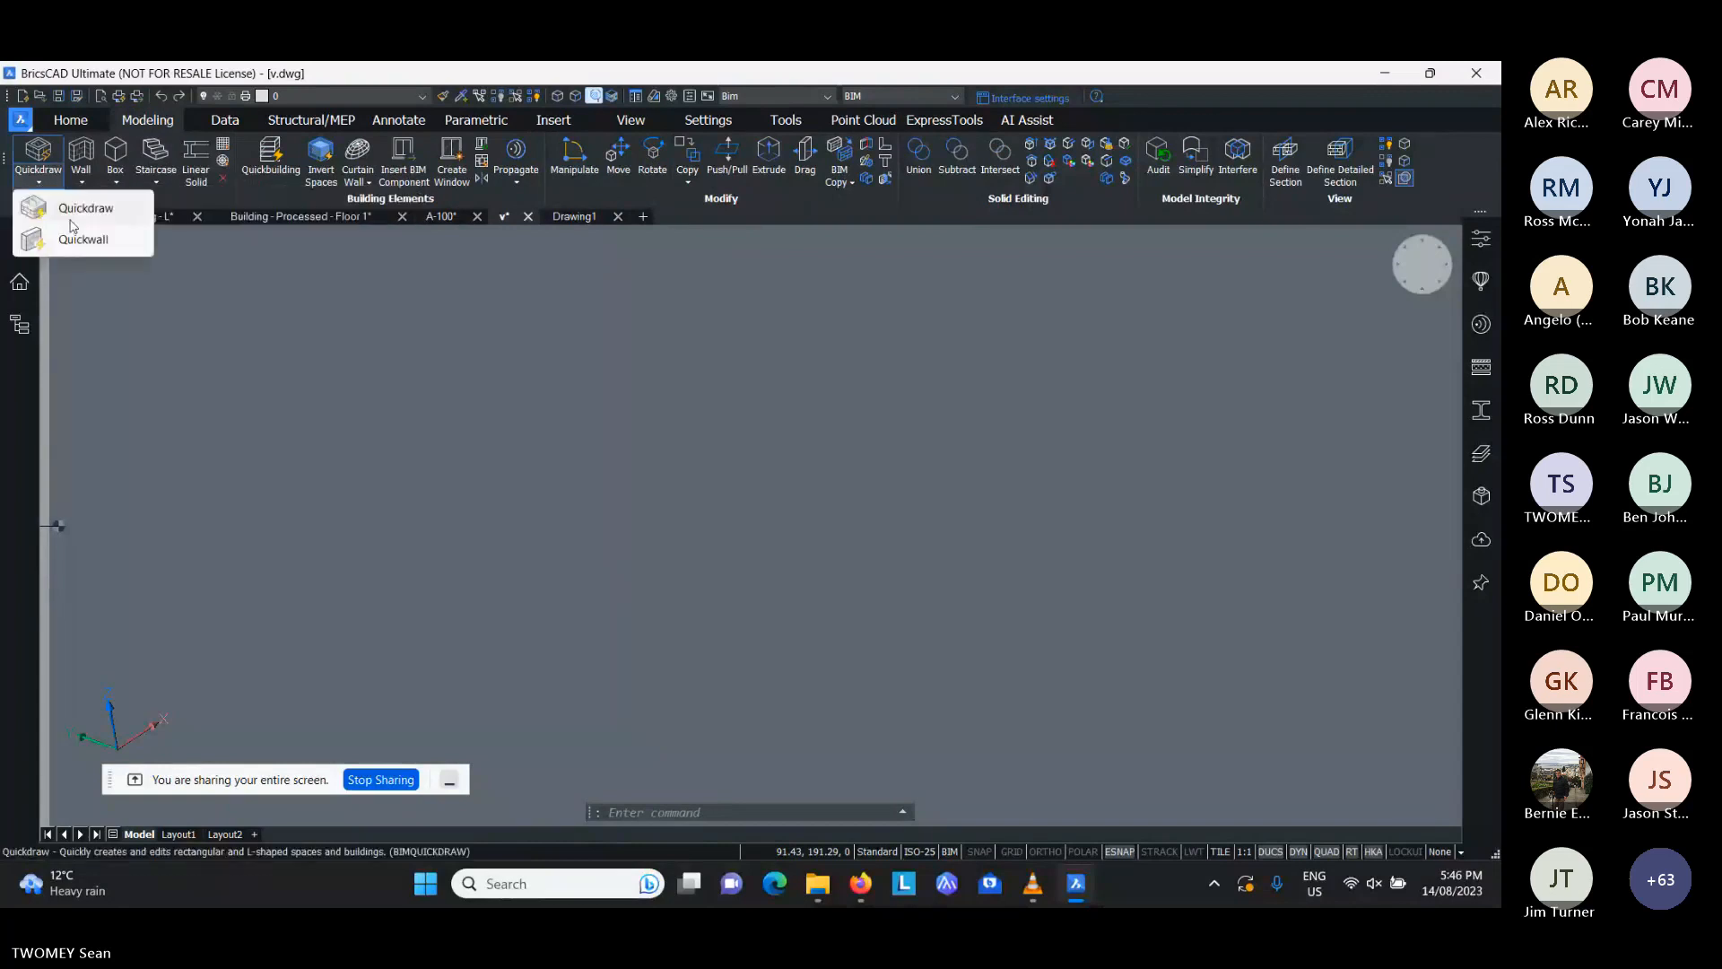
left_click(89, 218)
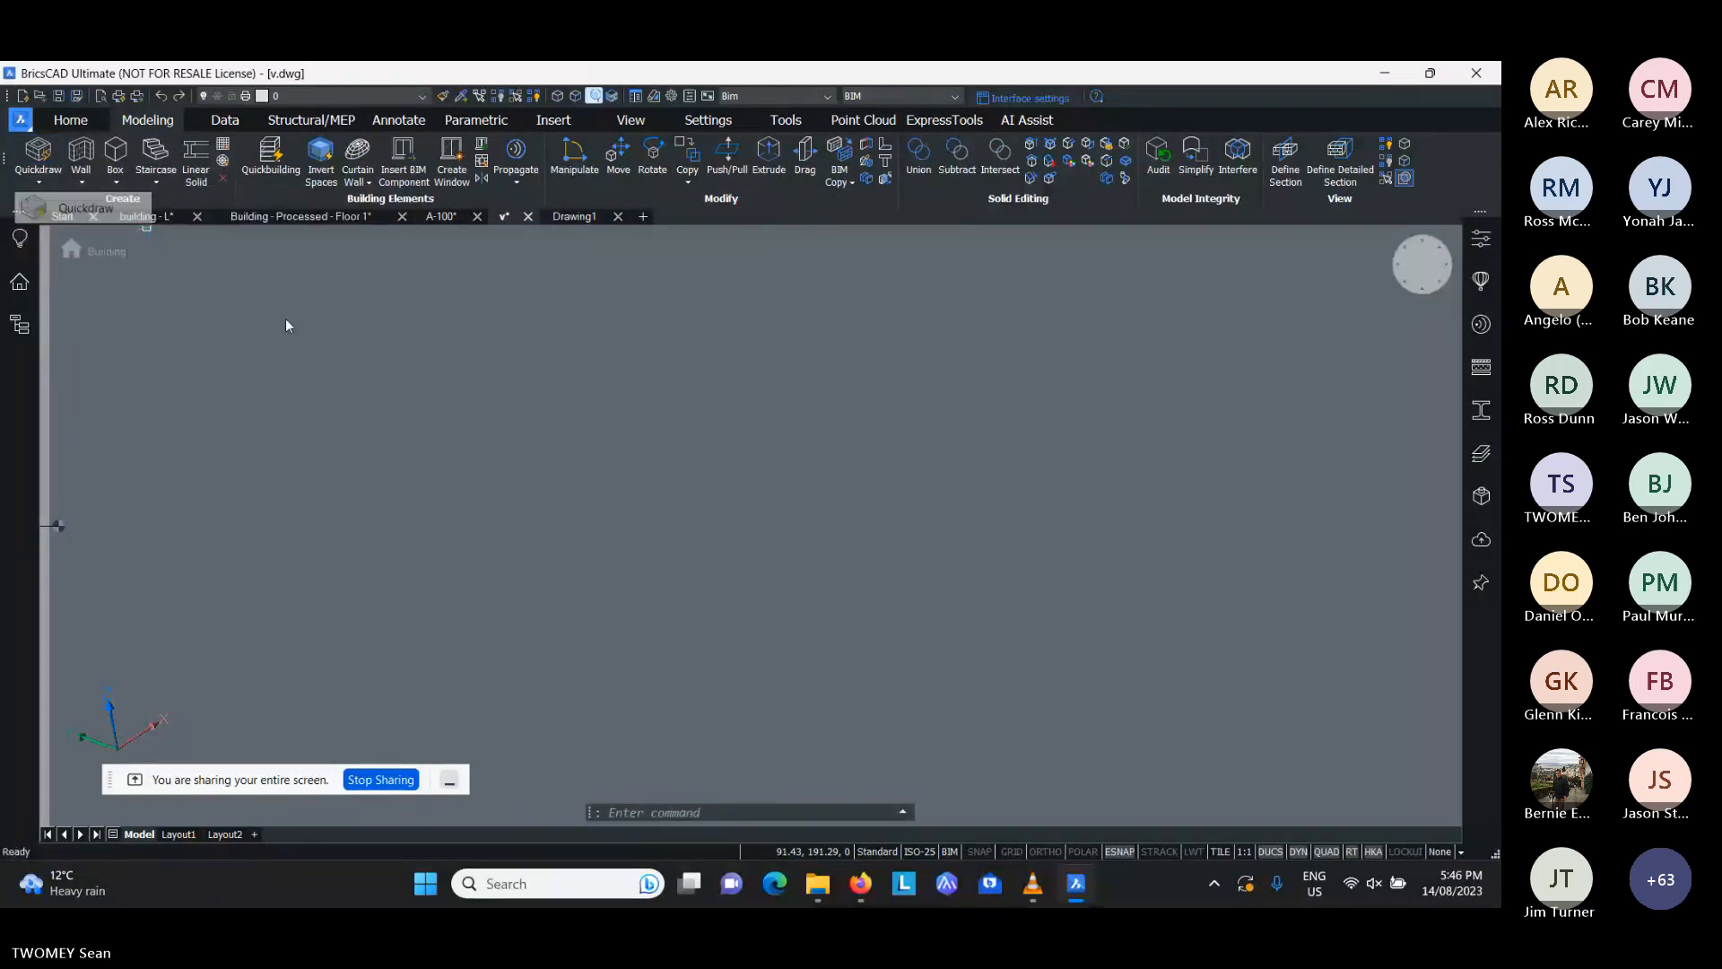
left_click(597, 347)
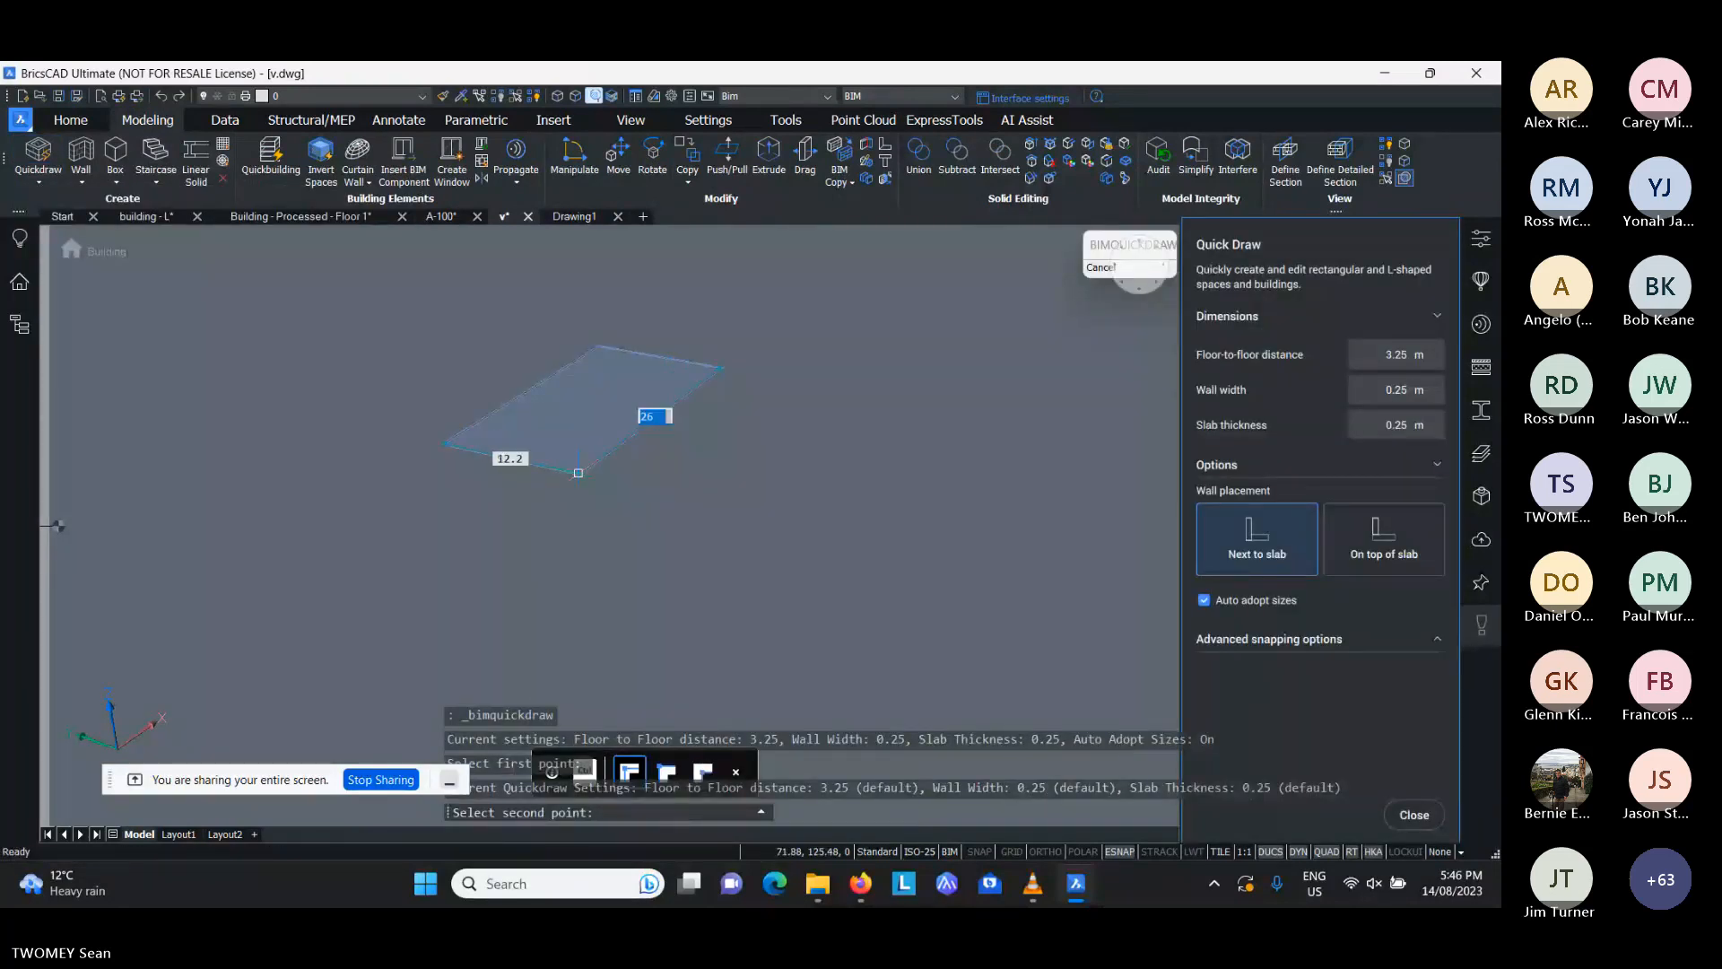
left_click(578, 473)
scroll(582, 392, "up", 3)
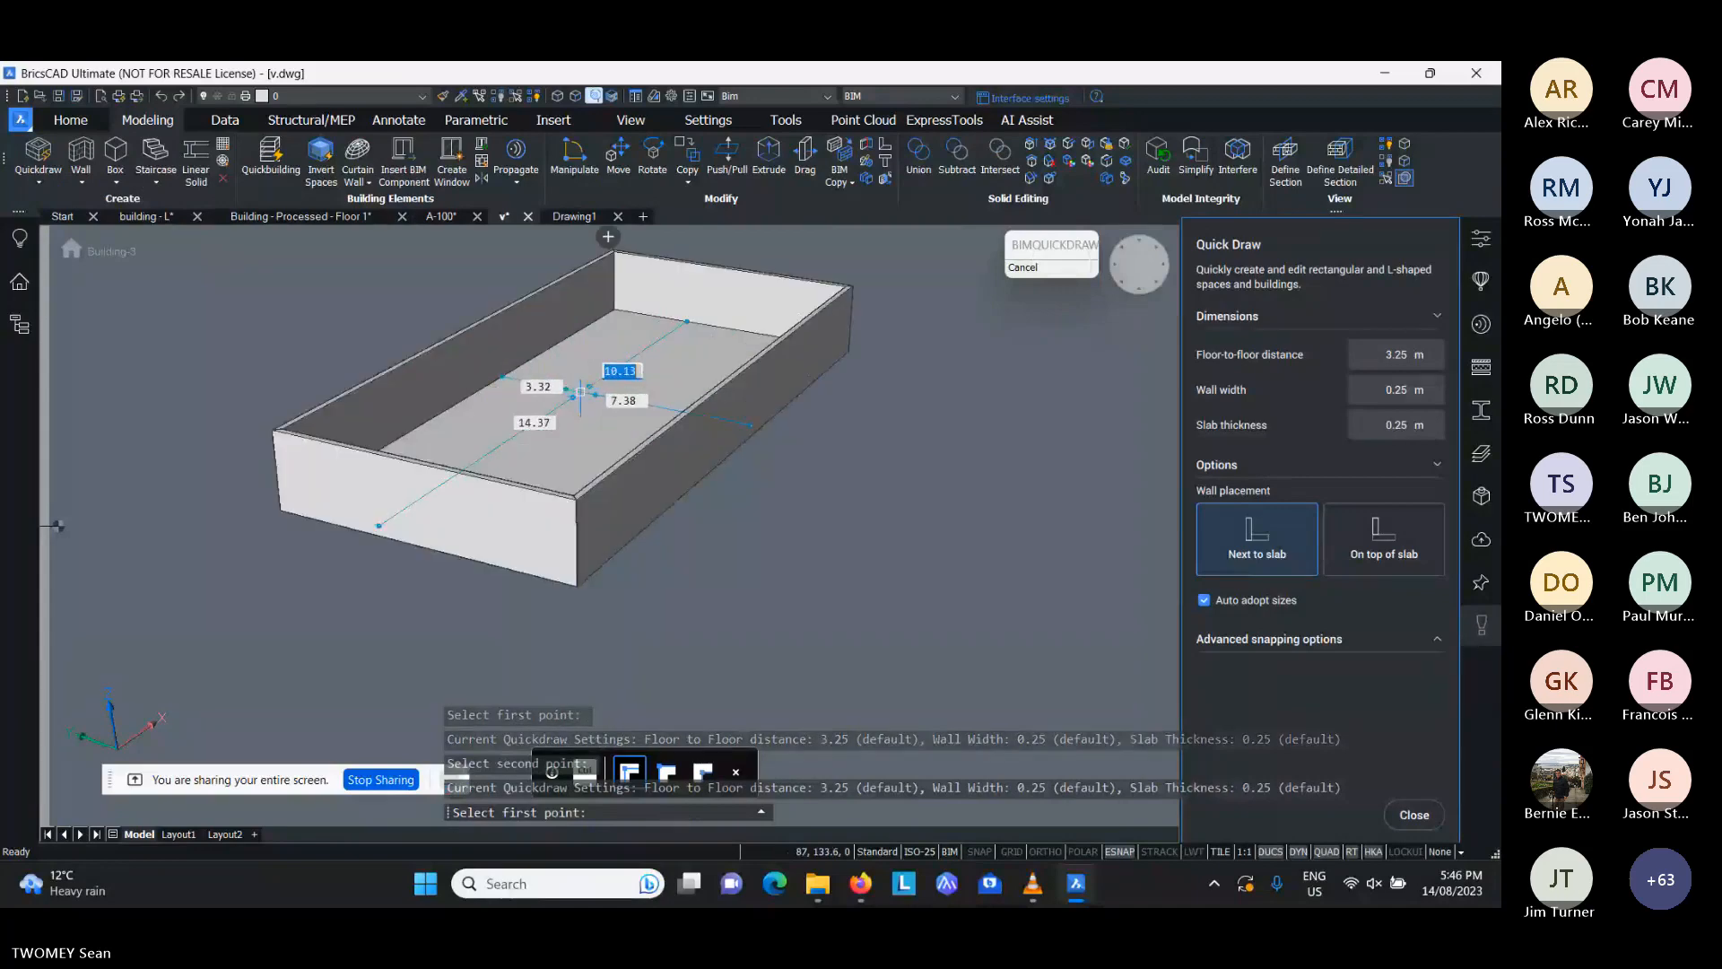
- Add a rectangular walled extension about 10.4 by 7 m to the short end of the room with Quickdraw
middle_click_drag(582, 392, 484, 414, "shift")
left_click(423, 508)
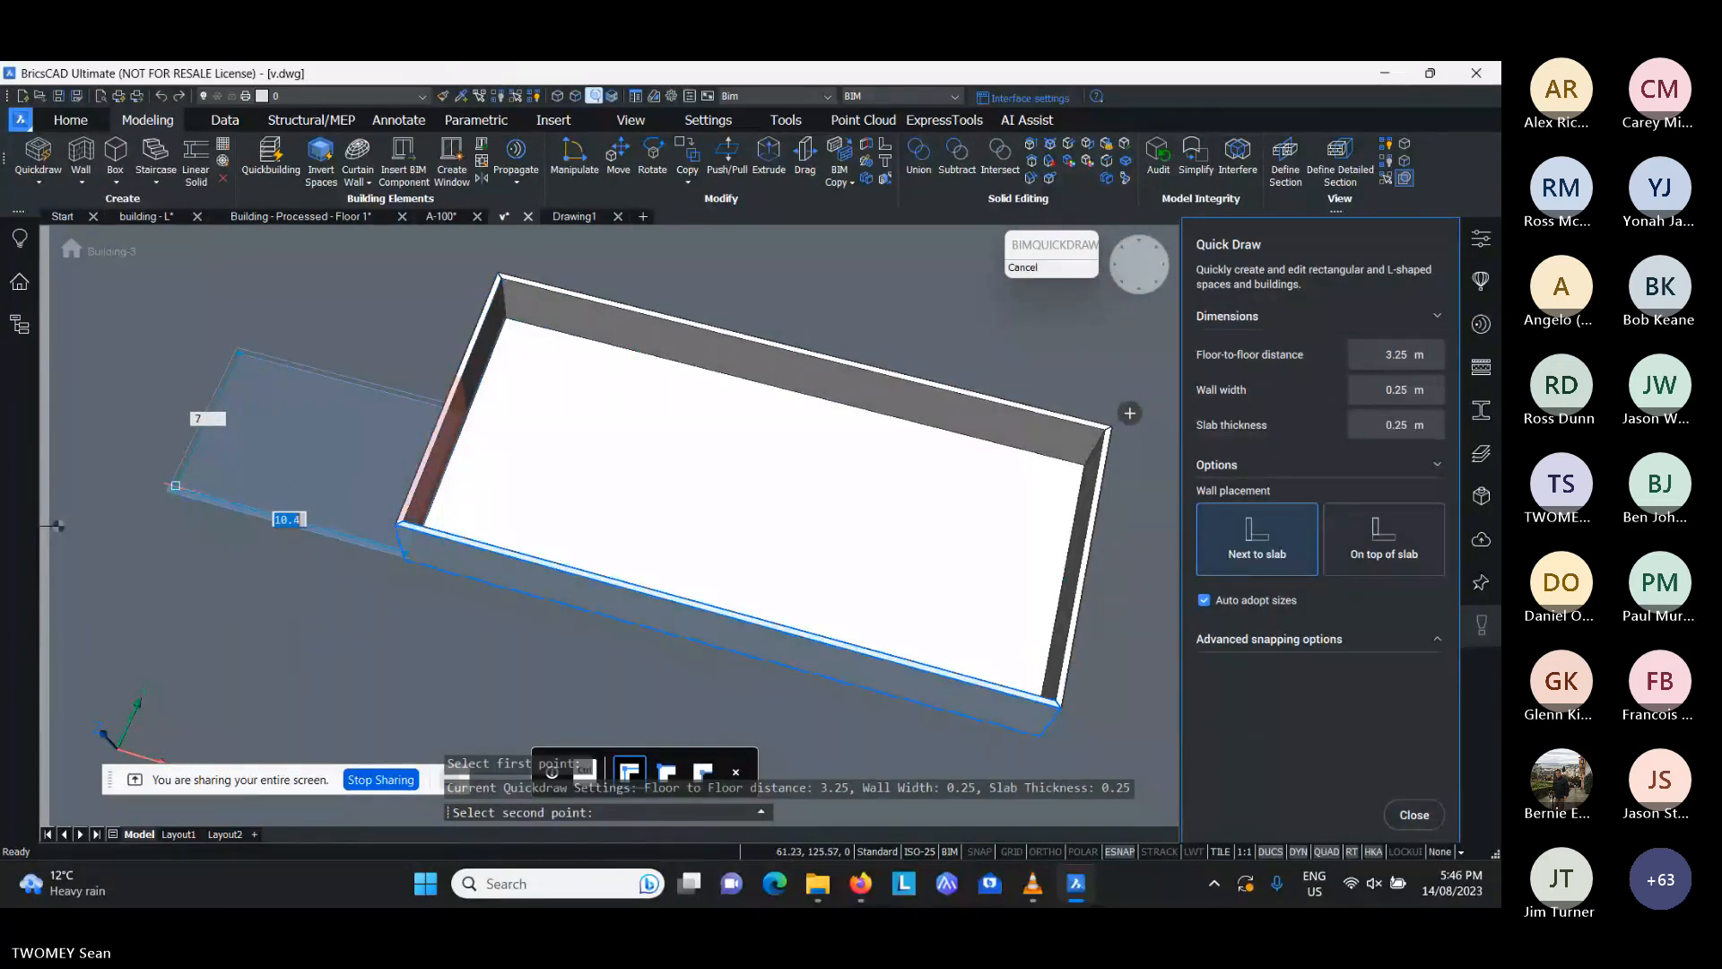
left_click(176, 485)
scroll(673, 425, "down", 2)
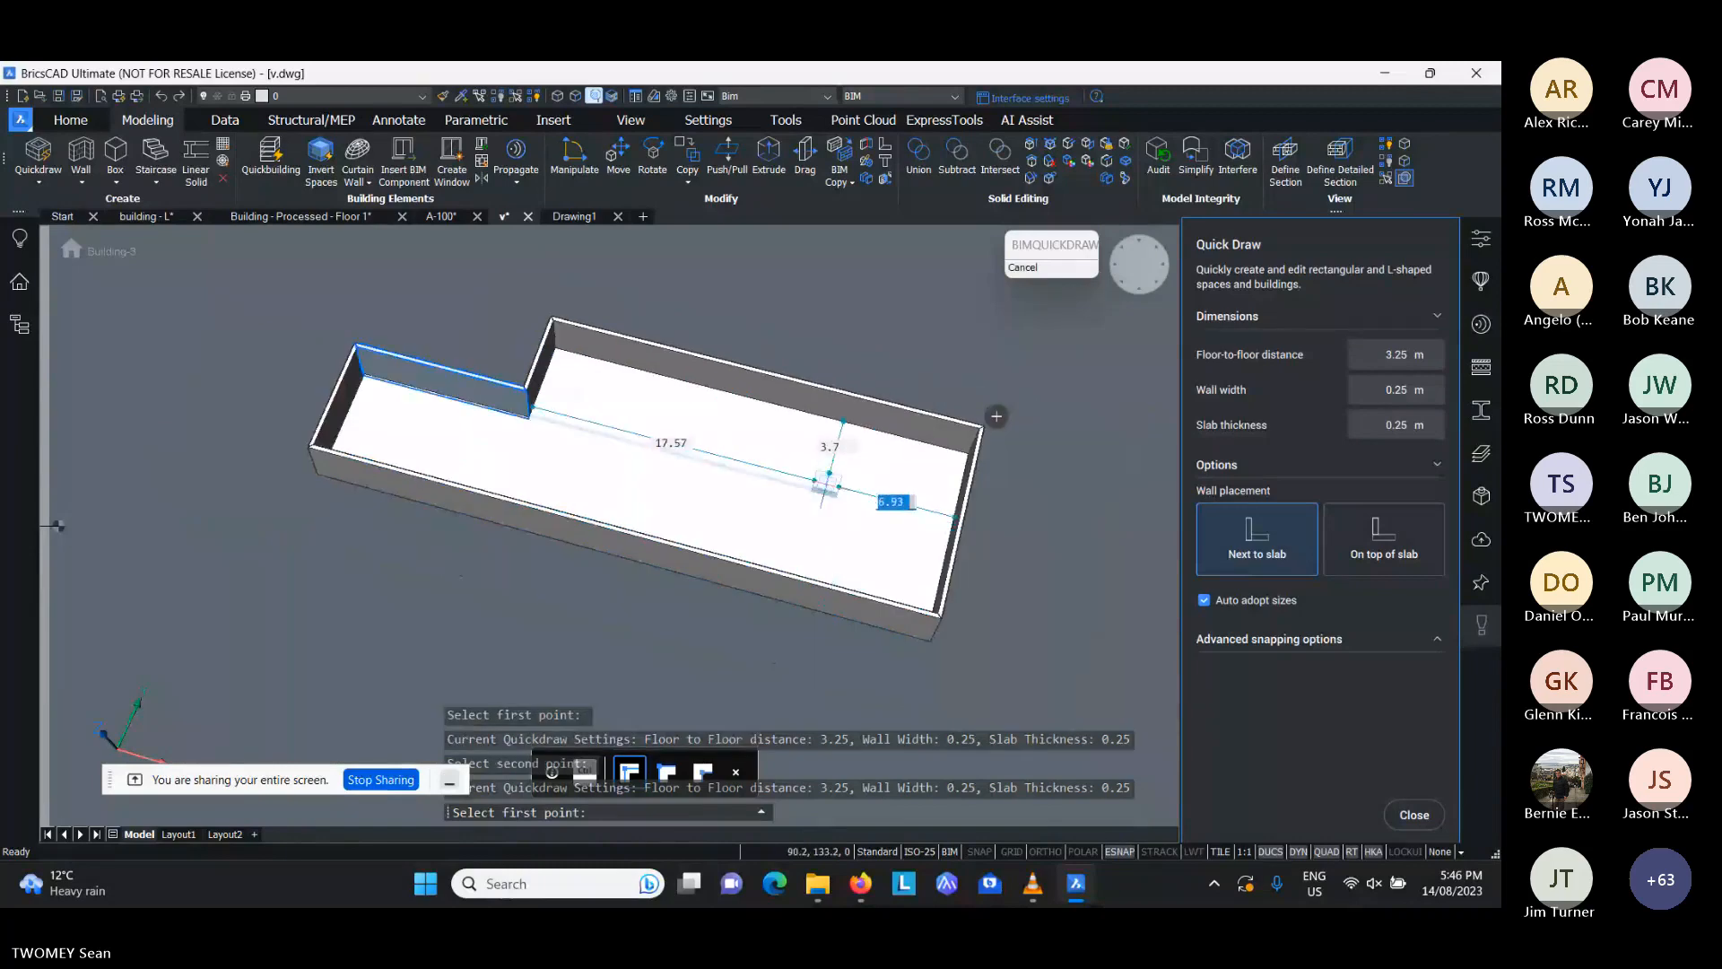
- Draw two inner rooms, about 6.9 by 3.7 m and 5.1 by 2.4 m, in the corners opposite the extension with Quickdraw
left_click(824, 491)
left_click(971, 453)
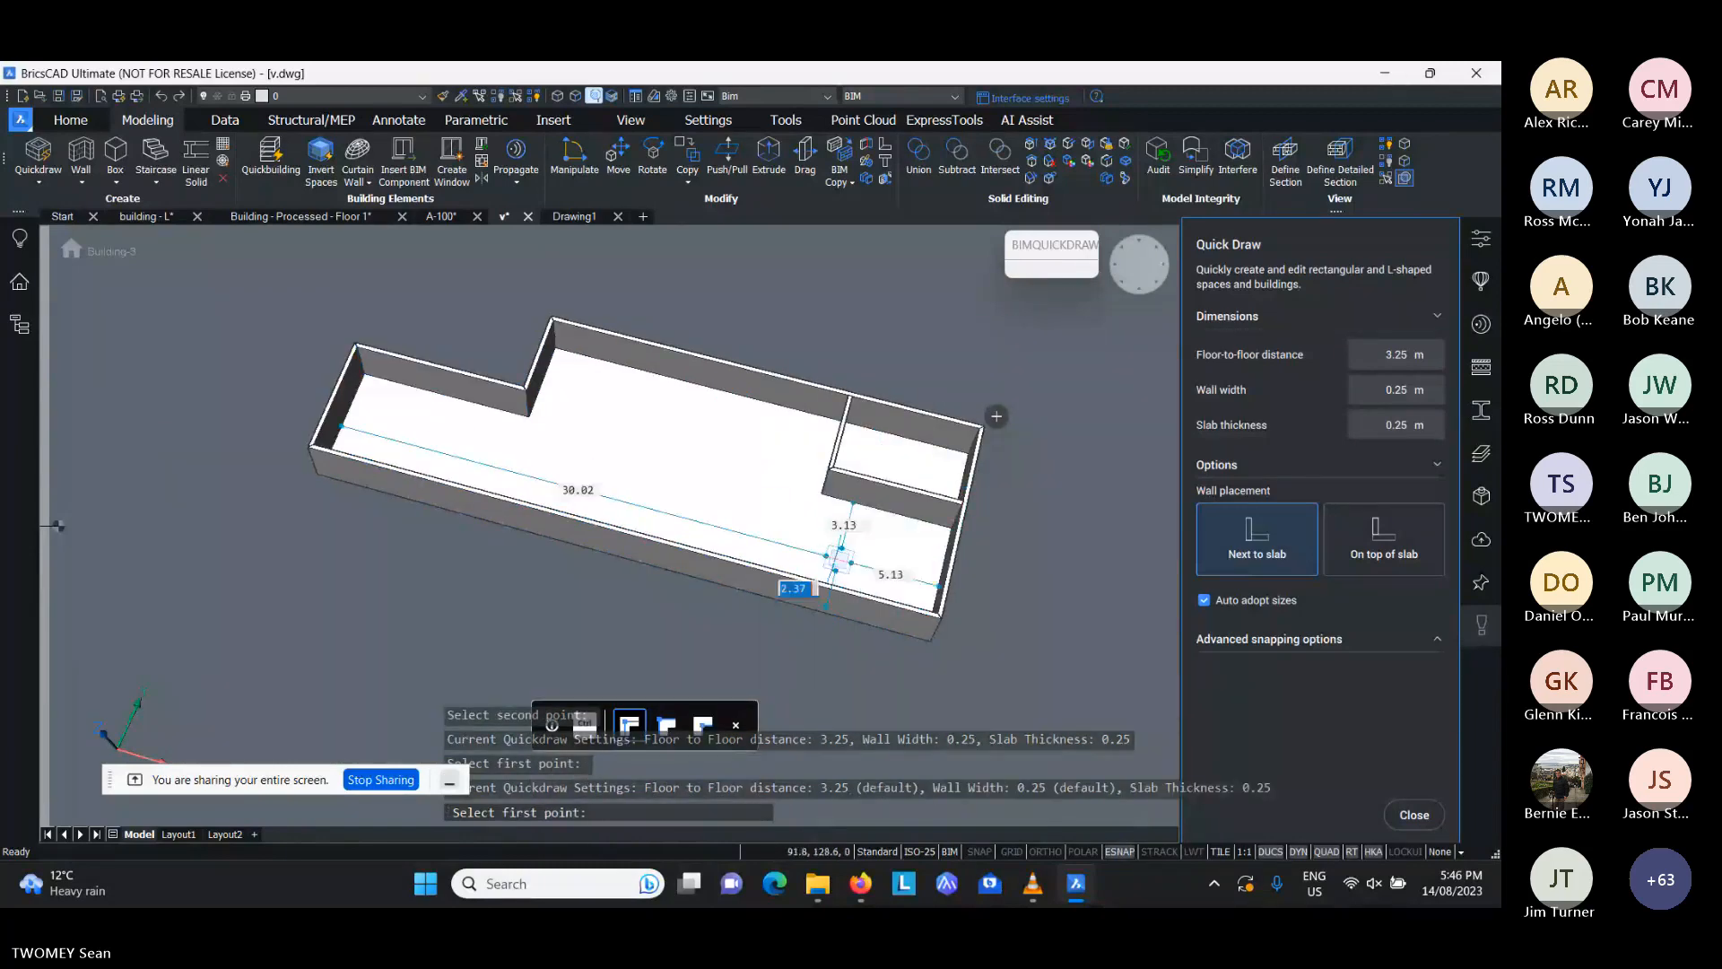
left_click(835, 562)
left_click(991, 654)
- Cut a rectangular recess into the long straight outer wall with Quickdraw, and end the command
scroll(493, 550, "up", 2)
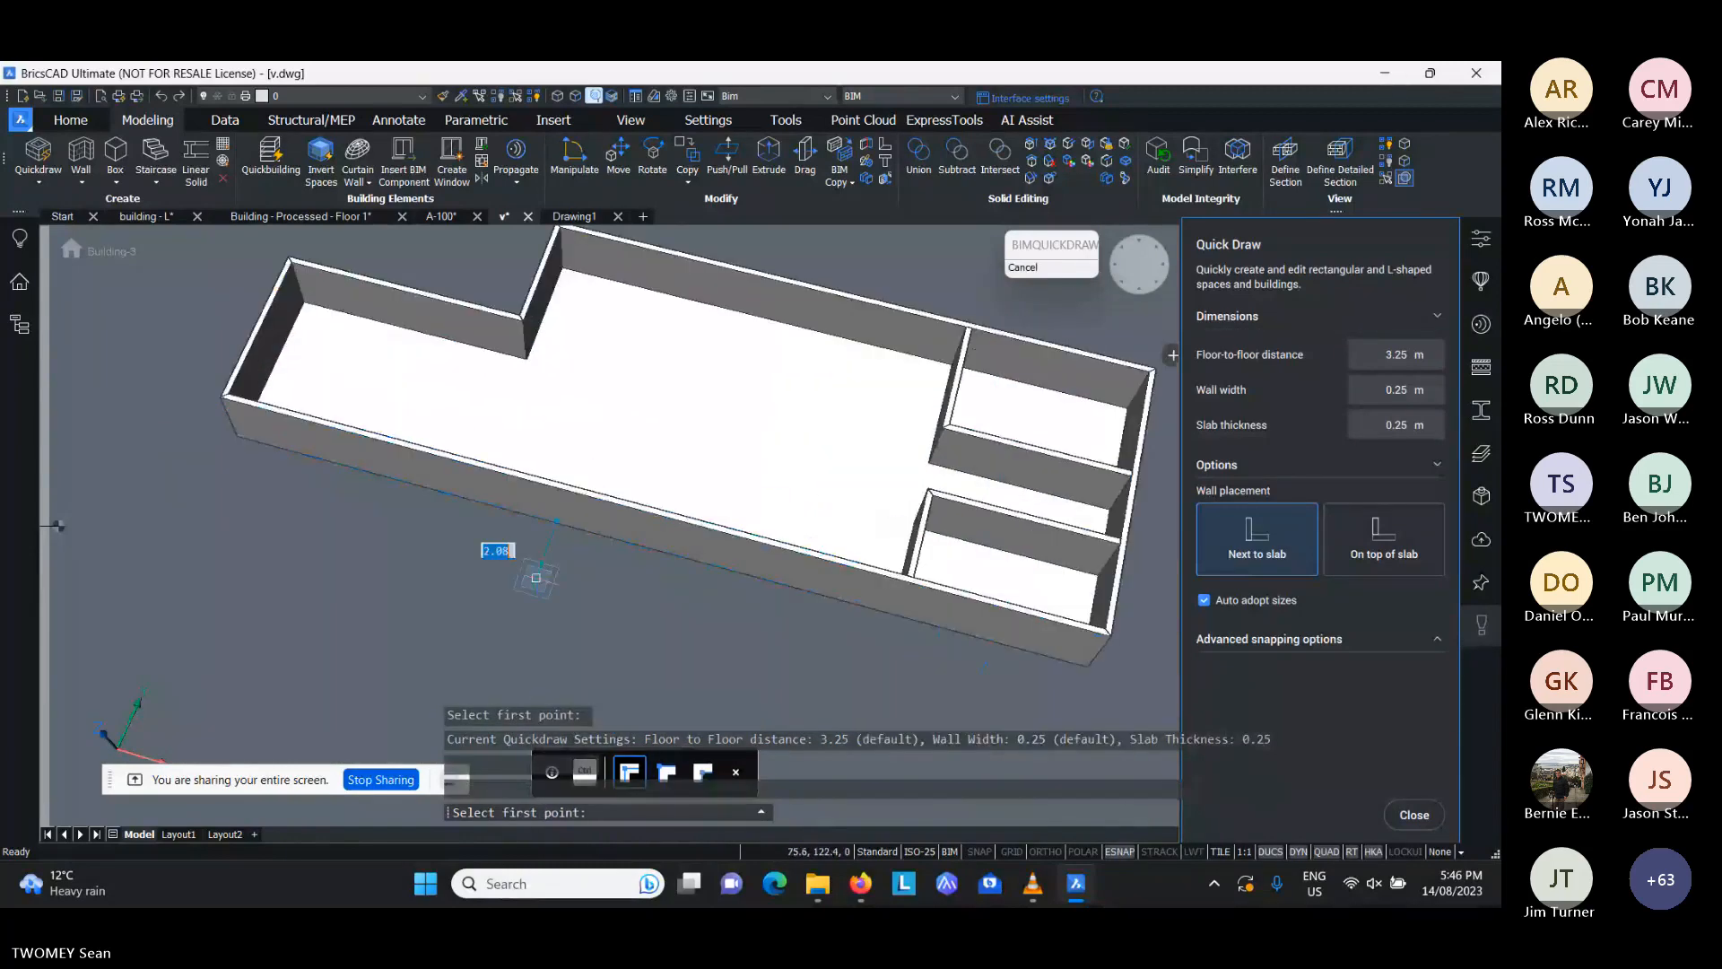
scroll(492, 550, "up", 3)
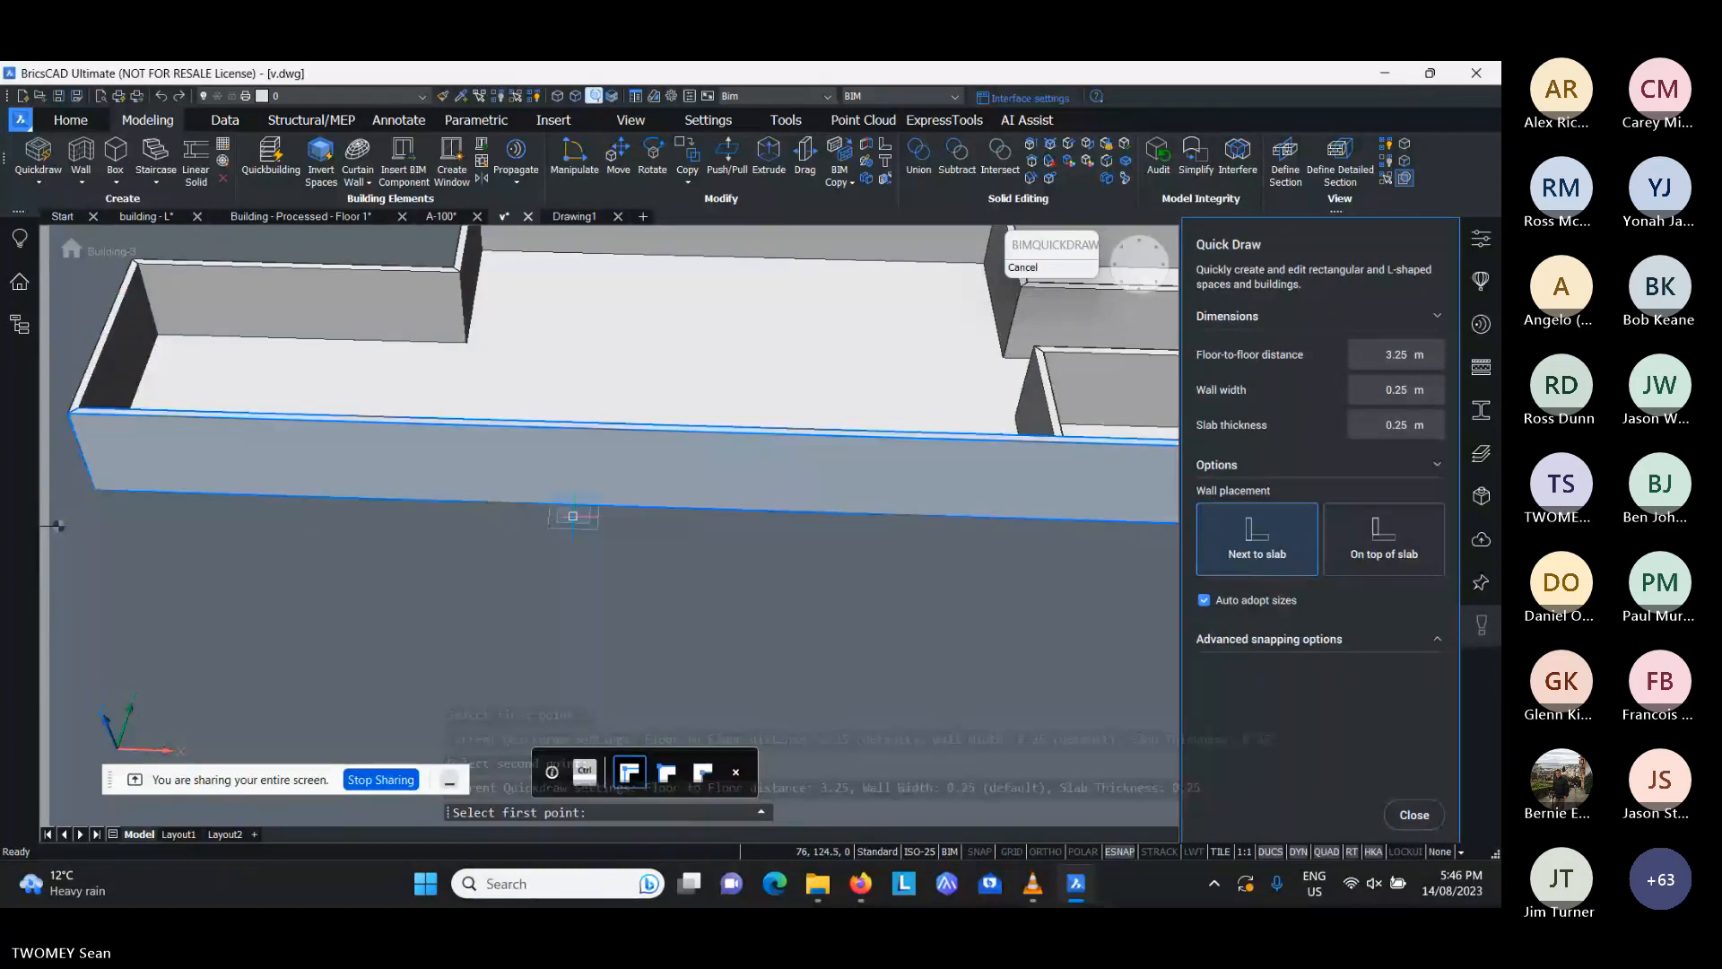
left_click(573, 516)
left_click(942, 414)
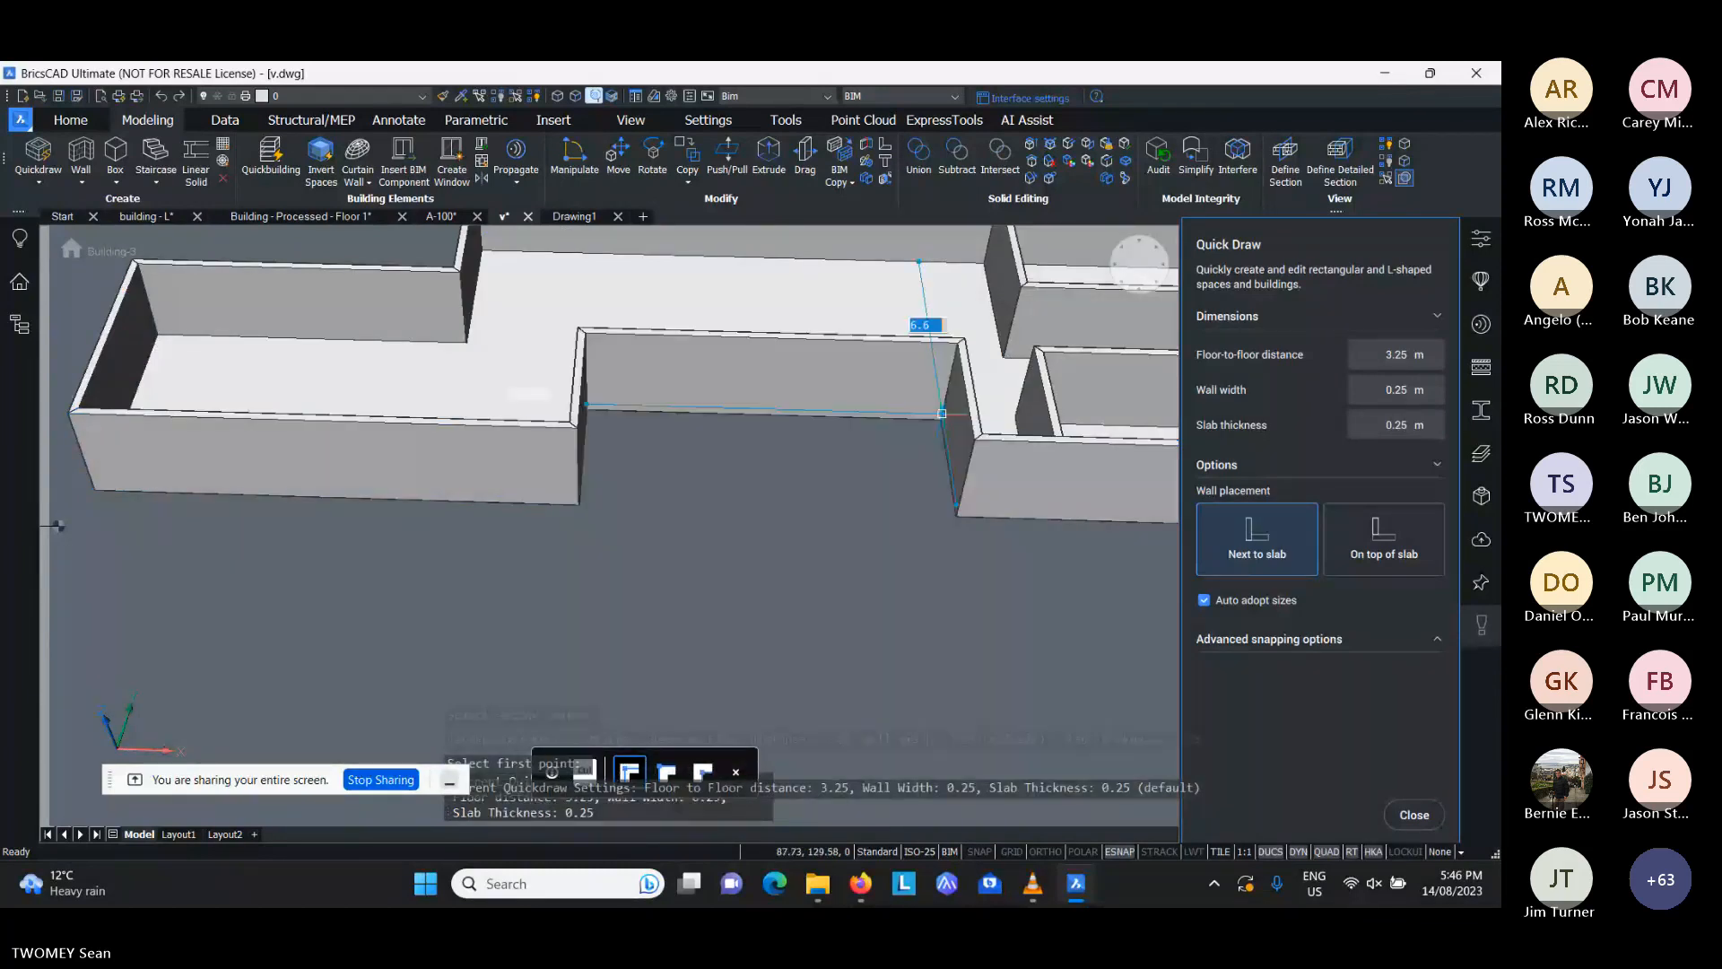
middle_click_drag(942, 413, 792, 473, "shift")
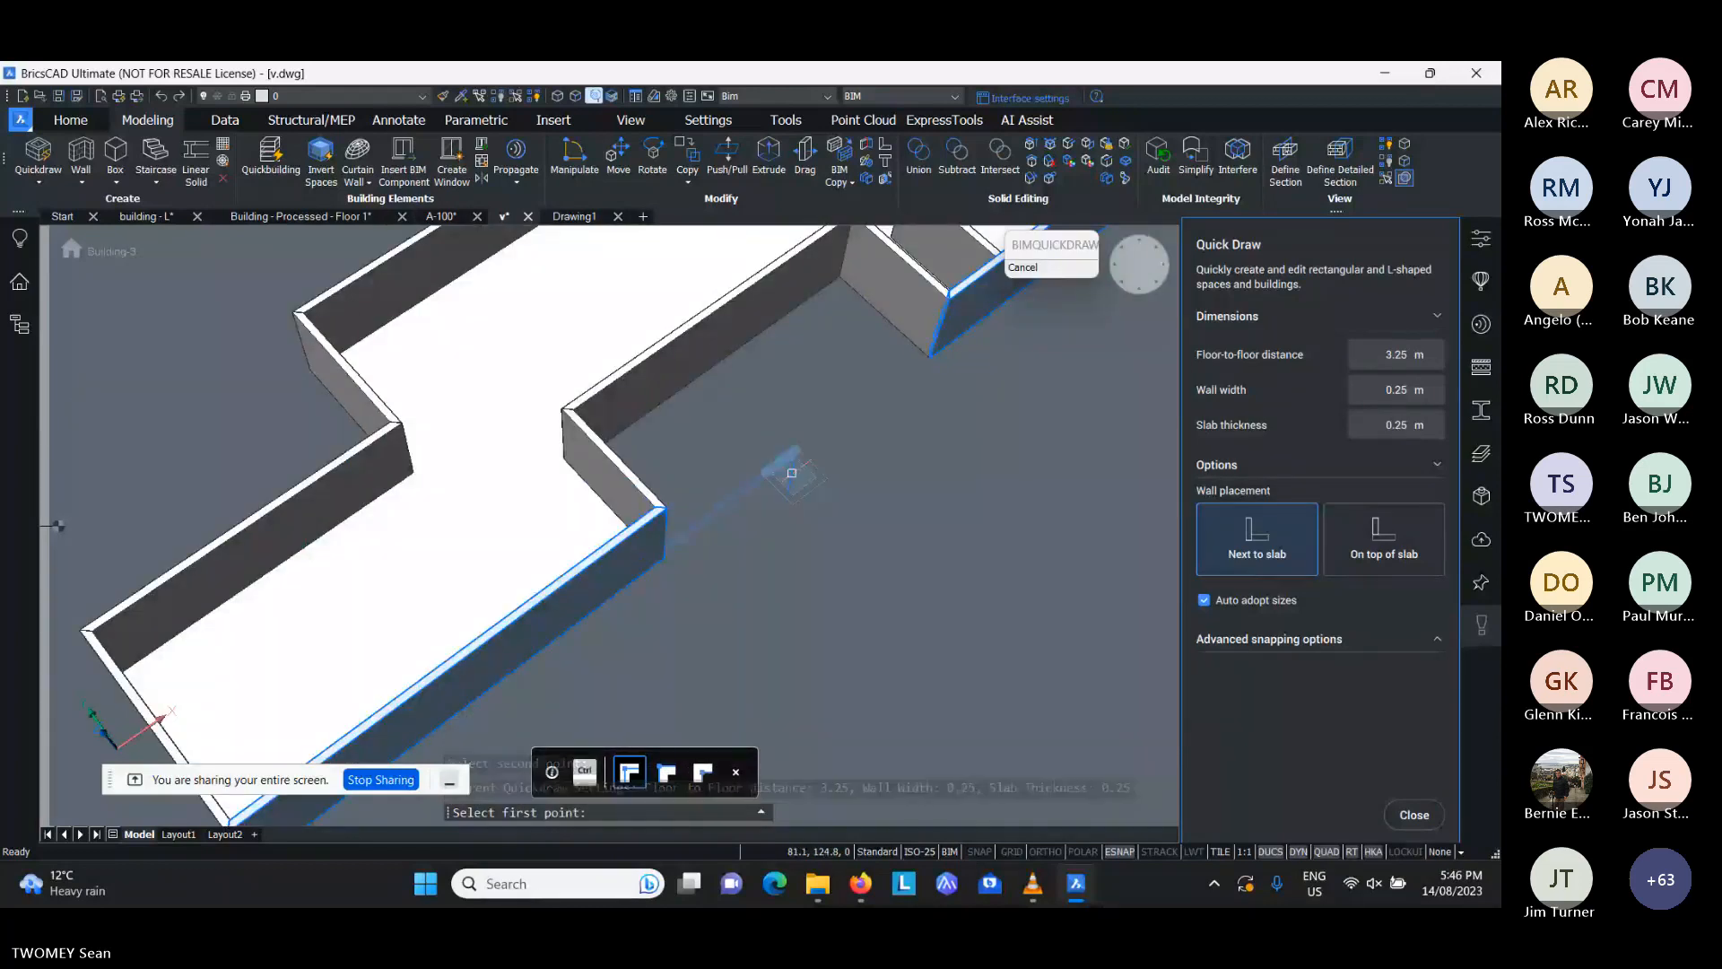
scroll(780, 512, "down", 2)
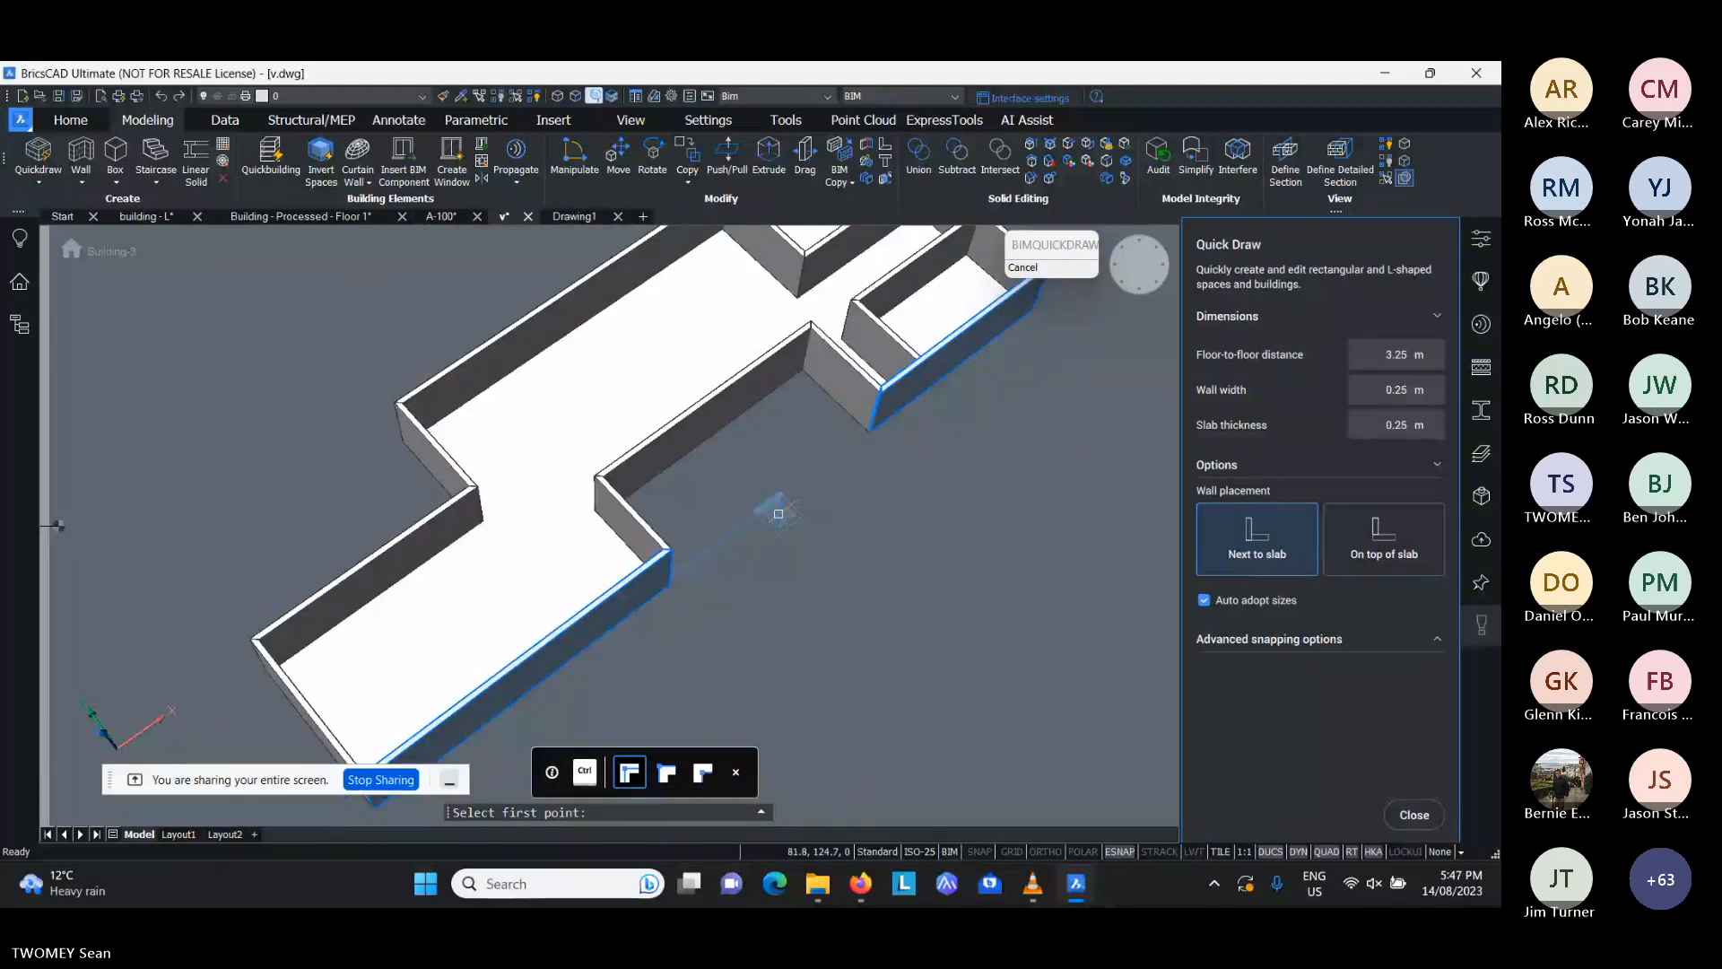
scroll(762, 502, "down", 2)
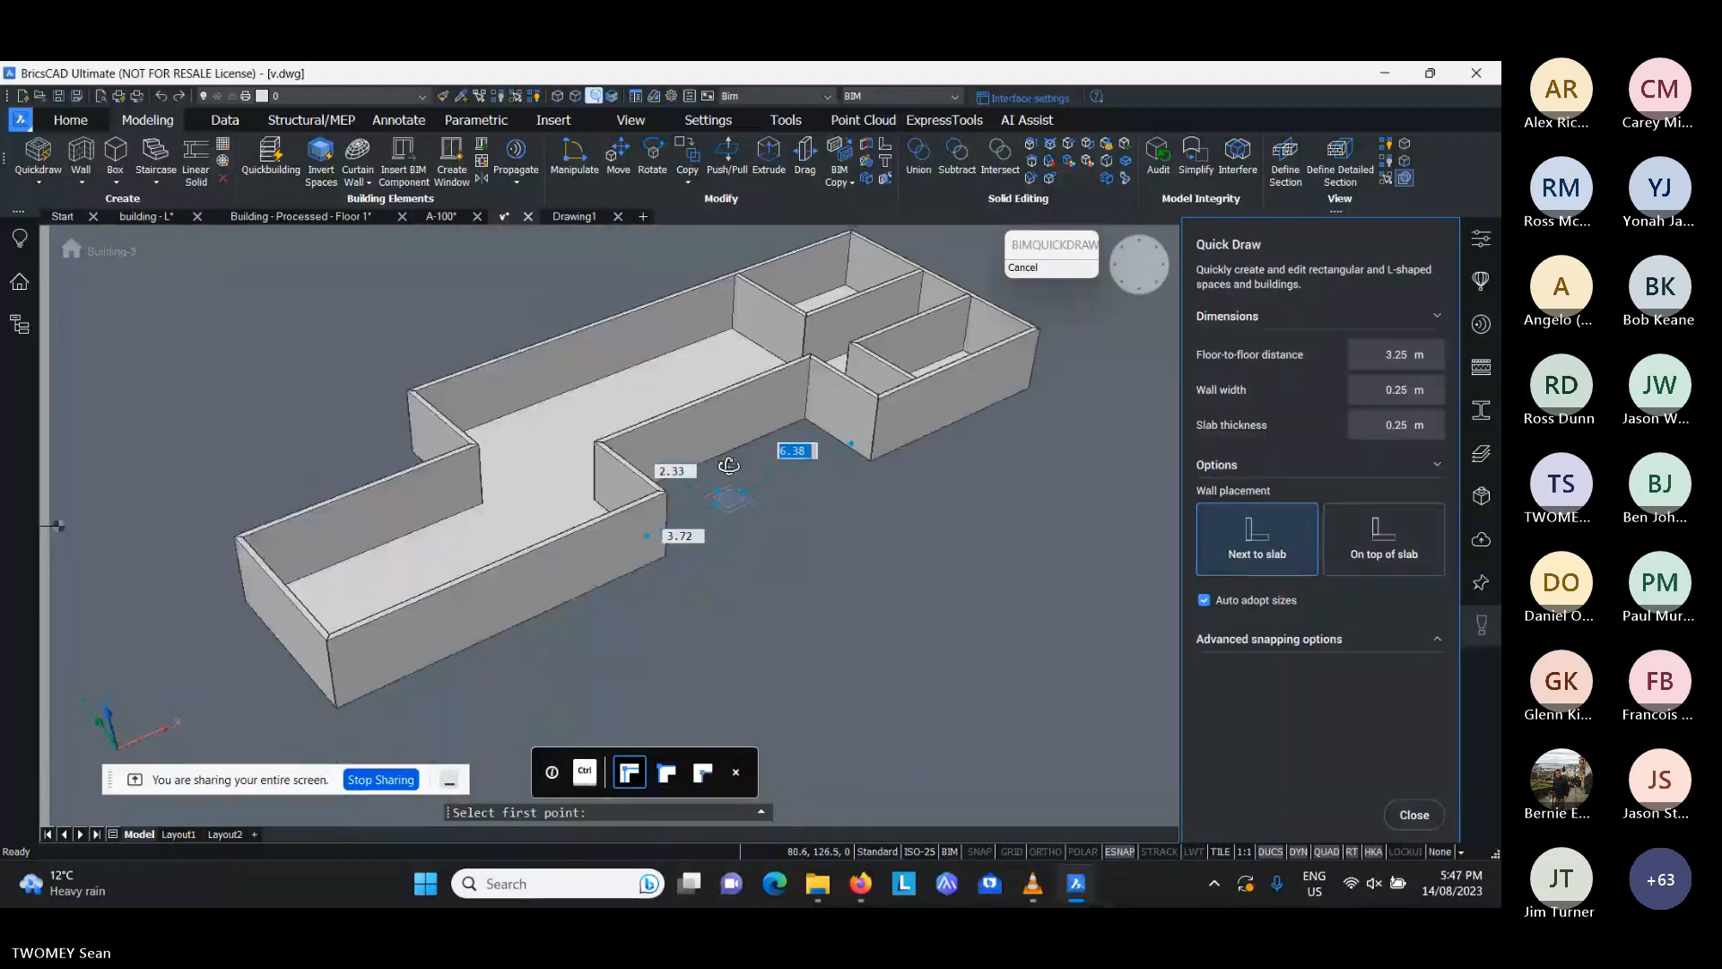
key("Escape")
- Draw a long rectangle, about 26.8 m in perimeter, on the outer wall face beside the recess
scroll(653, 620, "up", 3)
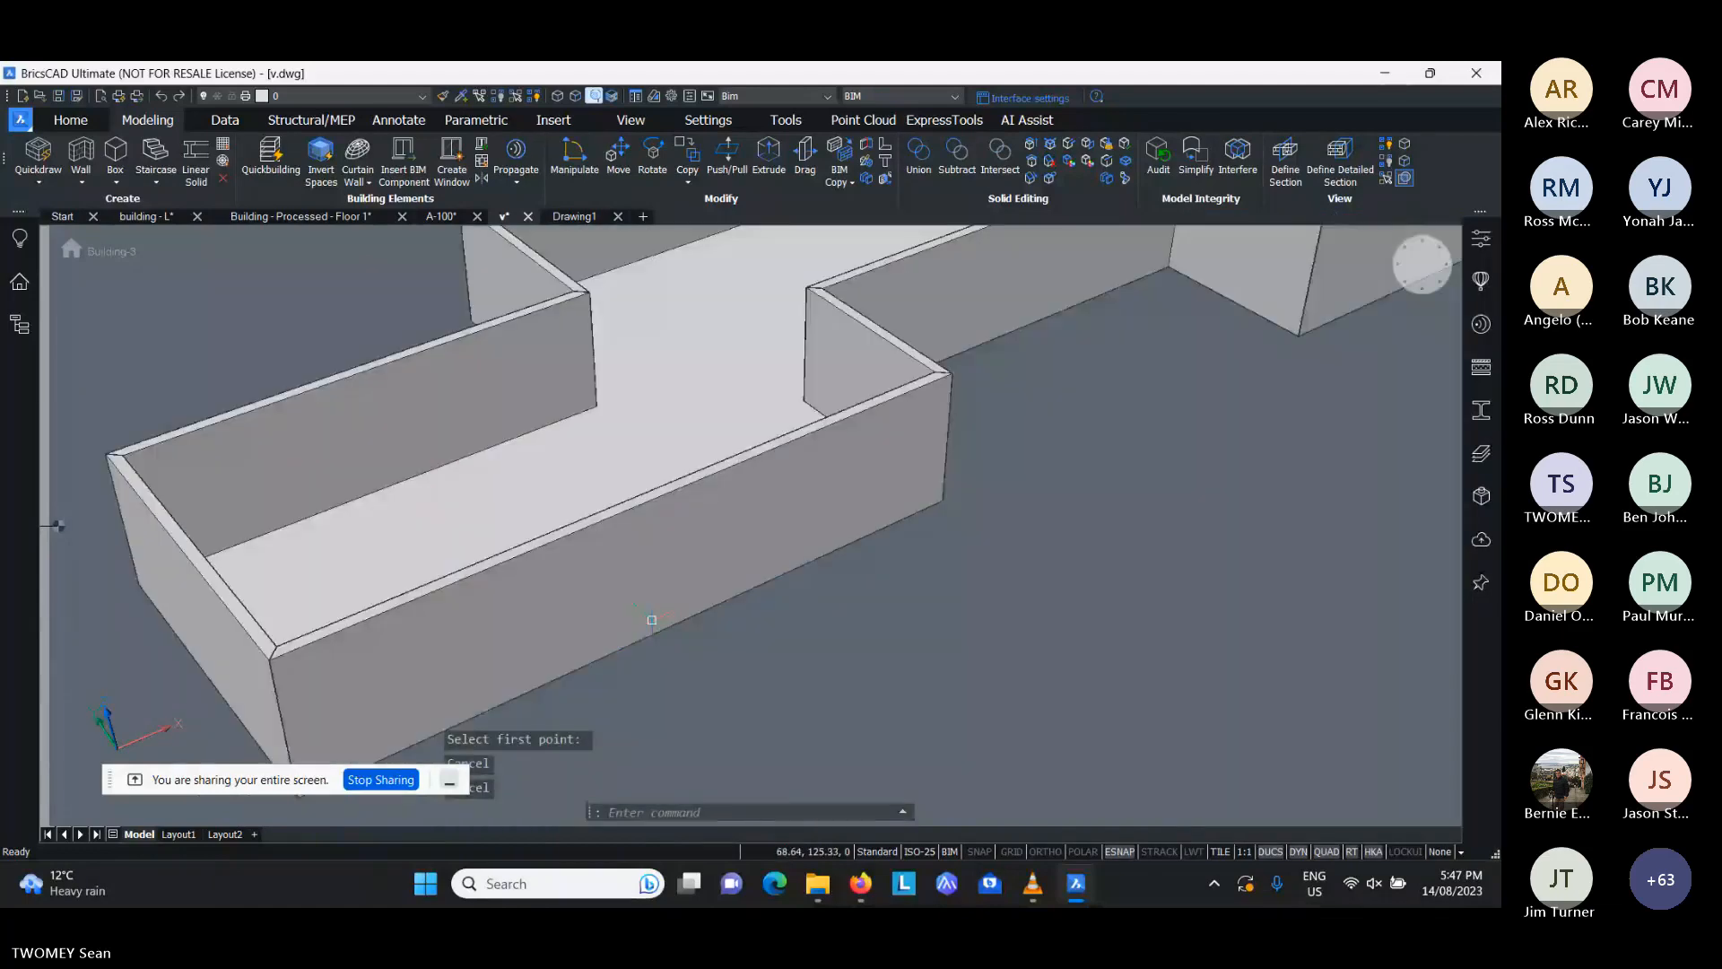
scroll(652, 620, "up", 3)
type("REC")
key("Return")
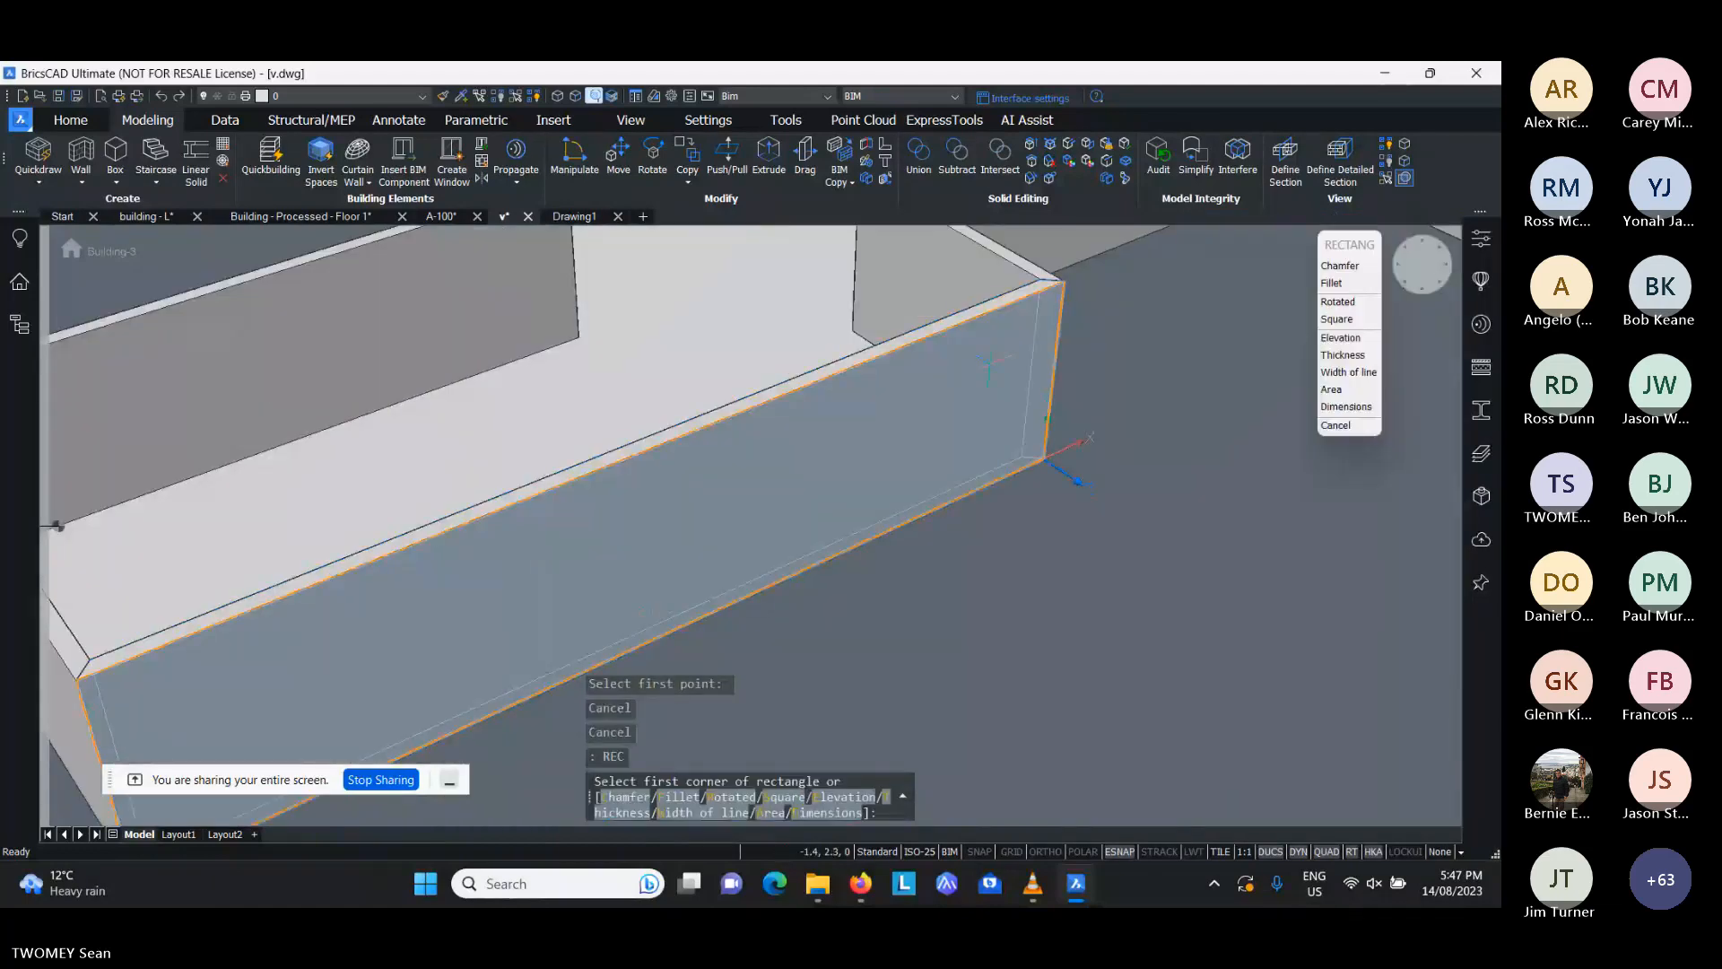
left_click(1000, 350)
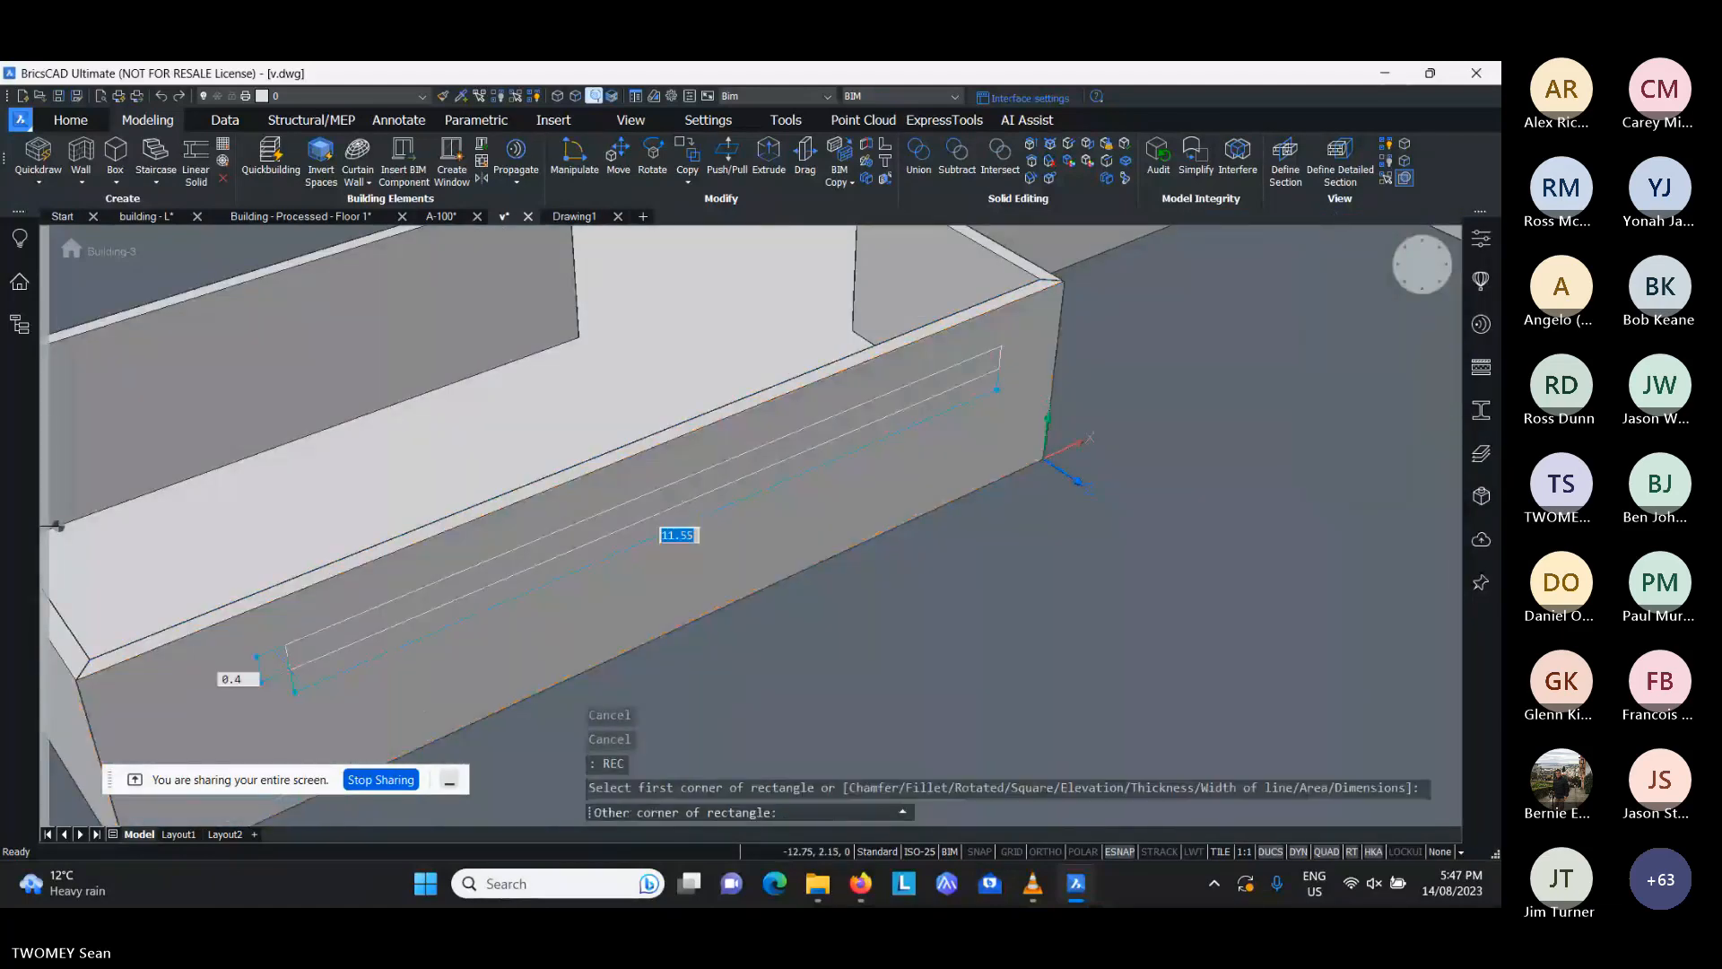
left_click(278, 744)
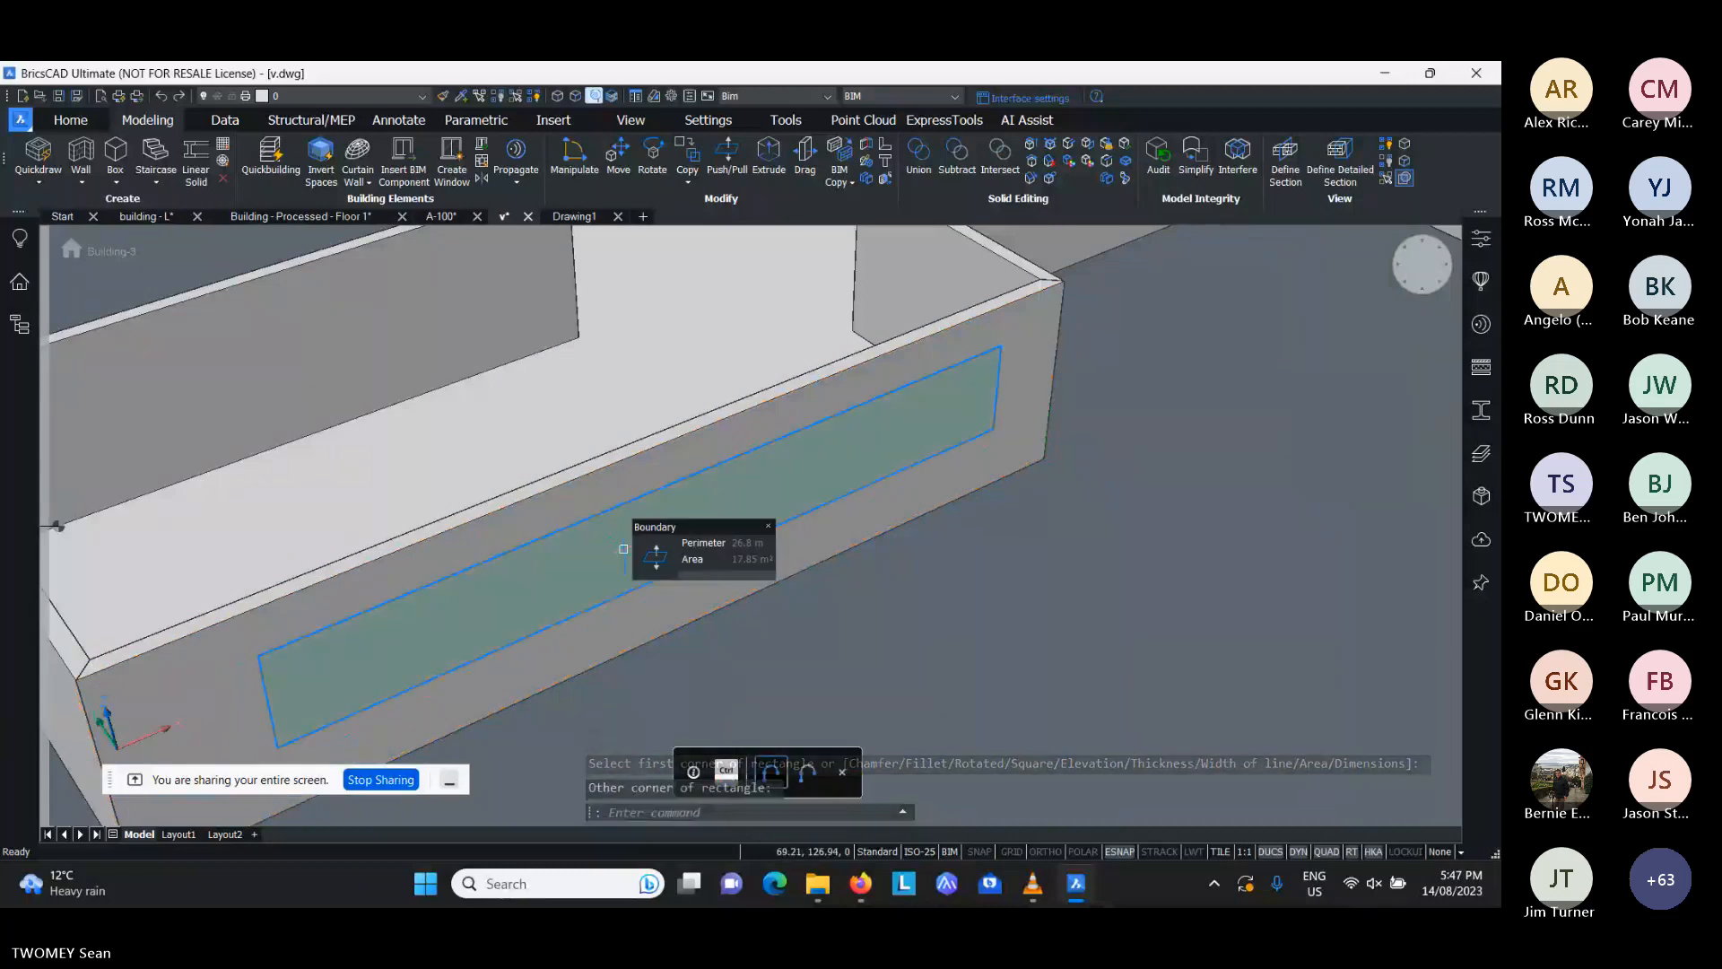
- Create a window in the single-panel style from the rectangular boundary on the wall
mouse_move(647, 600)
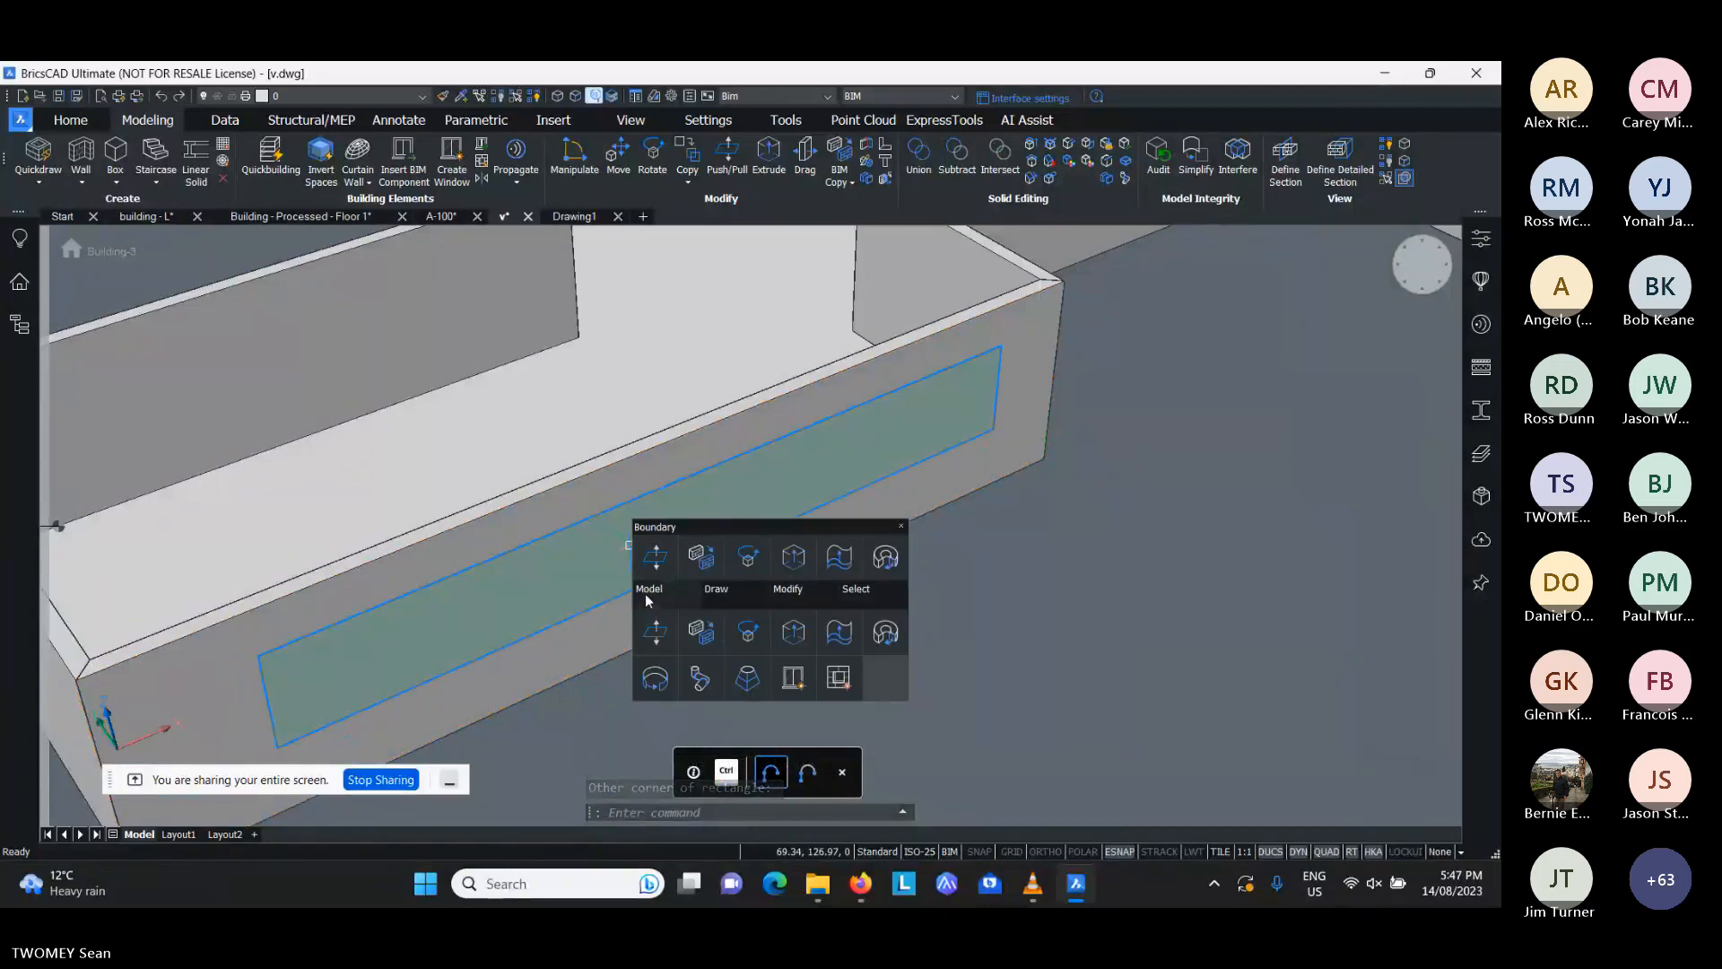
left_click(795, 677)
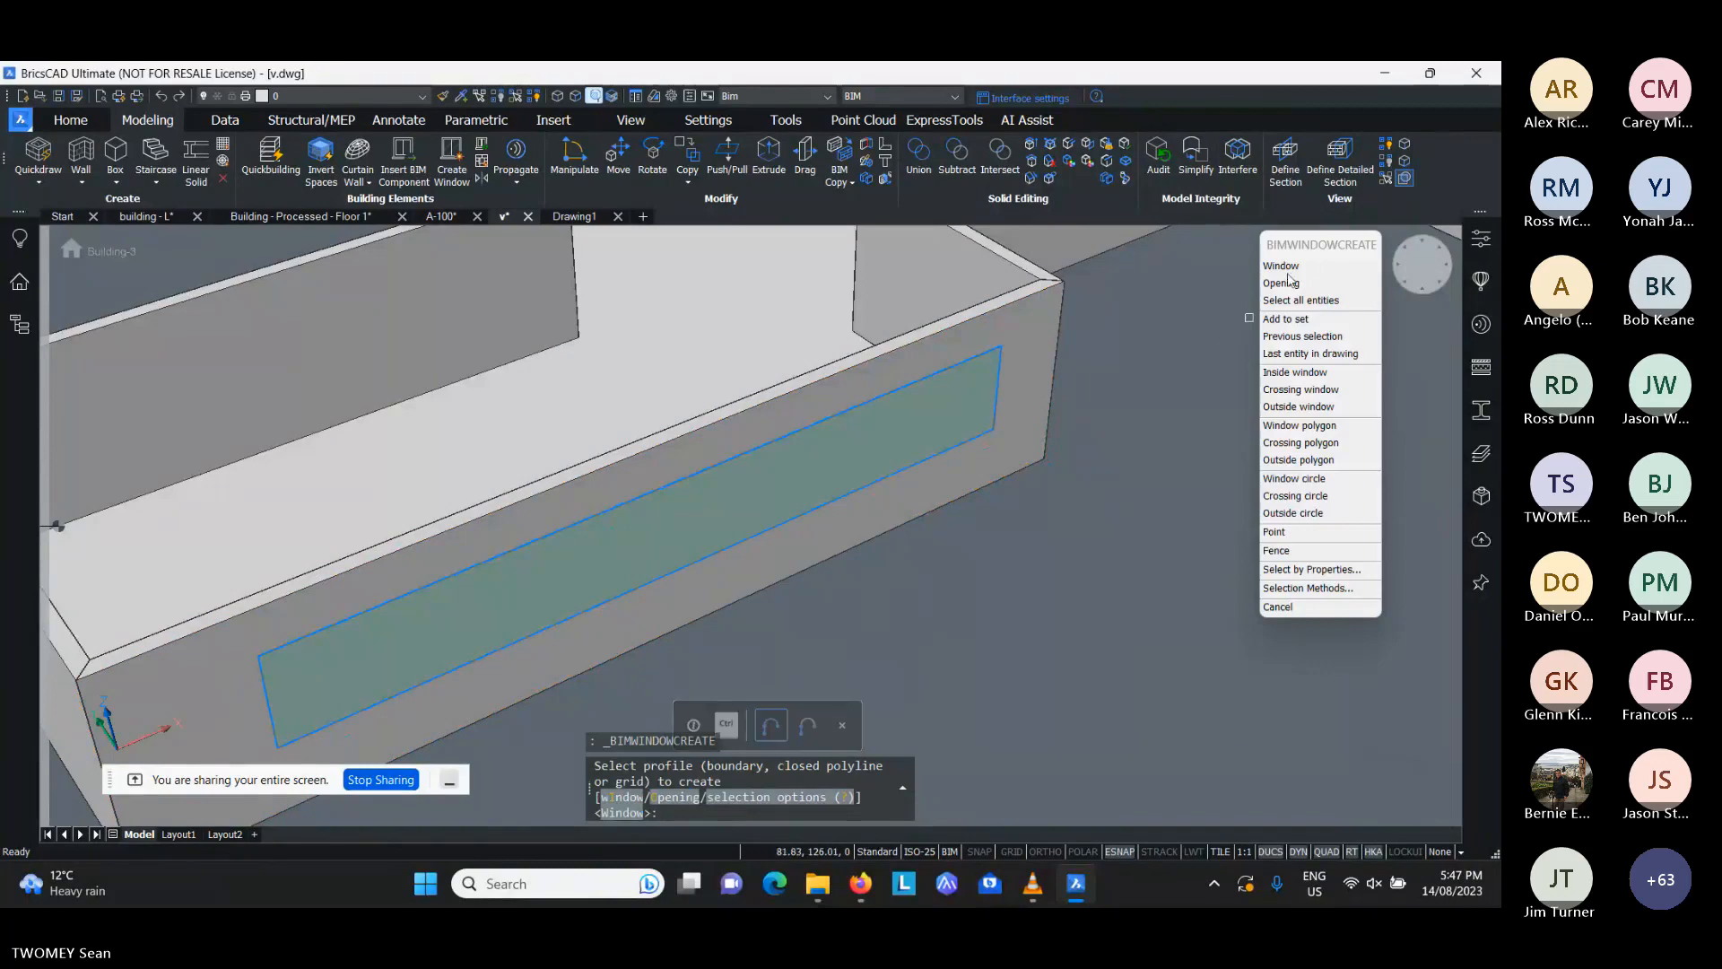
left_click(1283, 265)
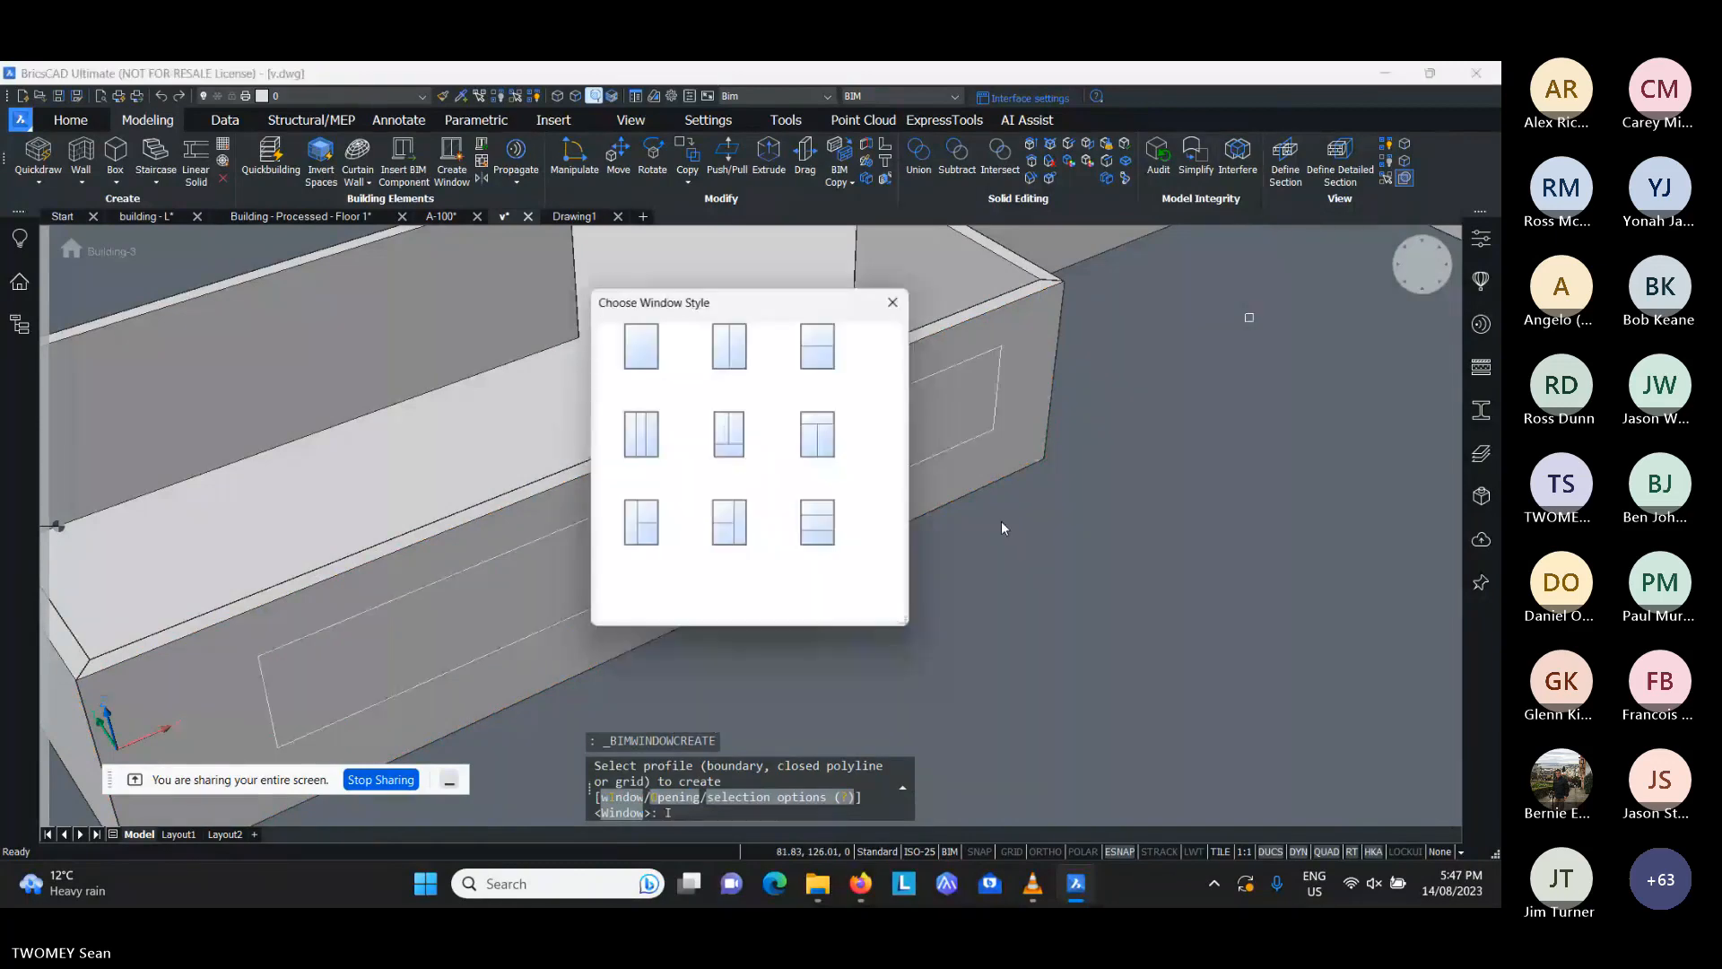
left_click(649, 352)
type("`")
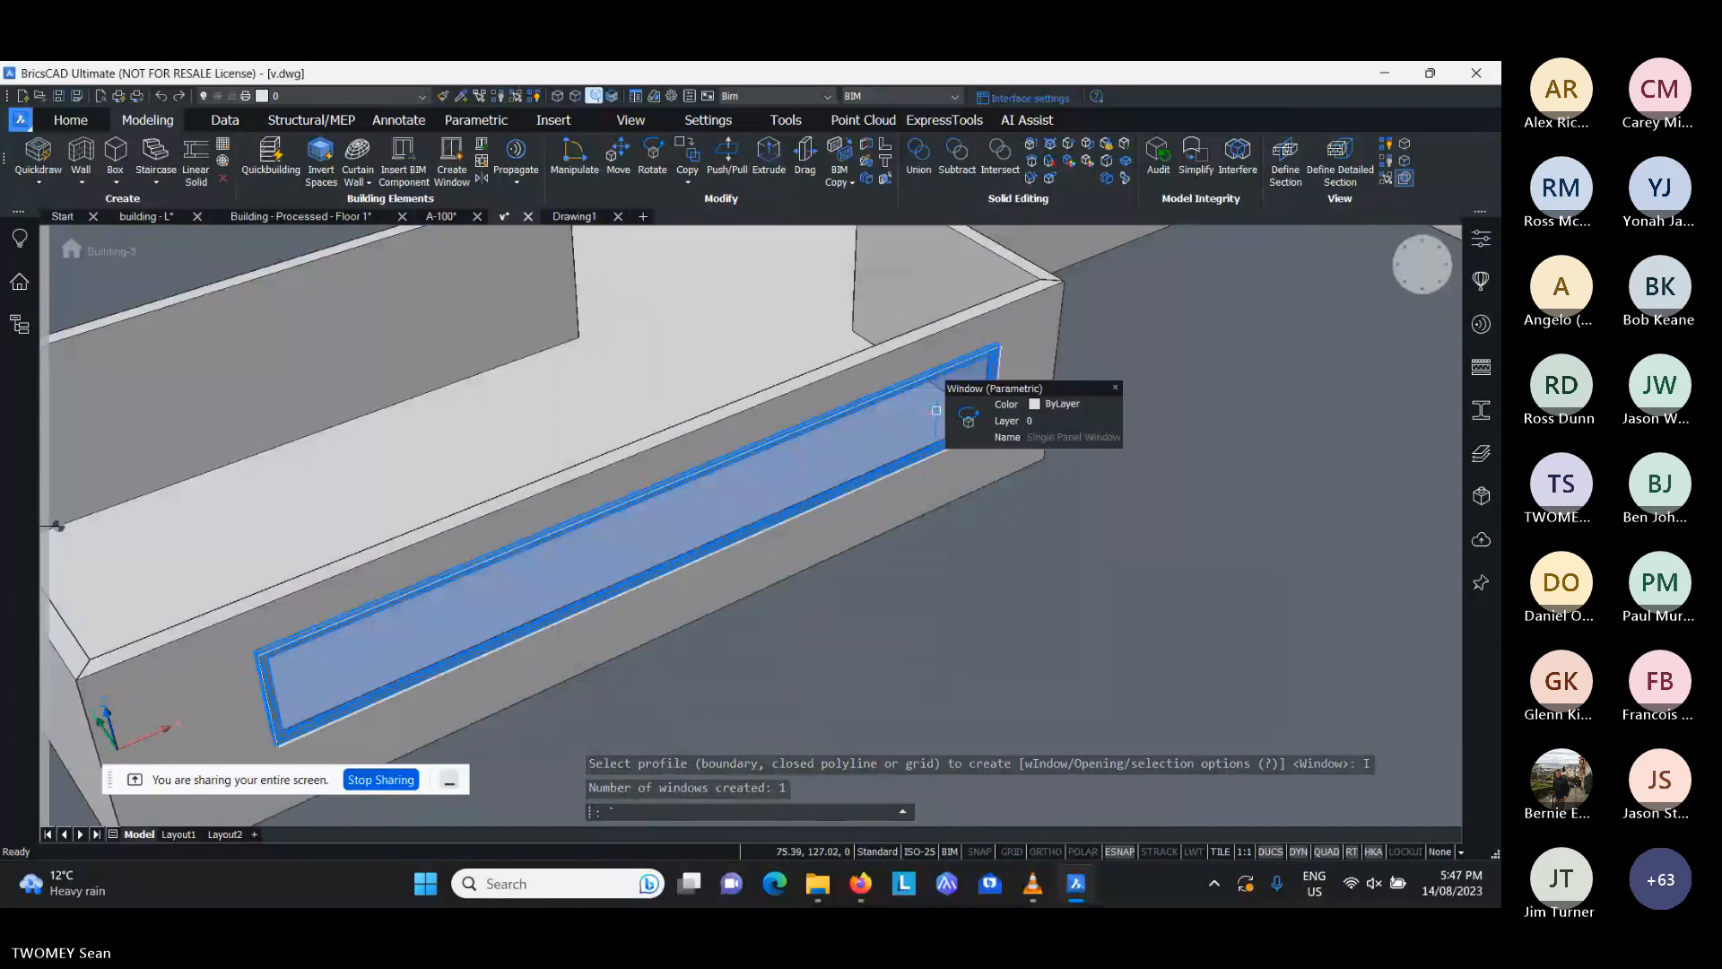
type("`")
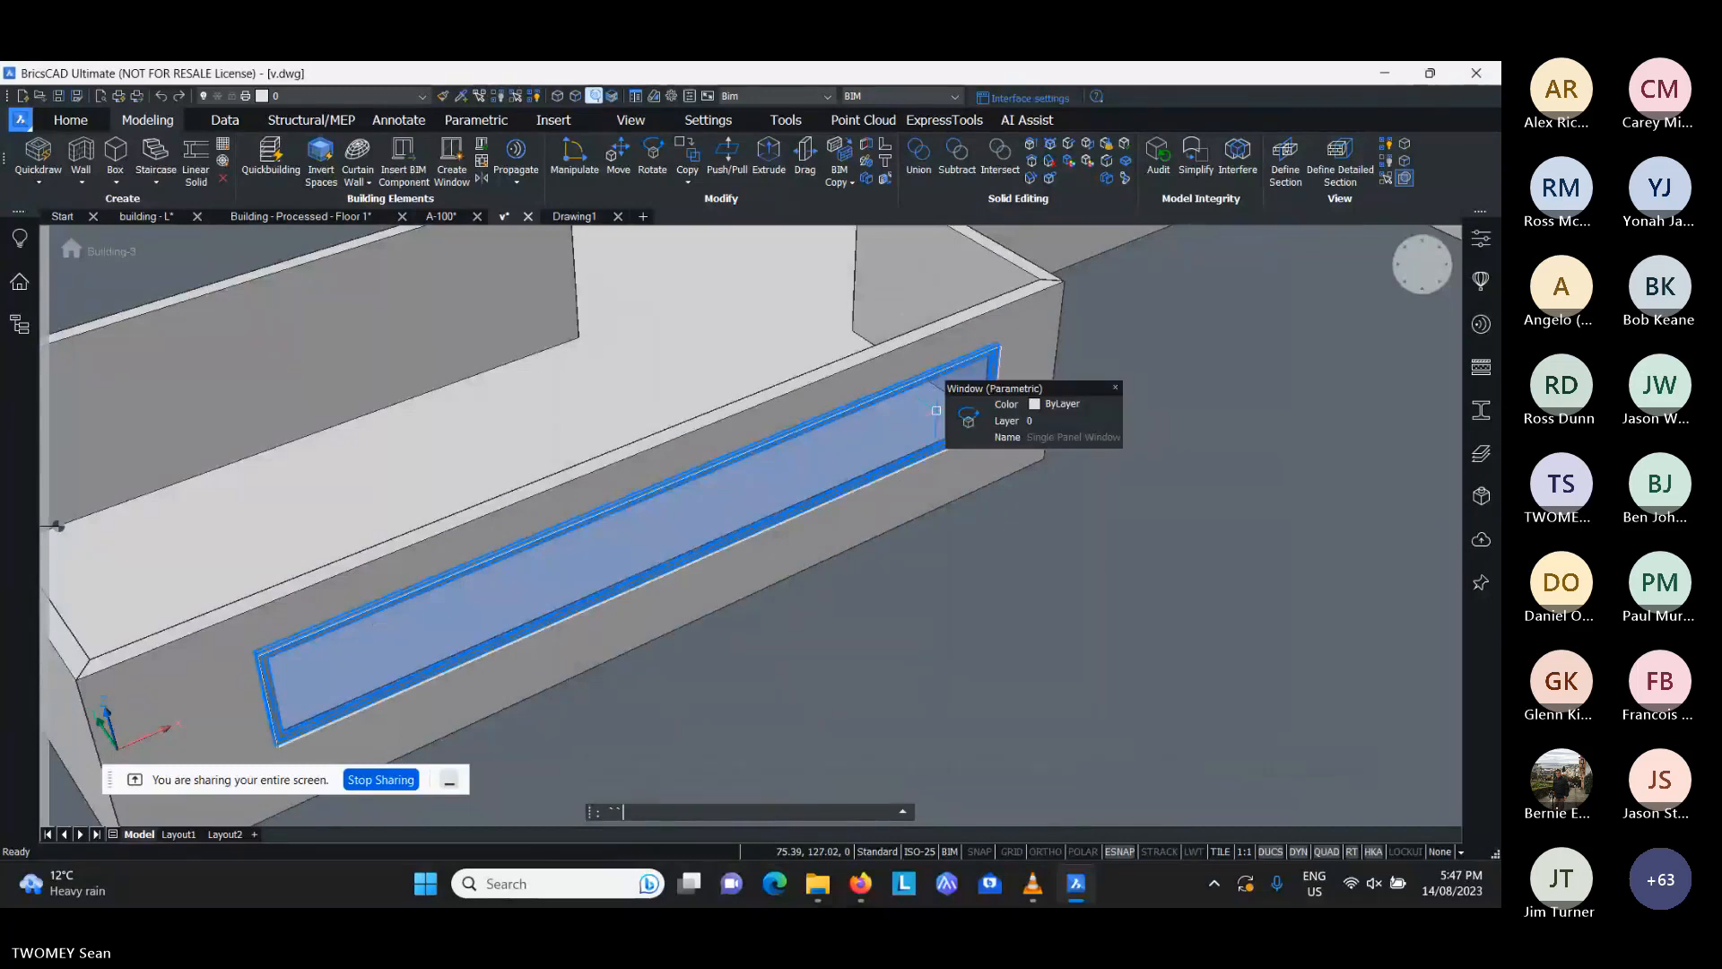
key("Escape")
key("Escape")
key("Escape")
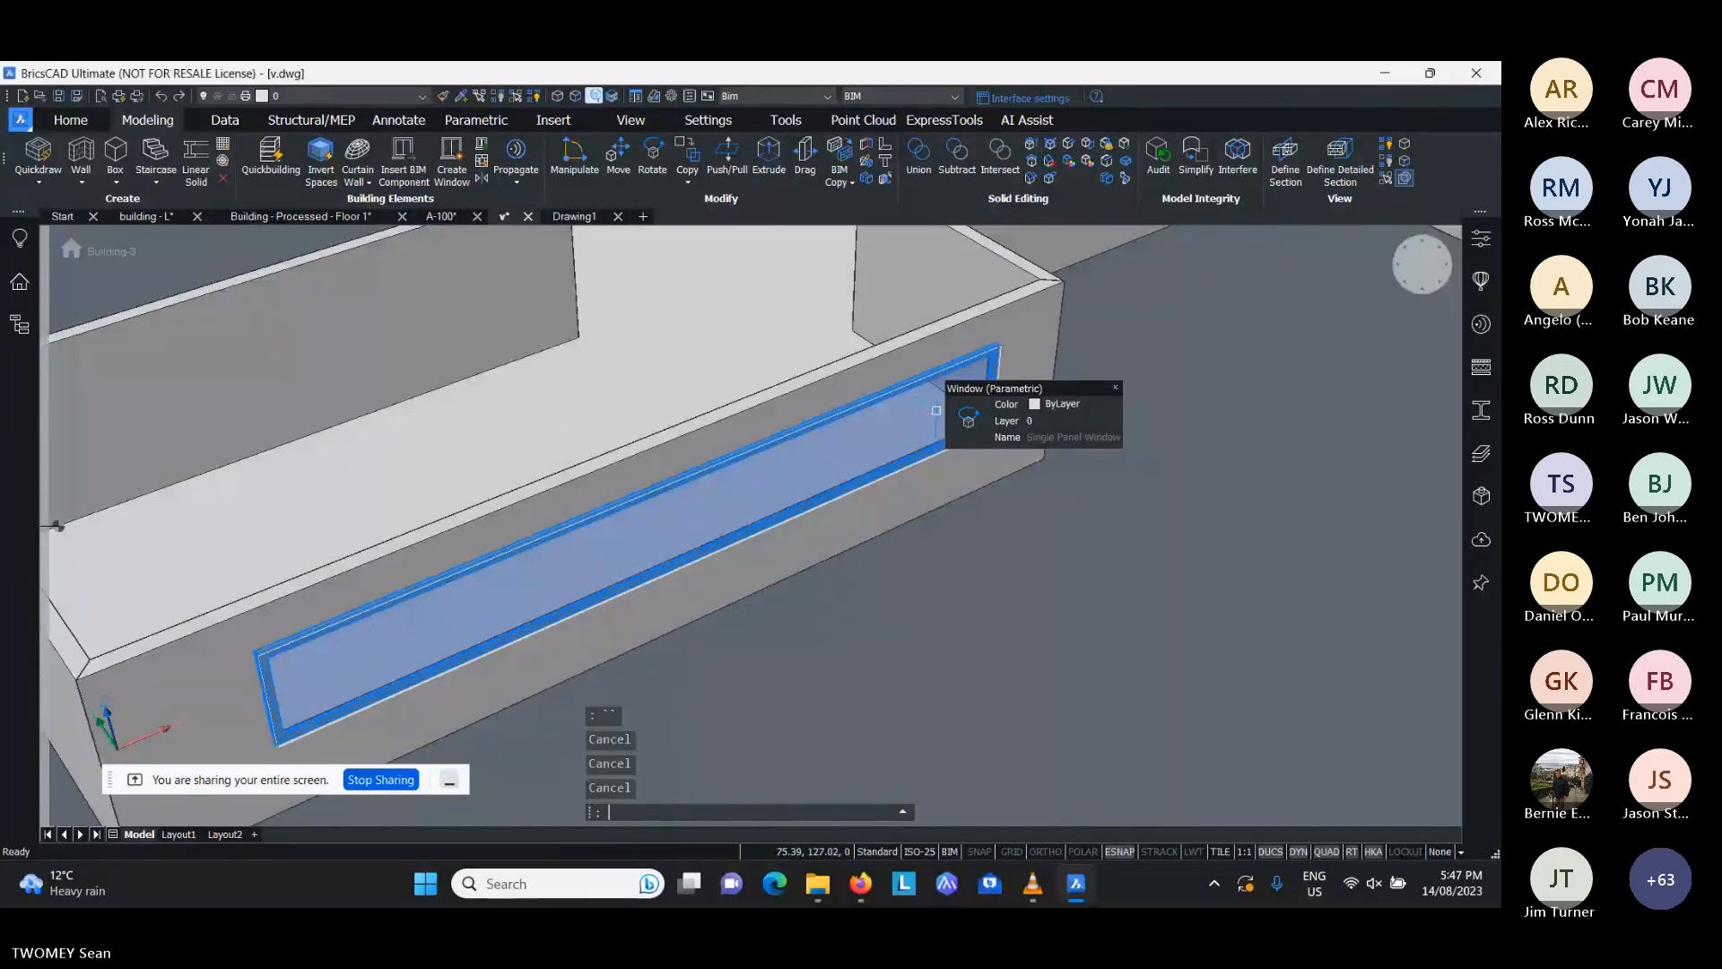
- Start BIMINSERT, filter the file selection to Revit Family (*.rfa), and close it without inserting anything
type("BIMINSERT")
key("Return")
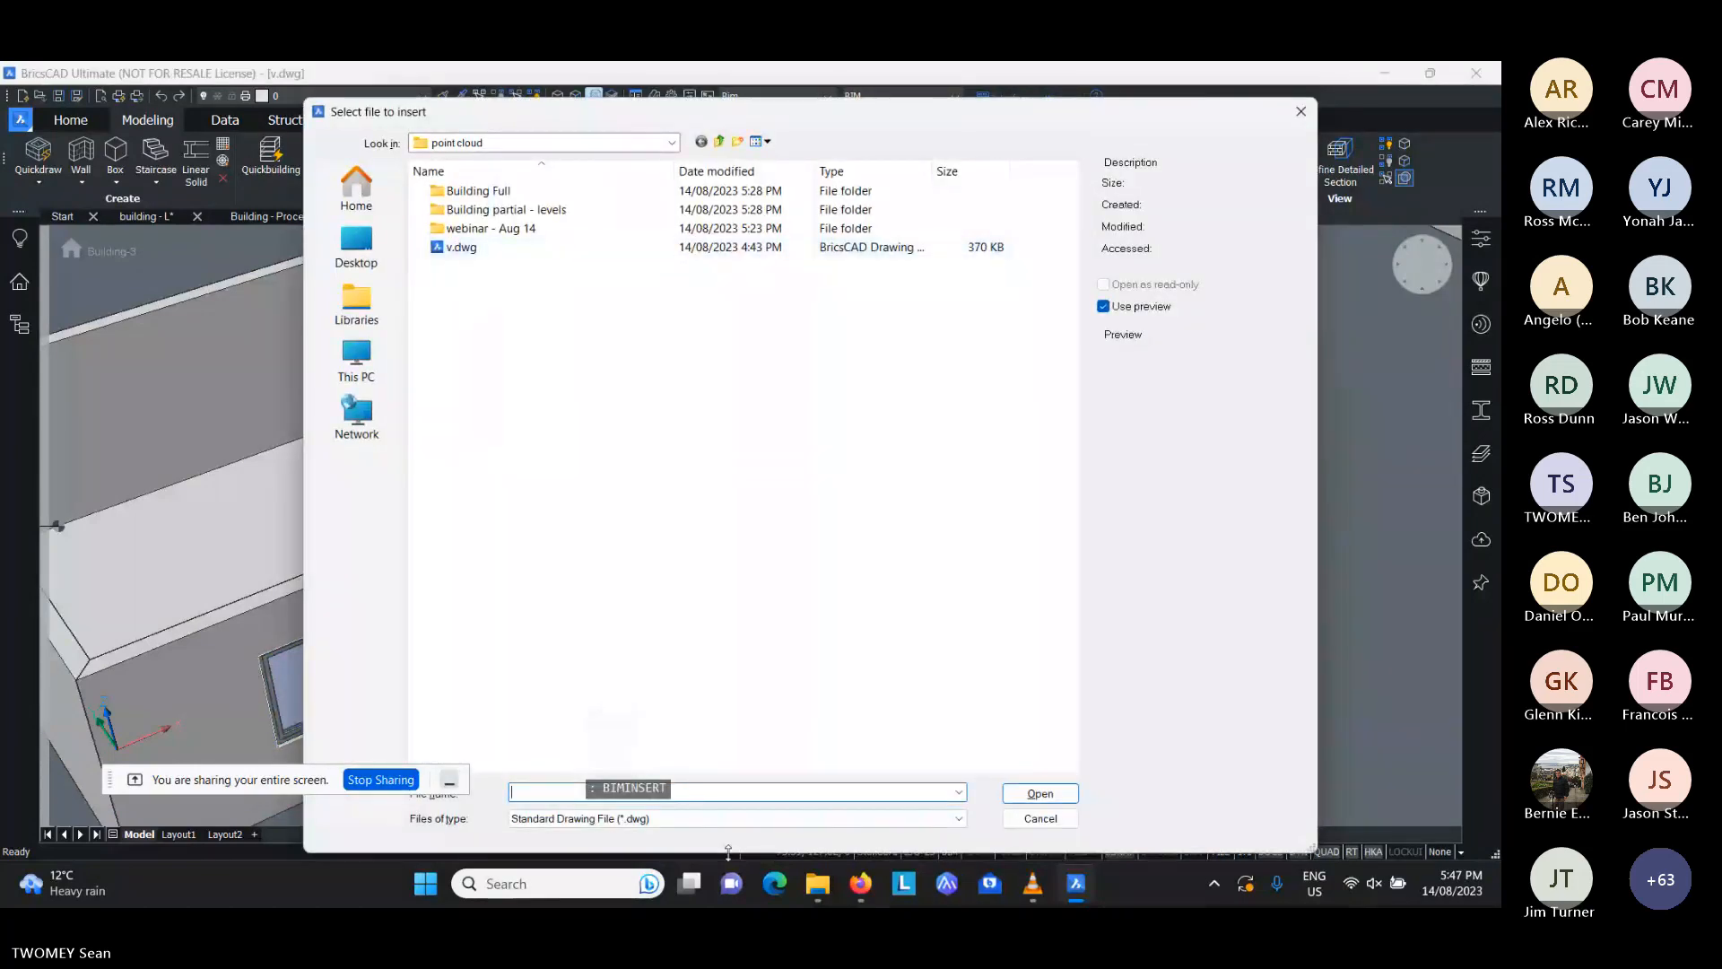
left_click(717, 818)
left_click(718, 848)
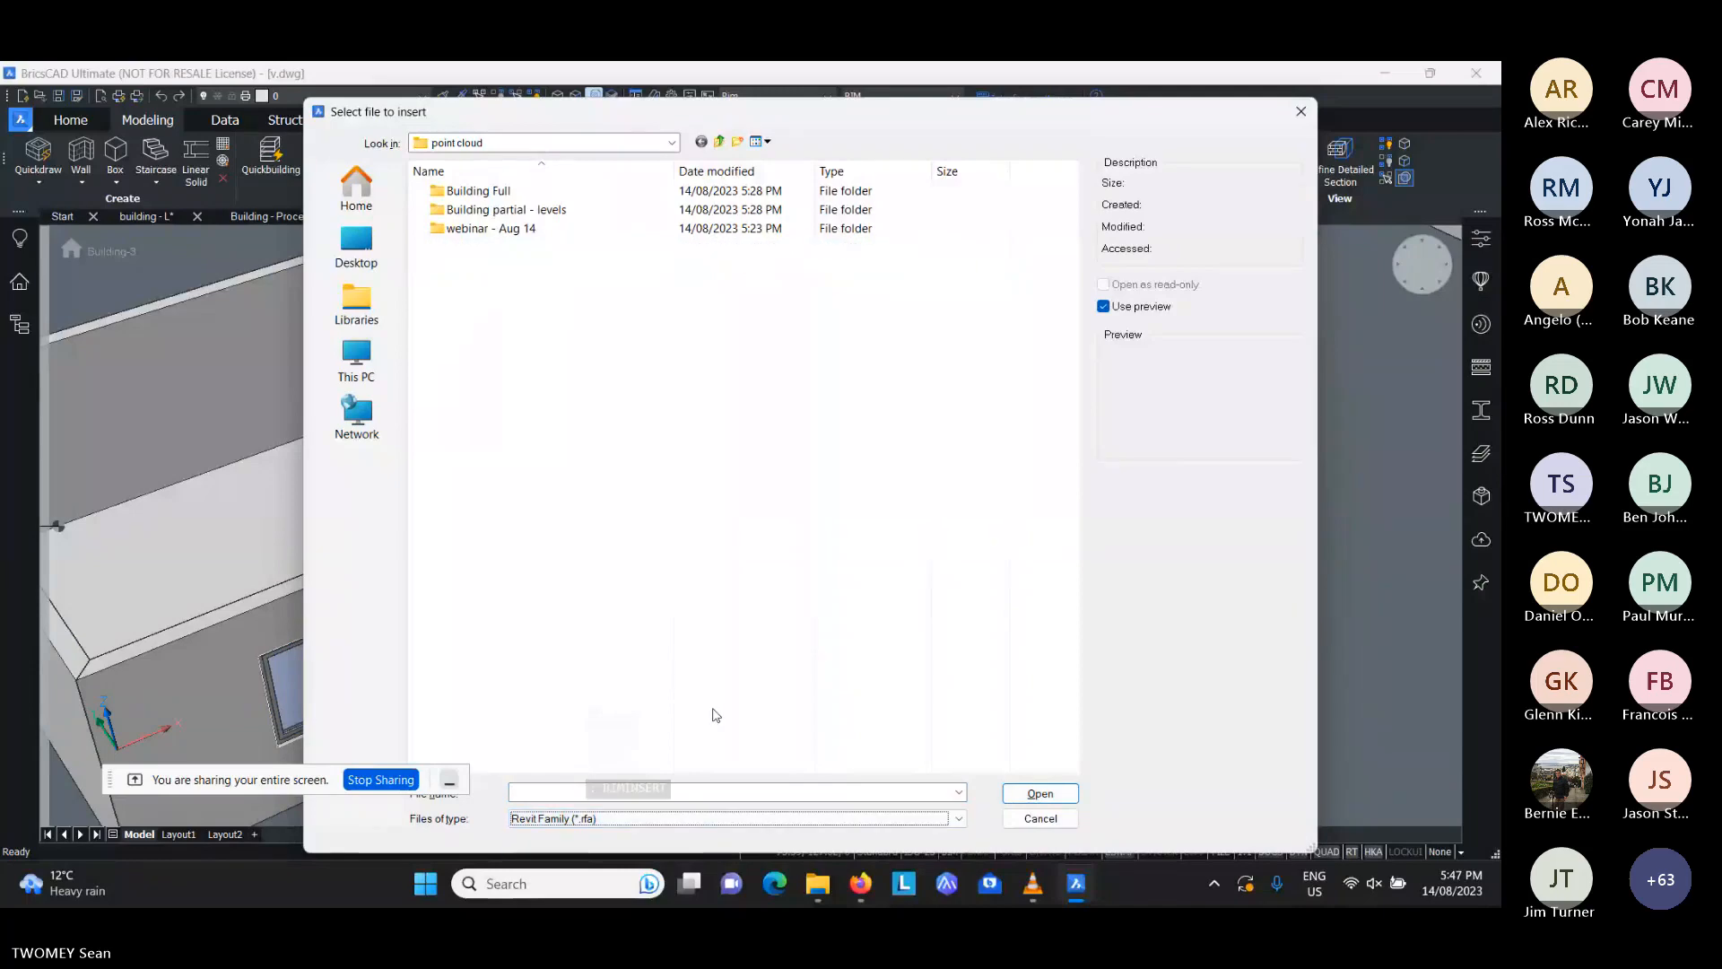
left_click(1041, 818)
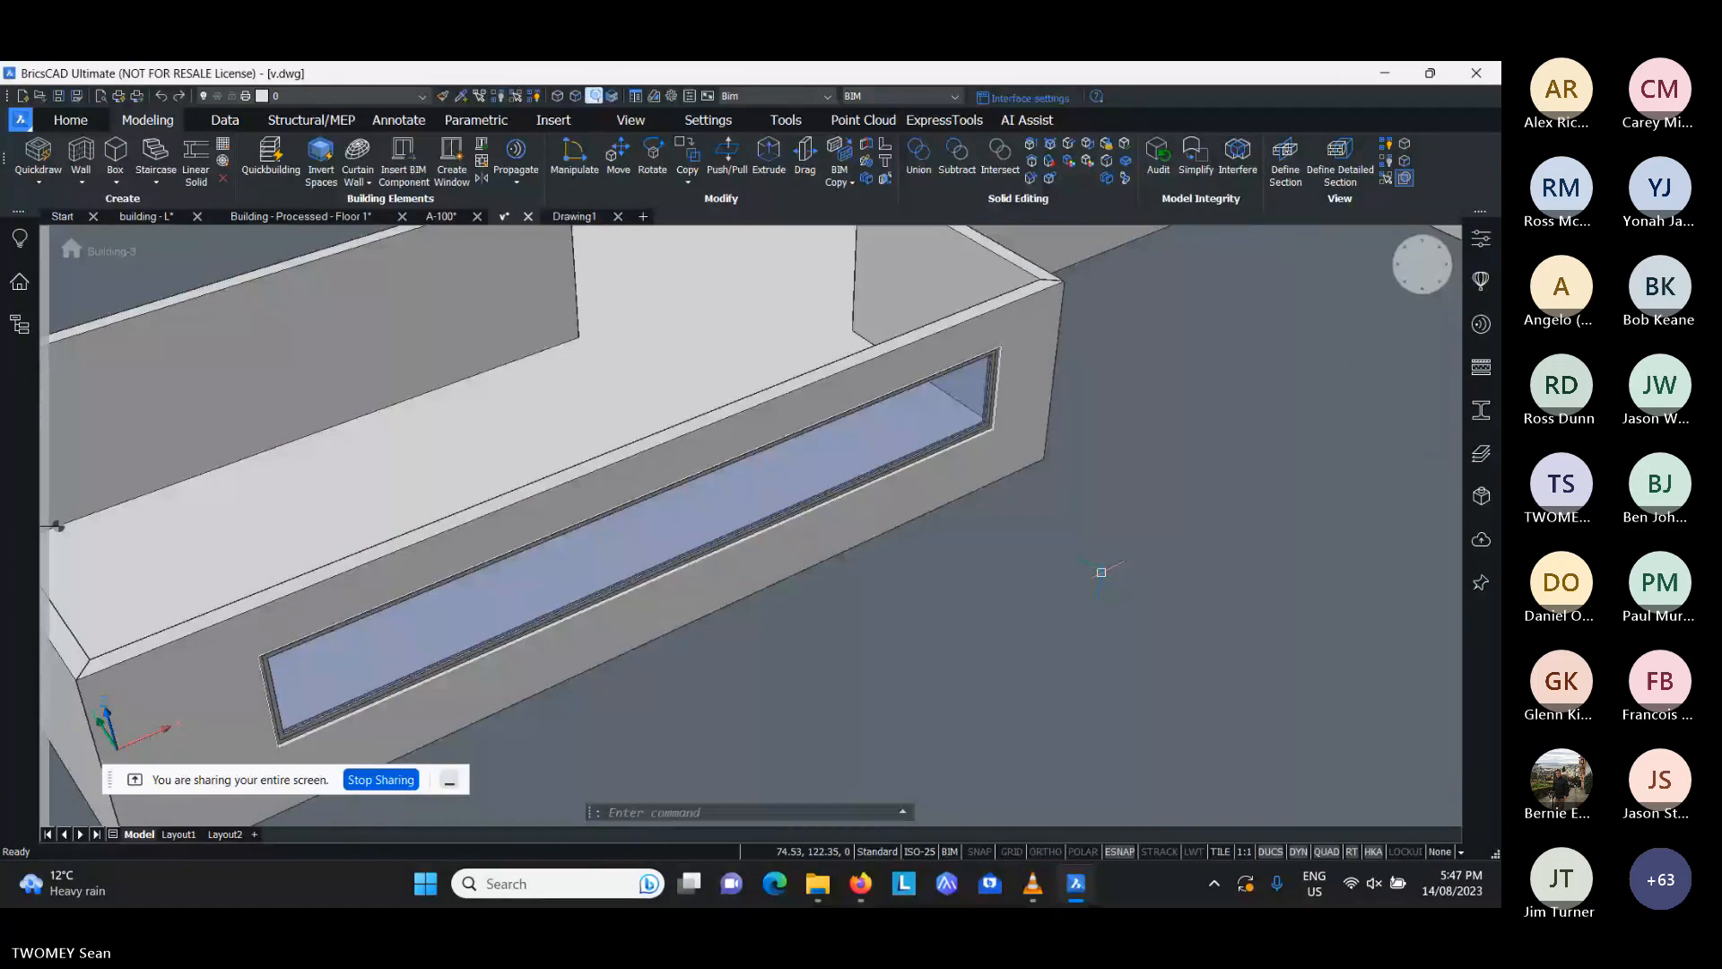
- Model a thin, wall-like box in the empty space beside the building's long wall
scroll(1102, 572, "down", 8)
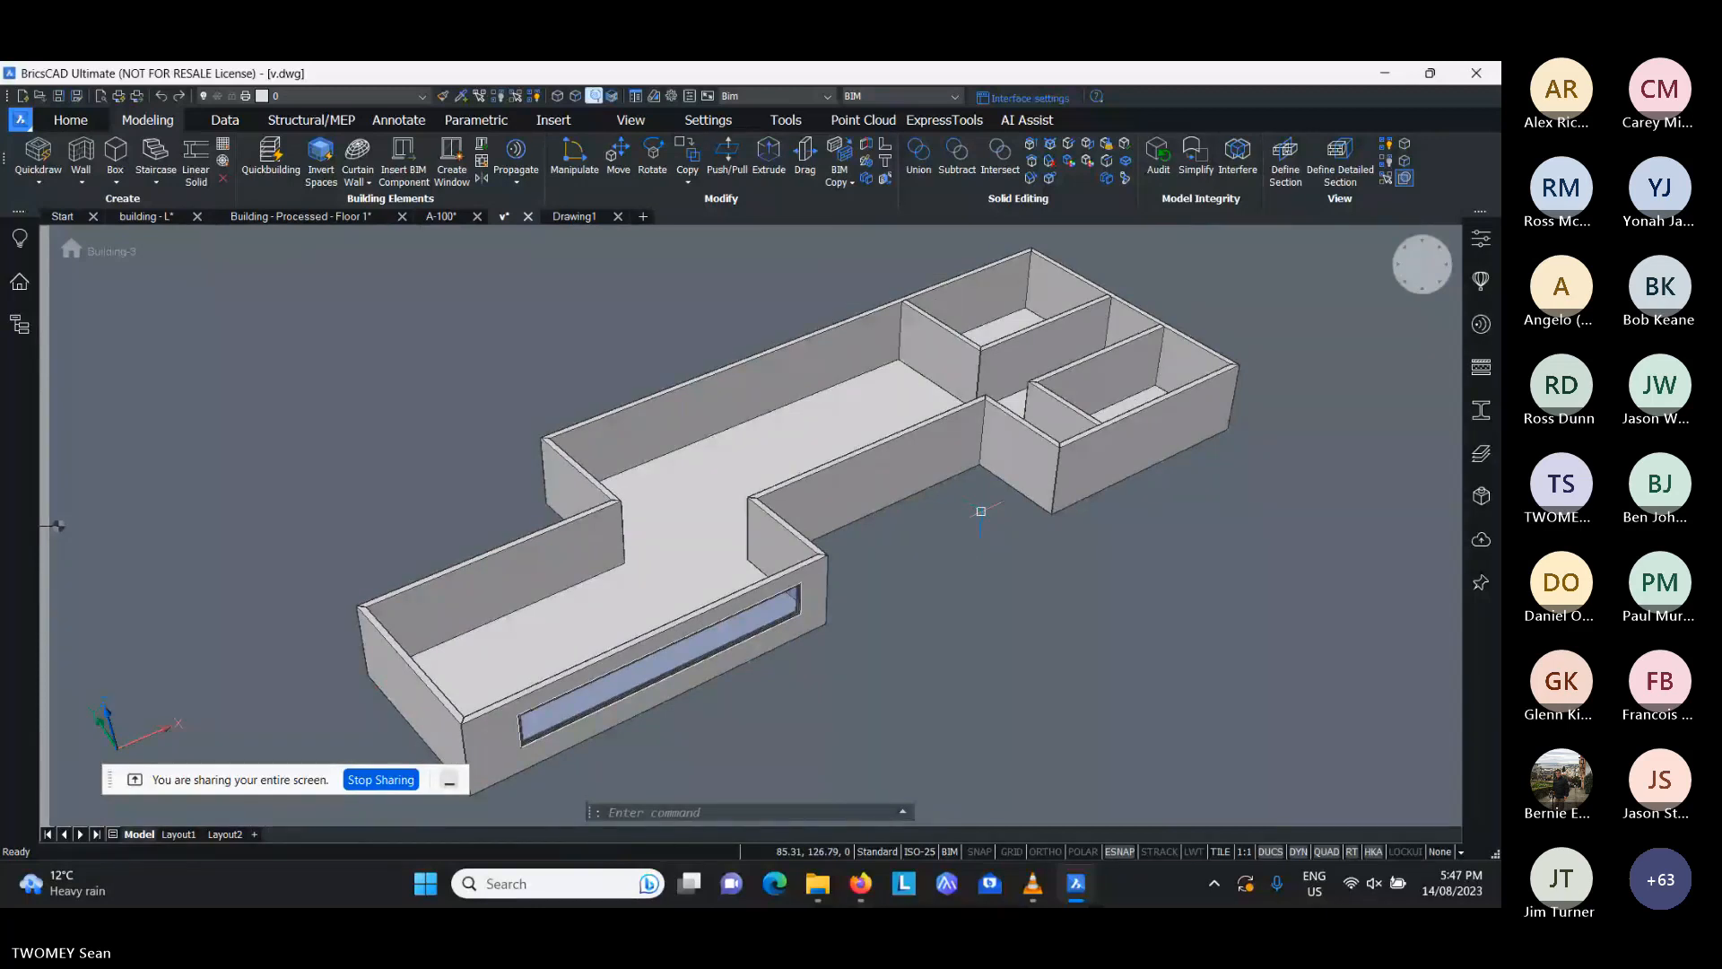
middle_click_drag(672, 340, 589, 316)
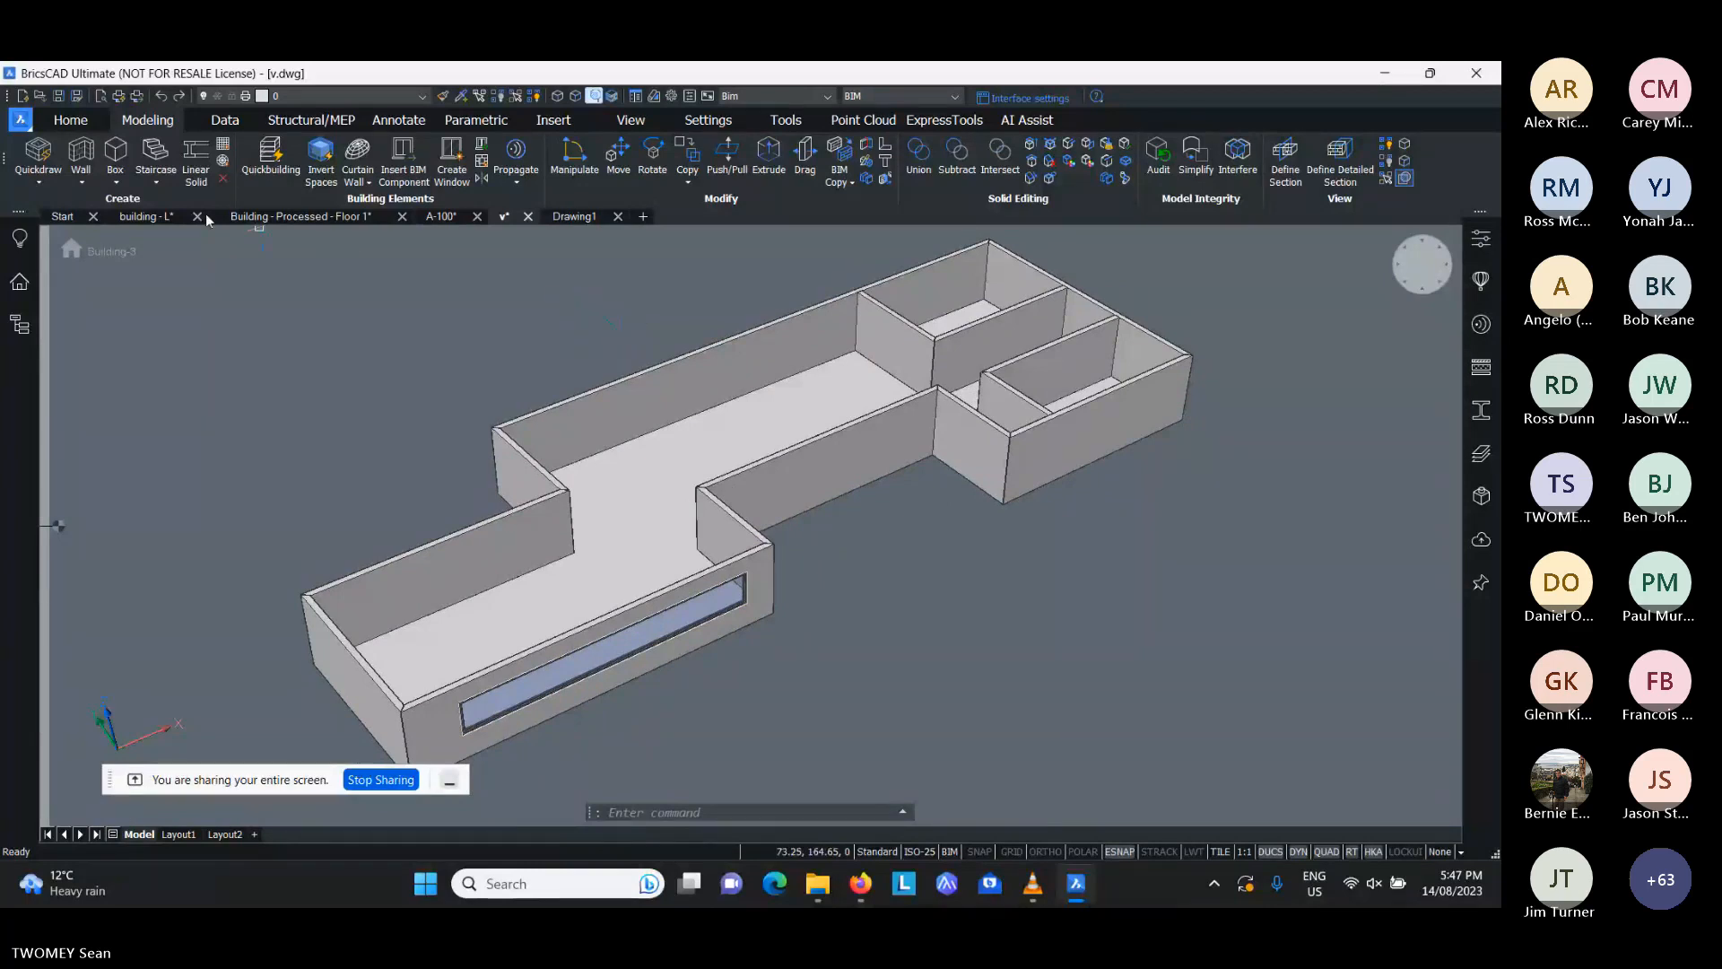
left_click(116, 182)
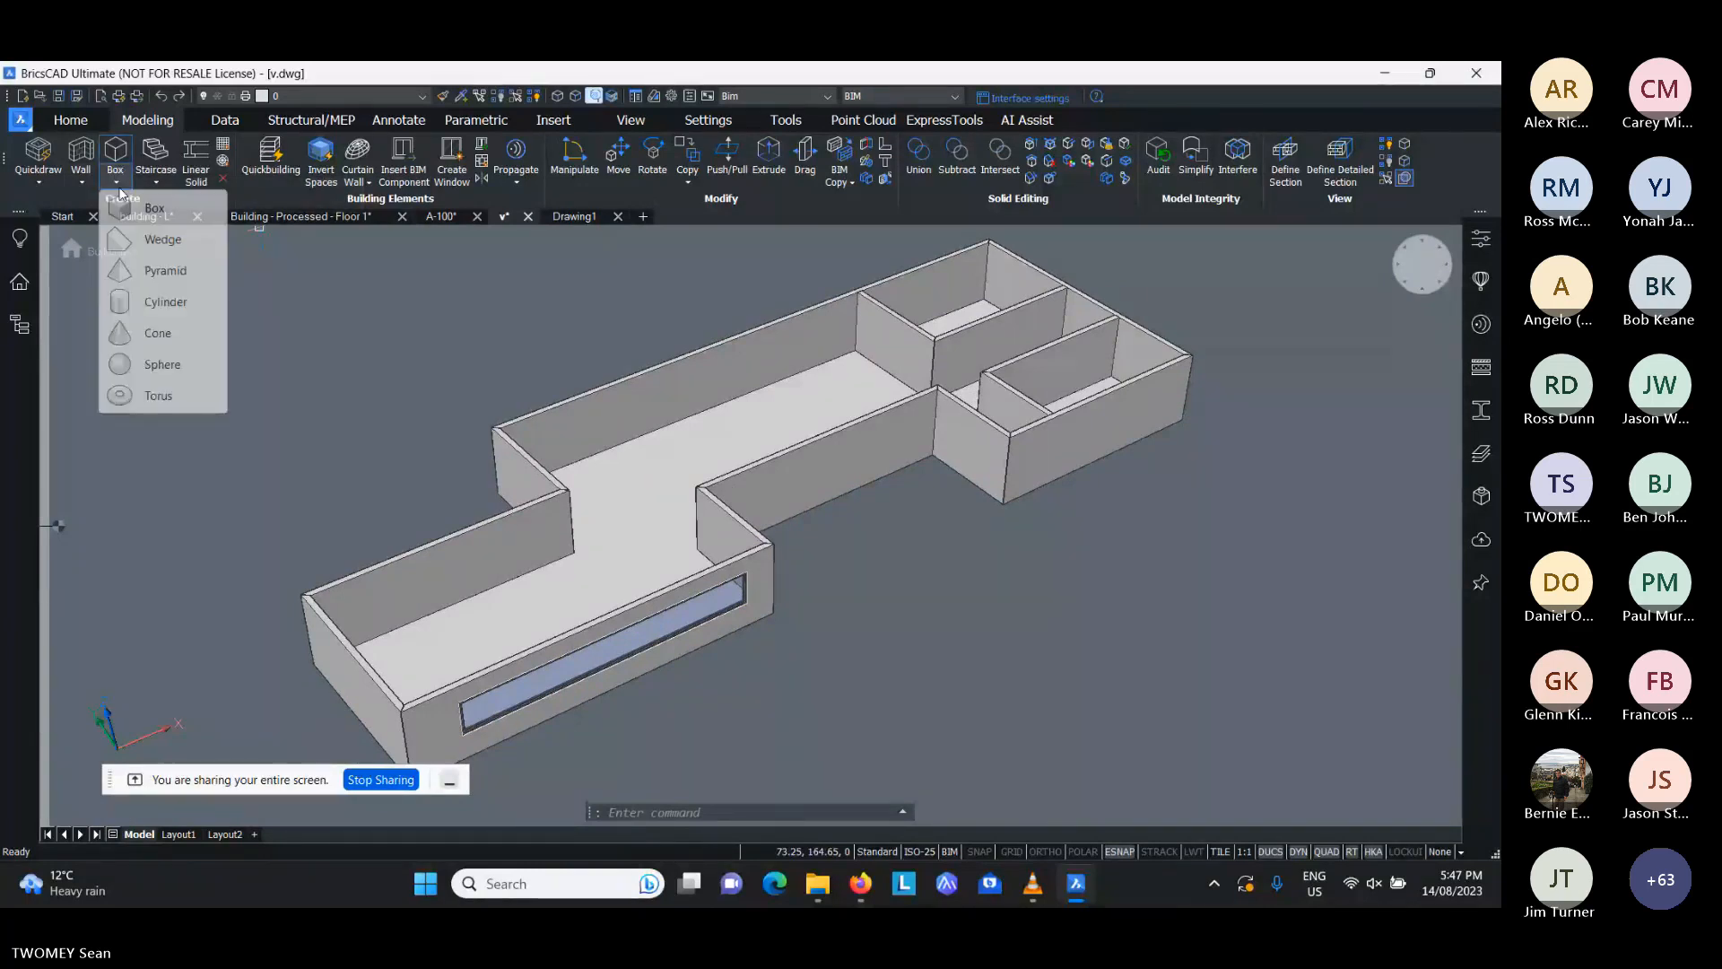
left_click(125, 207)
left_click(598, 333)
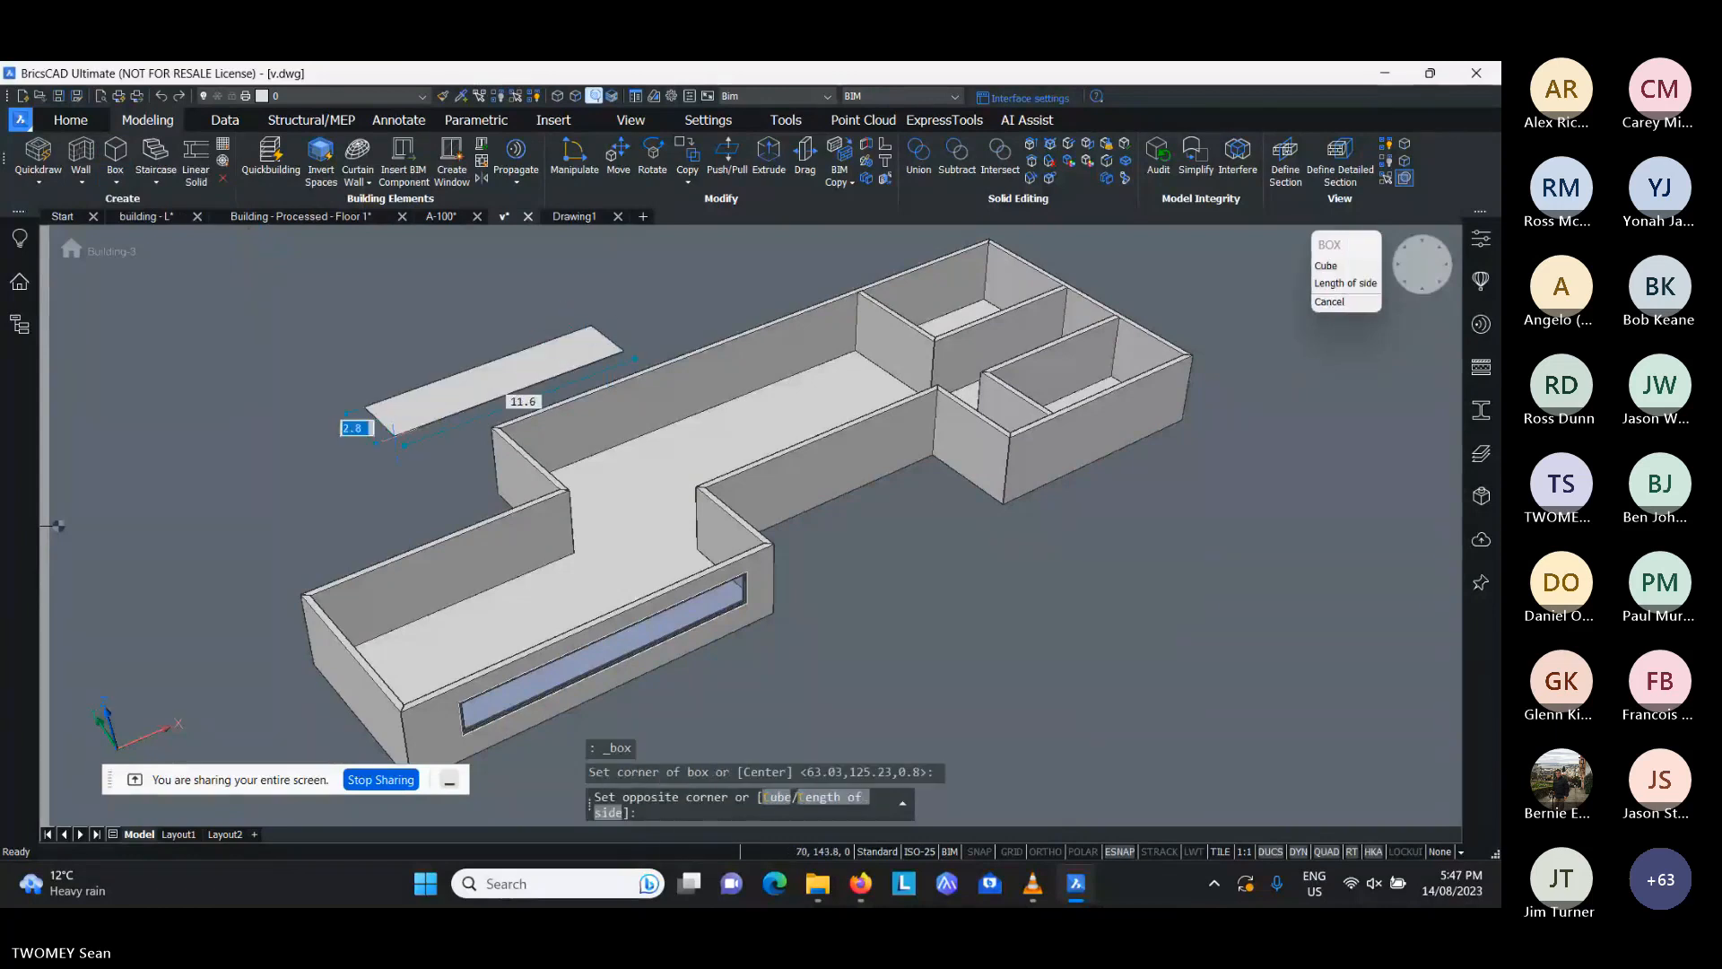
left_click(363, 418)
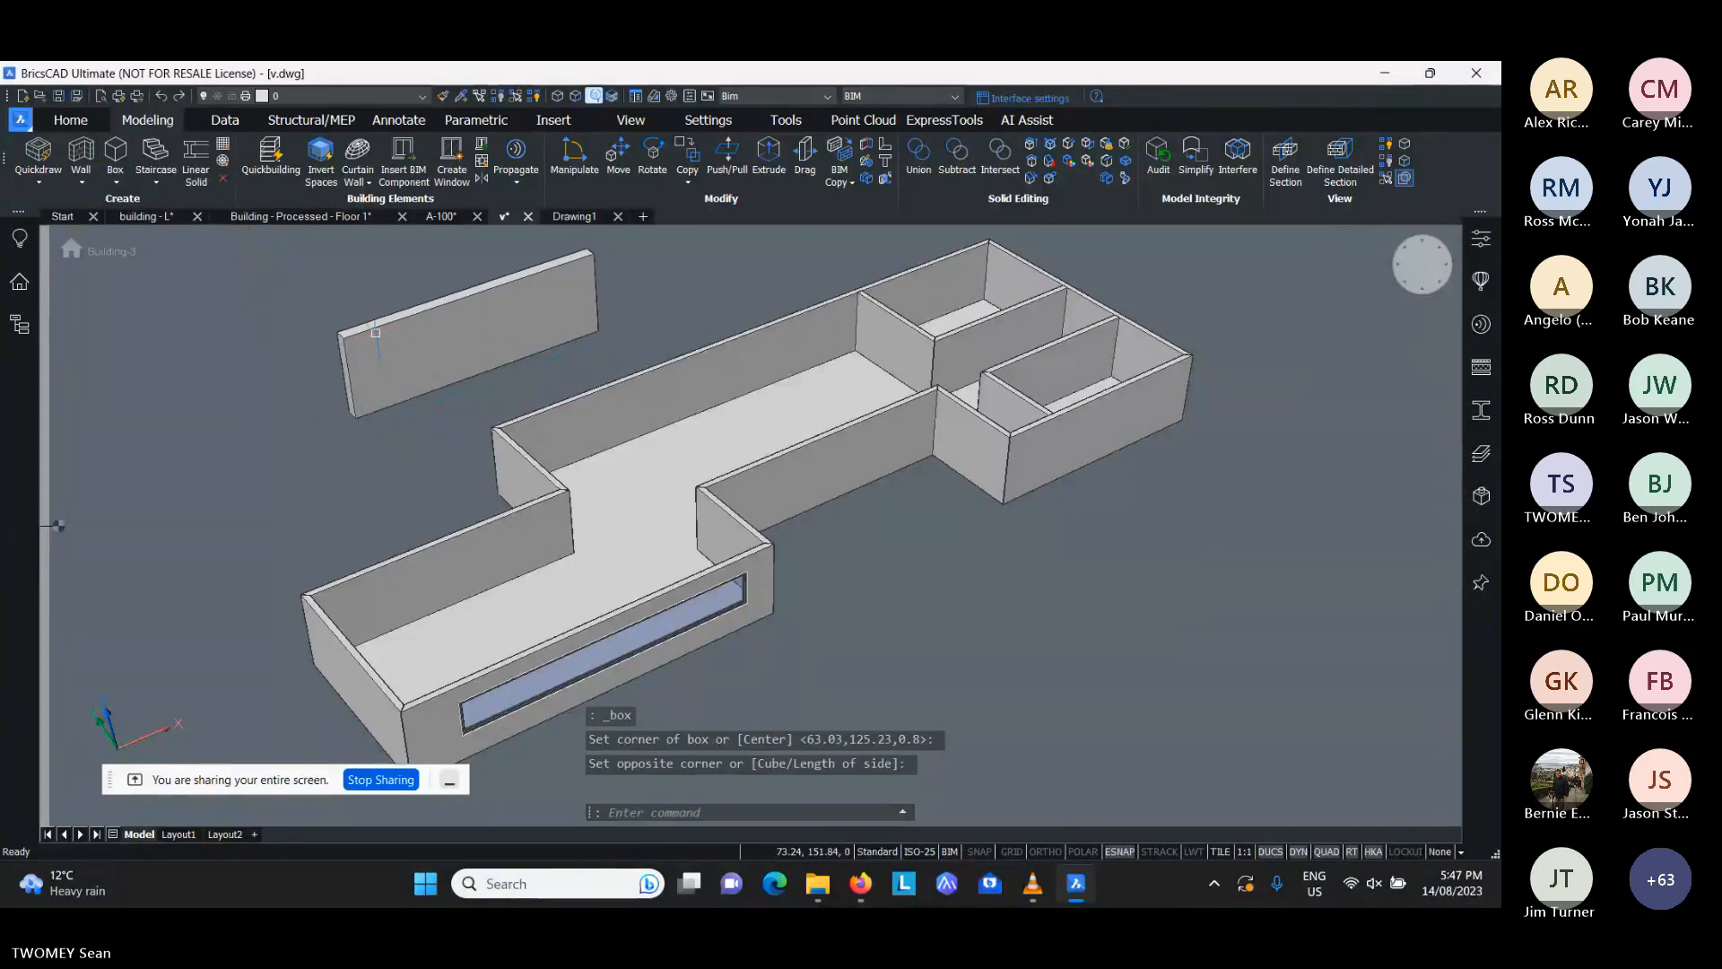
left_click(387, 276)
left_click(388, 276)
- Select the new box and inspect its object type and properties
left_click(363, 336)
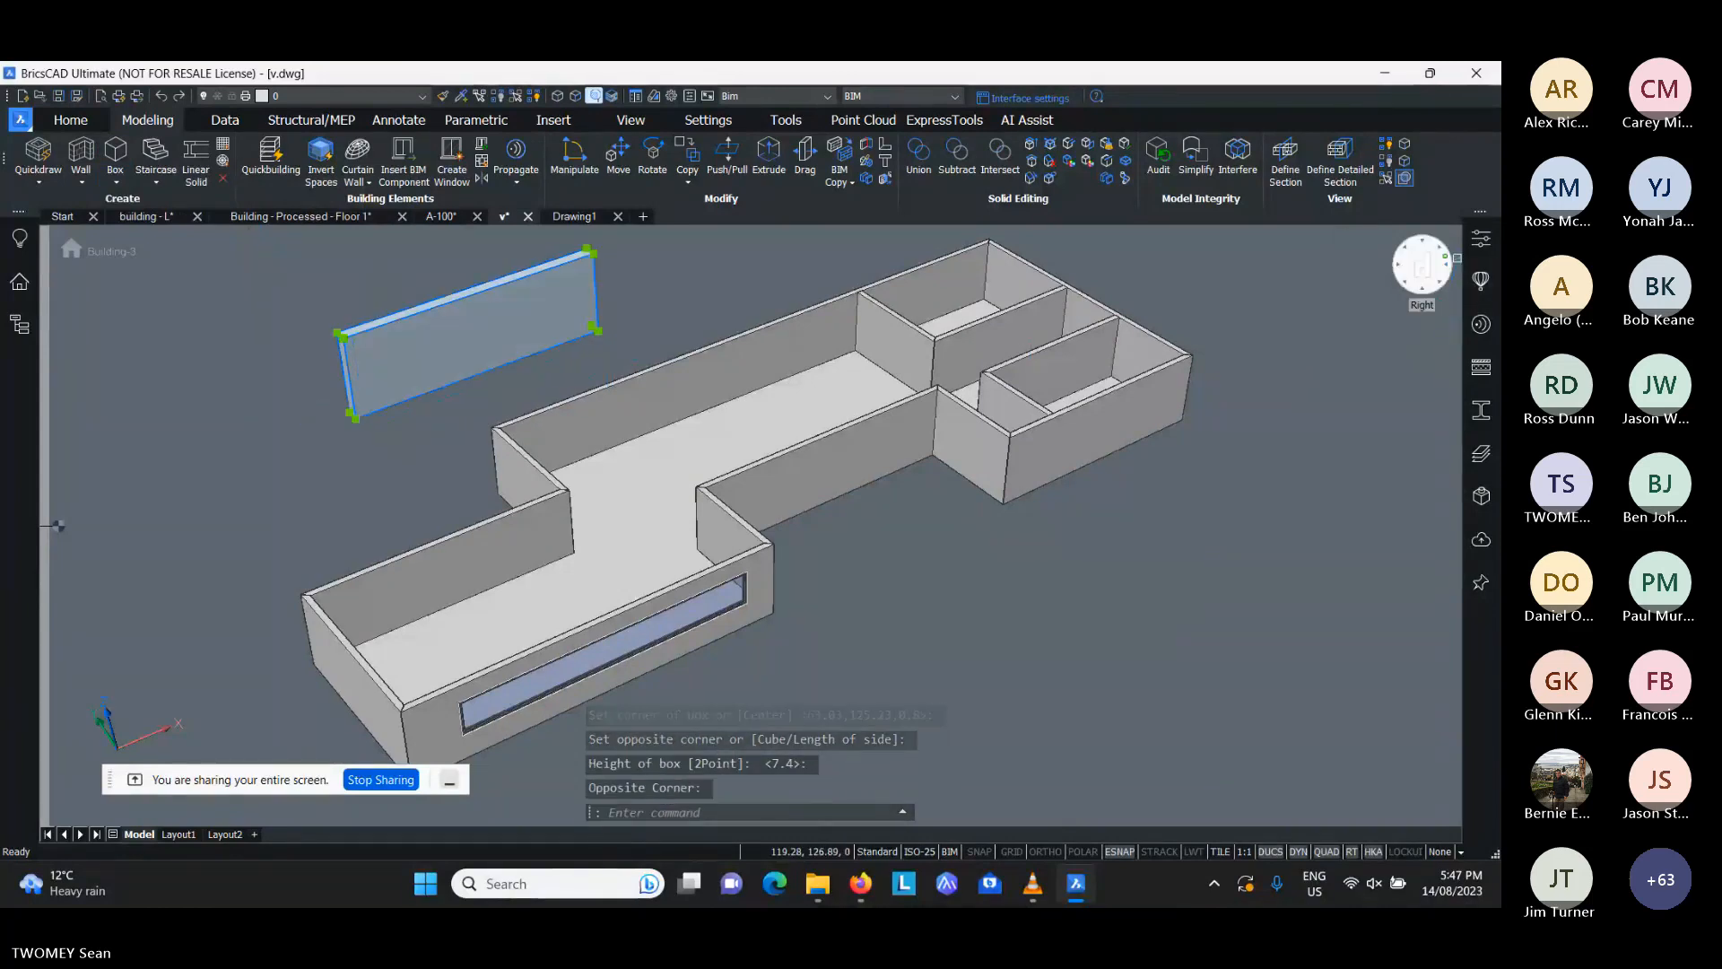
left_click(1481, 239)
left_click(1243, 229)
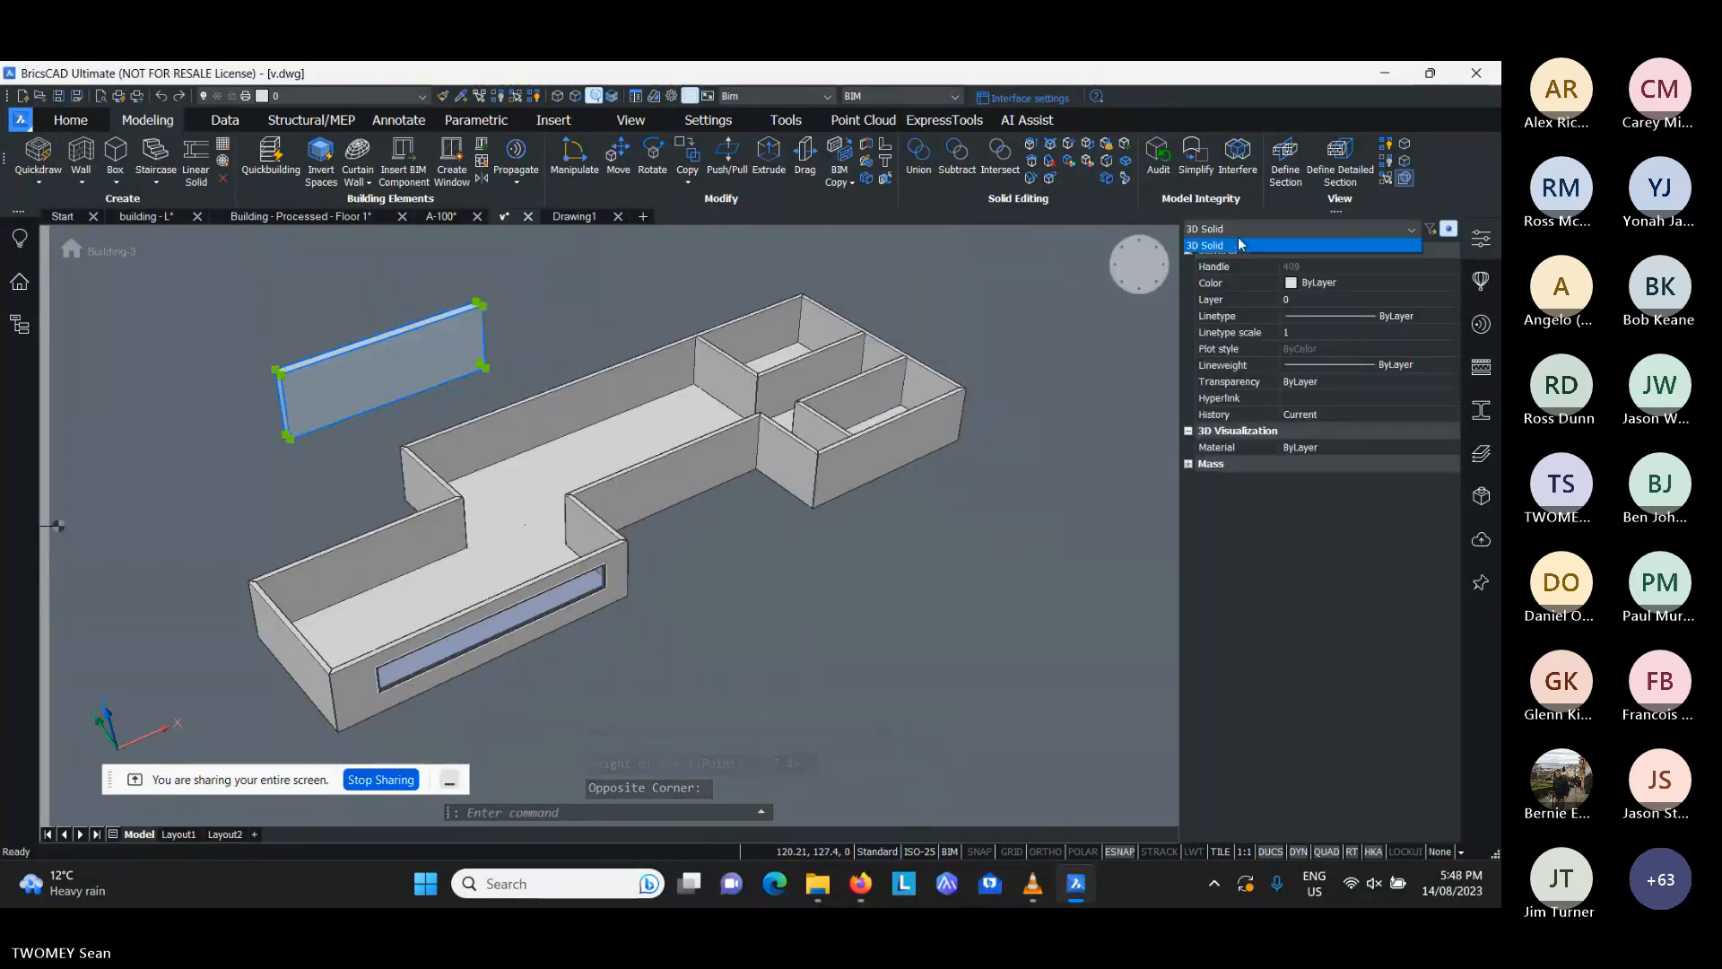
left_click(1243, 243)
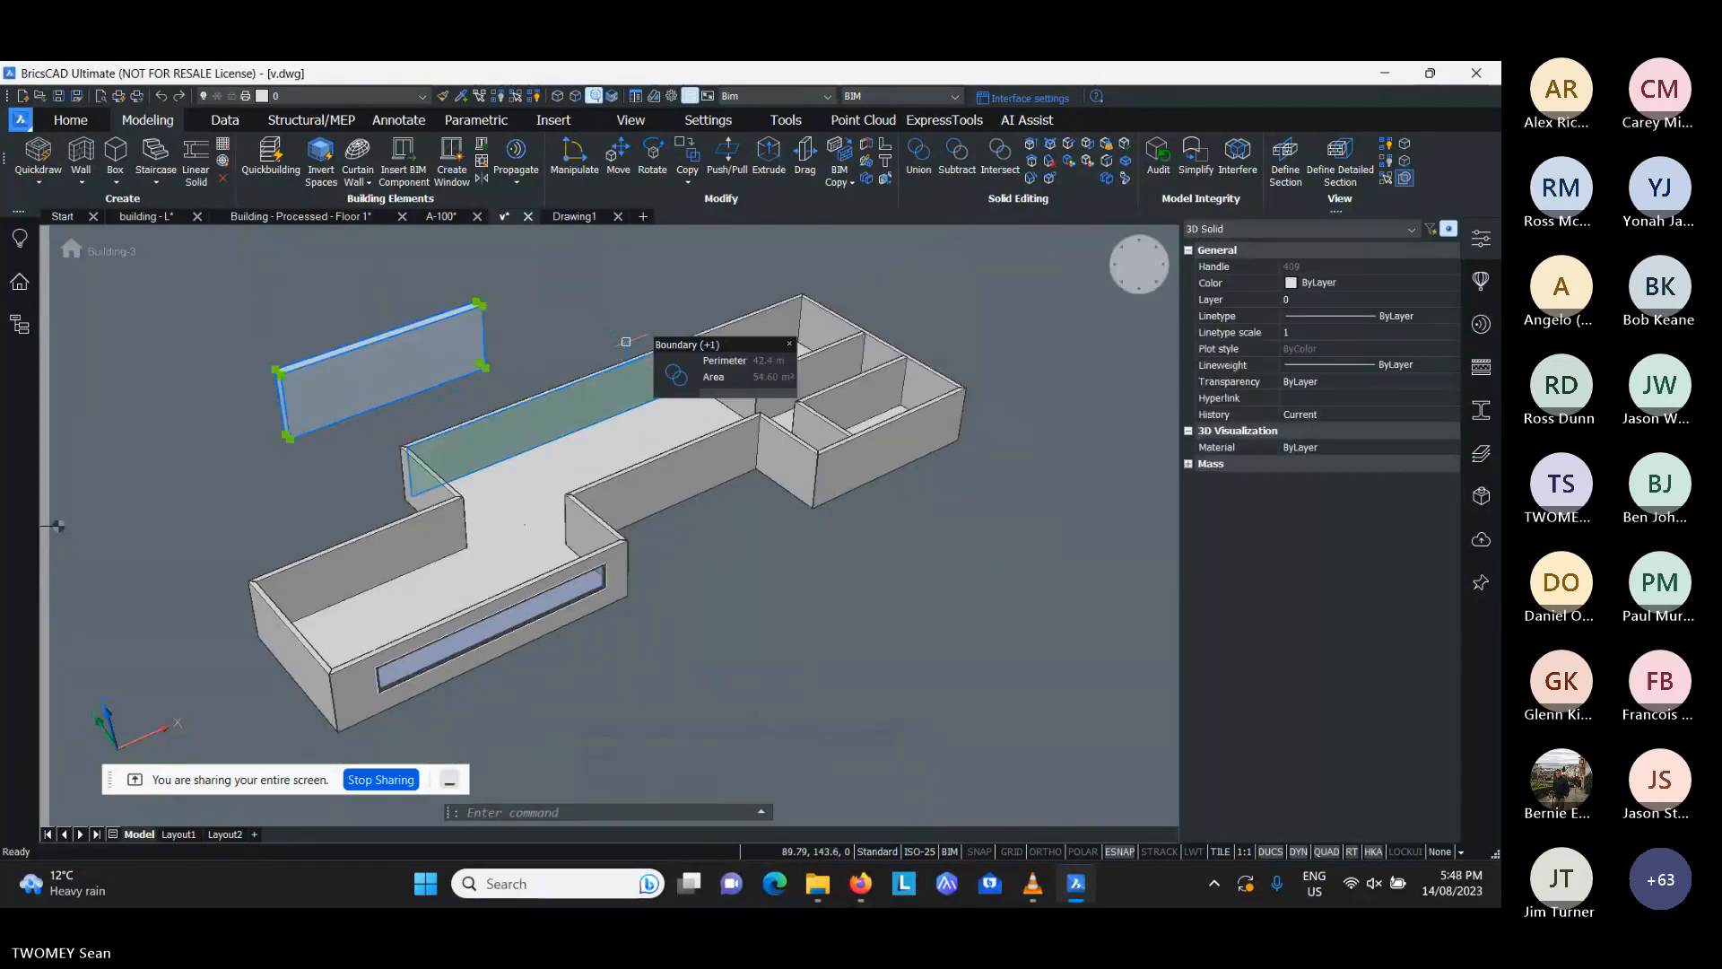
key("Escape")
- Examine the BIM, Wall Common and Wall Quantity properties of the building's long wall, and clear the selection
left_click(606, 384)
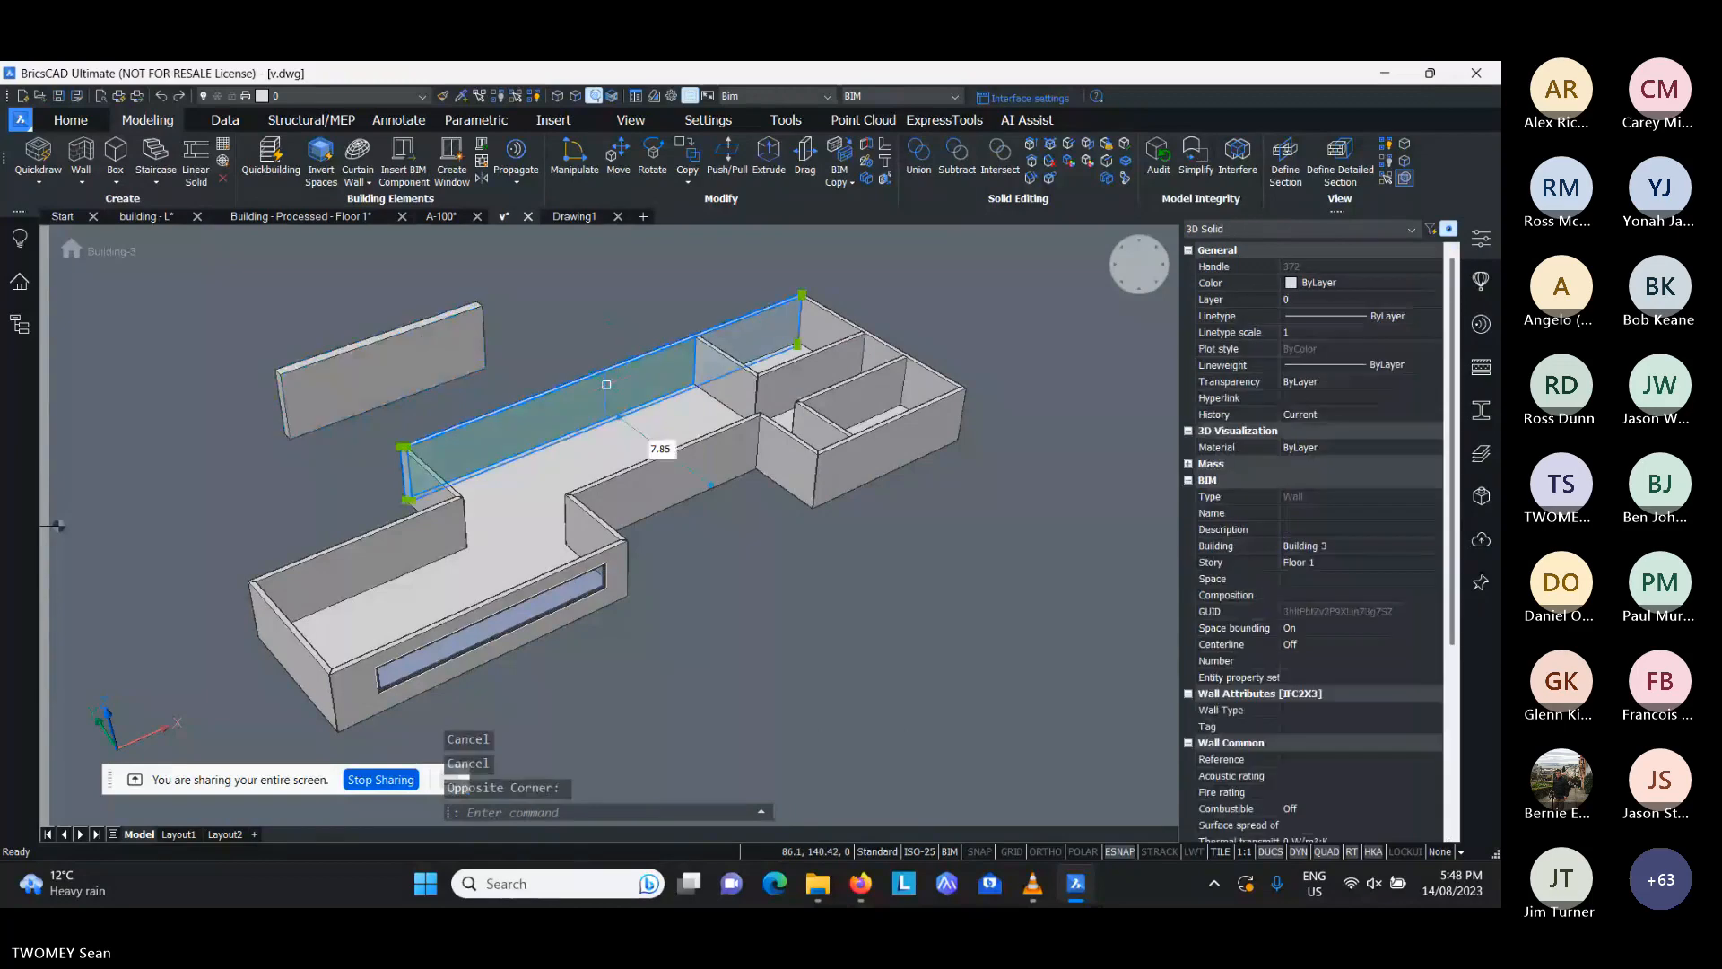
scroll(1326, 584, "down", 2)
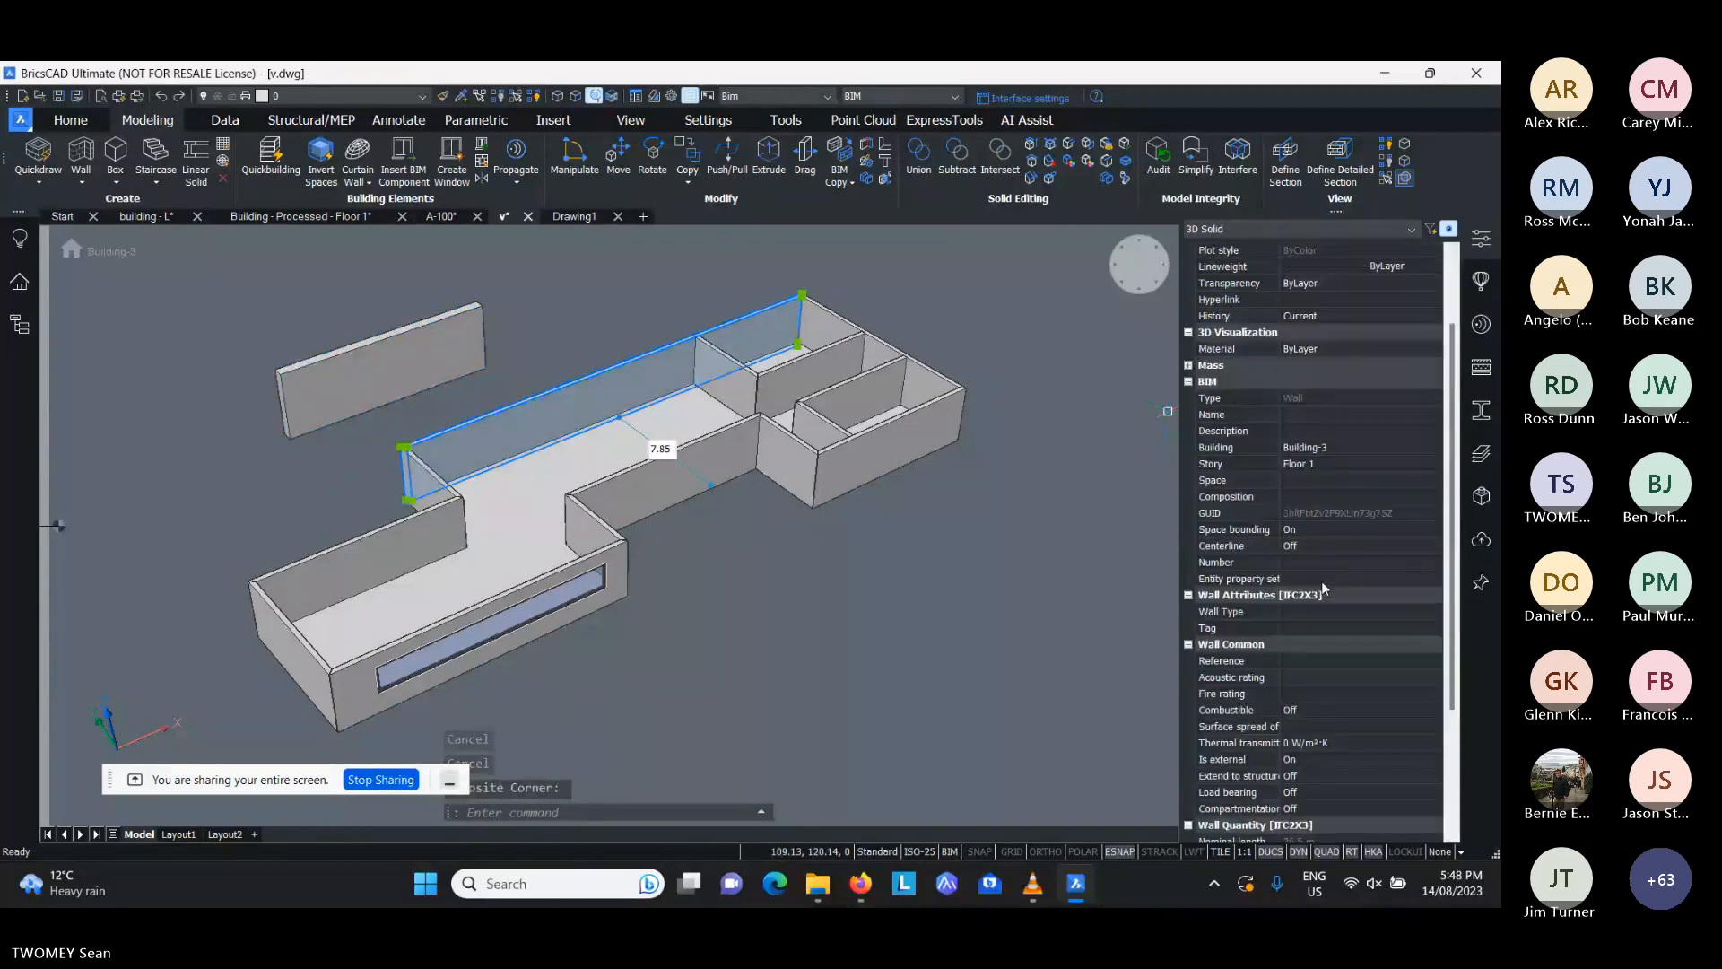
scroll(1322, 584, "down", 2)
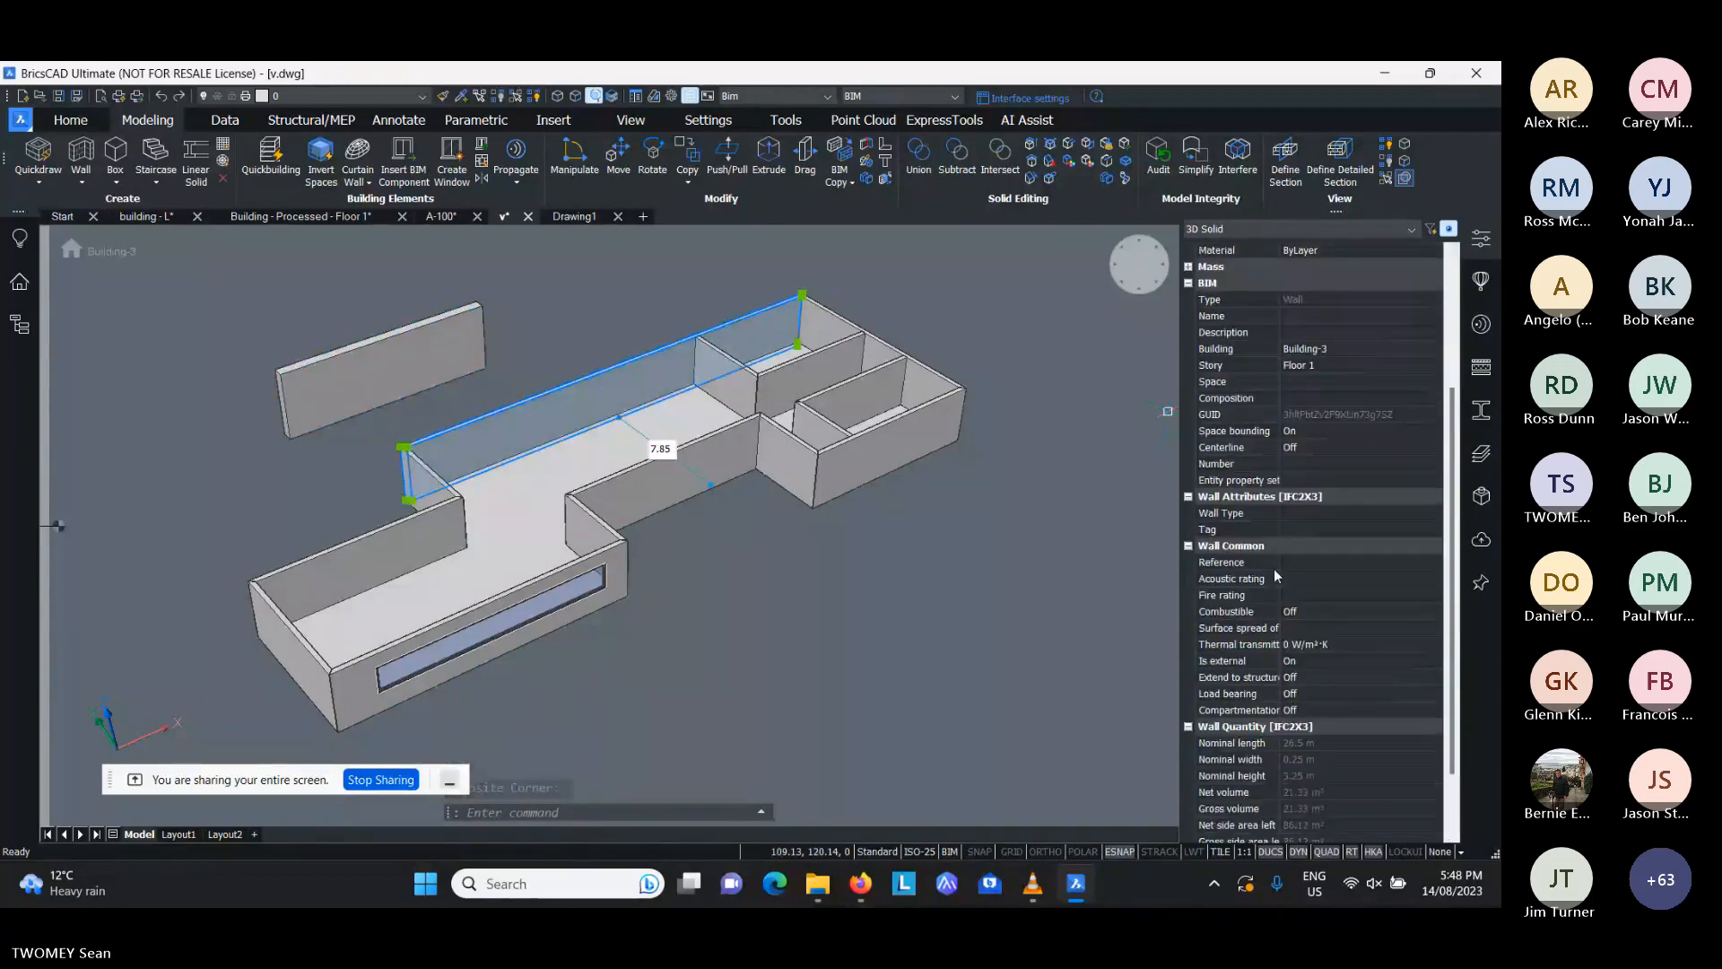
left_click(1304, 679)
left_click(1349, 628)
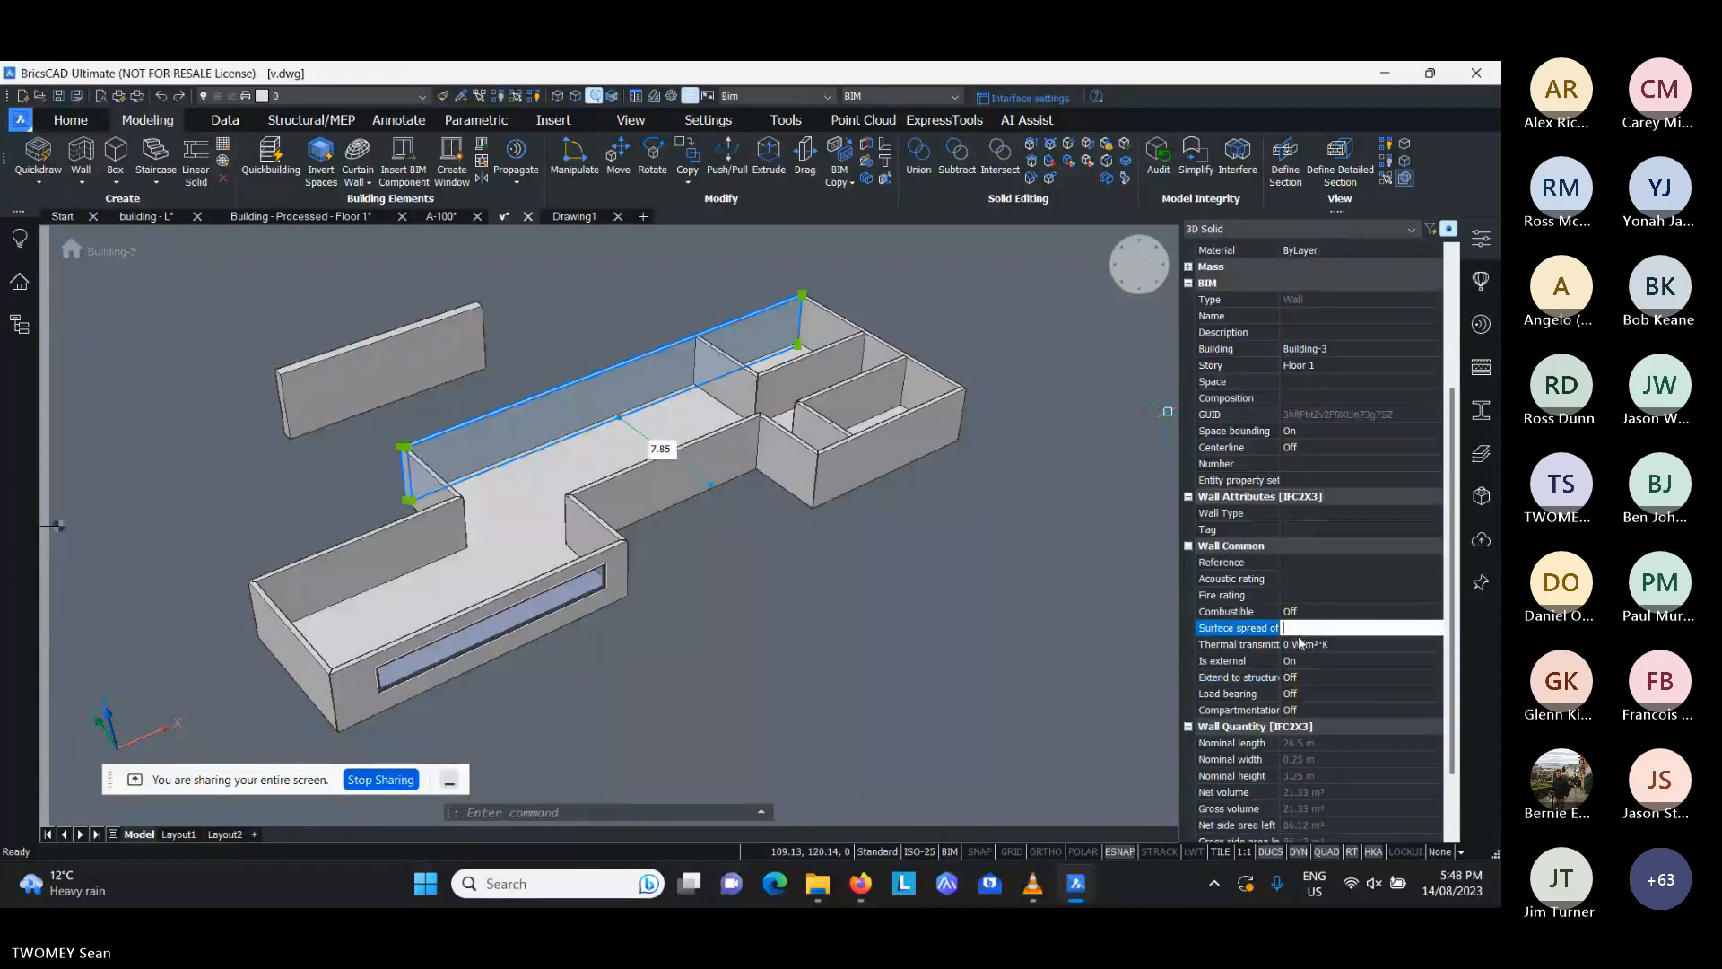
key("Escape")
key("Escape")
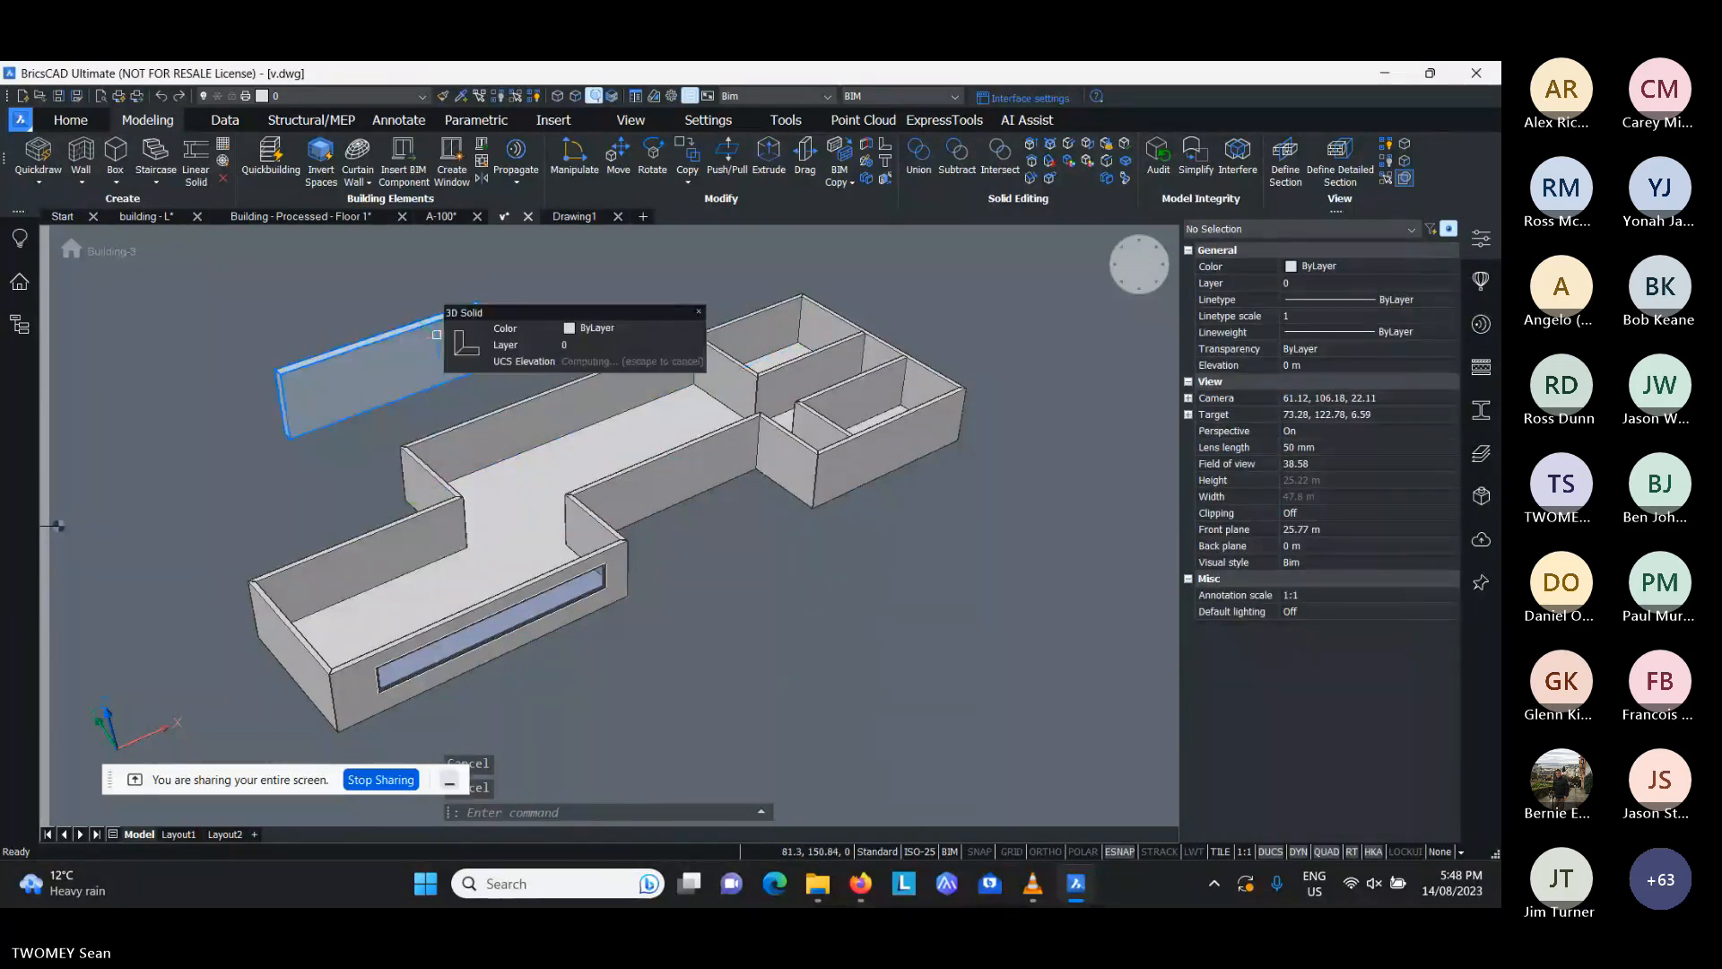
- Classify the thin freestanding box beside the building as a wall
mouse_move(495, 354)
mouse_move(612, 363)
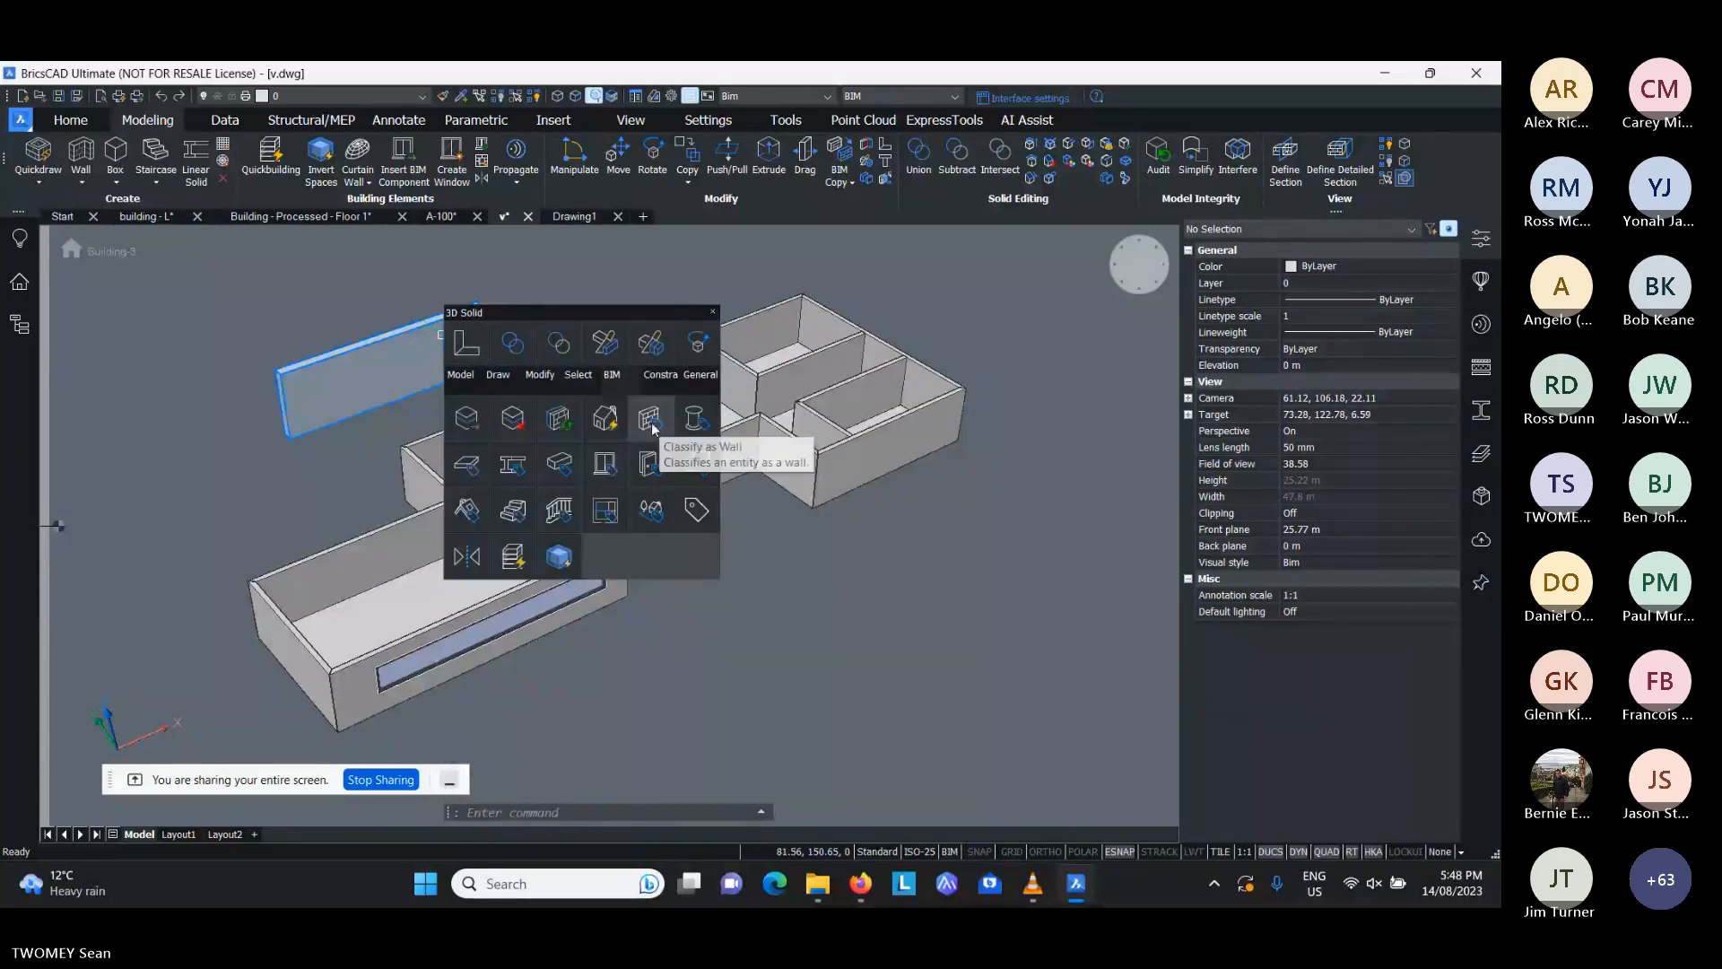
left_click(651, 422)
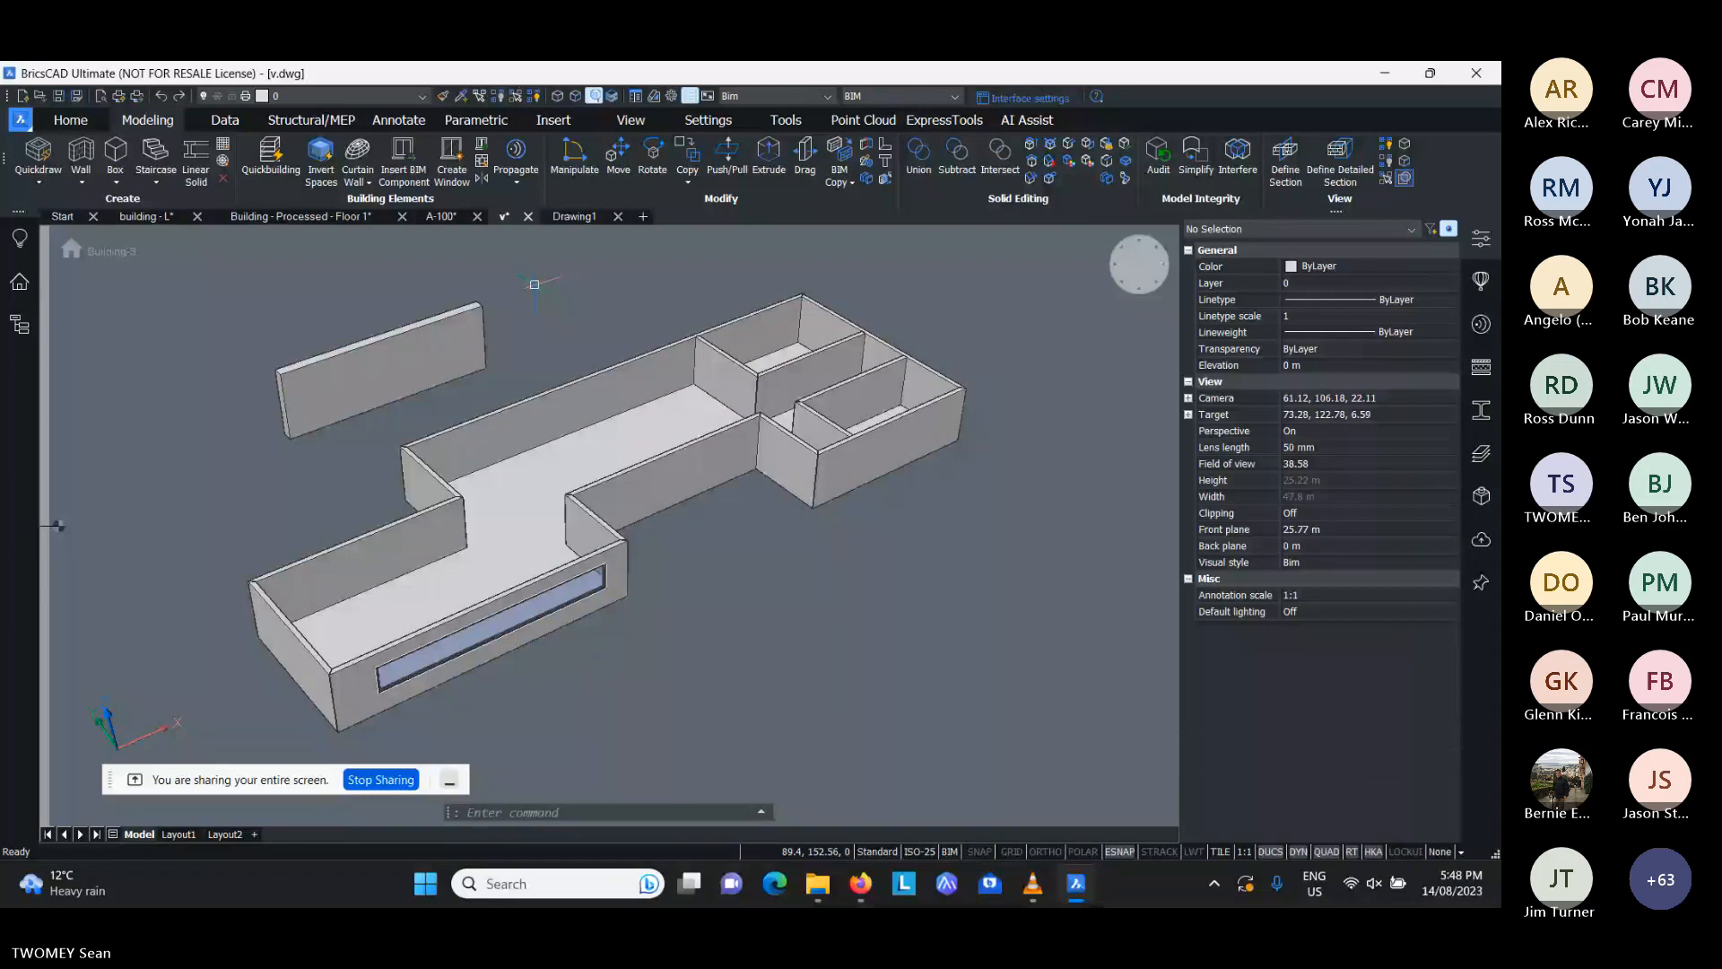
- Switch to the empty Drawing1 and save it as "Point Cloud" in the "webinar - Aug 14" folder
left_click(575, 217)
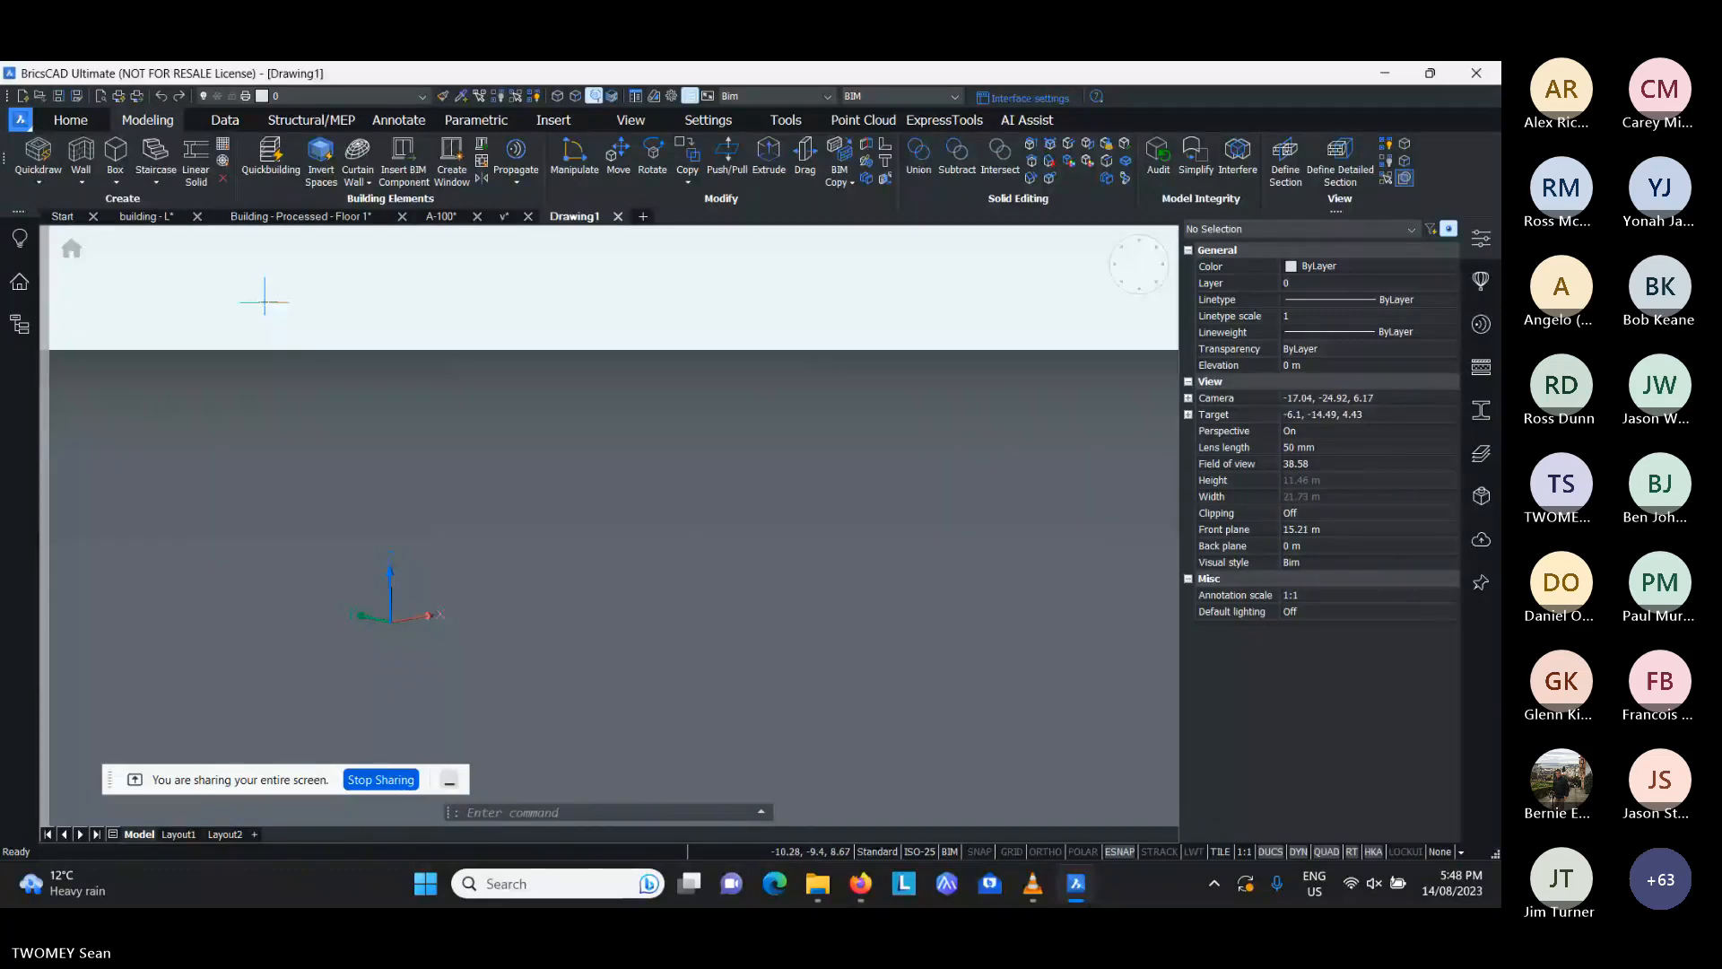
key("ctrl+s")
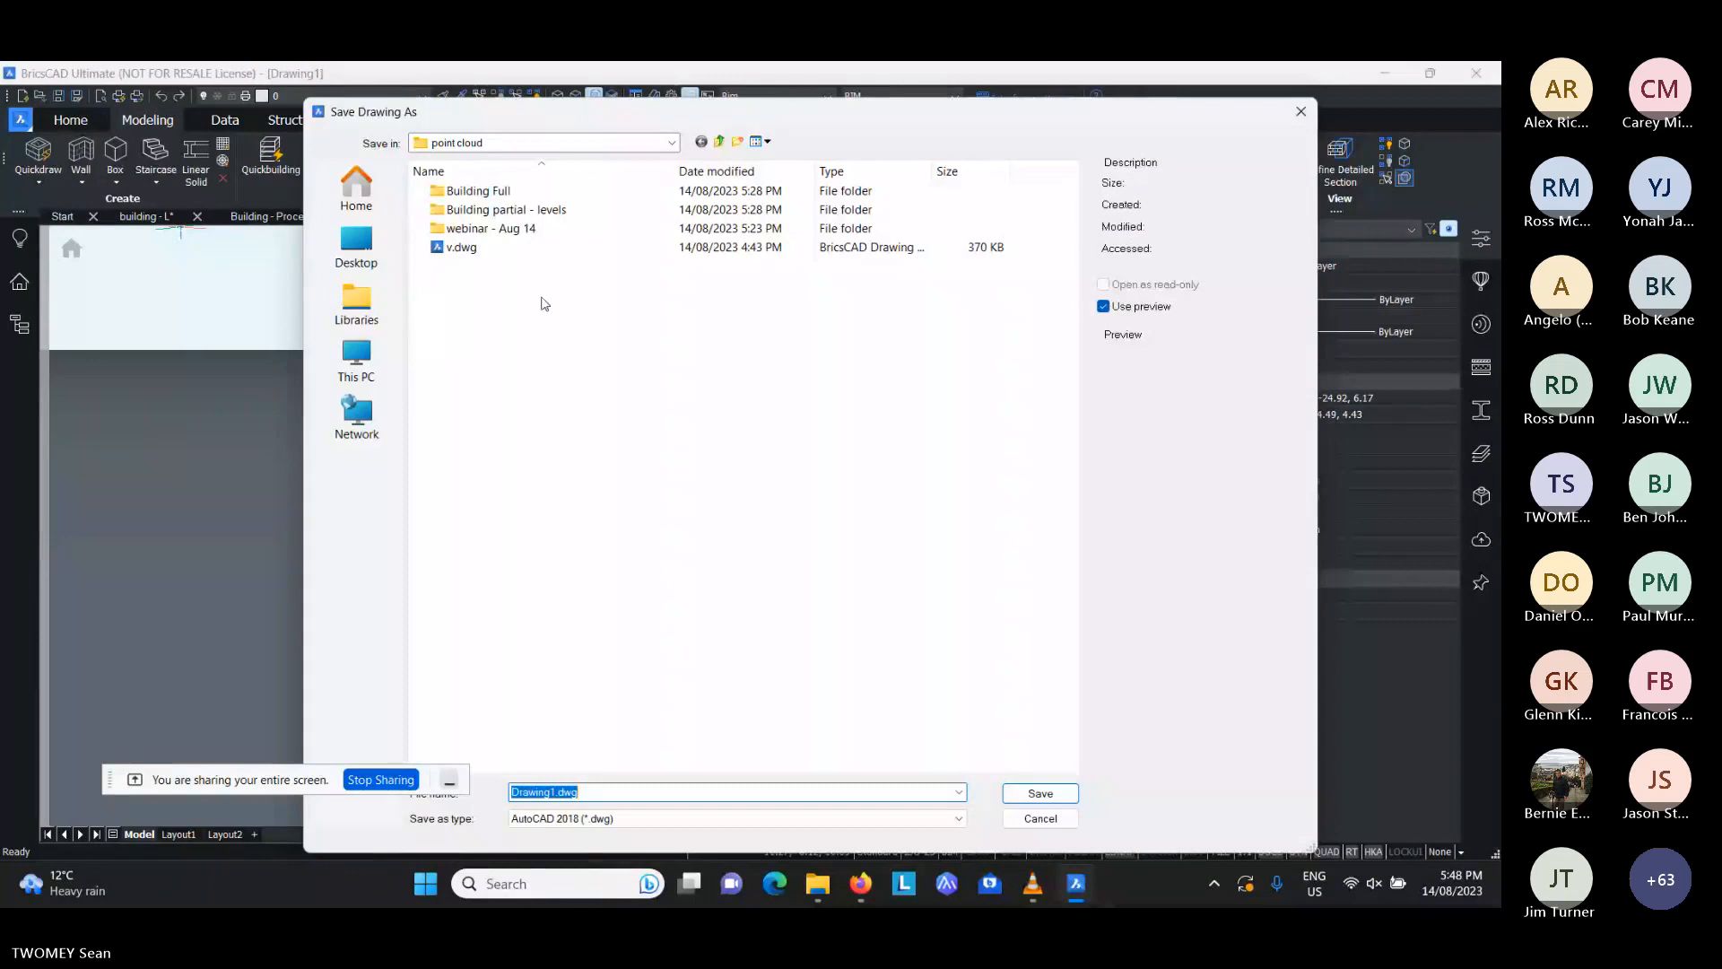
double_click(503, 229)
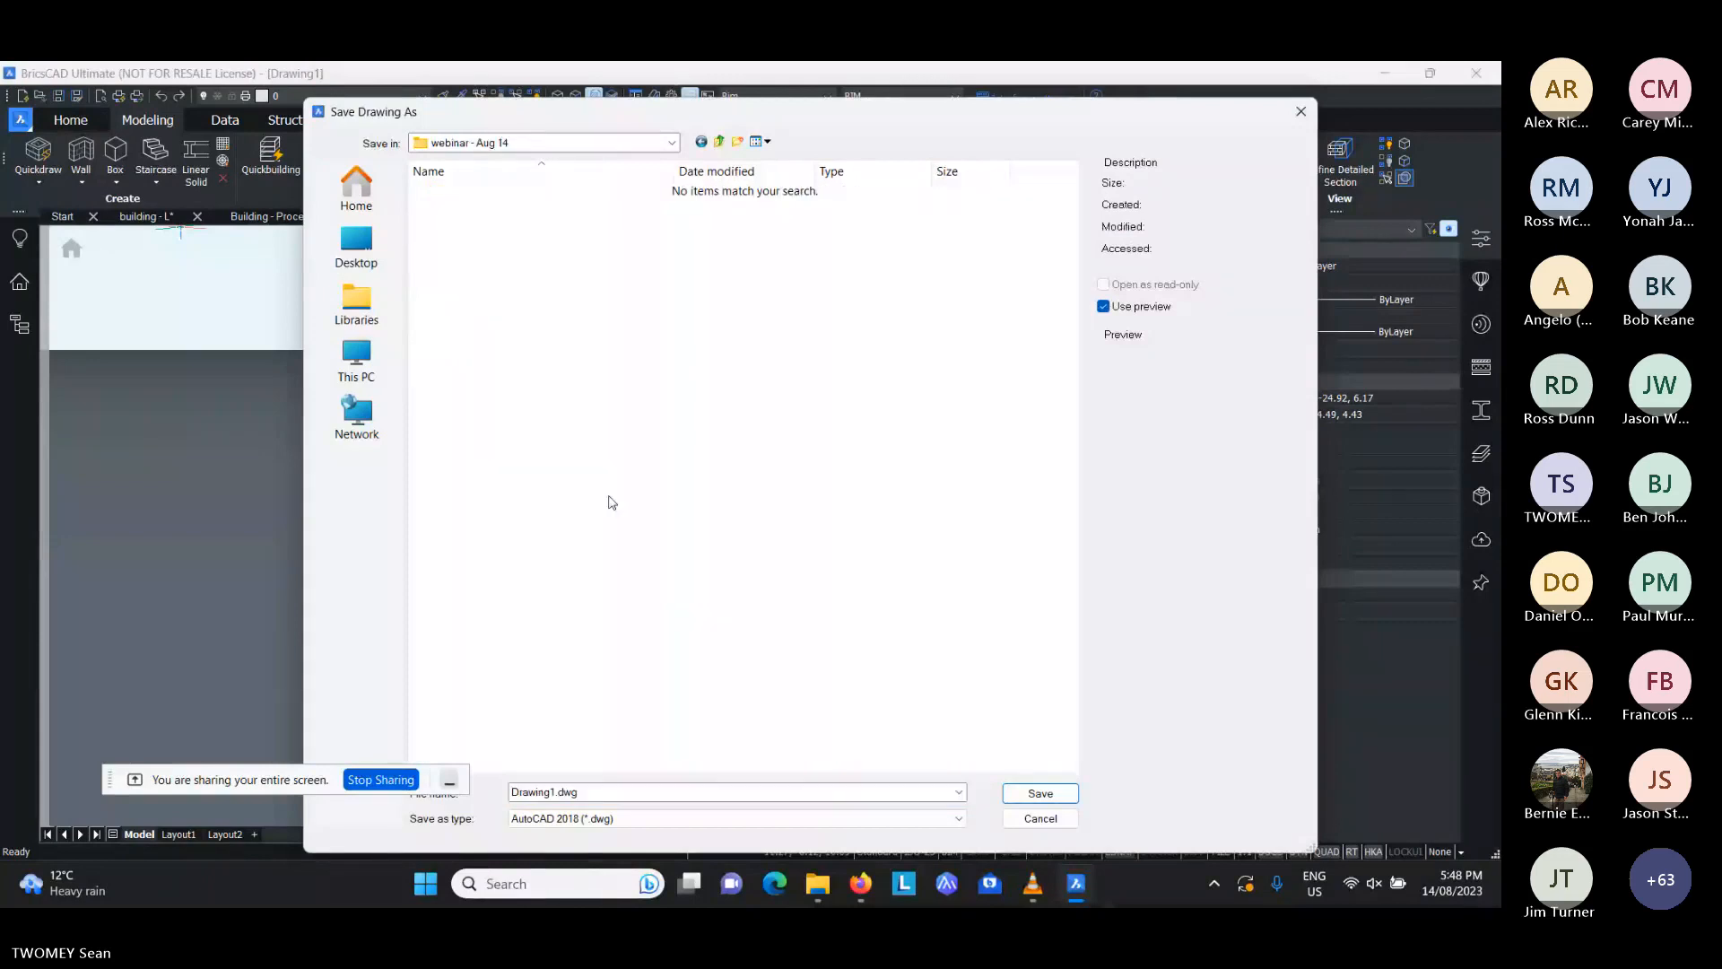
left_click(669, 792)
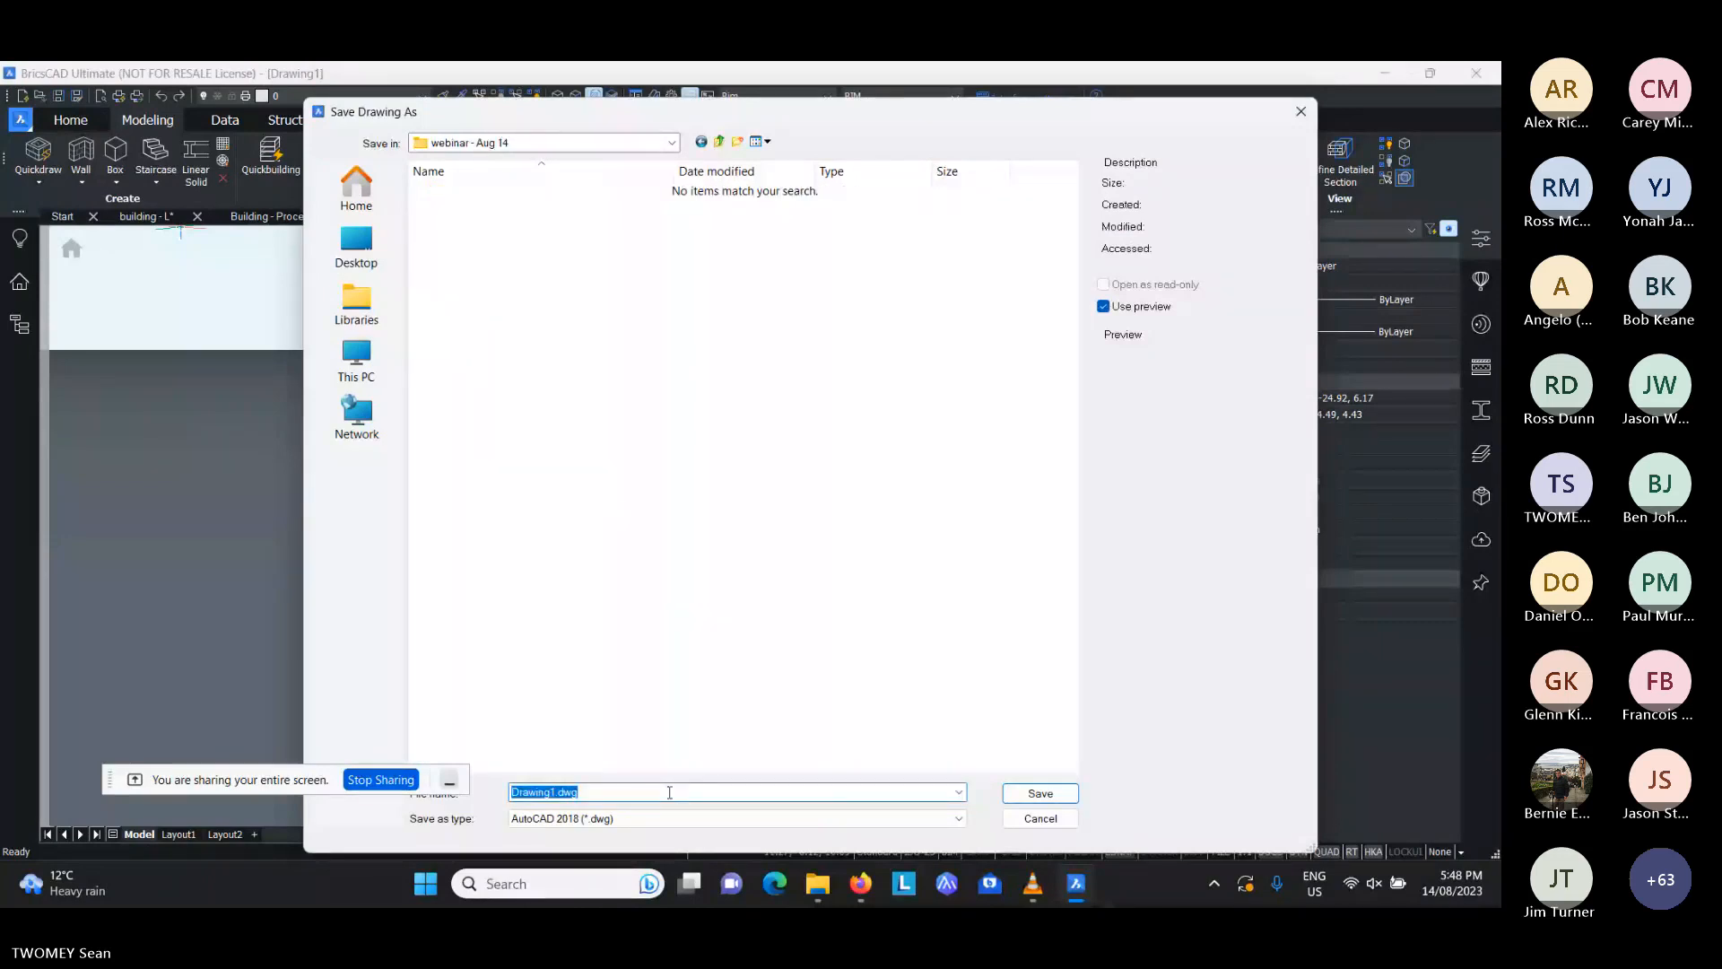
type("Point Cloud")
key("Return")
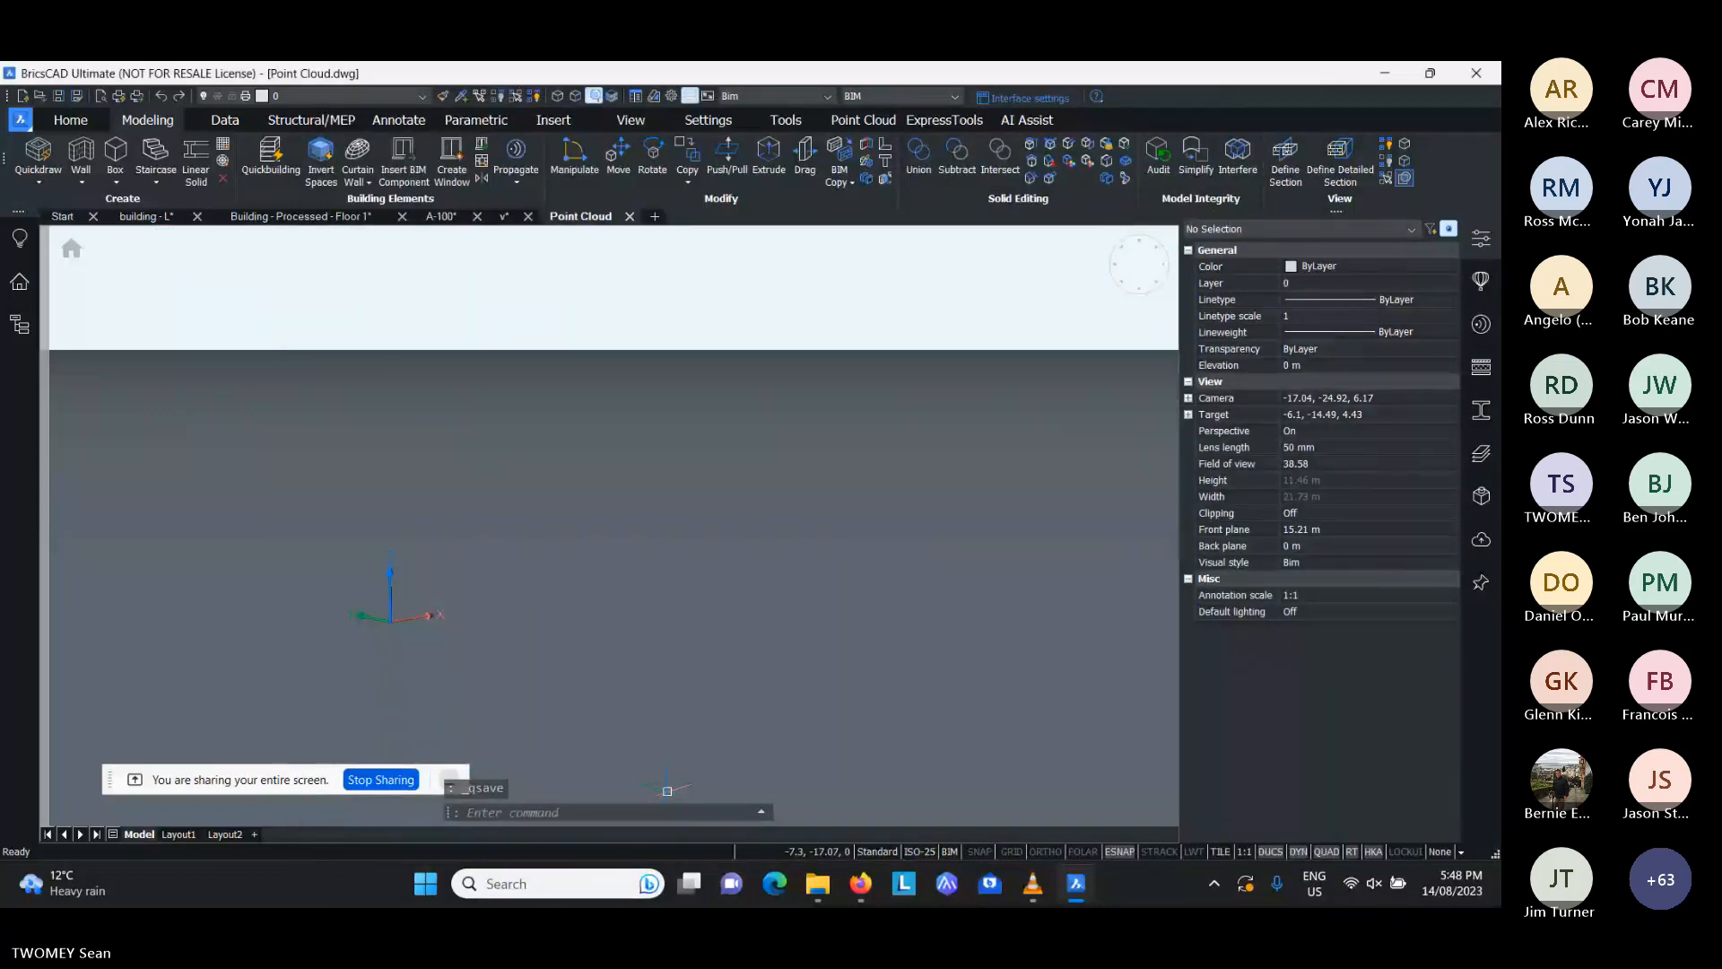
- Start attaching a point cloud from a file, inspect the supported file formats, and cancel without attaching anything
left_click(861, 120)
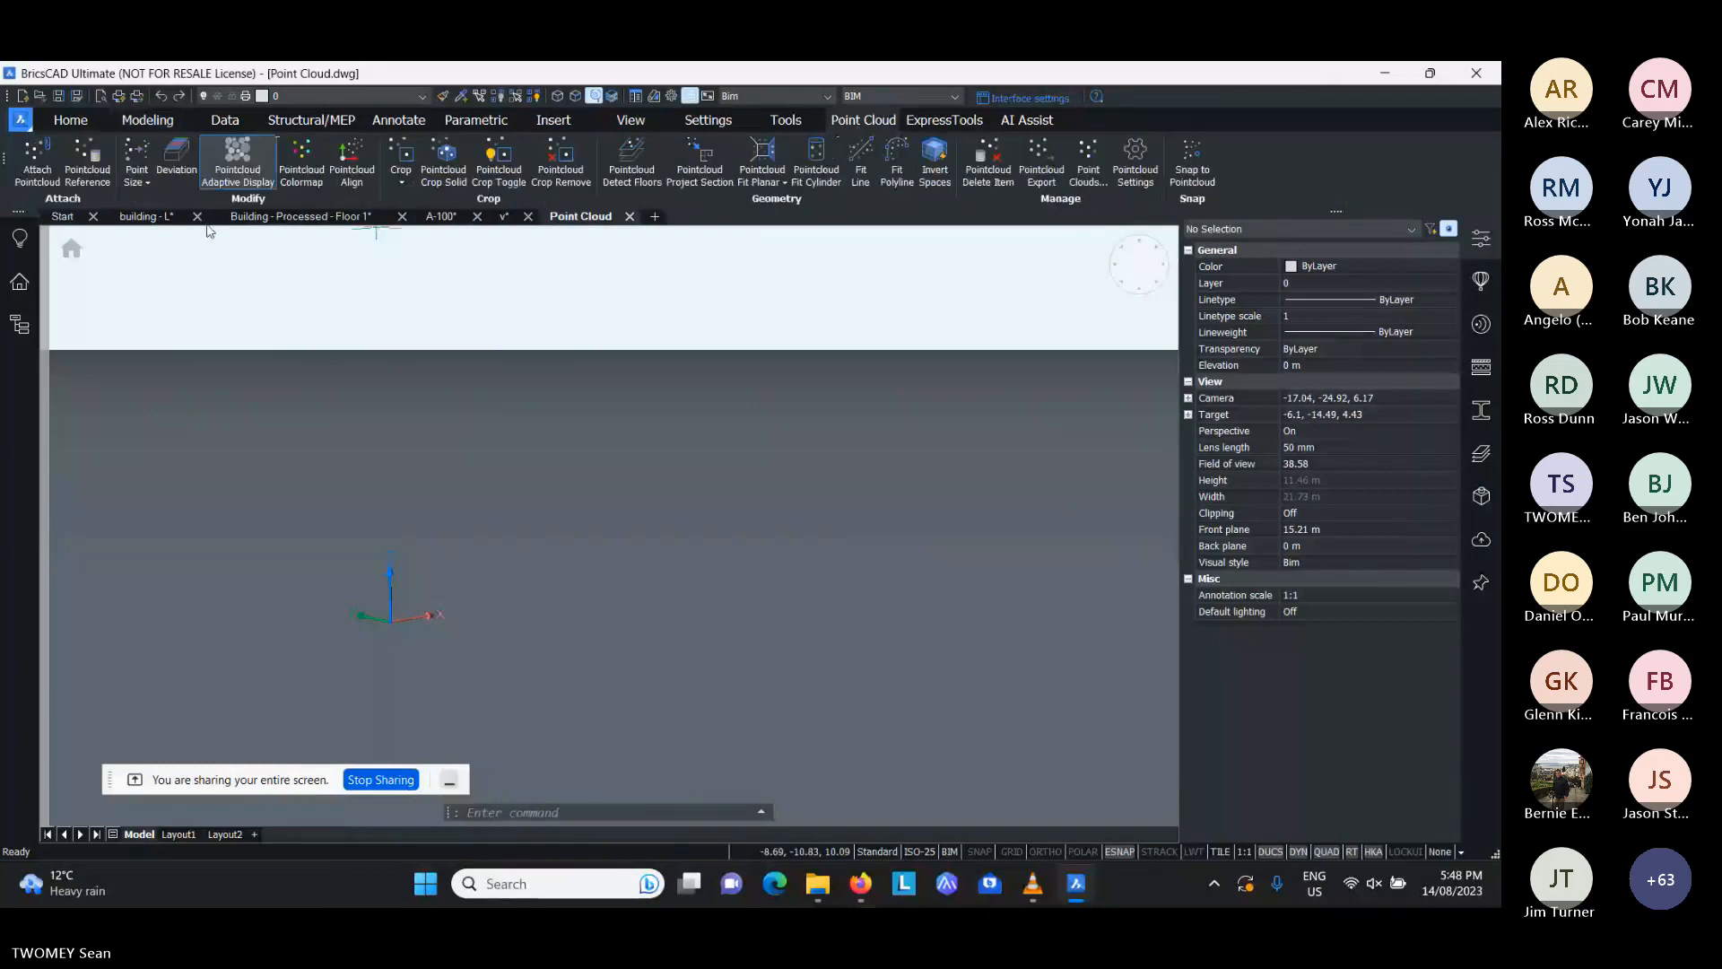
left_click(38, 173)
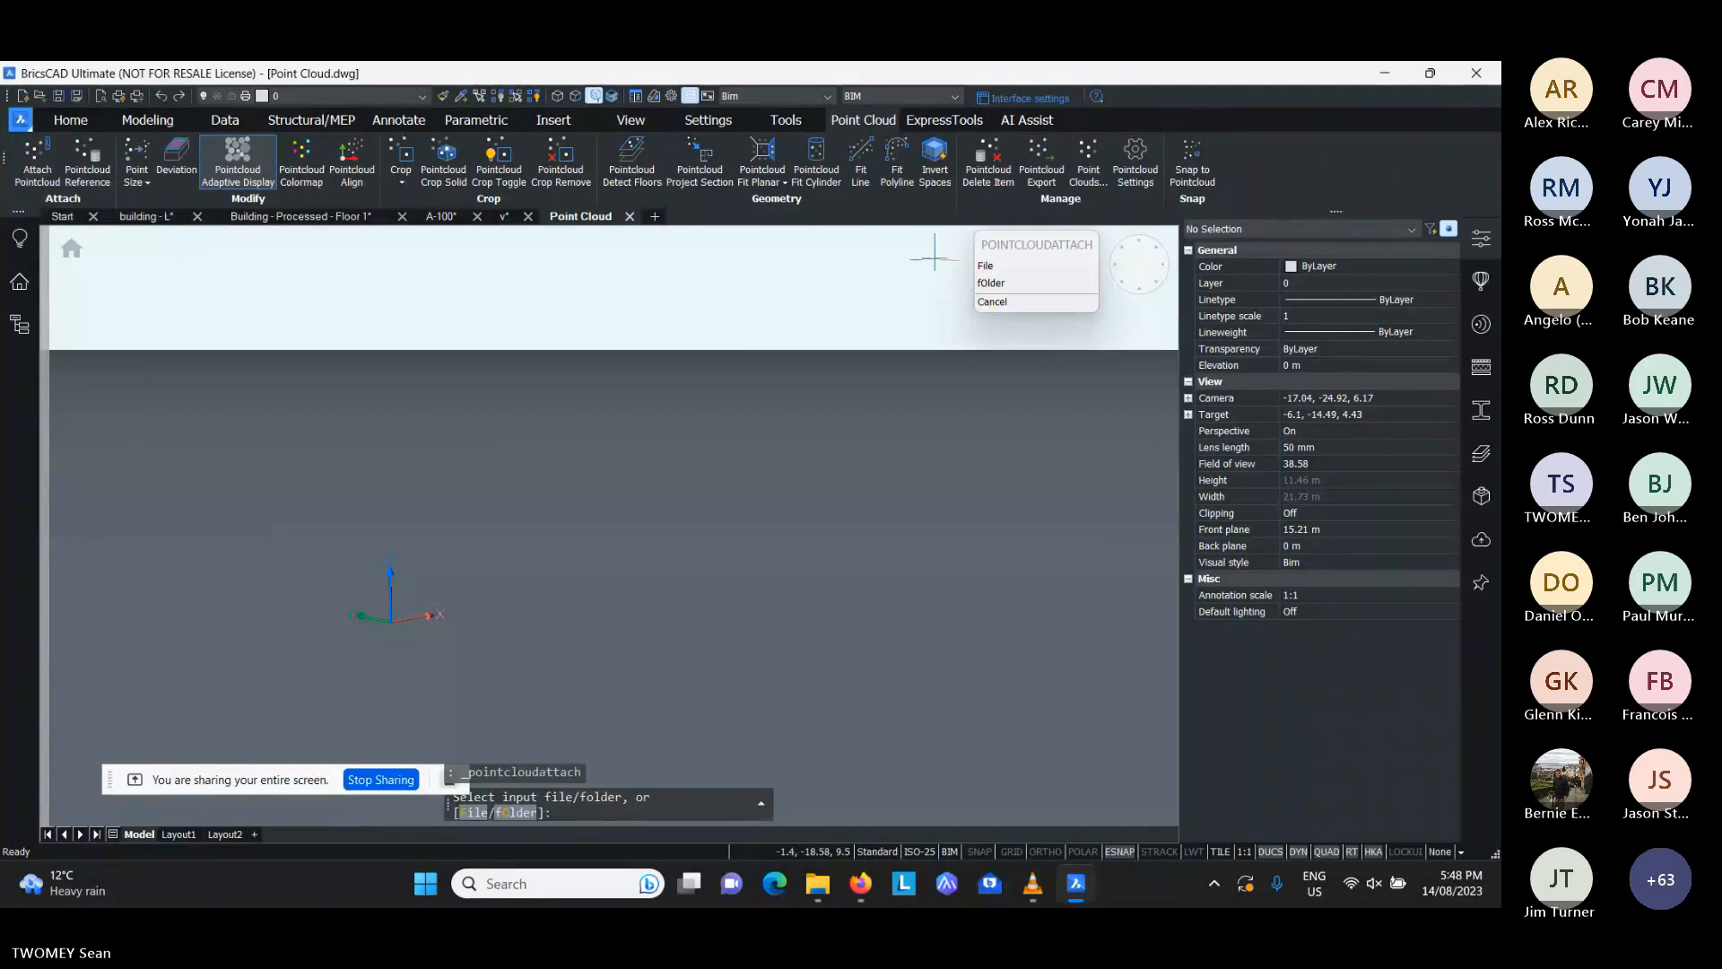
type("F")
key("Return")
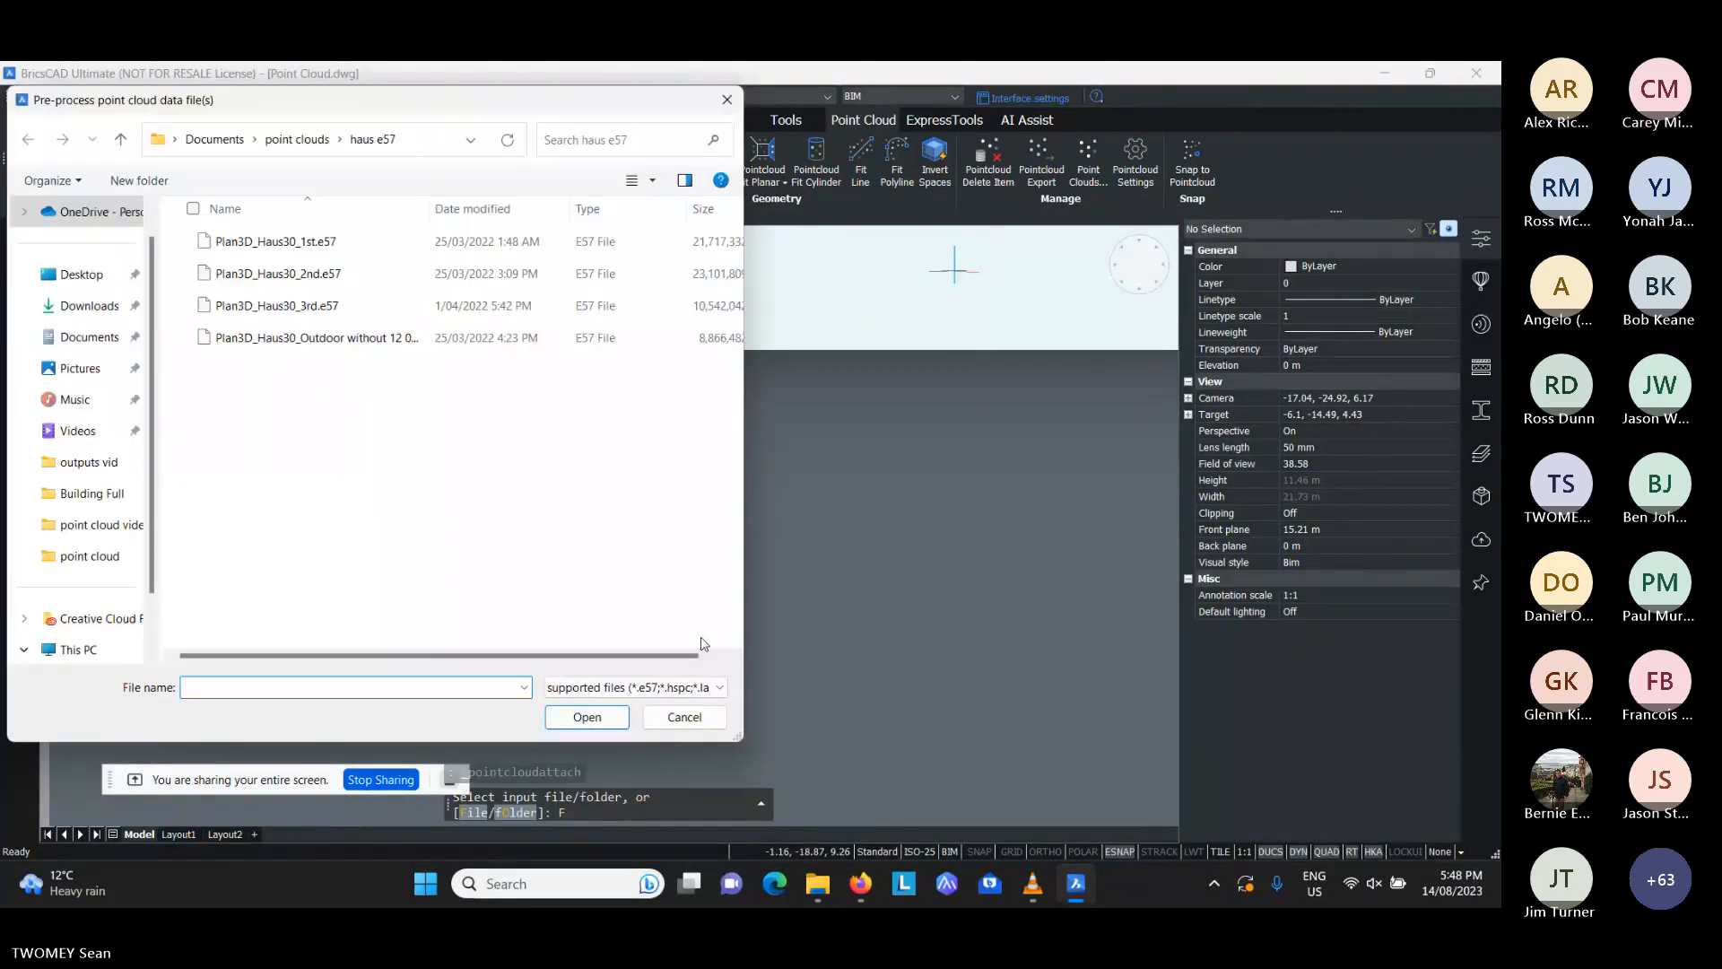
left_click(653, 688)
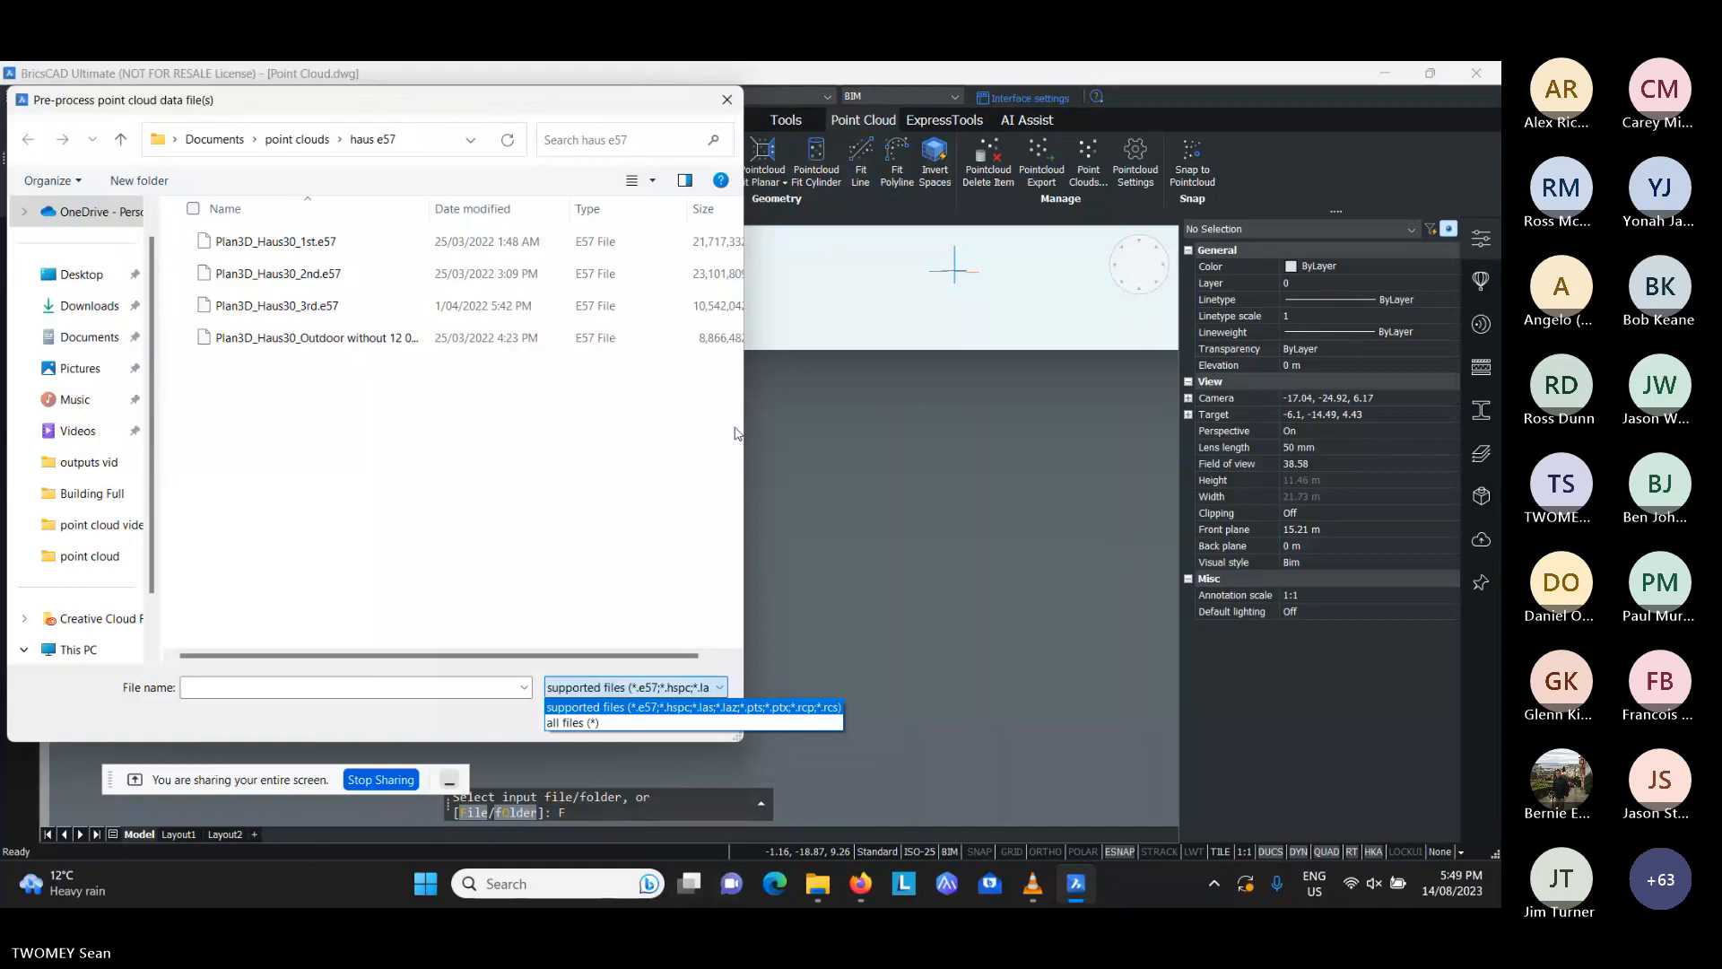
key("Escape")
key("Escape")
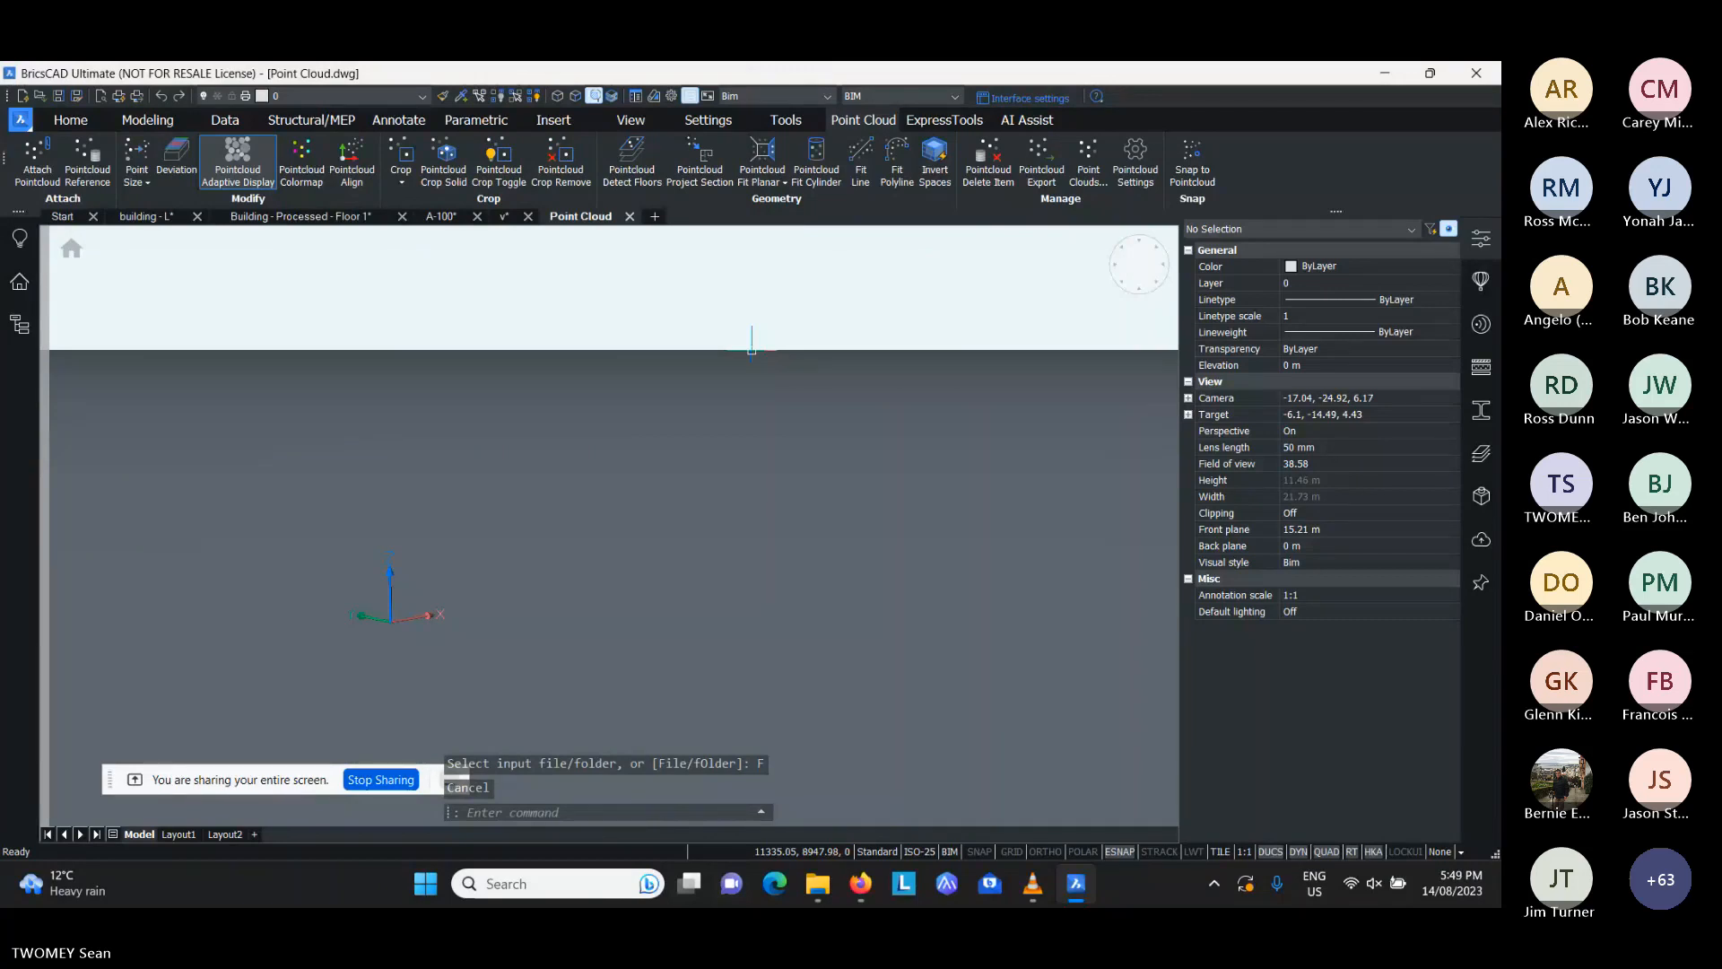
- Open the Point Cloud Reference Manager and inspect the disk cache folder path without changing it
left_click(87, 162)
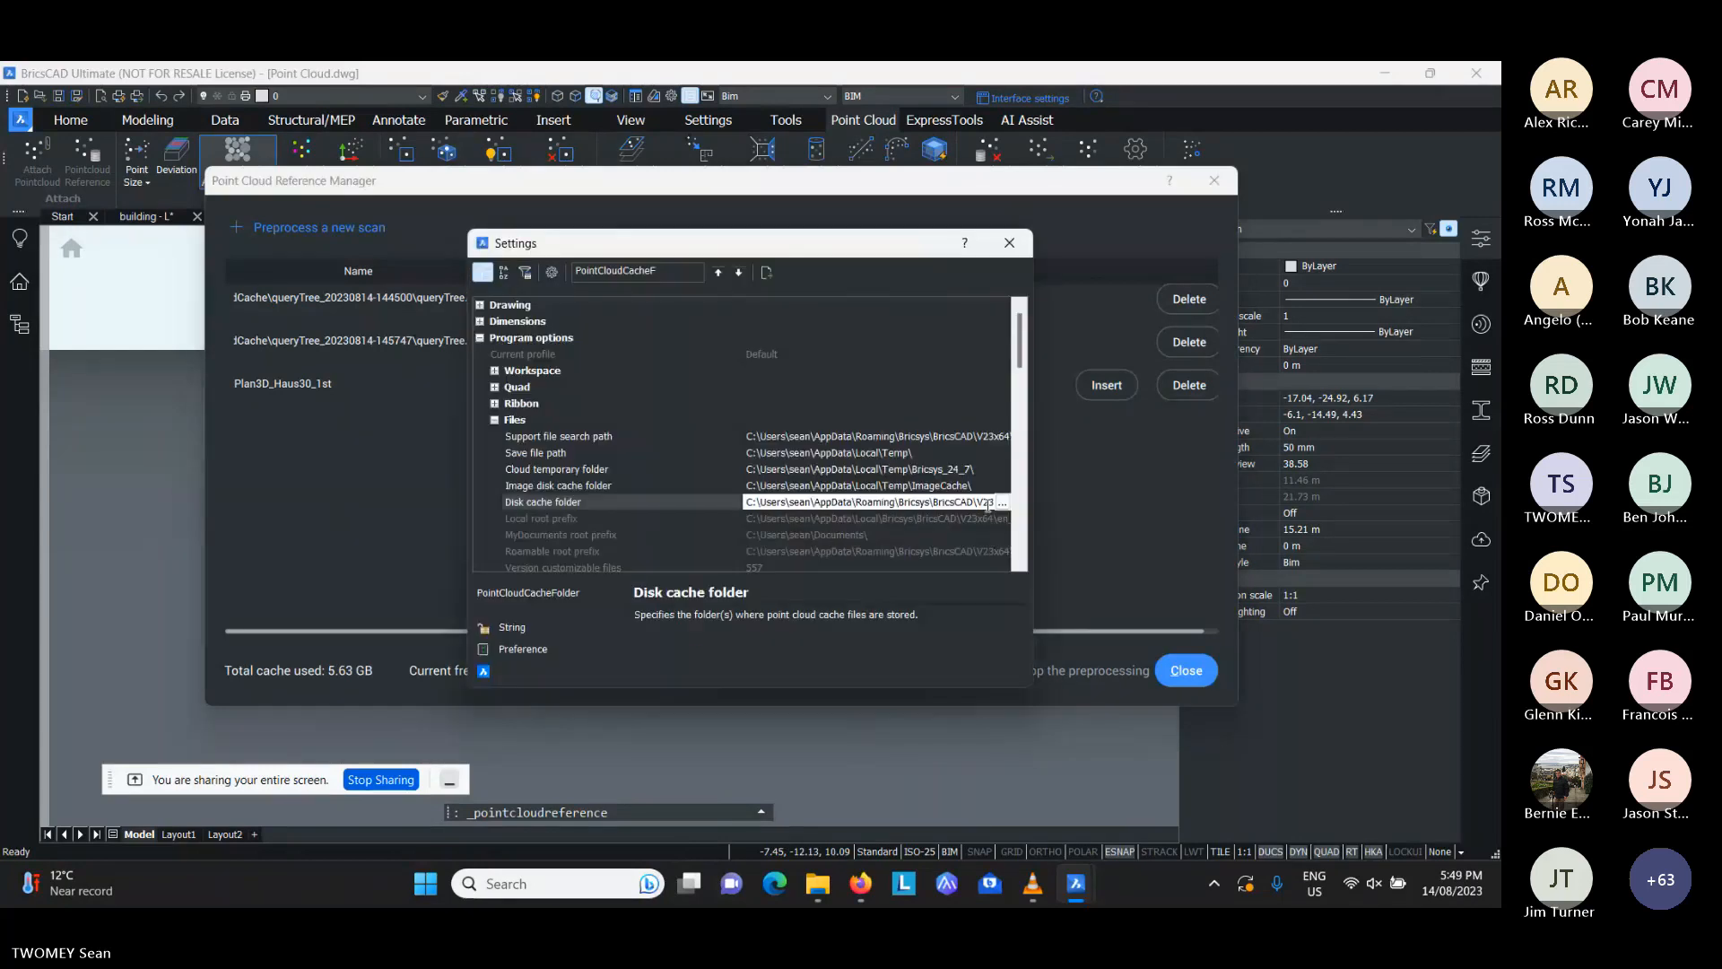
left_click(1001, 502)
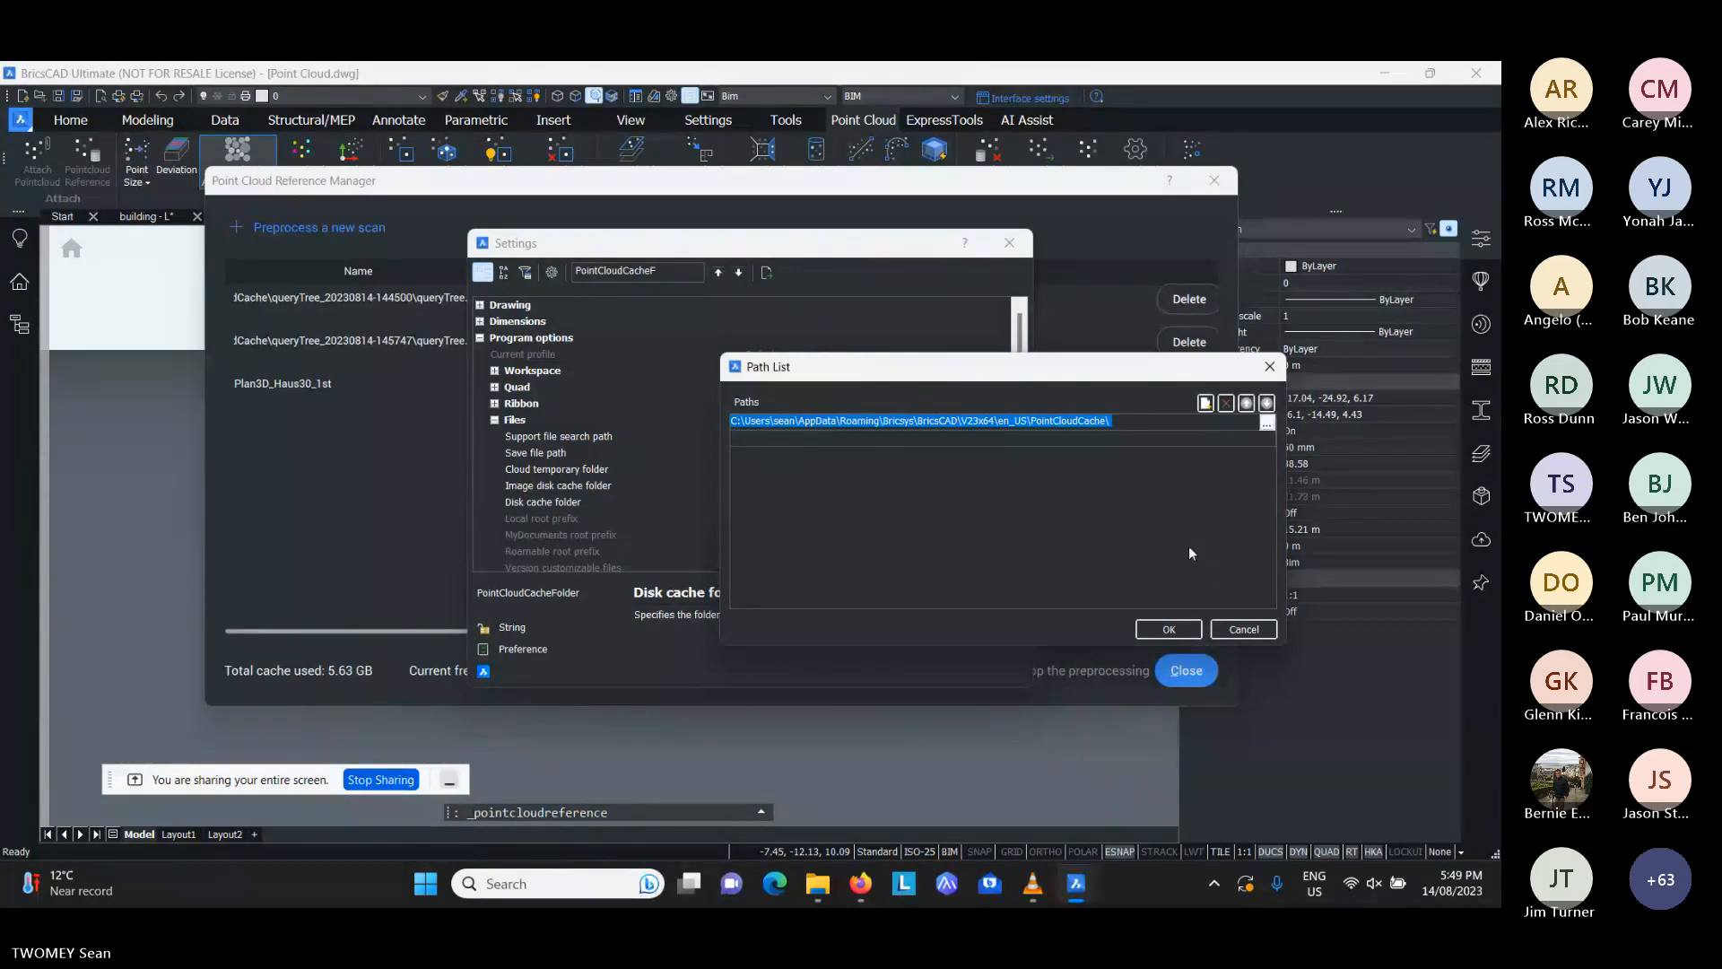
key("Escape")
key("Escape")
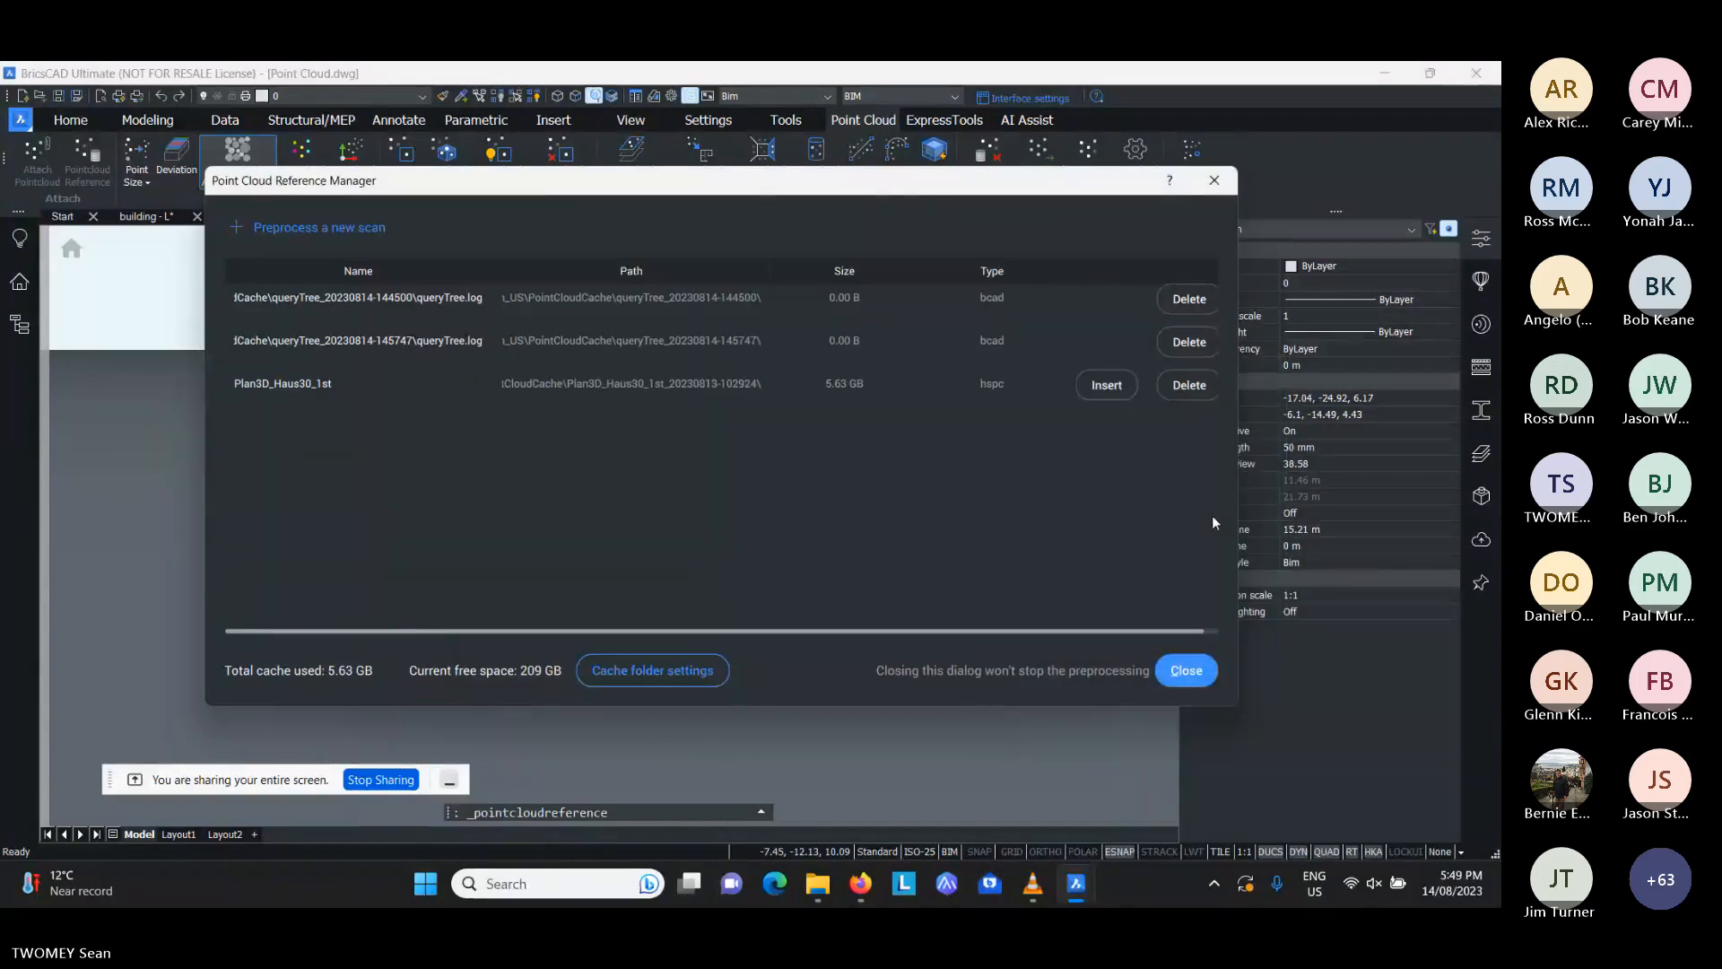
- Attach the cached Plan3D_Haus30_1st scan at insertion point 0,0,0 with scale 1 and rotation angle 0
left_click(1102, 386)
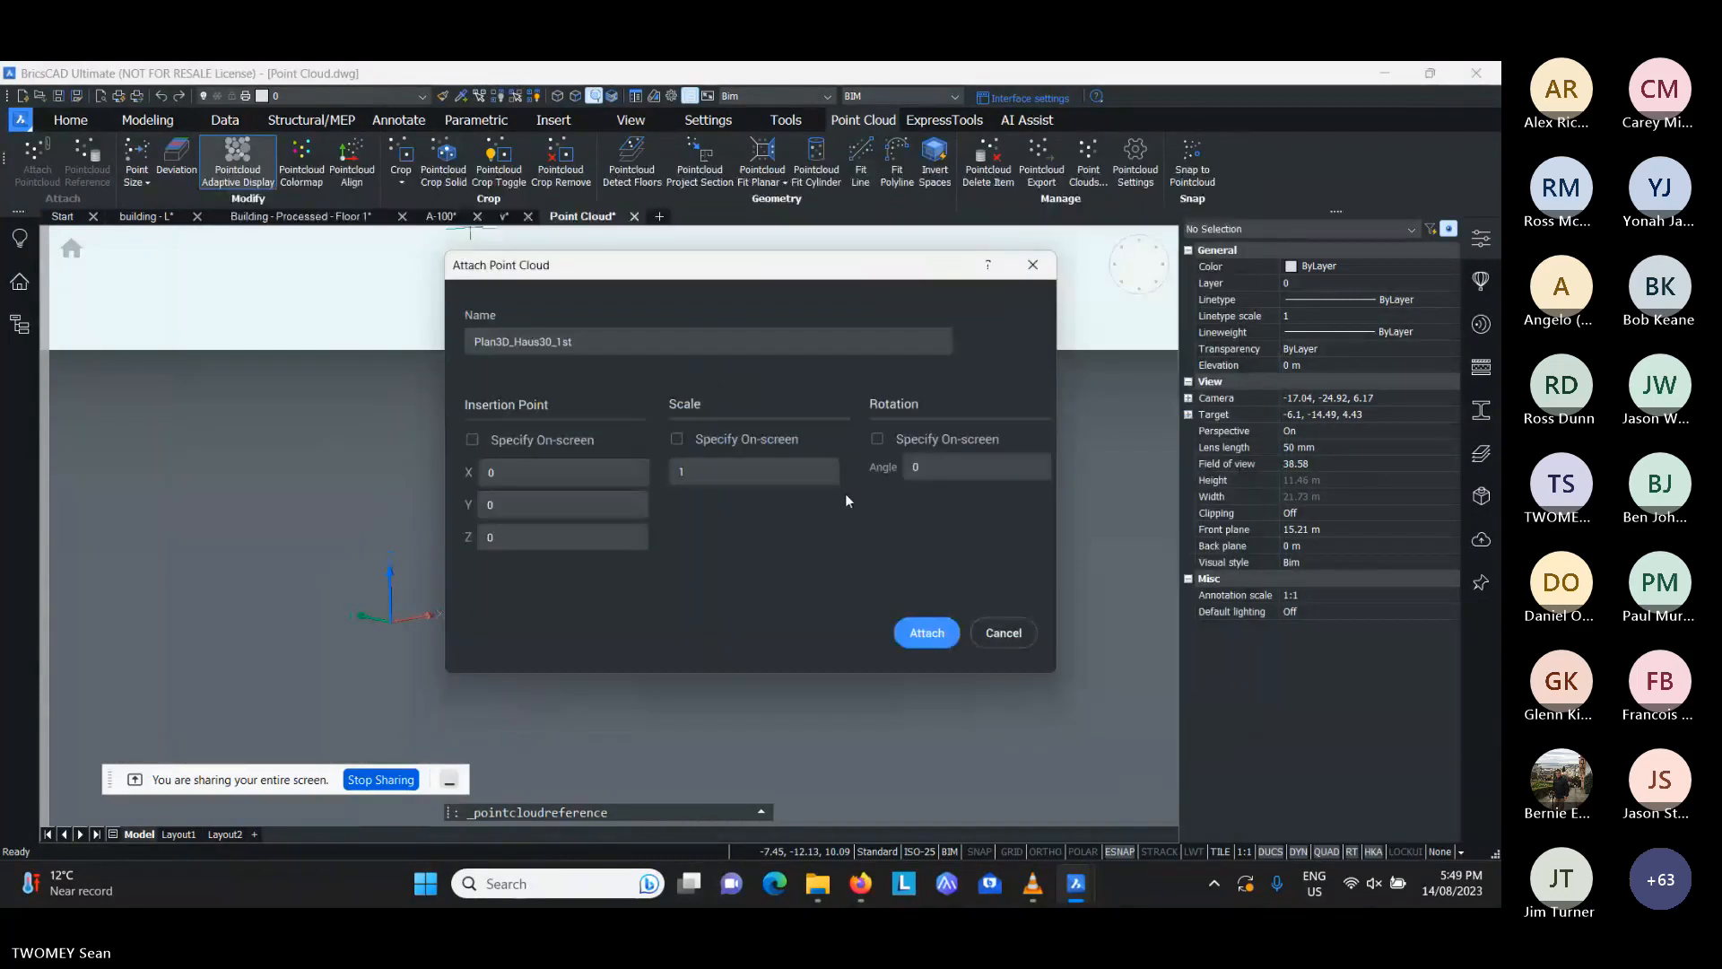
left_click(927, 637)
left_click(930, 640)
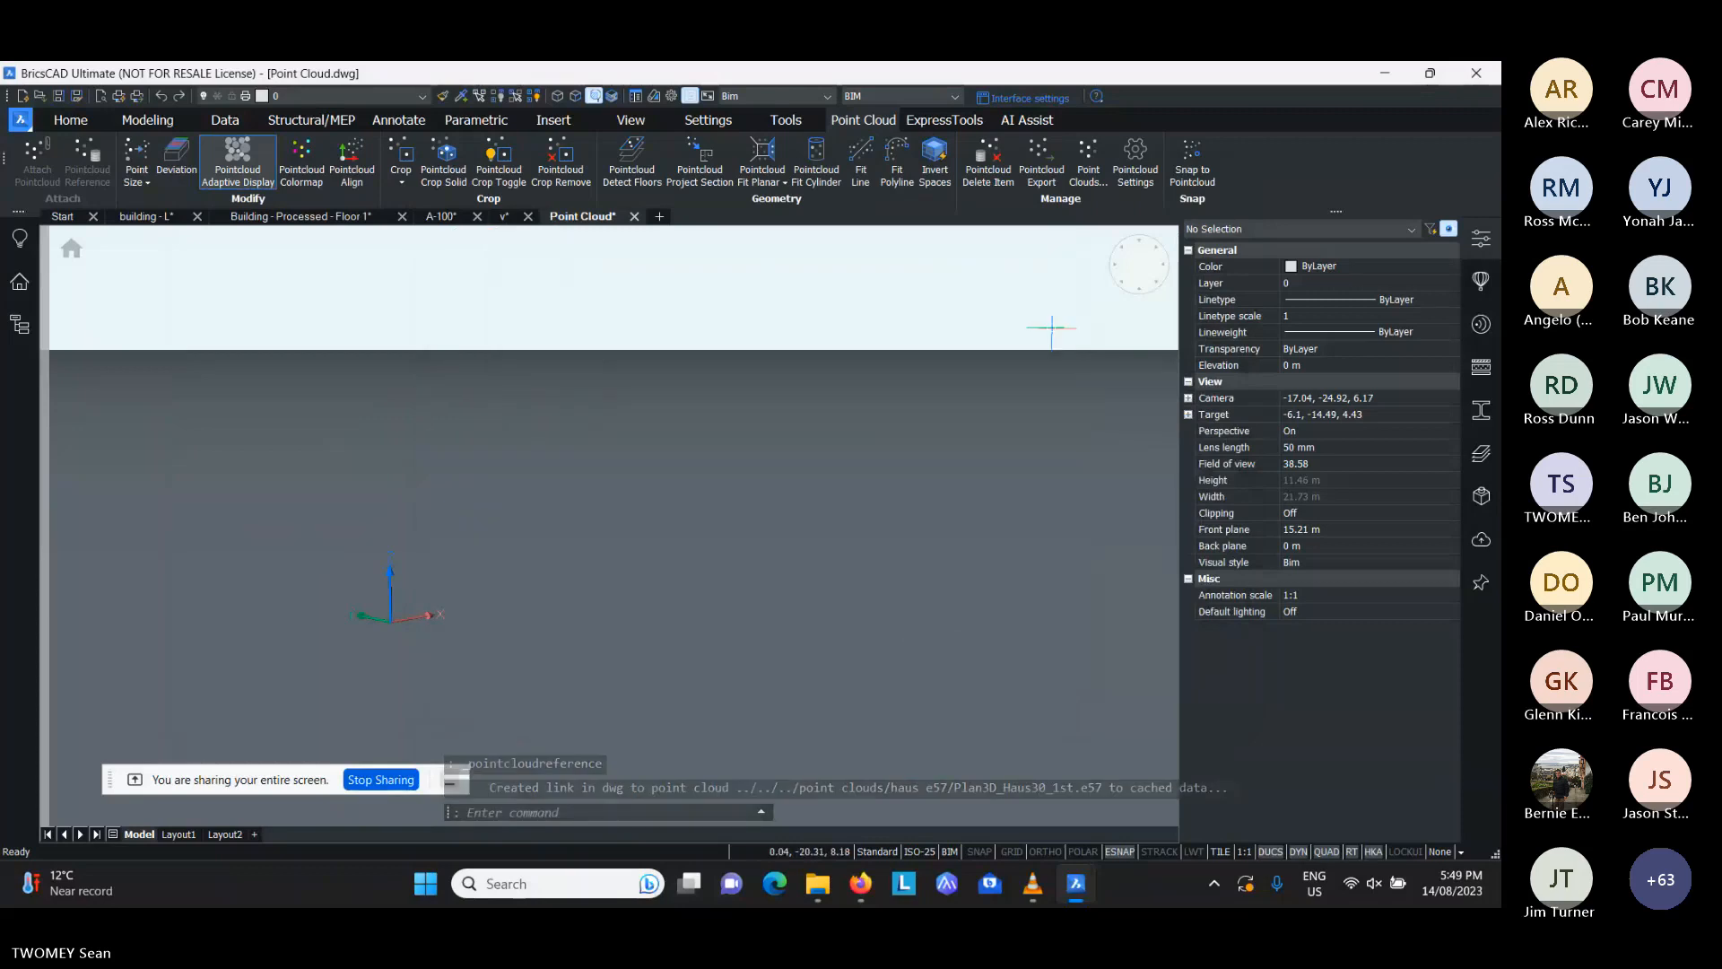
- Examine the attached point cloud of the building from above and from oblique 3D angles, ending in a top view
left_click(1113, 274)
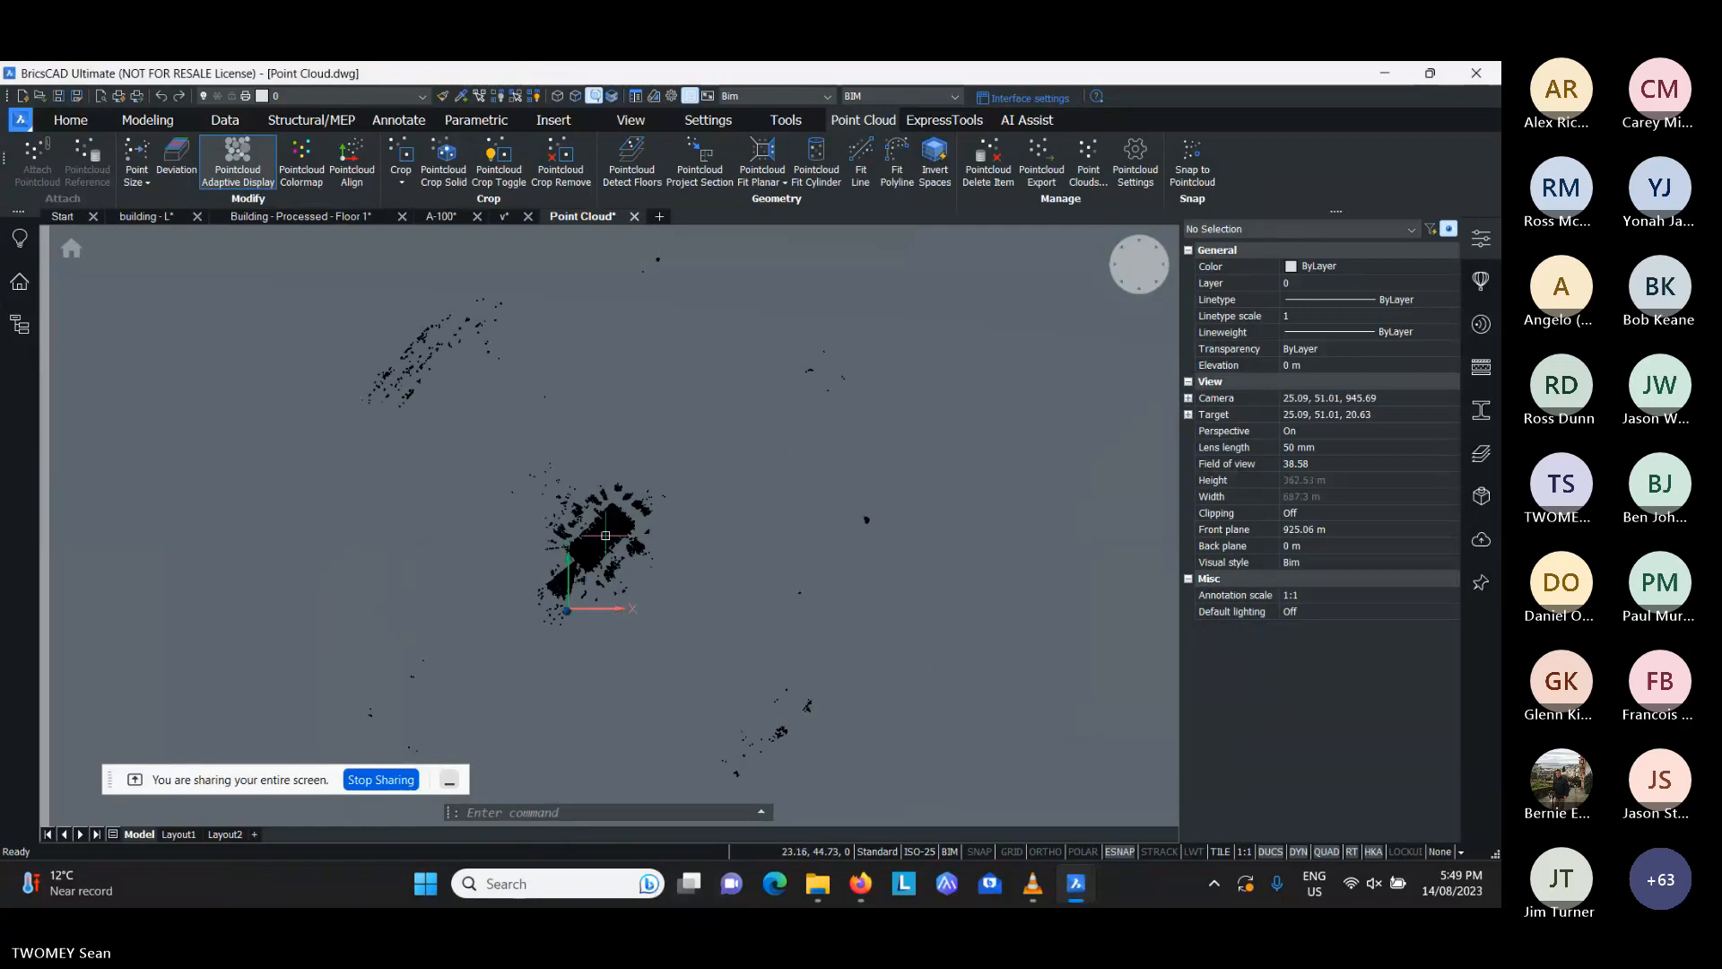
scroll(605, 536, "up", 5)
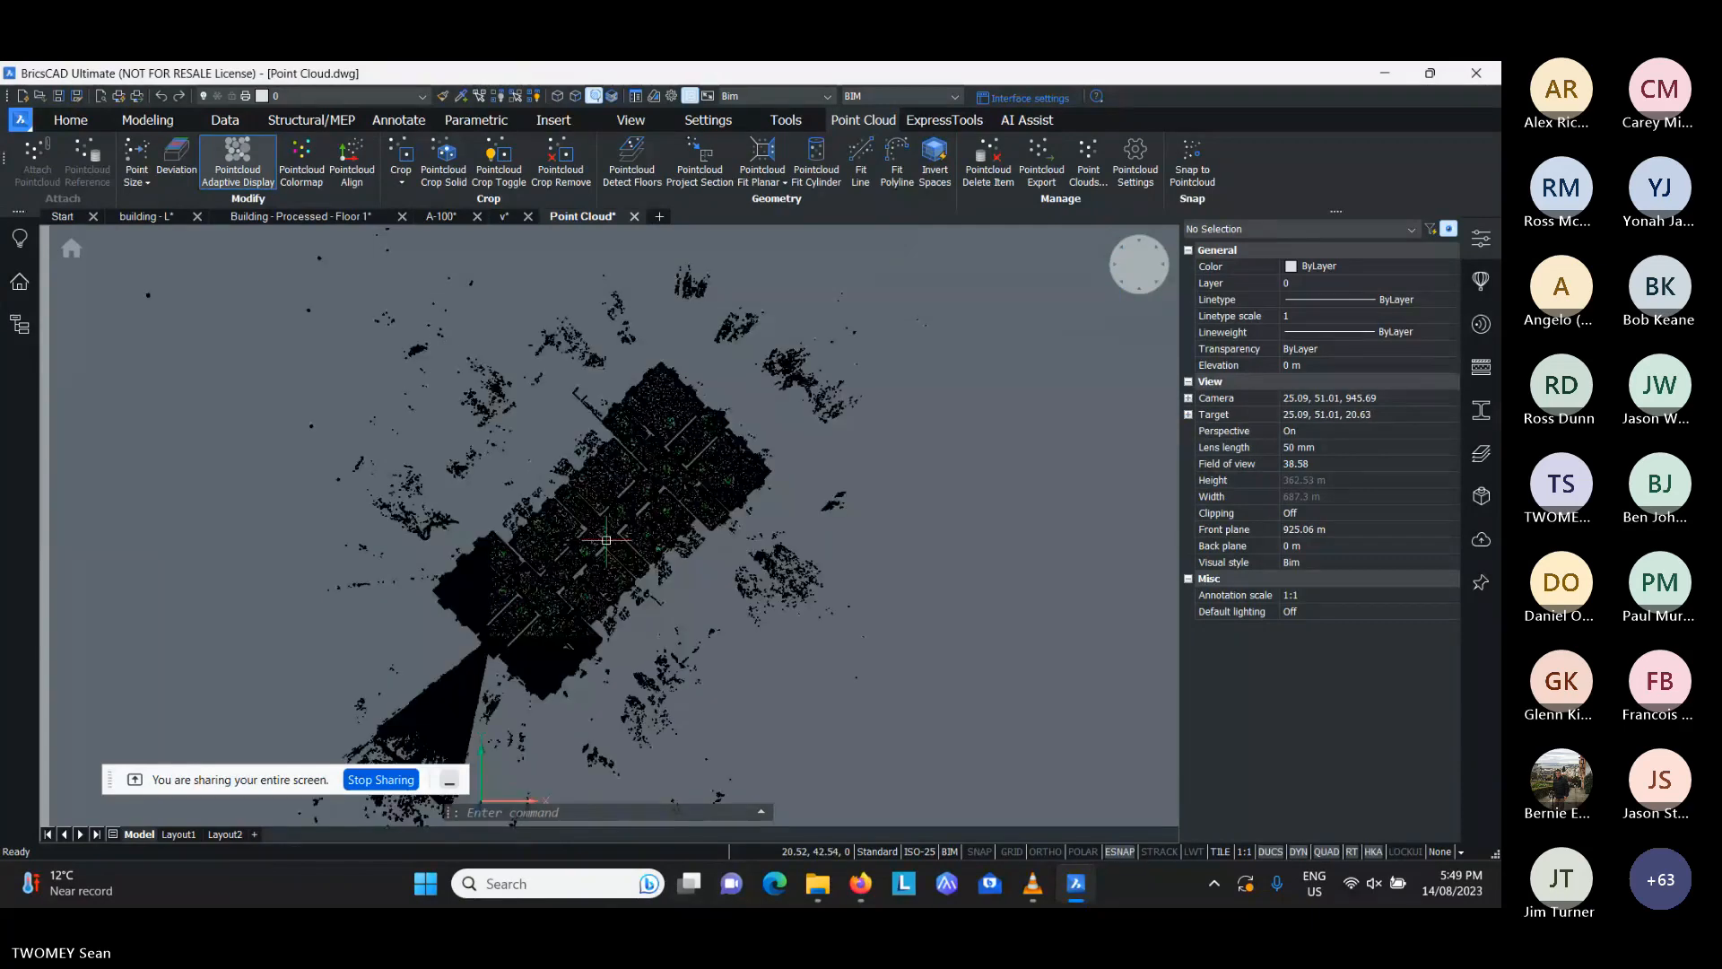
middle_click_drag(606, 540, 675, 516, "shift")
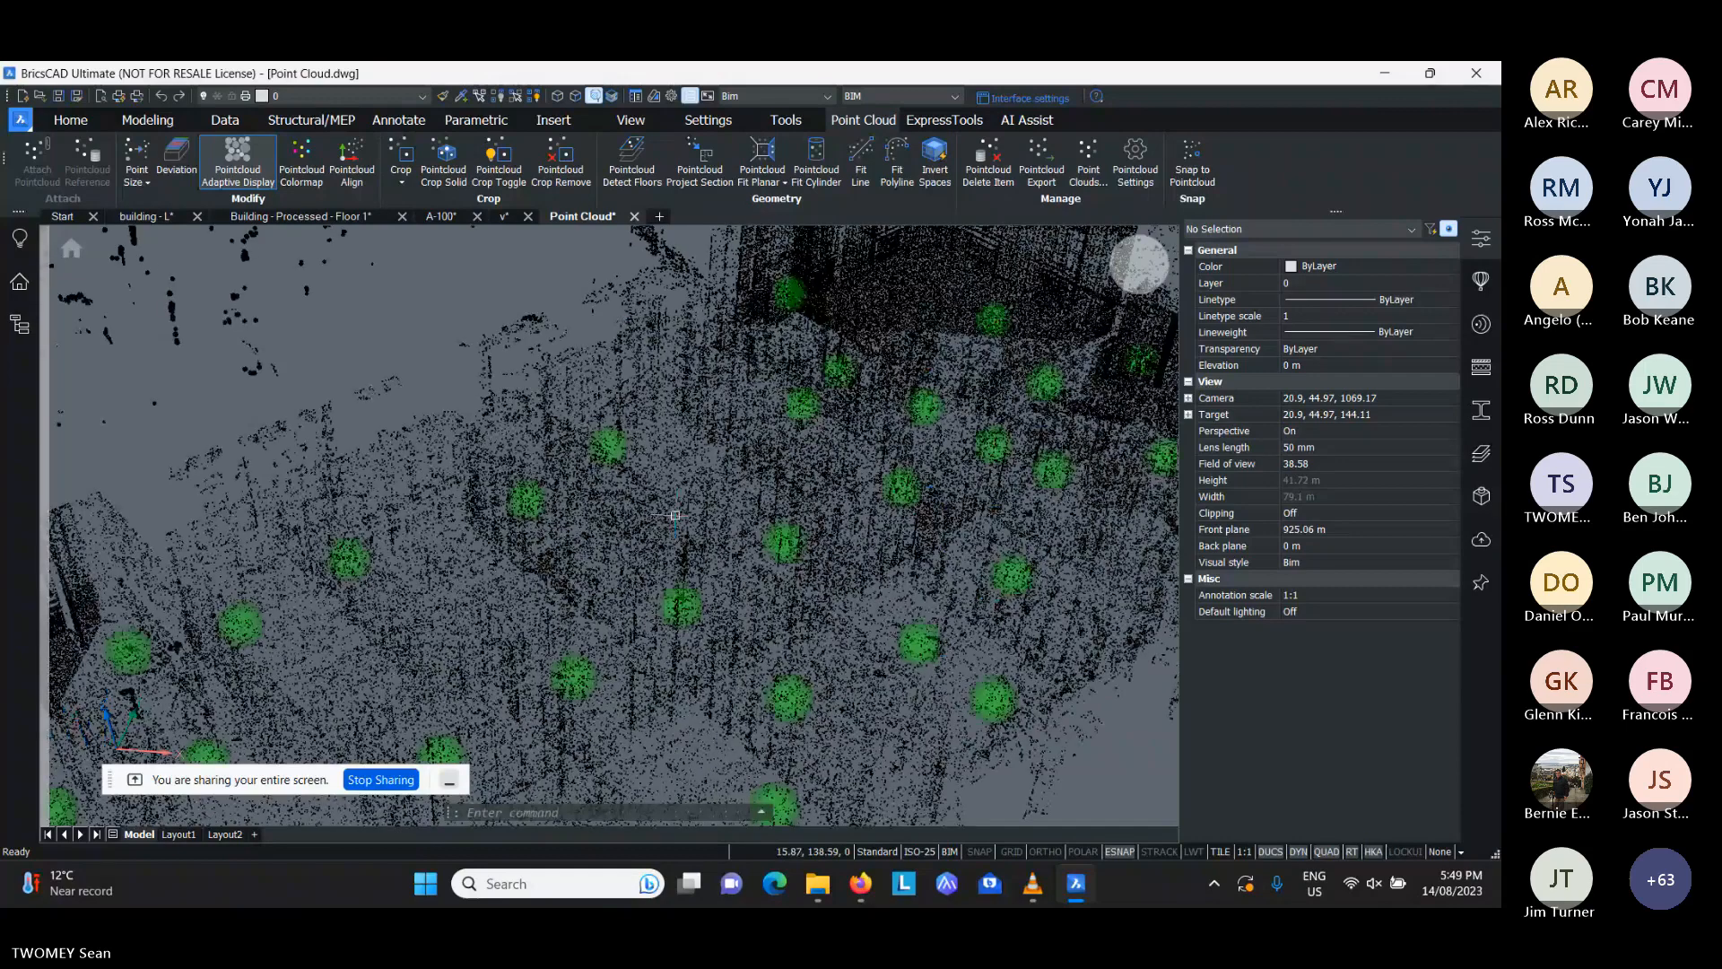
middle_click_drag(674, 515, 675, 526, "shift")
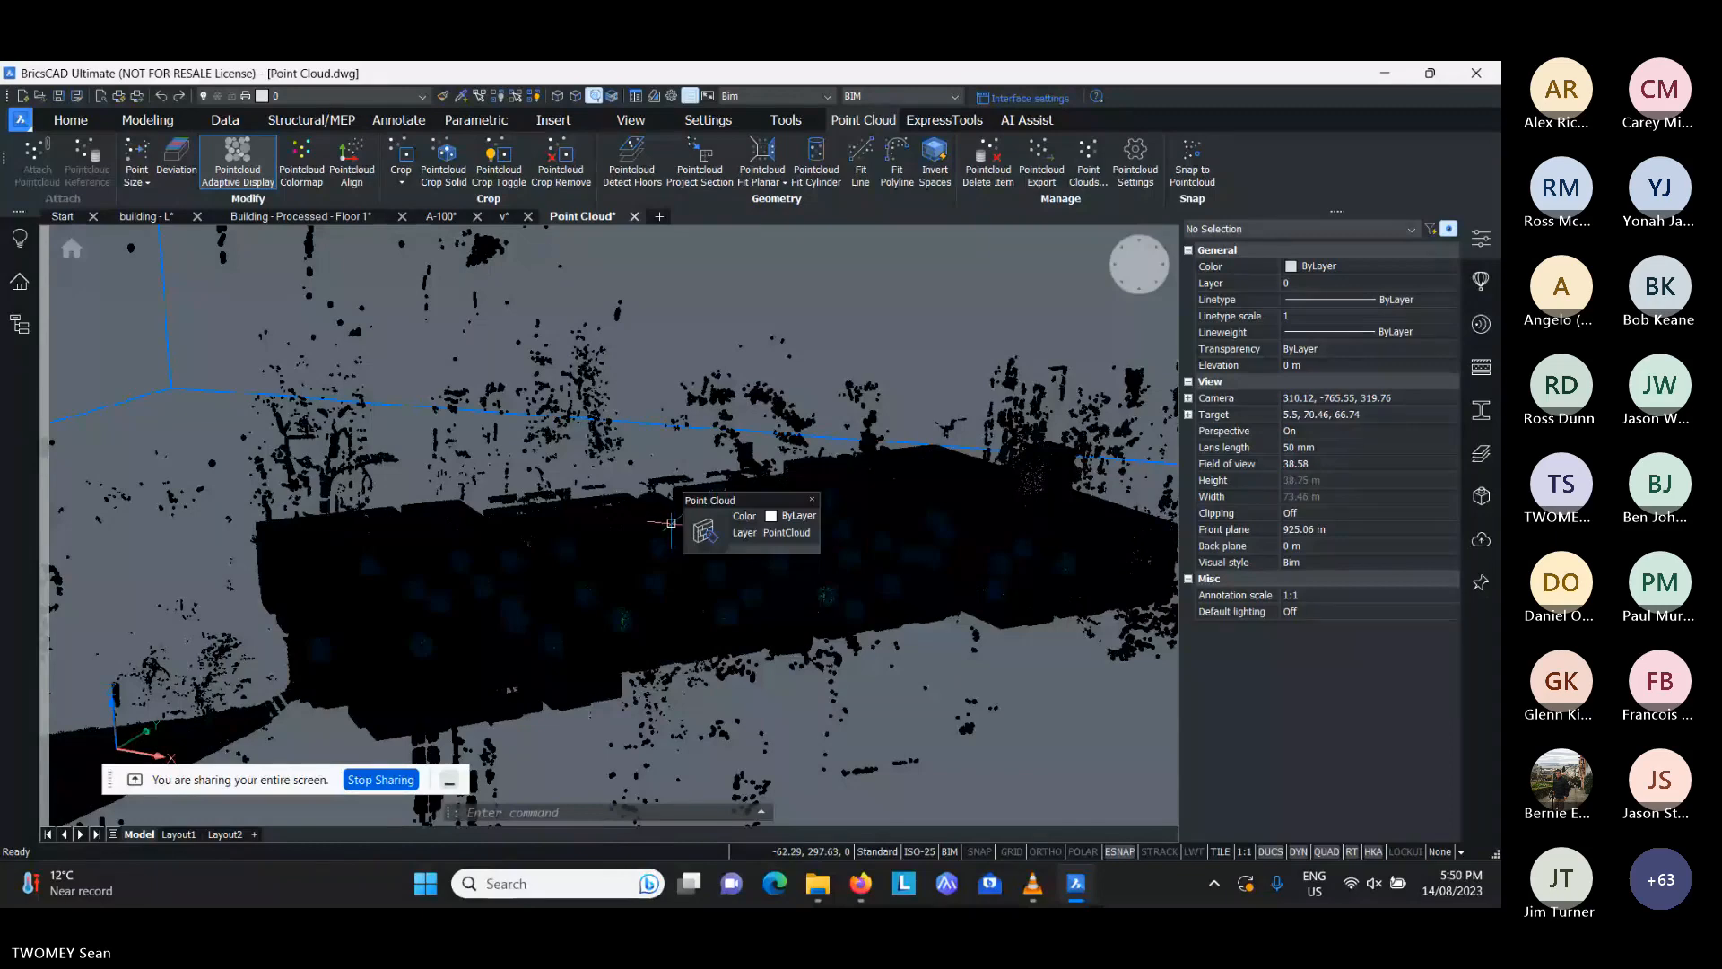
middle_click_drag(671, 523, 725, 500, "shift")
scroll(752, 526, "down", 3)
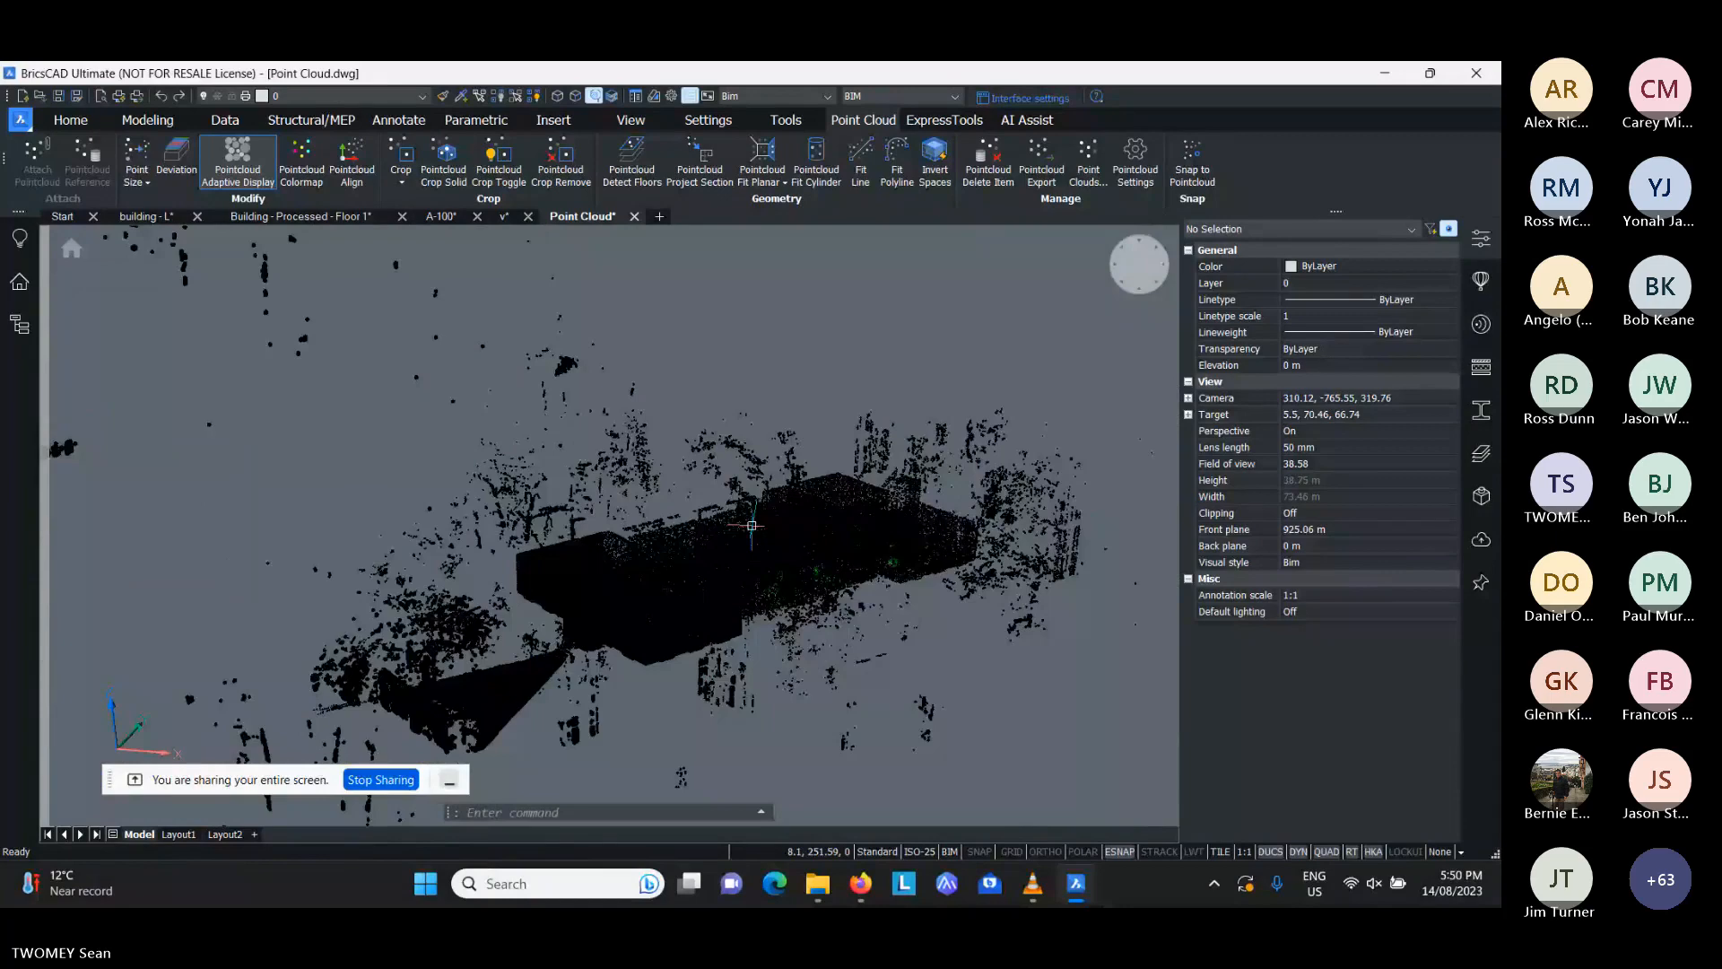
scroll(752, 525, "up", 3)
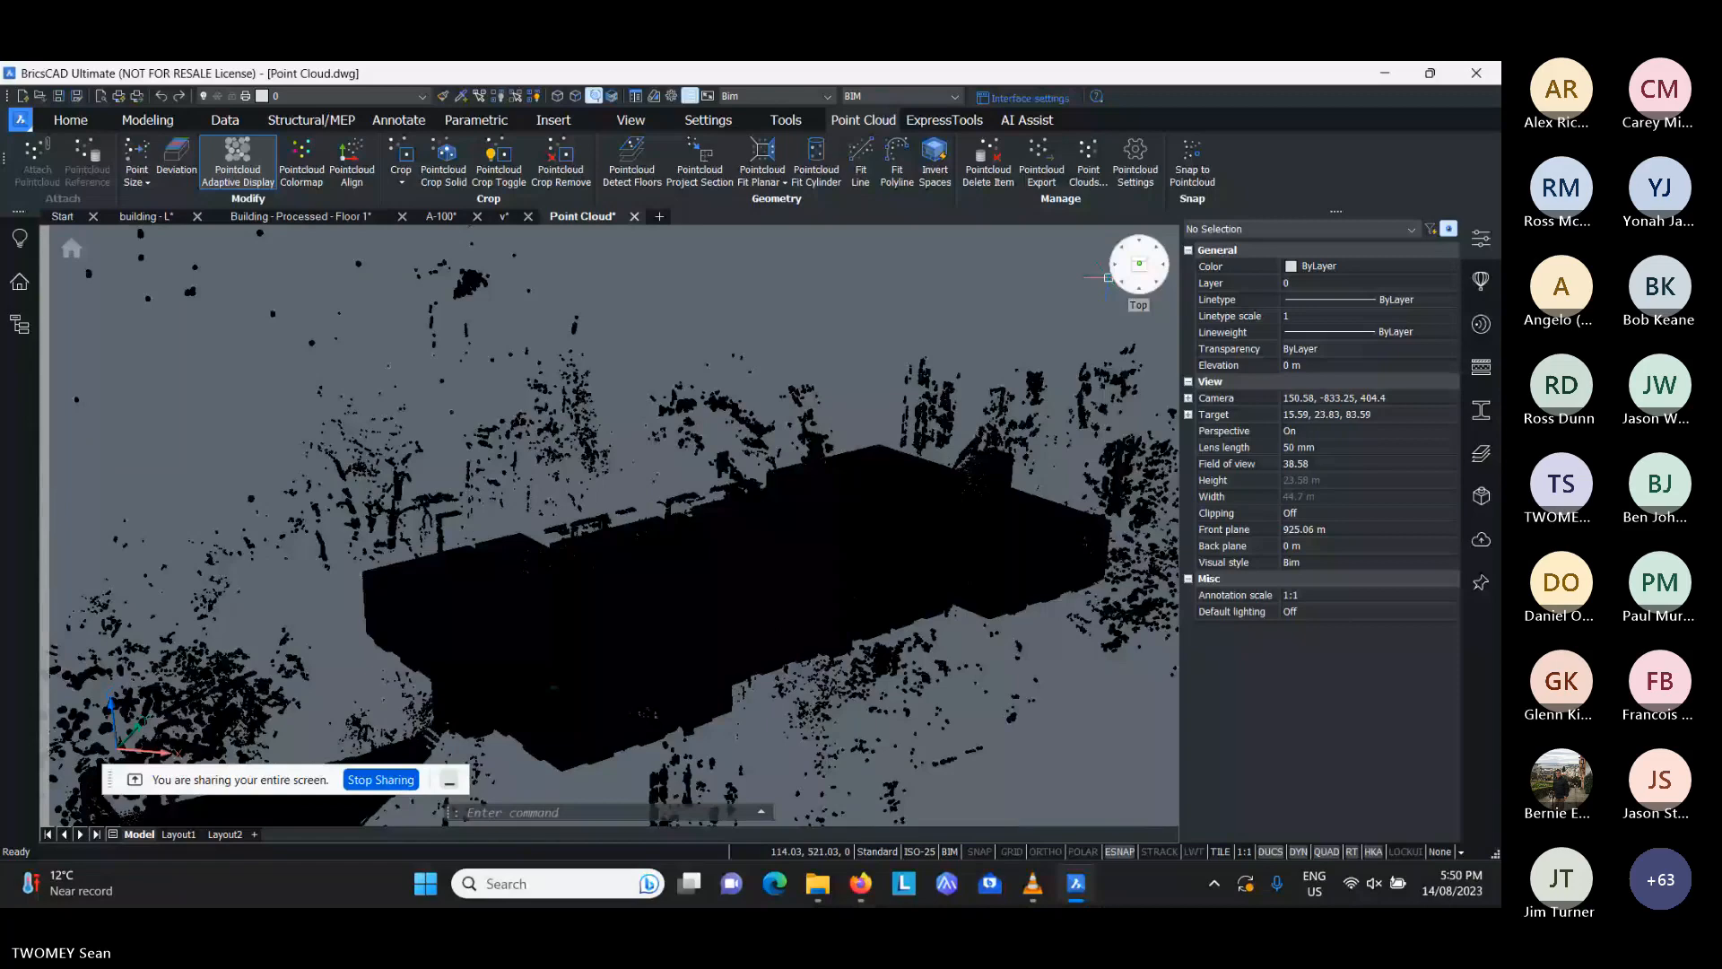
left_click(1109, 277)
scroll(649, 539, "up", 2)
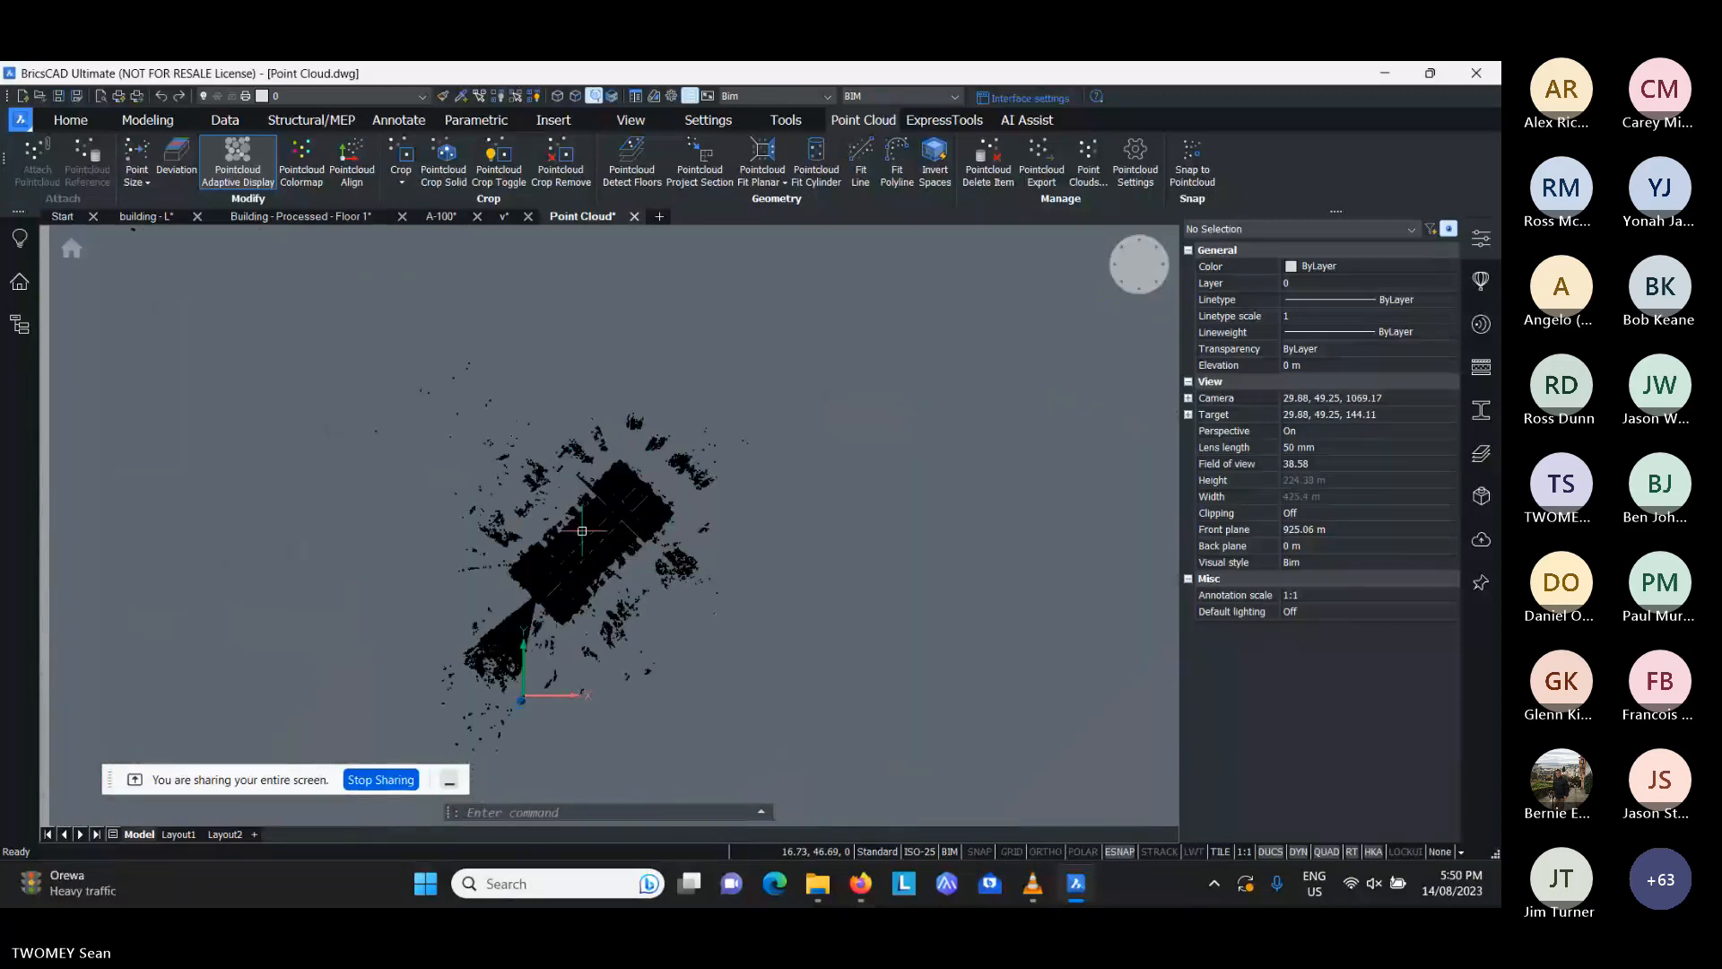
scroll(582, 531, "up", 3)
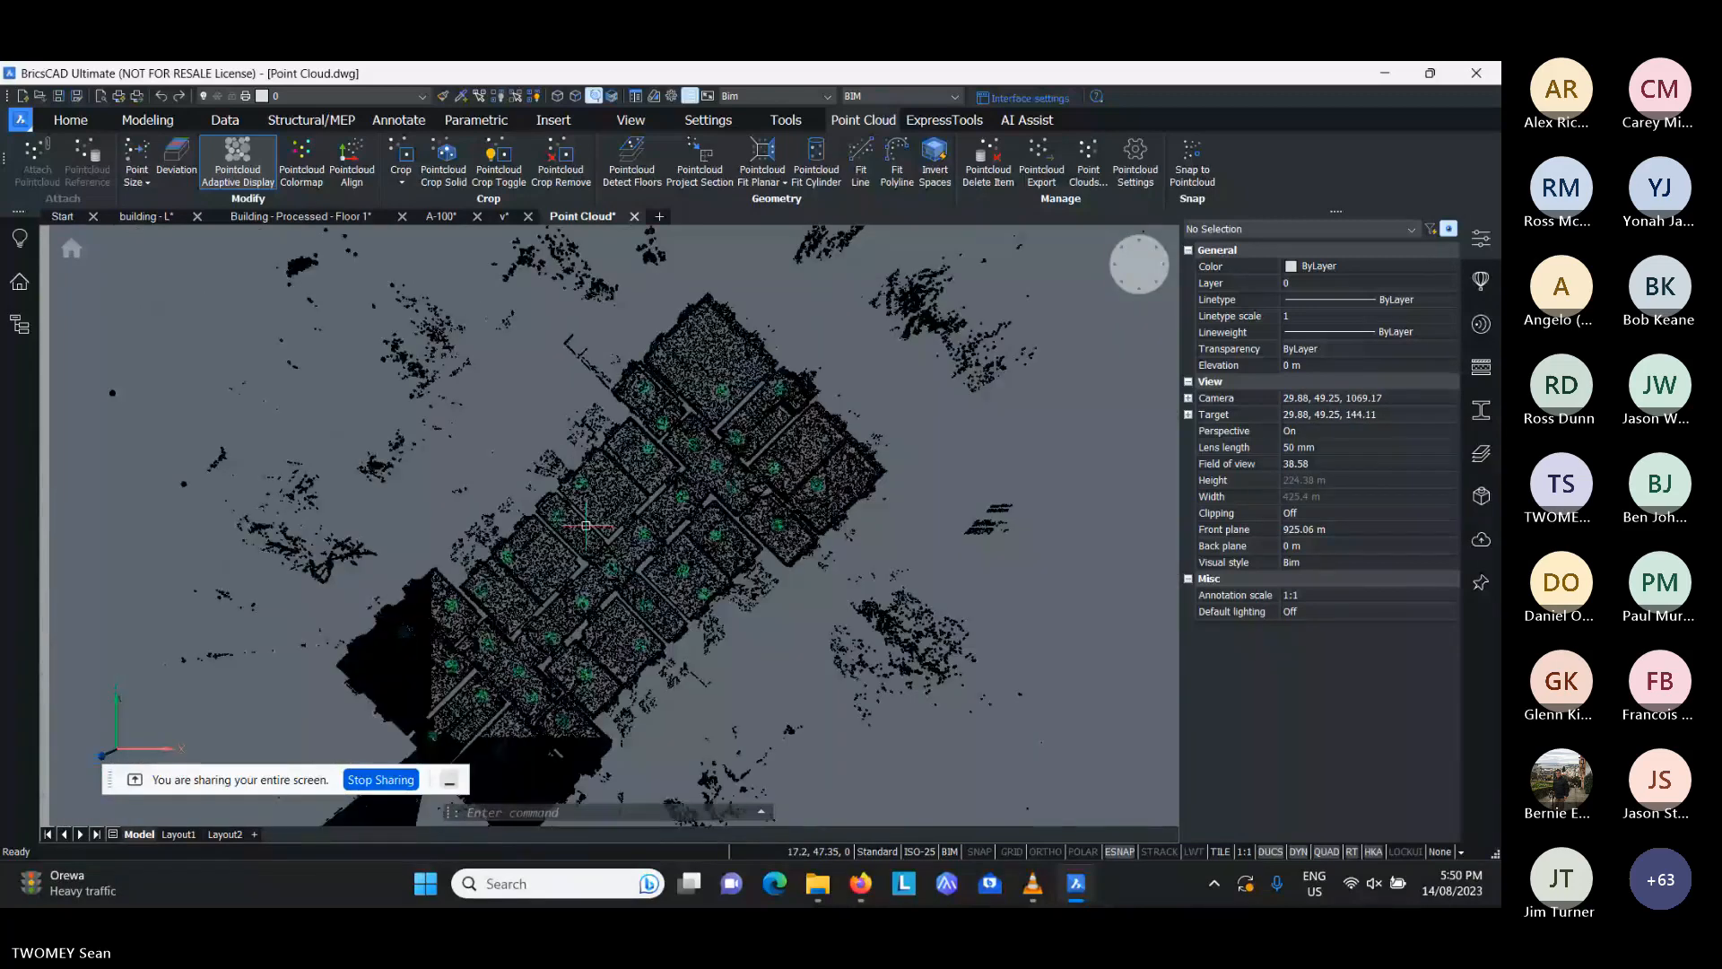
- Set the point cloud's color stylization to Intensities, using the Hydro color scheme, and close the color map settings
left_click(302, 170)
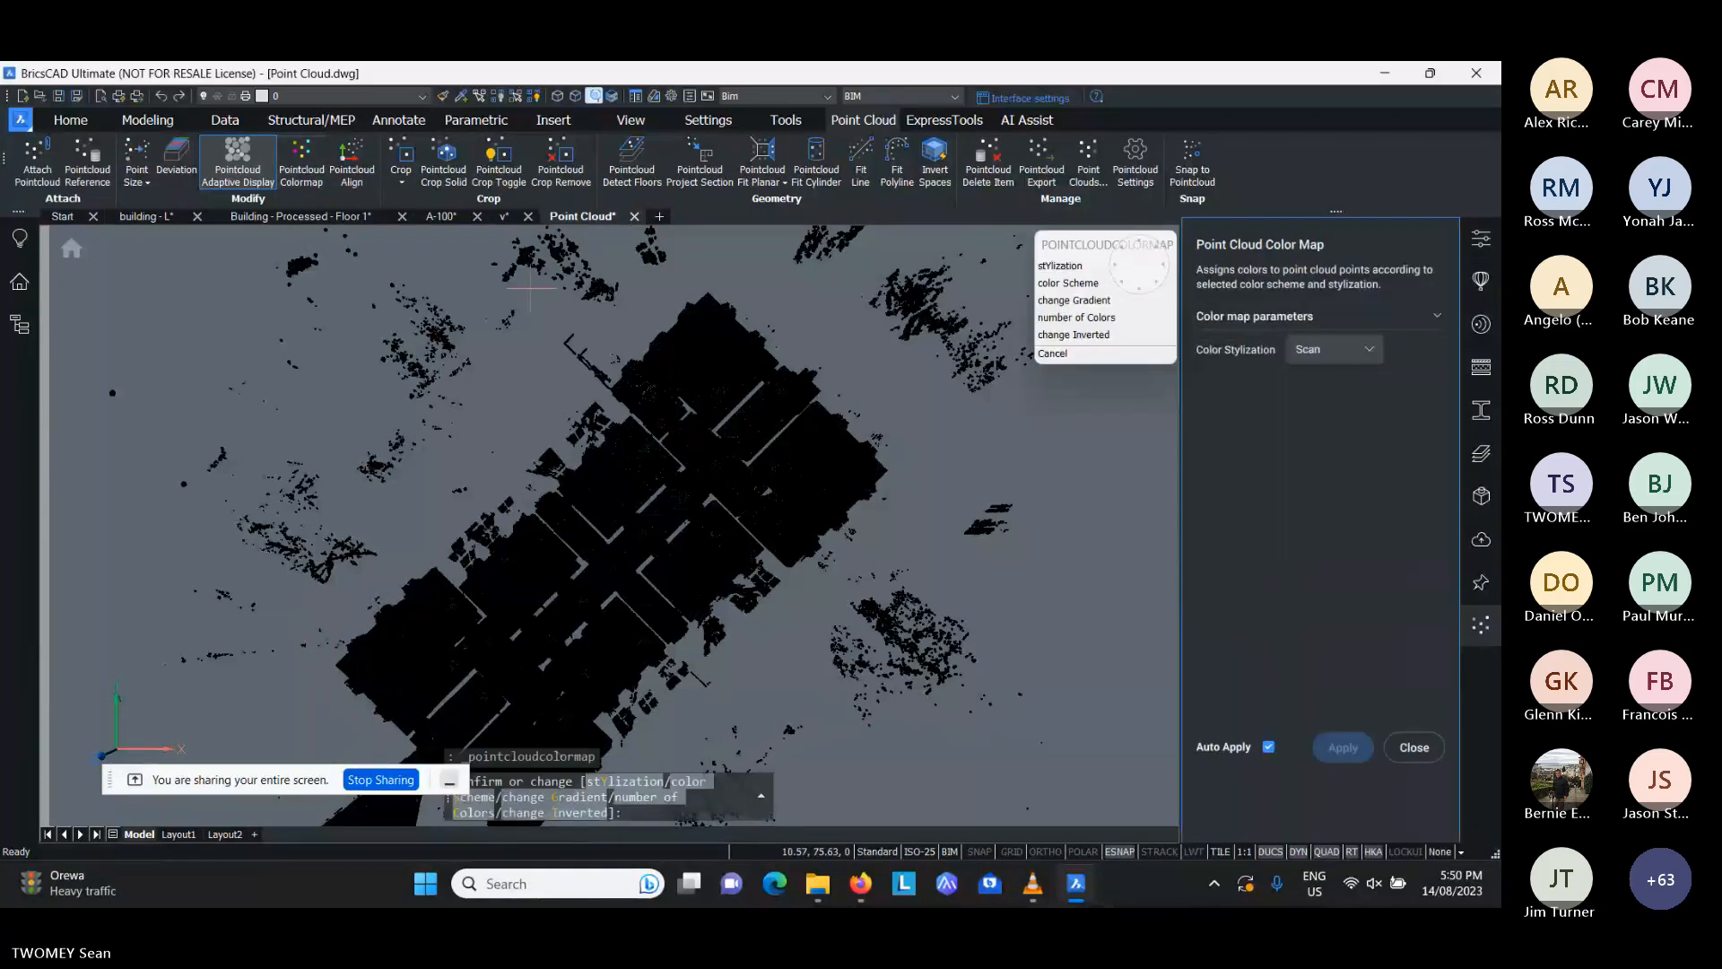
left_click(1326, 352)
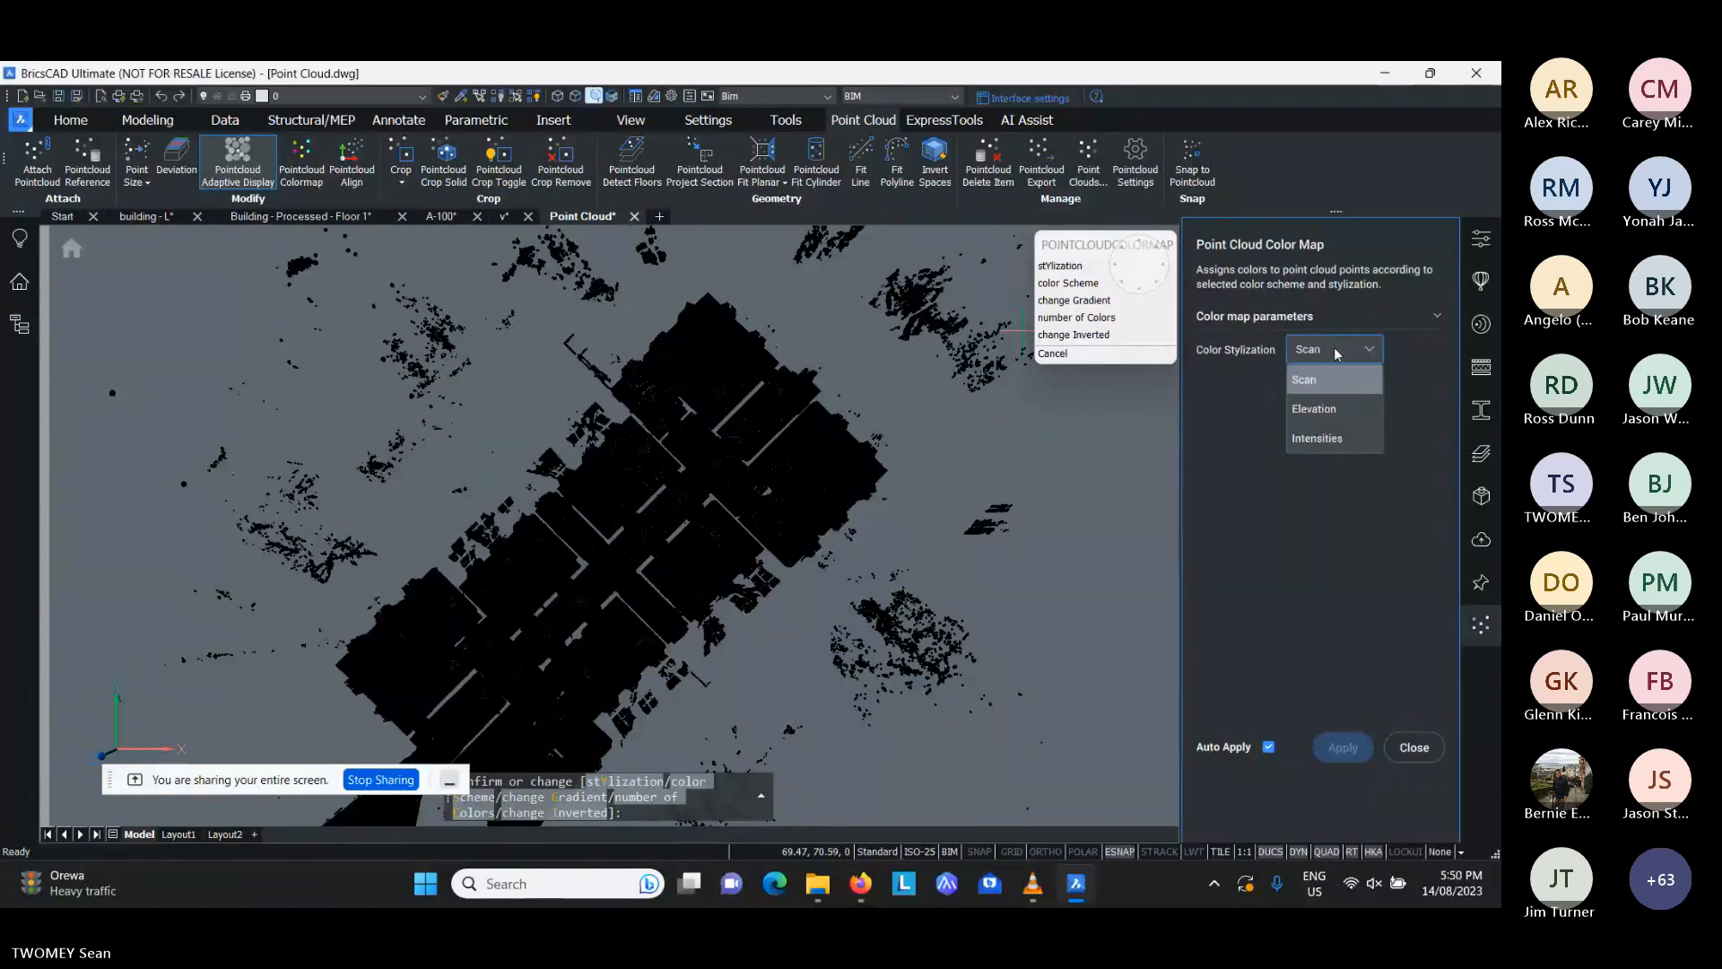
left_click(1317, 438)
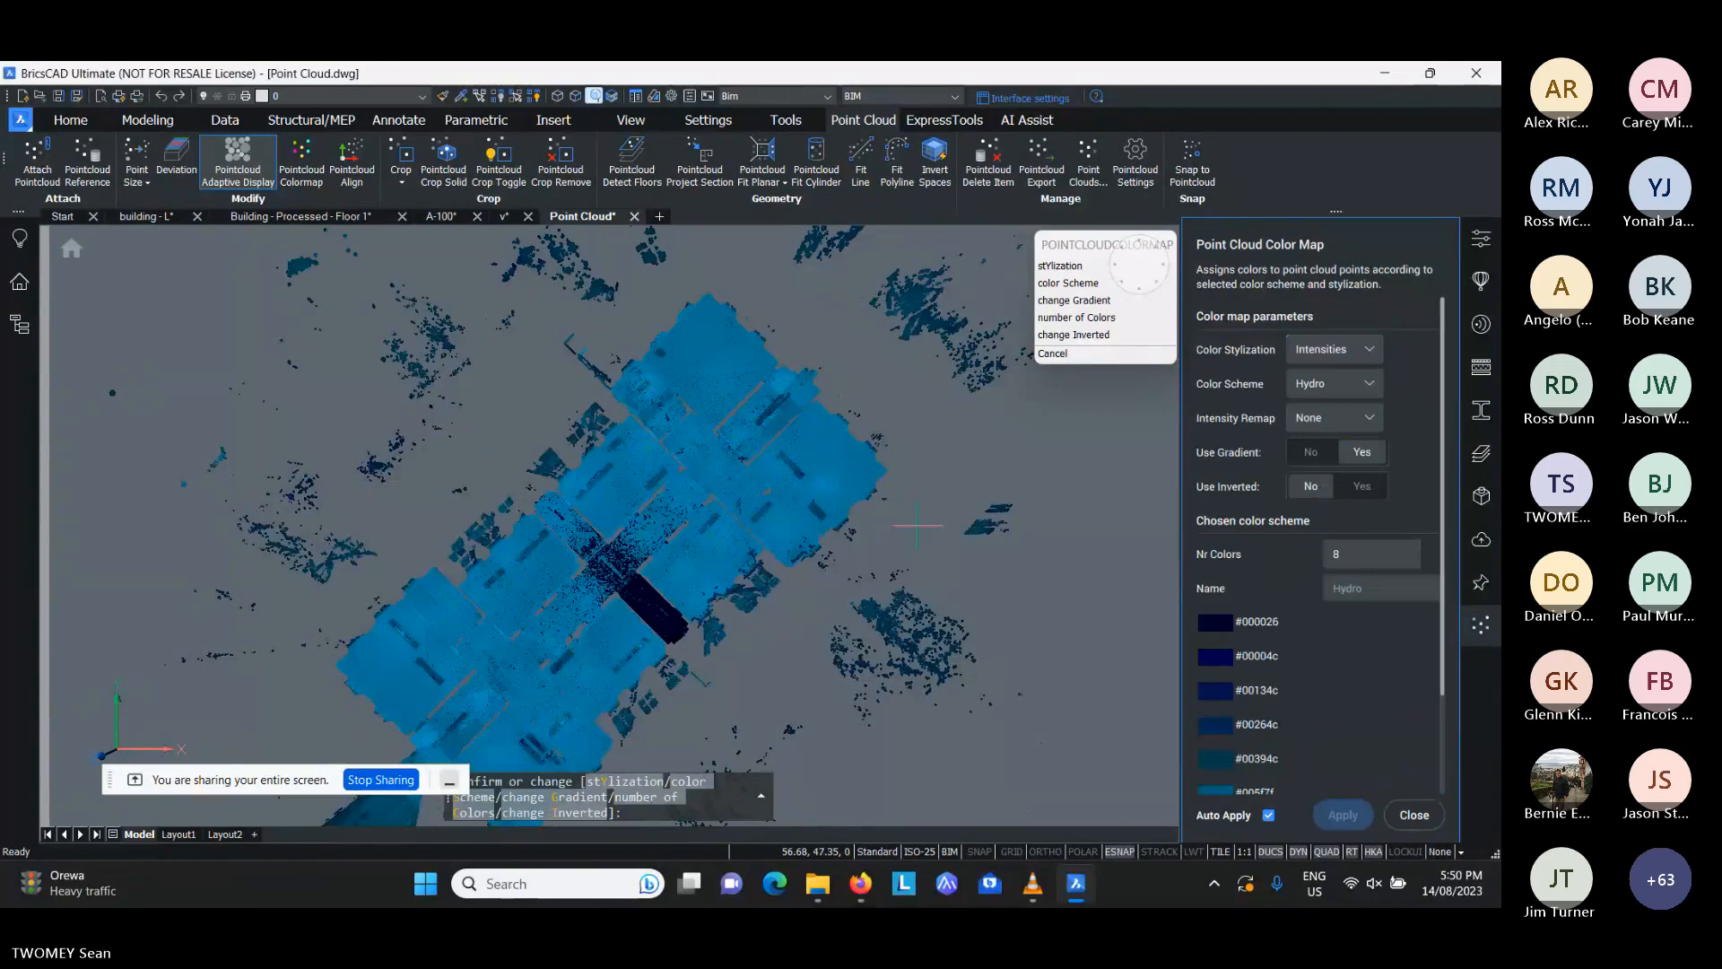
scroll(1268, 588, "down", 3)
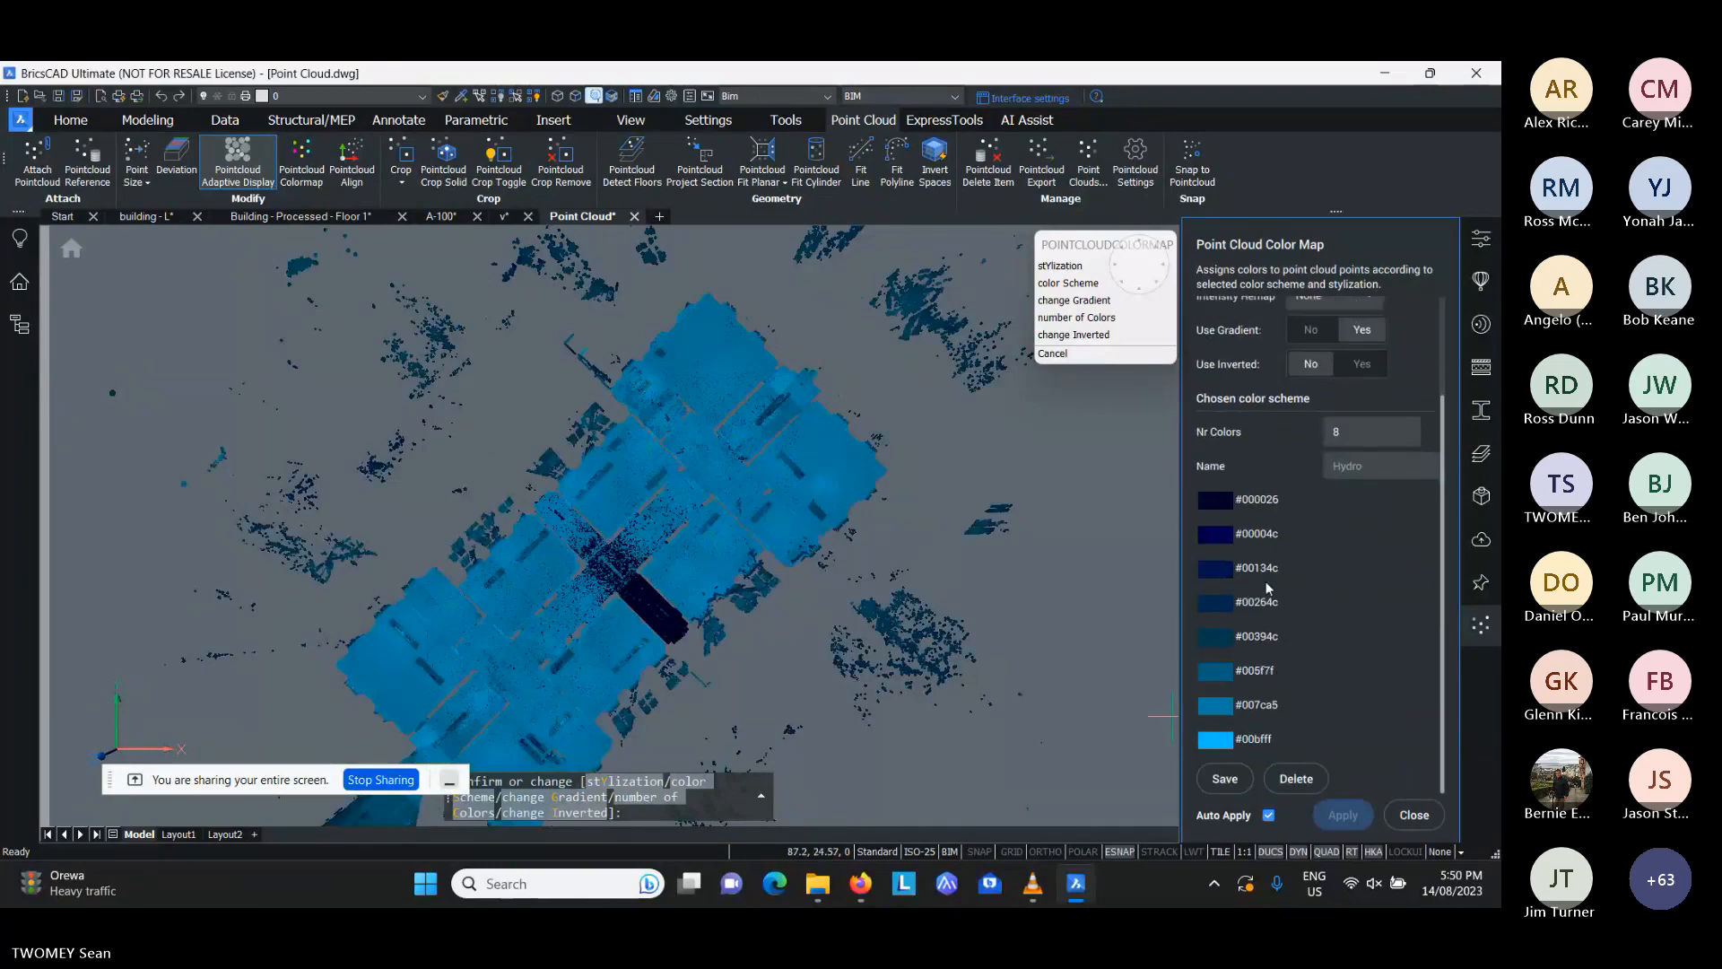
left_click(1415, 814)
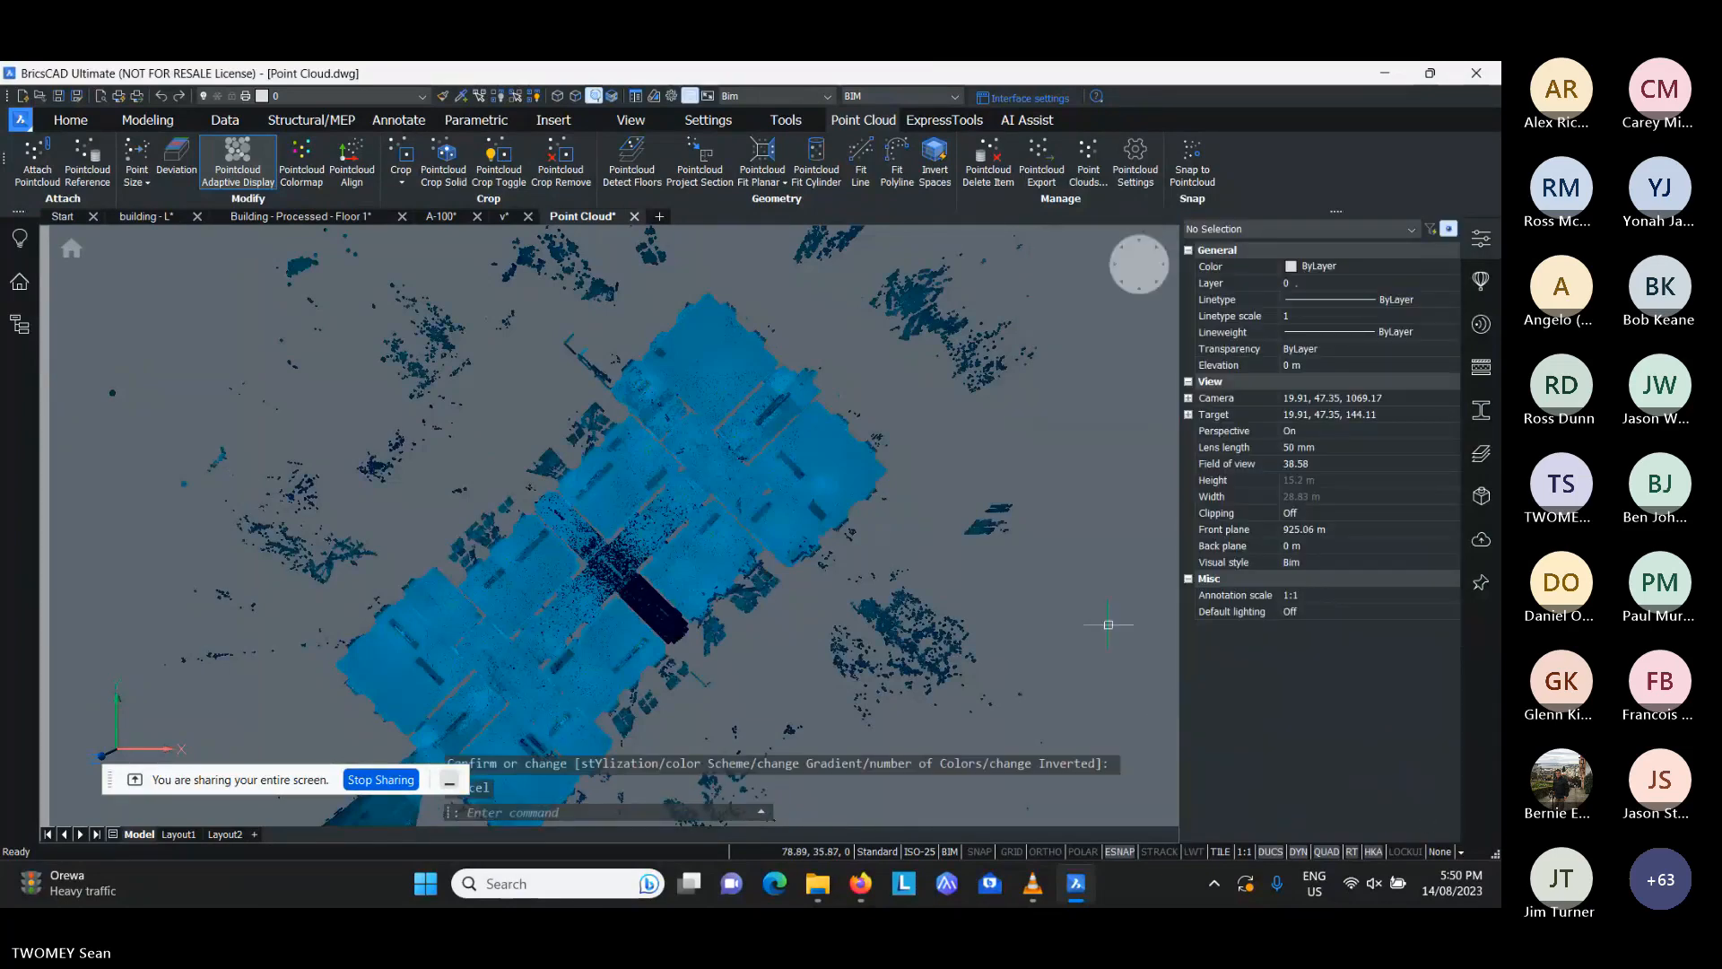
key("Escape")
key("Escape")
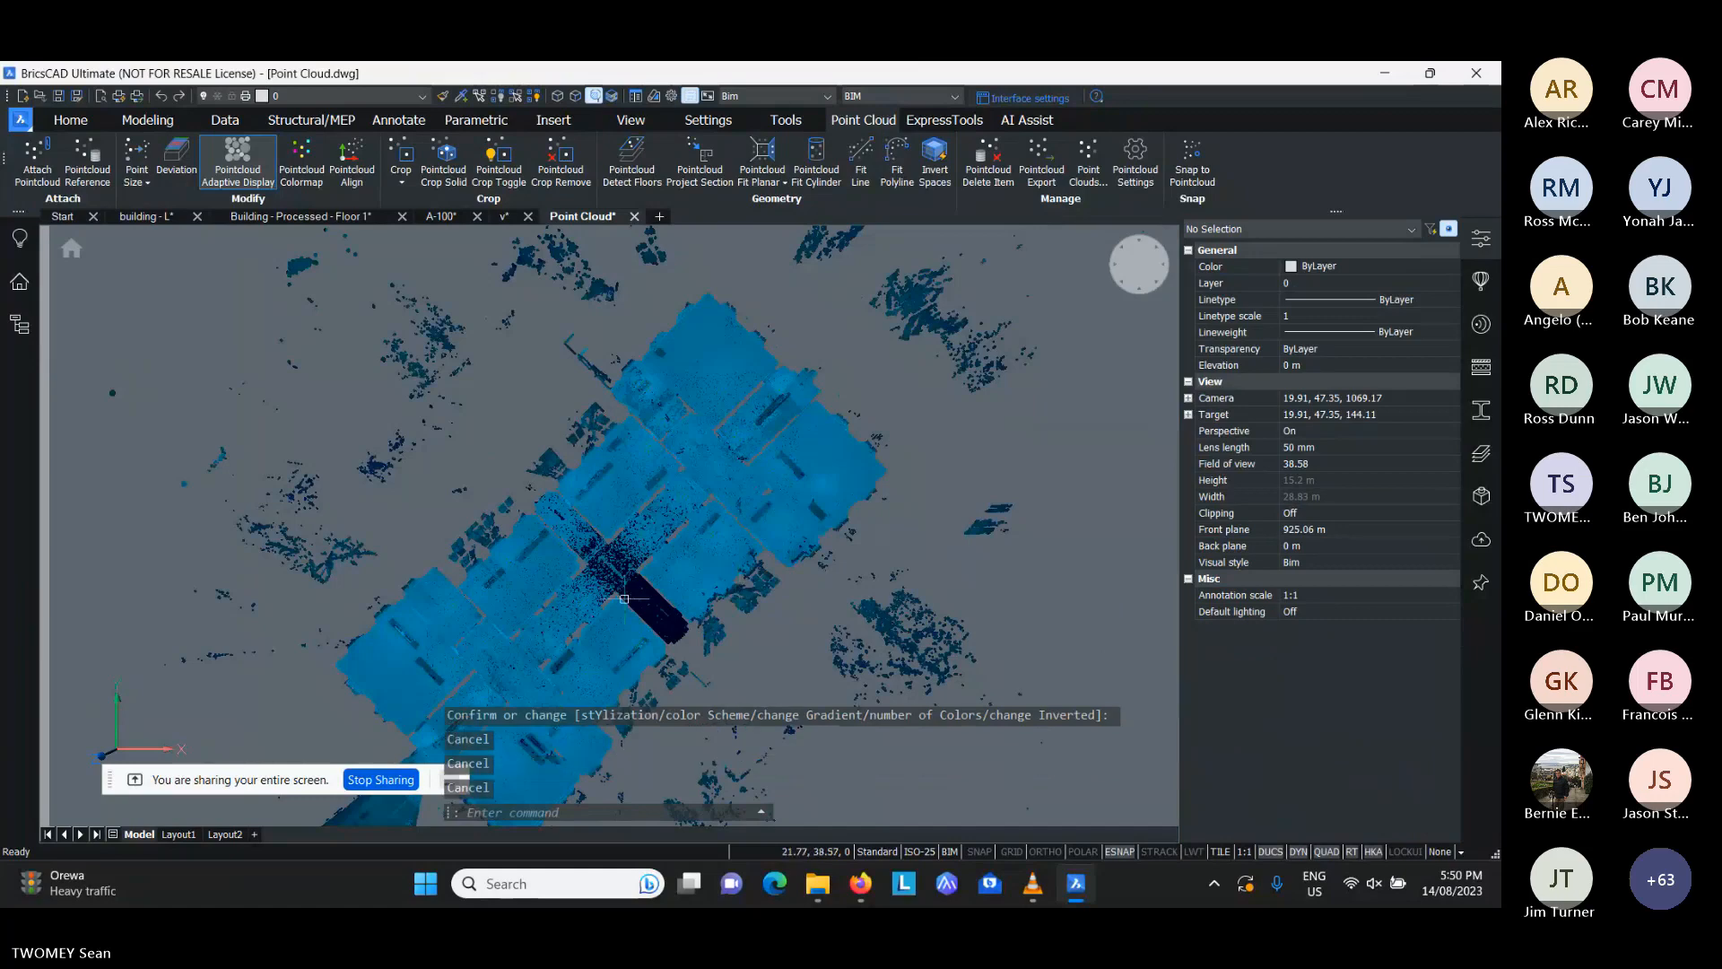
- Align the point cloud with the X and Y axes by windowing the walls beside the central corridor, using the Rotate option
scroll(624, 599, "up", 2)
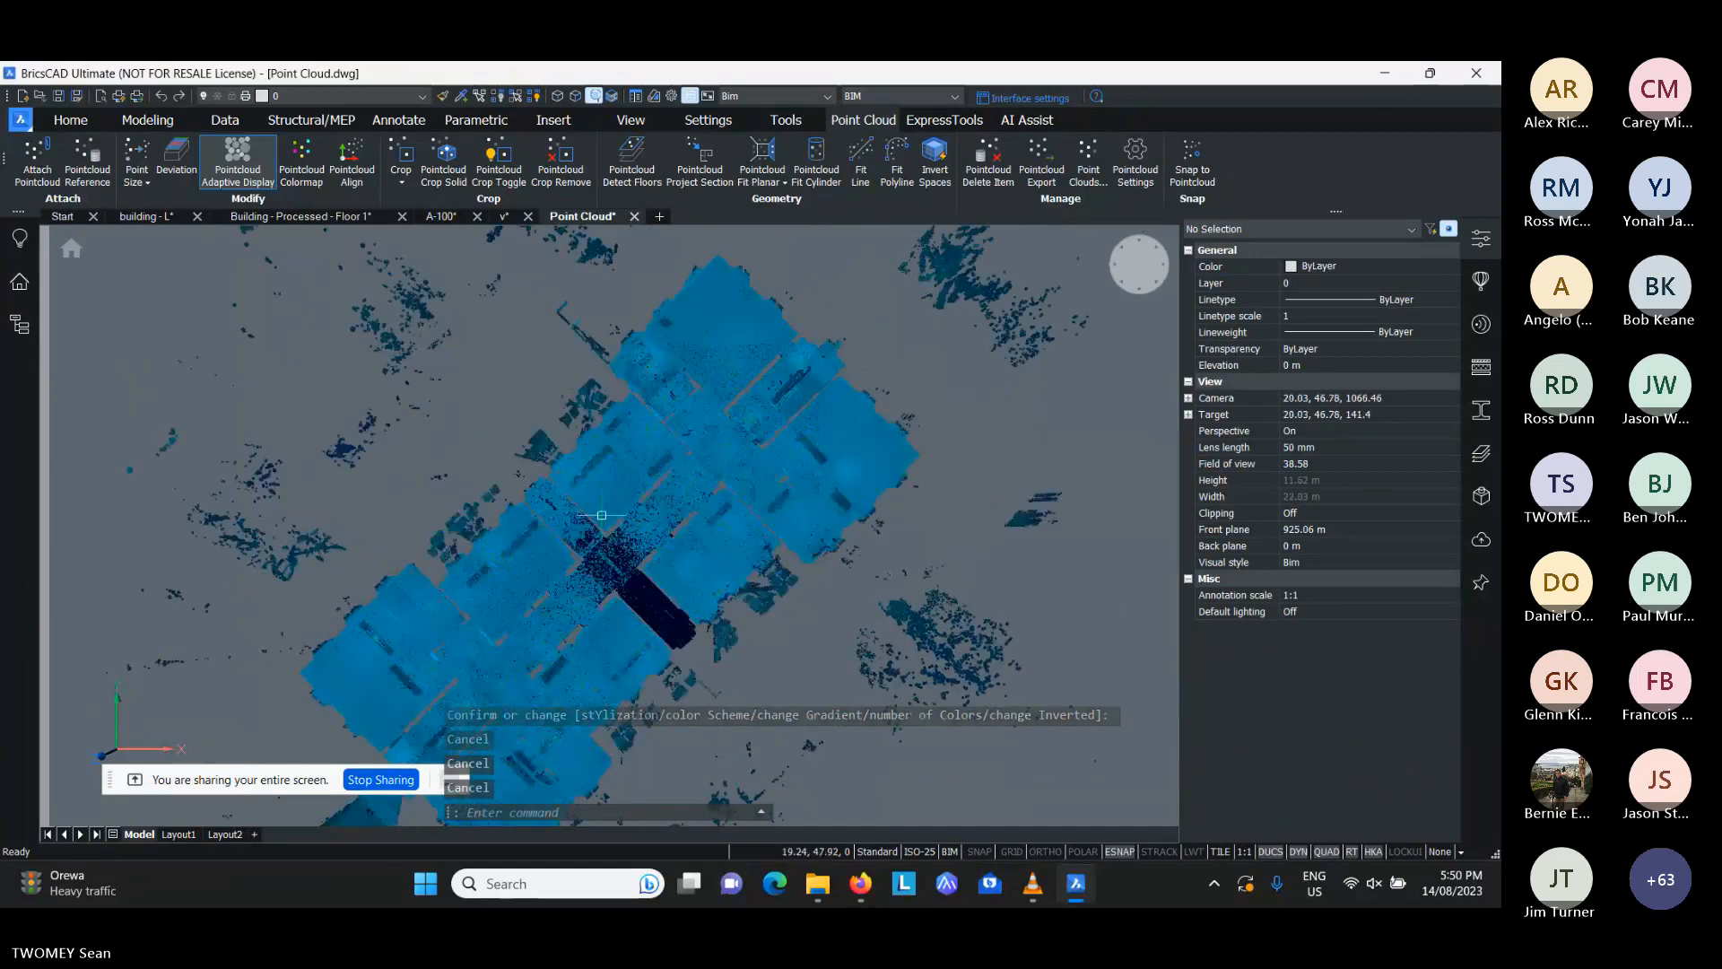
scroll(602, 515, "up", 3)
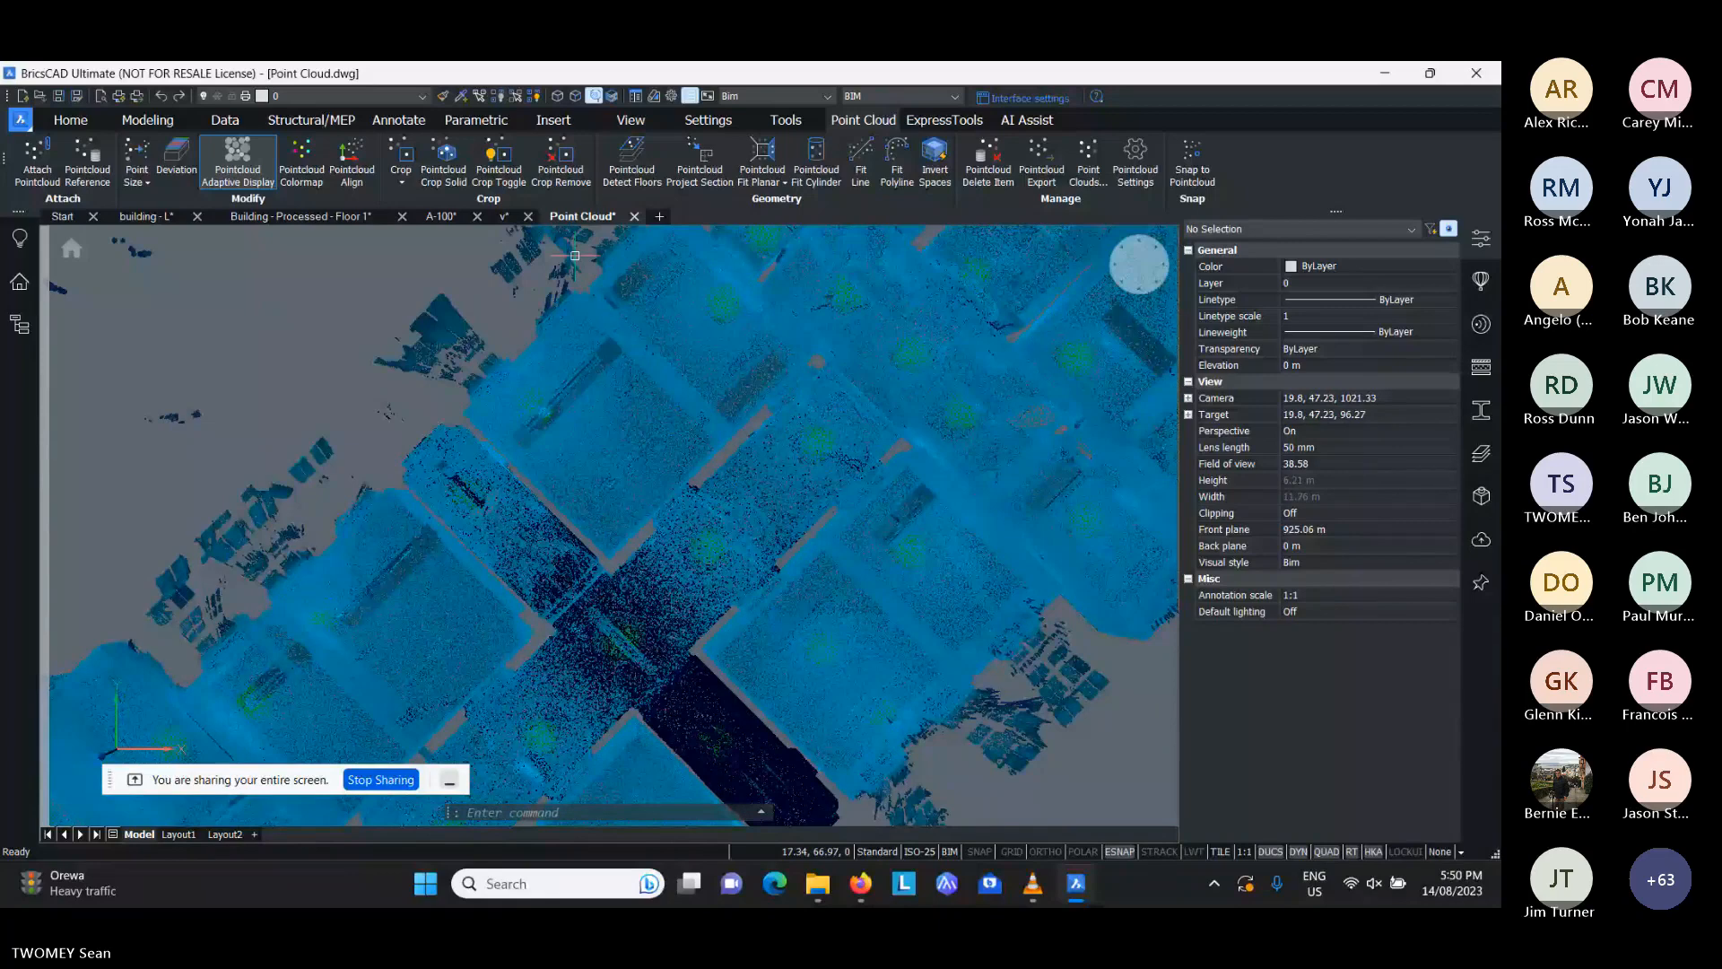
left_click(352, 165)
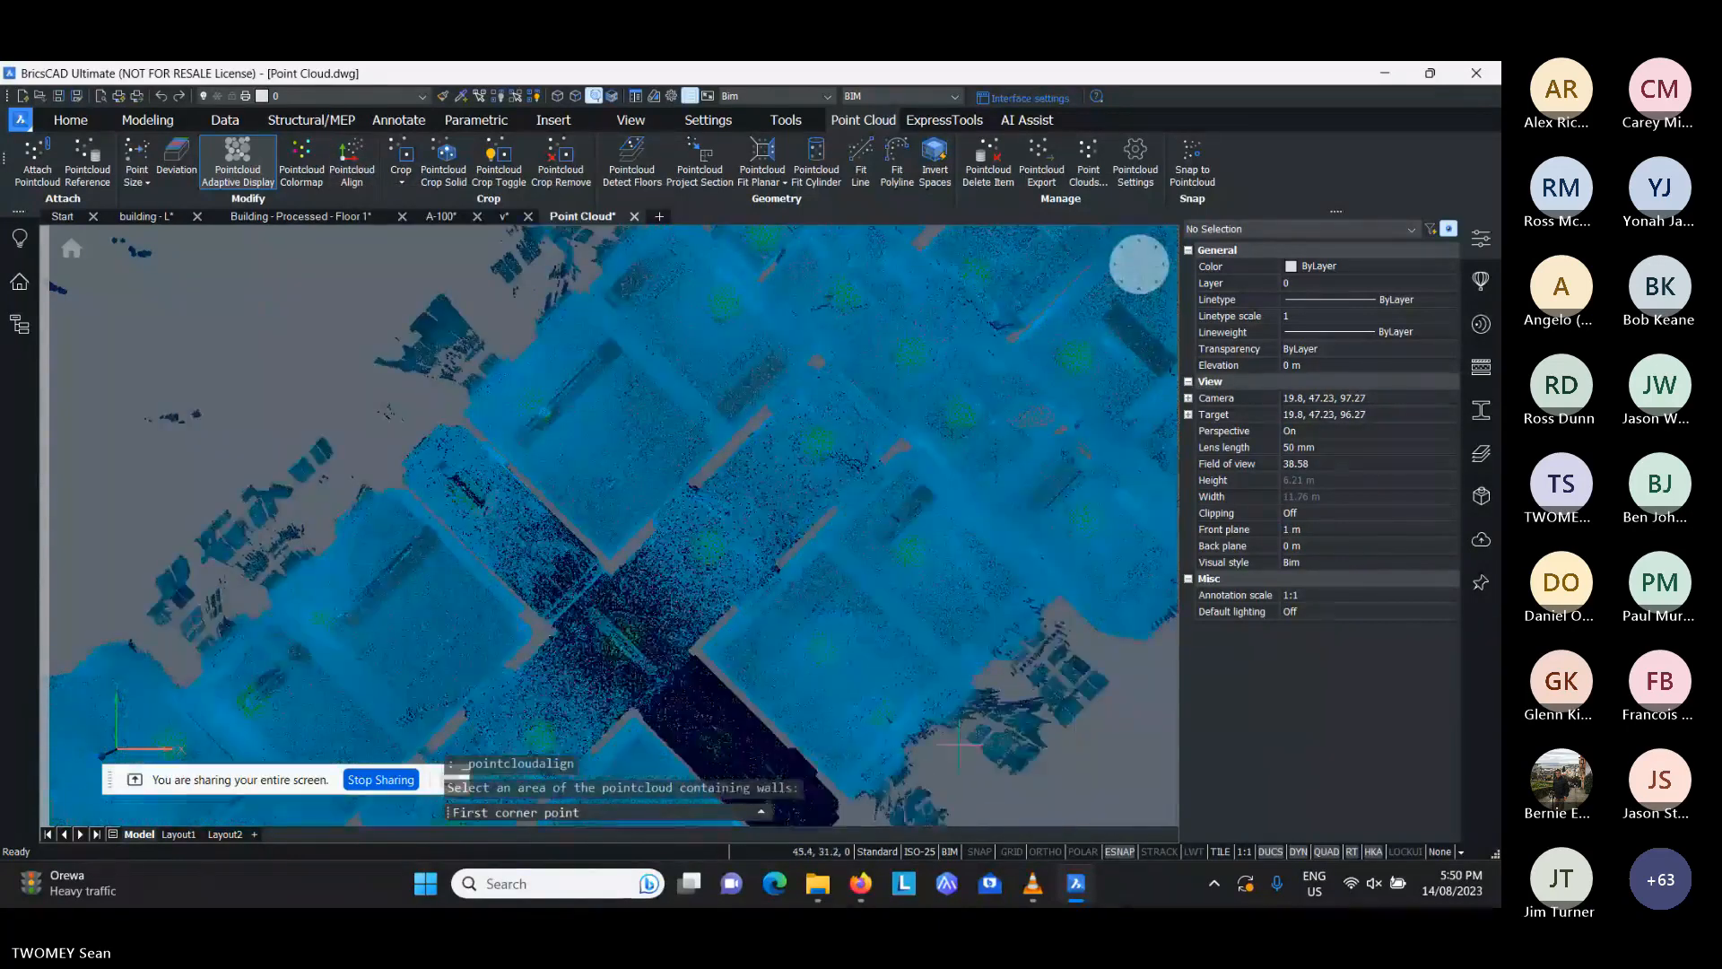
left_click(948, 758)
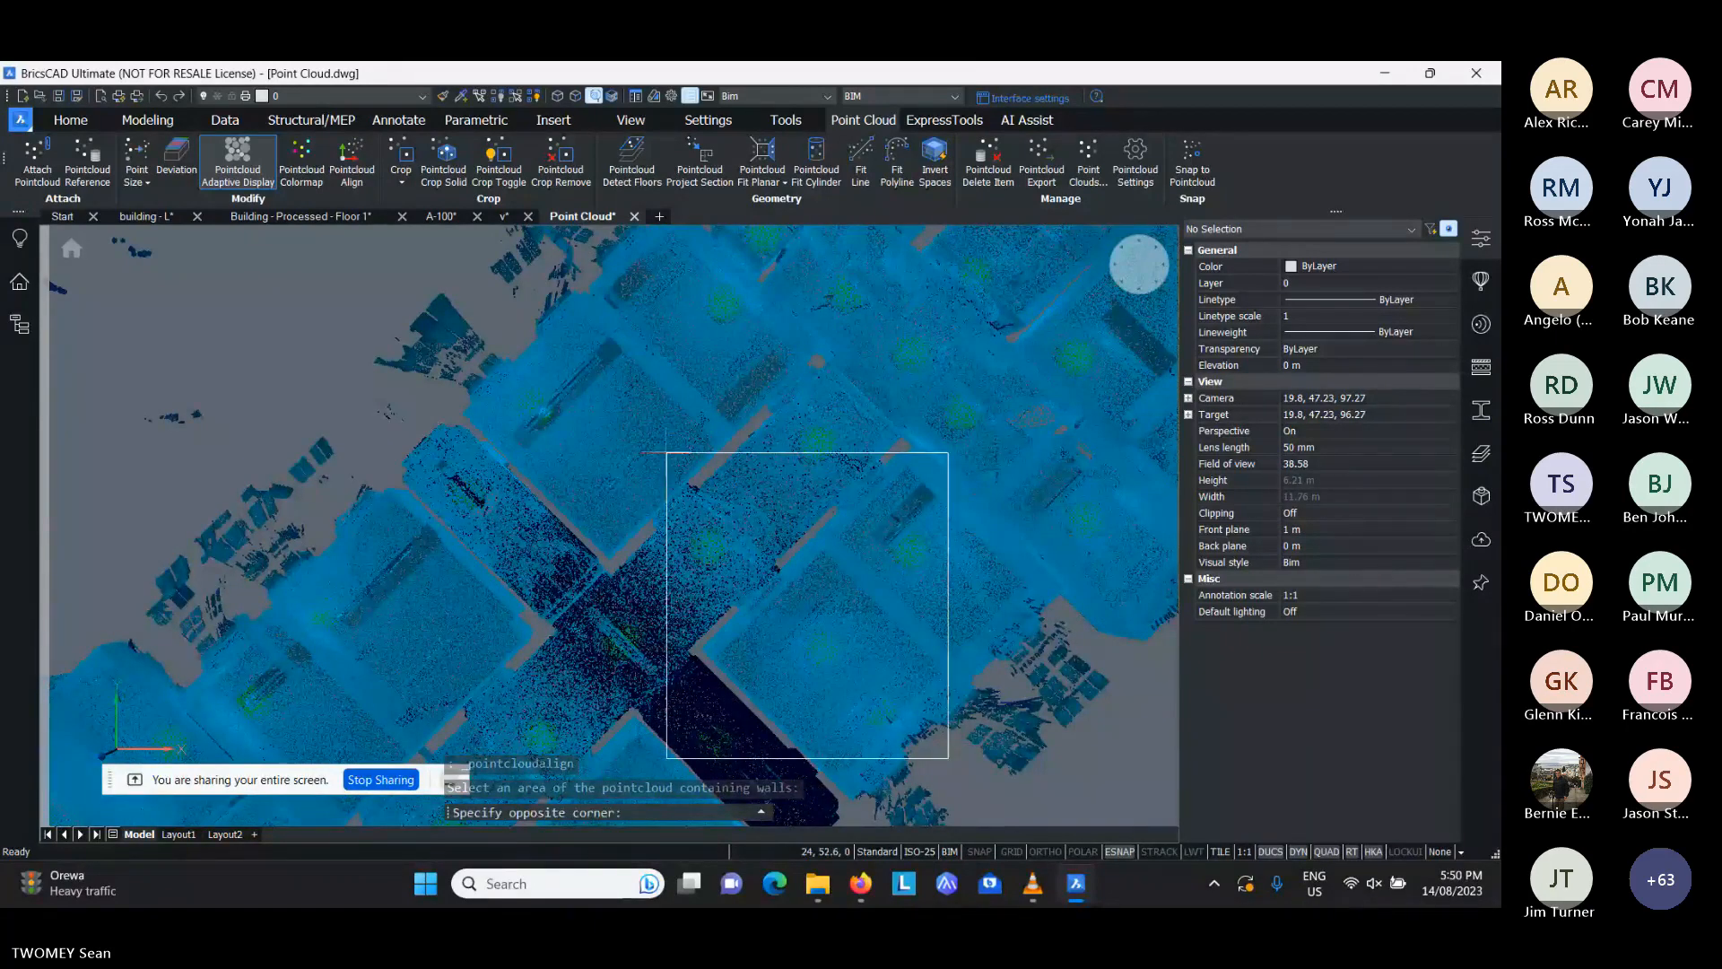
left_click(666, 453)
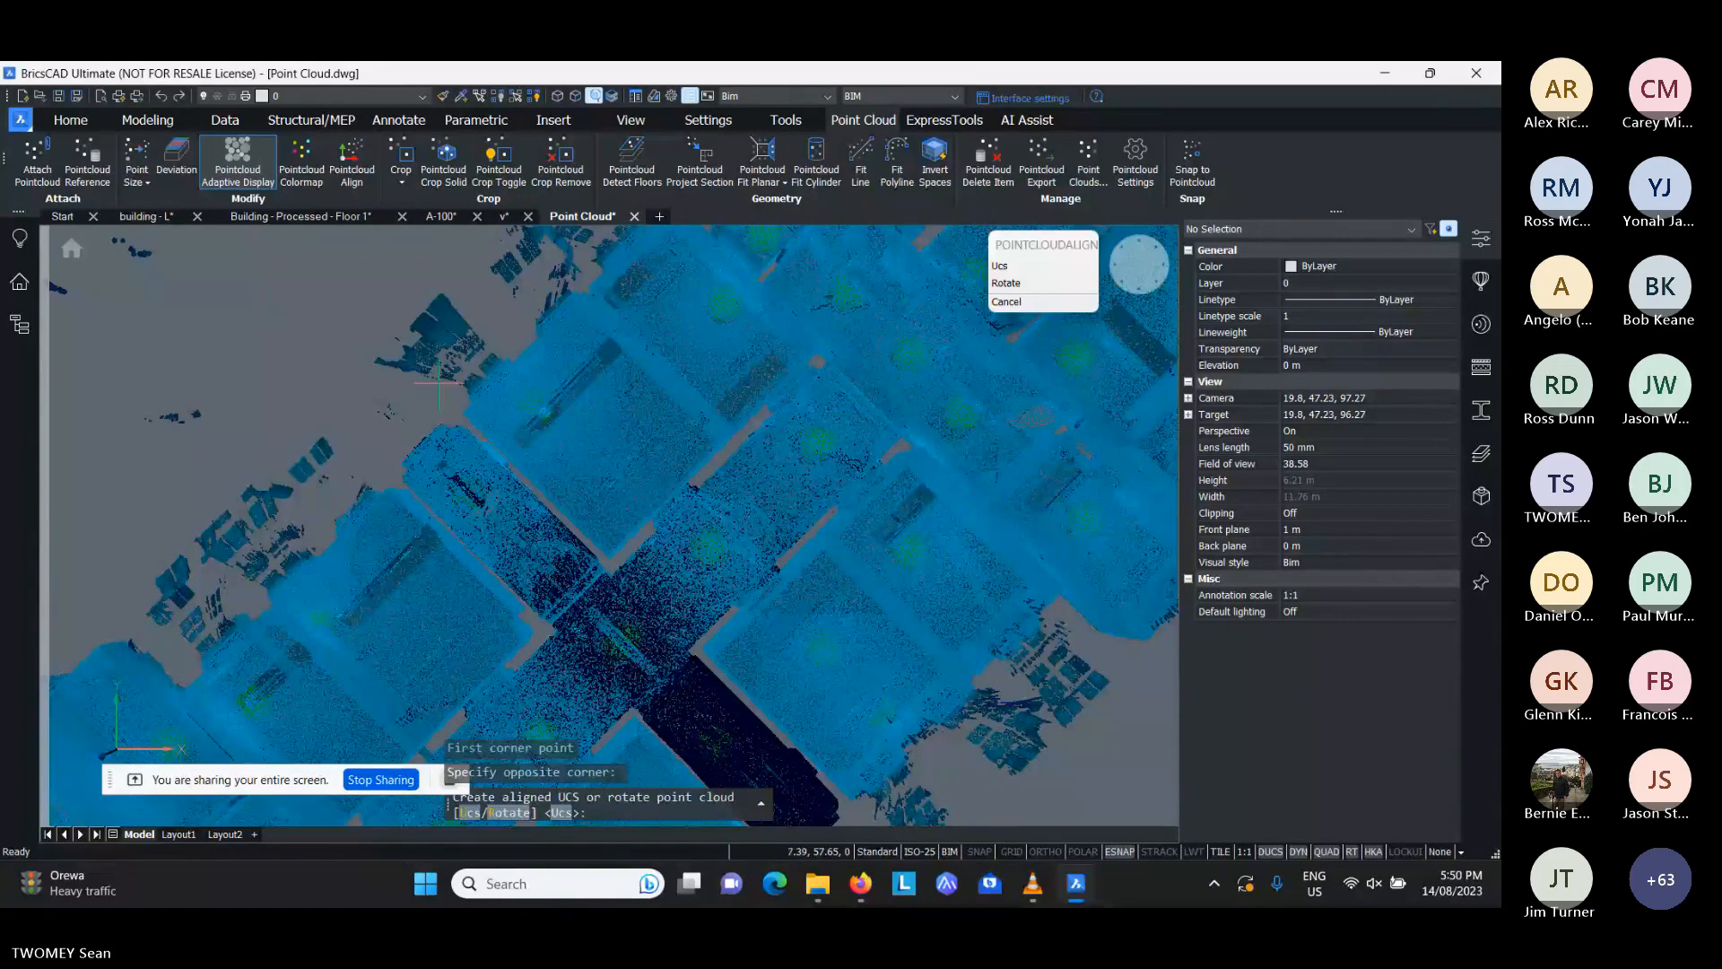
left_click(1006, 284)
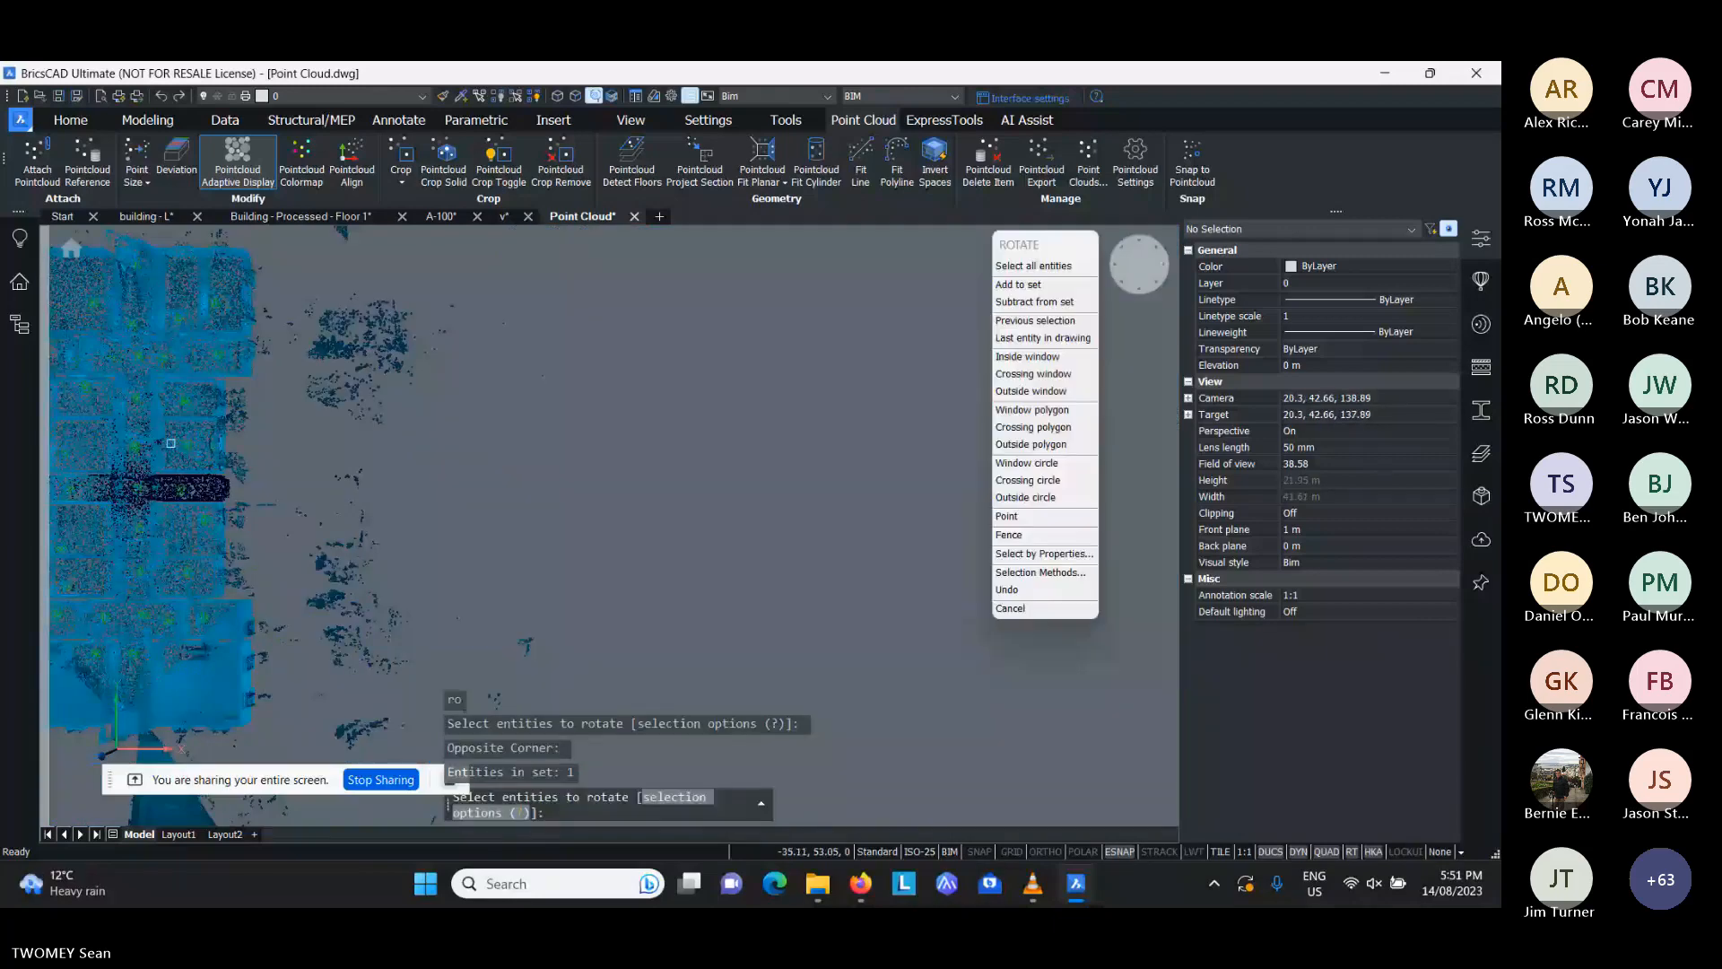
- Rotate the aligned point cloud by 90 degrees so the building's long side runs horizontally
key("Return")
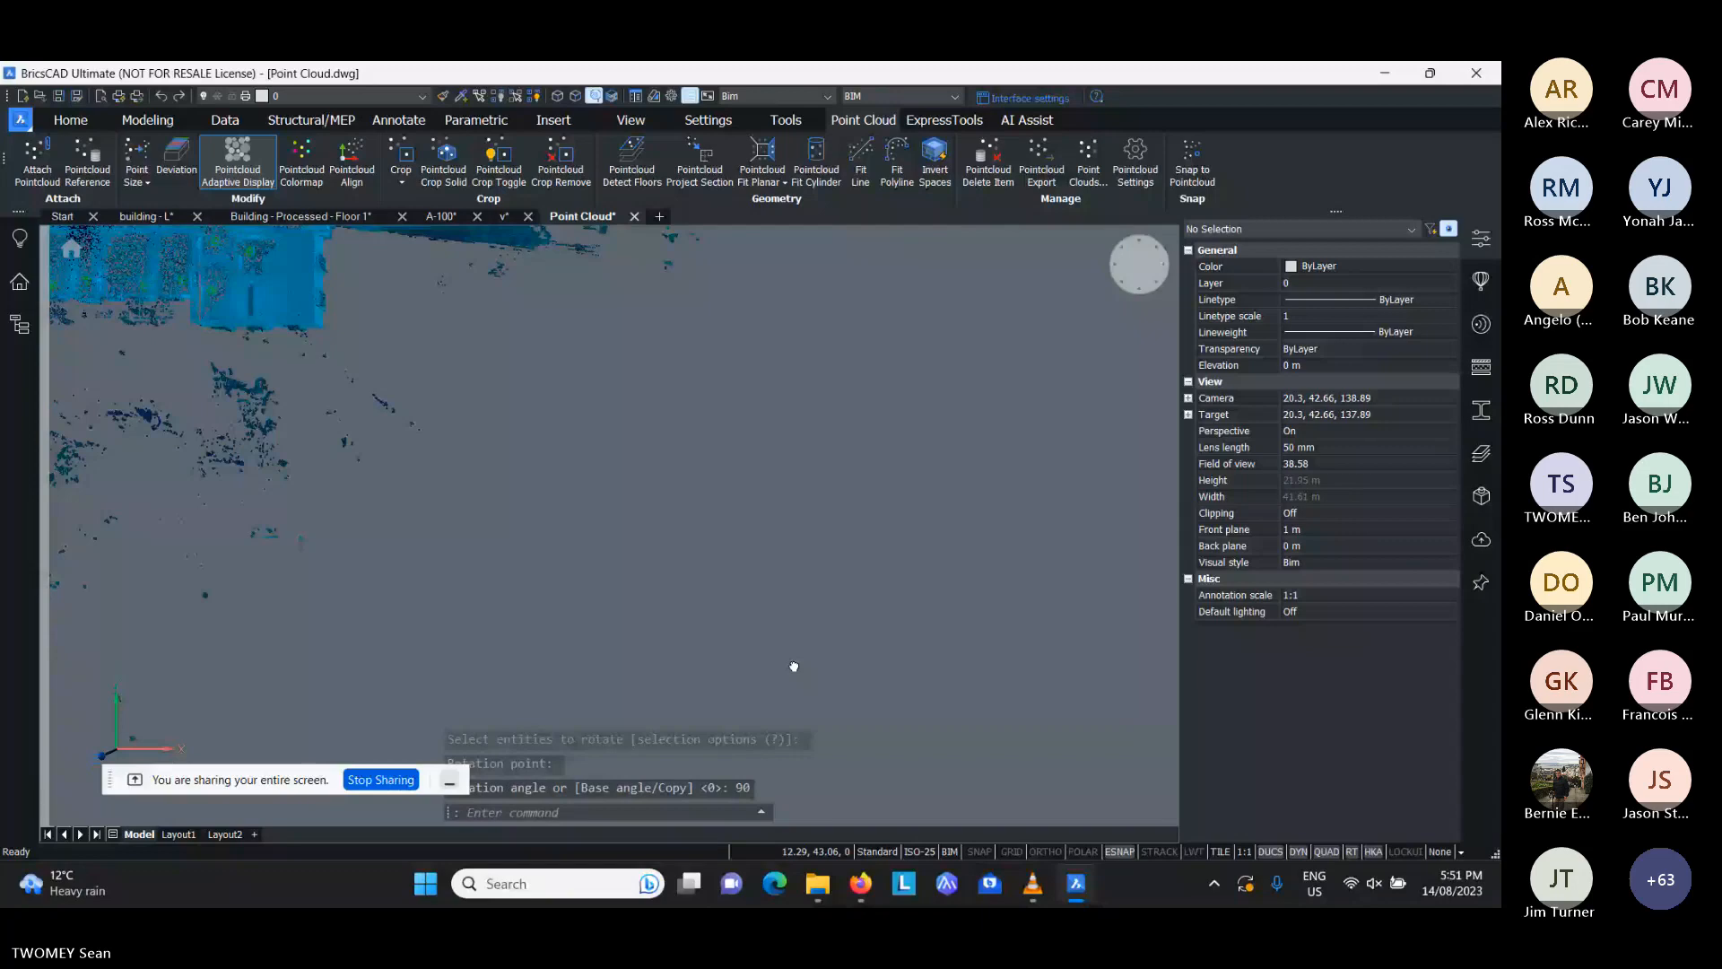
middle_click_drag(794, 666, 571, 623)
key("Escape")
key("Escape")
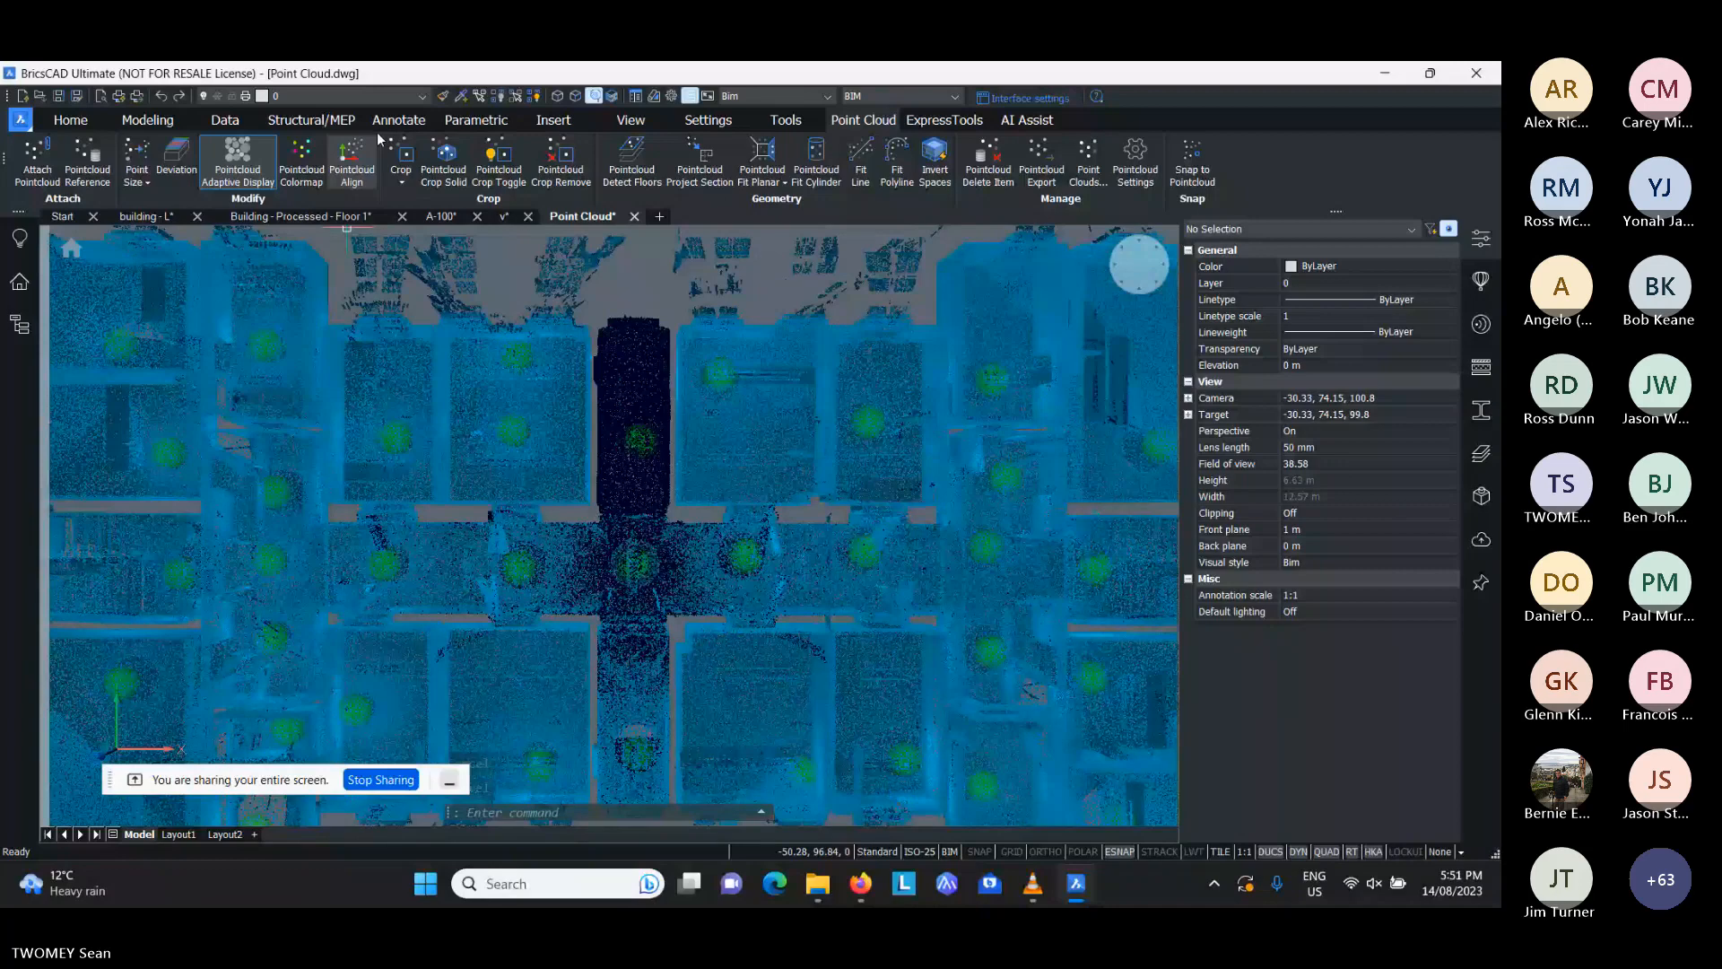
- Show the point cloud commands available in the Quad for the attached scan, and dismiss it without running any
mouse_move(708, 448)
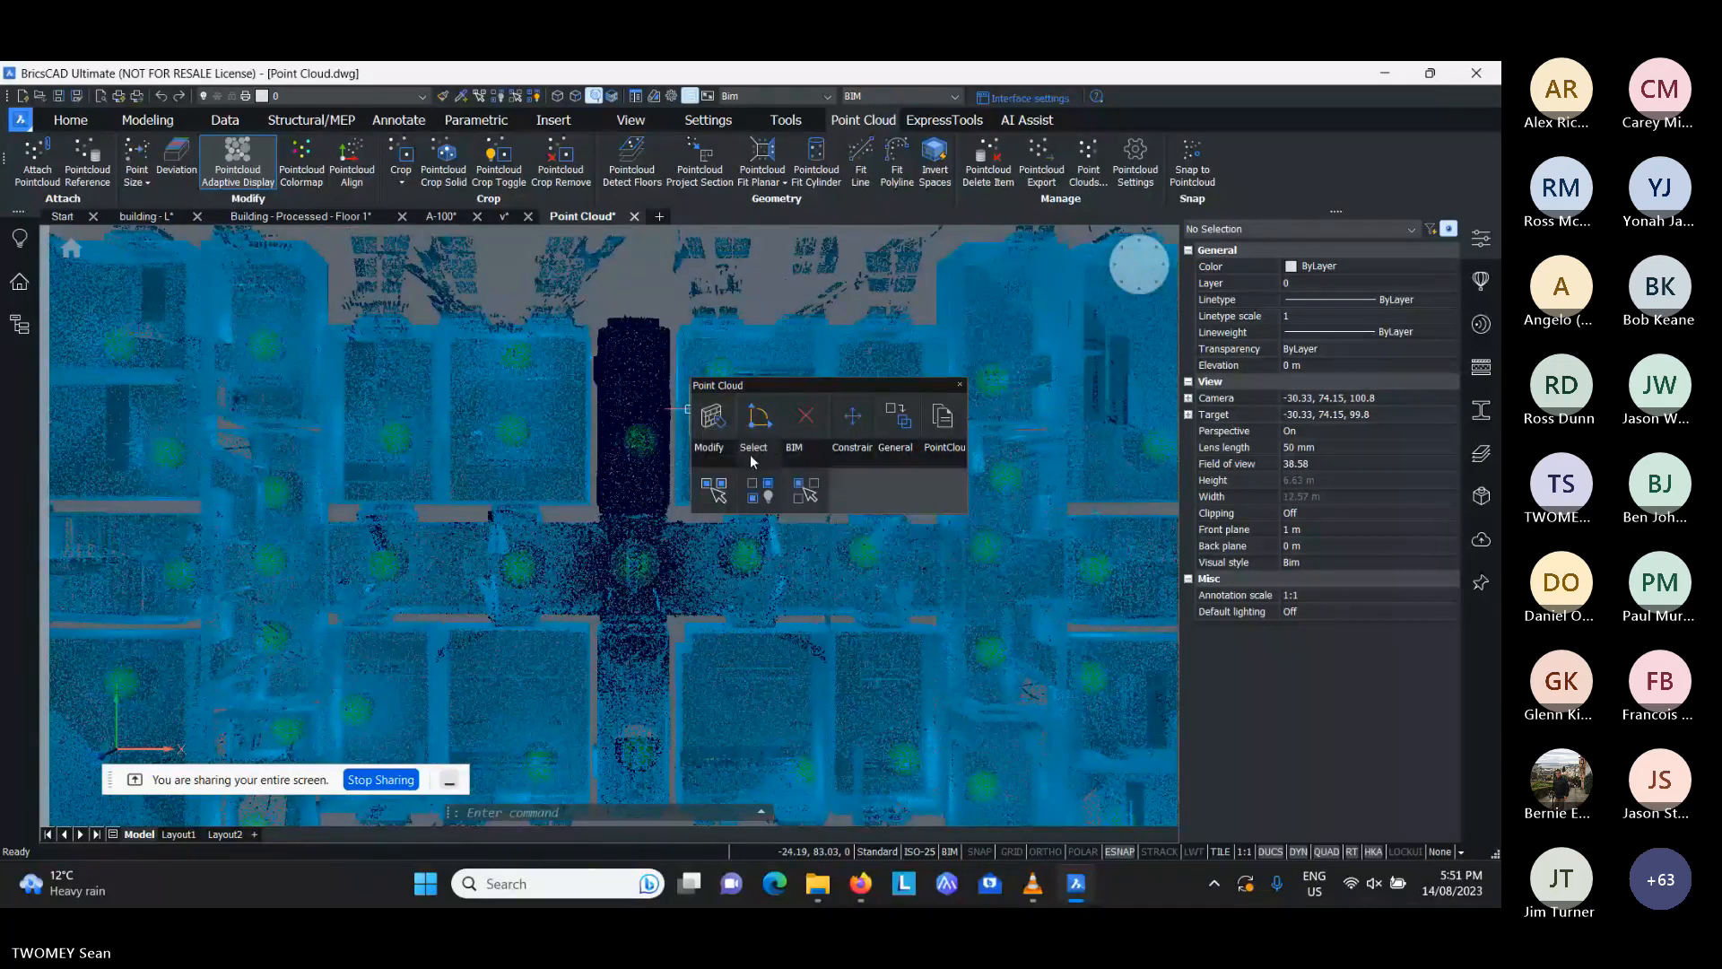
mouse_move(942, 435)
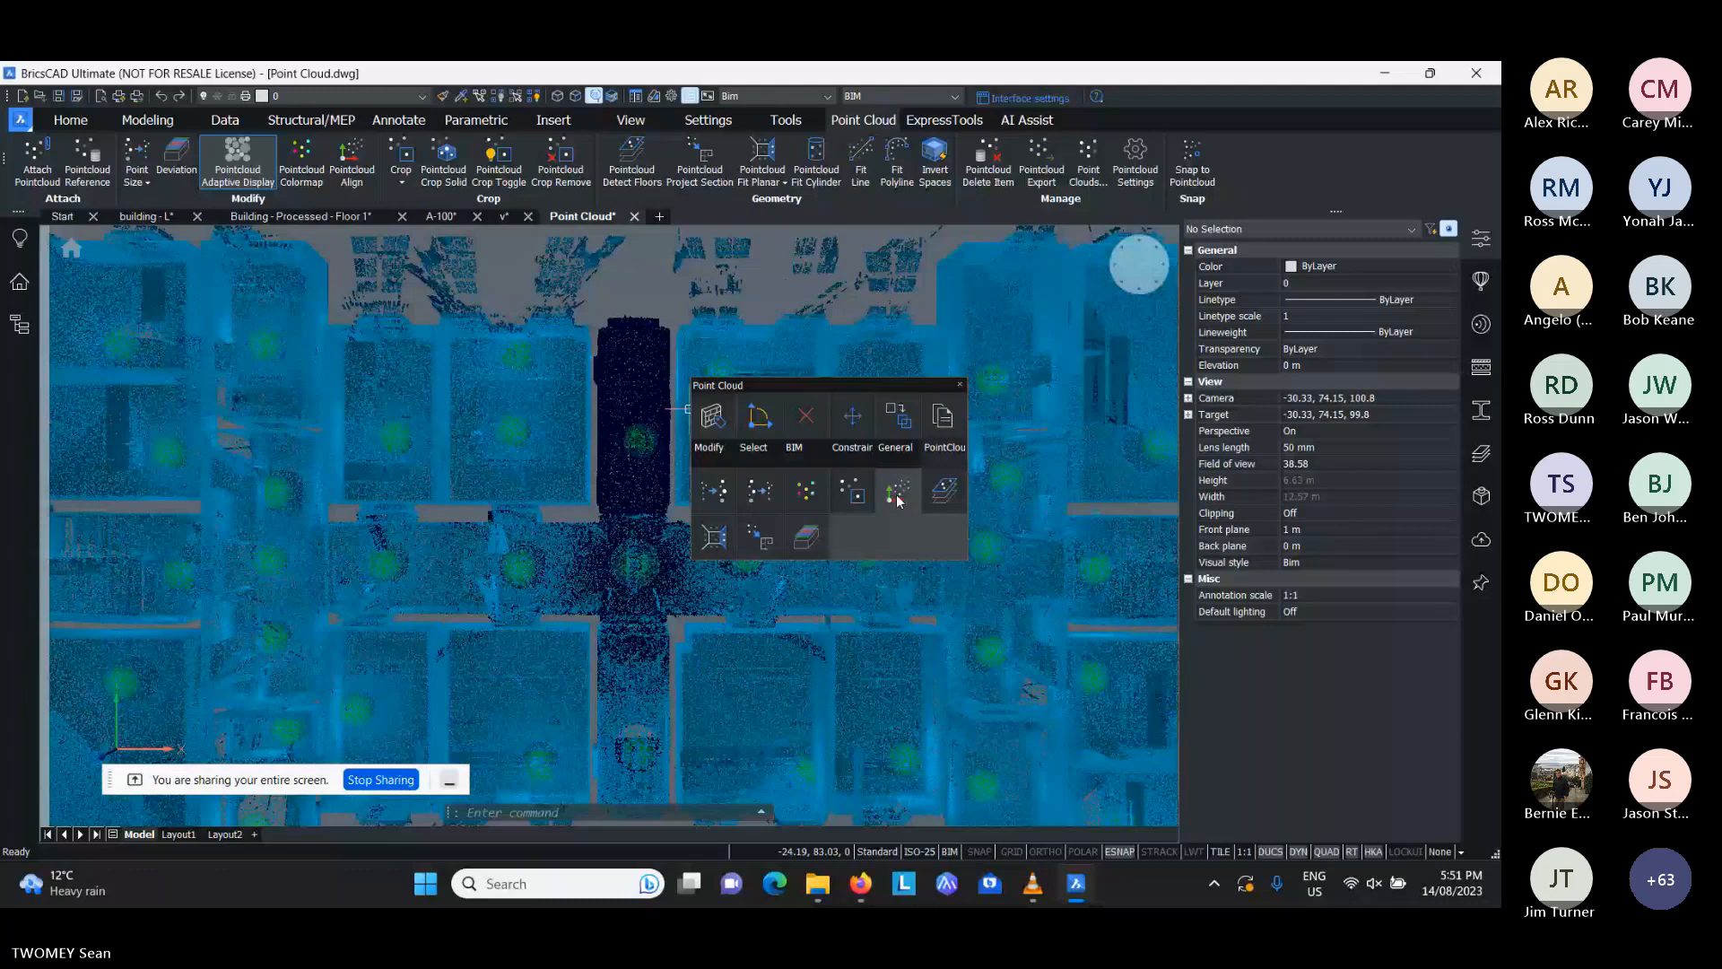
key("Escape")
key("Escape")
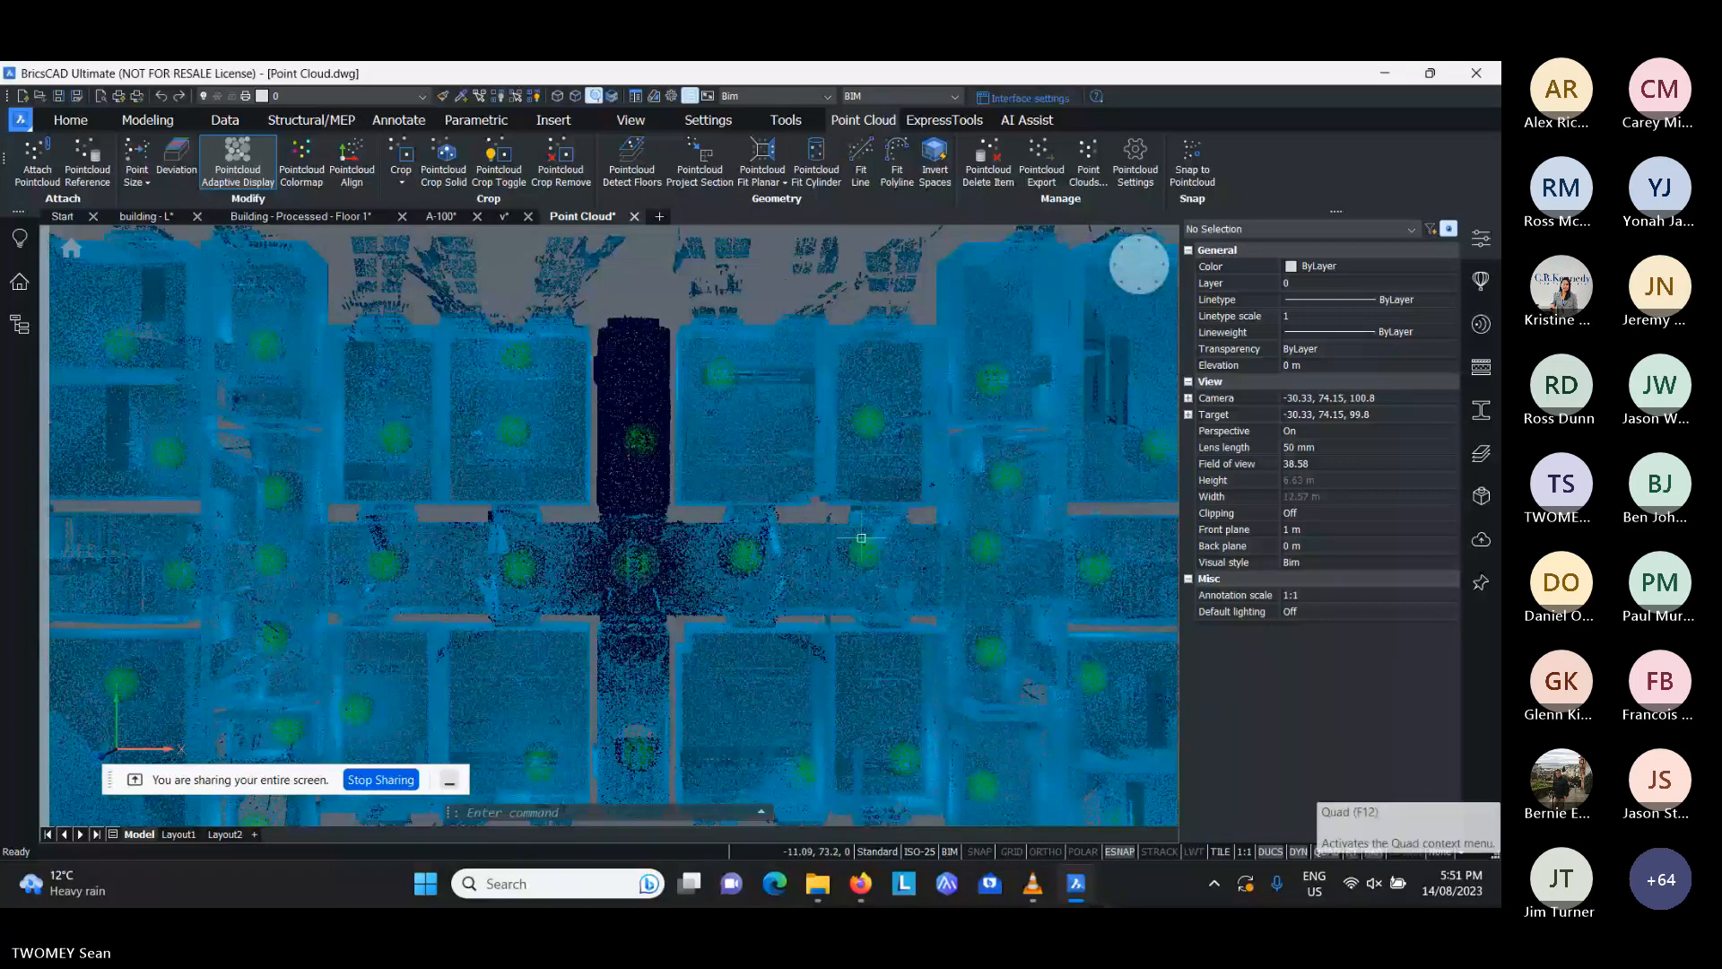
- Crop the point cloud with a rectangle spanning the building's lower edge in plan, keeping the points inside
middle_click_drag(861, 538, 880, 533)
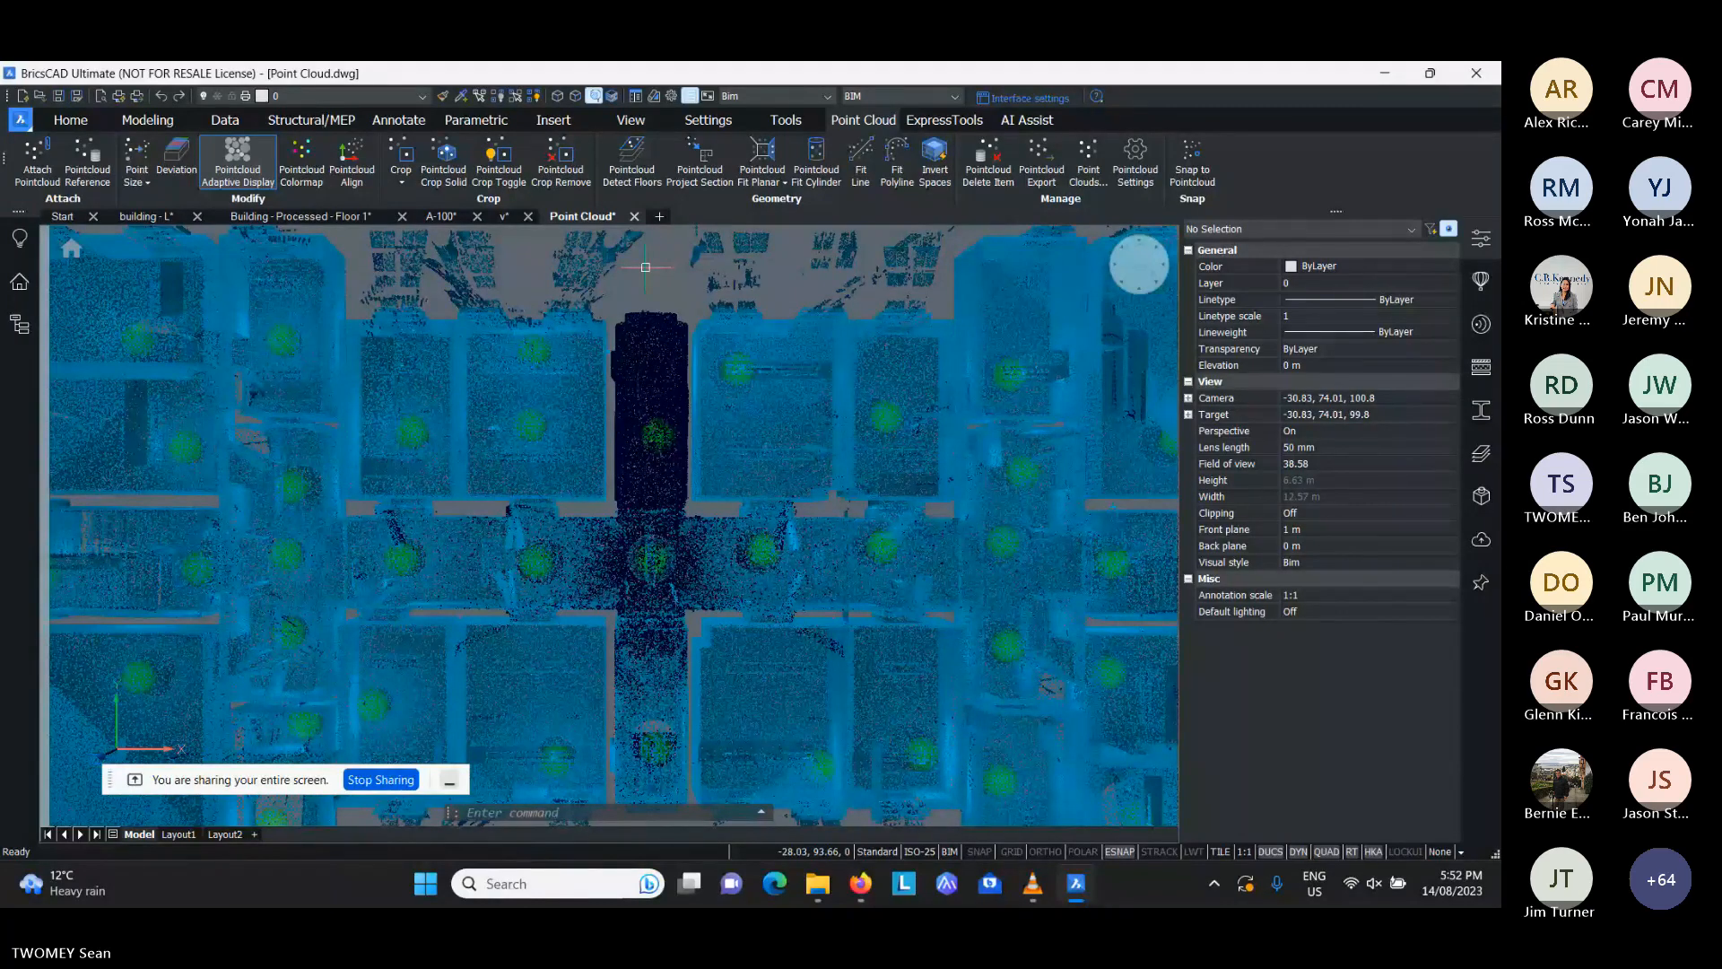
scroll(631, 448, "down", 3)
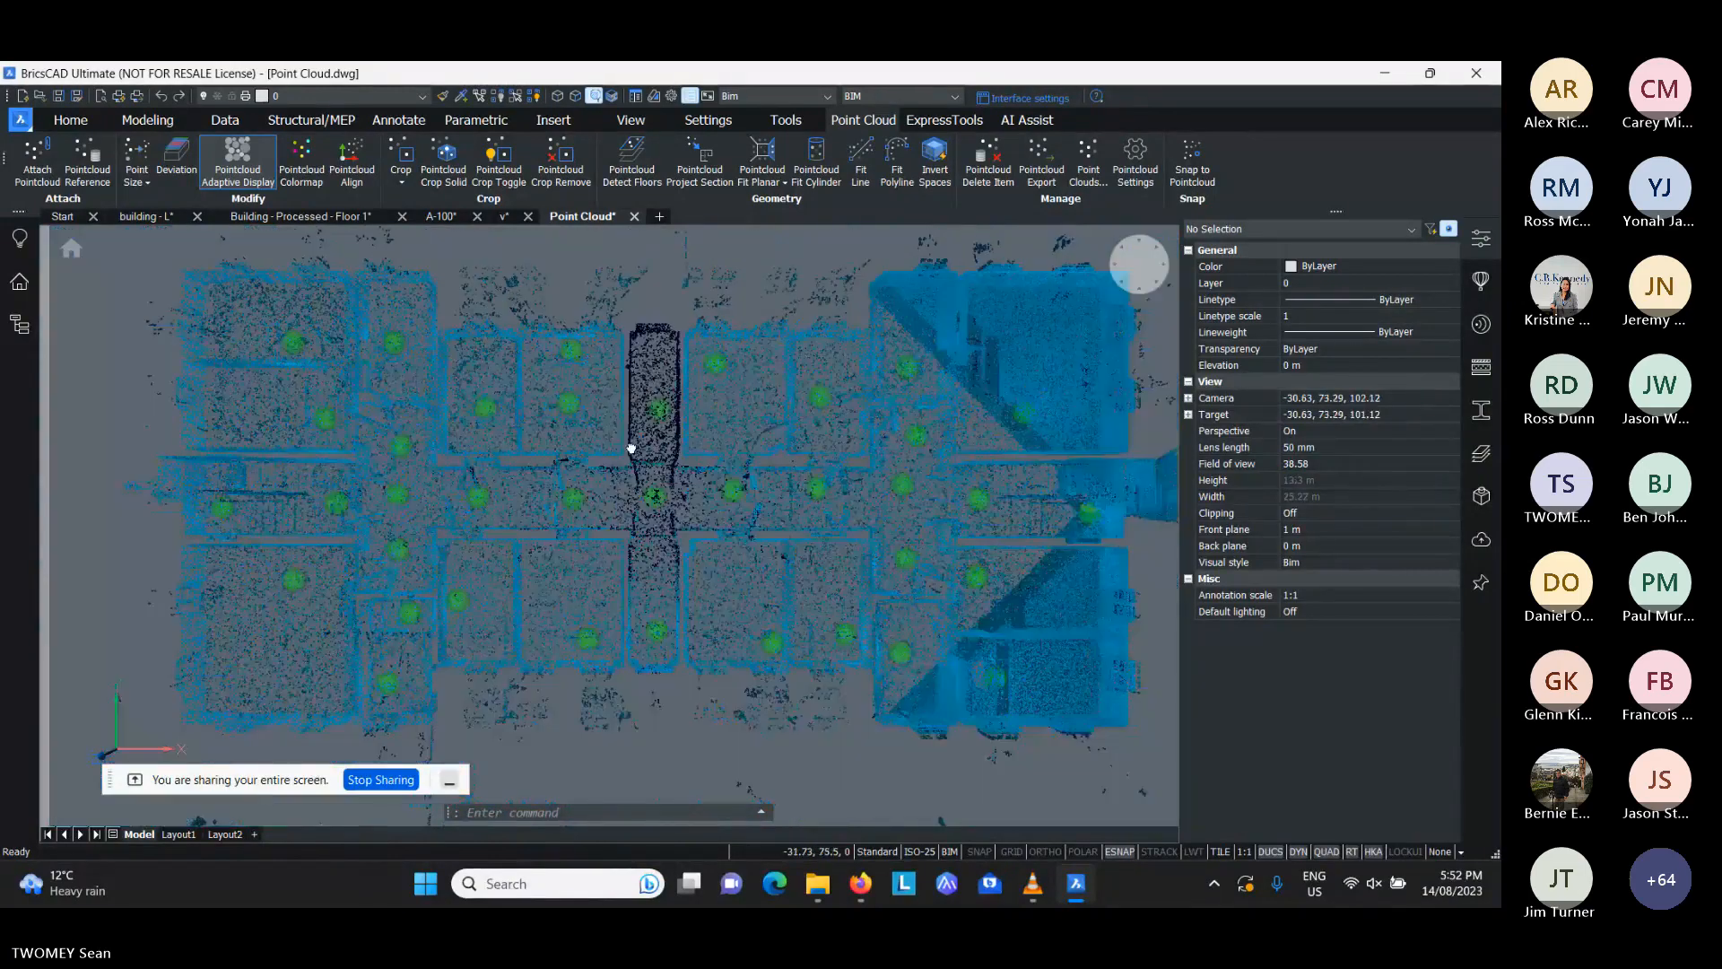
middle_click_drag(631, 448, 626, 412)
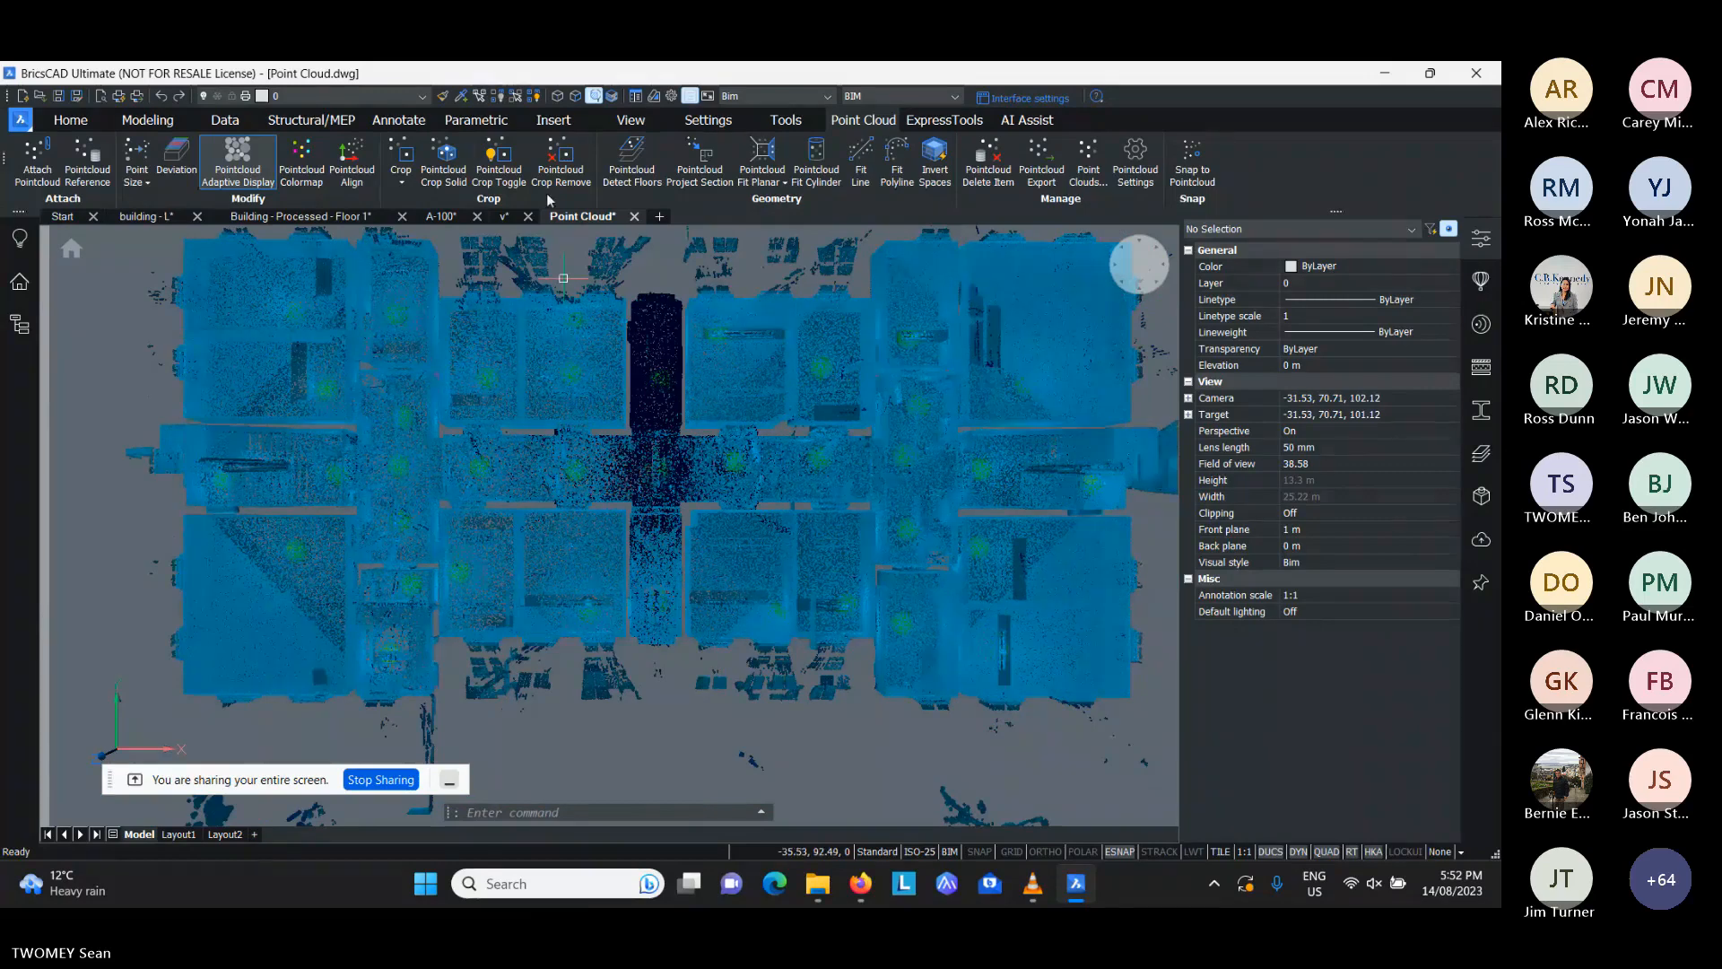
left_click(401, 179)
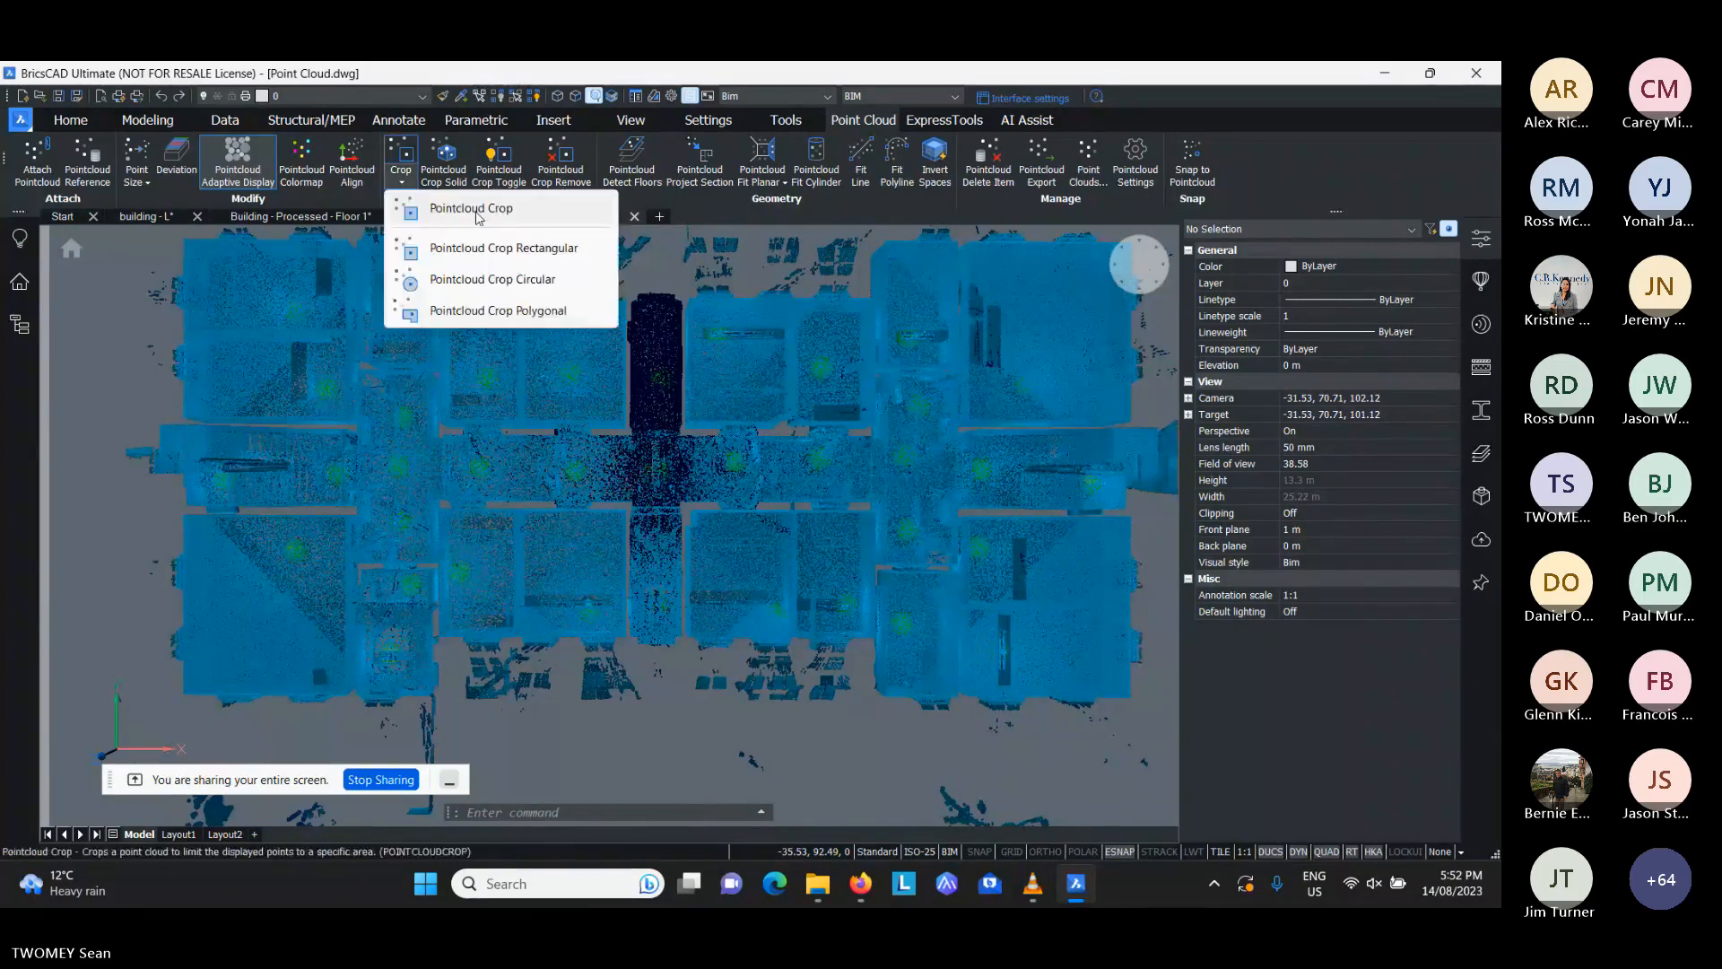
left_click(479, 212)
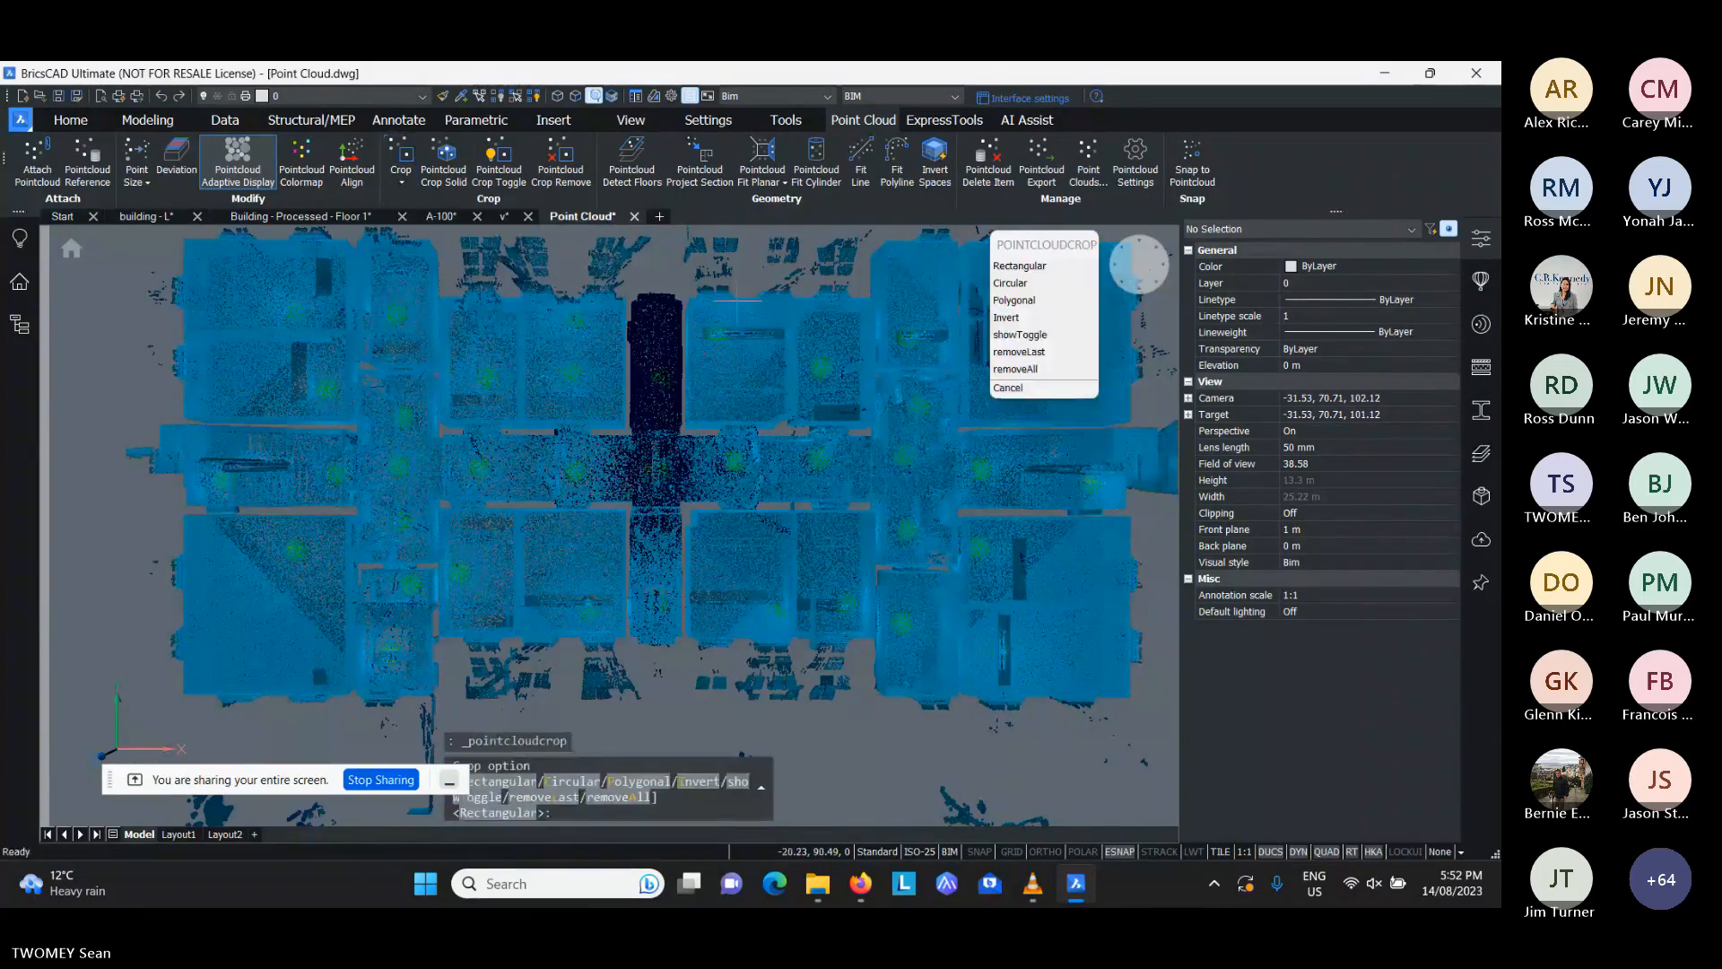
left_click(1020, 267)
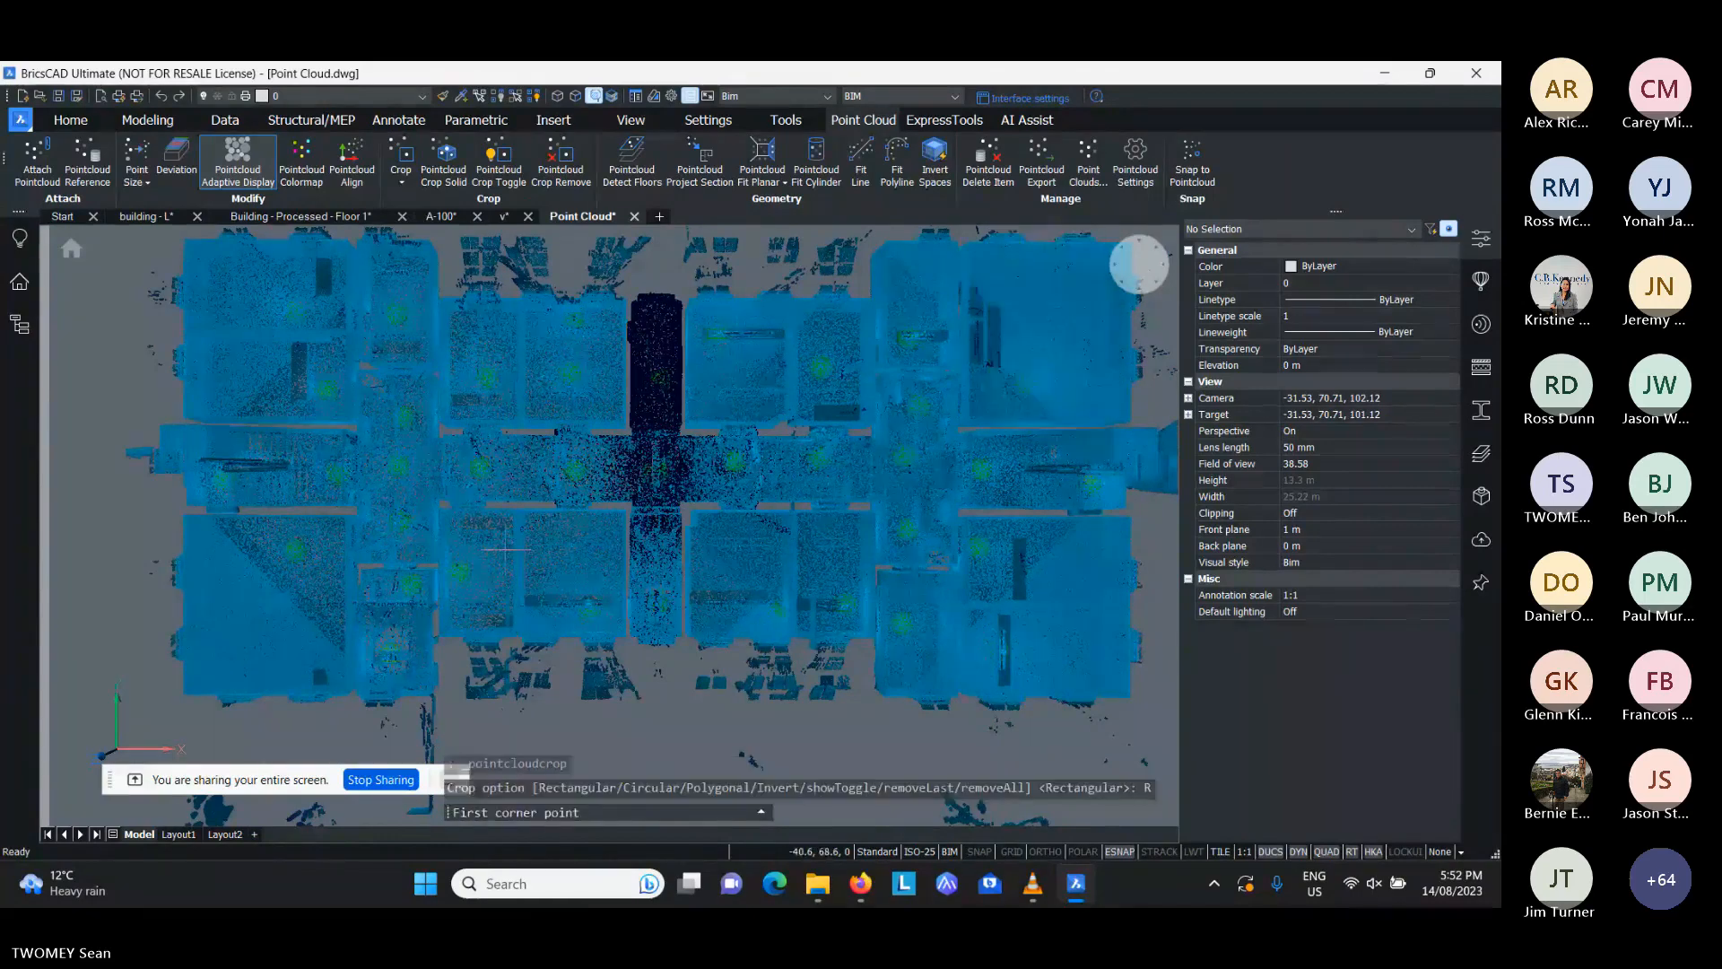
left_click(149, 604)
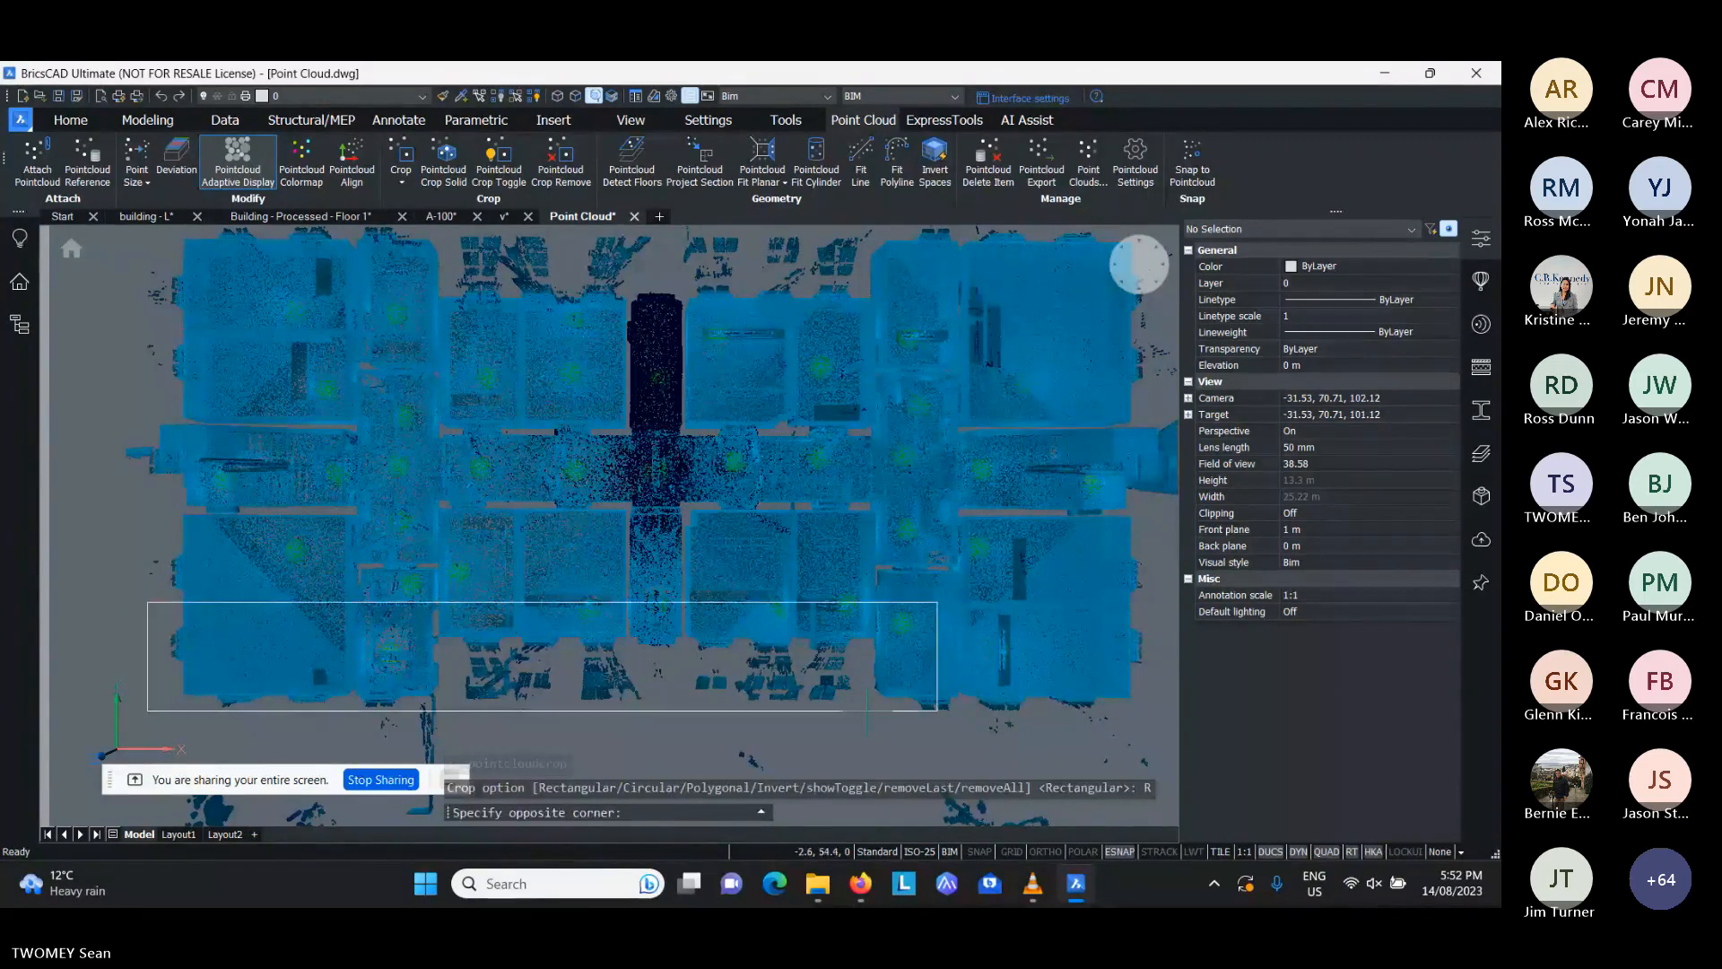
left_click(1166, 719)
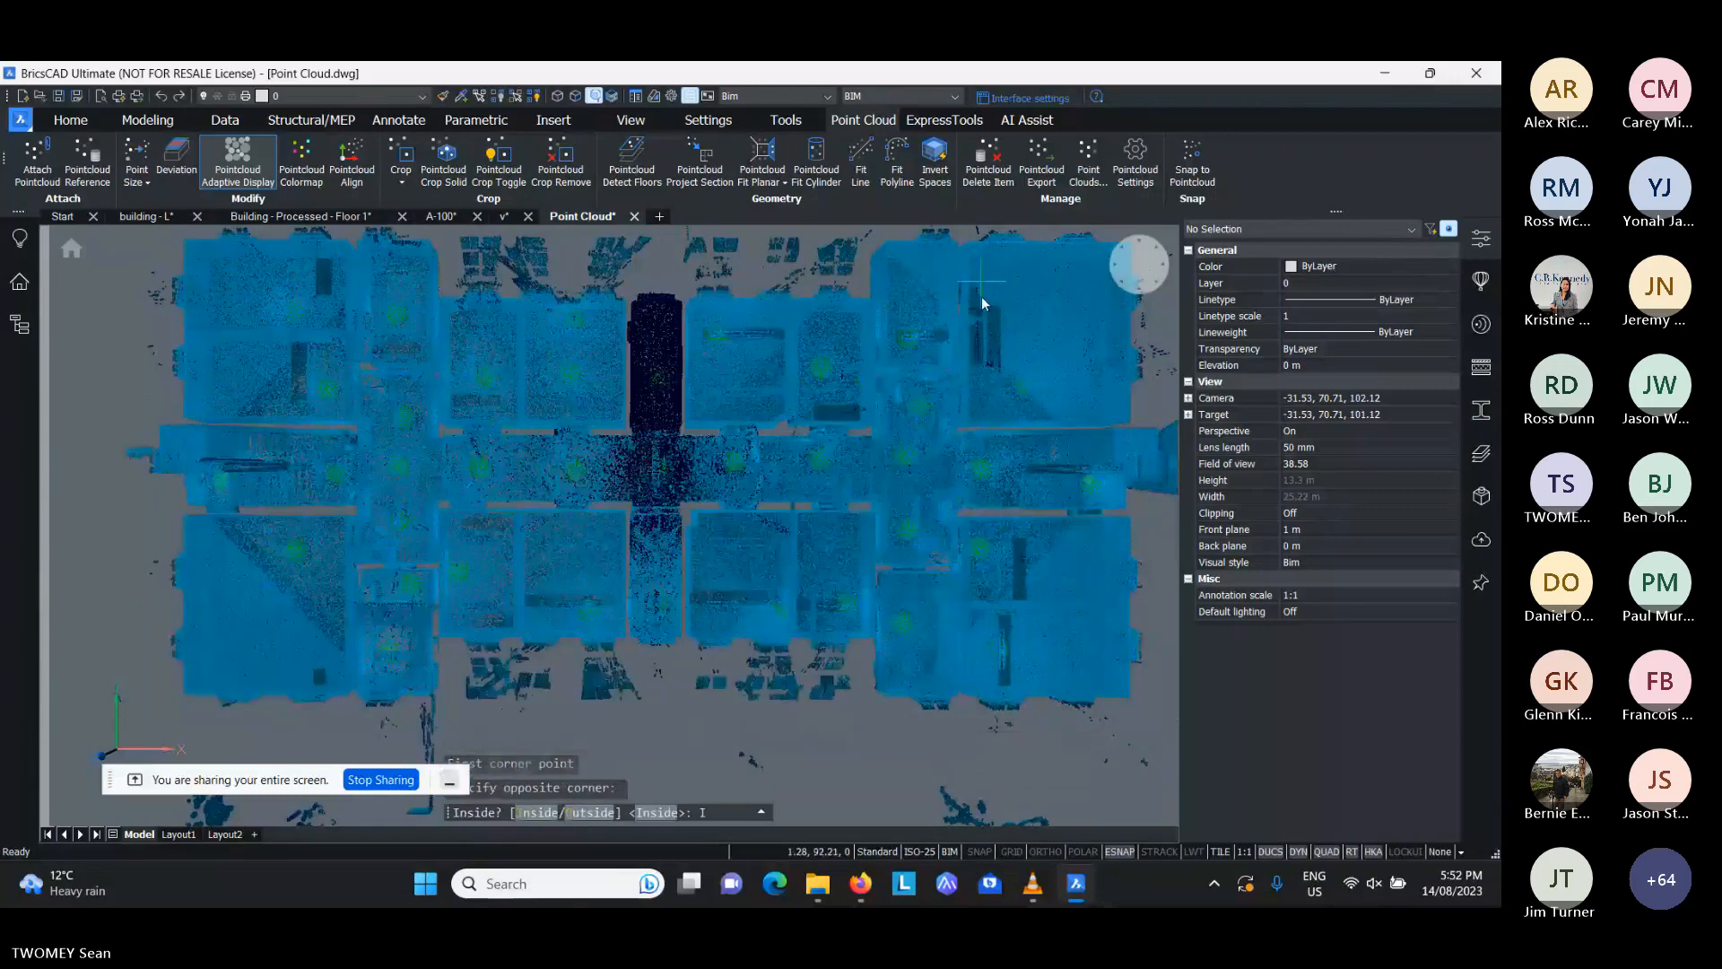
type("I")
key("Return")
scroll(751, 564, "down", 2)
middle_click_drag(751, 564, 719, 461)
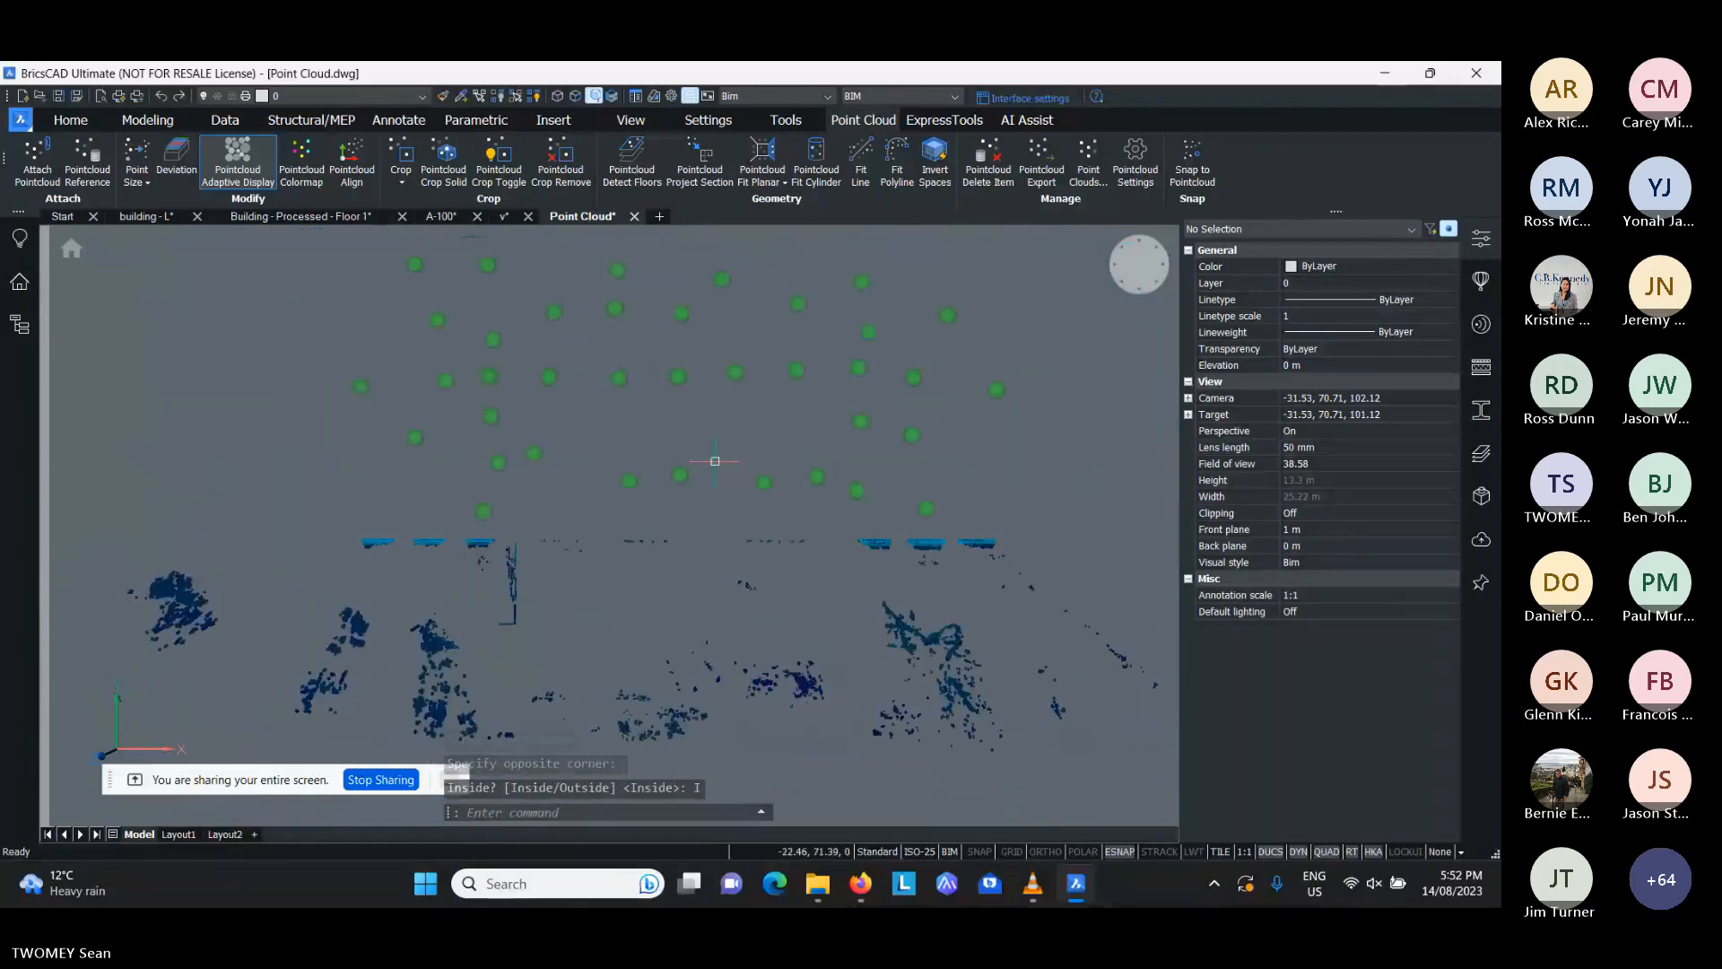
- Open the bubble viewer at a scan position near the middle of the lower facade and look around the room
scroll(616, 546, "up", 3)
middle_click_drag(617, 546, 643, 570)
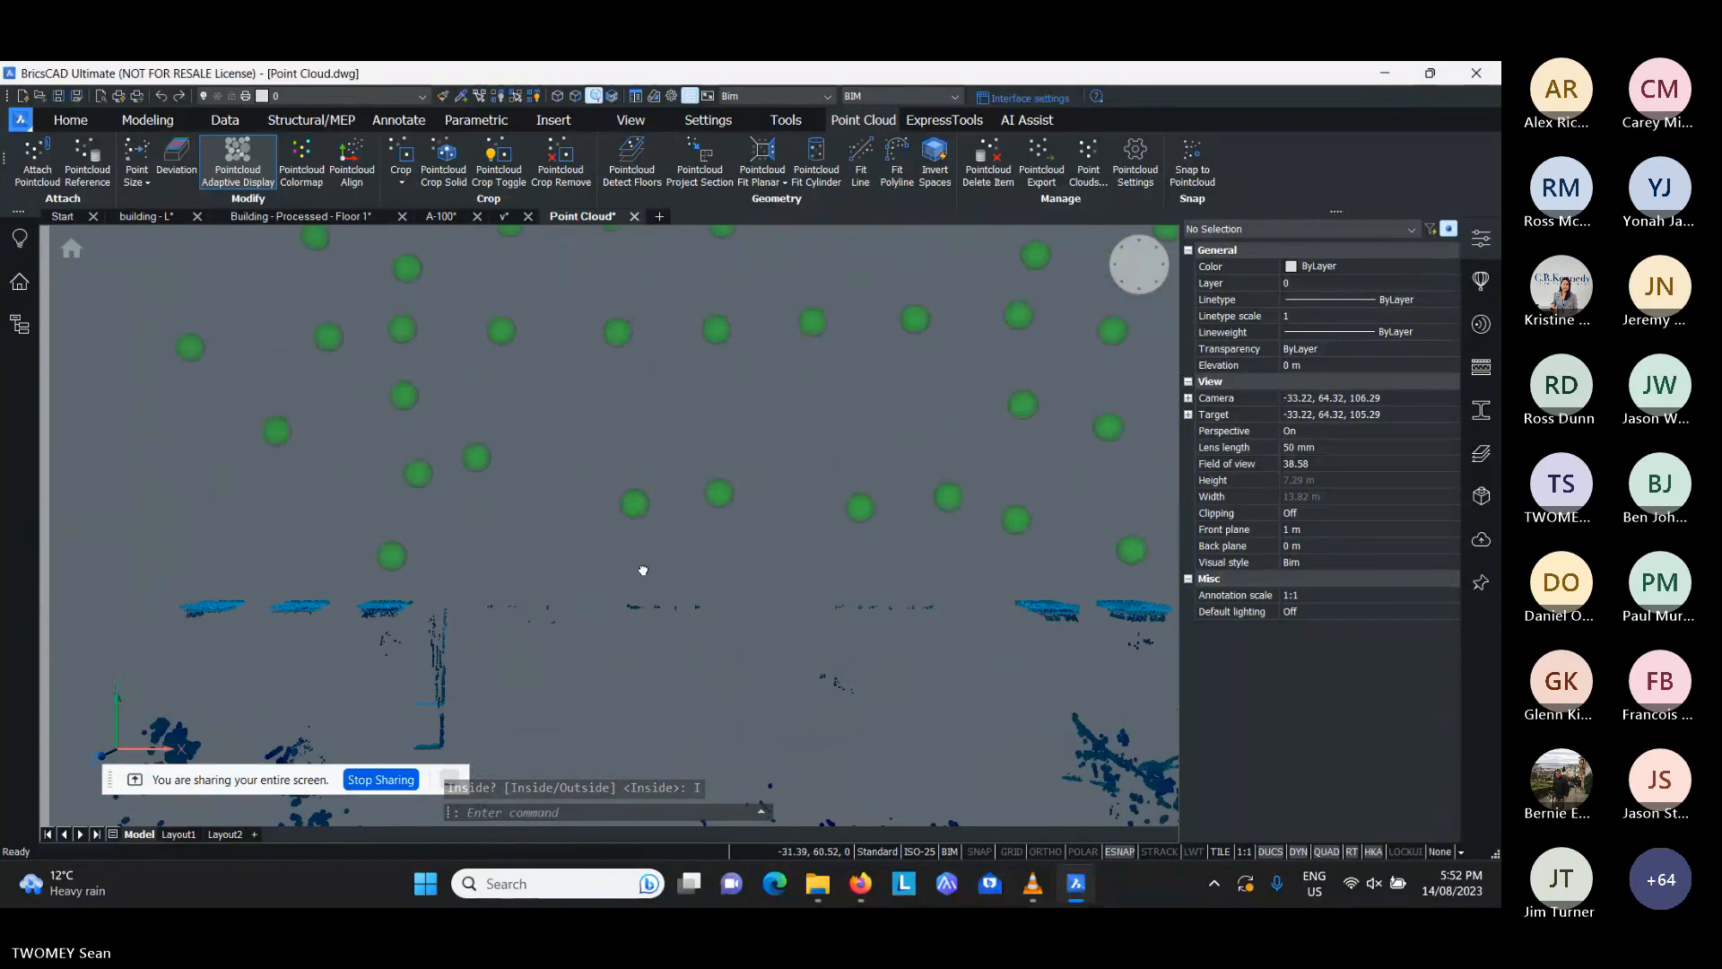
double_click(637, 507)
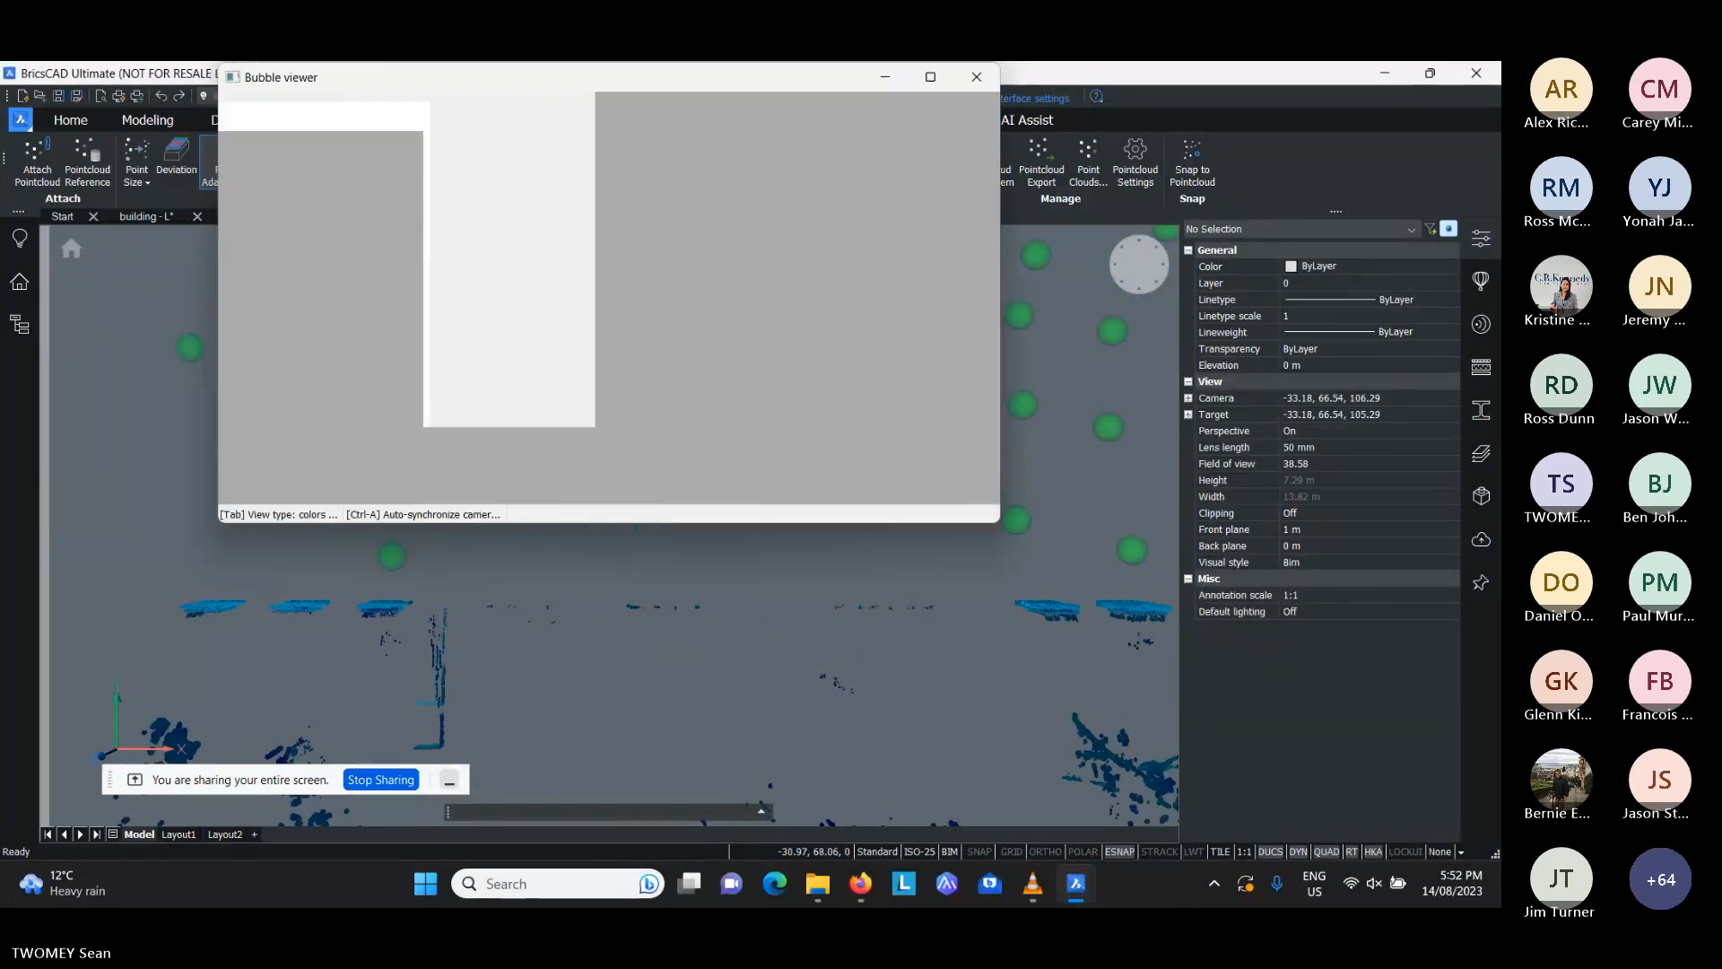
left_click_drag(582, 373, 688, 323)
left_click_drag(467, 323, 619, 314)
left_click_drag(471, 307, 605, 305)
left_click_drag(480, 312, 535, 336)
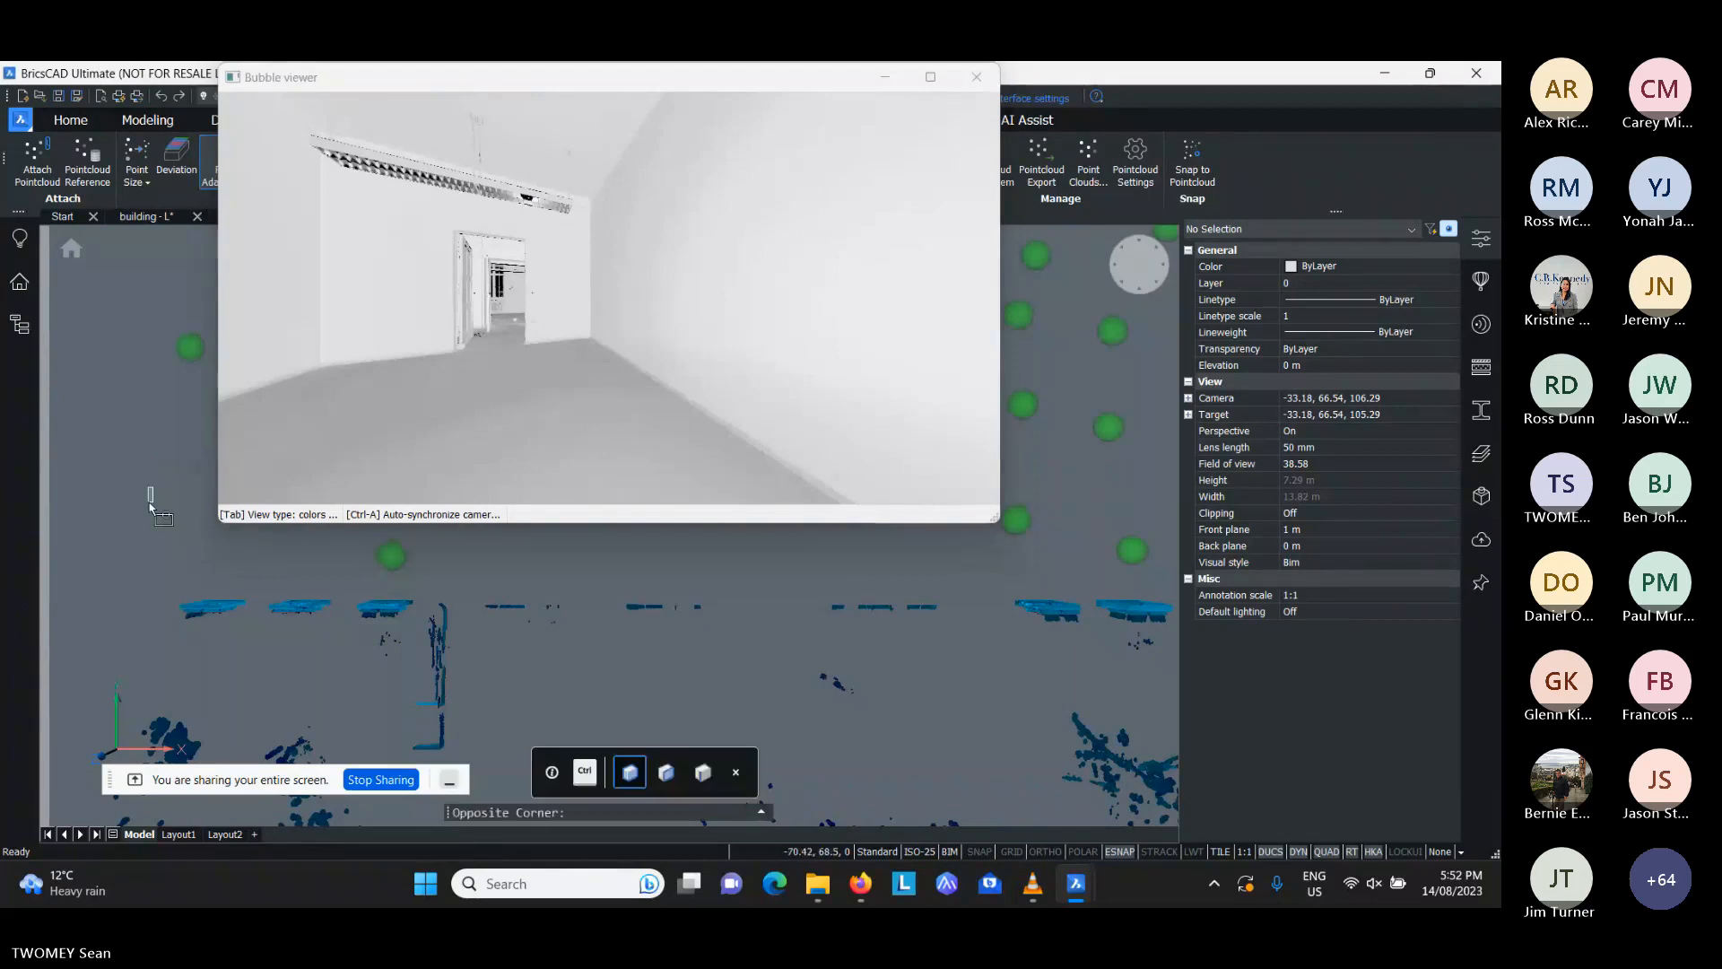
- Draw a chain of four line segments on the room's plain side wall inside the bubble viewer
left_click(153, 490)
type("l")
key("Return")
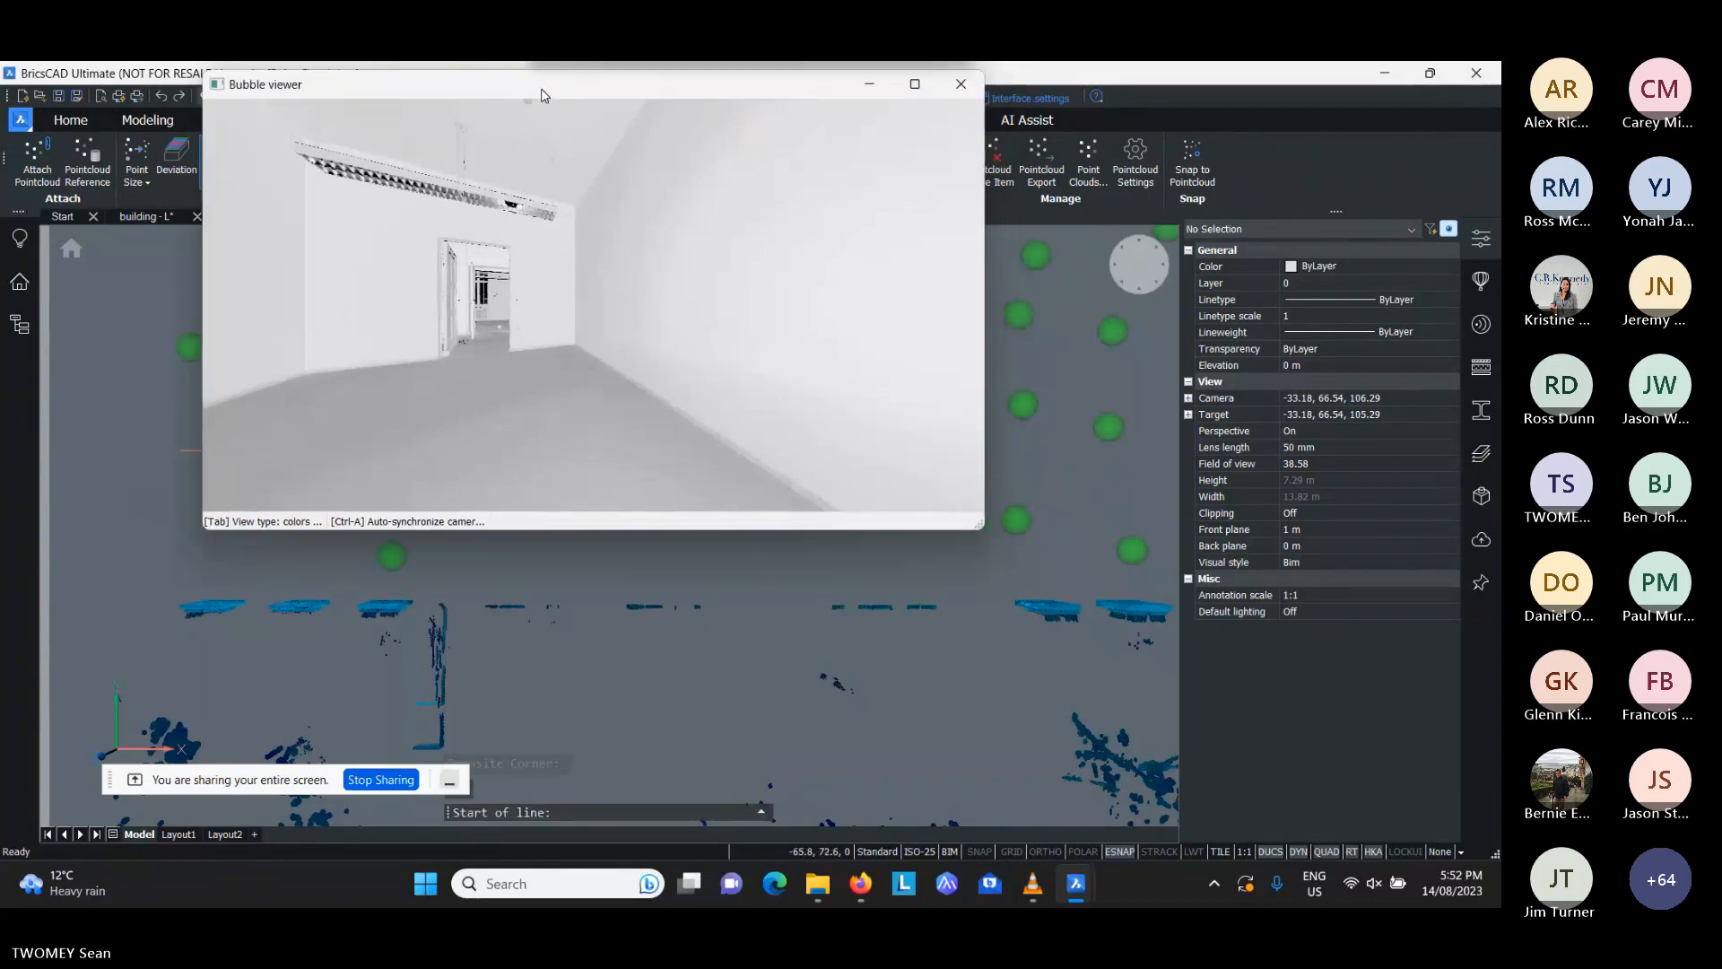
left_click(683, 255)
left_click(758, 321)
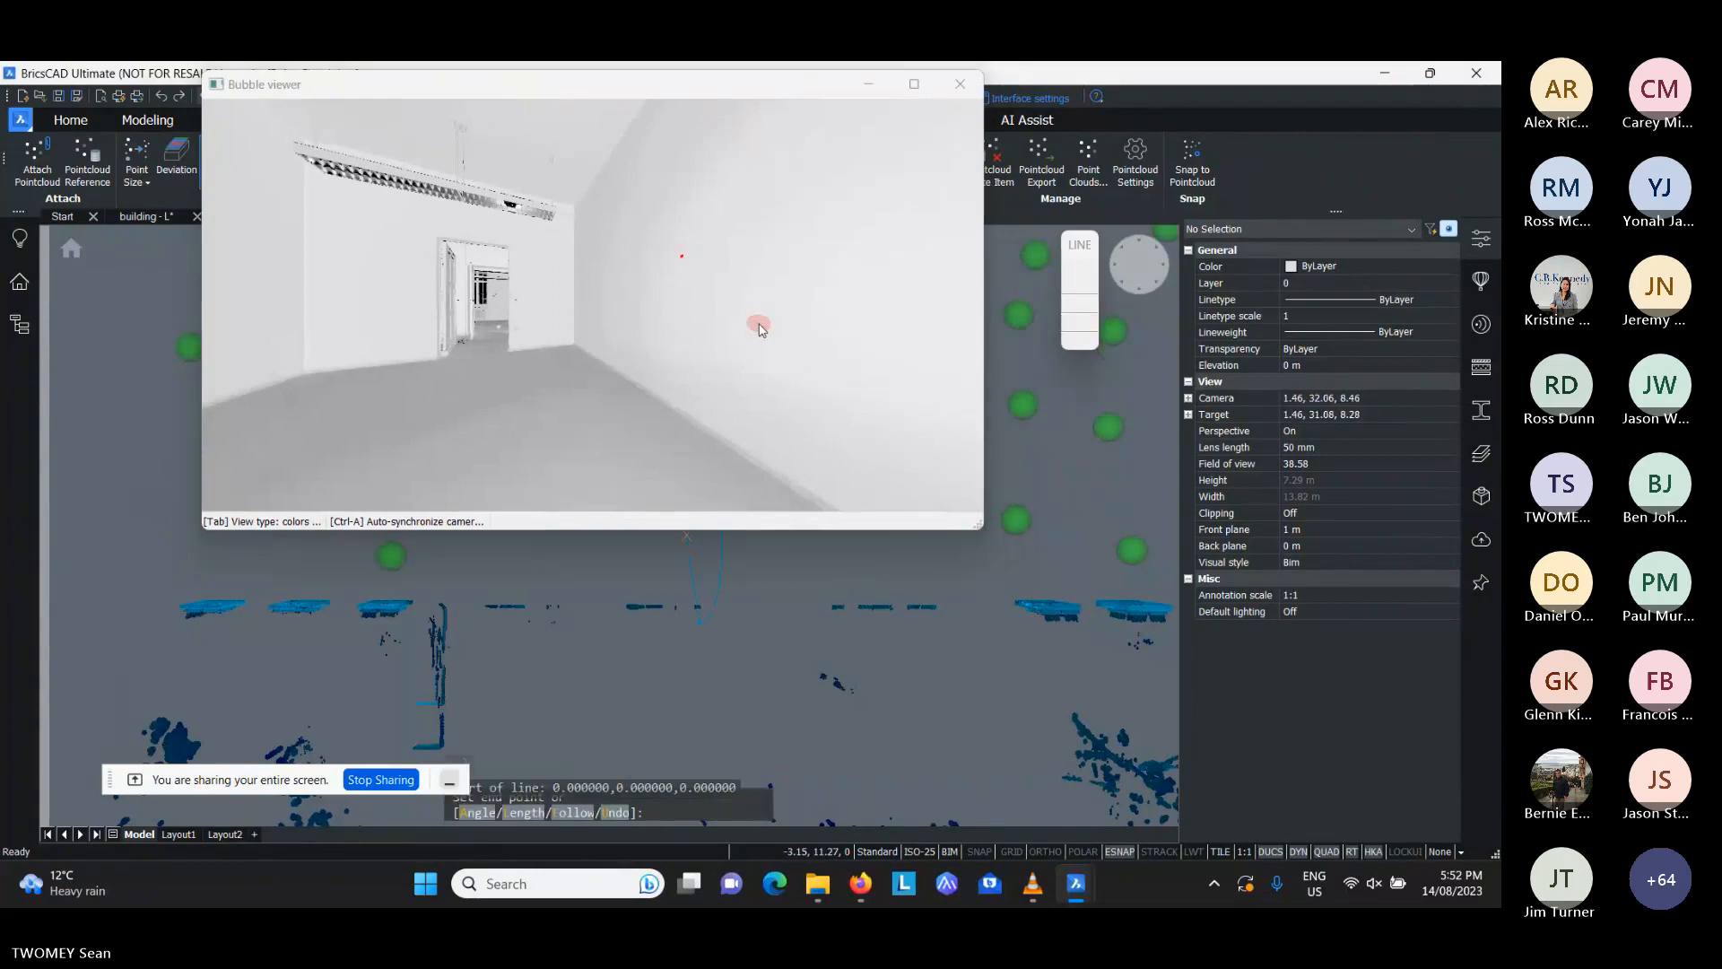
left_click(778, 232)
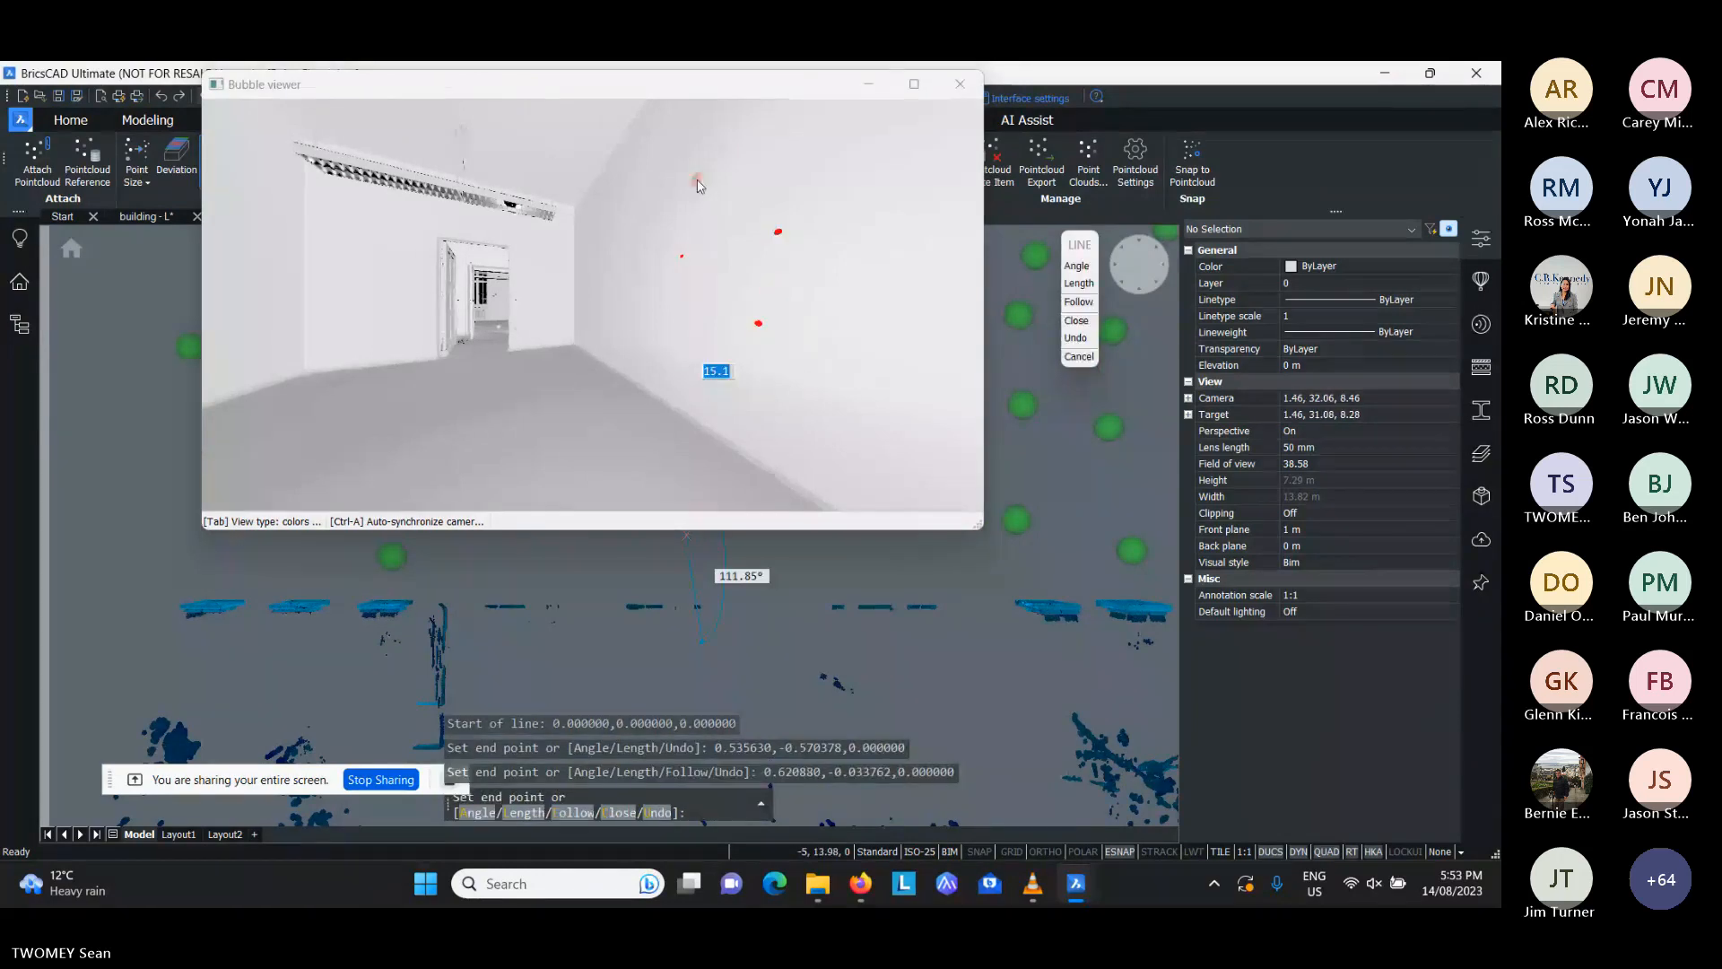
left_click(699, 182)
left_click(630, 226)
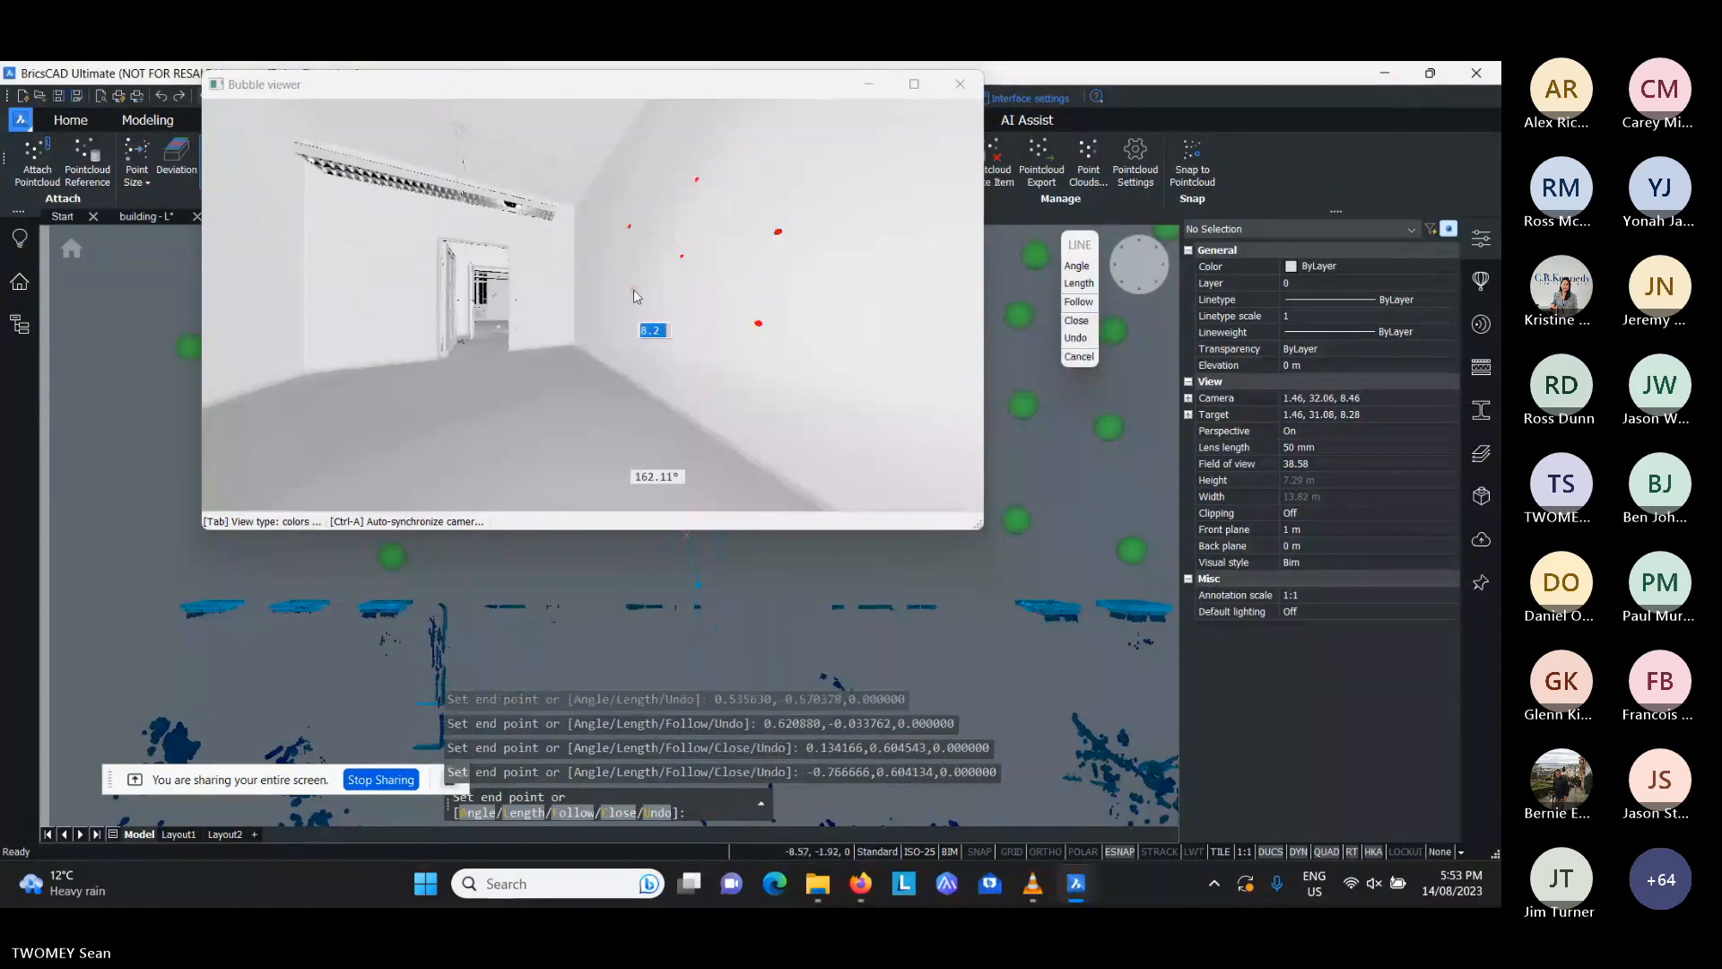
key("Escape")
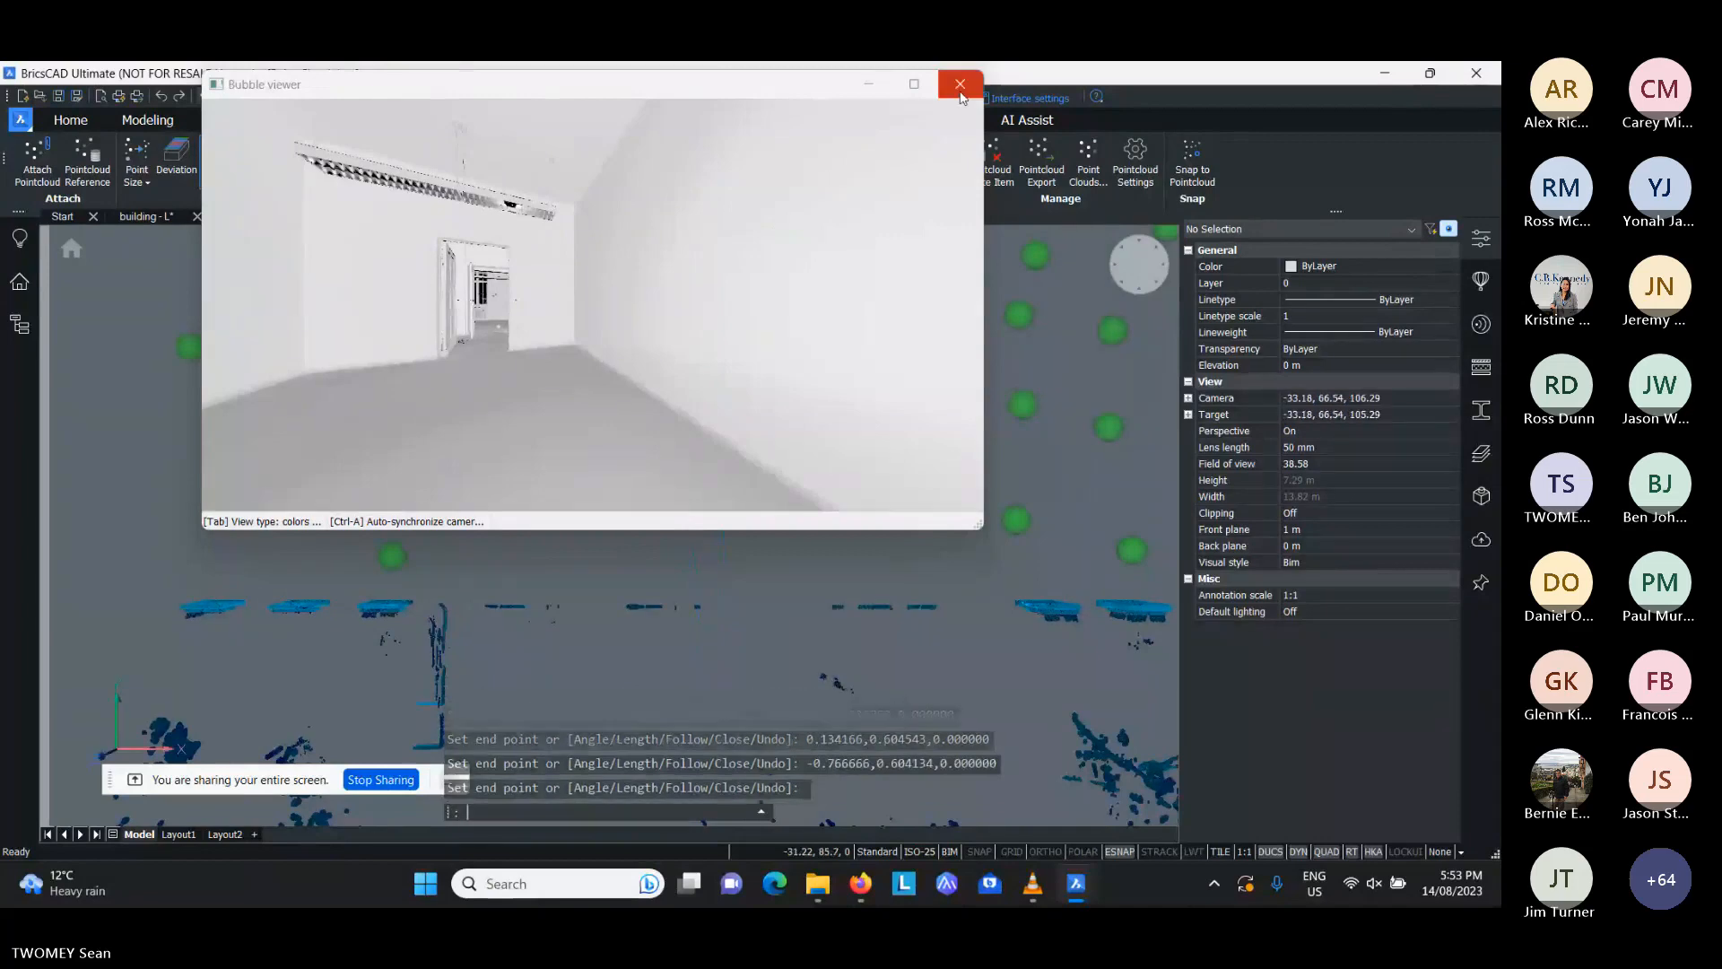
- Close the bubble viewer and delete the line segments drawn on the wall
left_click(960, 83)
left_click(691, 423)
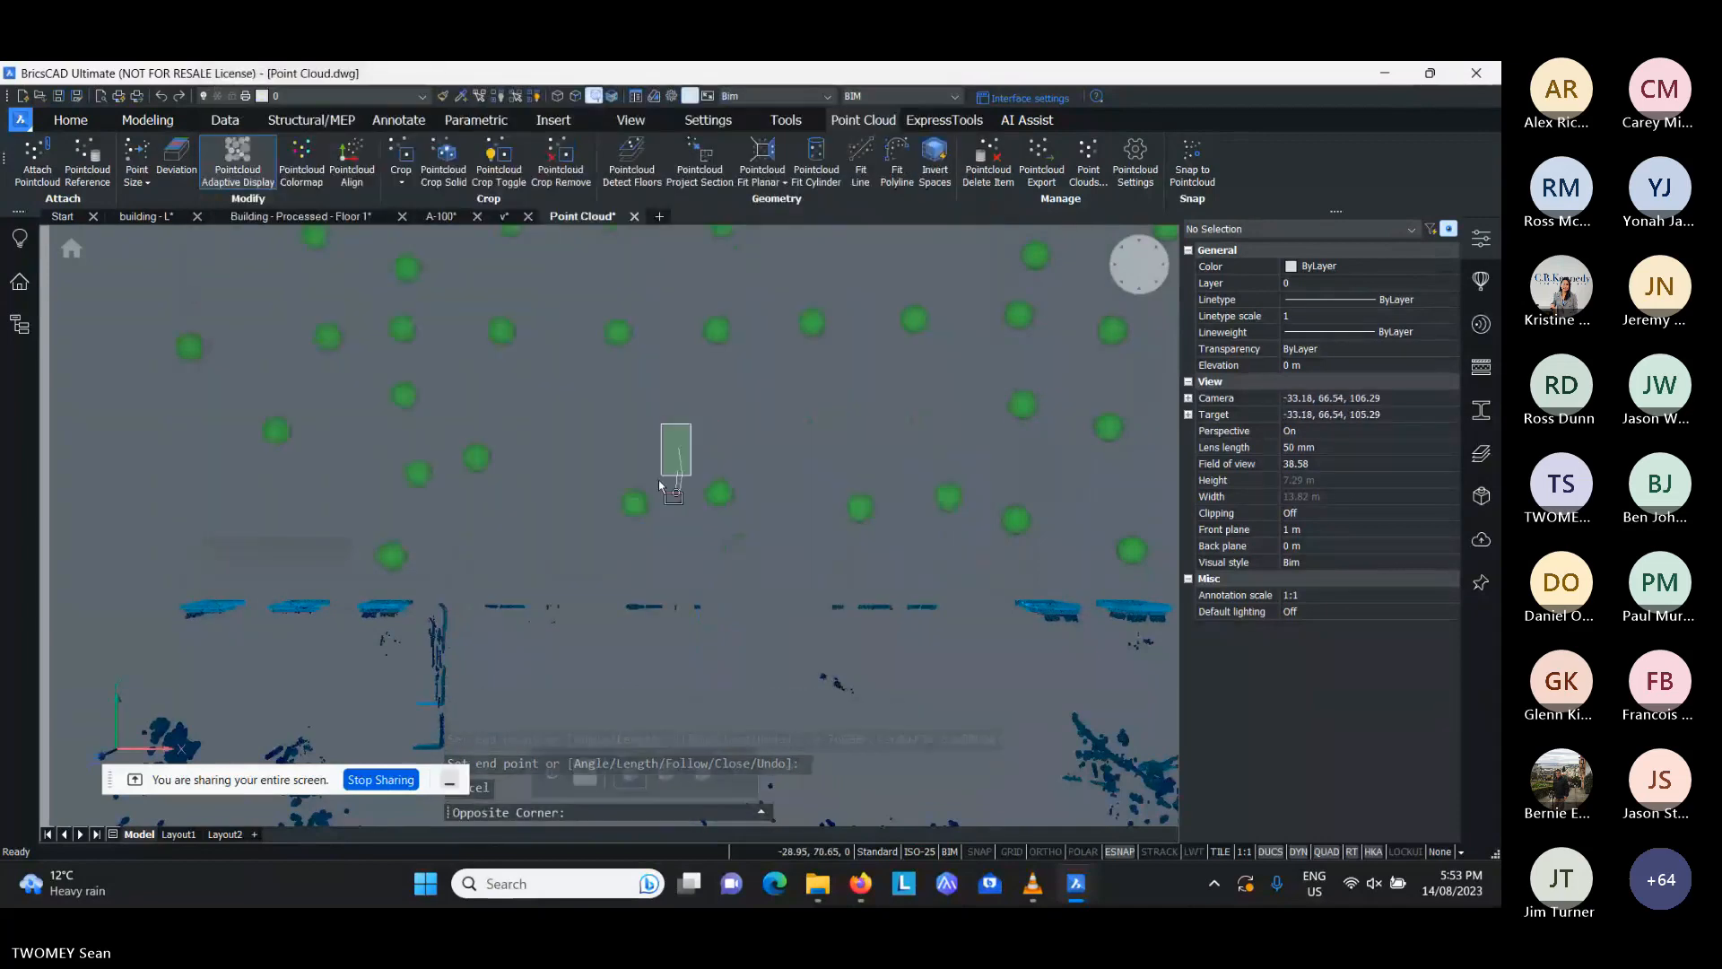
left_click(666, 518)
key("Delete")
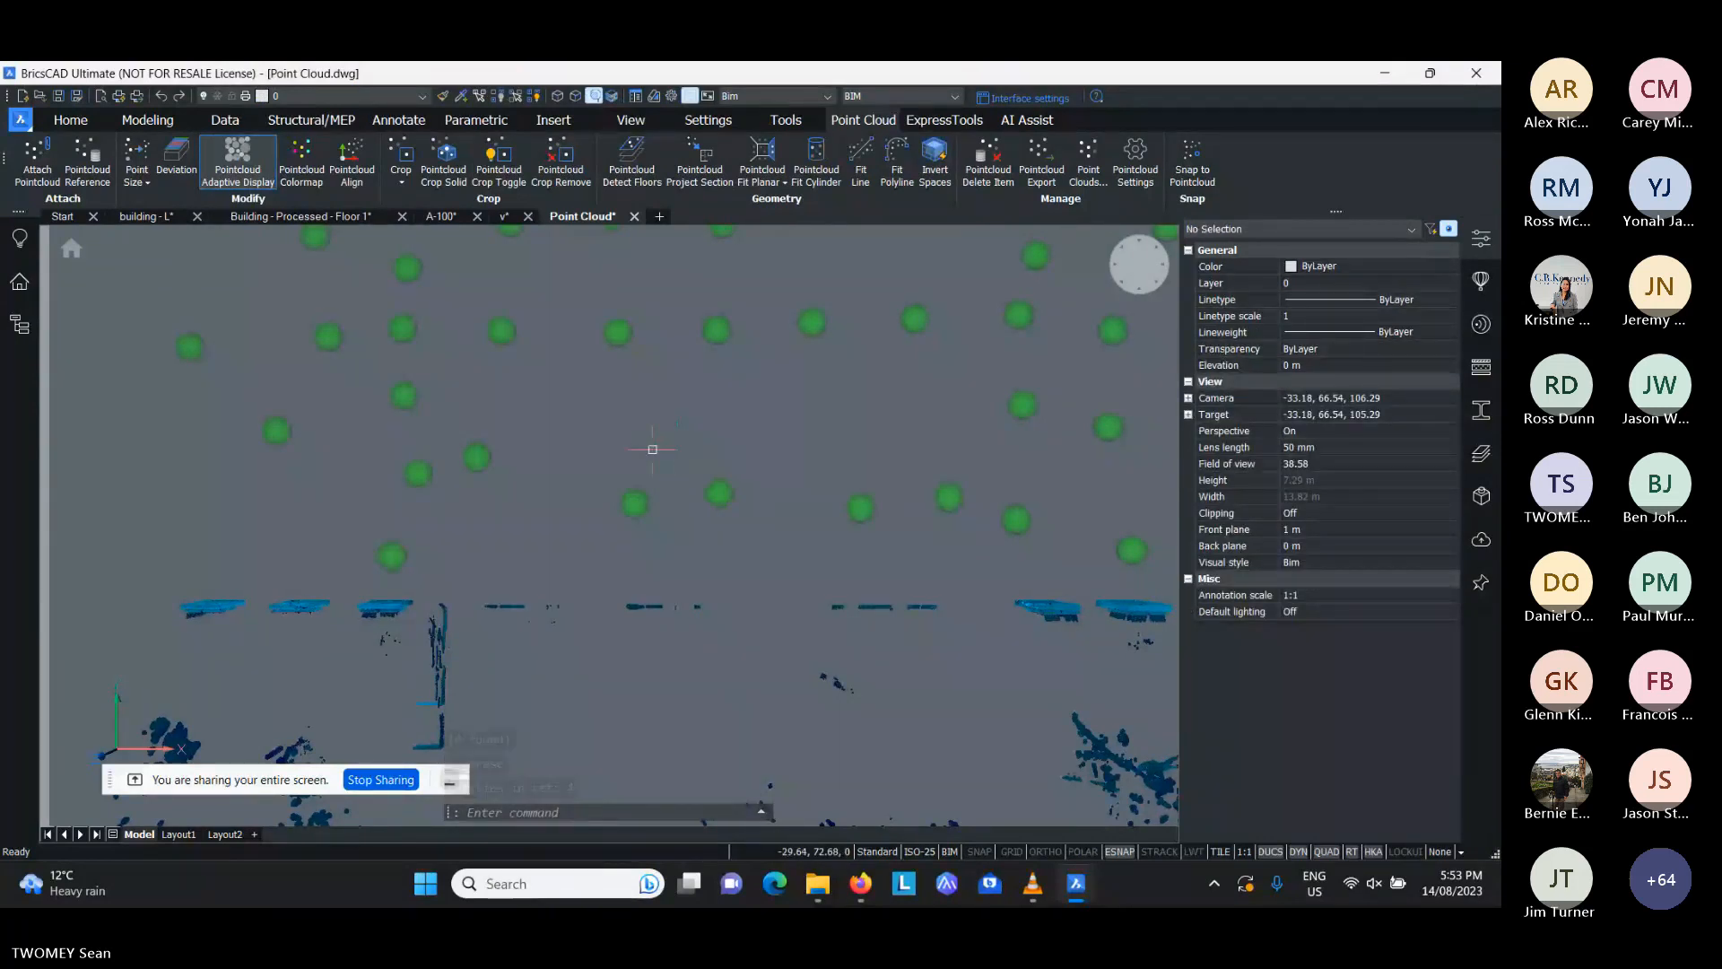
- Examine the cropped point cloud from the front, and return to the top view
scroll(951, 489, "down", 1)
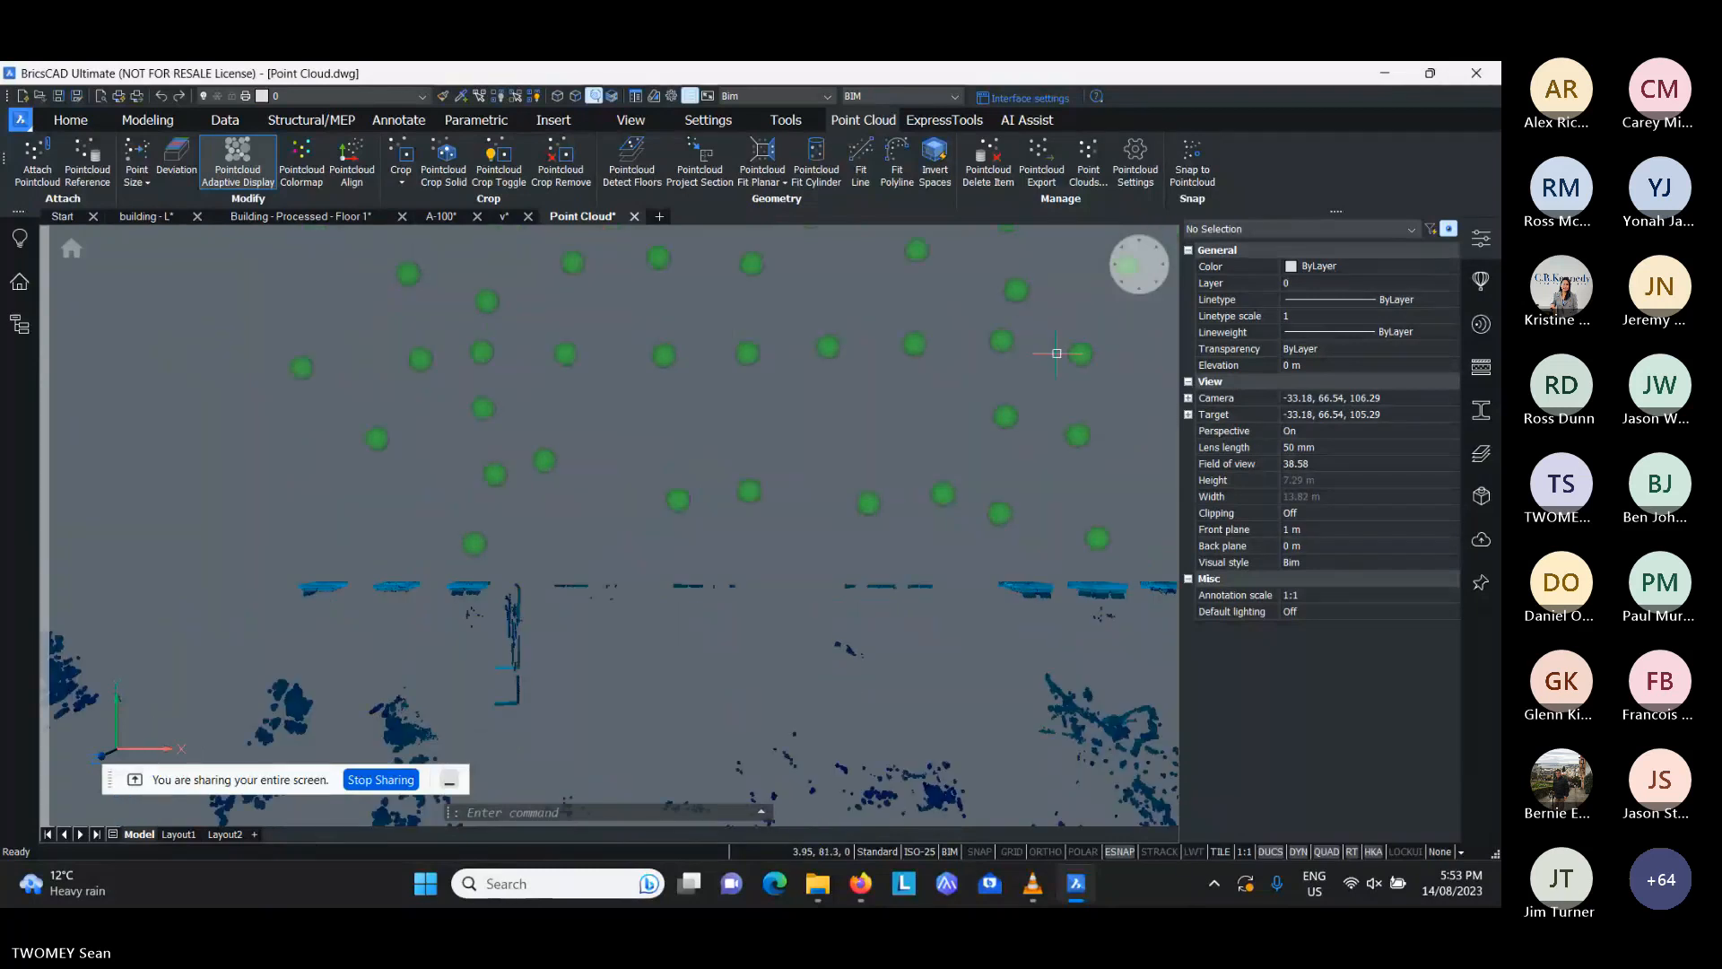
left_click(1147, 288)
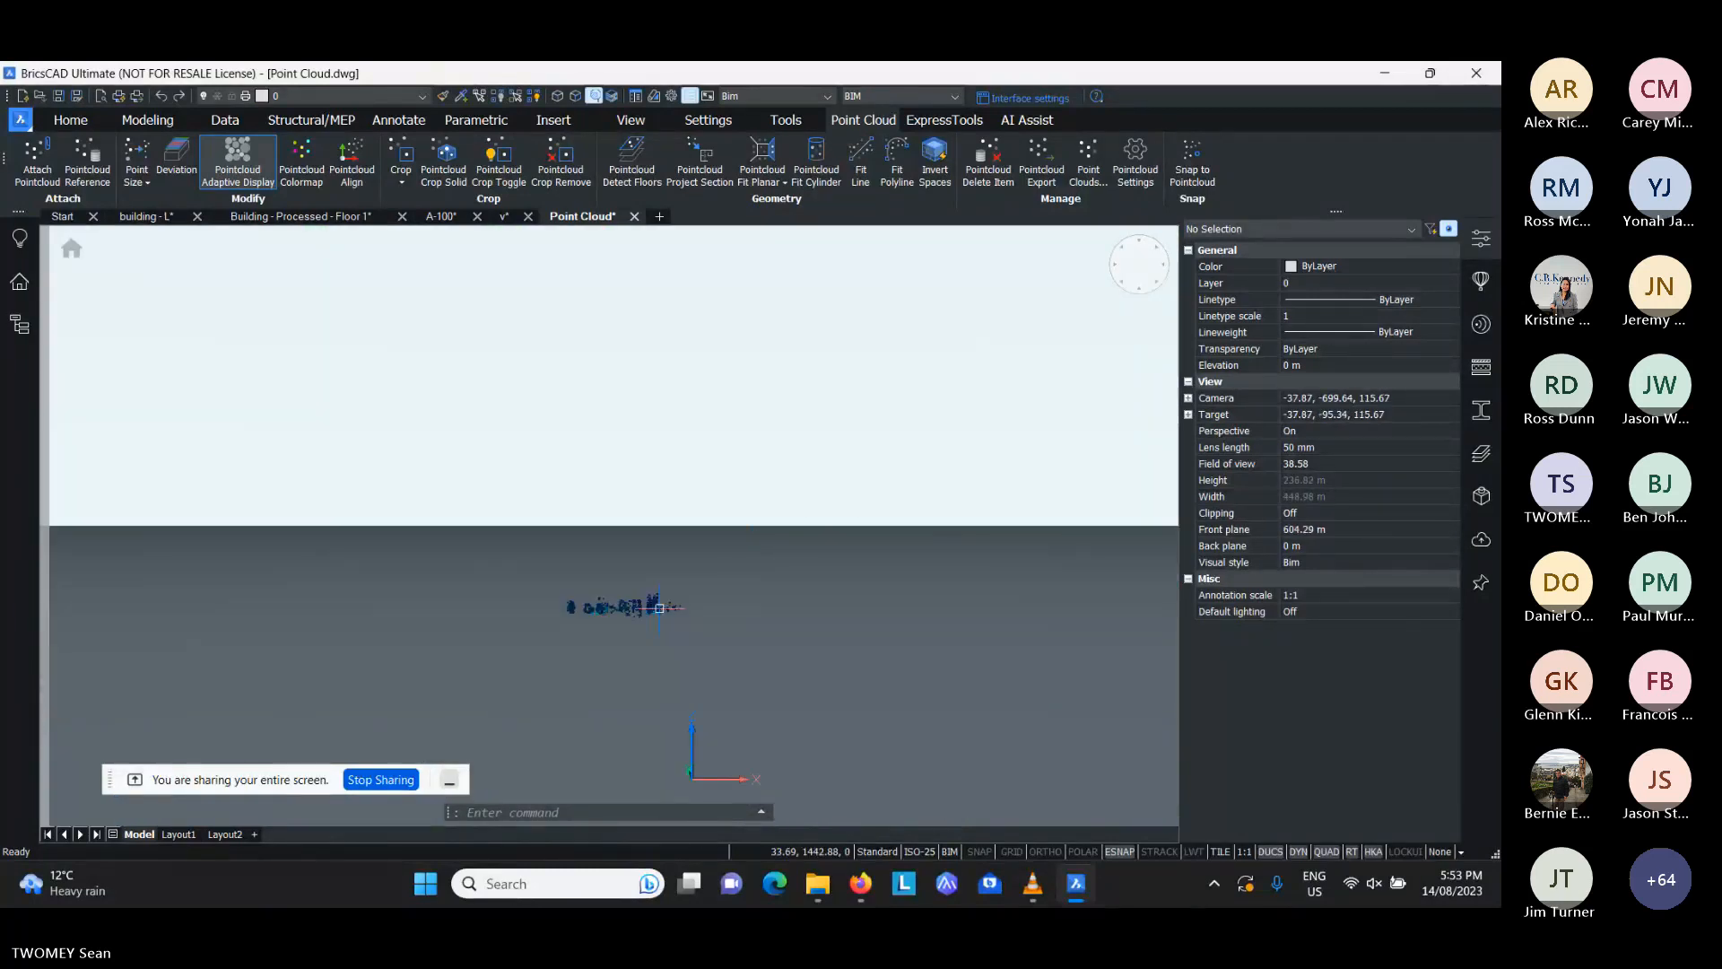
scroll(660, 608, "up", 10)
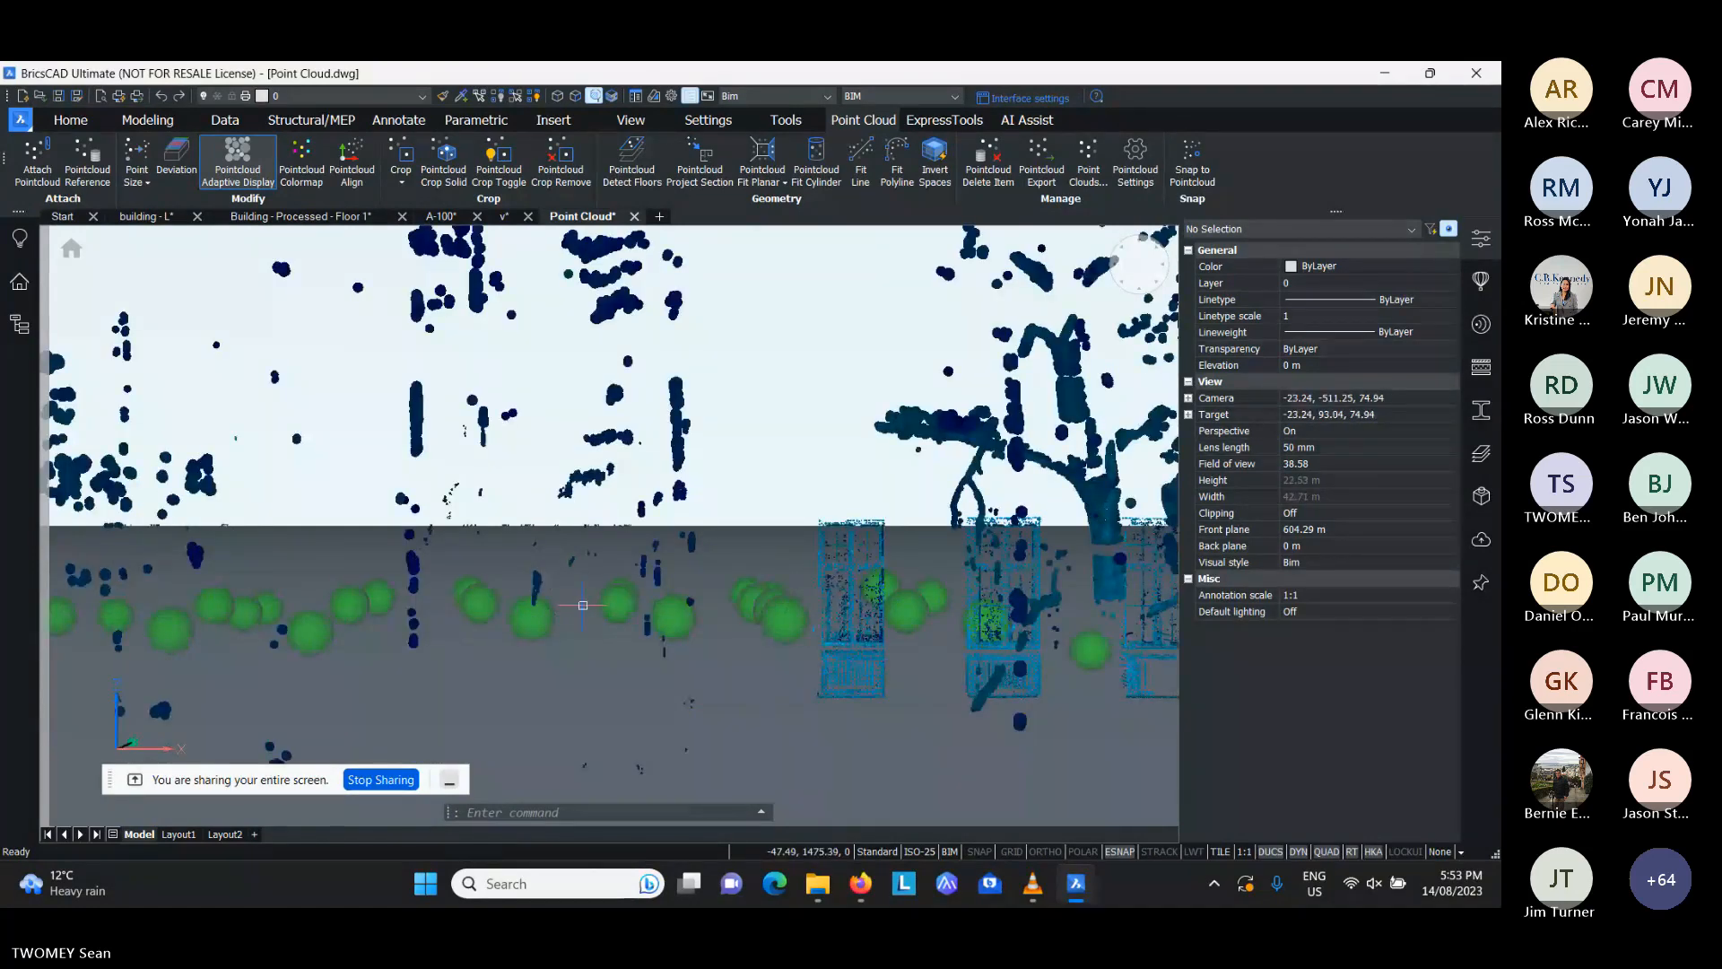
scroll(887, 652, "down", 3)
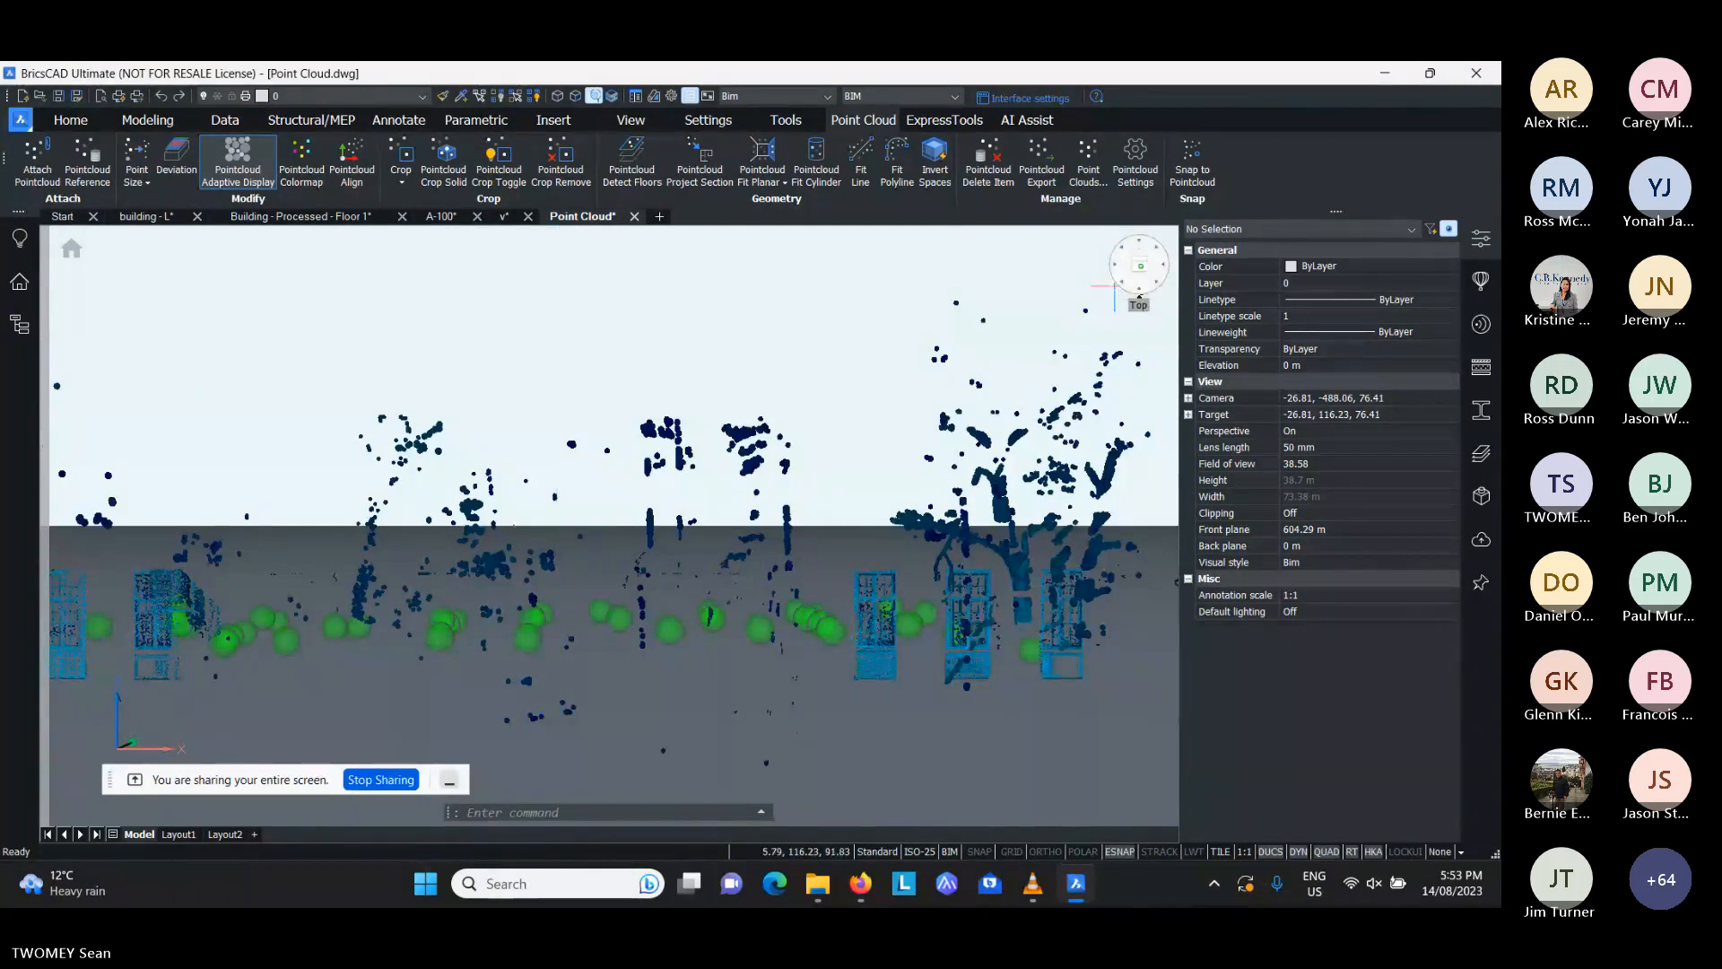
left_click(1140, 265)
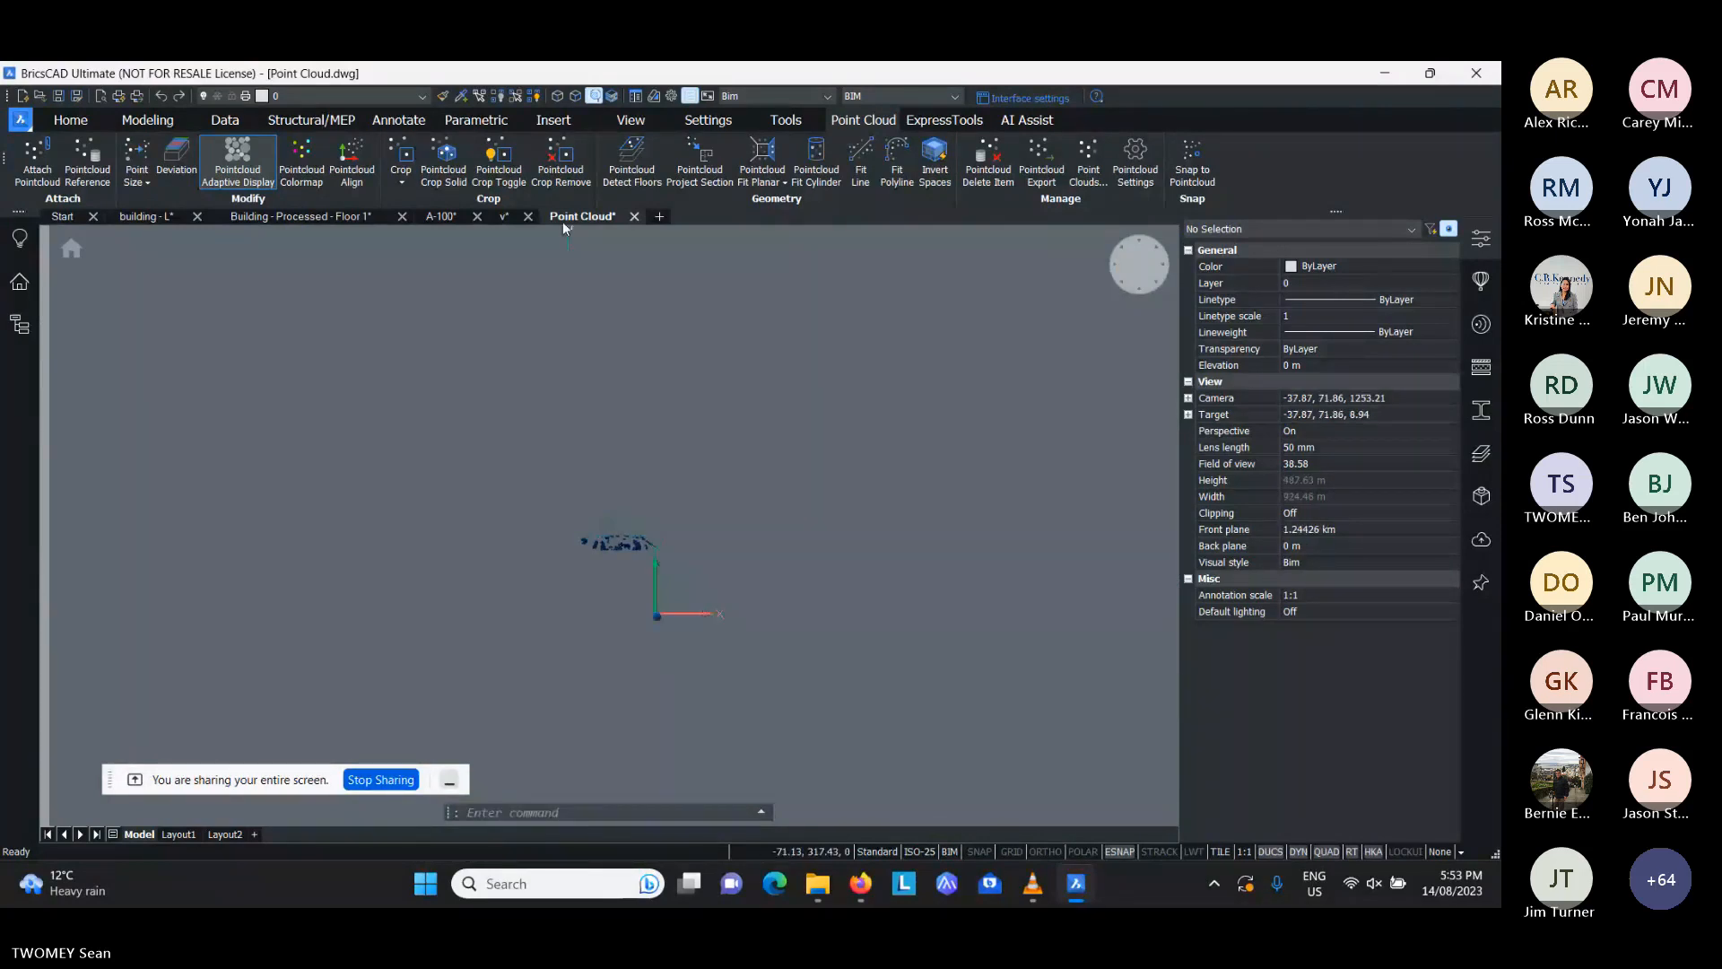
- Remove all crops from the point cloud to restore the full scan
left_click(392, 184)
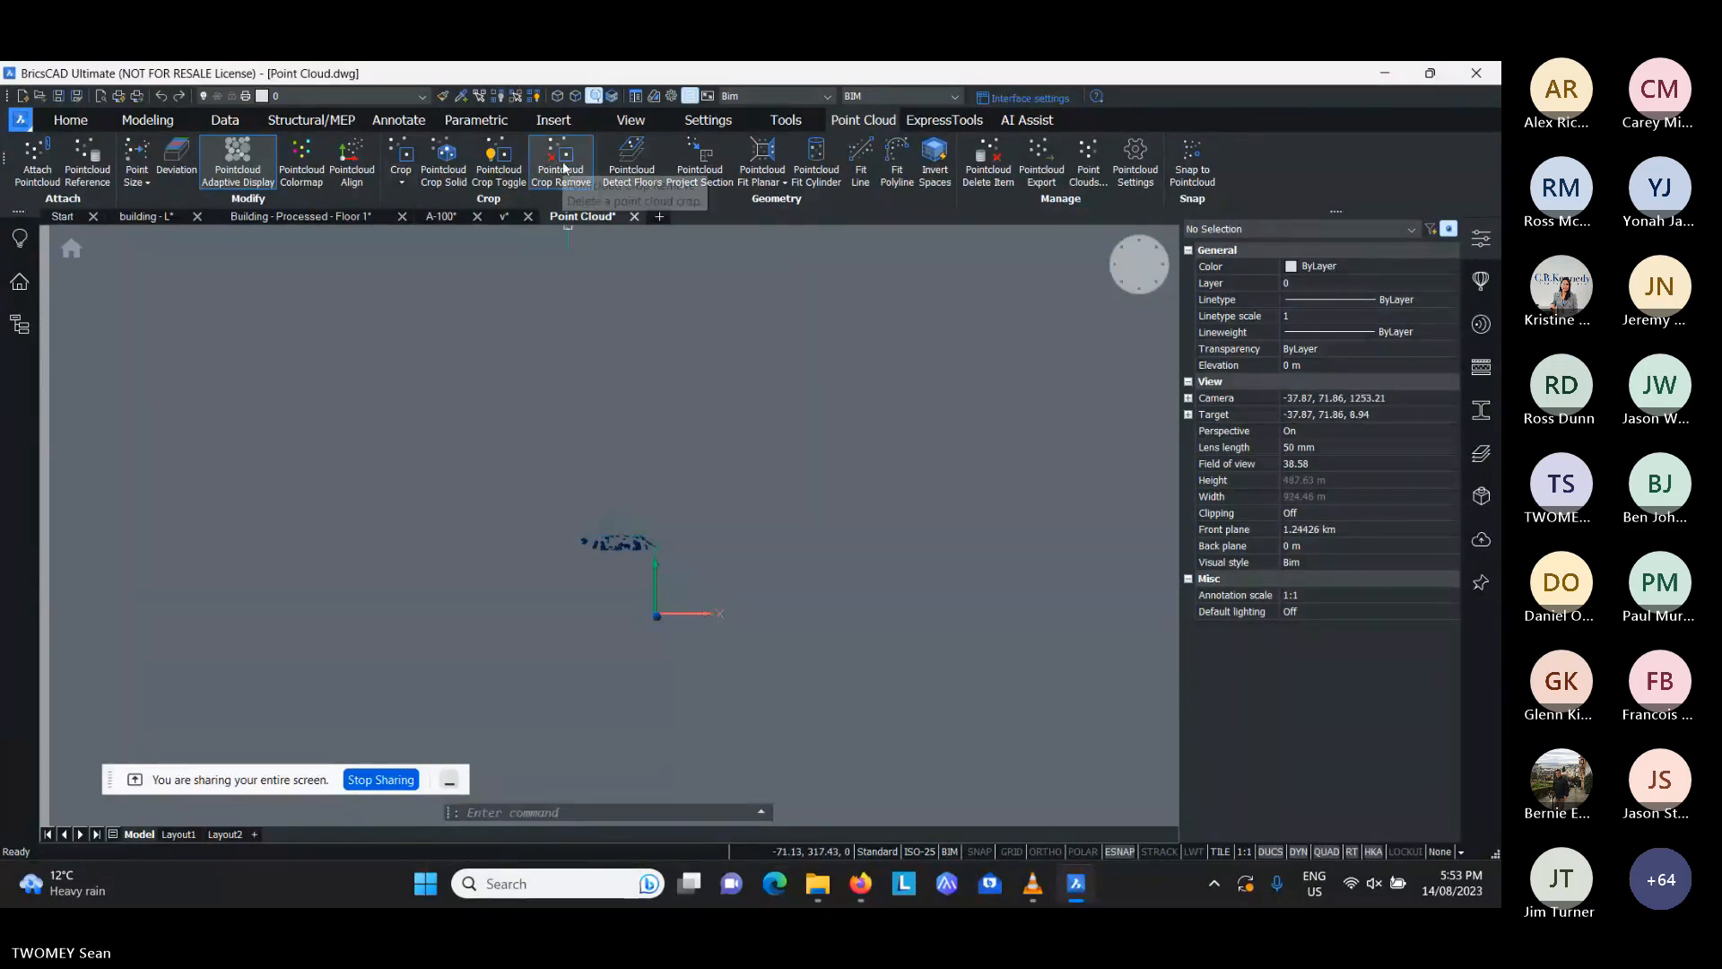
scroll(612, 524, "up", 5)
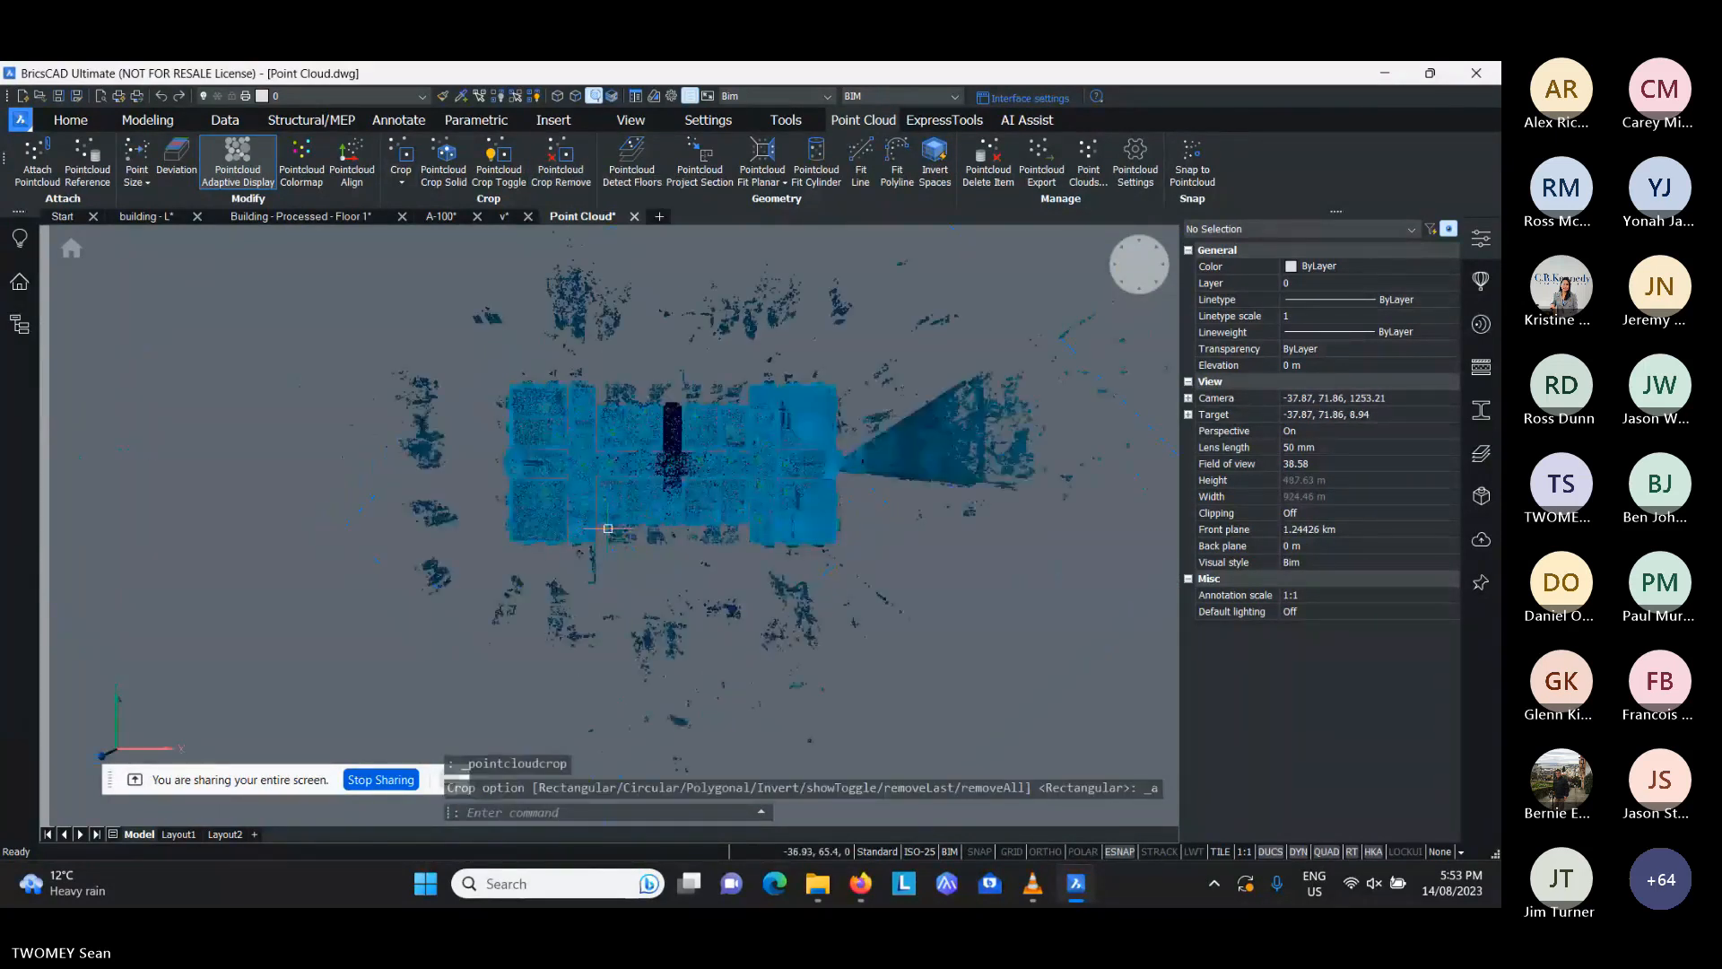
scroll(609, 529, "up", 2)
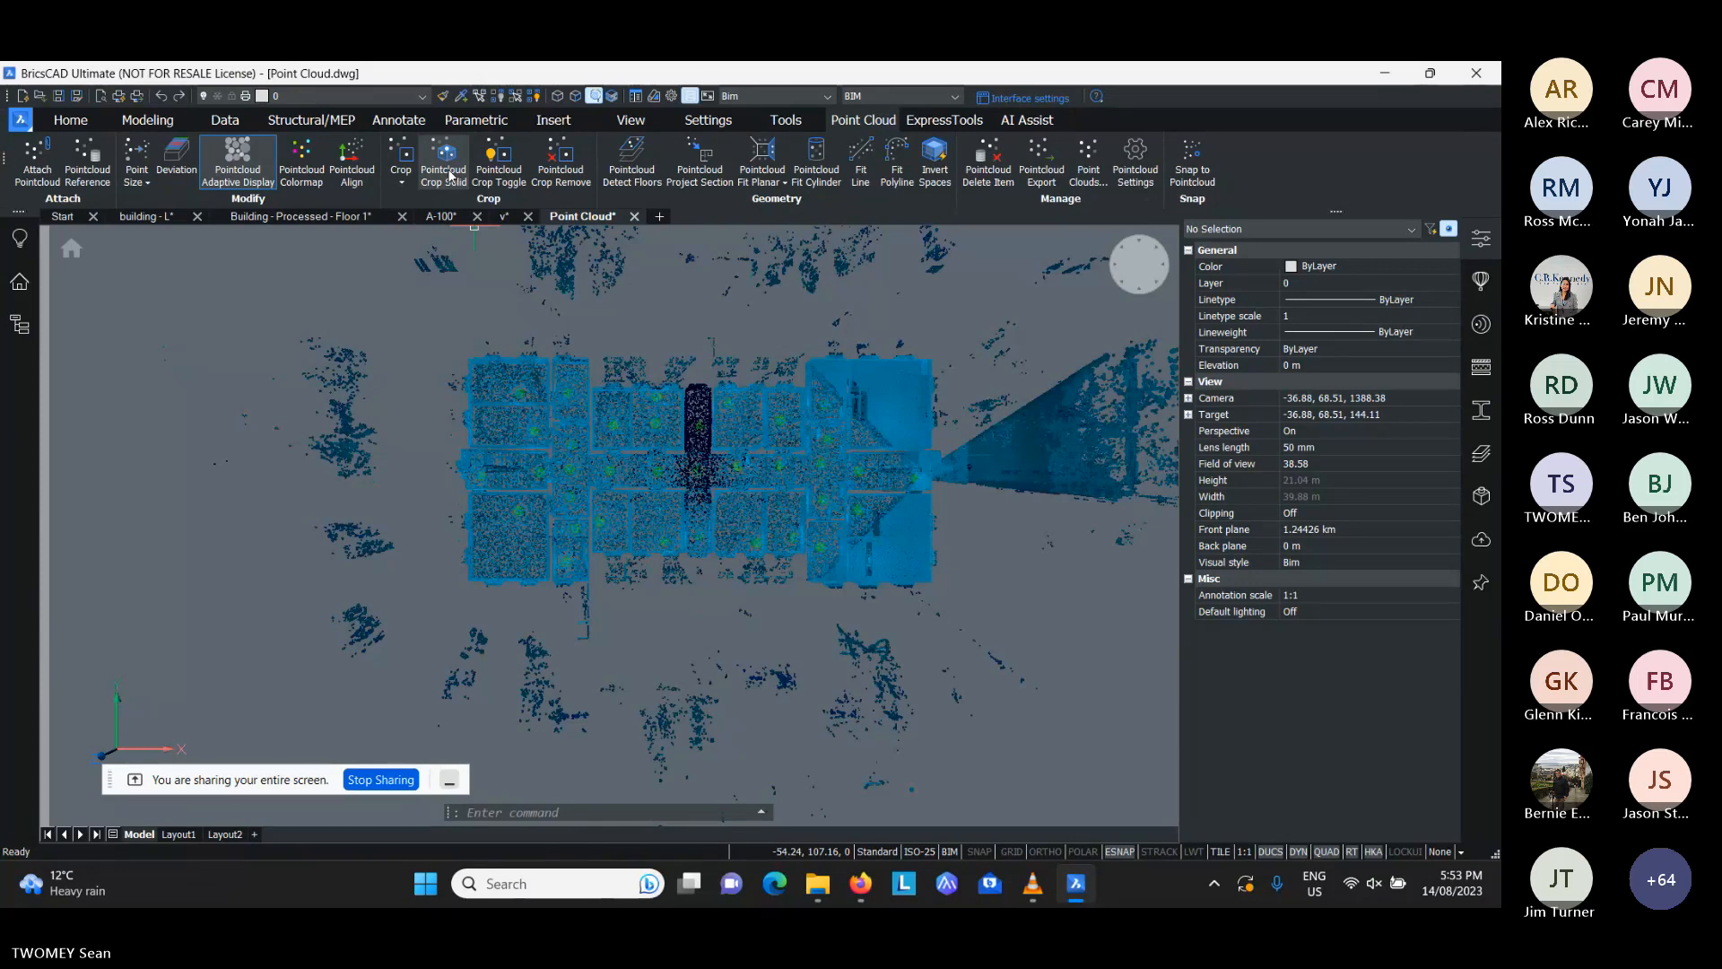
- Detect floors on the full point cloud and create spatial elements for them
left_click(639, 163)
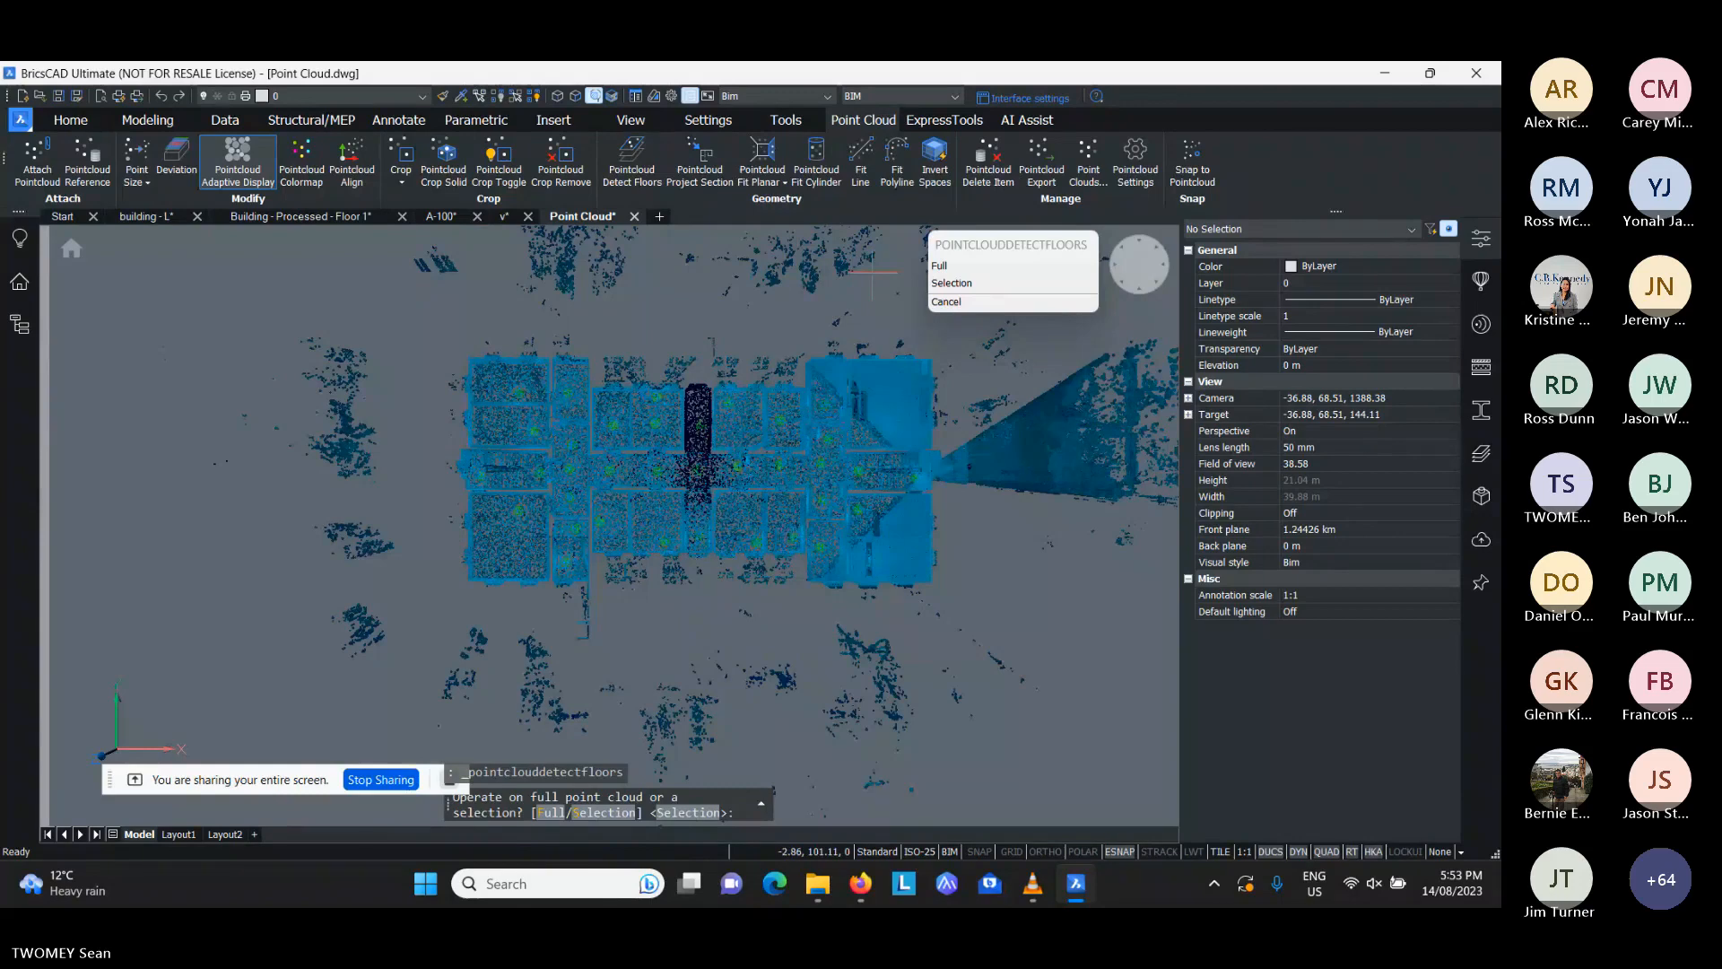
left_click(951, 266)
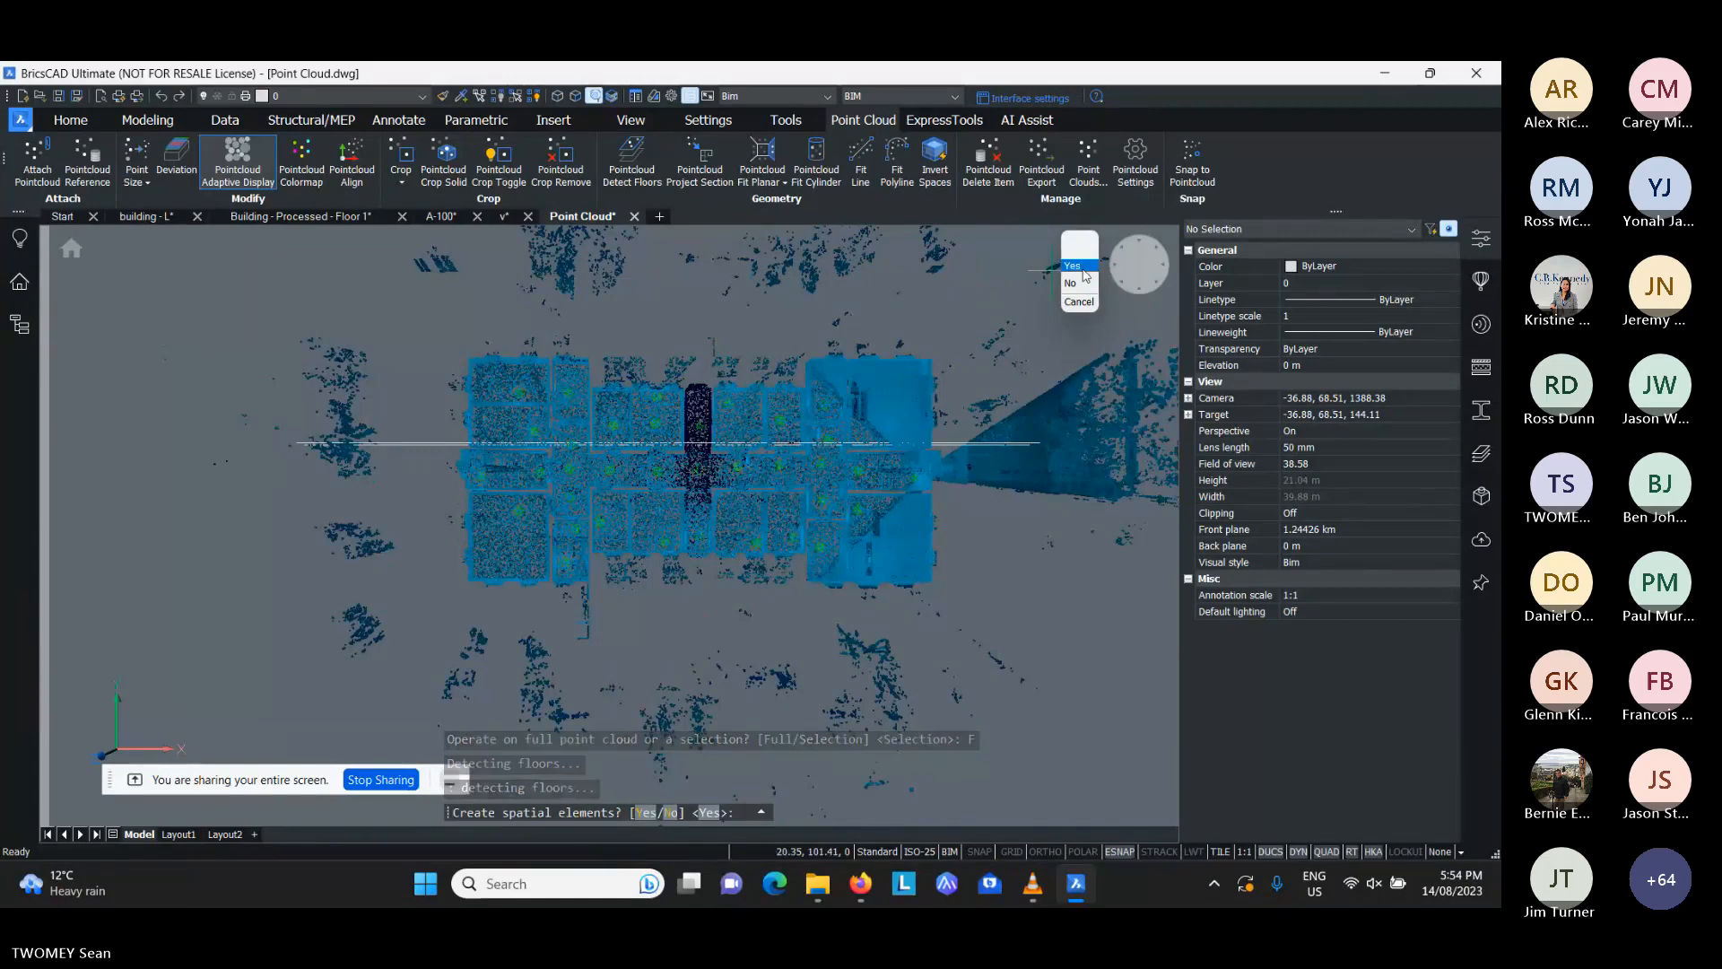
left_click(1072, 266)
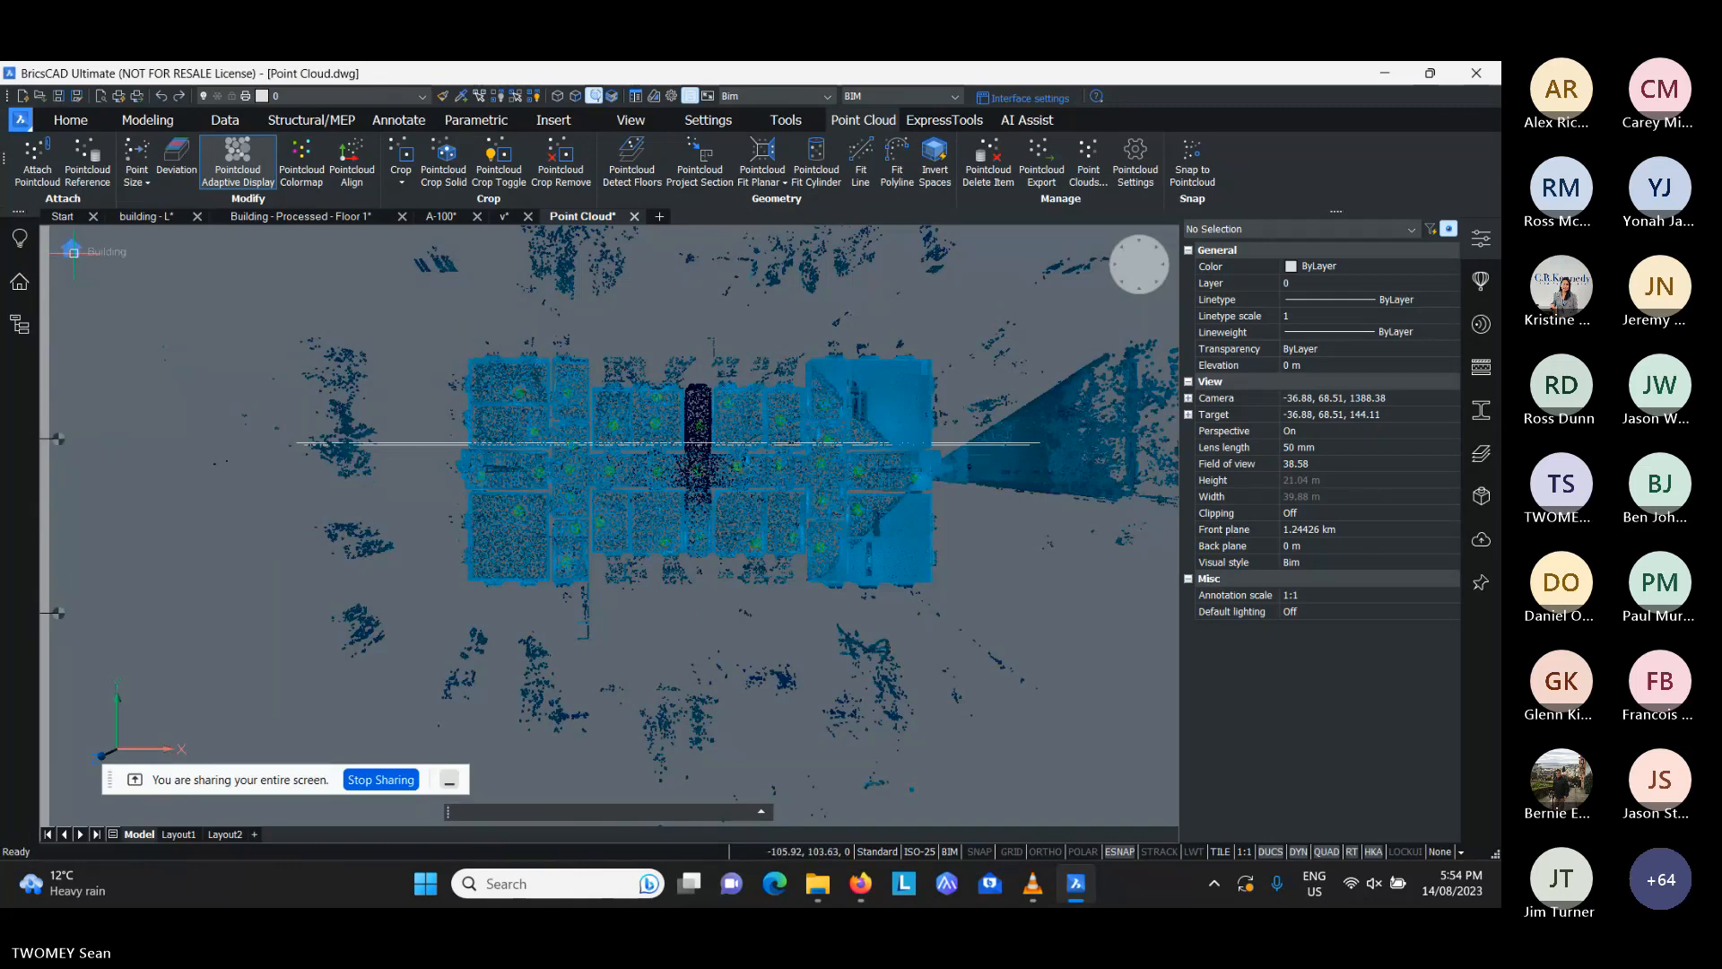
- Examine the elevations of Floor 2 and Floor 1 and the Floor 1 story height in the Spatial Locations Manager
left_click(70, 251)
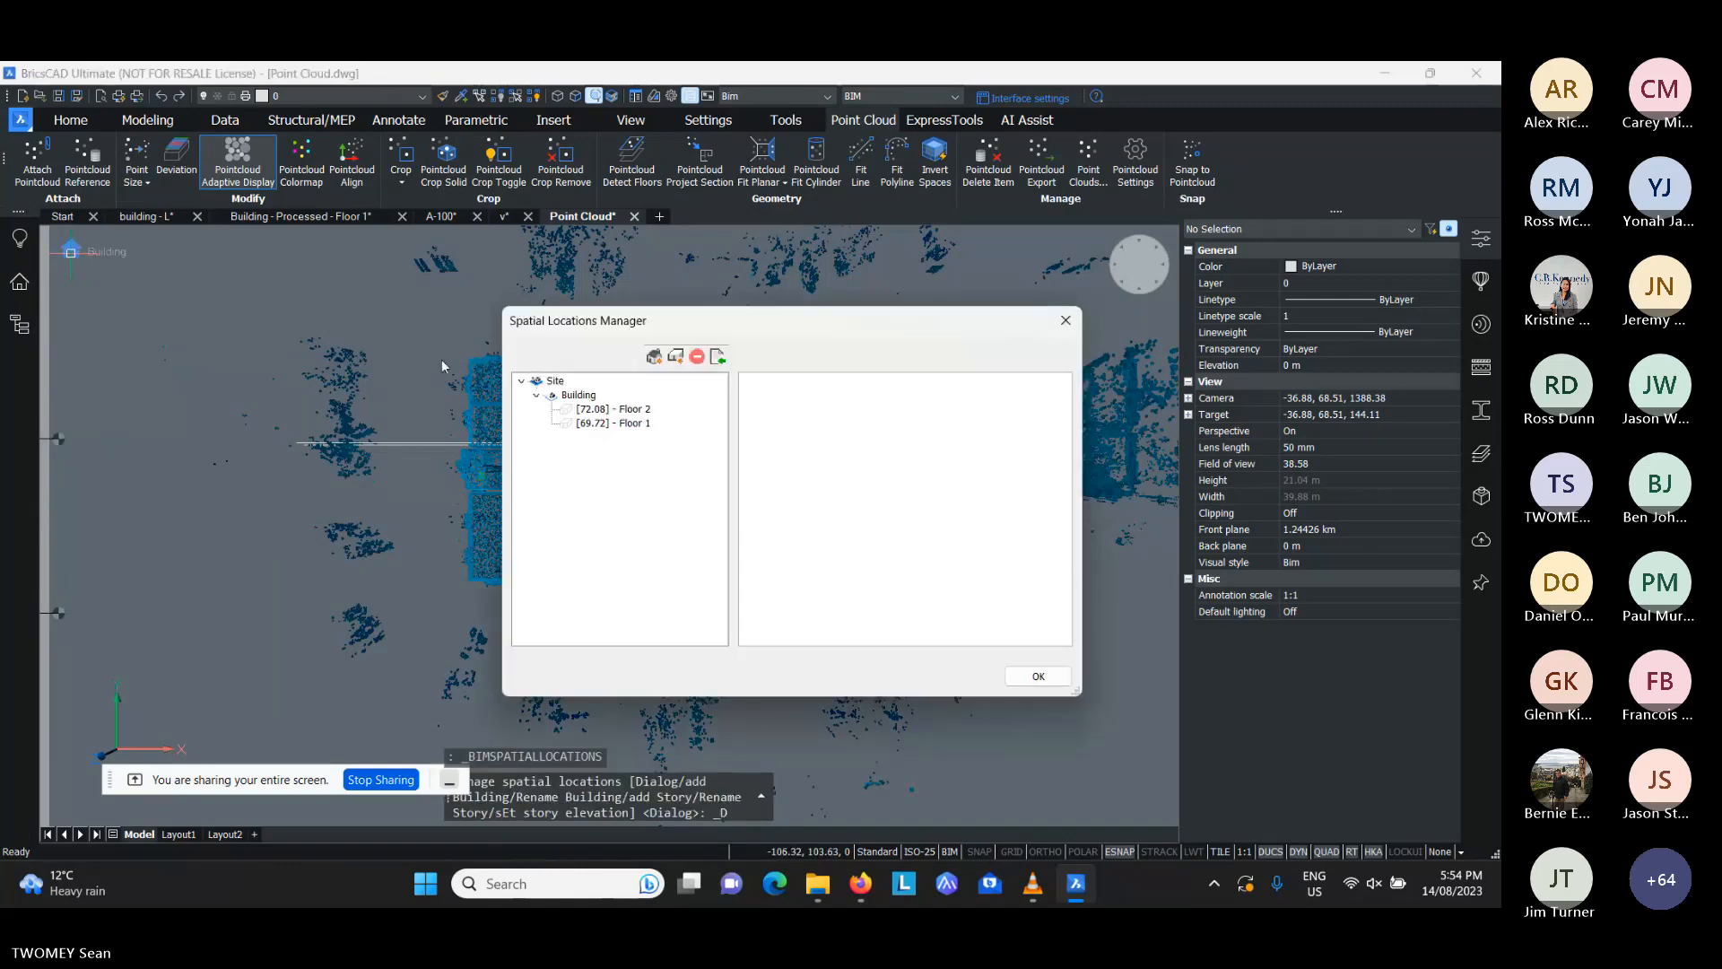
left_click(636, 412)
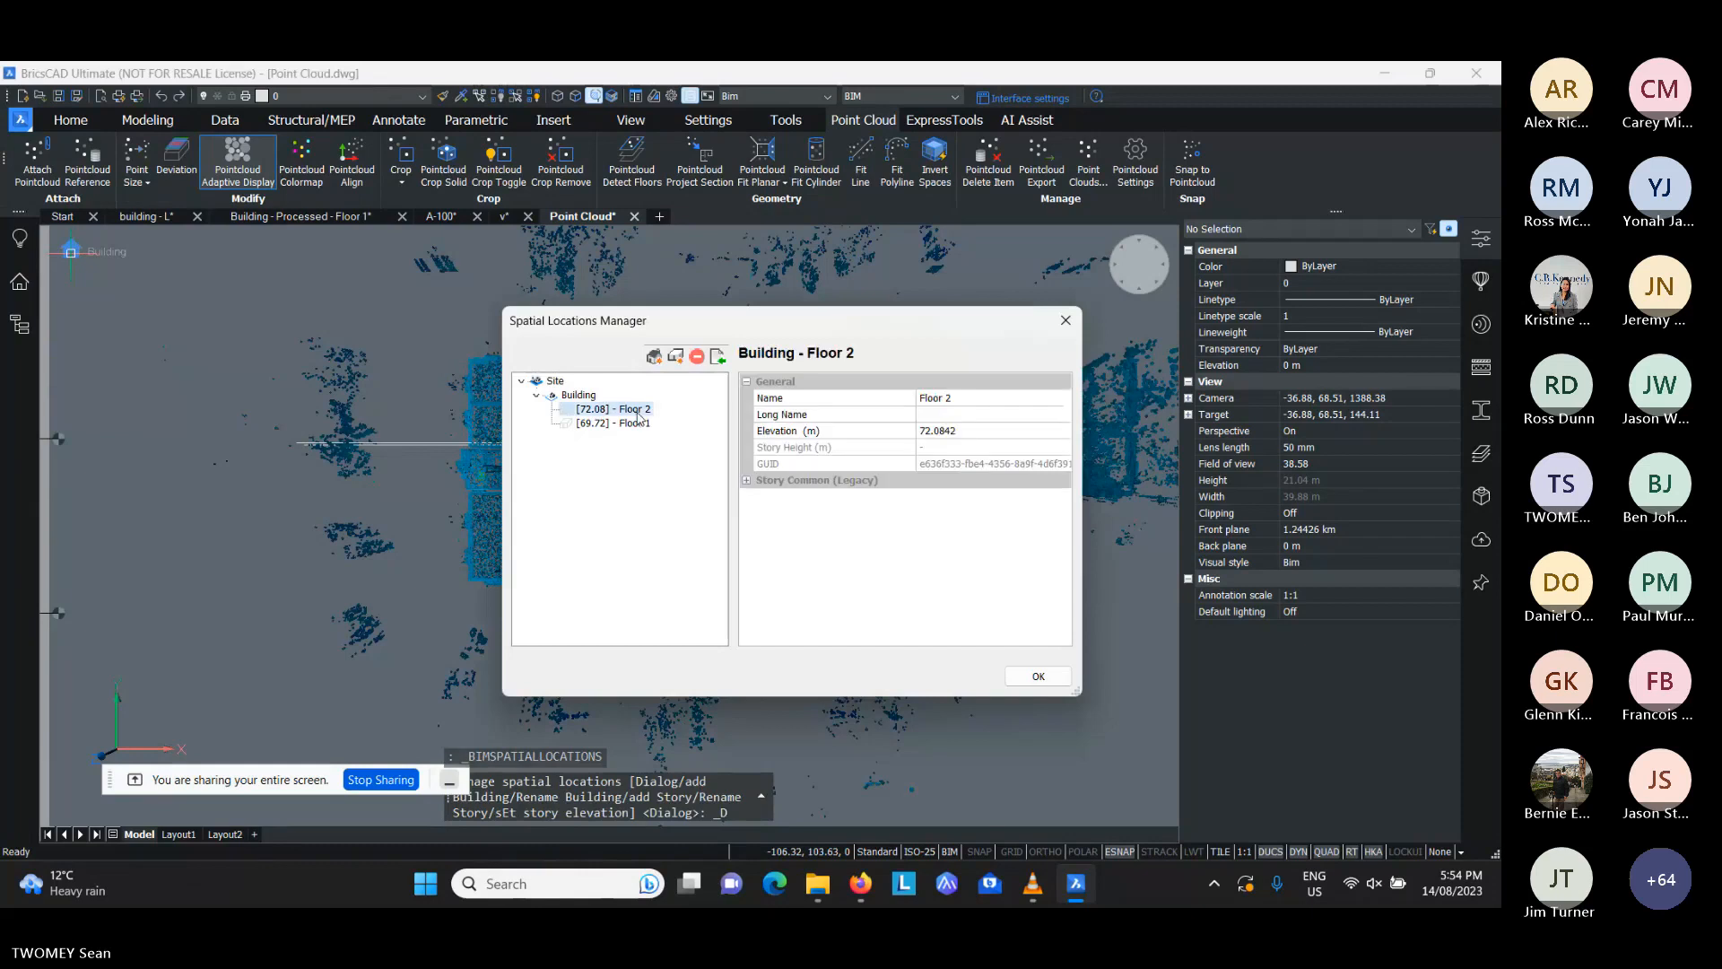
left_click(984, 431)
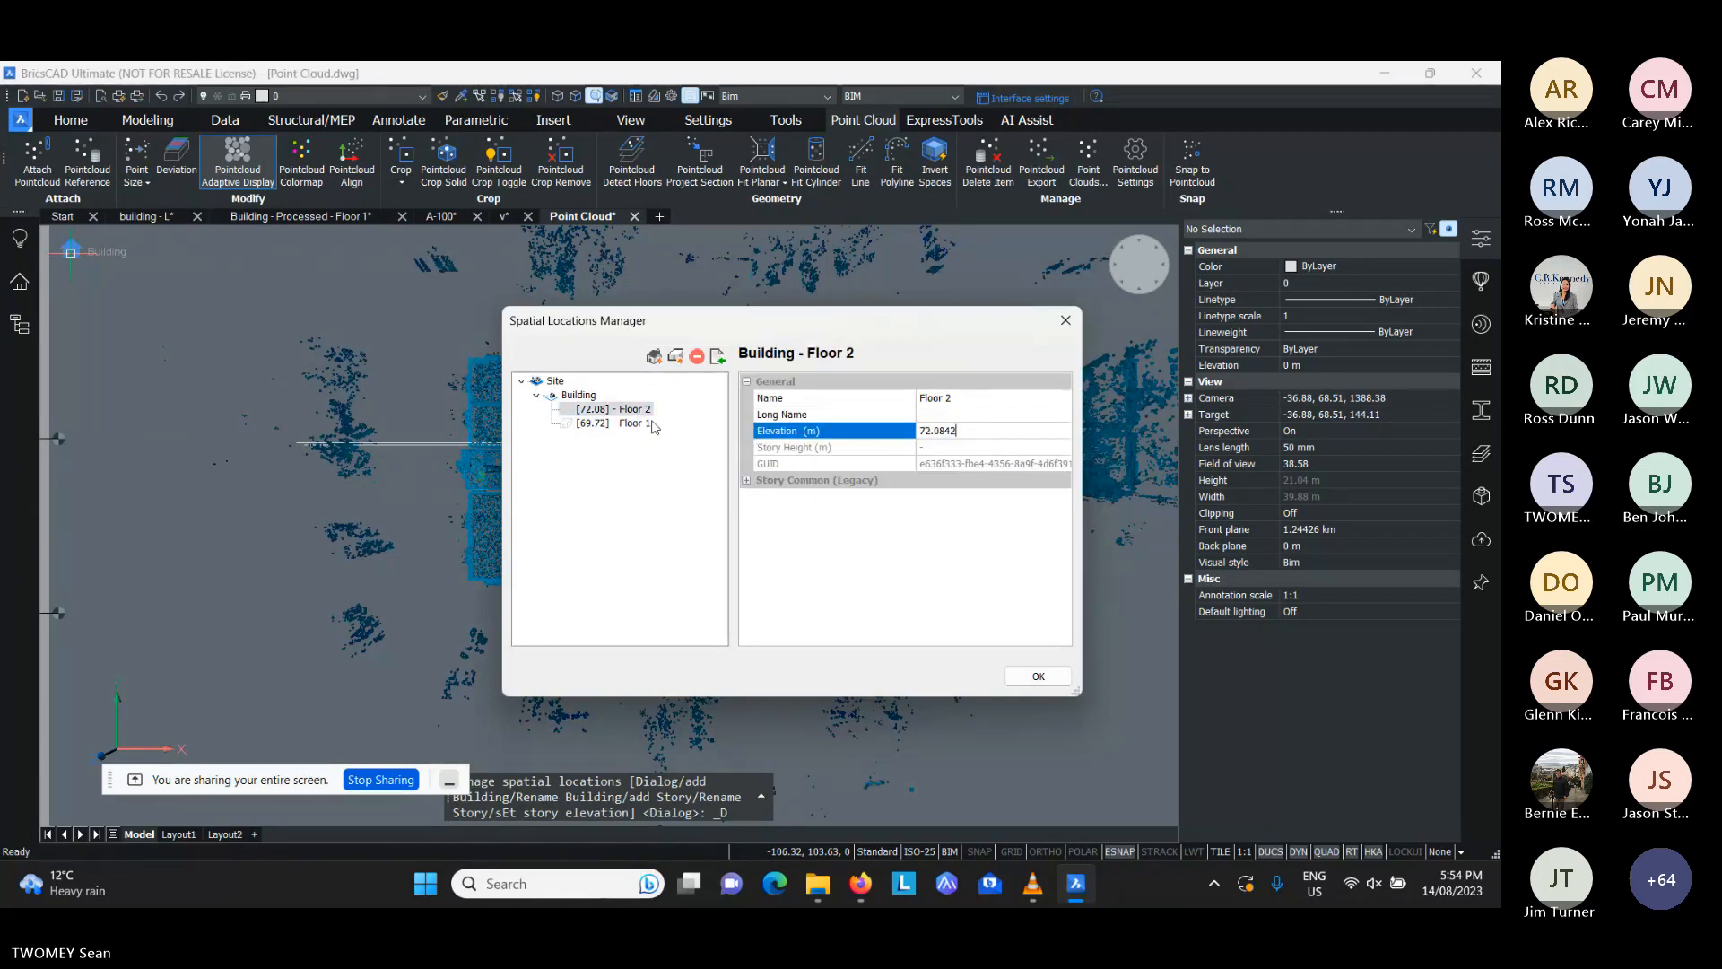
left_click(614, 422)
left_click(924, 432)
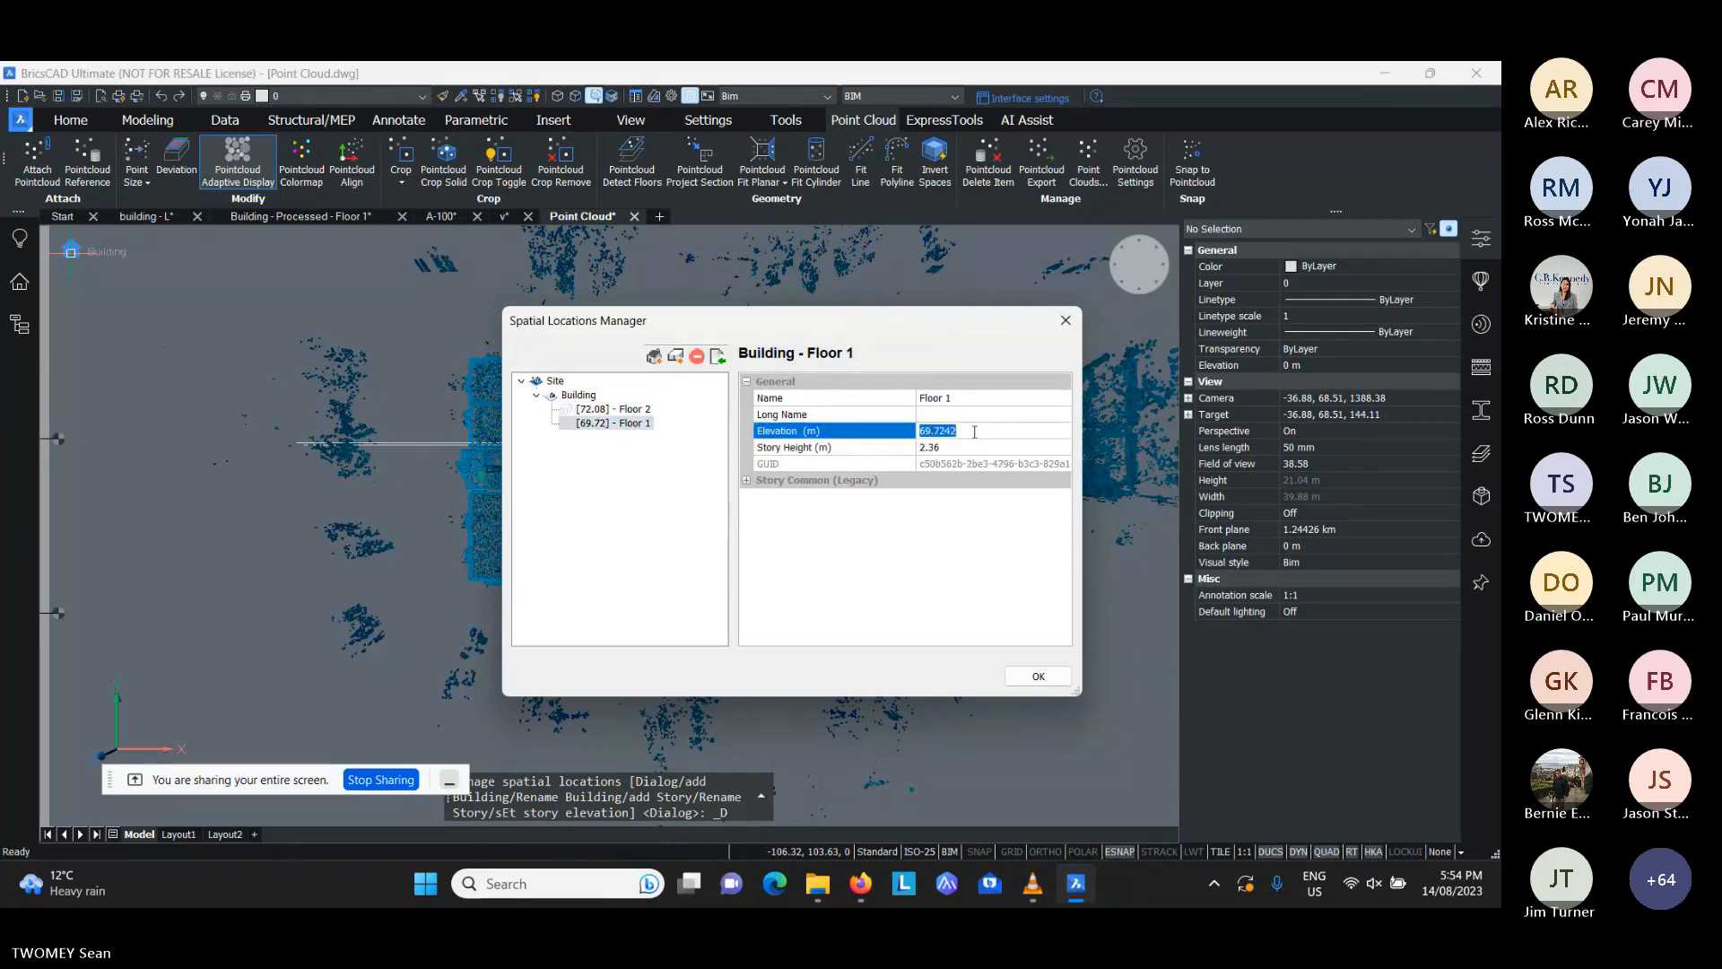
left_click(978, 432)
left_click_drag(975, 432, 919, 431)
key("Tab")
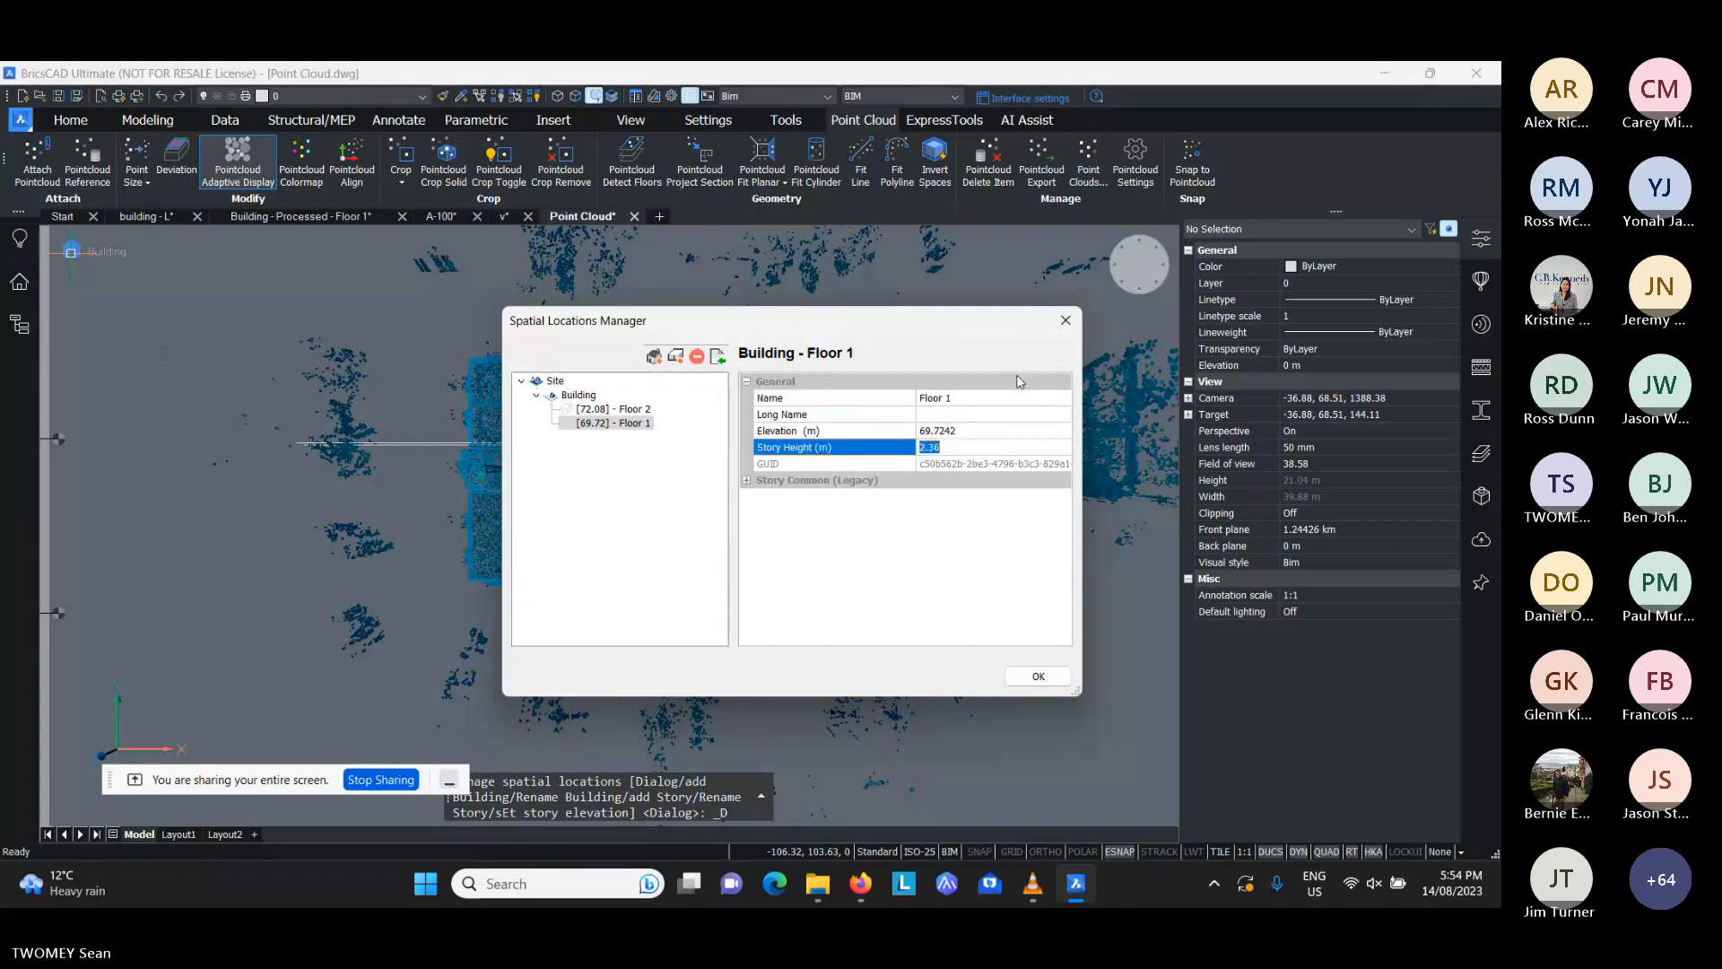
left_click(1066, 320)
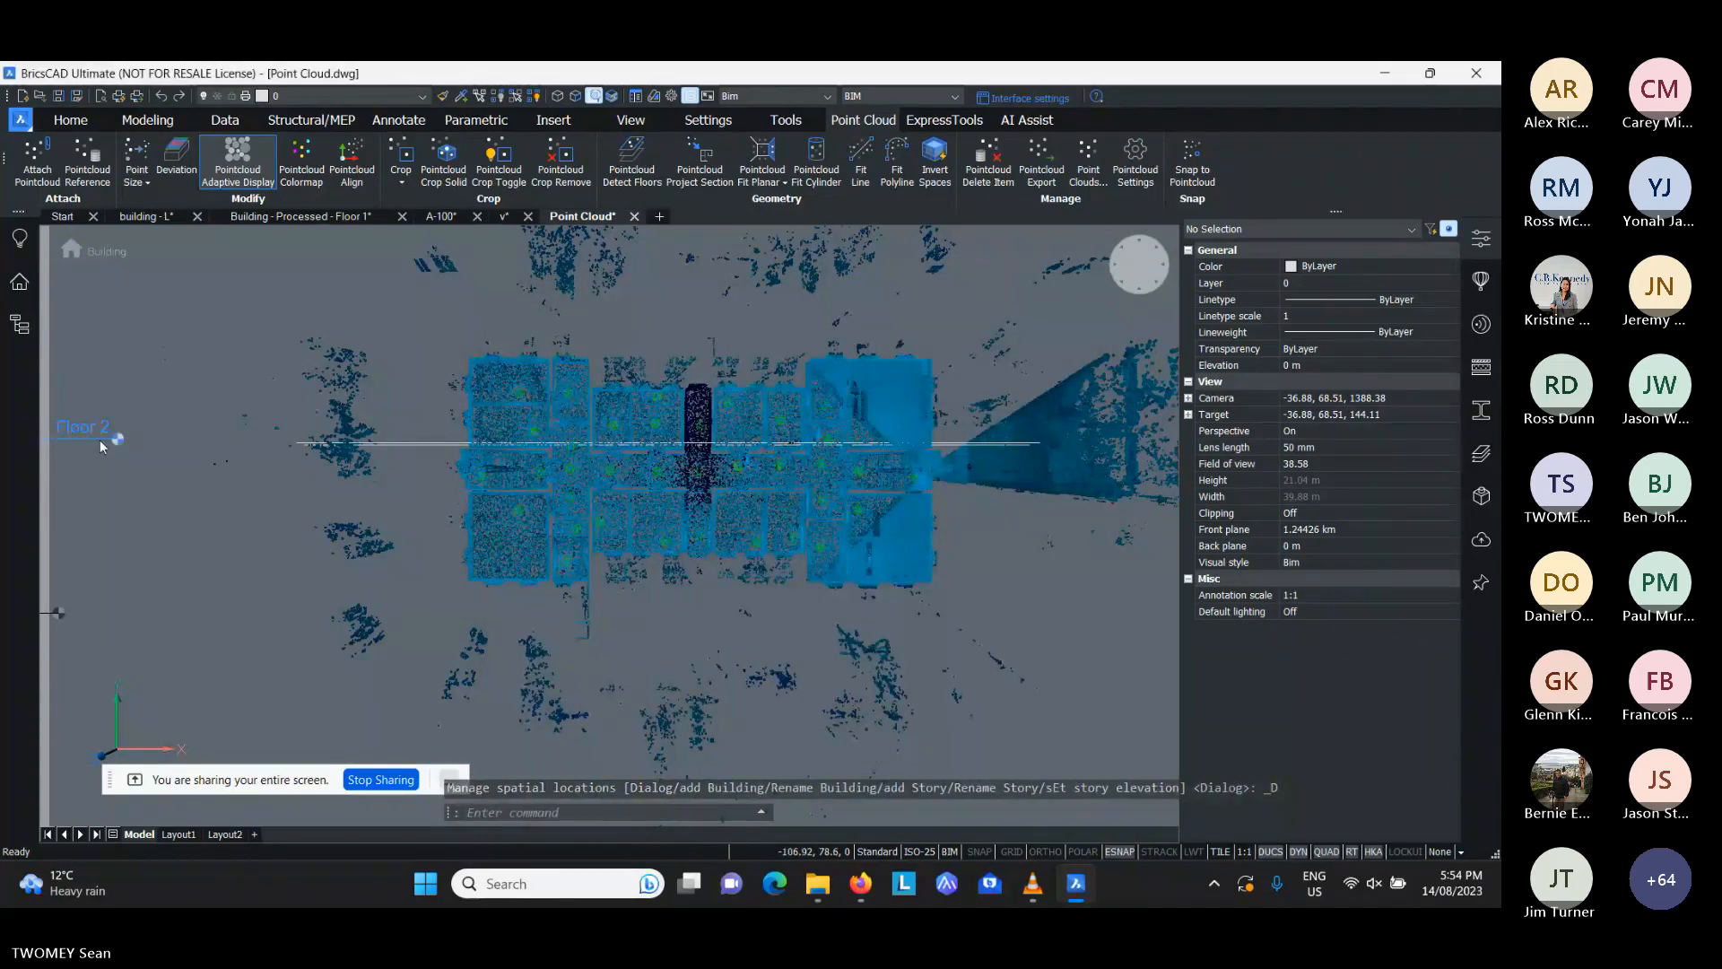
- Activate the Floor 2 story and examine its sliced point cloud in plan and from an oblique angle
left_click(115, 439)
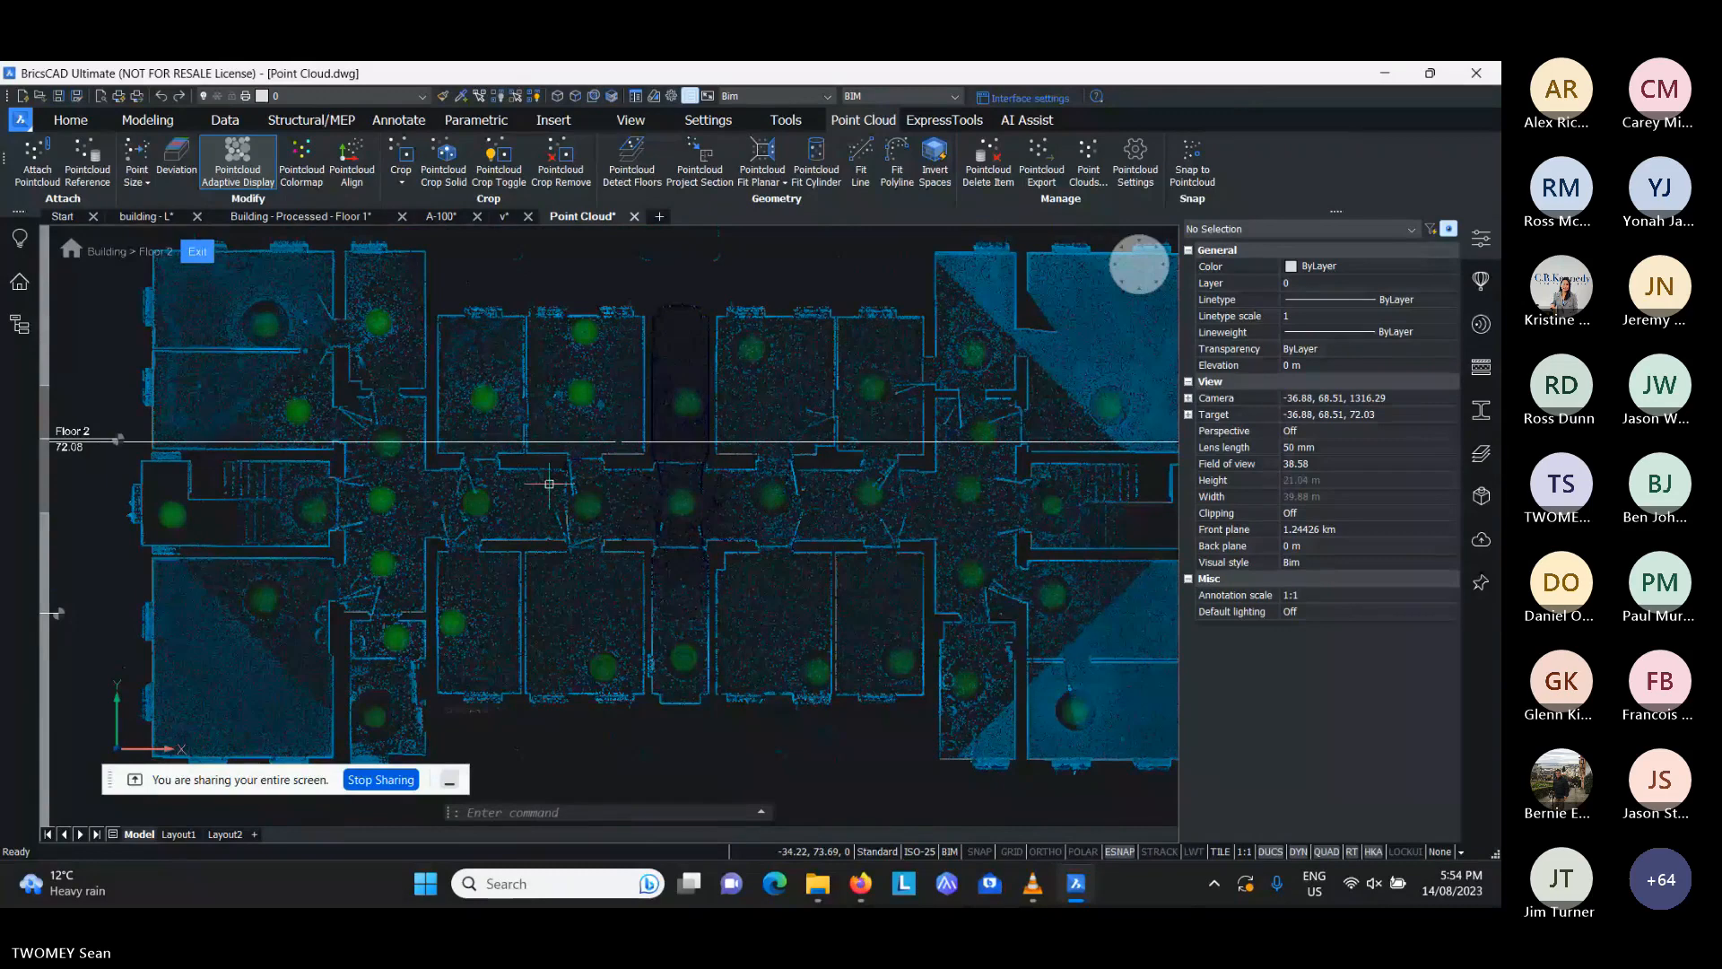
mouse_move(550, 484)
scroll(615, 427, "down", 5)
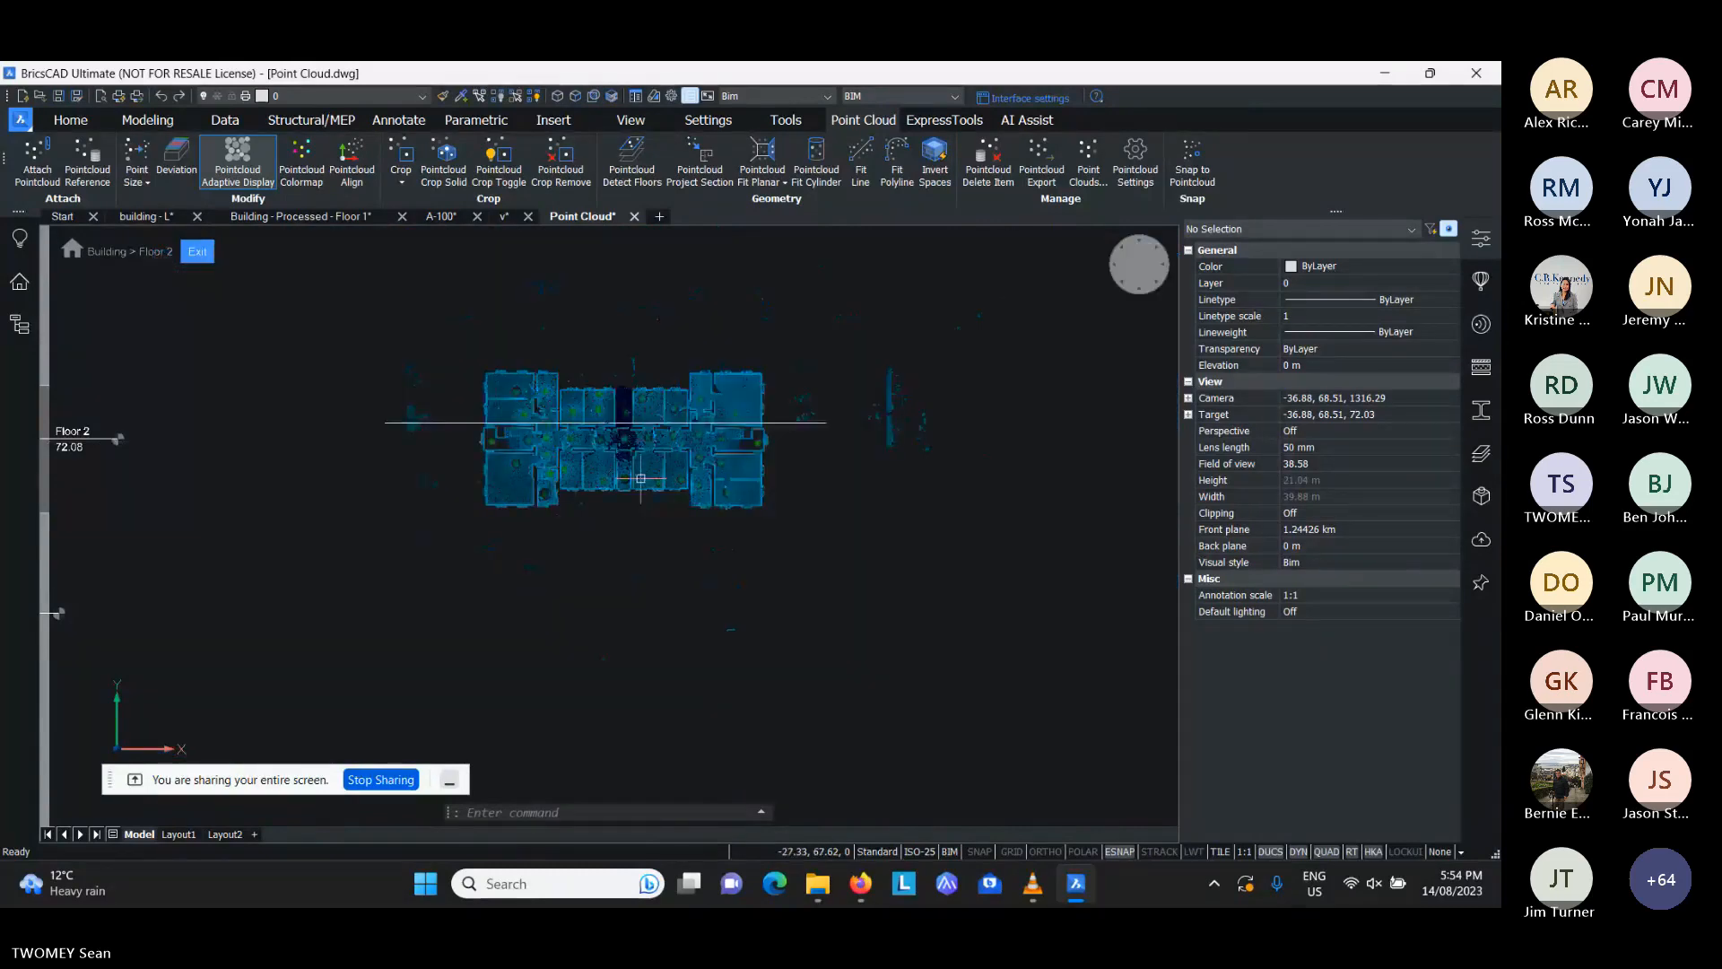
middle_click_drag(654, 431, 627, 503, "shift")
scroll(626, 545, "up", 4)
scroll(553, 445, "up", 4)
middle_click_drag(546, 448, 577, 459)
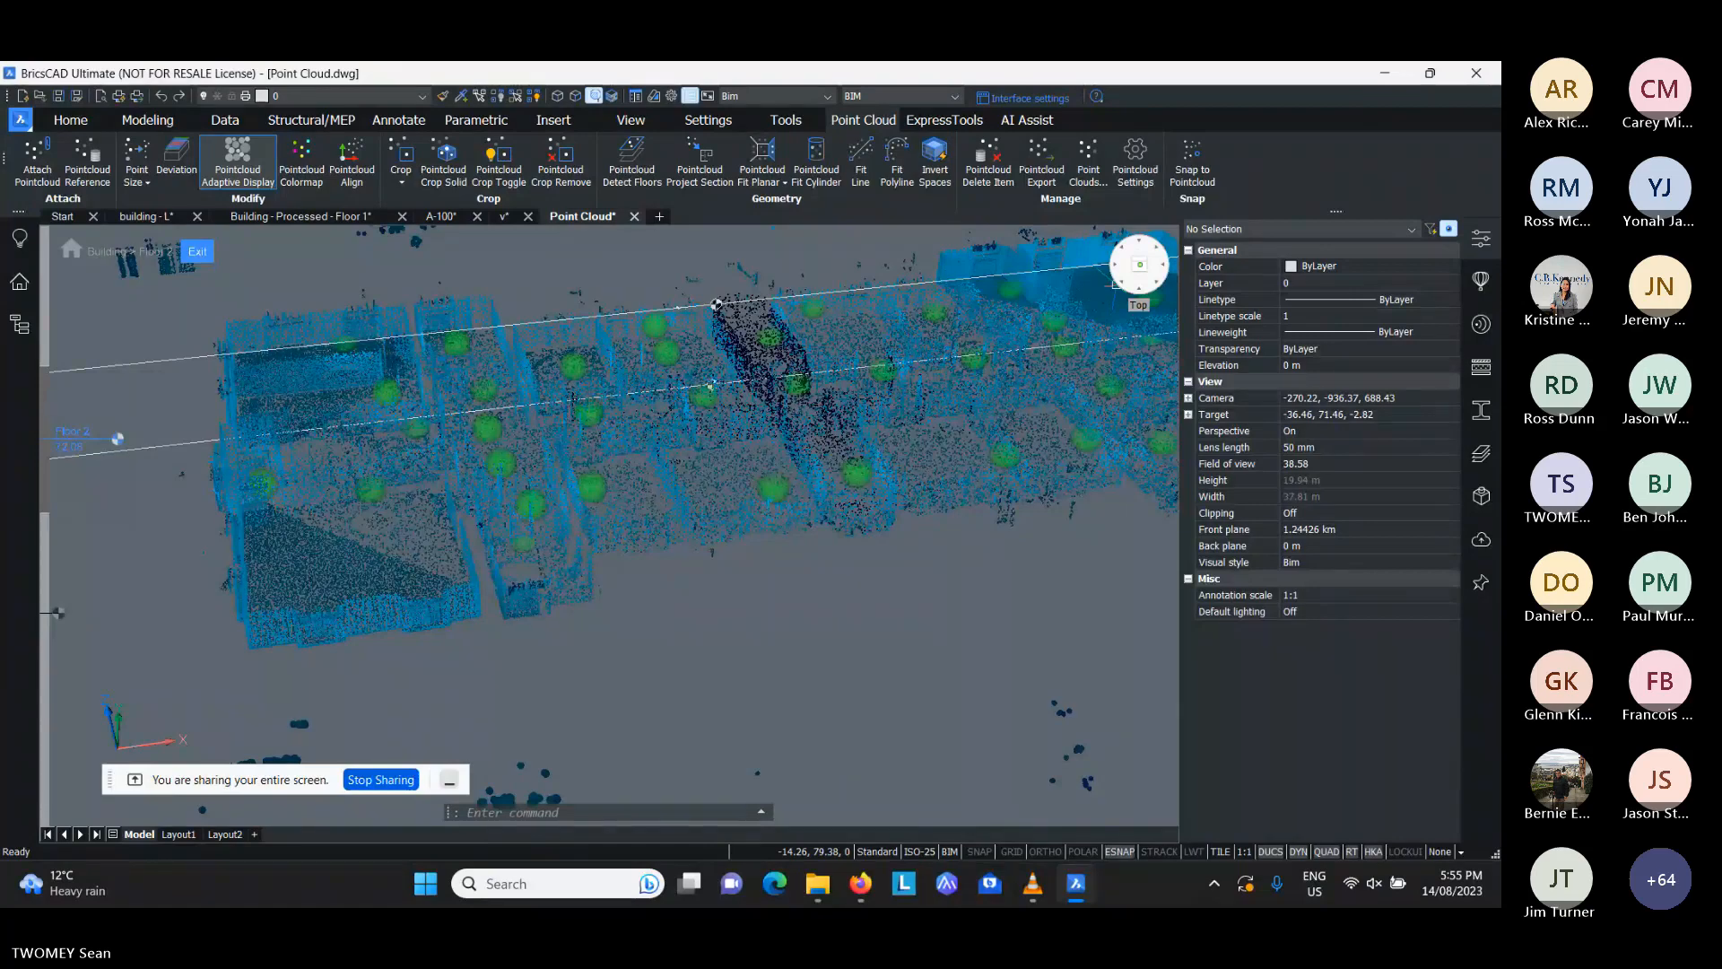
- Return the Floor 2 slice to the top view and exit the story view
left_click(1140, 264)
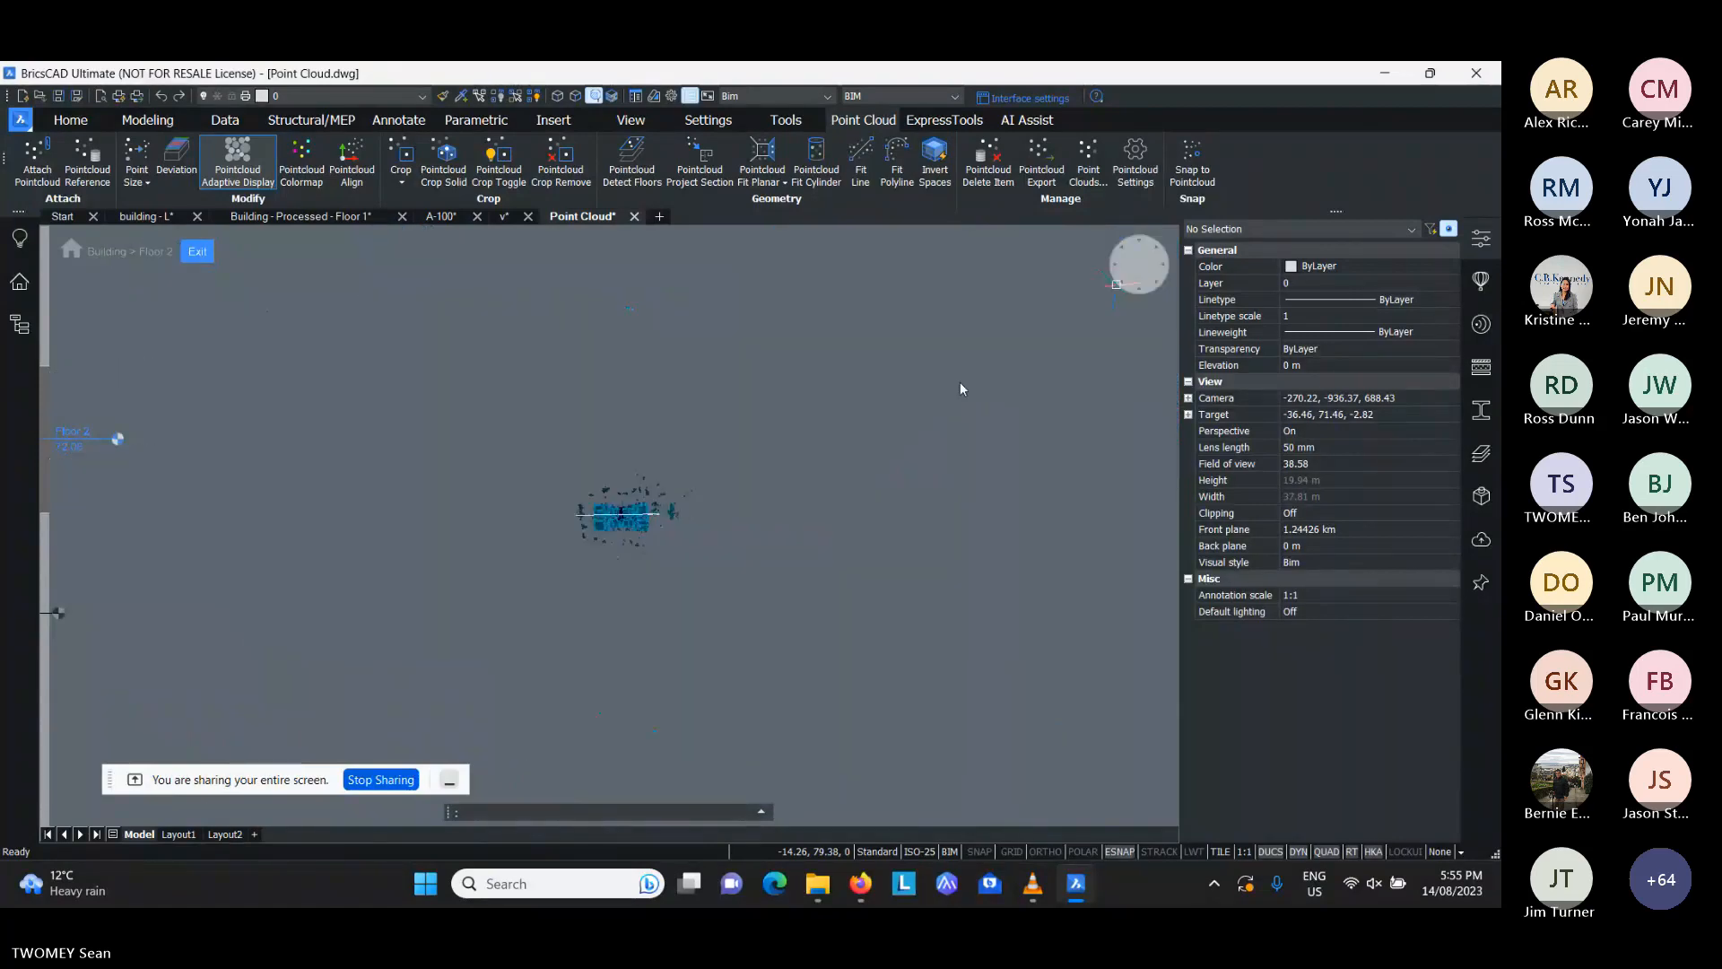
scroll(590, 523, "up", 4)
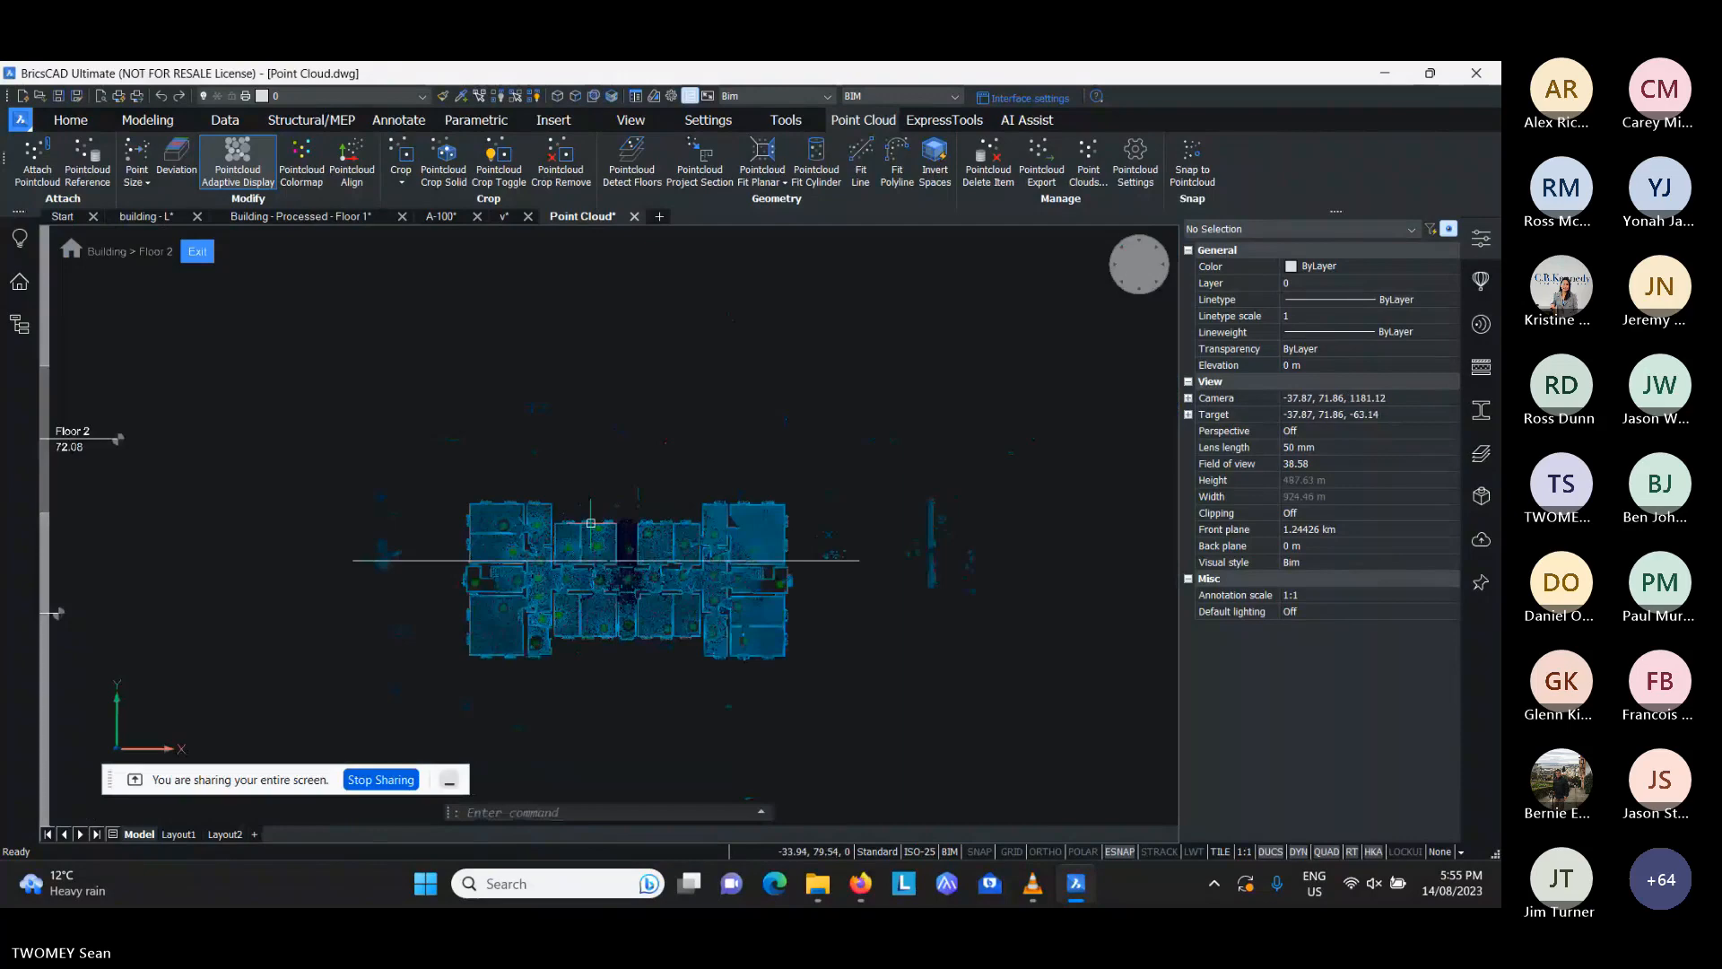
scroll(590, 523, "up", 3)
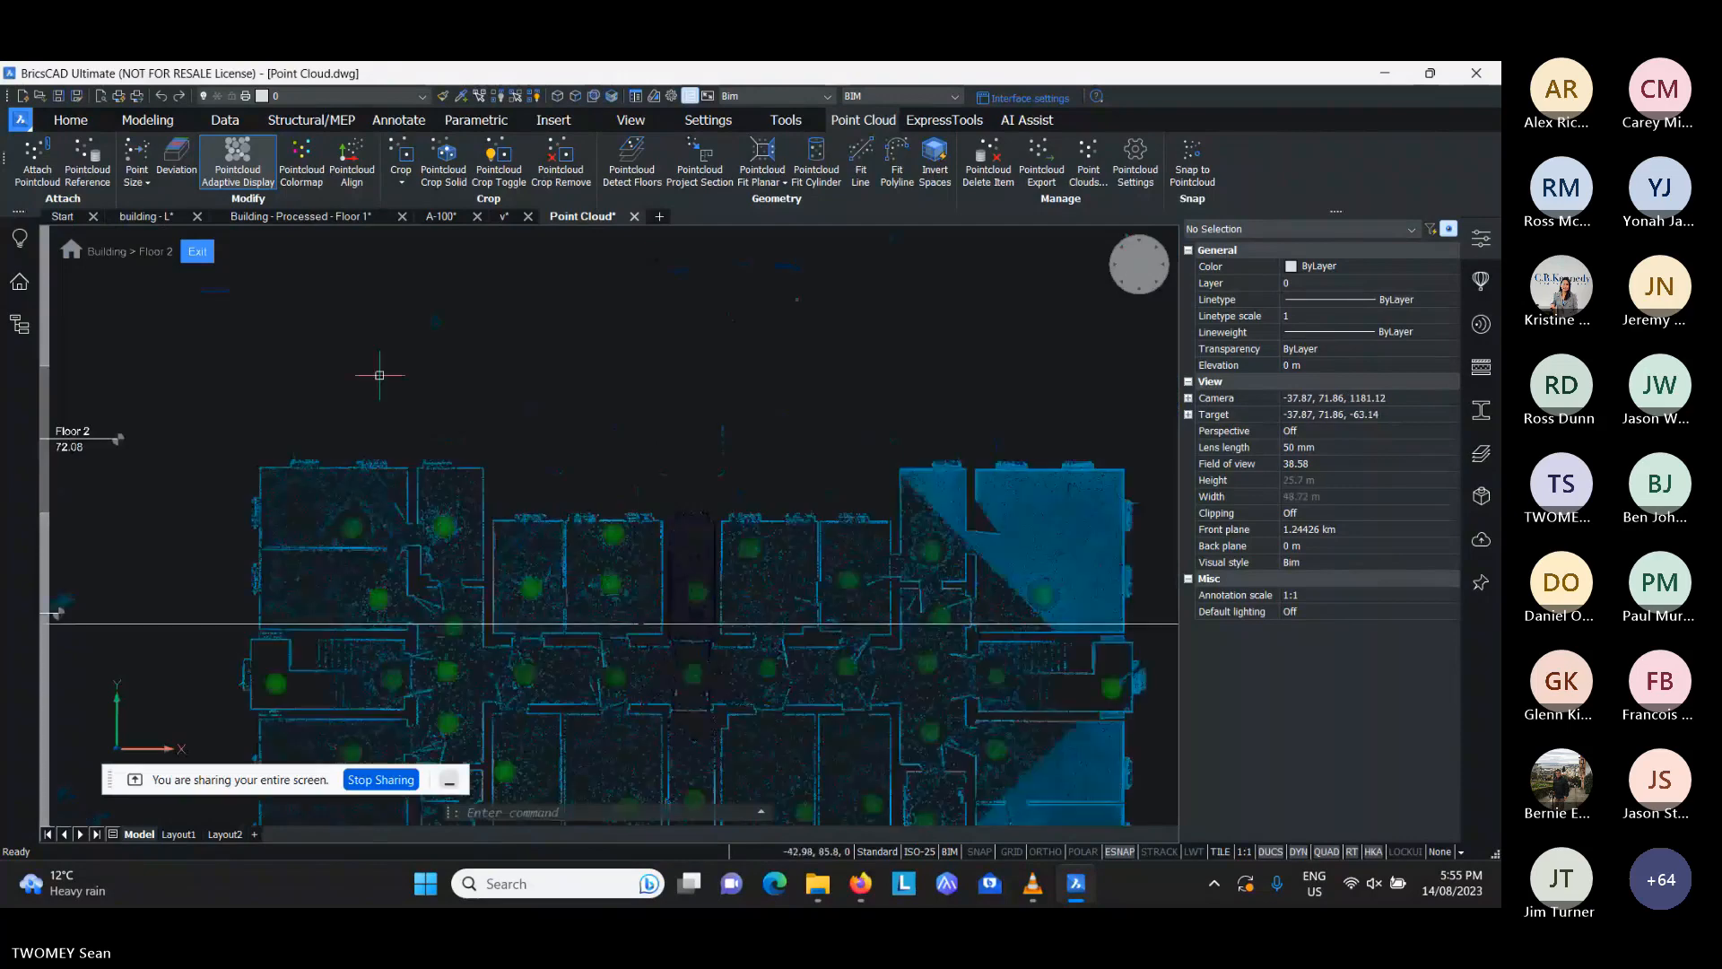
left_click(199, 255)
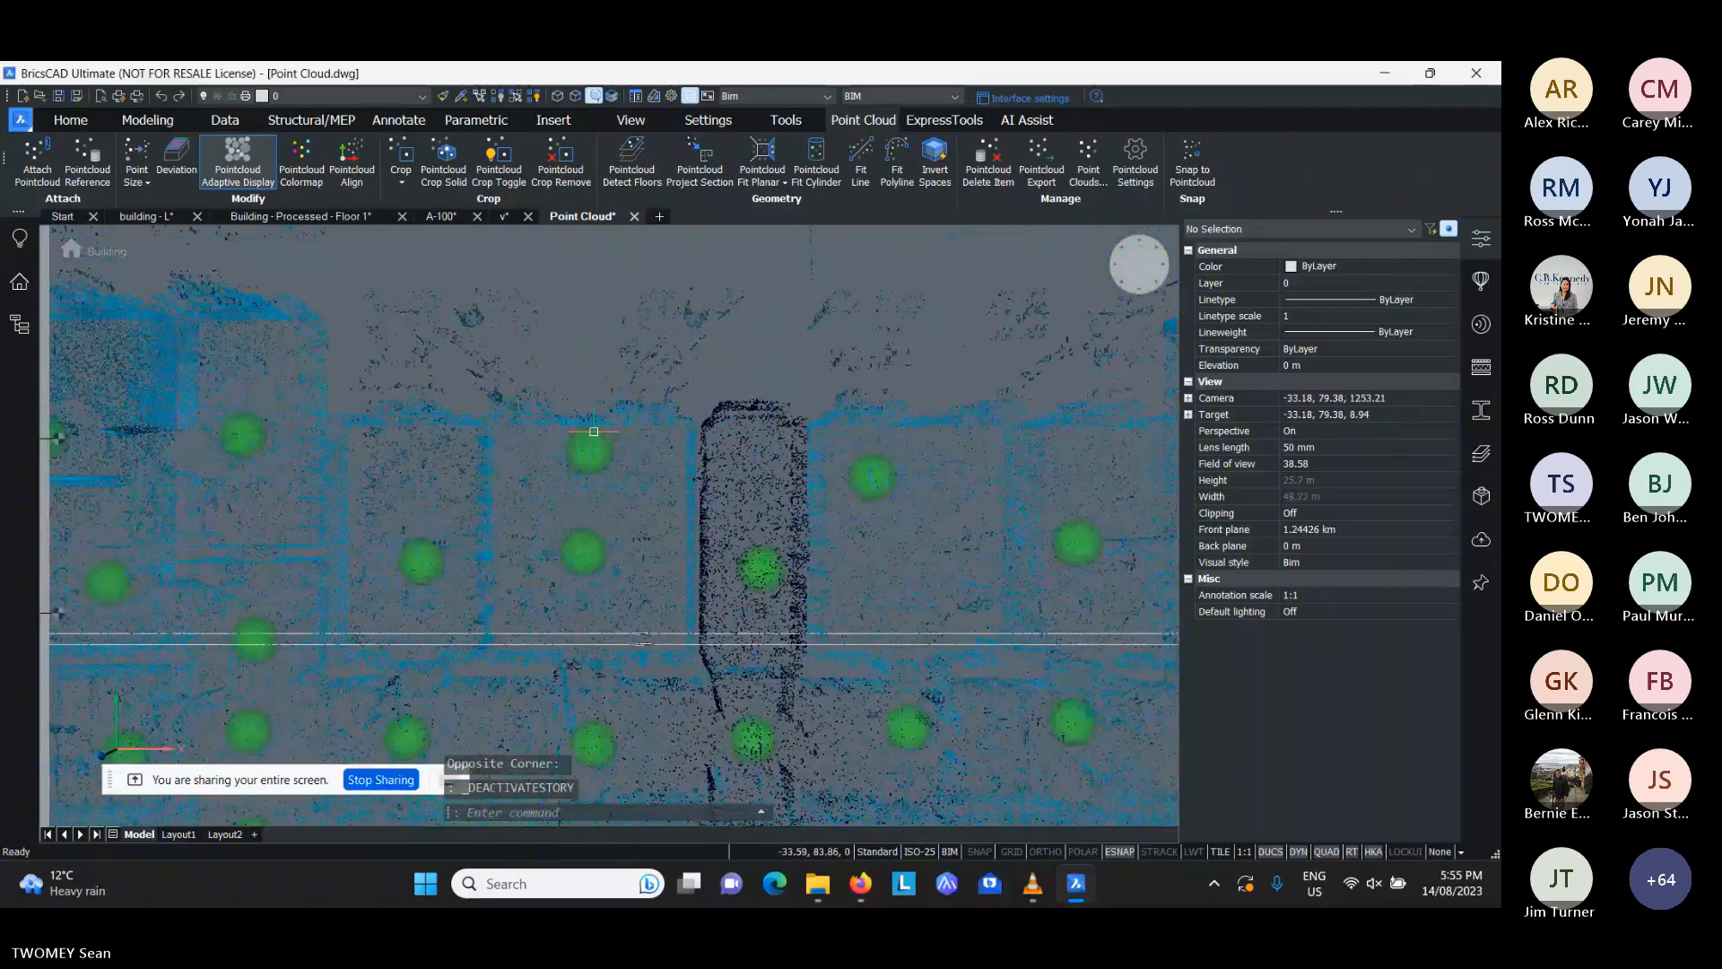
- Toggle the Pointcloud nearest point entity snap
scroll(487, 458, "up", 2)
scroll(487, 458, "up", 3)
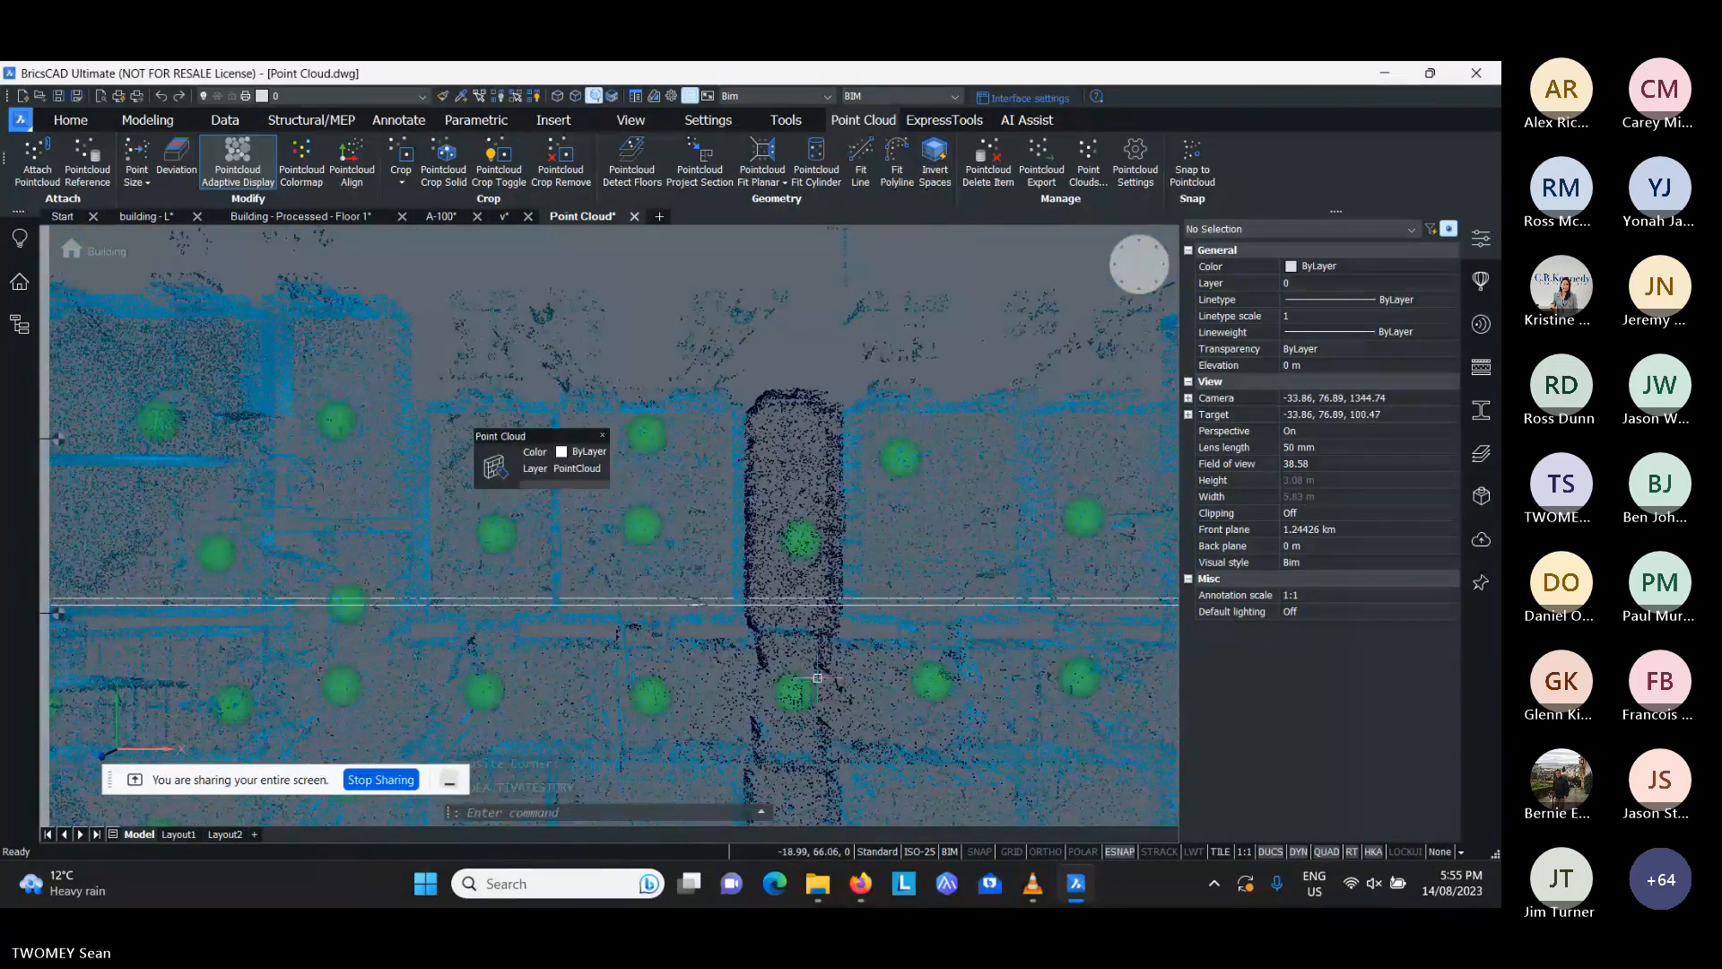
right_click(1121, 853)
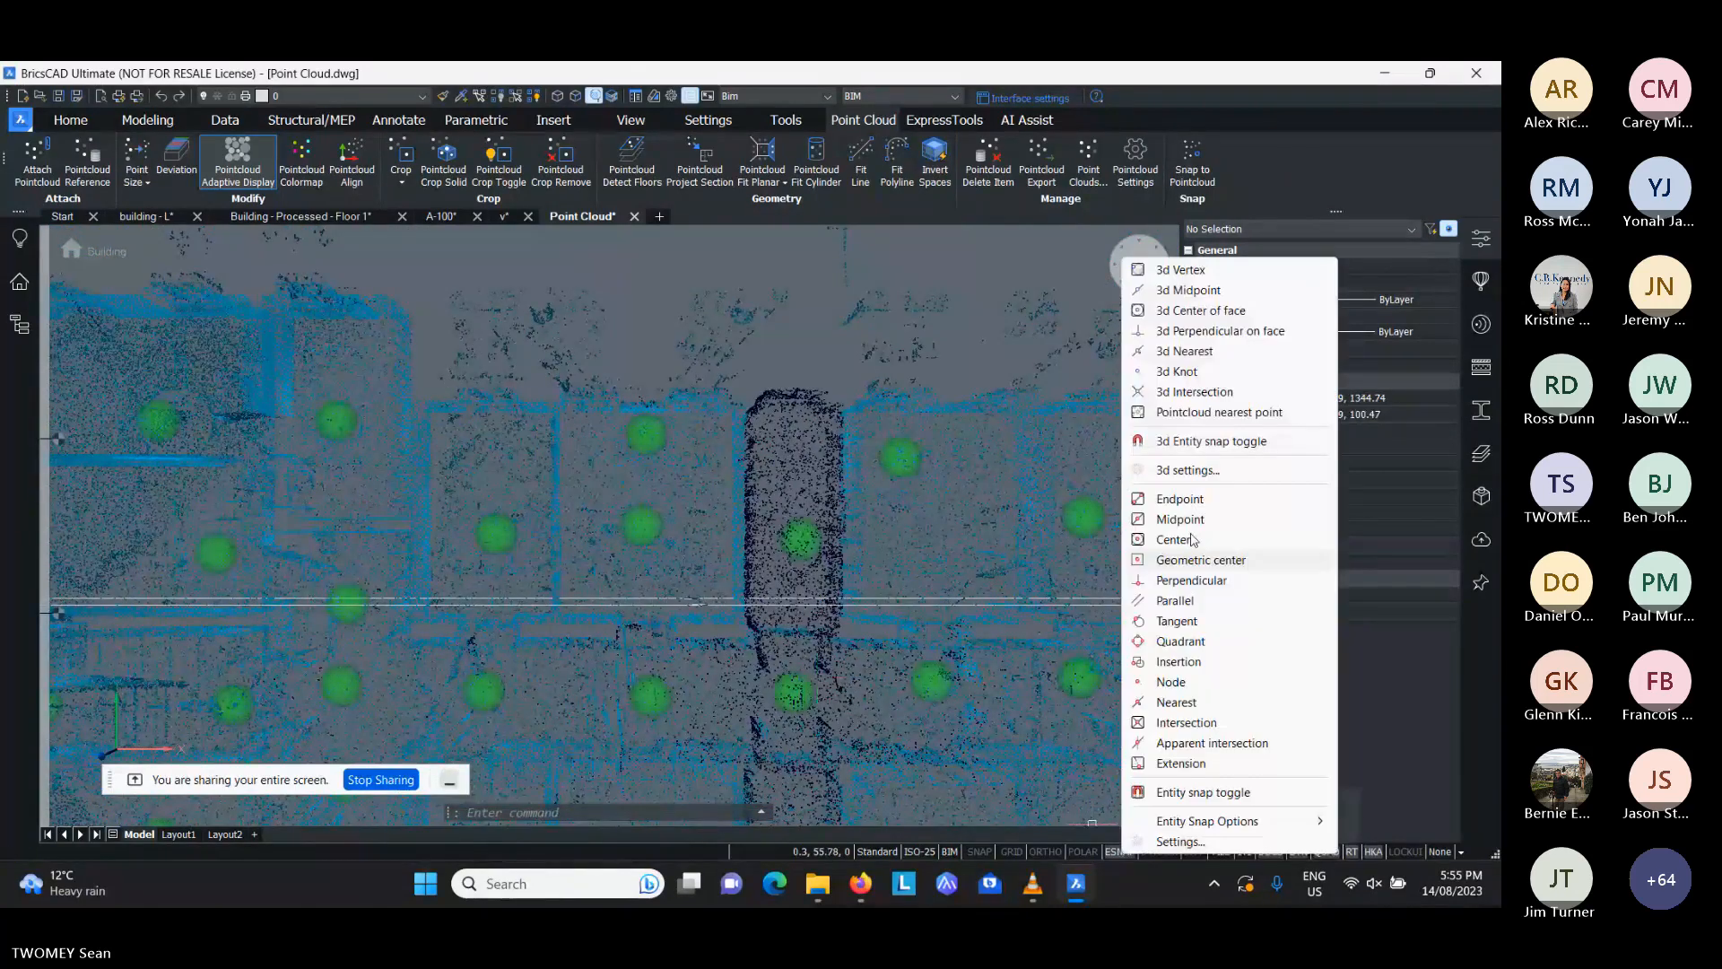
left_click(1198, 415)
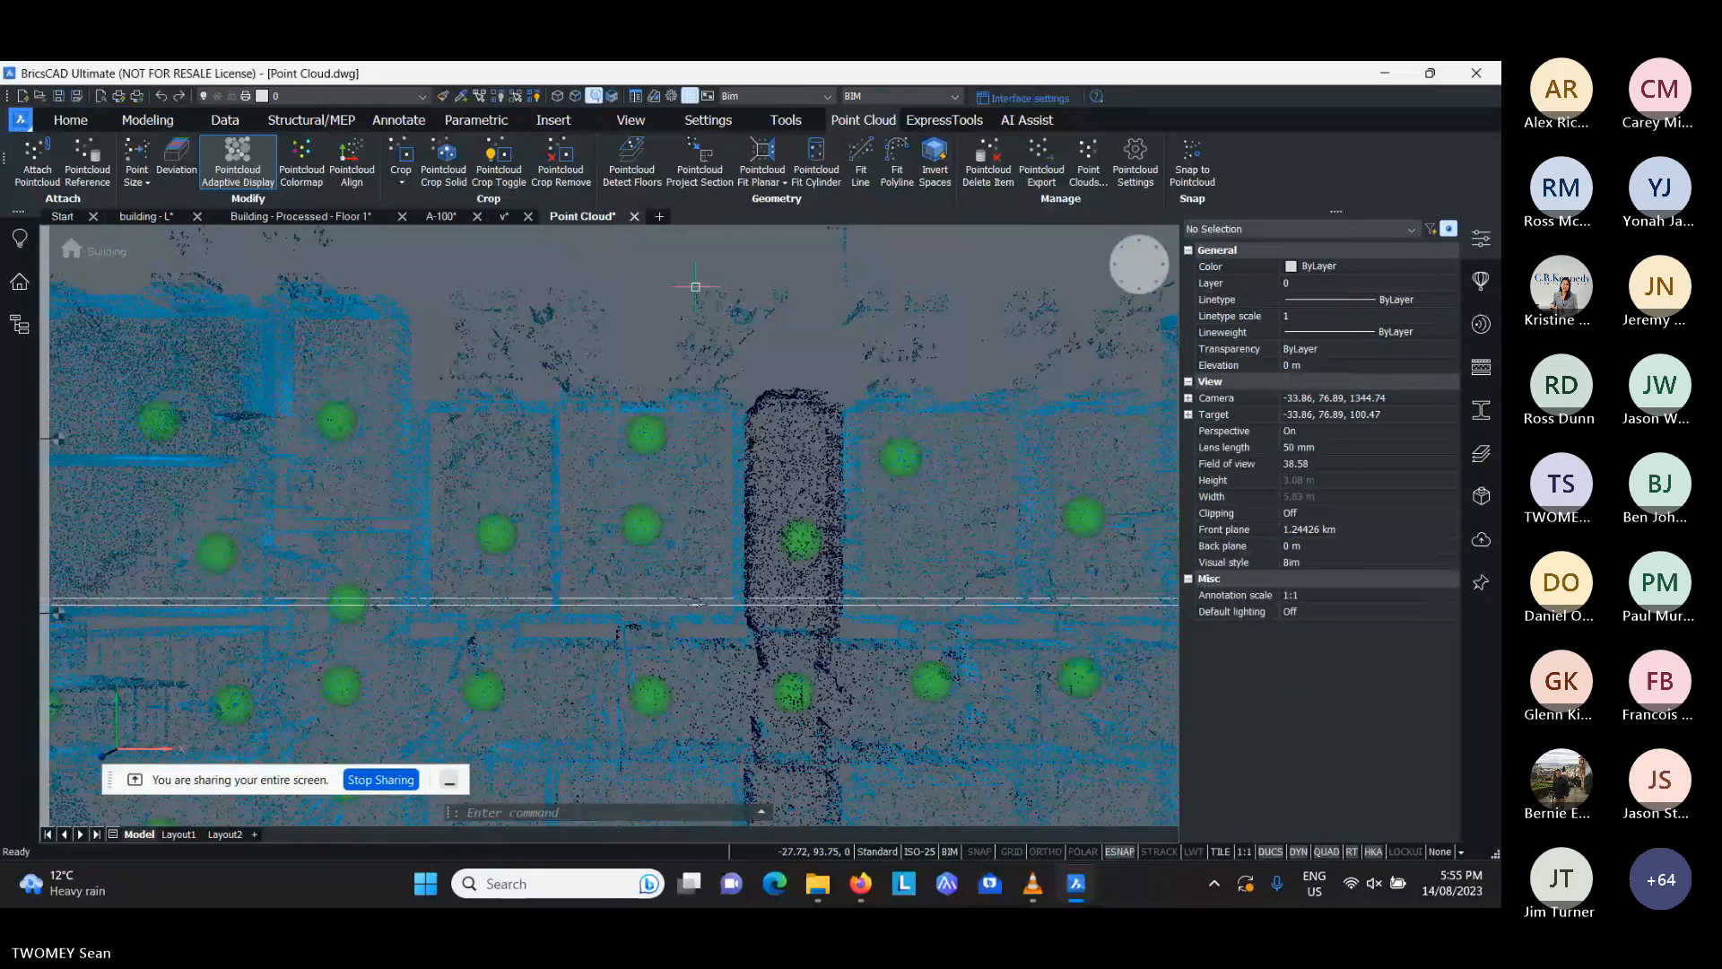
- Draw two separate diagonal single-segment polylines, about 16 m and 6.6 m long, across the building's upper edge
type("pl")
key("Return")
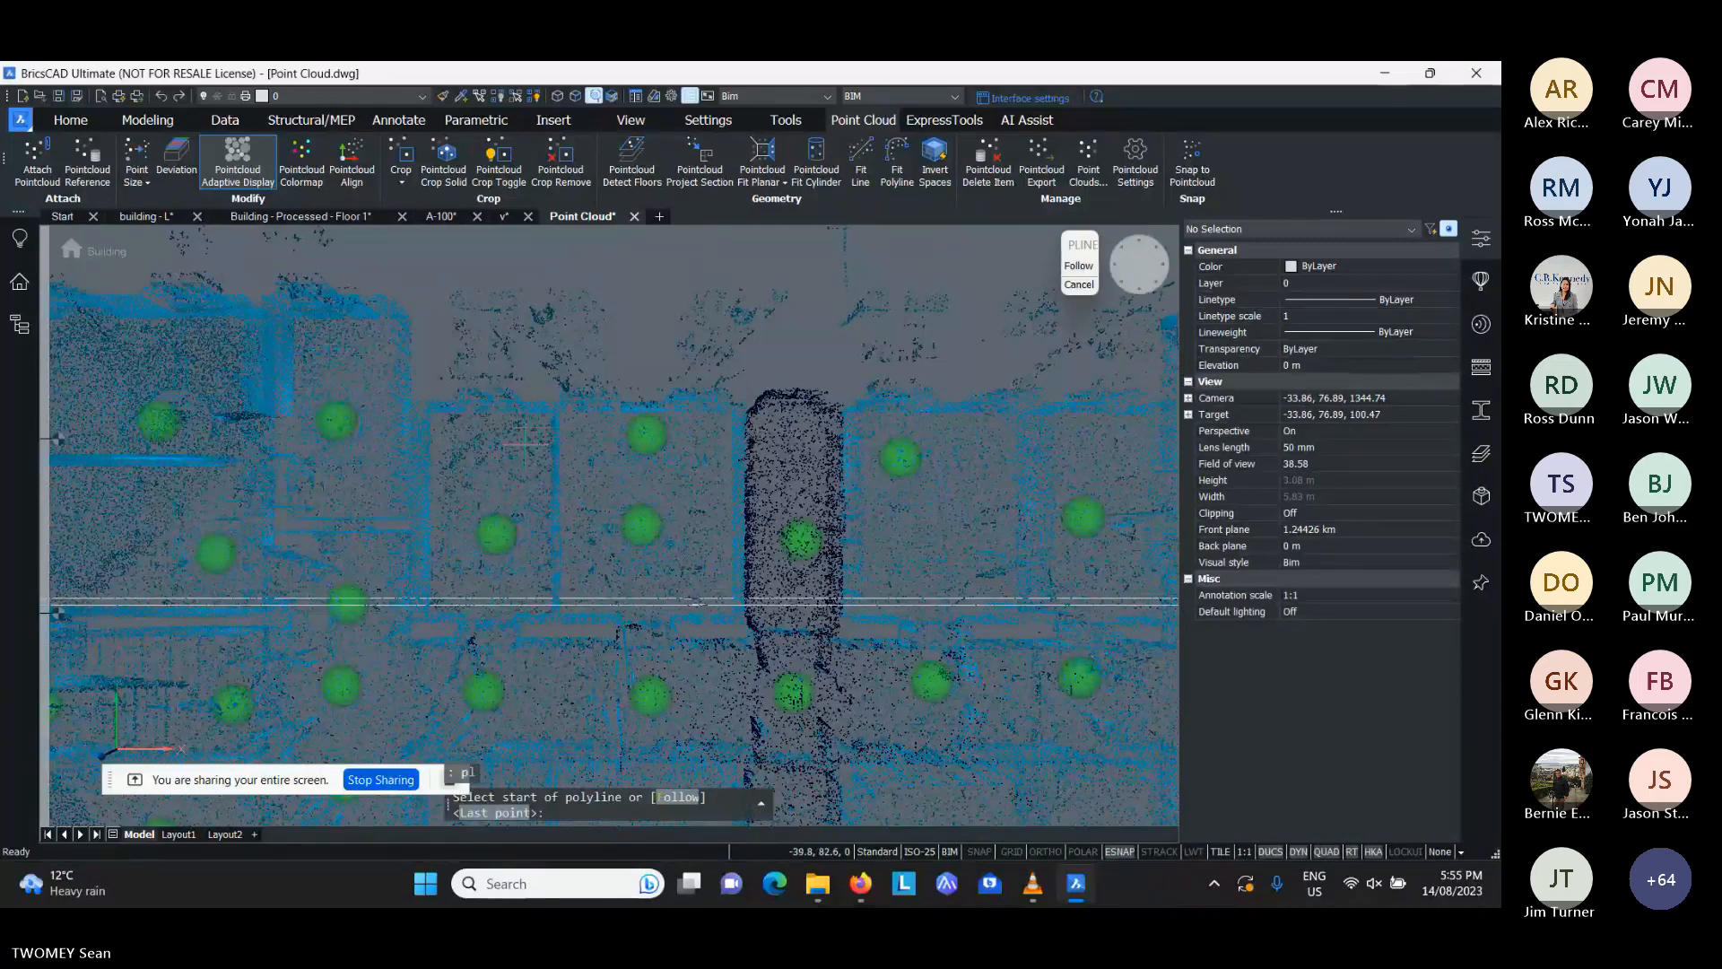
left_click(524, 442)
left_click(663, 264)
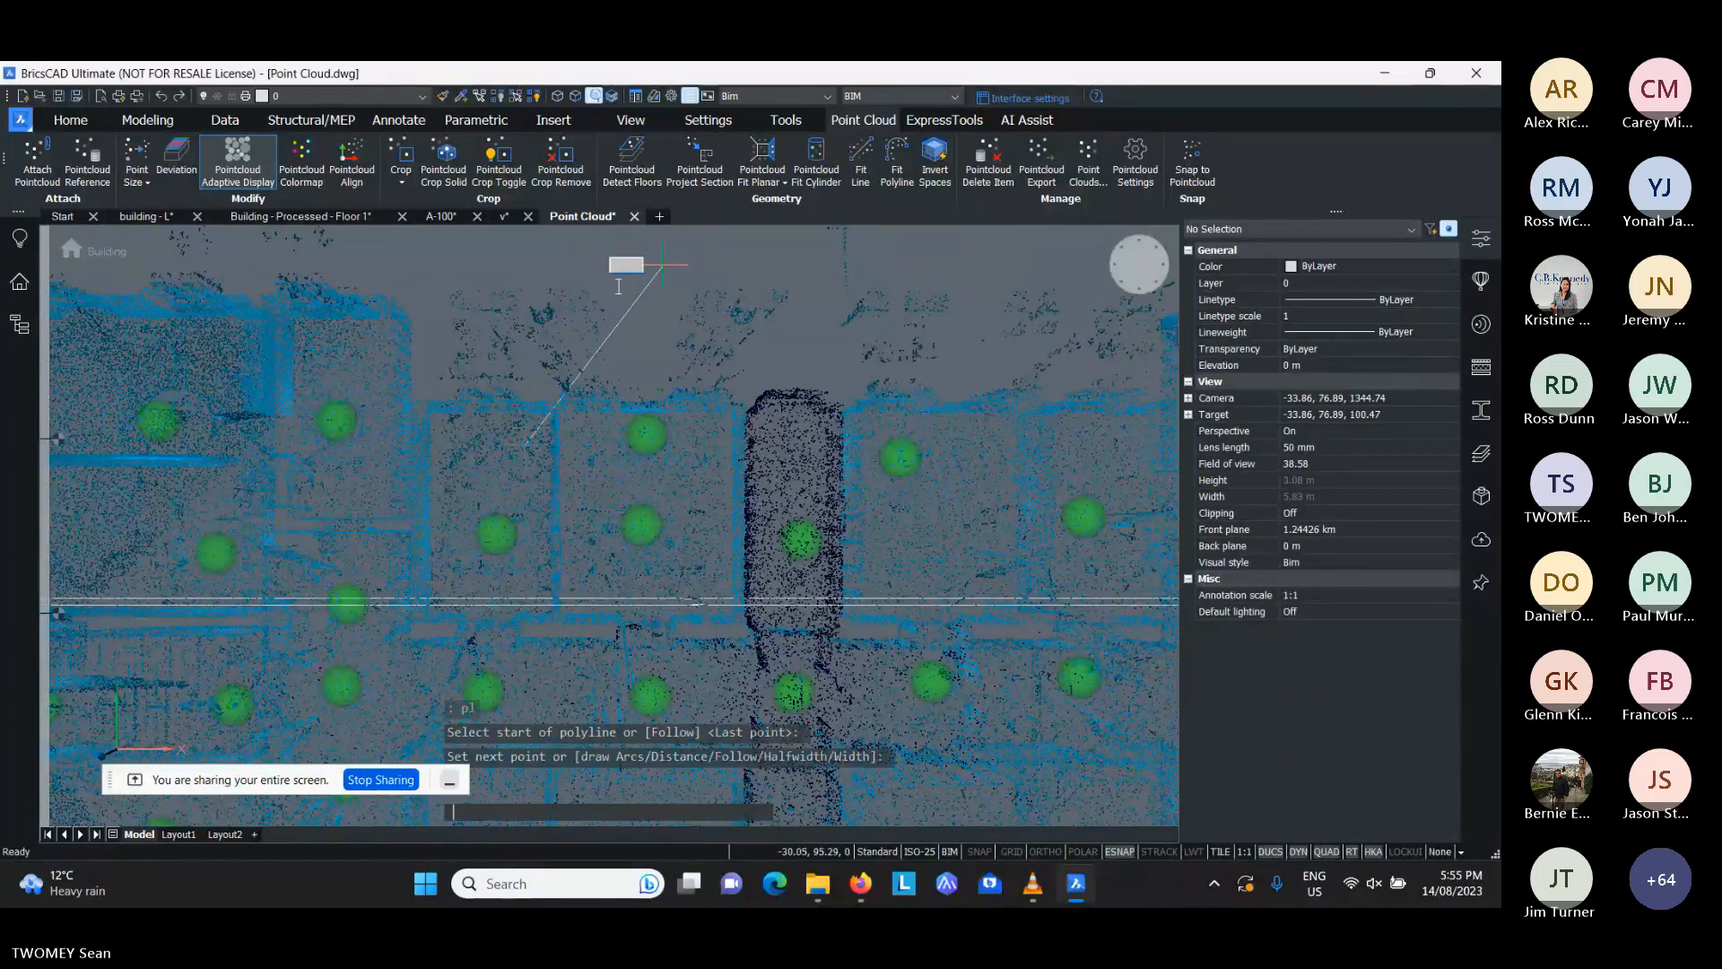
key("Return")
key("Return")
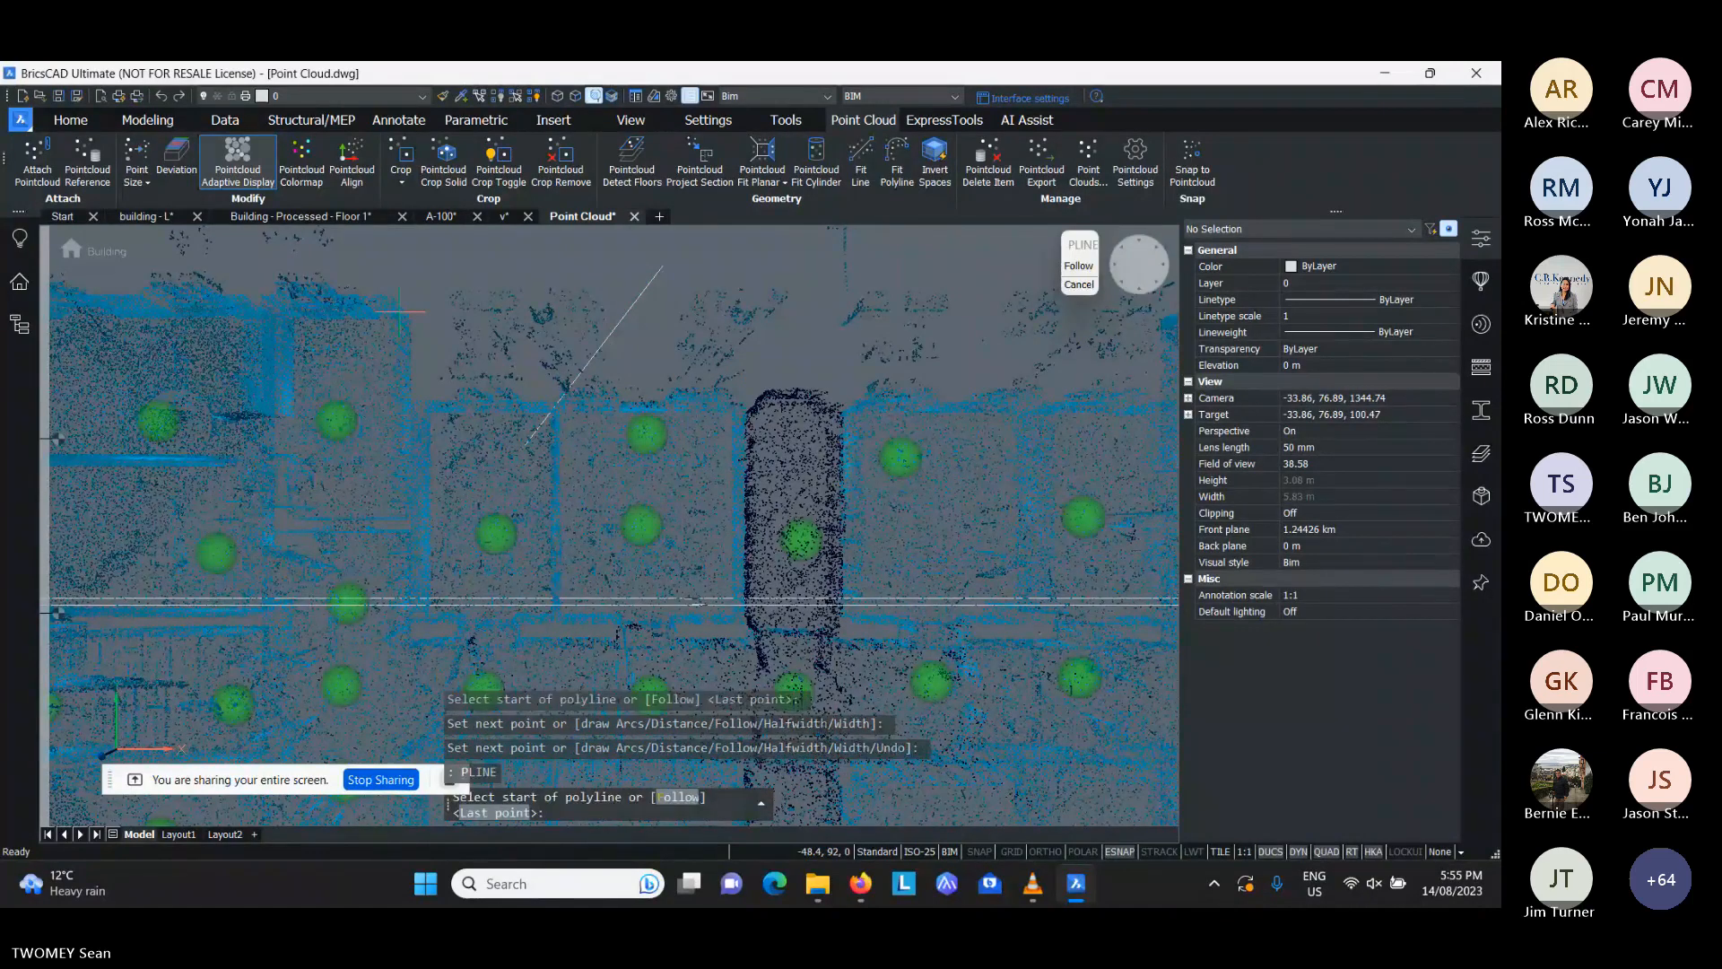
left_click(401, 311)
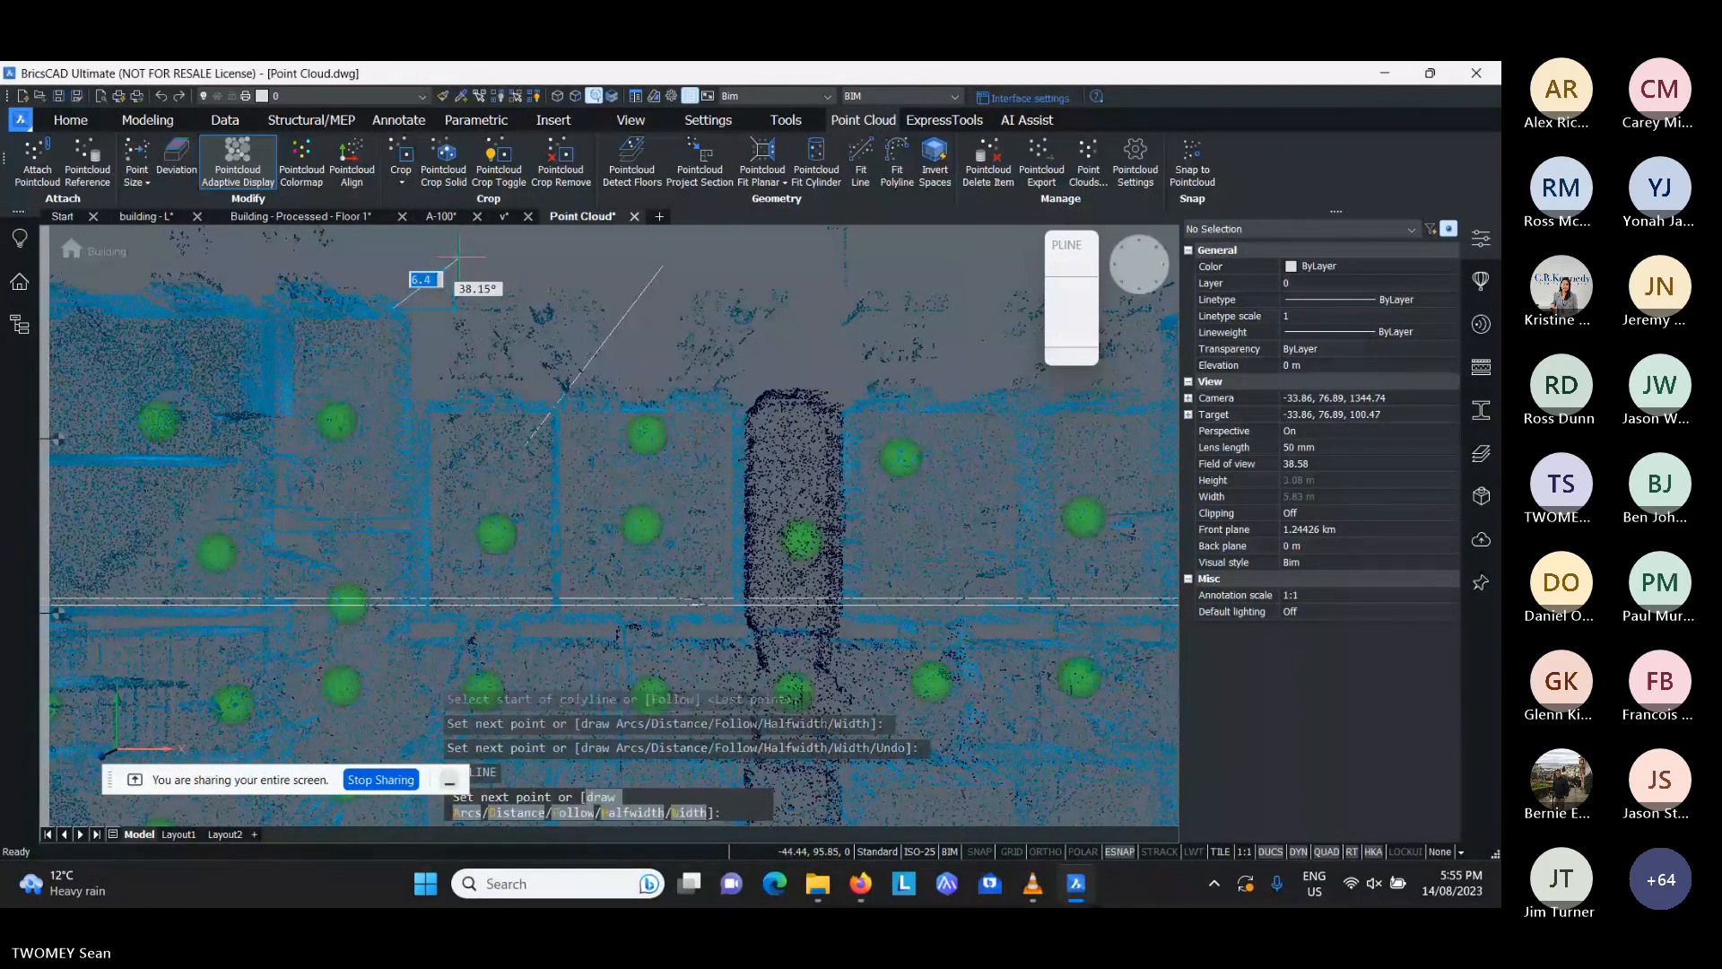
left_click(440, 268)
key("Return")
- Try to pick the shorter polyline in the model, and select the longer polyline through the drawing's structure tree
left_click(426, 271)
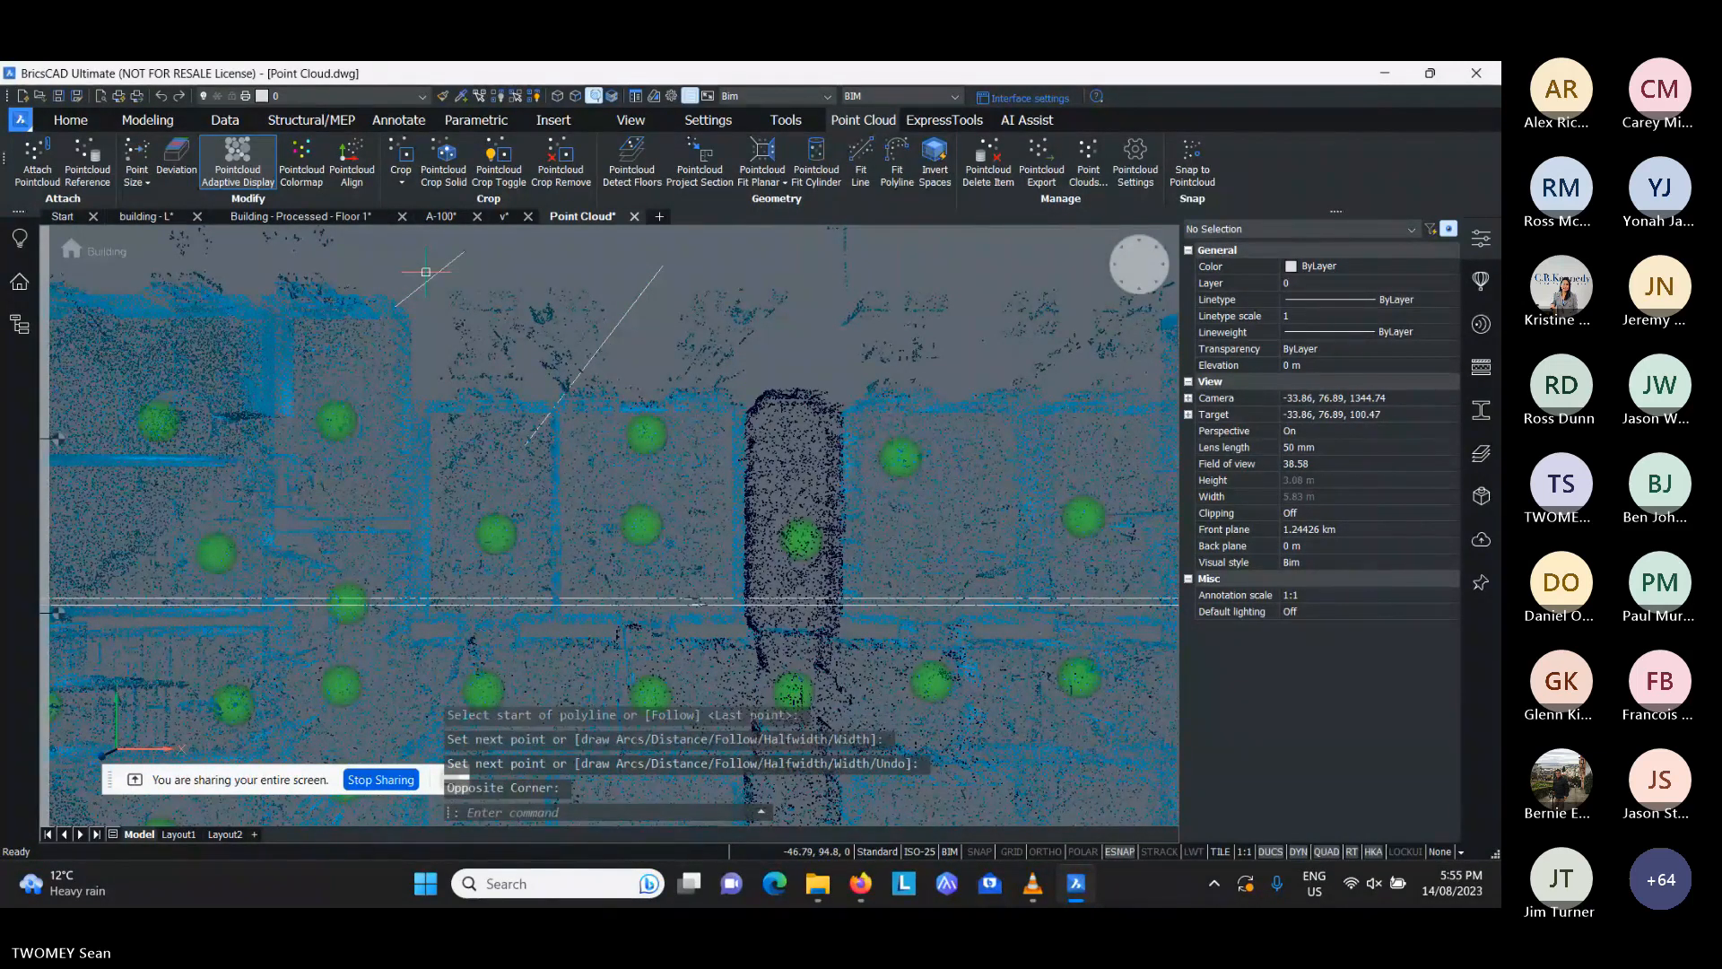
left_click(426, 272)
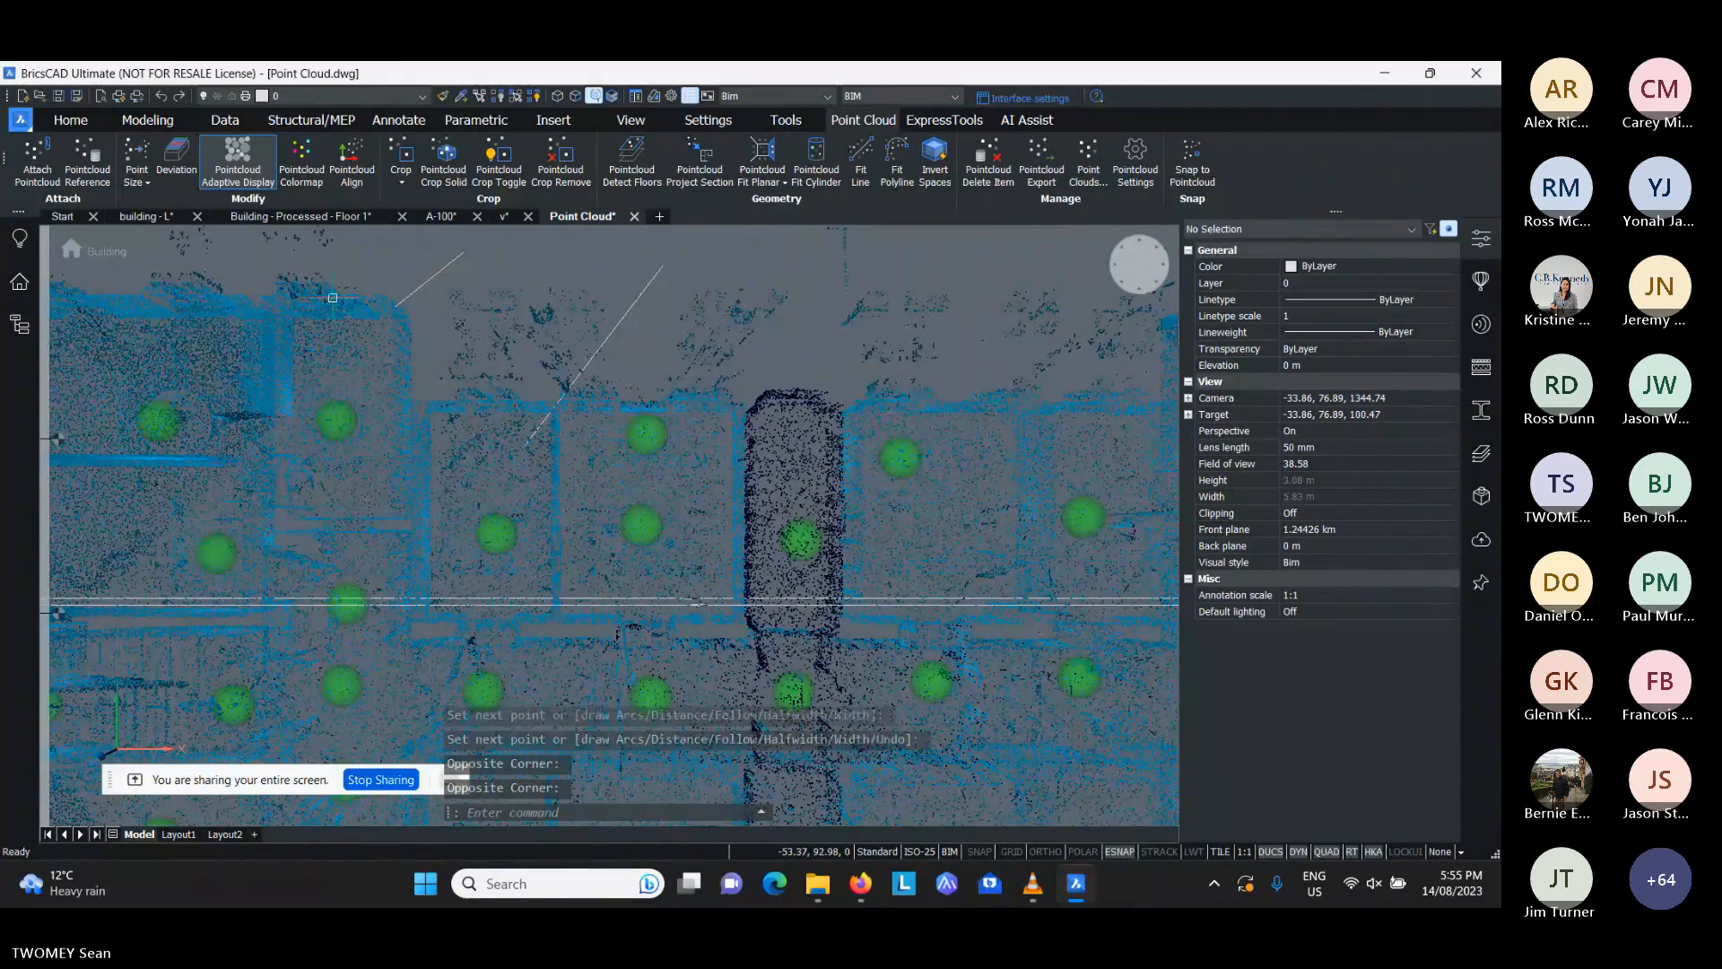
key("Escape")
left_click(18, 329)
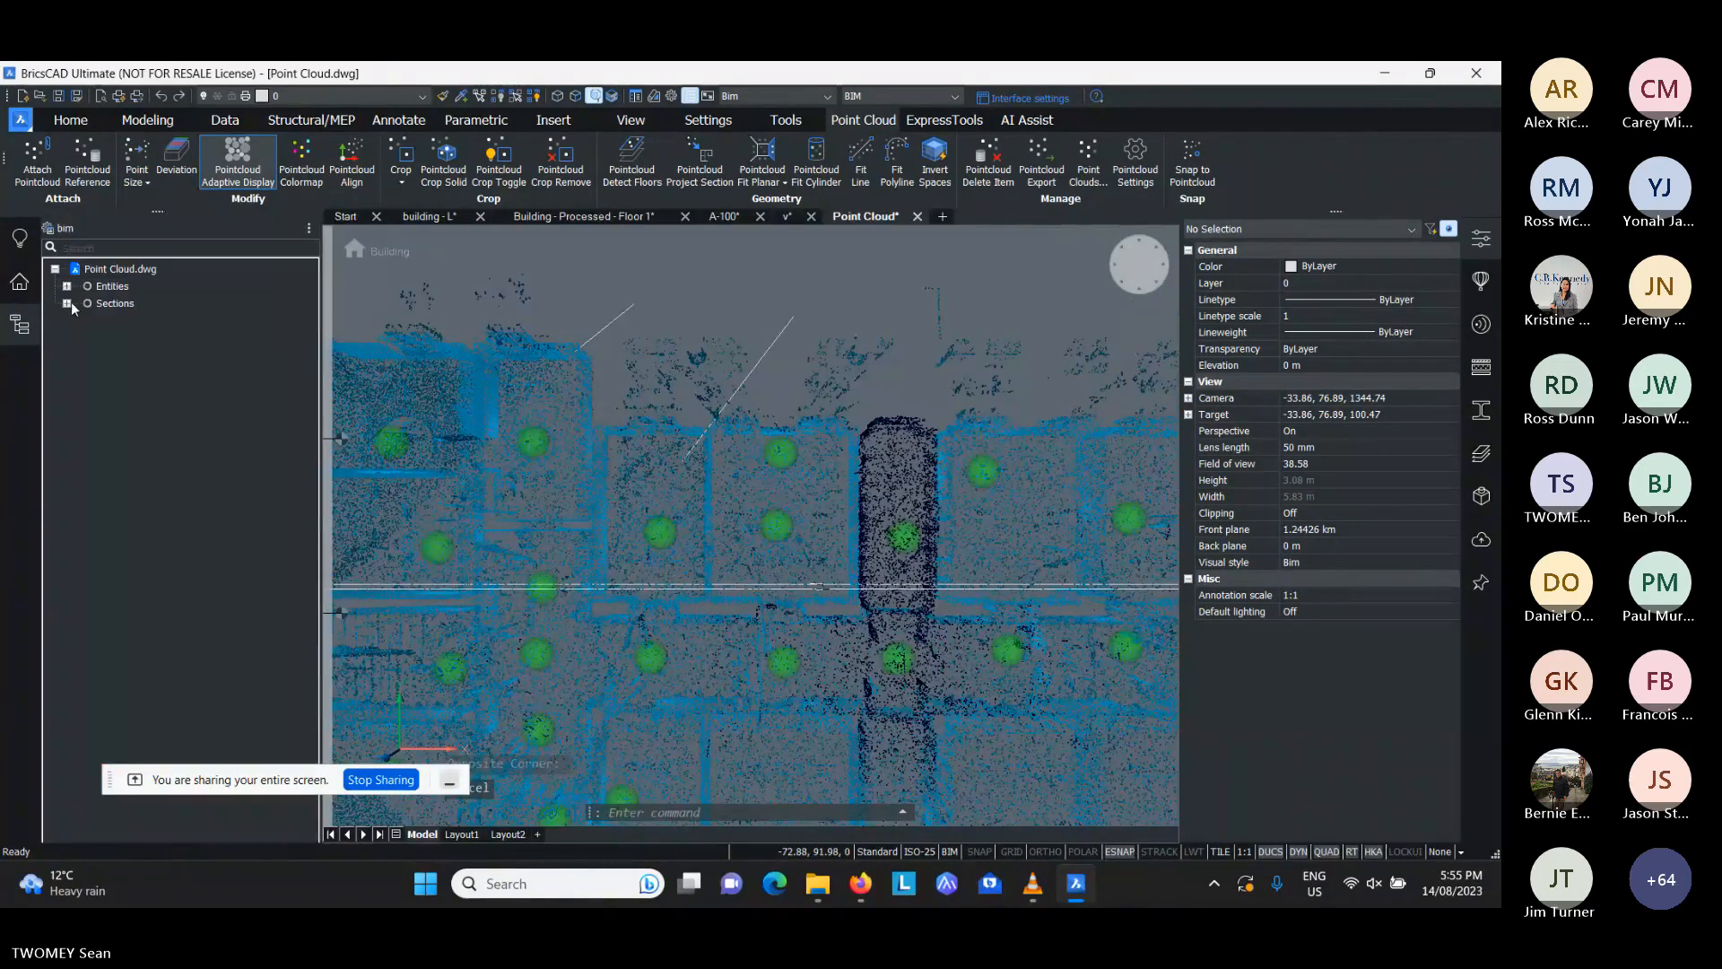
left_click(67, 286)
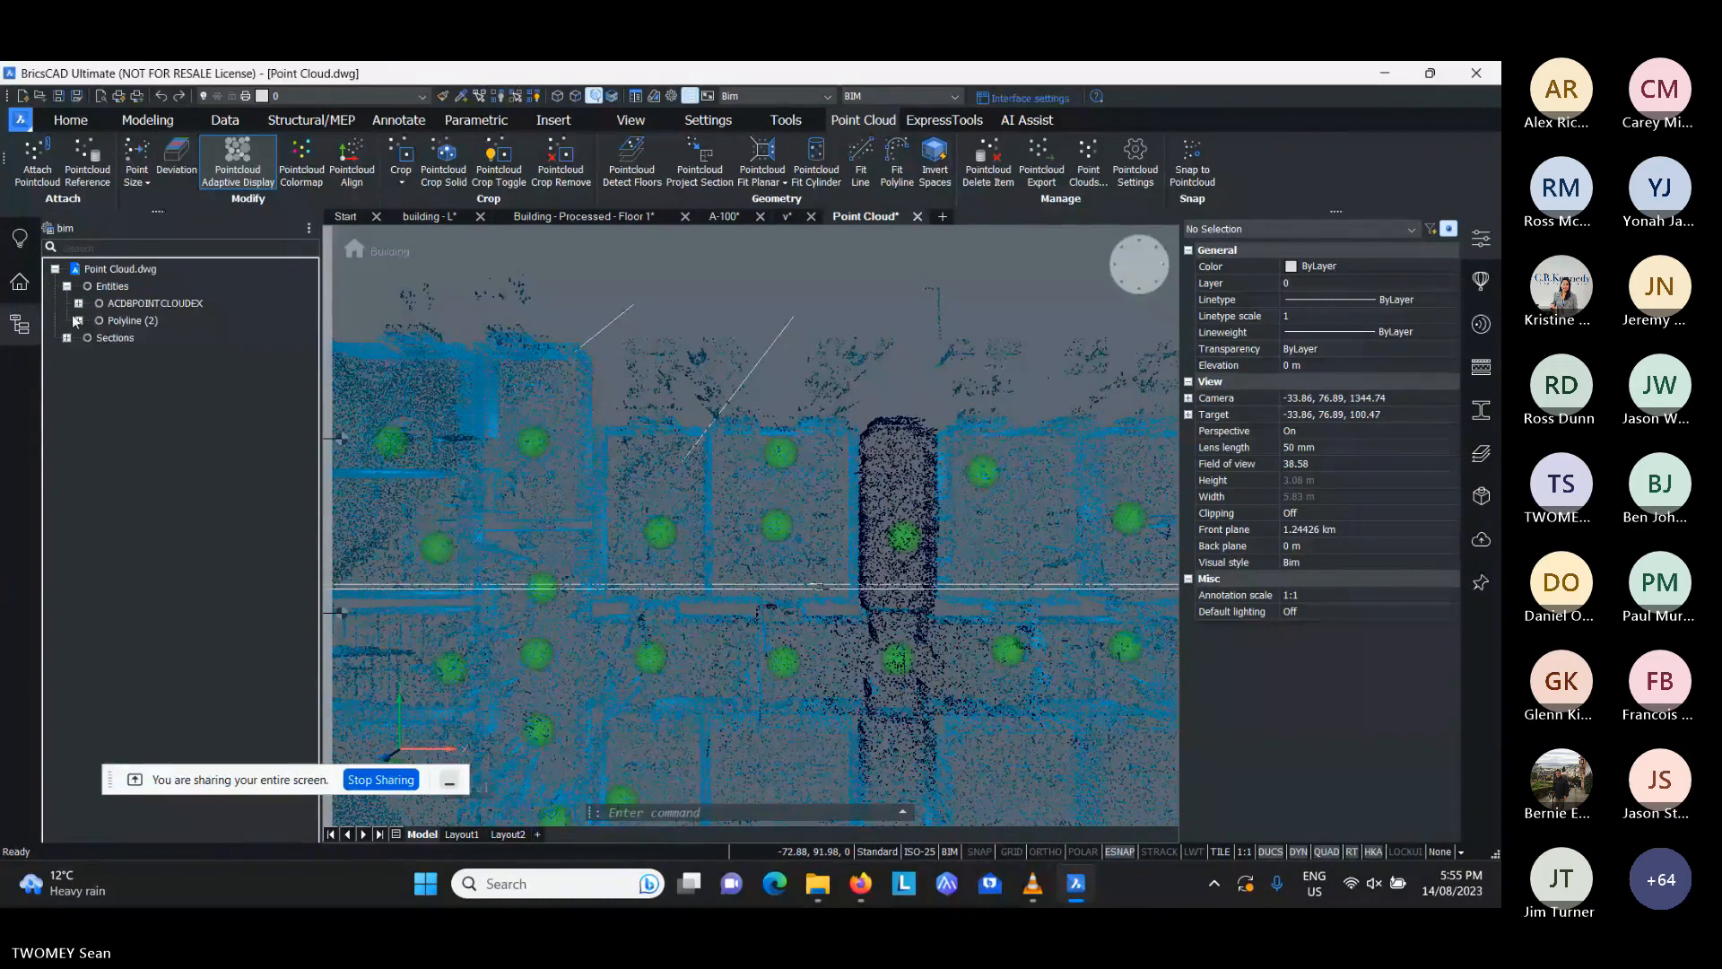
left_click(78, 321)
left_click(125, 338)
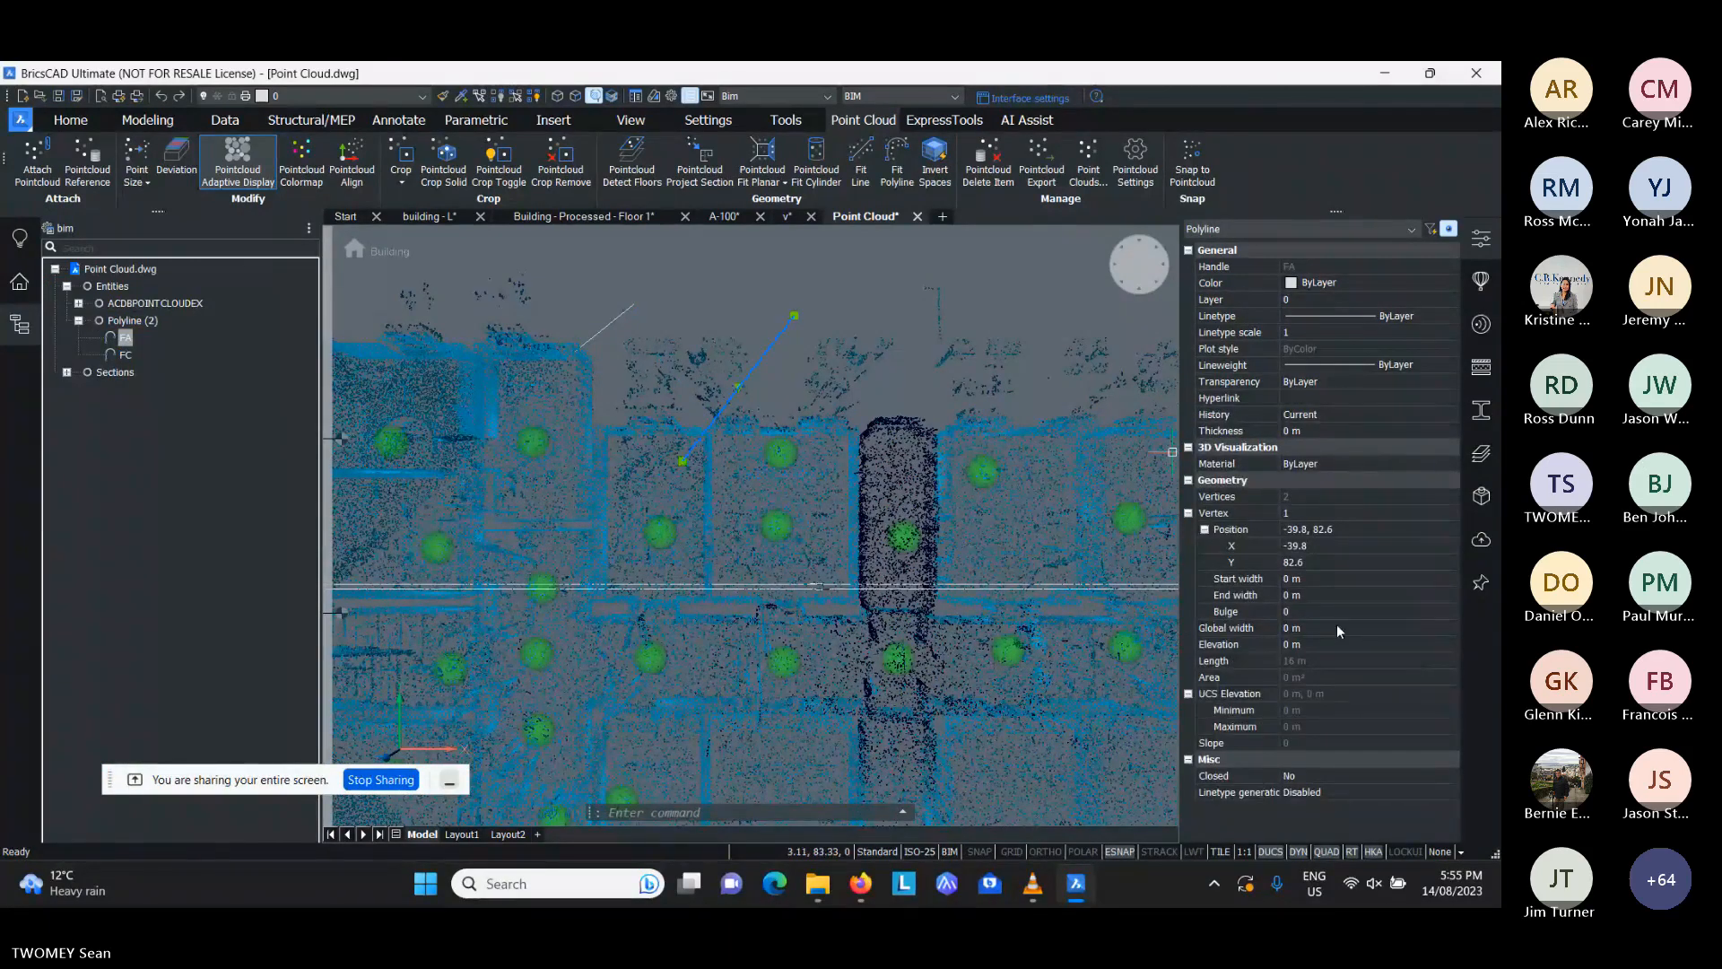
- Compare the elevation property of the two polylines and clear the selection
left_click(1323, 644)
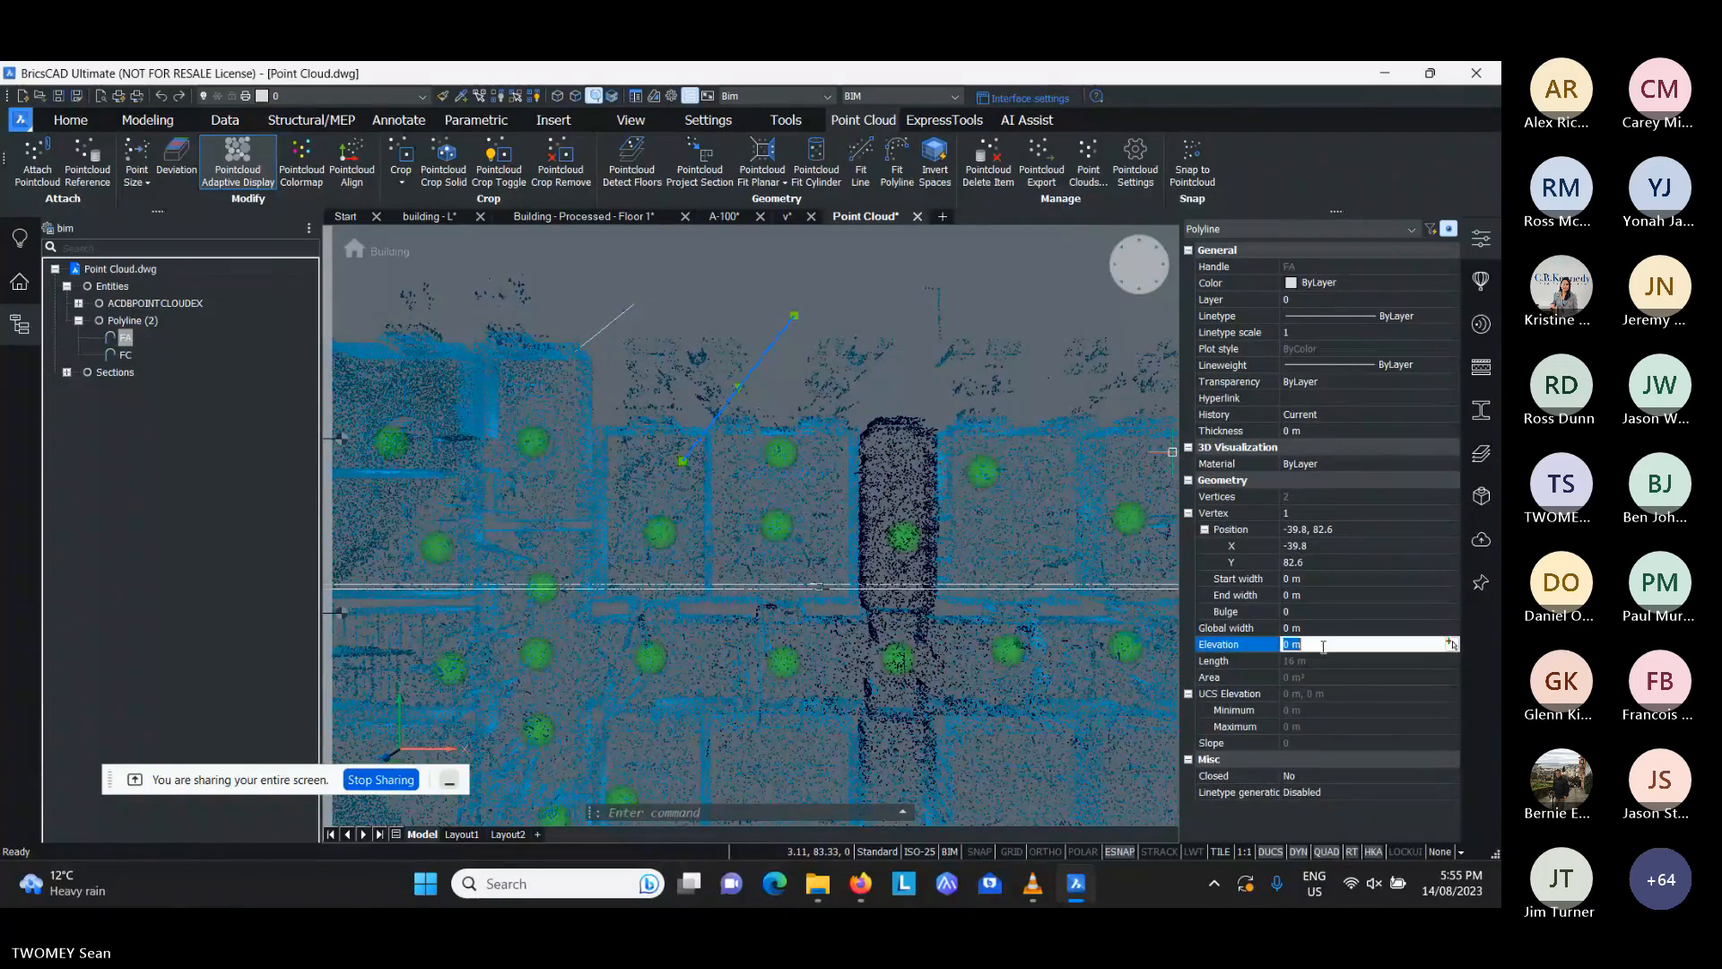
key("Escape")
left_click(607, 328)
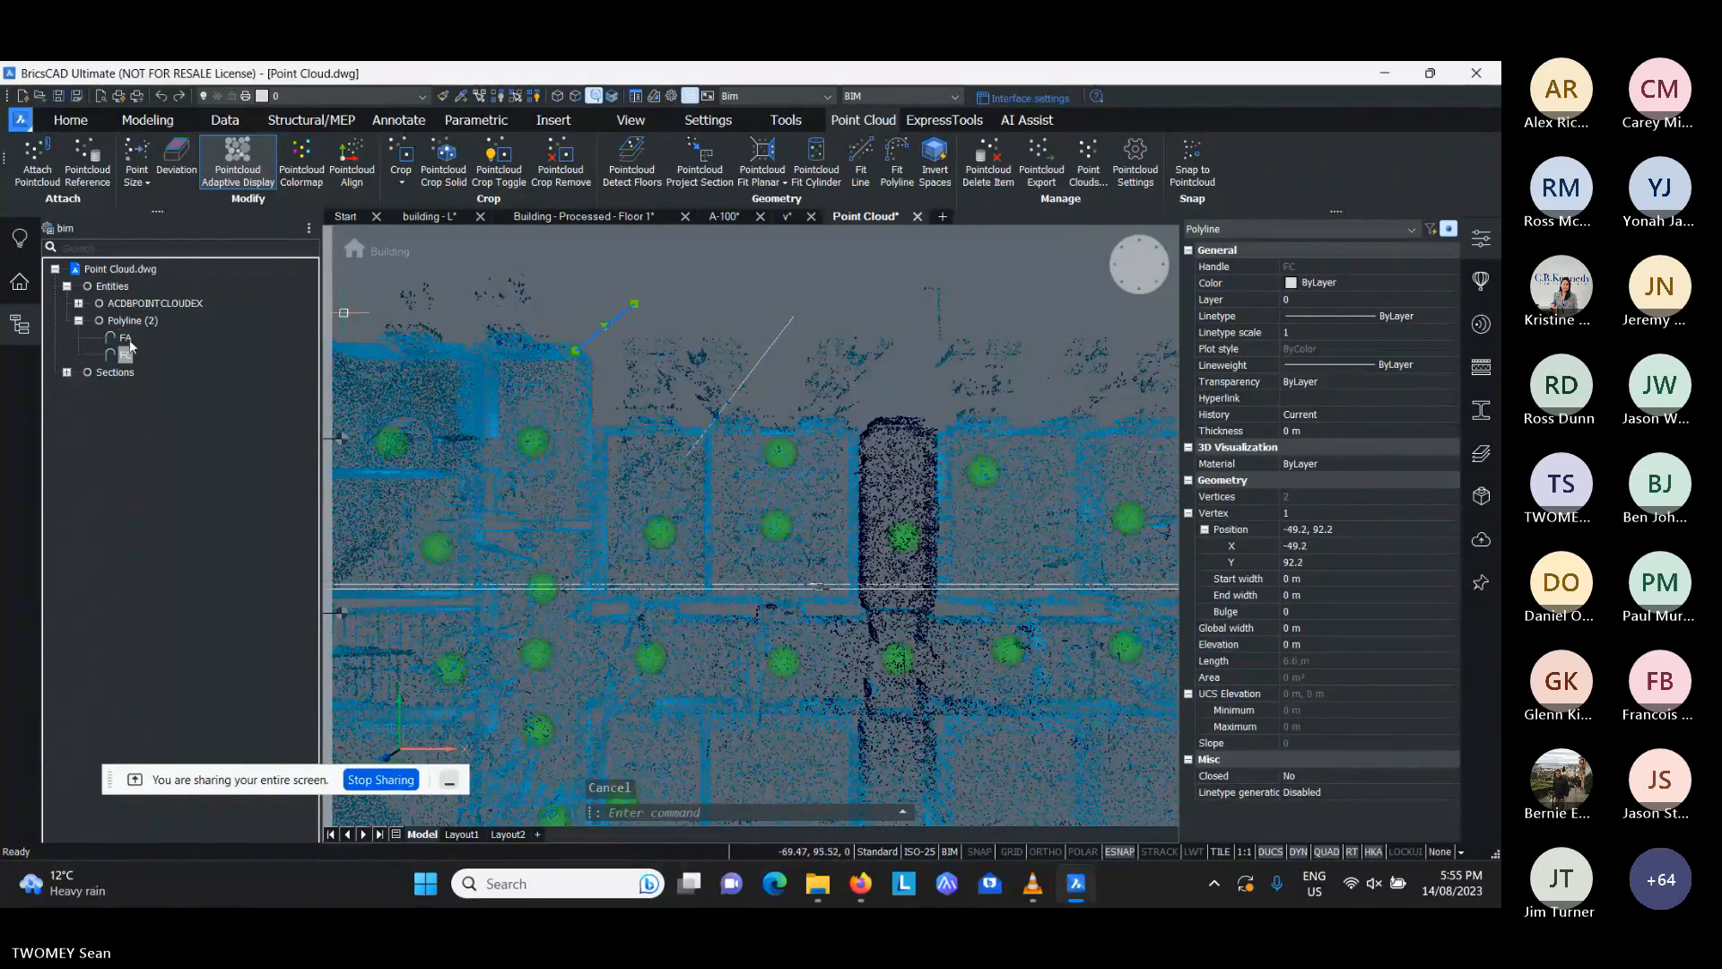
left_click(126, 338)
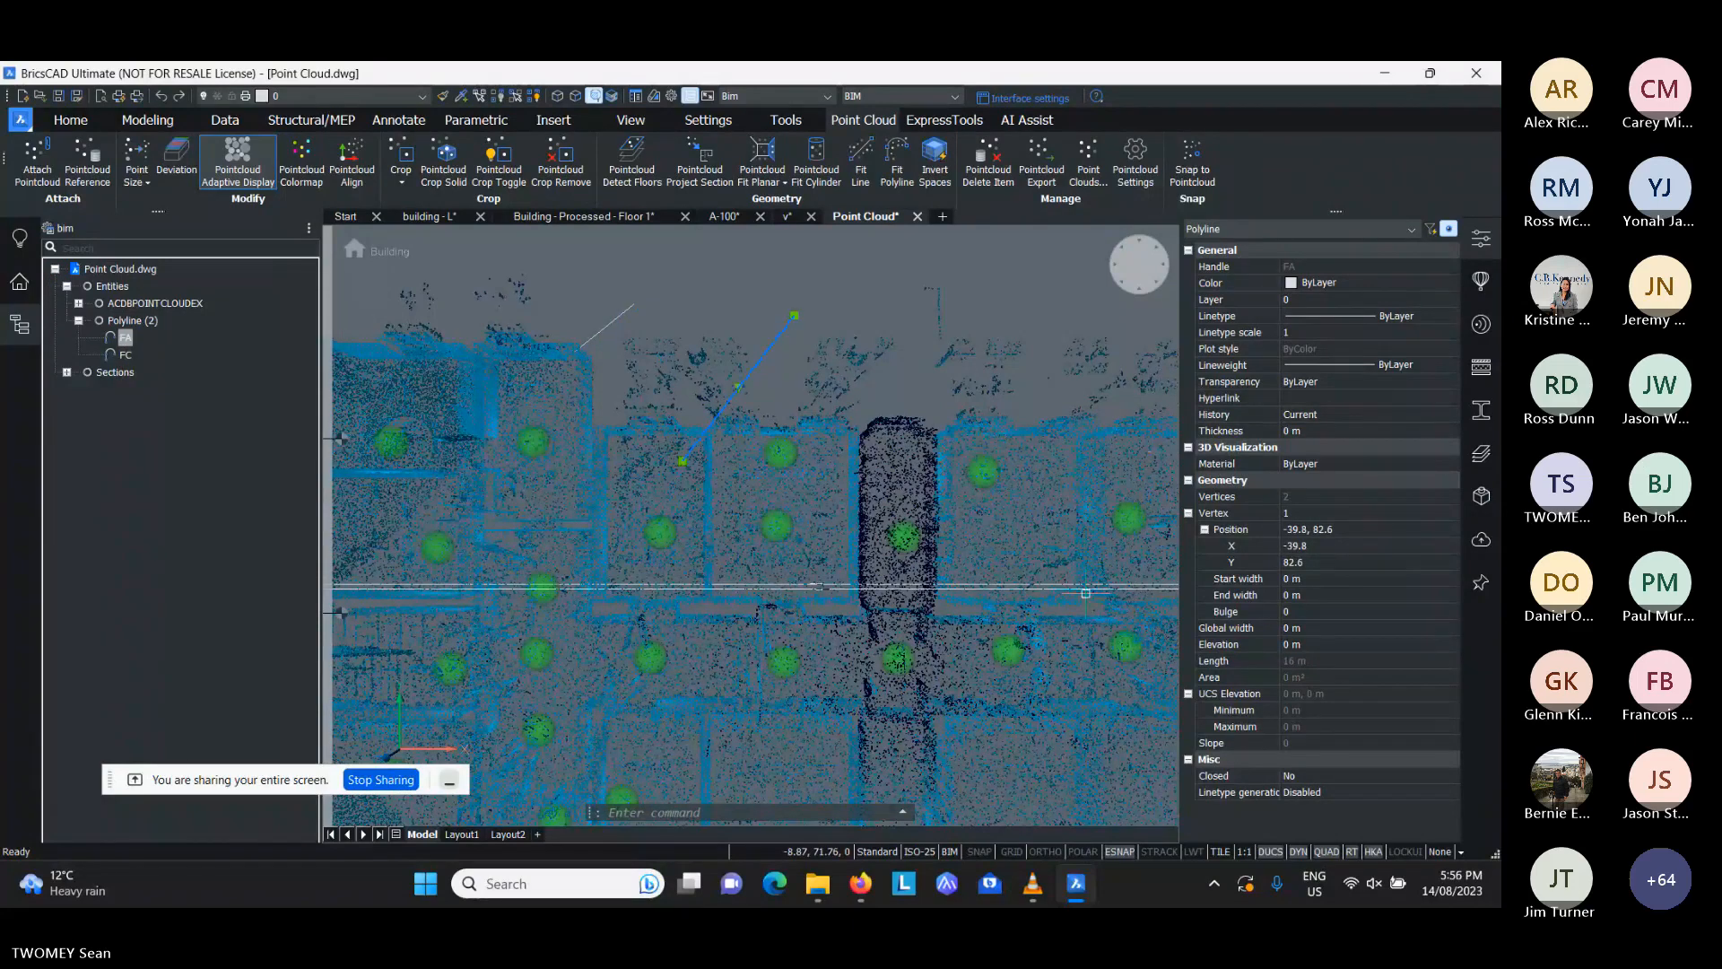
key("Escape")
key("Escape")
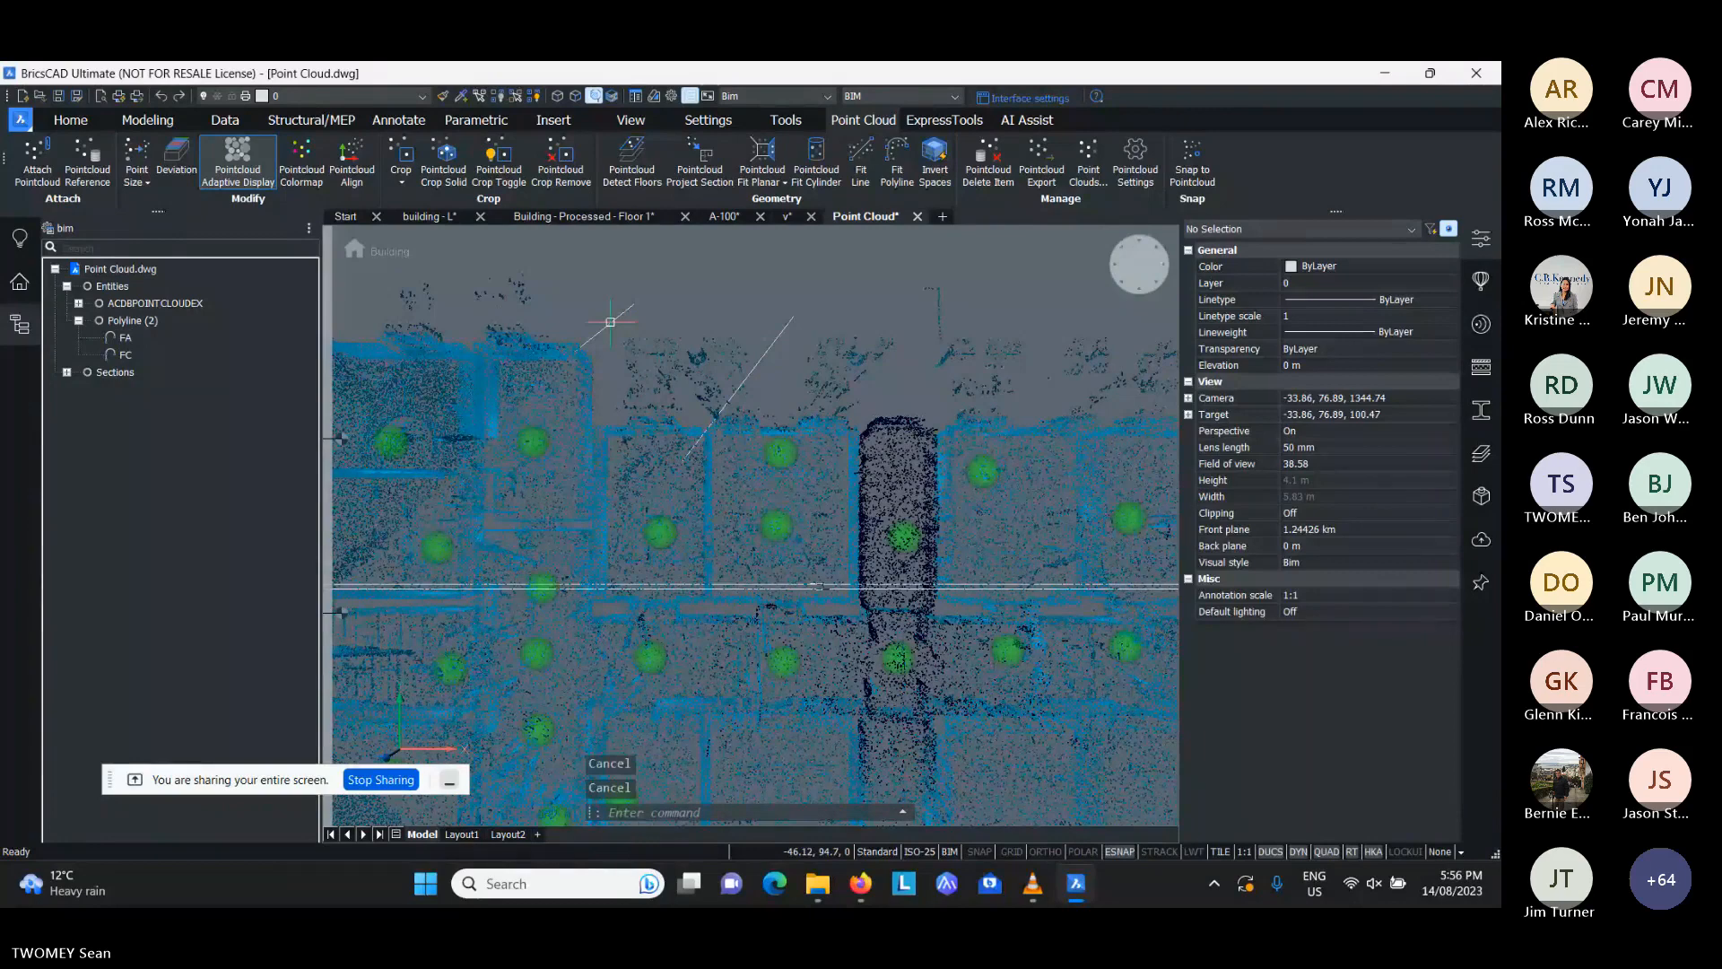
- Draw a diagonal single-segment polyline near the building's upper edge, snapping its start to the nearest point of the point cloud
left_click(610, 322)
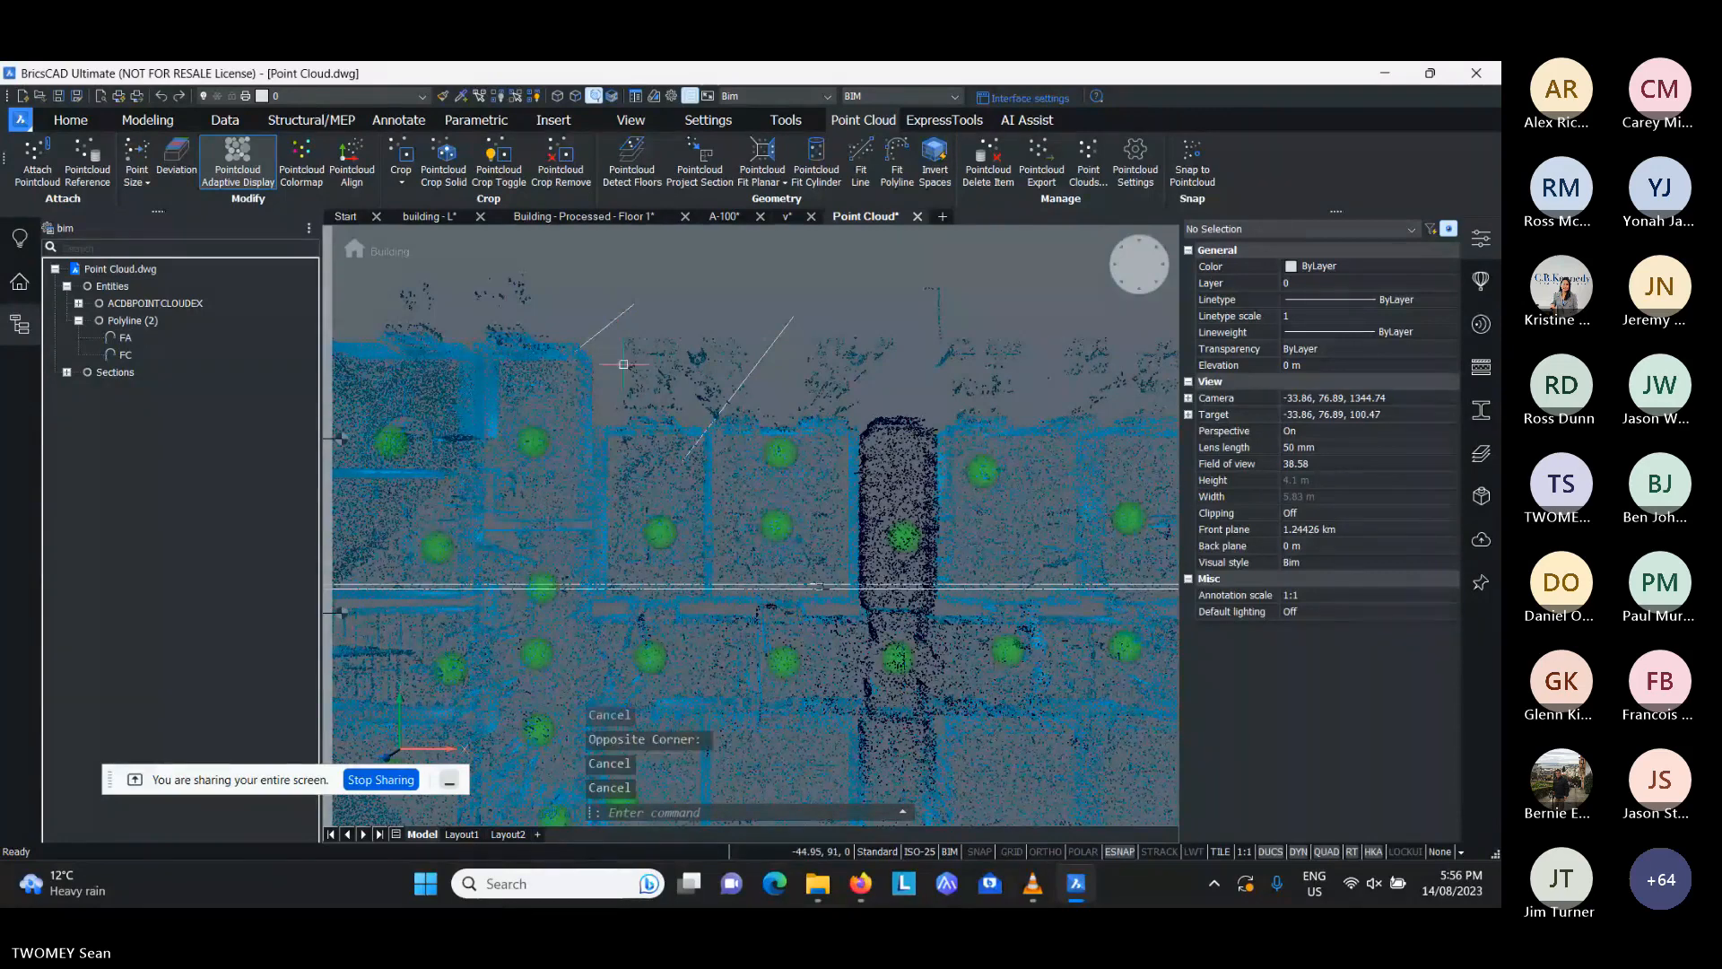
type("p,")
key("Return")
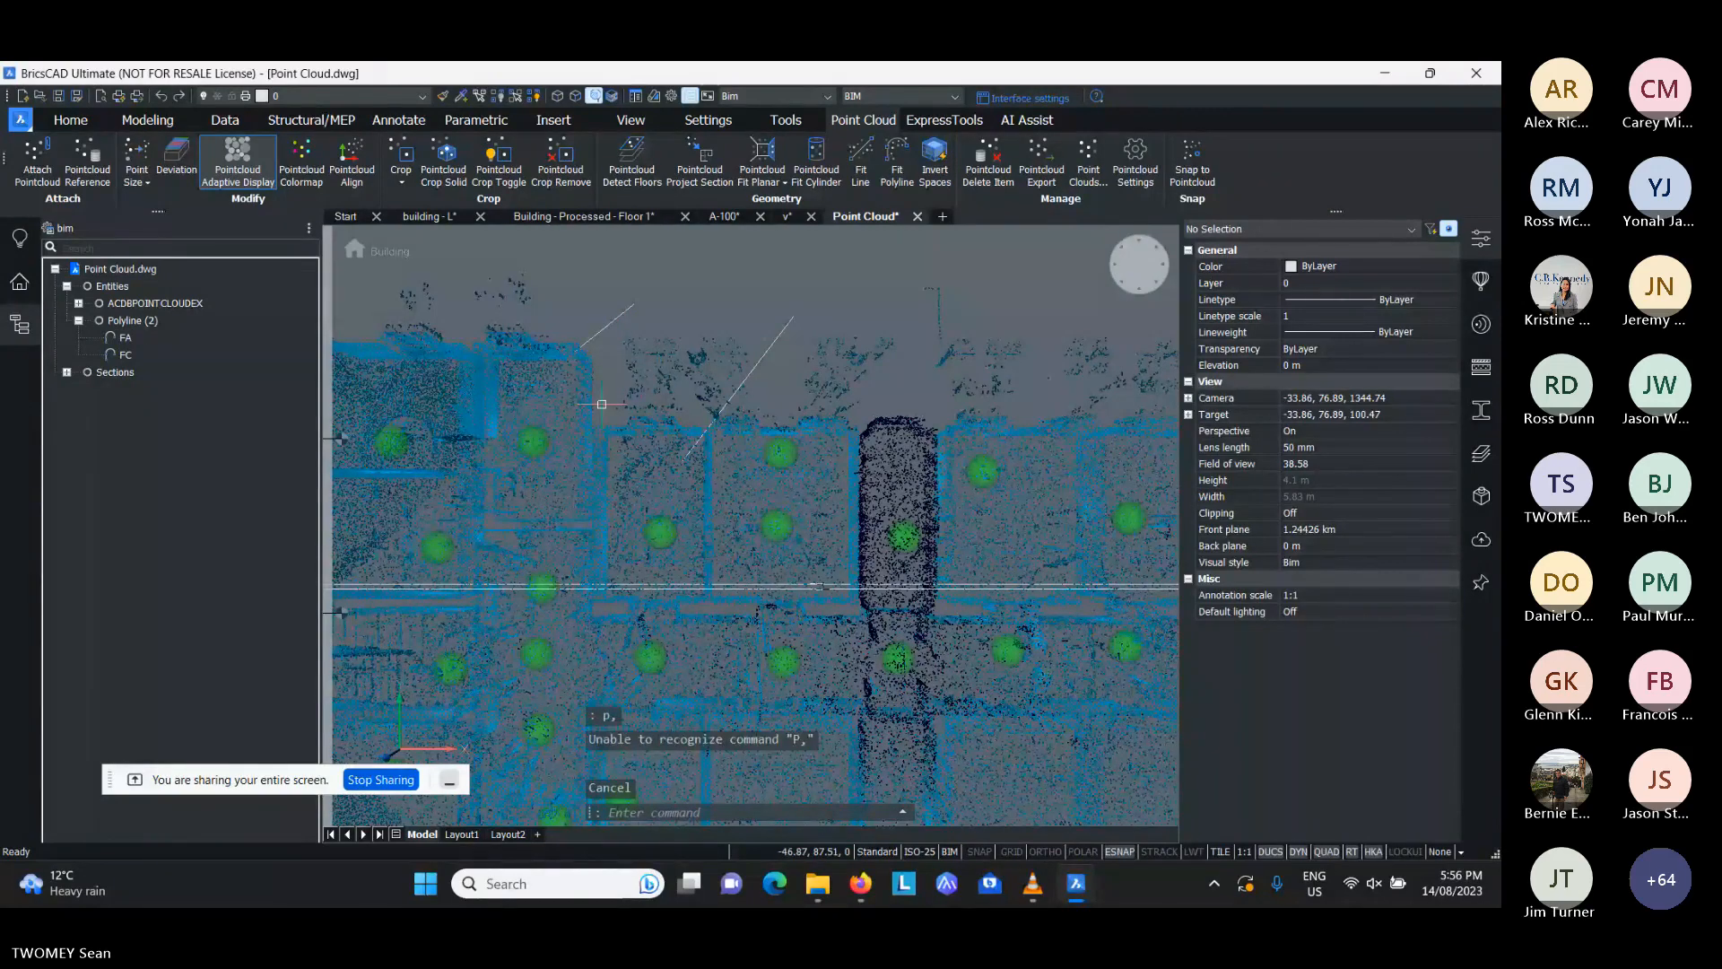
key("Escape")
type("pl")
key("Return")
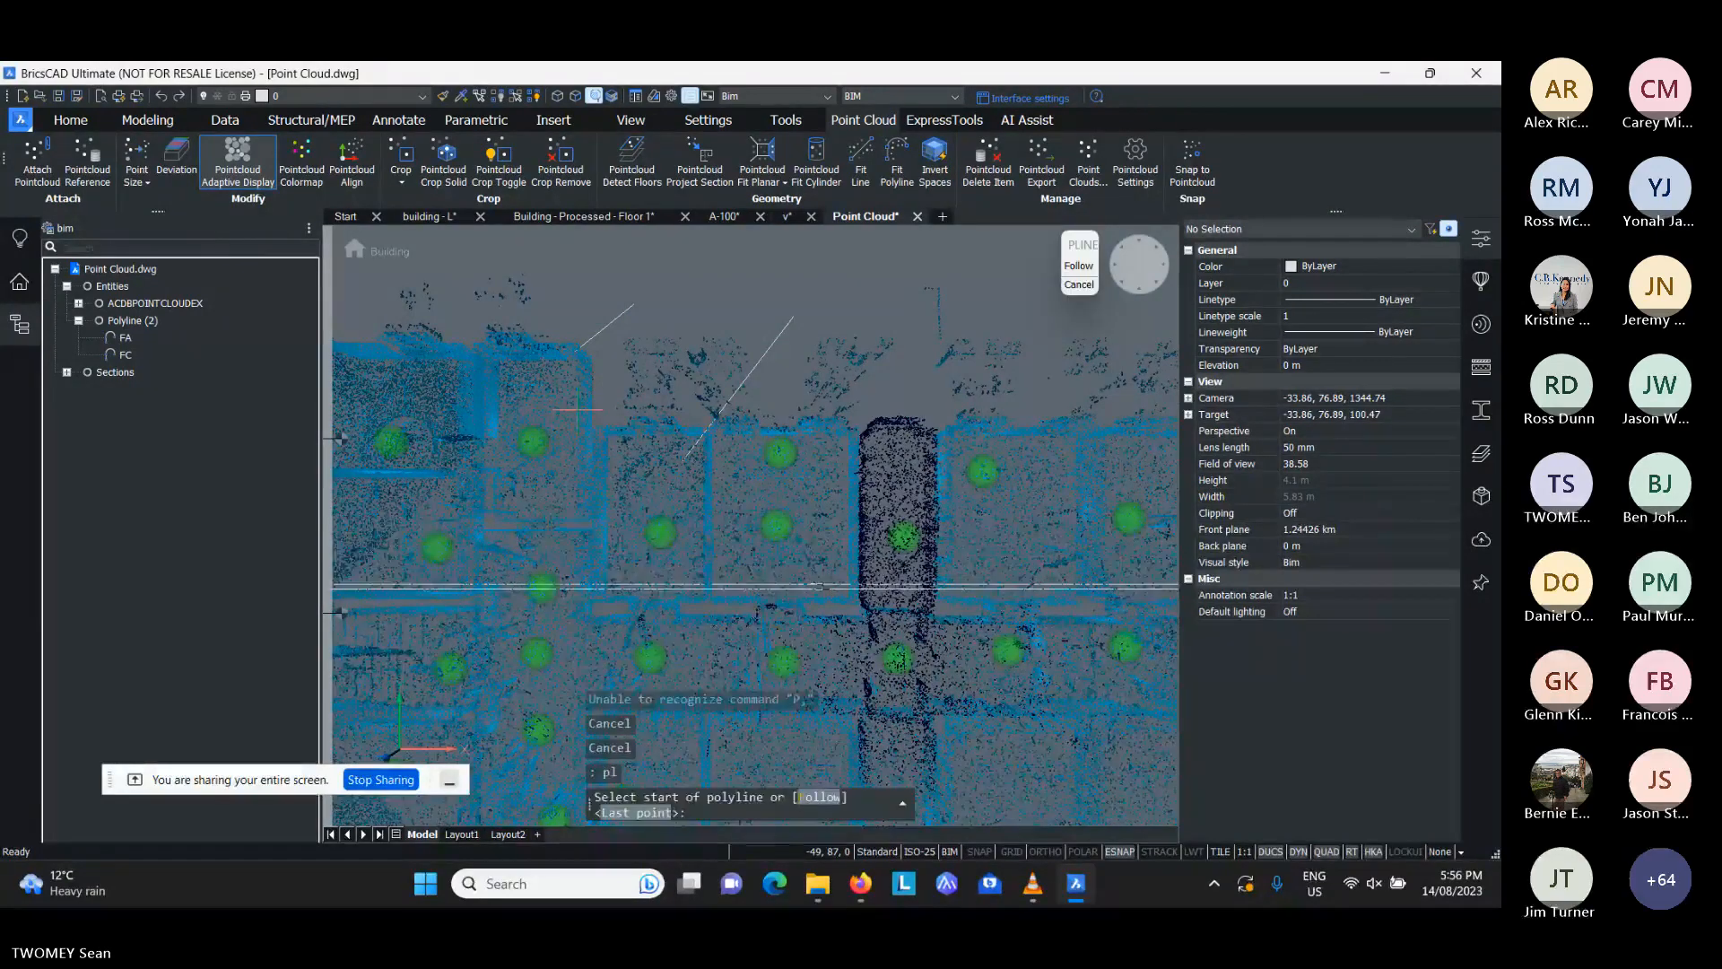
right_click(577, 409, "shift")
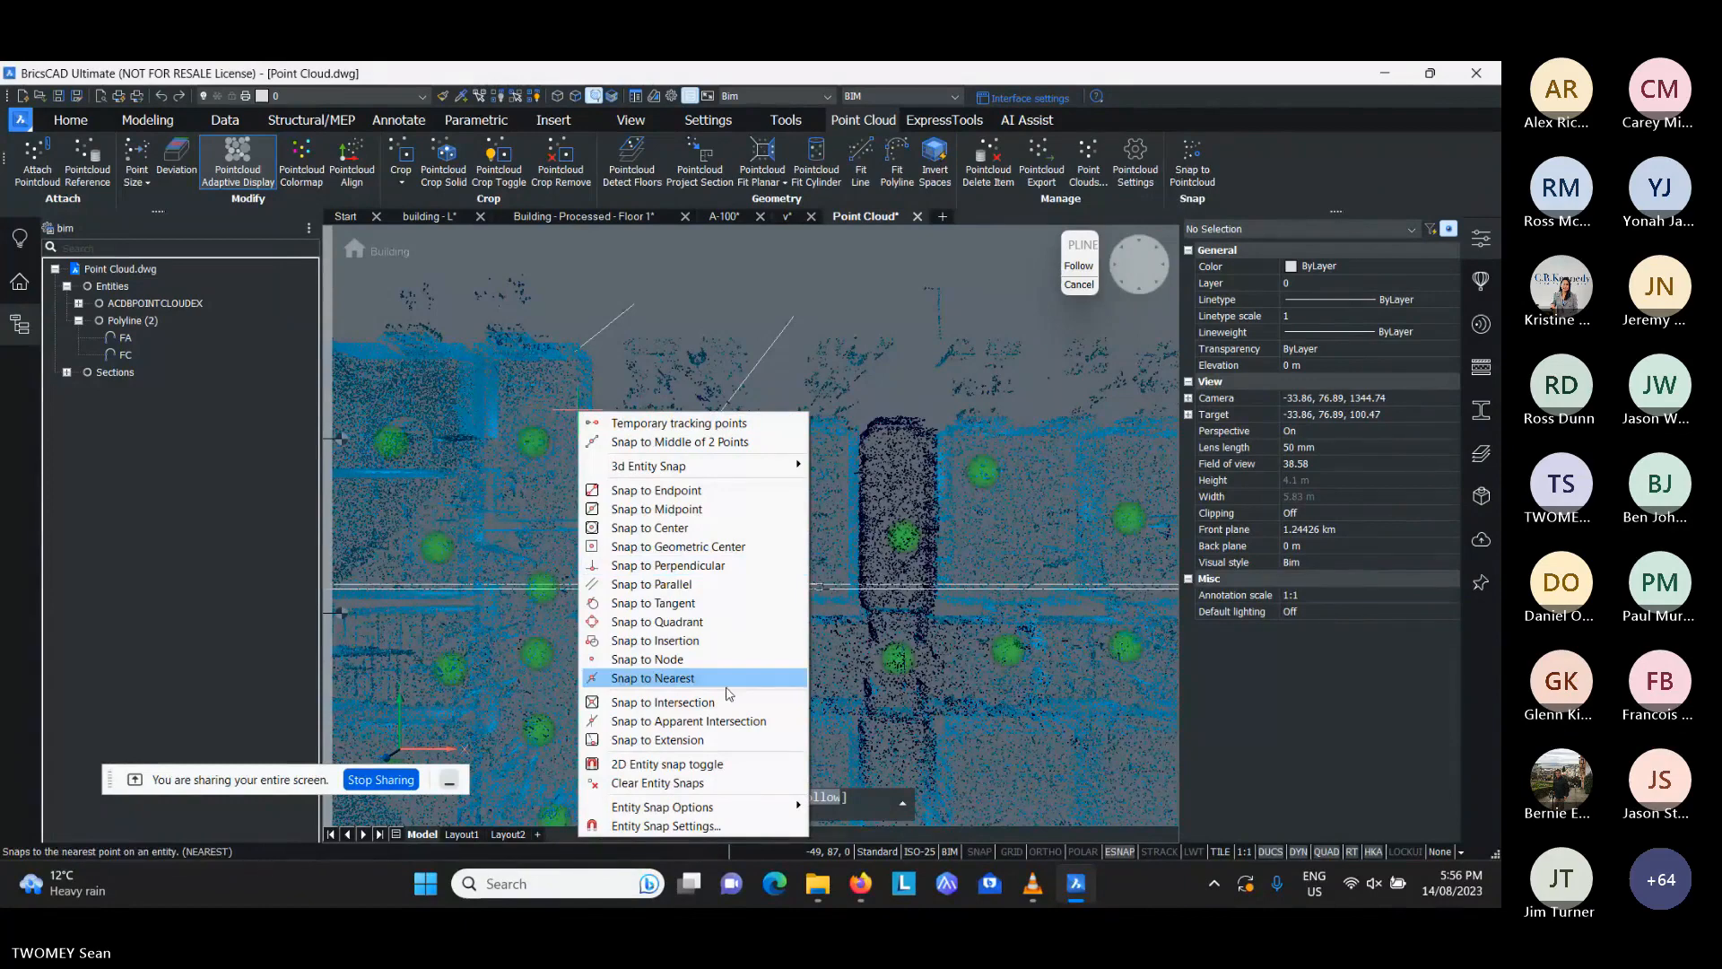
left_click(728, 687)
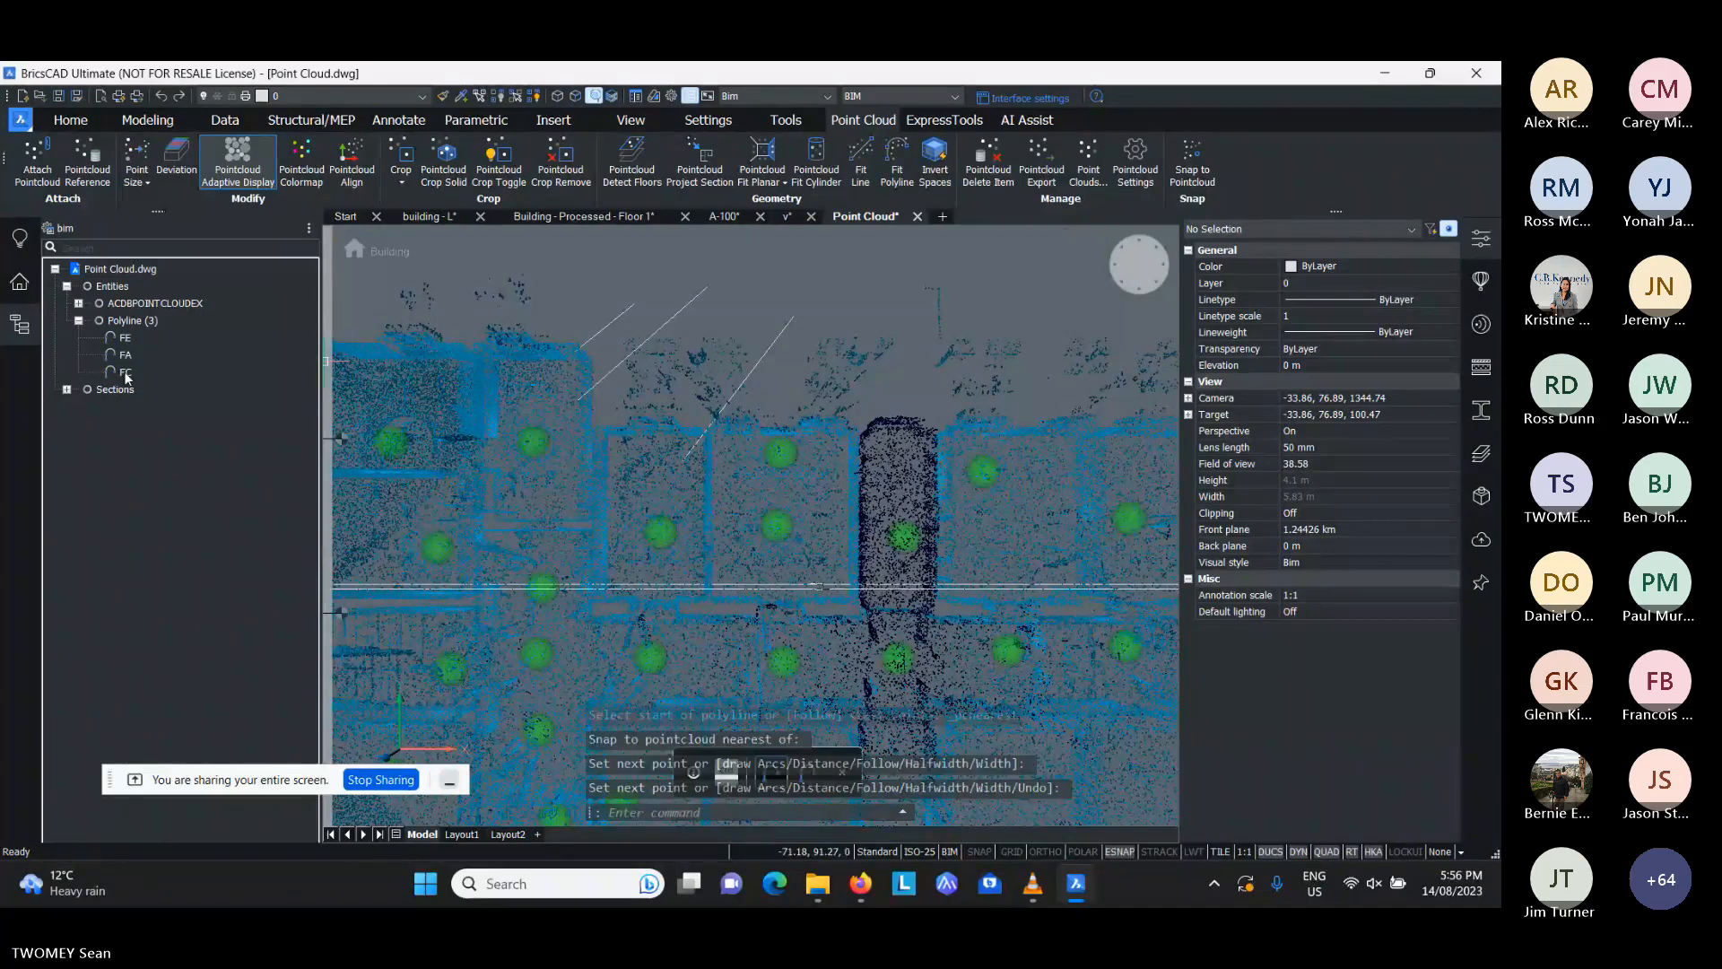
- Select the new polyline through the structure tree, check its elevation, and delete all three polylines from the drawing
left_click(126, 371)
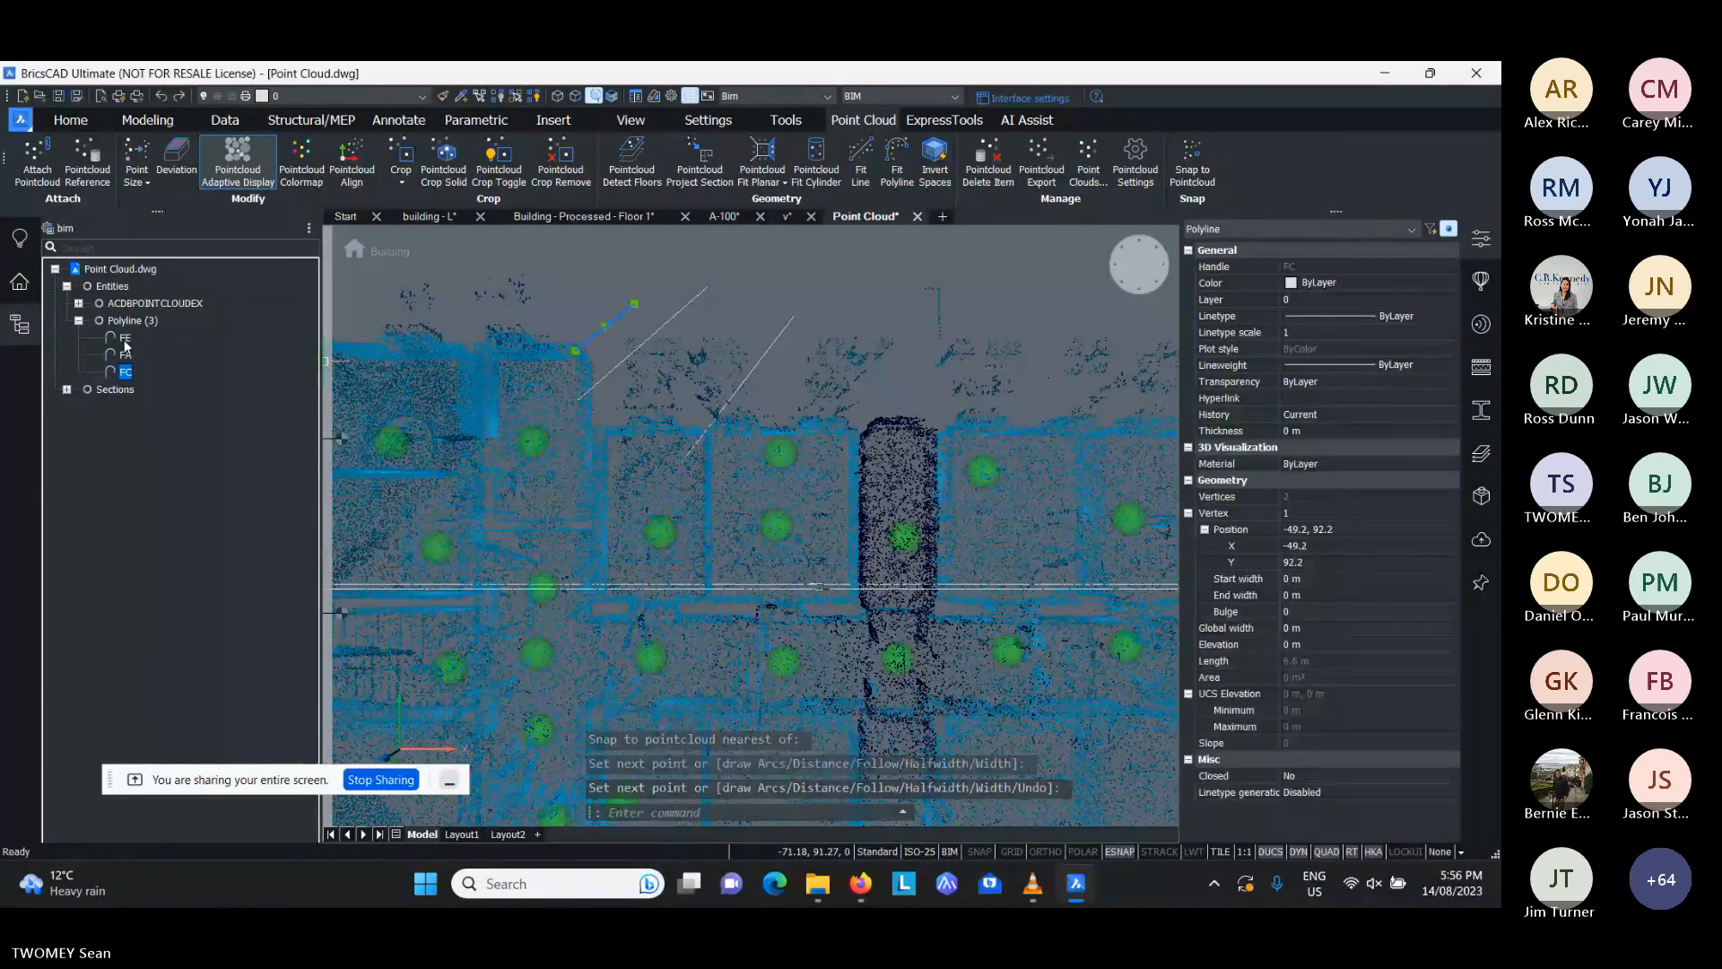
left_click(126, 339)
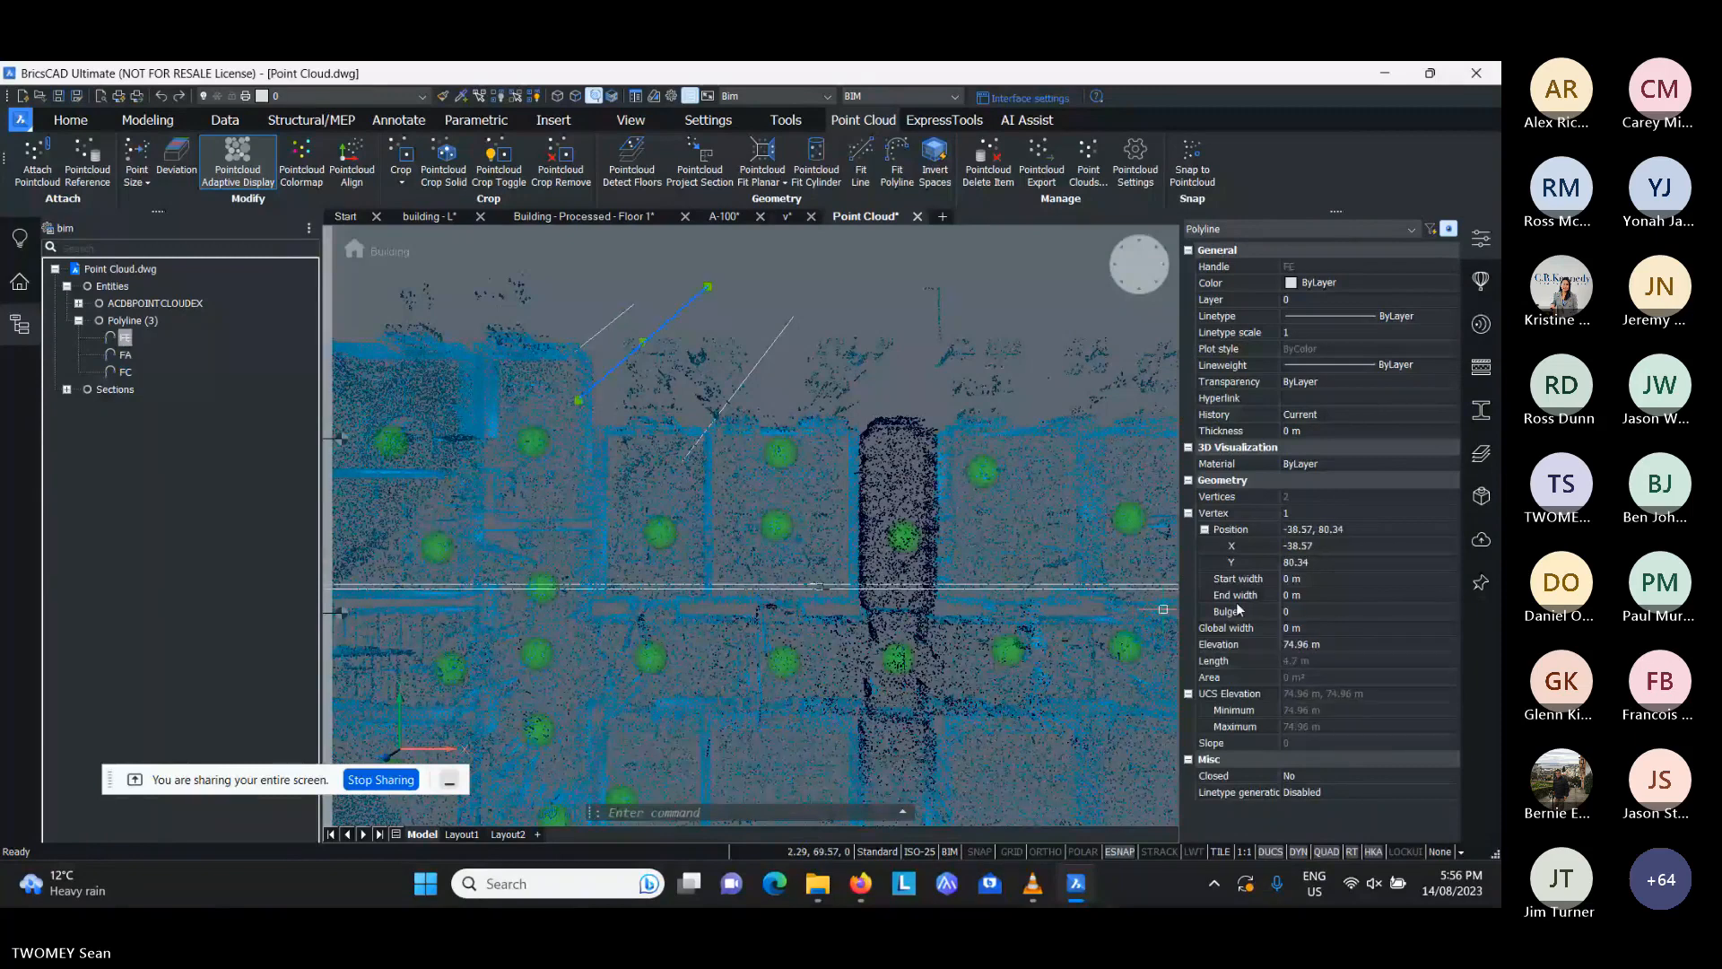
left_click(1322, 645)
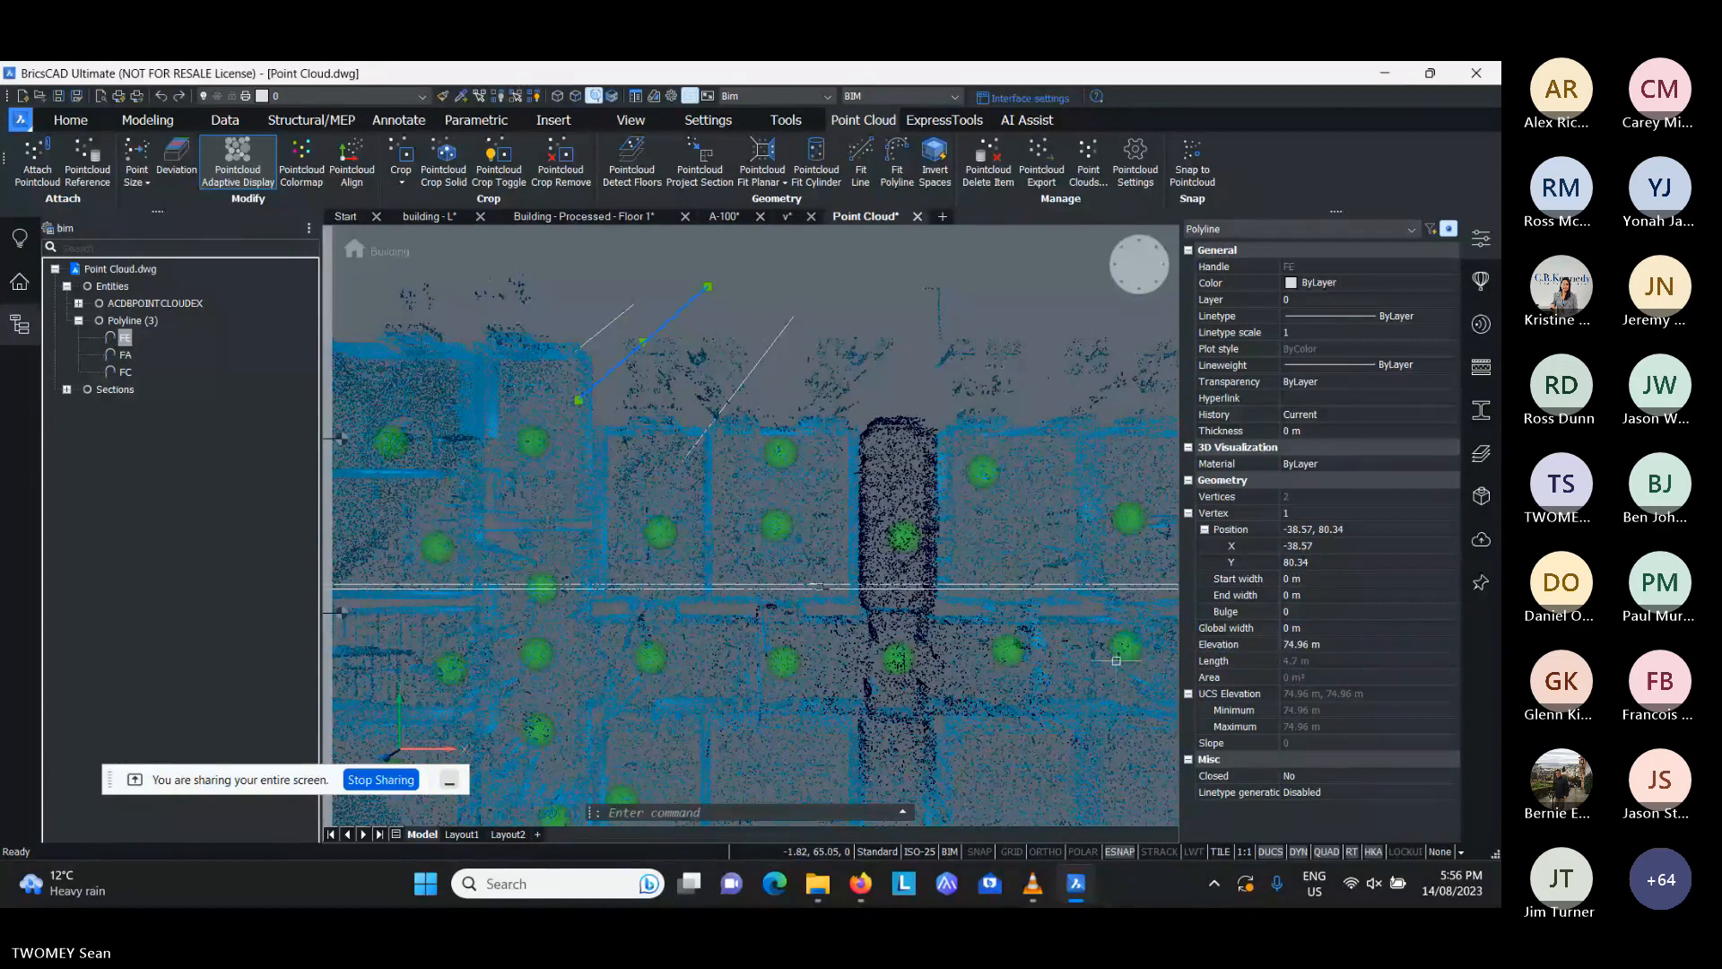
key("Delete")
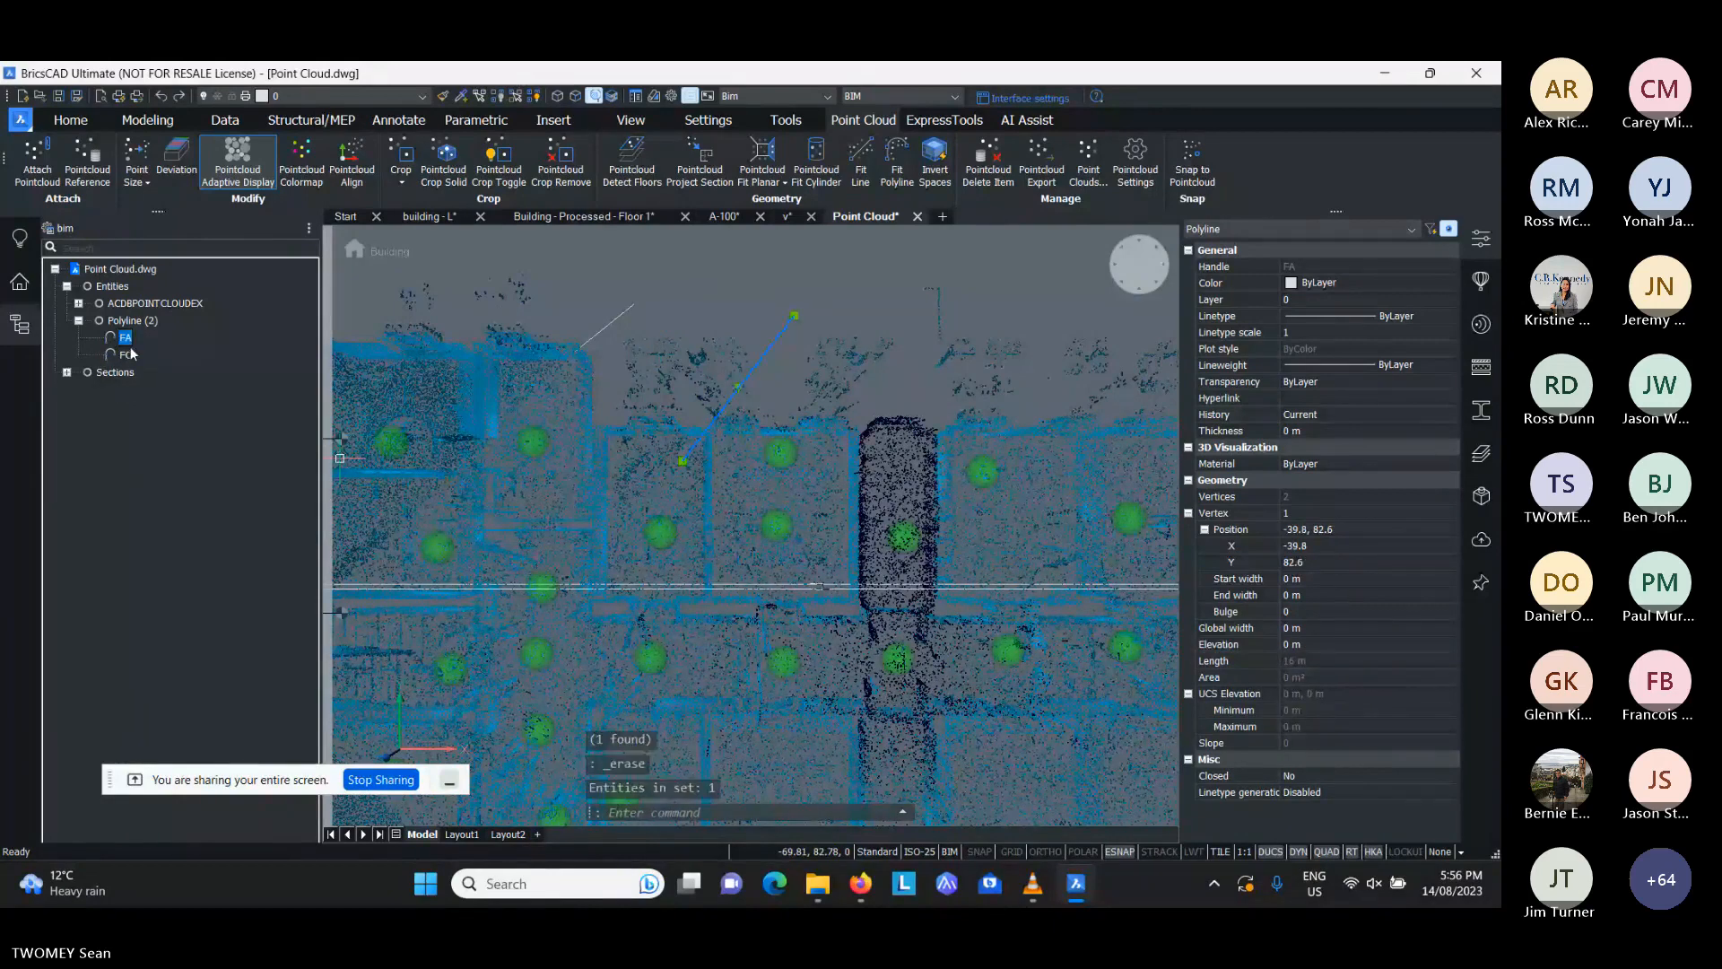
key("Delete")
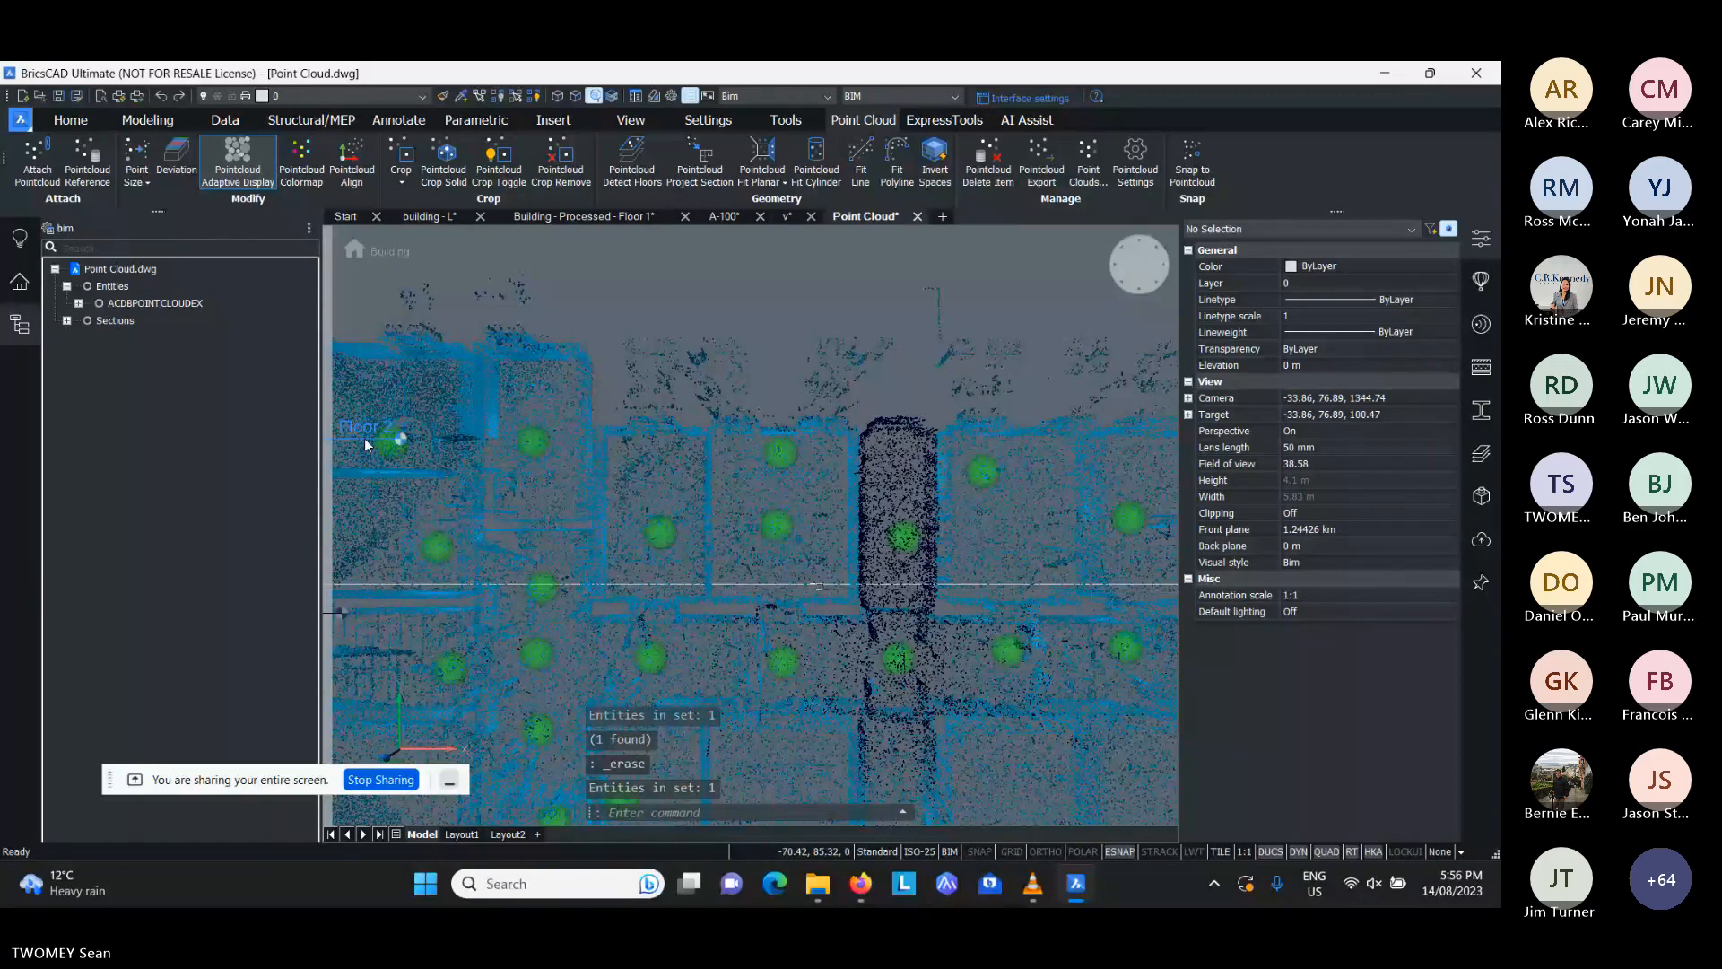
- Activate the Floor 2 story and draw a diagonal polyline across the room's upper corner, starting on a snapped point-cloud point
left_click(364, 438)
type("pl")
key("Return")
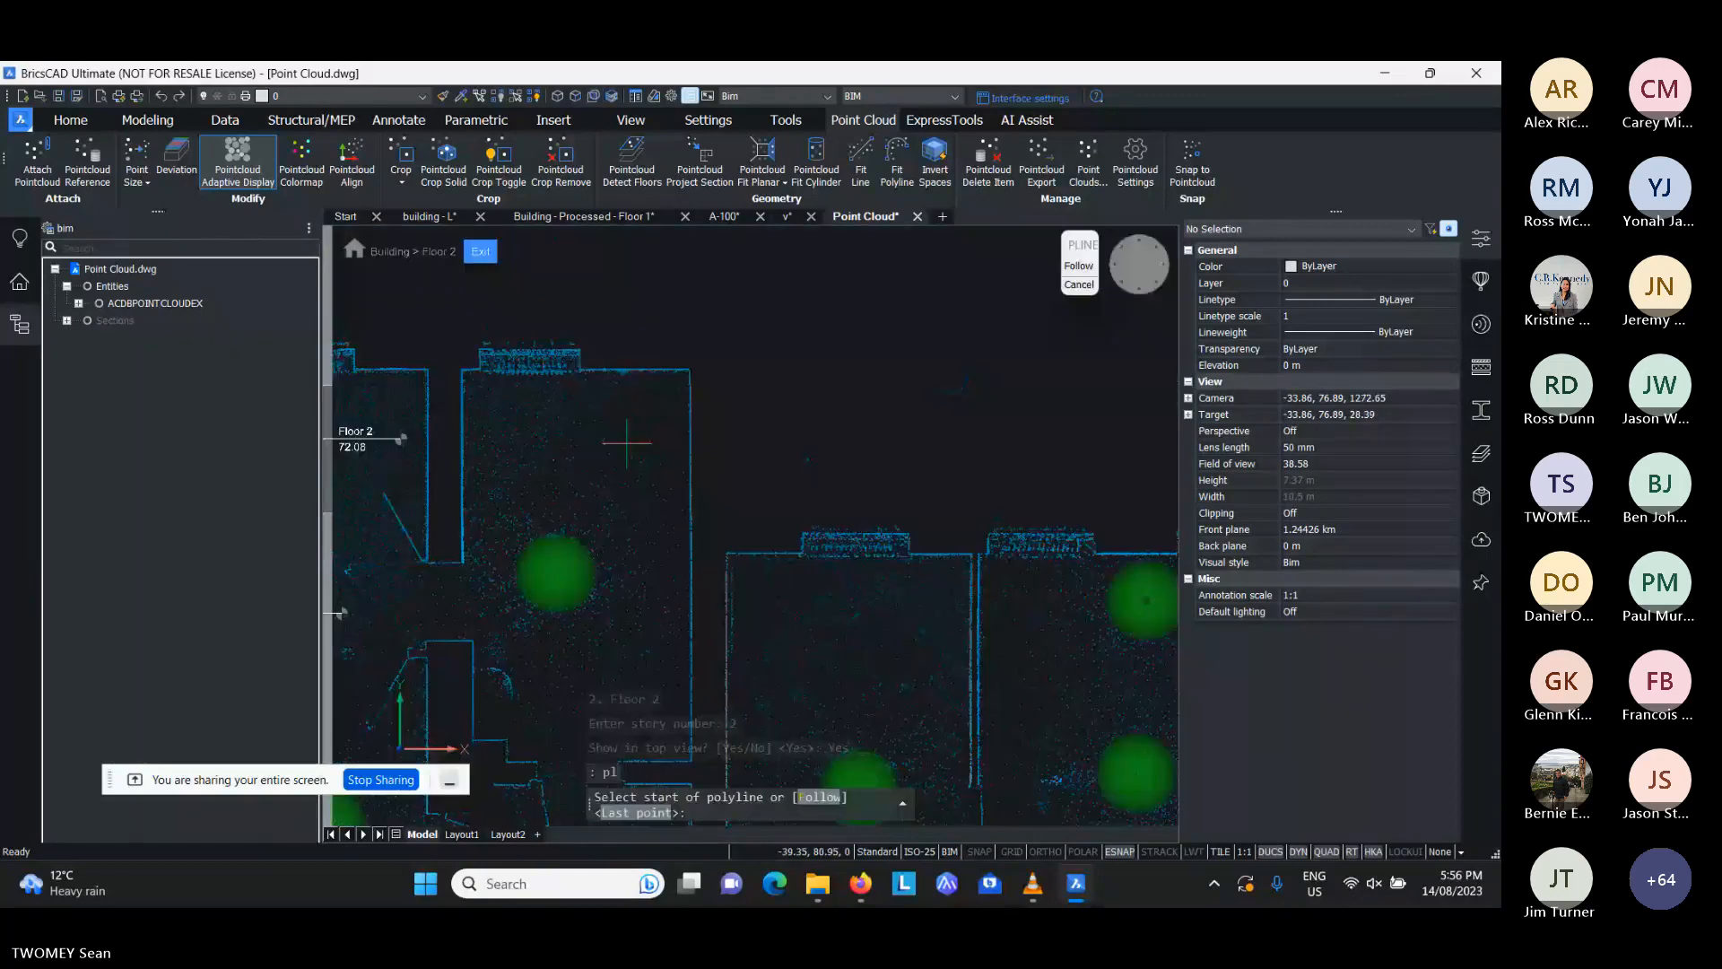
left_click(942, 619)
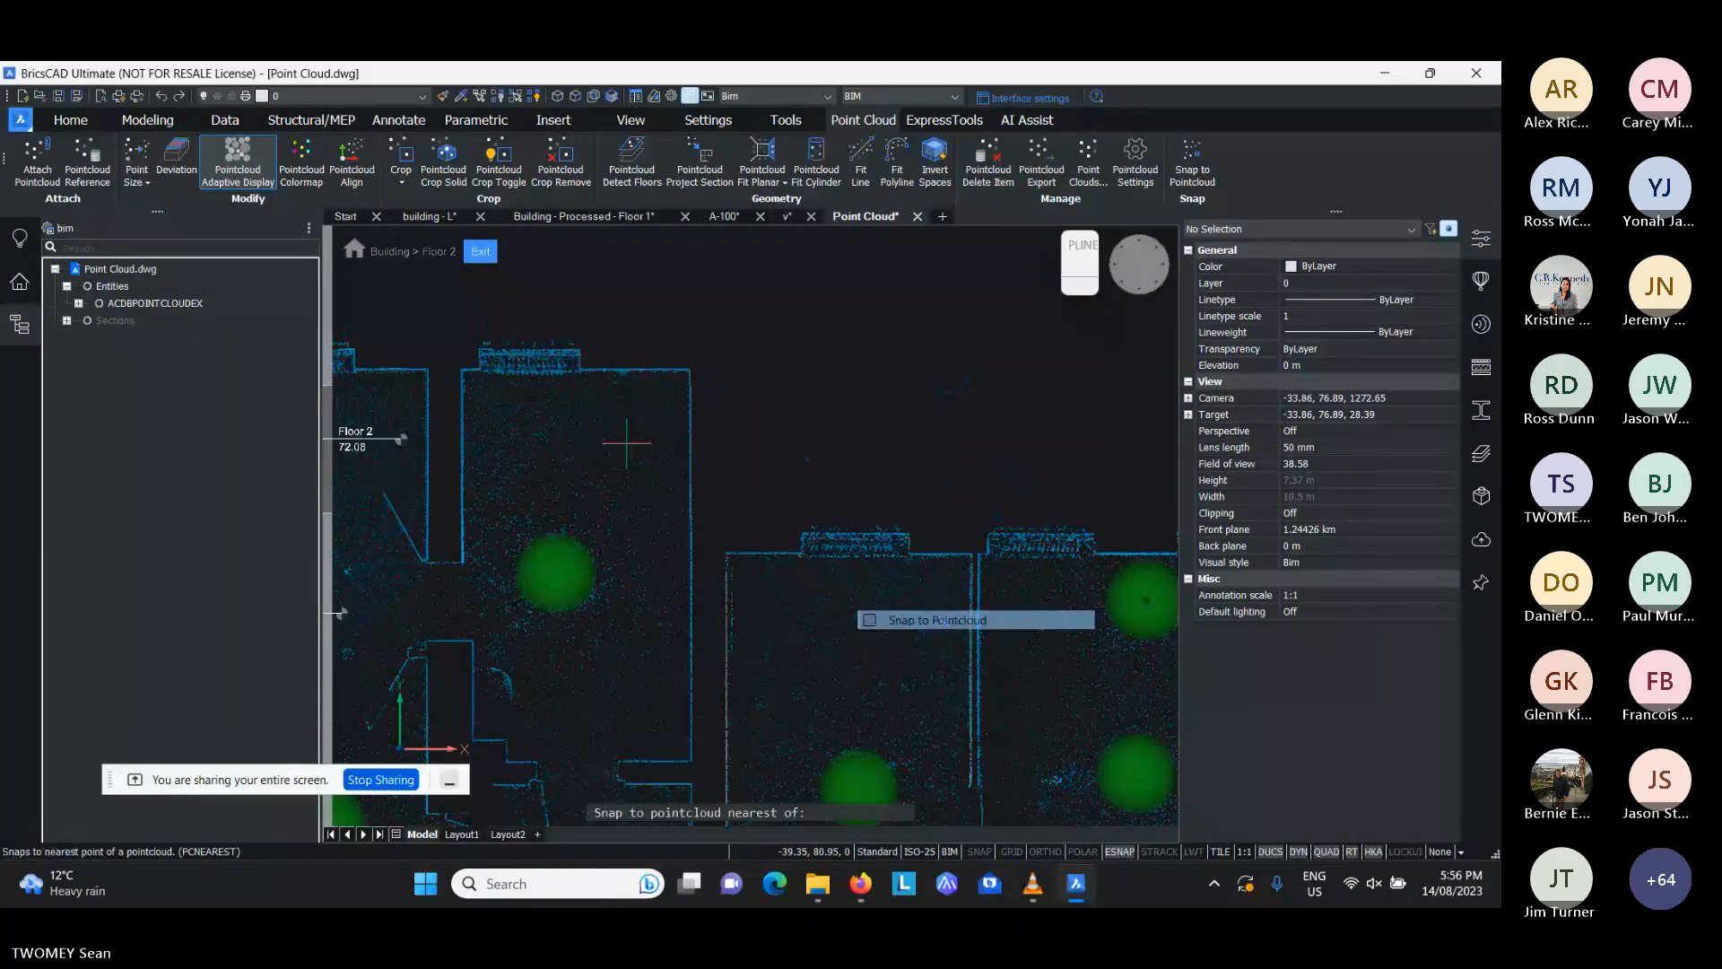
left_click(618, 437)
left_click(724, 320)
key("Return")
key("Return")
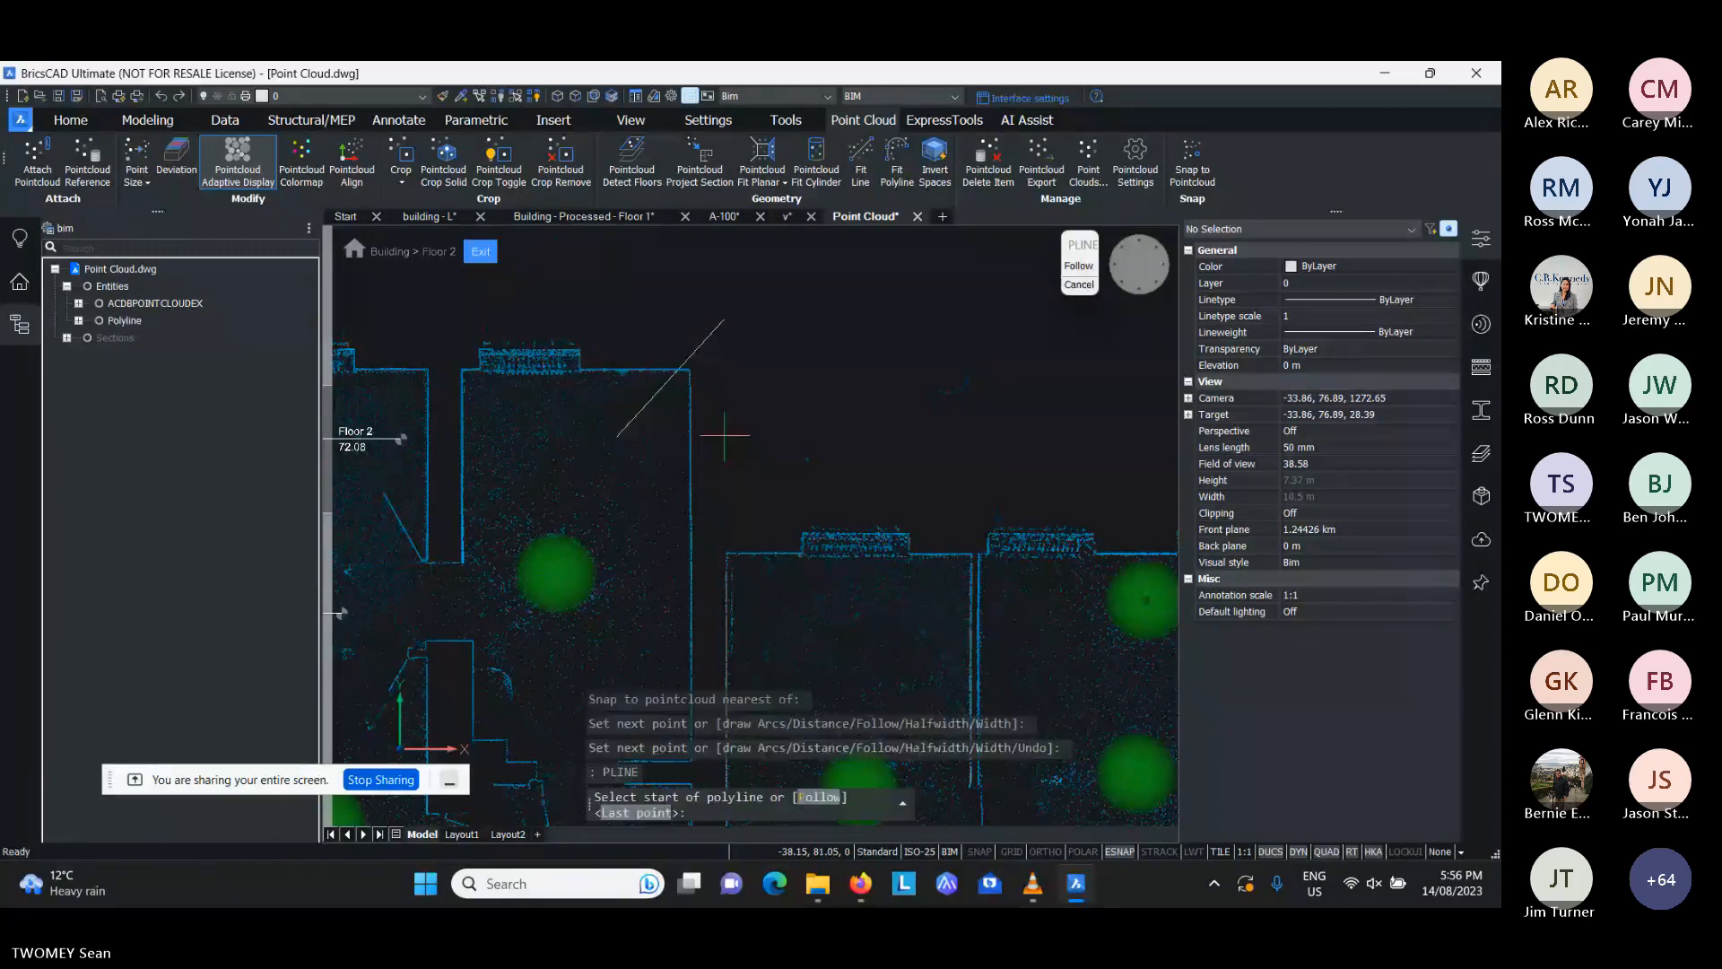
- Draw a second diagonal polyline about 1.2 m long, starting on the scanned outer wall with Snap to Pointcloud
right_click(724, 435, "shift")
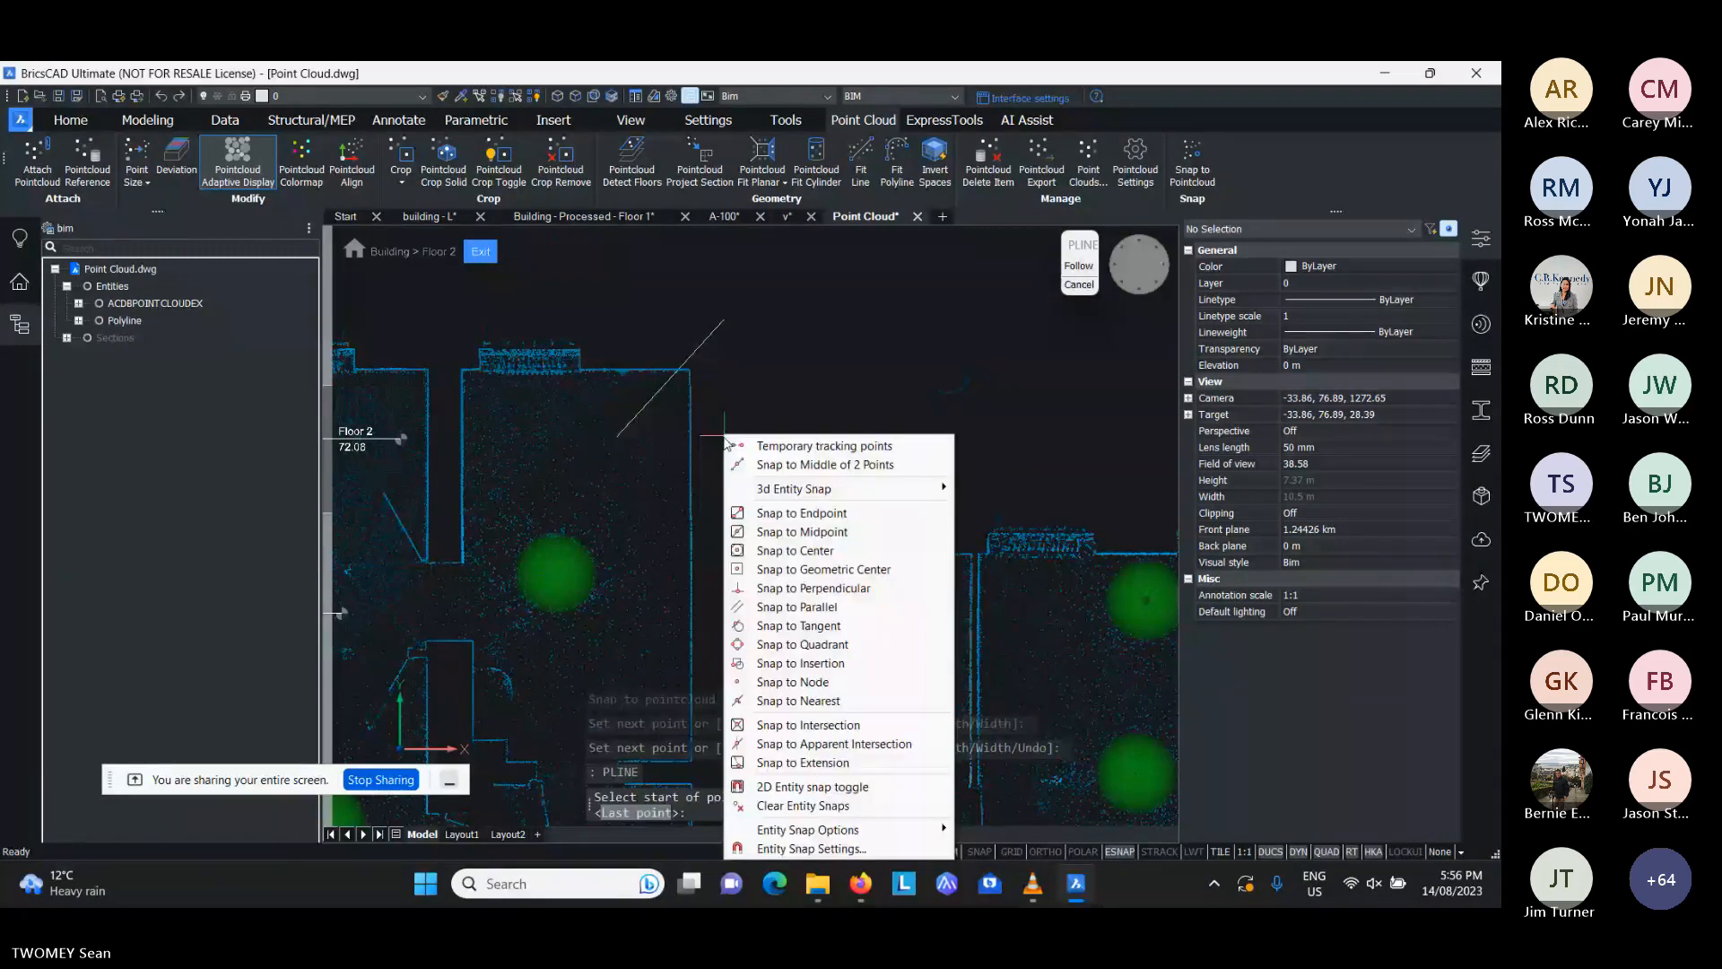
mouse_move(924, 488)
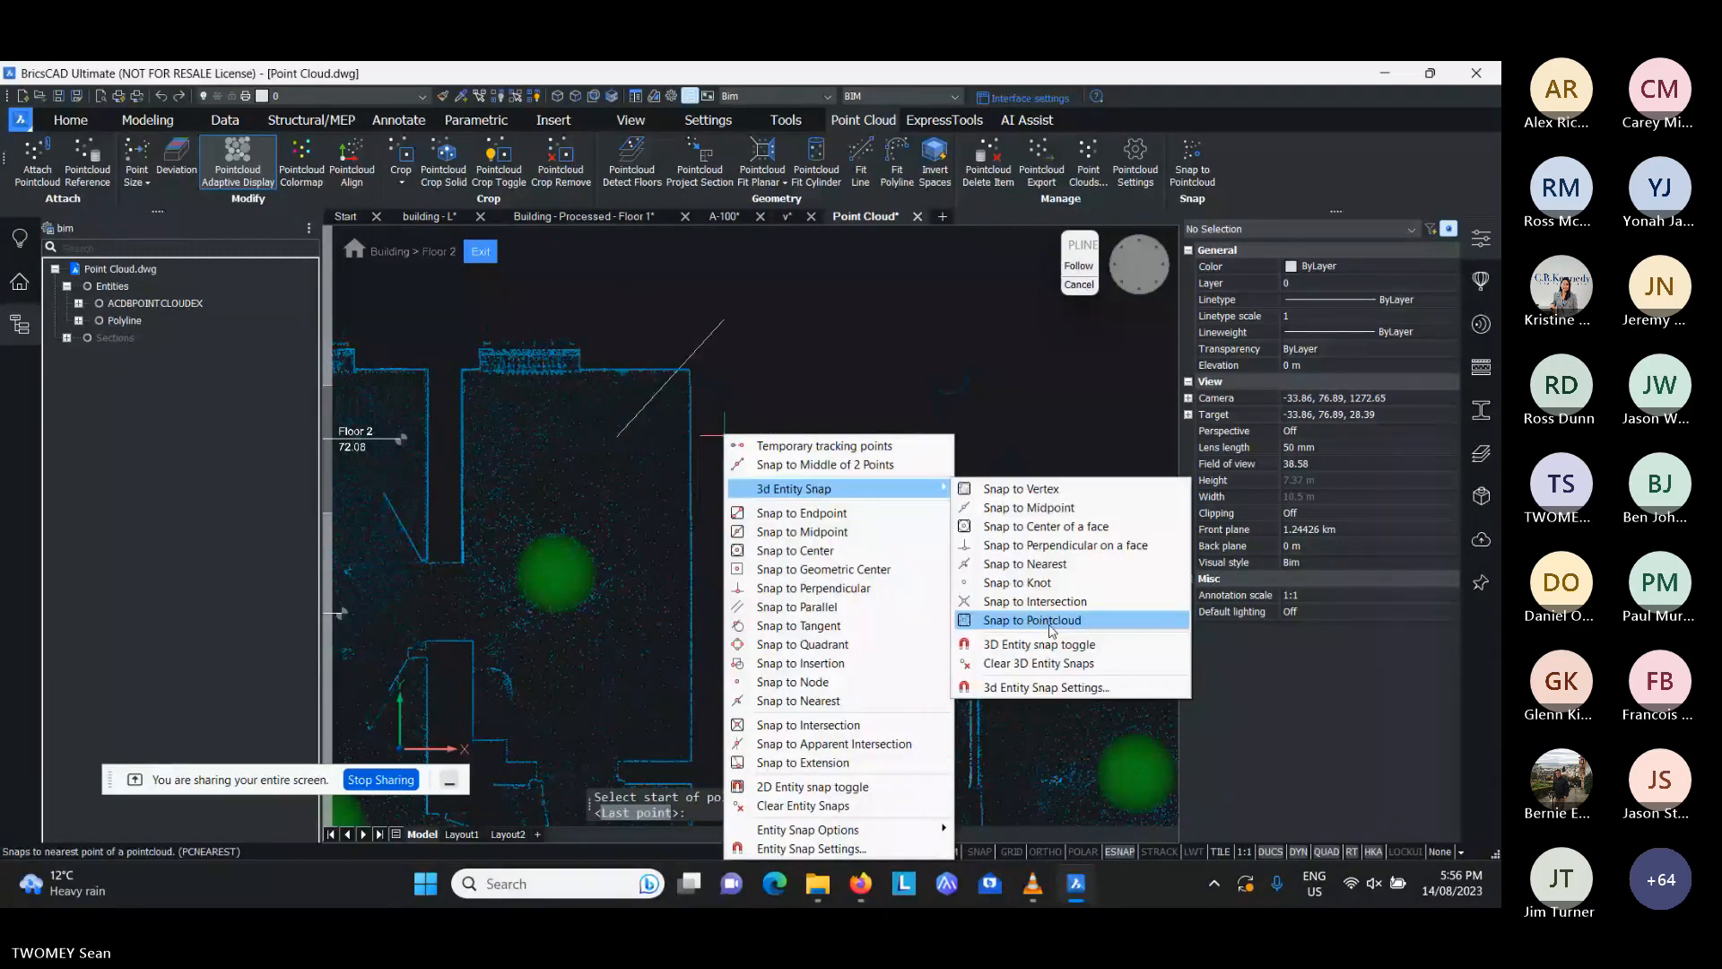
left_click(1051, 621)
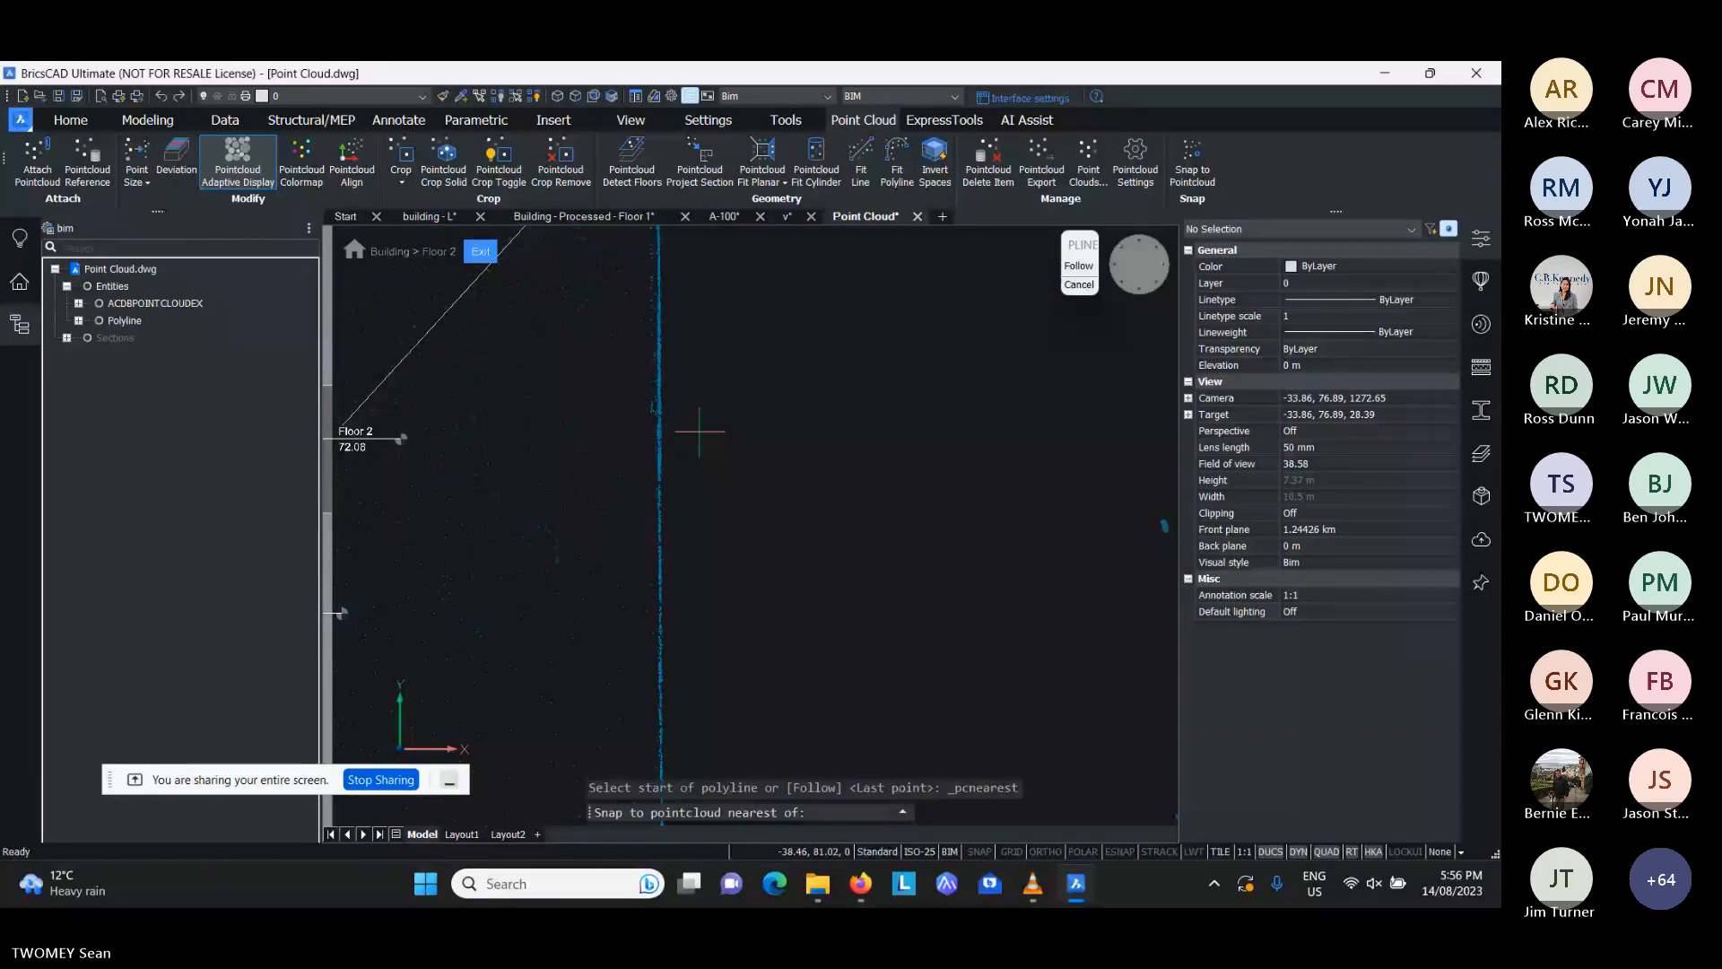
left_click(712, 377)
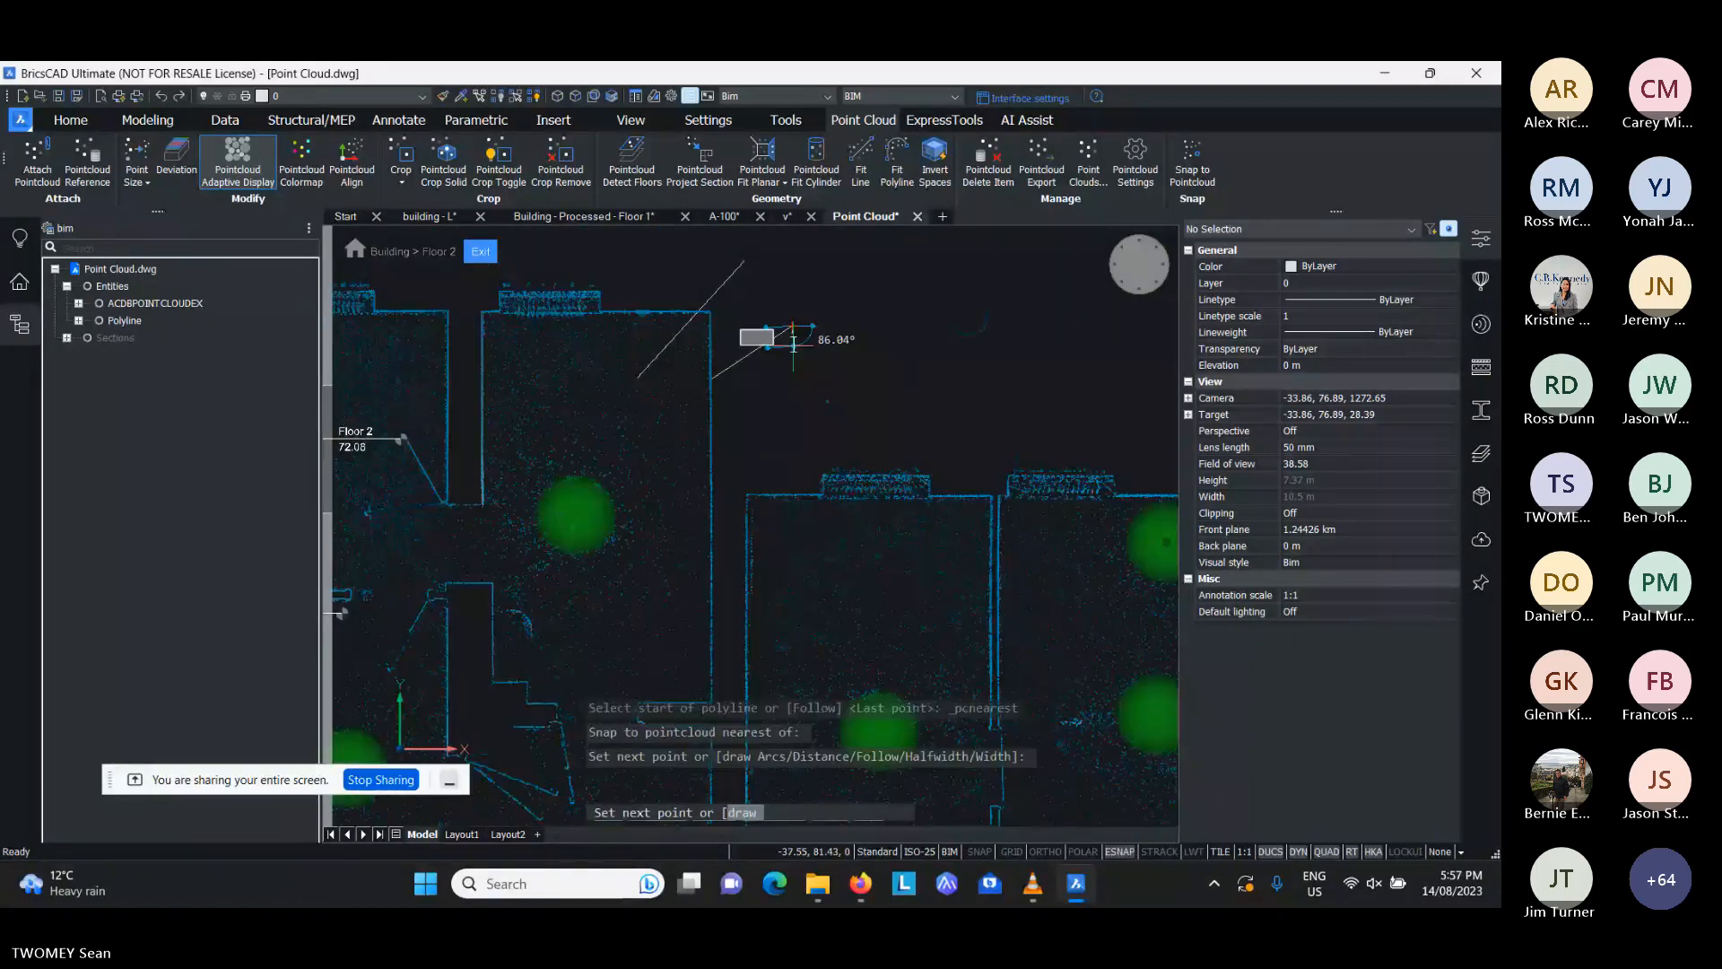
left_click(792, 326)
key("Return")
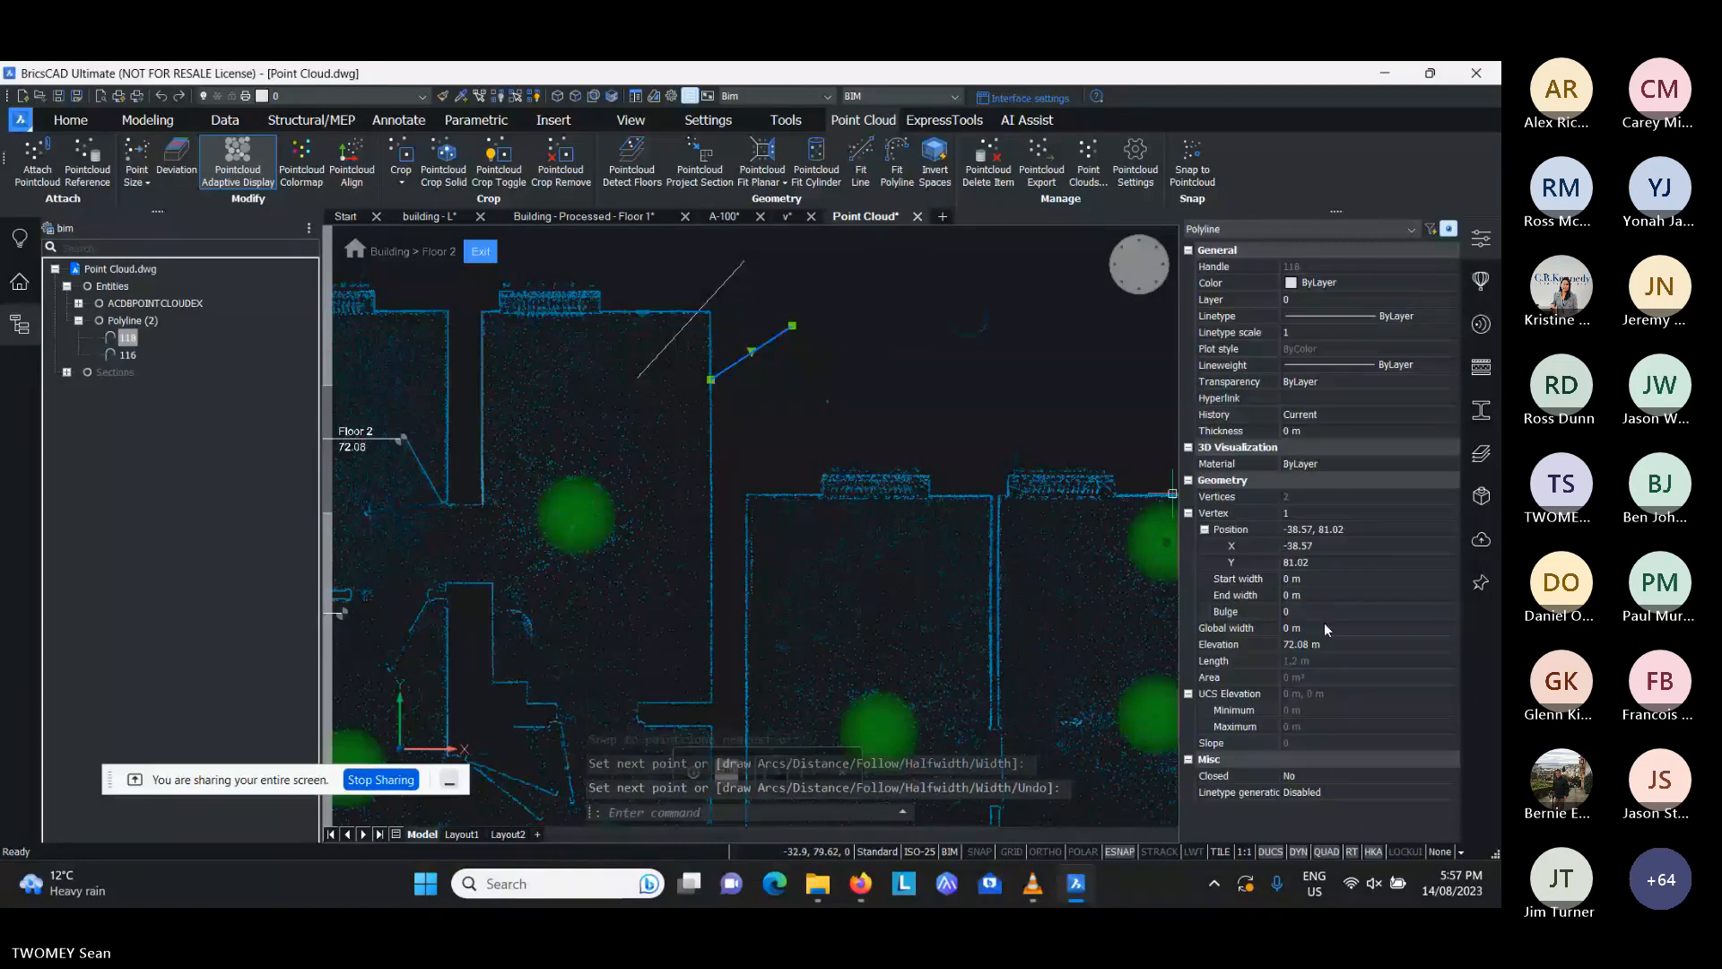
- Select both Floor 2 polylines, compare their elevation with the story's elevation, and delete them
left_click(699, 304)
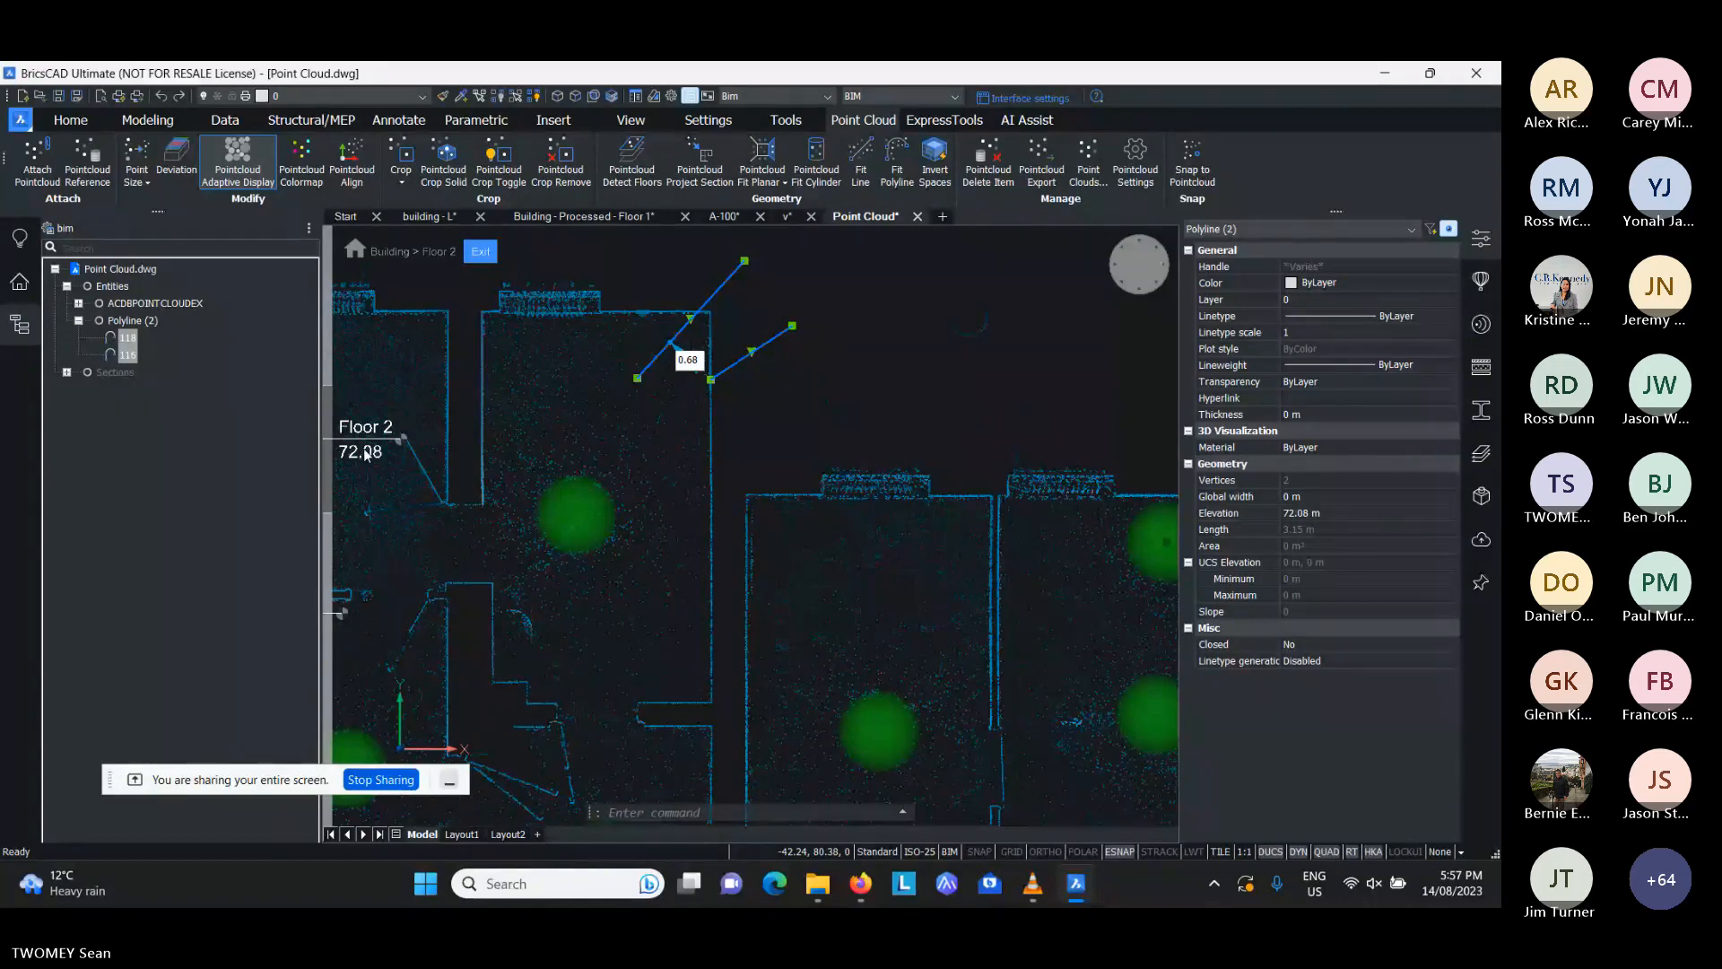
scroll(824, 383, "down", 2)
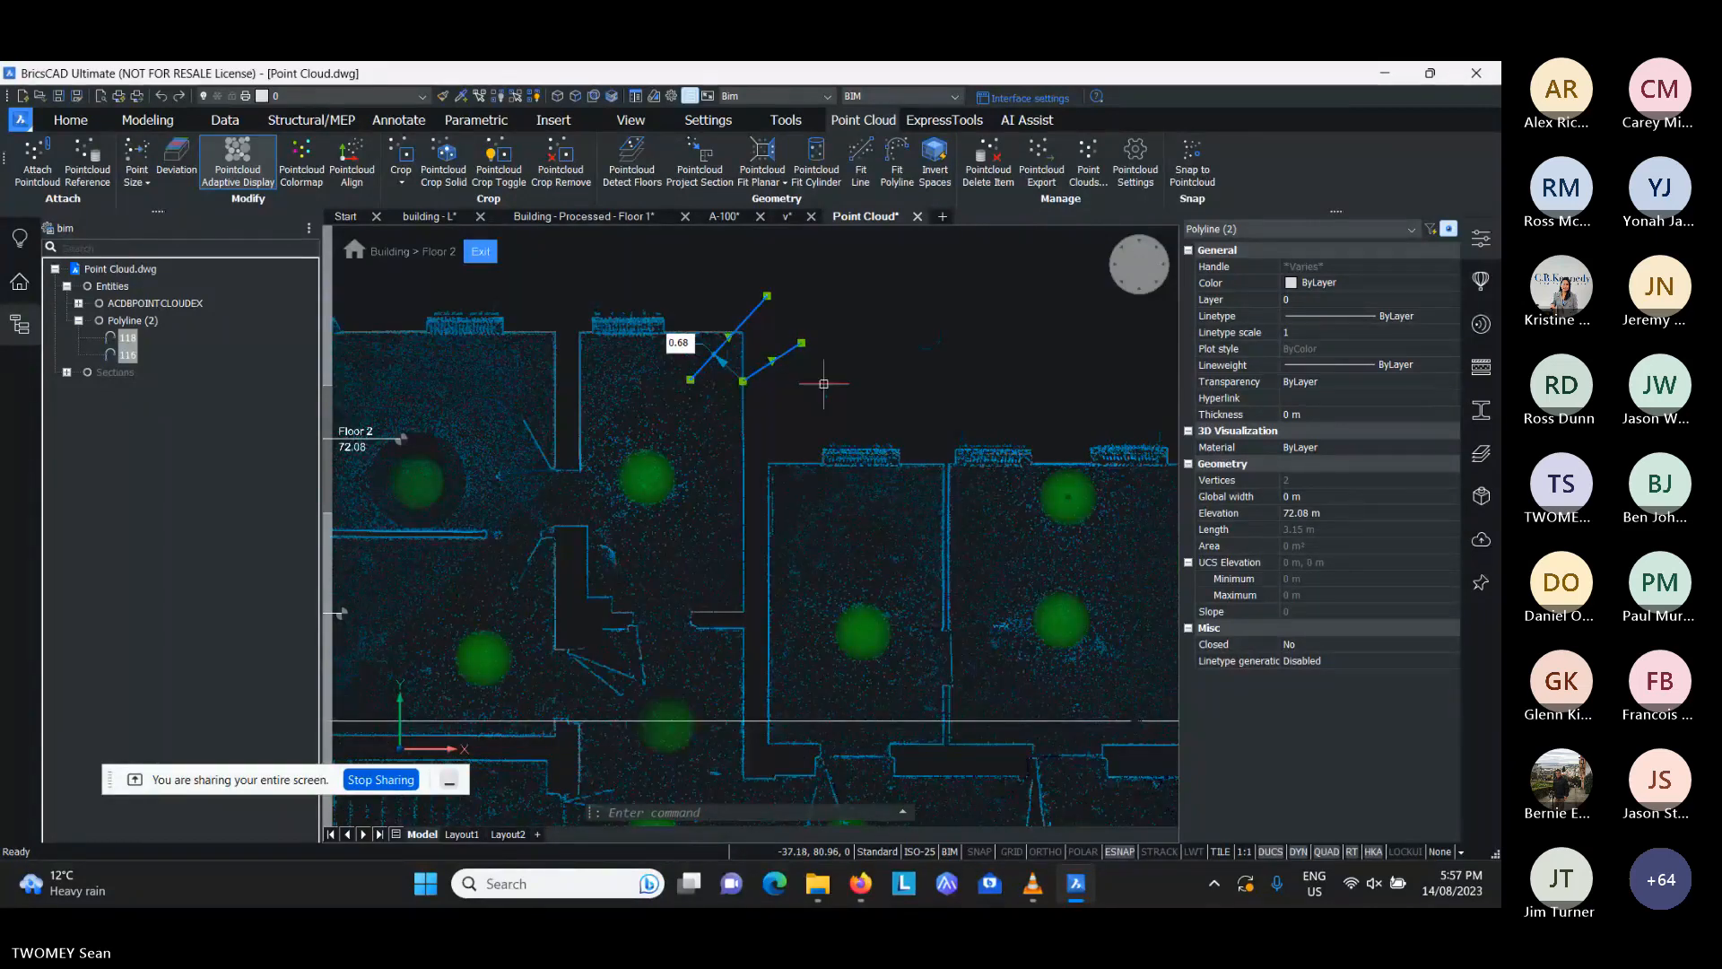
middle_click_drag(823, 383, 795, 408)
key("Delete")
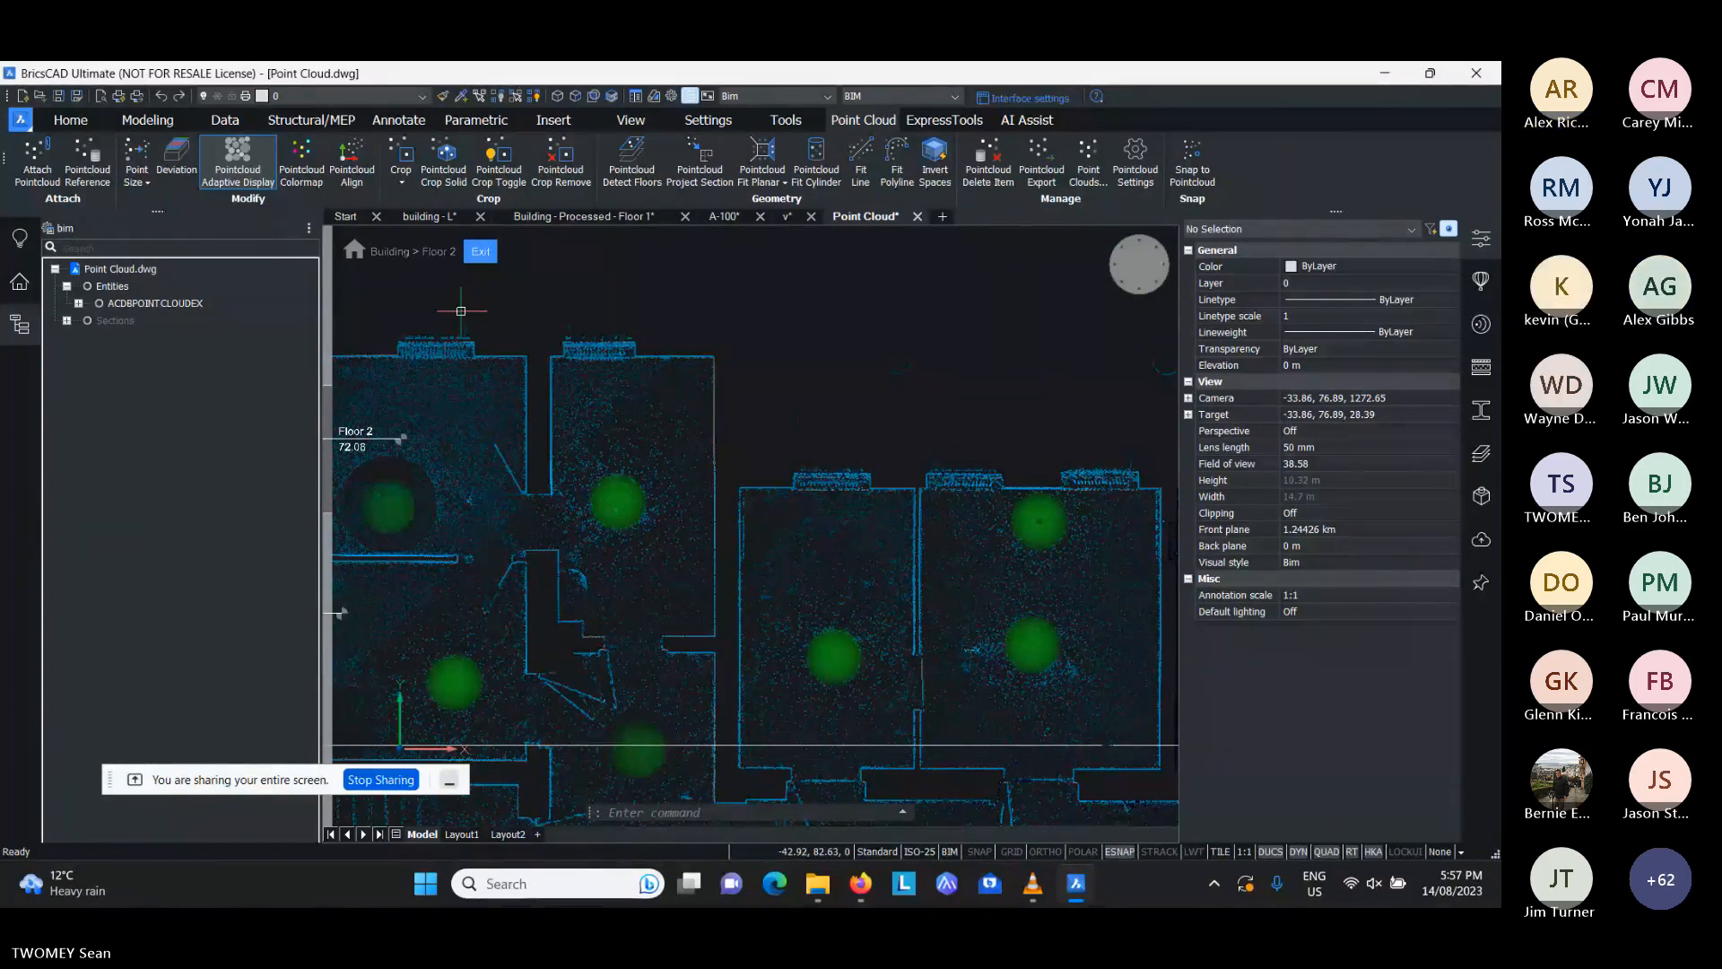
- Exit the active Floor 2 story and return to a tilted 3D view of the whole building
scroll(406, 444, "down", 3)
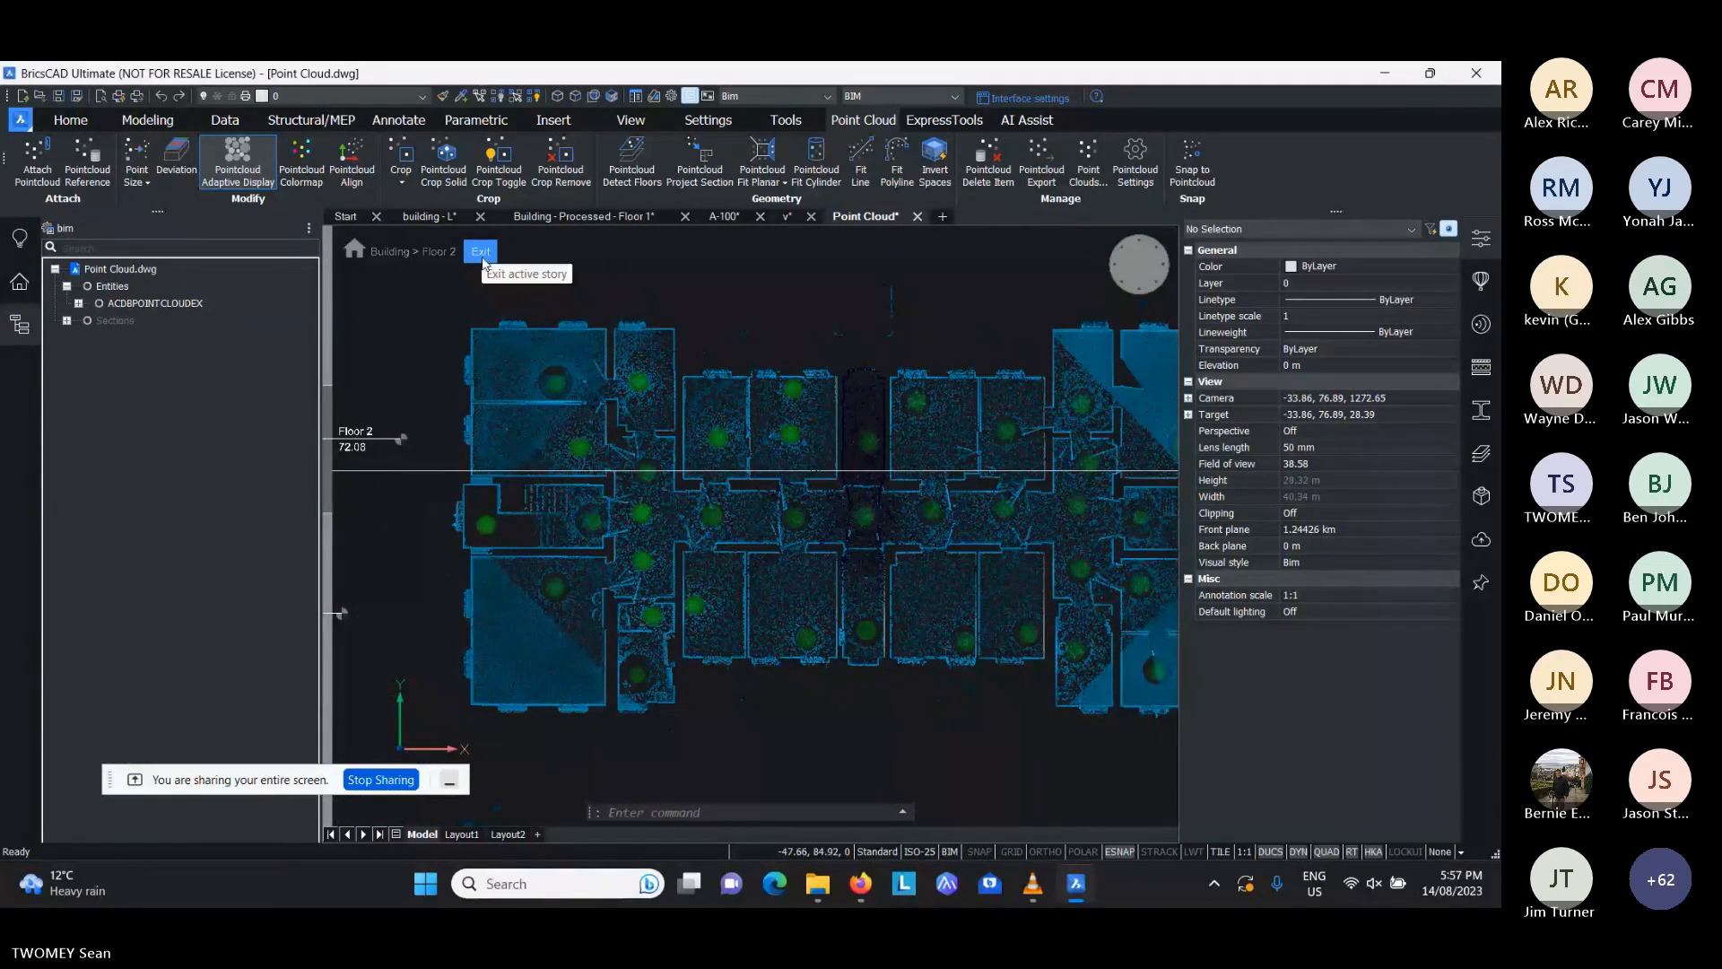
left_click(481, 252)
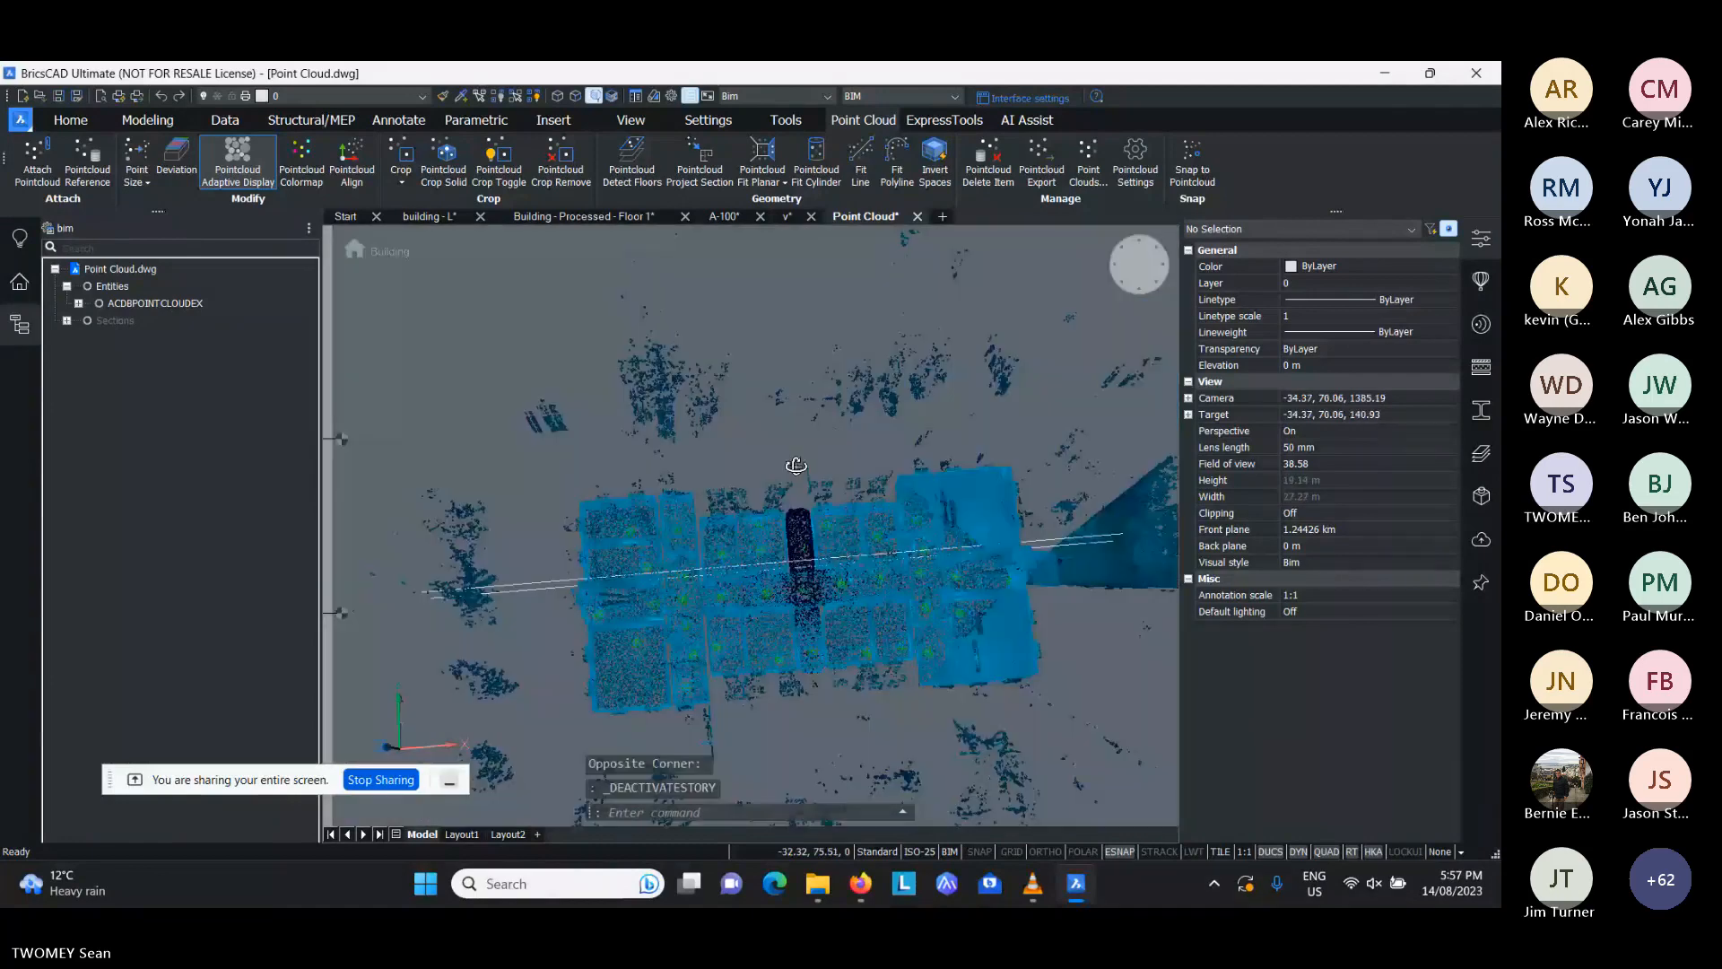
middle_click_drag(796, 465, 1106, 271, "shift")
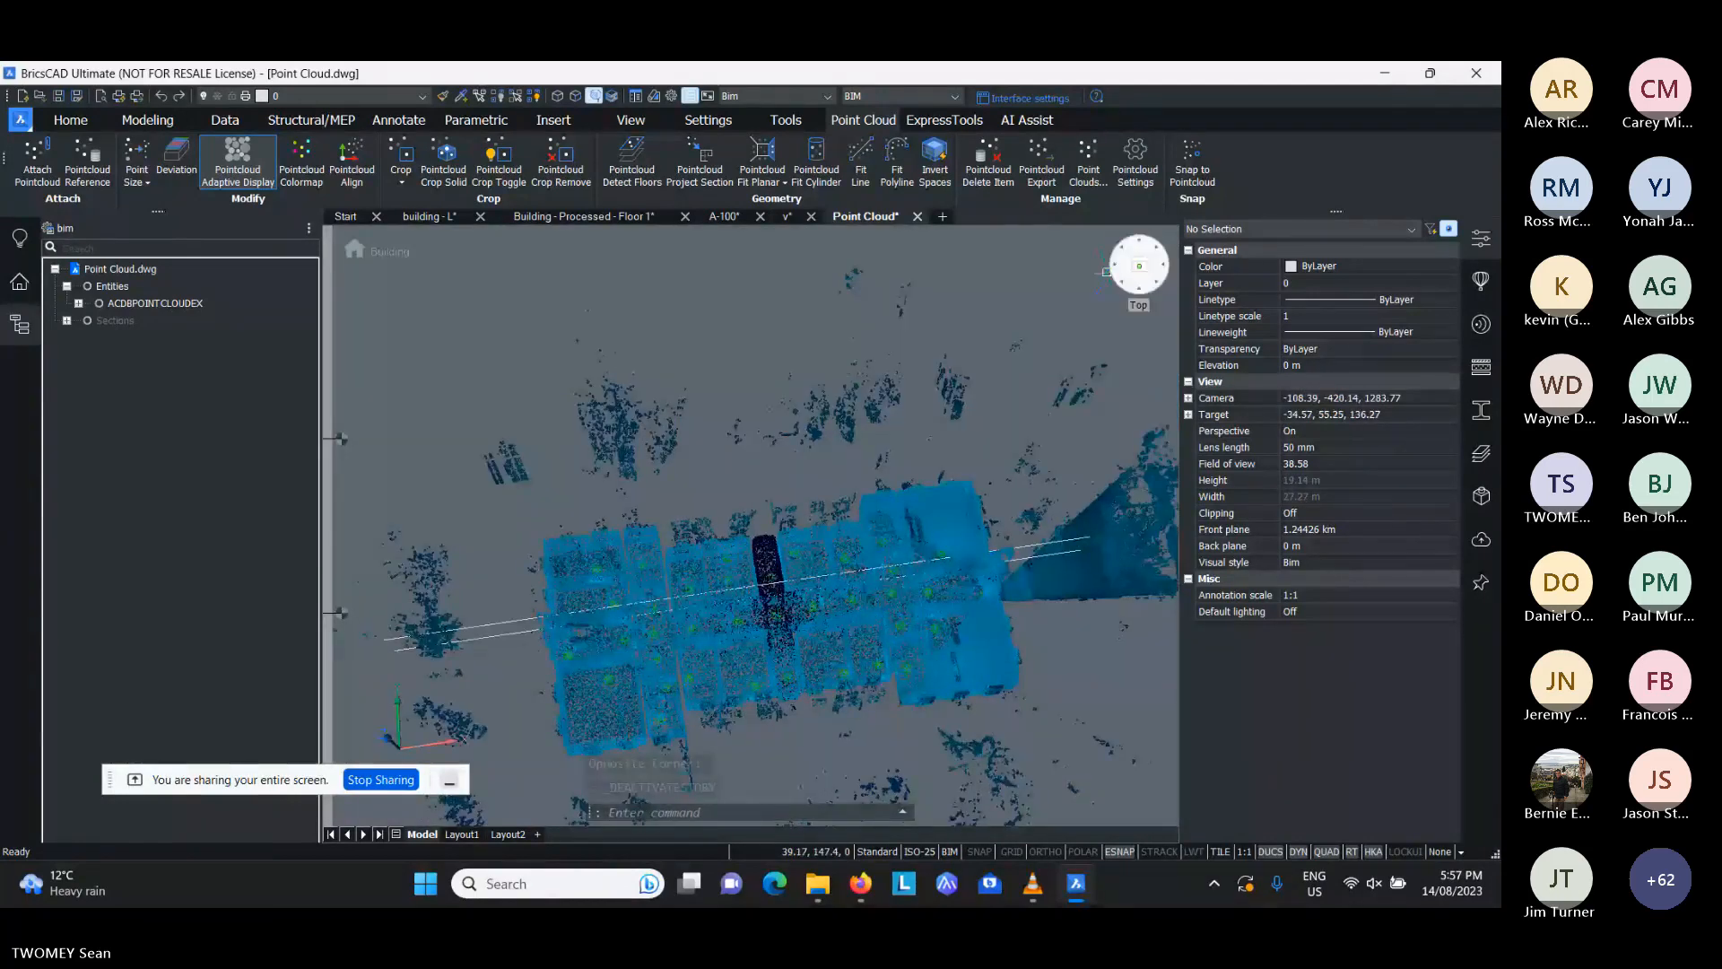
- Try to toggle the perspective projection of the view and clear the pending selection
right_click(1140, 266)
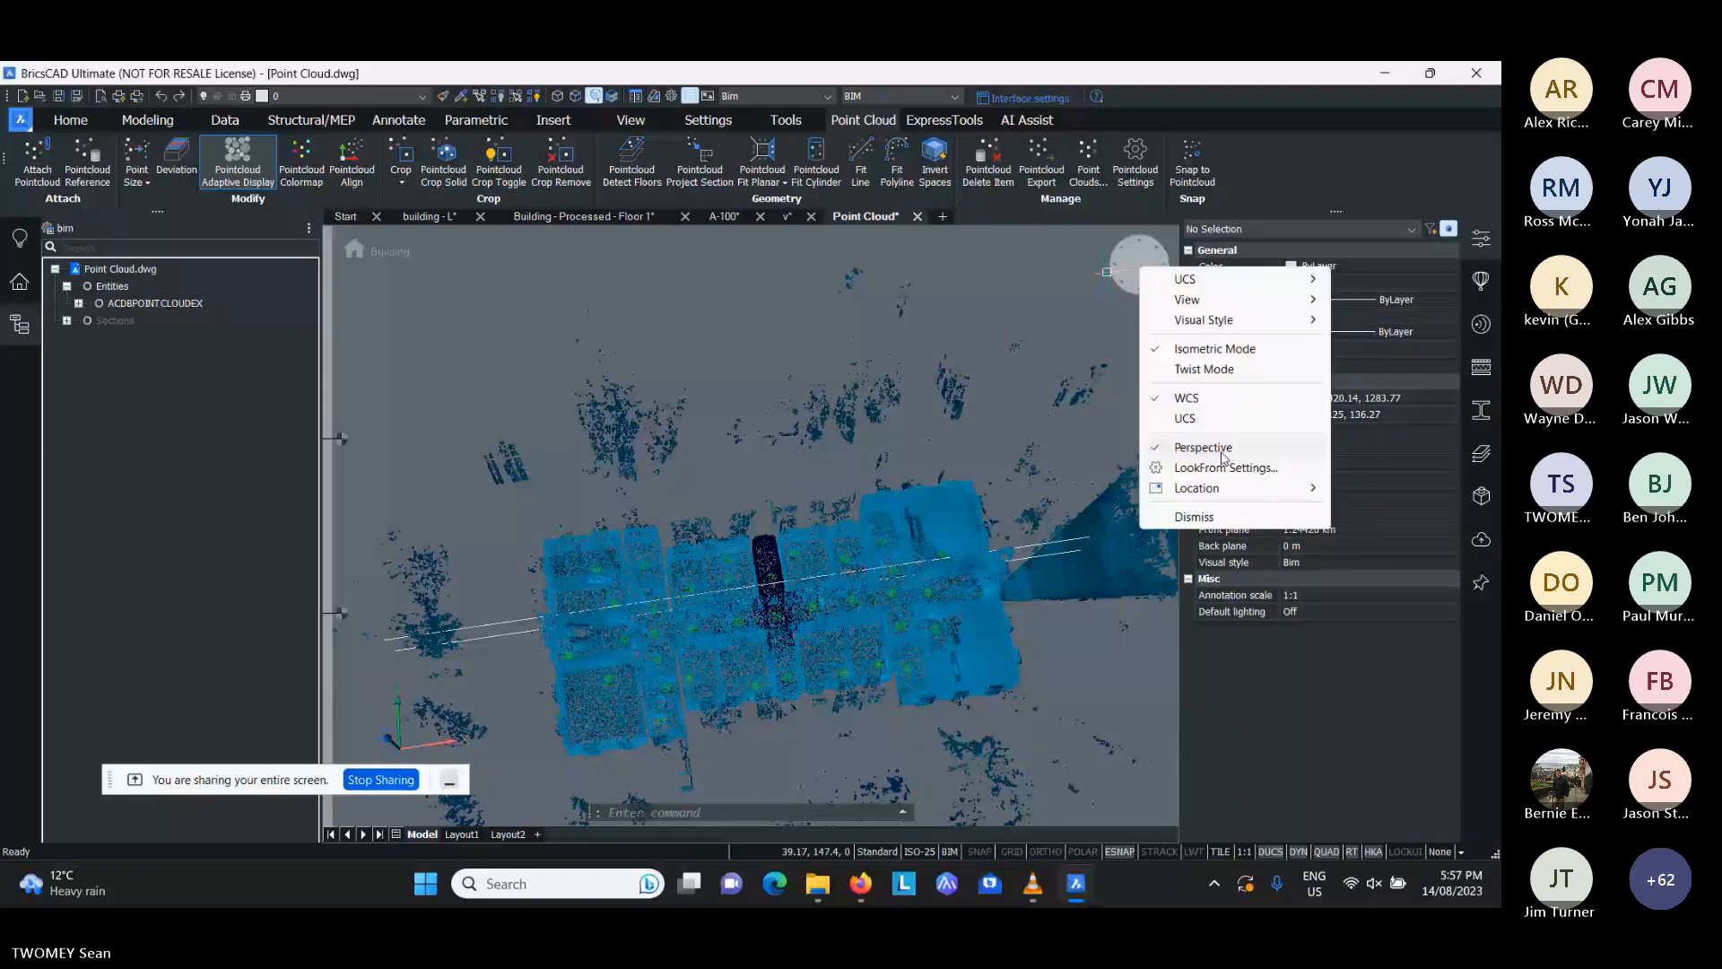
left_click(1224, 458)
left_click(656, 607)
scroll(574, 624, "up", 1)
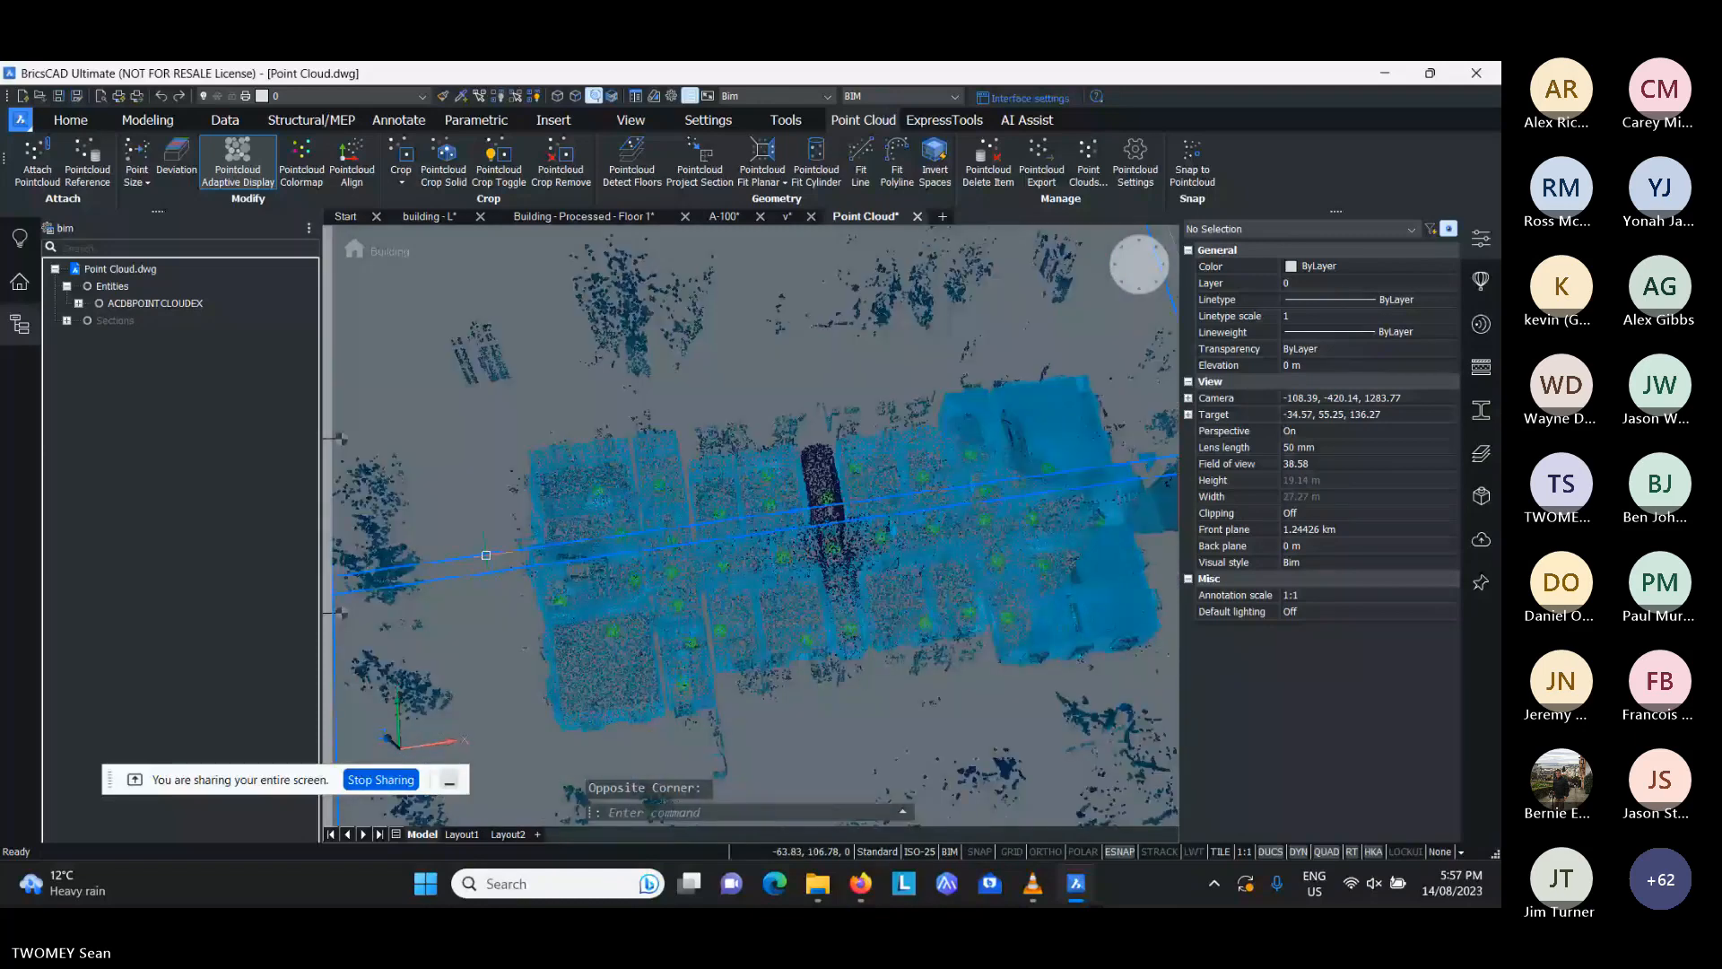
key("Escape")
key("Escape")
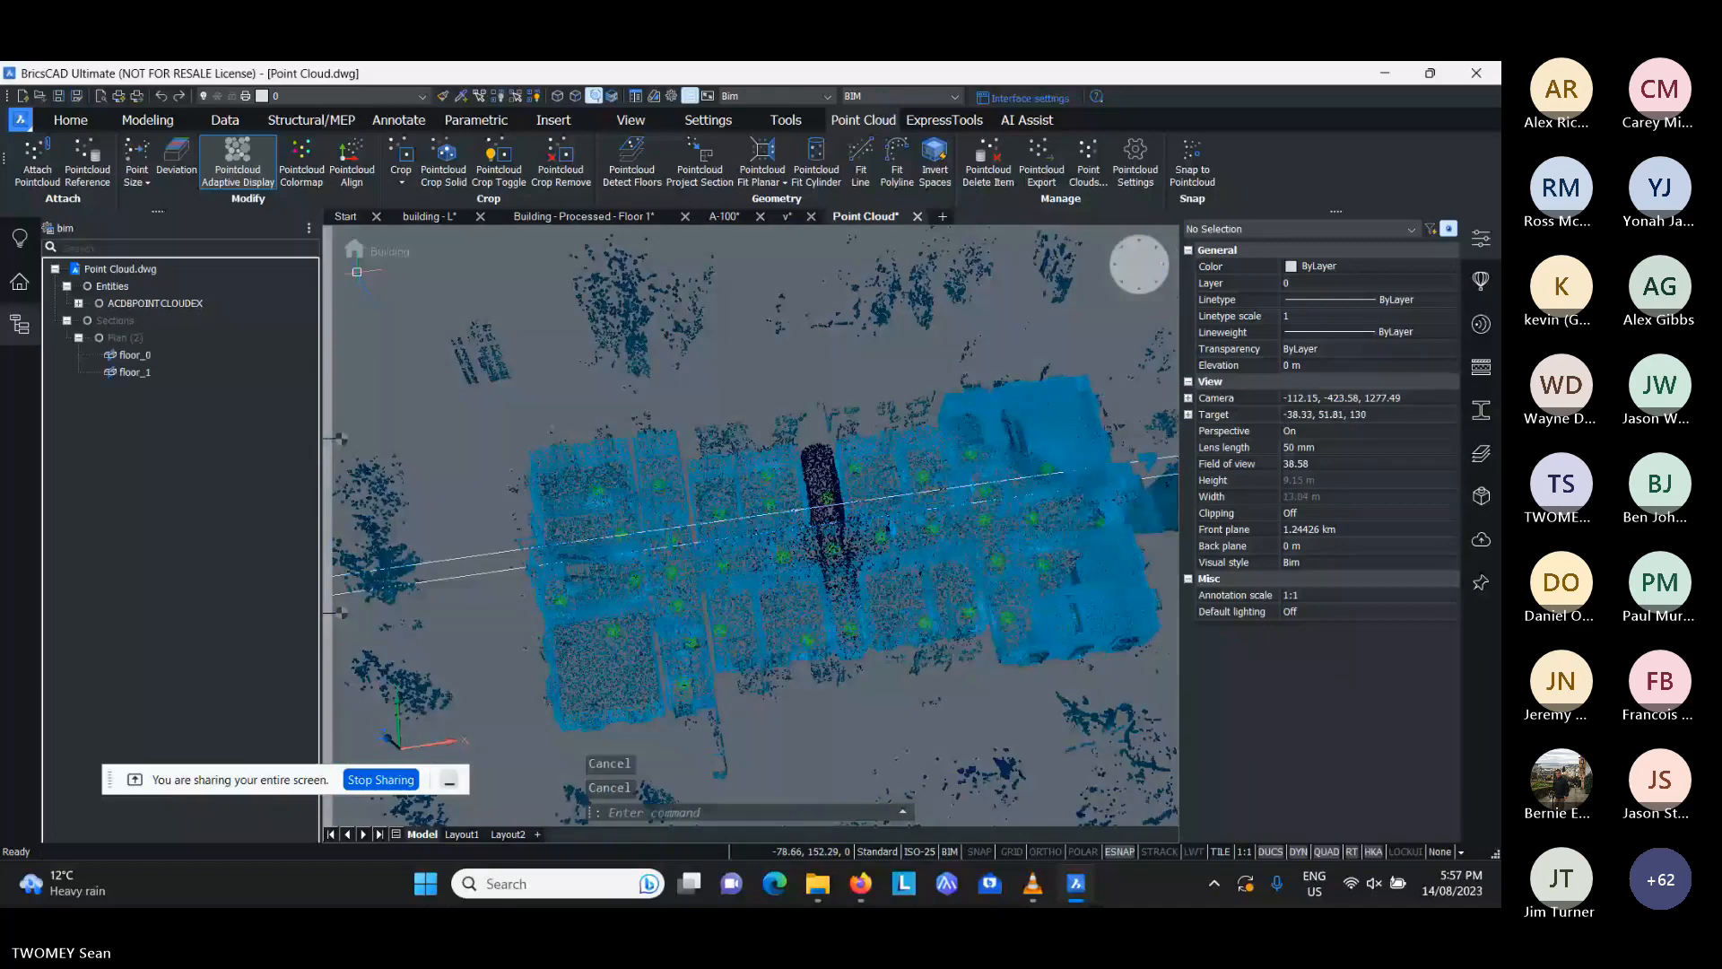
- Check Floor 2's name and elevation in the Spatial Locations Manager and close the dialog
left_click(354, 255)
left_click(622, 411)
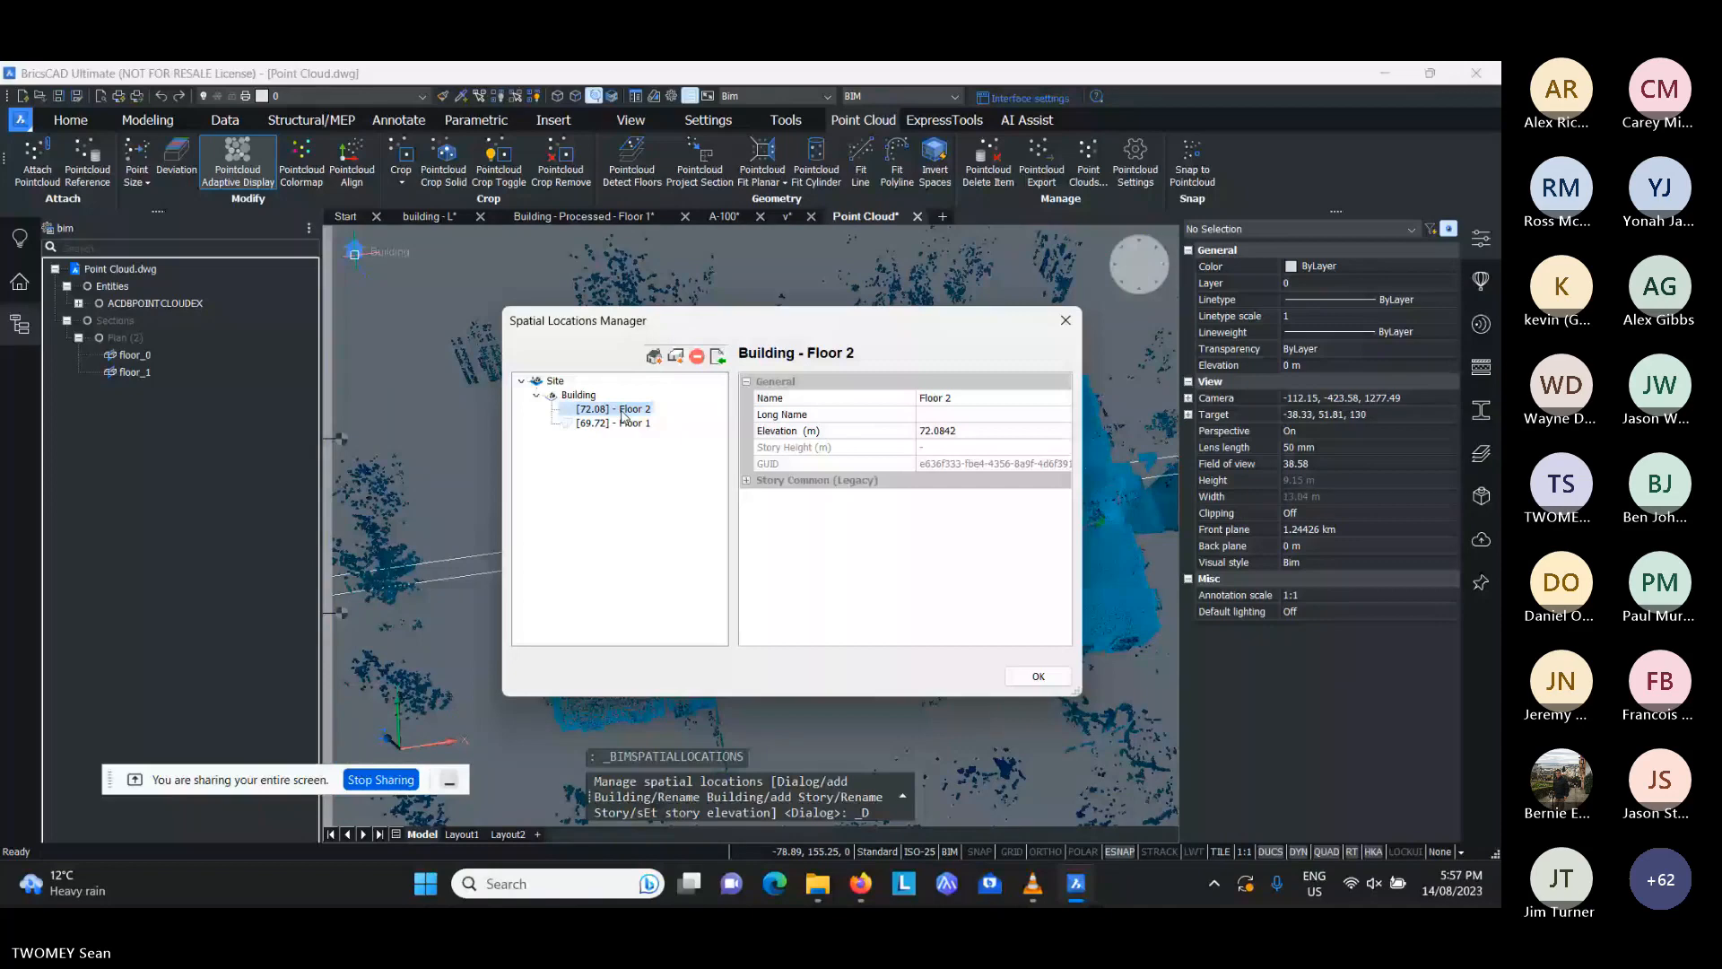
key("Escape")
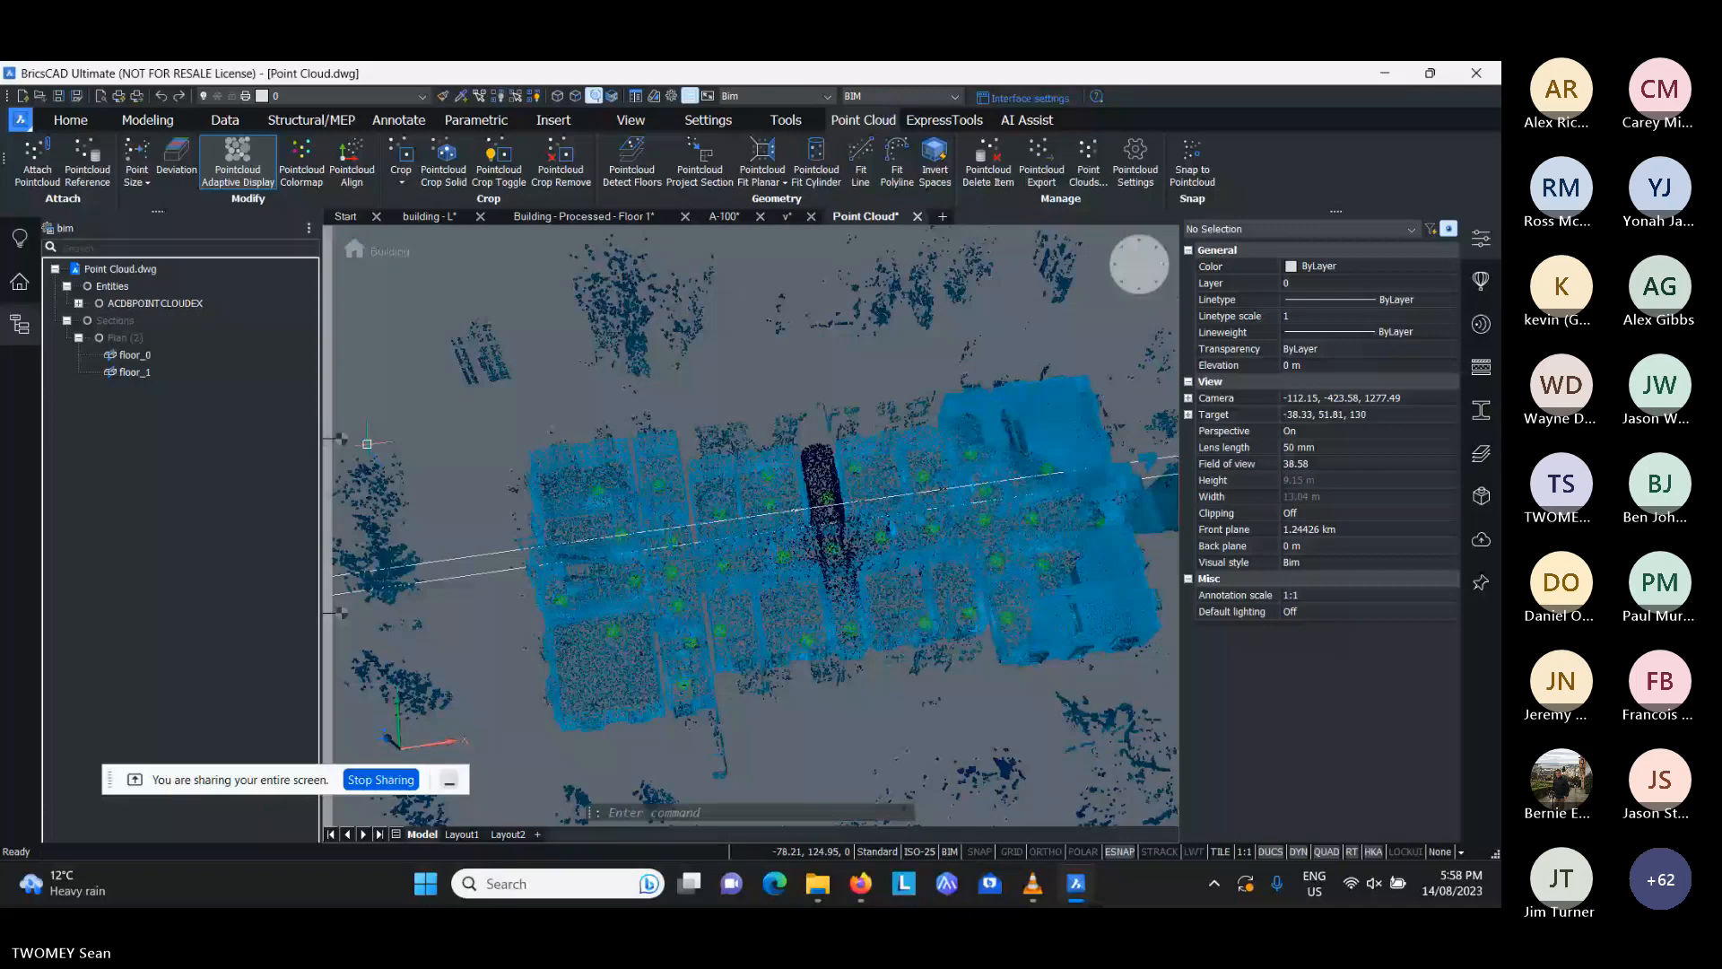
- Activate the Floor 2 story and hide the structure tree and properties to enlarge the drawing area
left_click(343, 440)
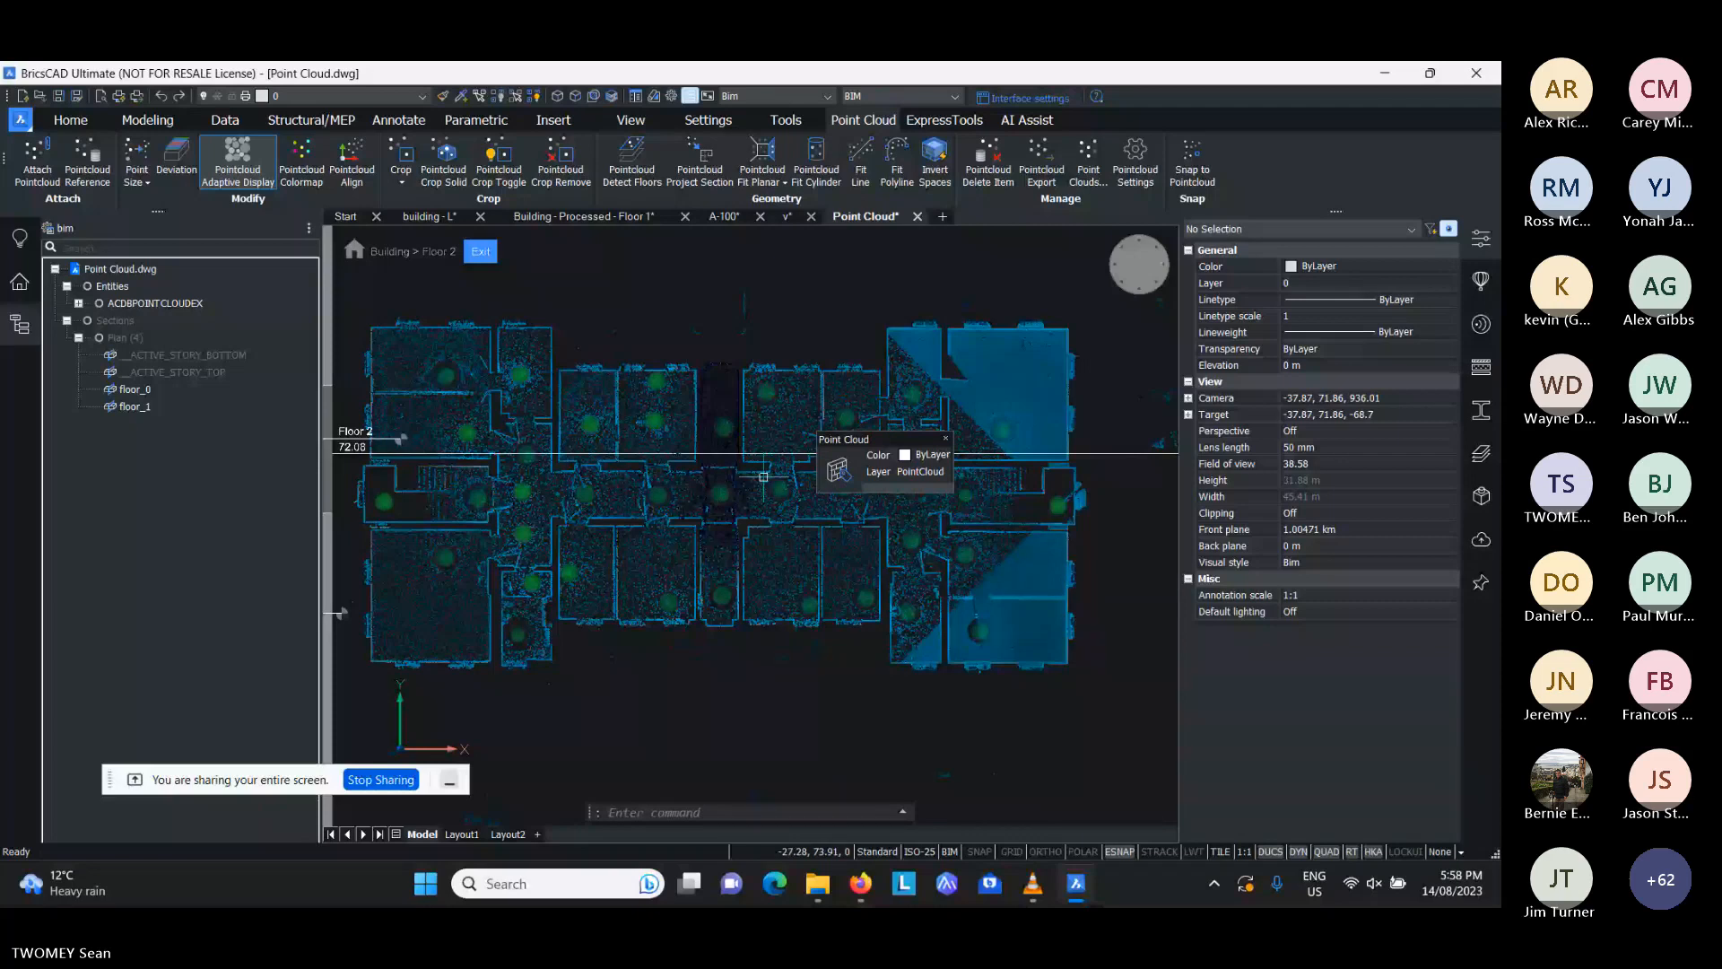
left_click(20, 324)
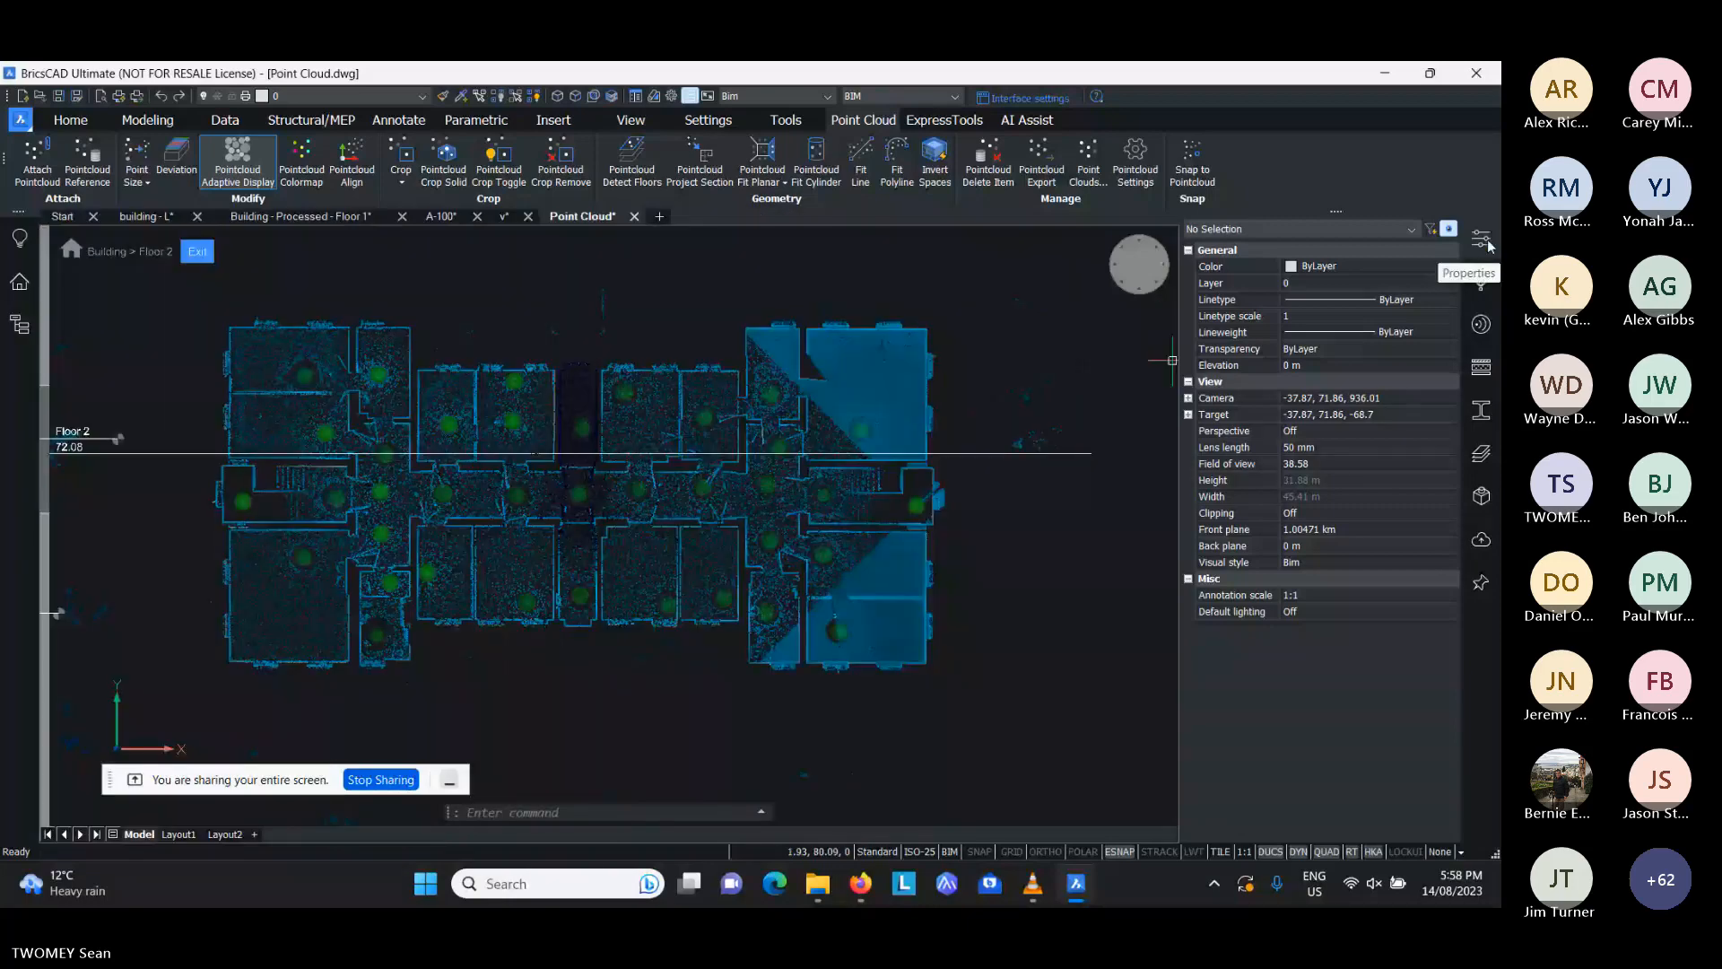
left_click(1484, 241)
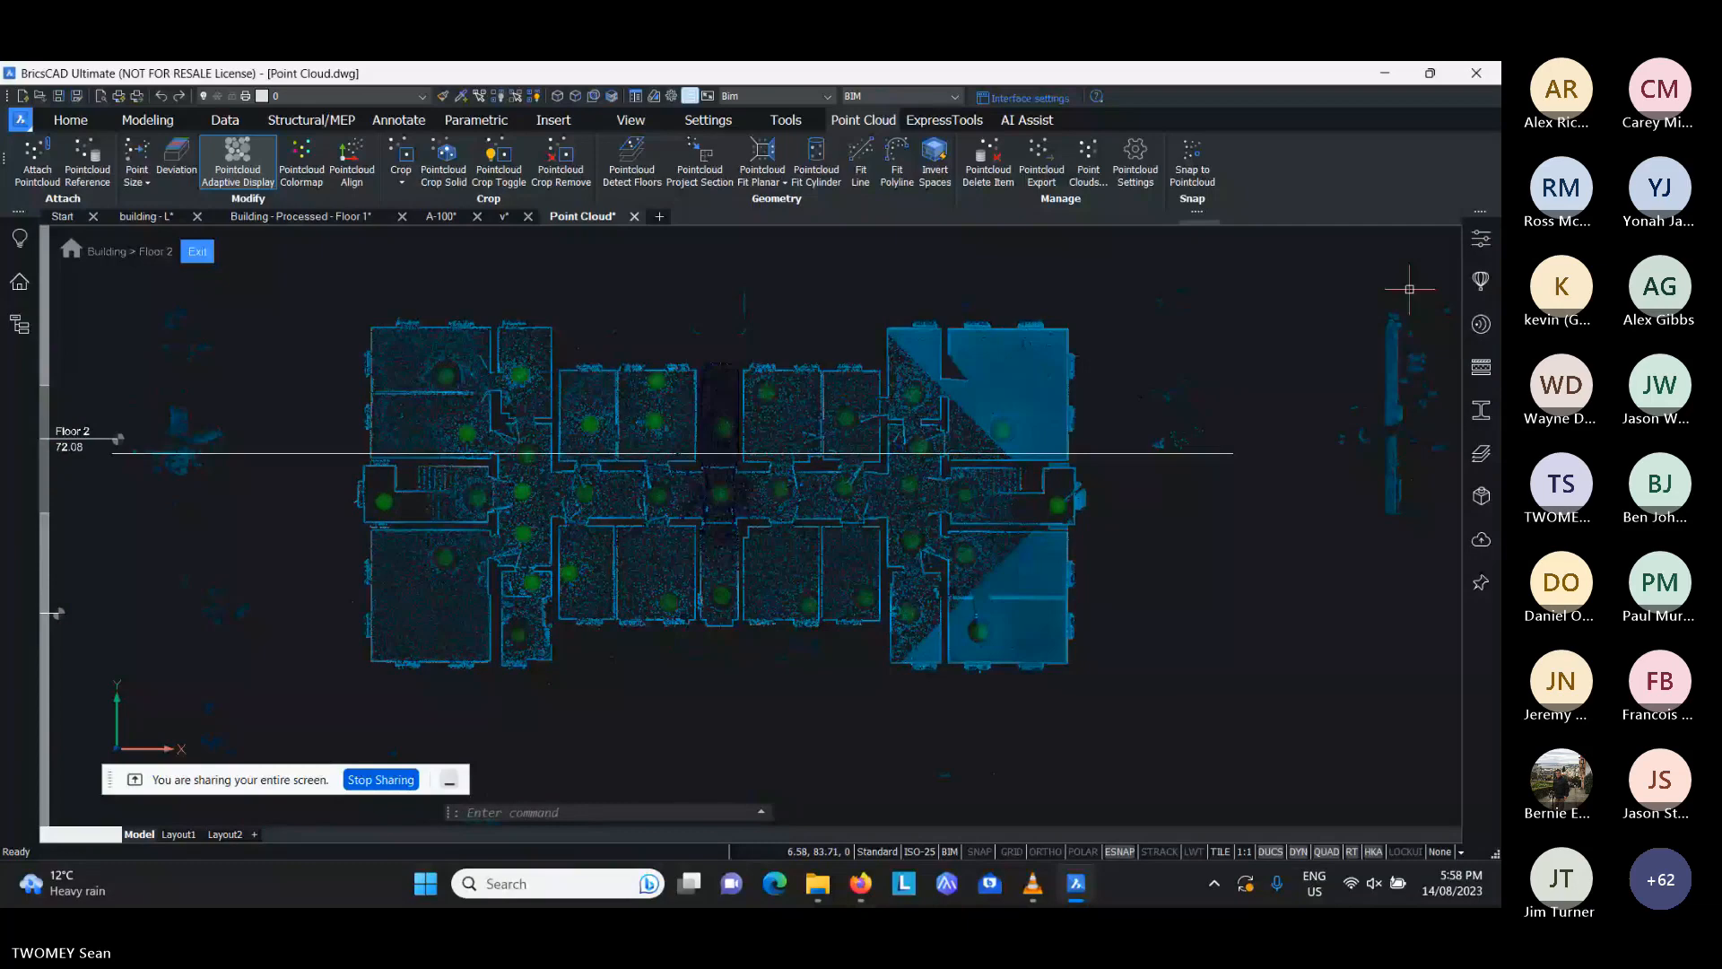
- Query the STORYBAR setting in the Floor 2 plan view and leave the command without entering a value
scroll(621, 315, "up", 2)
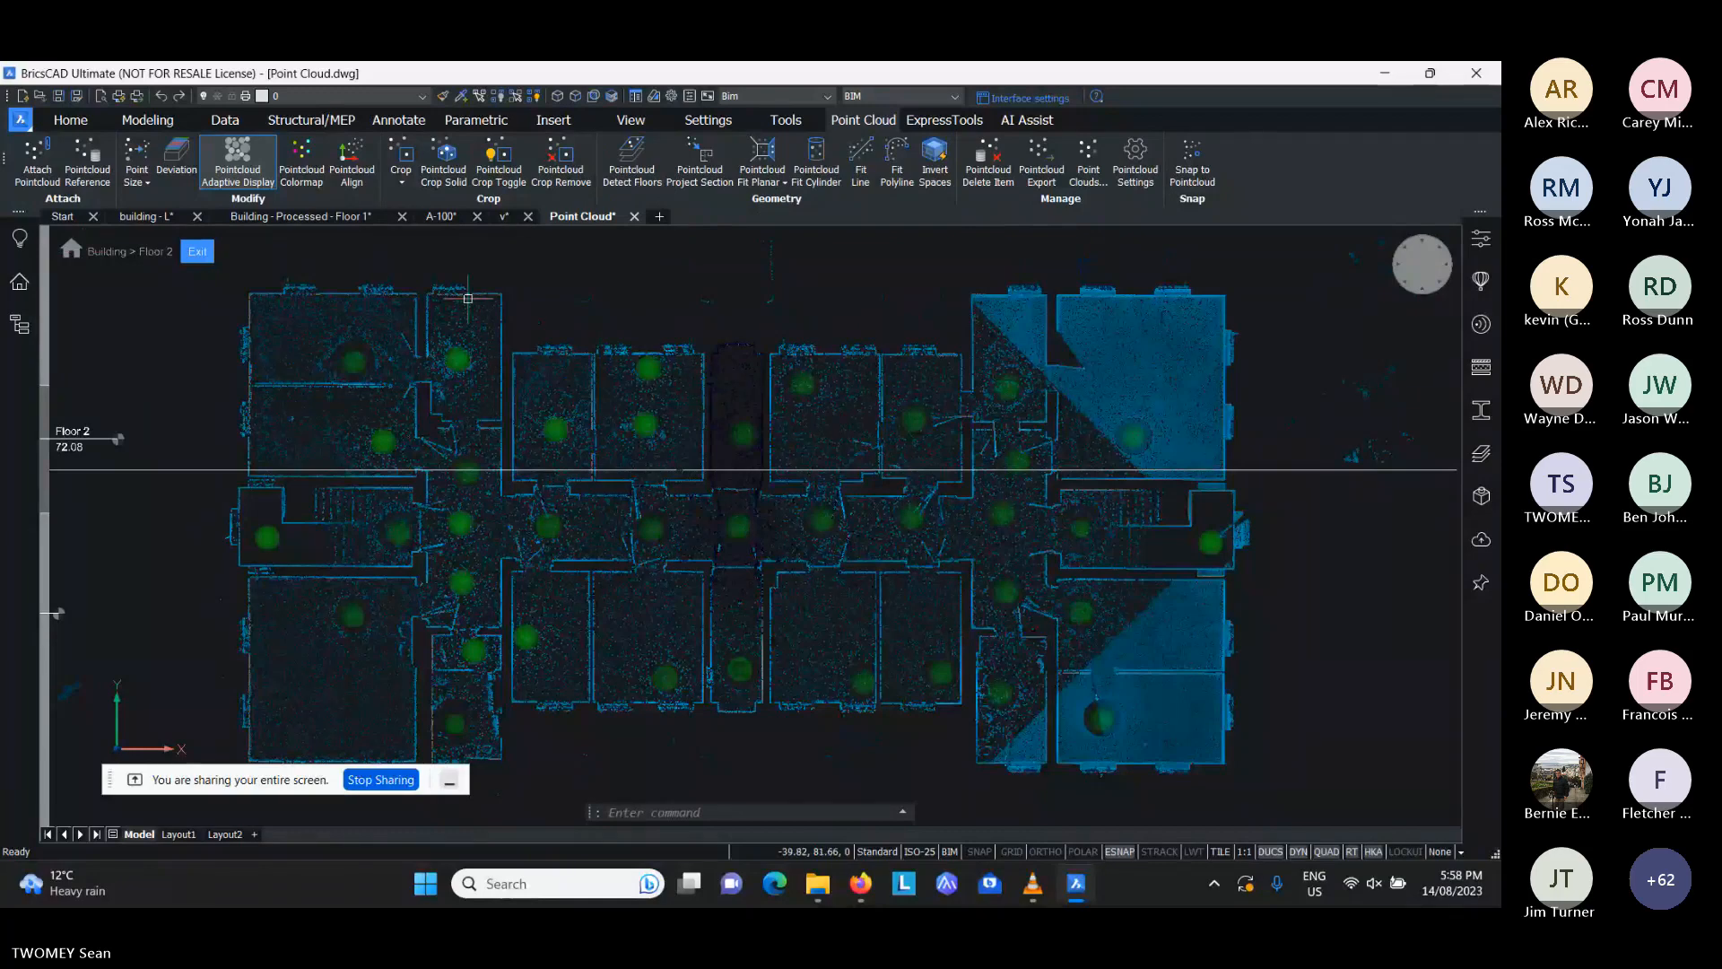
middle_click_drag(576, 291, 585, 291)
type("st")
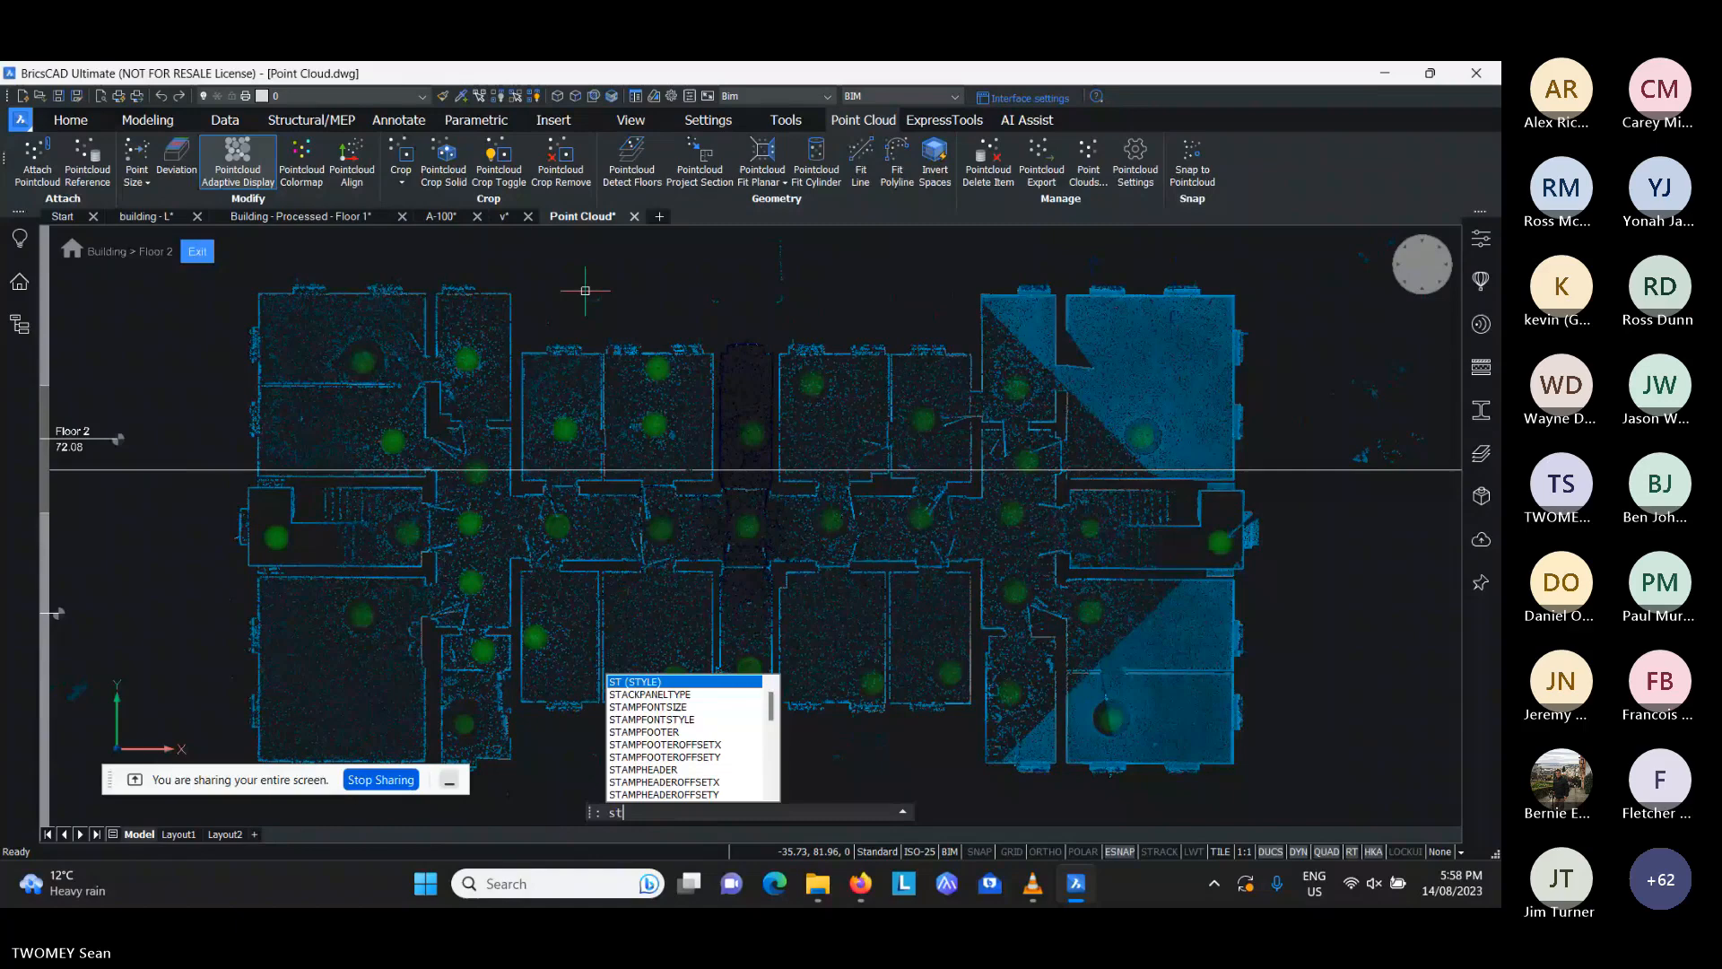
type("ory")
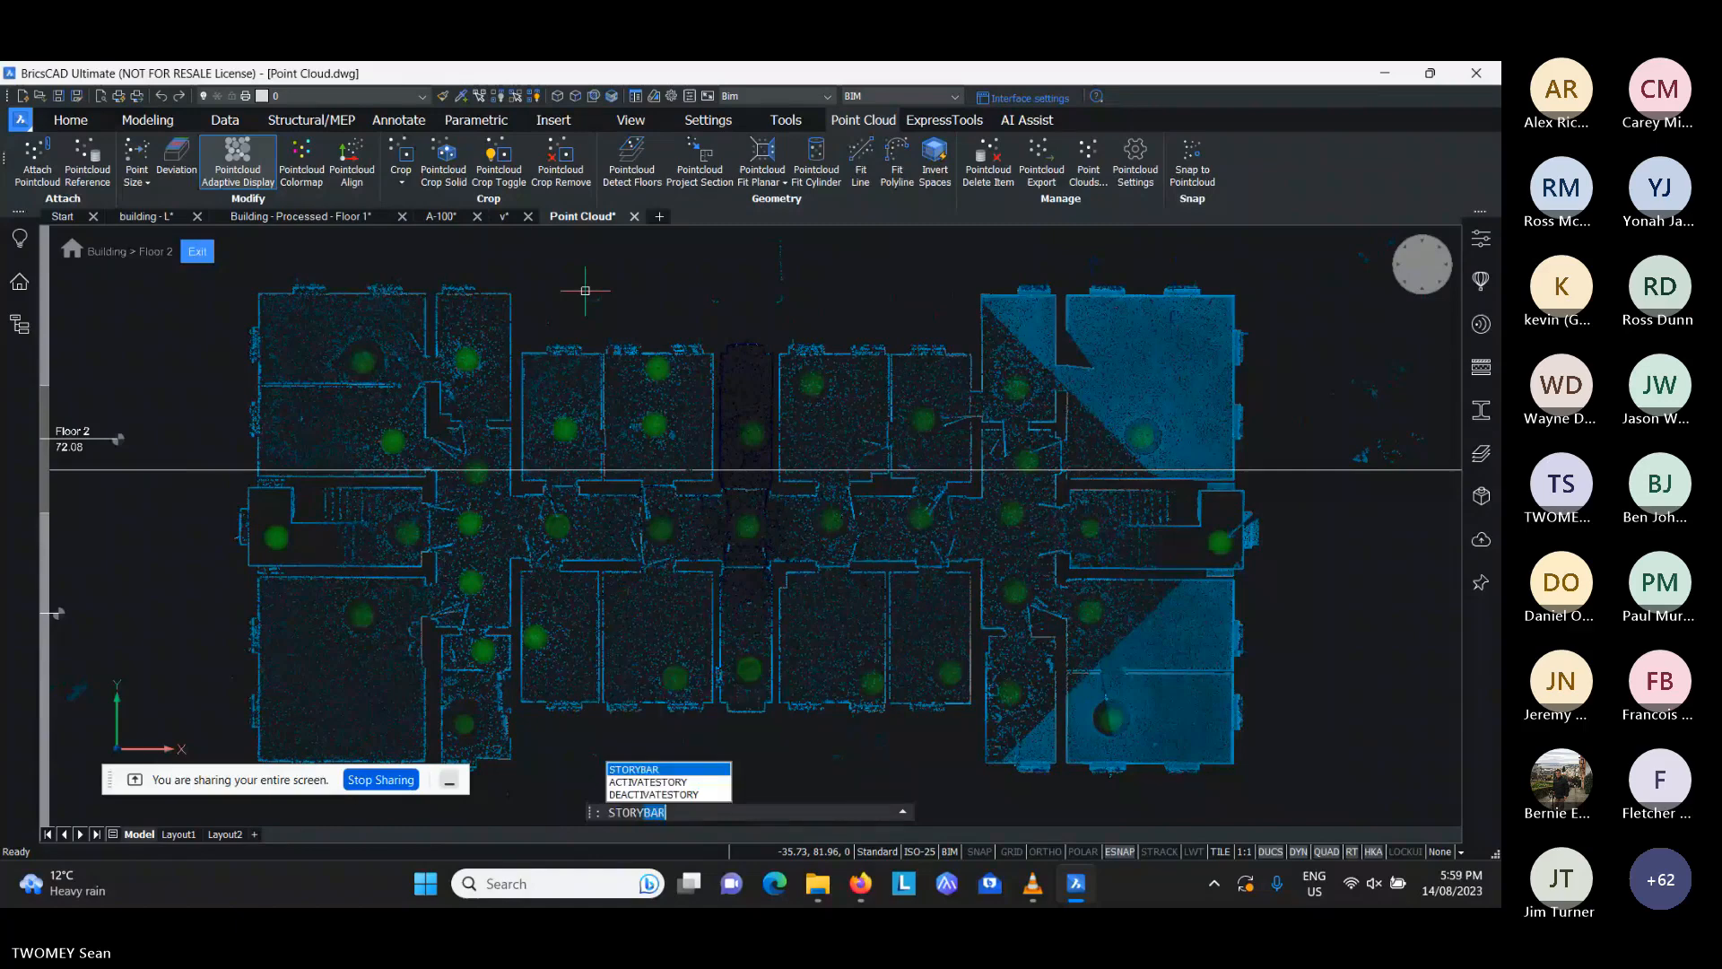
key("Return")
key("Escape")
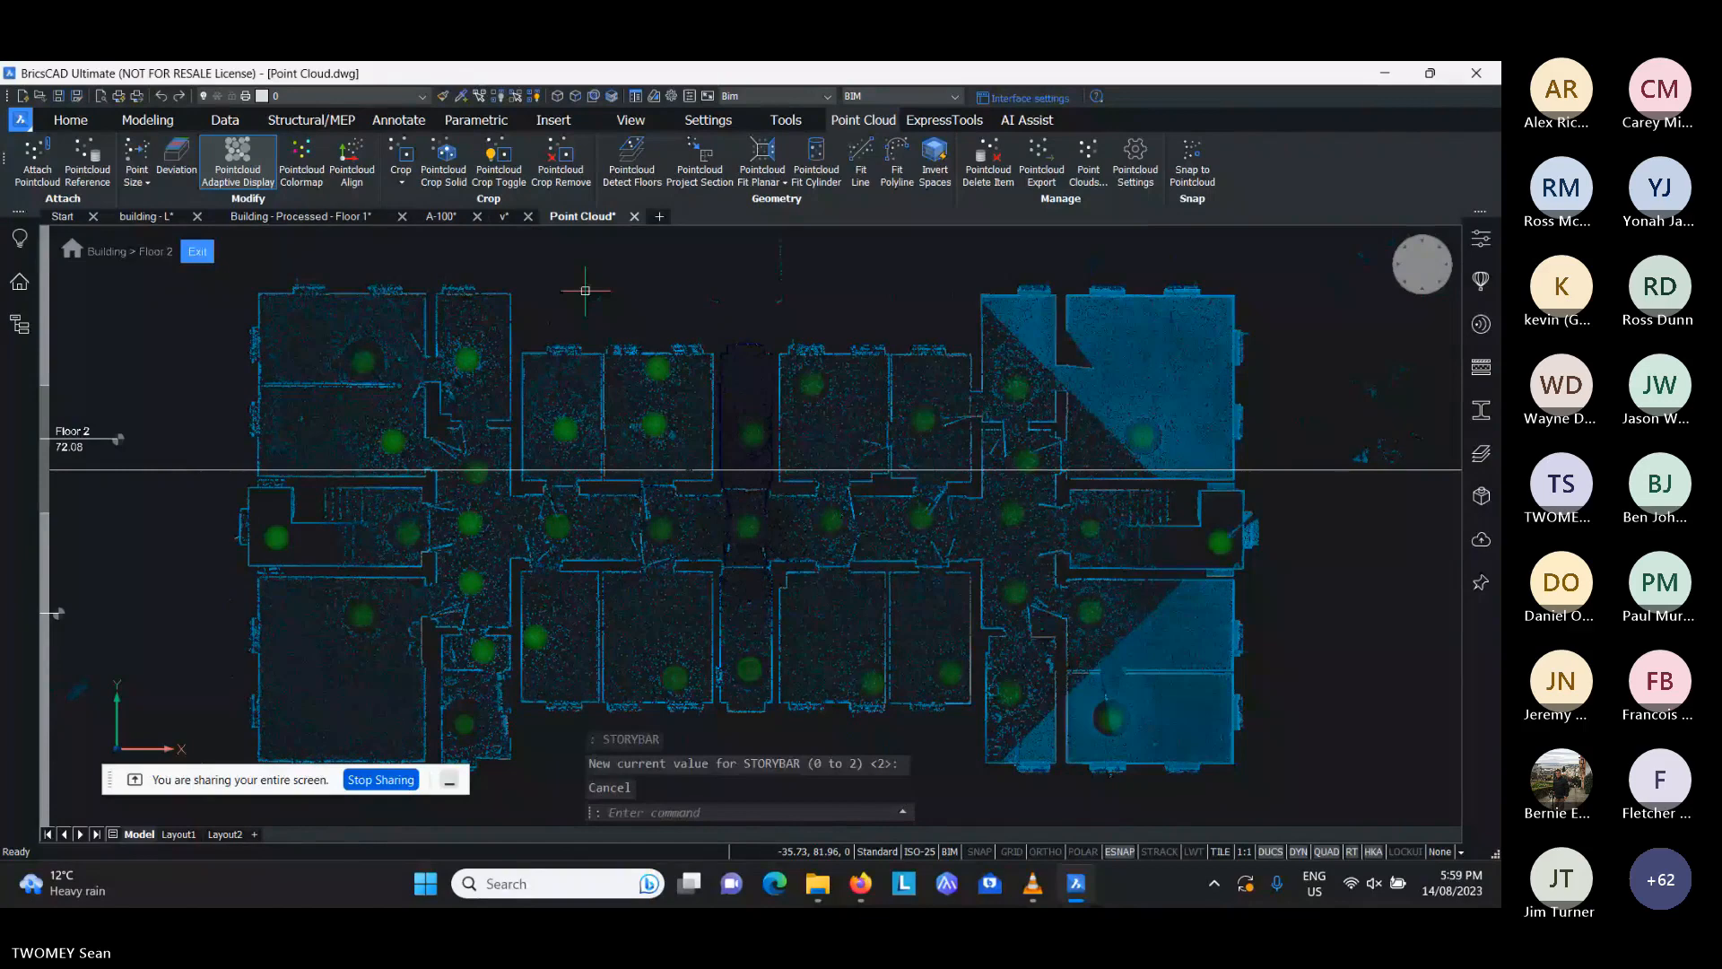
- Review the Building's properties in the Spatial Locations Manager and close the dialog
left_click(72, 249)
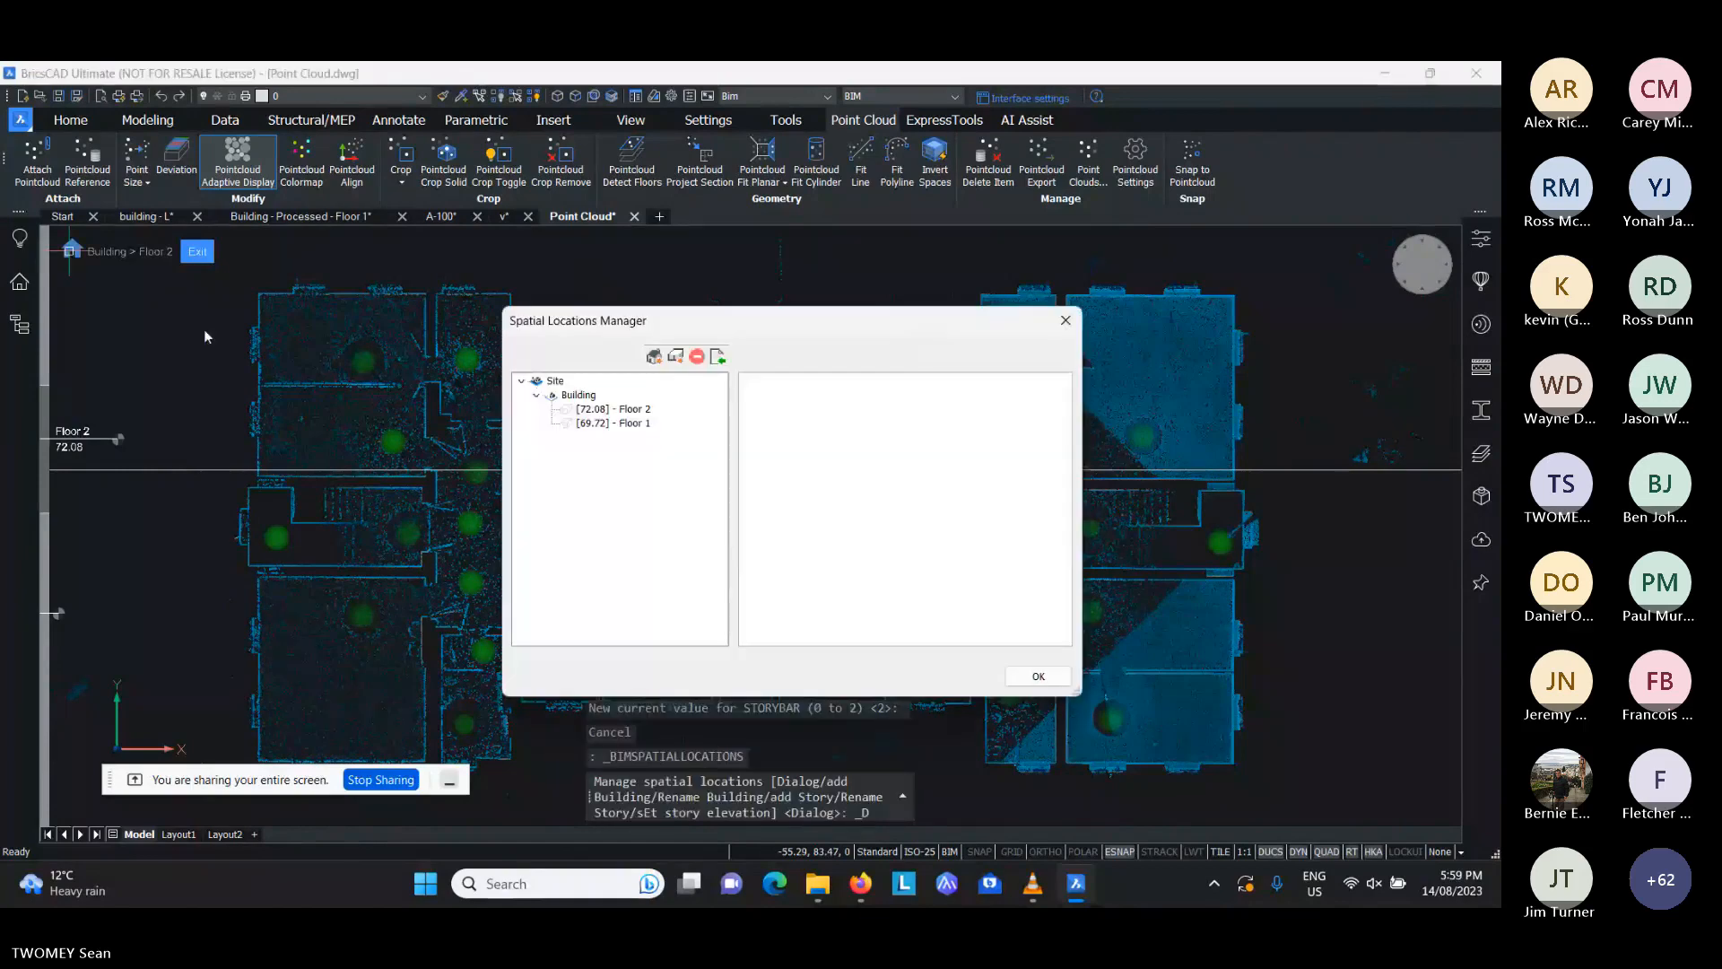
left_click(577, 397)
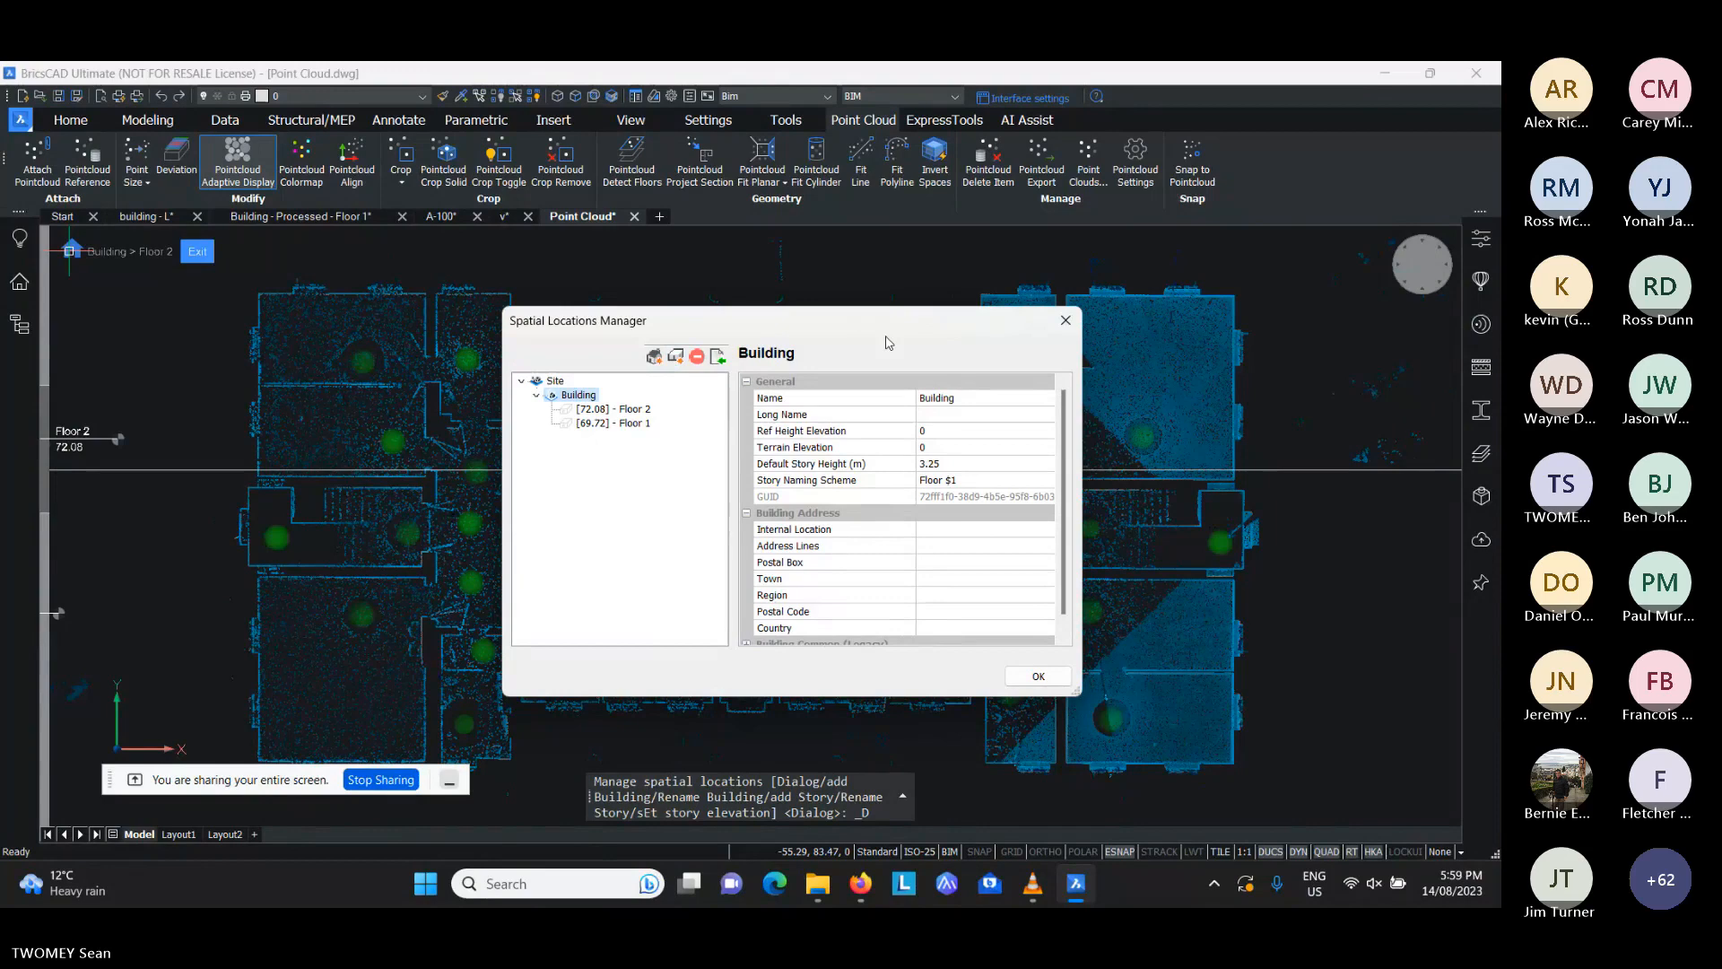
key("Escape")
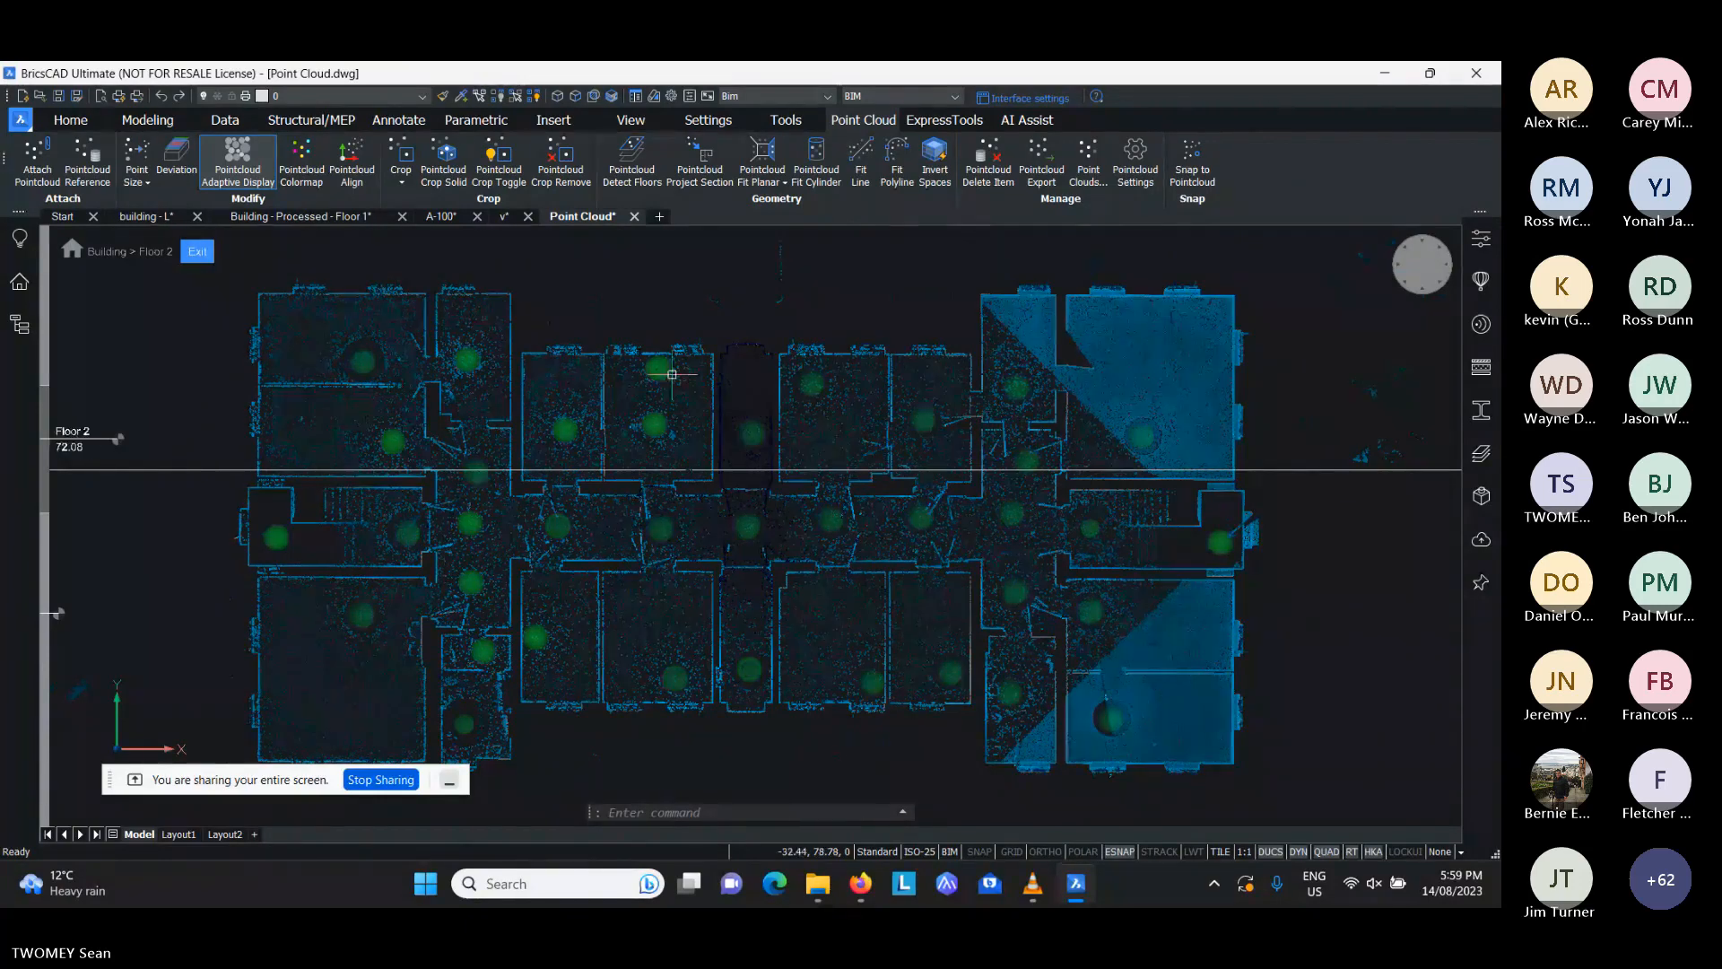
- Place two X-aligned walls with Quickwall on opposite sides of Floor 2's central corridor, keeping automatic wall thickness detection
middle_click_drag(470, 363, 473, 358)
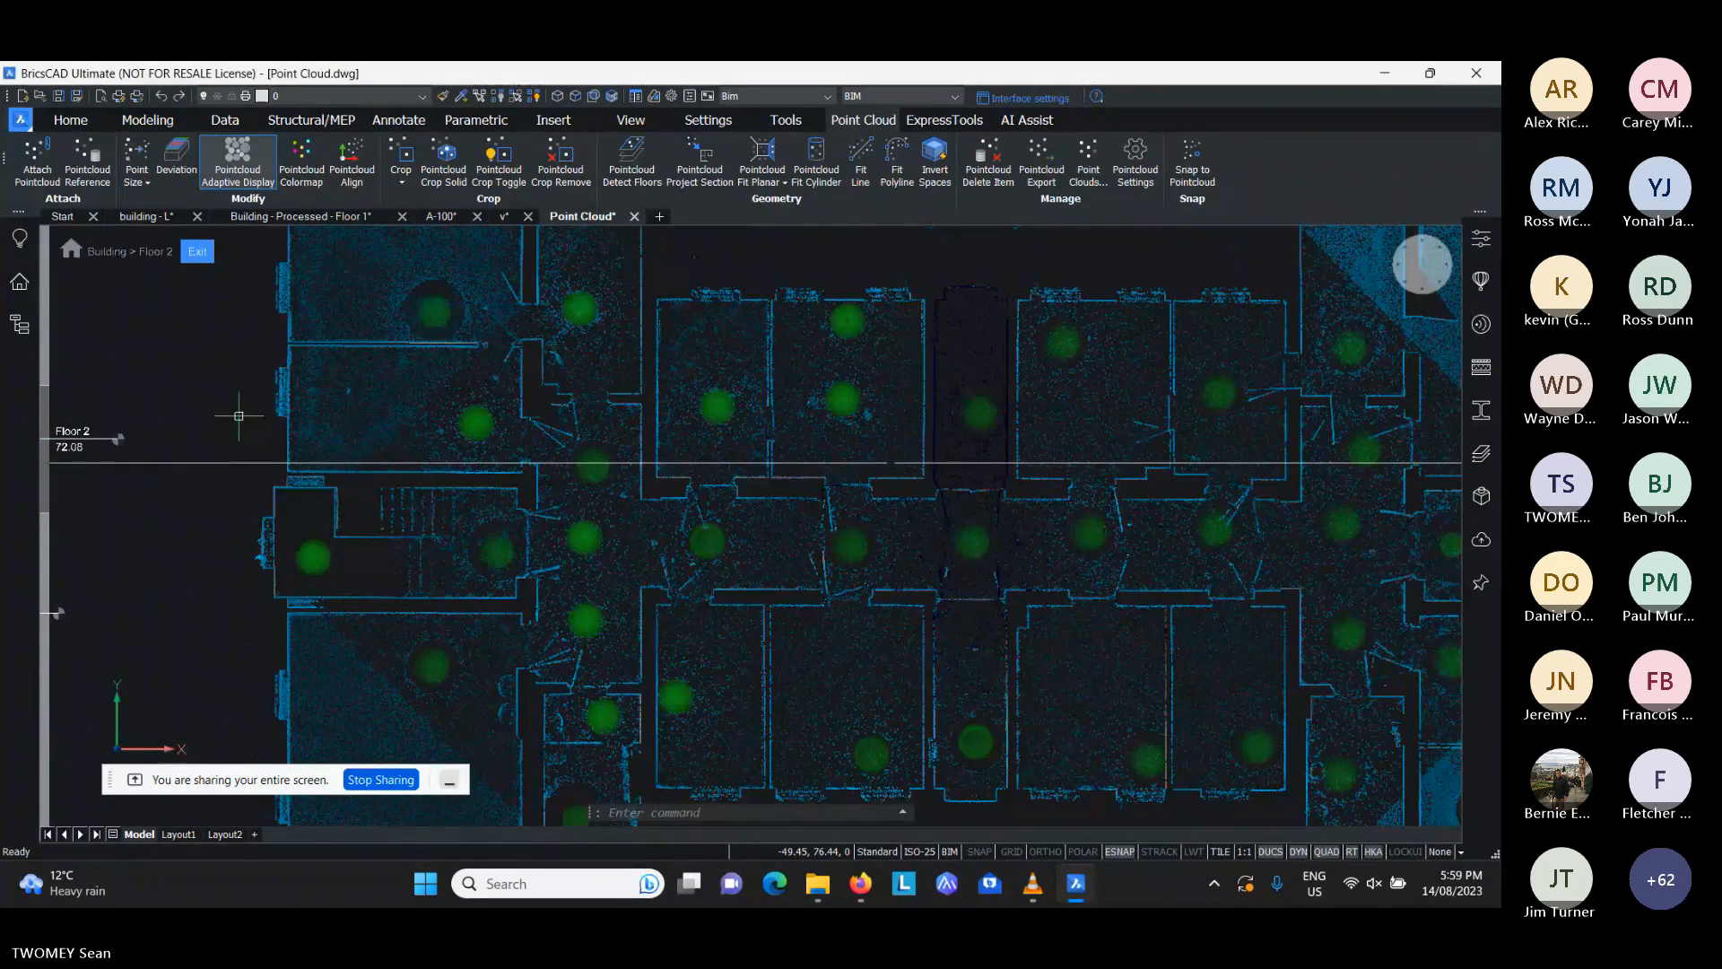
left_click(148, 120)
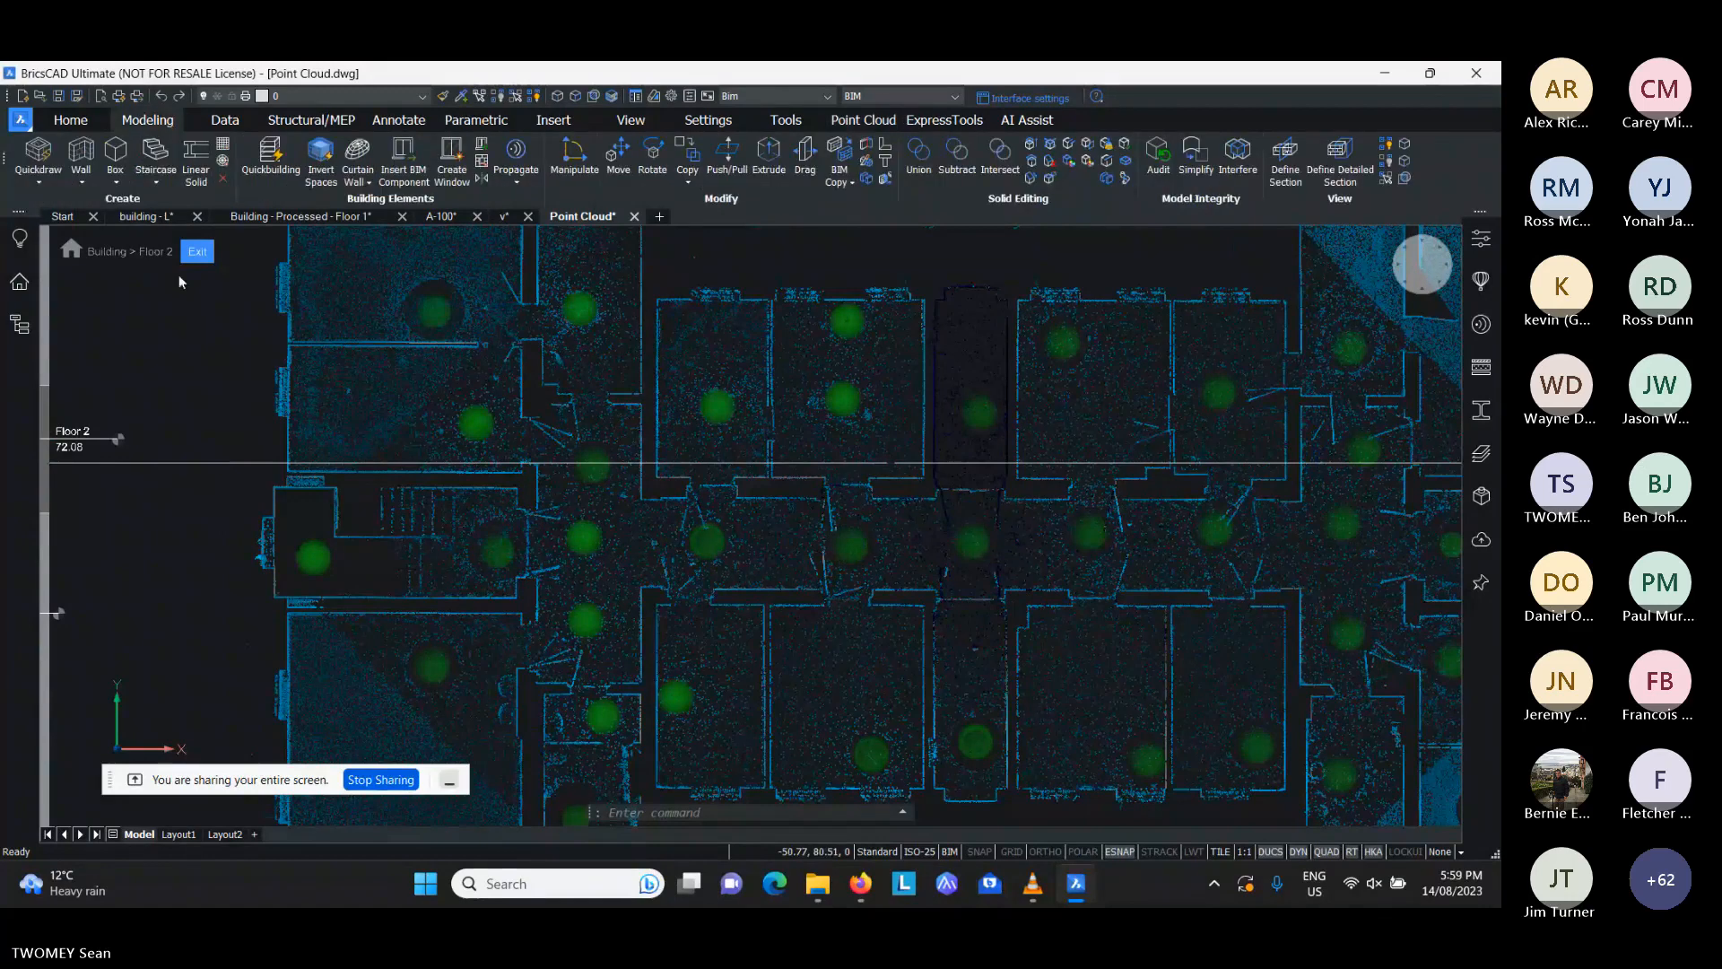
left_click(40, 184)
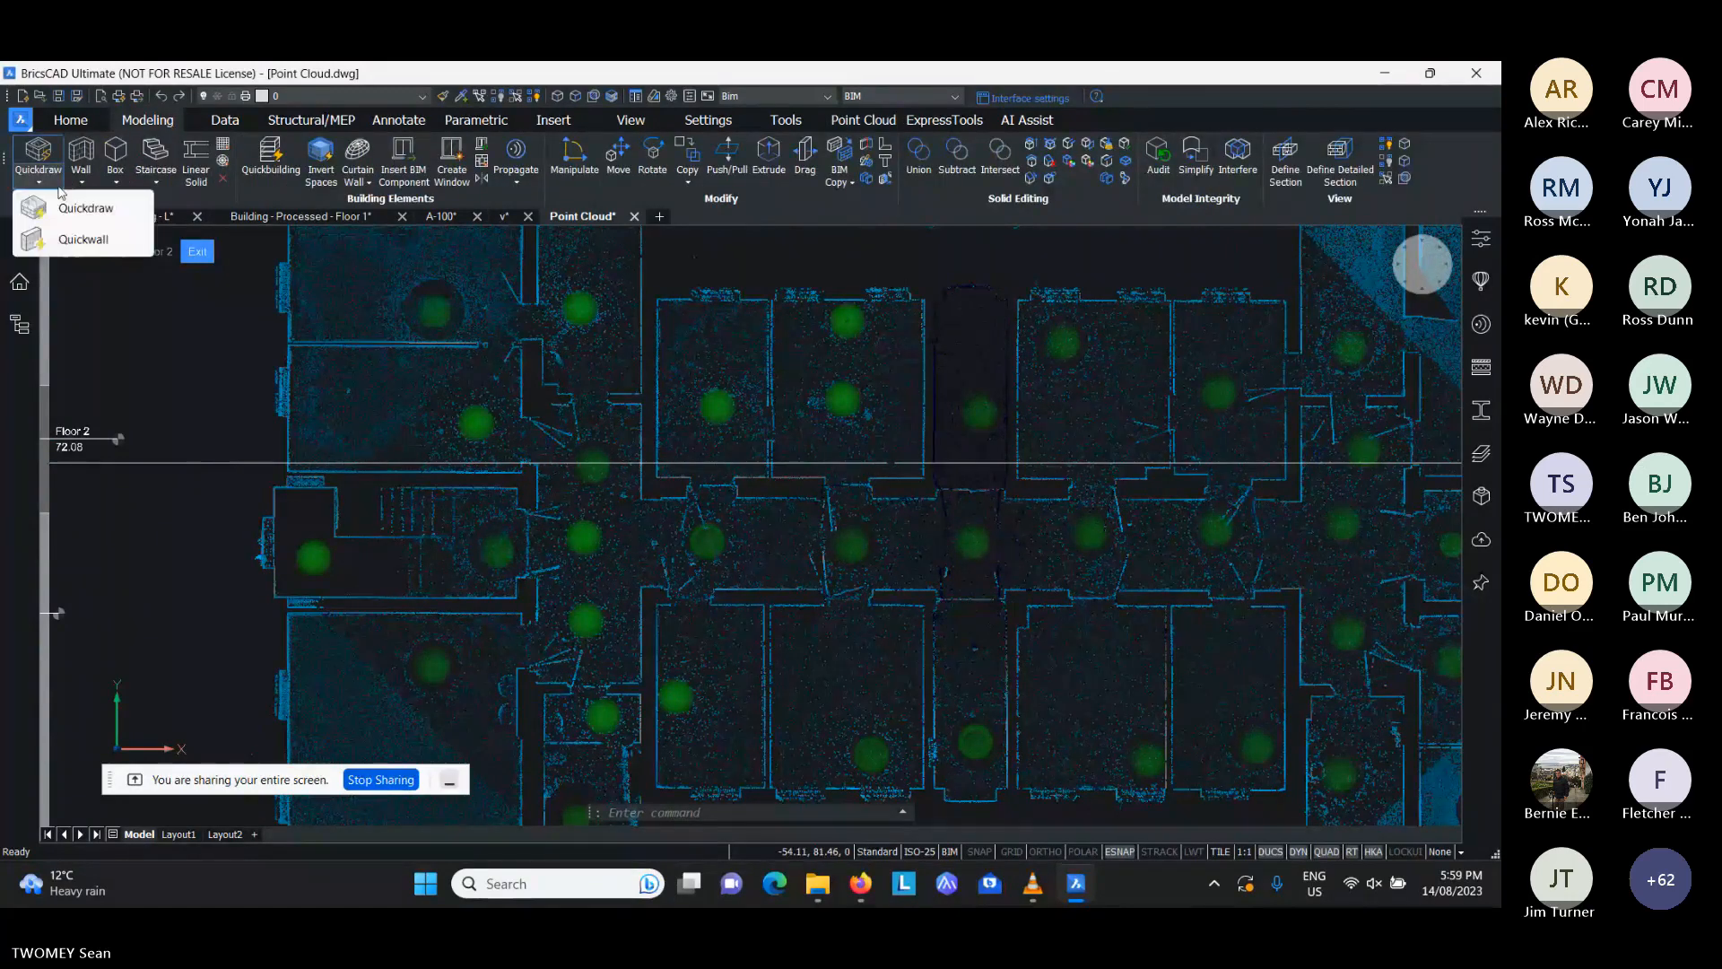
left_click(85, 239)
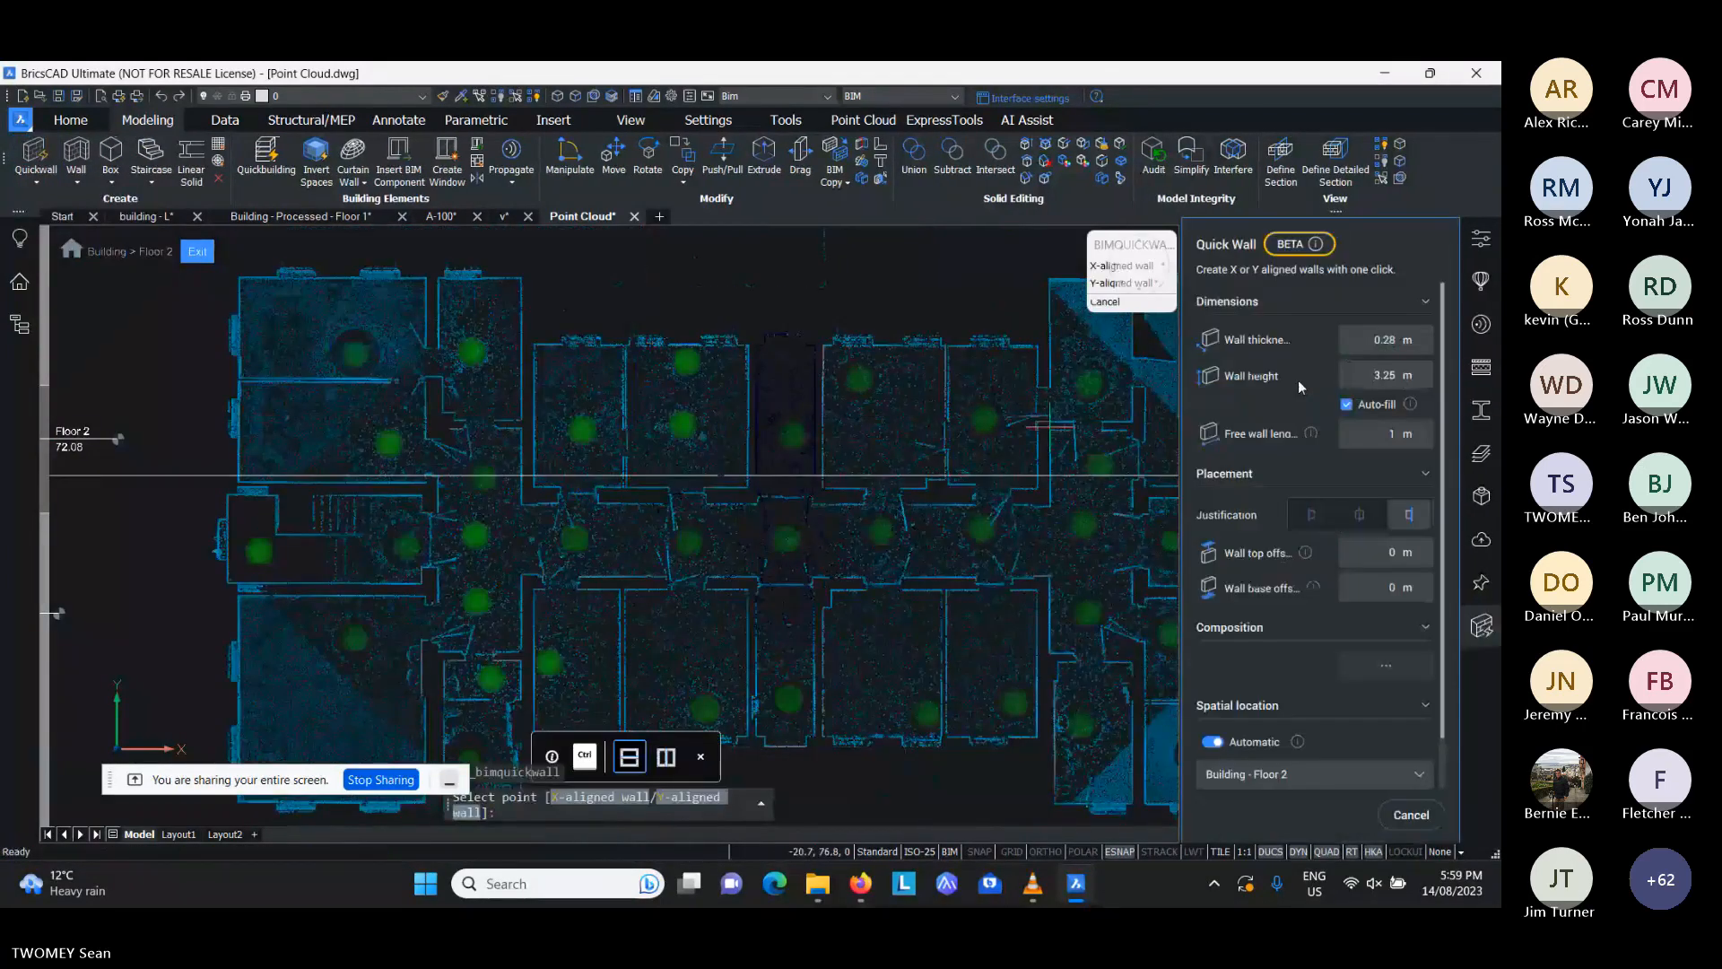
scroll(1294, 375, "down", 1)
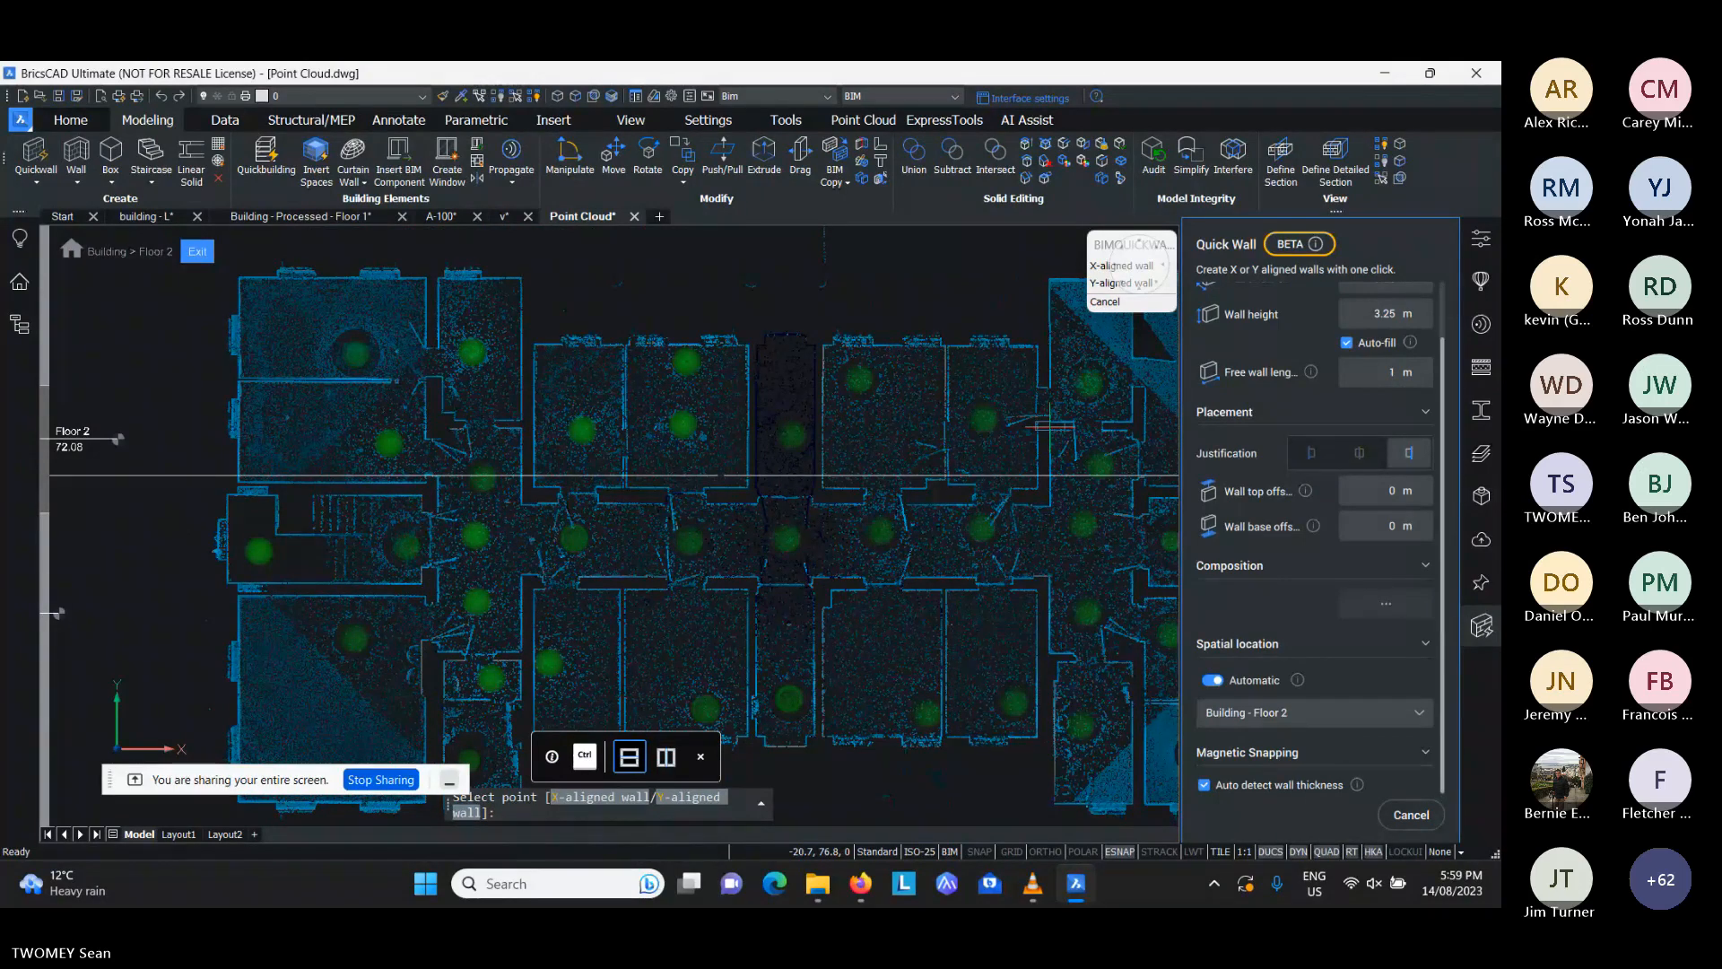
scroll(605, 393, "up", 5)
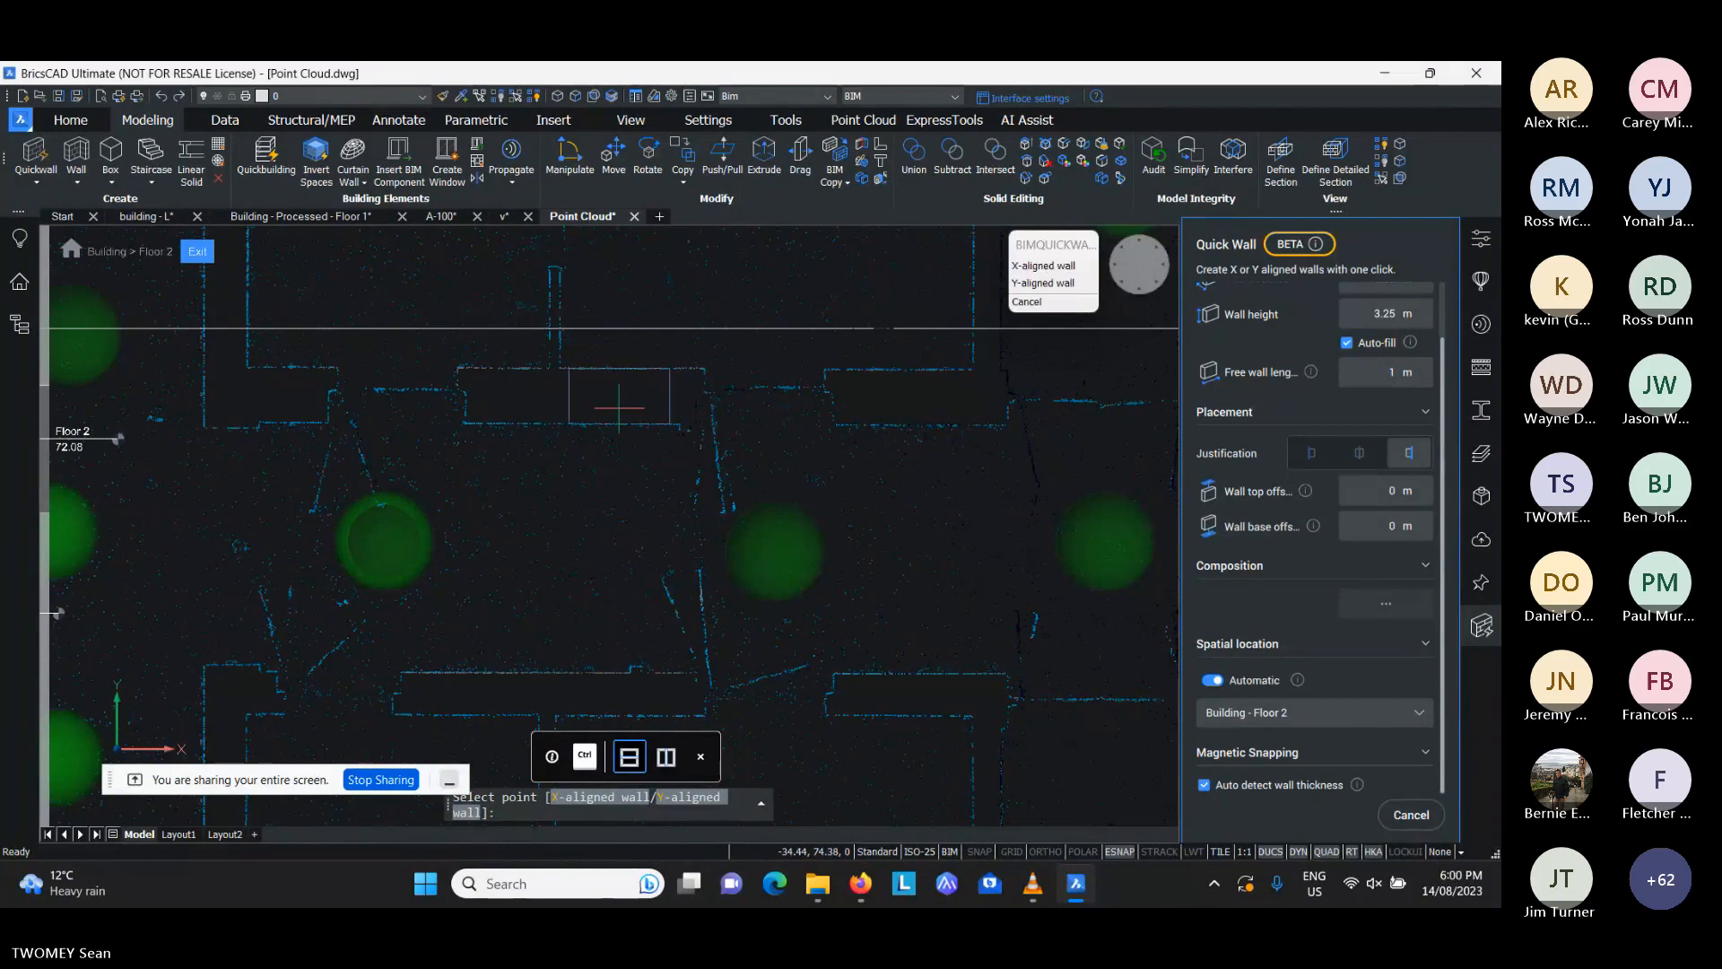
left_click(619, 408)
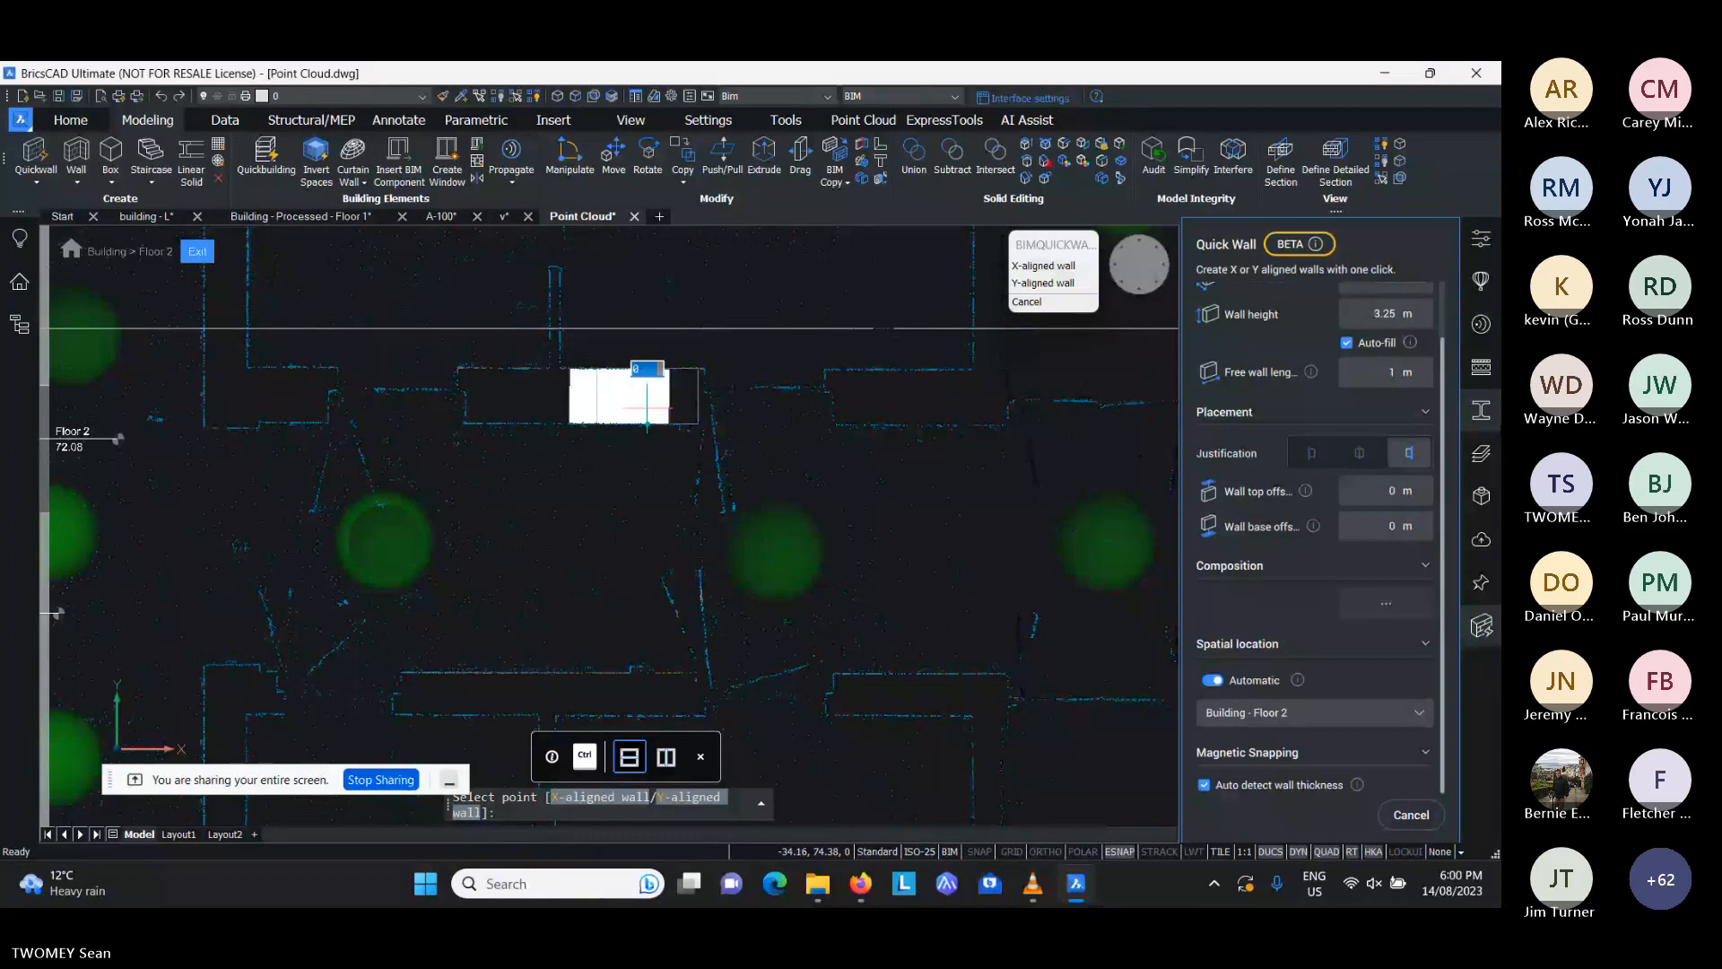
left_click(1396, 373)
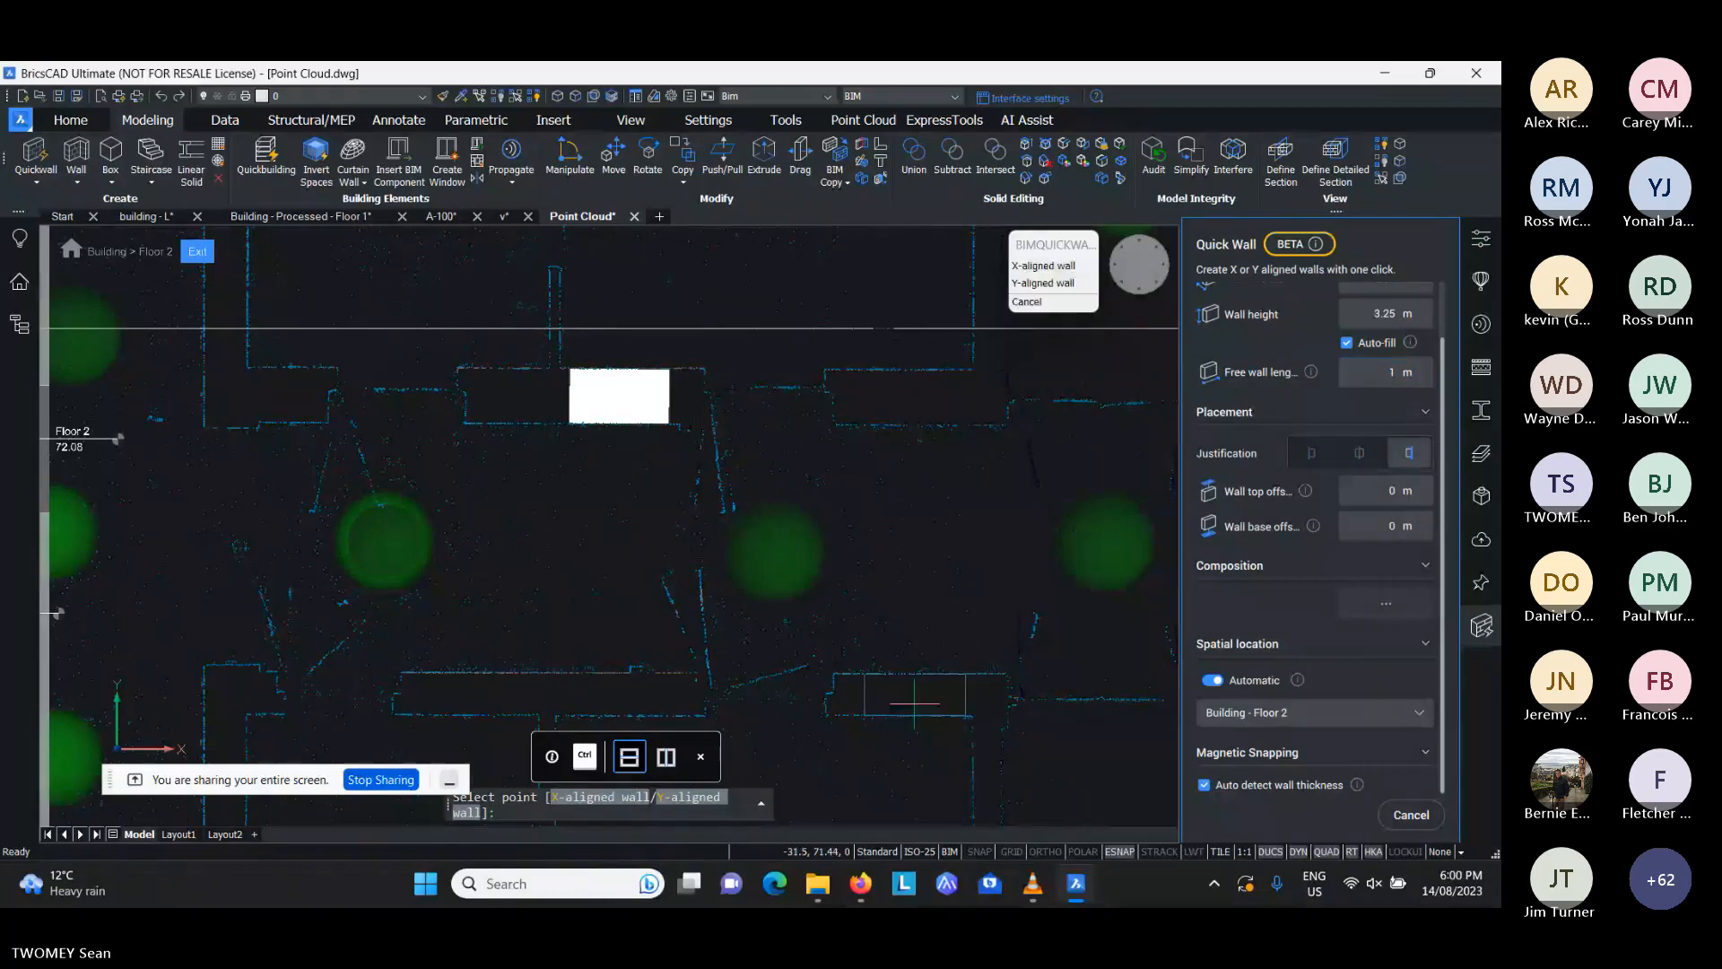
scroll(843, 648, "down", 2)
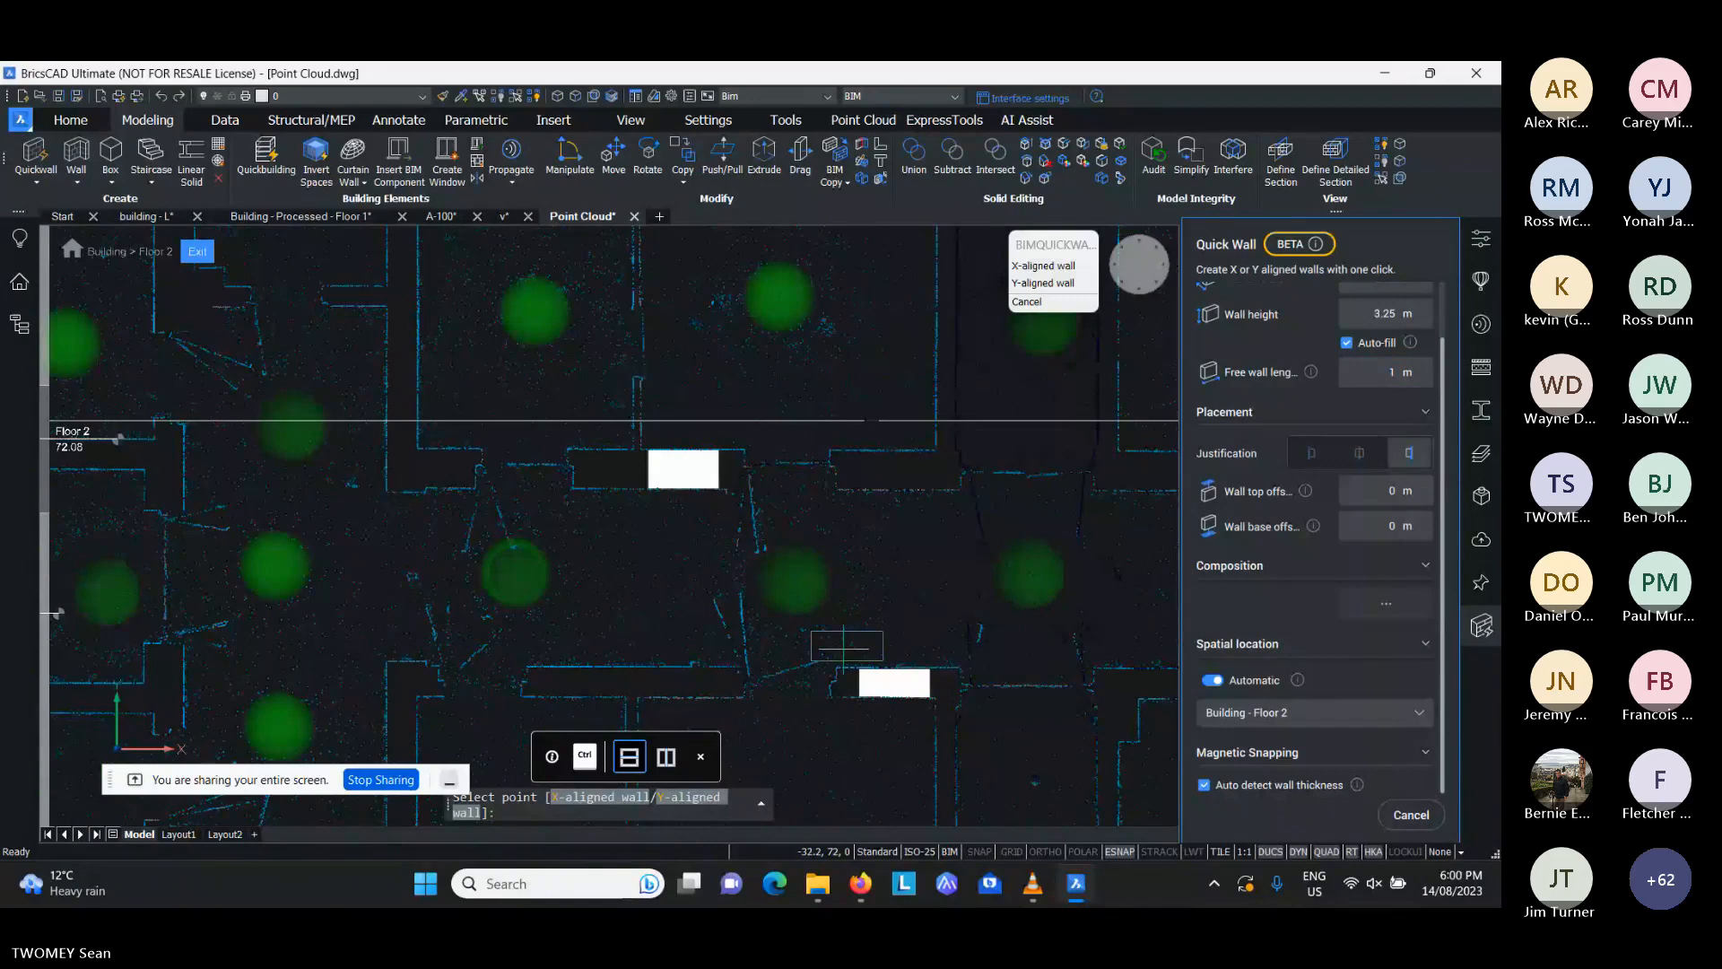
- Switch Quickwall to Y-aligned walls and place two on the scanned walls north of the western staircase
middle_click_drag(212, 508, 561, 537)
scroll(560, 537, "up", 1)
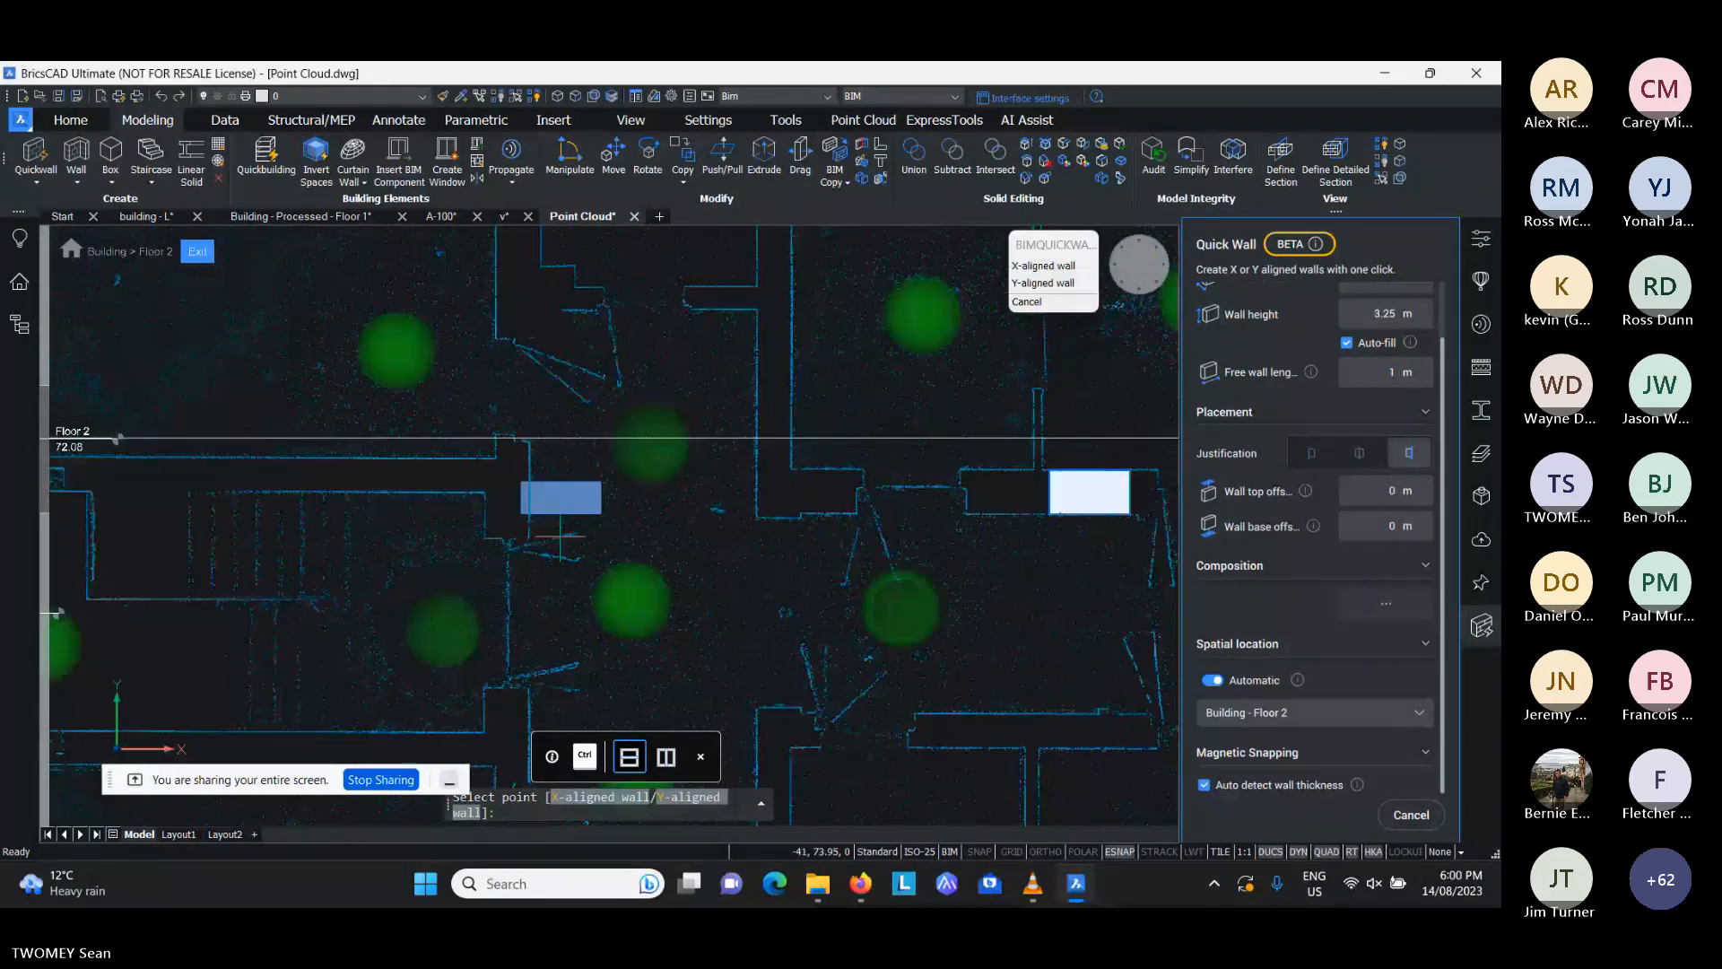
key("ctrl")
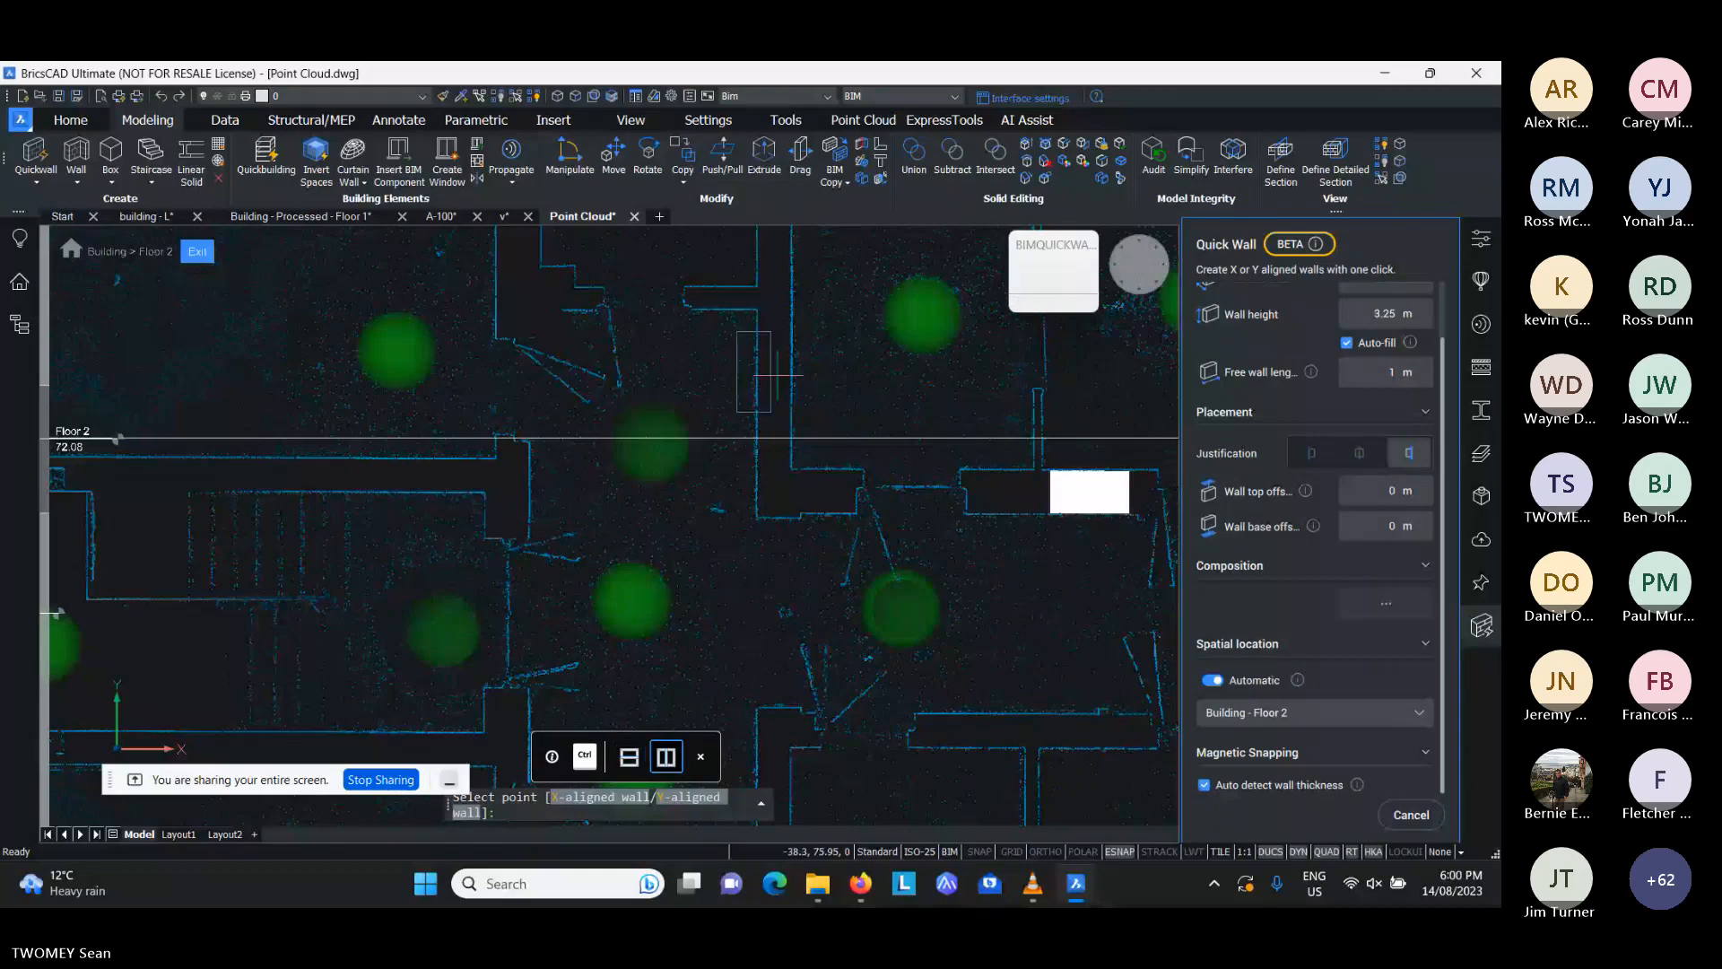
left_click(779, 375)
middle_click_drag(779, 375, 826, 486)
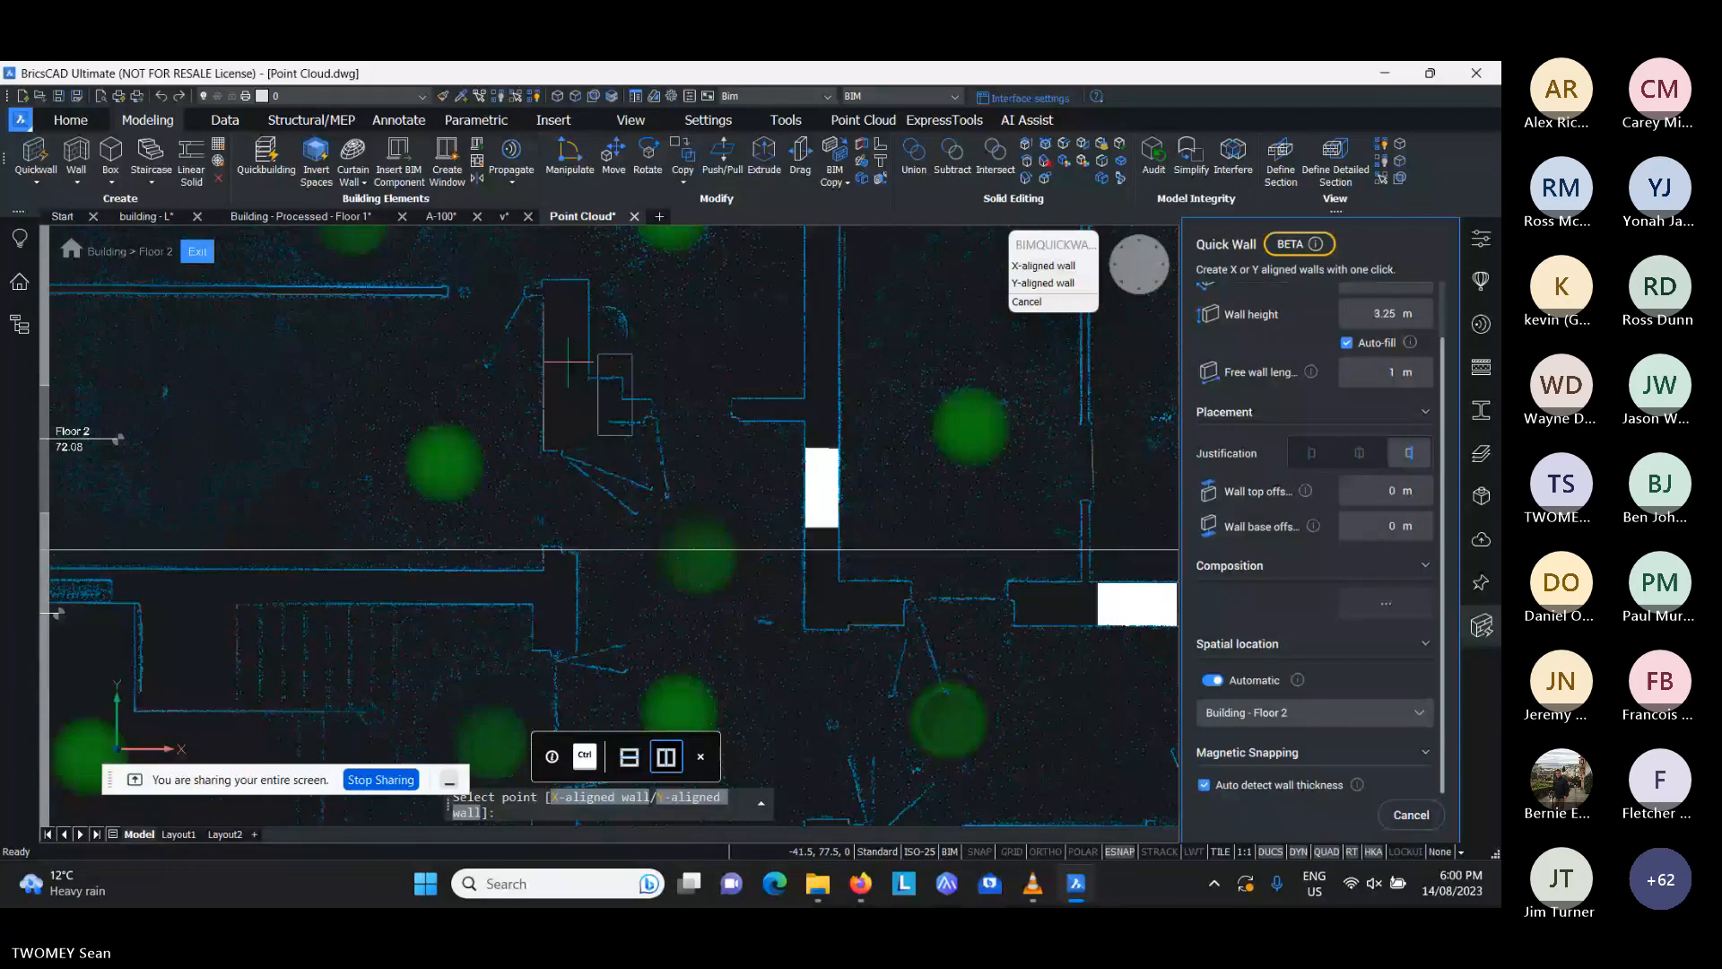
scroll(568, 362, "down", 5)
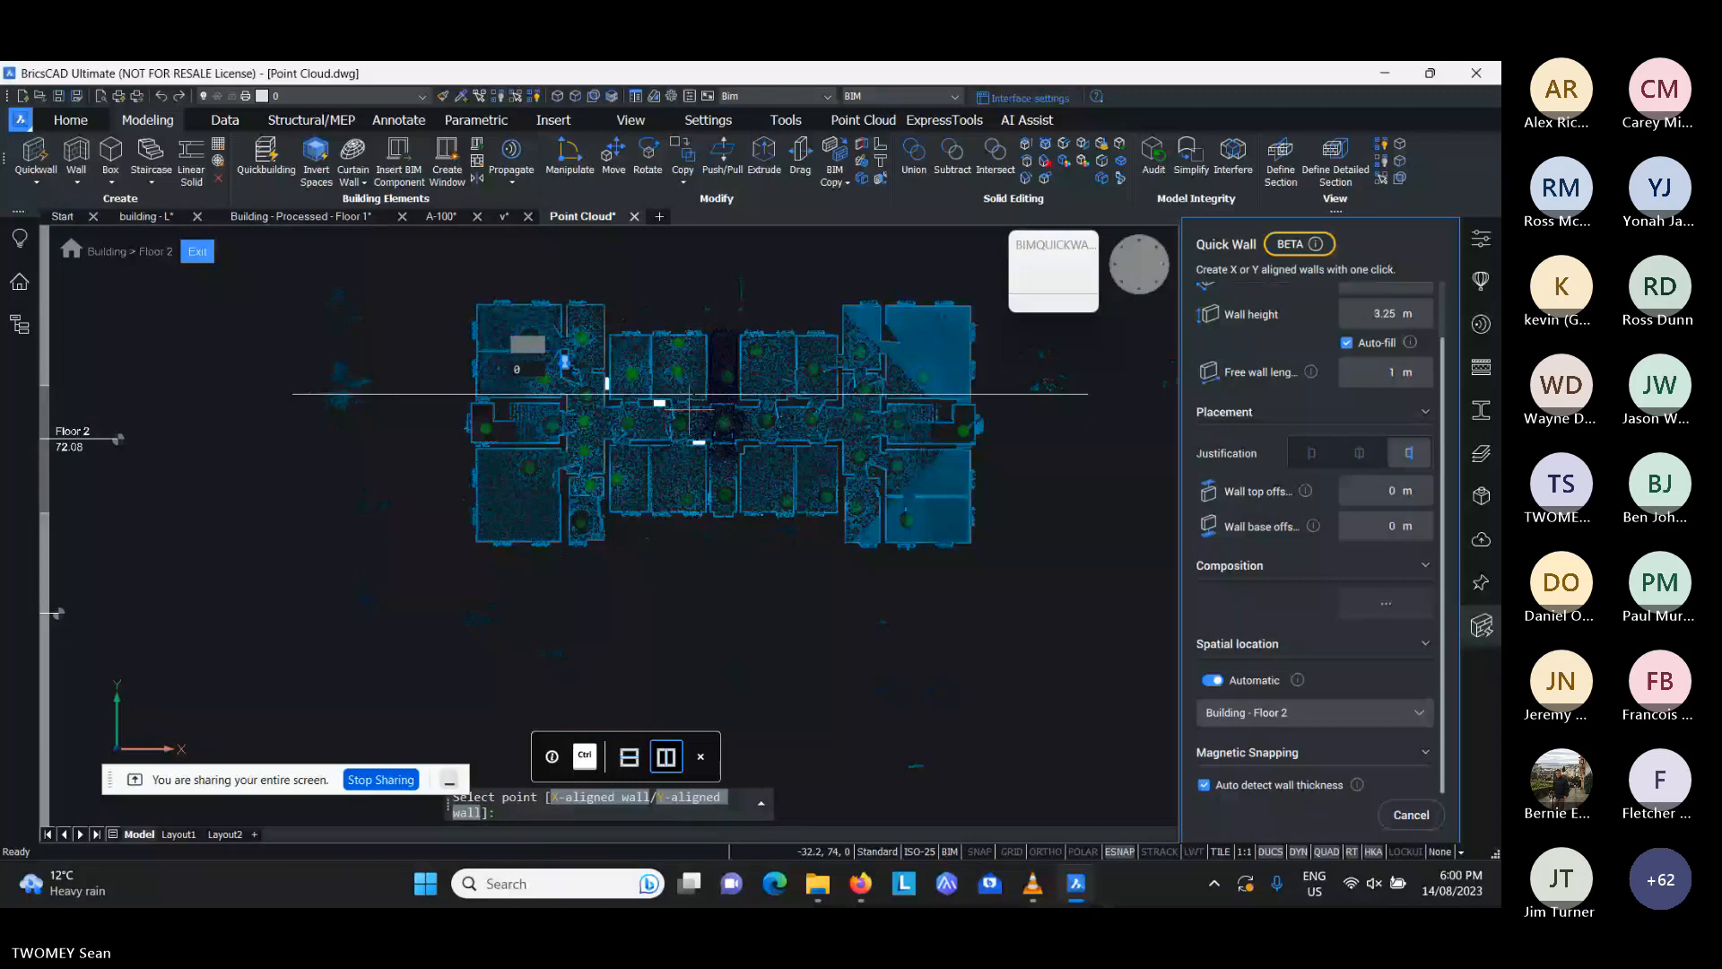
- Place Y-aligned walls on the thick end wall and thin partition of the south-eastern rooms, and end Quickwall
scroll(689, 408, "up", 5)
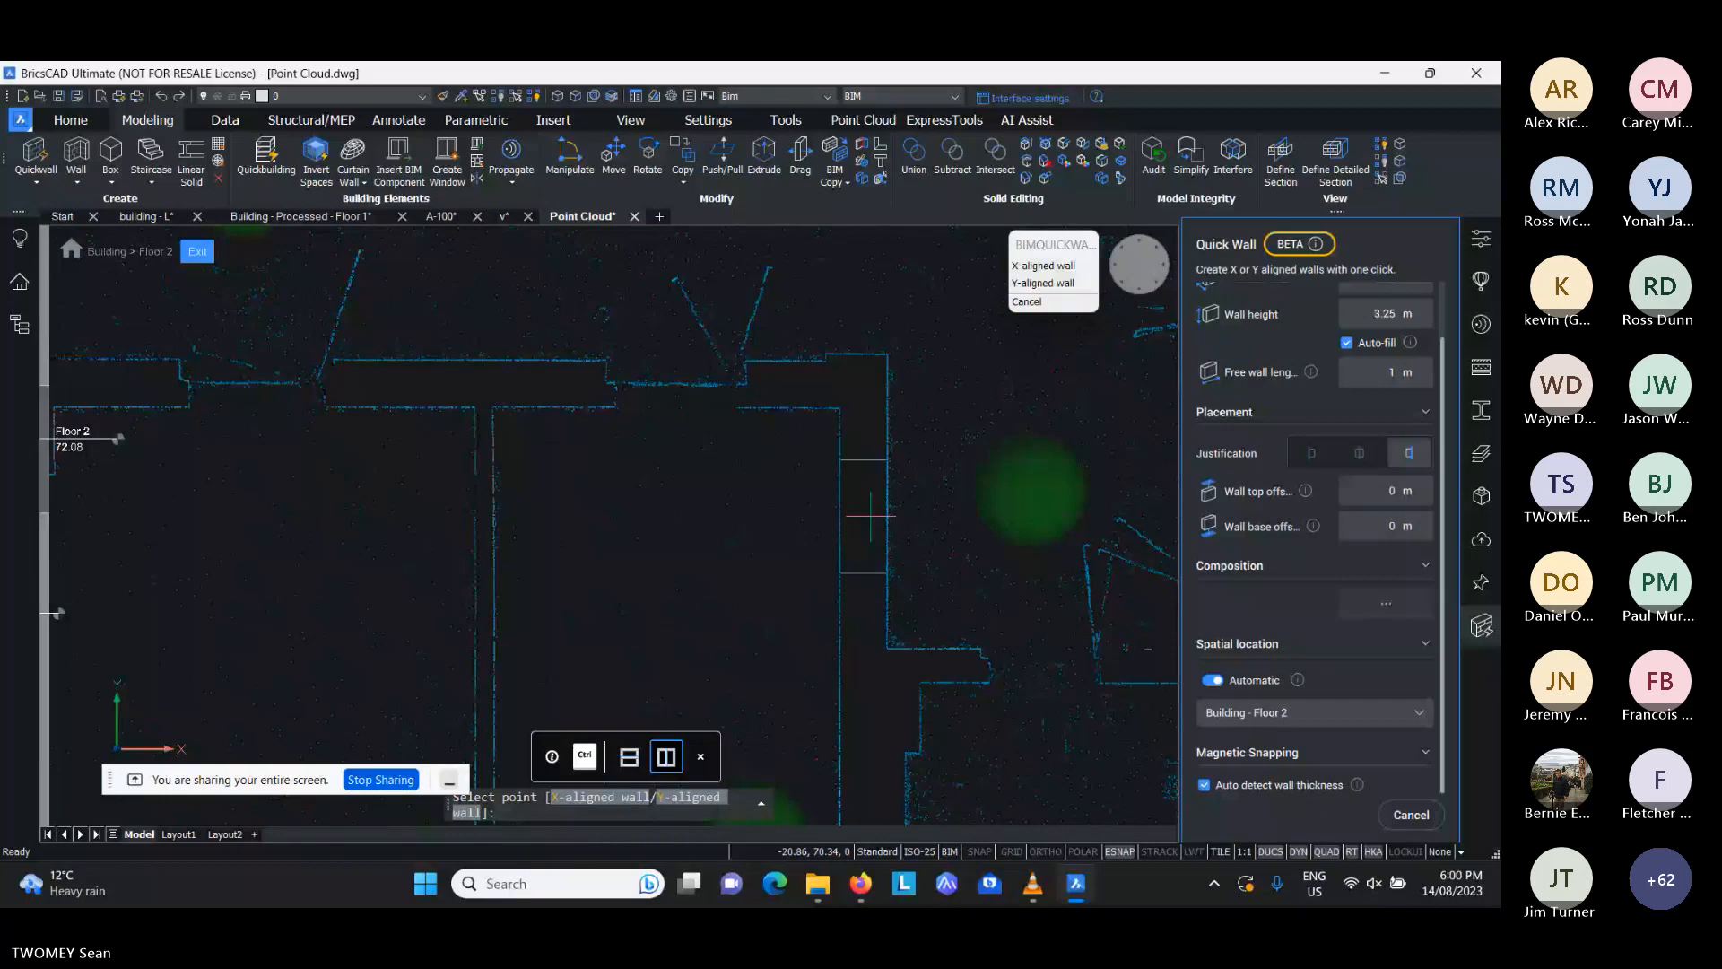
left_click(869, 516)
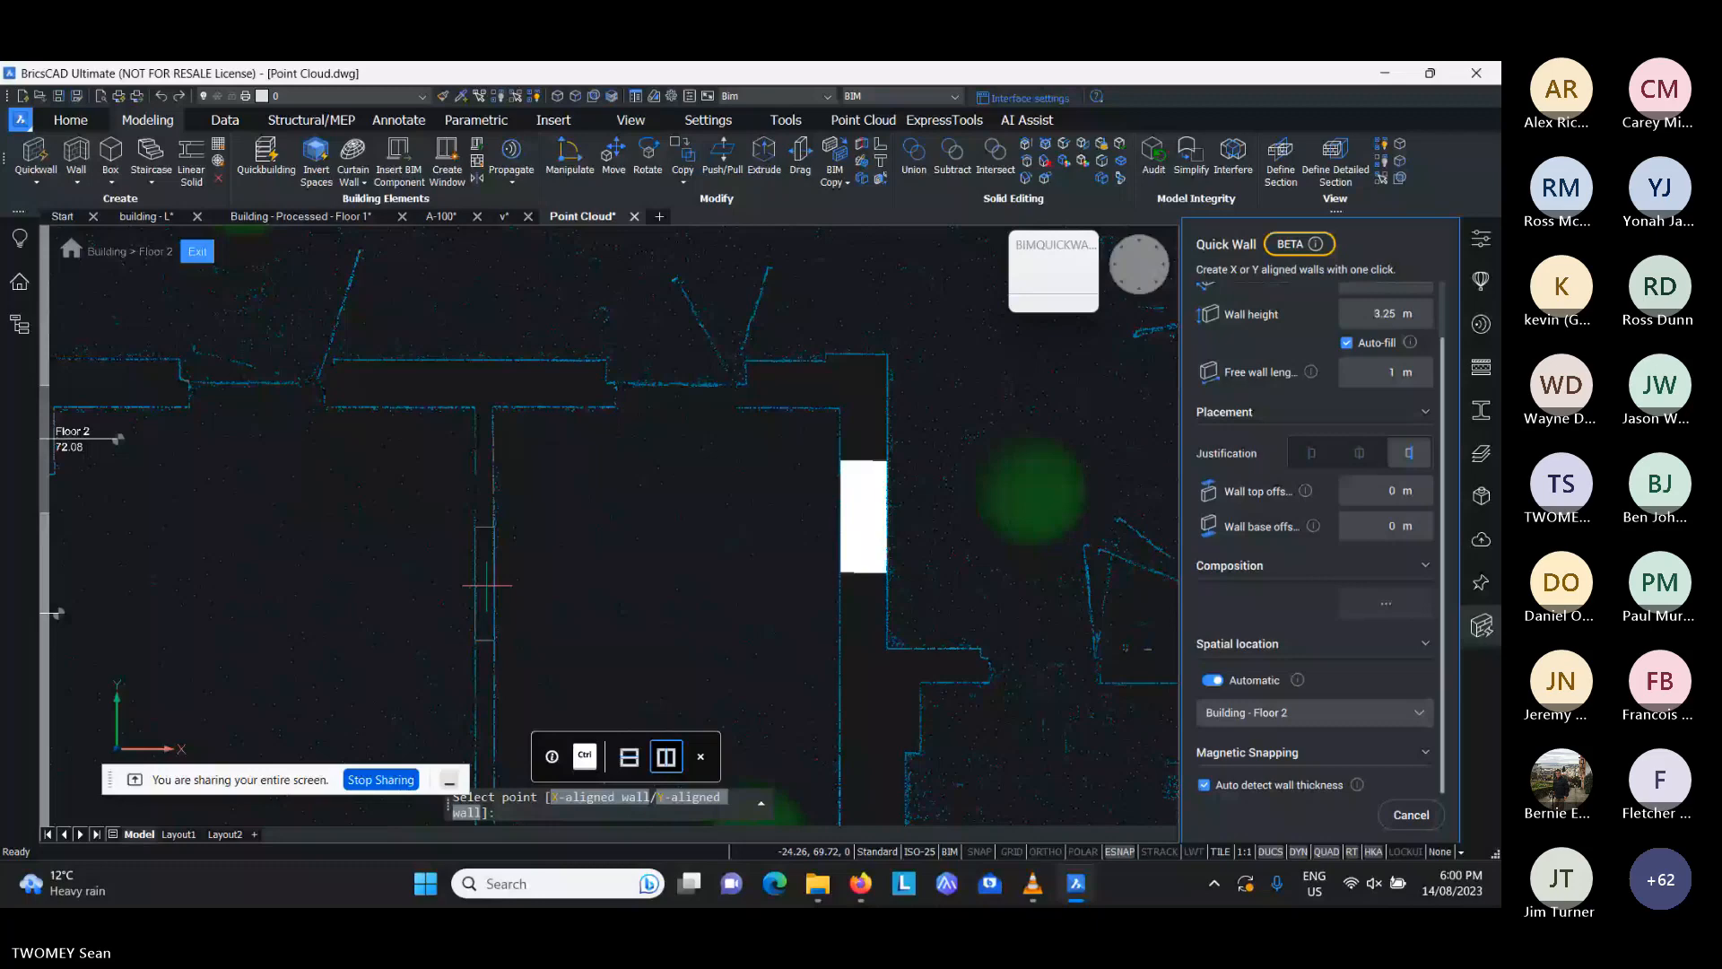
left_click(487, 585)
key("Escape")
key("Escape")
scroll(655, 480, "down", 10)
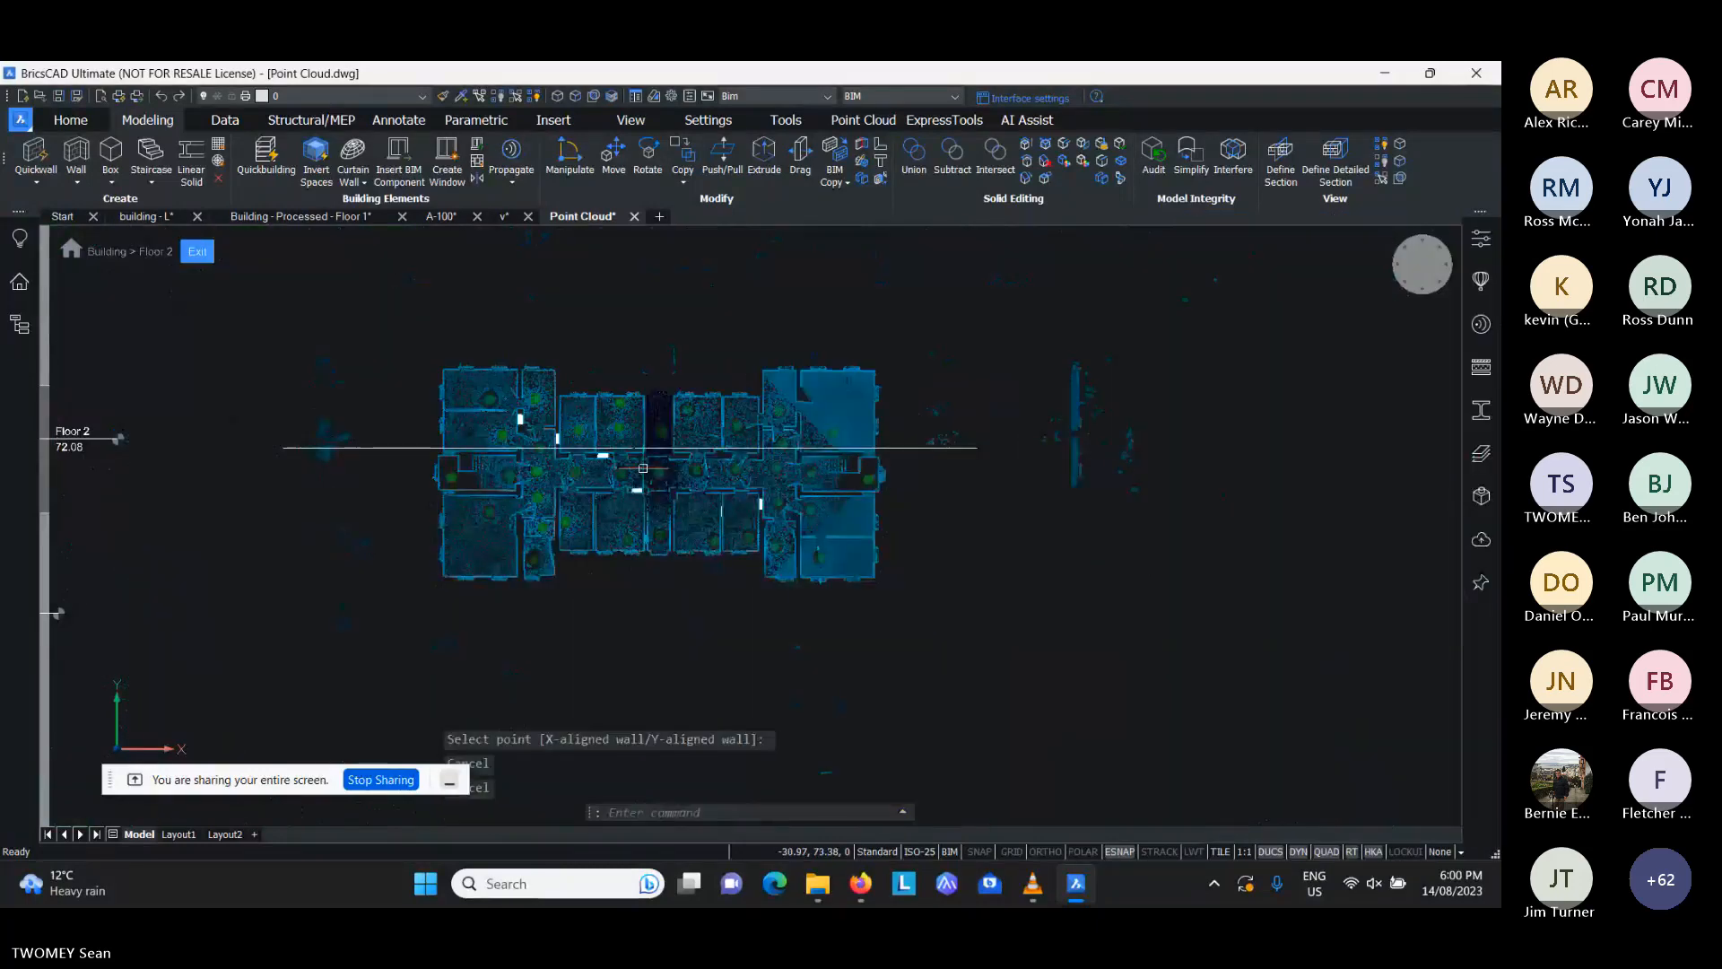
key("Escape")
- Inspect the new walls against the point cloud in a tilted 3D view, and return to the Floor 2 plan view
scroll(643, 468, "up", 5)
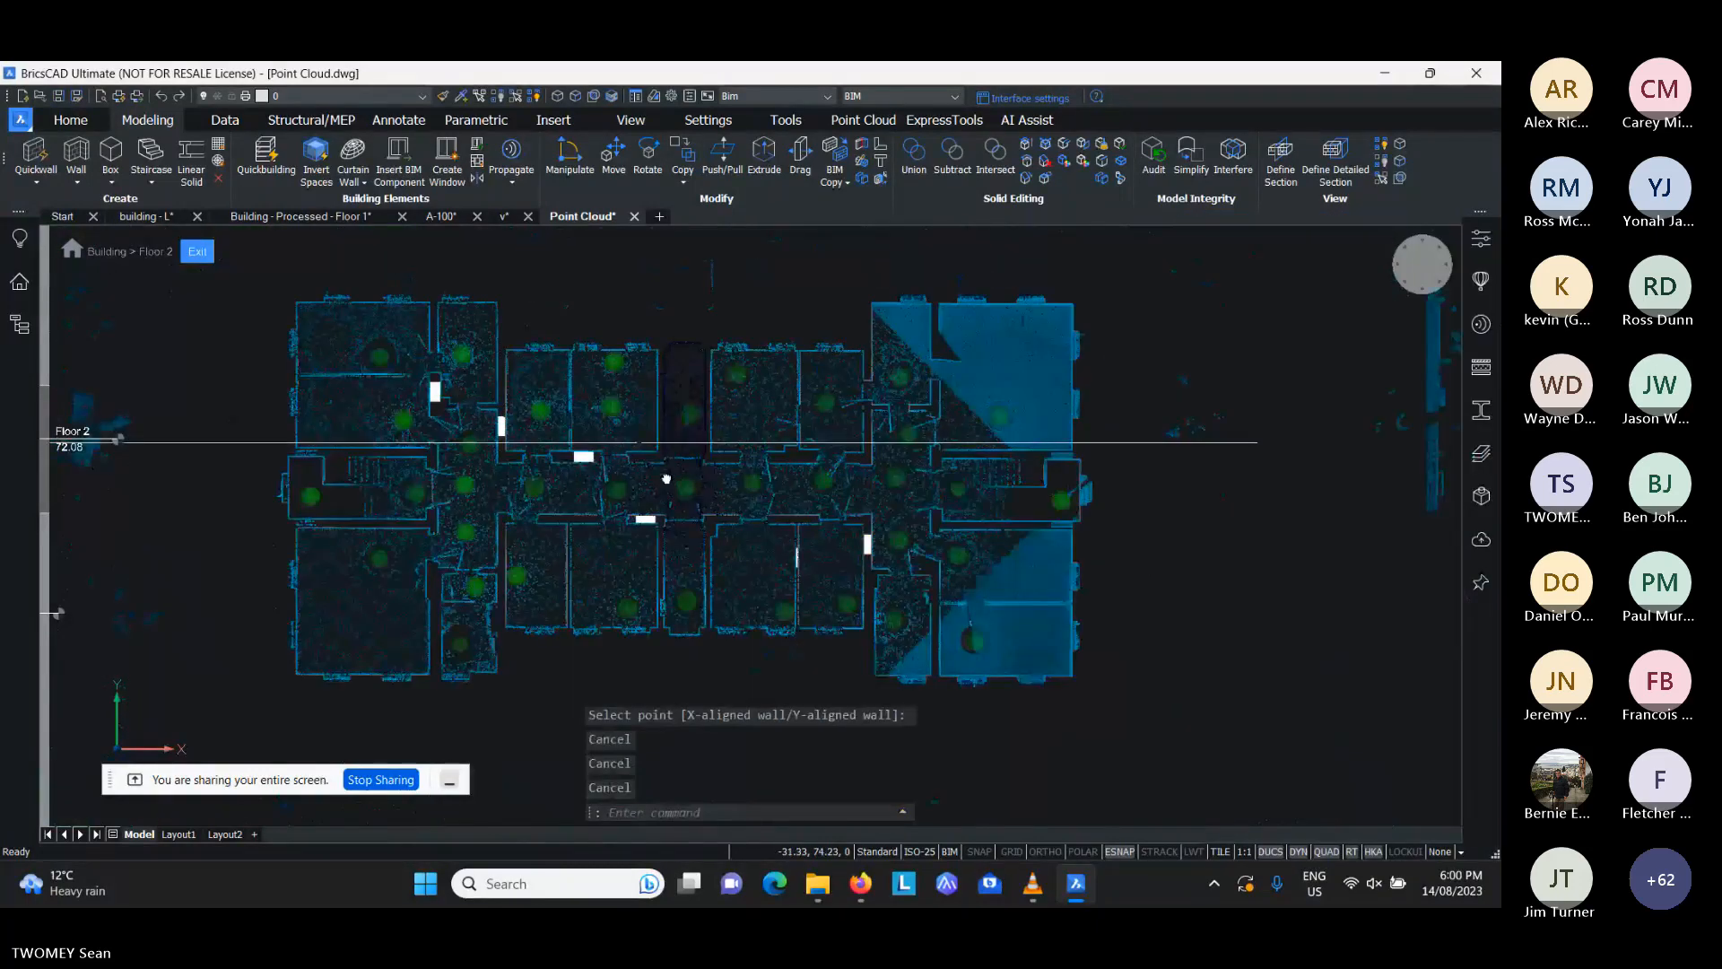
middle_click_drag(666, 478, 280, 272)
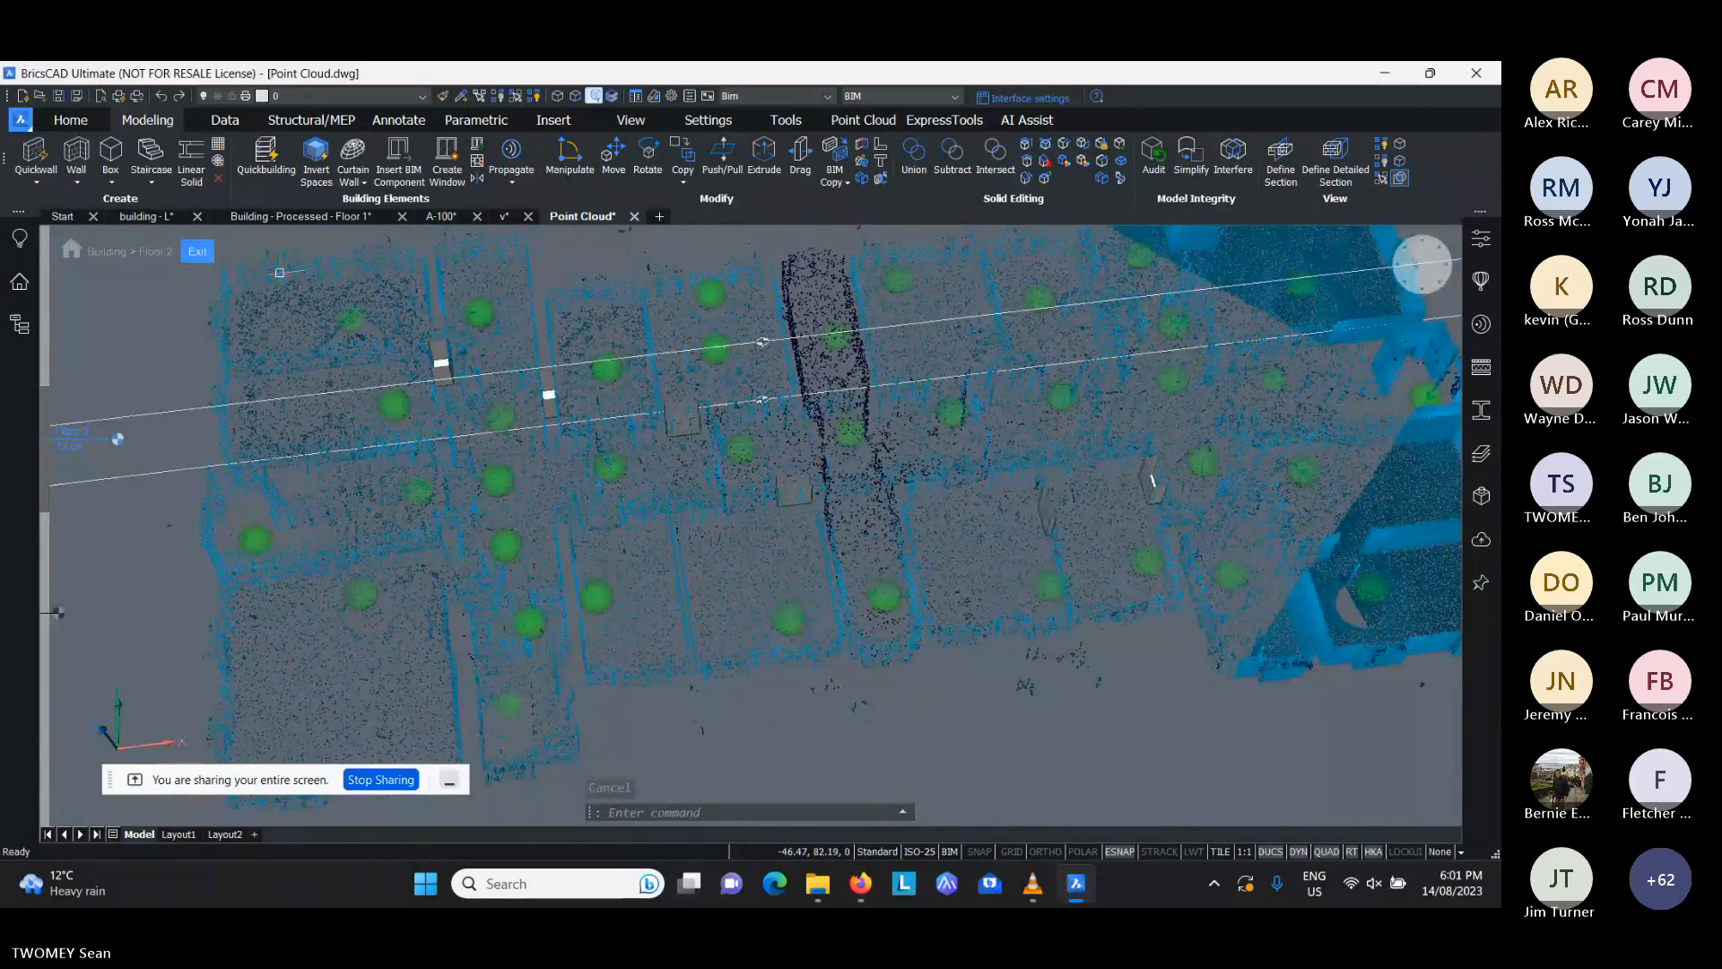
left_click(1390, 268)
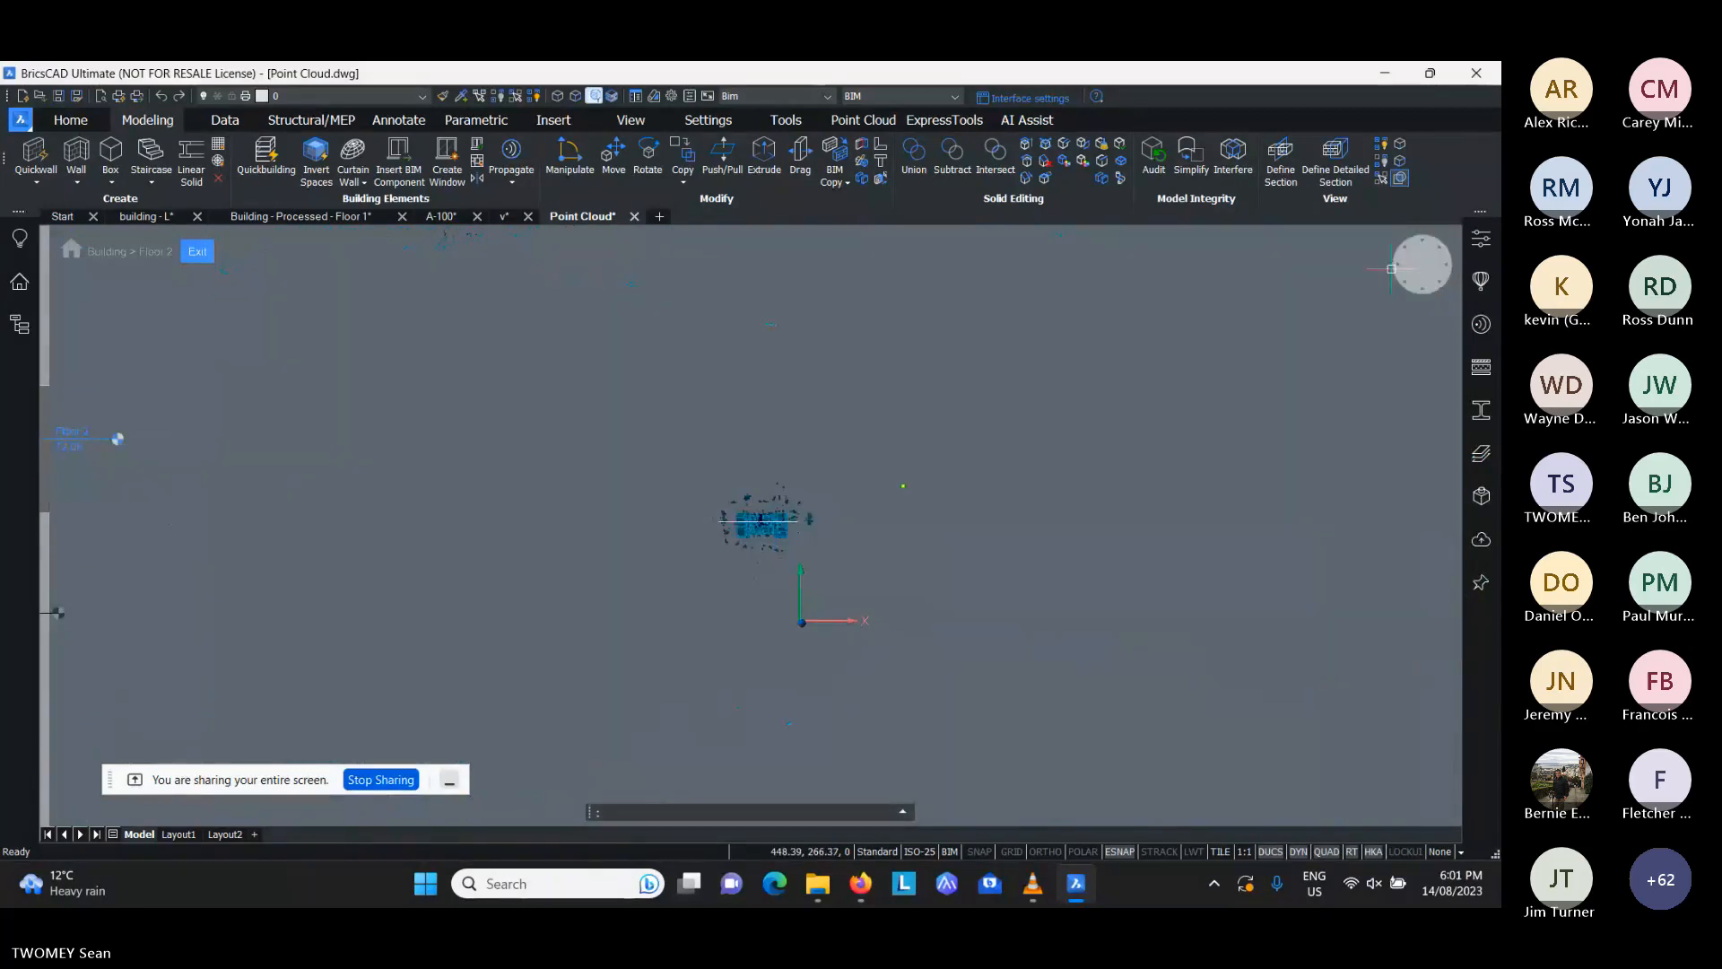
key("ctrl+z")
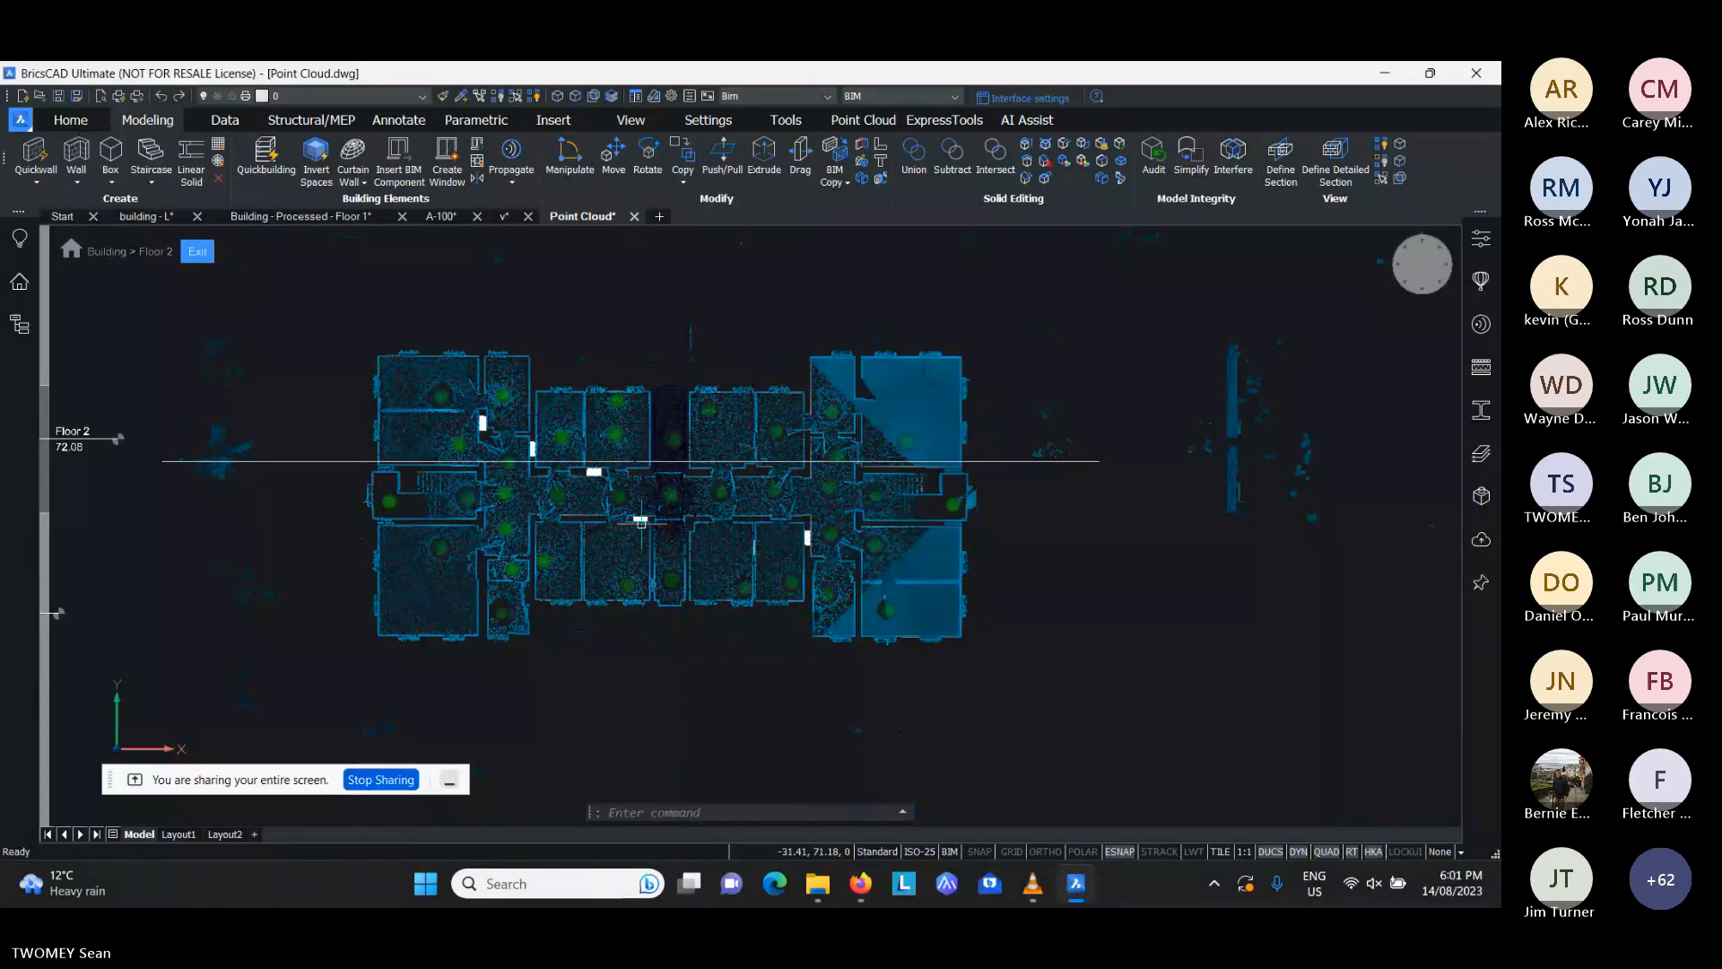
- Create a rectangular building of about 37.1 by 17.9 m around the scanned Floor 2 outline with Quickdraw, walls placed next to the slab
scroll(642, 520, "up", 2)
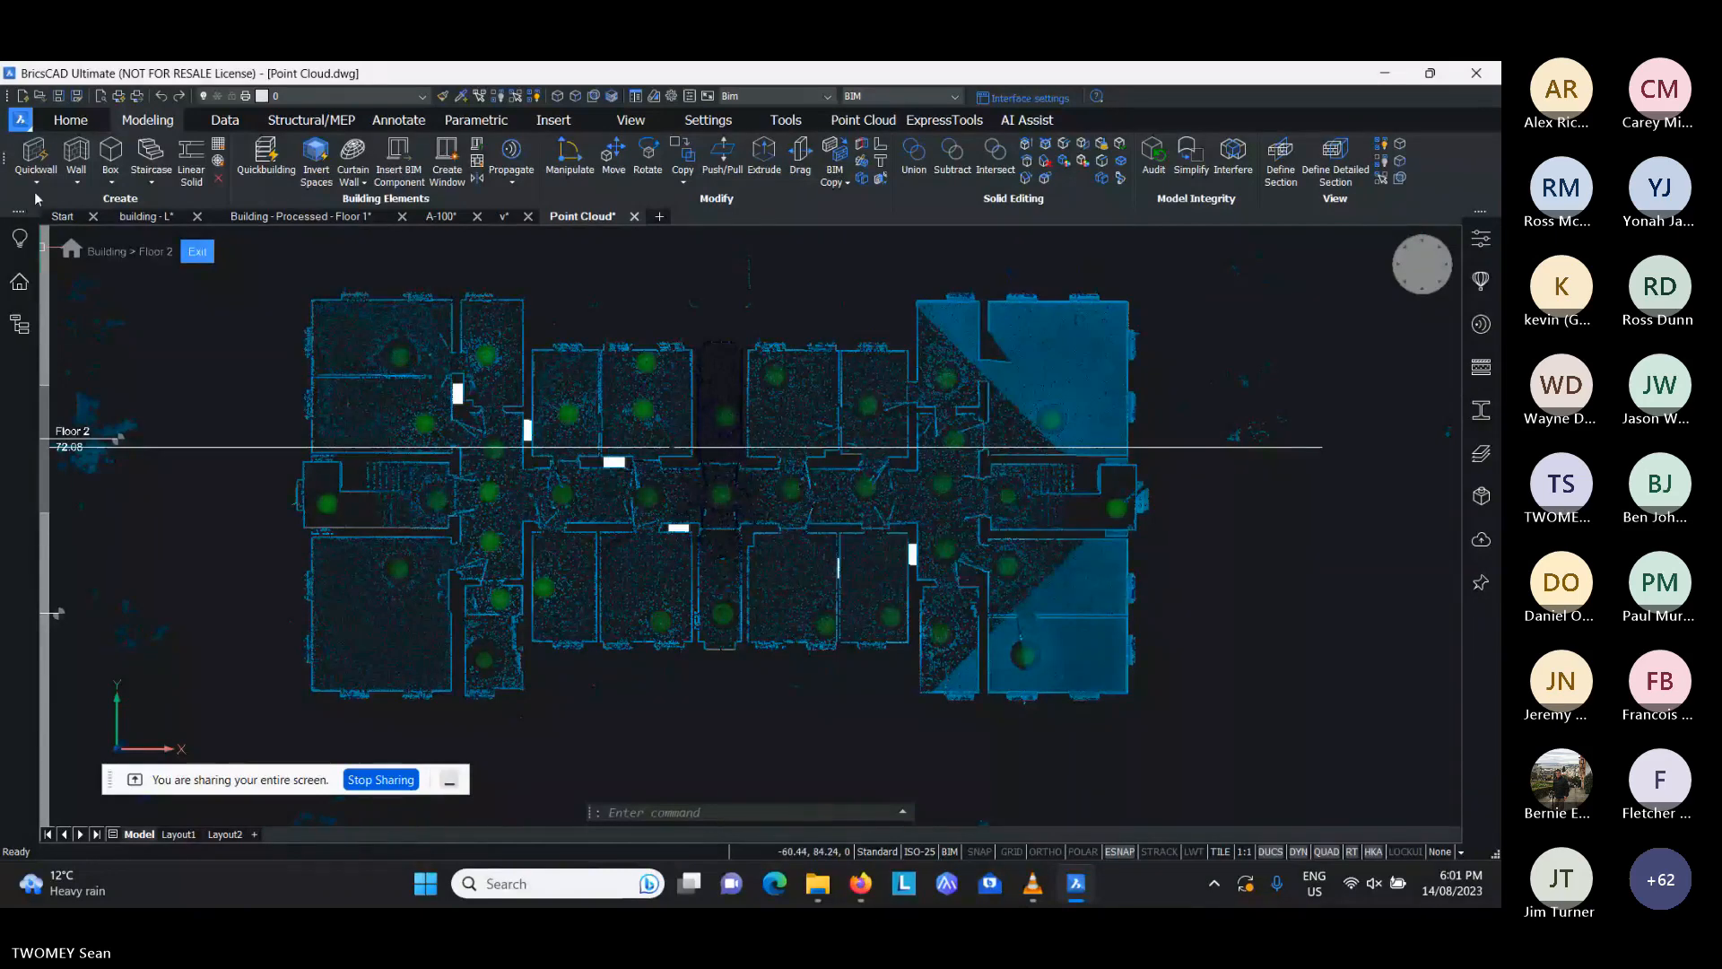
scroll(348, 285, "up", 3)
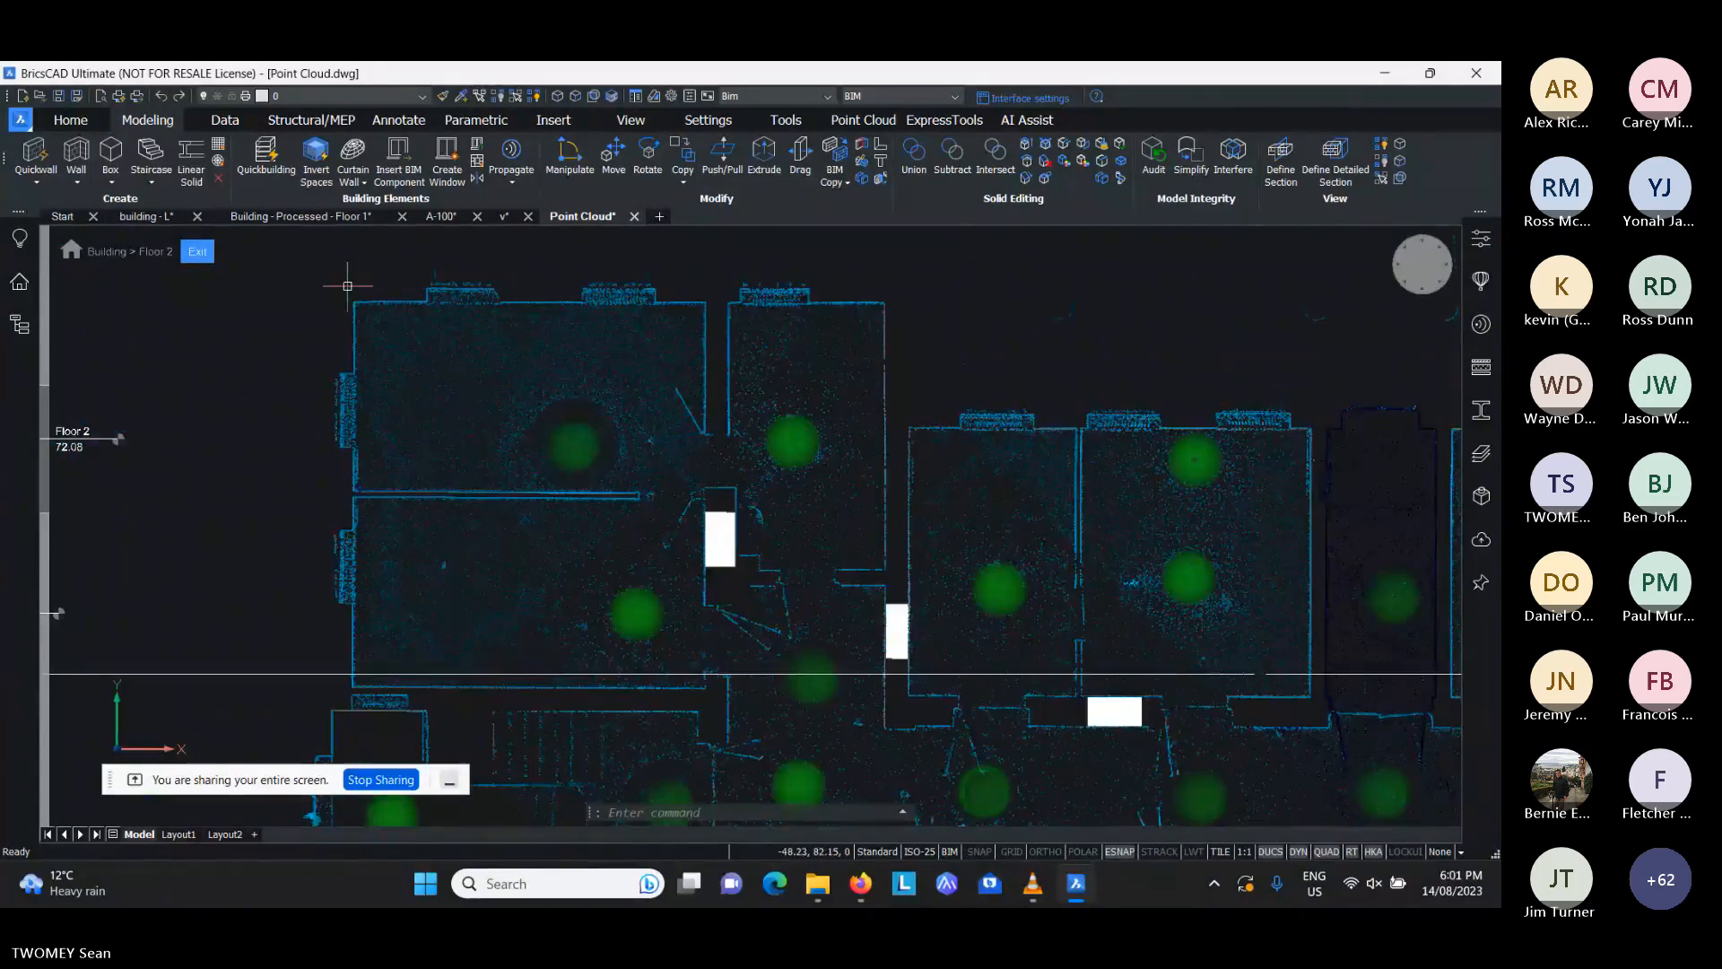
scroll(347, 285, "down", 3)
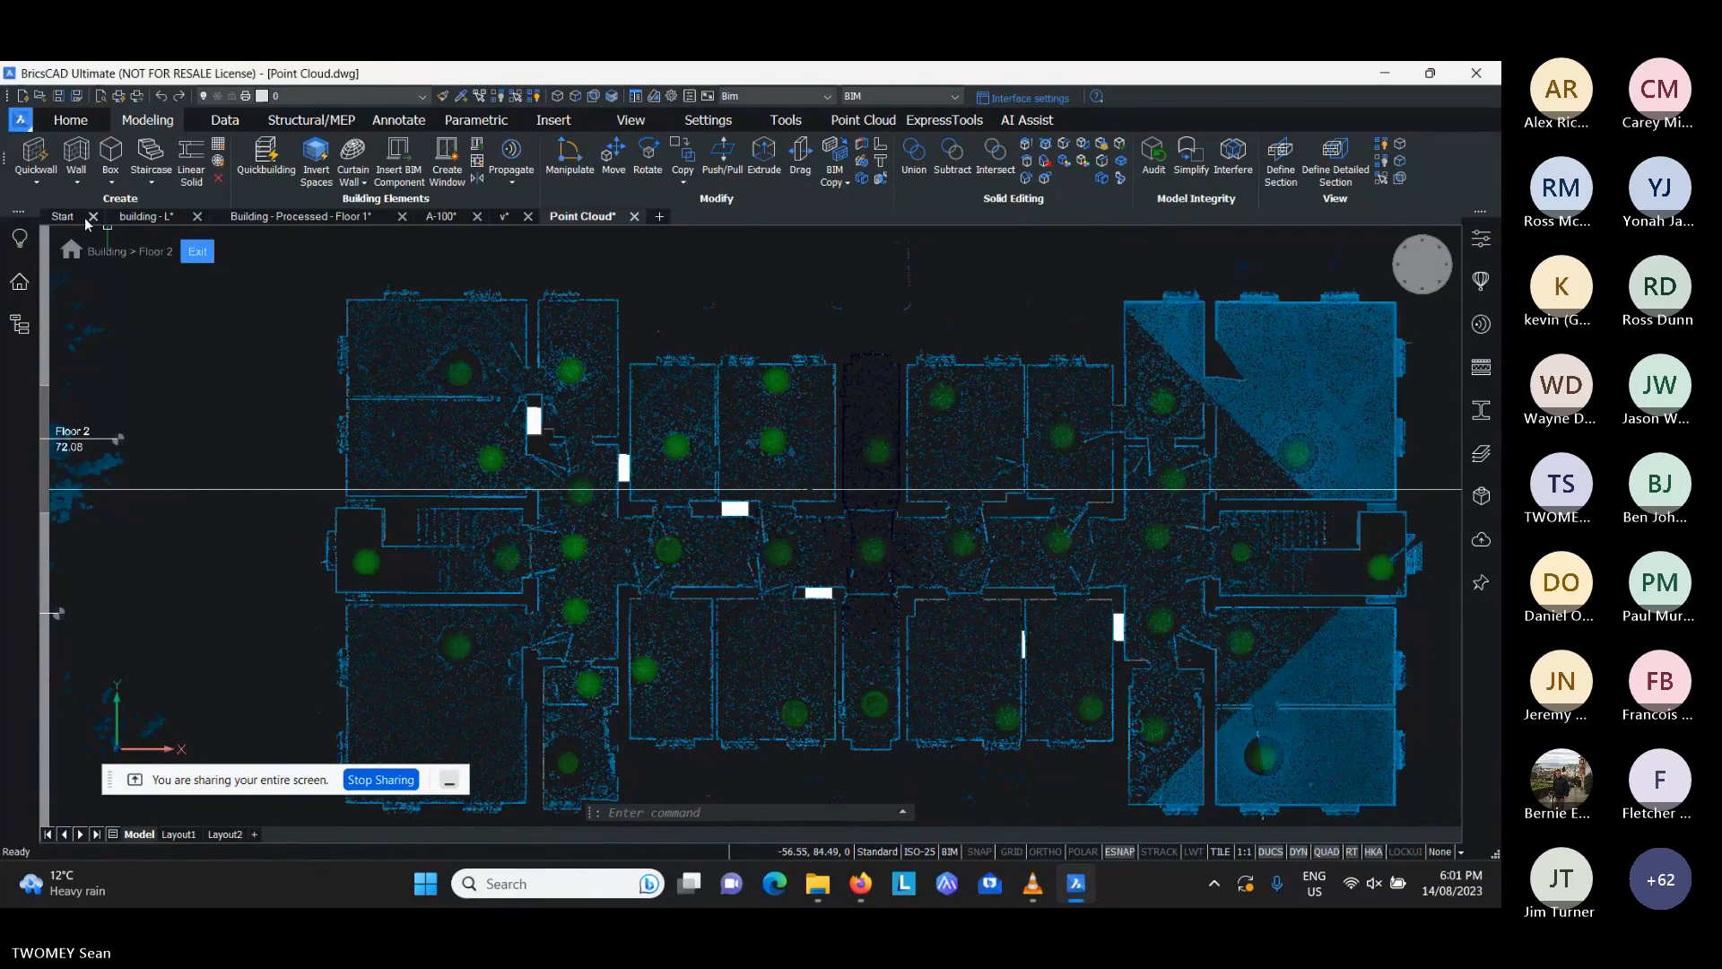
left_click(34, 153)
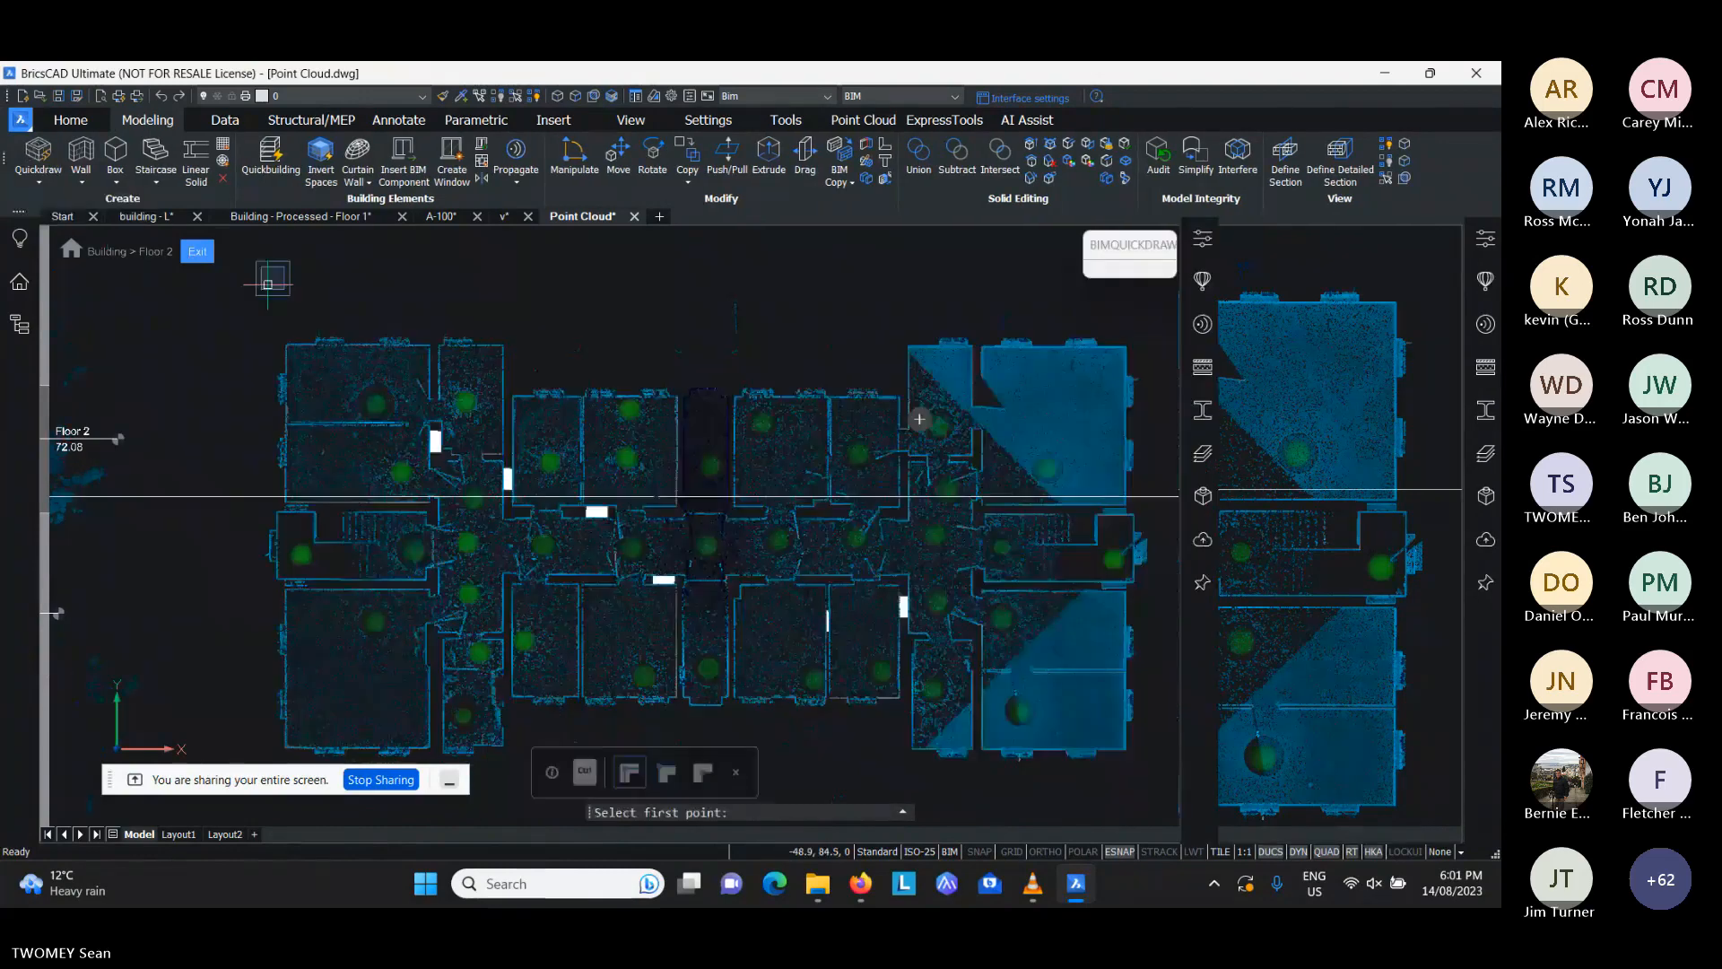
left_click(280, 342)
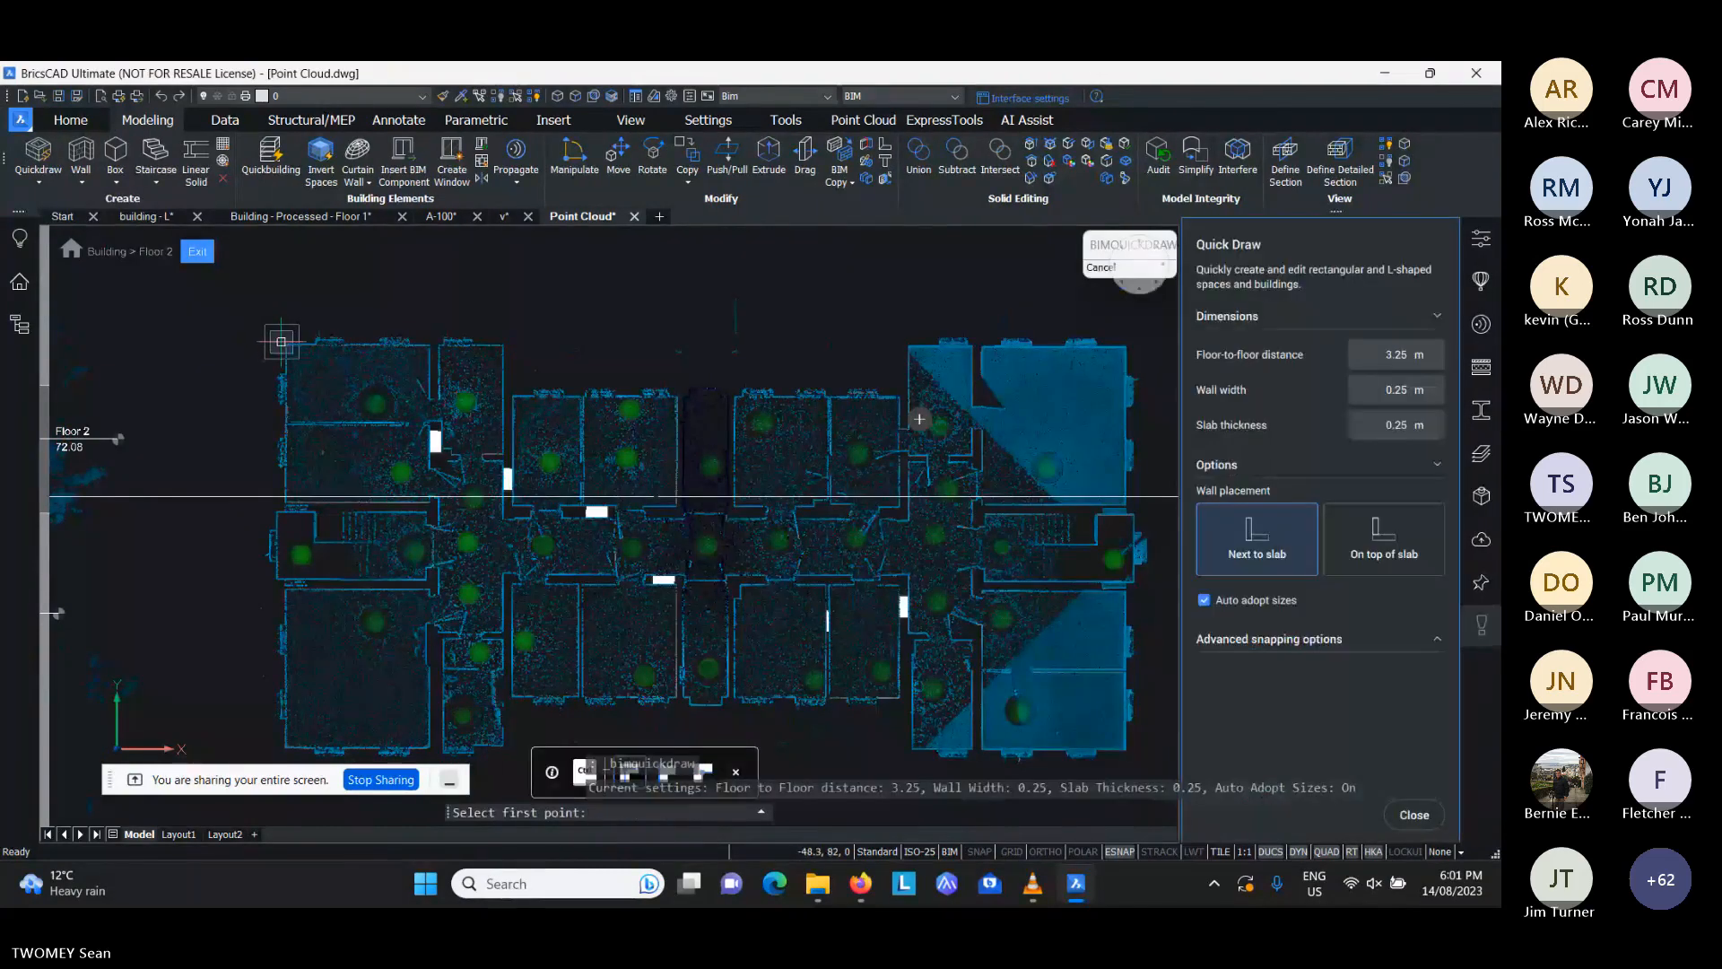
middle_click_drag(1011, 731, 885, 654)
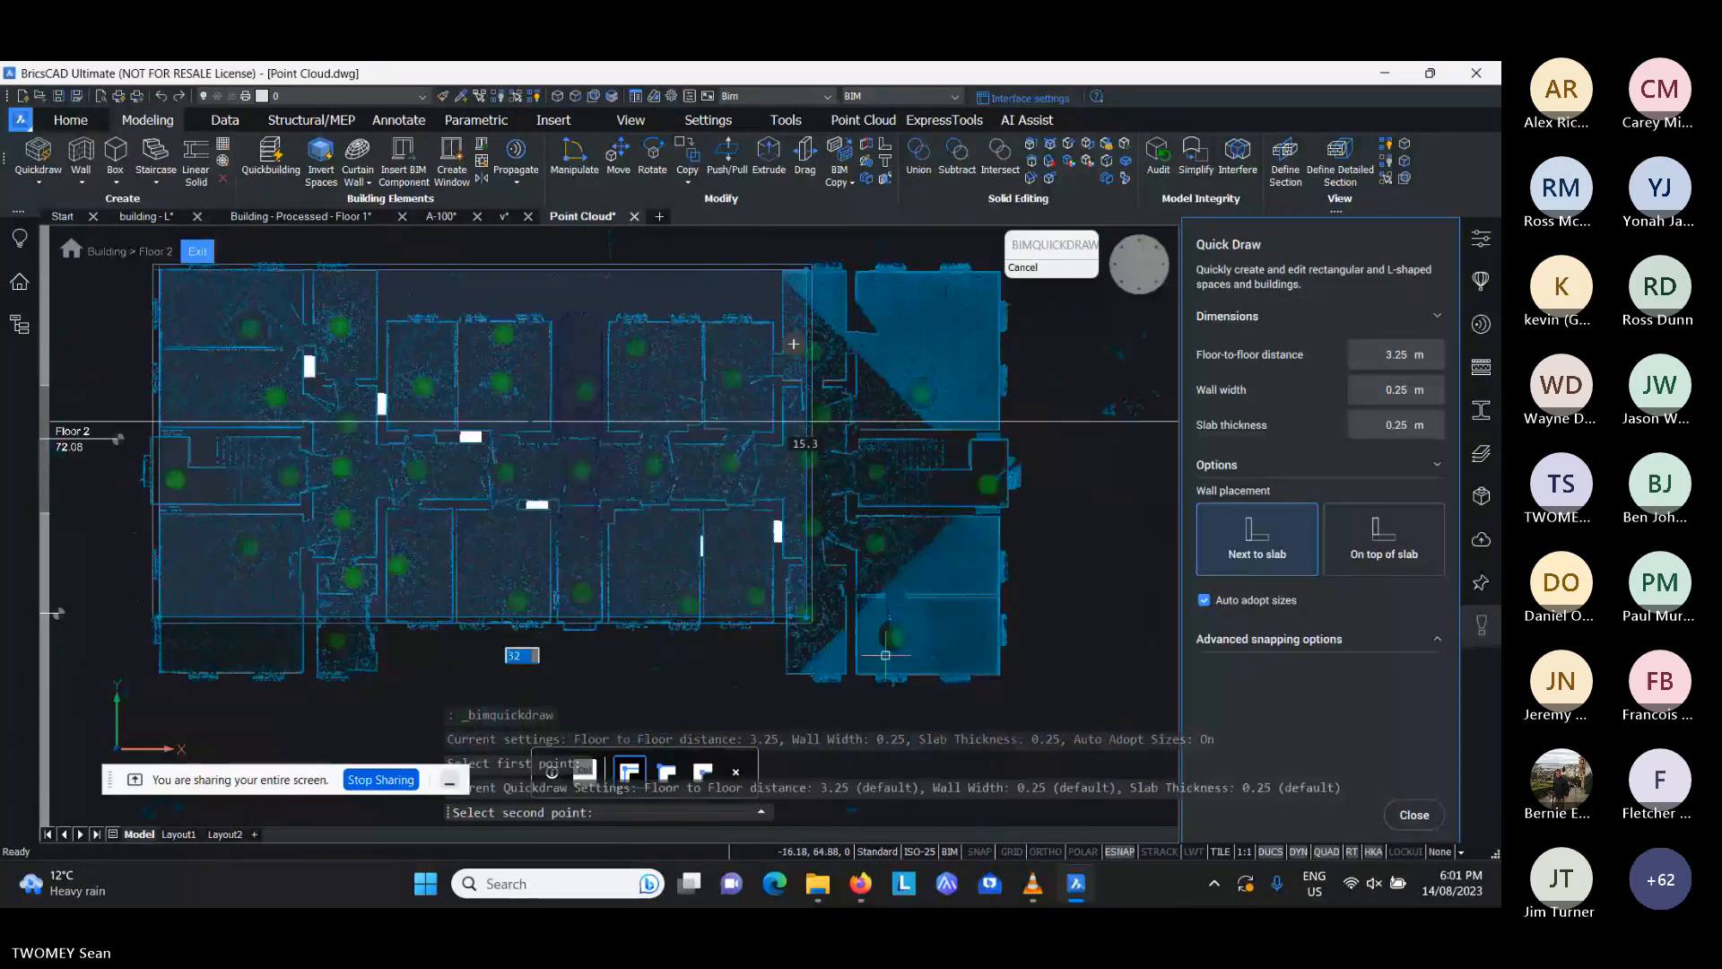
left_click(1001, 675)
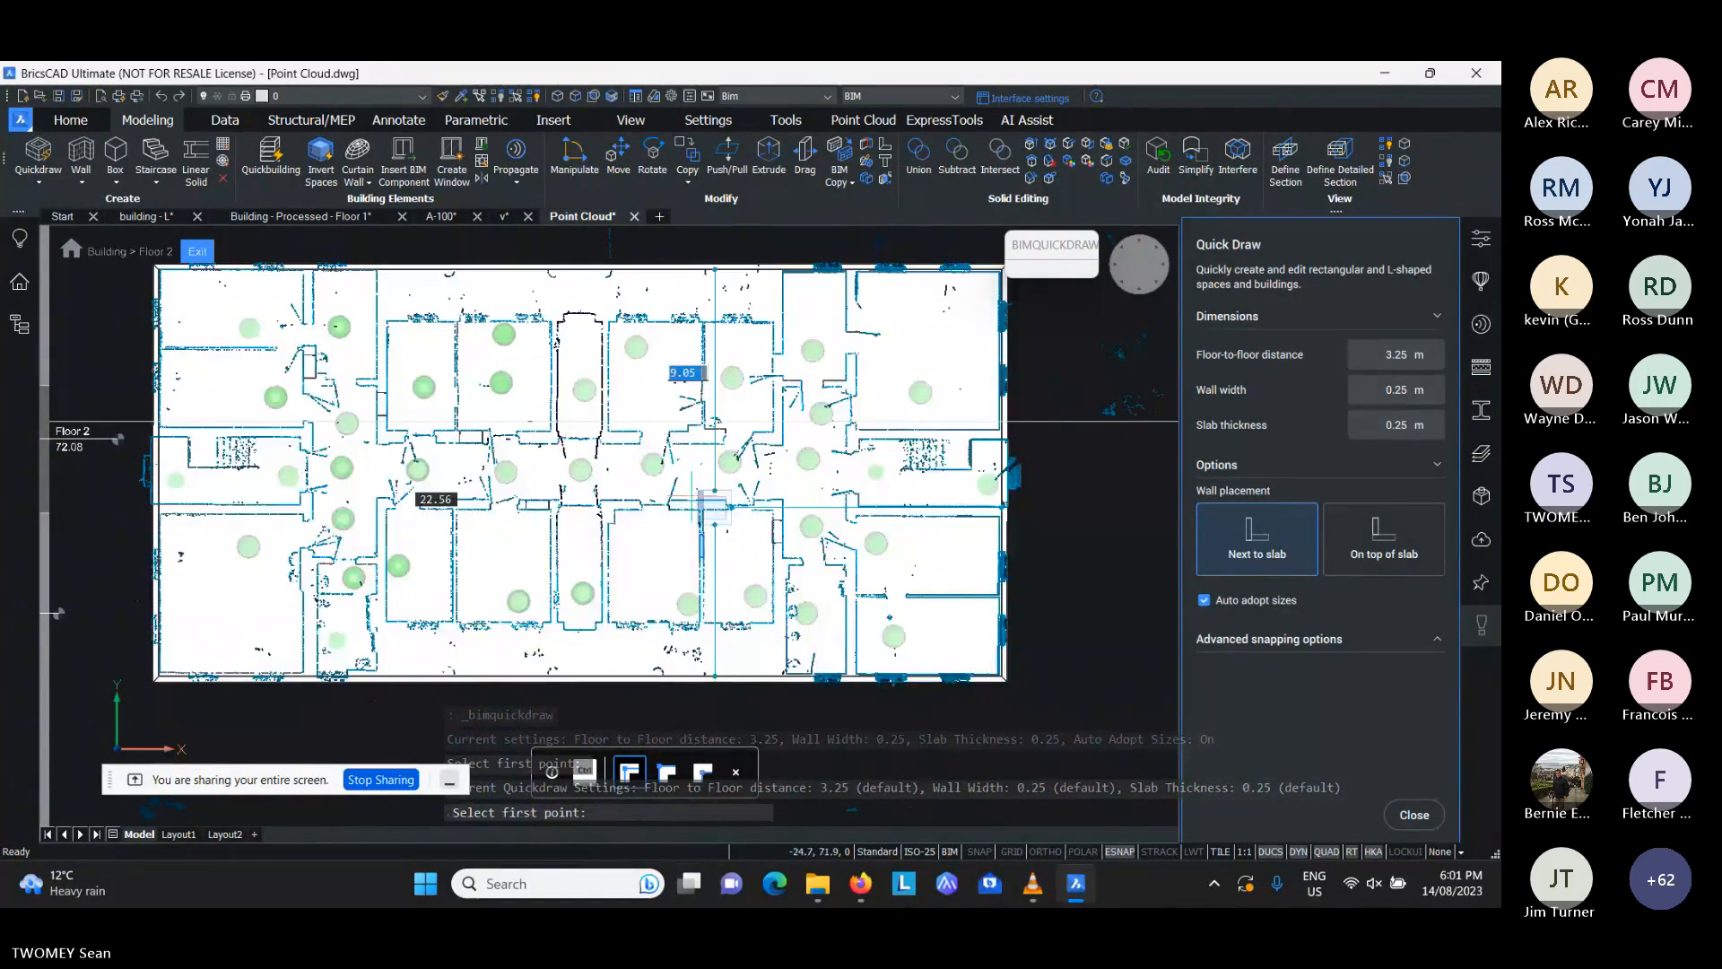
middle_click_drag(528, 384, 548, 432)
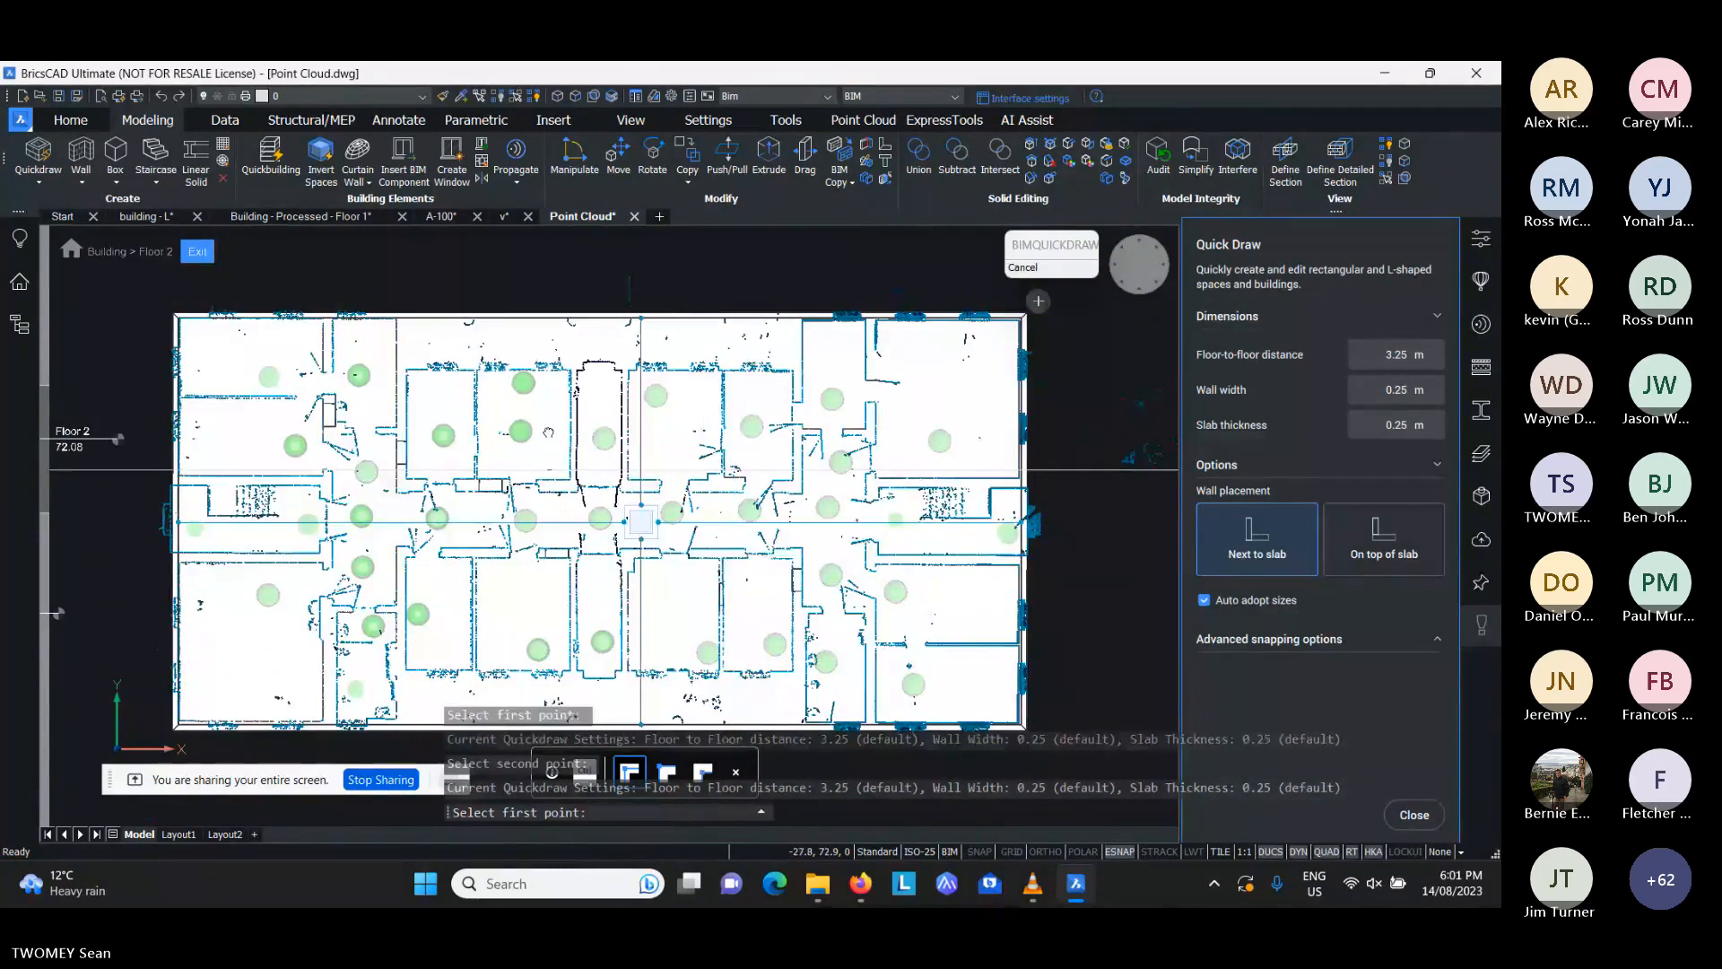
- Cut recesses of about 17.35 by 2.1 m and 17.35 by 2.2 m from the building's north and south sides, and end Quickdraw
left_click(414, 298)
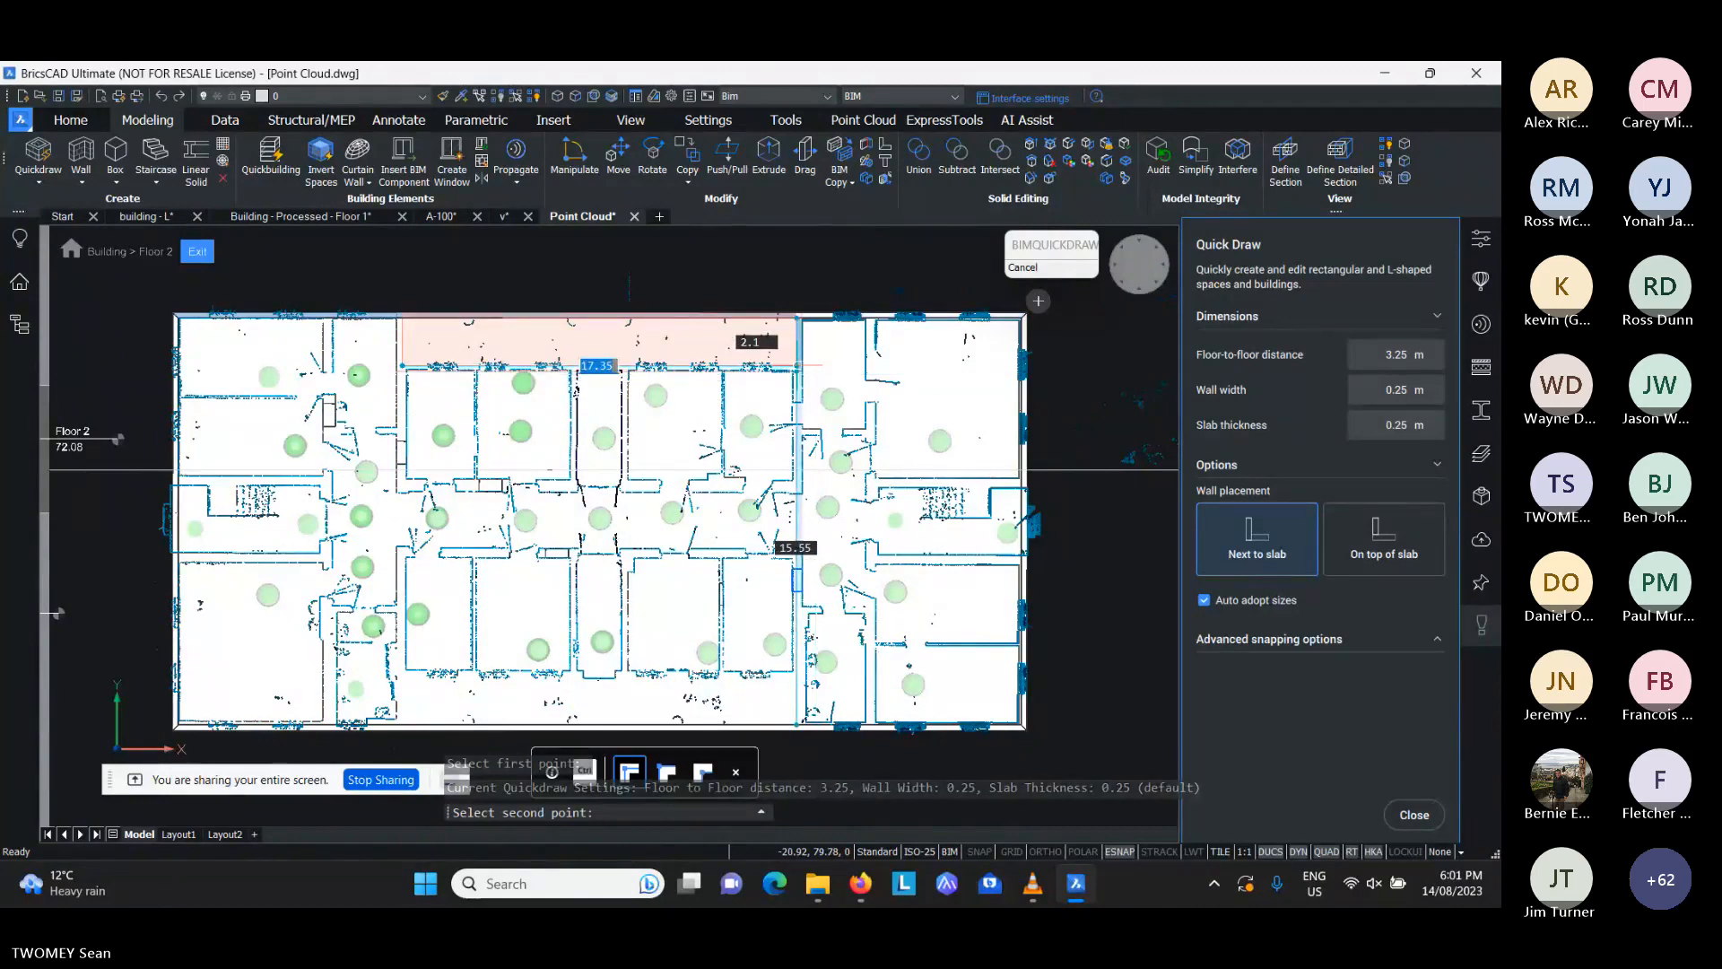
left_click(796, 366)
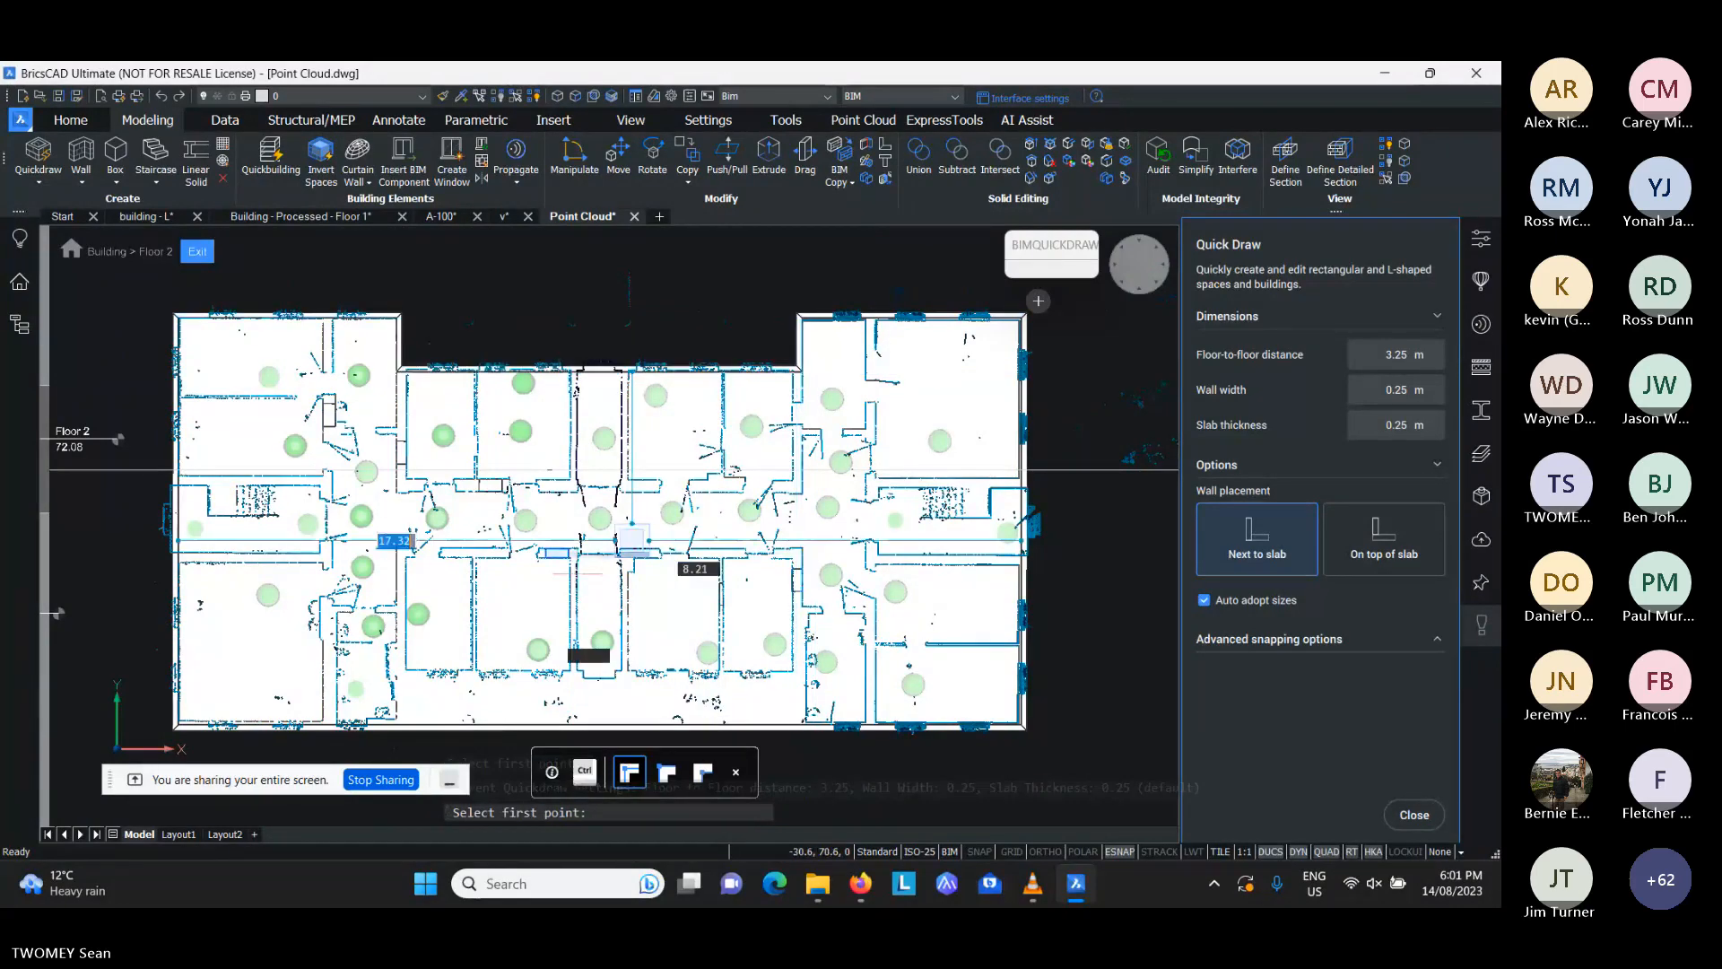
middle_click_drag(548, 533, 548, 425)
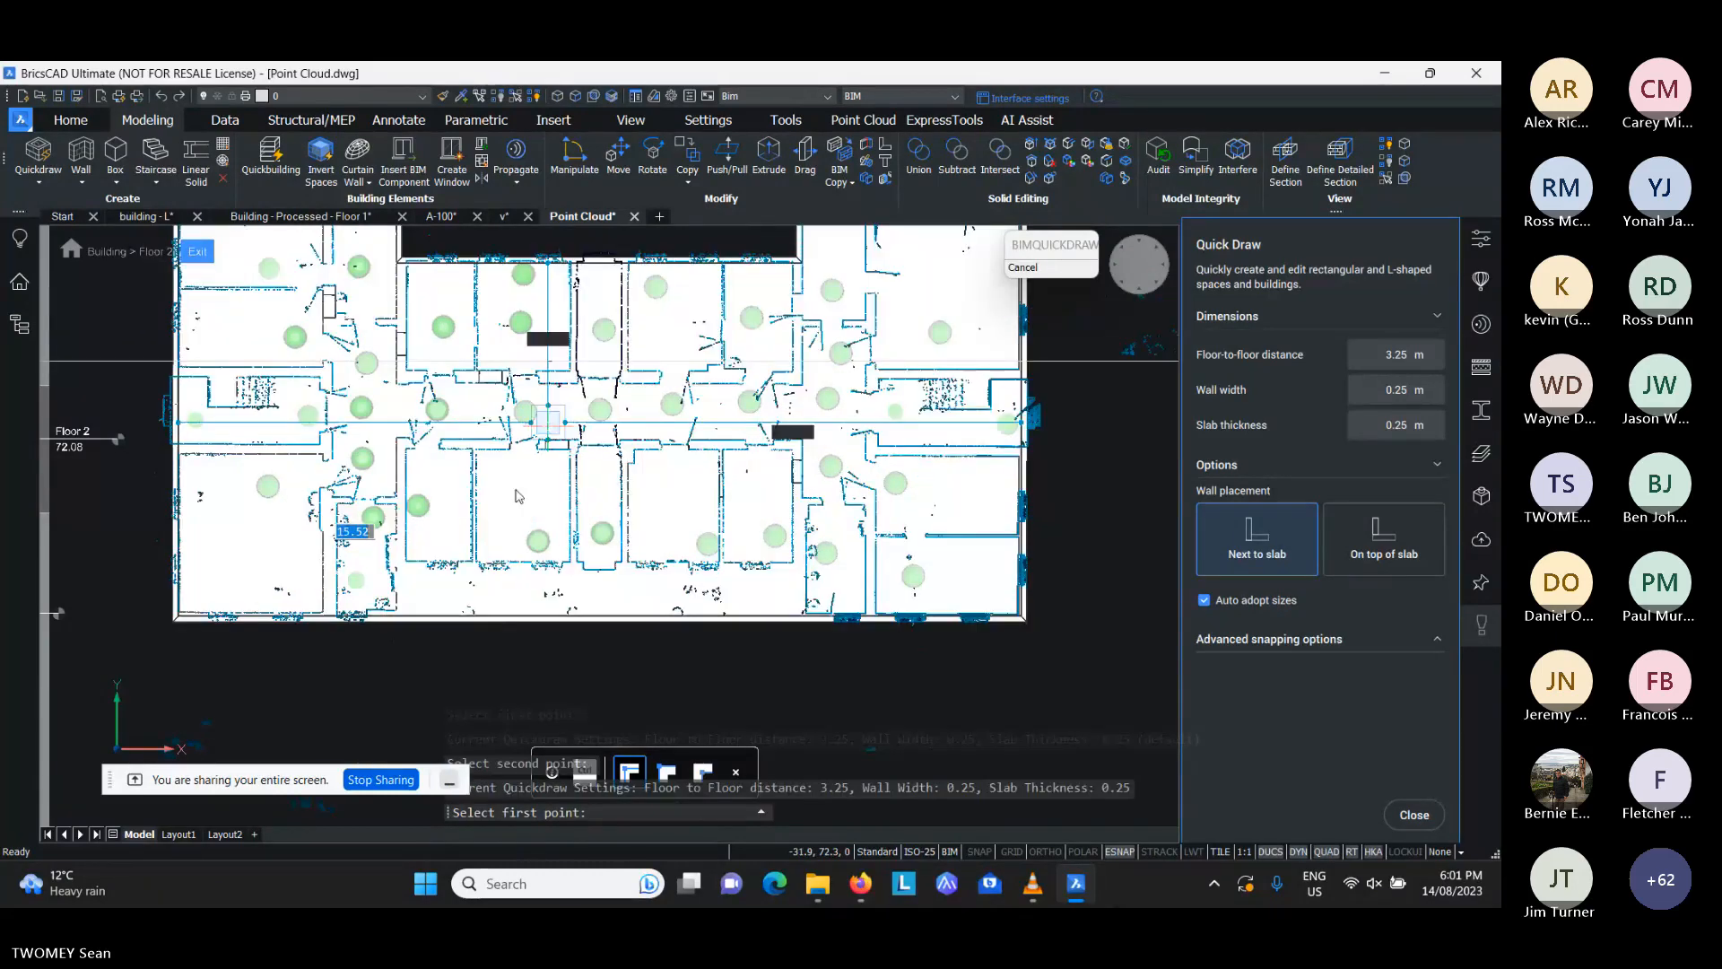
left_click(412, 626)
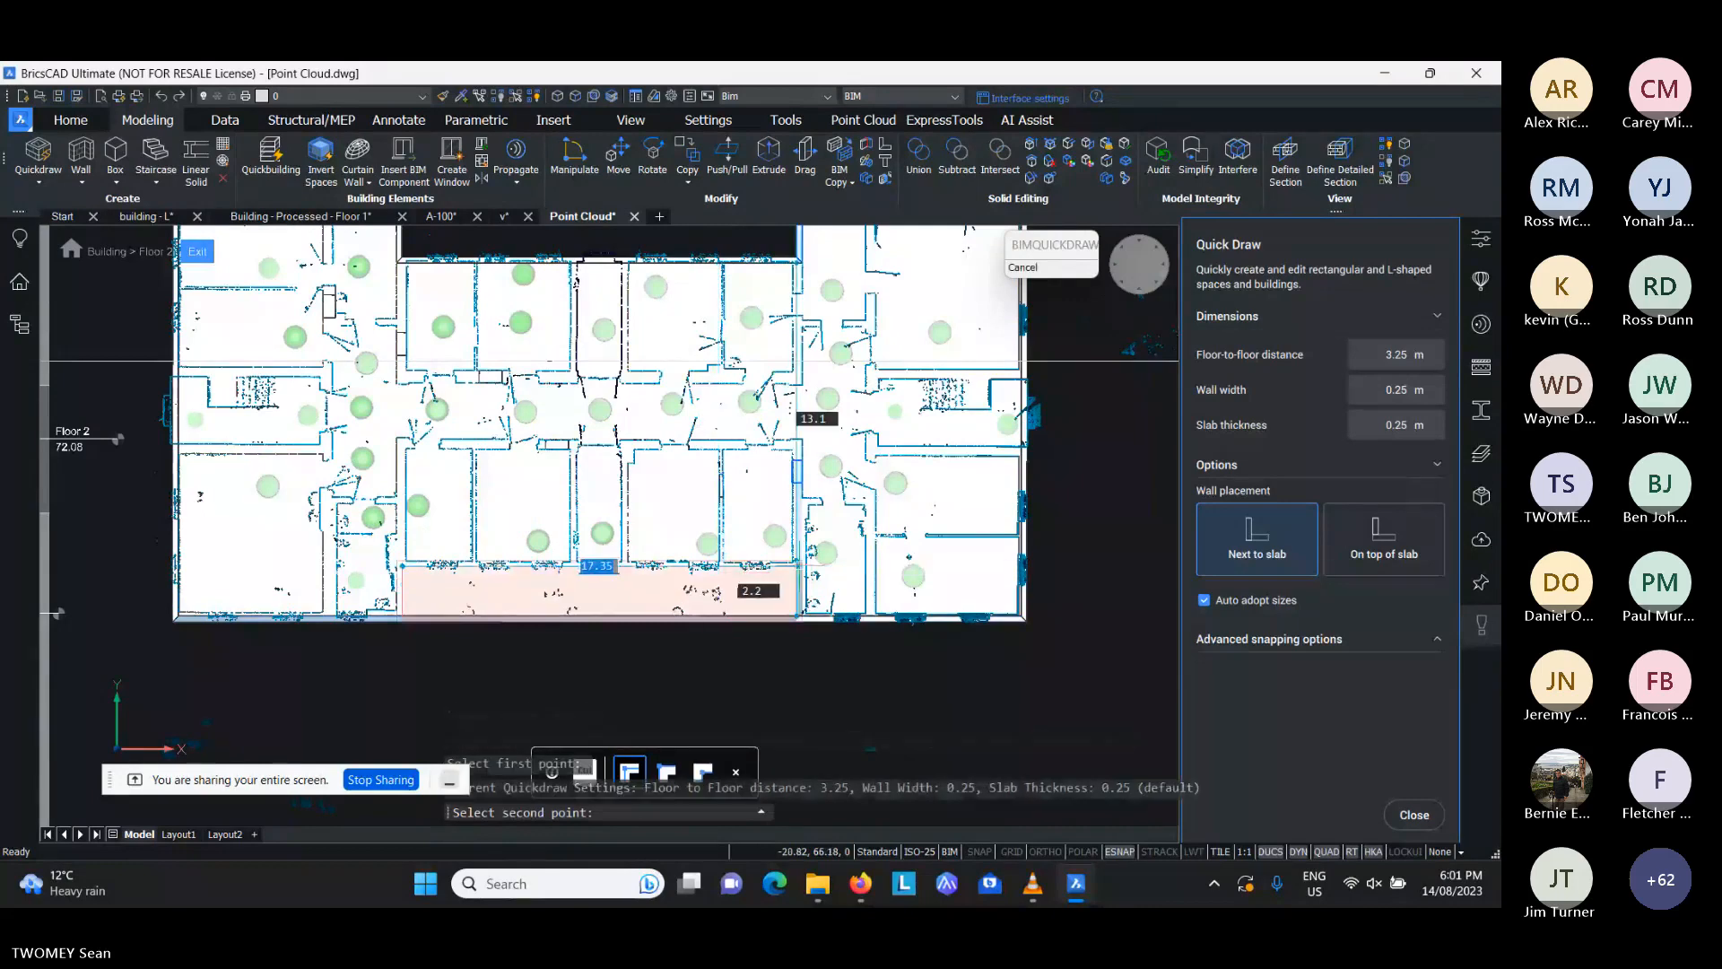
left_click(800, 566)
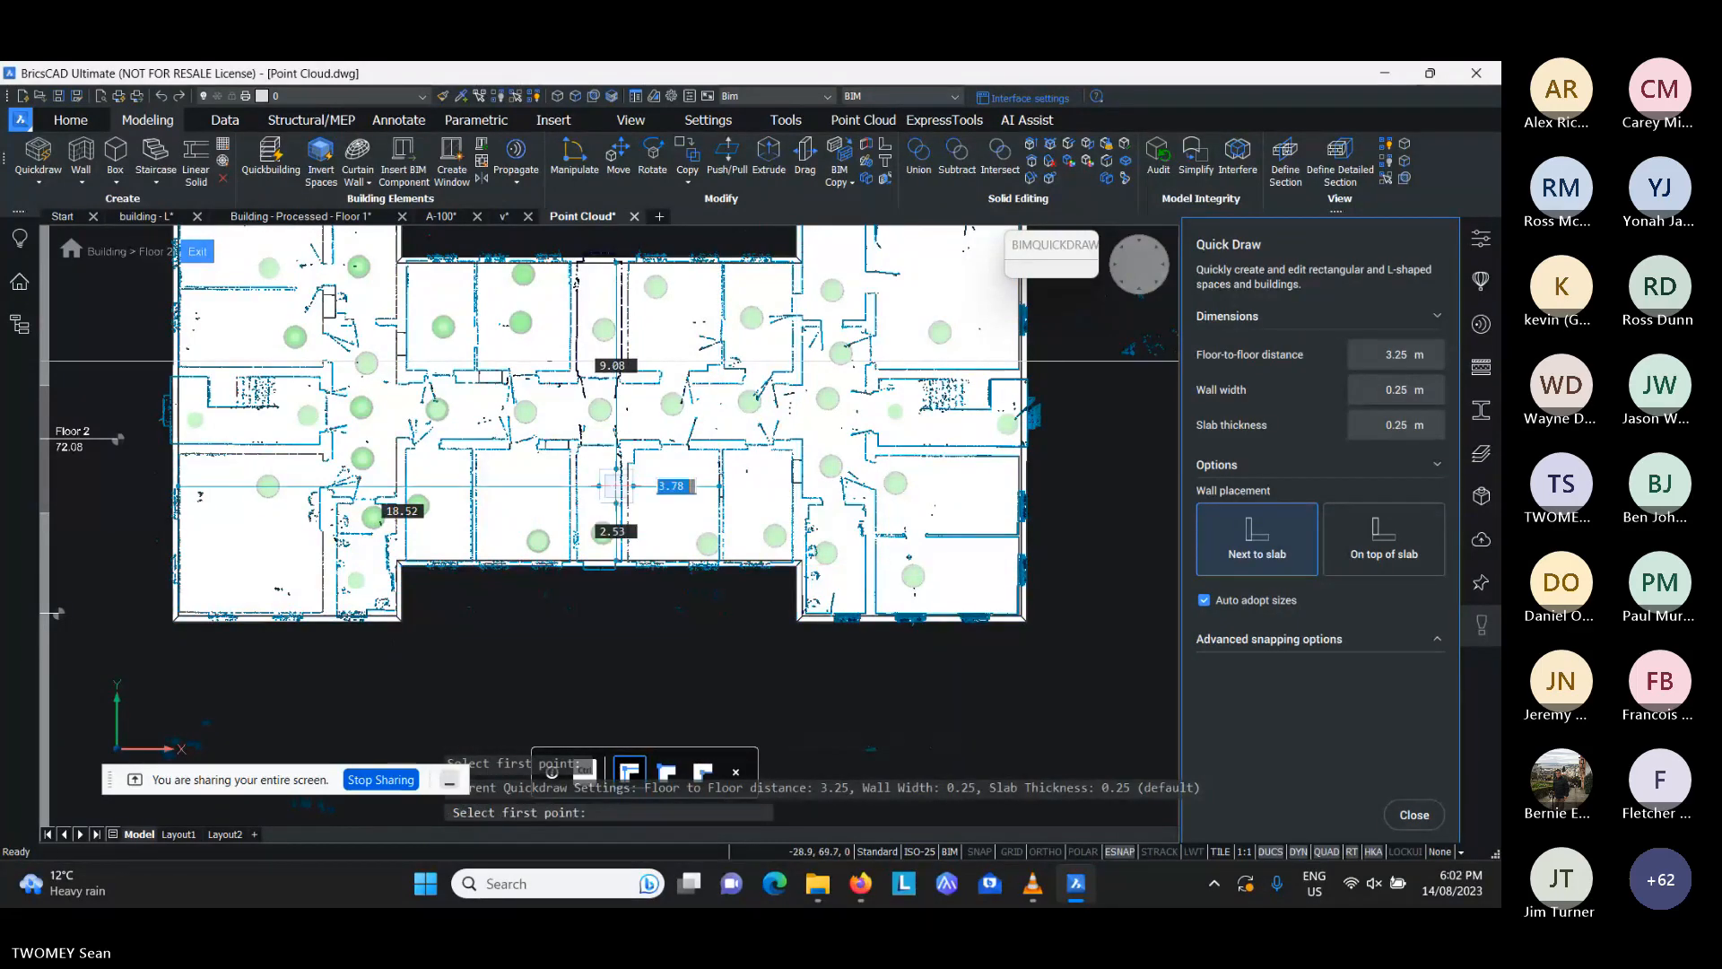
scroll(615, 486, "down", 3)
key("Escape")
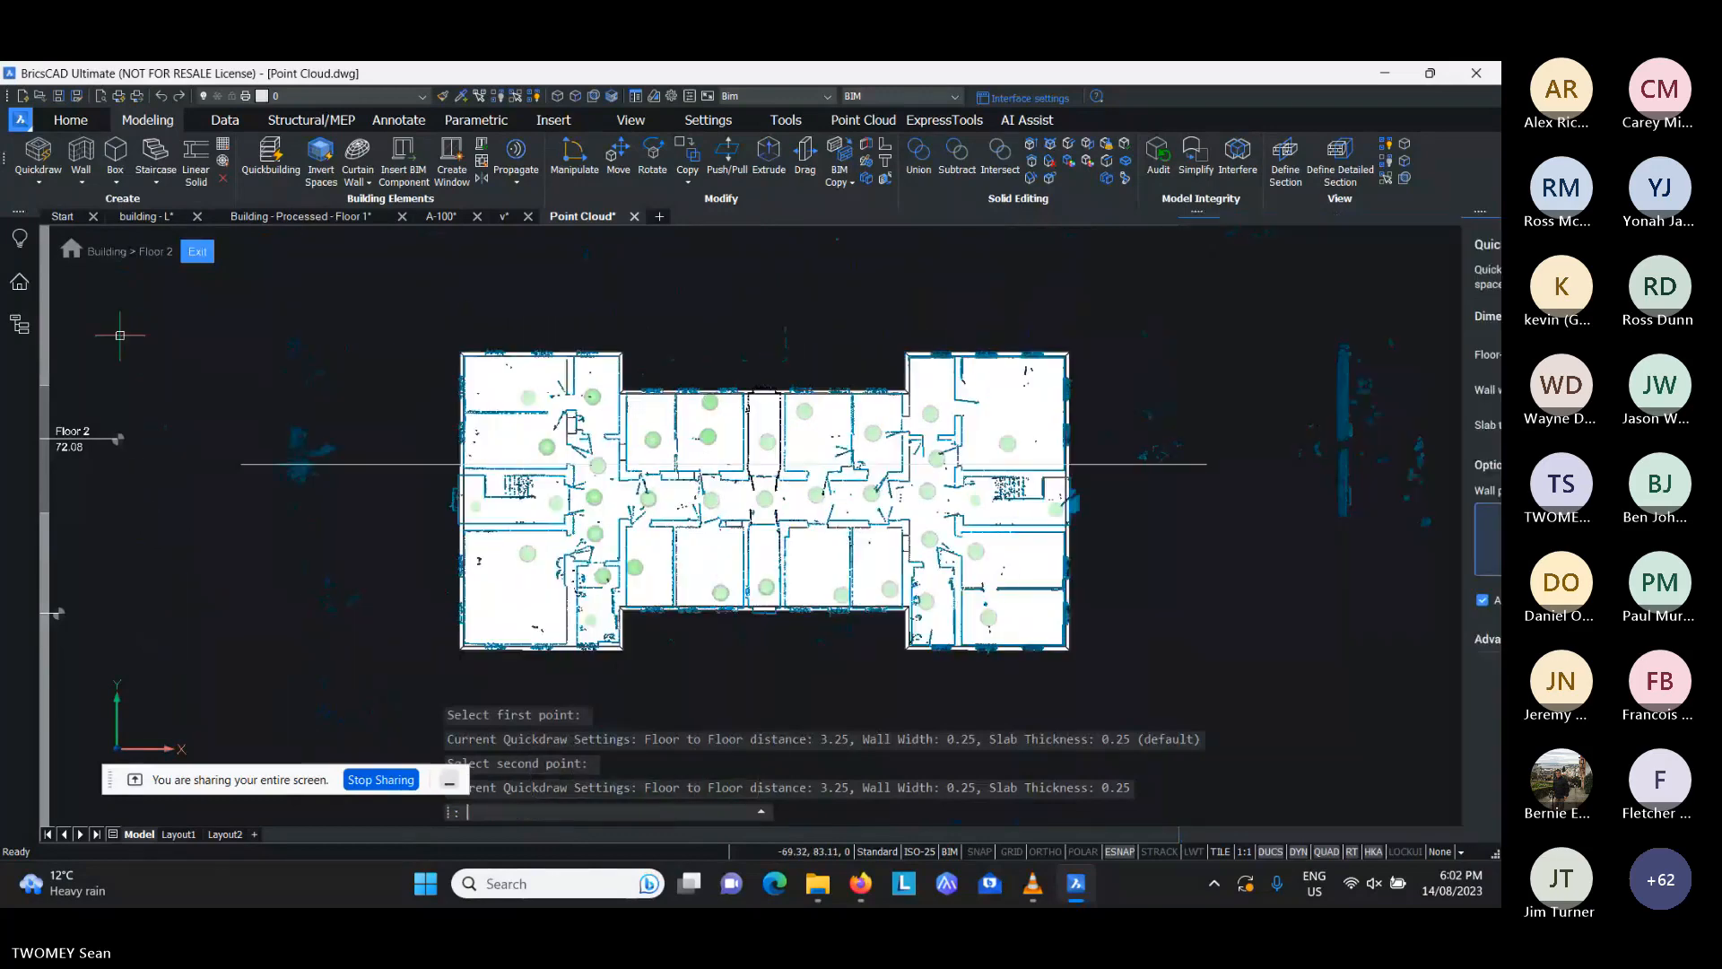
- Hide the drawing's unclassified entities, including the point cloud, through the project structure tree
left_click(19, 325)
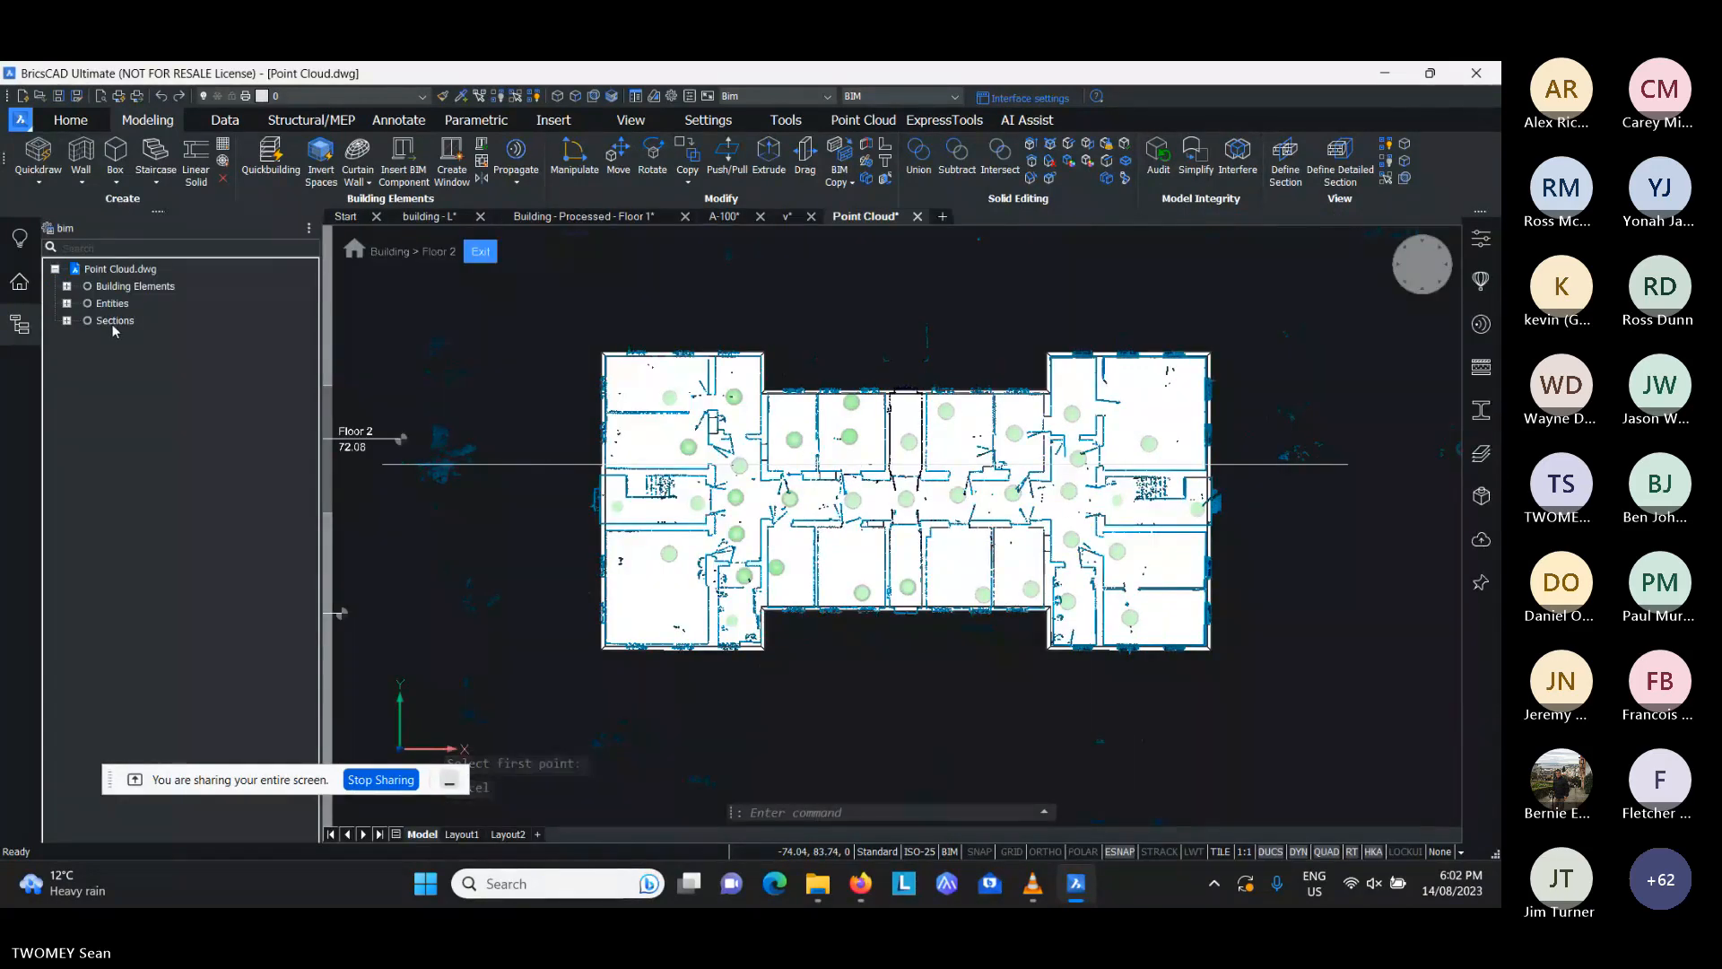
right_click(114, 321)
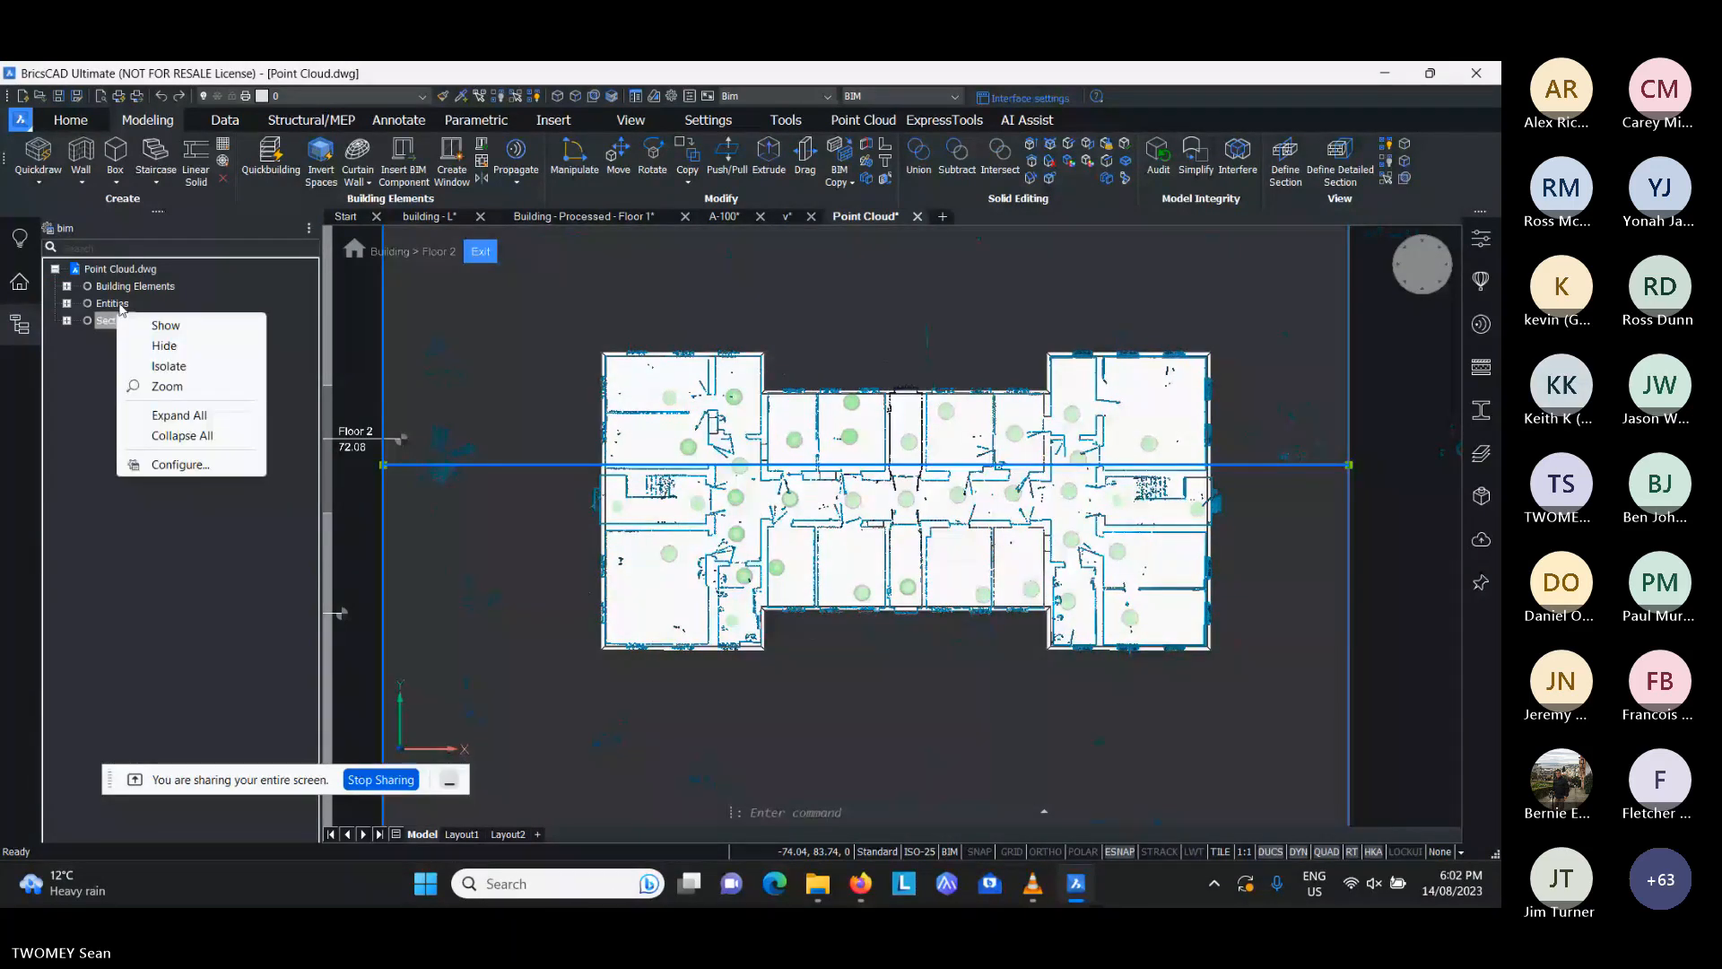
right_click(121, 305)
left_click(168, 336)
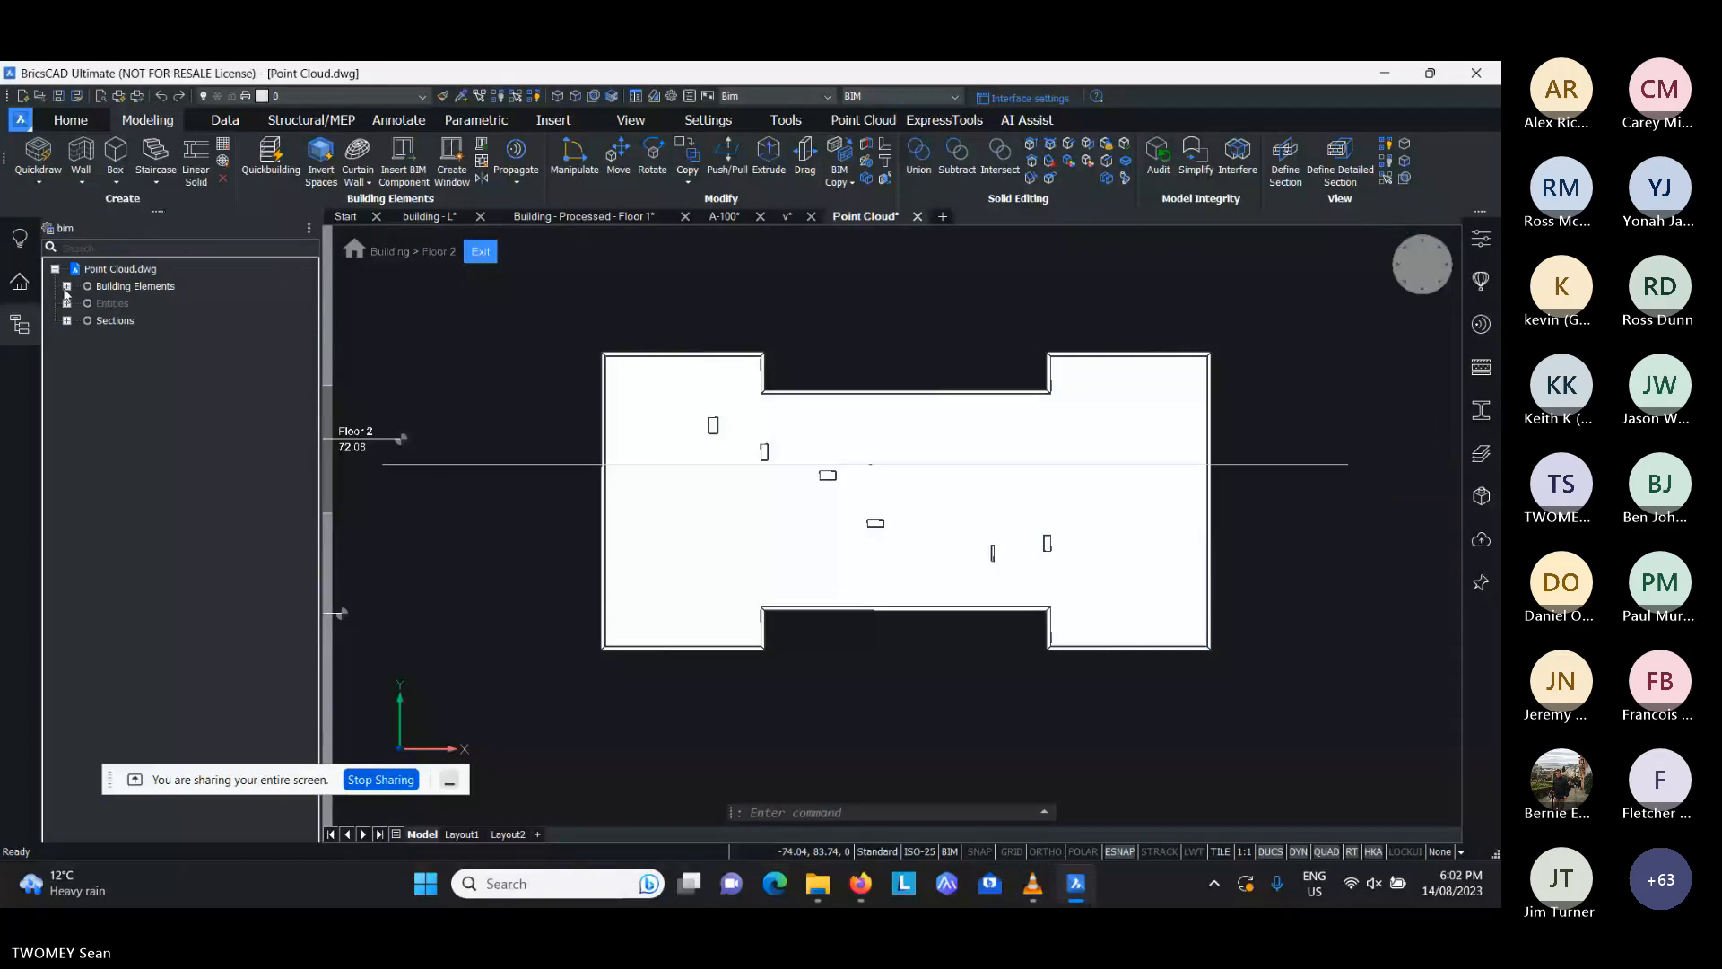
- Expand the building elements down to Floor 2 and hide its slab so only the walls are displayed
left_click(67, 286)
left_click(78, 303)
left_click(89, 320)
right_click(141, 338)
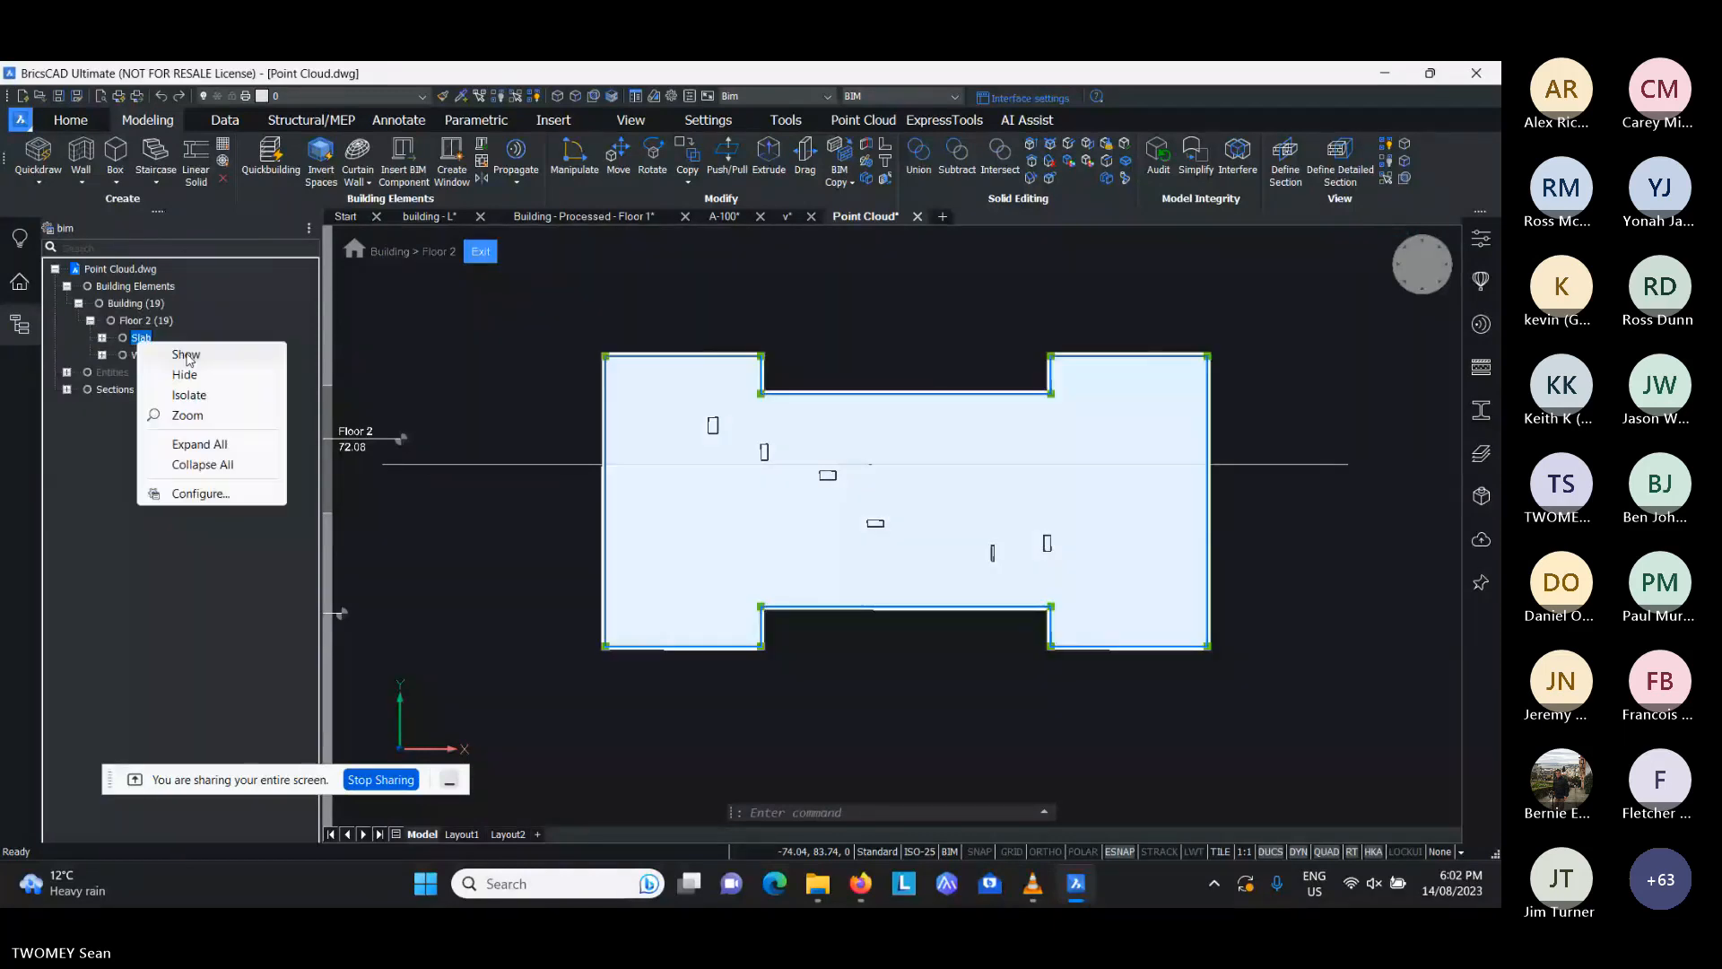
left_click(186, 355)
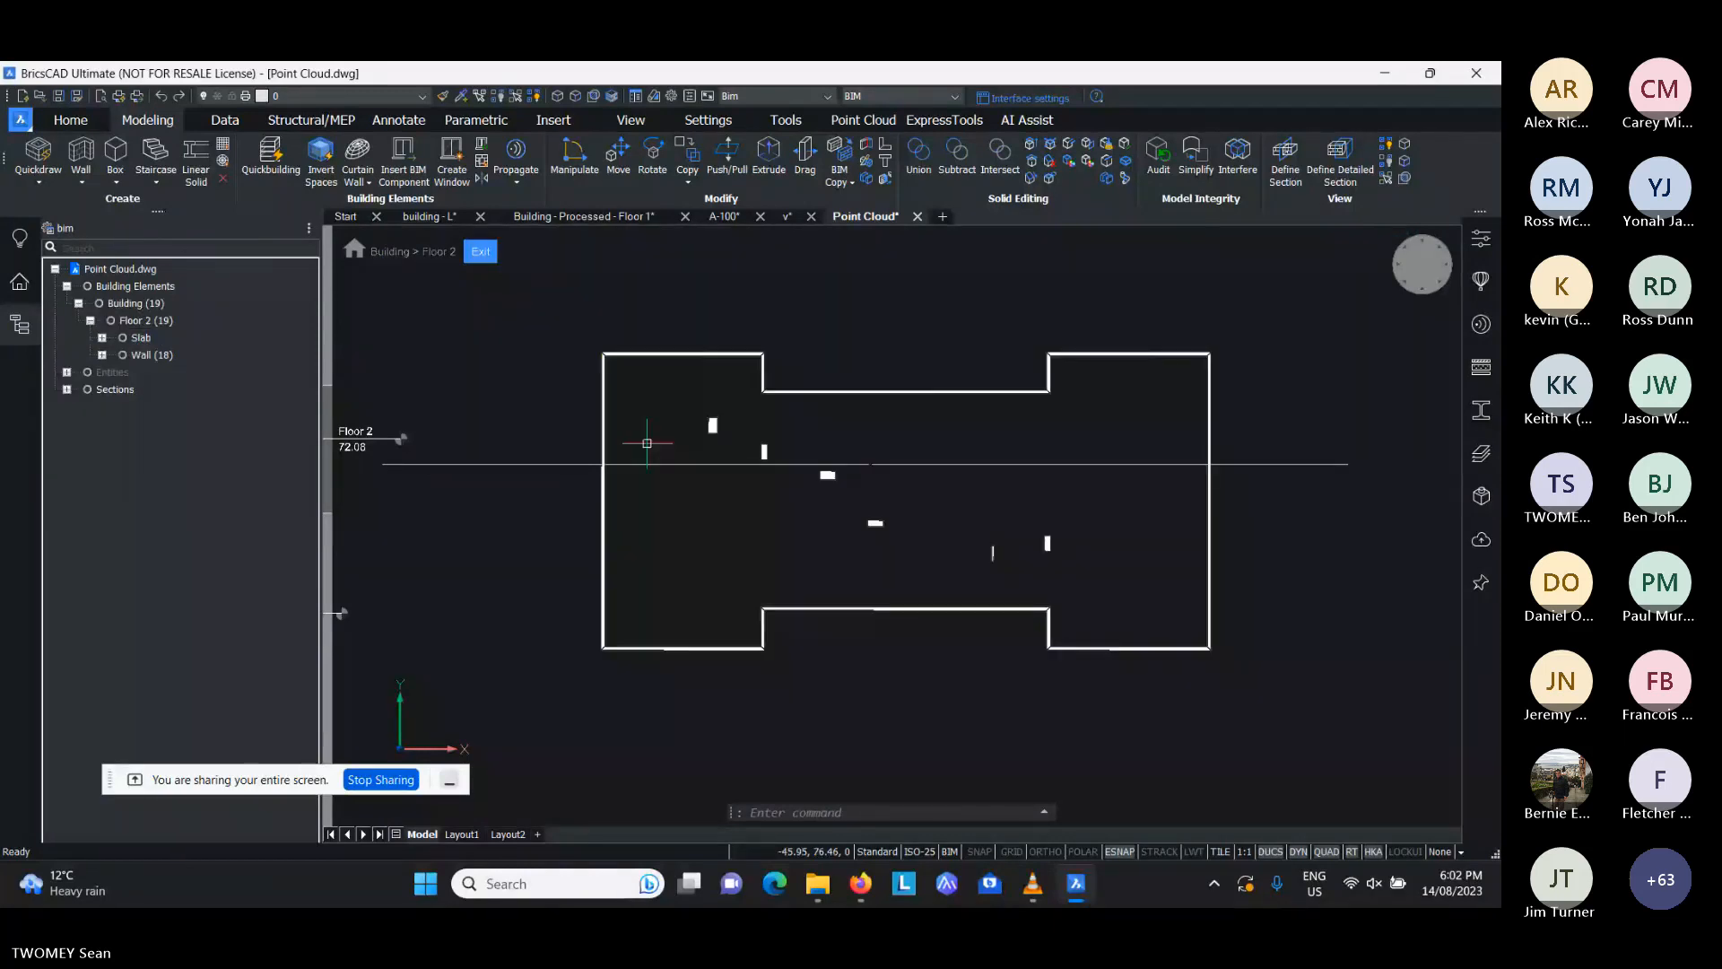
- Examine the short interior wall segments and exterior walls in a tilted close-up 3D view
scroll(790, 449, "up", 2)
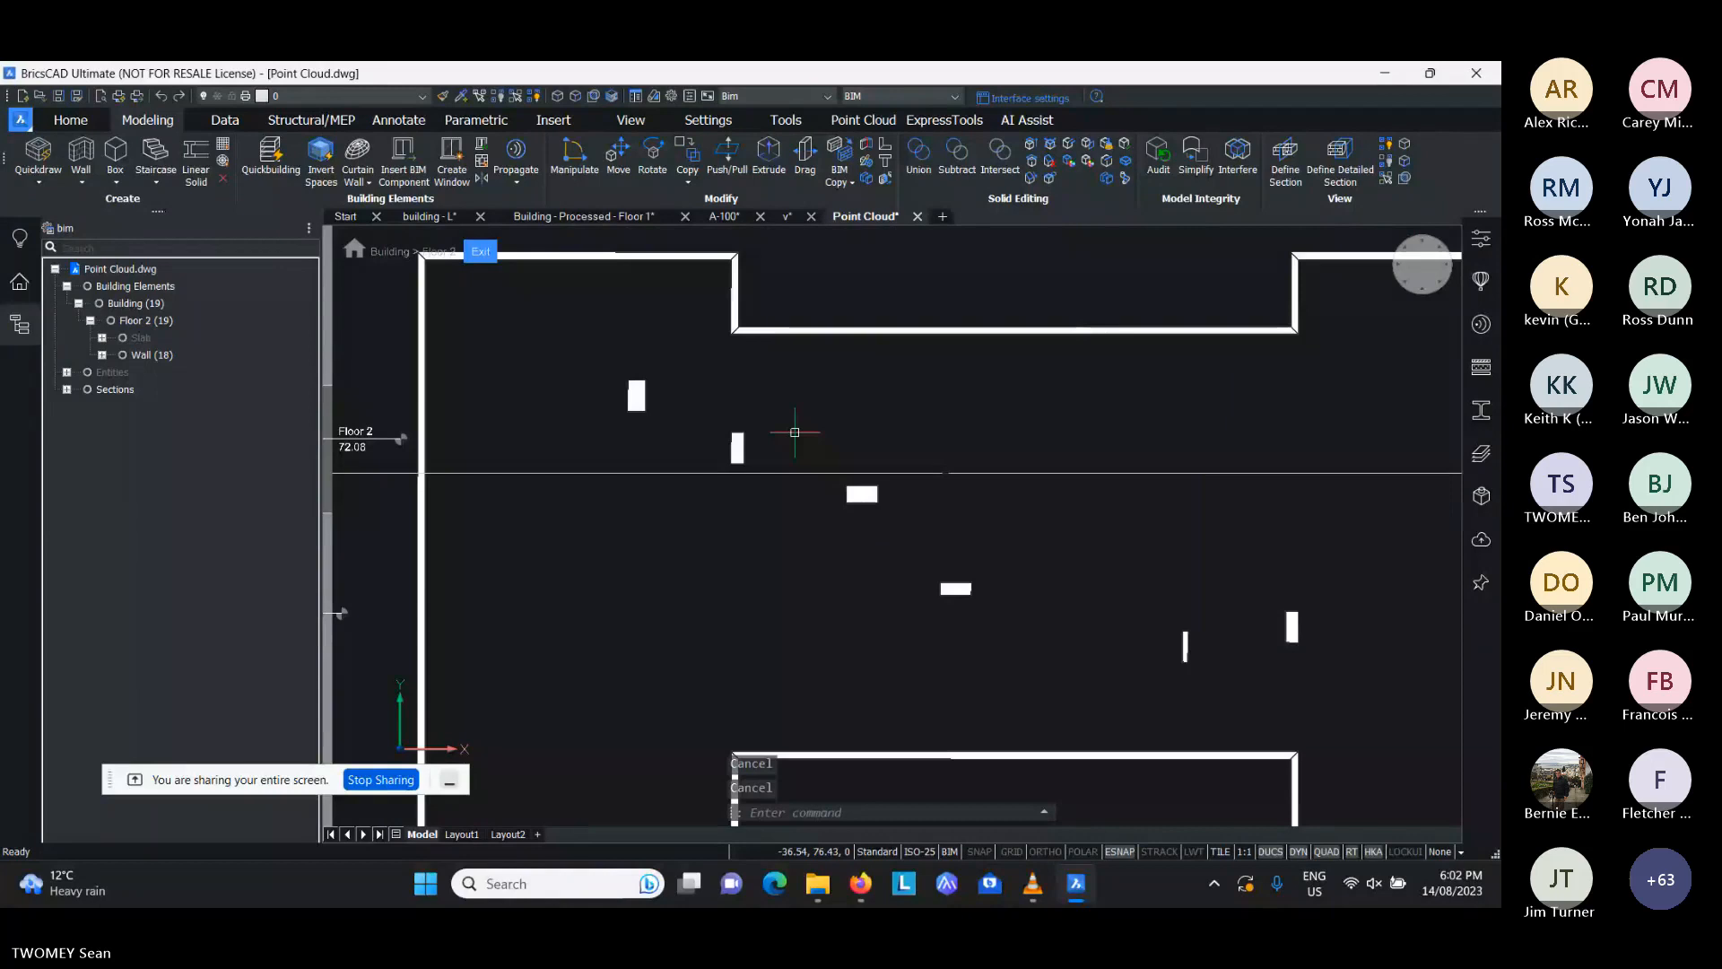
middle_click_drag(795, 433, 662, 545, "shift")
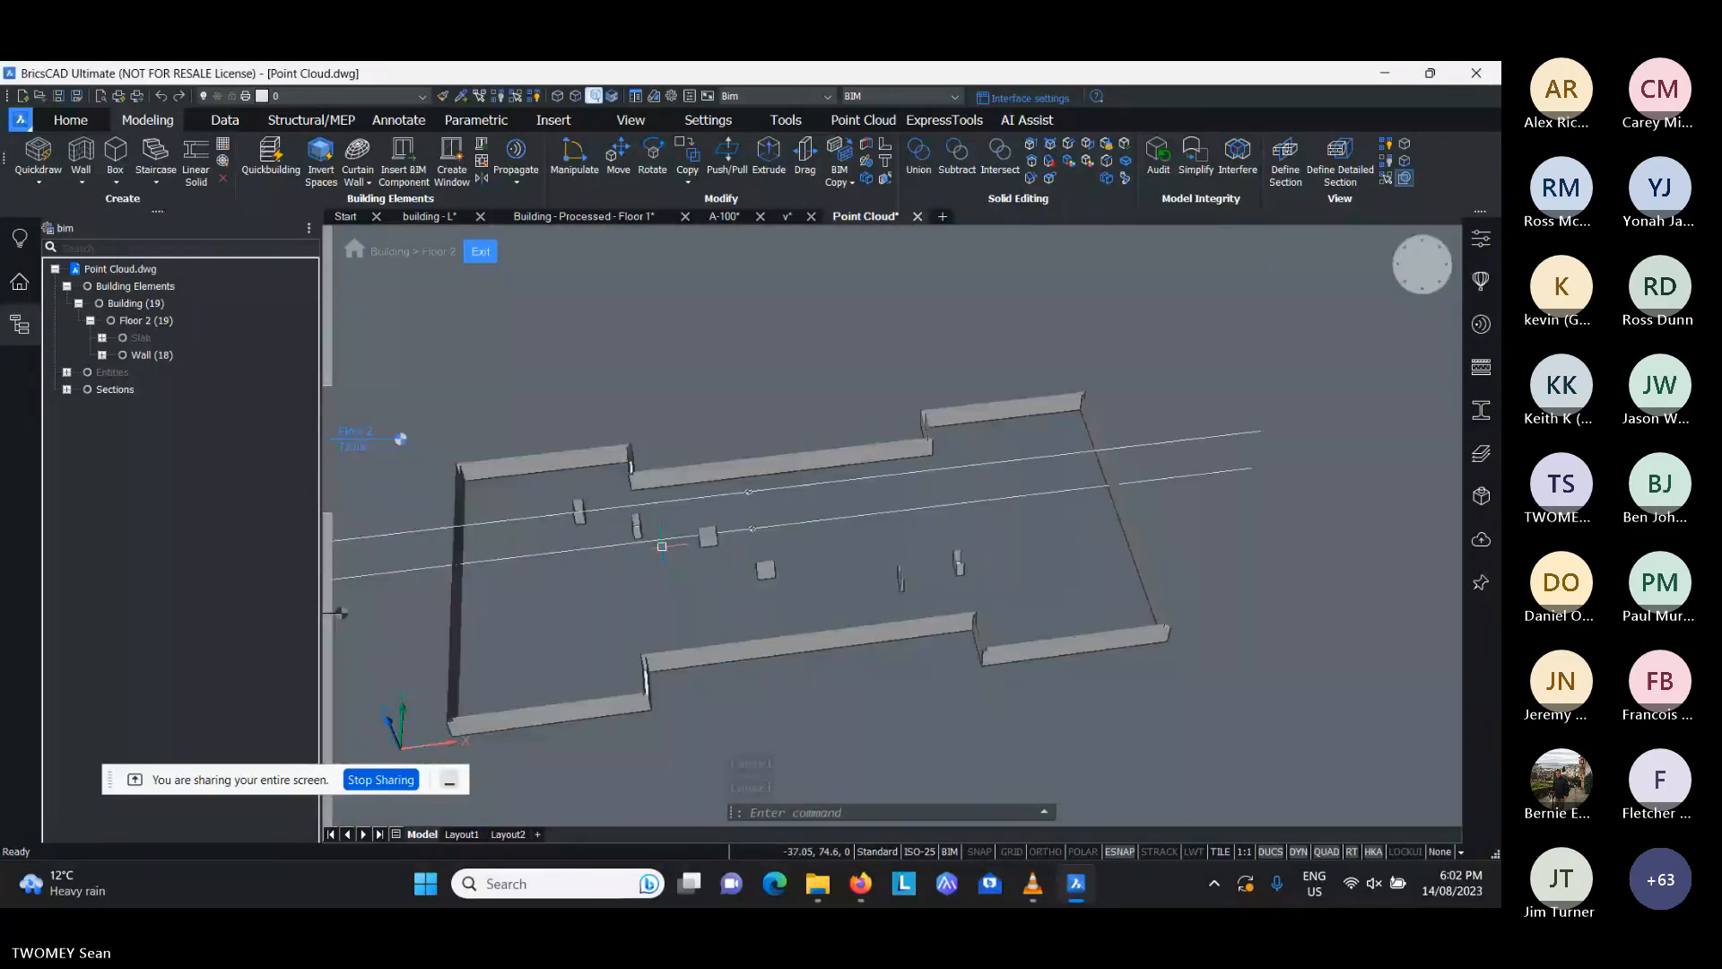
scroll(673, 544, "up", 3)
middle_click_drag(686, 542, 737, 518, "shift")
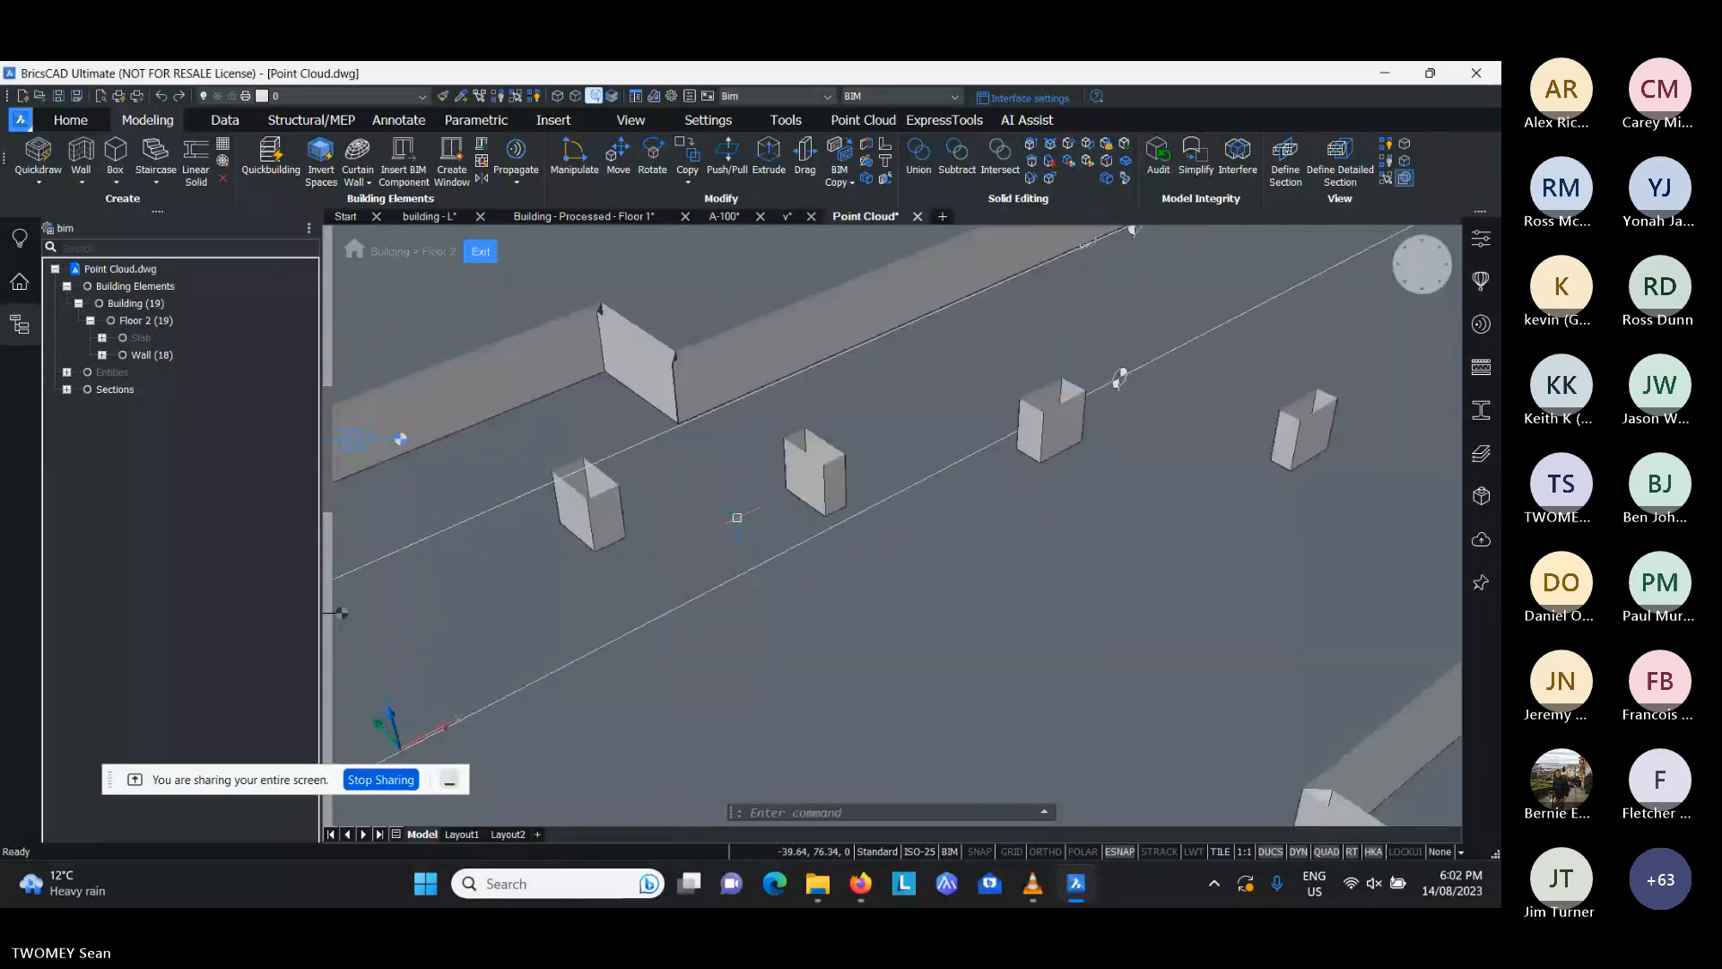
middle_click_drag(615, 525, 627, 540, "shift")
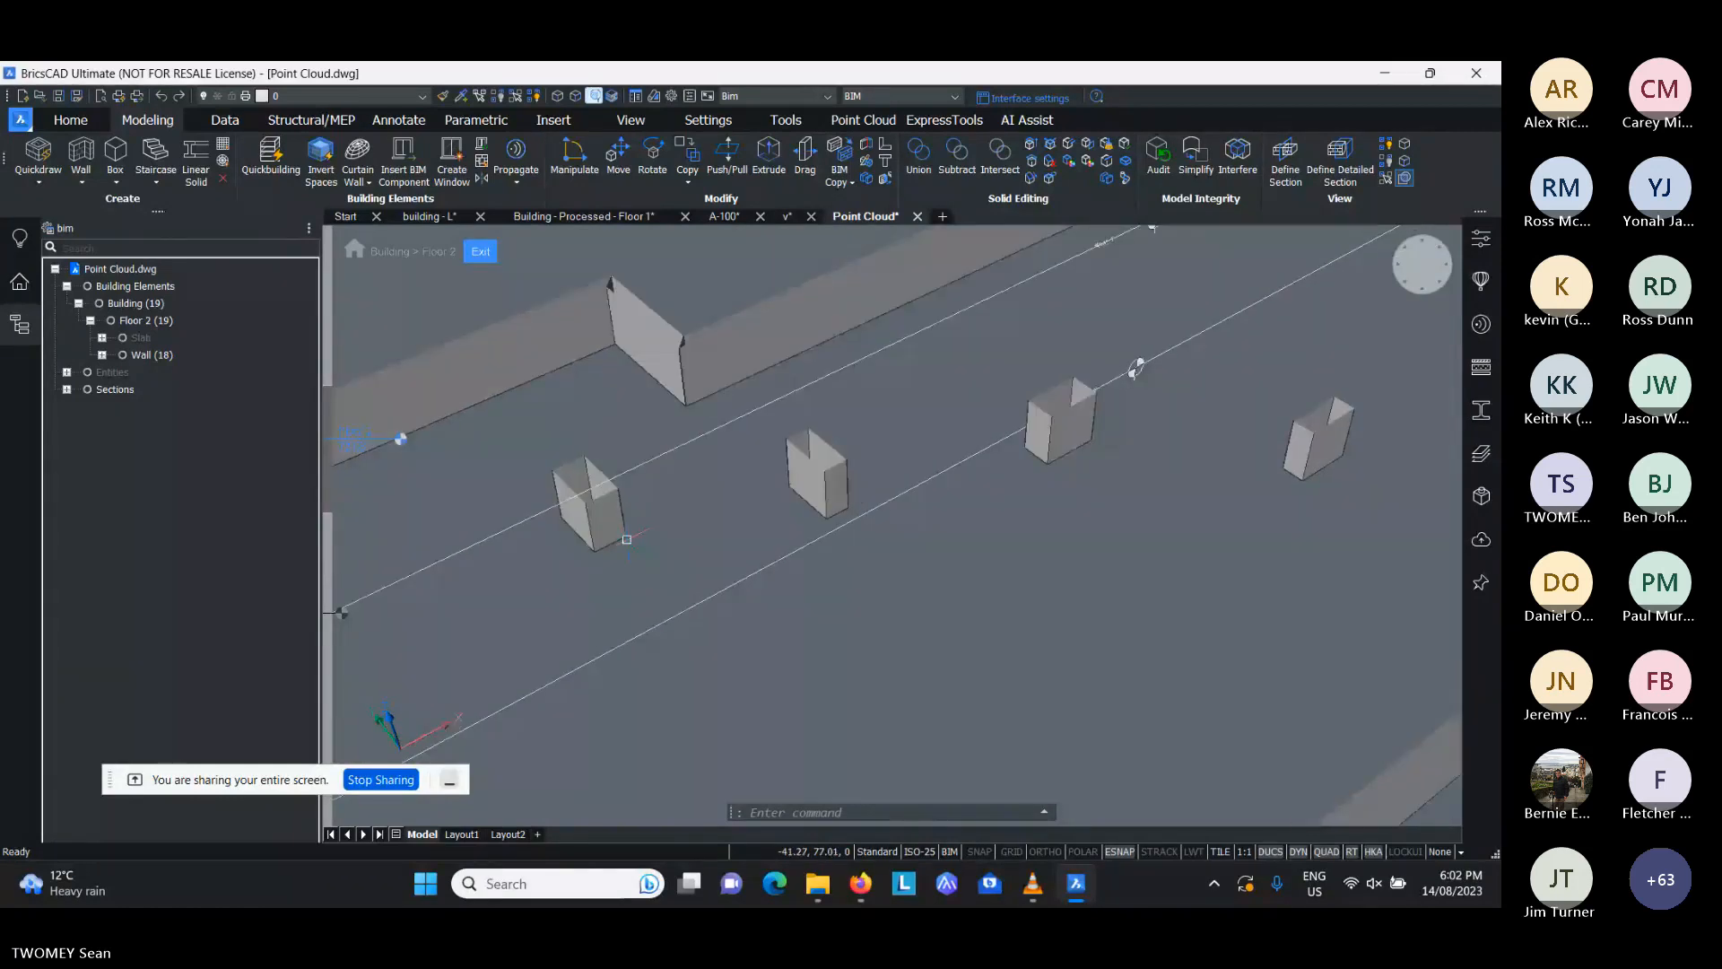
key("Escape")
key("Escape")
mouse_move(608, 512)
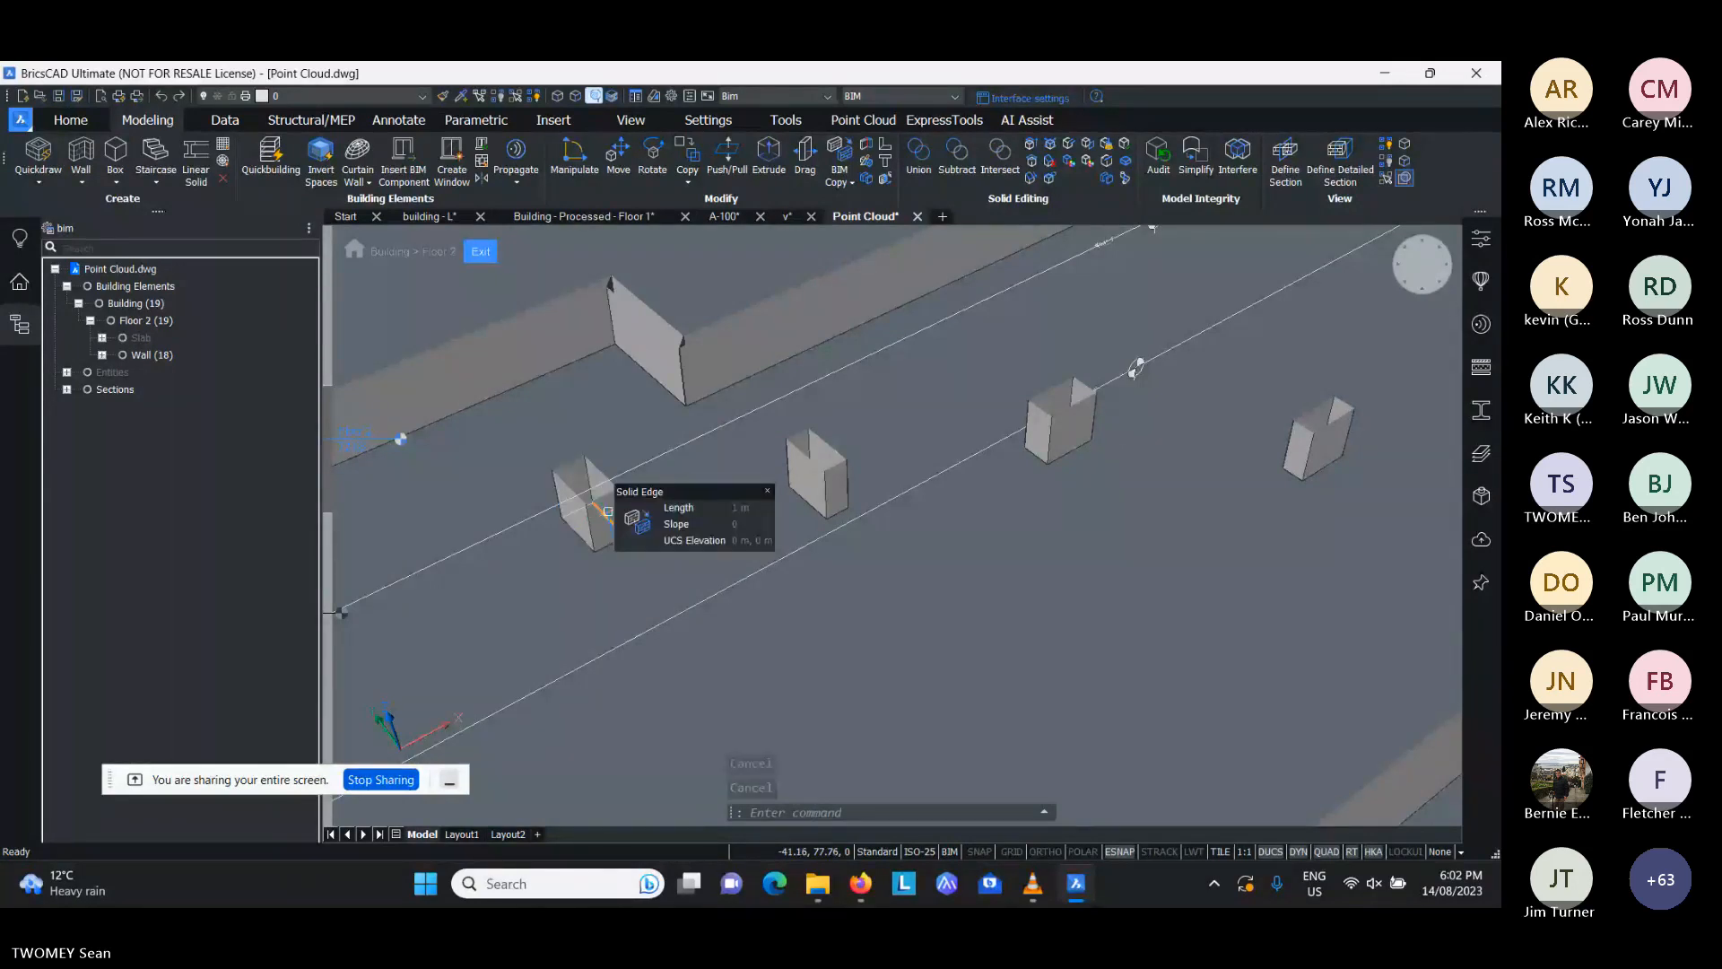
middle_click_drag(608, 513, 612, 519, "shift")
mouse_move(633, 527)
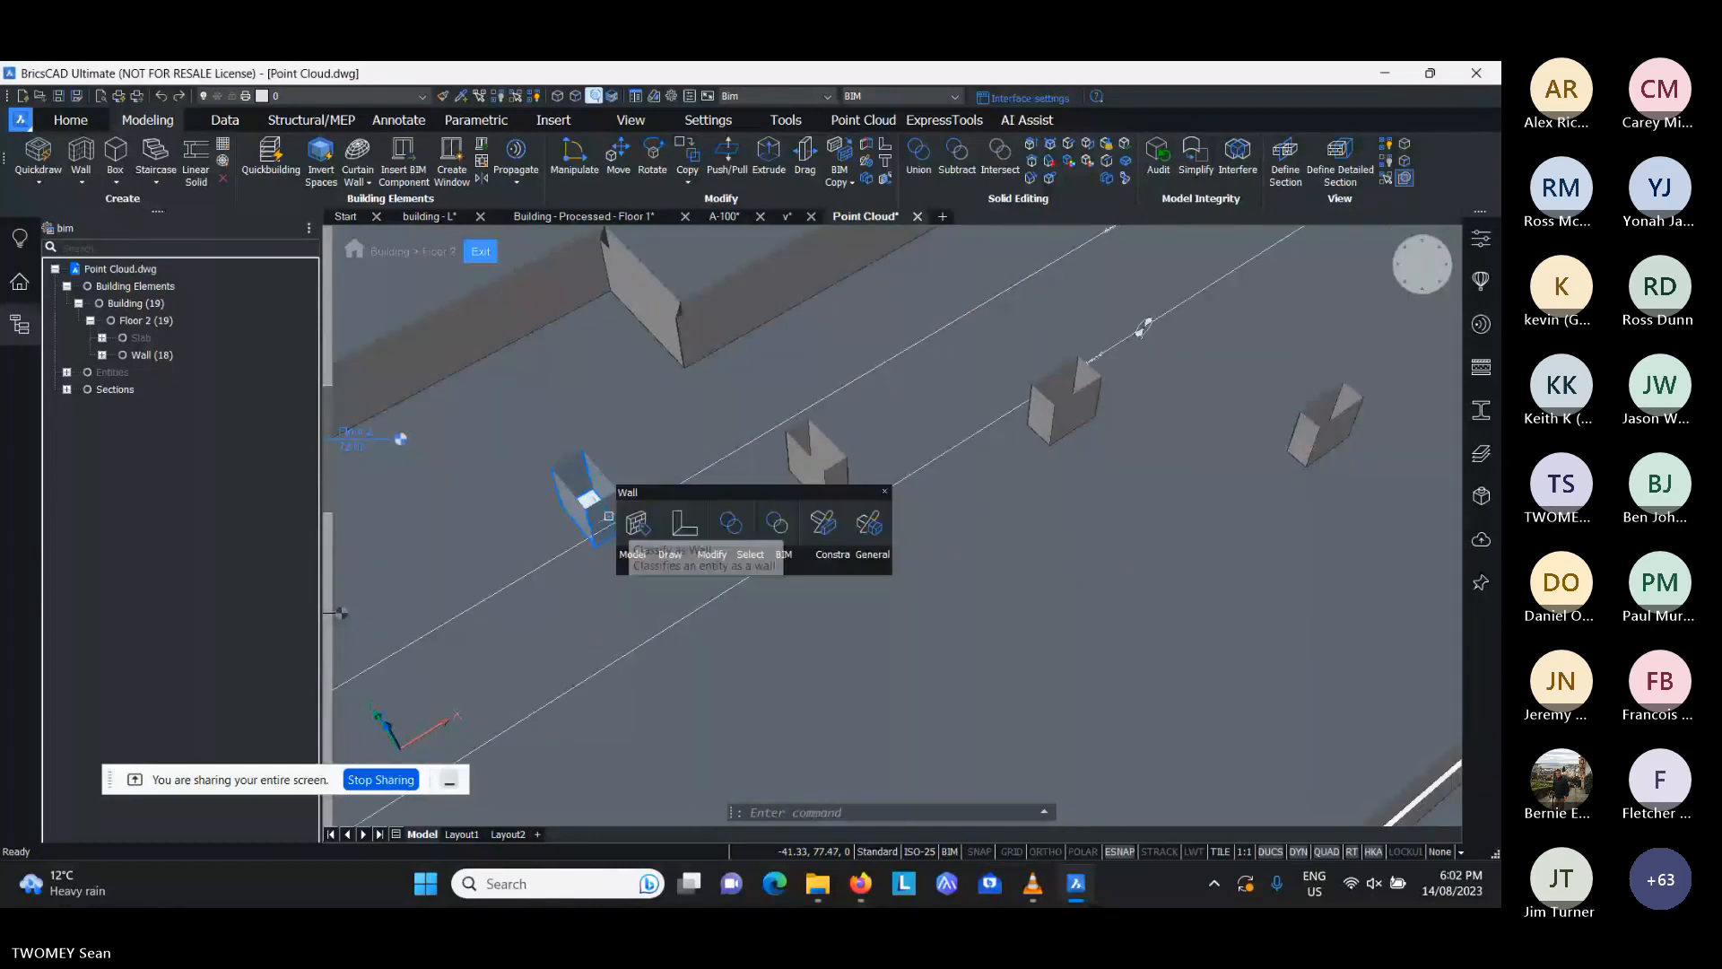
key("Escape")
key("Escape")
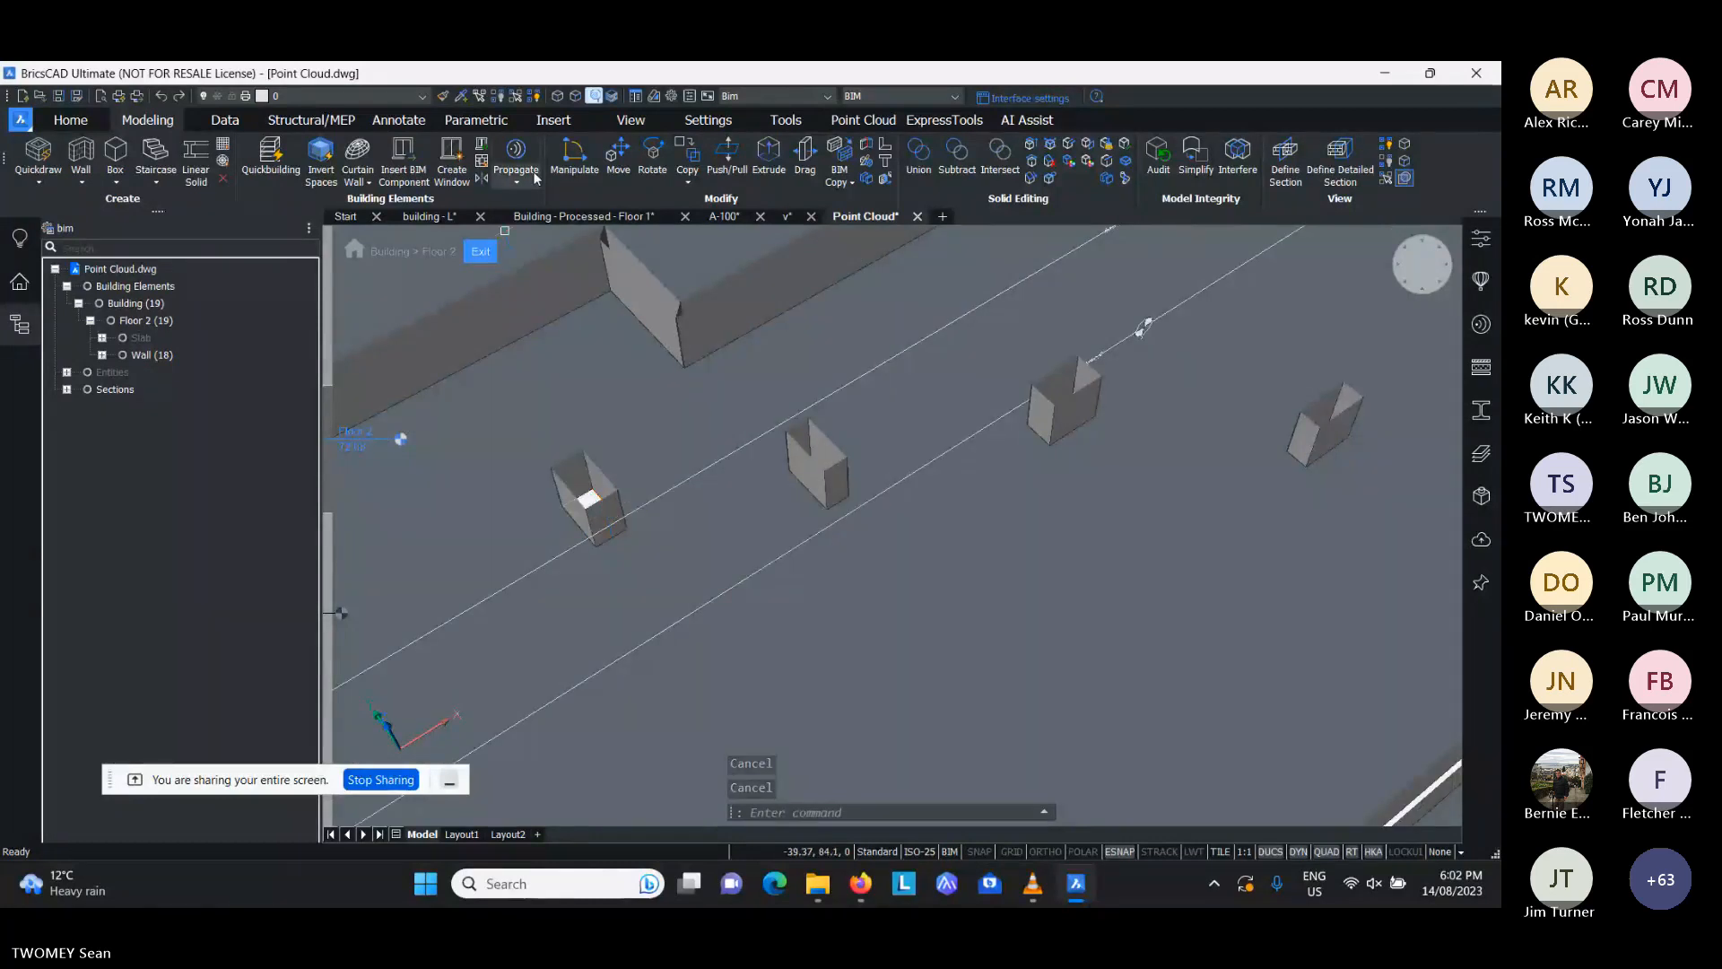
- Make solid sides and ends selectable, and lengthen the westernmost short wall southward by pushing its end face
left_click(596, 97)
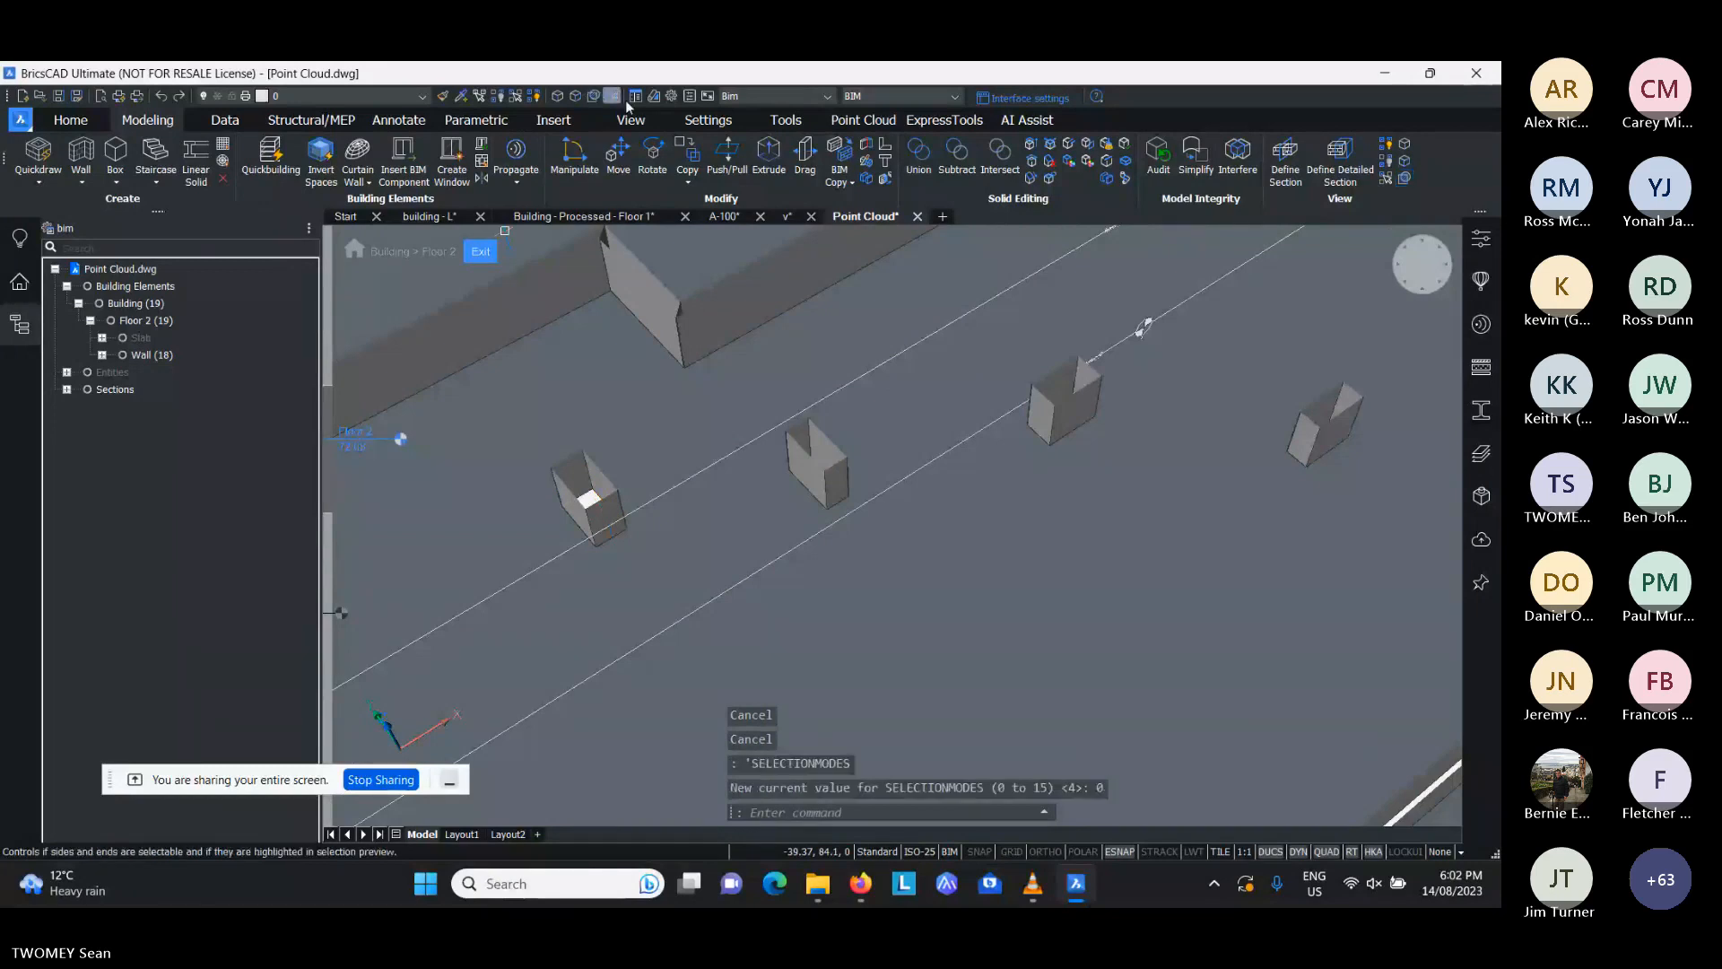
key("Escape")
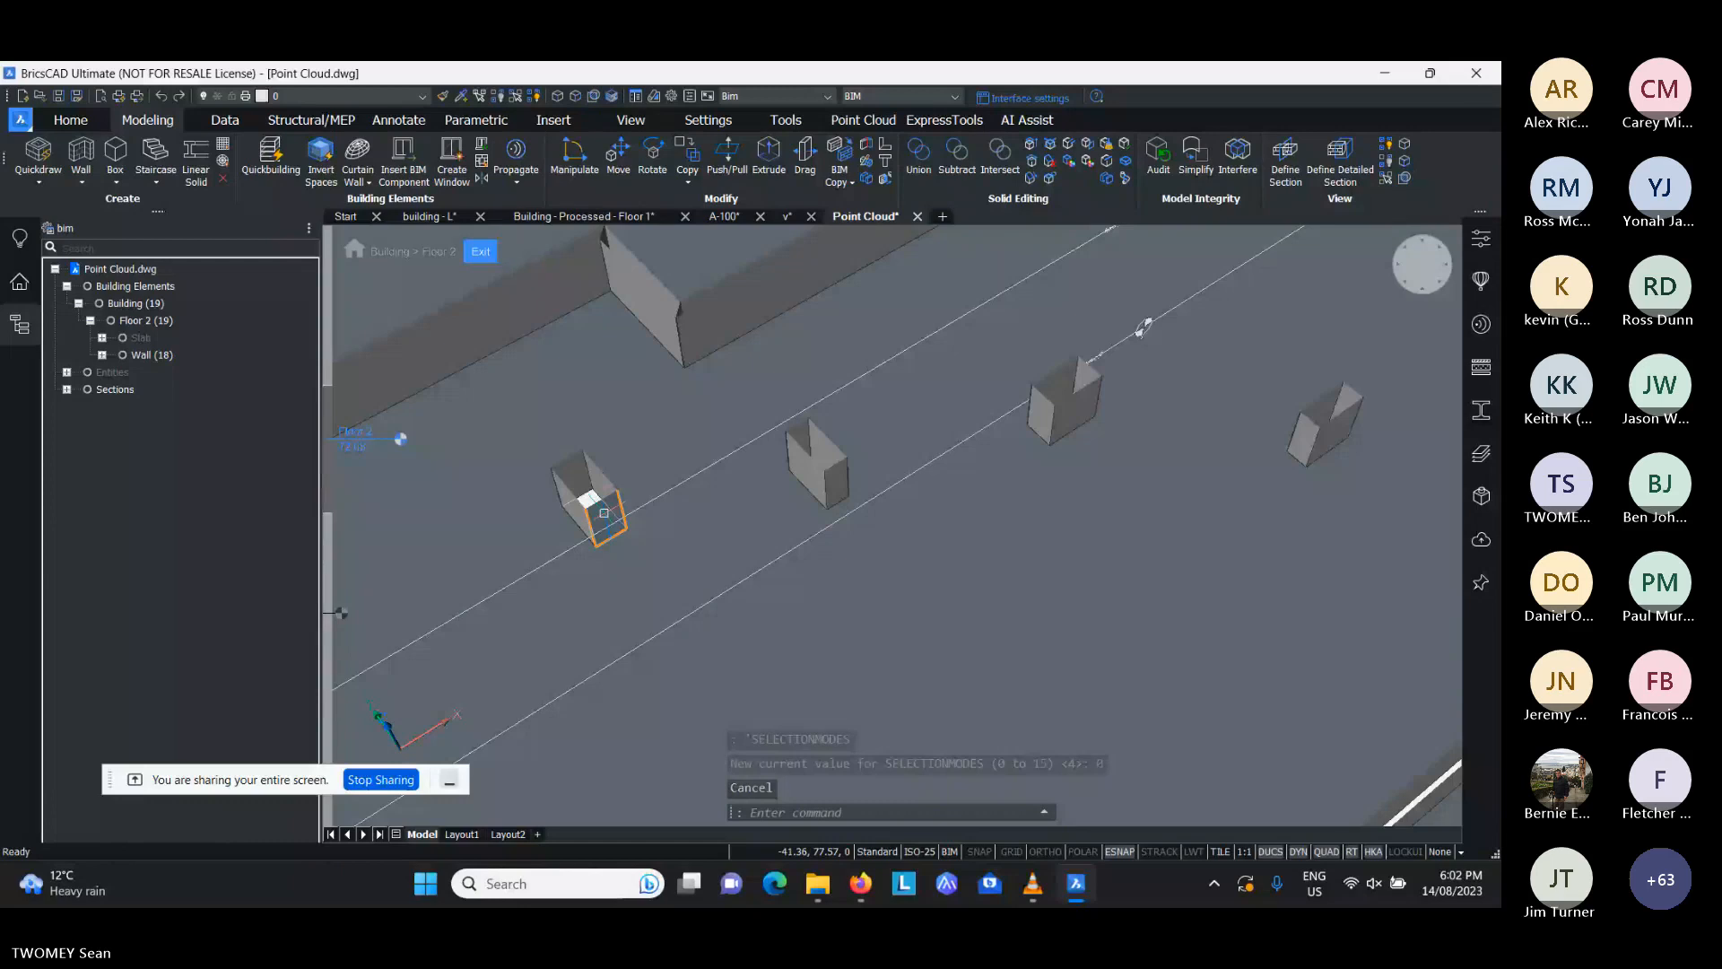
left_click(604, 513)
key("Escape")
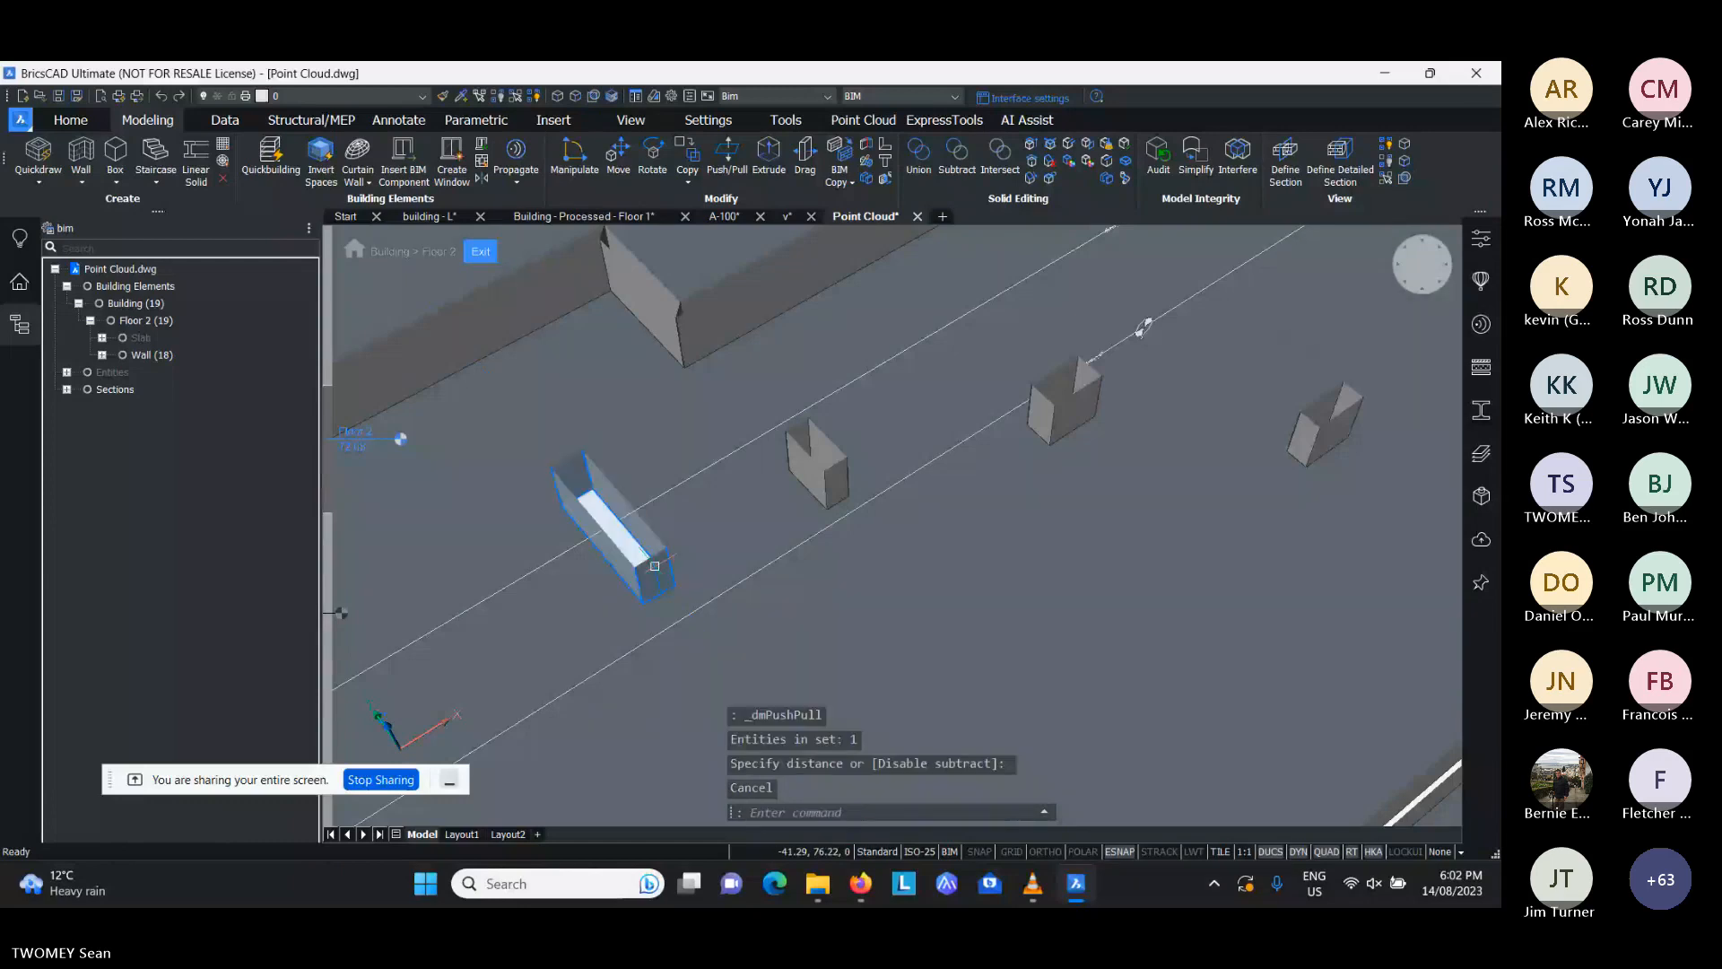
- Connect the lengthened wall's southern end face to the nearest exterior wall with TConnect
mouse_move(654, 567)
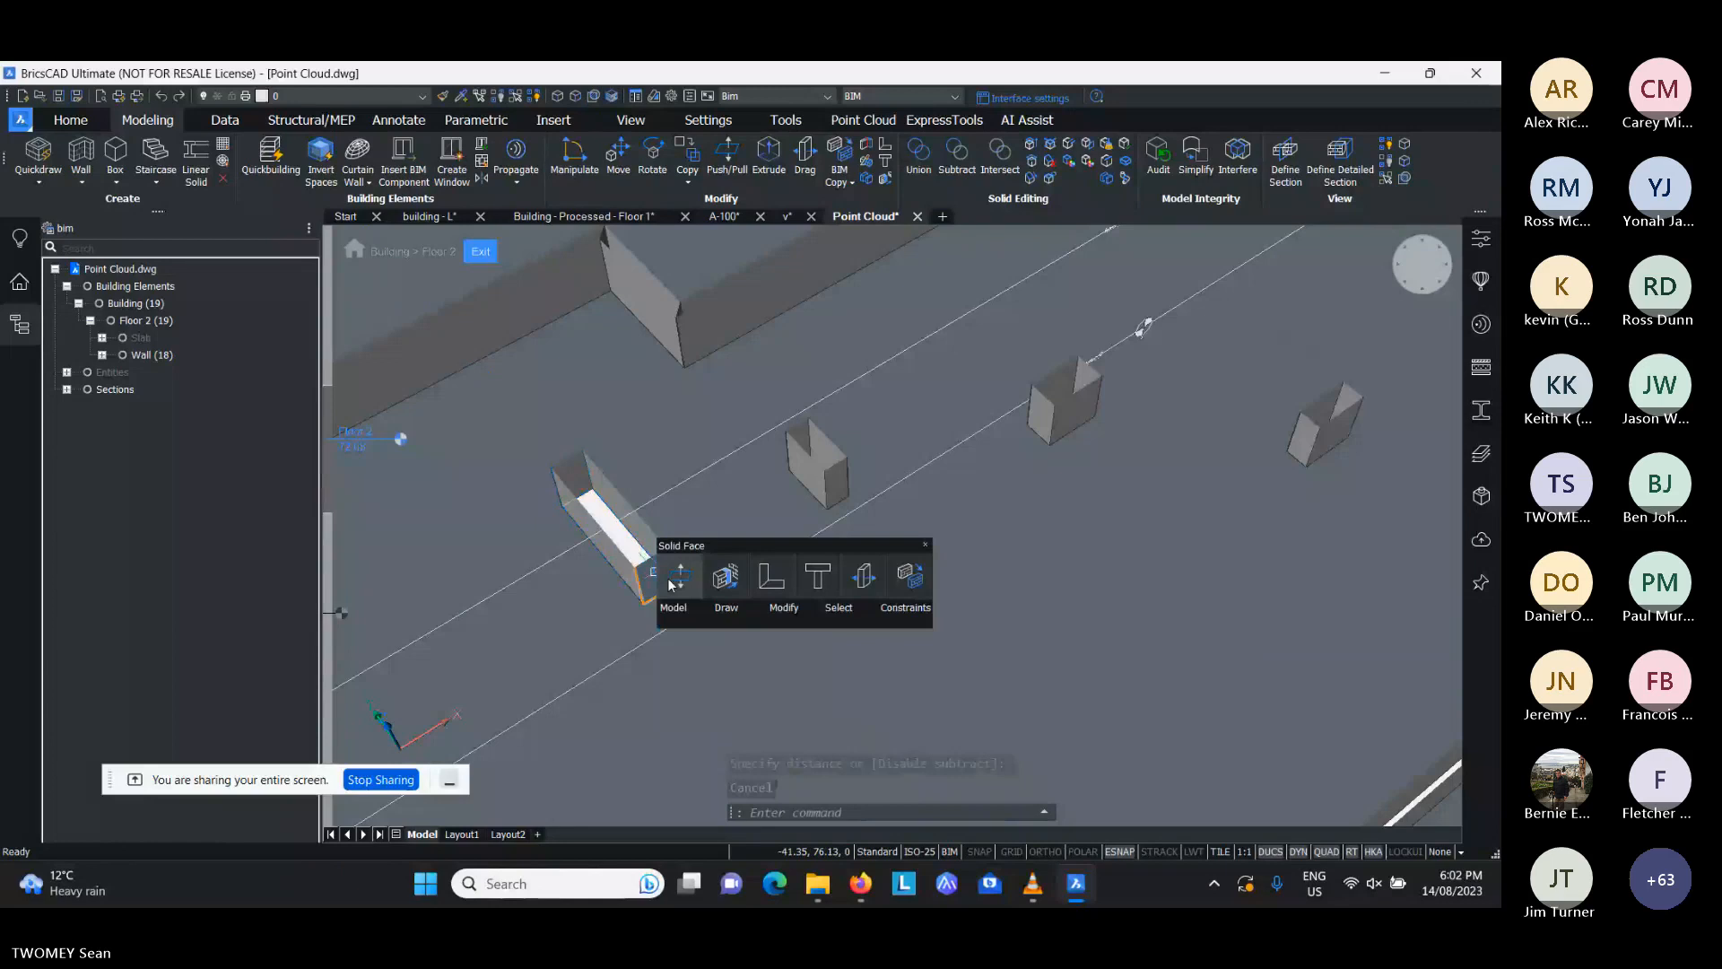
left_click(715, 578)
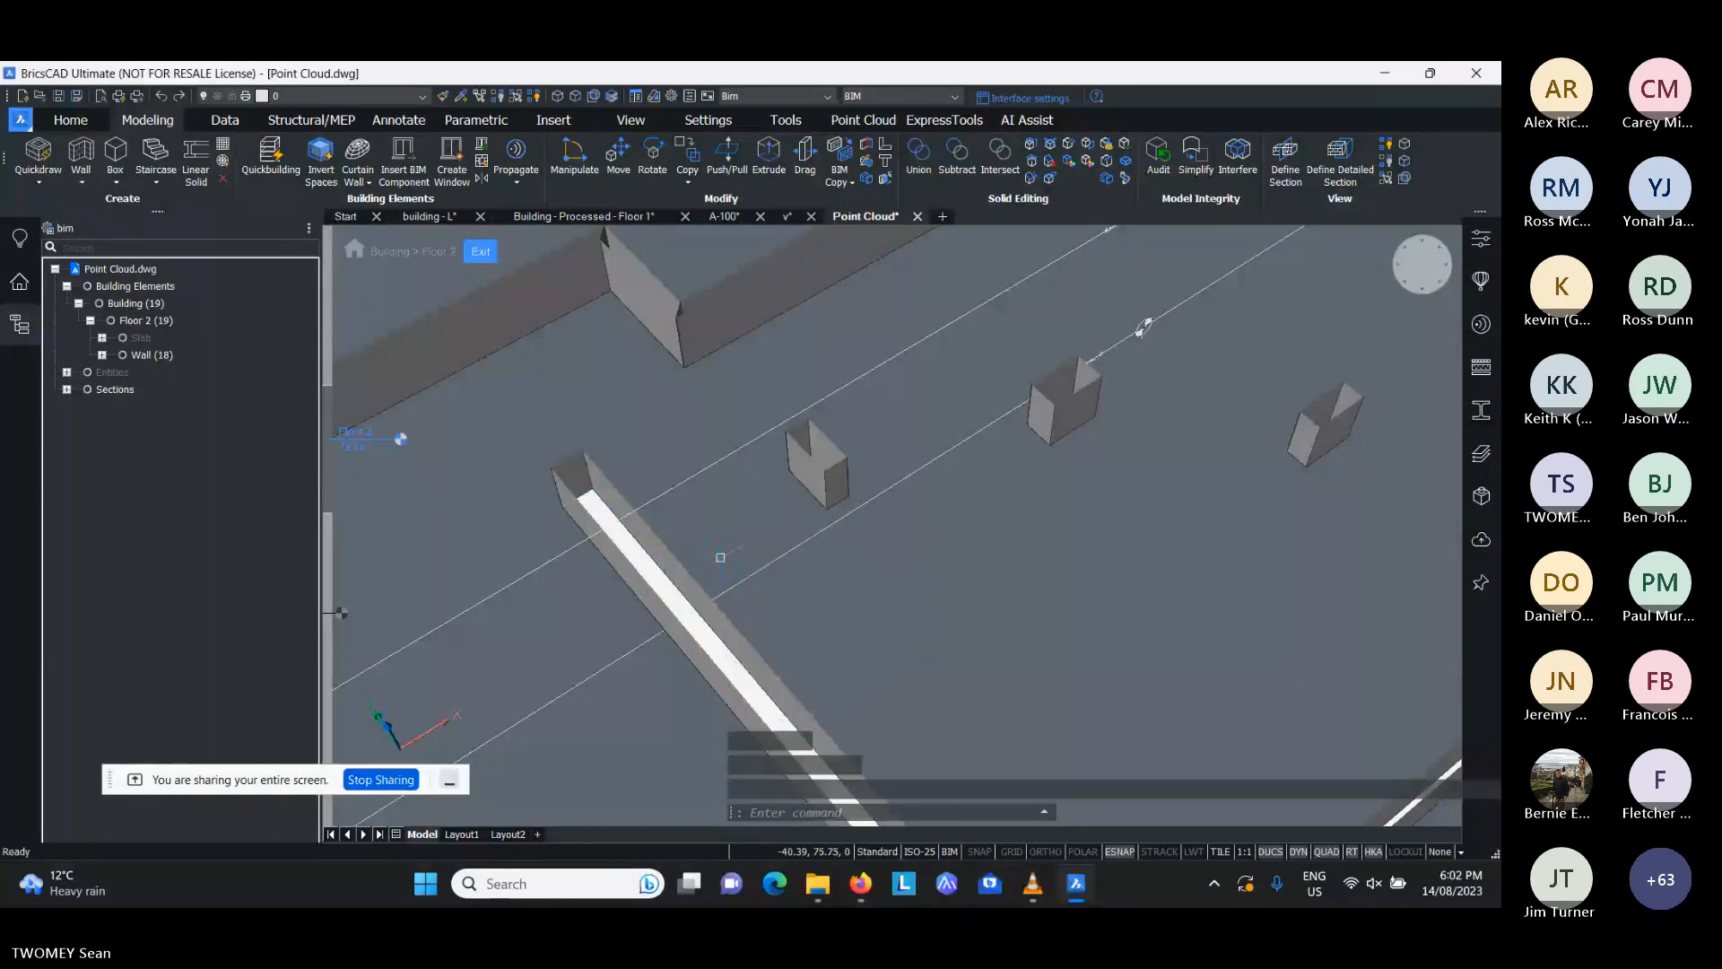
scroll(720, 557, "down", 4)
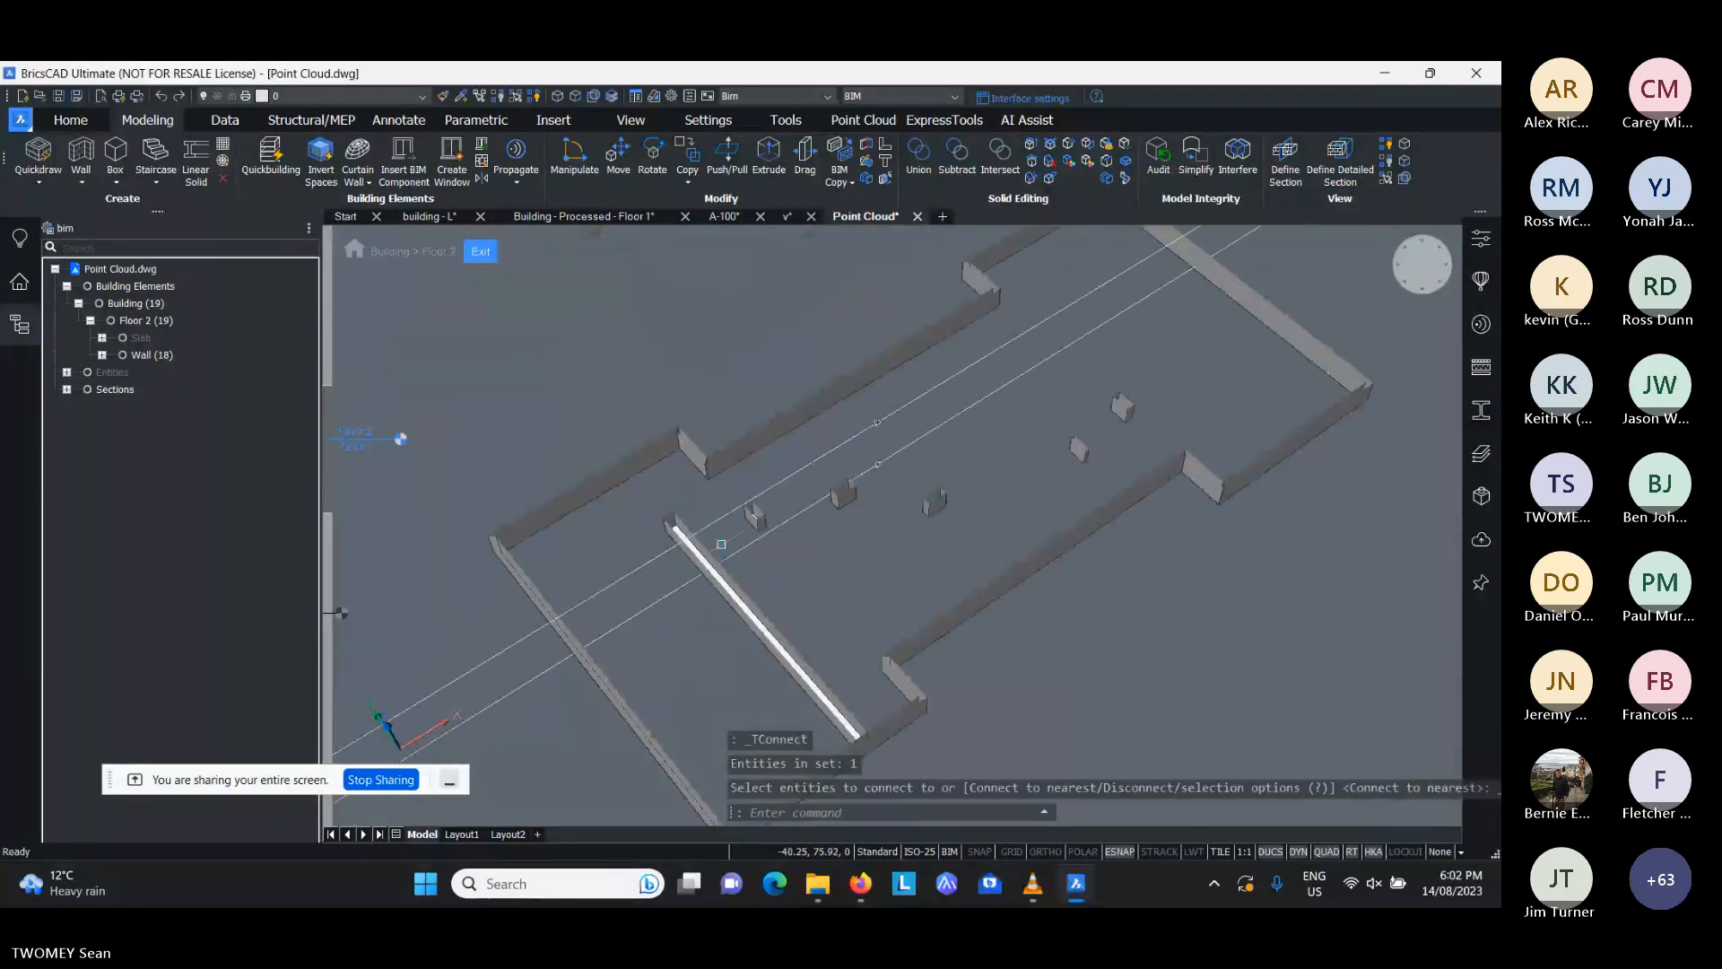
middle_click_drag(720, 545, 612, 558, "shift")
- Return to the plan view and extend the same wall's northern end to the north exterior wall with BIM Extend
left_click(1422, 286)
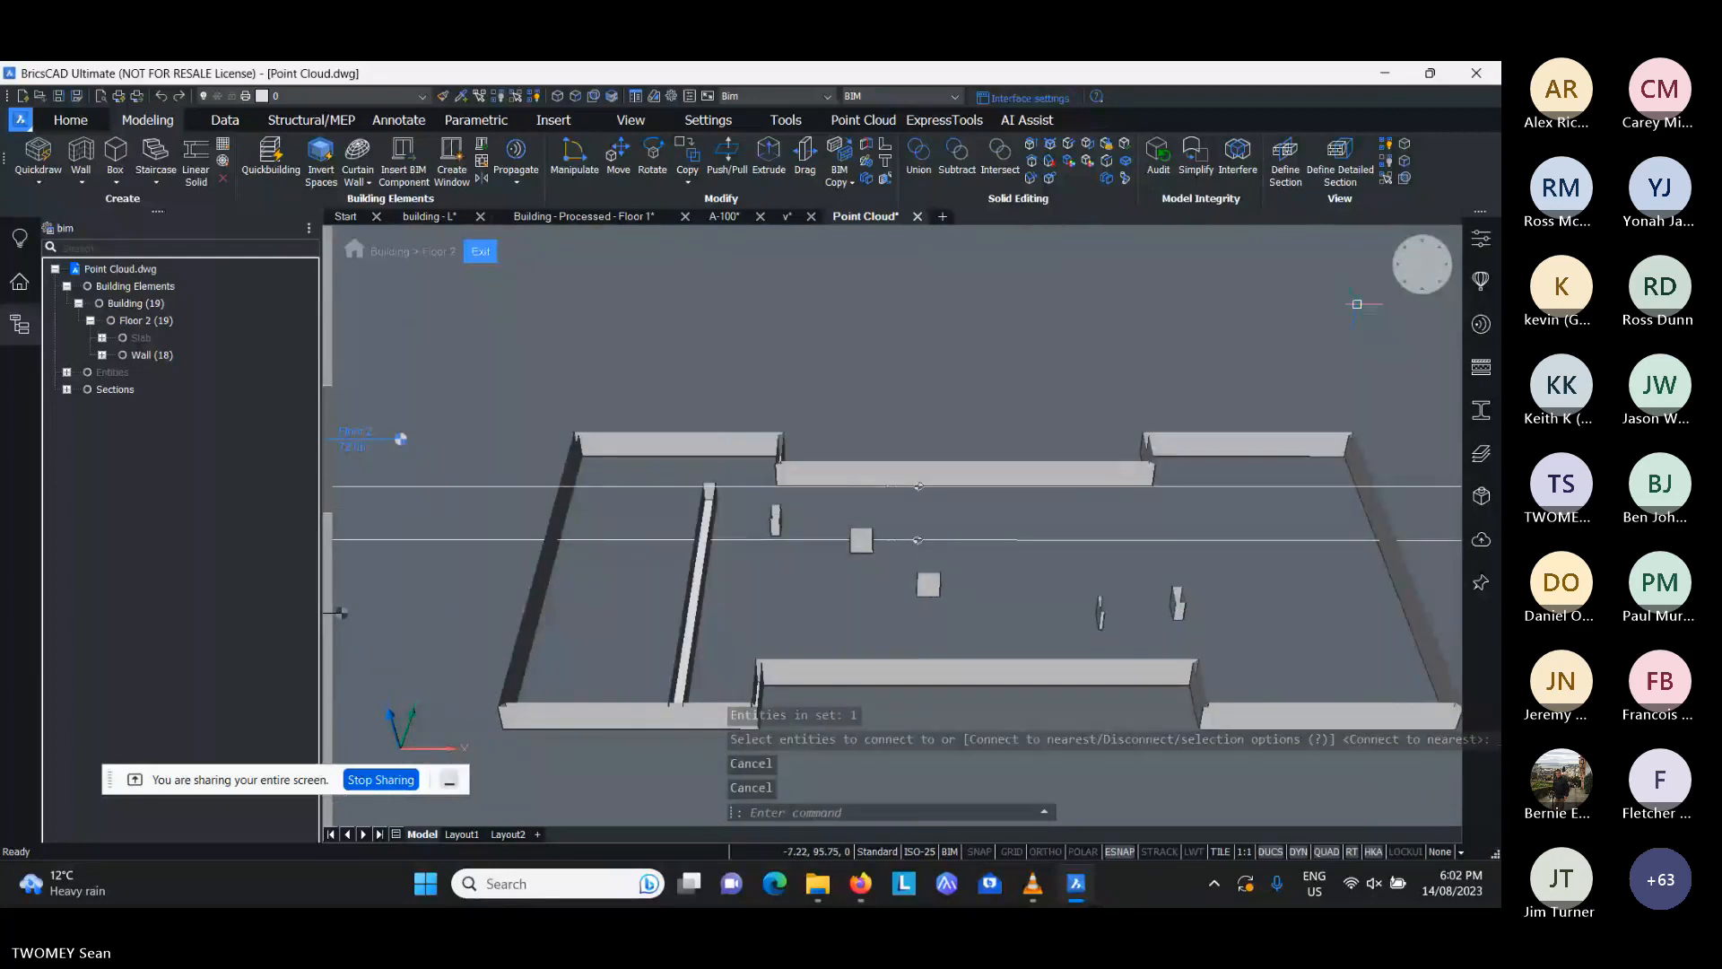
left_click(1395, 280)
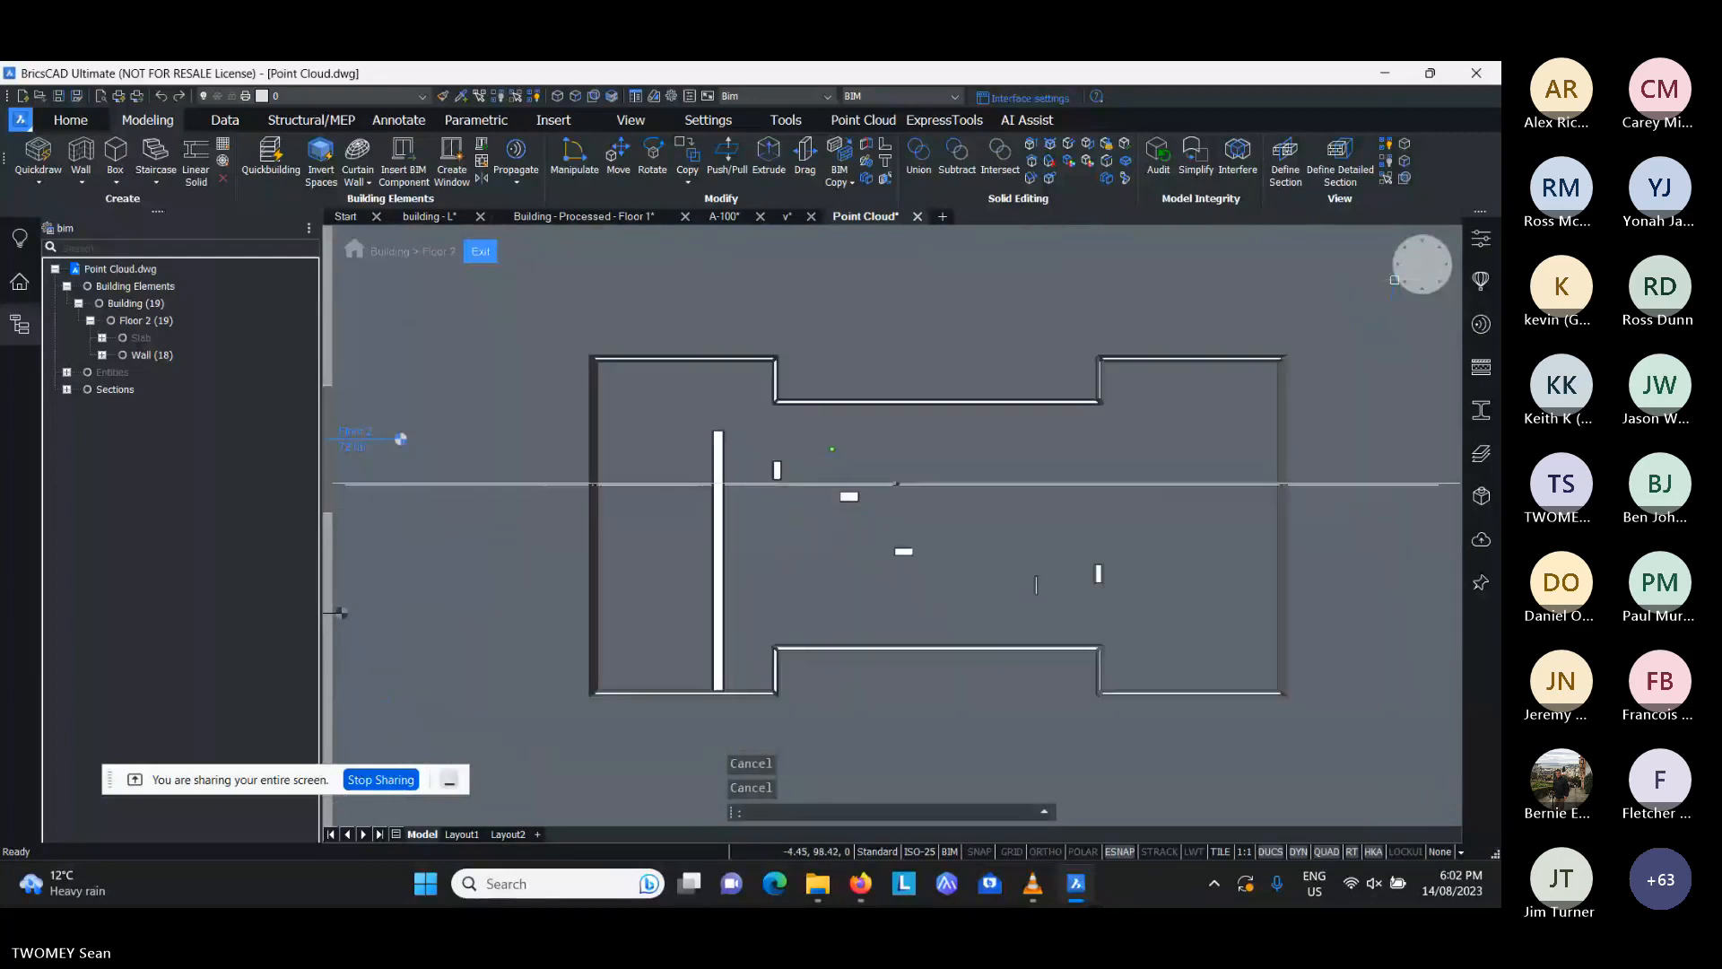
left_click(729, 445)
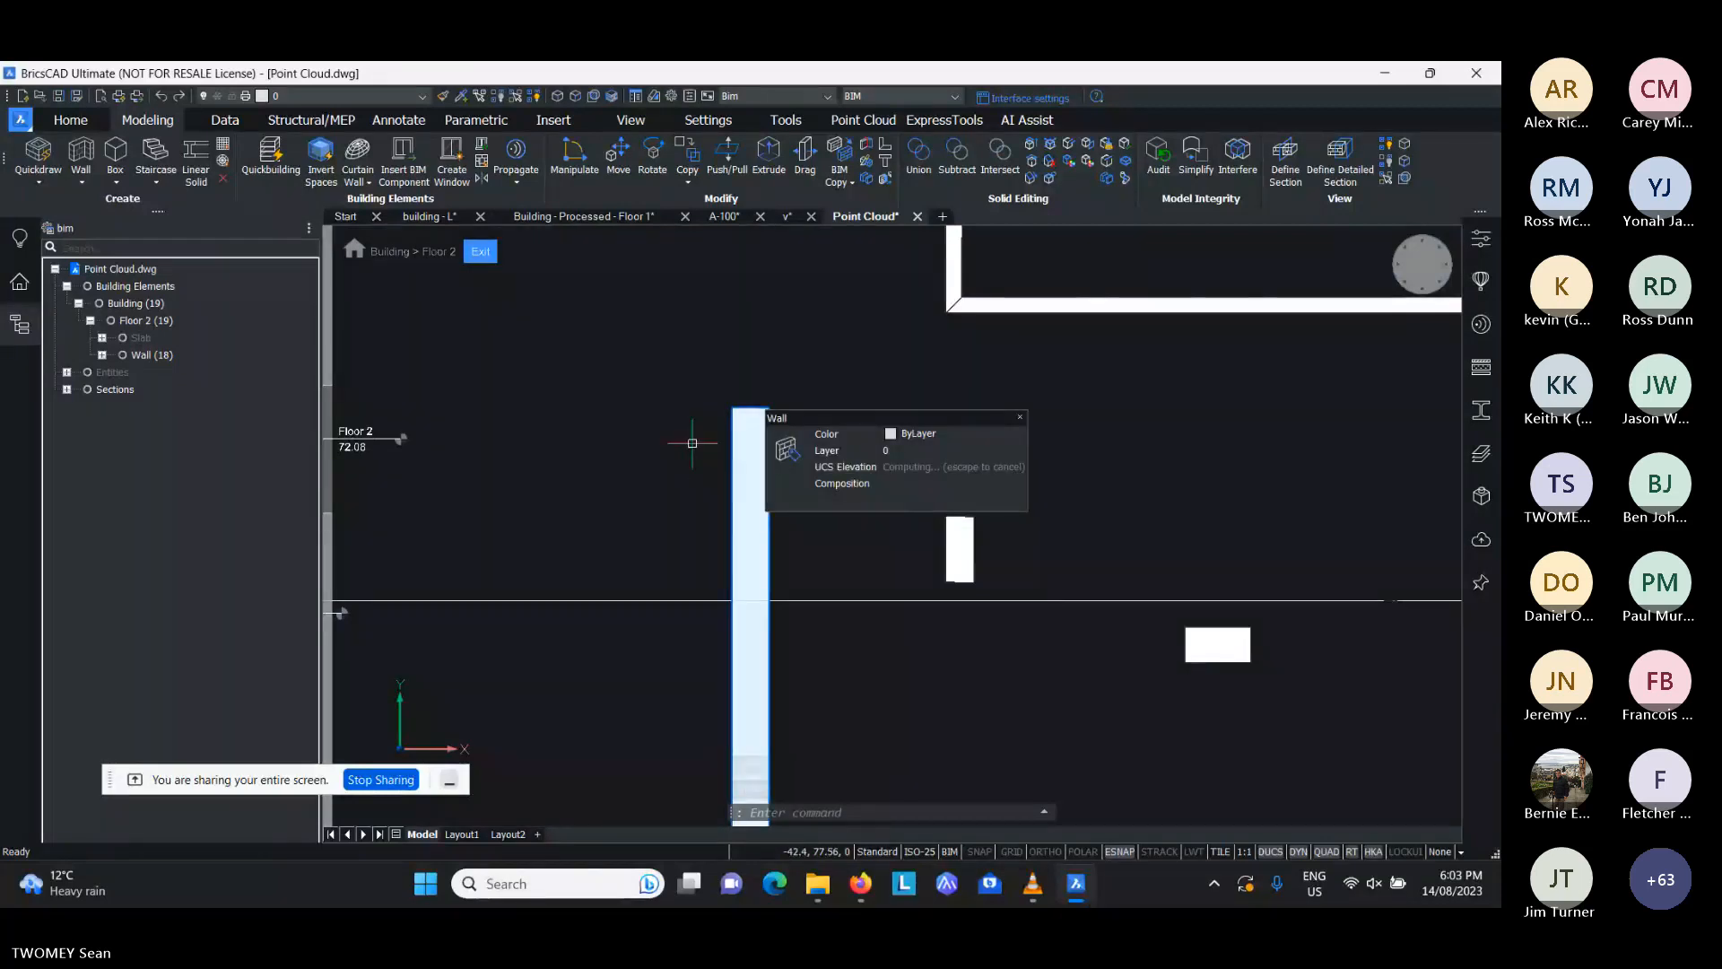
scroll(691, 443, "up", 2)
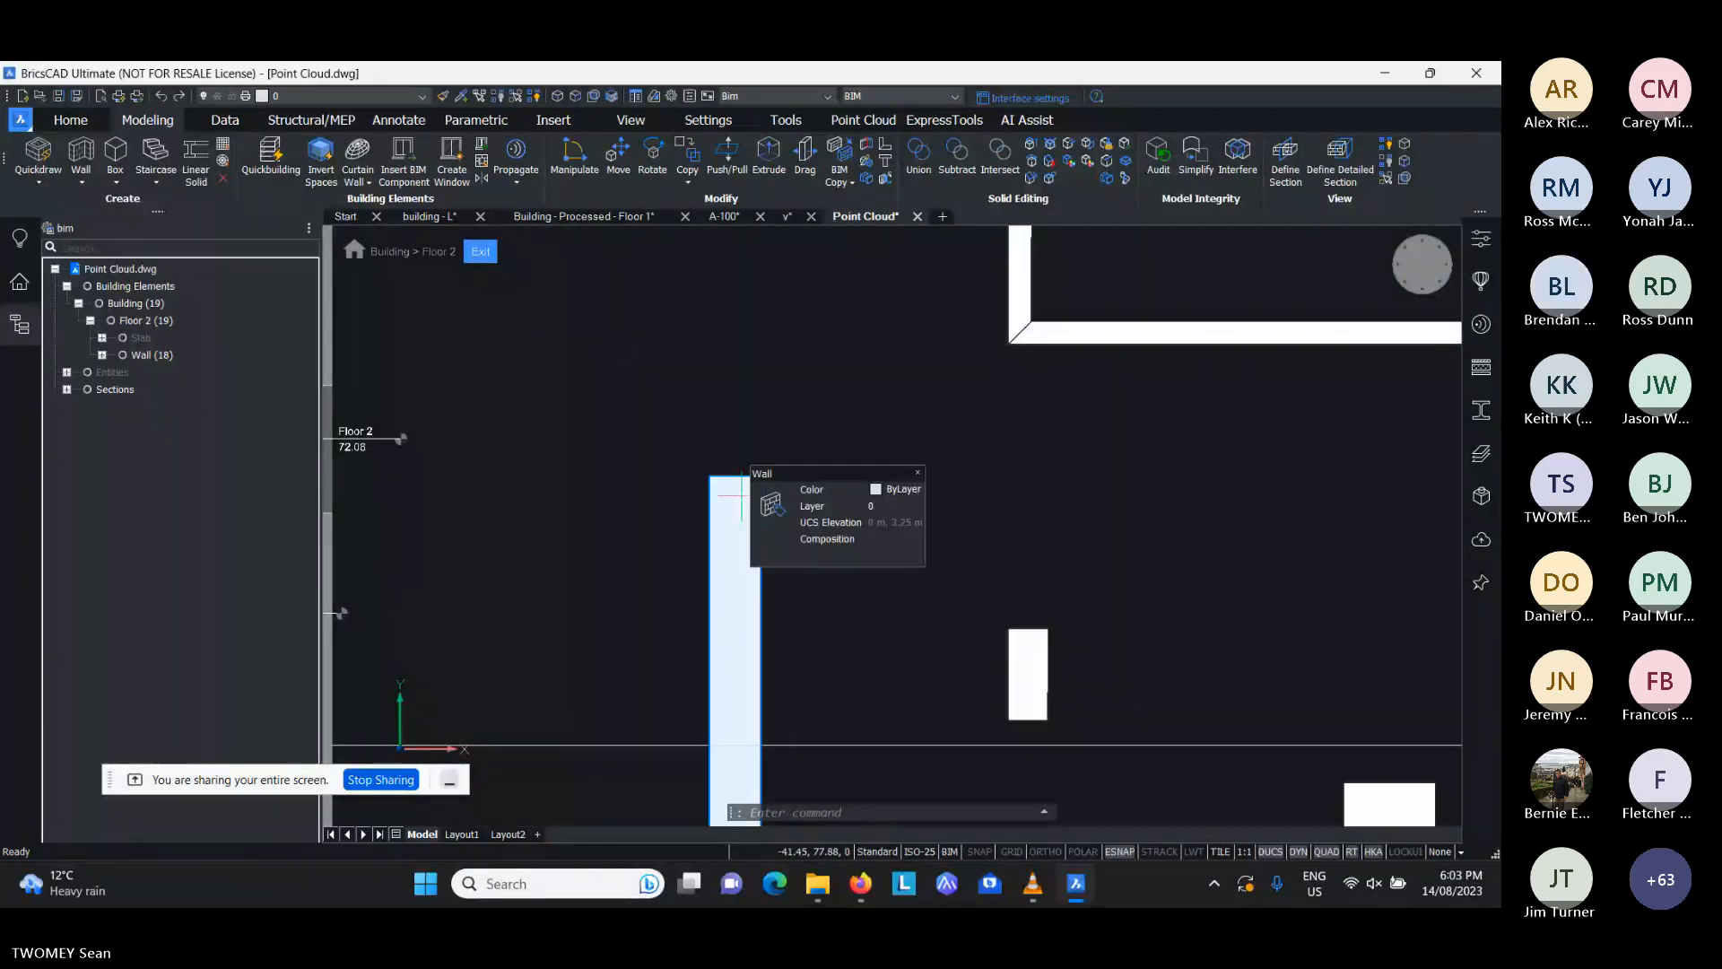
mouse_move(770, 533)
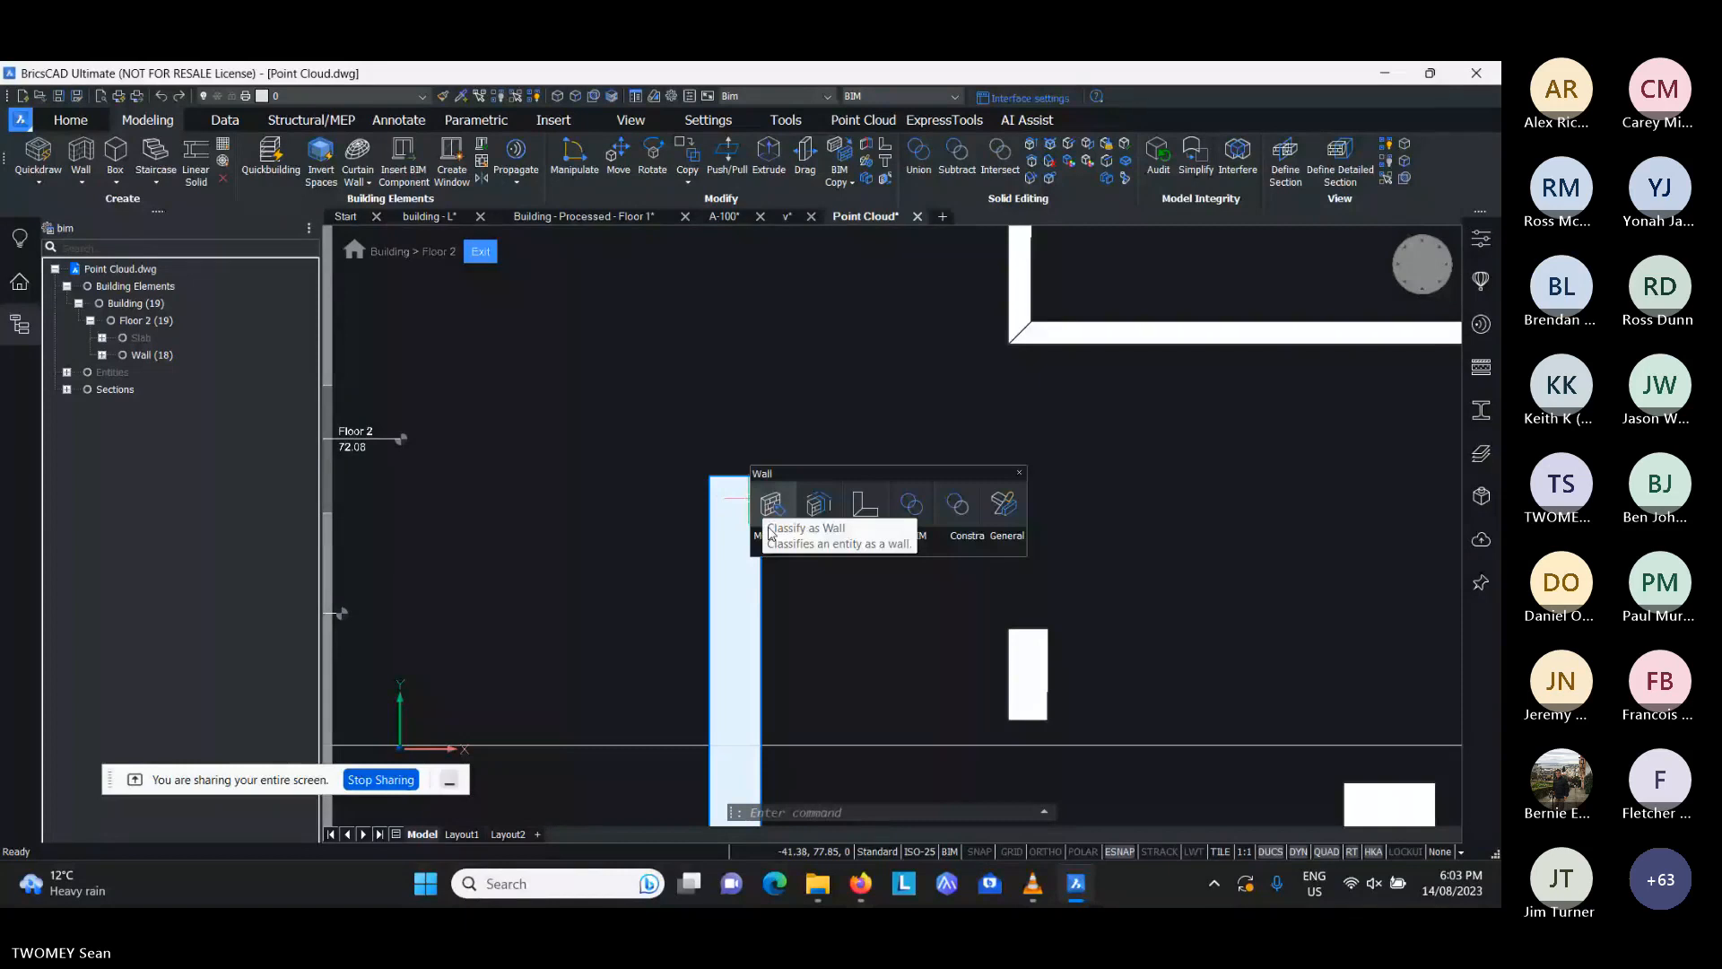
mouse_move(817, 632)
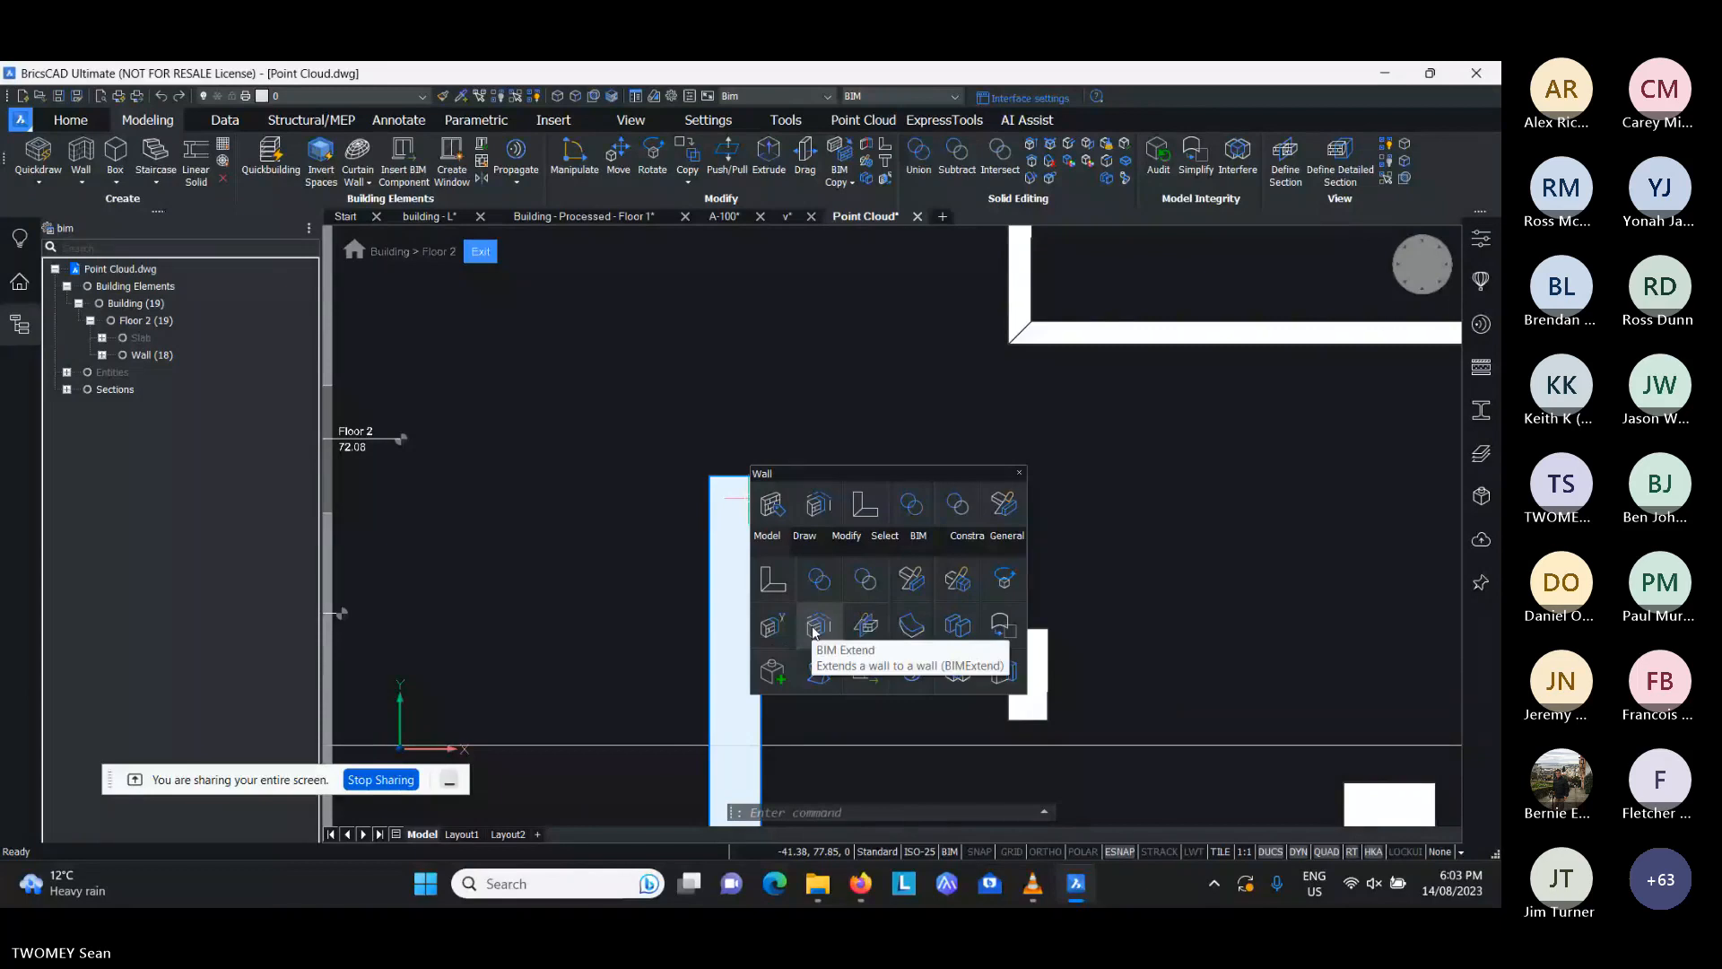
left_click(816, 631)
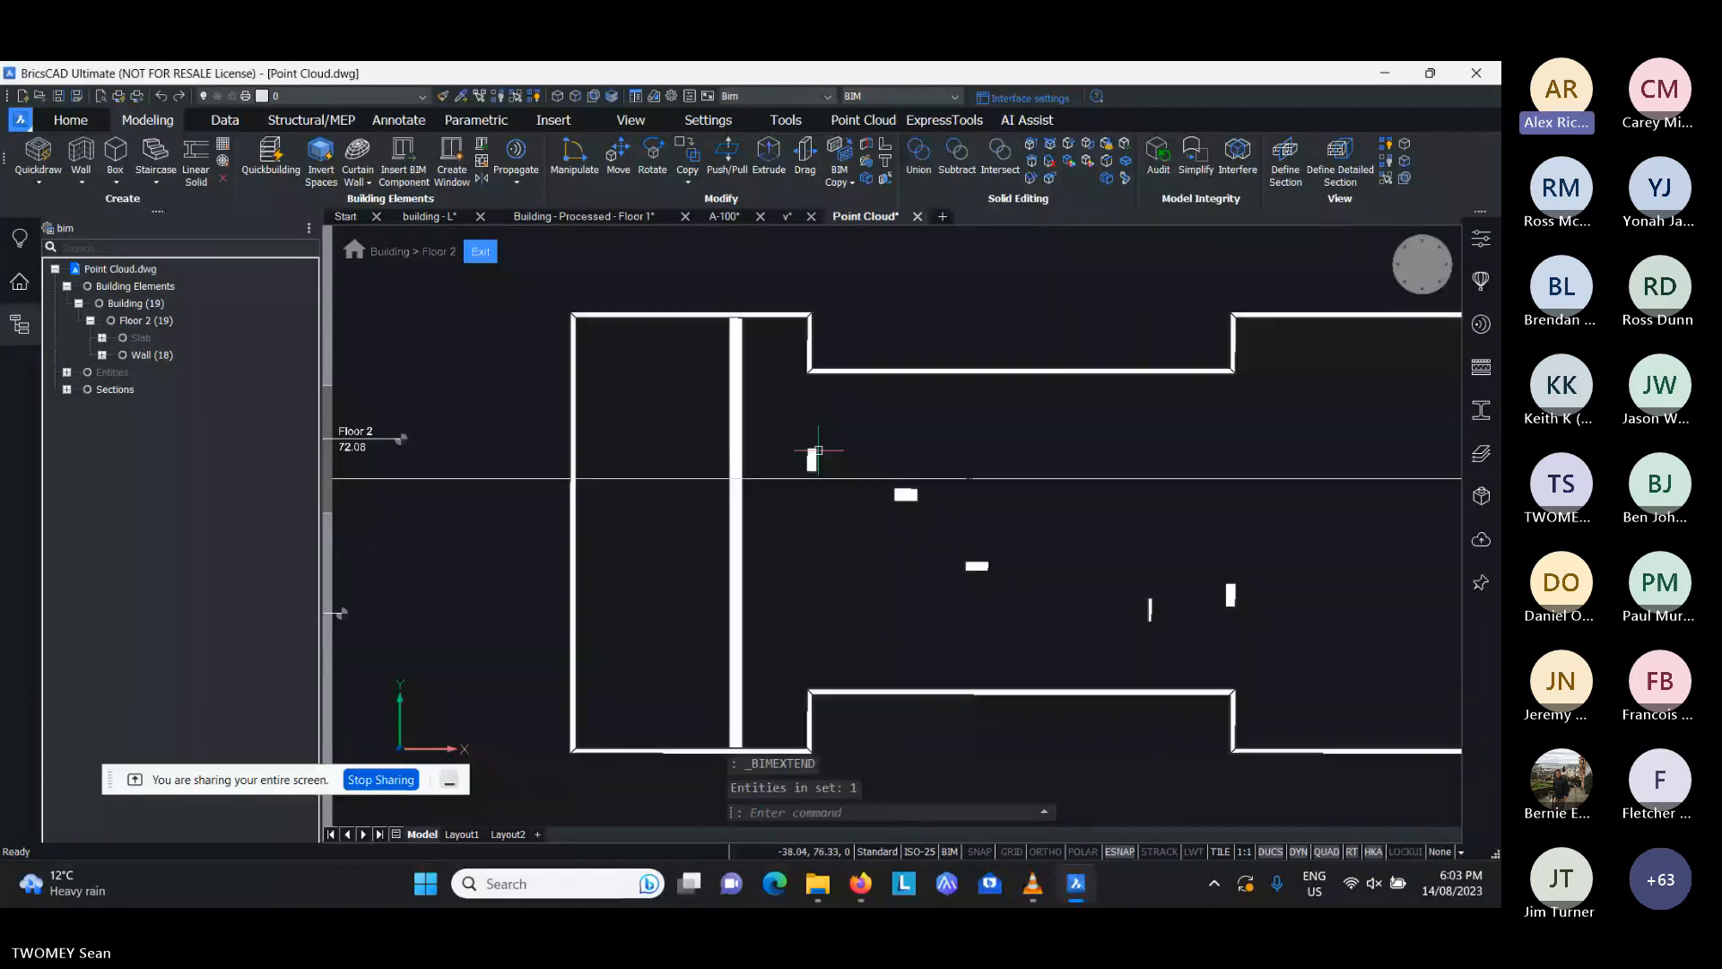
- Extend the next short Y-aligned wall at both ends to the north and south exterior walls with BIM Extend
scroll(823, 449, "up", 2)
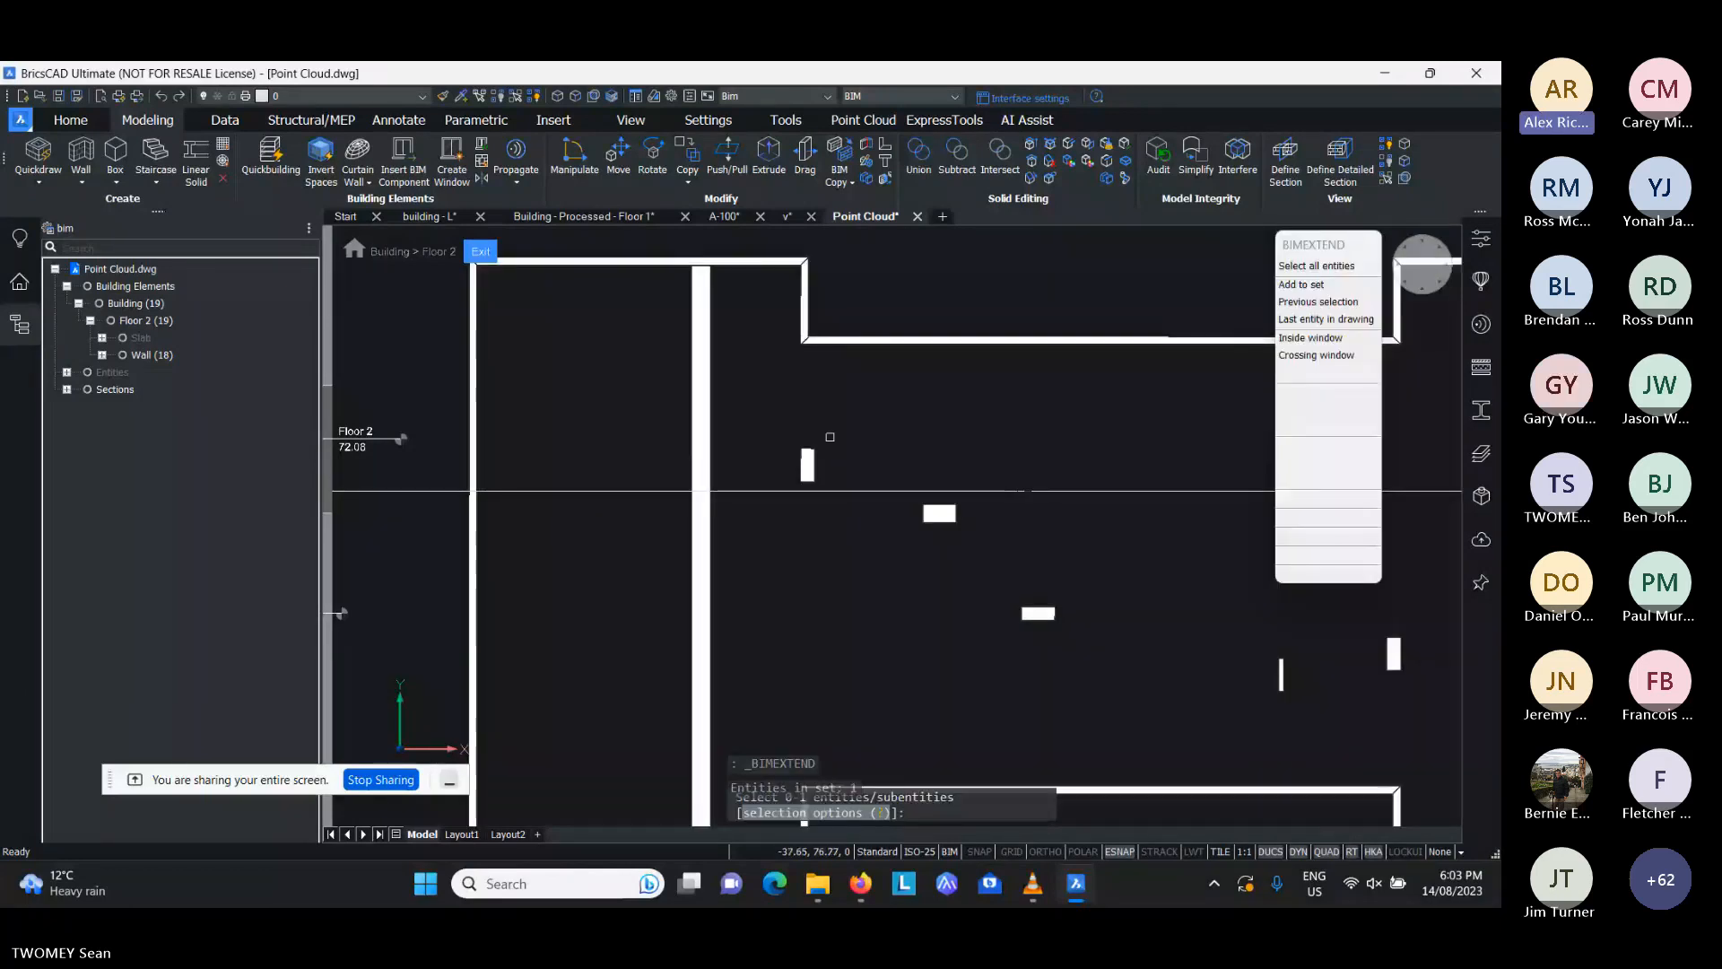
left_click_drag(830, 437, 808, 496)
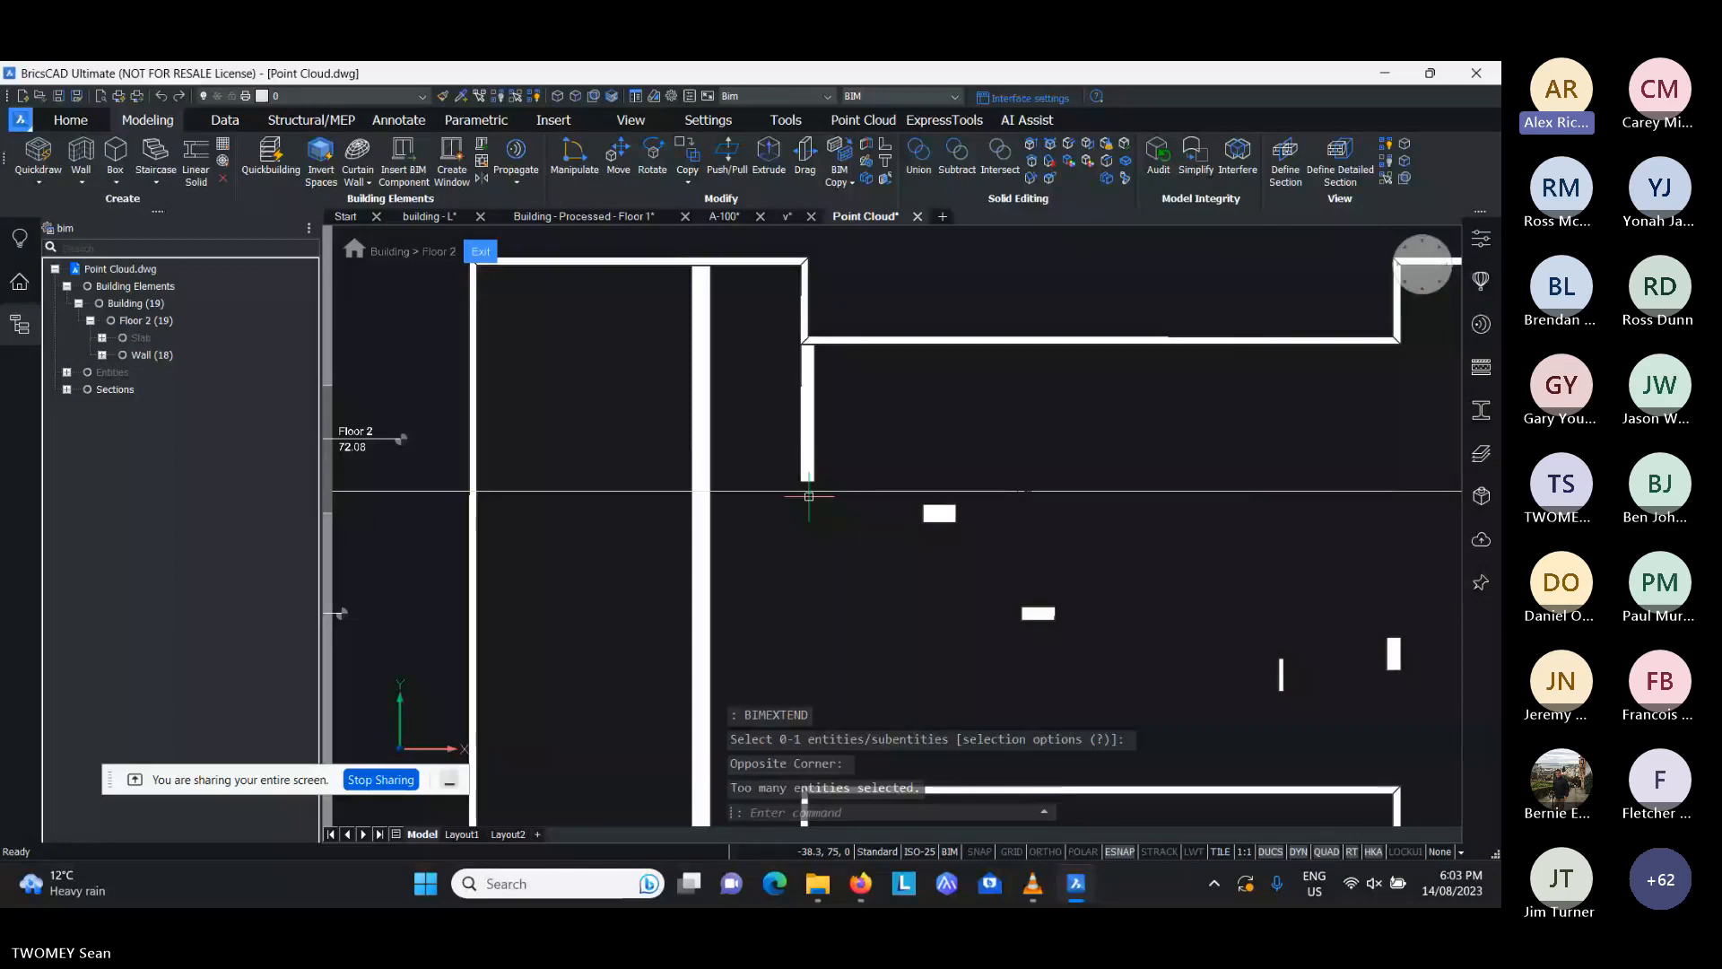
scroll(808, 496, "up", 4)
key("Escape")
key("Escape")
key("Escape")
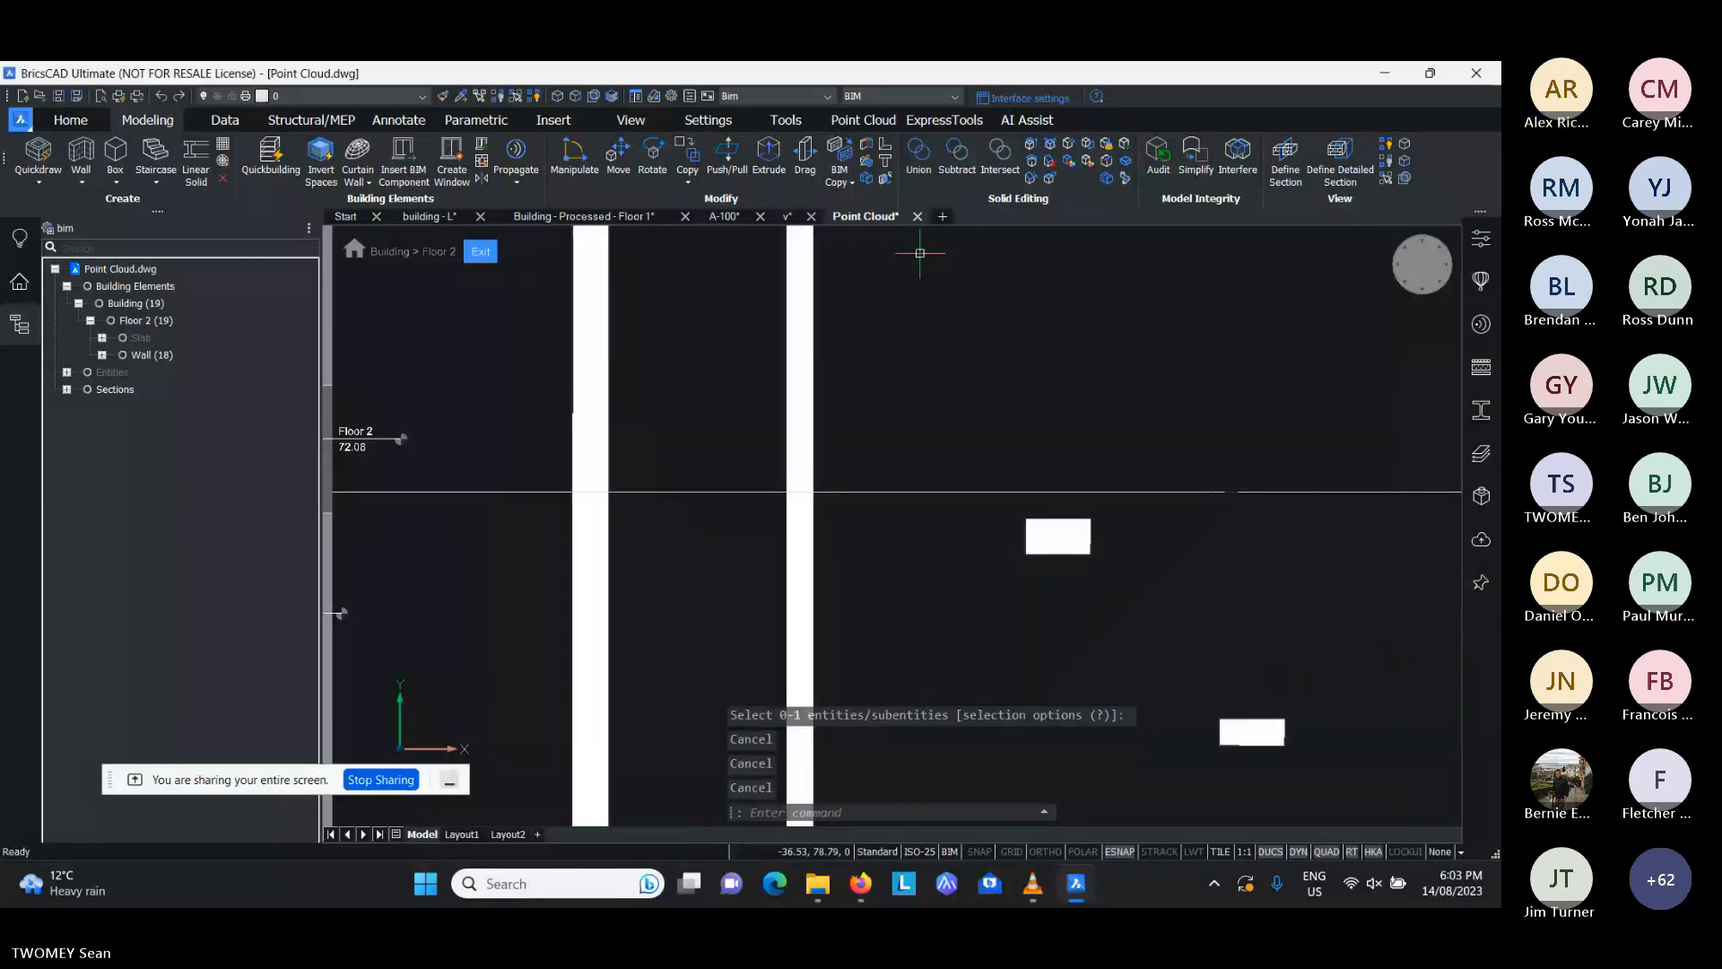
key("Escape")
- Bring up the point cloud tools and the full set of editing commands for the second extended interior wall
scroll(885, 375, "down", 2)
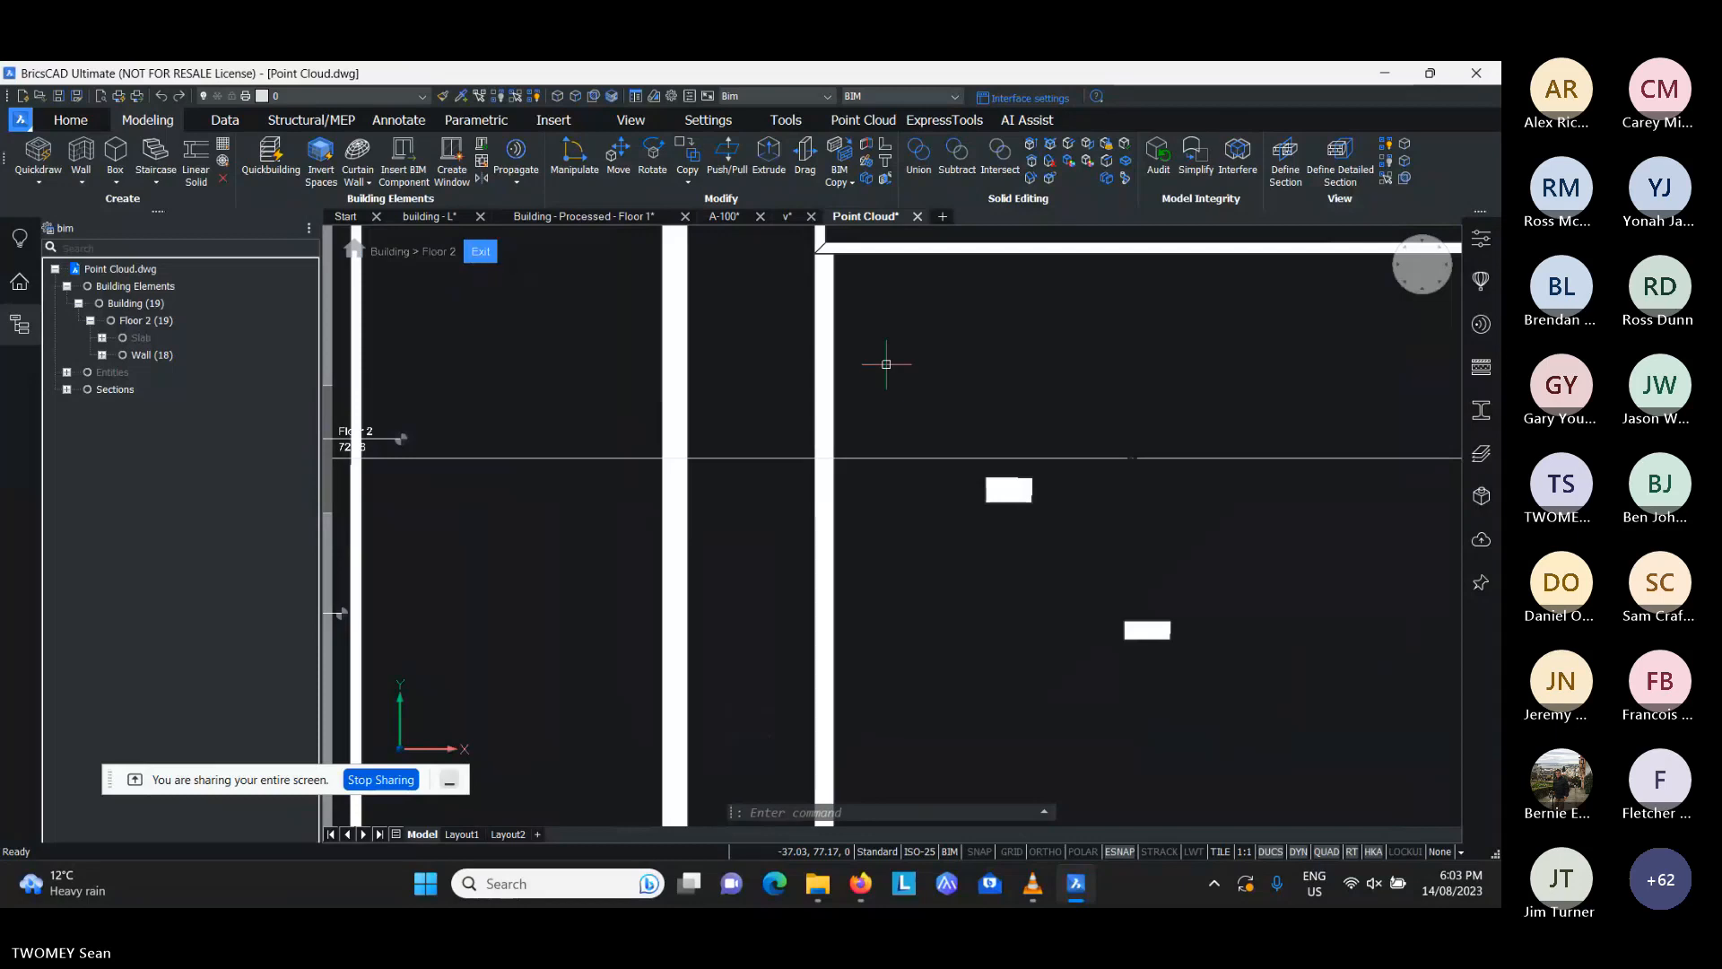
mouse_move(889, 404)
middle_mouse_down()
mouse_move(885, 450)
mouse_move(846, 400)
mouse_move(791, 427)
middle_mouse_up()
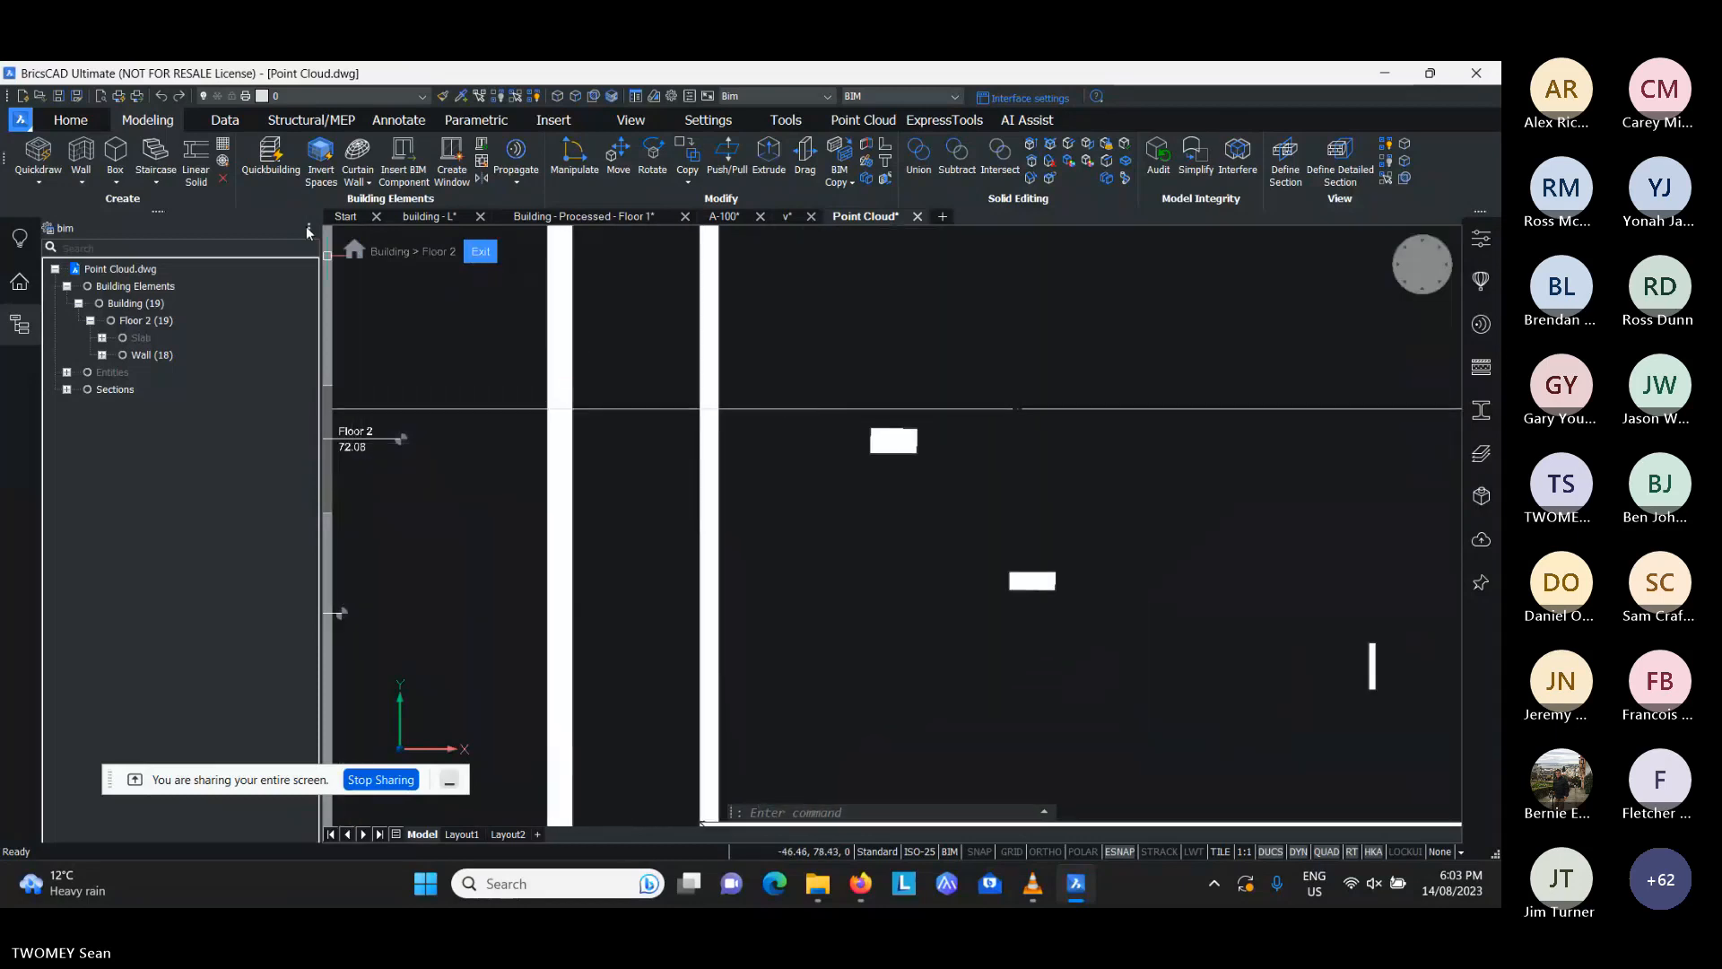
left_click(875, 123)
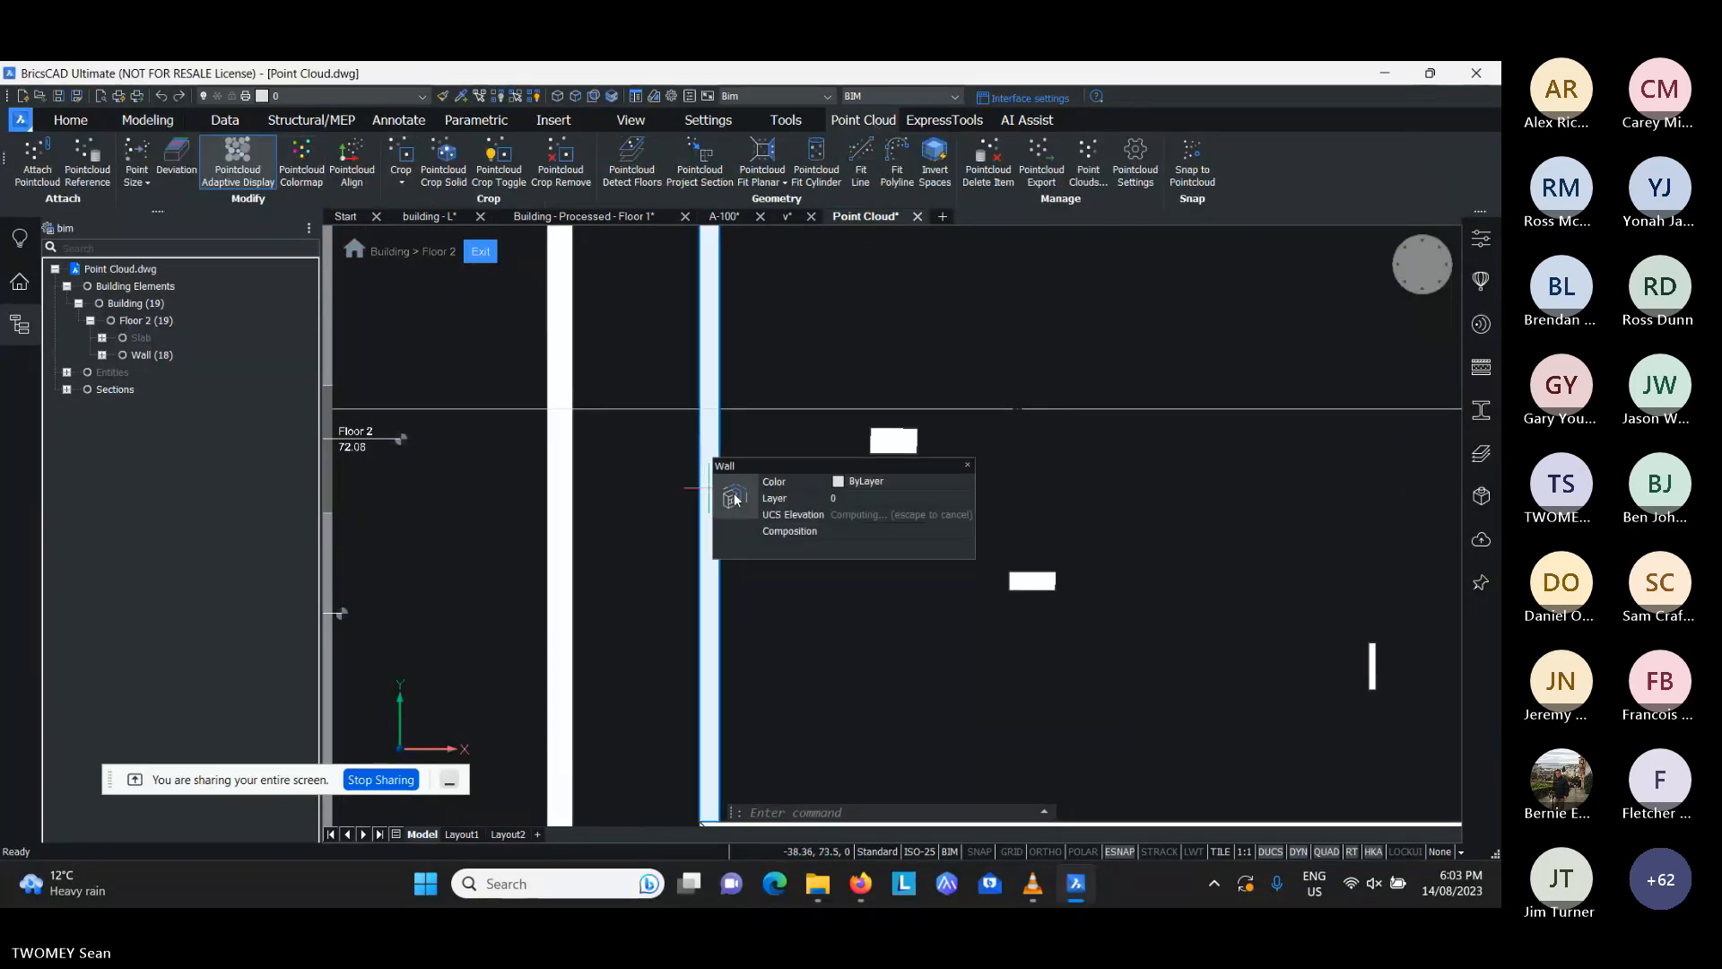
mouse_move(736, 500)
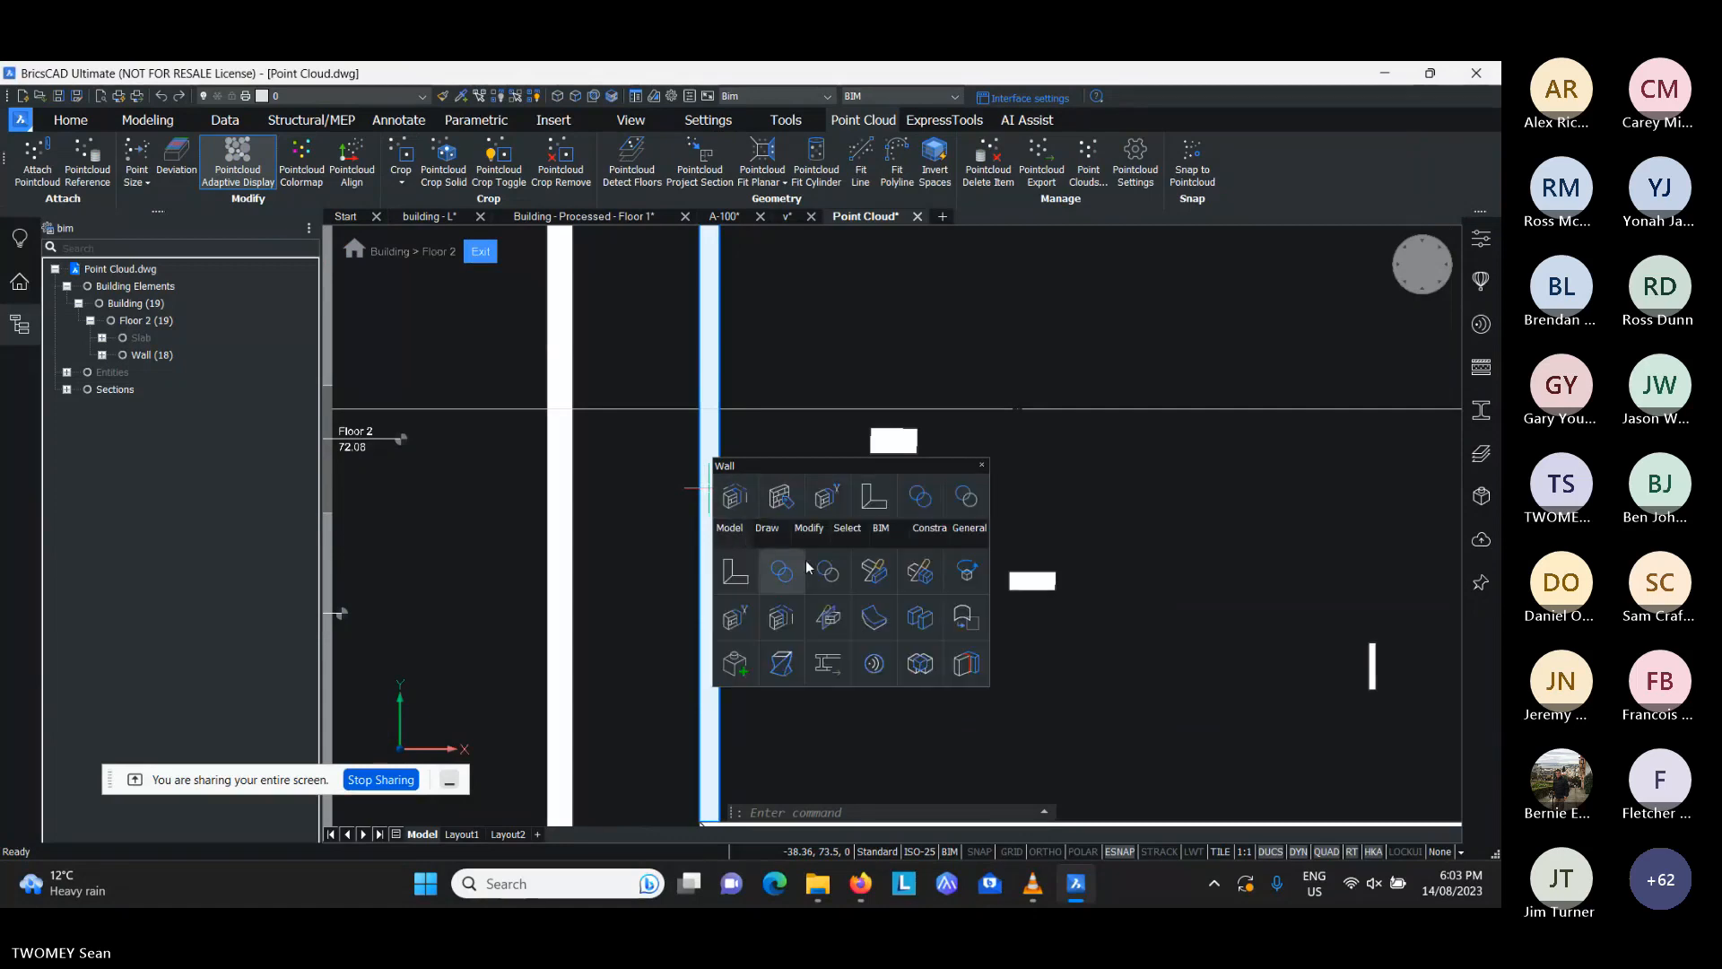
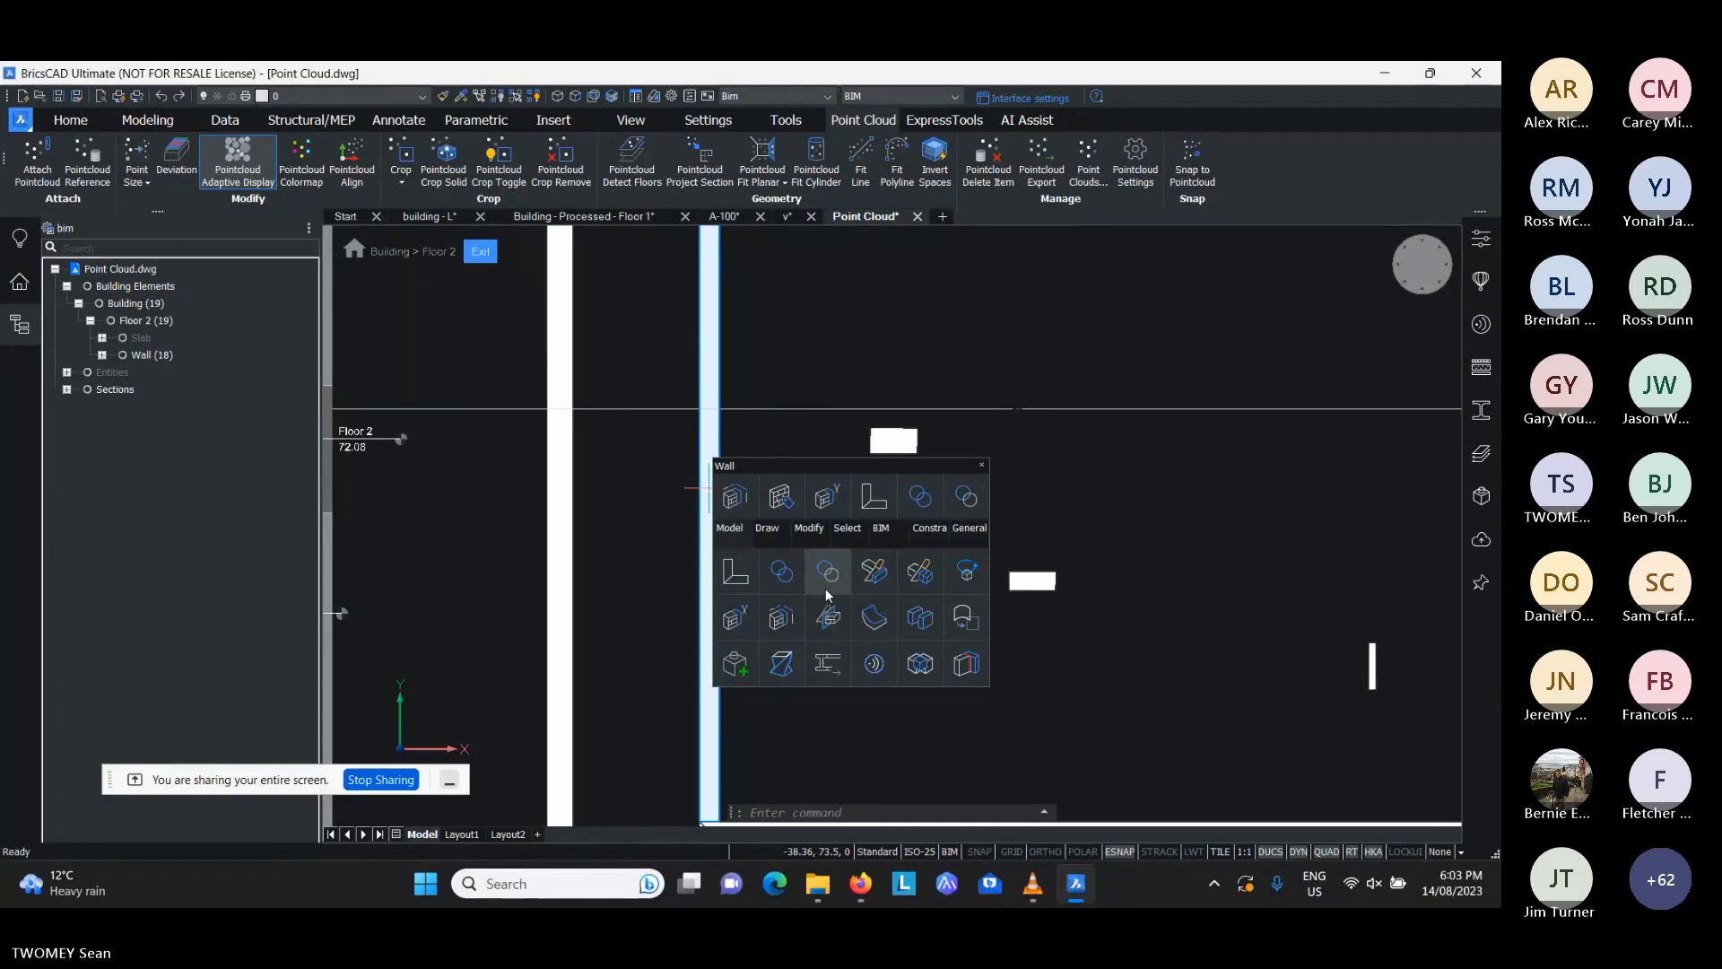
- Leave the selected wall's editing commands and look up BIM Extend among the modeling tools
key("Escape")
key("Escape")
middle_click_drag(1012, 379, 991, 392)
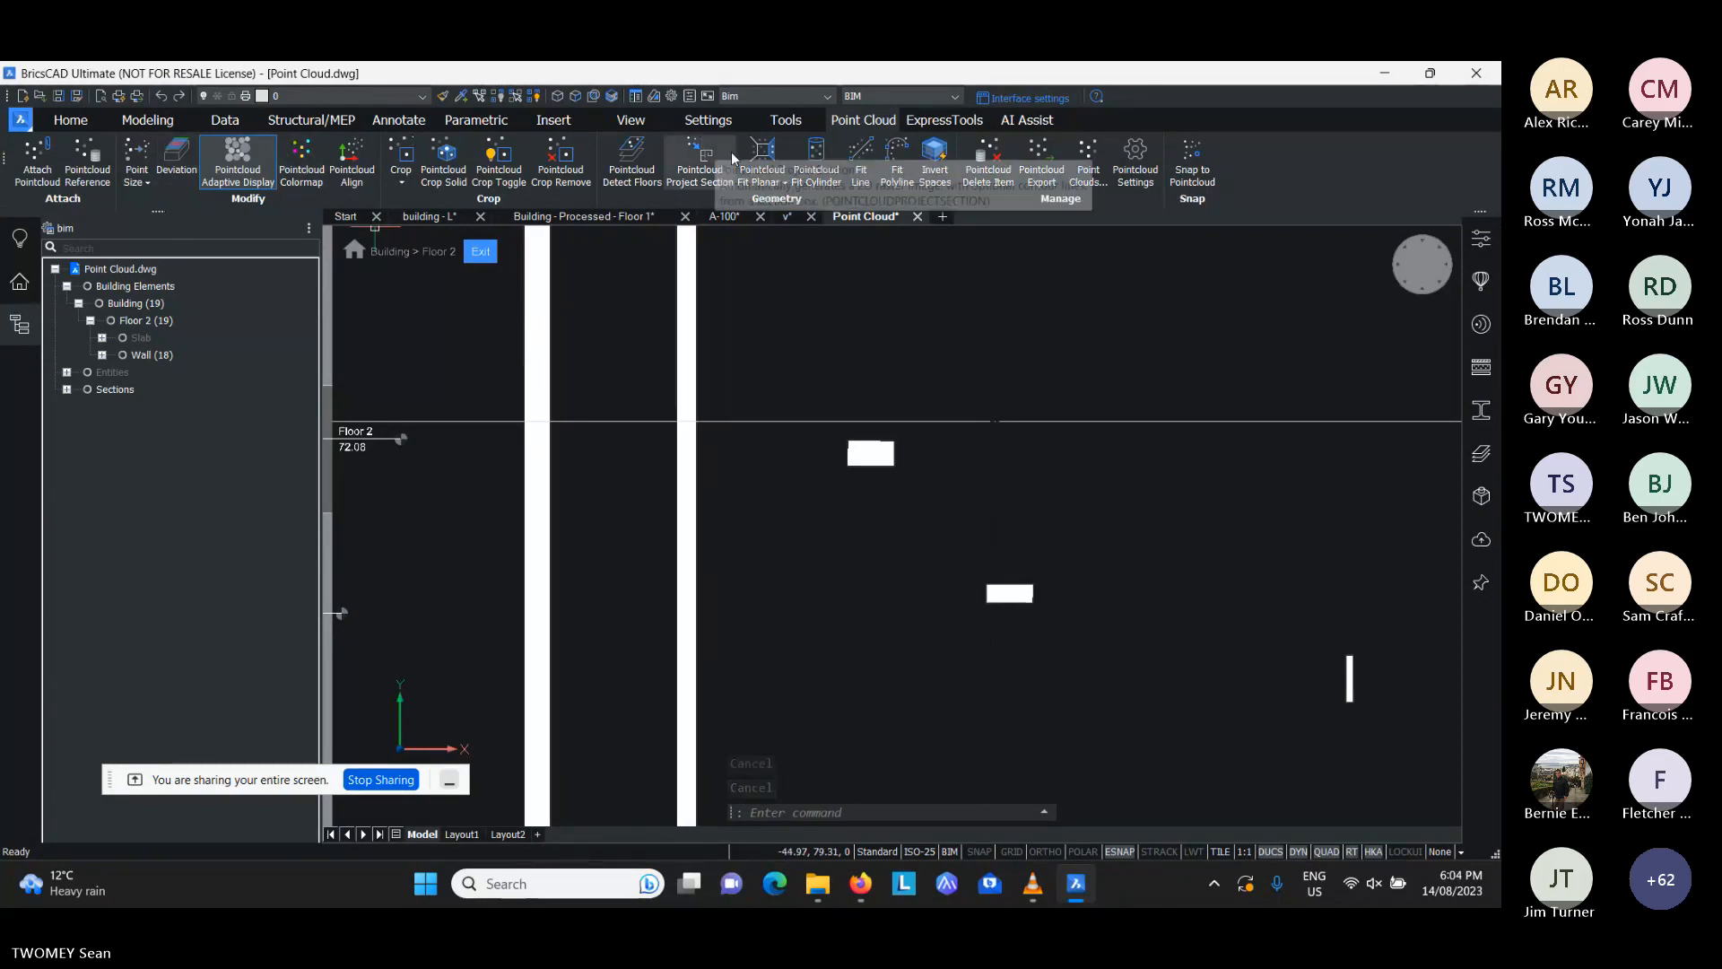
left_click(147, 119)
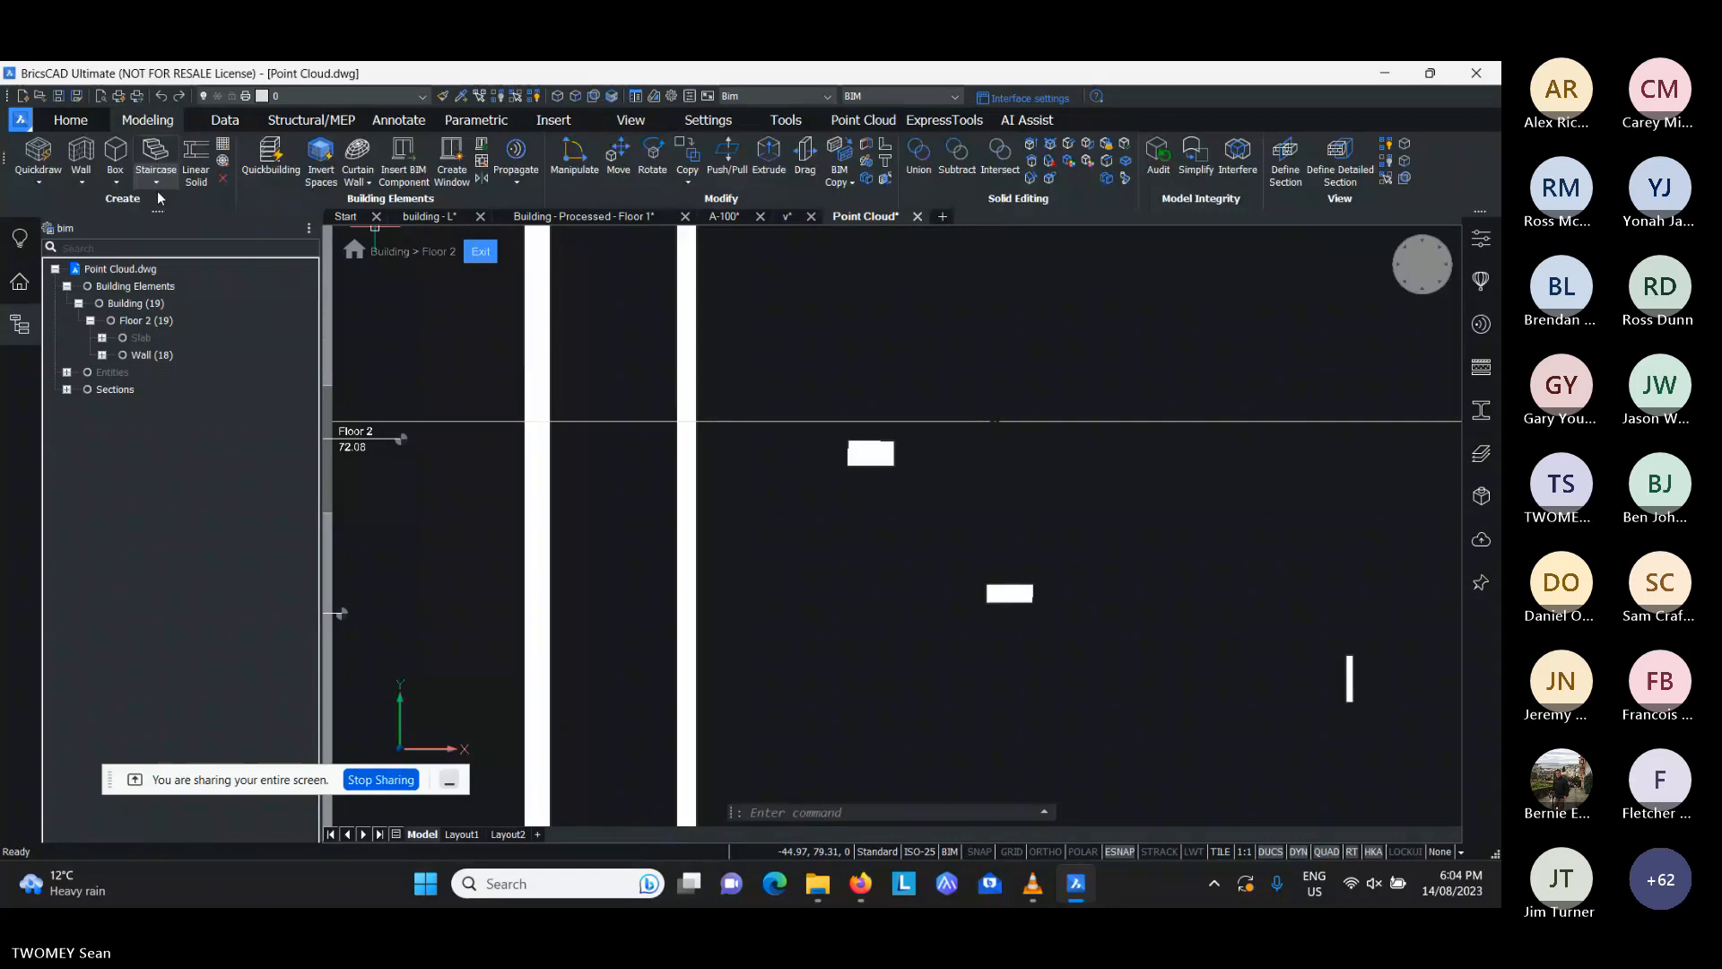
left_click(852, 183)
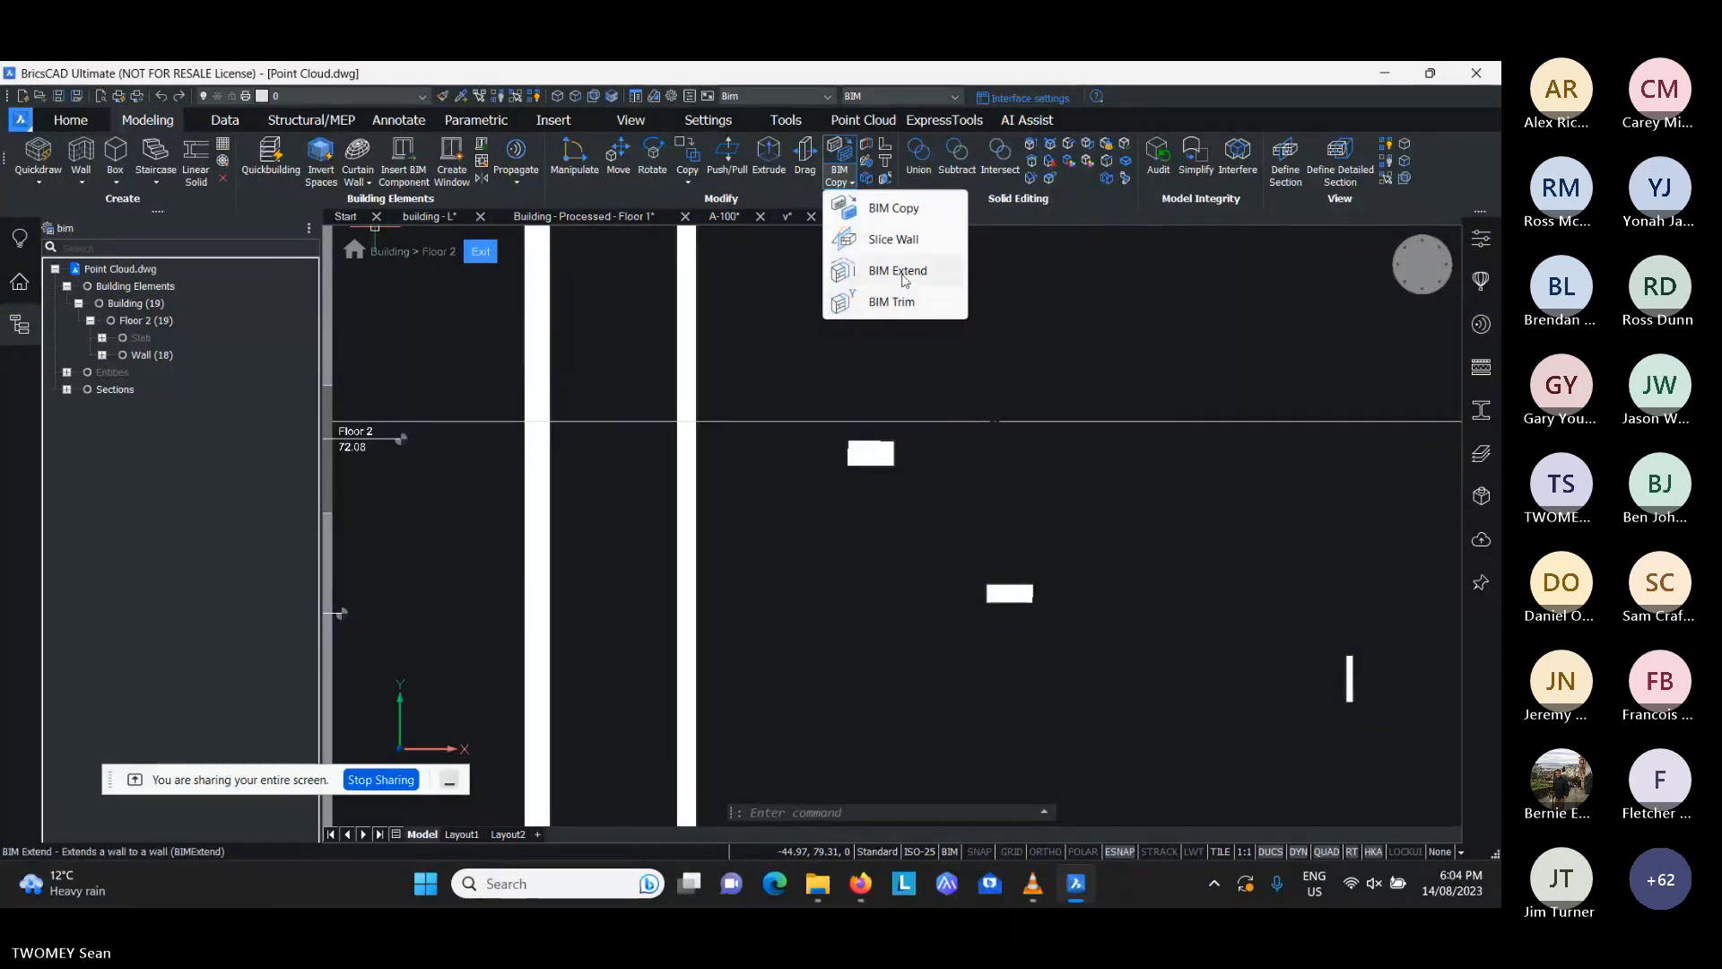
key("Escape")
key("Escape")
- Extend the western end of the upper short X-aligned wall to the second Y-aligned interior wall with BIM Extend
scroll(824, 427, "down", 3)
scroll(824, 426, "up", 6)
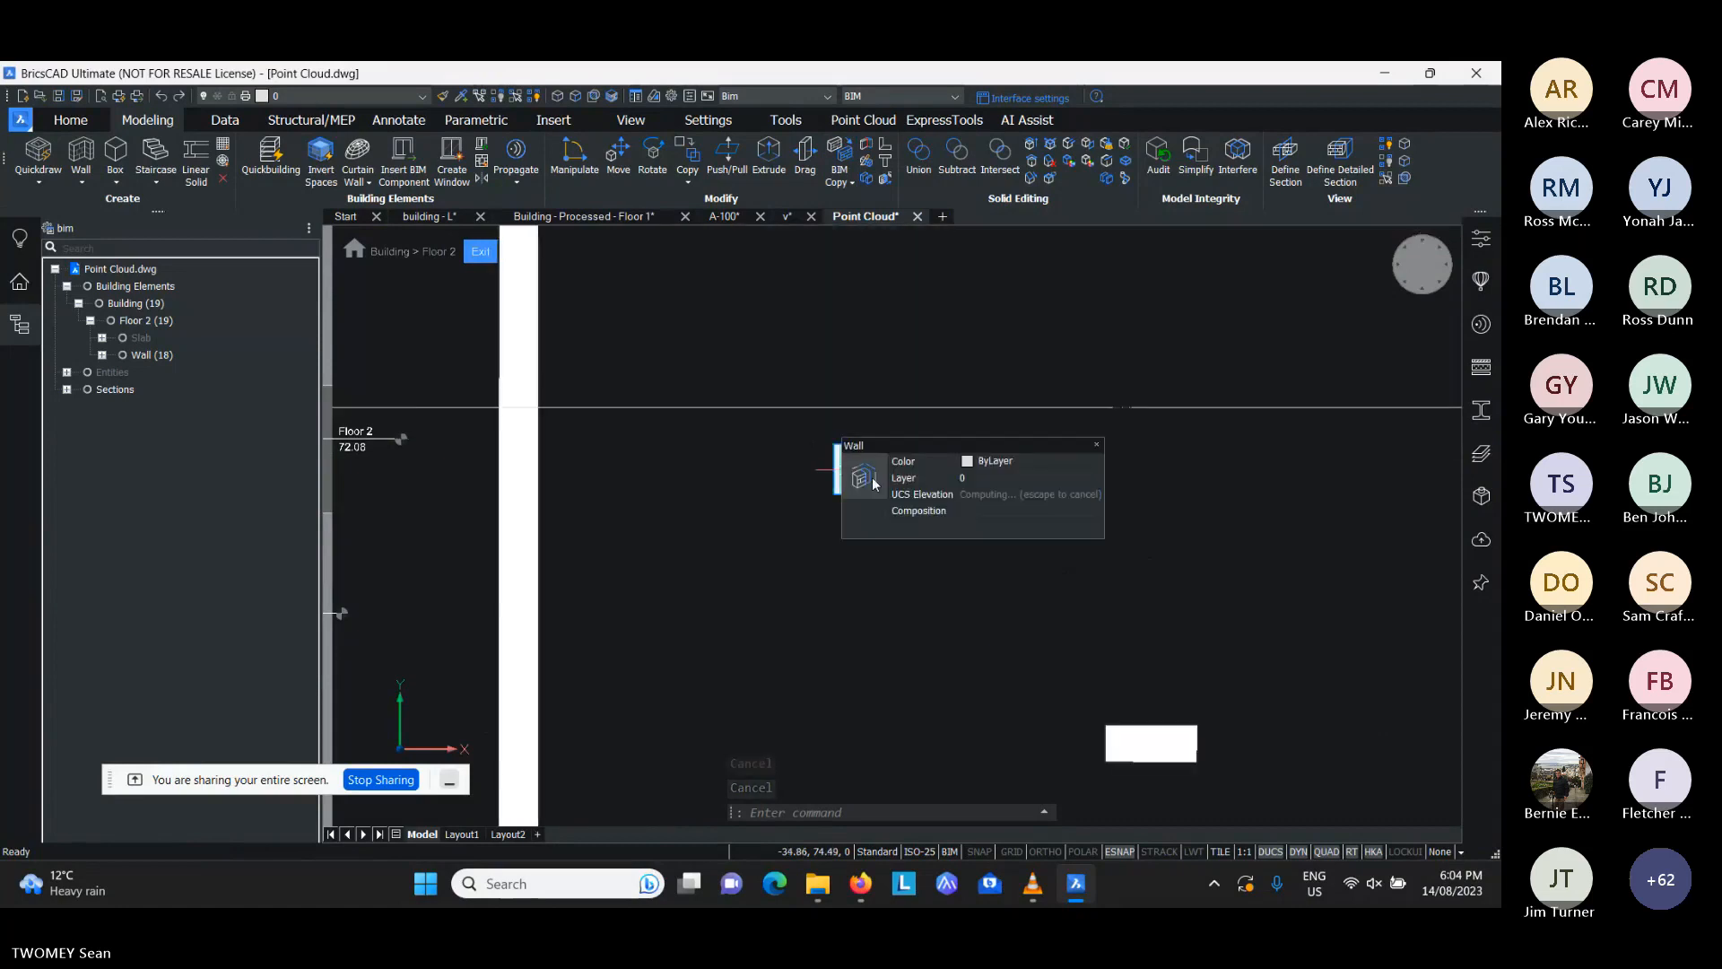
left_click(831, 466)
left_click(848, 493)
scroll(643, 464, "down", 5)
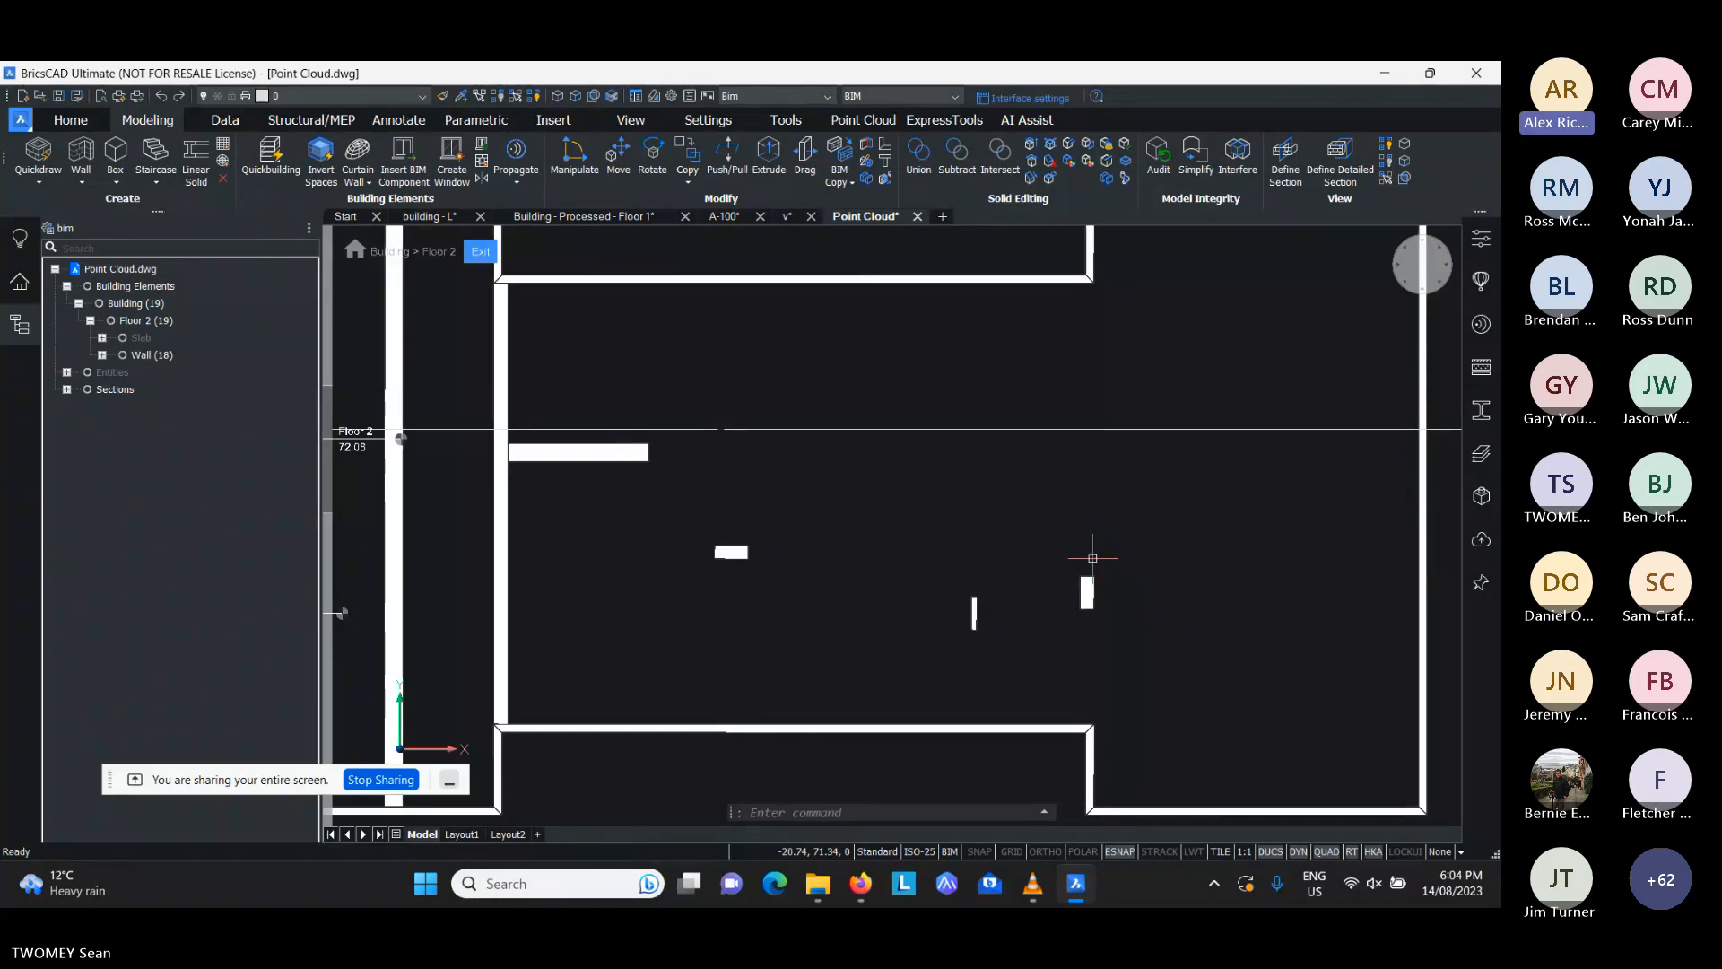
- Extend the short Y-aligned wall on the central area's eastern side to the north and south exterior walls with BIM Extend
right_click(1088, 575)
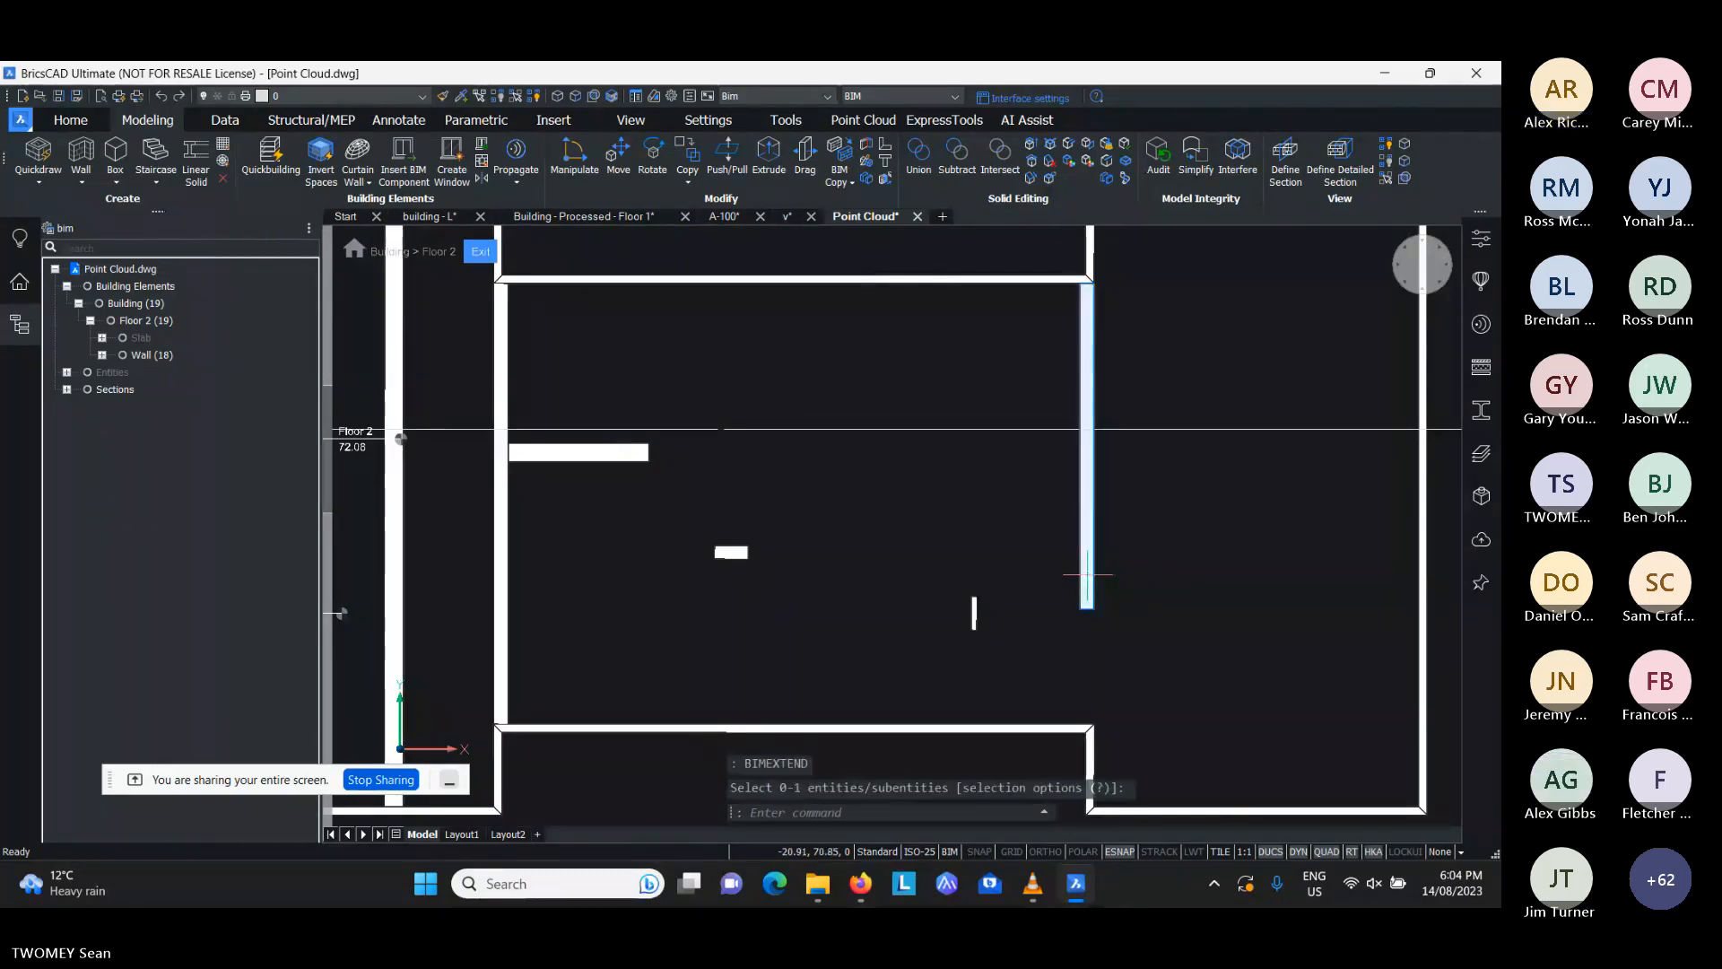
right_click(1088, 575)
key("Escape")
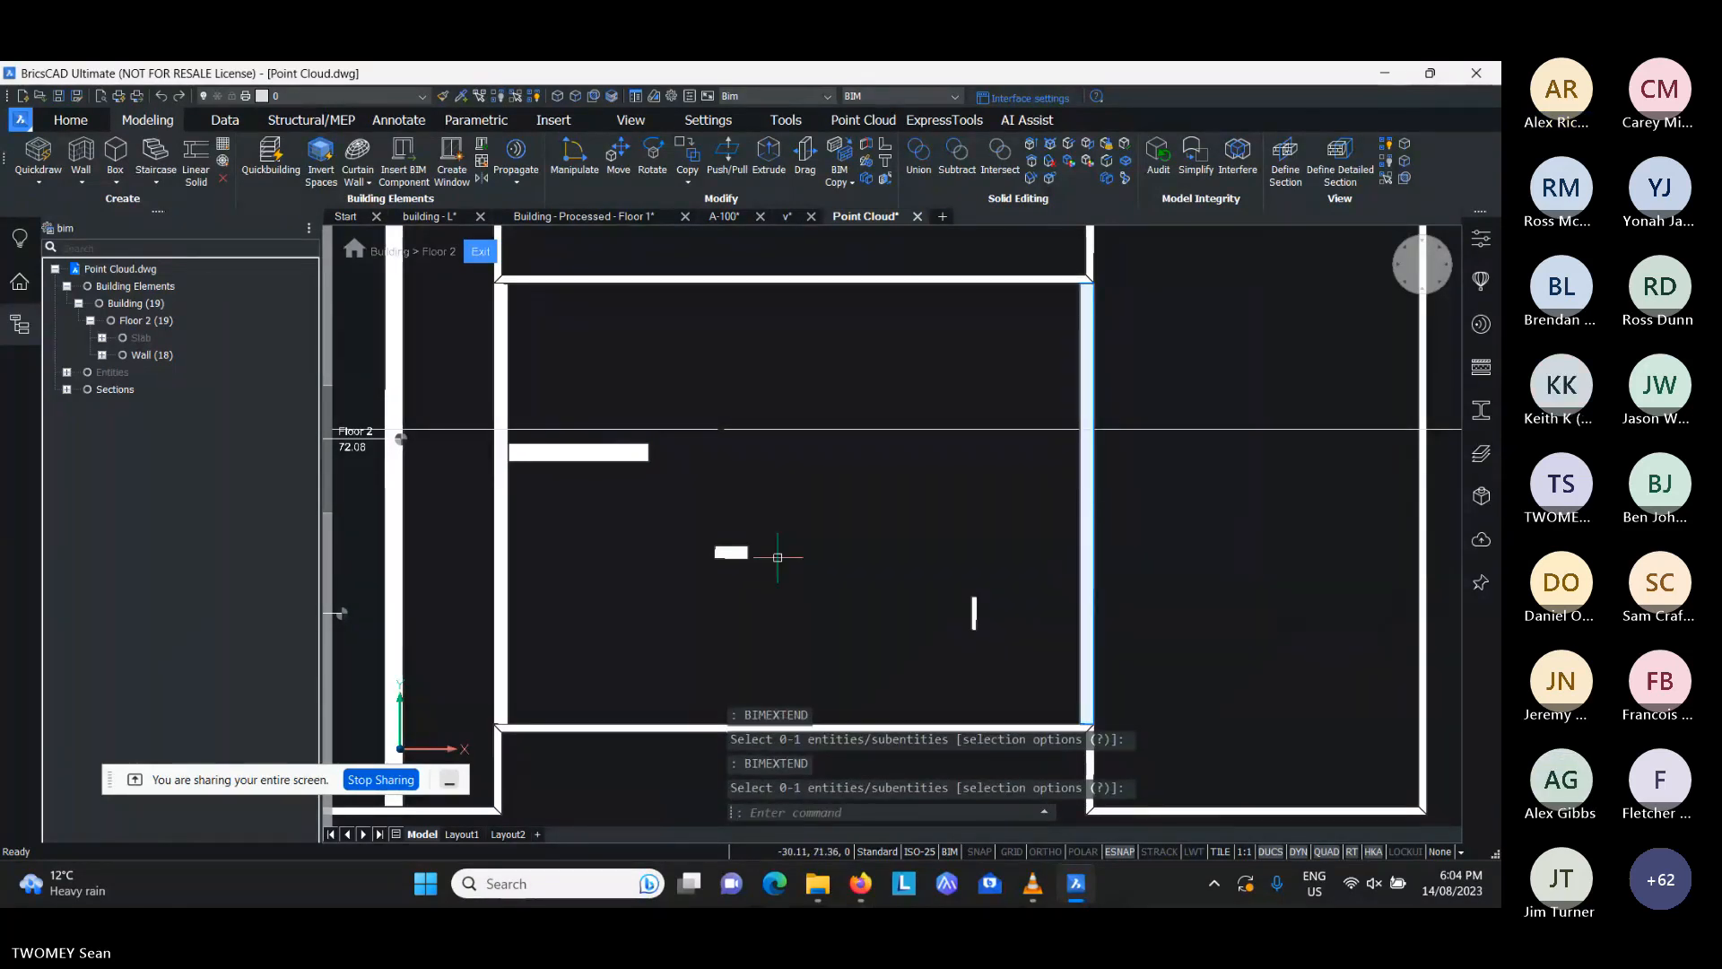
- Extend the lower short X-aligned wall at both ends to the Y-aligned walls bounding the central area with BIM Extend
scroll(720, 559, "up", 3)
right_click(714, 550)
right_click(713, 551)
right_click(777, 547)
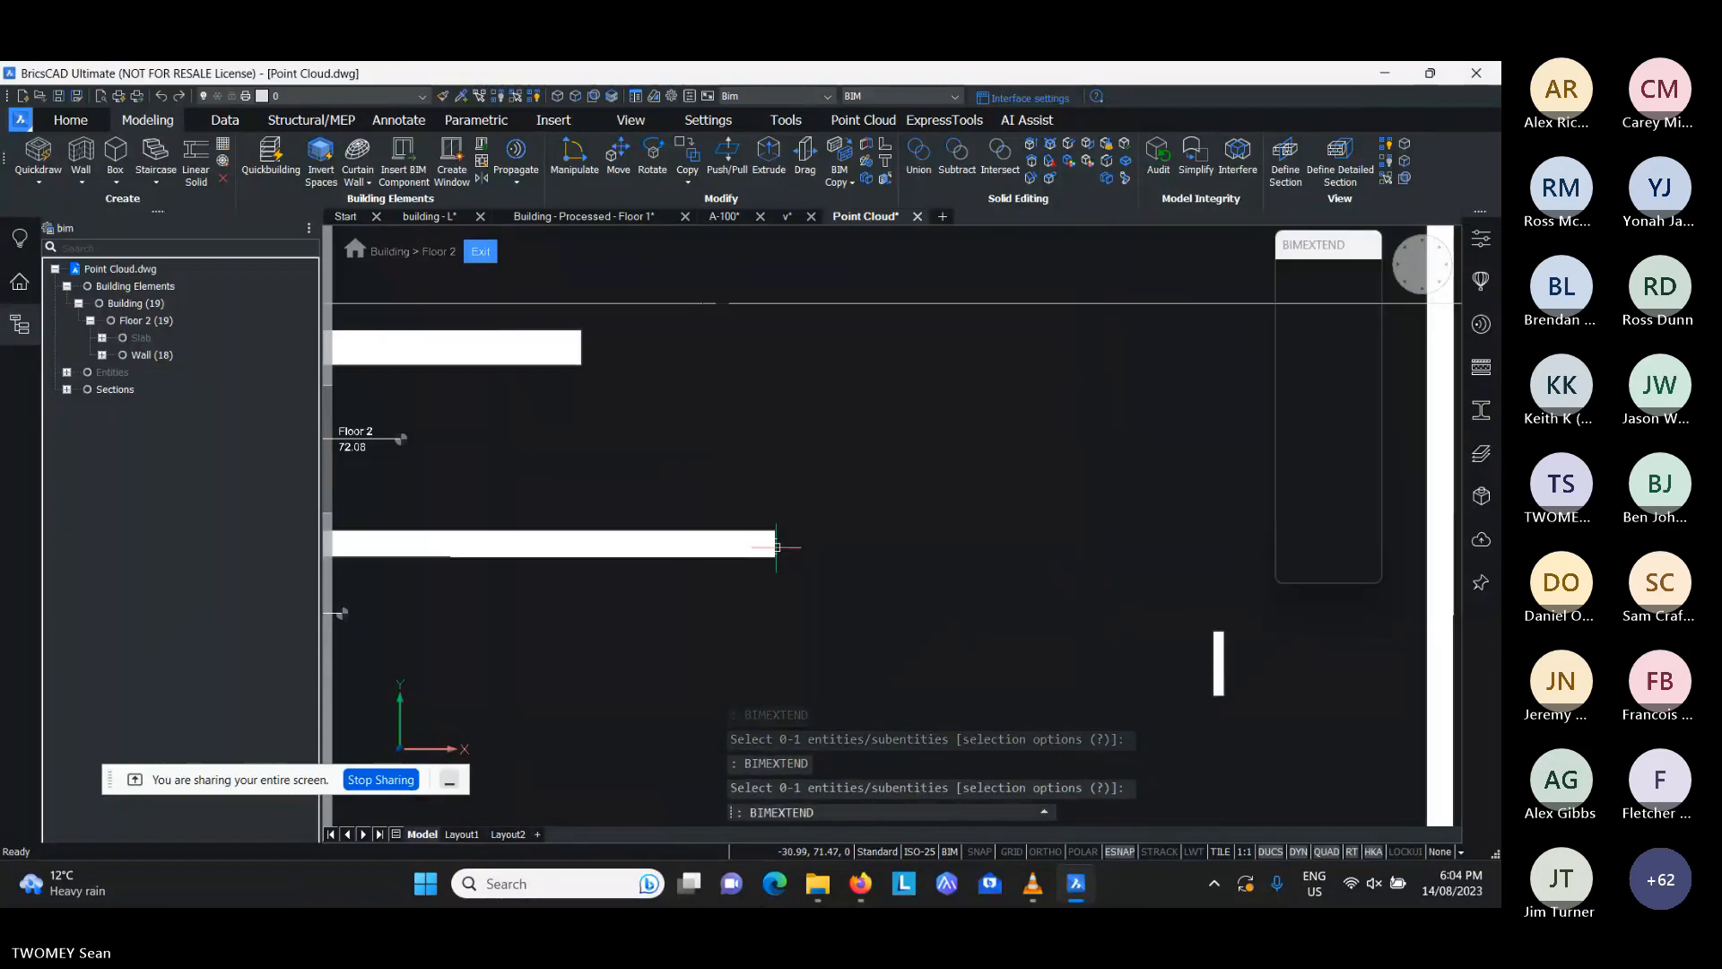
left_click(777, 547)
- Extend the thin short Y-aligned wall north to the lower X-aligned wall and south to the exterior wall with BIM Extend
left_click(1218, 646)
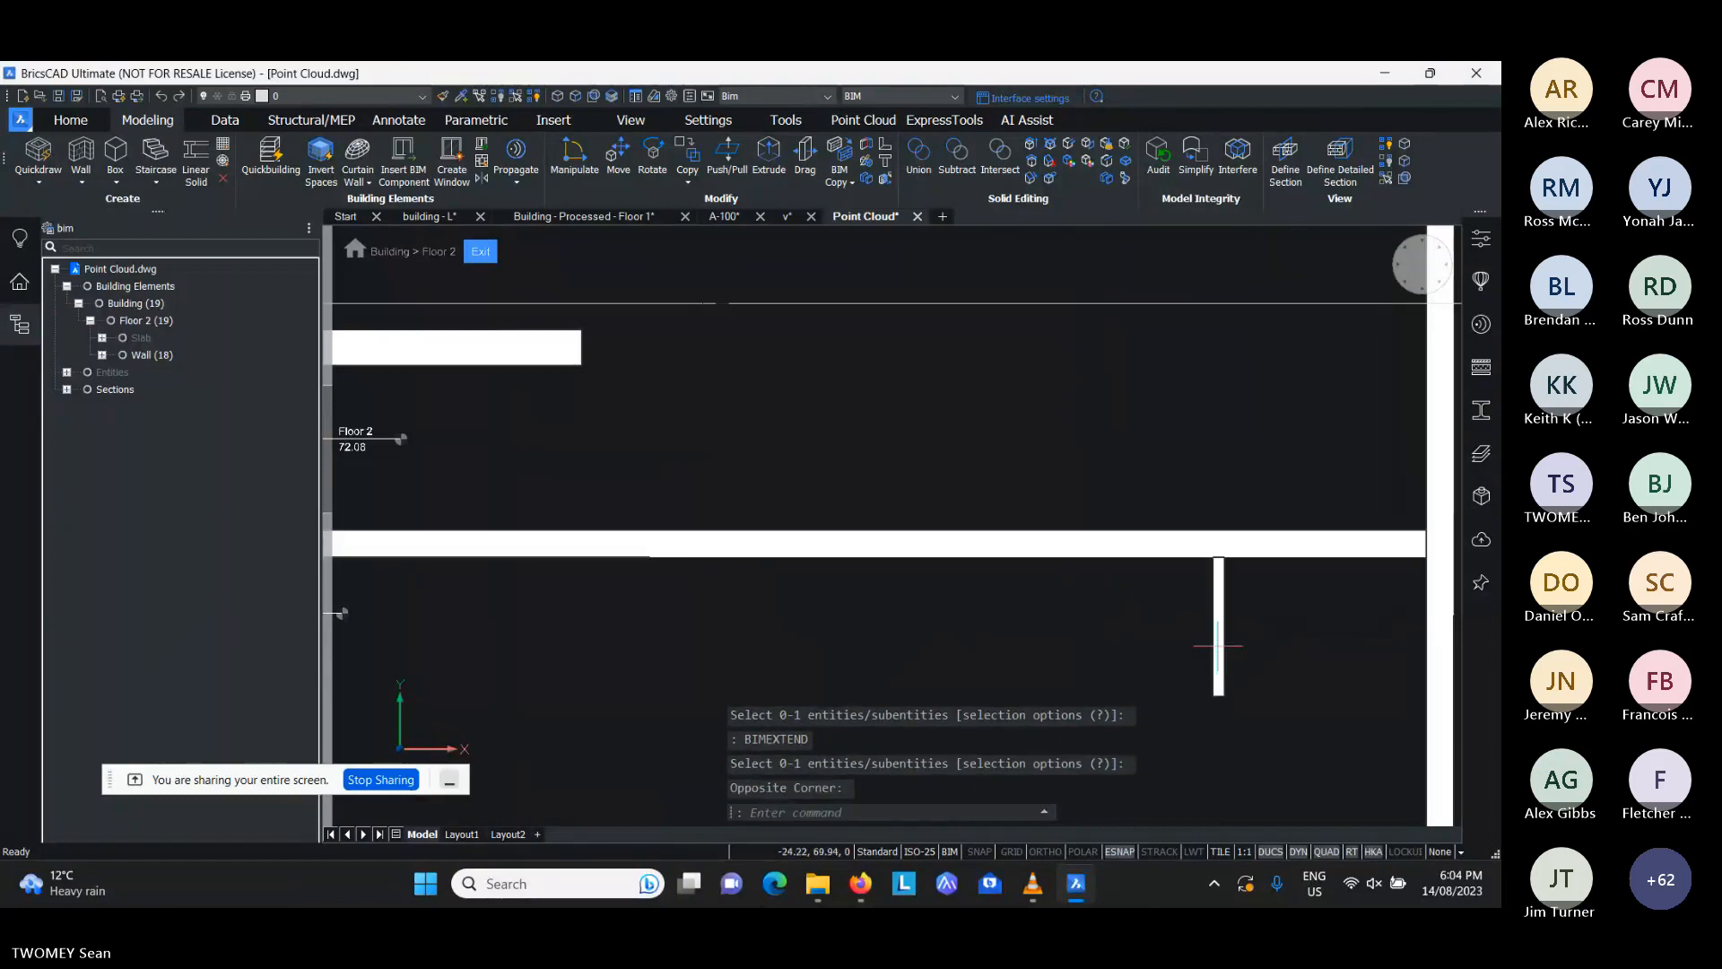
key("Return")
left_click(1220, 693)
- Extend the upper X-aligned wall's eastern end to the central area's eastern Y-aligned wall with BIM Extend
key("Return")
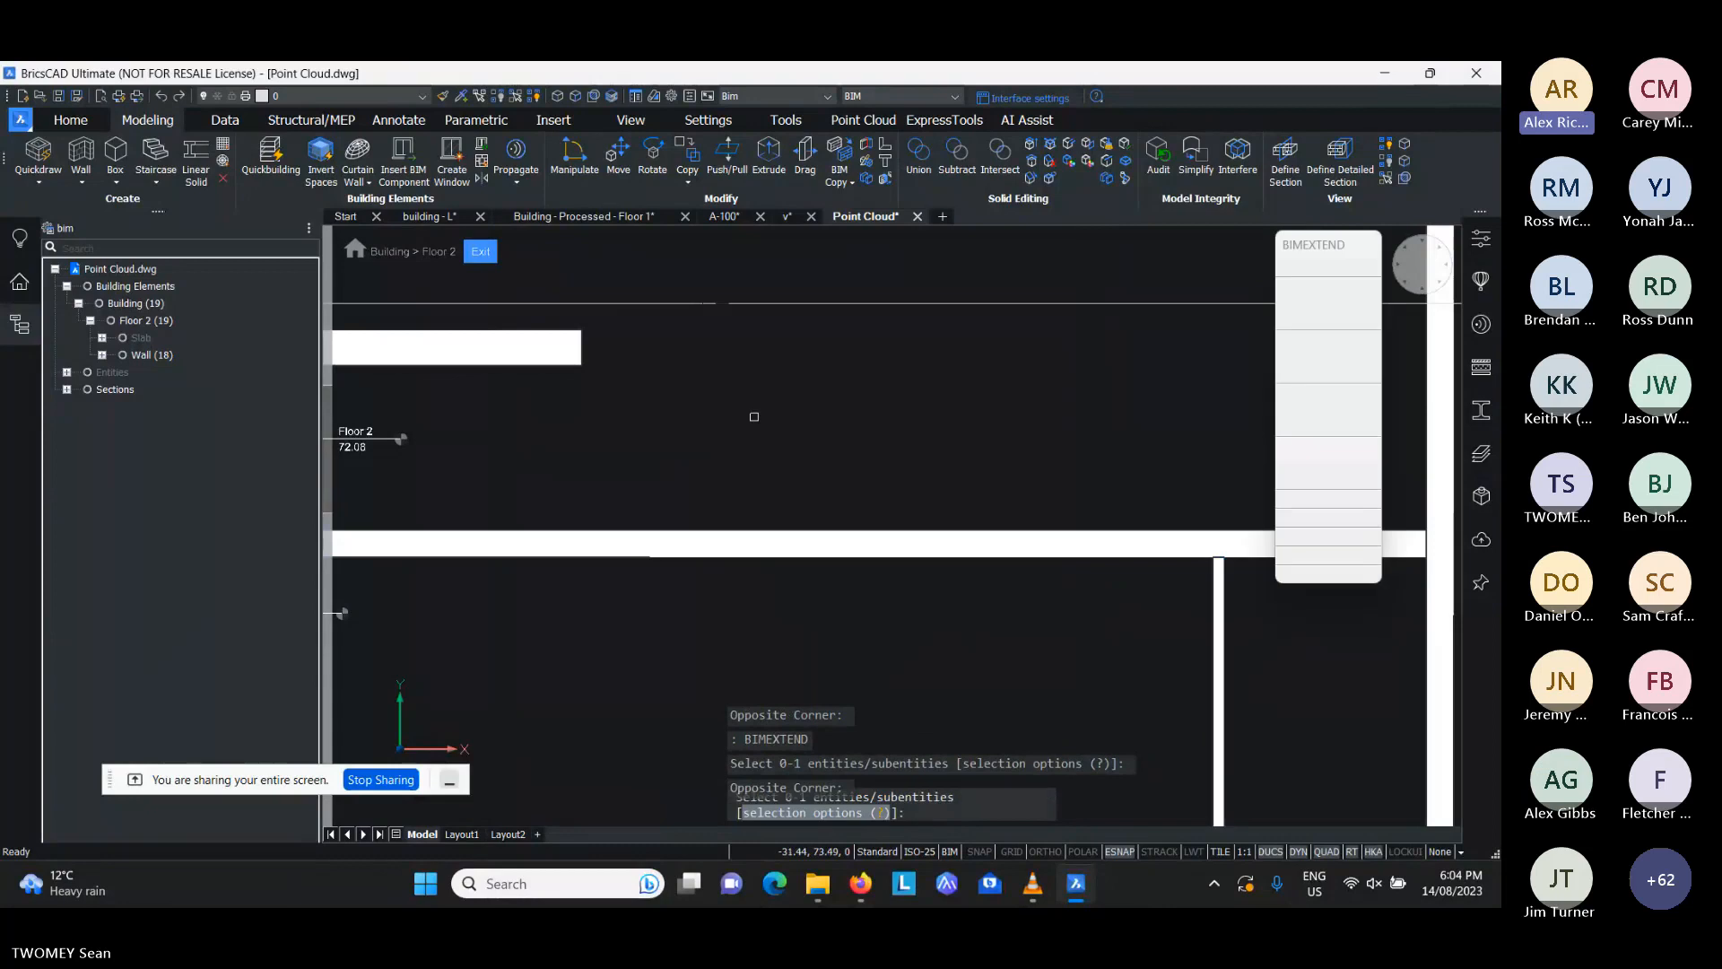
left_click_drag(632, 351, 567, 352)
scroll(679, 399, "down", 3)
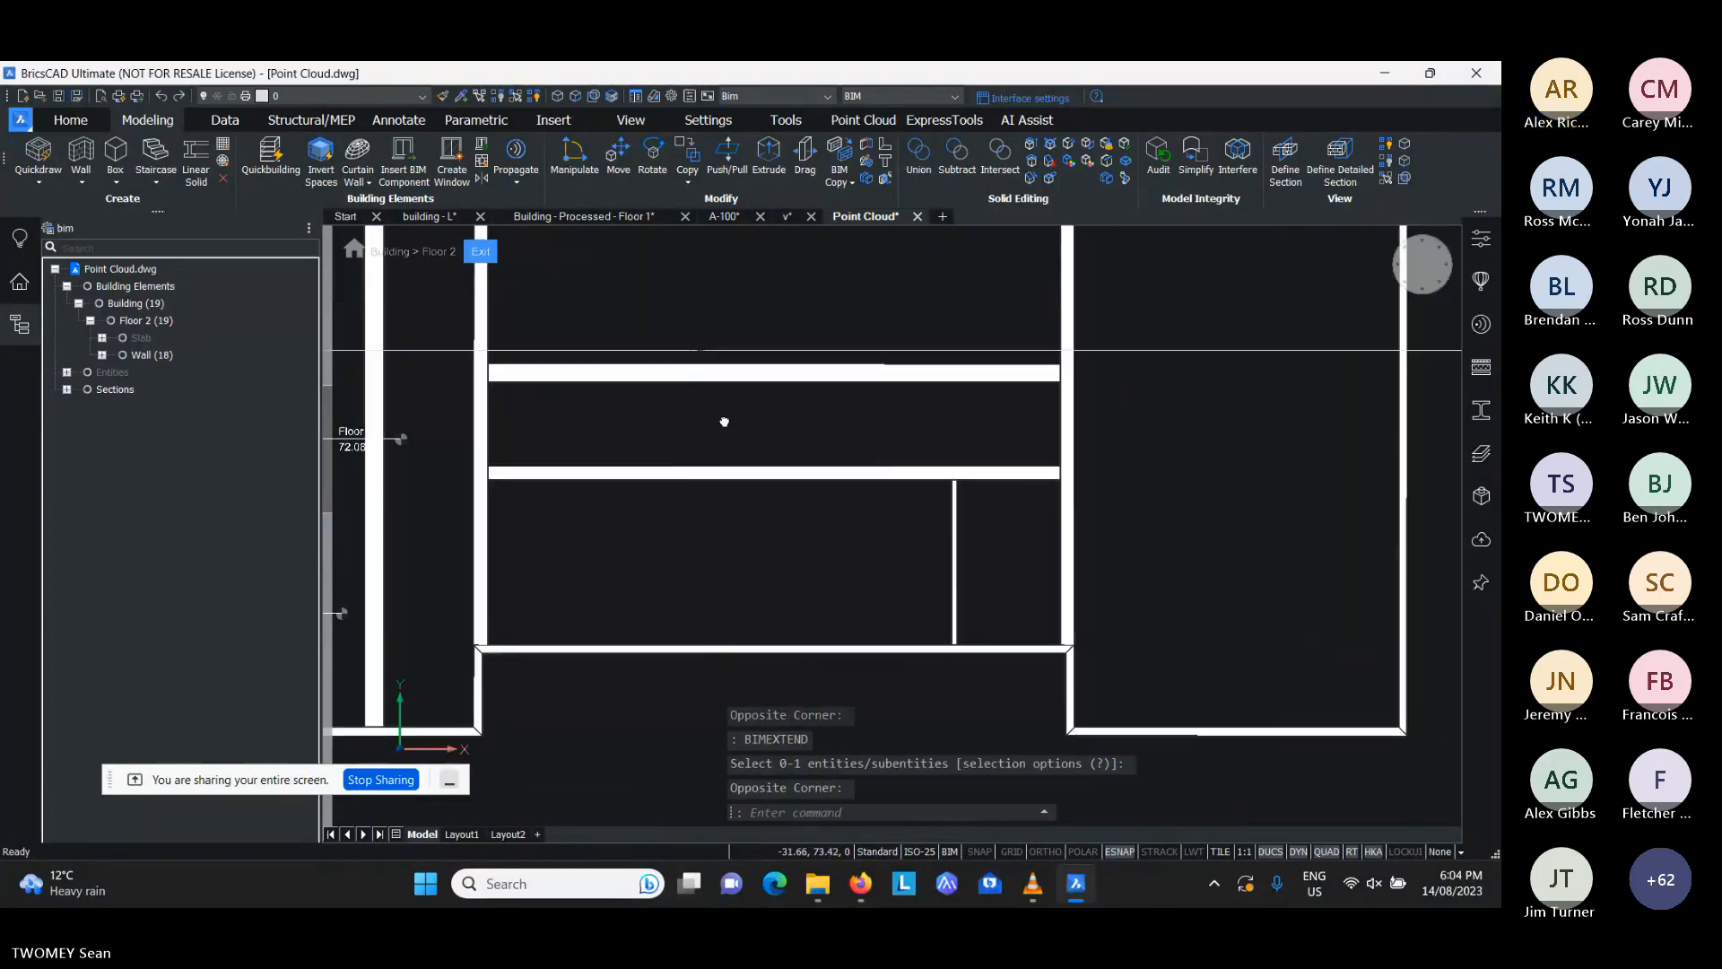
scroll(869, 419, "down", 2)
key("Escape")
key("Escape")
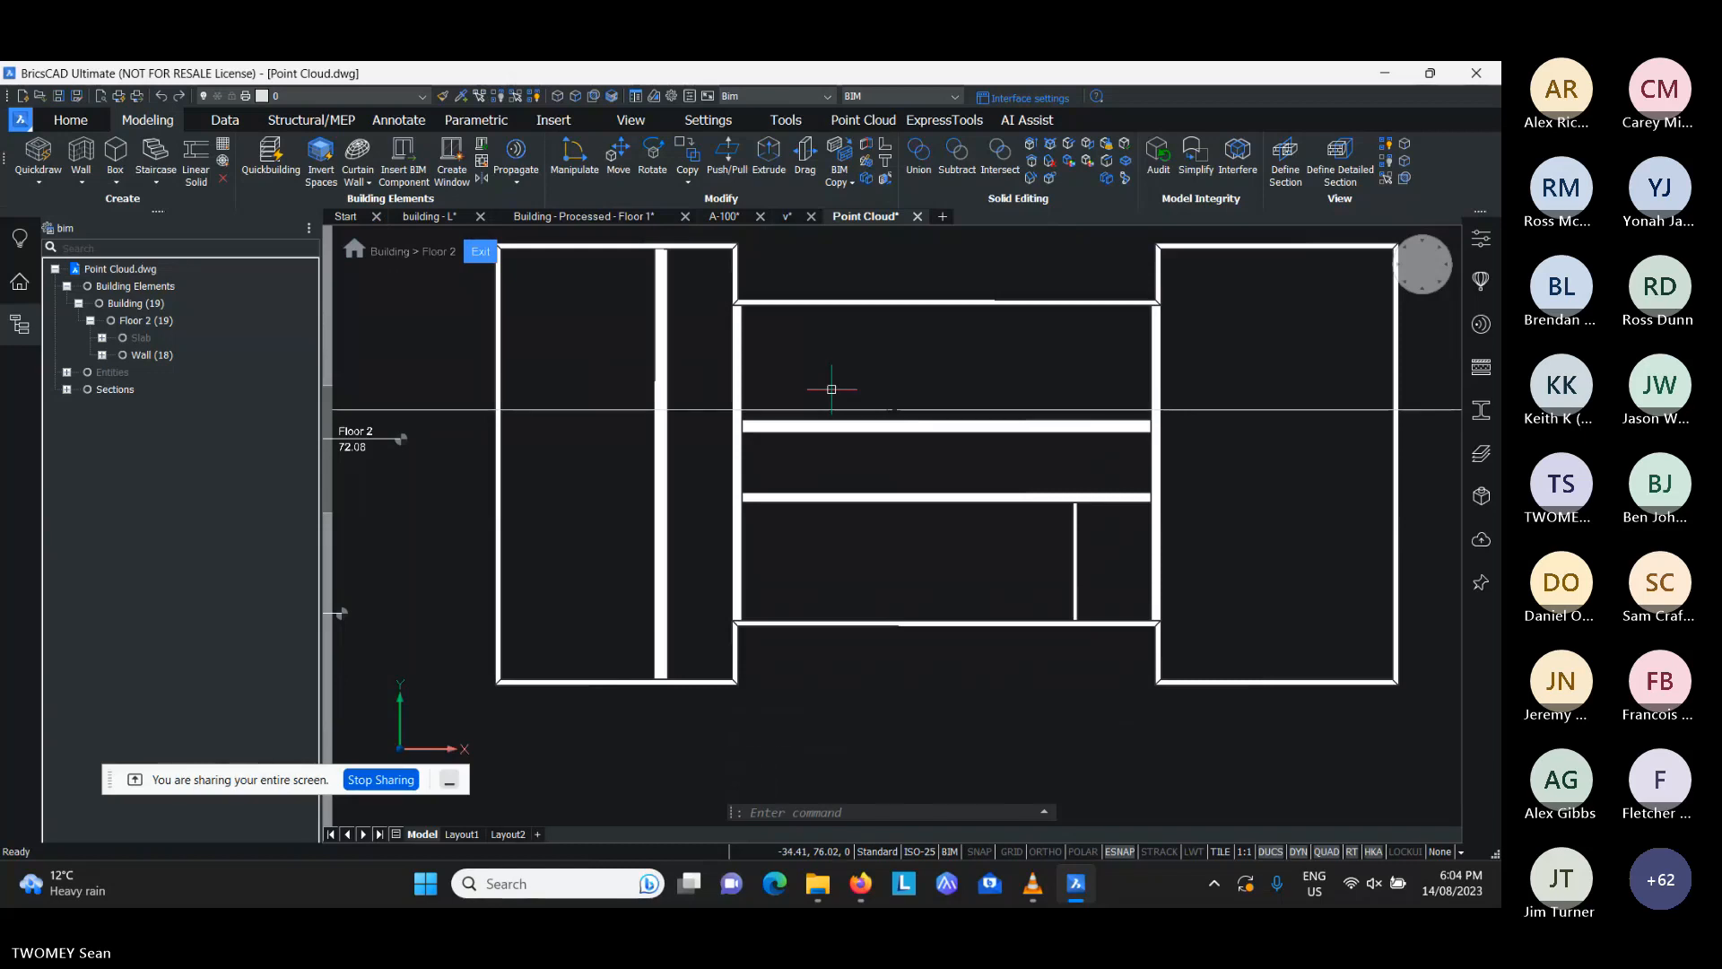
- Display the Assembly Explode toolbar over the drawing area and close it again
scroll(700, 466, "up", 3)
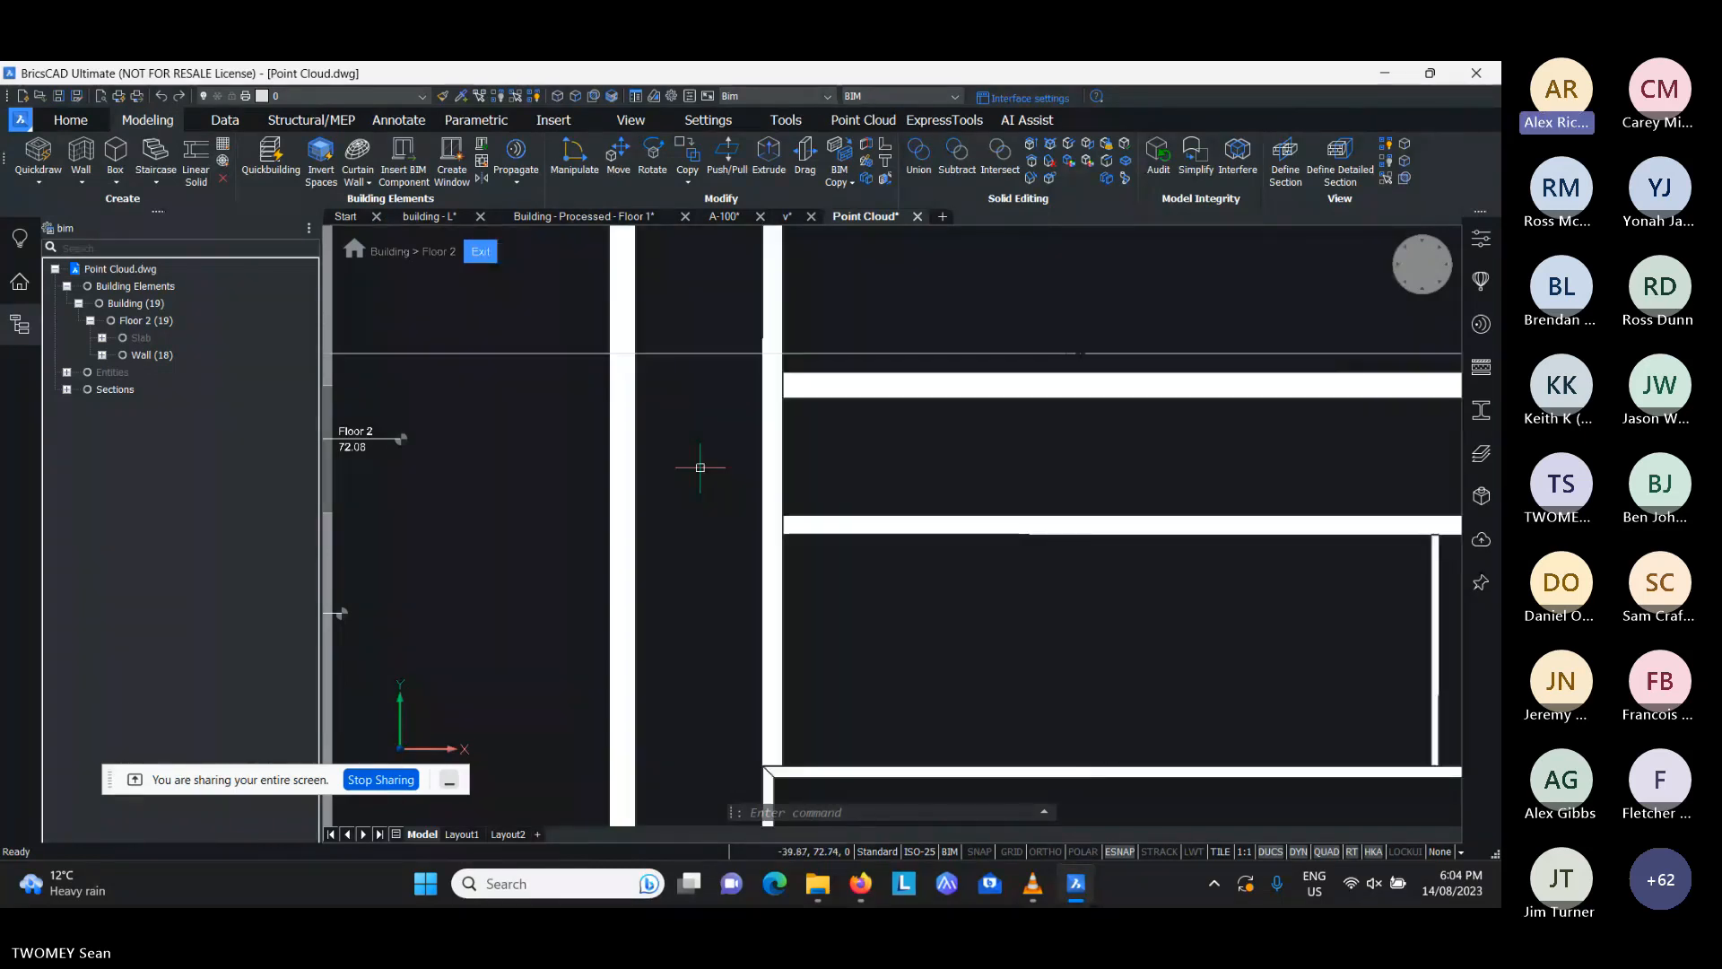
middle_click_drag(715, 479, 804, 496)
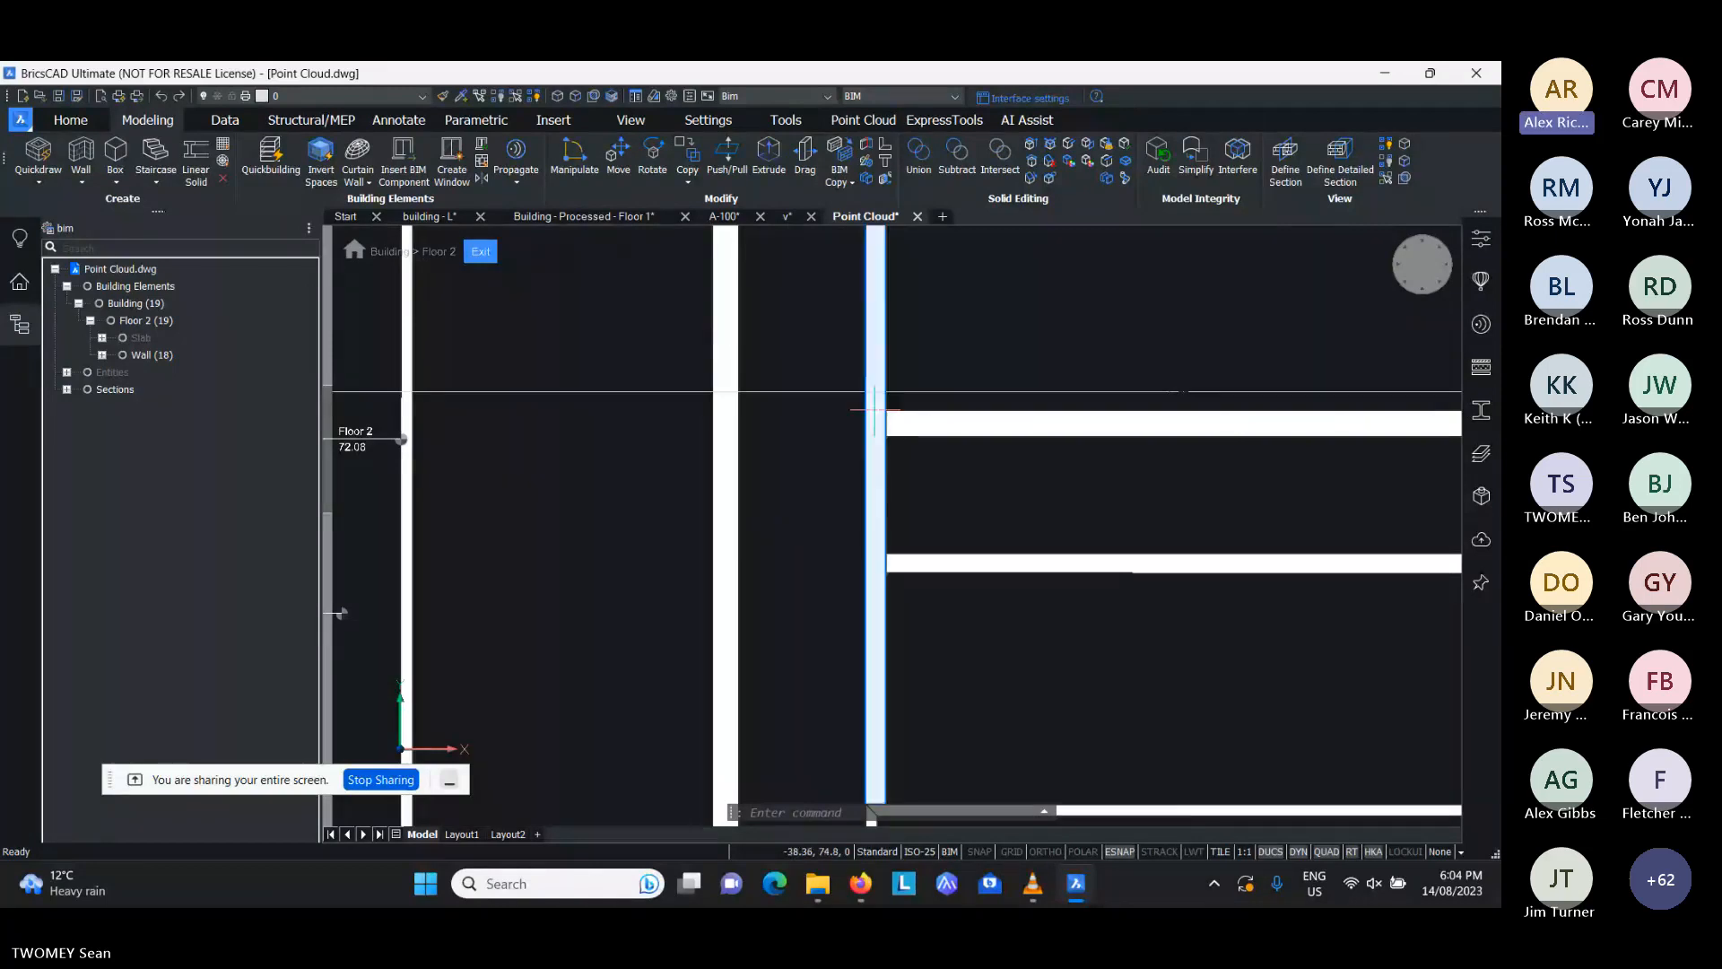
right_click(1466, 158)
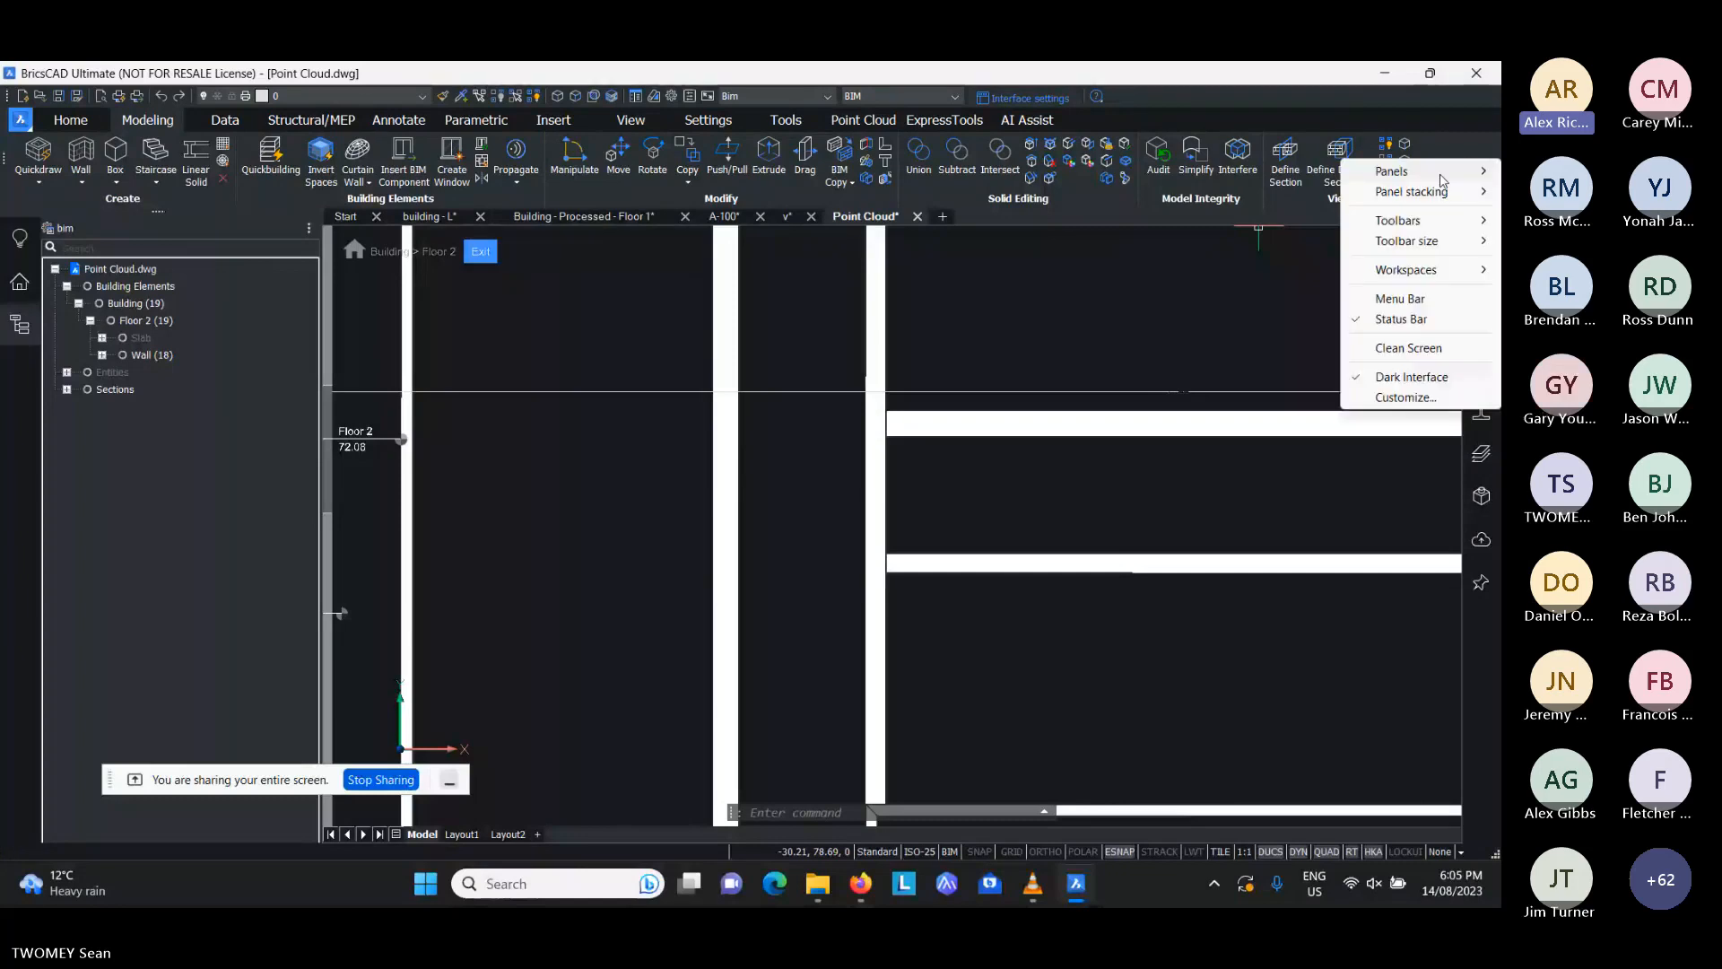
mouse_move(1413, 221)
mouse_move(1299, 221)
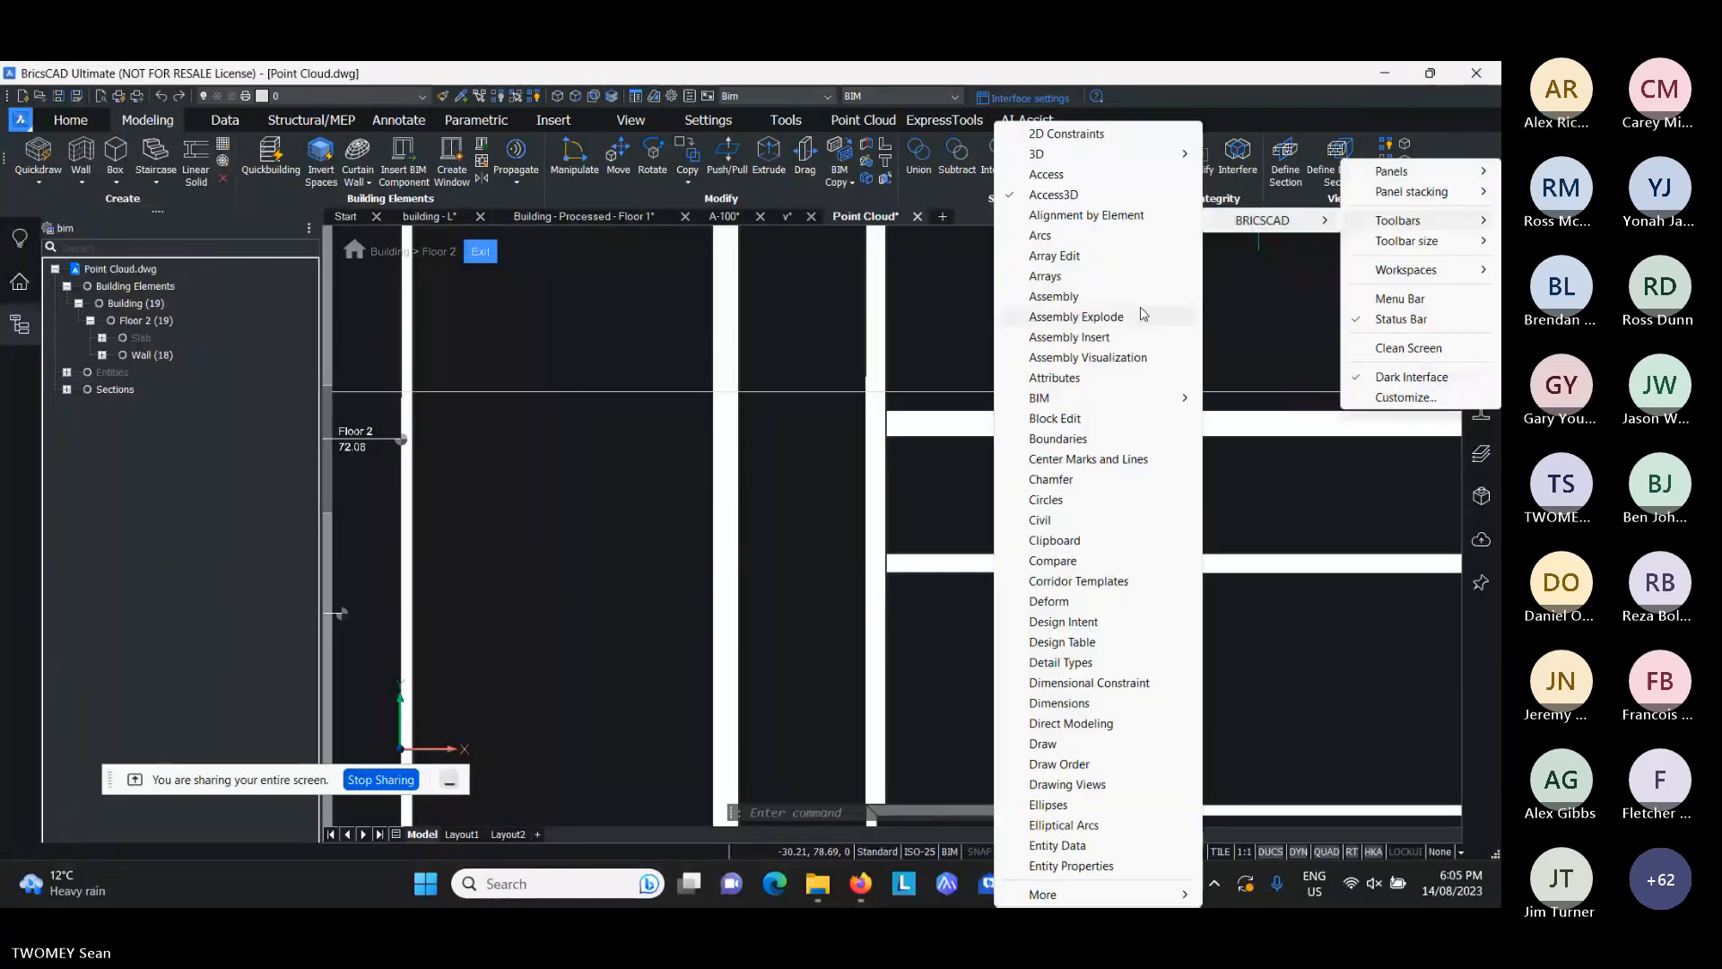
left_click(1096, 320)
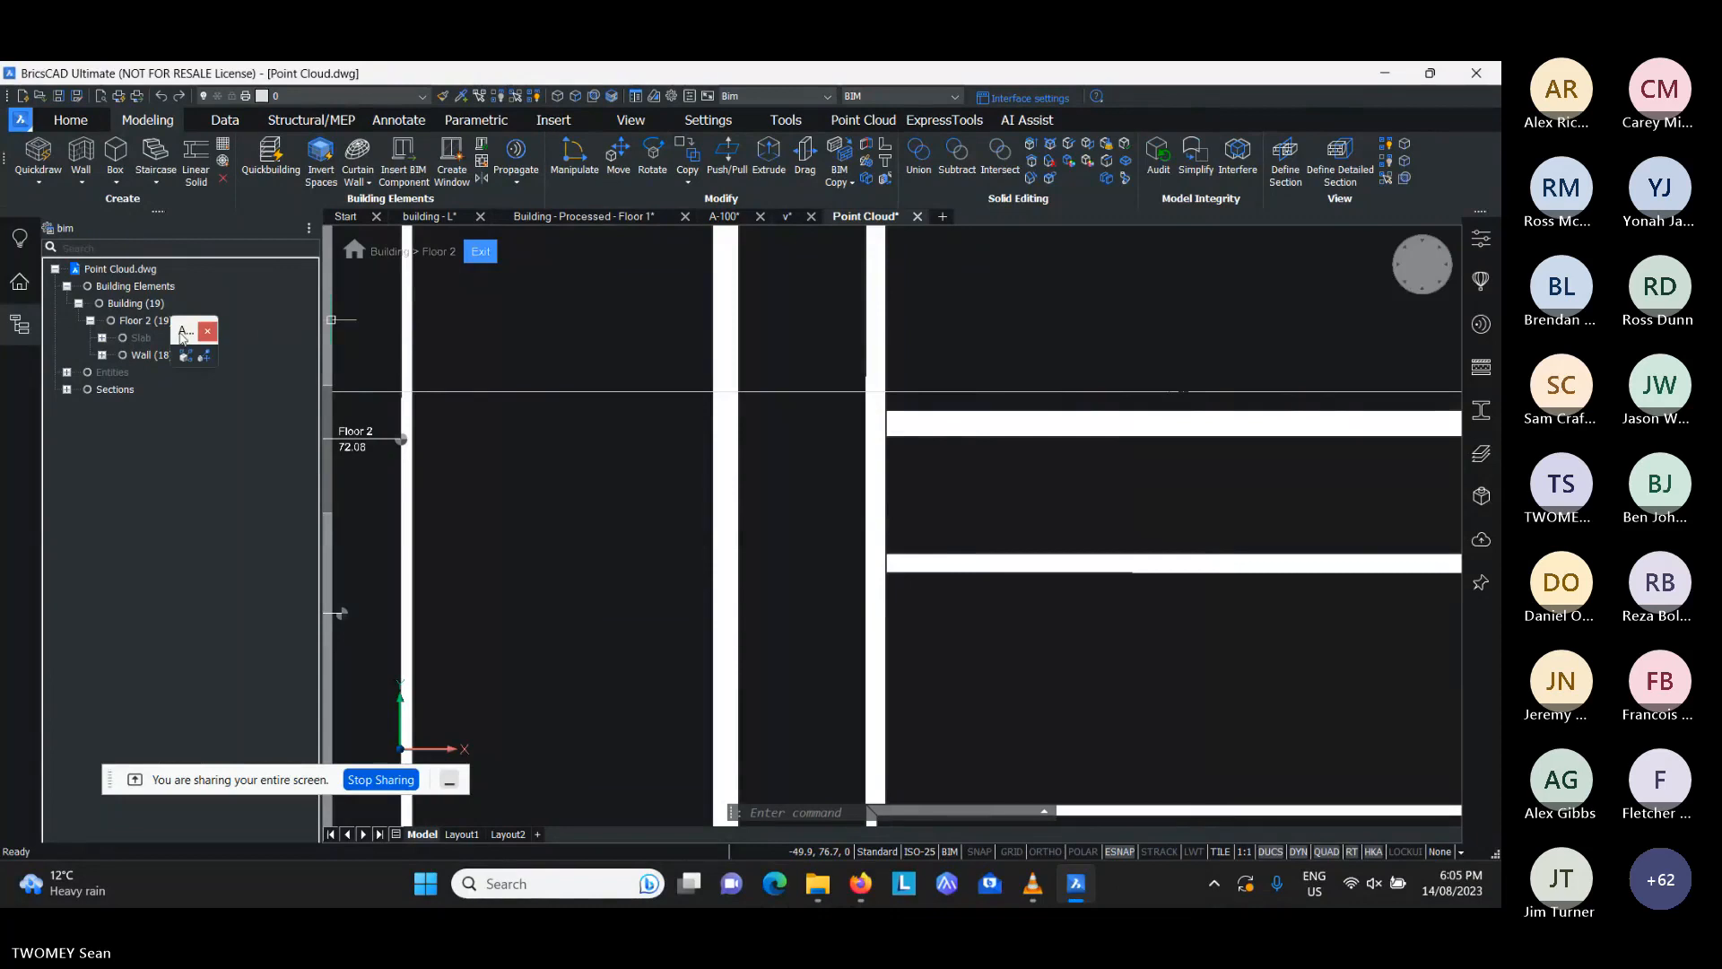
mouse_move(183, 334)
left_mouse_down()
mouse_move(466, 337)
mouse_move(531, 316)
left_mouse_up()
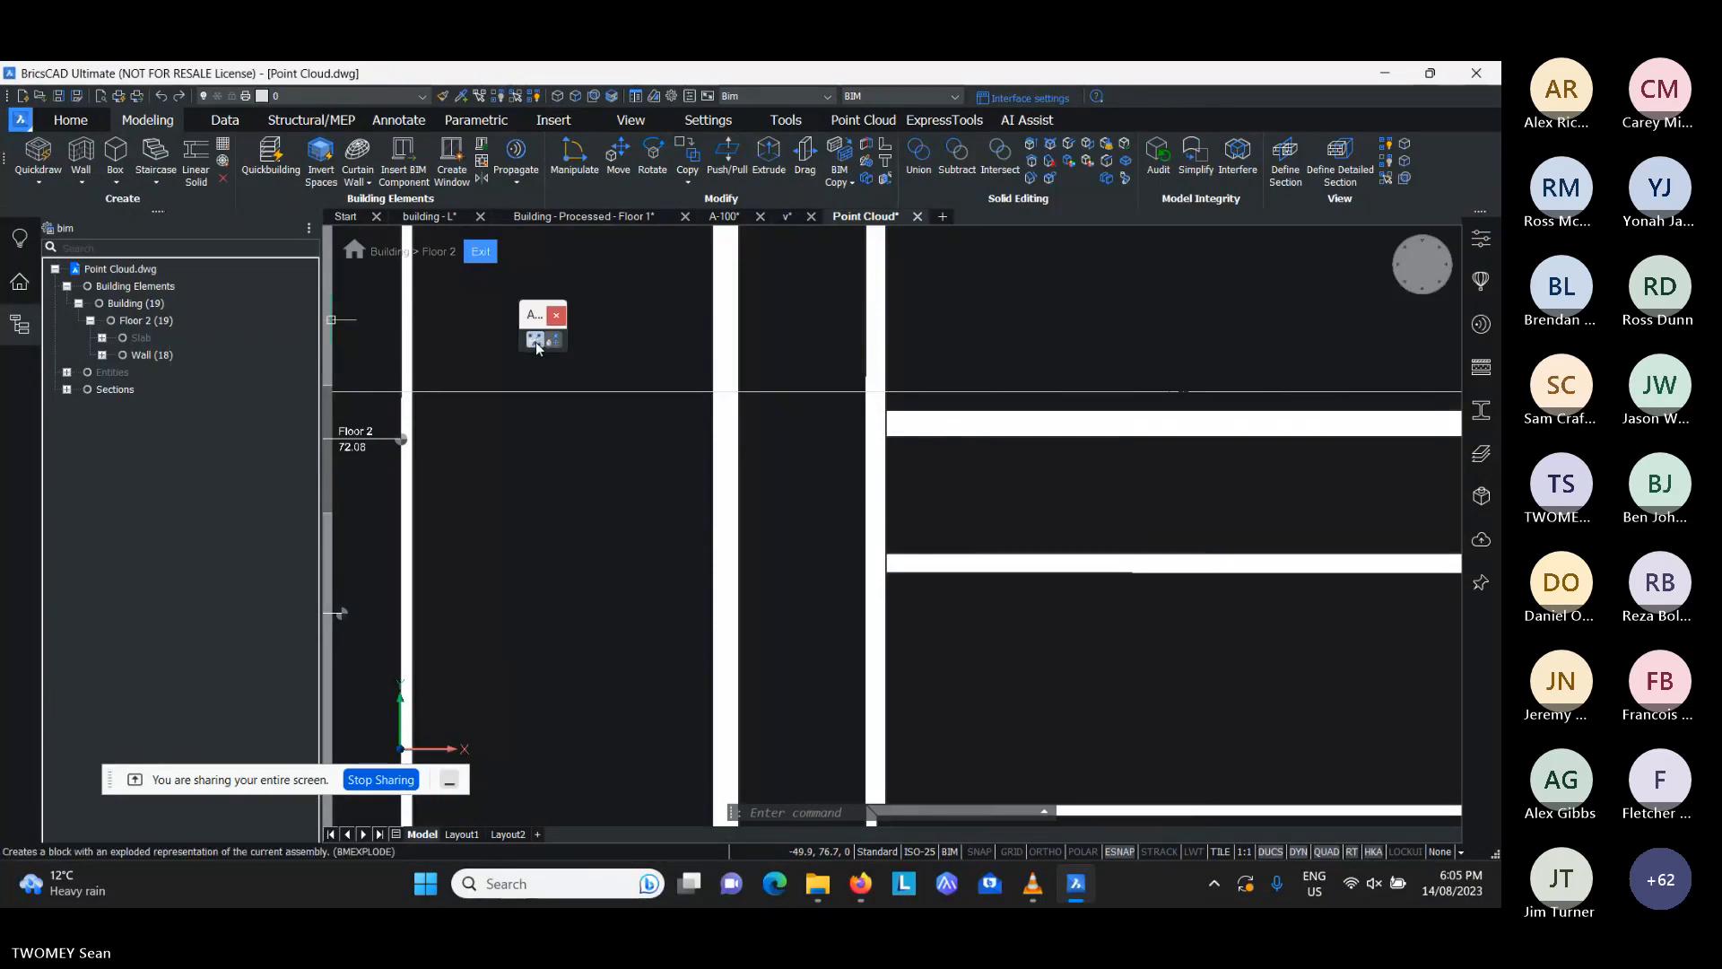
left_click(556, 315)
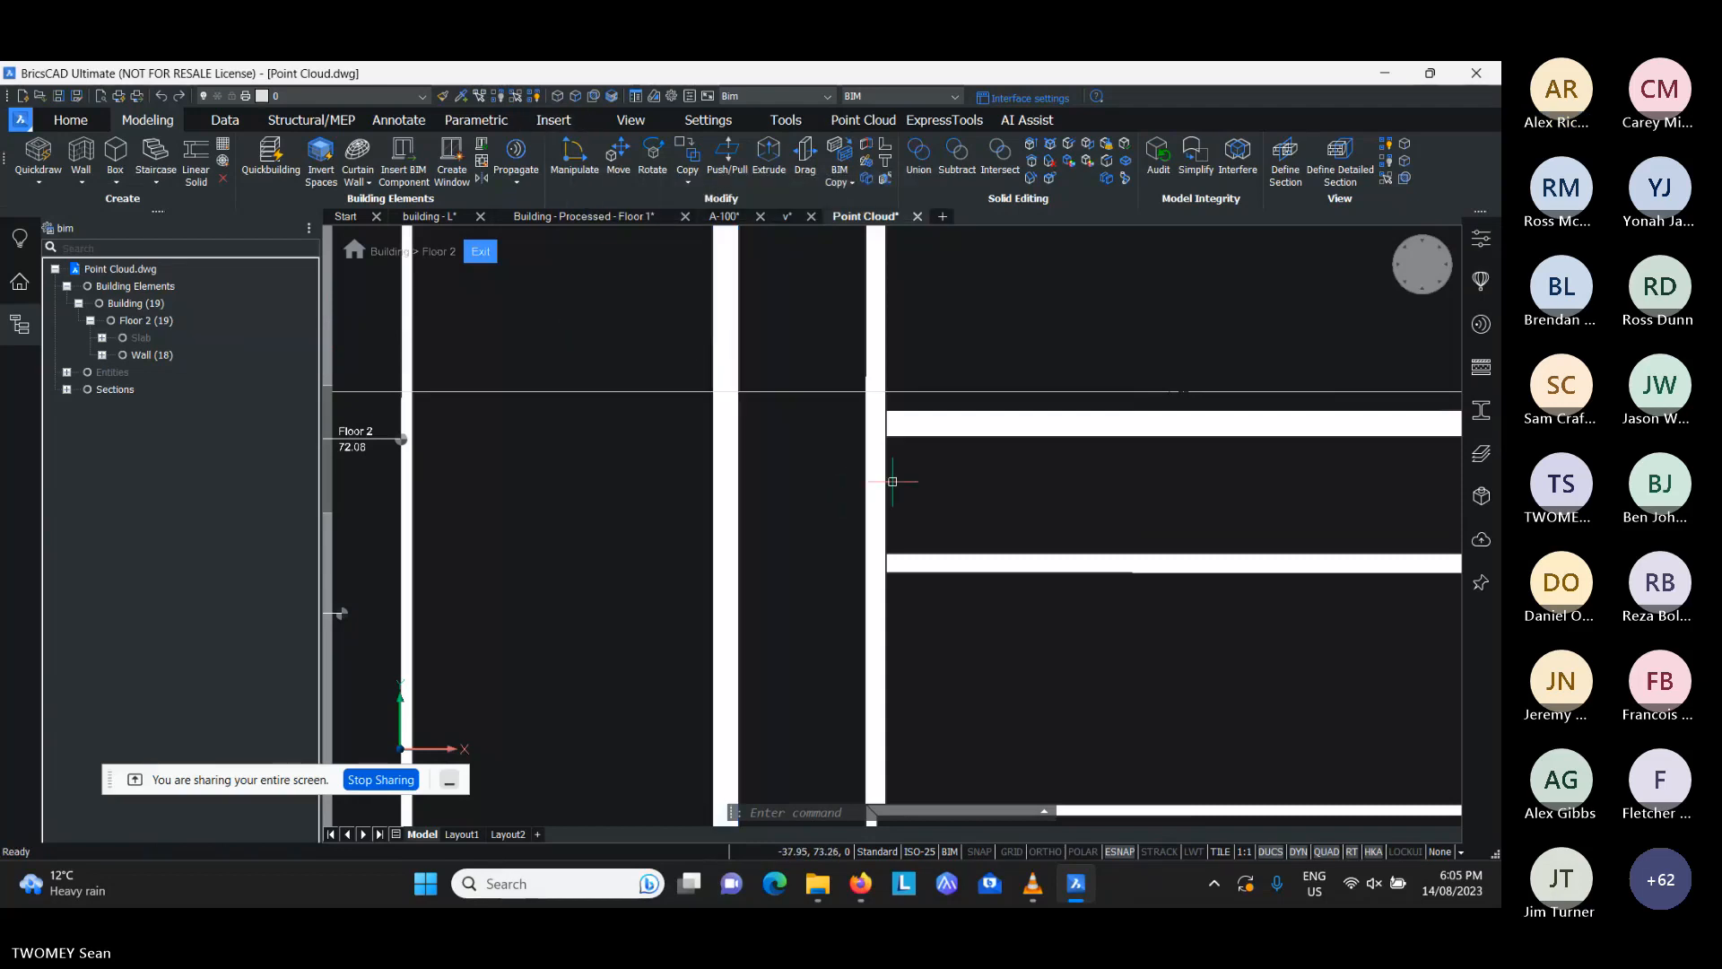
- Trim away the second Y-aligned interior wall between the two X-aligned walls with BIM Trim
scroll(848, 493, "down", 5)
scroll(810, 535, "up", 5)
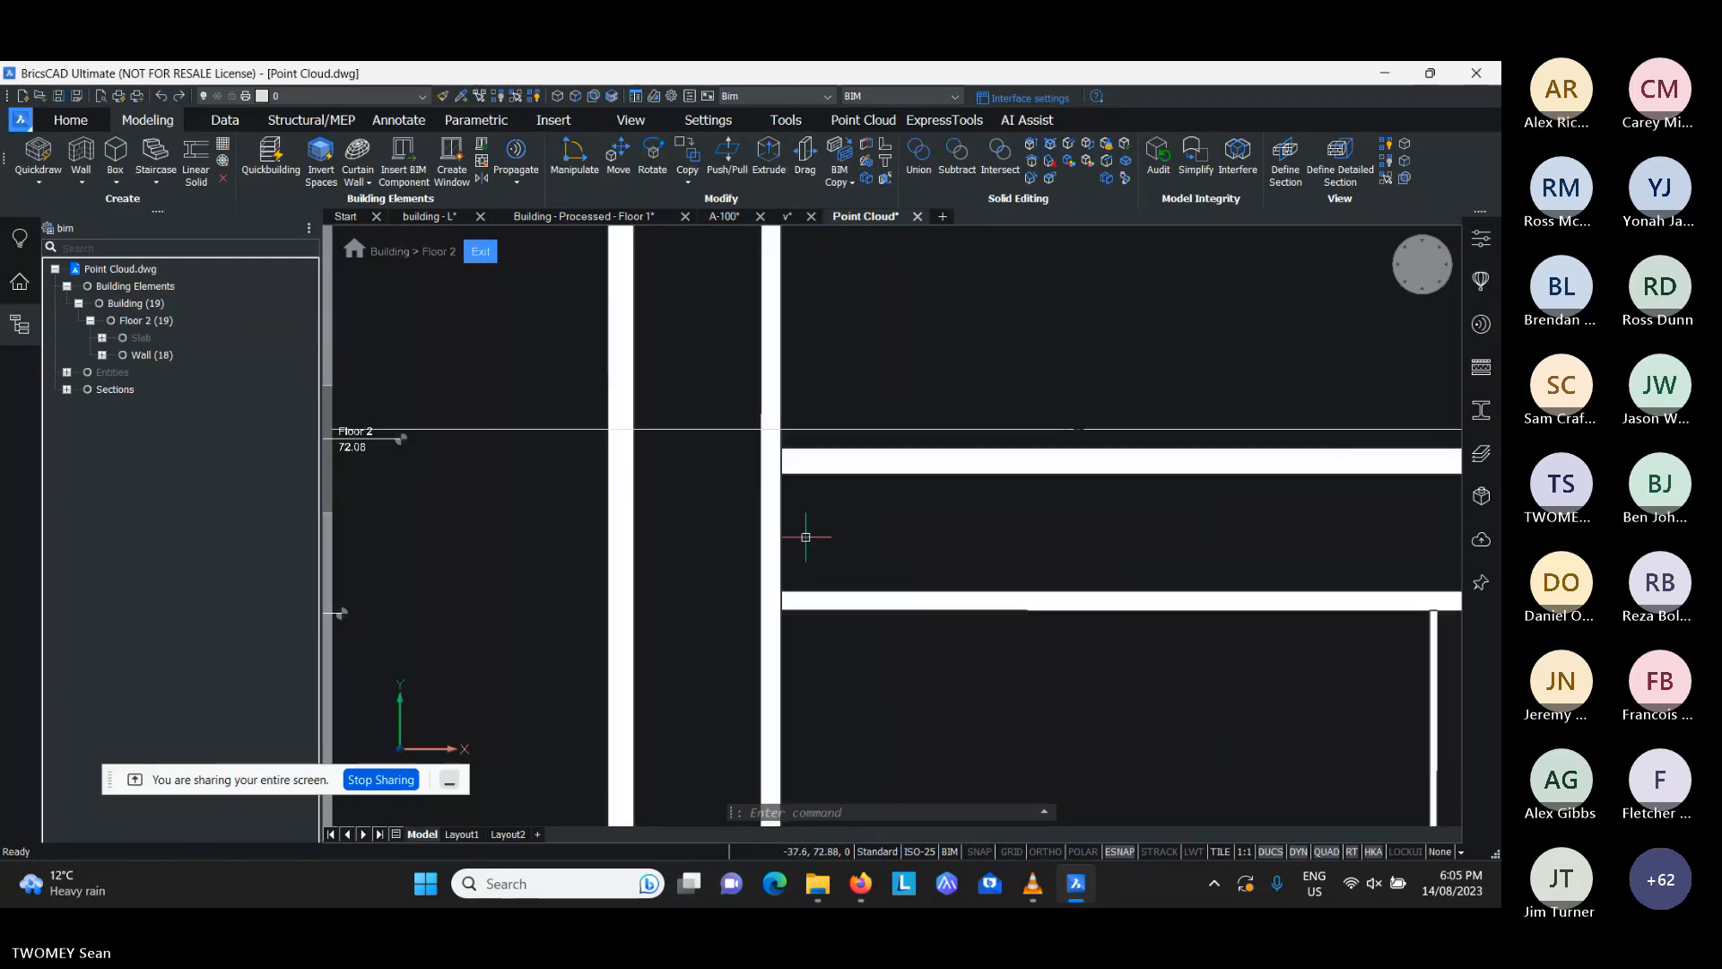
scroll(765, 507, "down", 3)
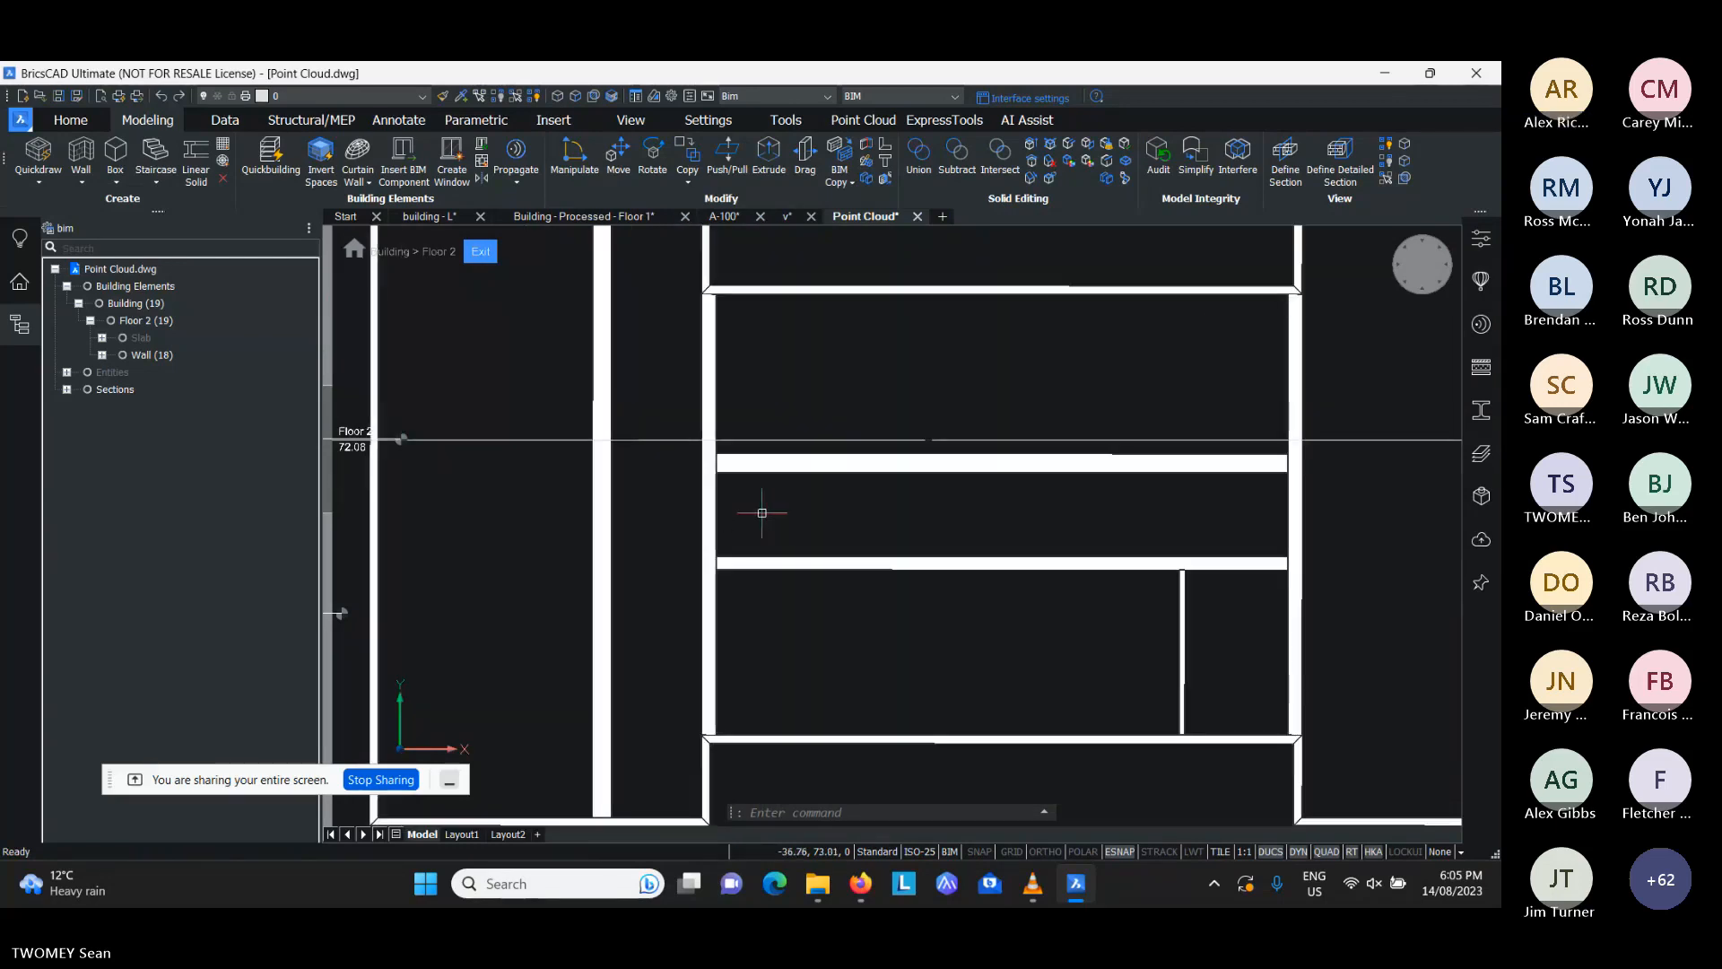
scroll(762, 508, "up", 2)
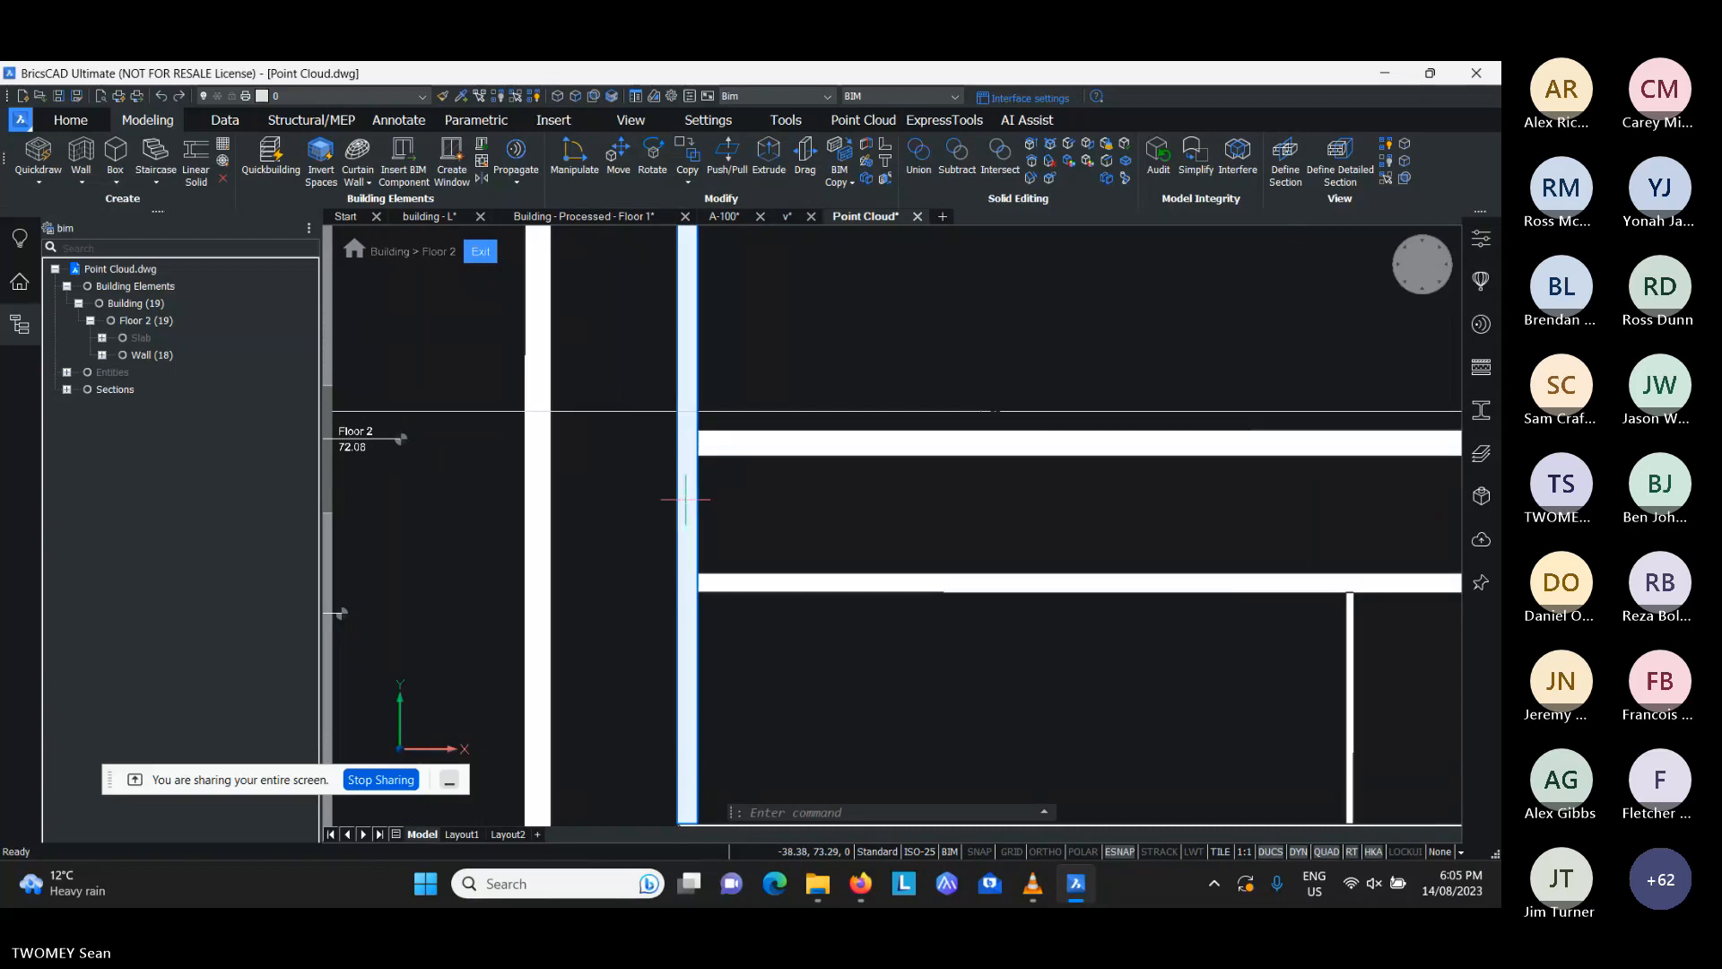
scroll(693, 508, "up", 2)
mouse_move(693, 508)
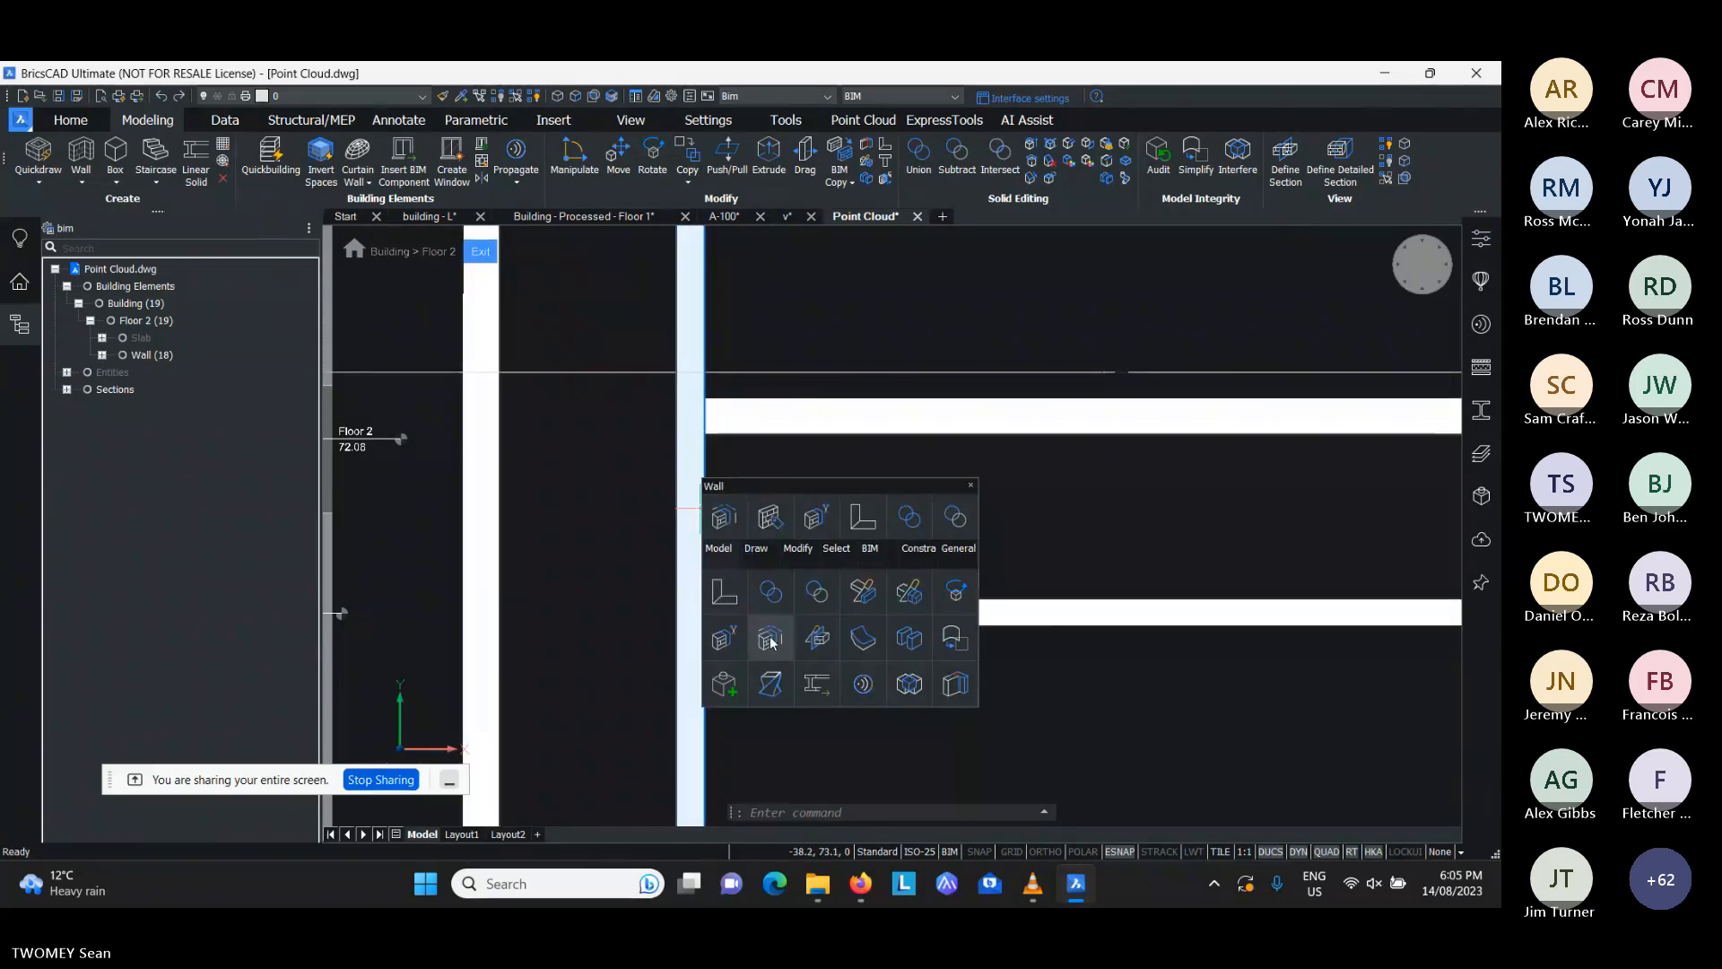
left_click(738, 645)
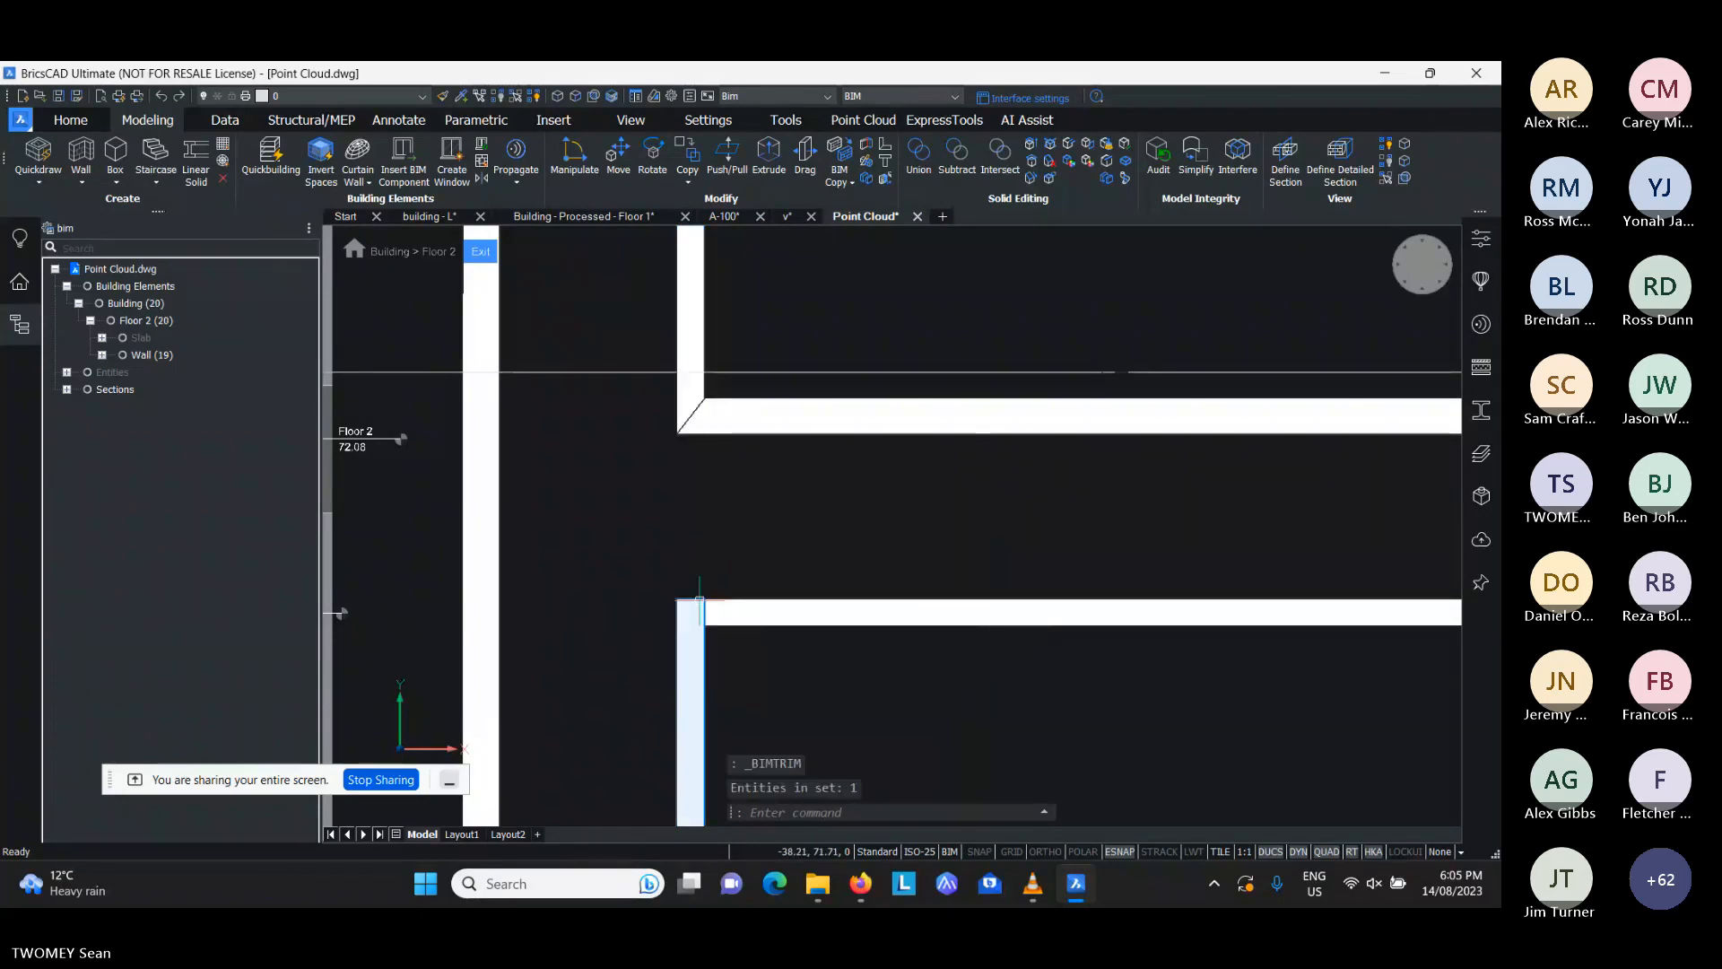
- Connect the lower X-aligned wall to the trimmed wall's southern segment with LConnect, using the mitred corner option
middle_click_drag(698, 600, 712, 490)
scroll(711, 490, "up", 3)
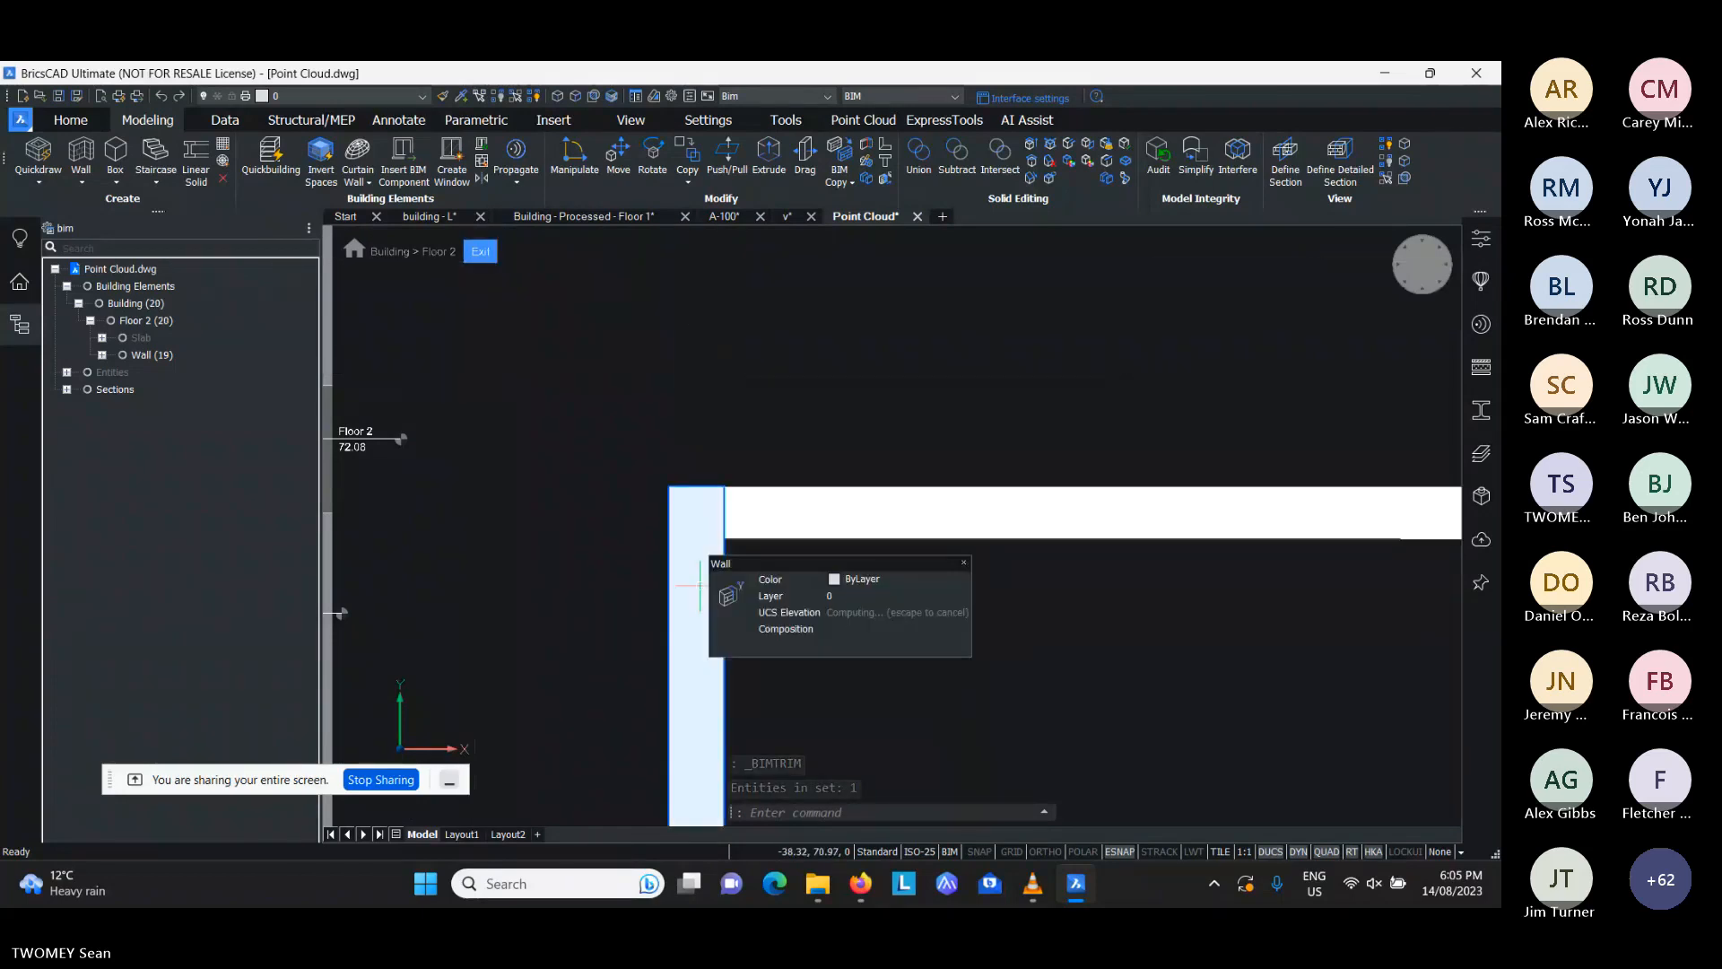
scroll(736, 453, "down", 1)
middle_click_drag(735, 453, 742, 557)
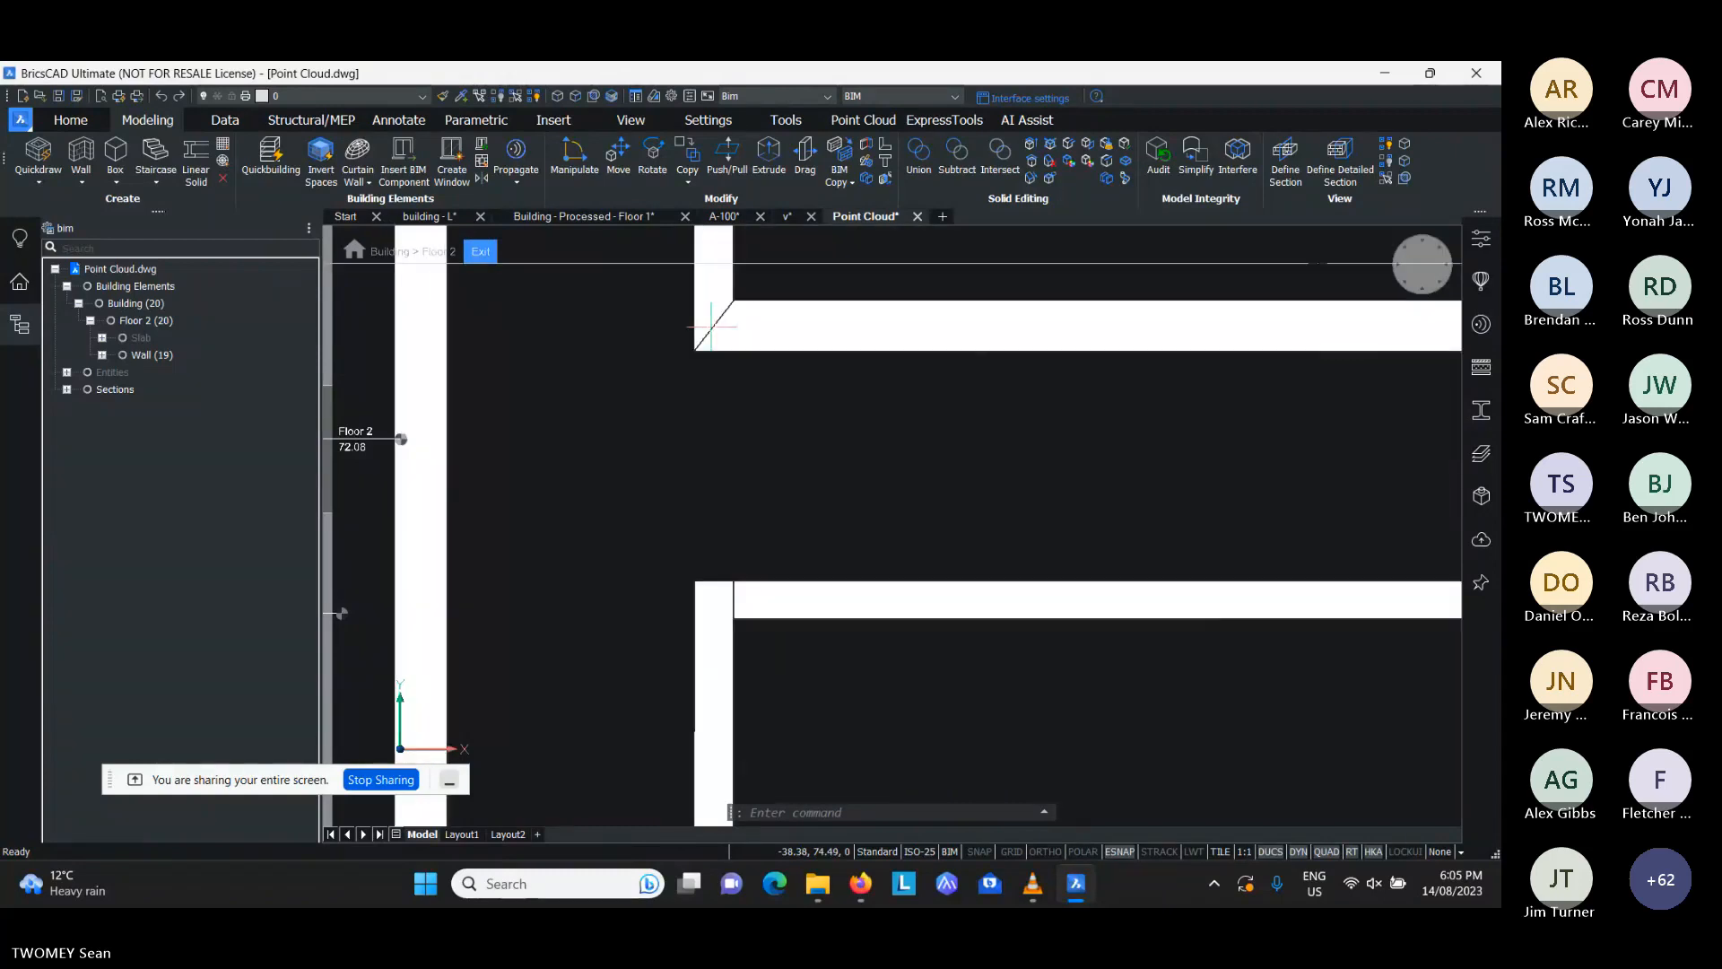
mouse_move(712, 326)
middle_click_drag(689, 493, 706, 426)
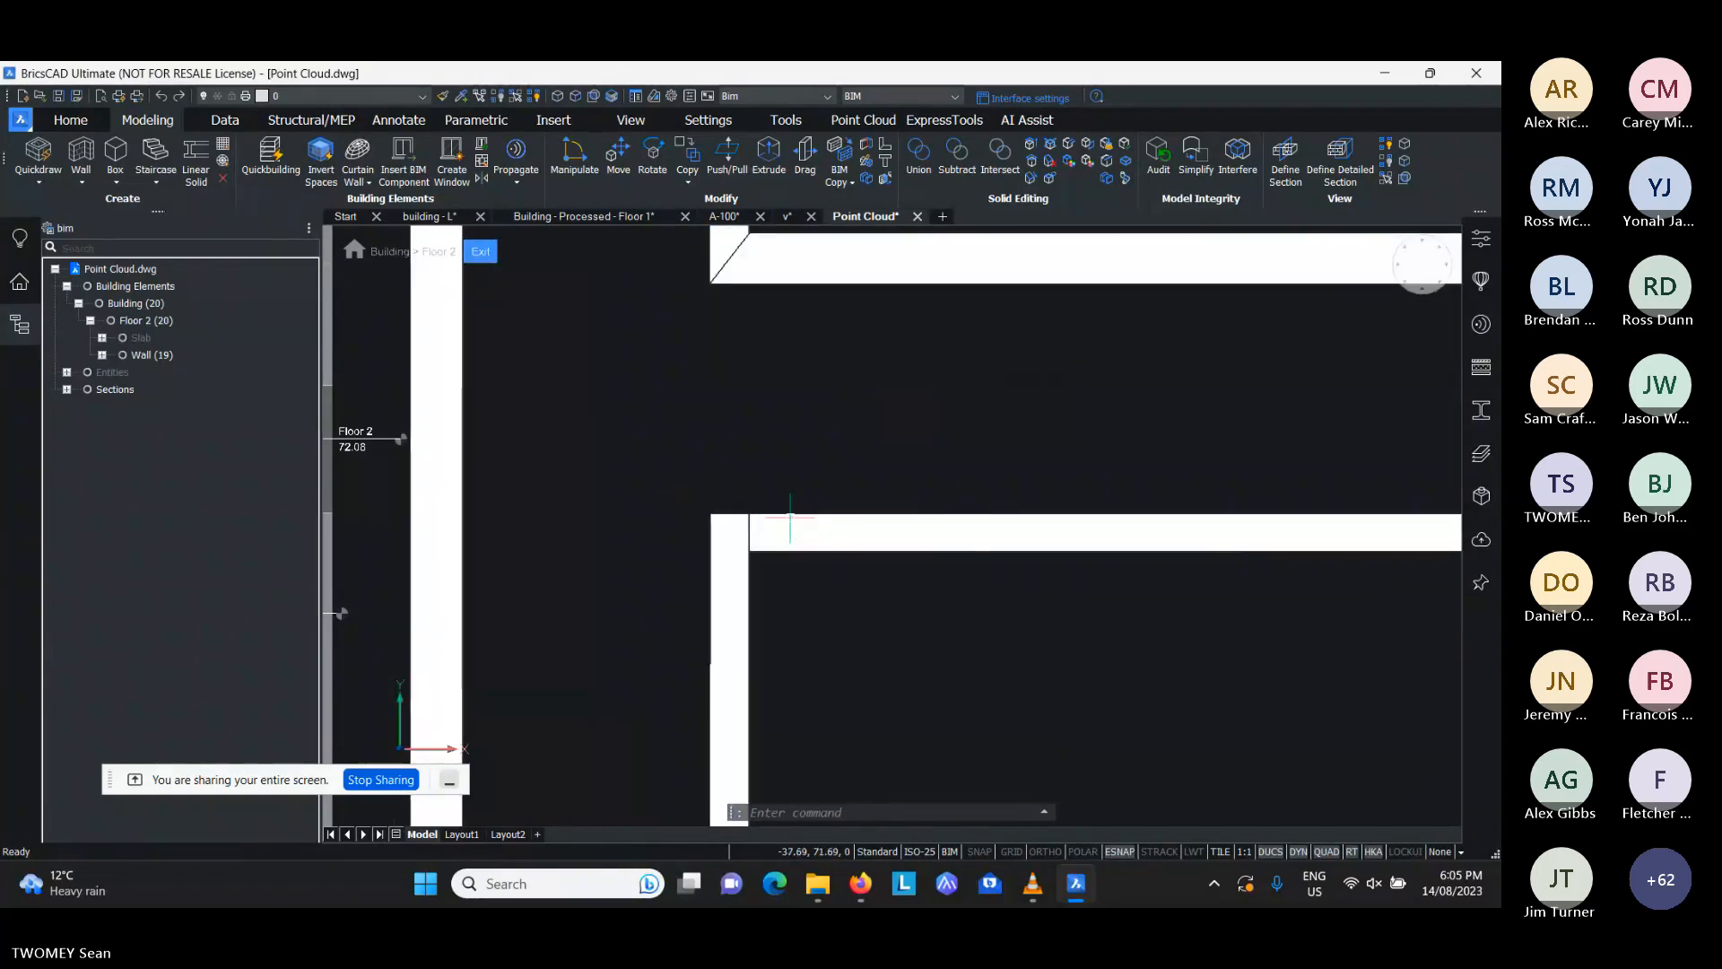
mouse_move(788, 533)
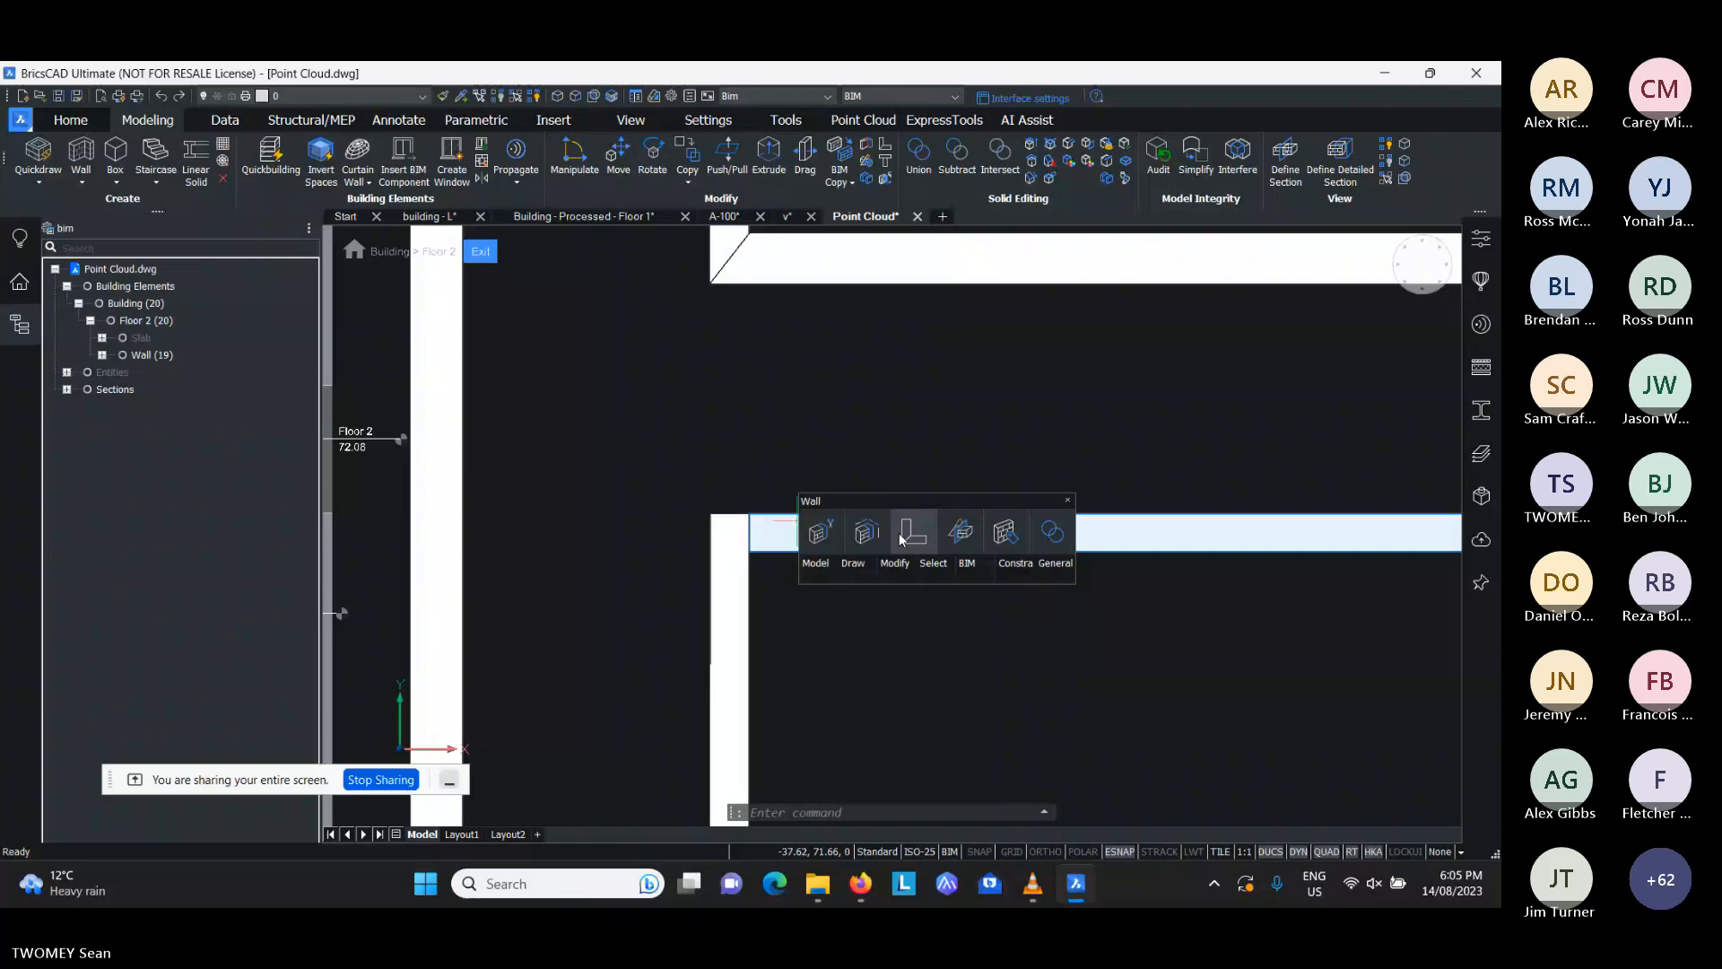
left_click(912, 538)
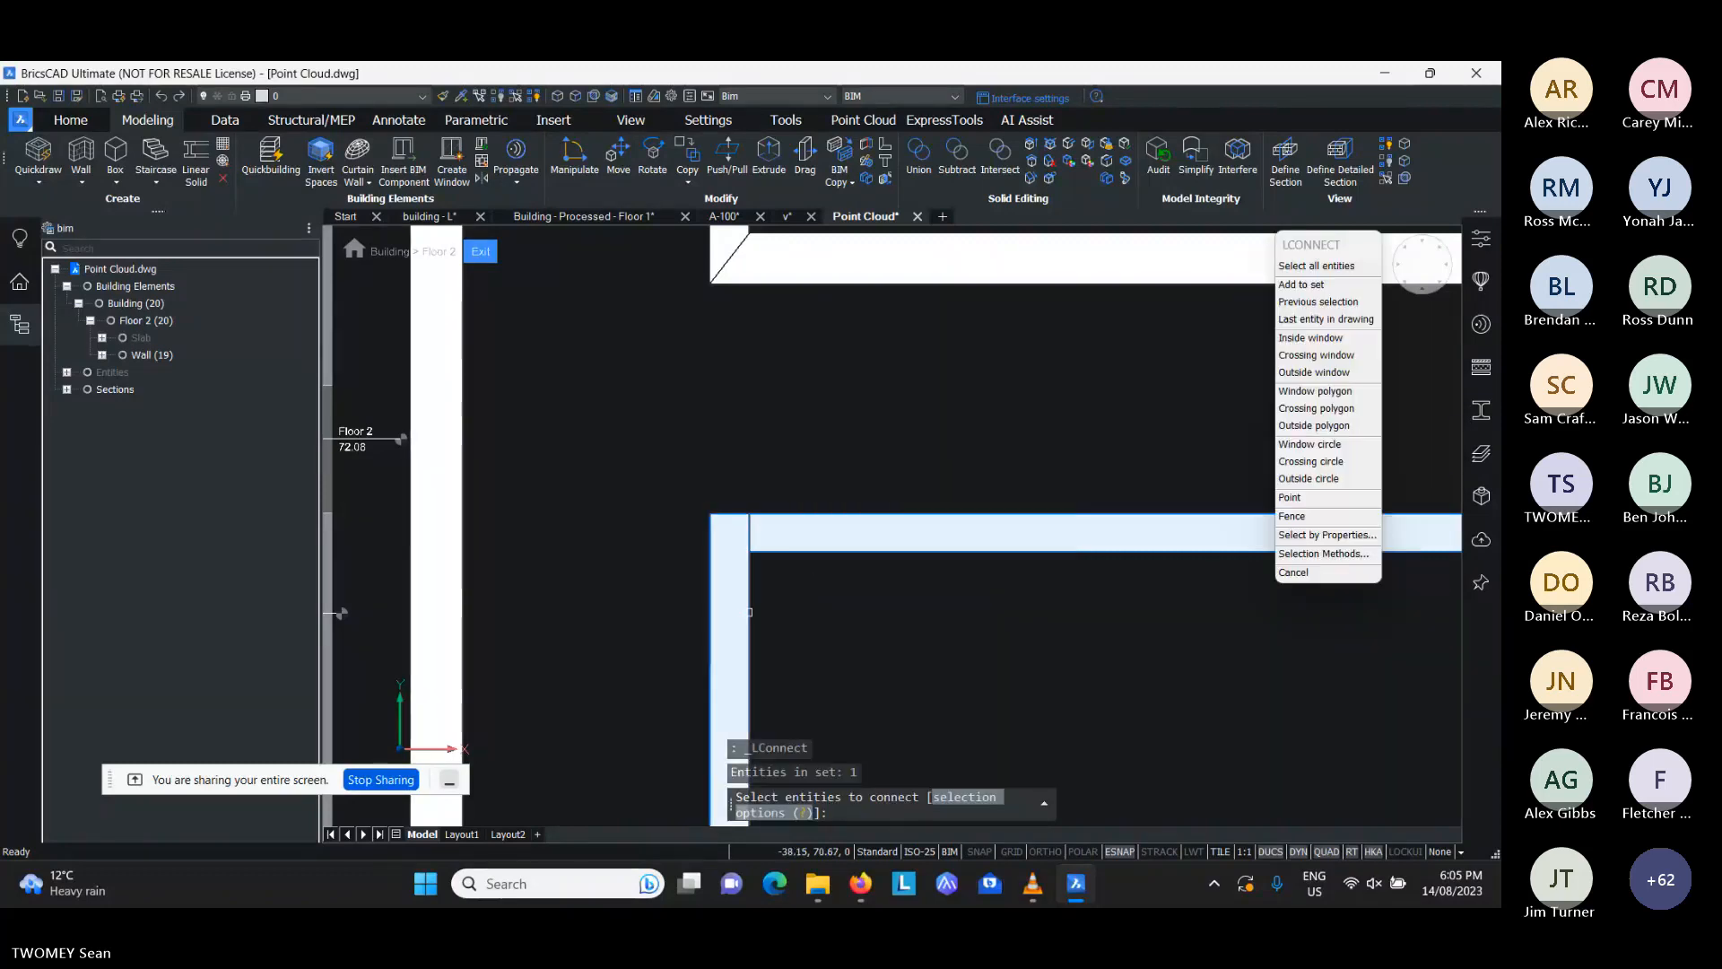
key("Return")
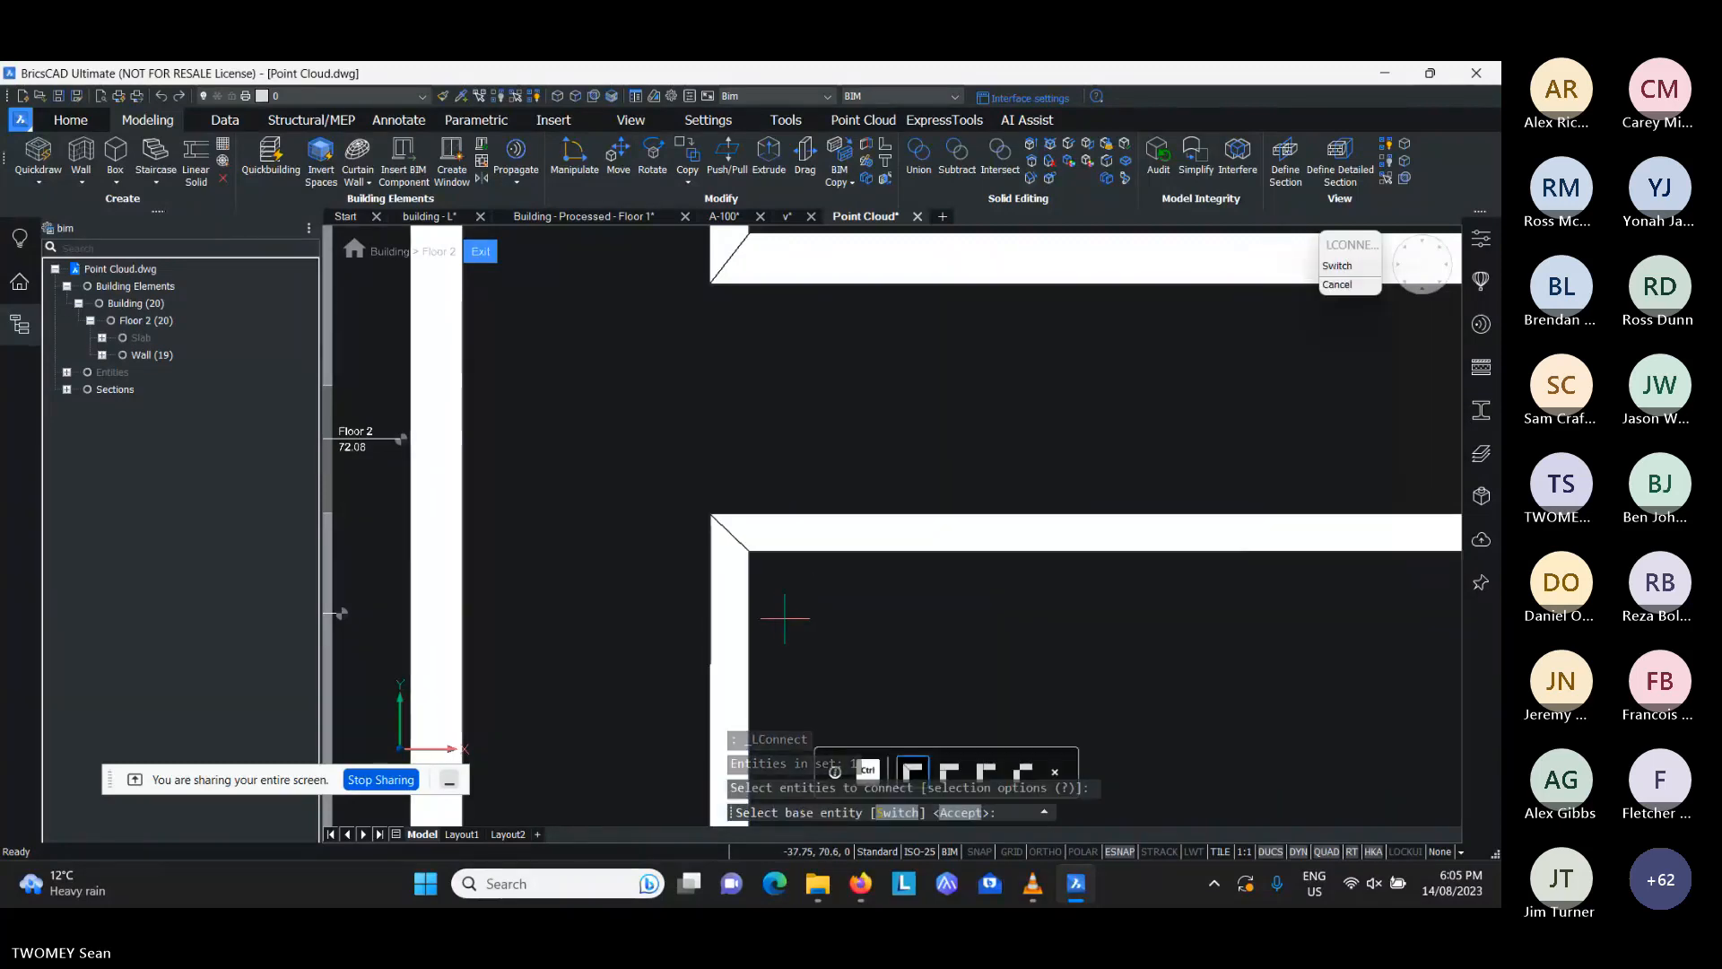
key("ctrl")
key("ctrl")
key("ctrl")
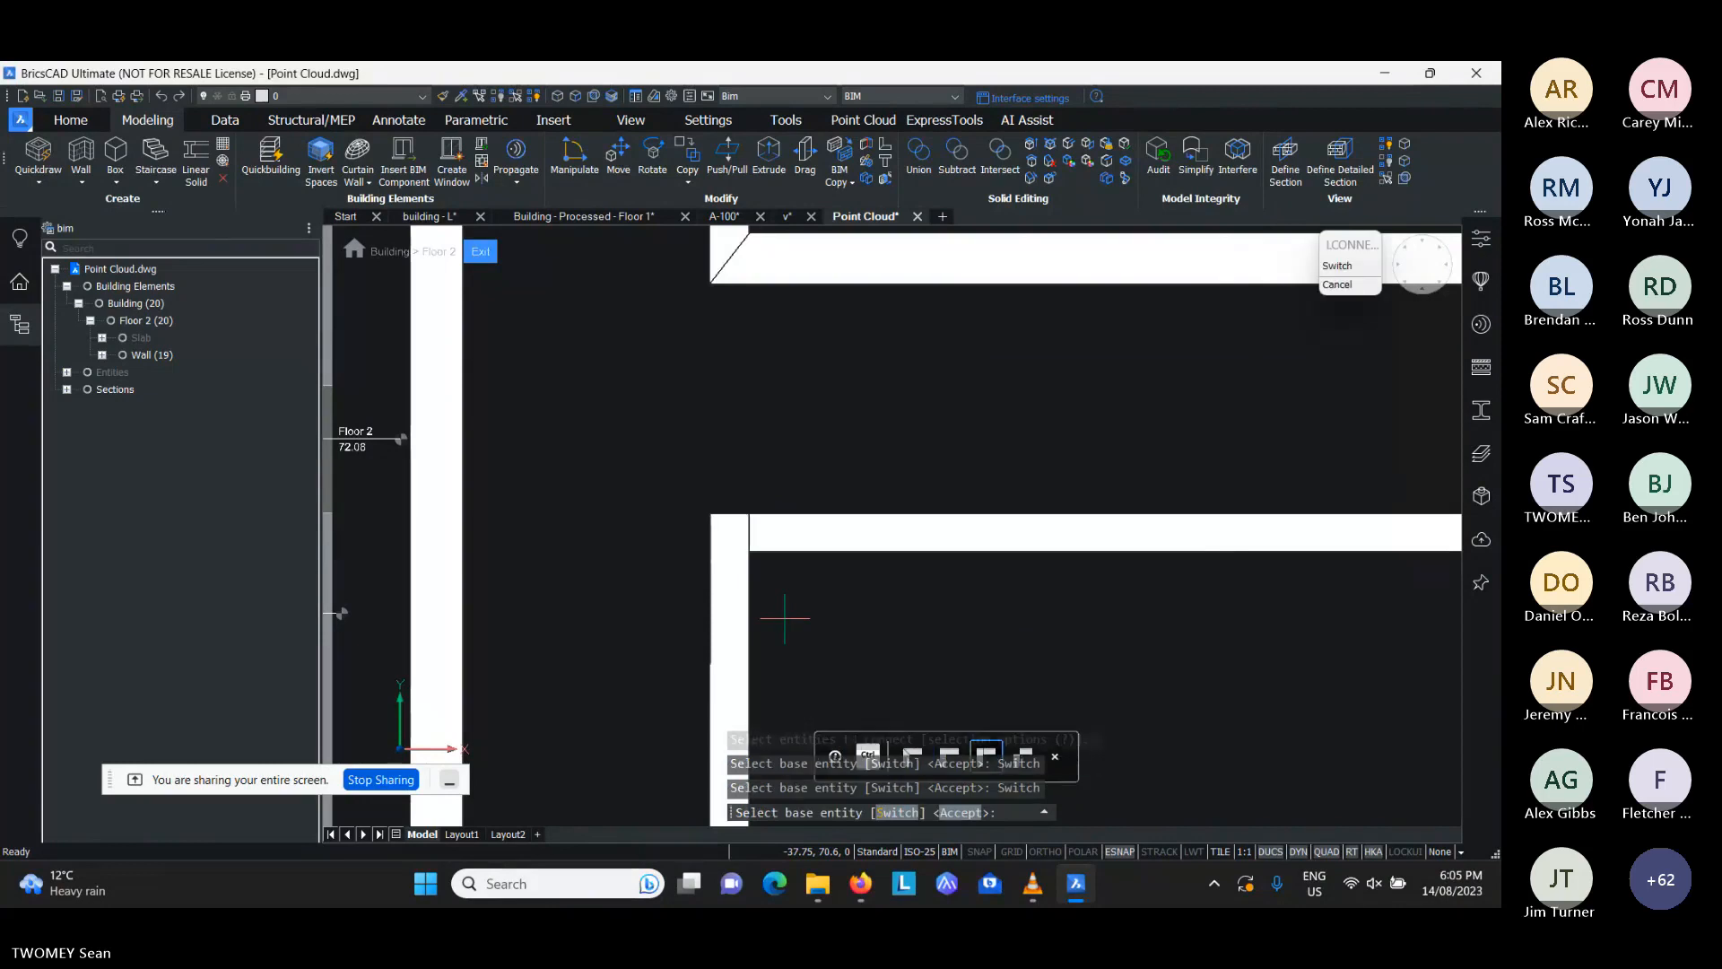
key("ctrl")
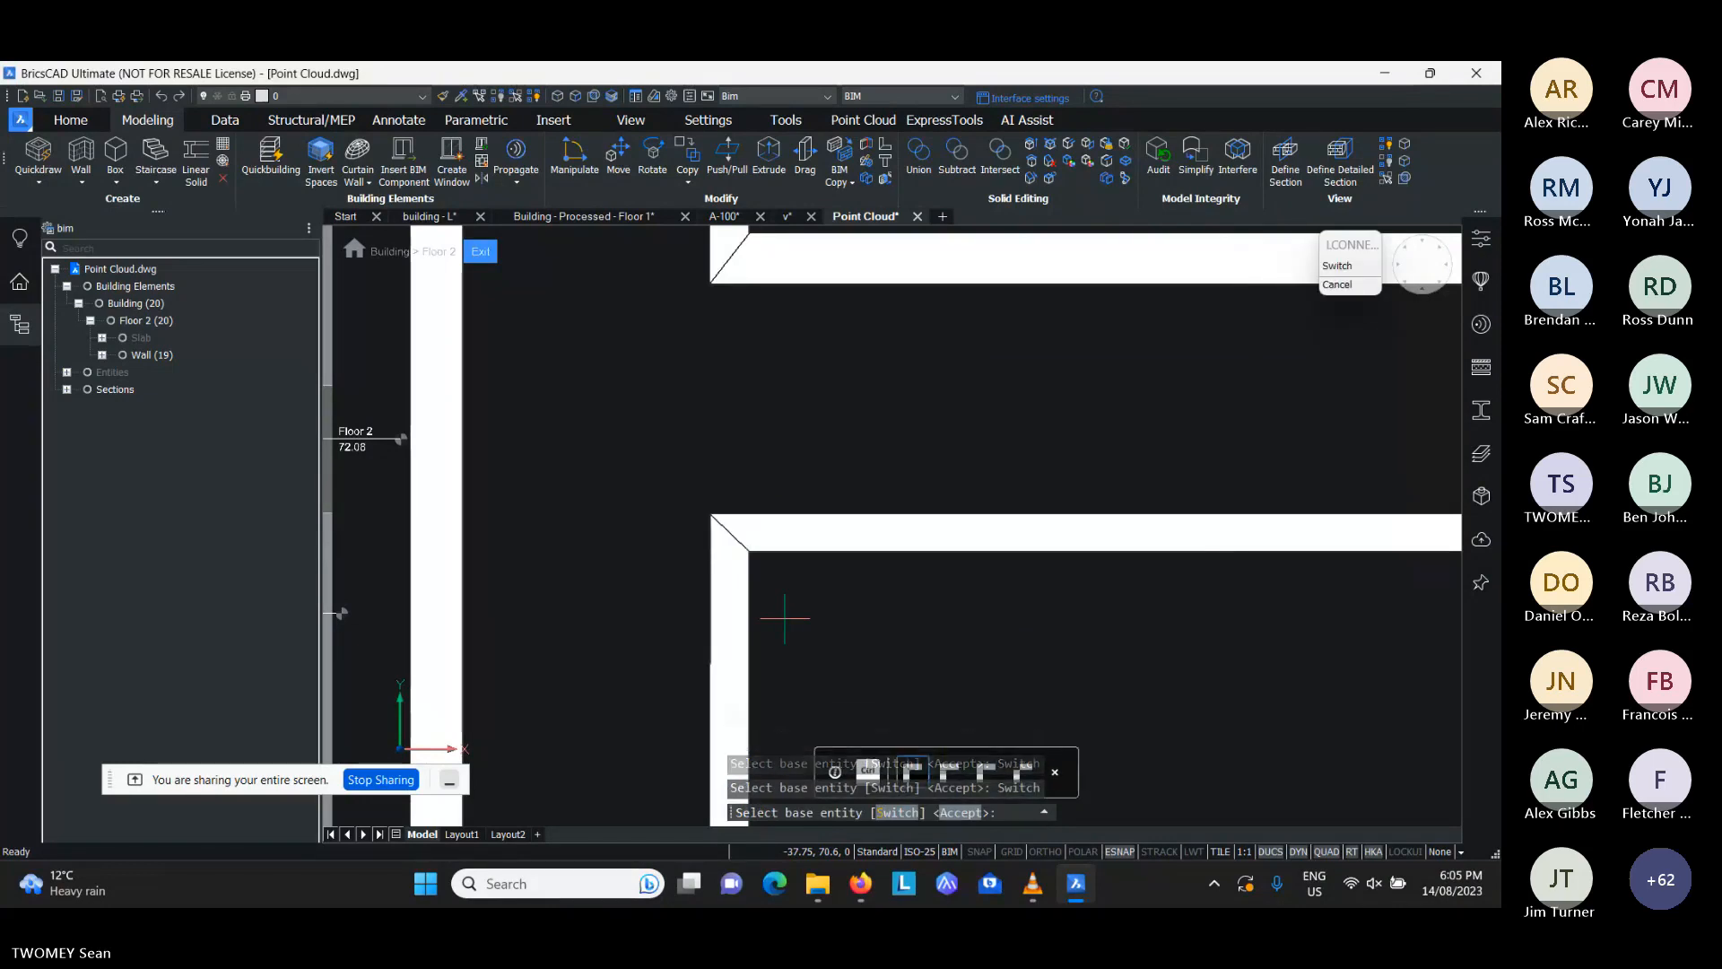
key("Return")
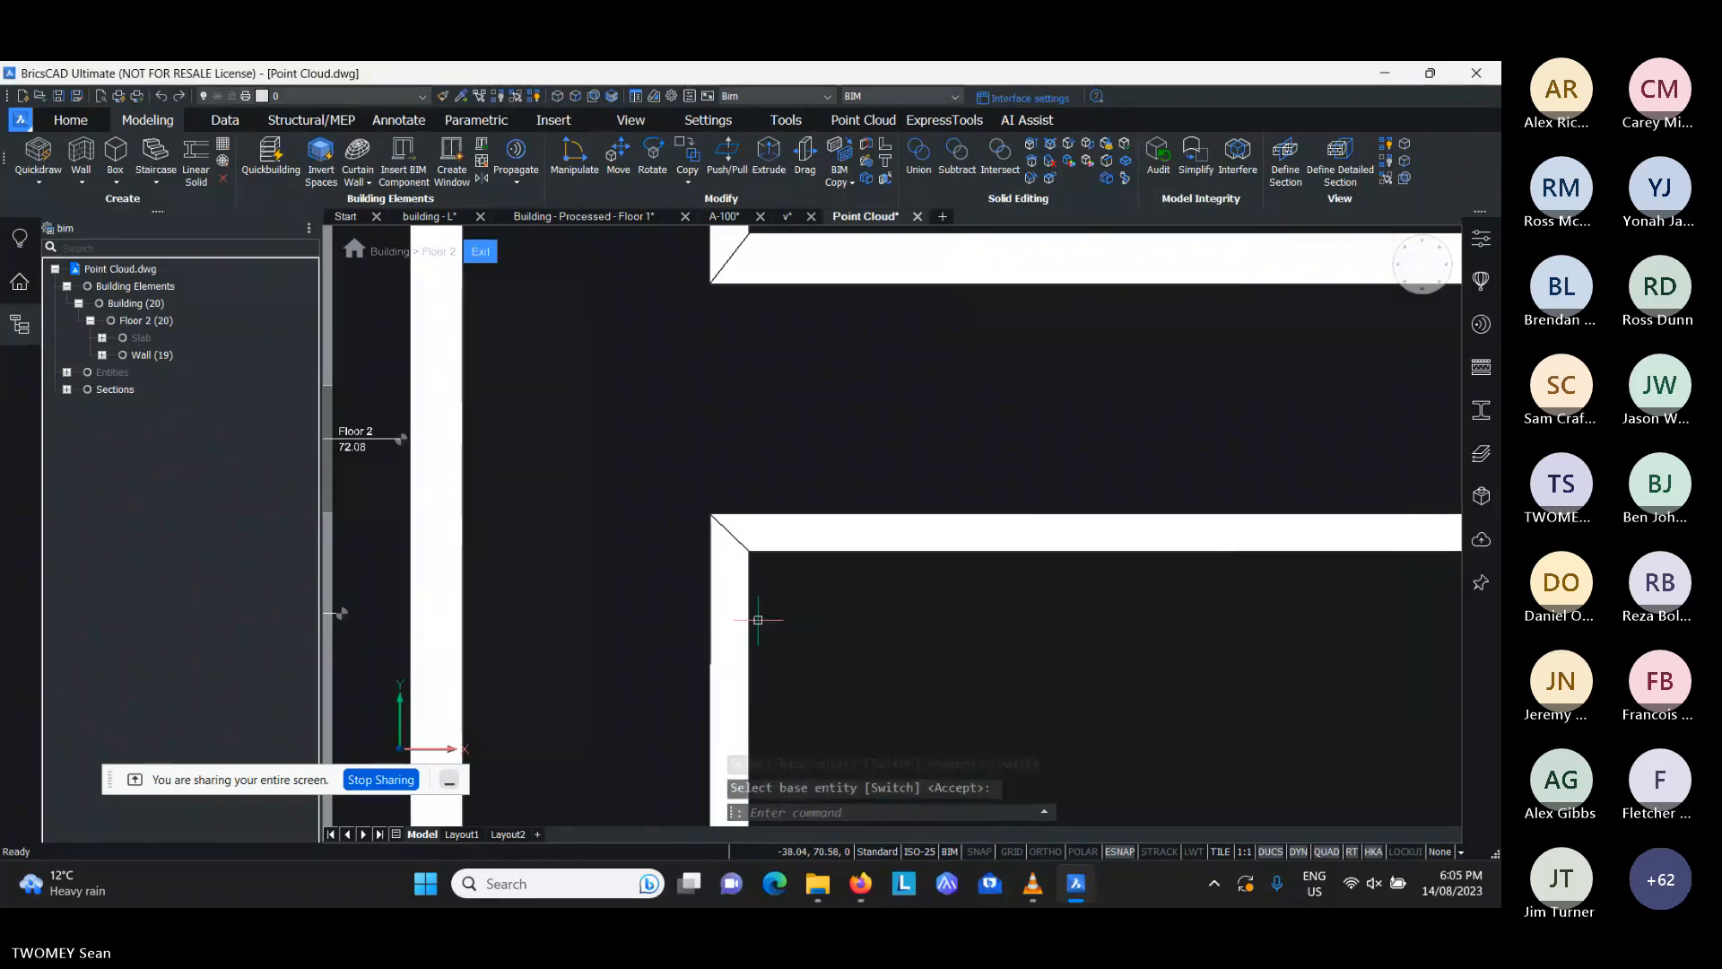
middle_click_drag(704, 512, 744, 614)
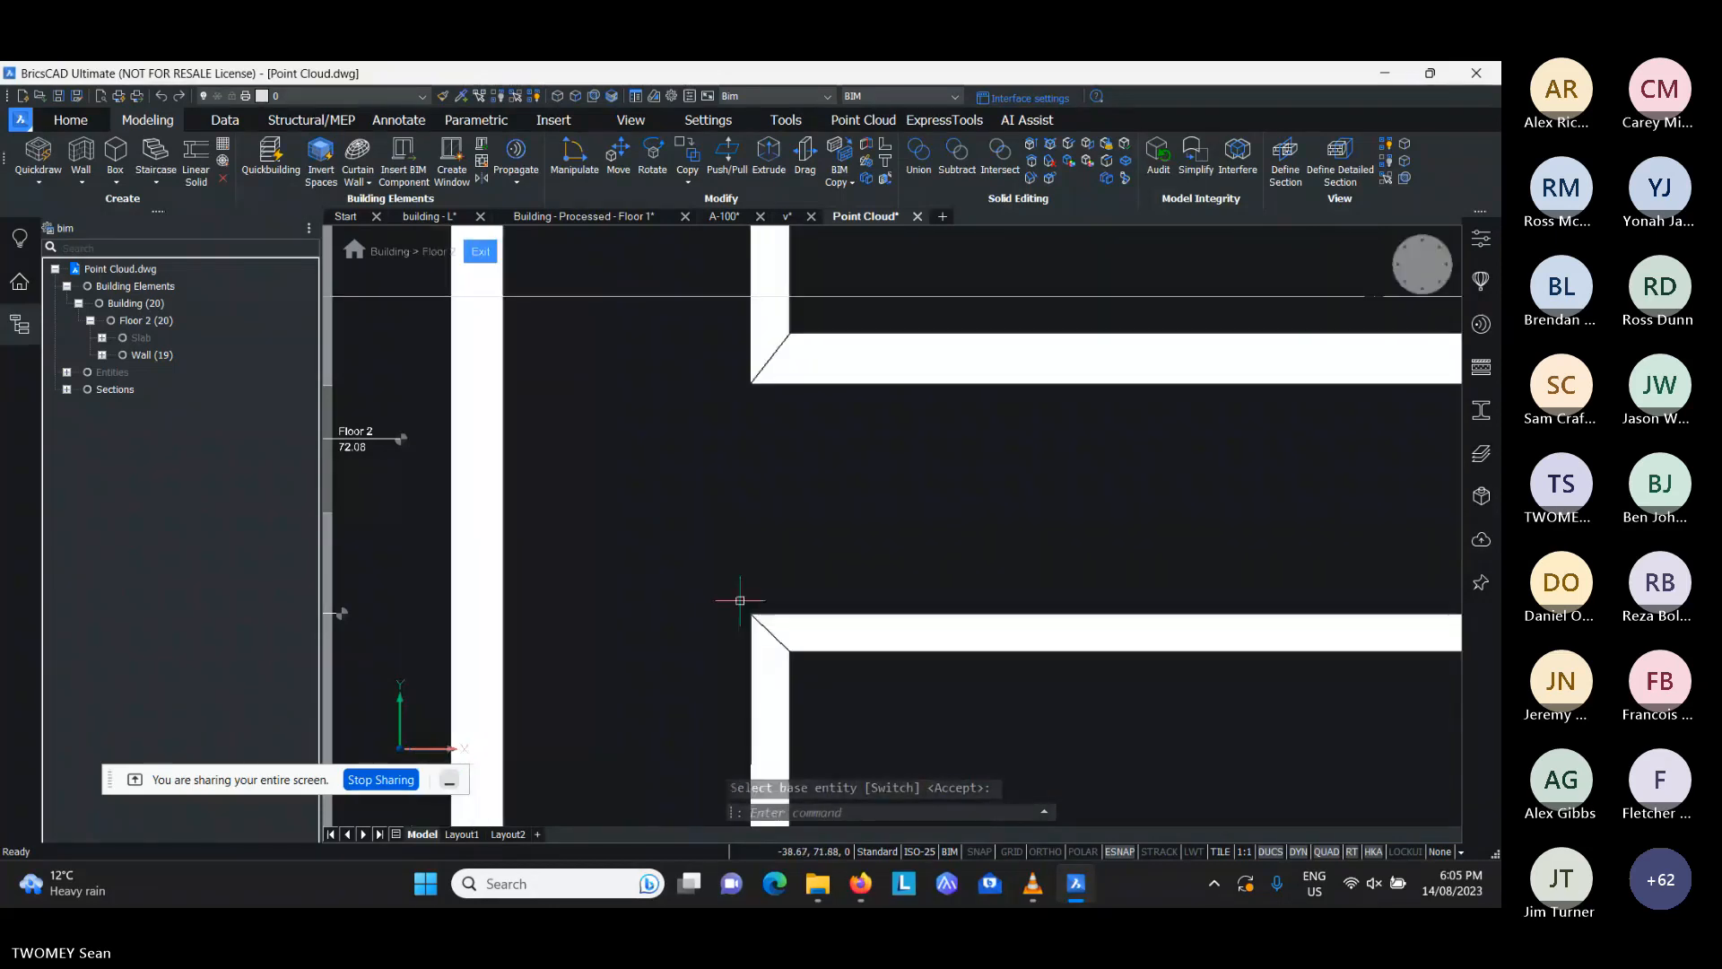
middle_click_drag(680, 530, 763, 551)
scroll(756, 543, "down", 2)
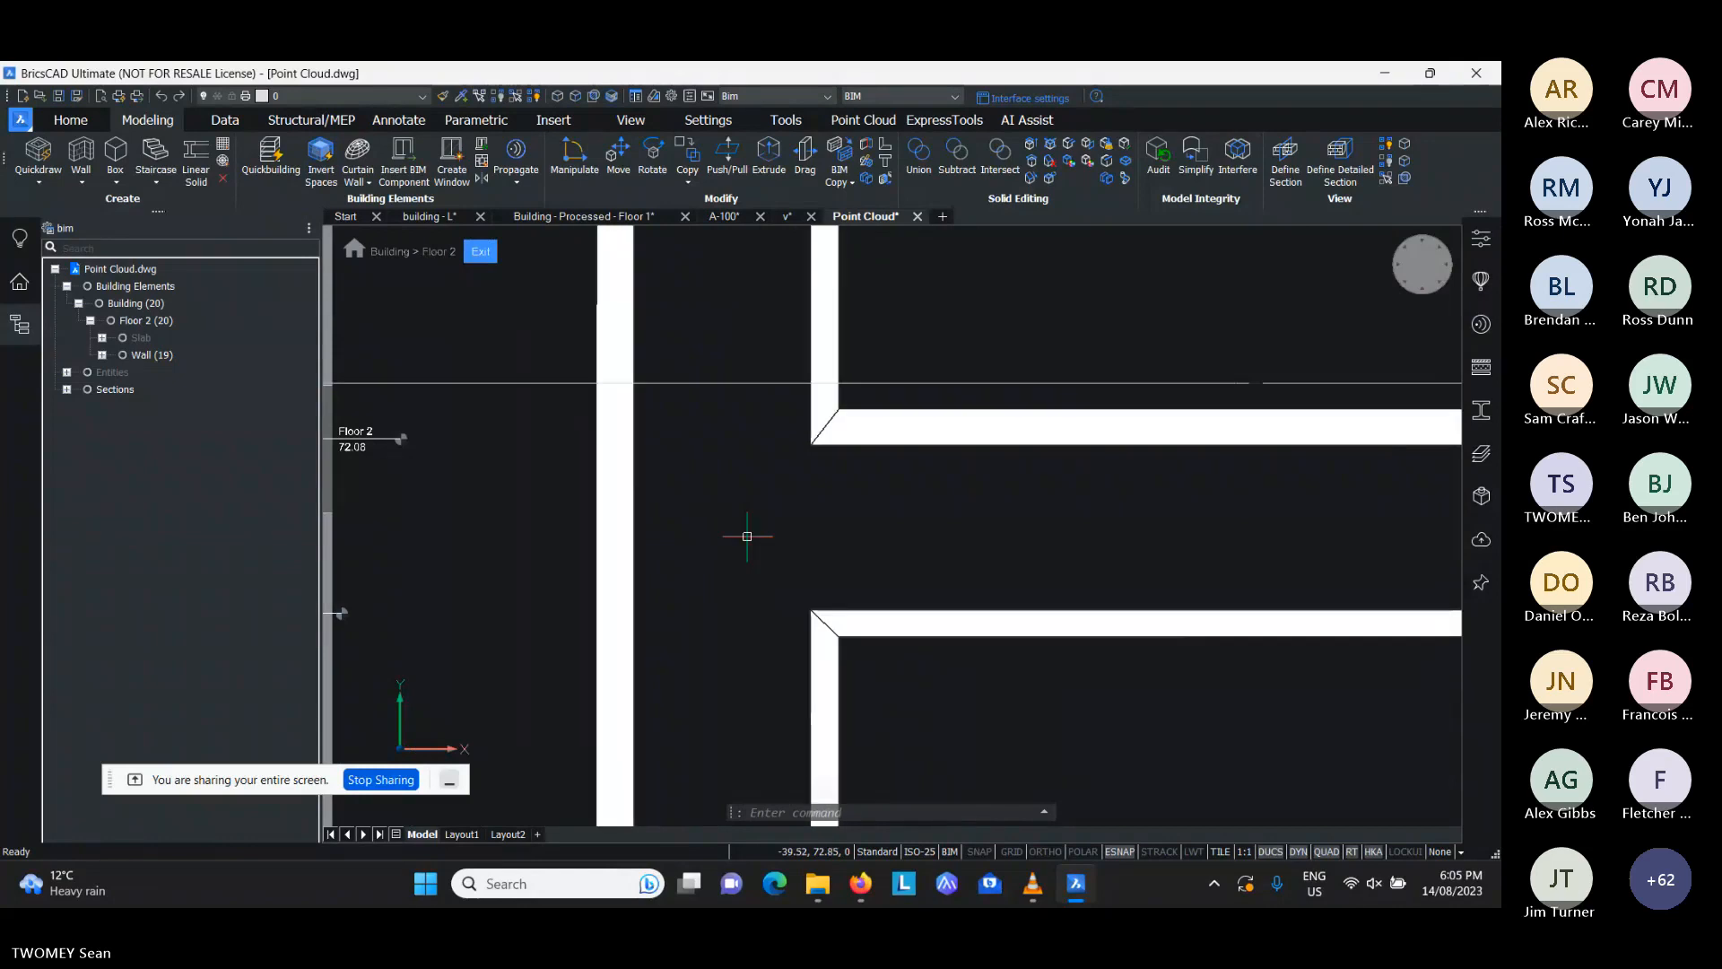
- Slice the western Y-aligned interior wall in line with both X-aligned corridor walls and delete the piece between the cuts
mouse_move(640, 521)
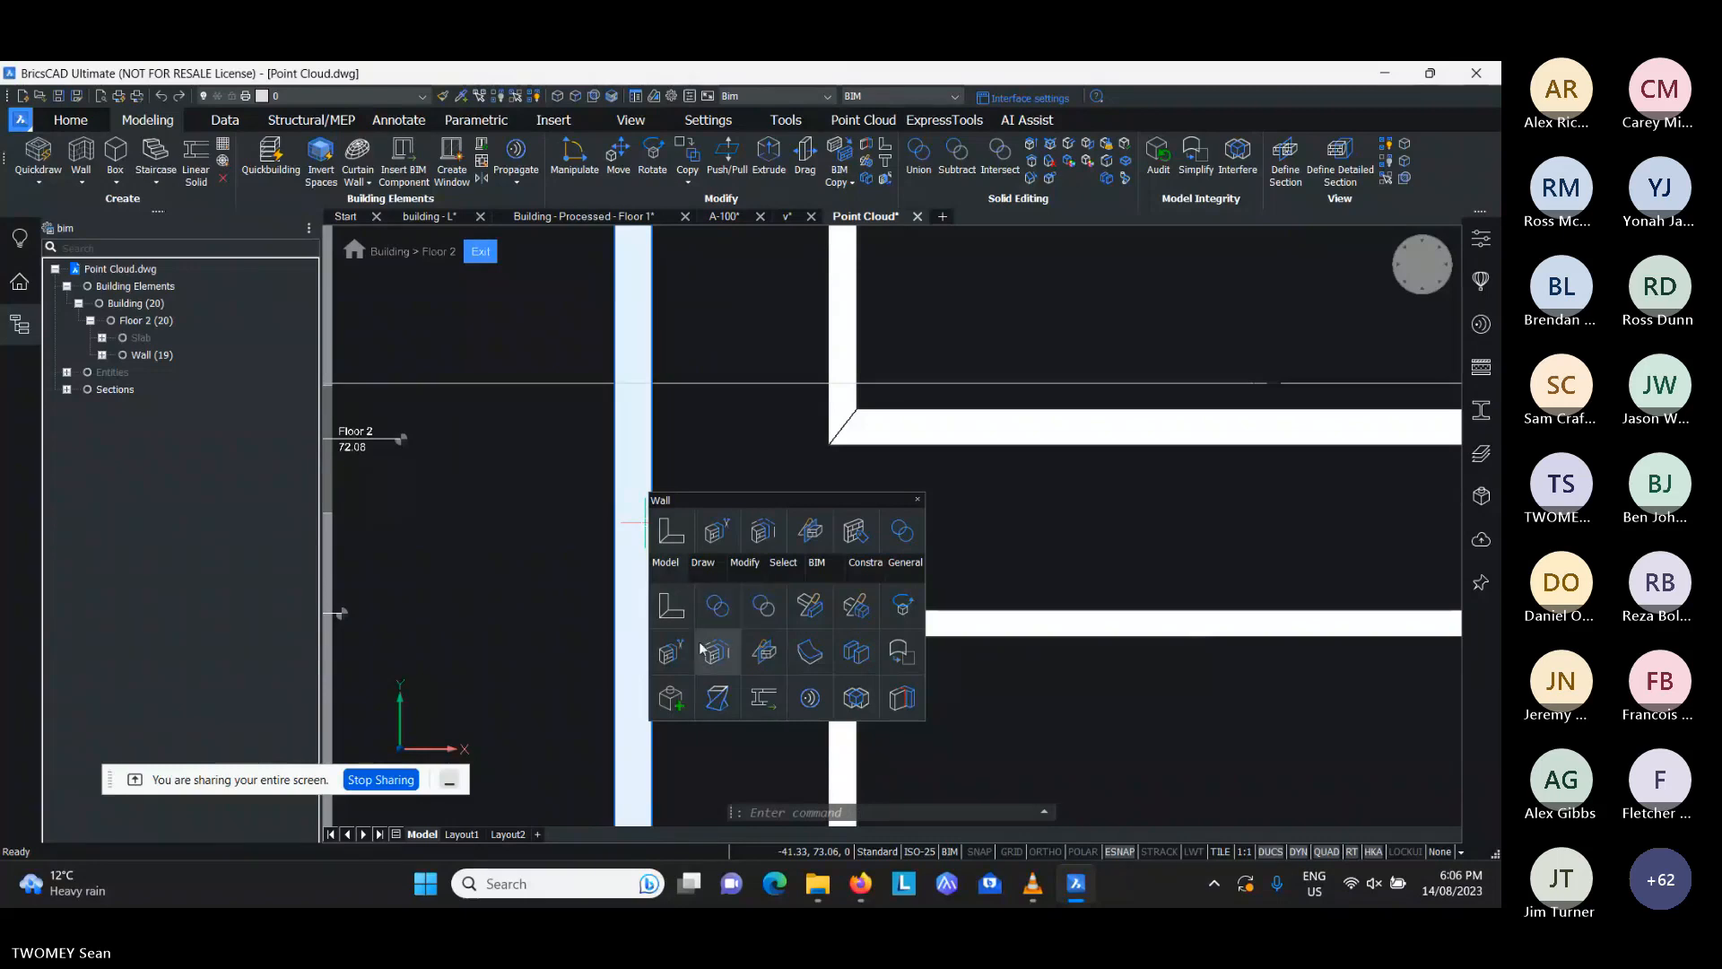
left_click(761, 654)
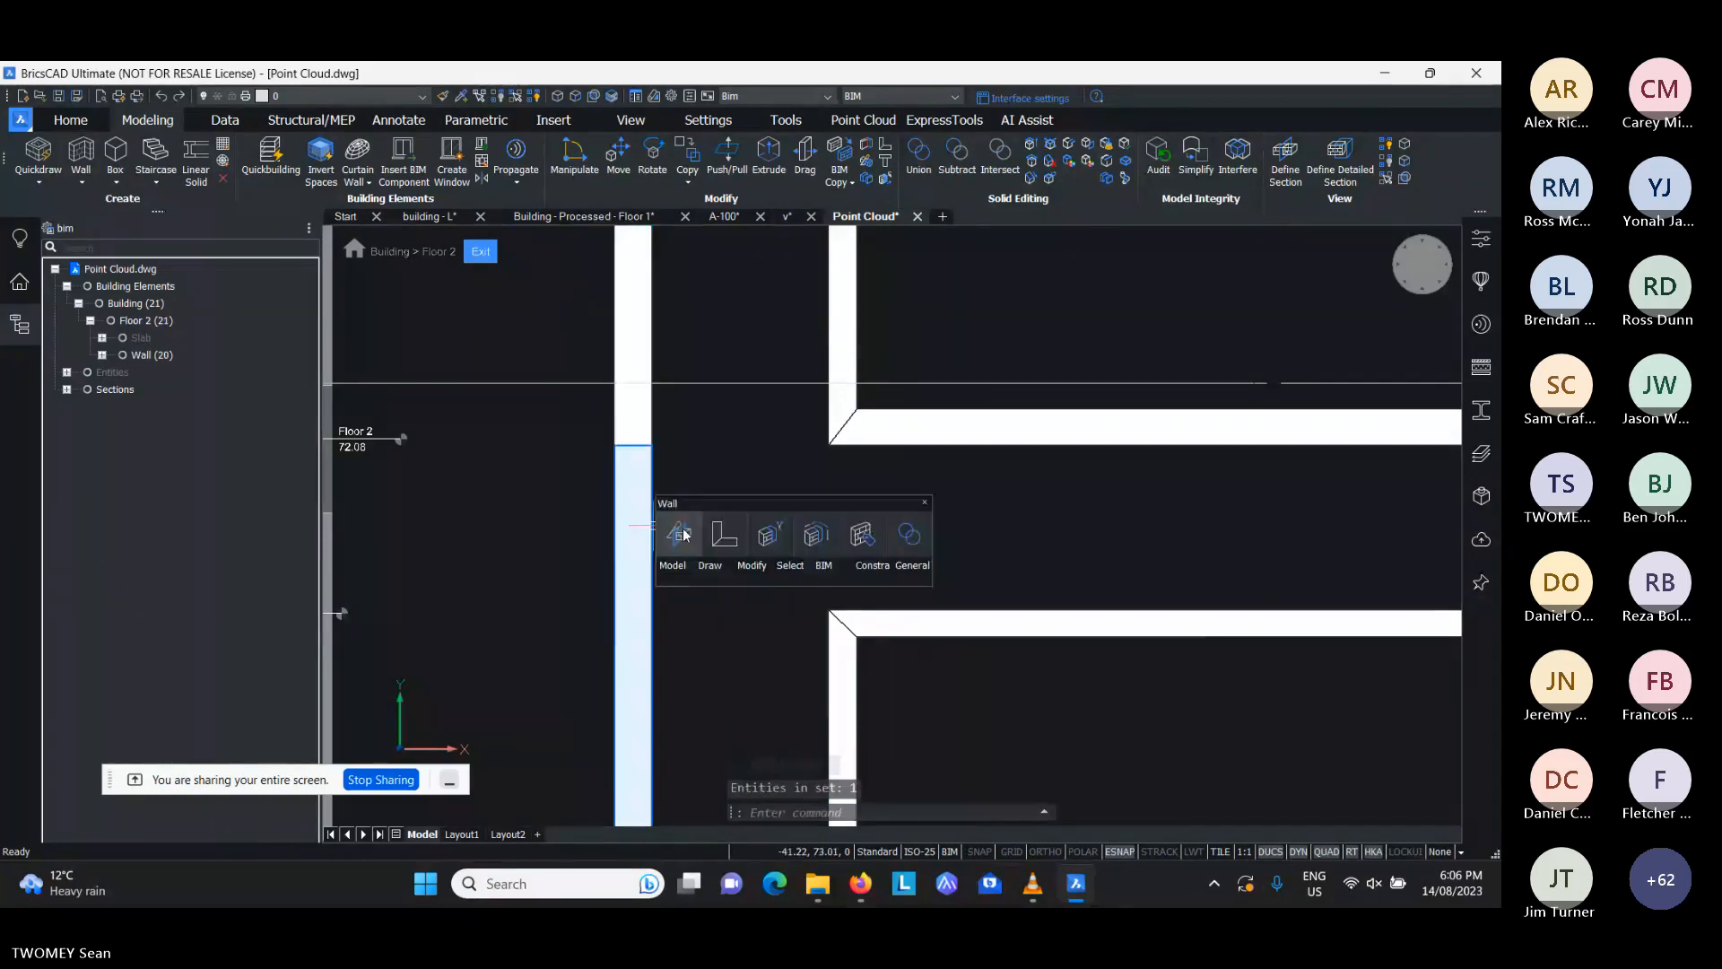
left_click(813, 448)
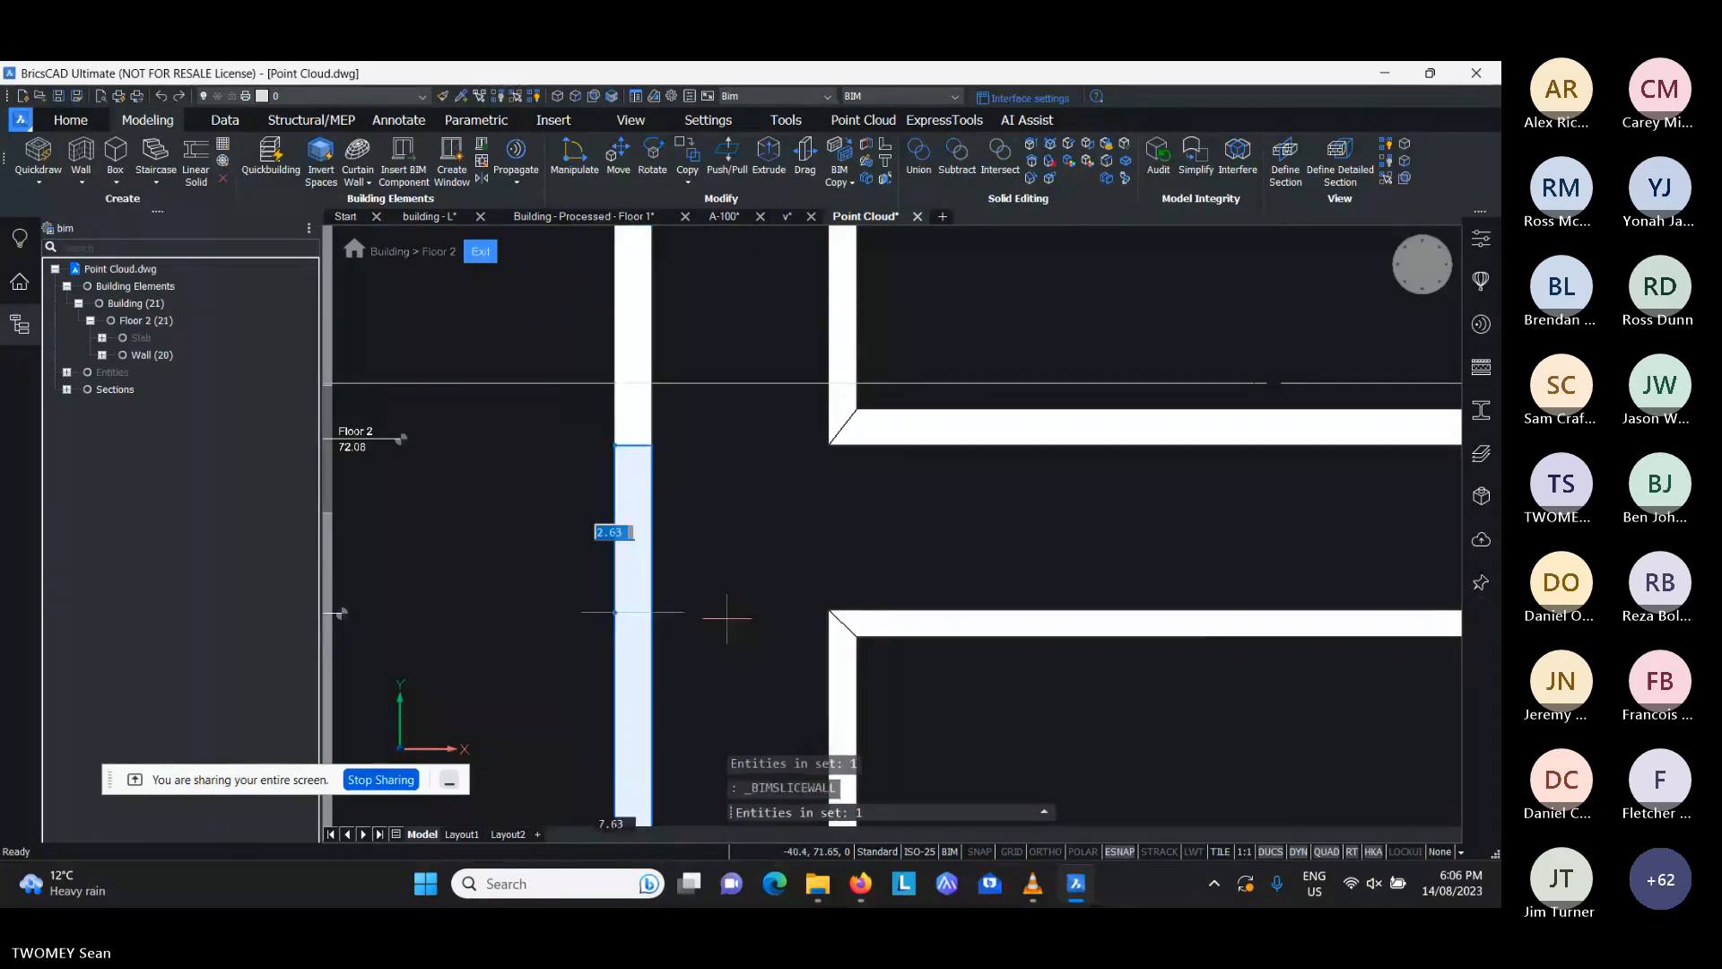
left_click(815, 613)
left_click(635, 530)
key("Delete")
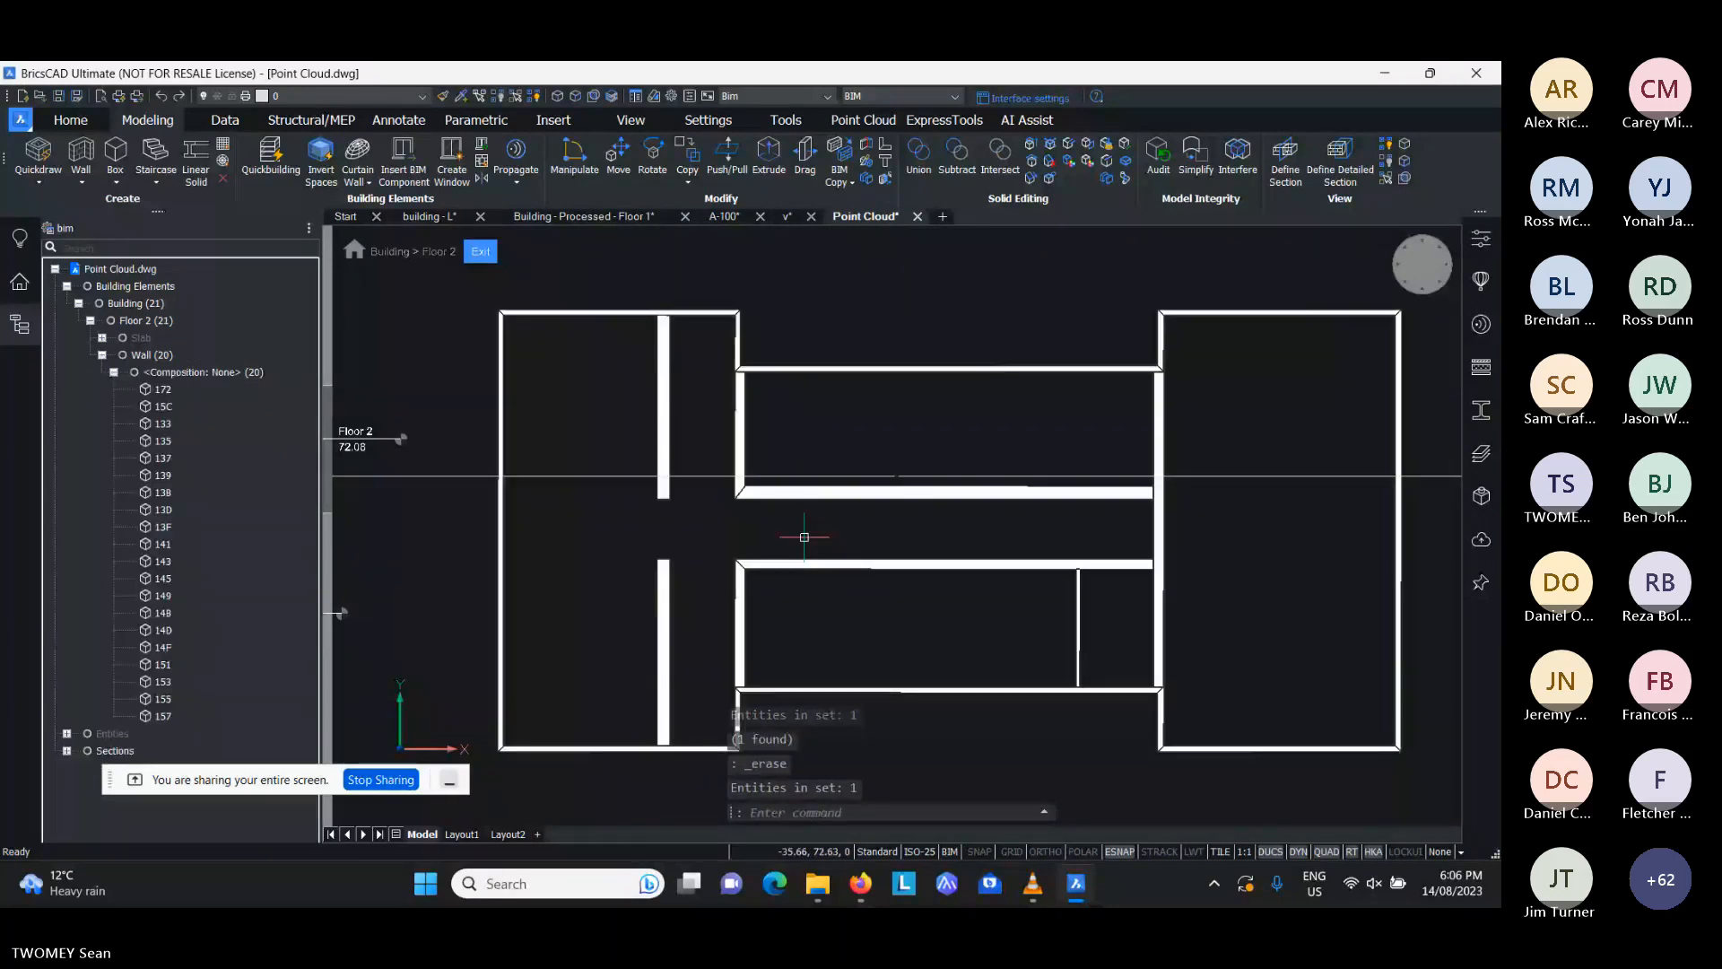
- Trim away the central area's eastern Y-aligned wall between the two X-aligned corridor walls with BIM Trim
scroll(1278, 542, "up", 3)
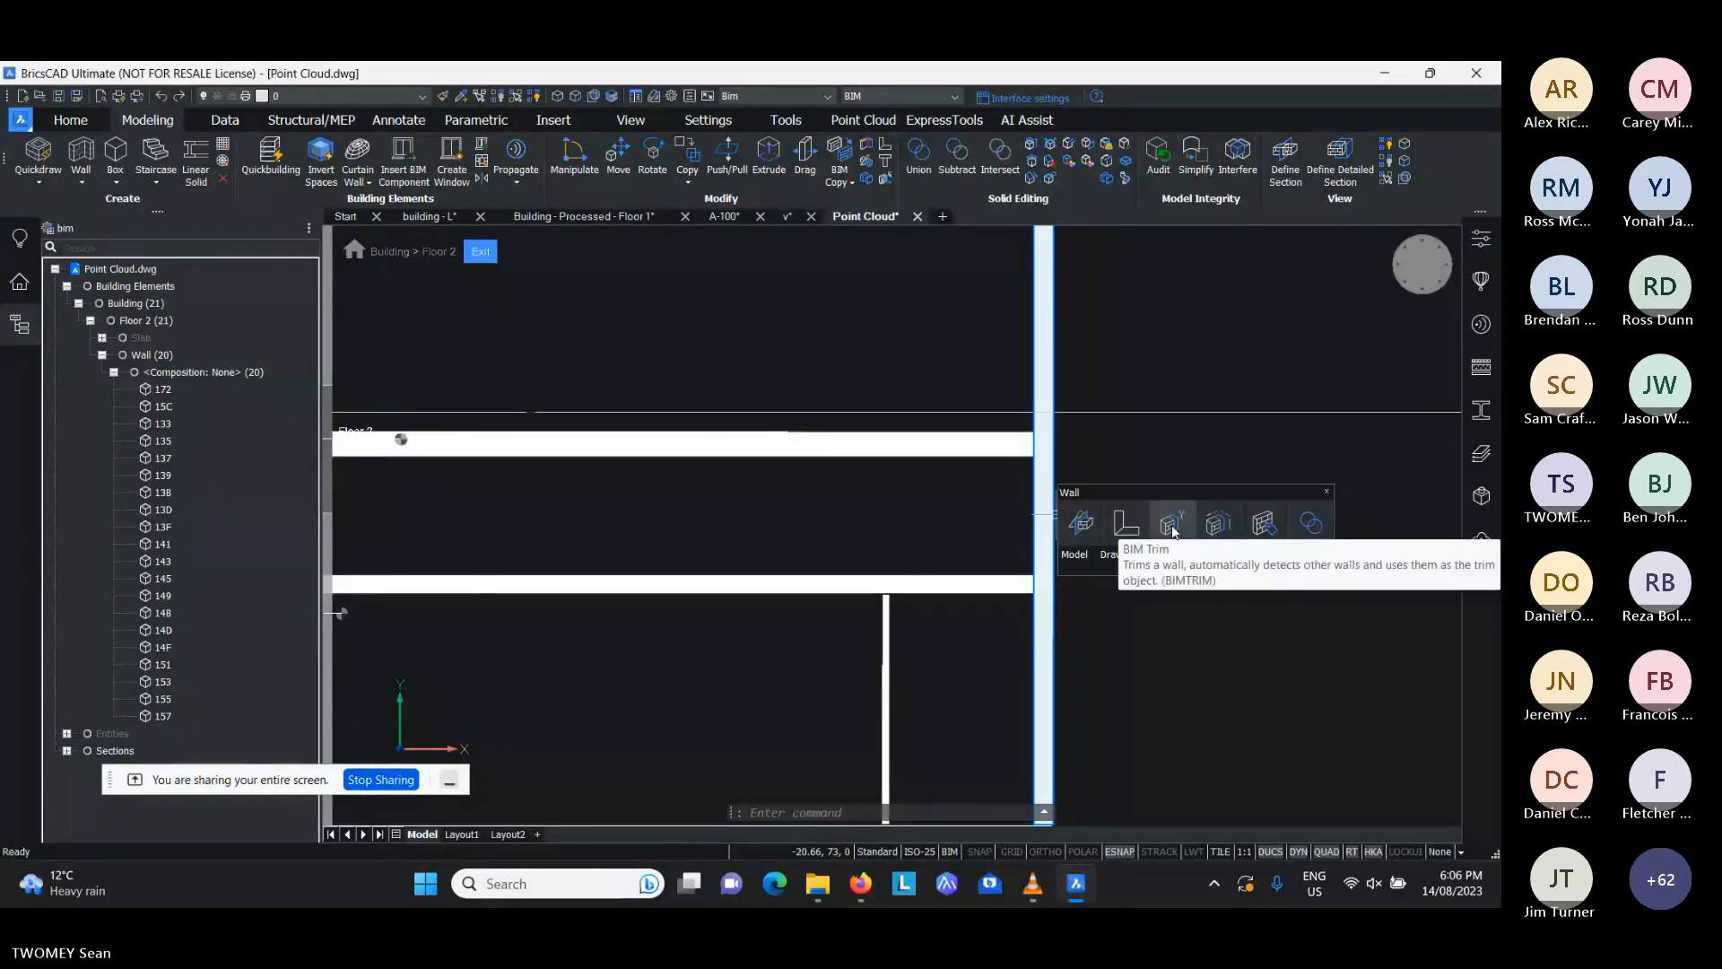
left_click(1174, 524)
scroll(933, 522, "down", 3)
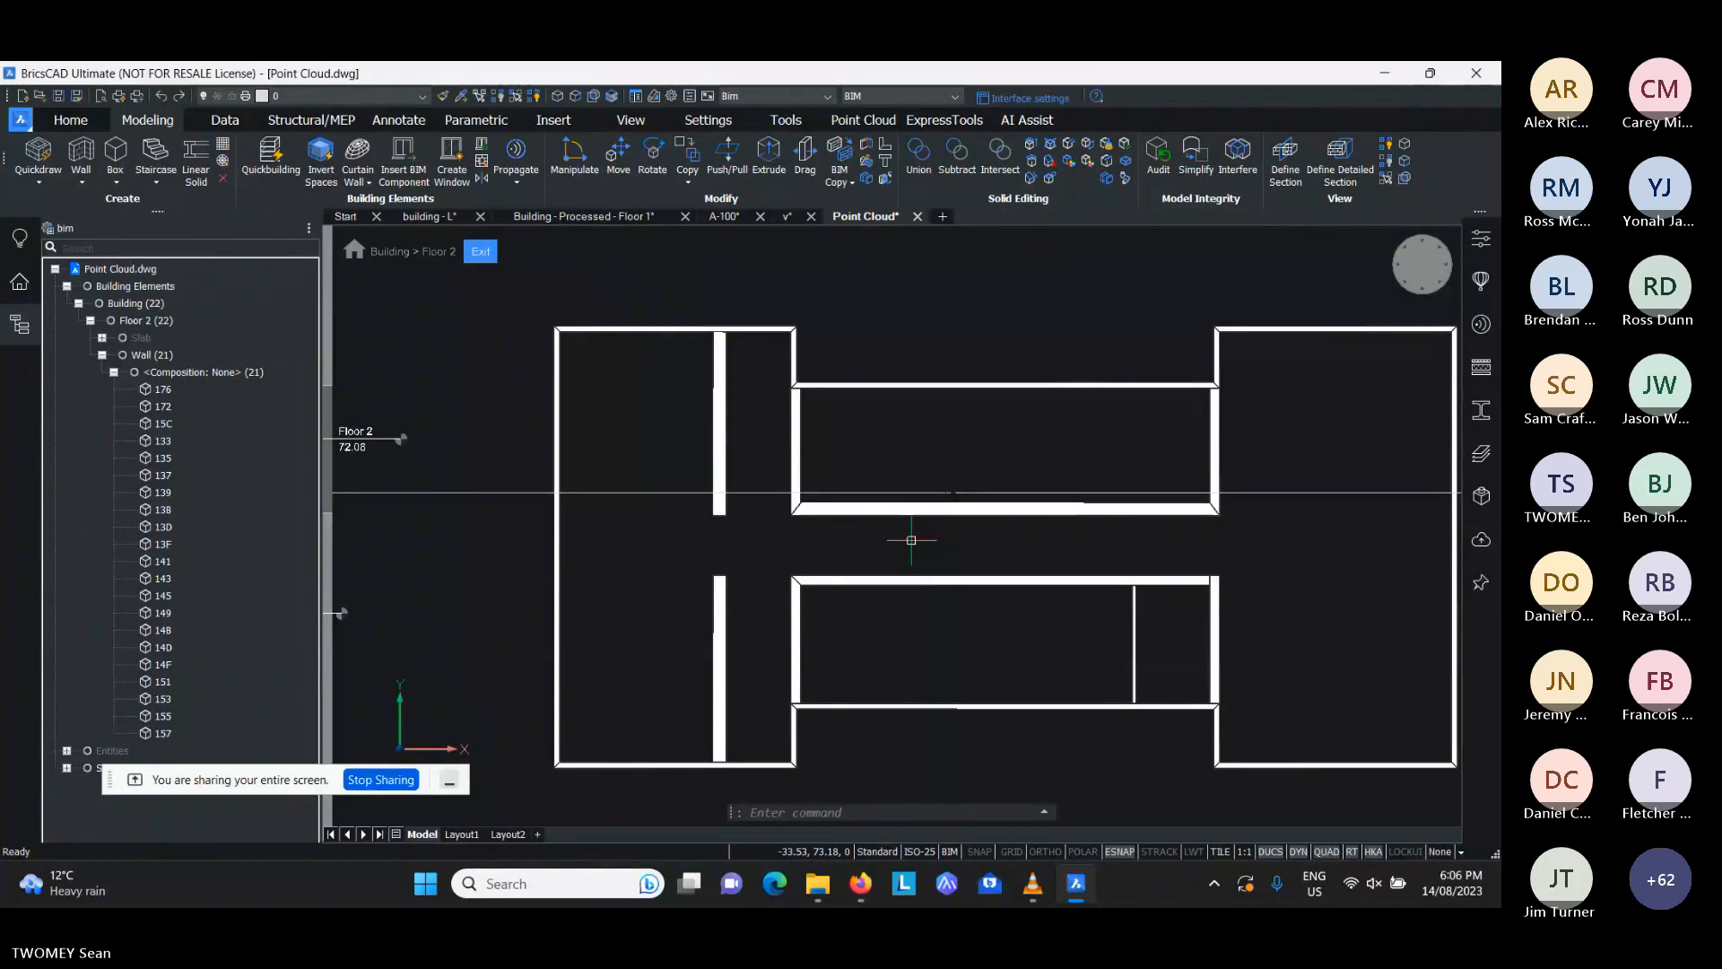
middle_click_drag(943, 544, 871, 529)
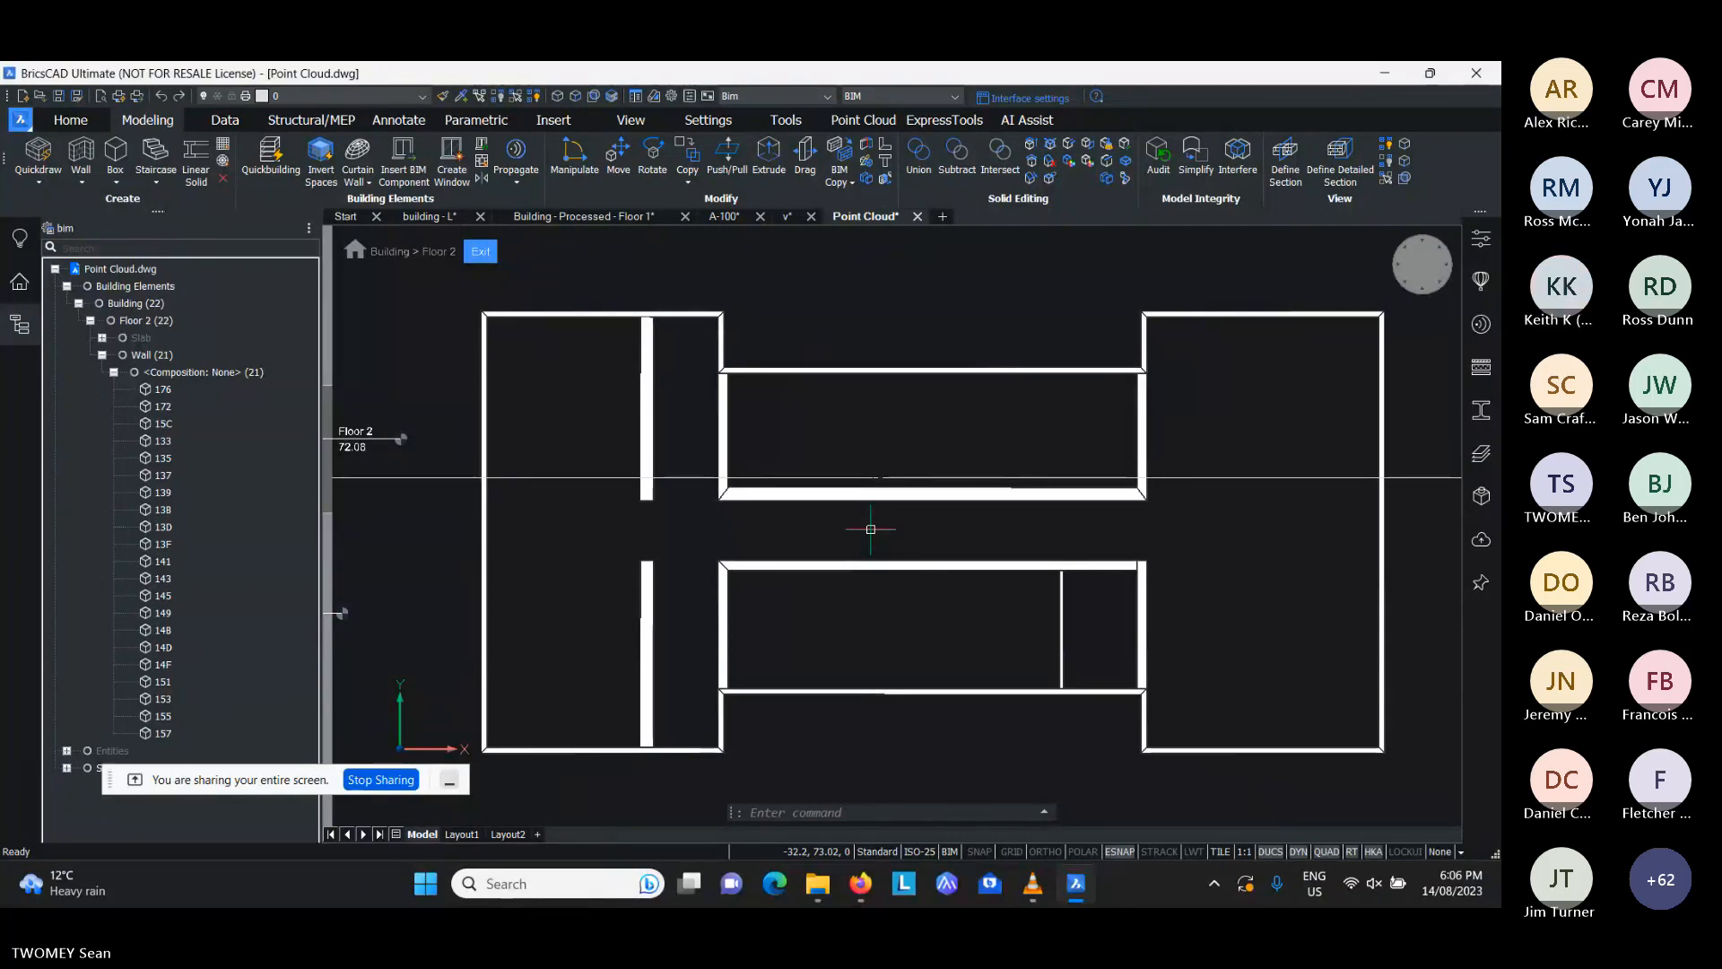
- Collapse the wall list in the building structure and show the Entities group containing the point cloud
left_click(102, 355)
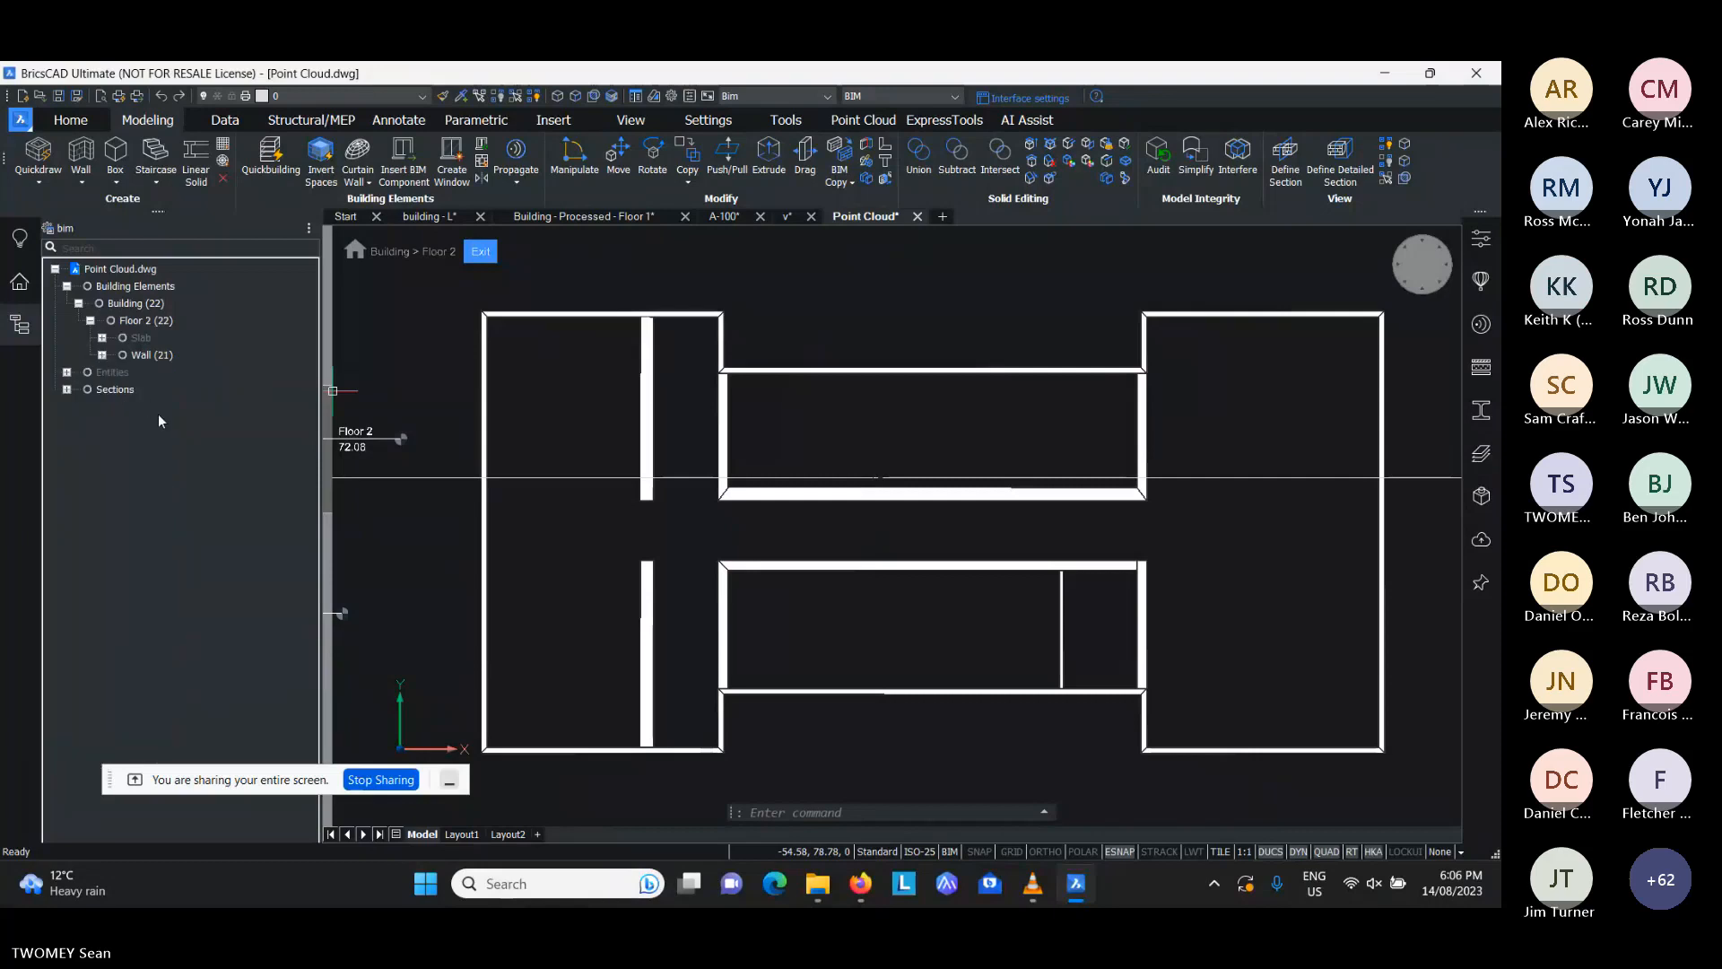
left_click(122, 375)
right_click(121, 380)
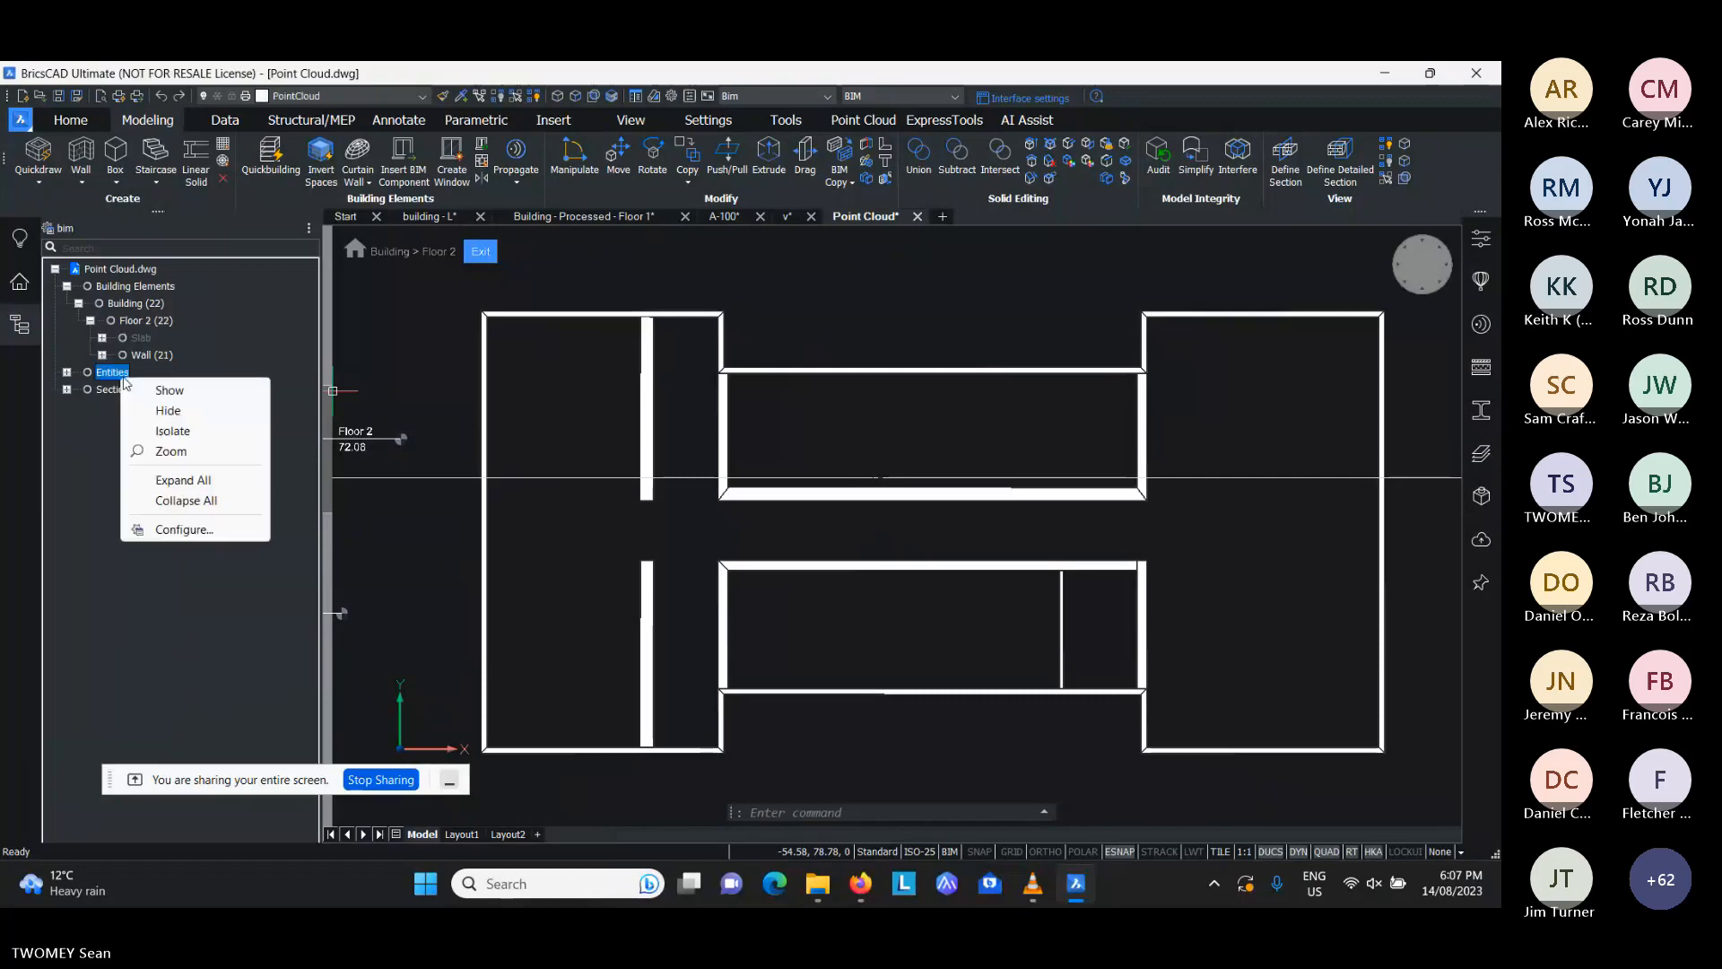
left_click(175, 391)
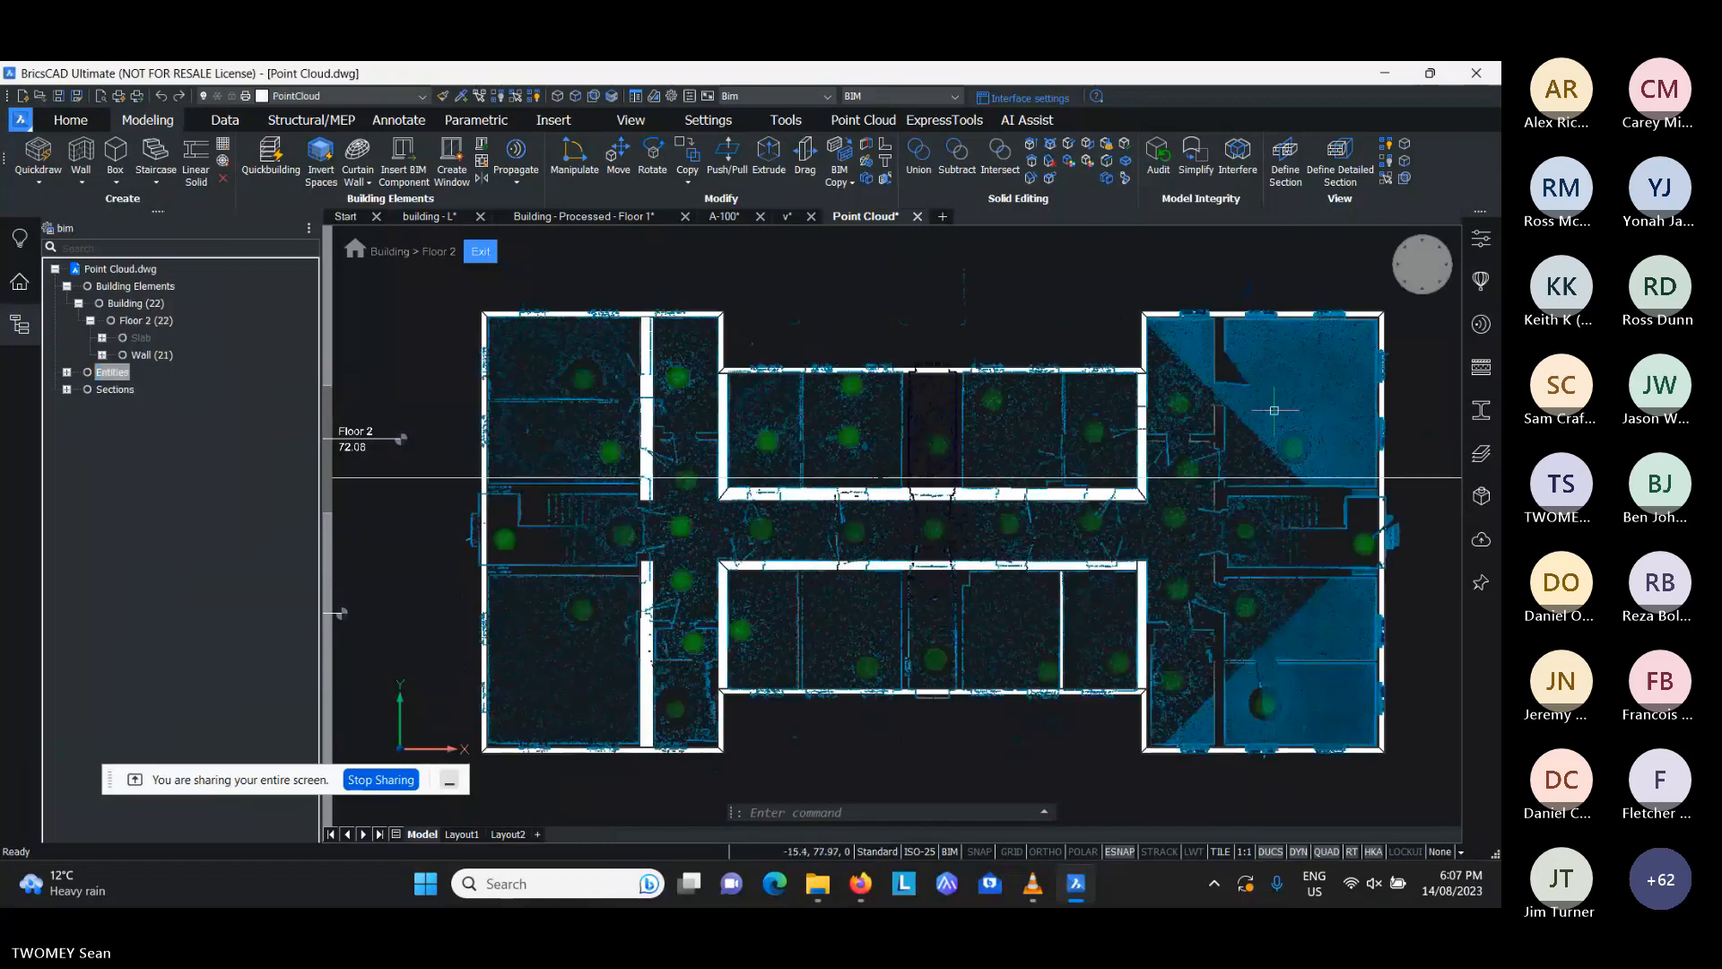
- Draw a left-justified straight wall about 1.52 m long with Quickwall along the slanted scan edge in the northeastern room
middle_click_drag(1210, 426, 988, 546)
scroll(1066, 431, "up", 5)
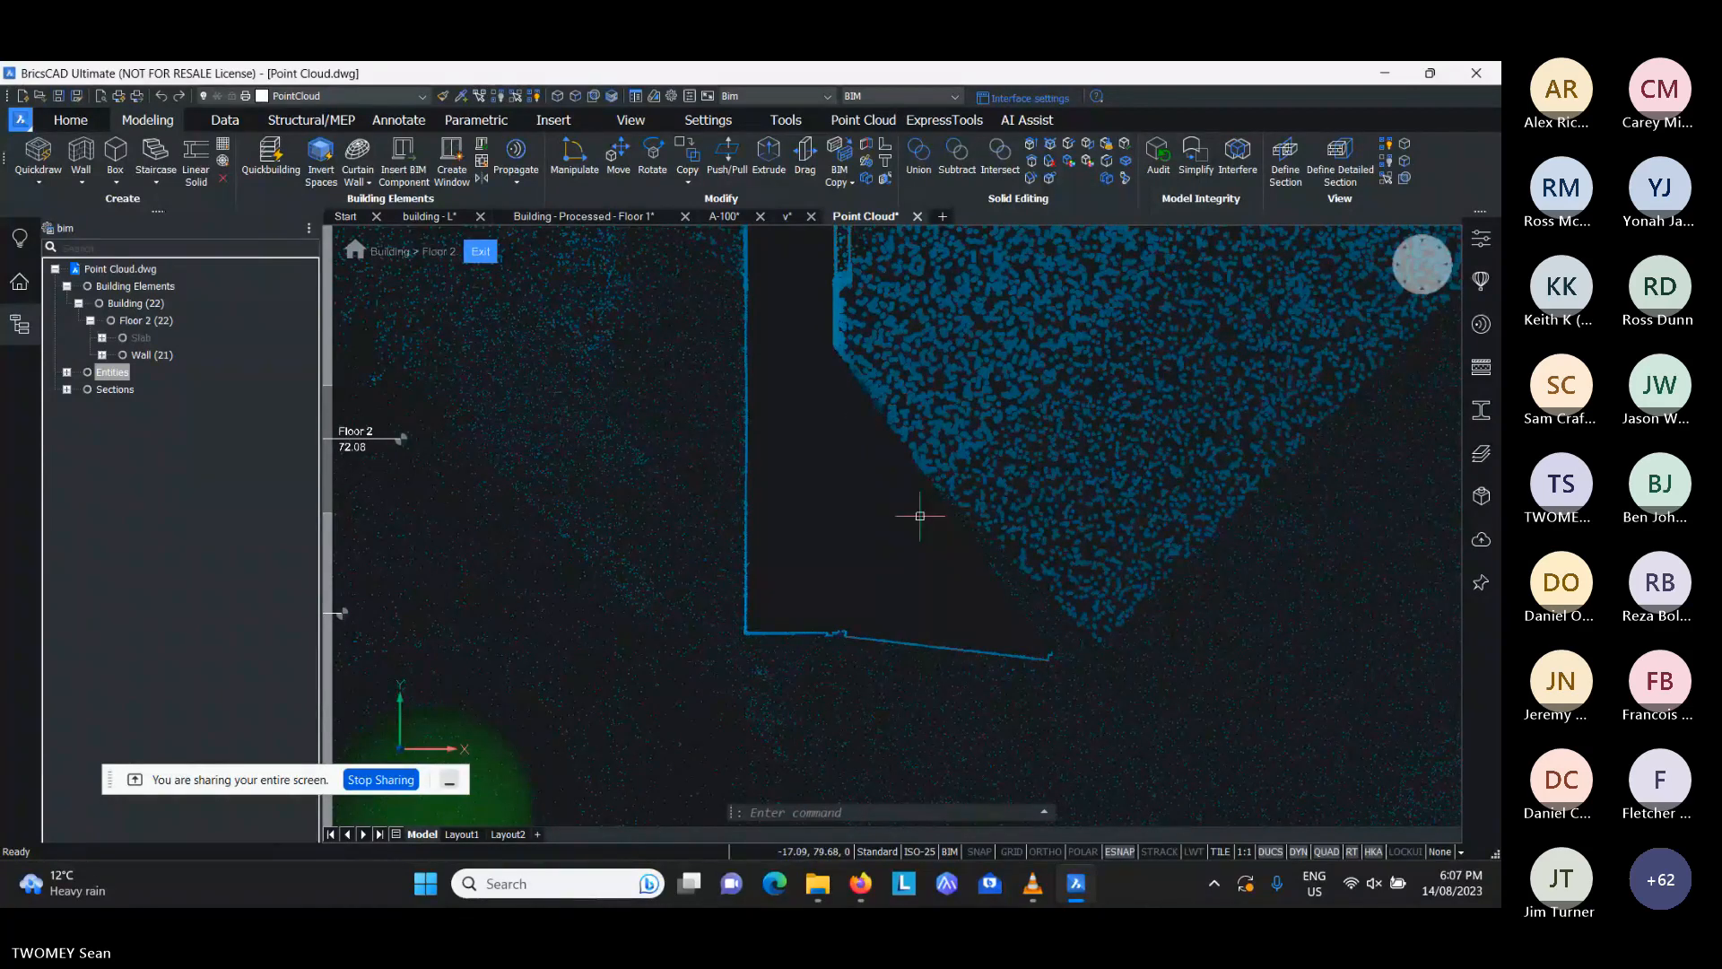
scroll(919, 516, "down", 2)
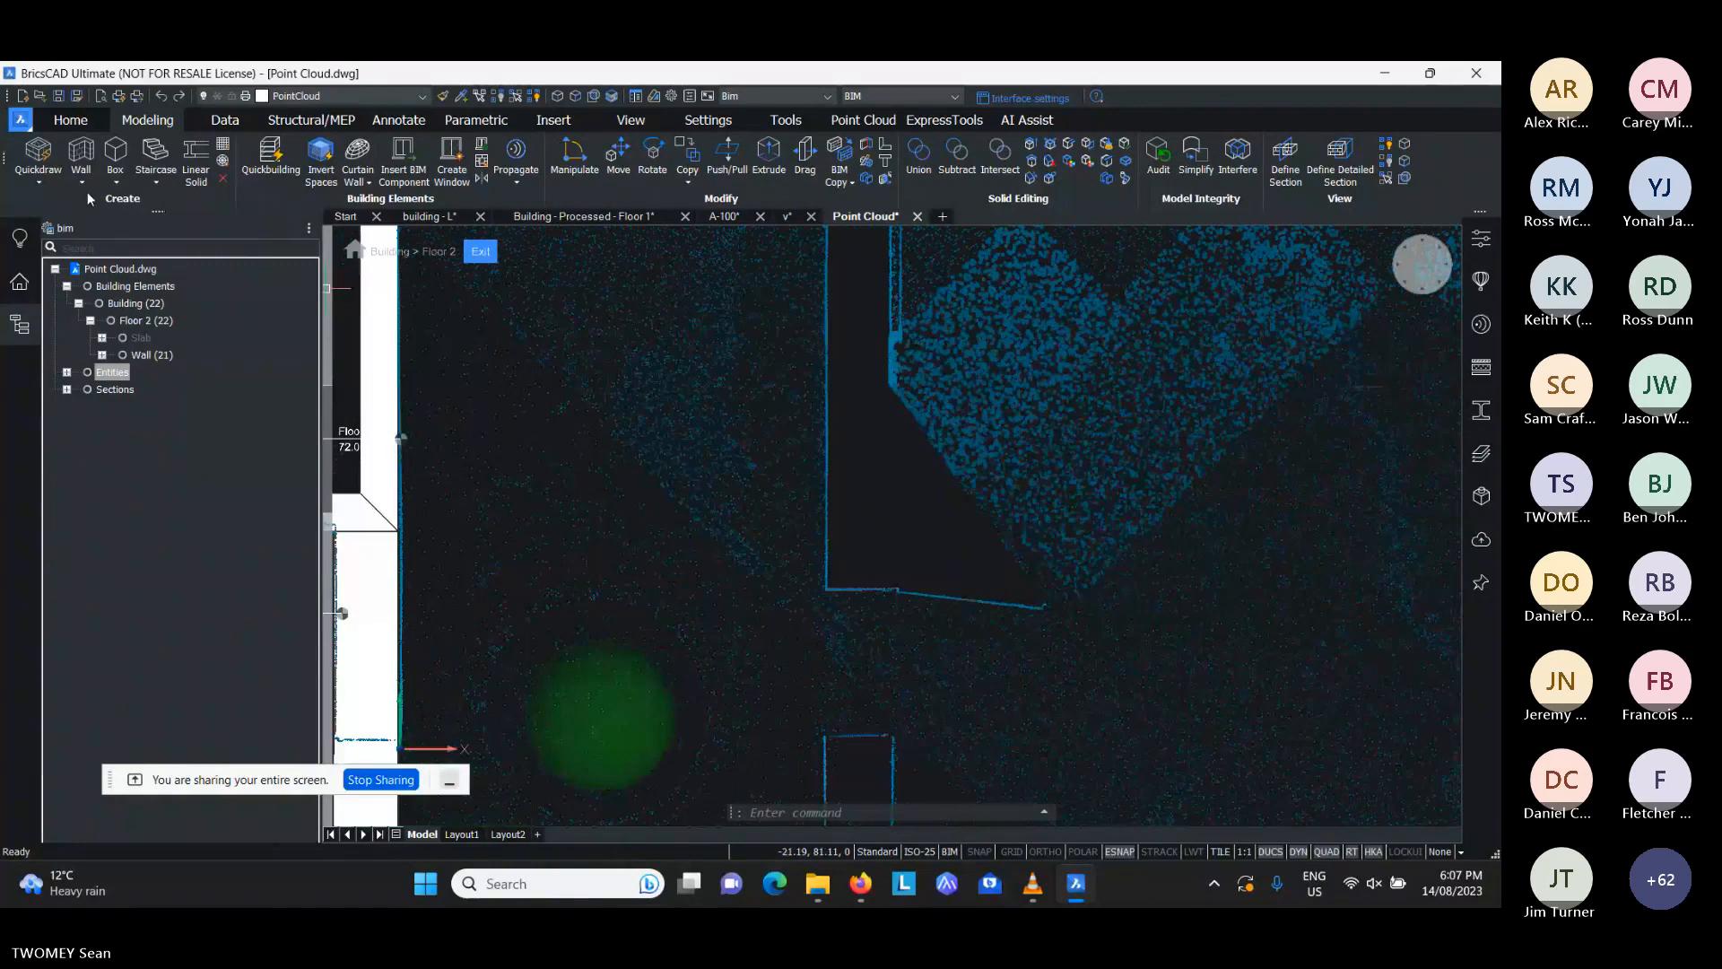
left_click(40, 183)
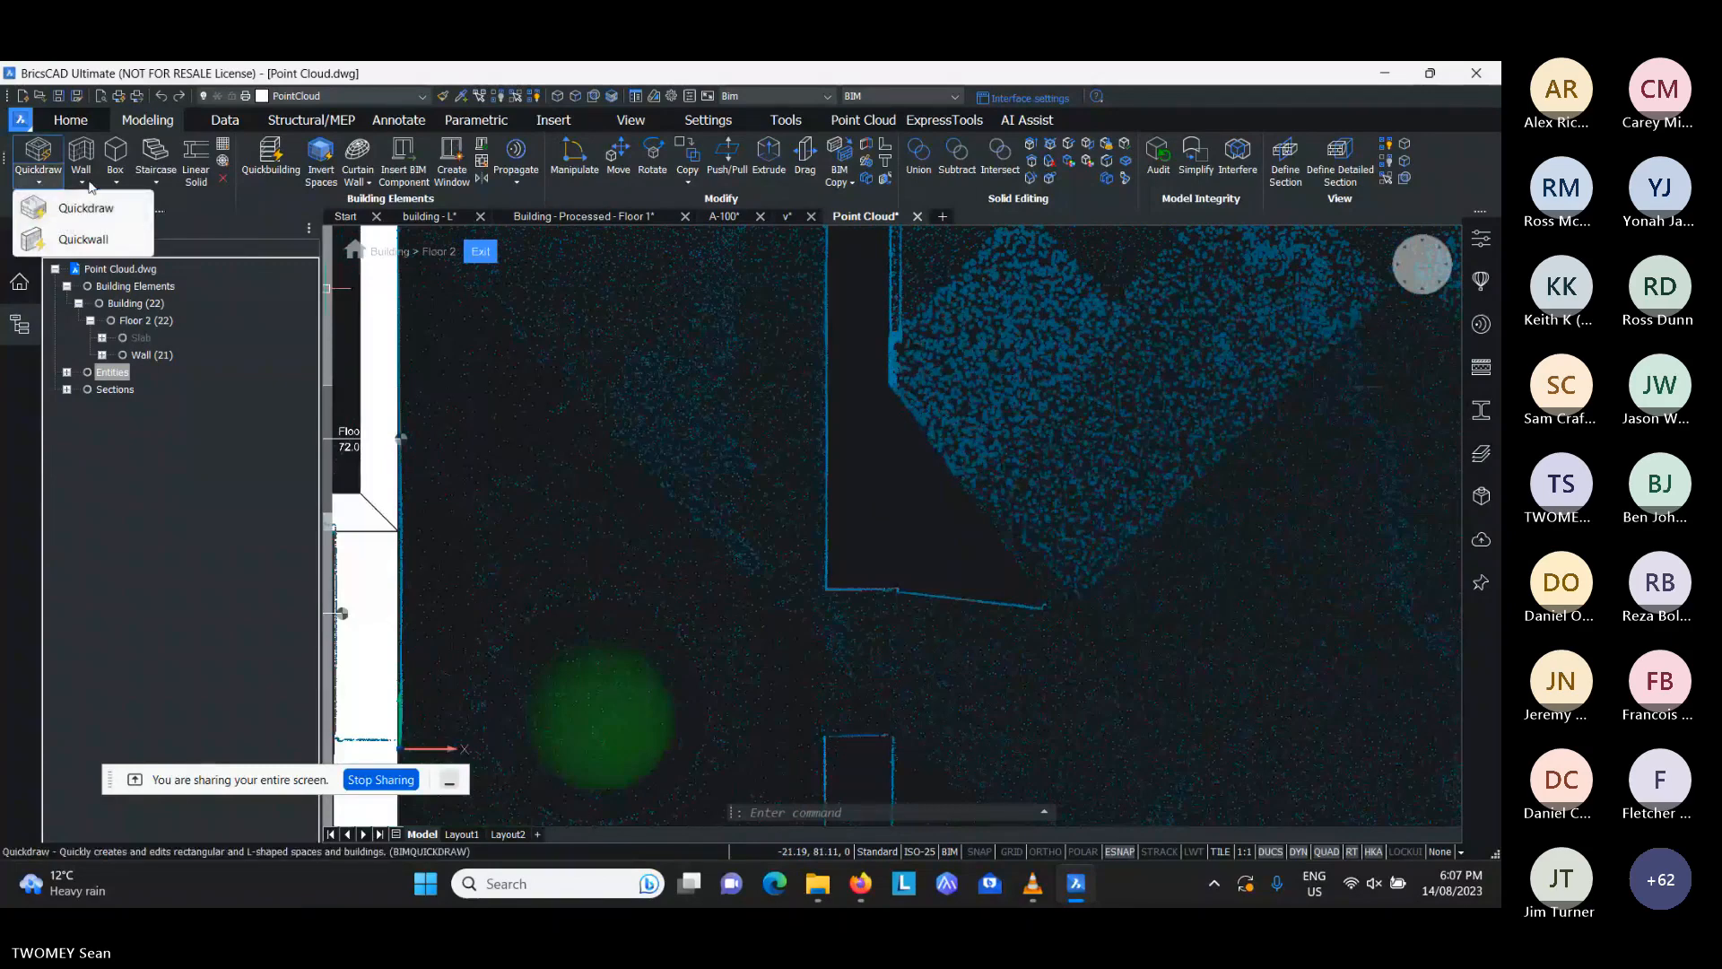
left_click(84, 239)
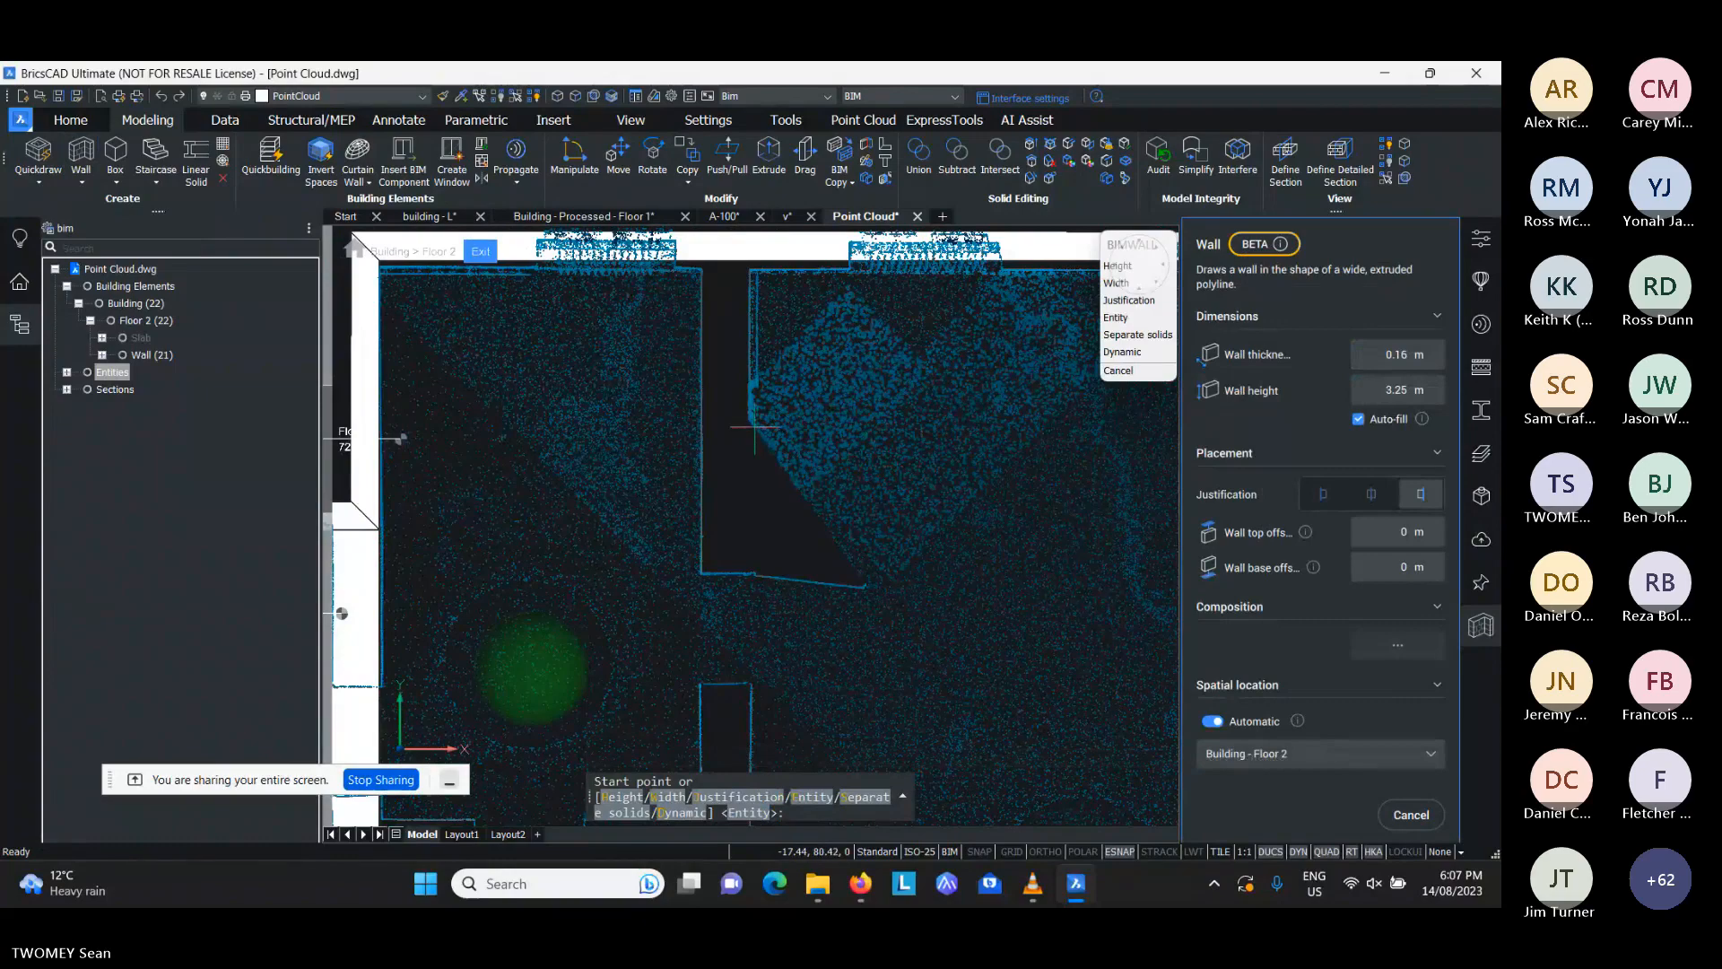
left_click(755, 429)
scroll(852, 565, "up", 2)
scroll(854, 568, "up", 2)
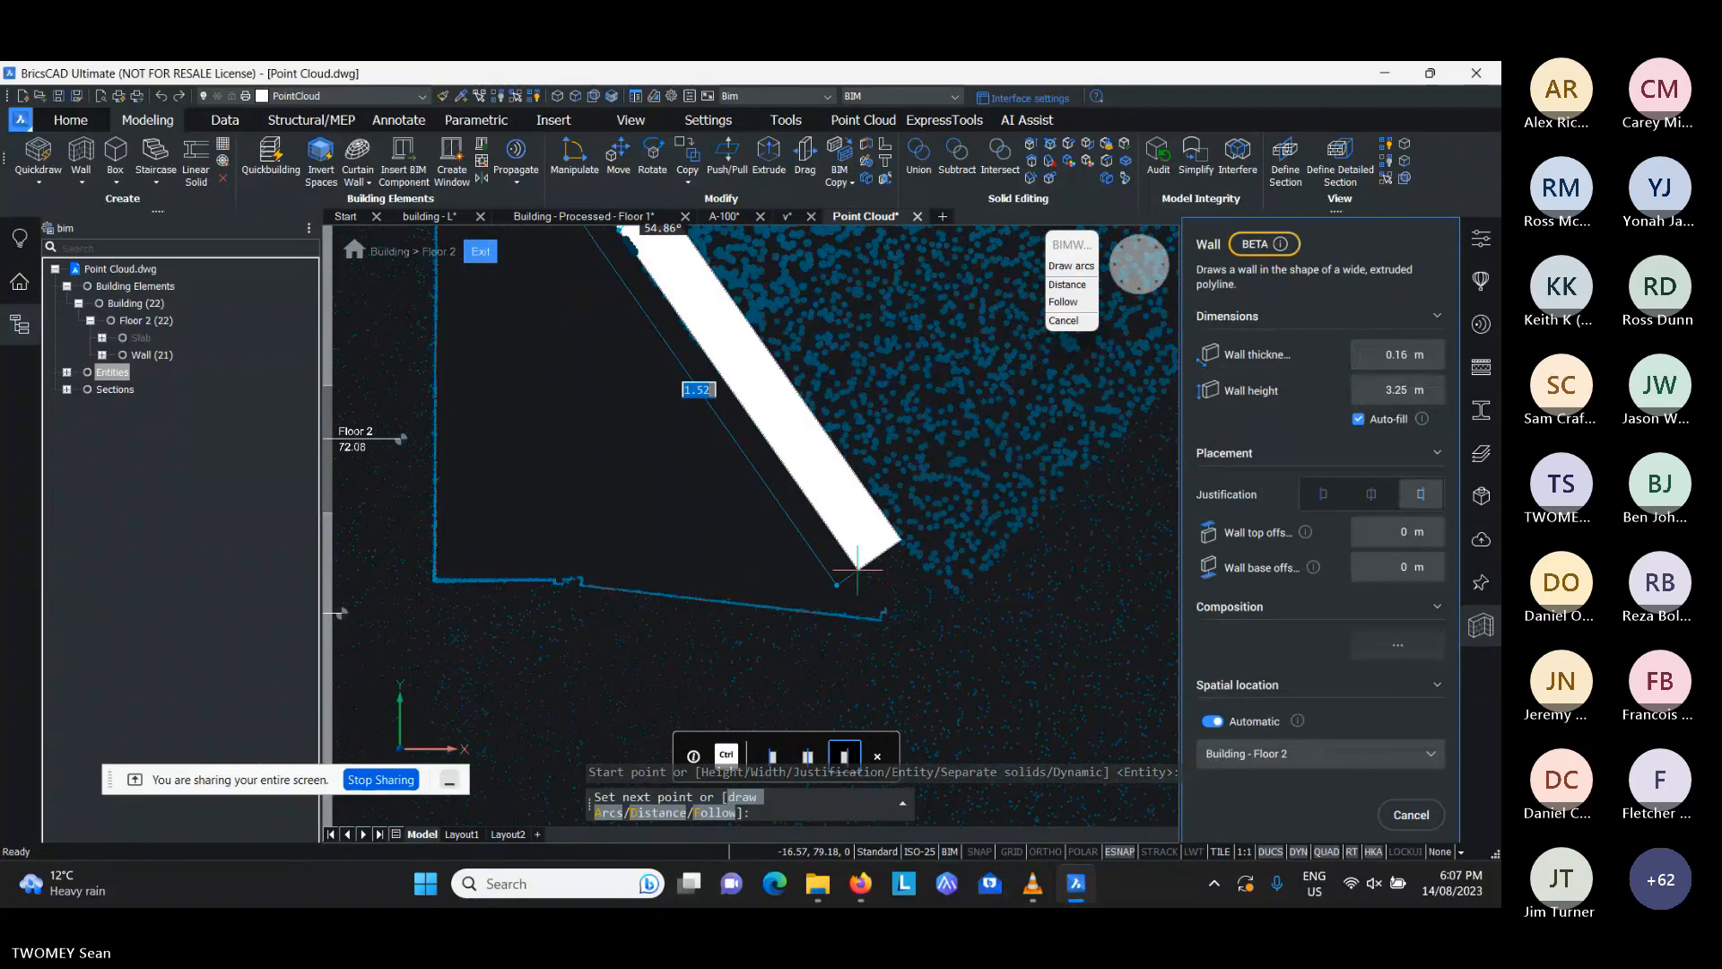
key("ctrl")
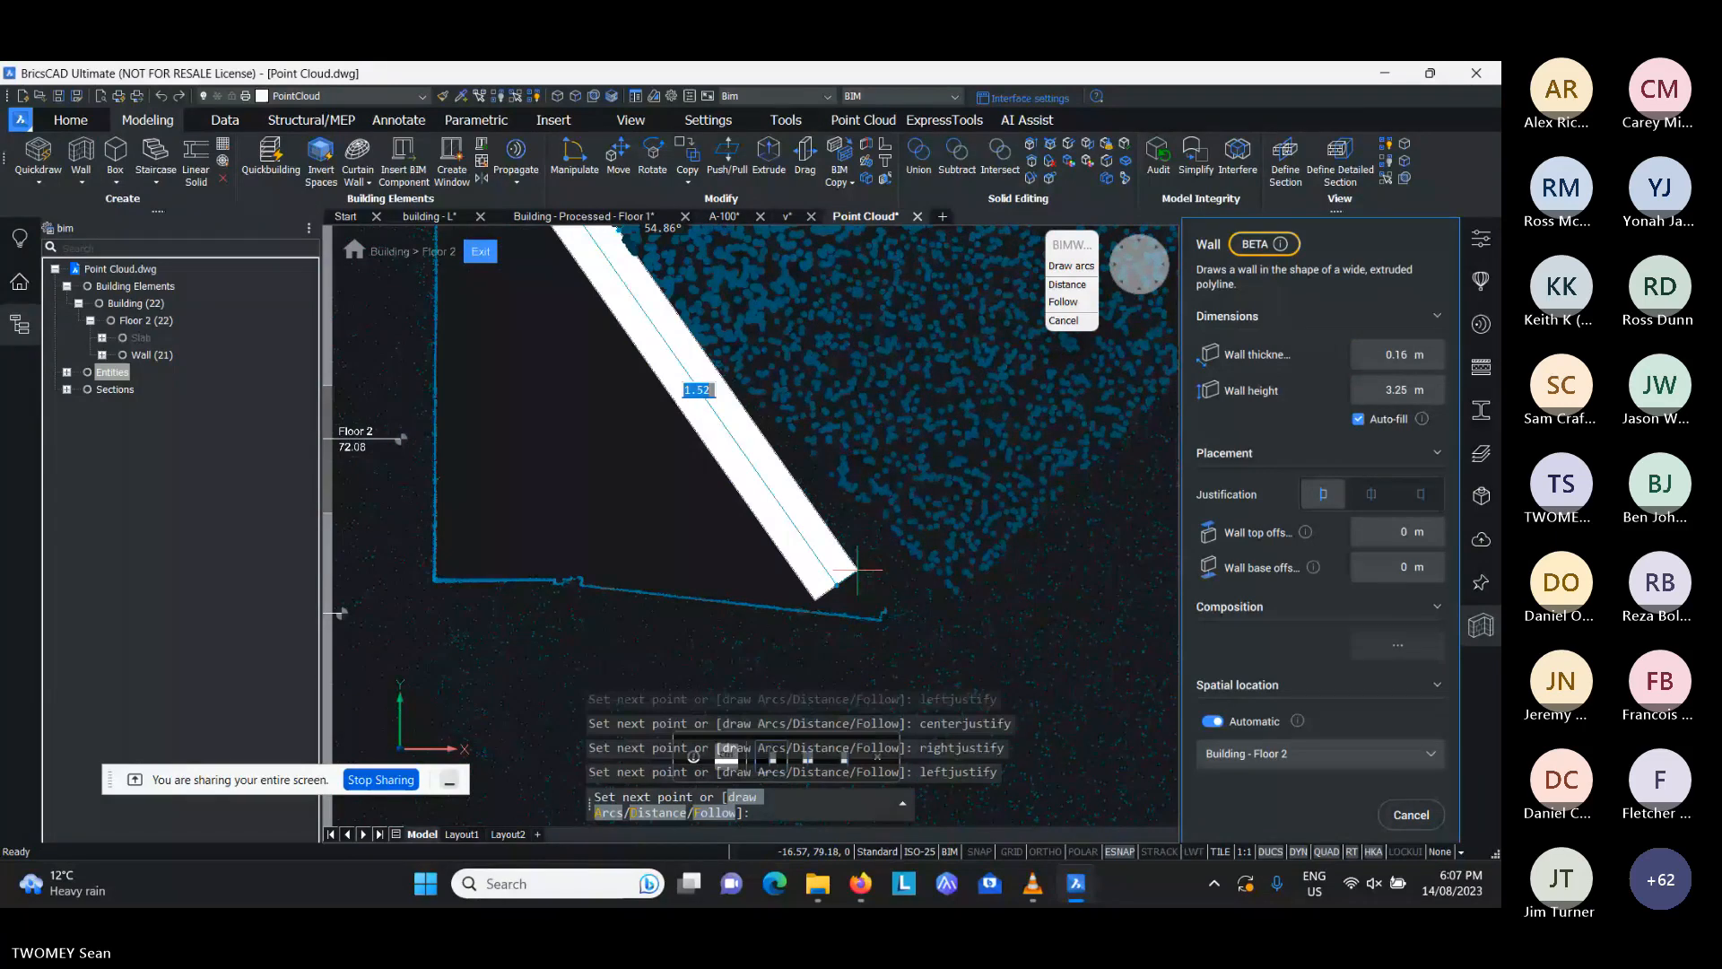
left_click(857, 569)
scroll(931, 613, "down", 2)
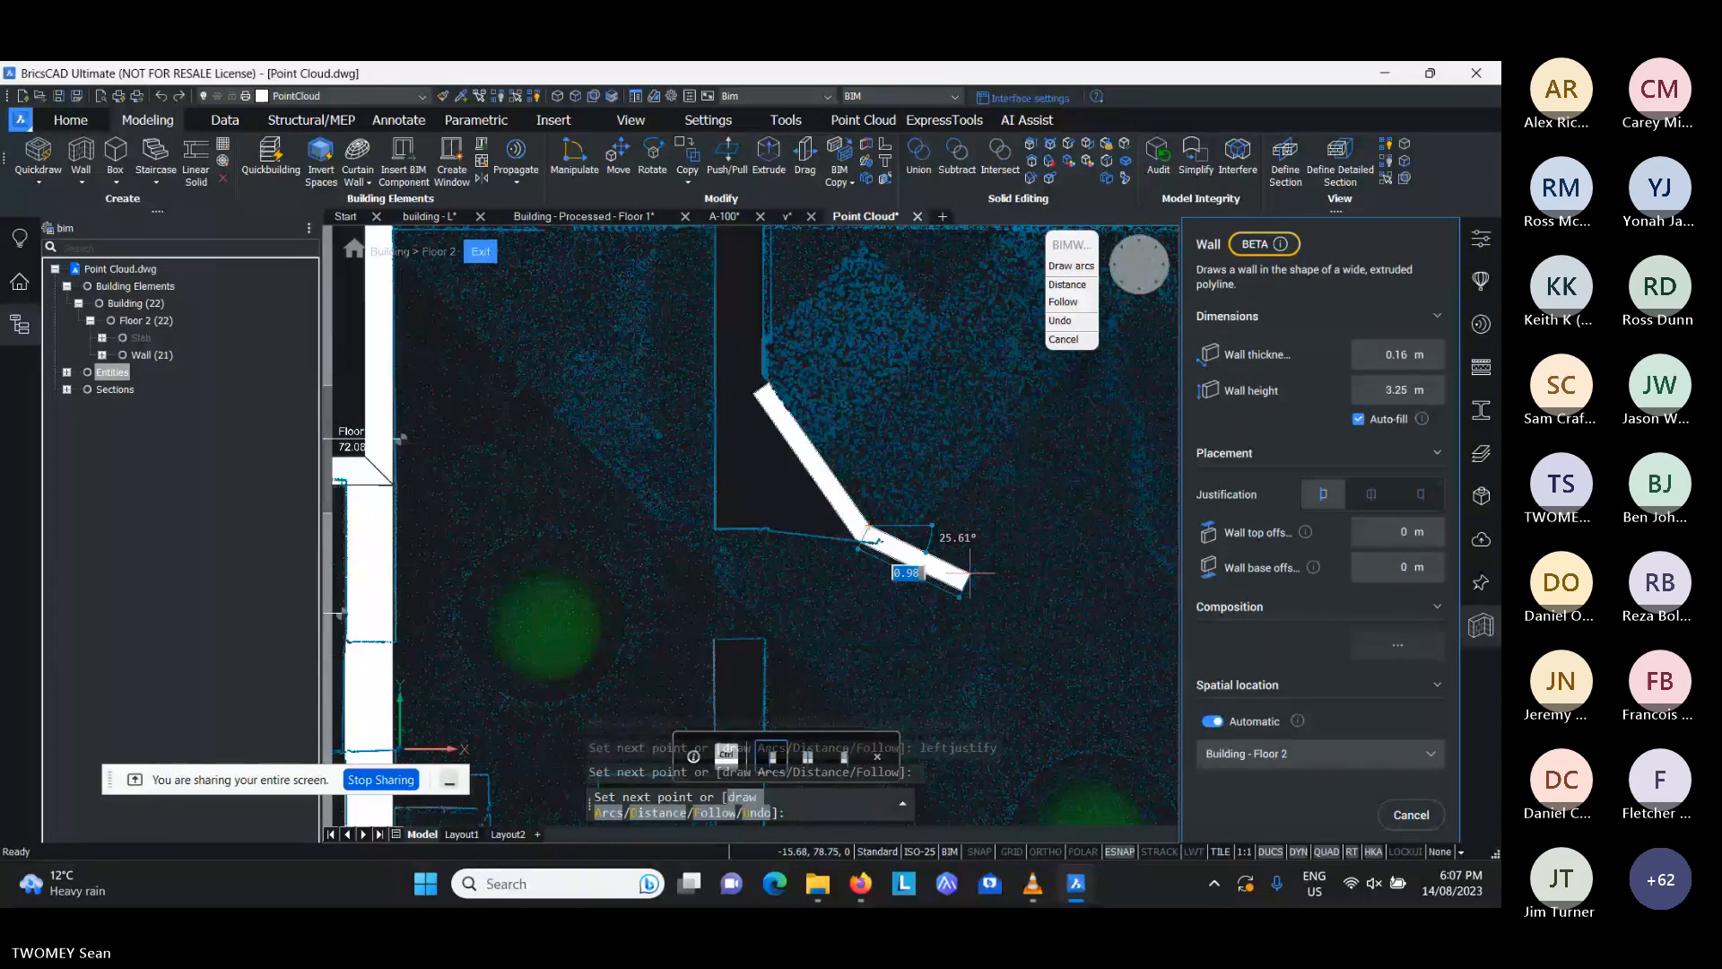
- Continue the slanted wall with a tangent arc segment curving eastward and finish the wall
left_click(1071, 266)
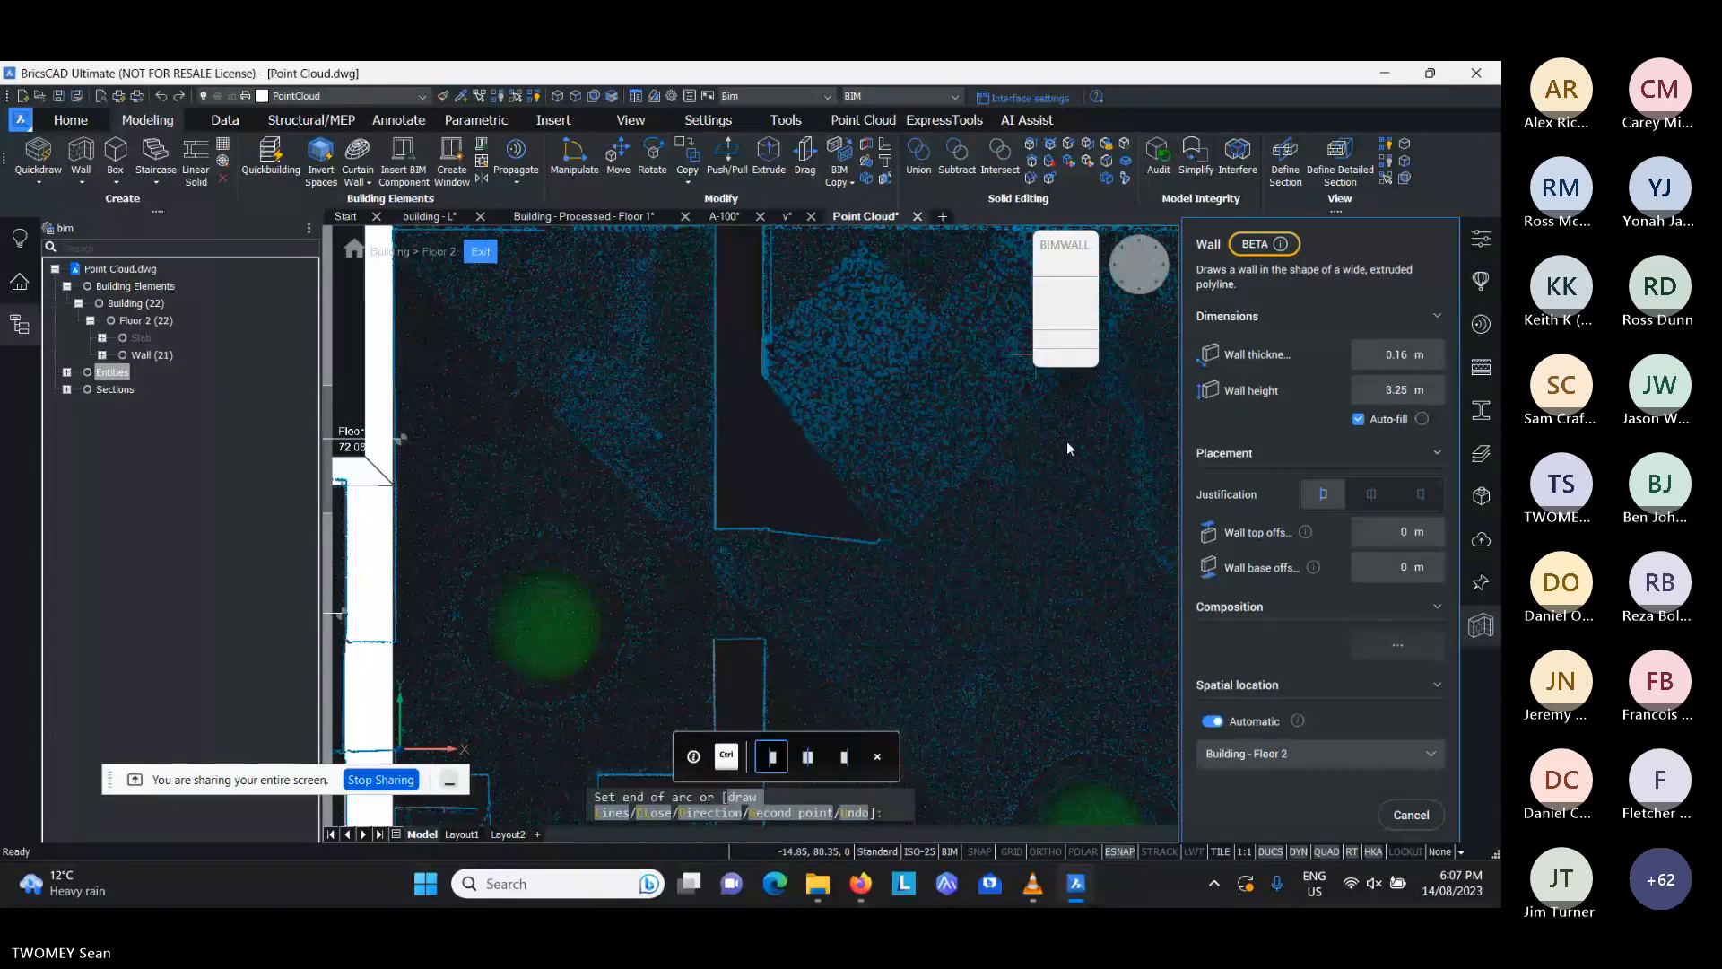
left_click(1017, 599)
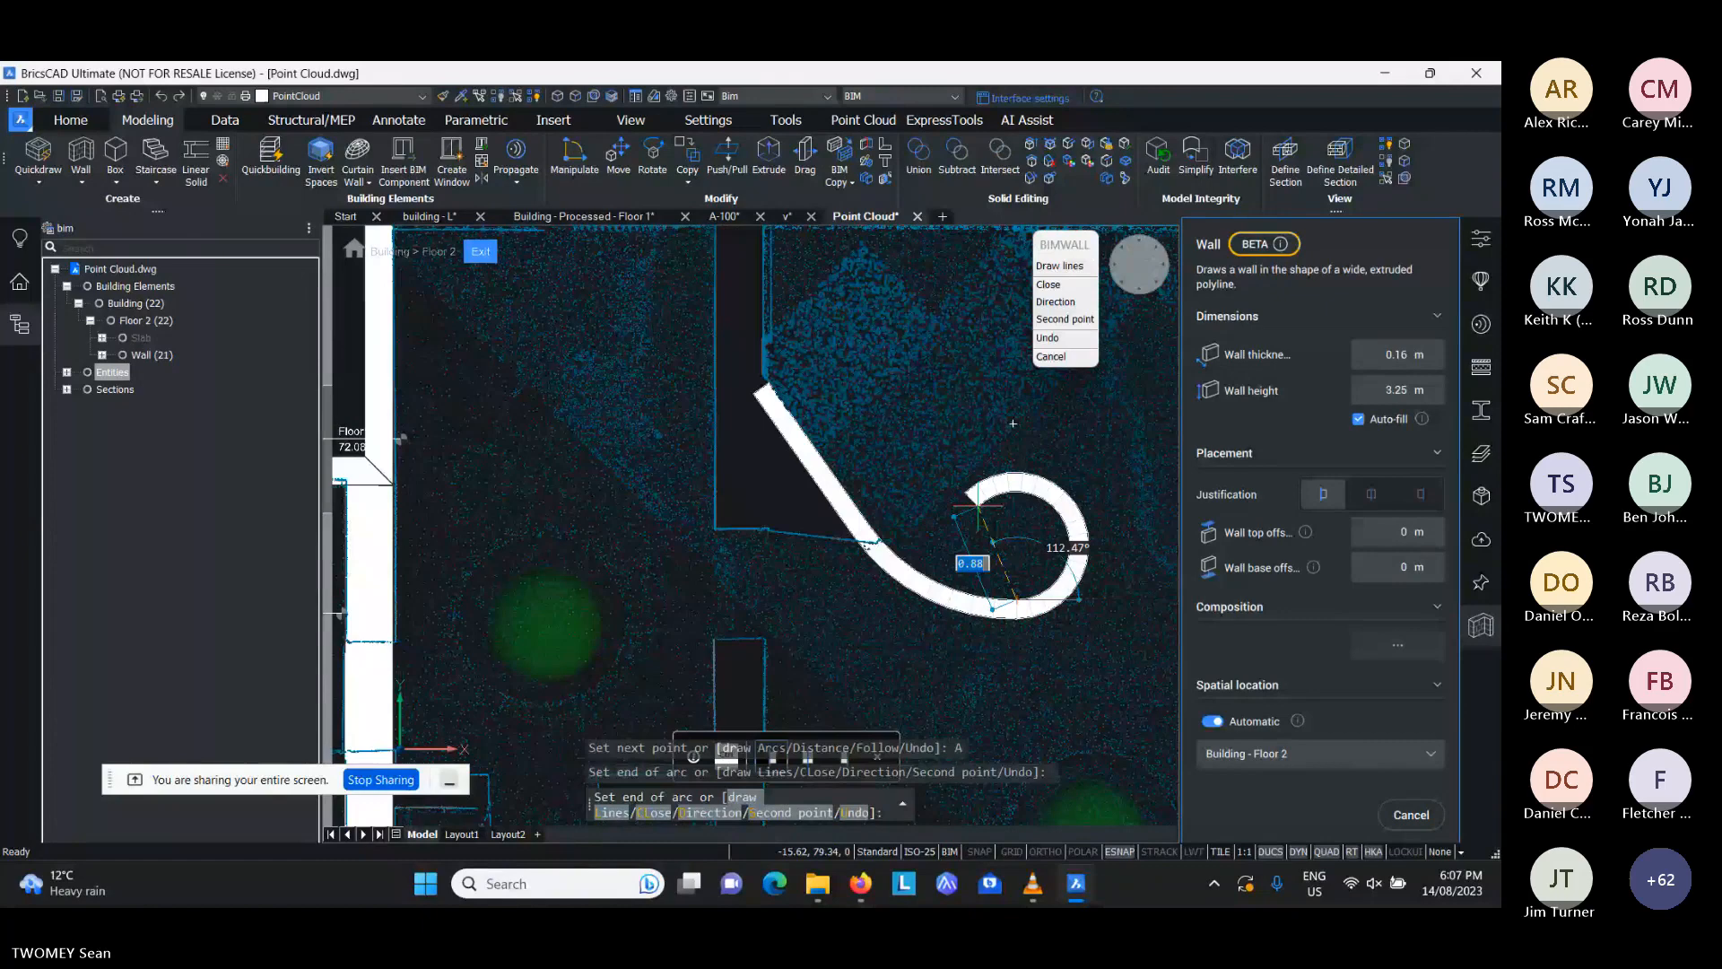
key("Return")
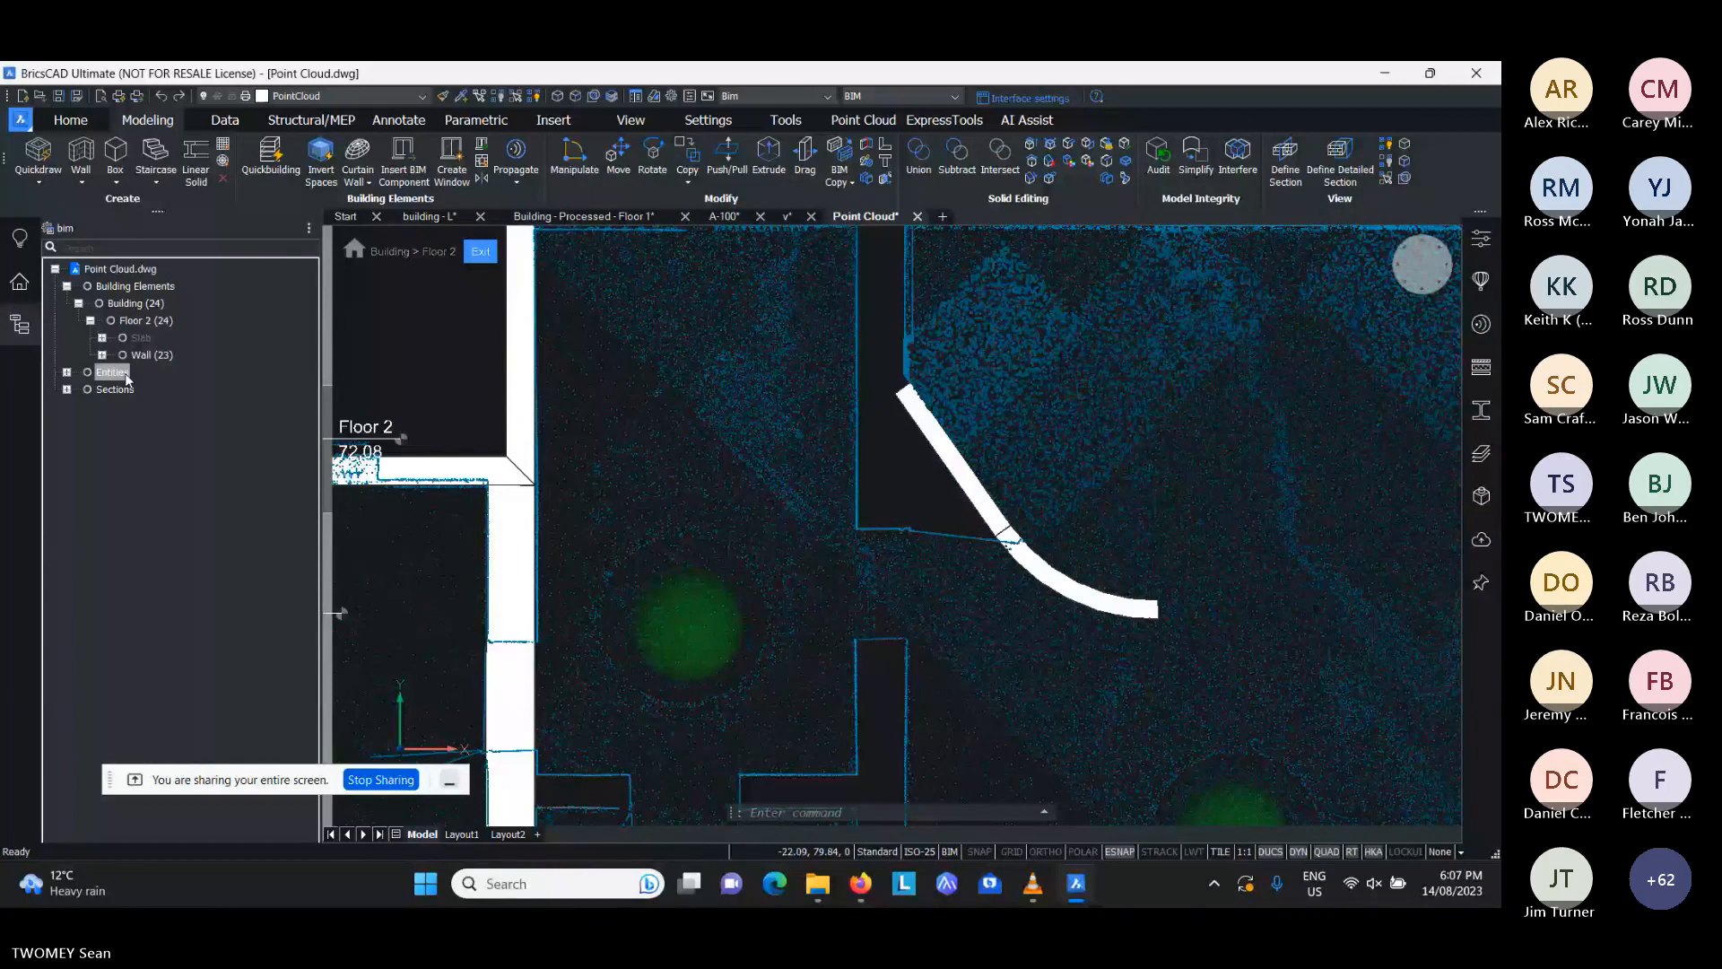
- Extend the slanted wall to the northern outer wall and the curved wall to the eastern outer wall with BIM Extend
scroll(790, 496, "down", 3)
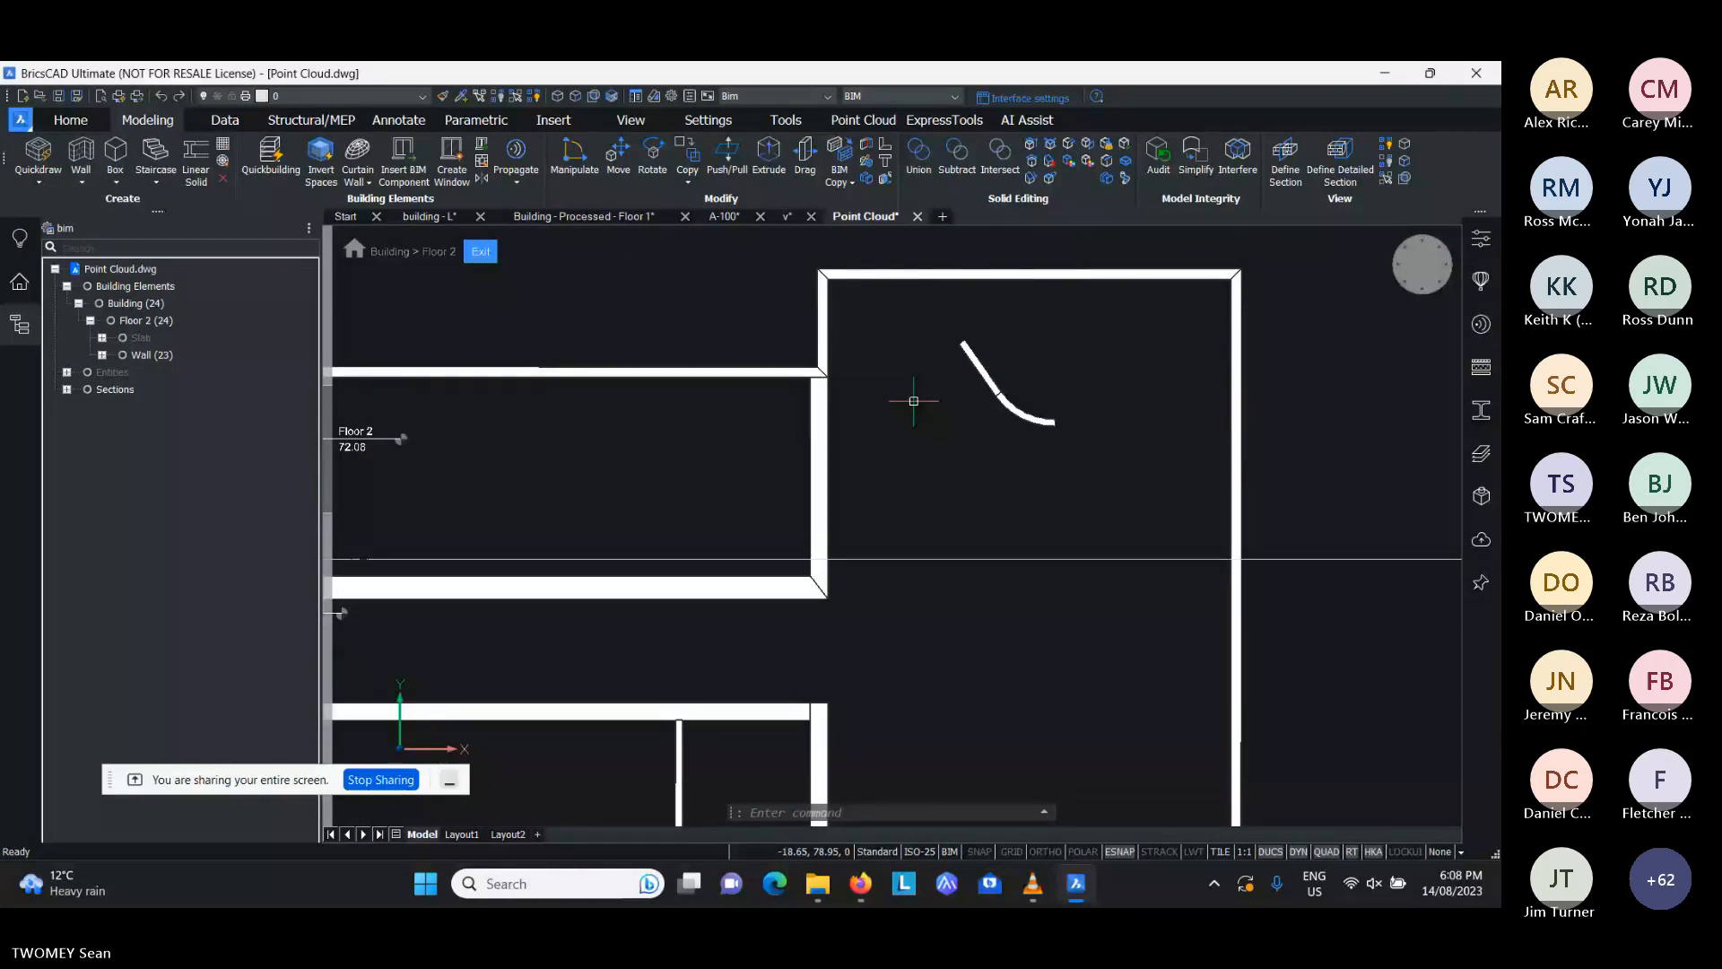
scroll(981, 406, "up", 5)
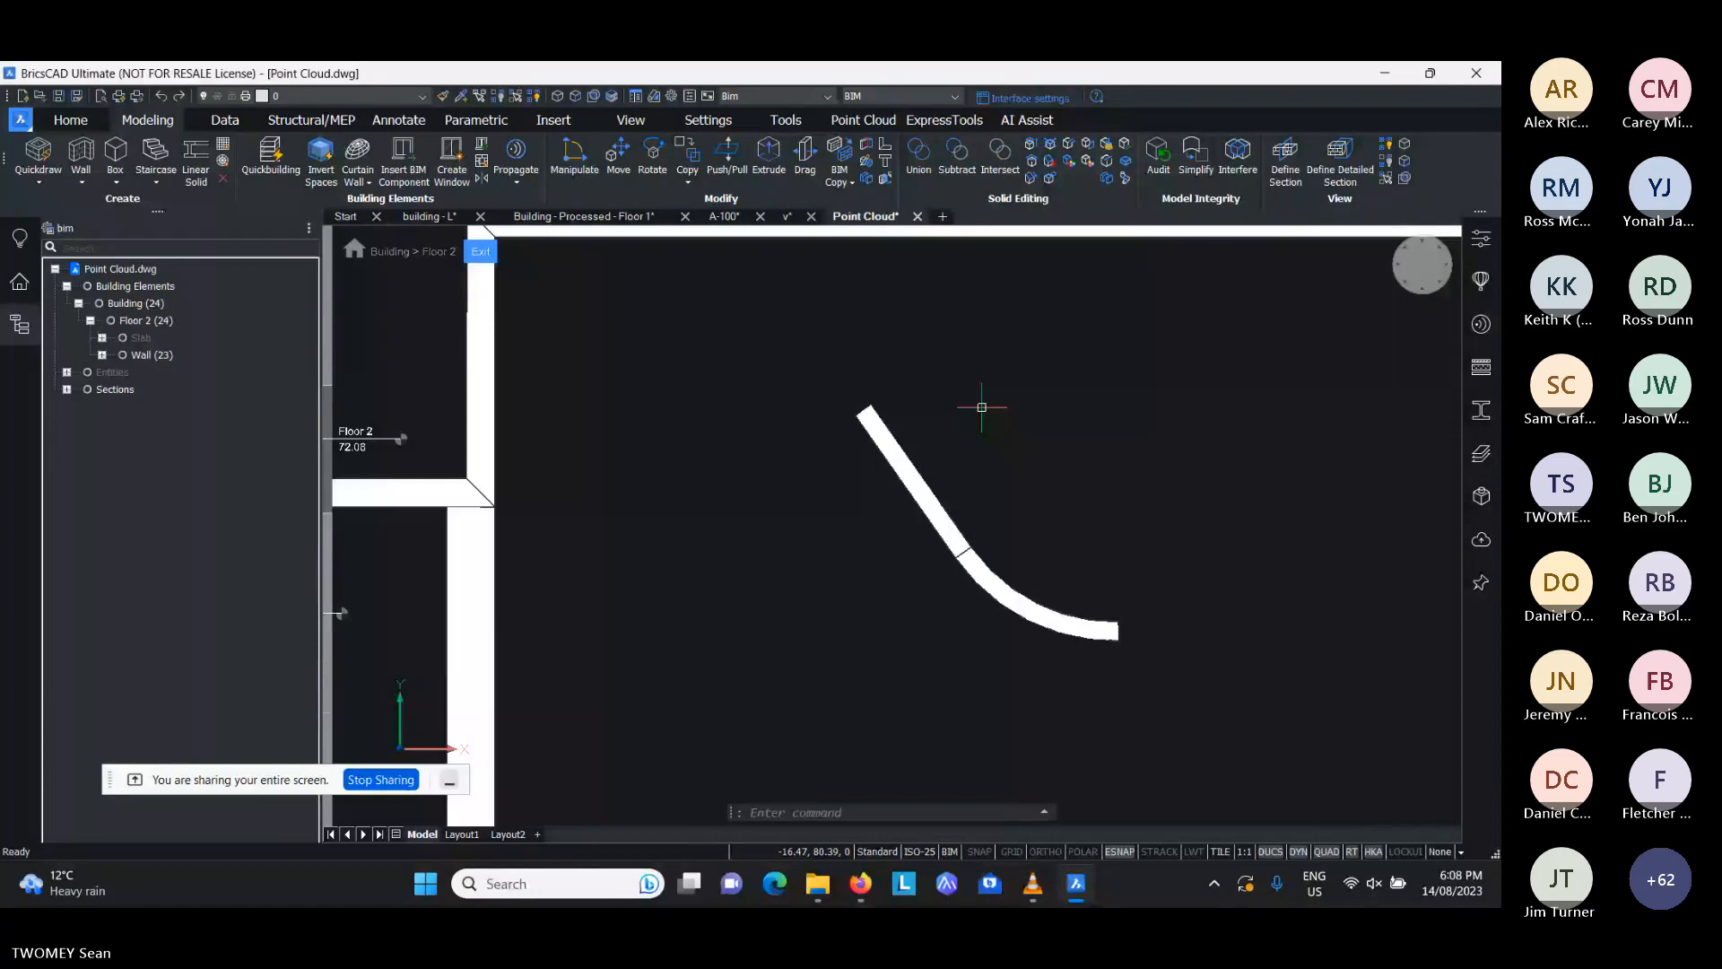
scroll(982, 406, "down", 2)
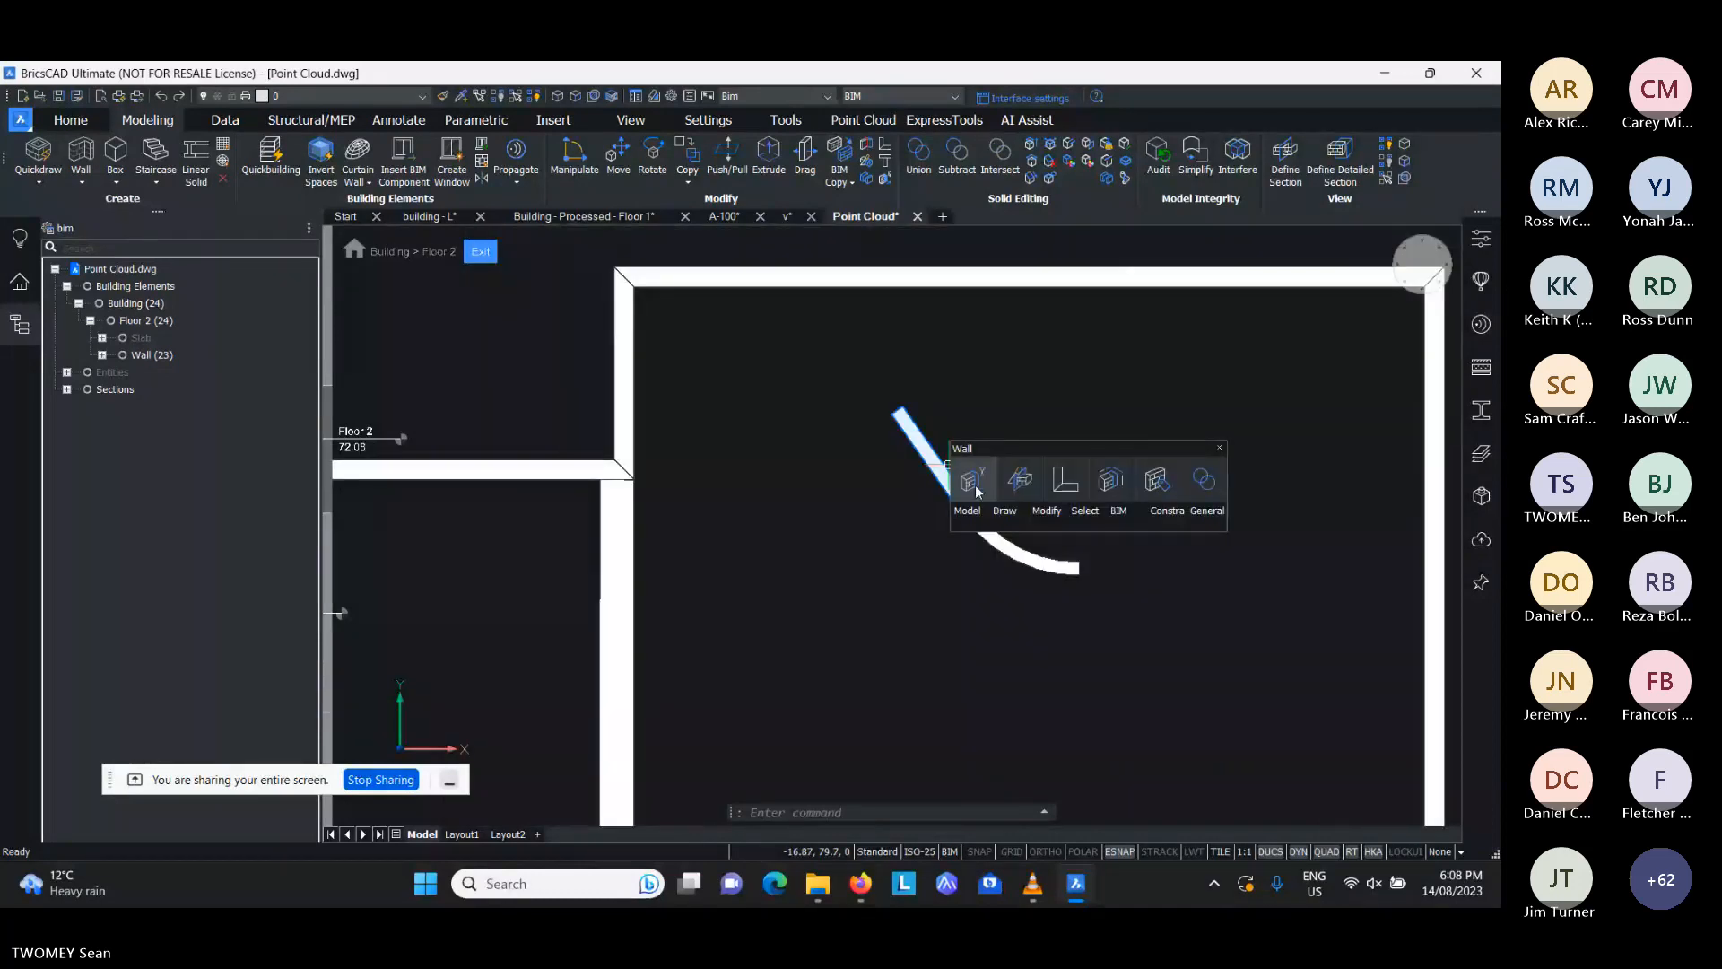
mouse_move(978, 492)
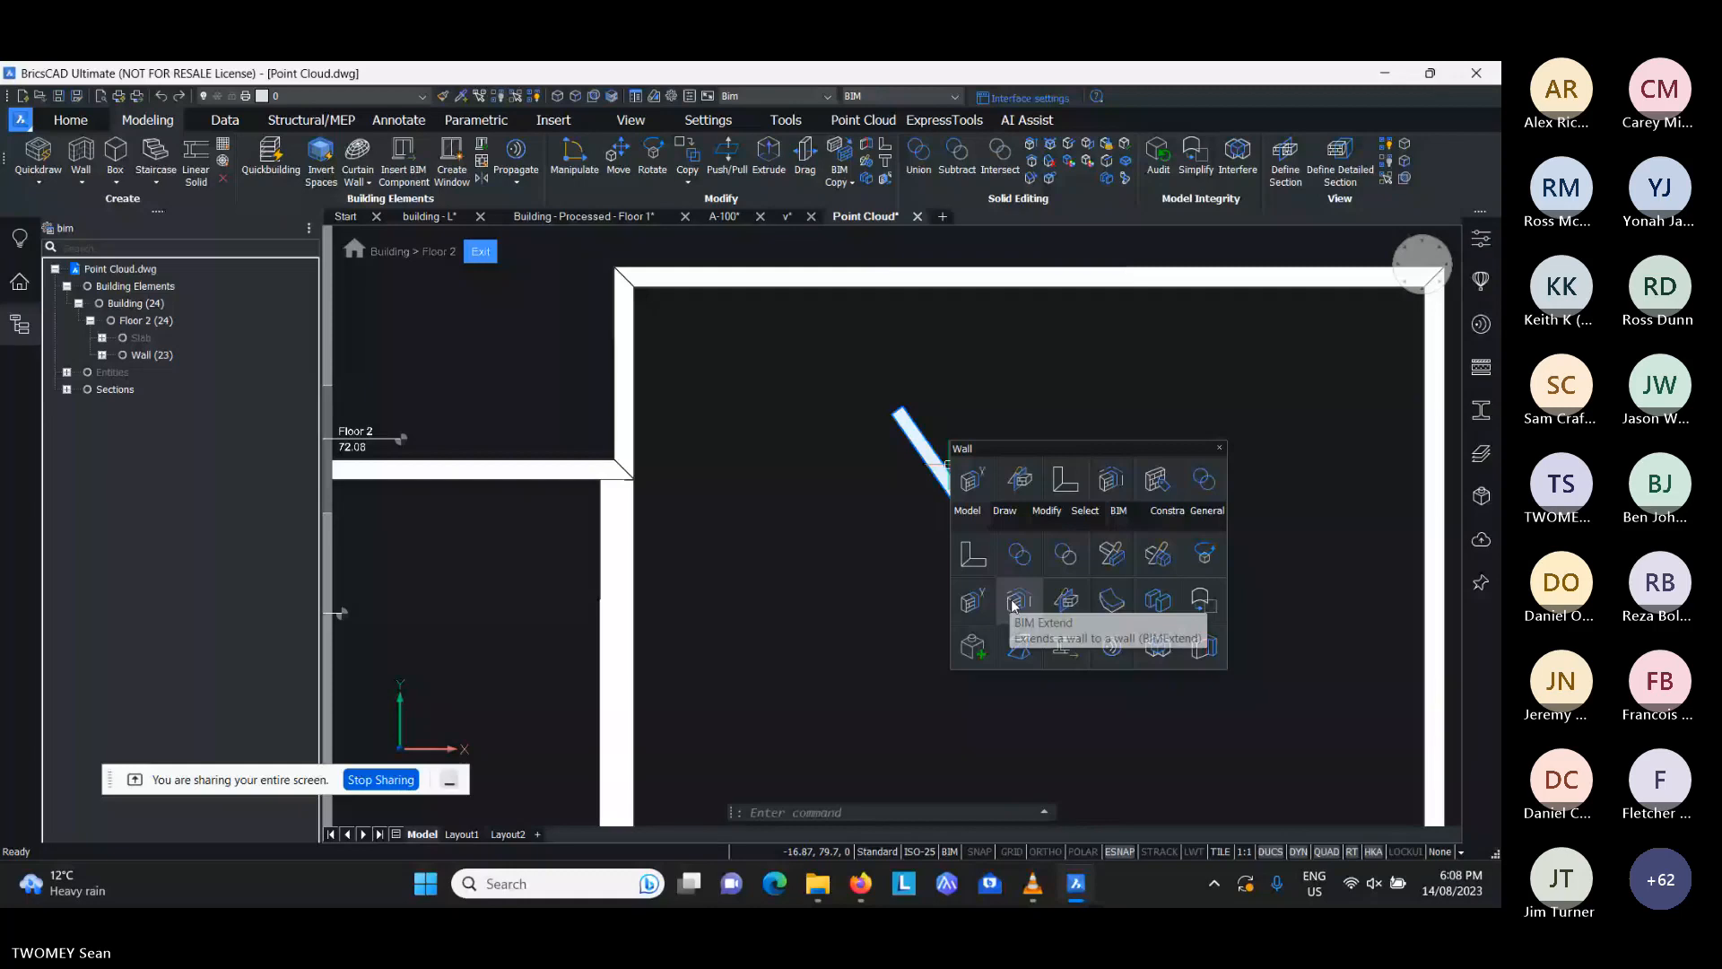
left_click(1012, 601)
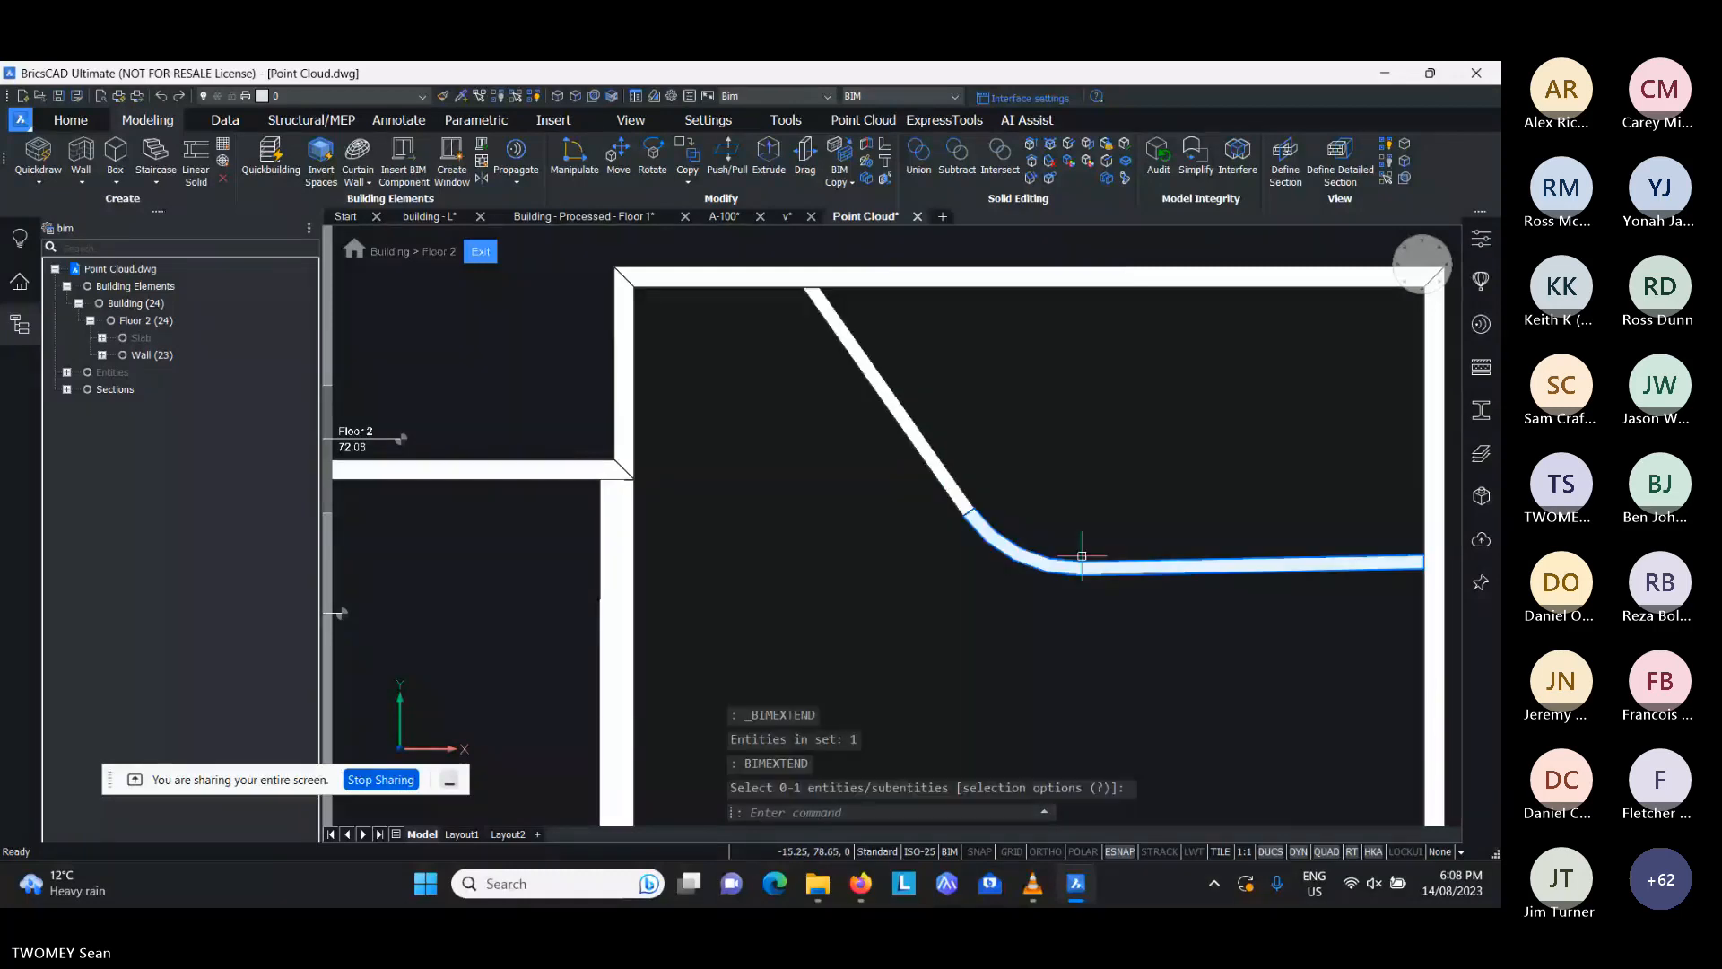
key("Escape")
key("Escape")
- Show the point cloud over the Floor 2 walls again and focus on the western corridor junction
scroll(1085, 520, "down", 3)
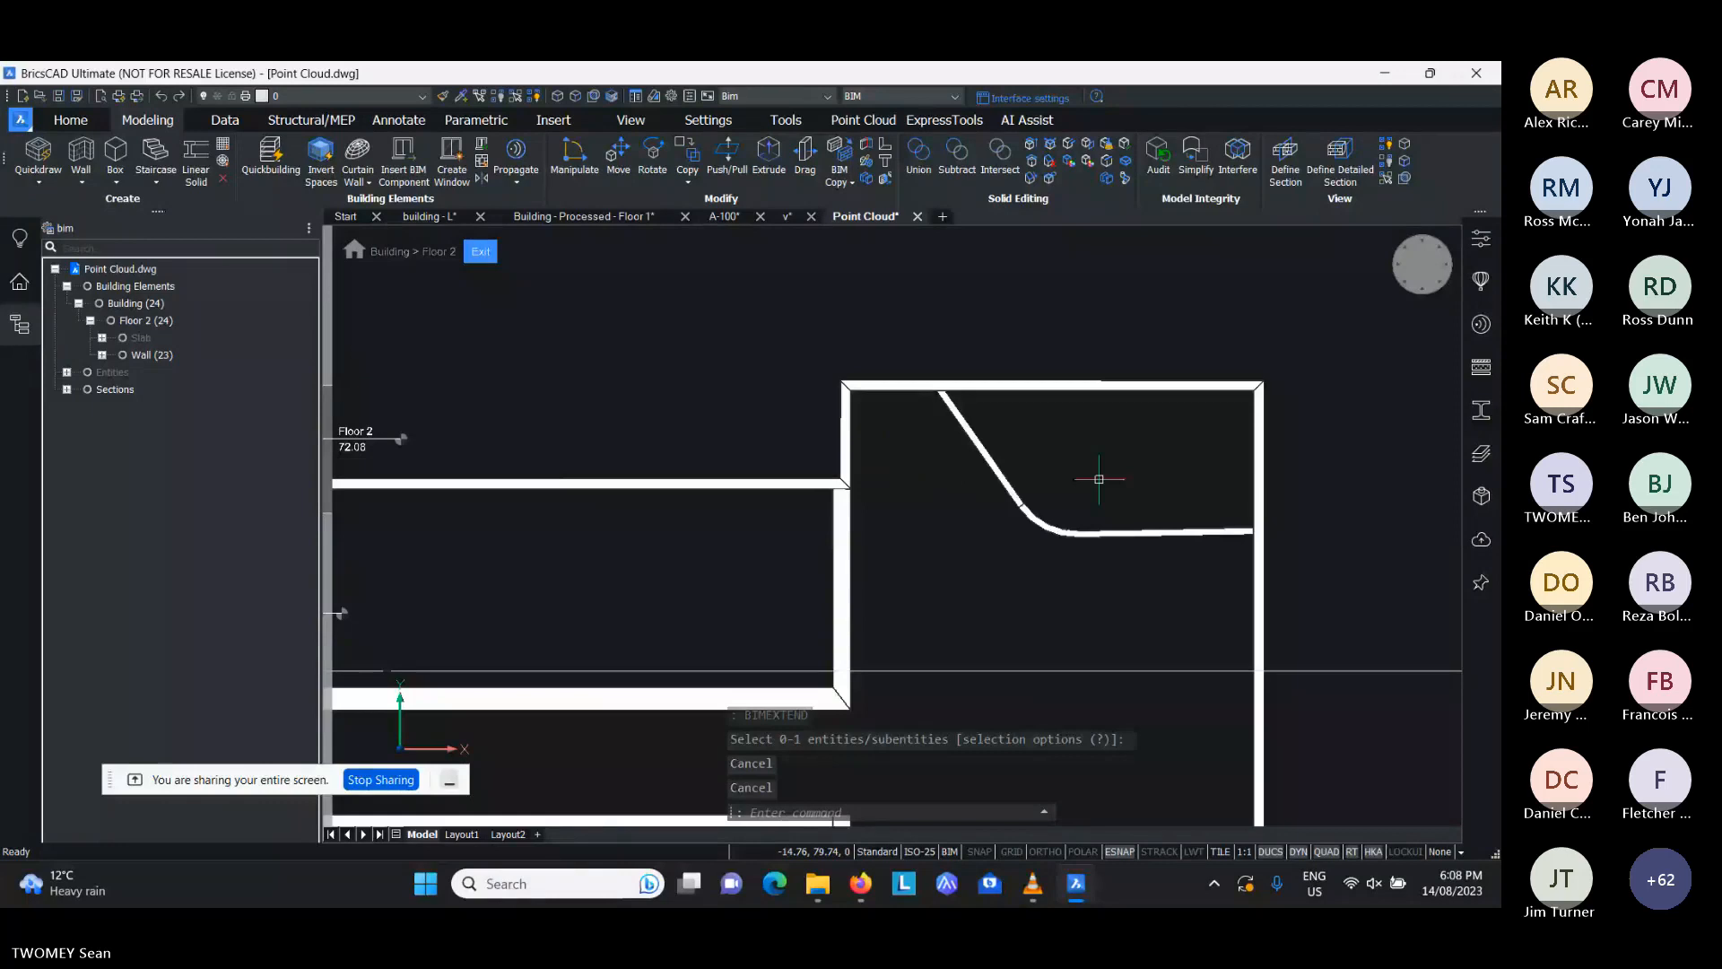
scroll(1140, 301, "down", 3)
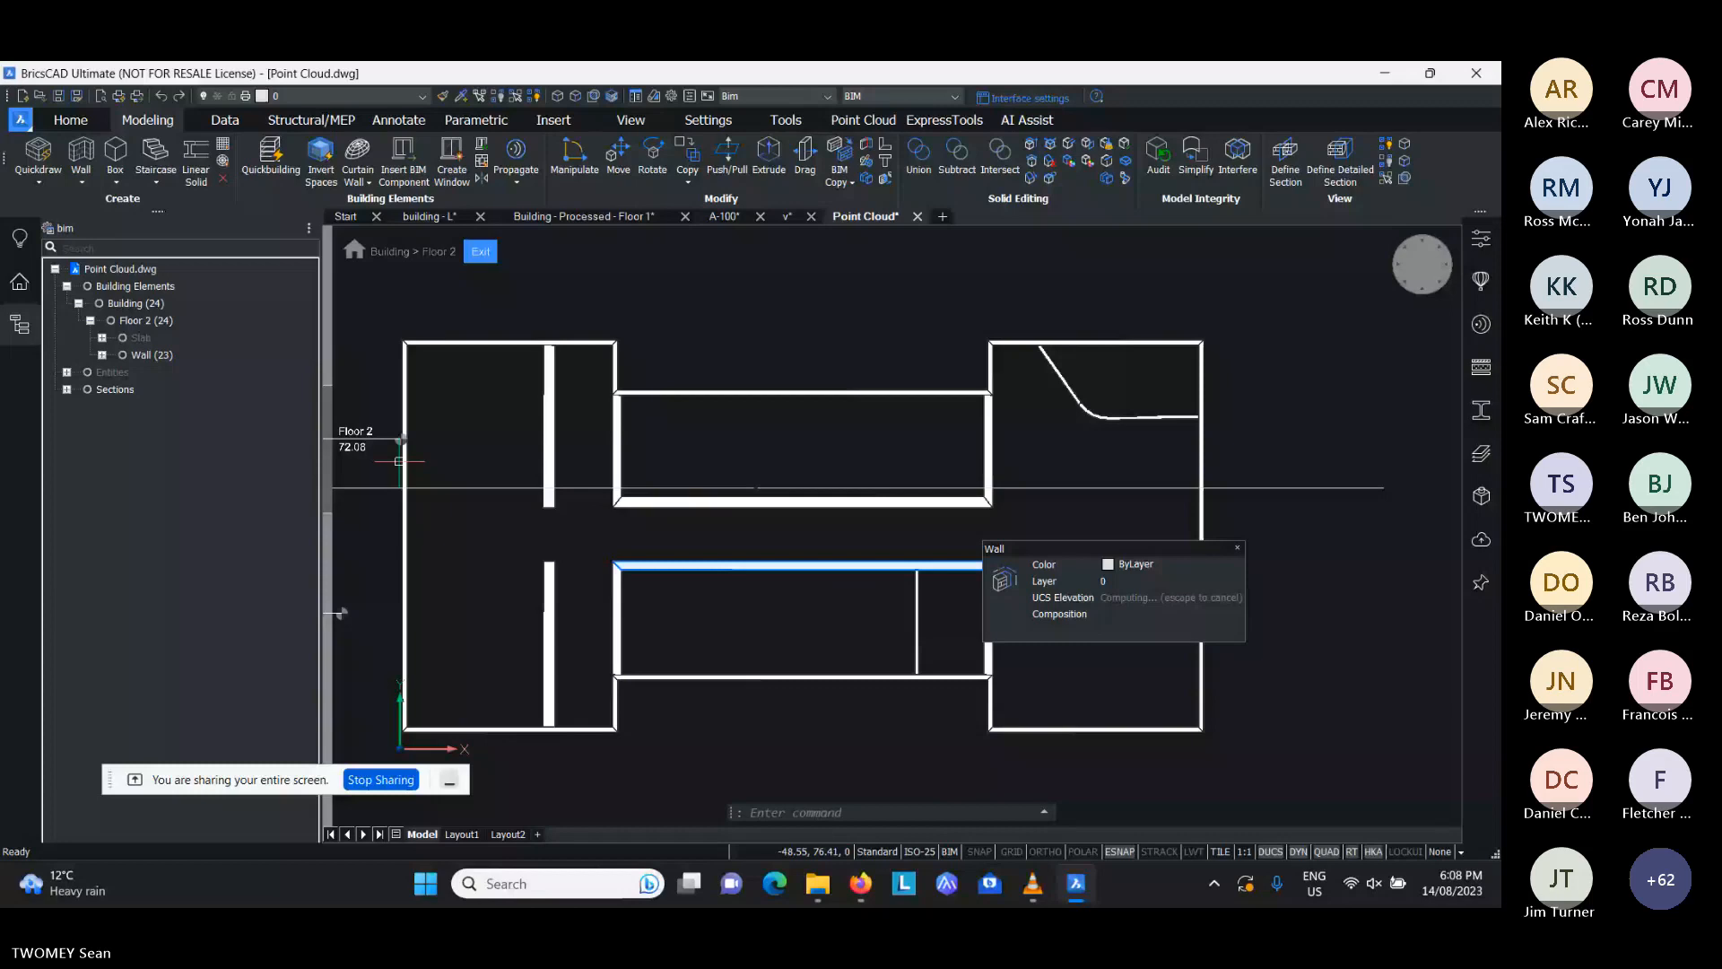
right_click(114, 373)
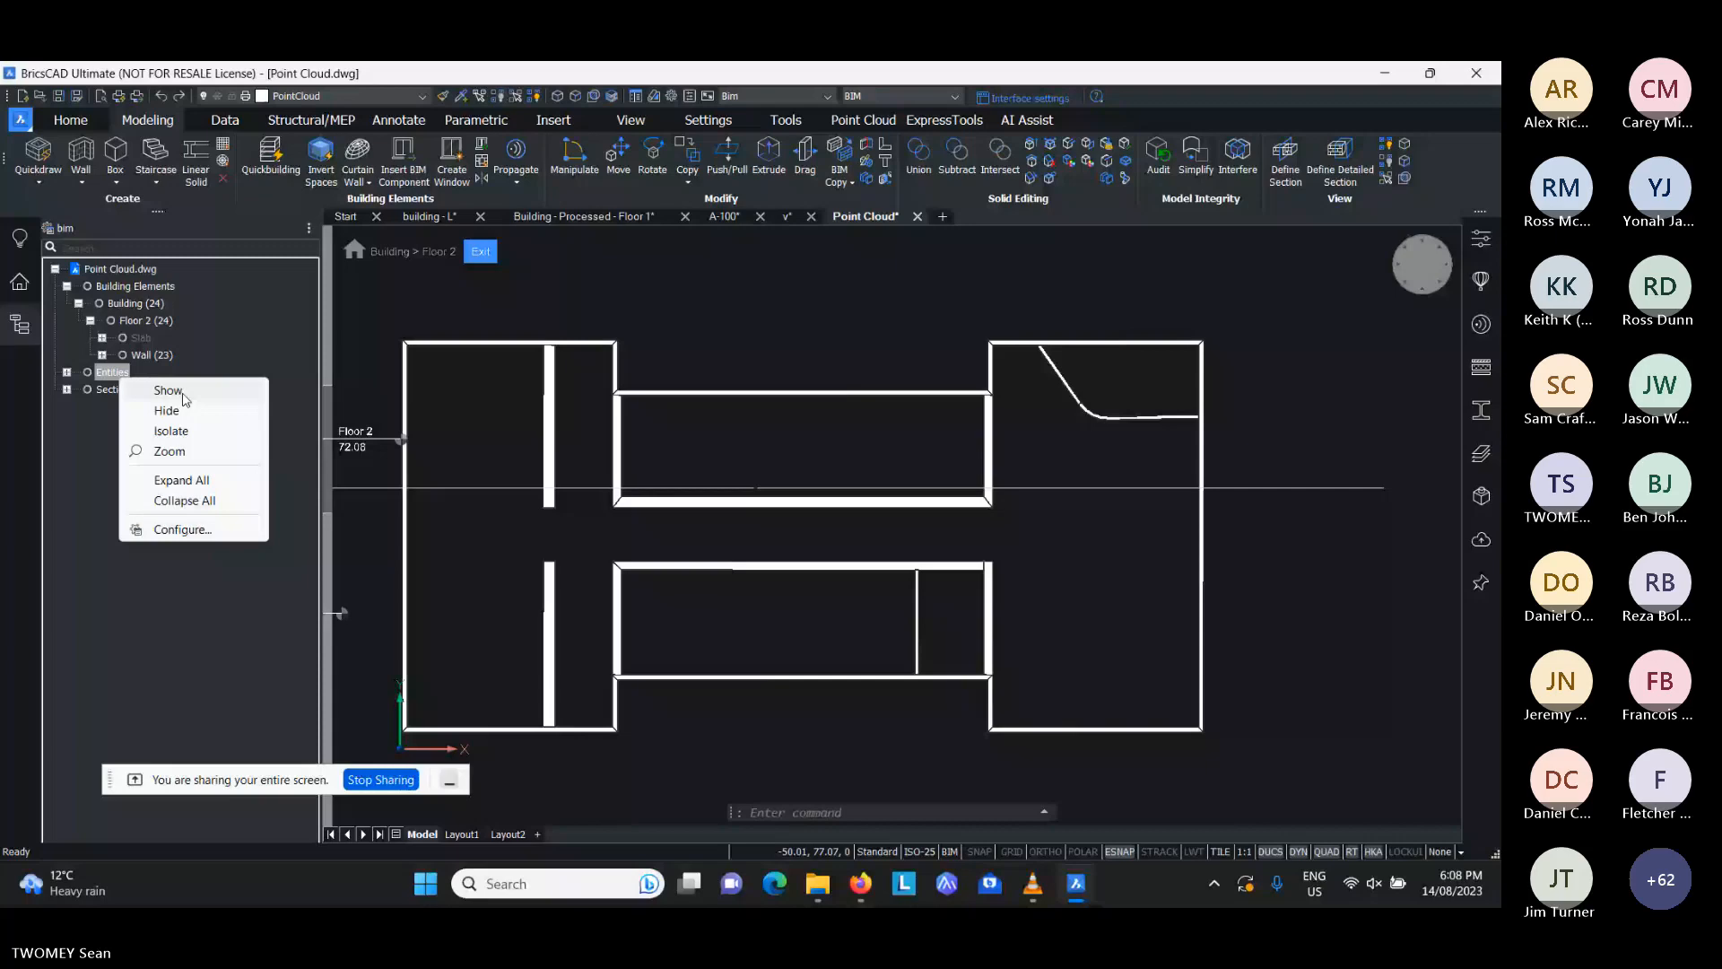
left_click(167, 390)
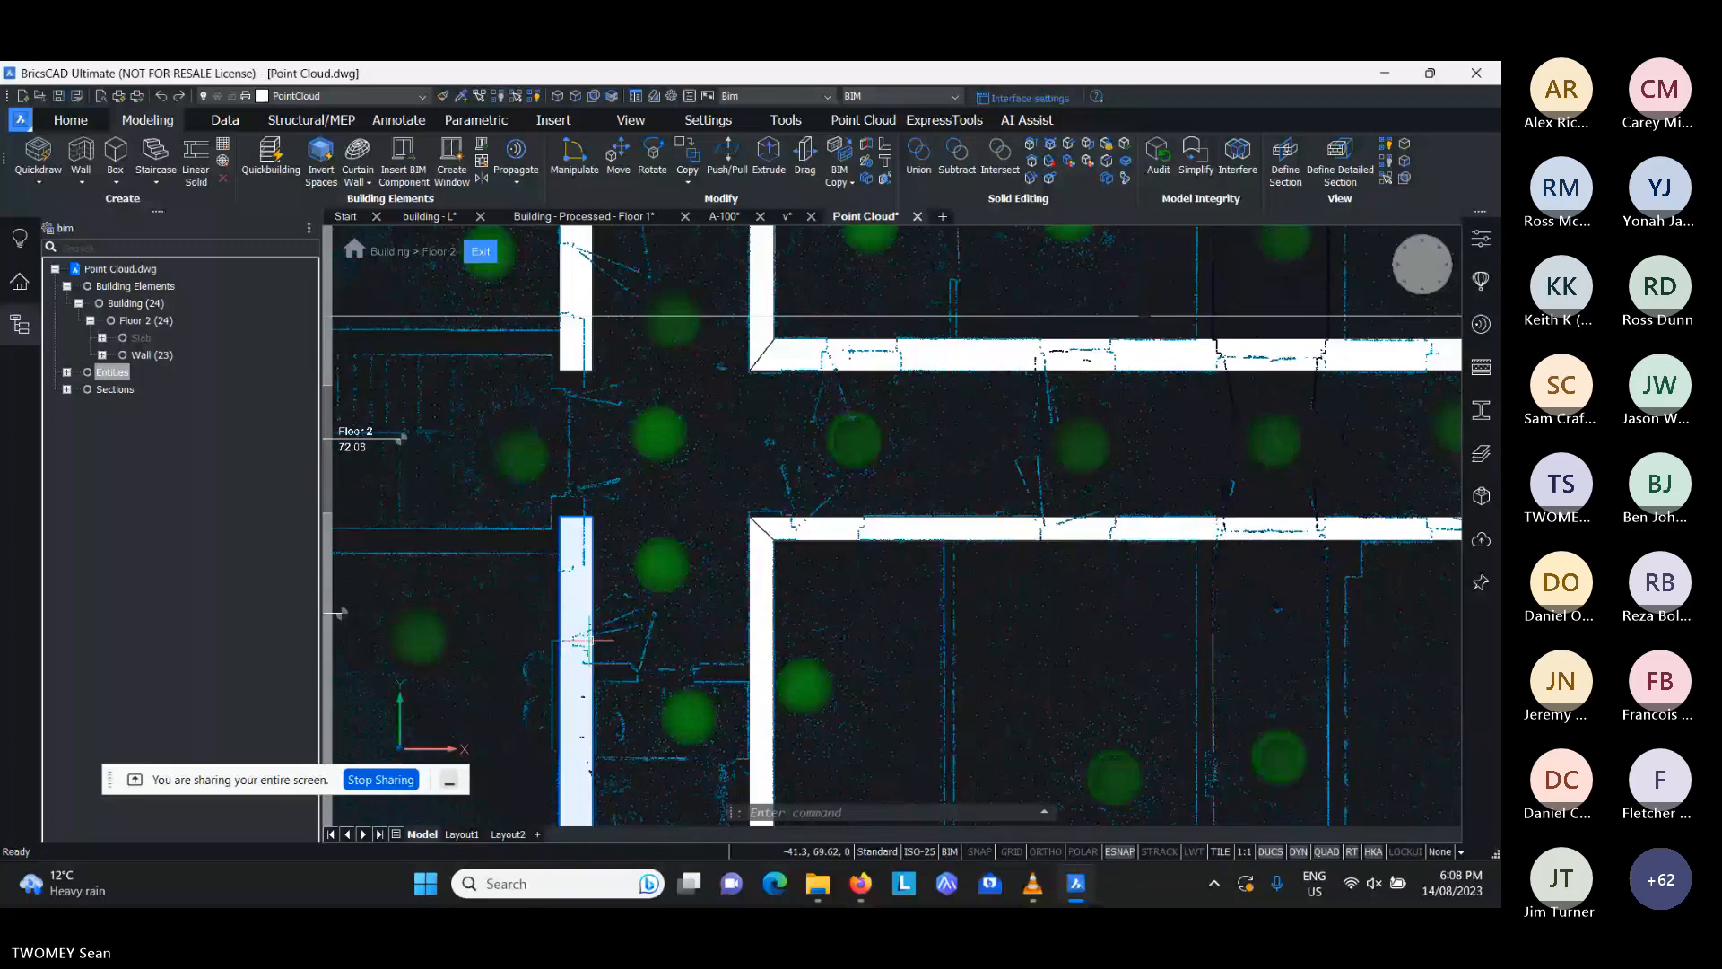
middle_click_drag(590, 640, 611, 588)
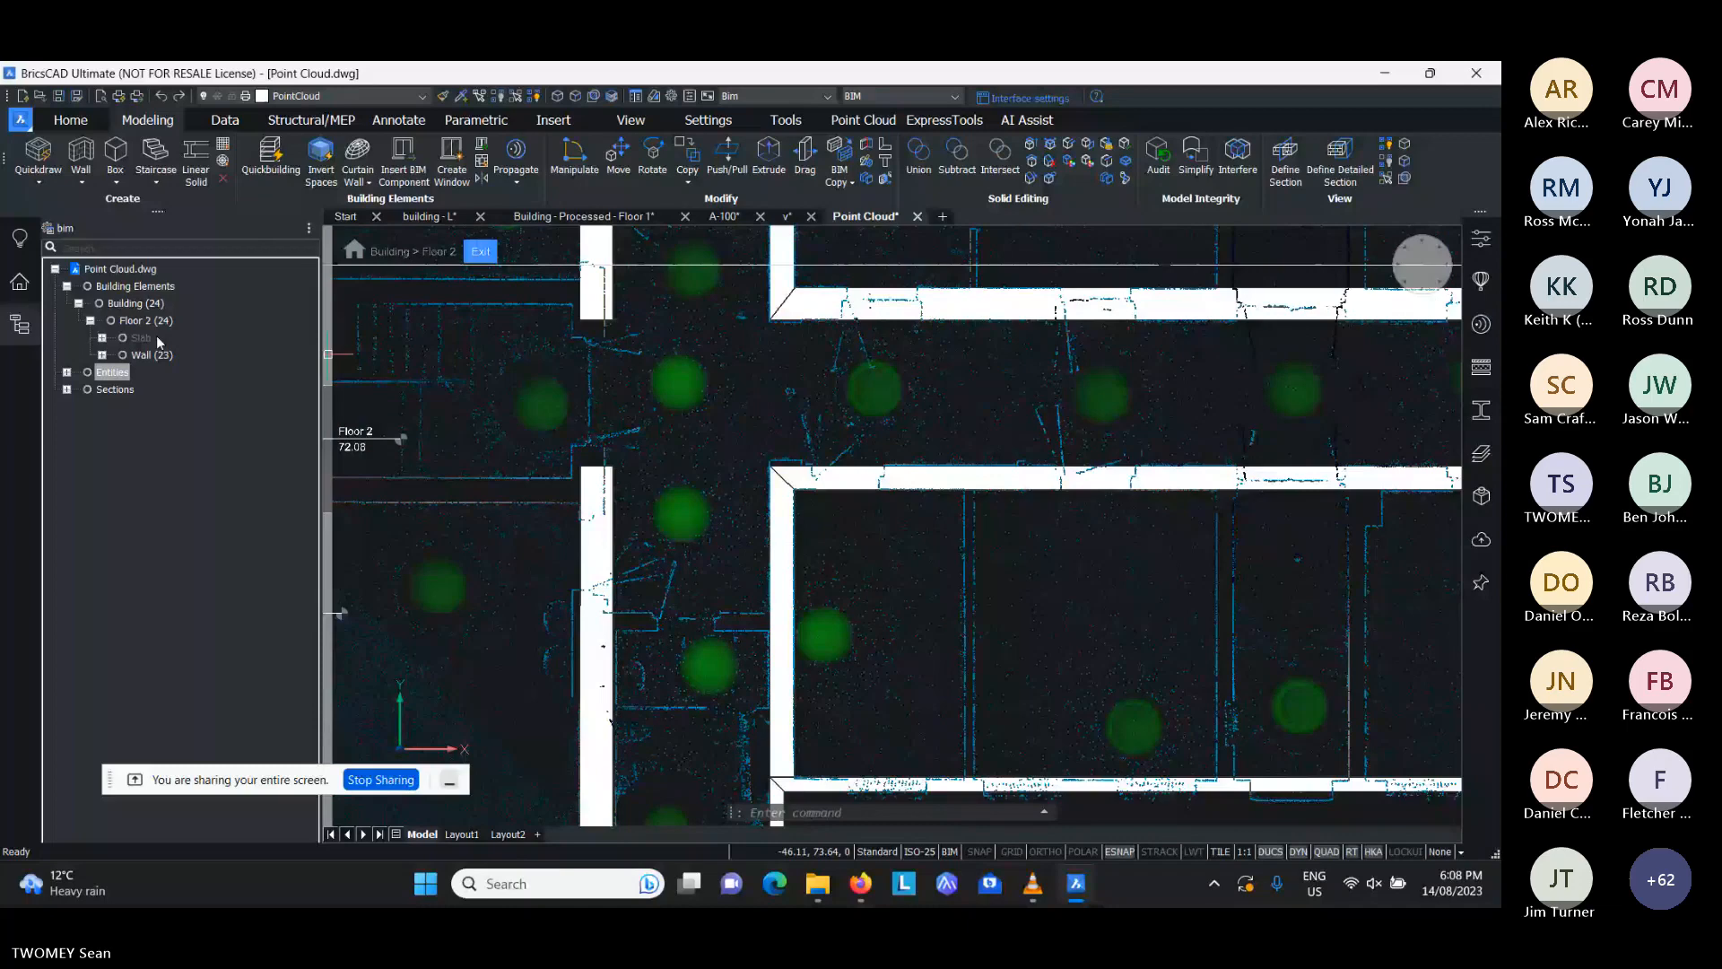
- Select all Floor 2 walls in the building structure and make them semi-transparent over the point cloud
left_click(149, 355)
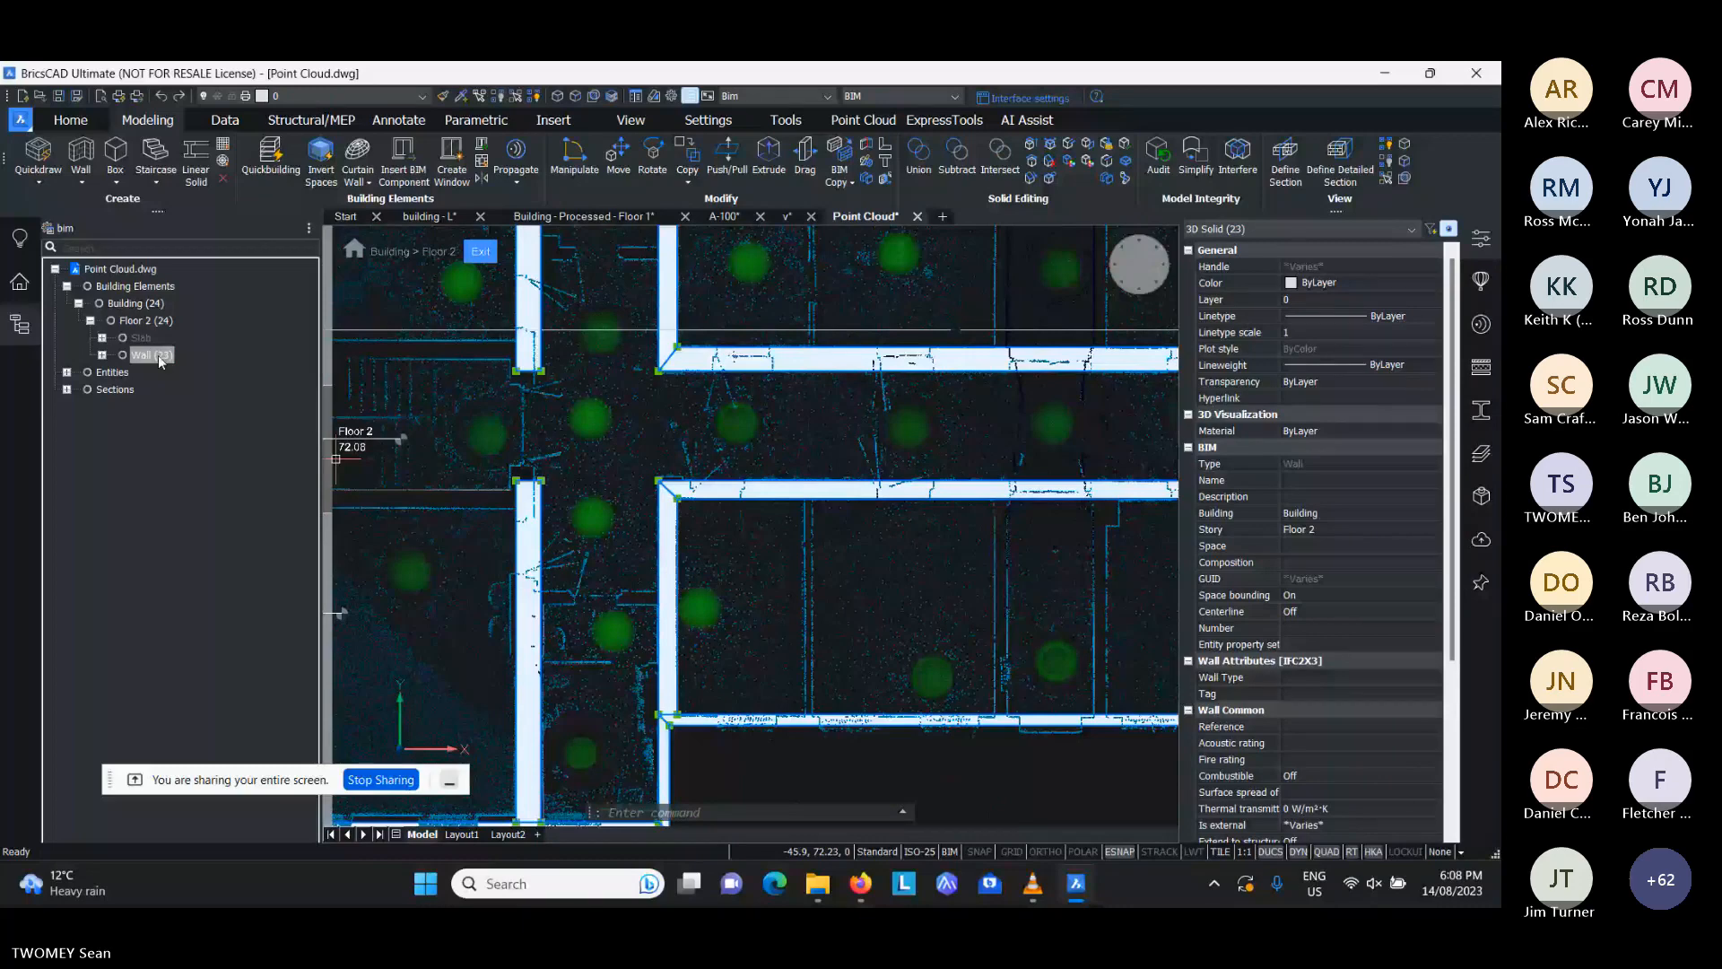
left_click(126, 304)
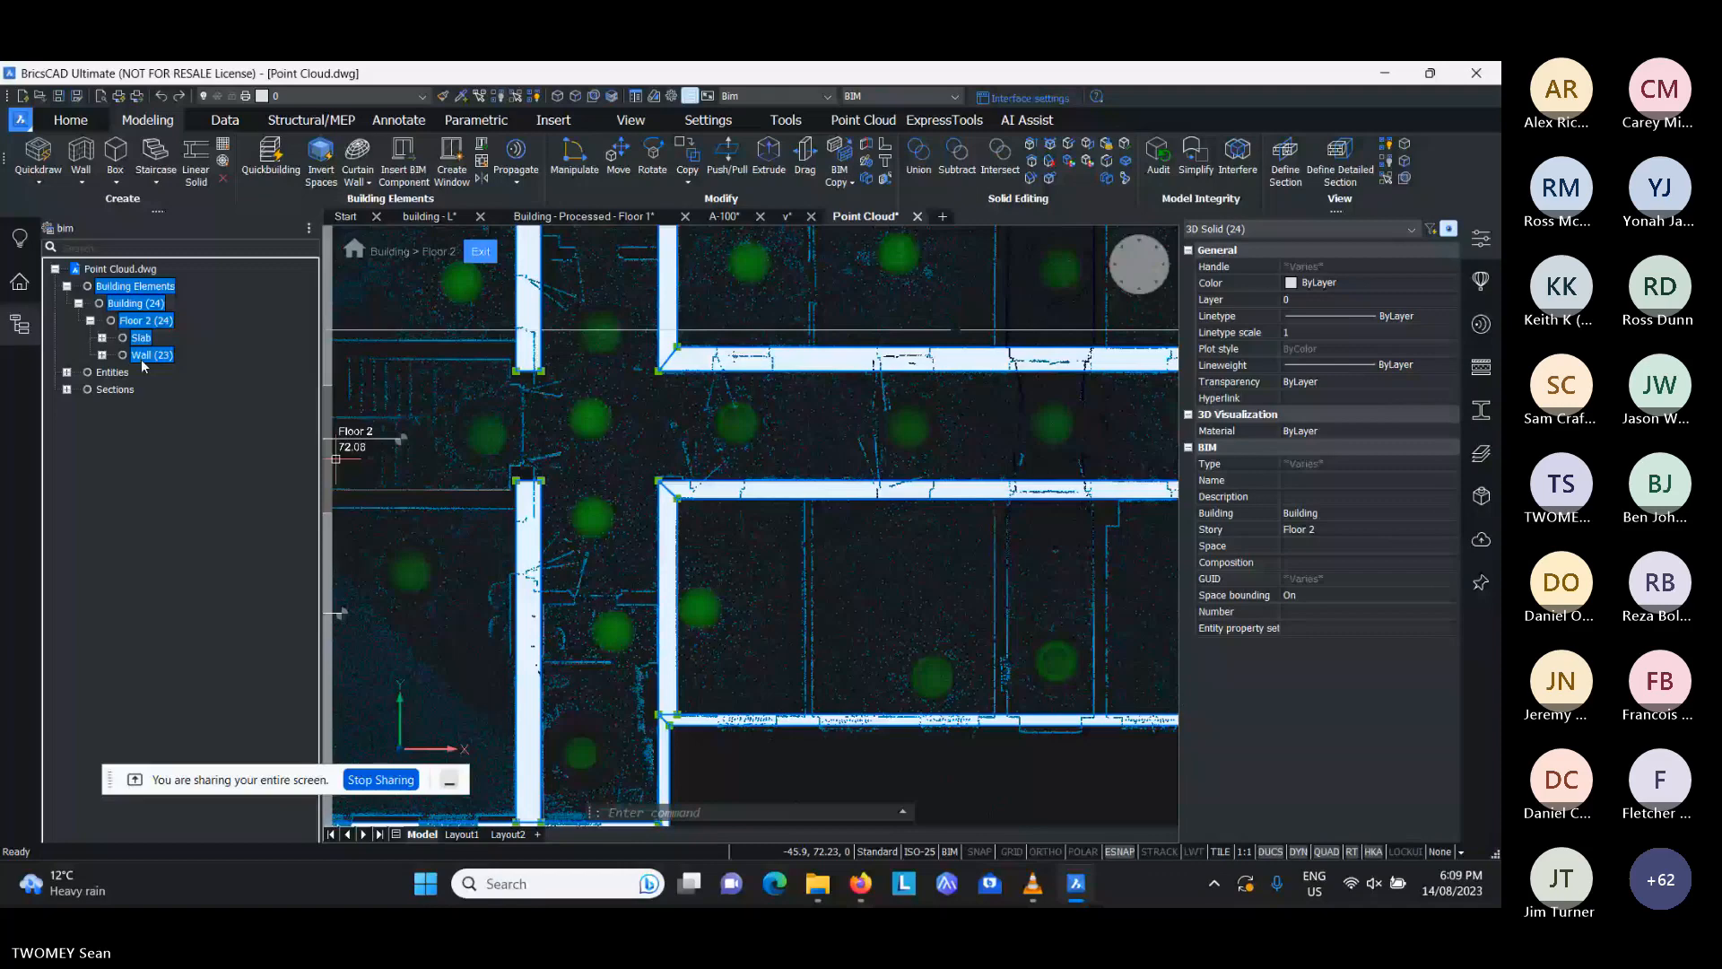
left_click(148, 355)
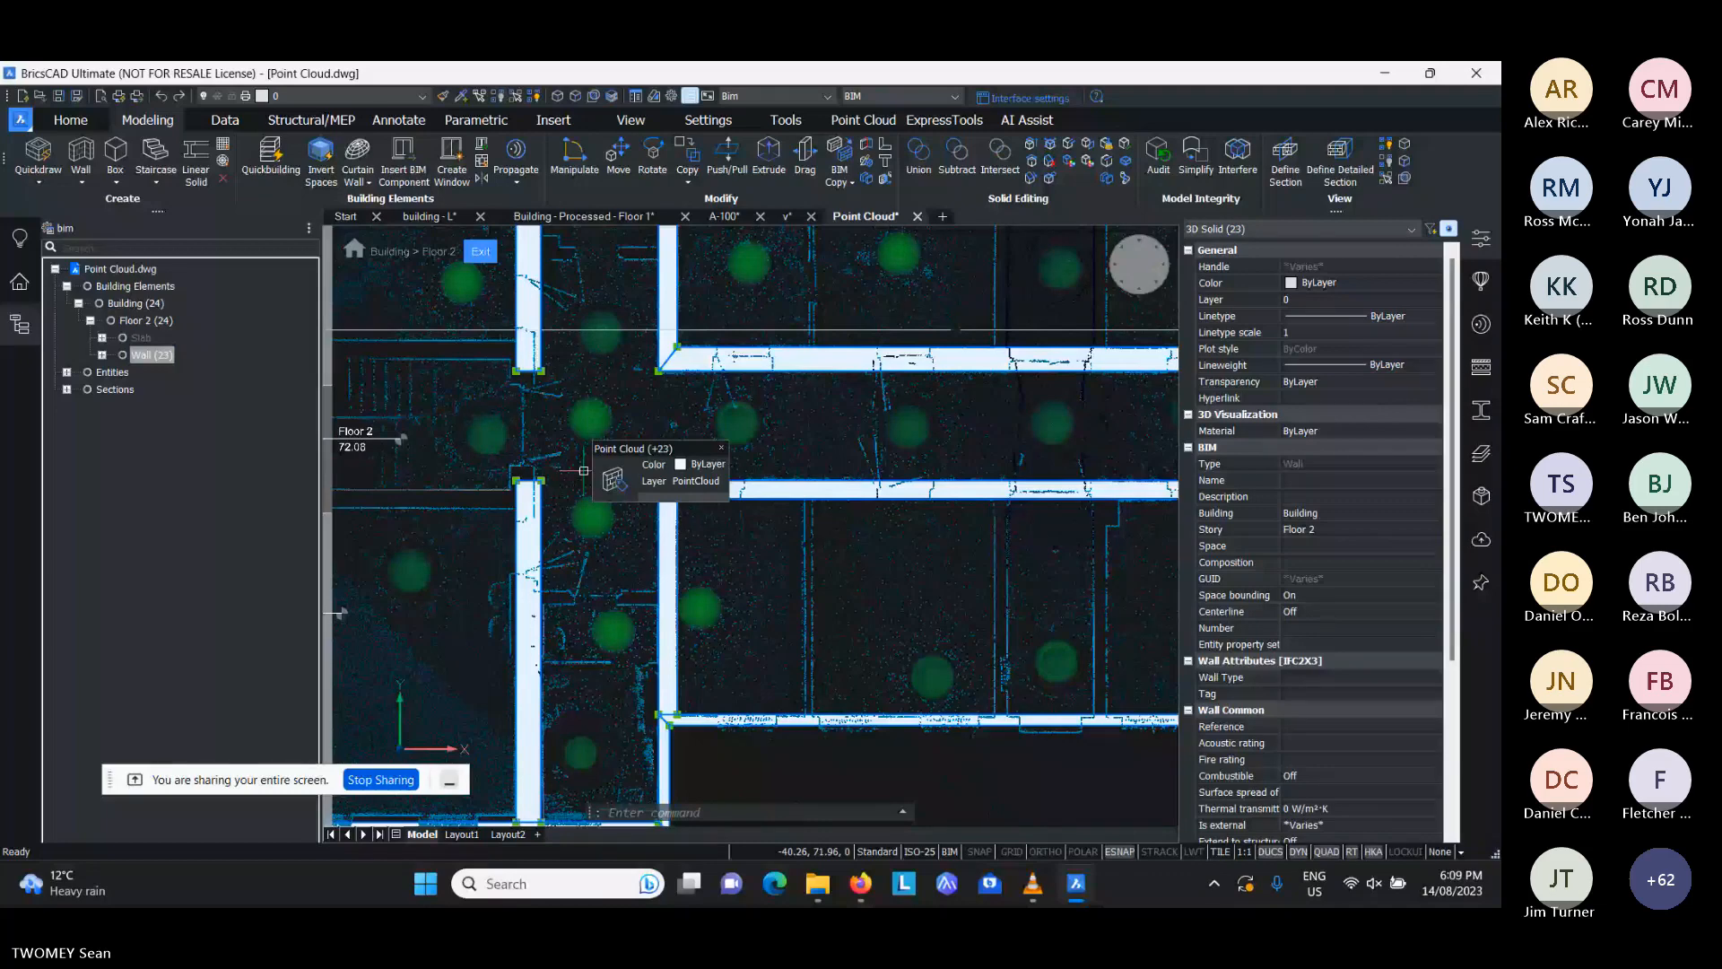
key("Escape")
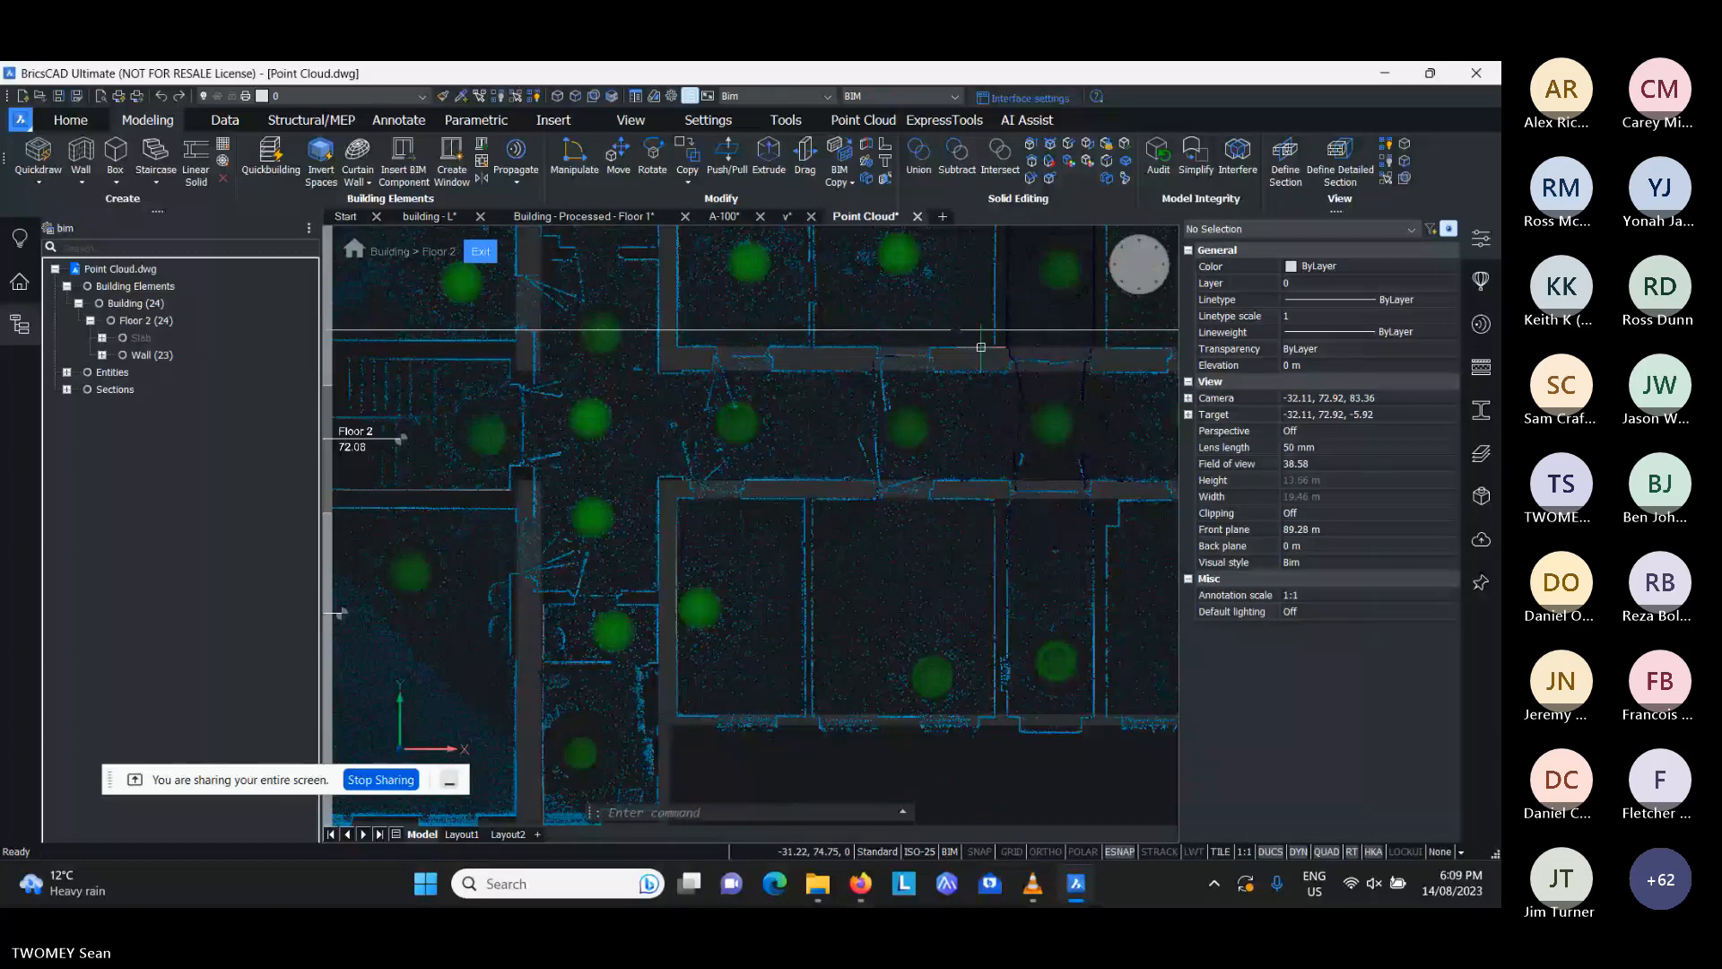
scroll(756, 334, "up", 5)
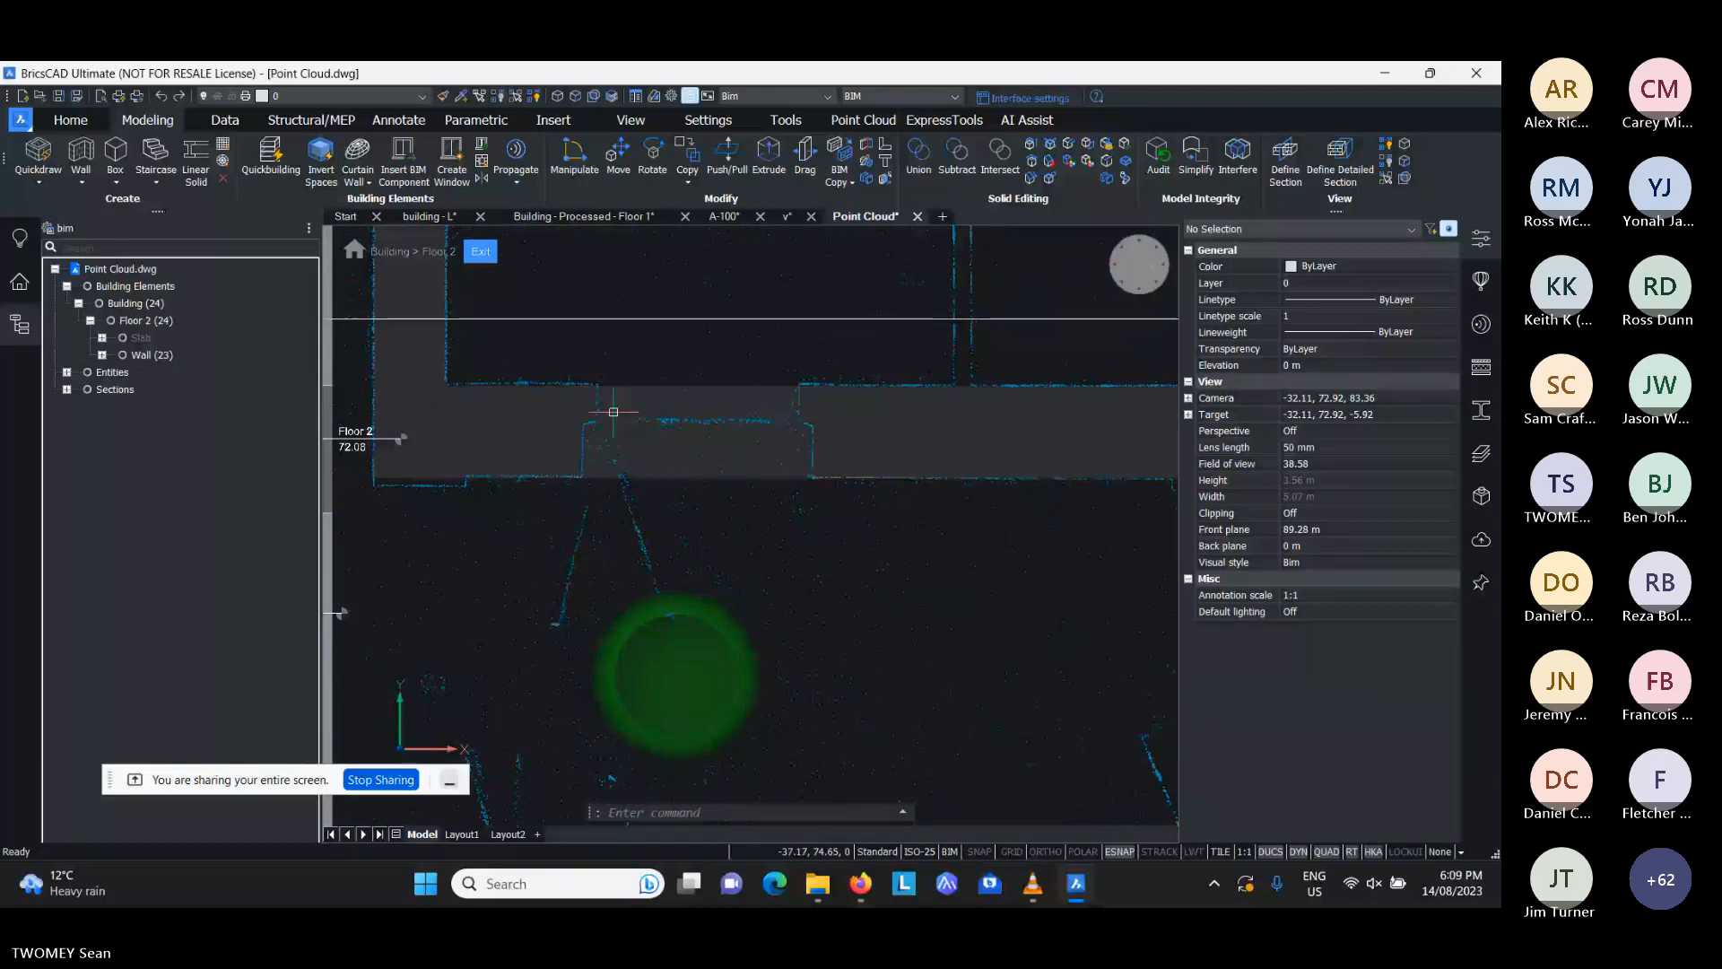
- Insert a Door SingleSwing 1 from the library, 1.4 m wide, at the scanned opening near the west end of the northern corridor wall
mouse_move(614, 412)
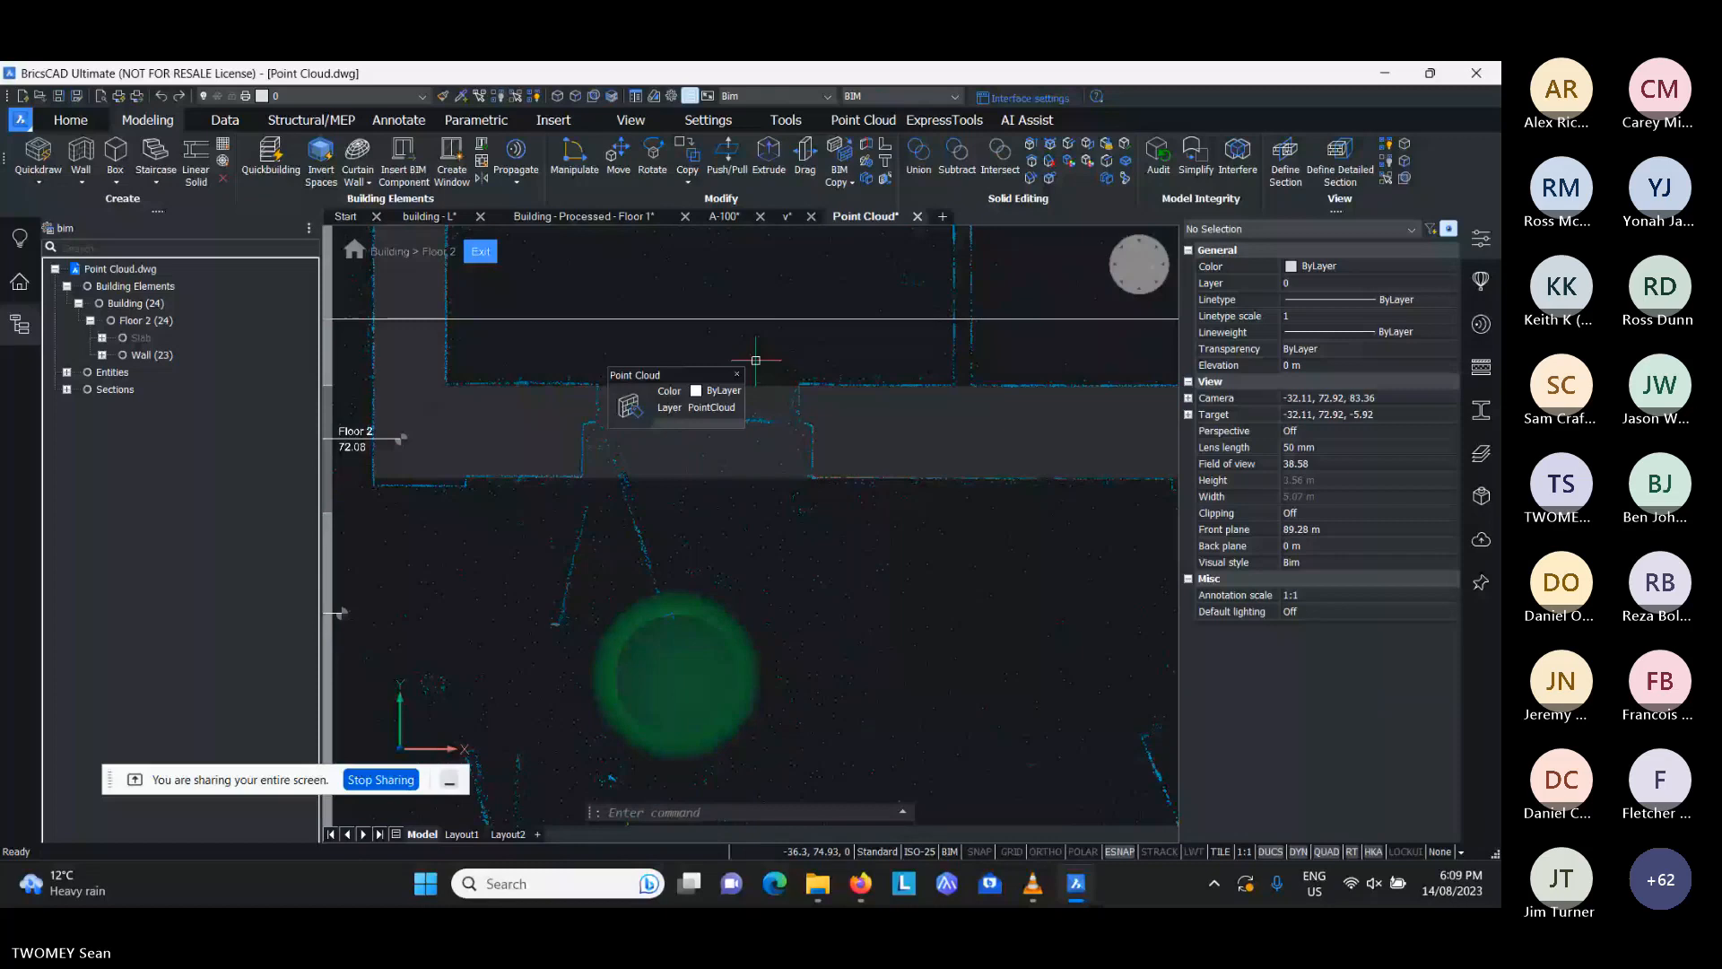
left_click(1481, 282)
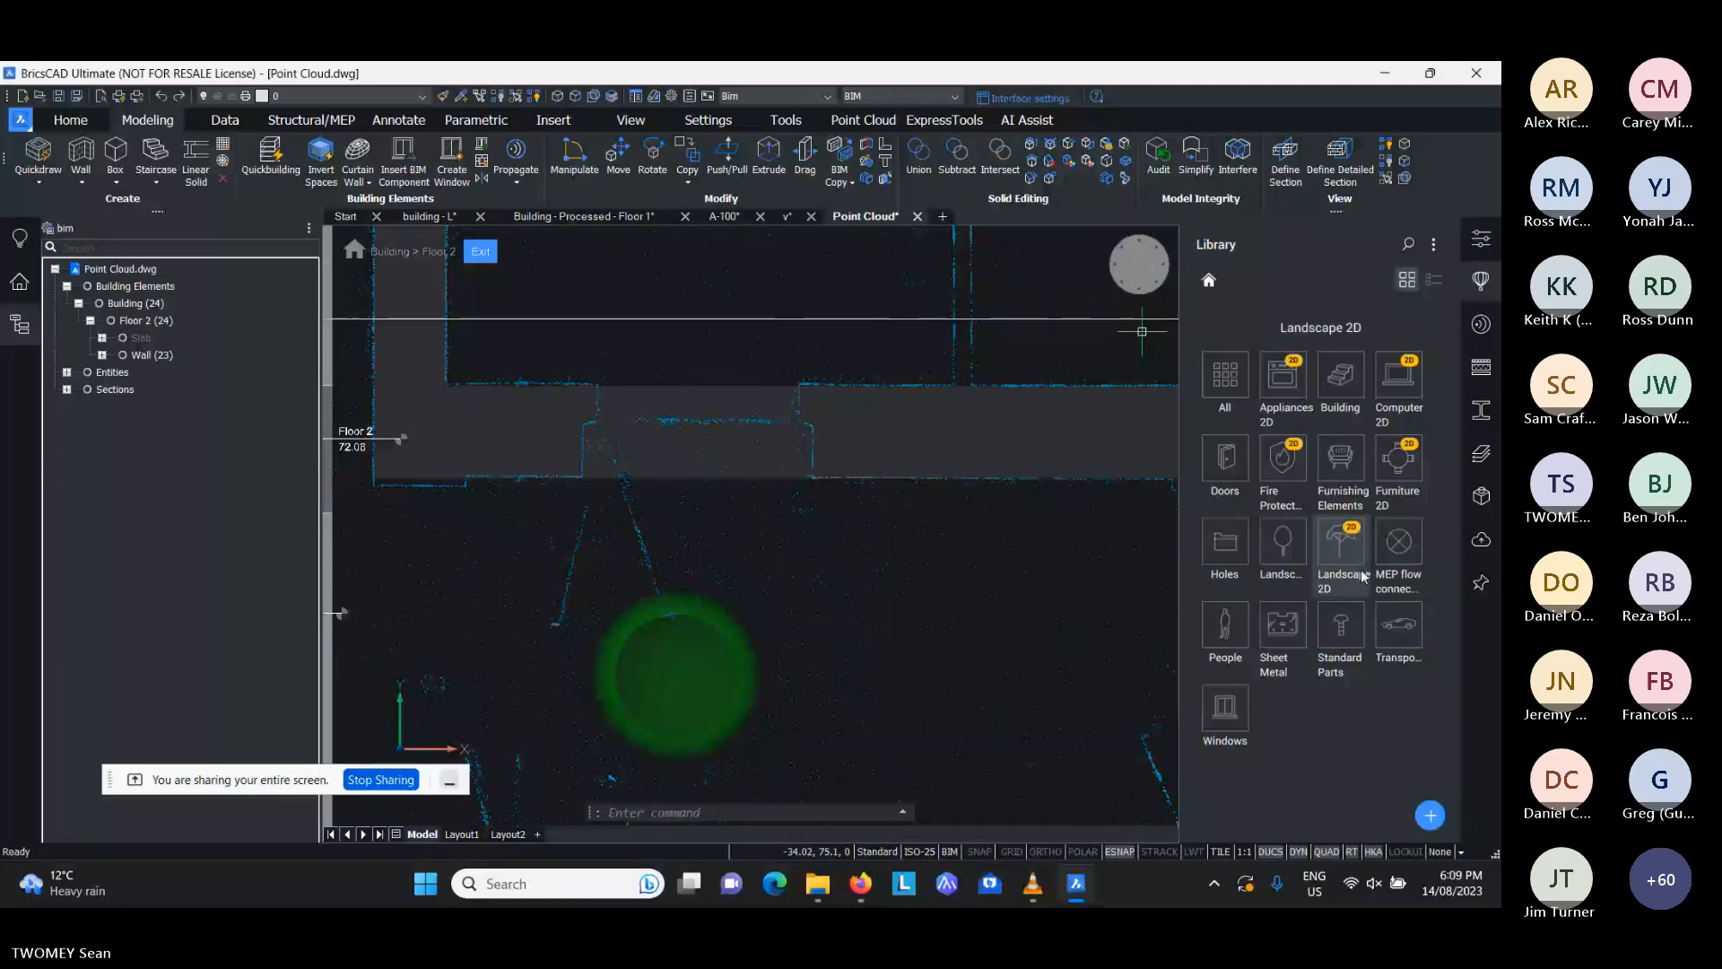
left_click(1231, 481)
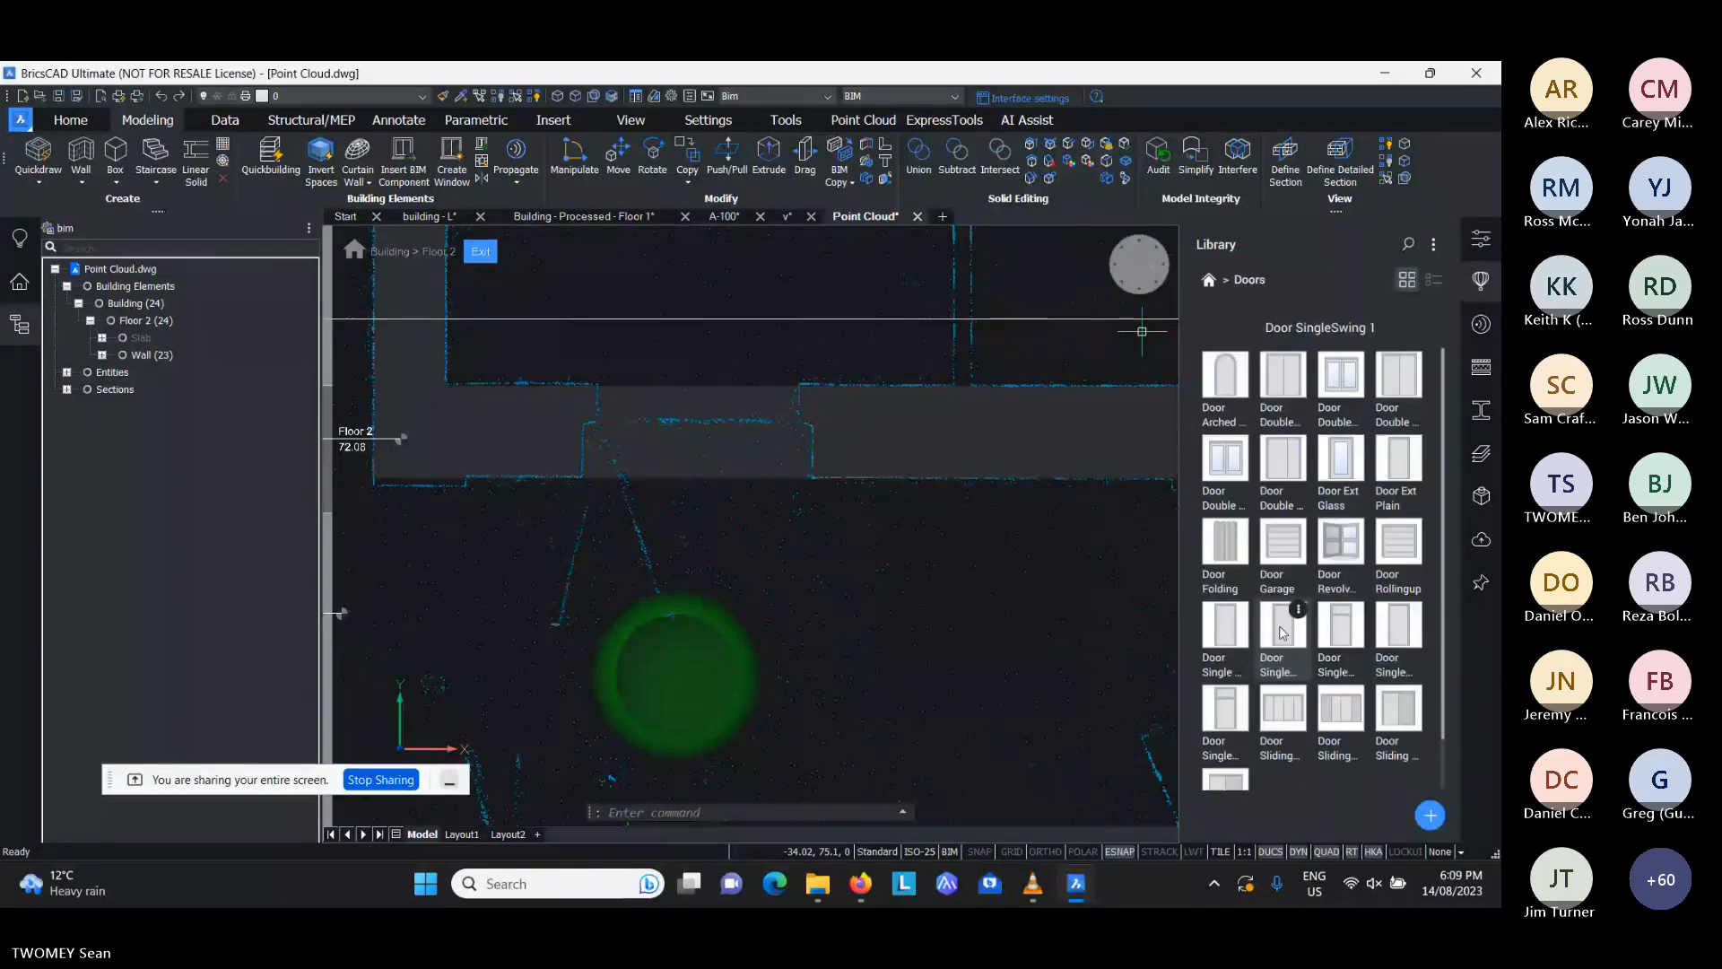
left_click(1283, 633)
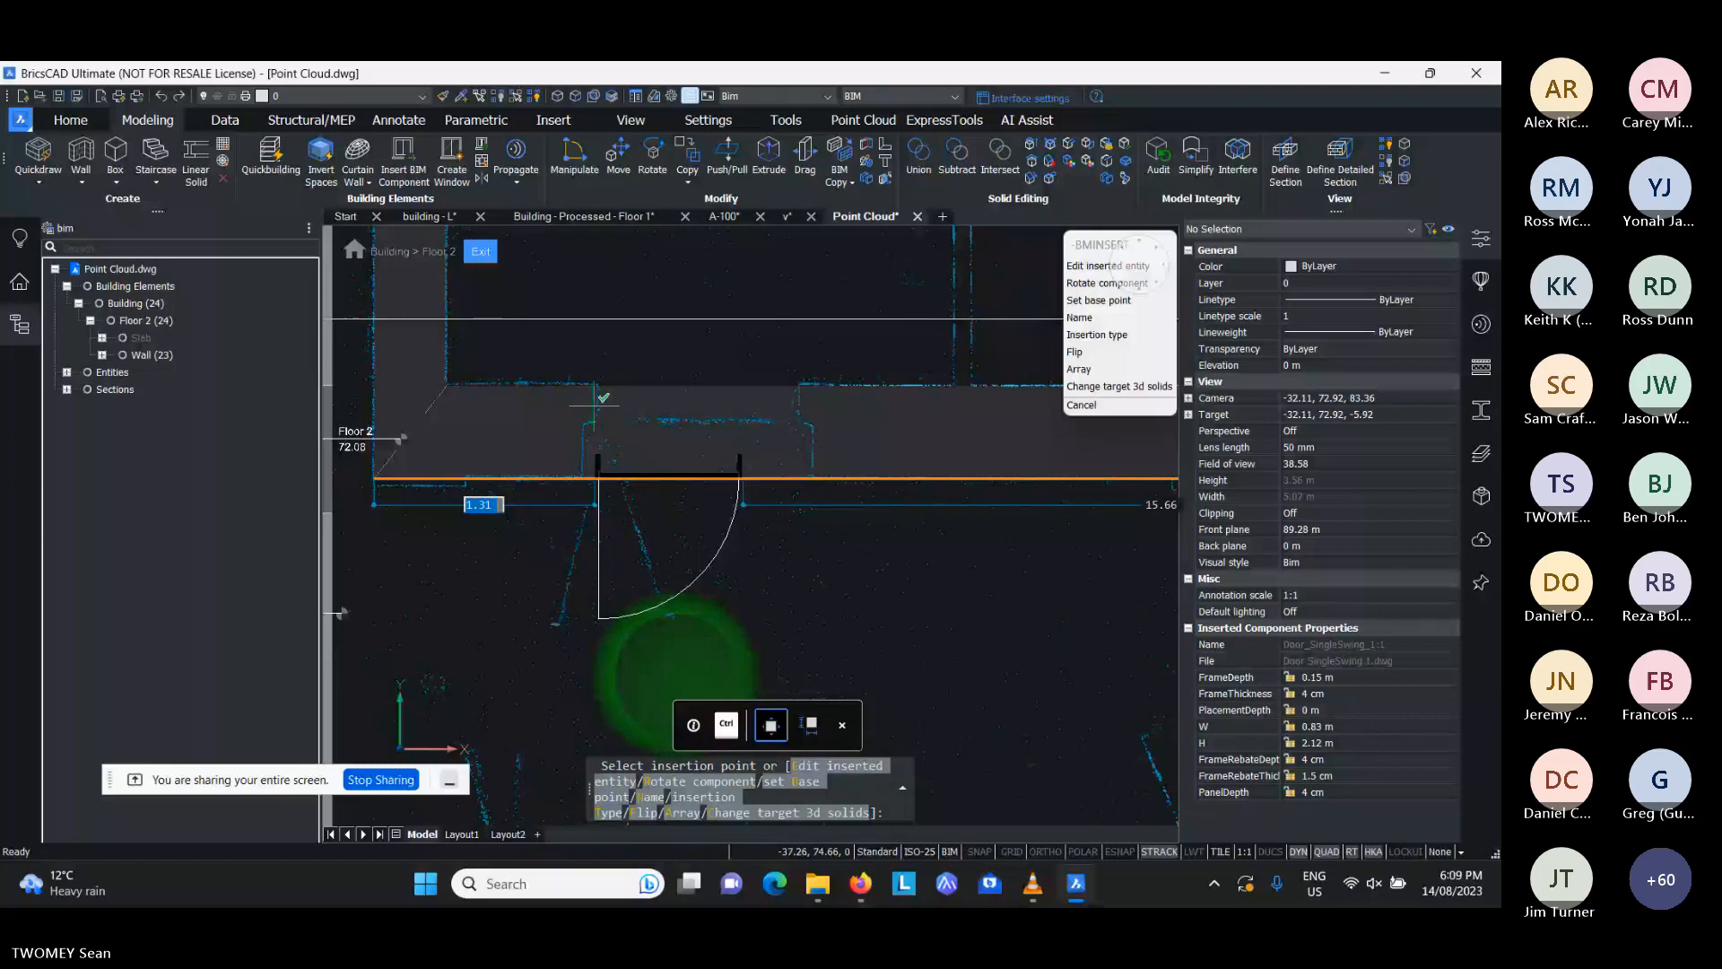
left_click(595, 405)
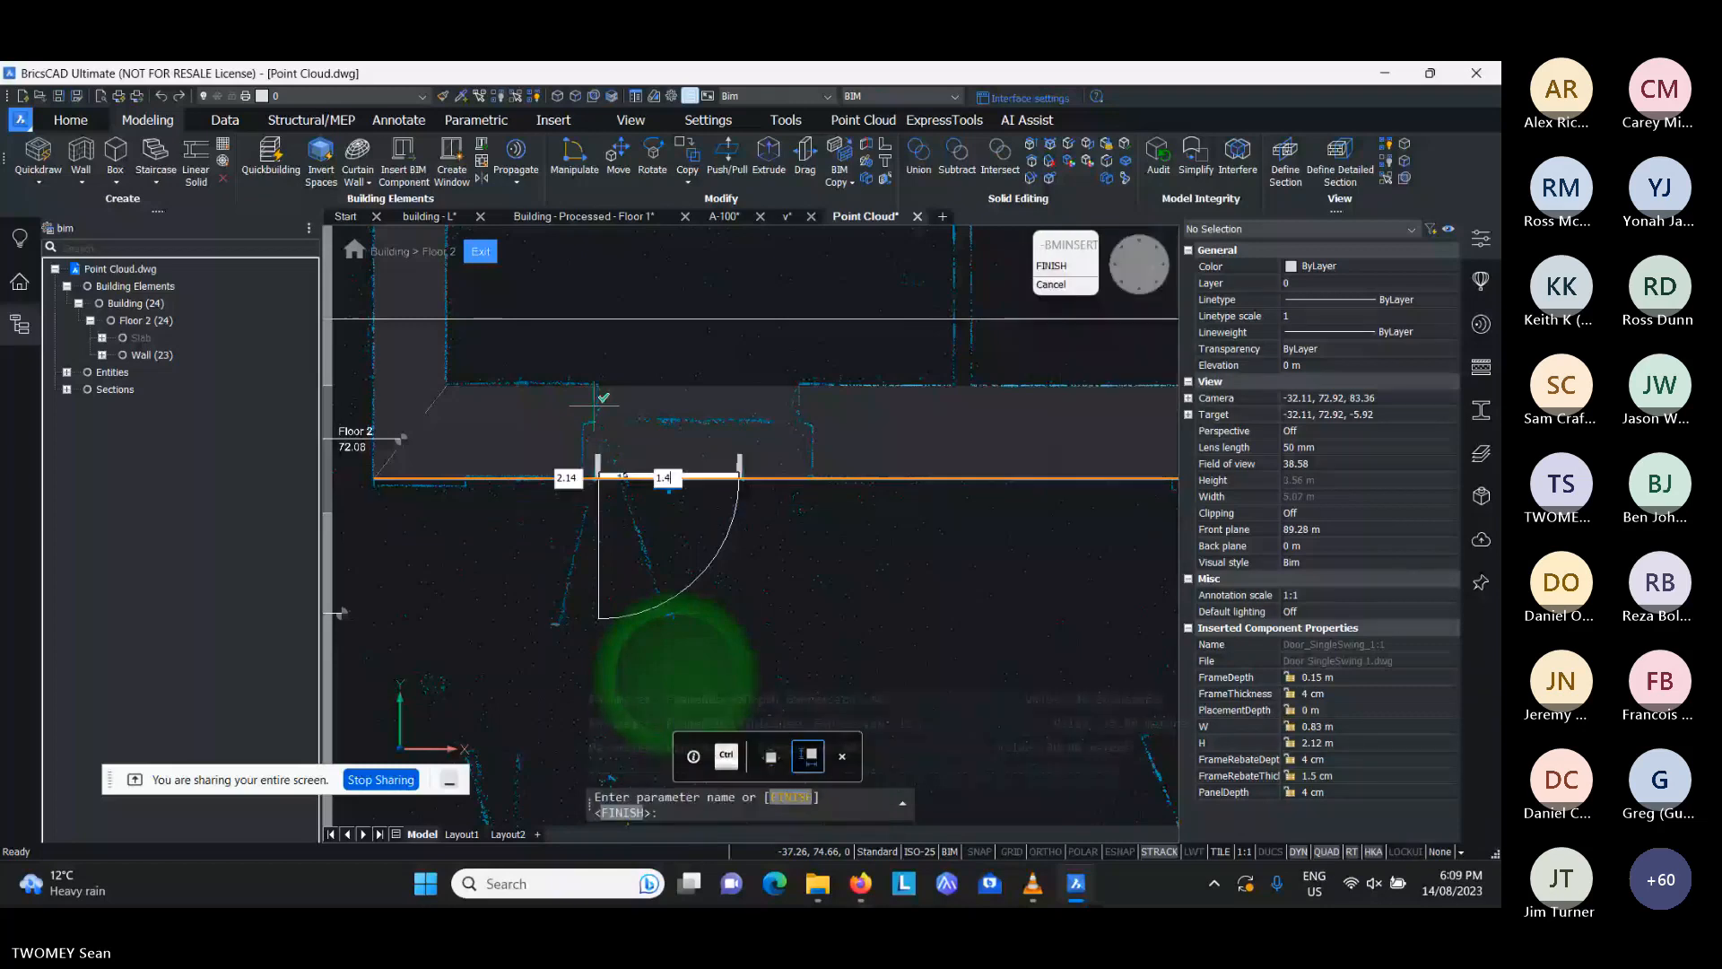
key("Tab")
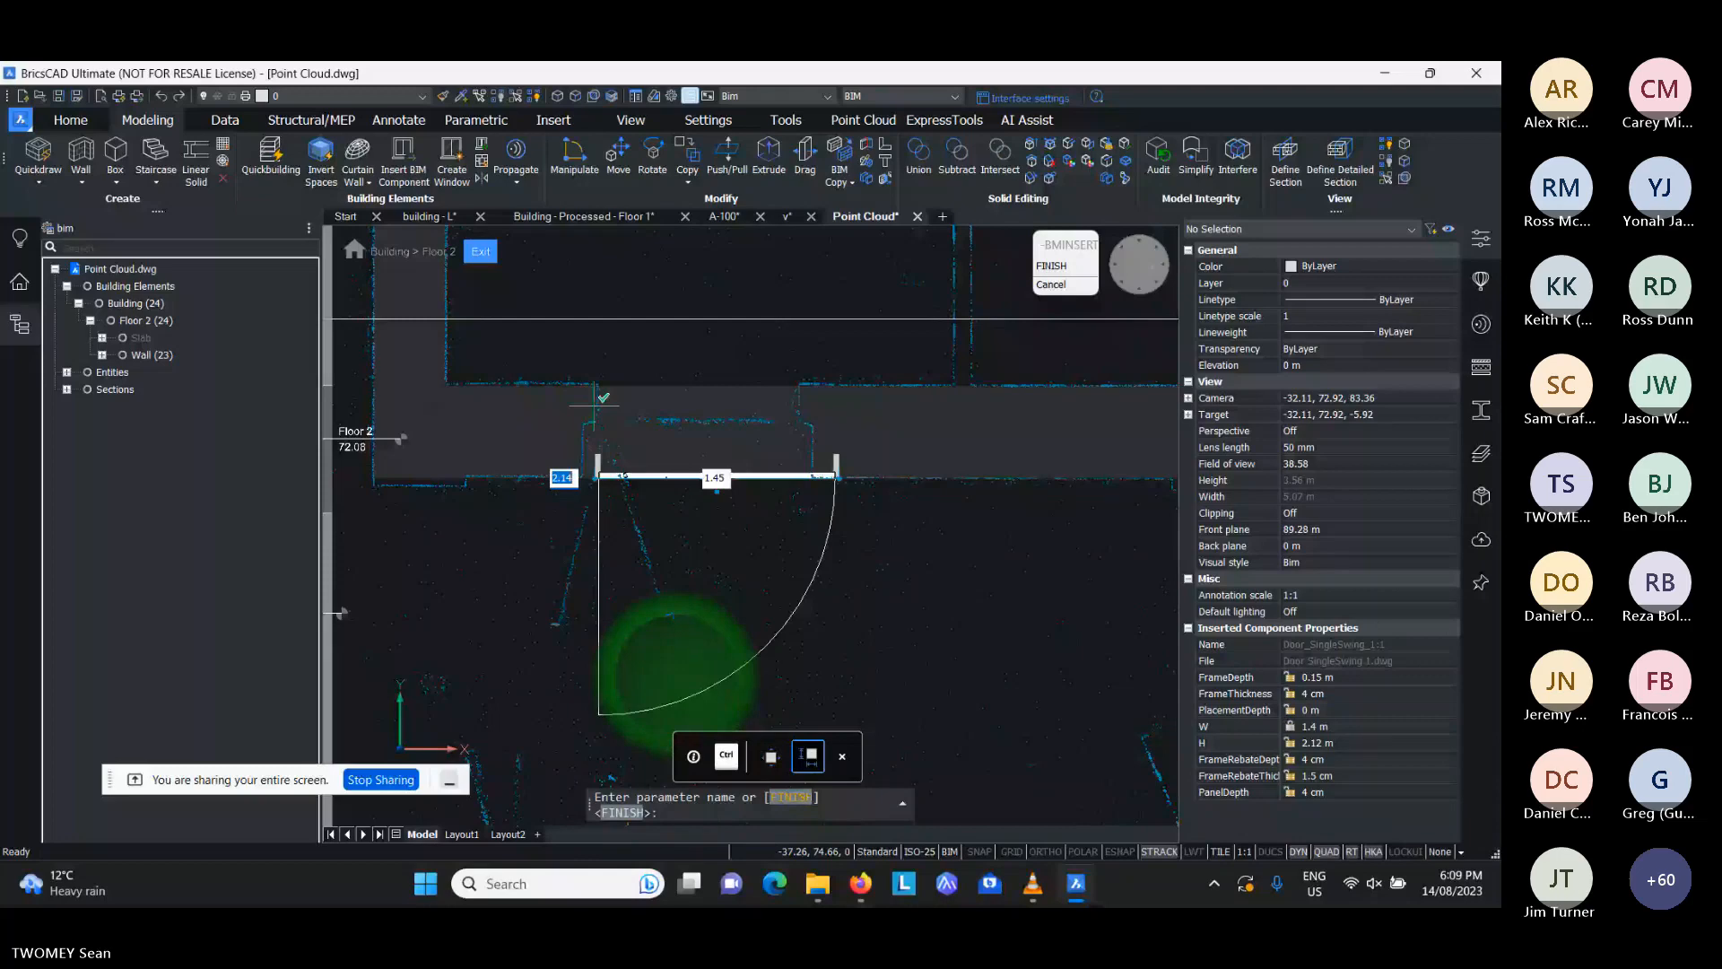
key("Return")
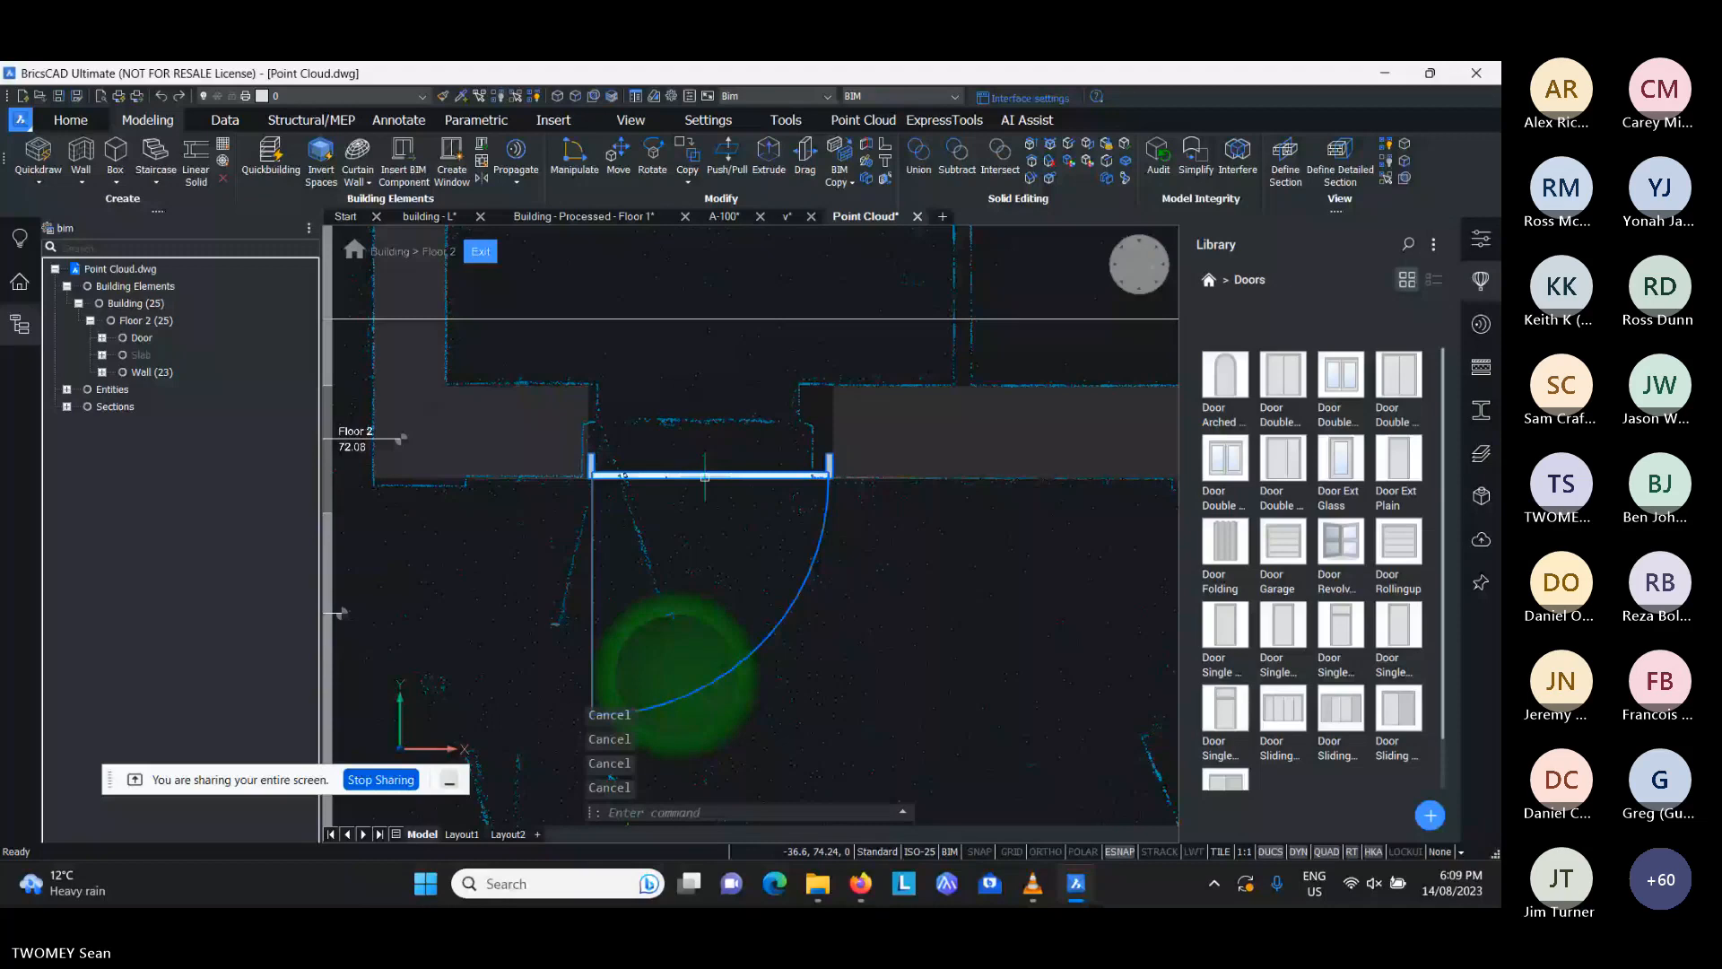
- Set the inserted door's width to 1.3 m
left_click(705, 476)
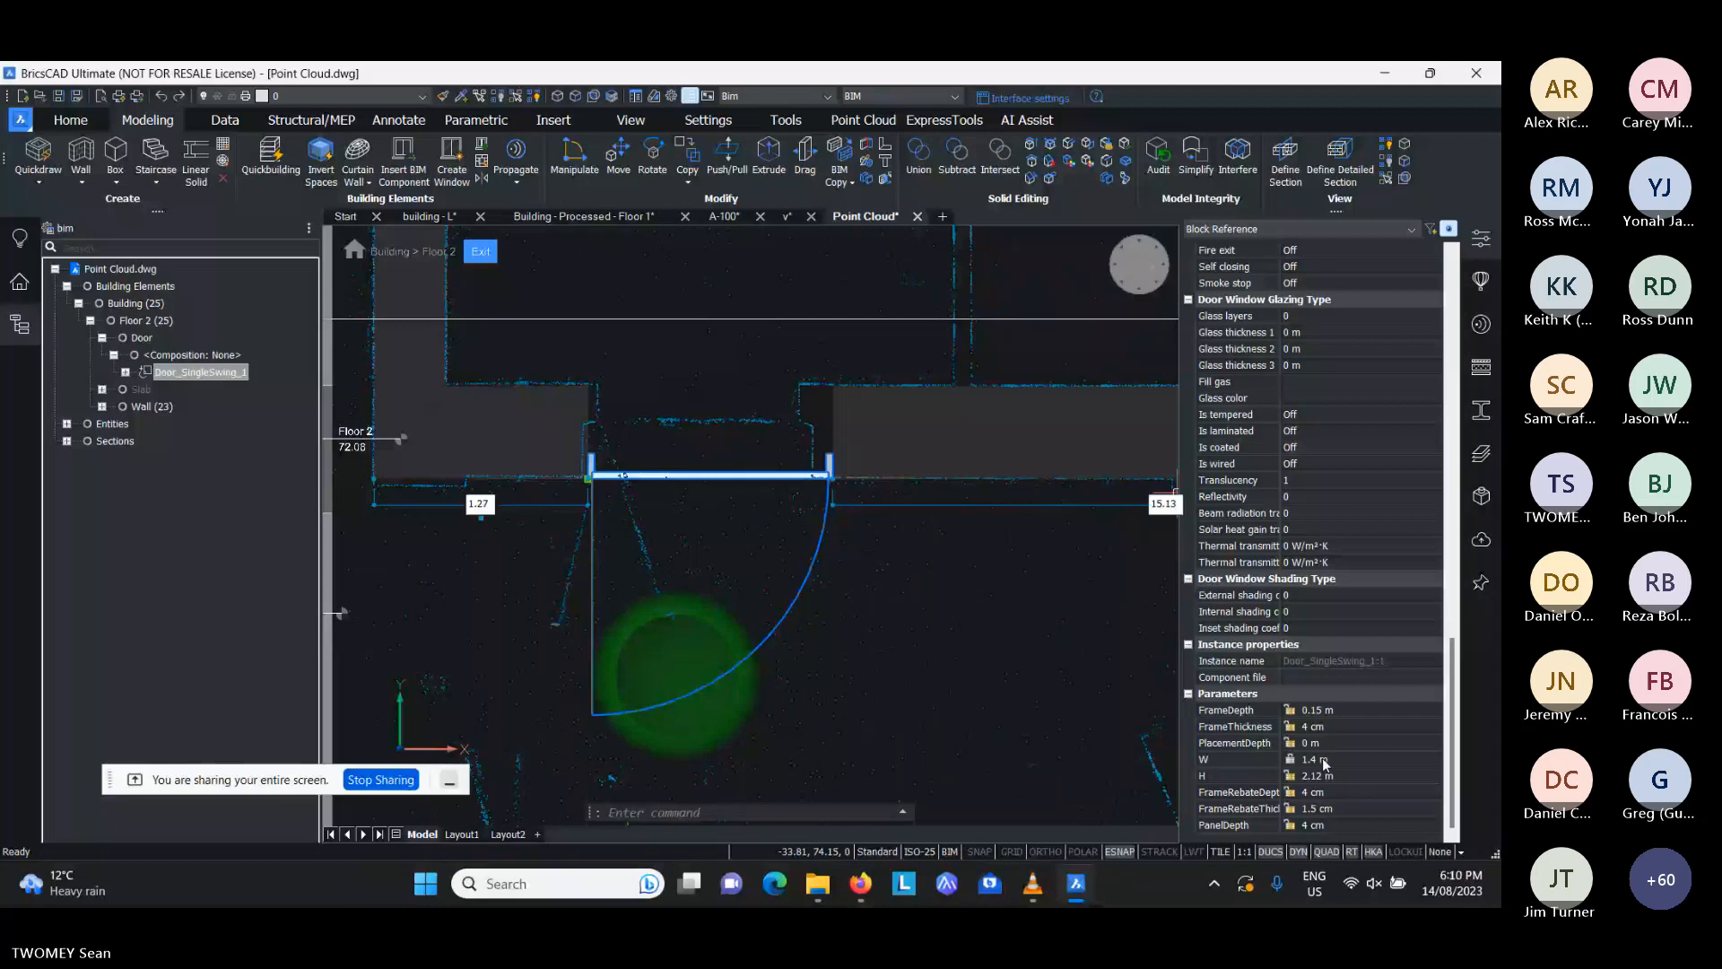
left_click(1324, 763)
type("1.3")
key("Return")
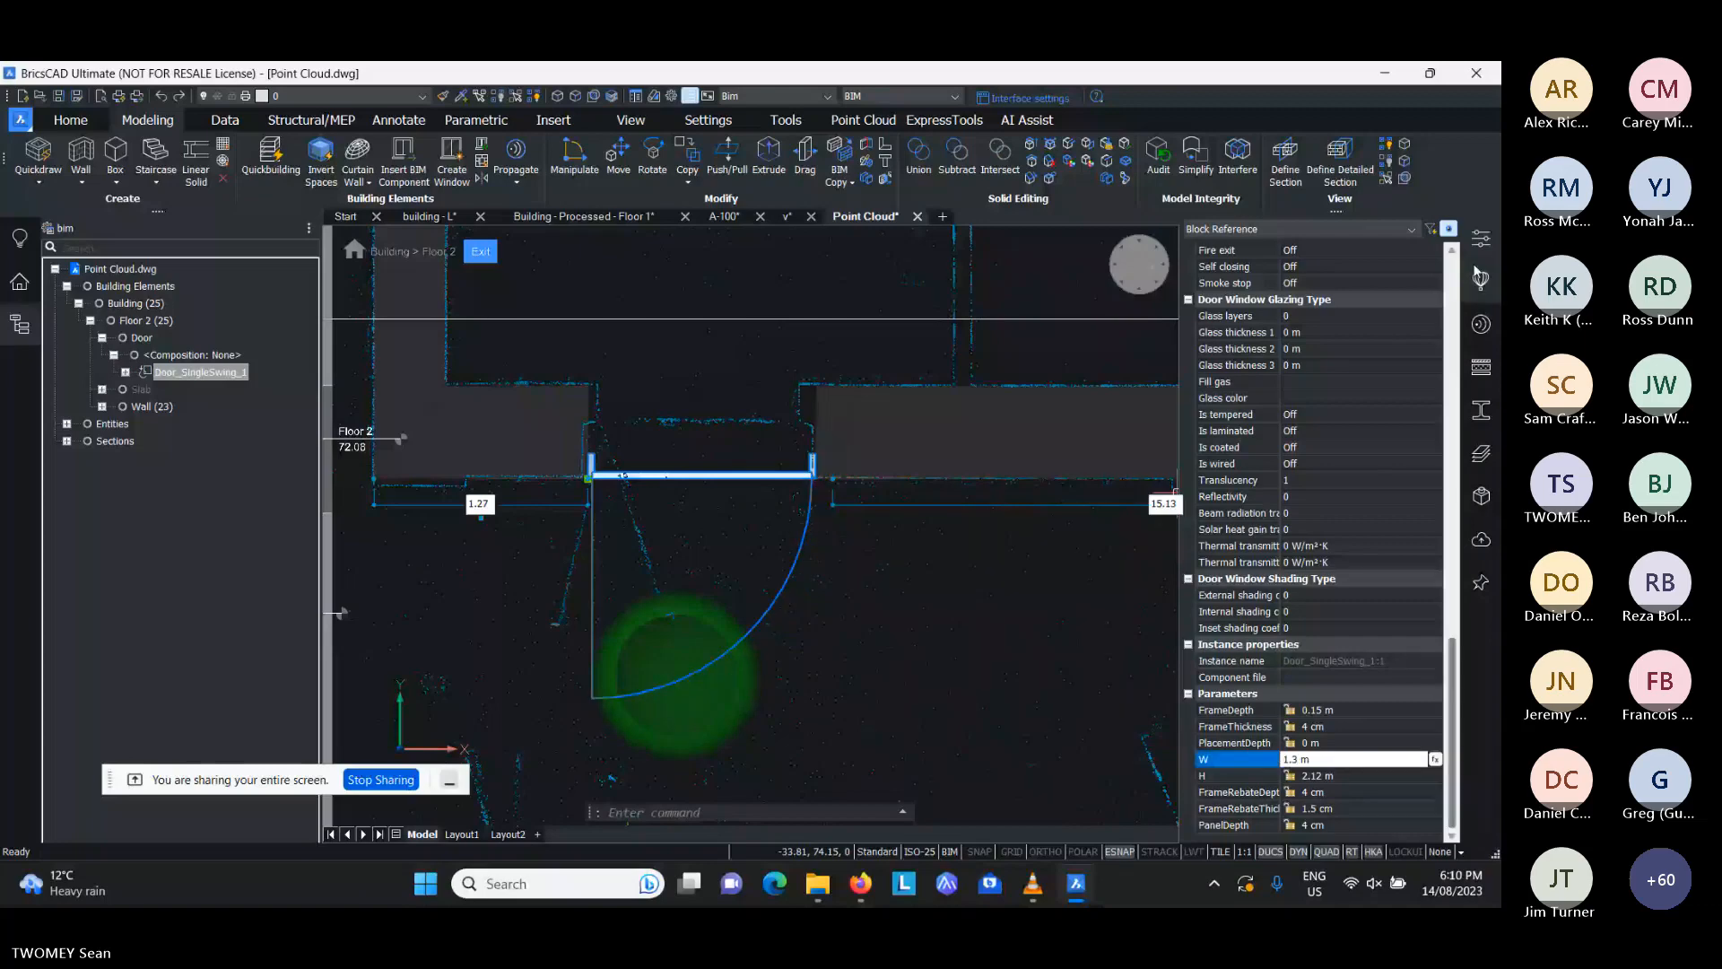
left_click(1476, 272)
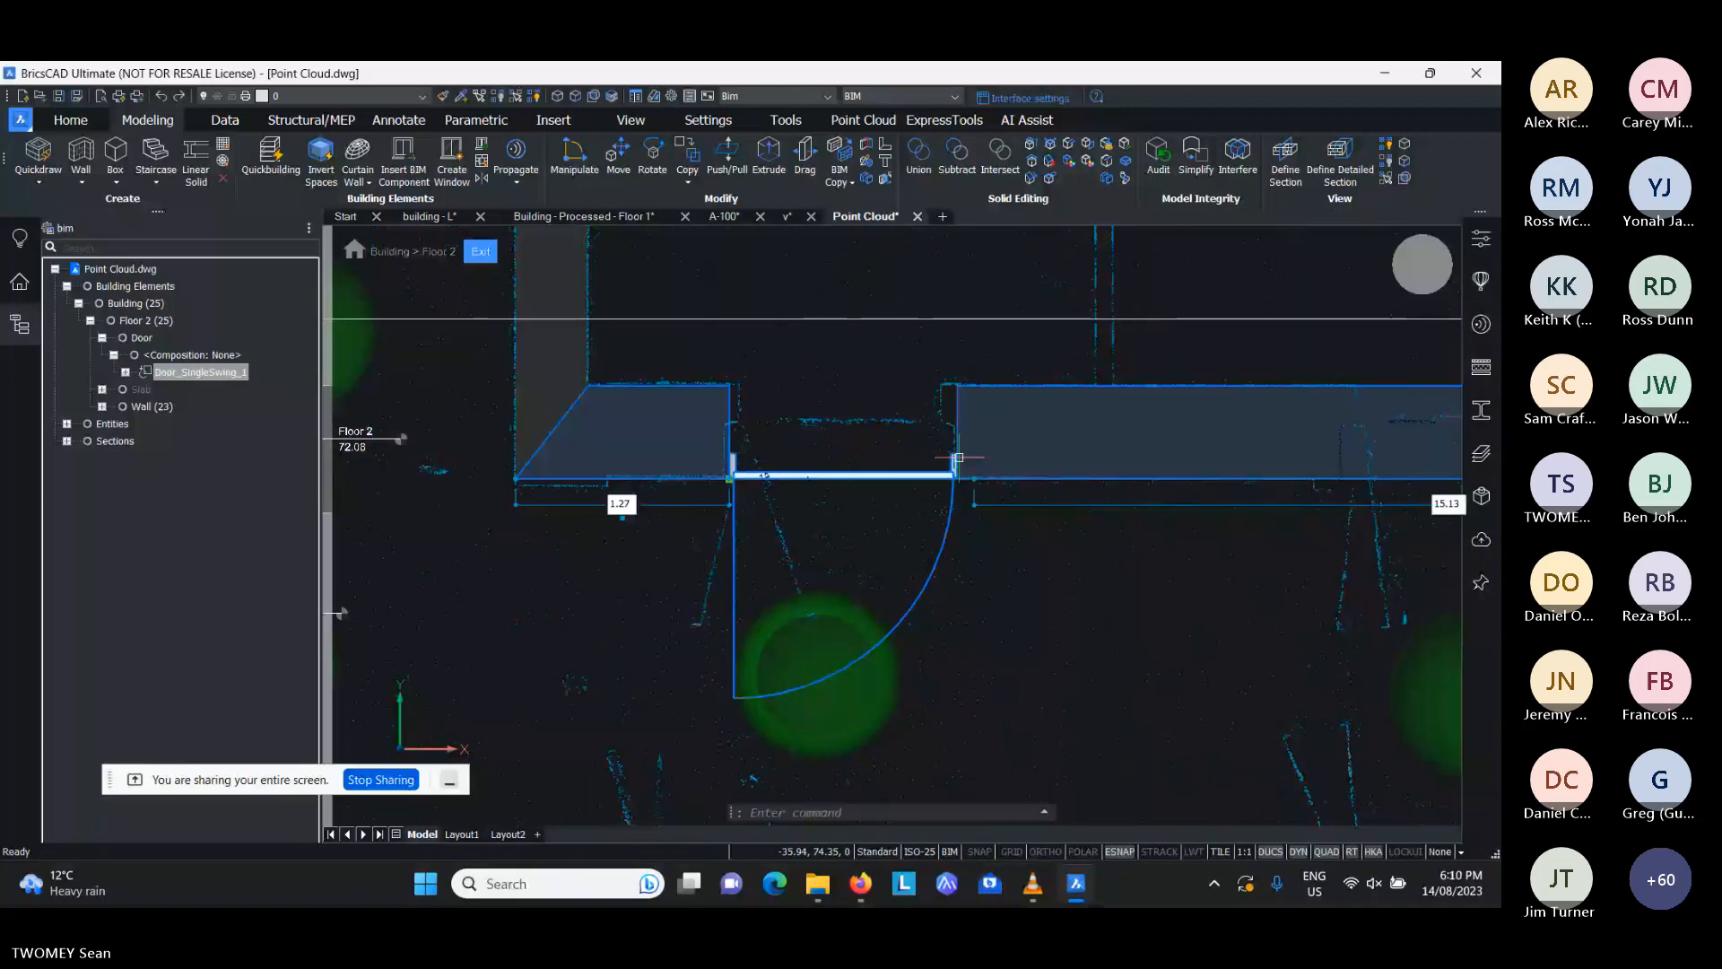
- Insert two copies of the door, one farther east in the same wall and one in the corridor wall opposite
scroll(691, 516, "down", 3)
mouse_move(842, 569)
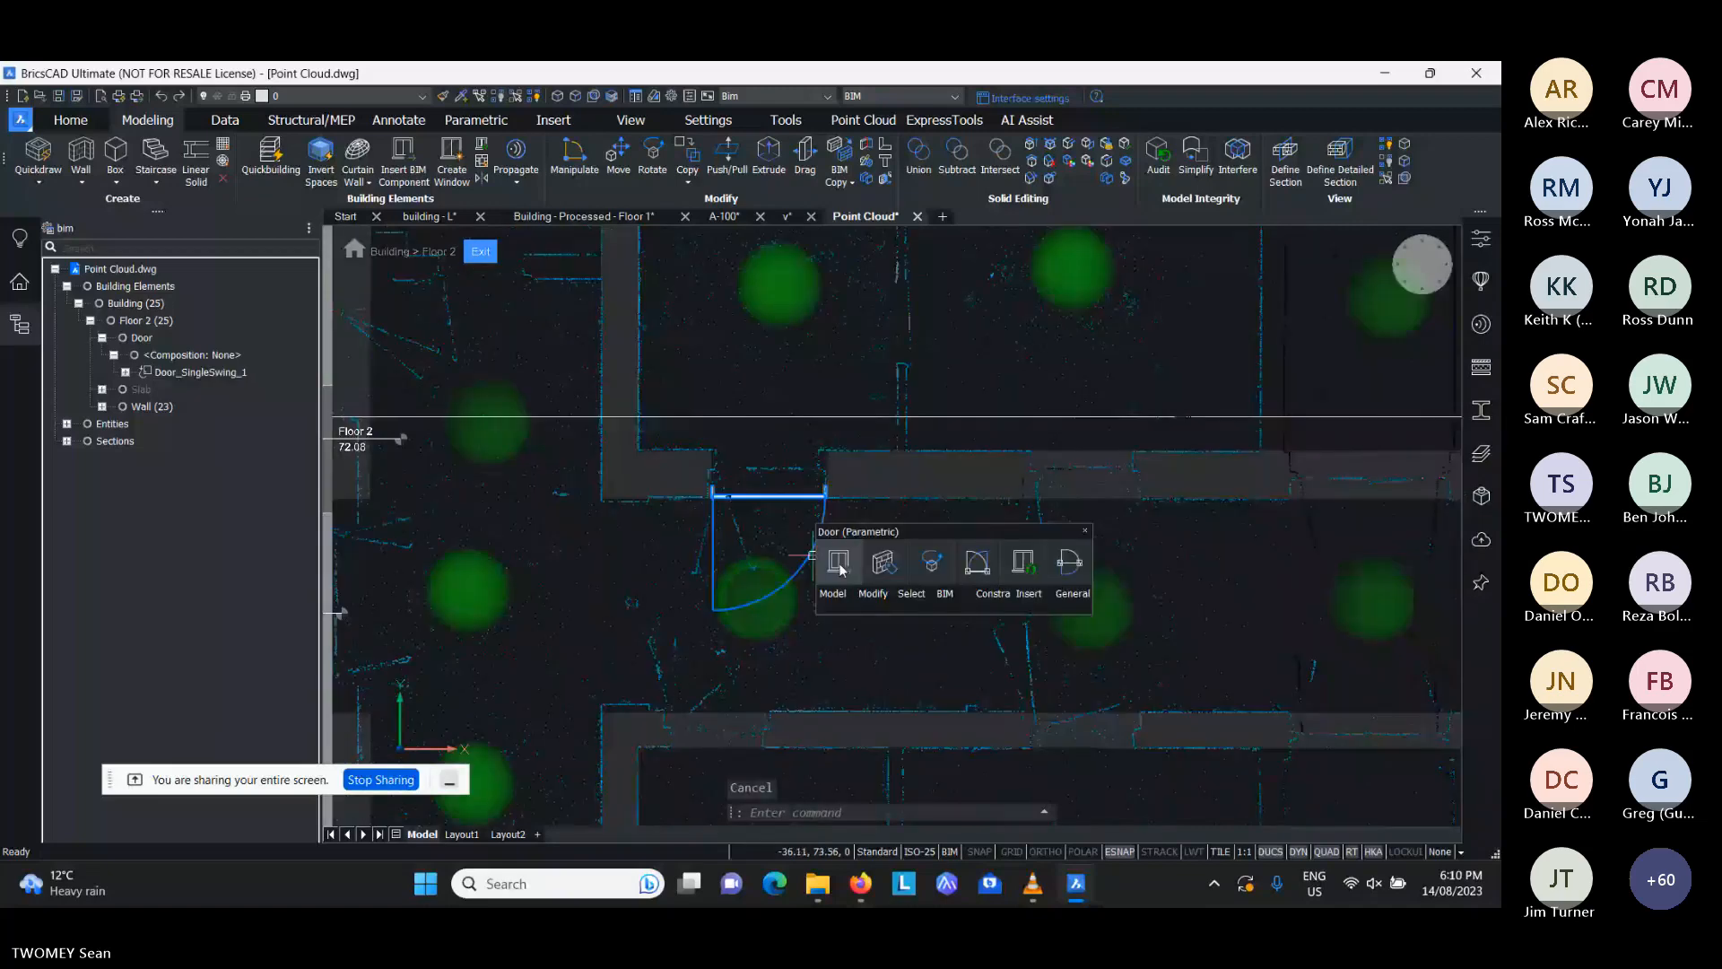
left_click(1024, 564)
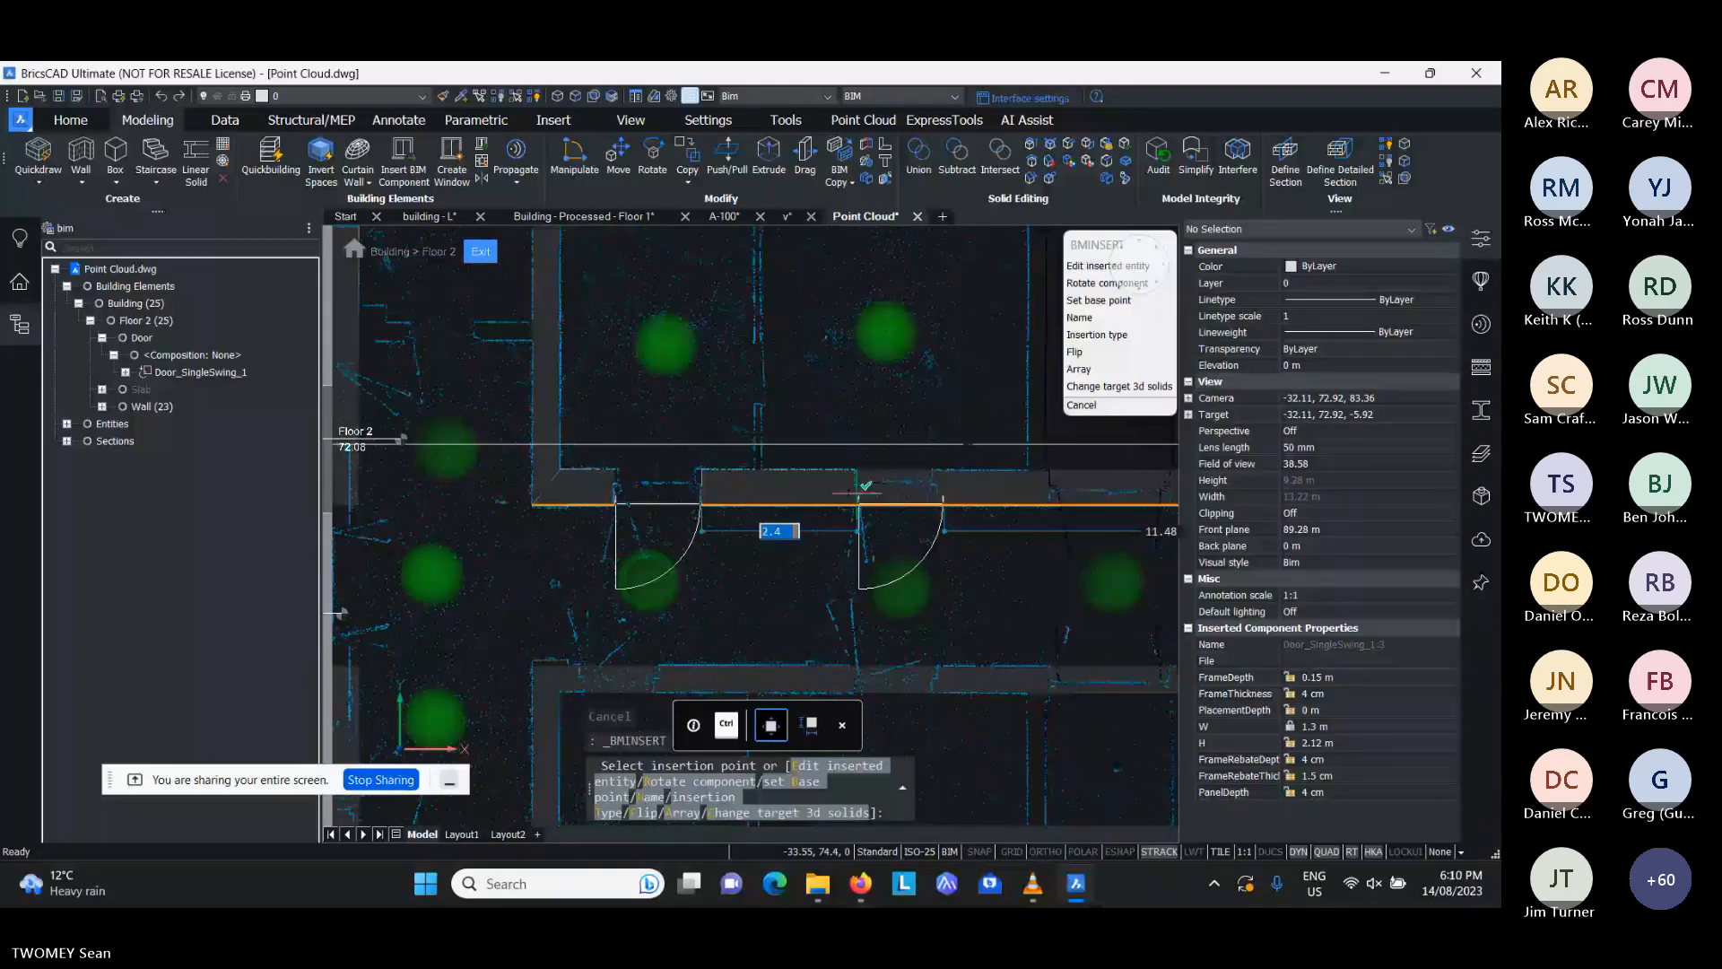
scroll(644, 485, "down", 2)
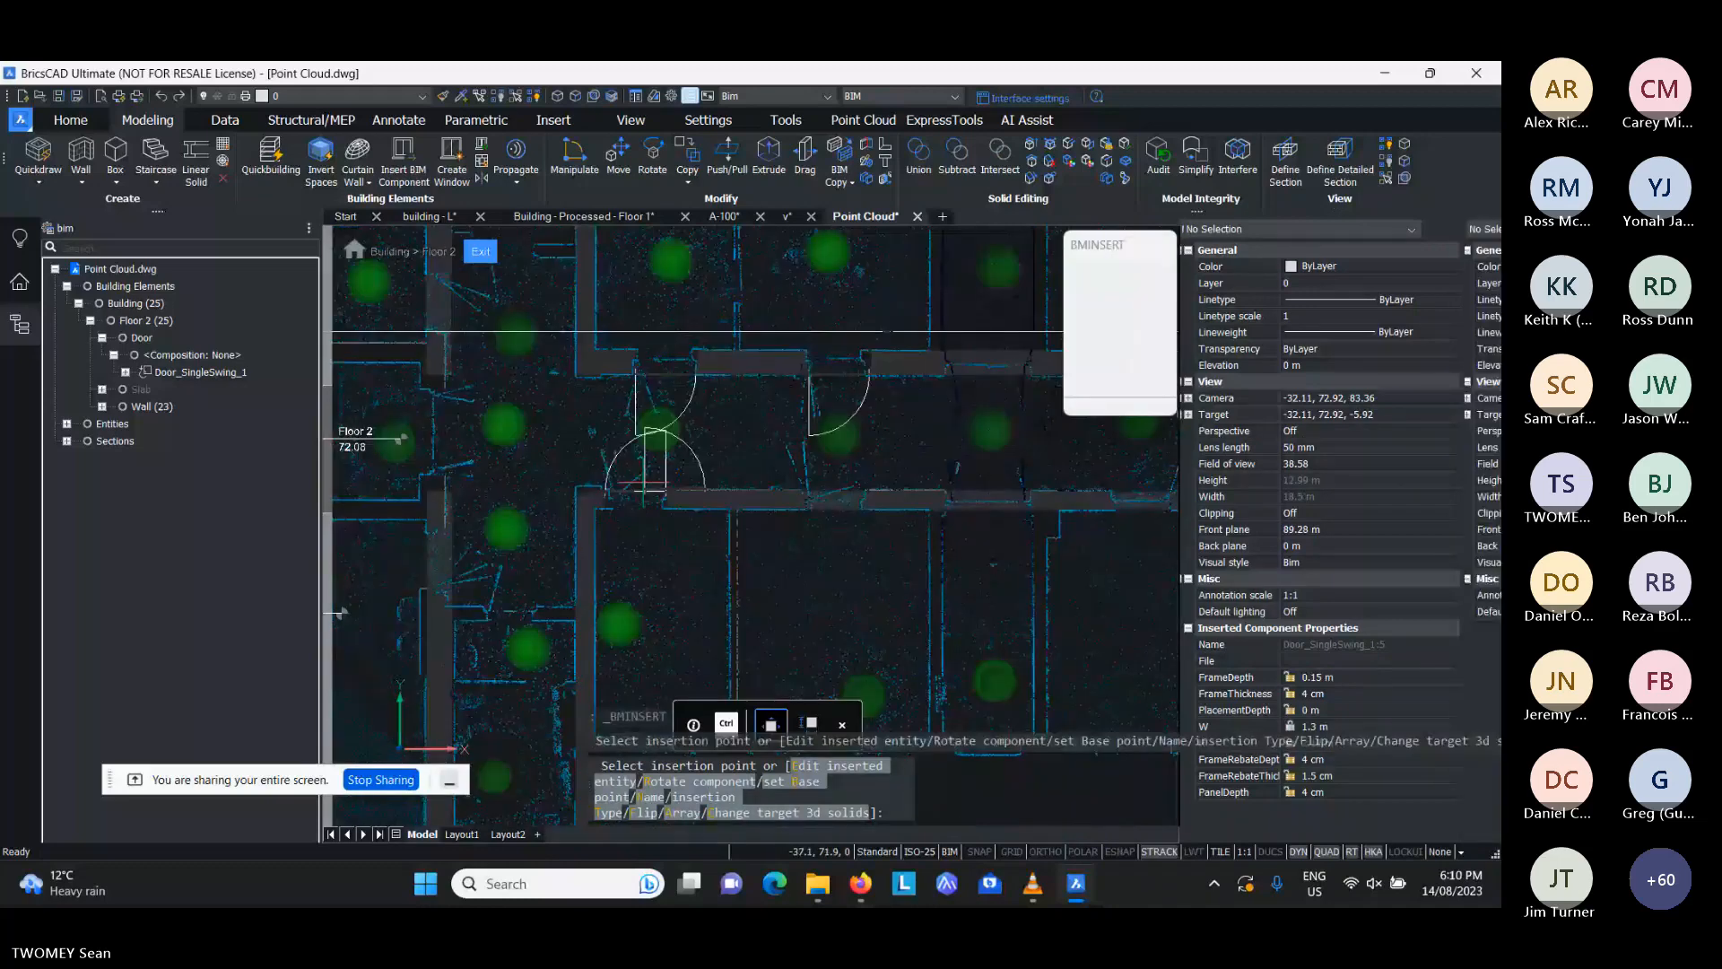
key("Escape")
- Flip the door in the southern corridor wall left-right and in-out
scroll(610, 479, "up", 3)
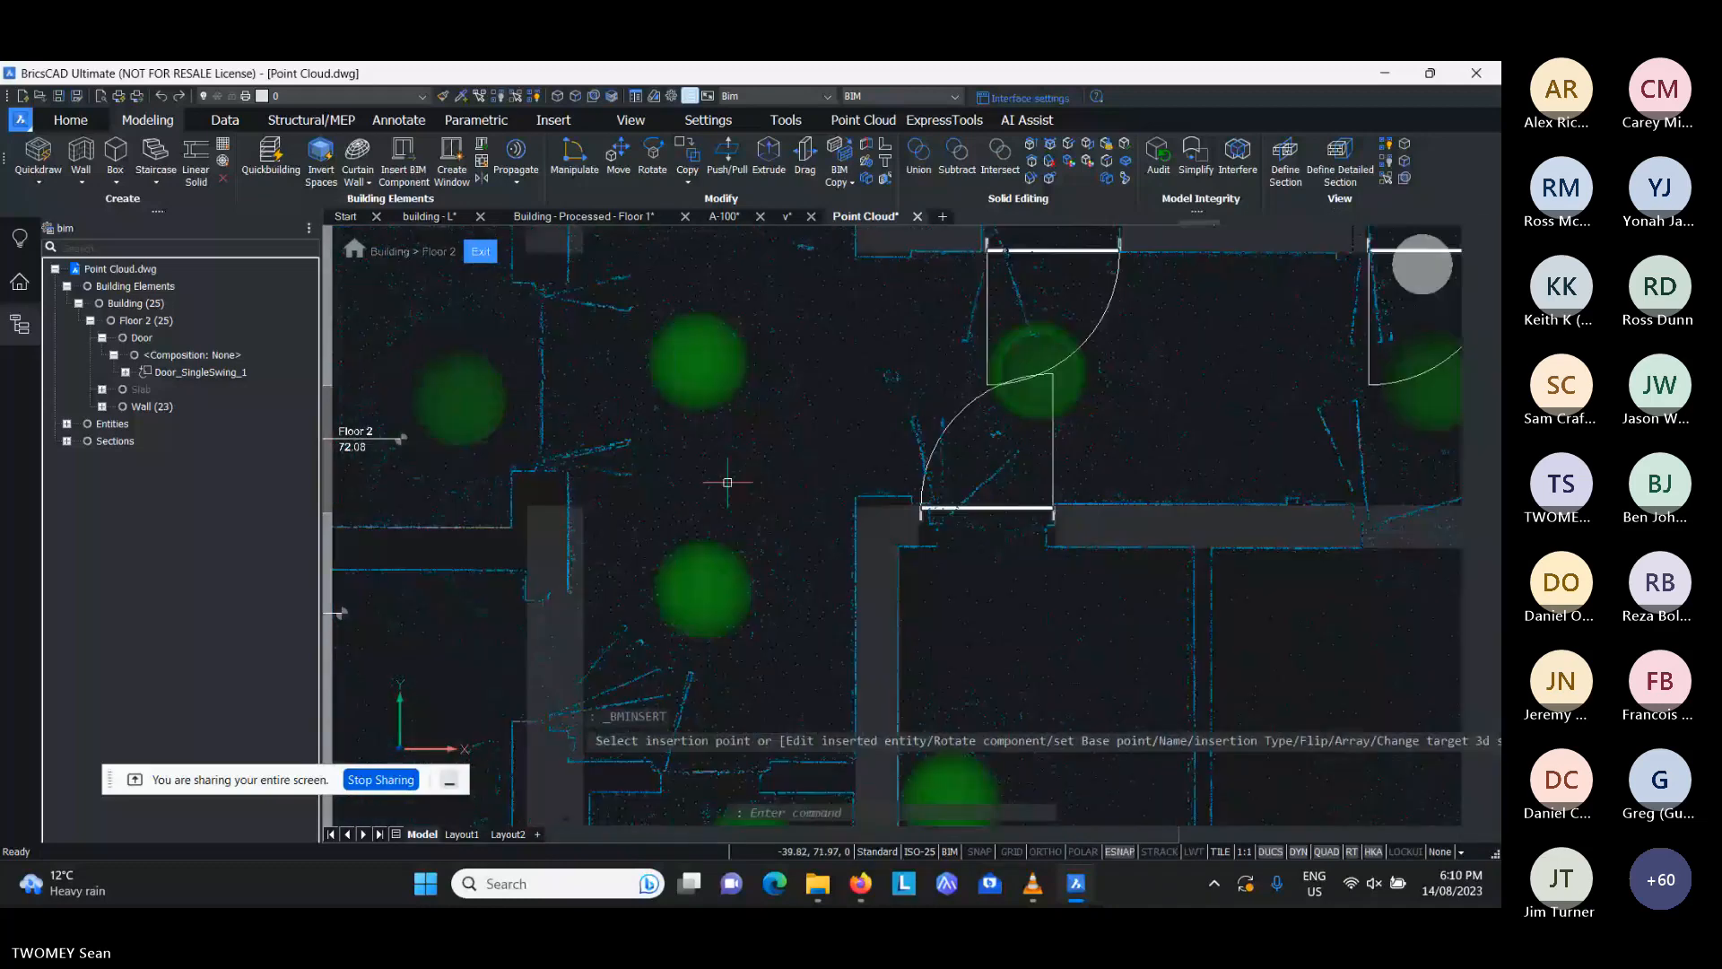
scroll(950, 439, "up", 3)
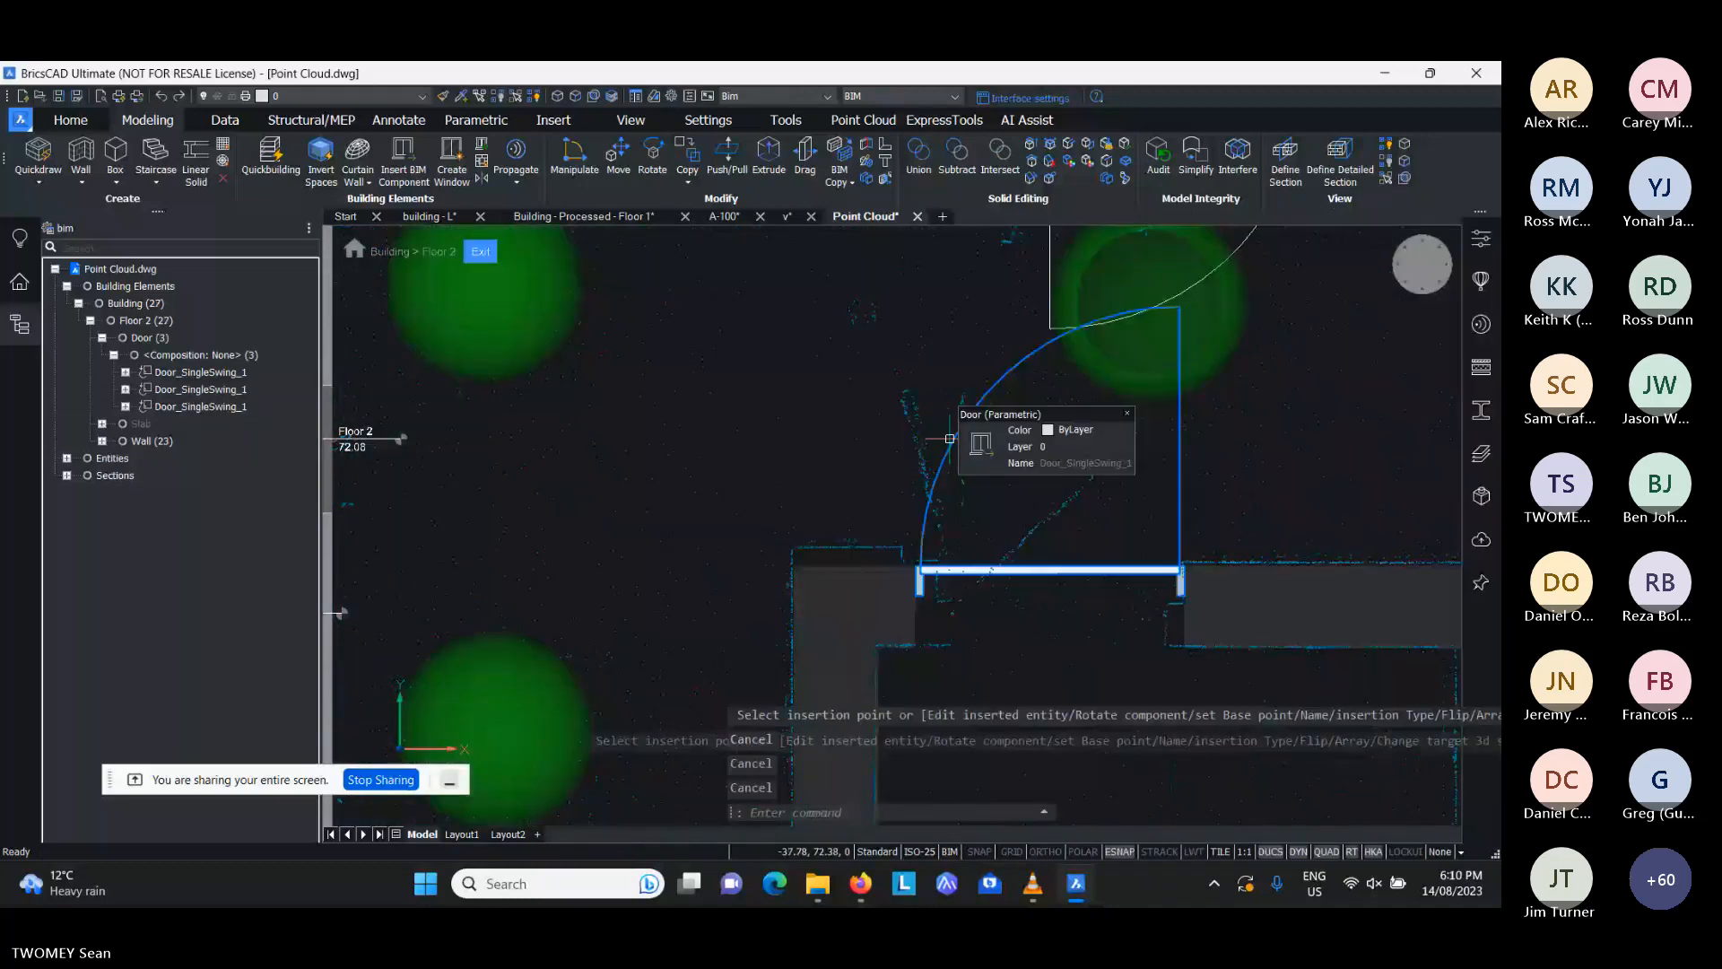
mouse_move(982, 445)
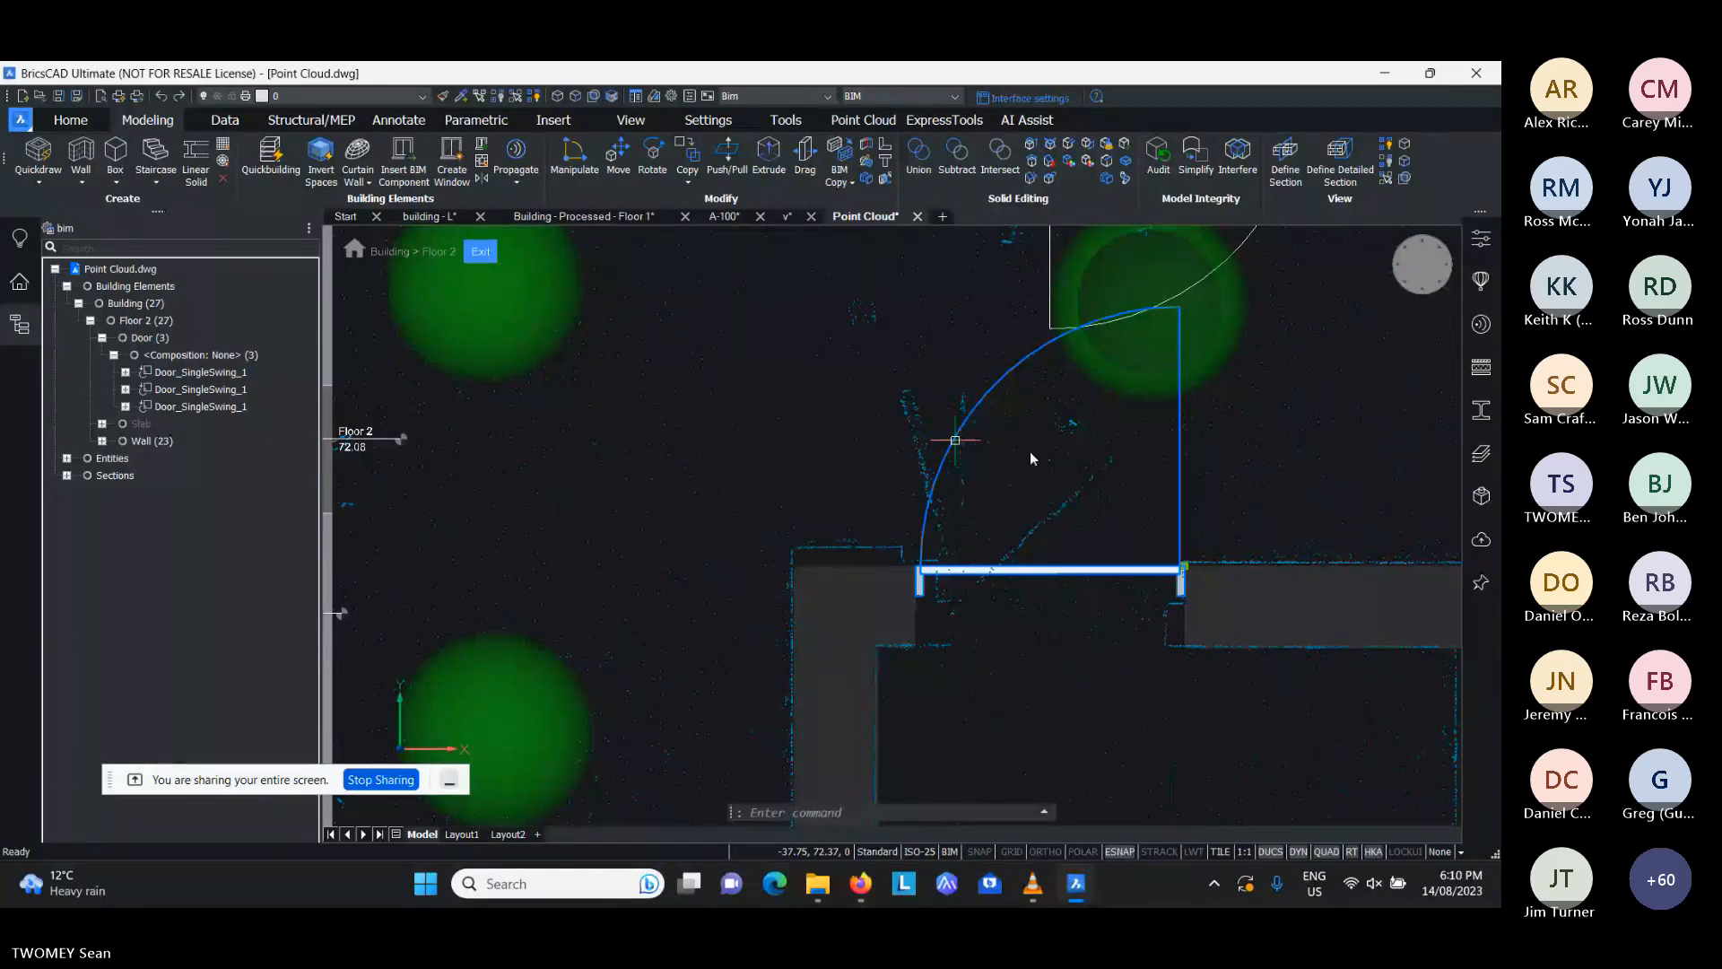
left_click(1031, 454)
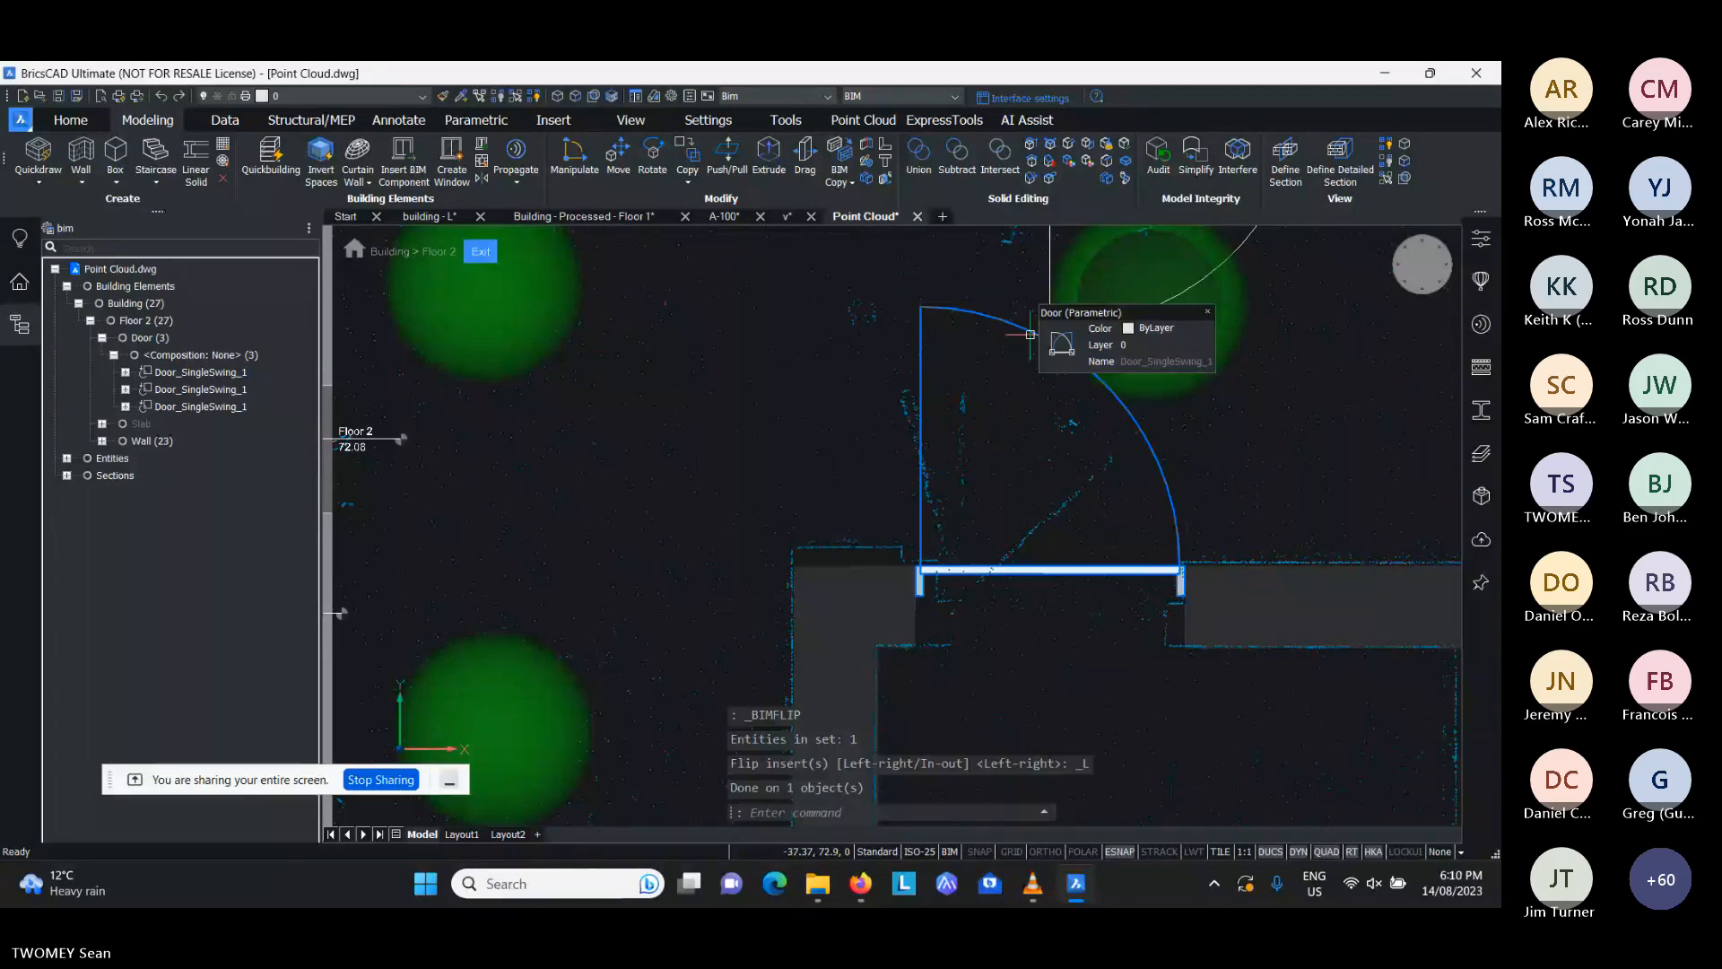
scroll(989, 476, "down", 4)
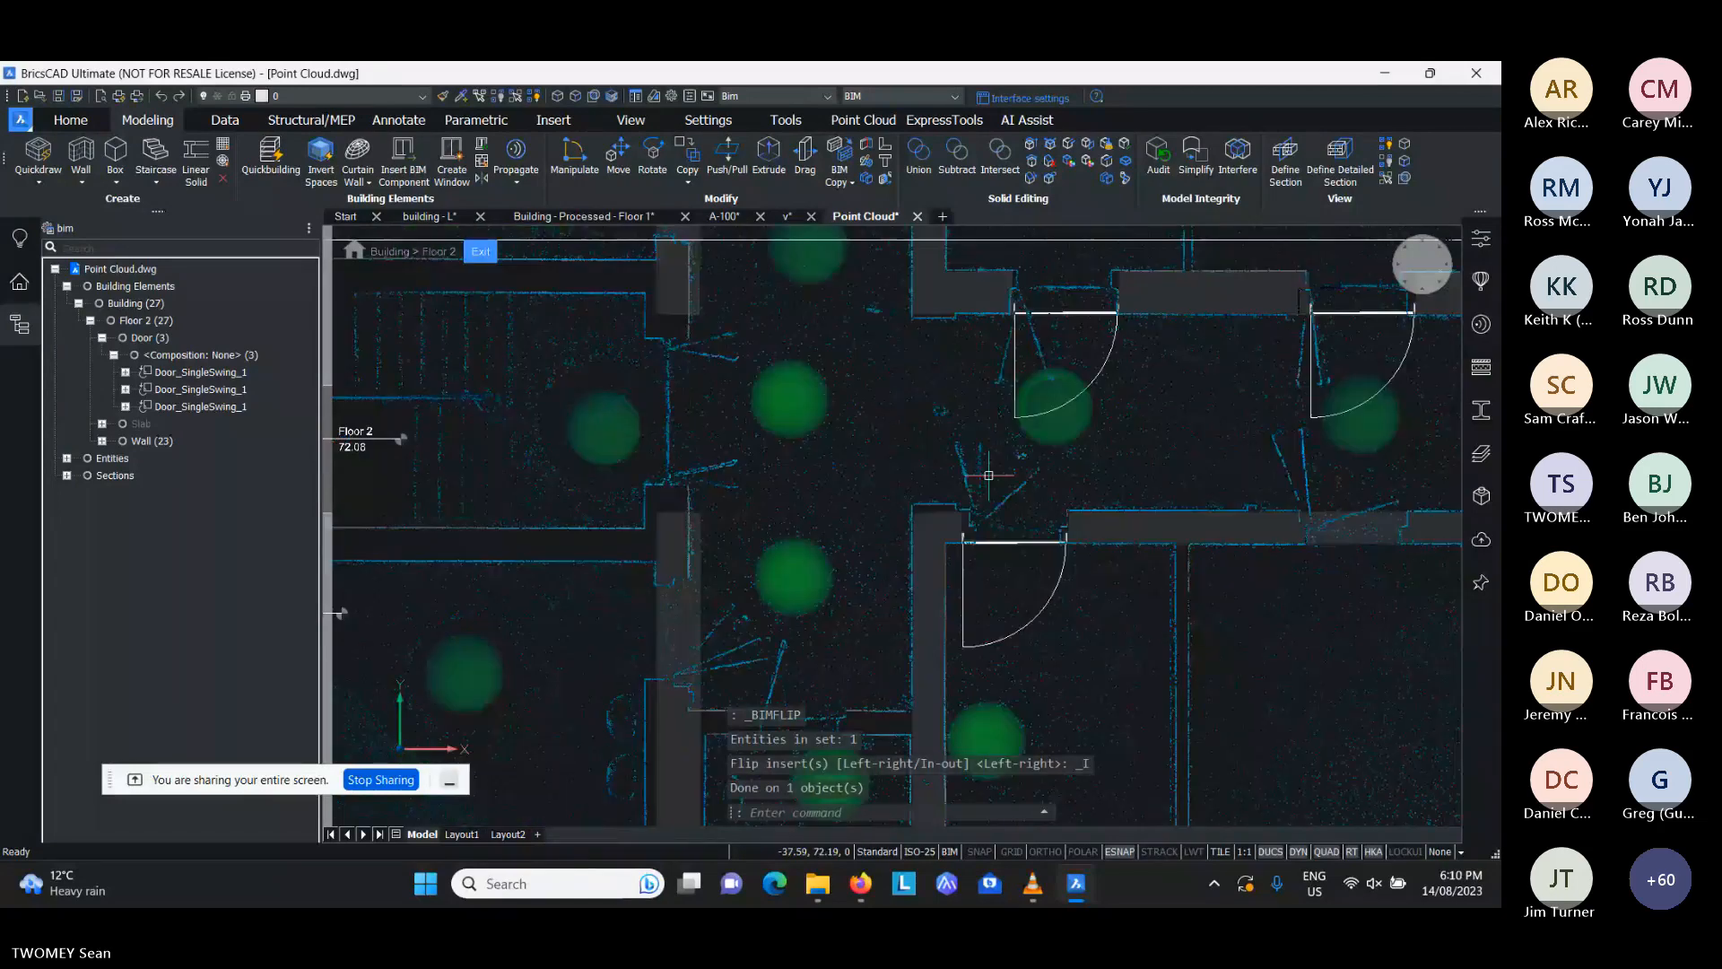
- Start inserting a Window 1x3 from the library's Windows category with a sill height of 0.8 m
middle_click_drag(988, 476, 815, 475)
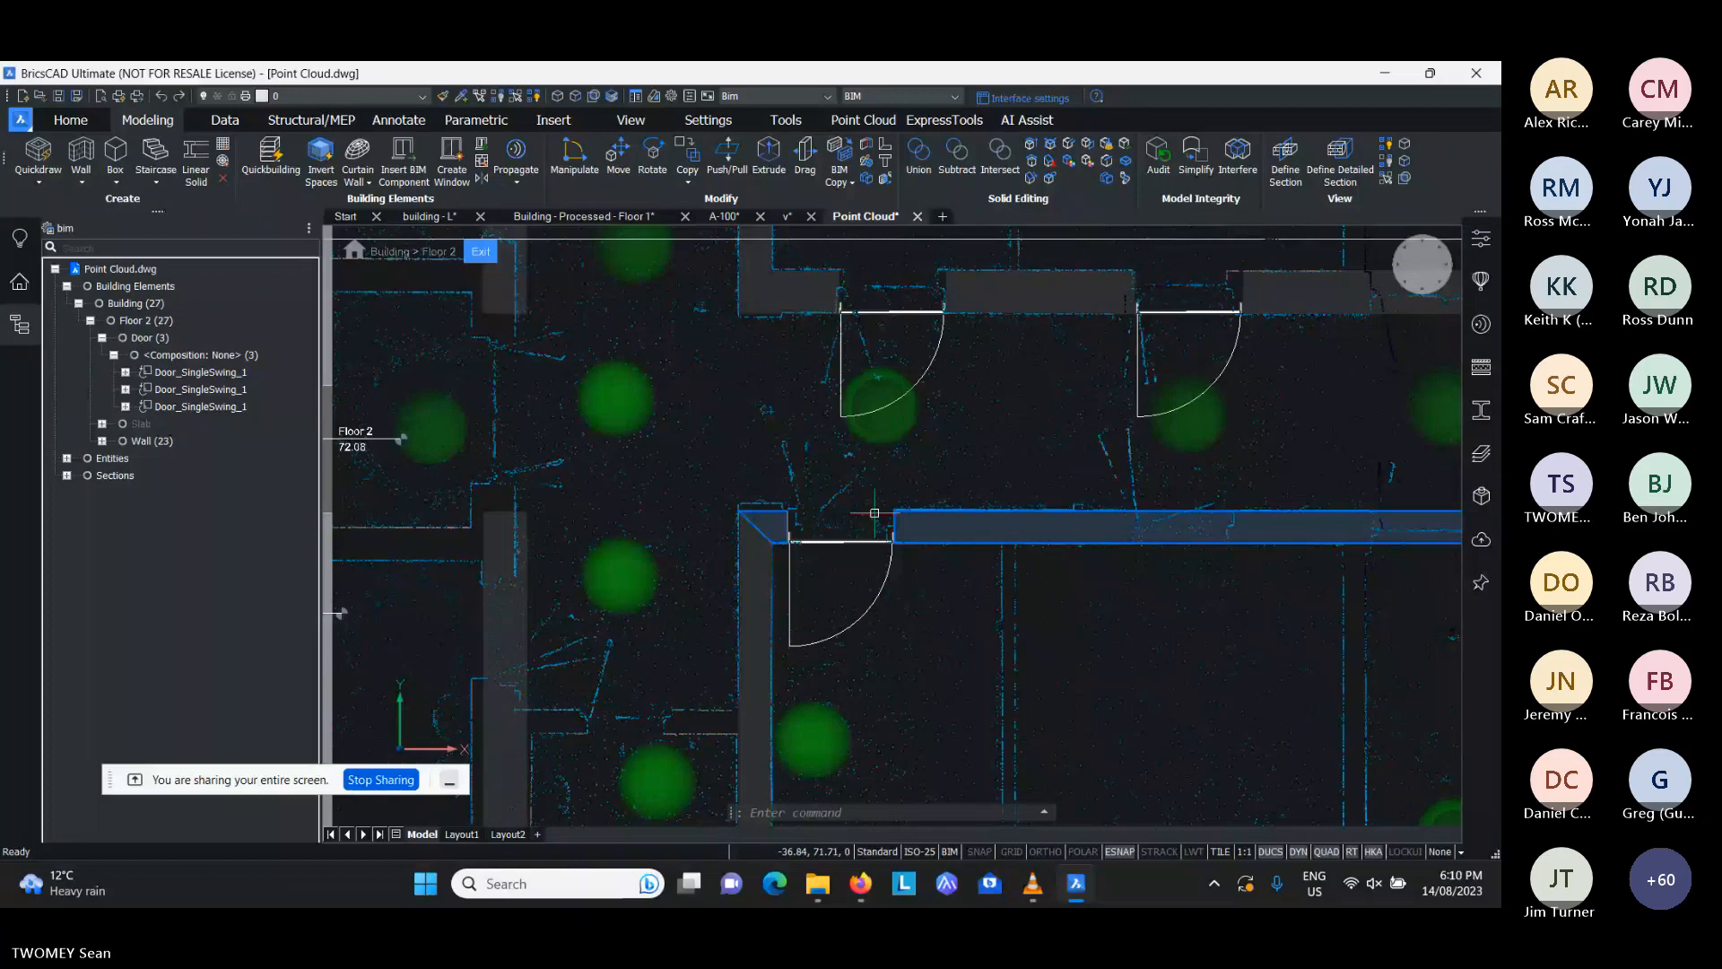
scroll(875, 513, "down", 4)
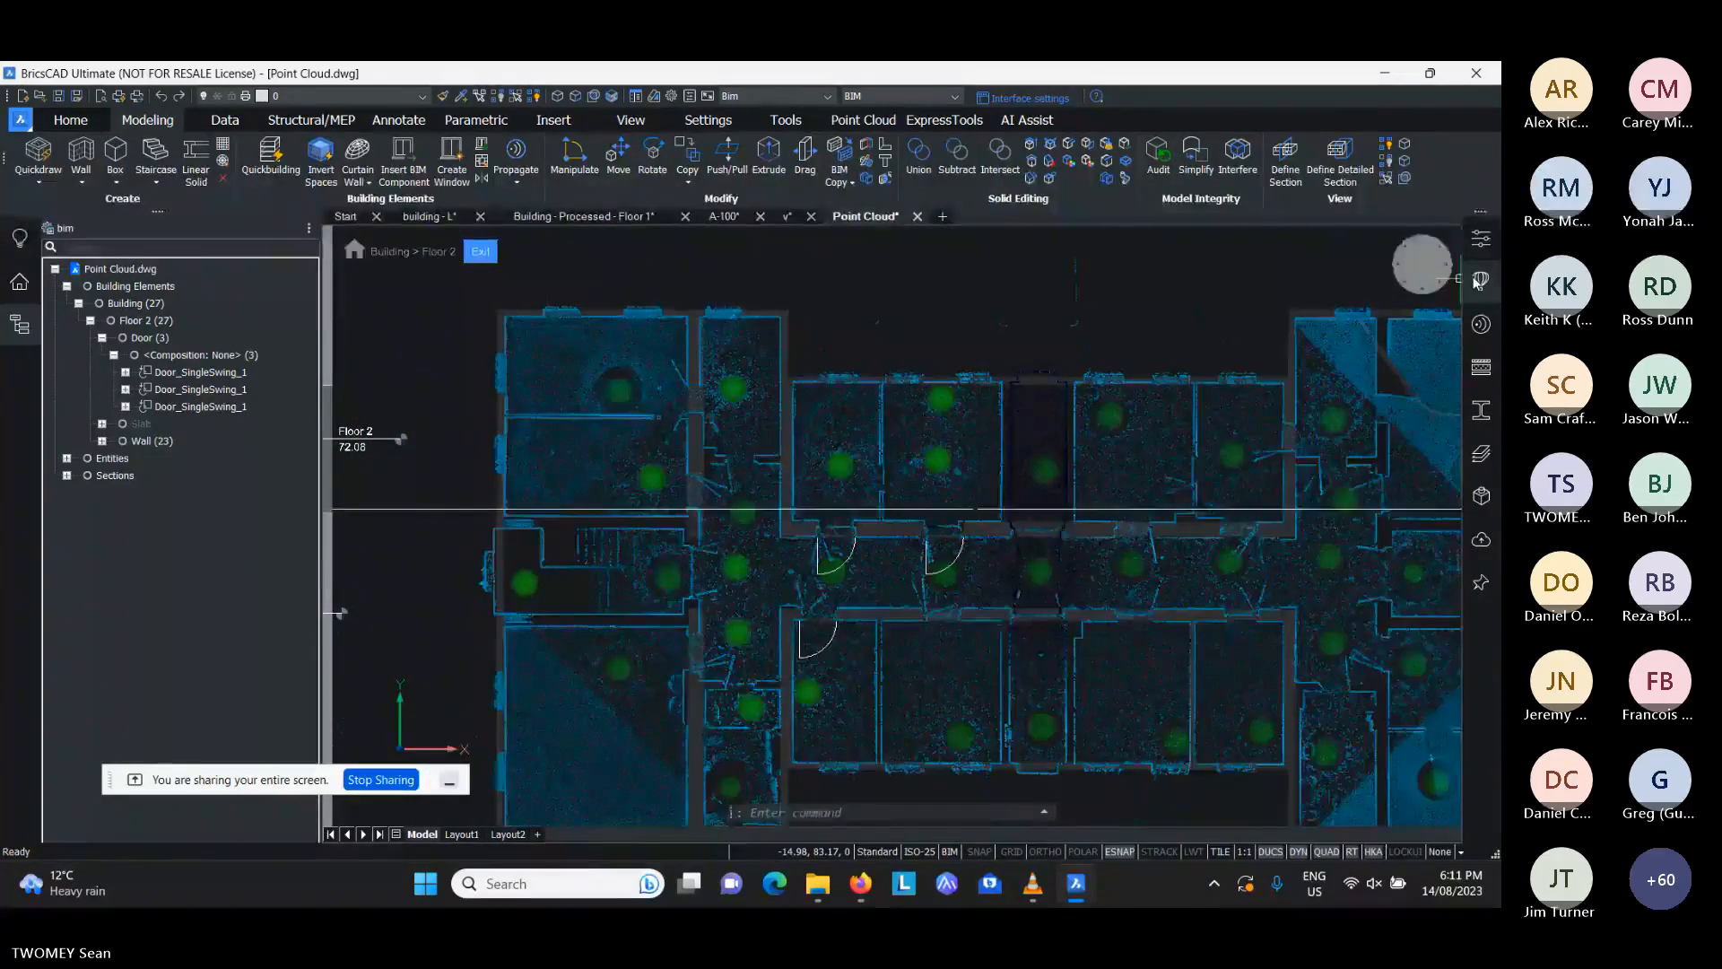
left_click(1481, 280)
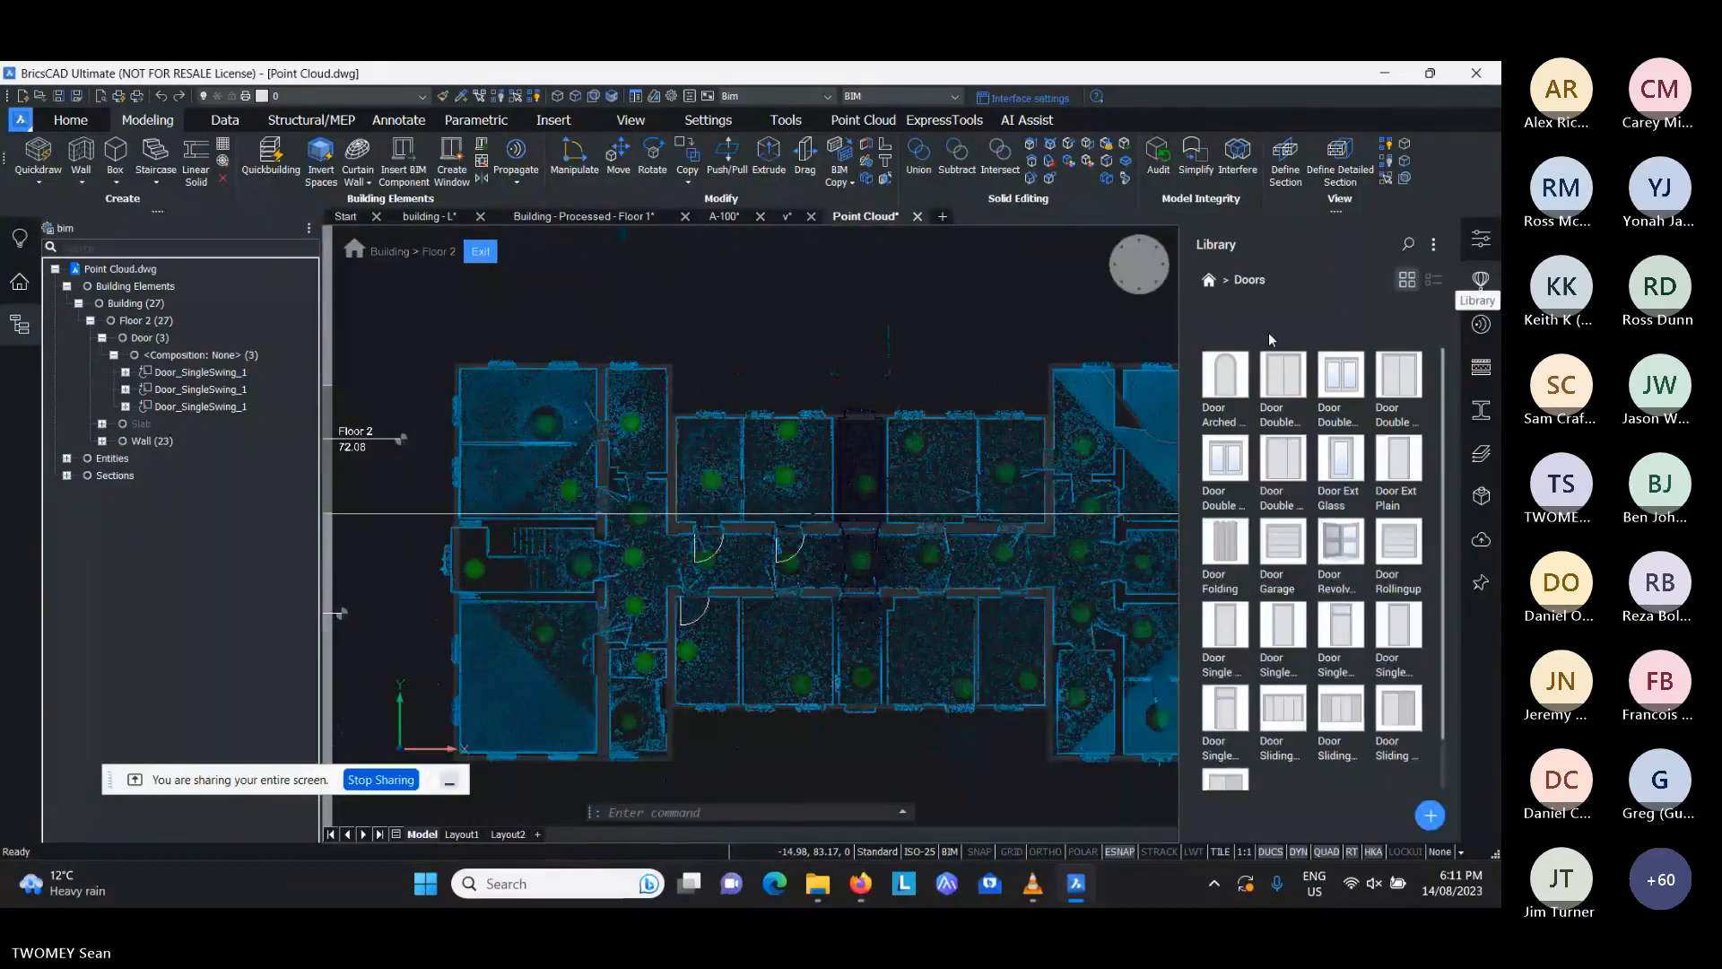
left_click(1214, 285)
left_click(1230, 542)
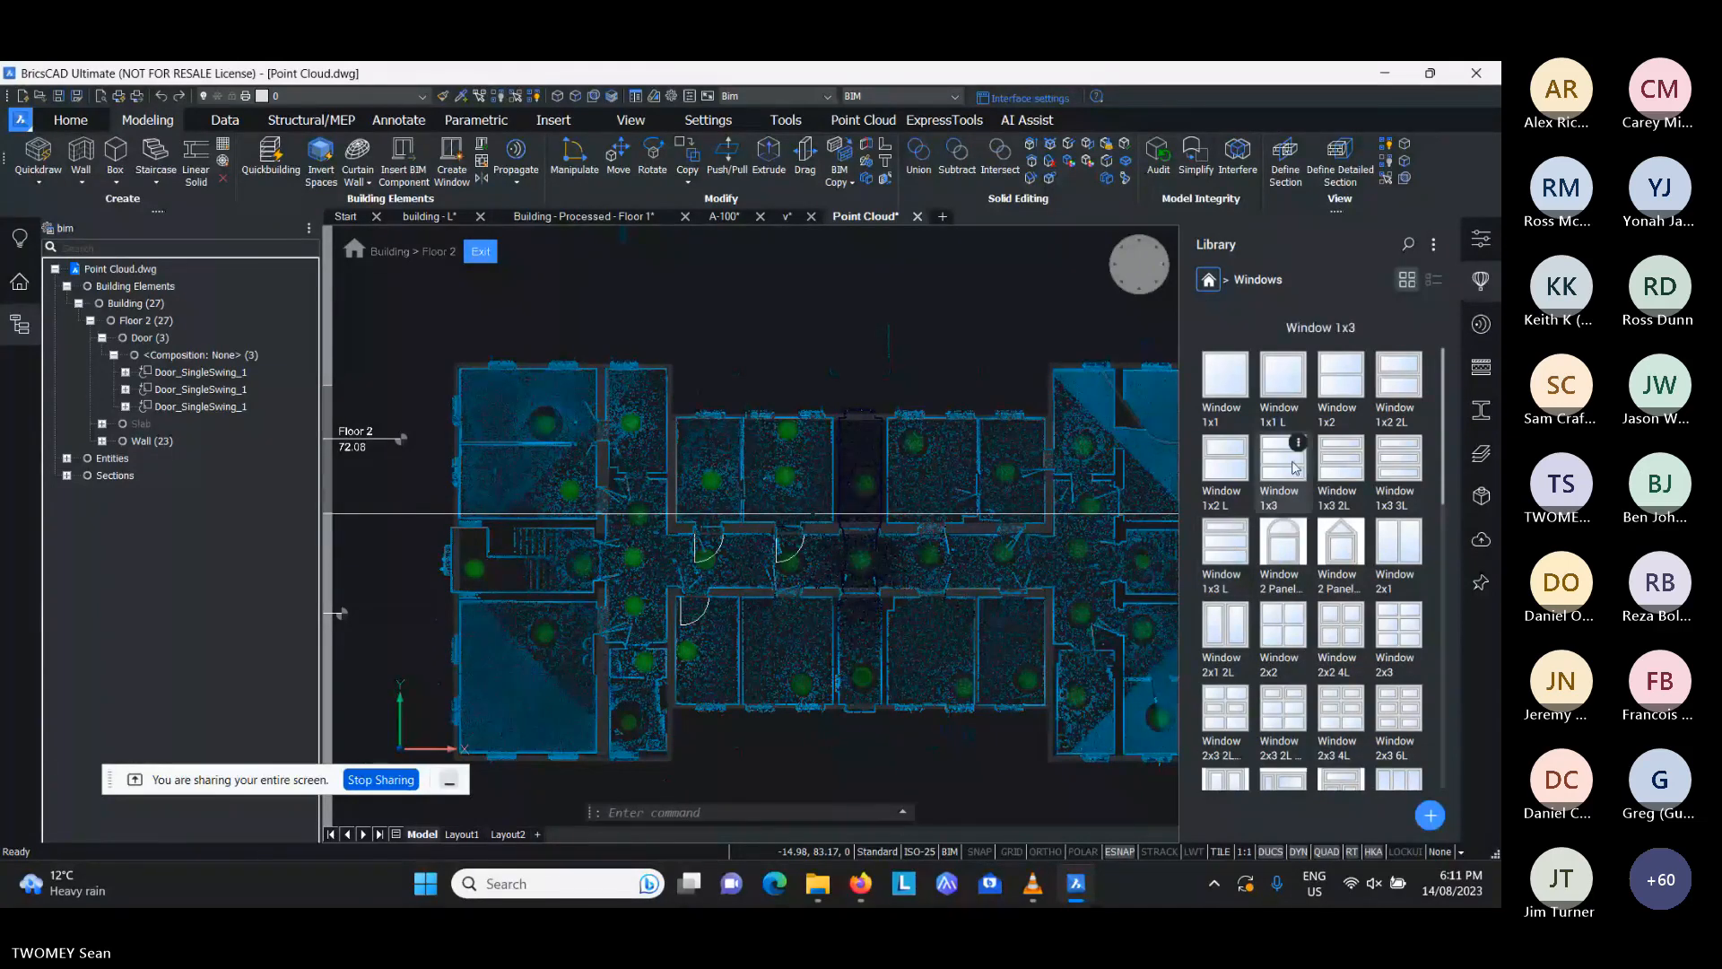
left_click(1287, 381)
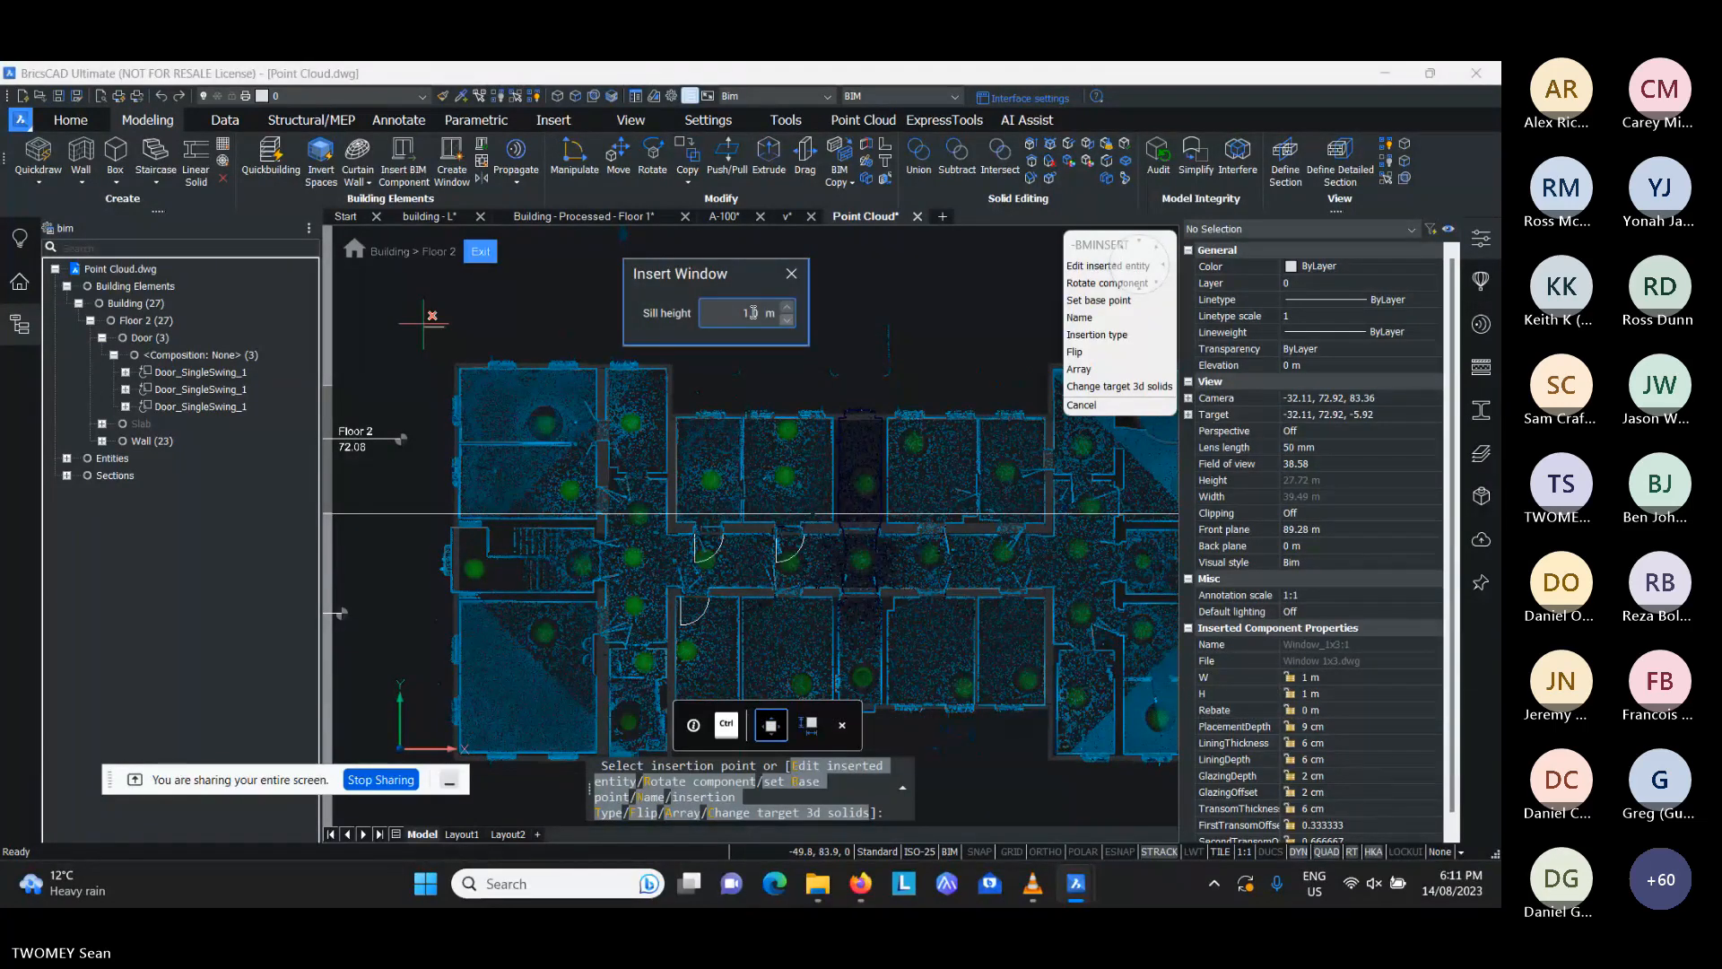
type(".")
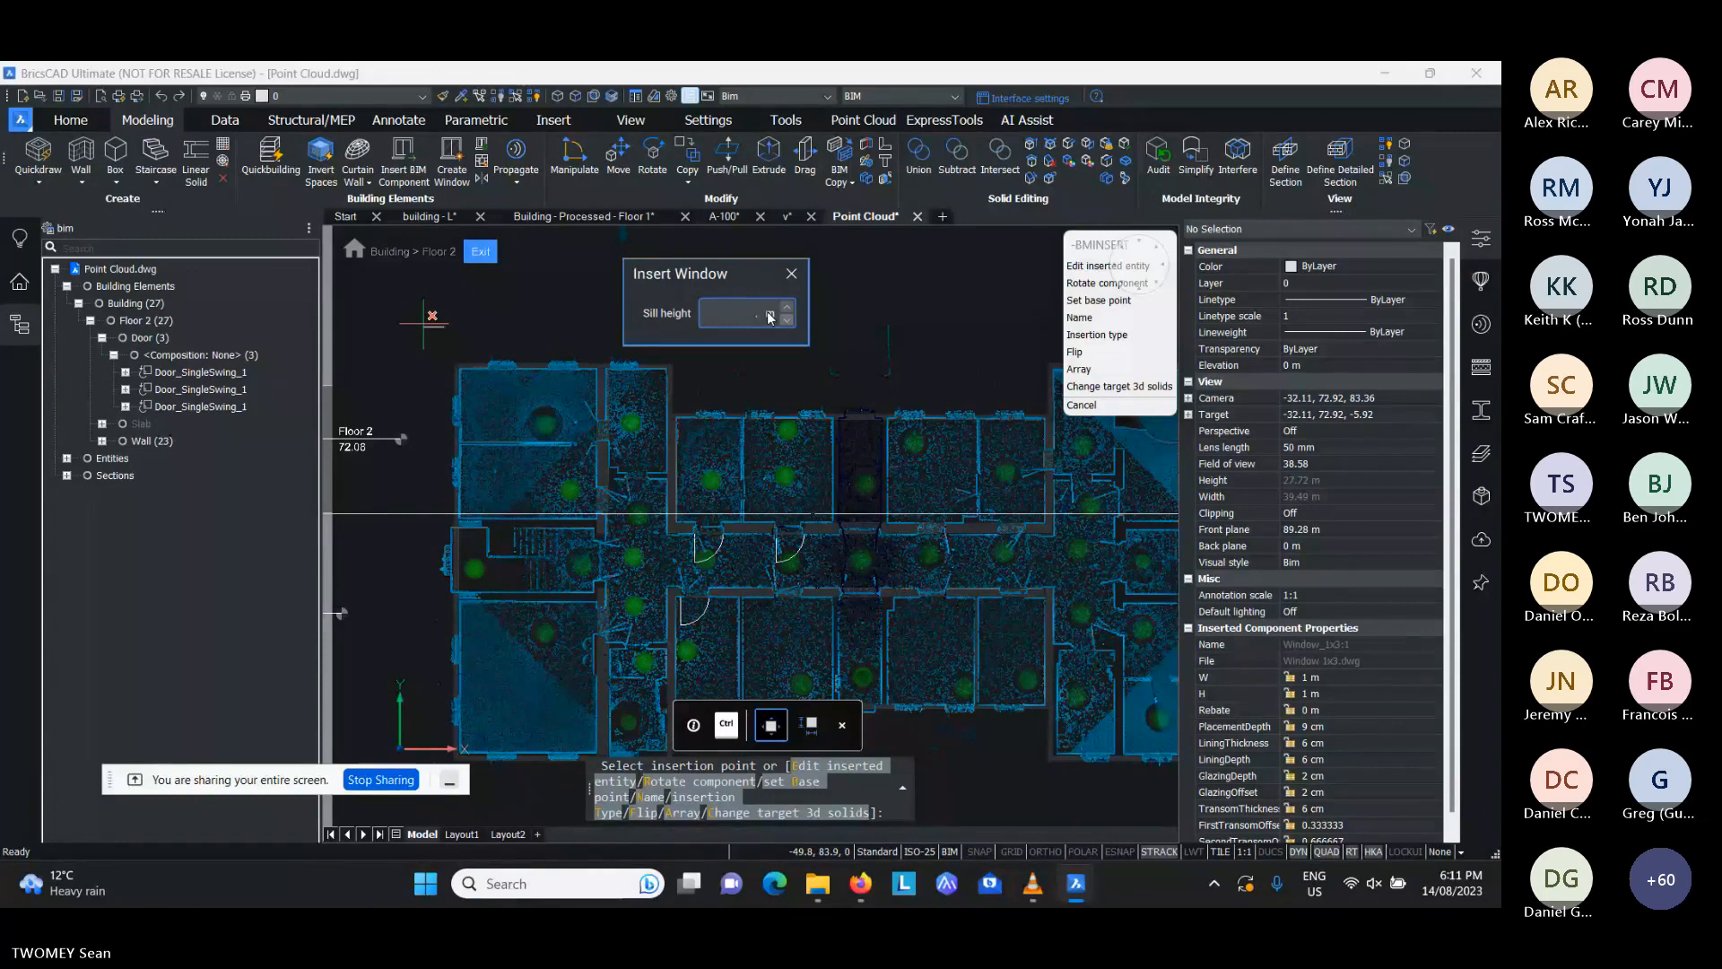
type("0.8")
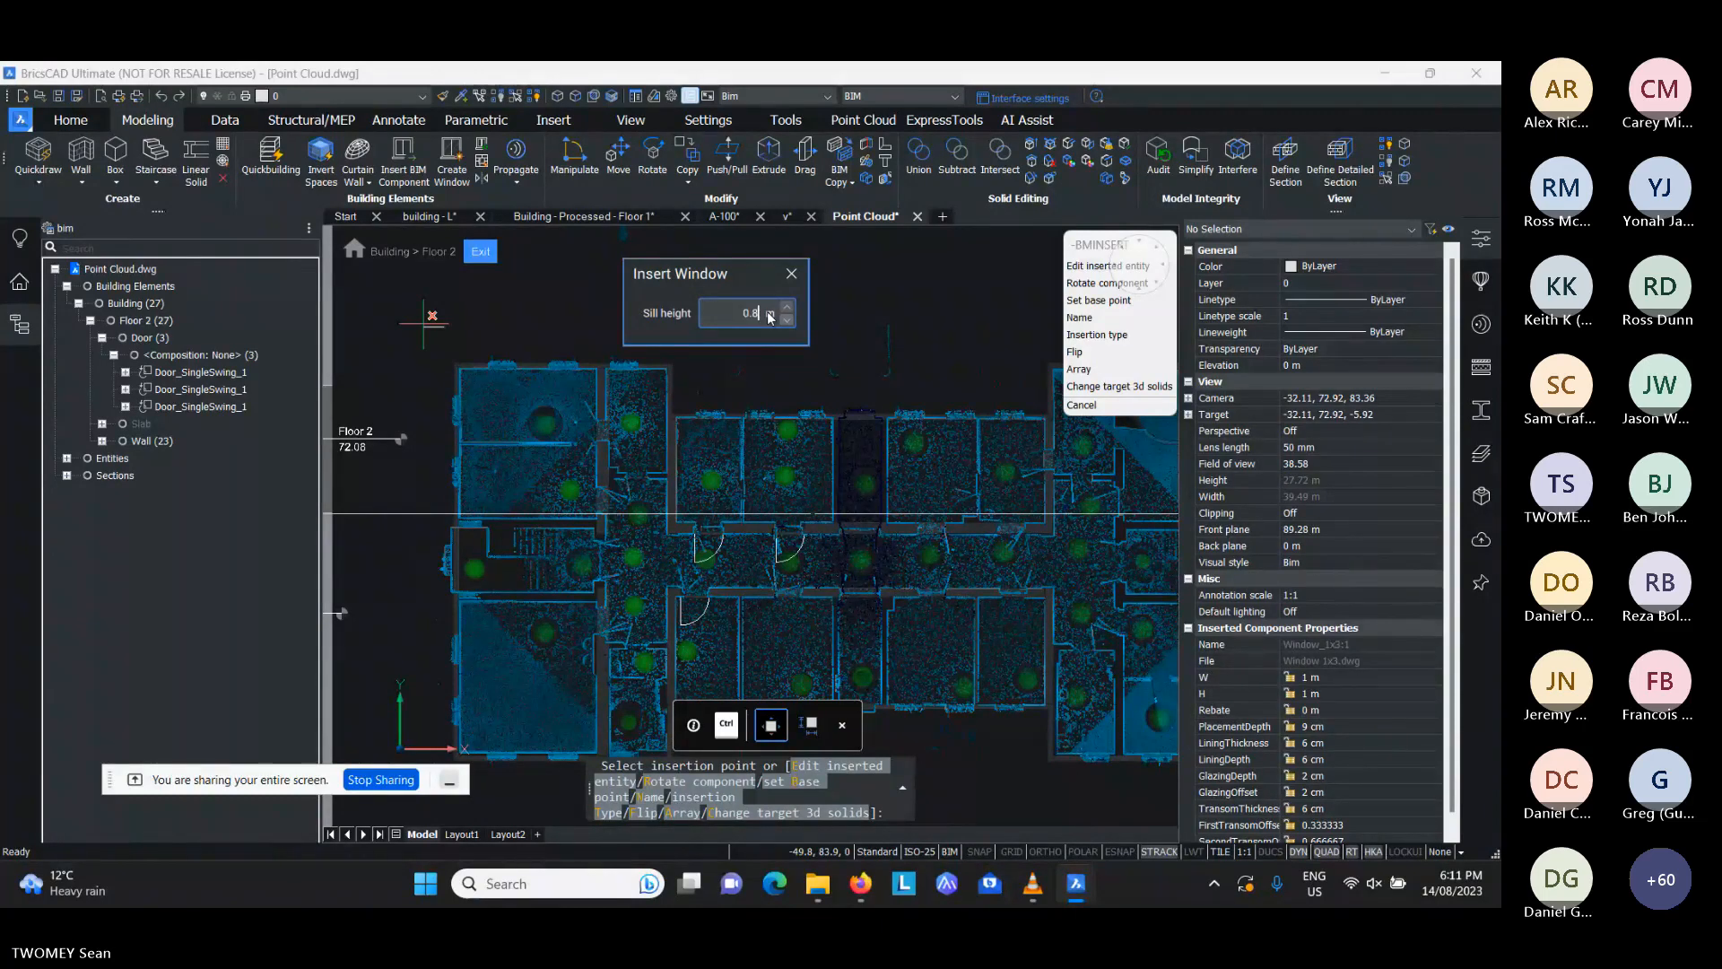
- Place four windows along the central block's northern outer wall and three in the western outer wall
left_click(716, 414)
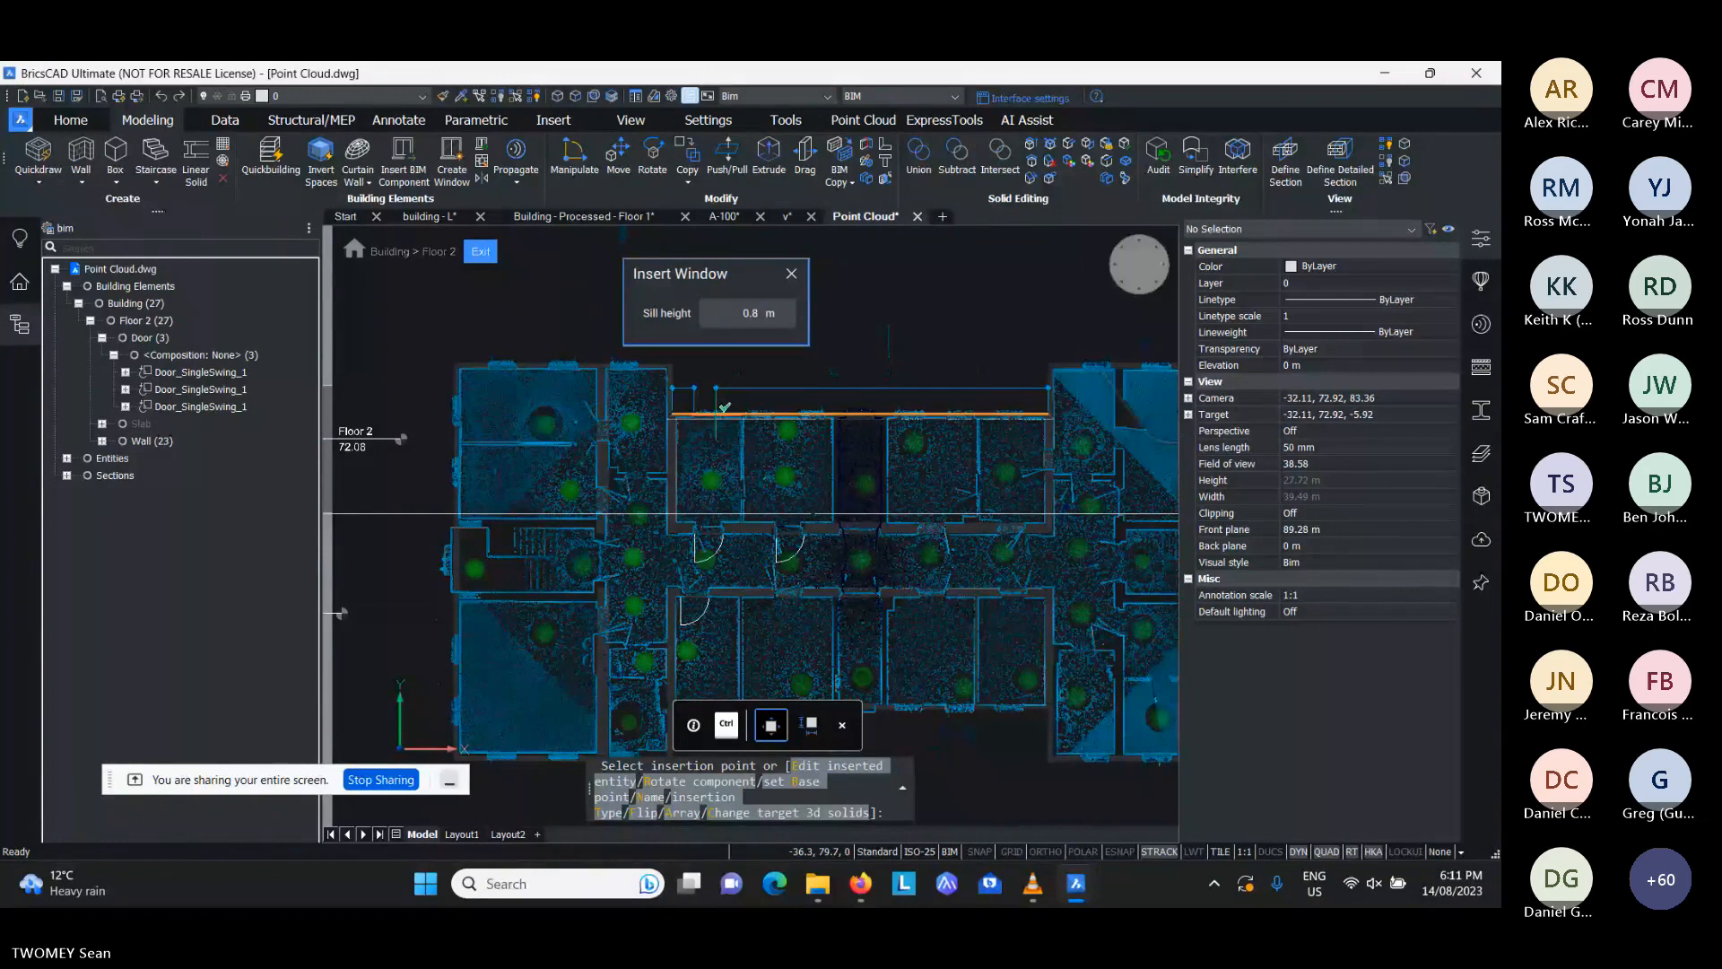
left_click(837, 415)
left_click(941, 415)
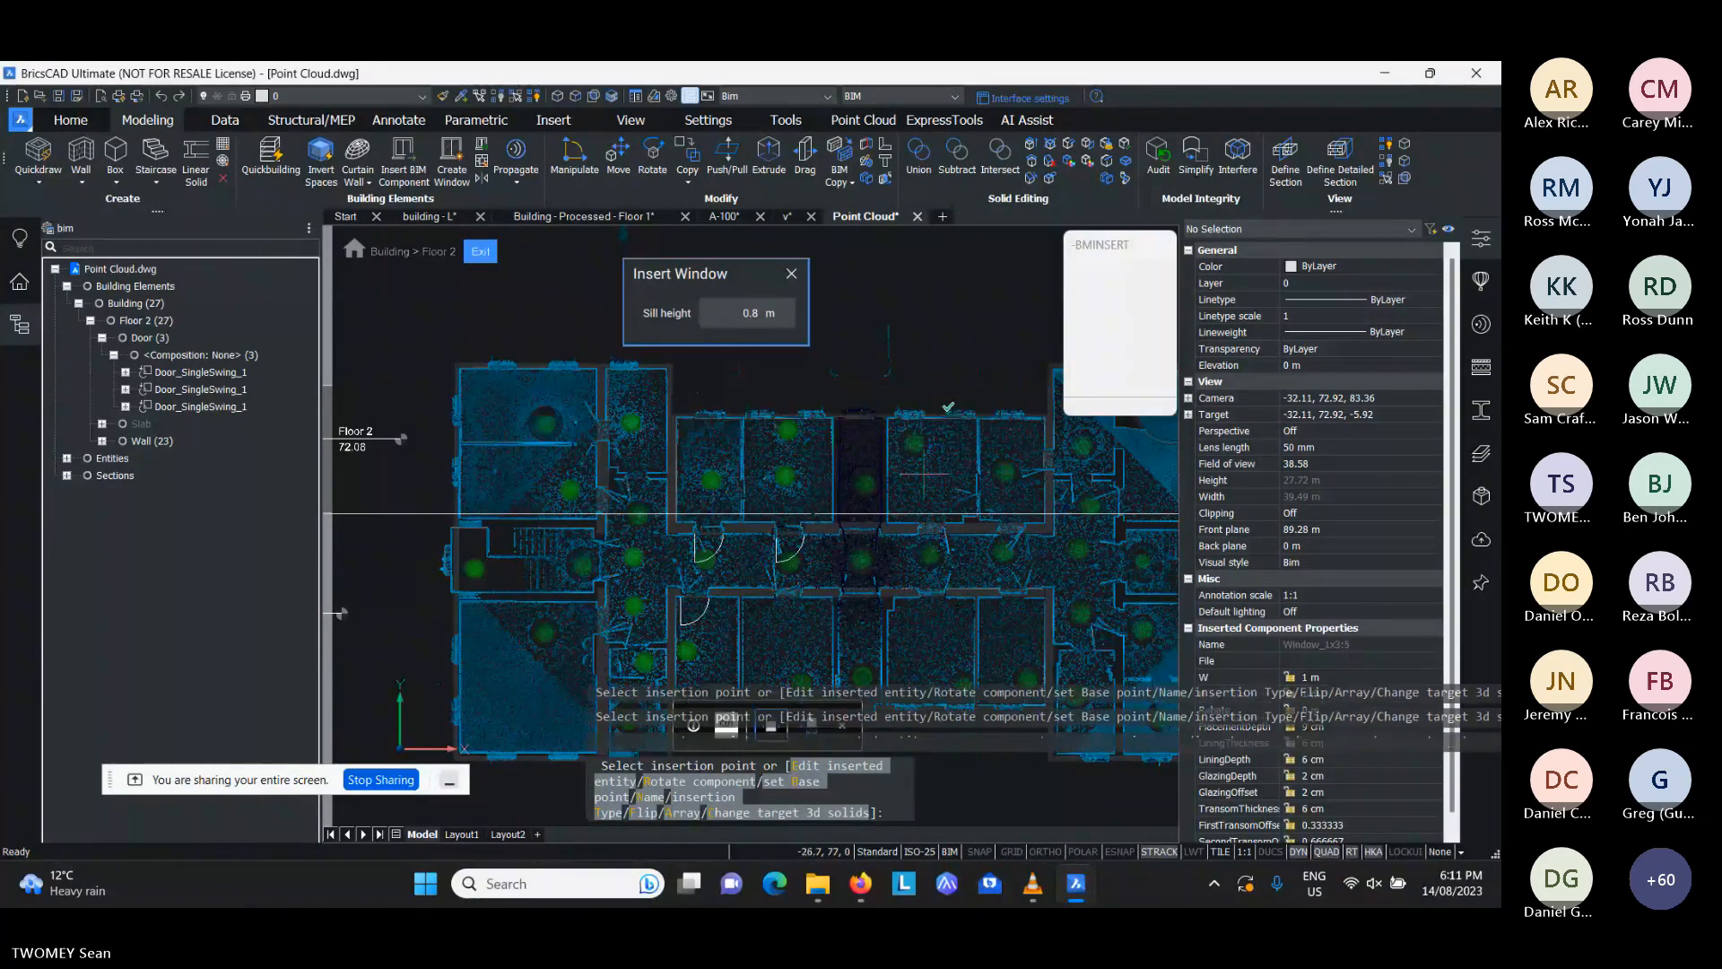
middle_click_drag(491, 508, 621, 484)
scroll(535, 409, "up", 4)
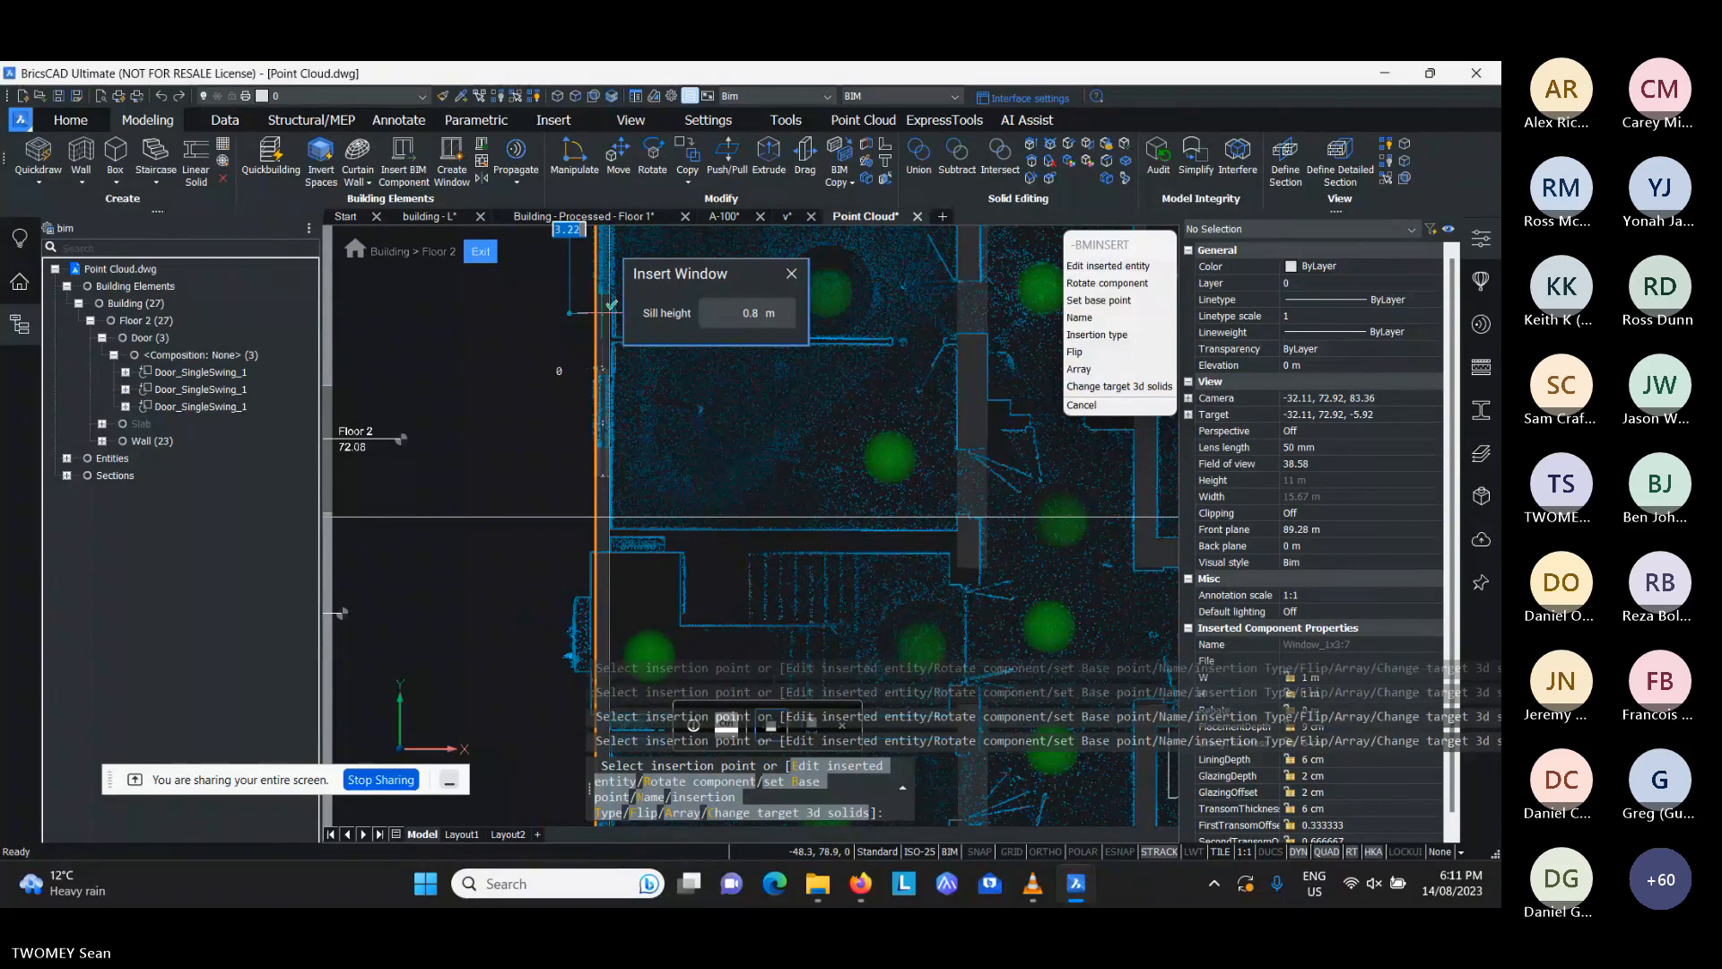
key("Escape")
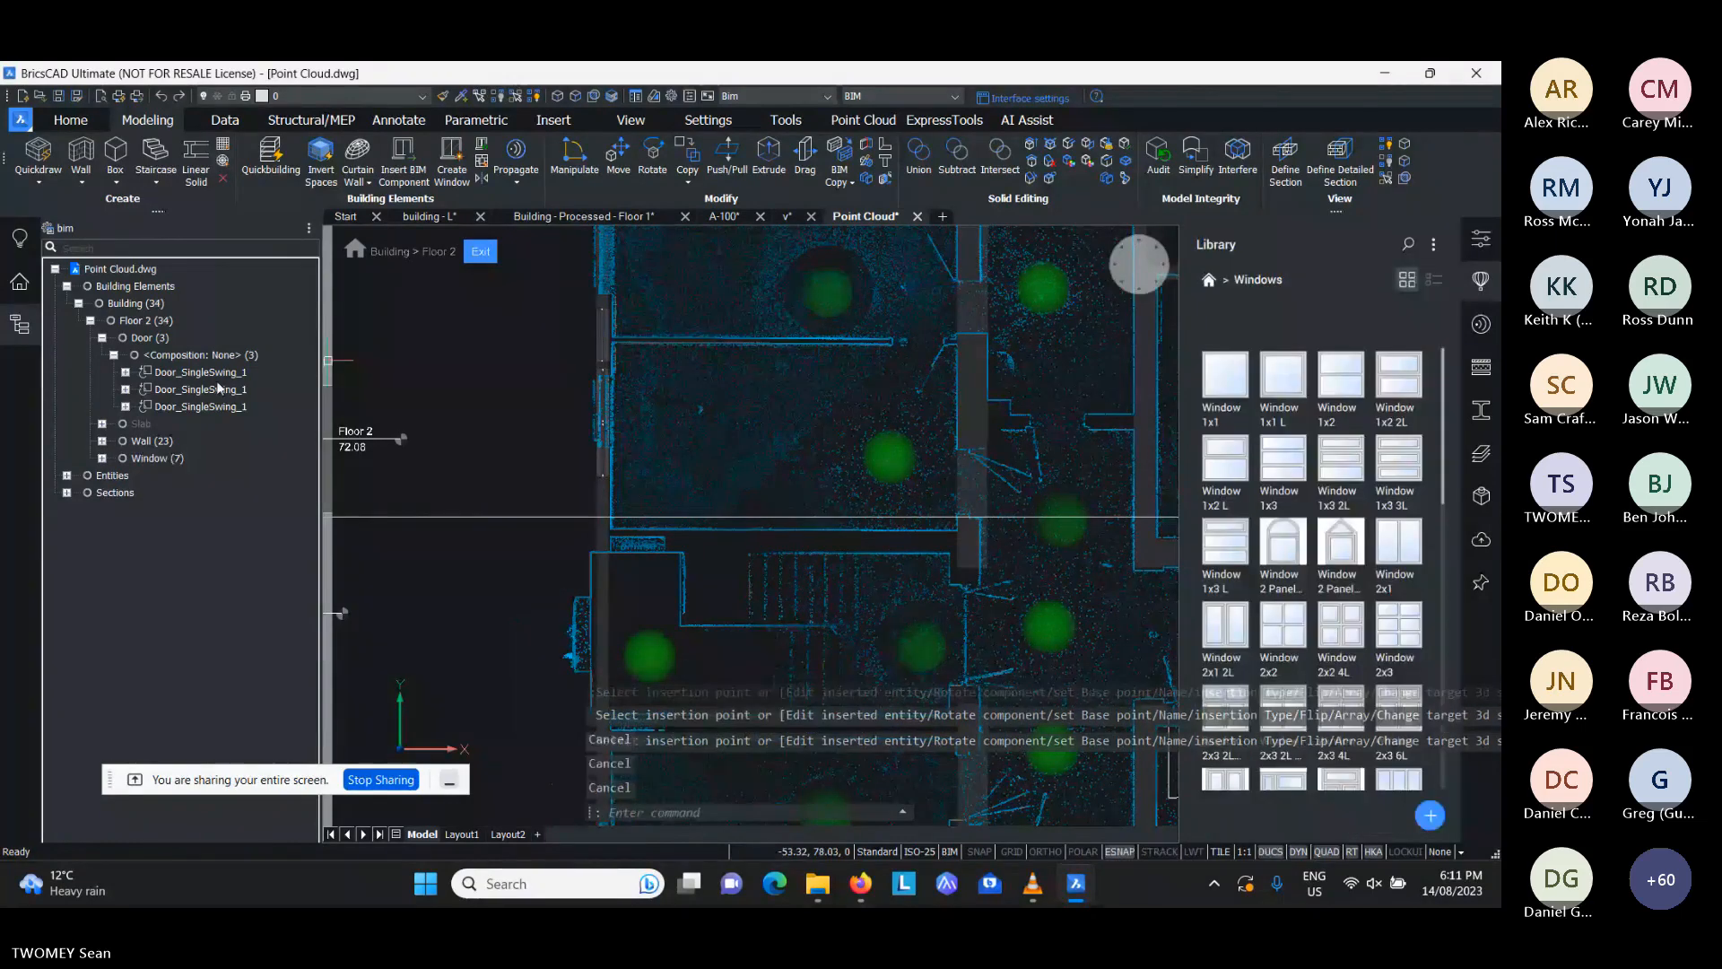
- Hide the Entities group in the building structure so that only the modelled floor is displayed
right_click(117, 480)
left_click(163, 498)
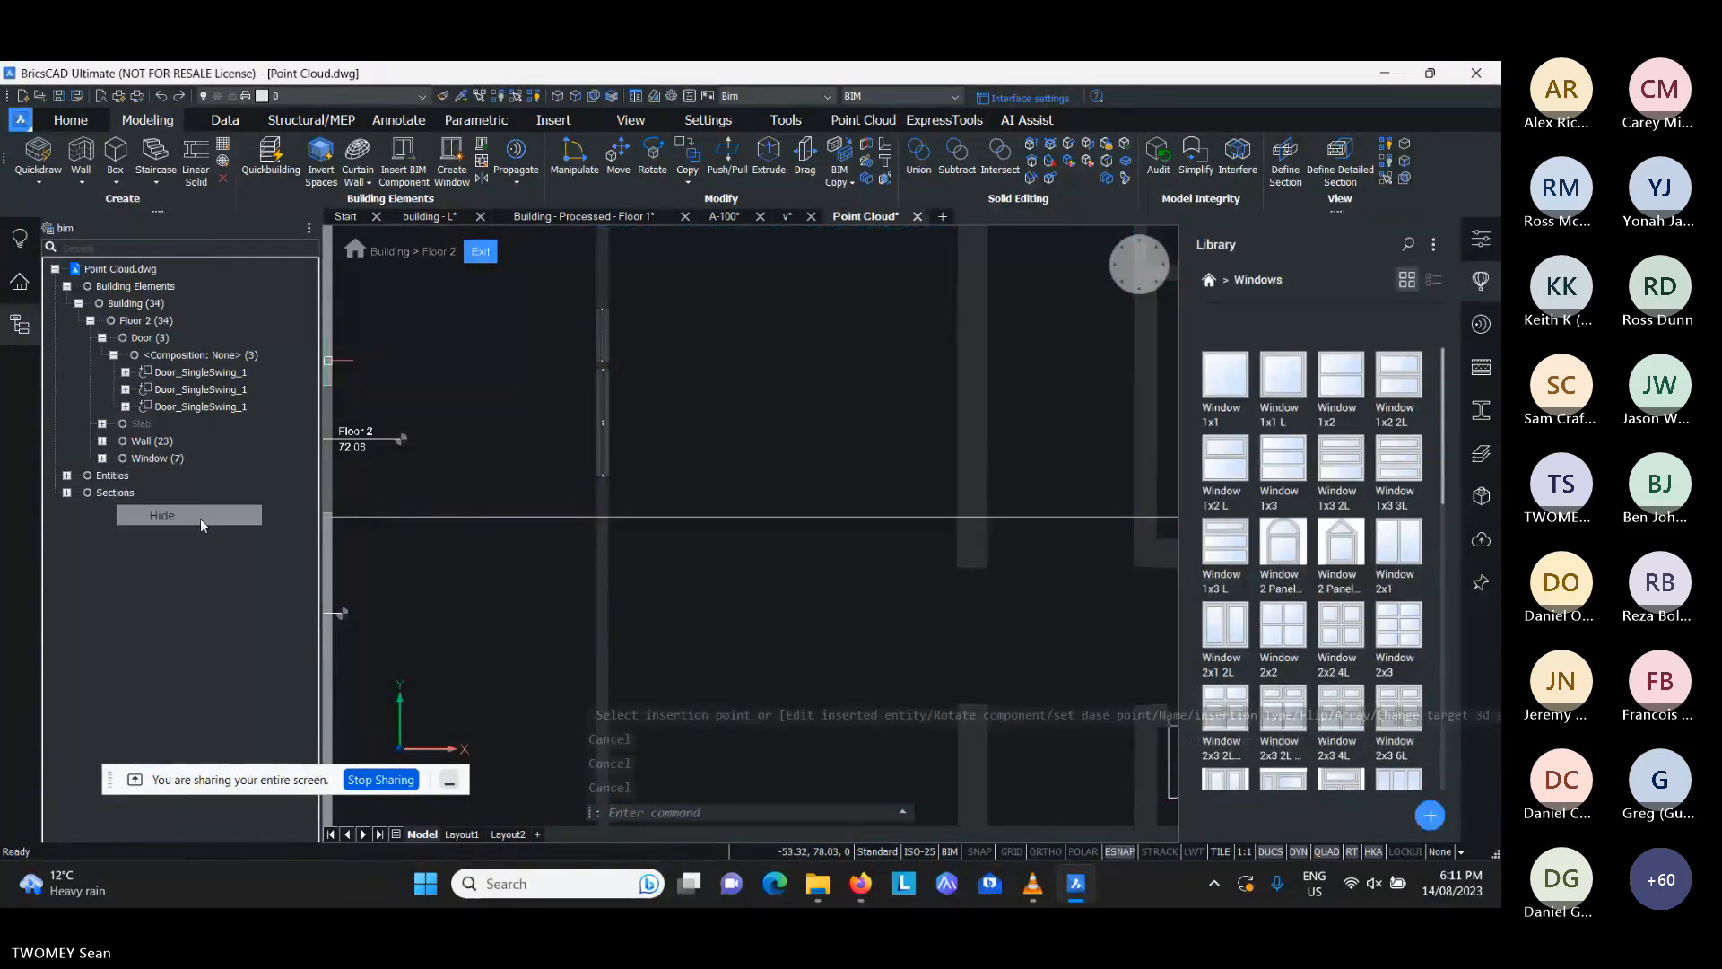
middle_click_drag(648, 478, 585, 478)
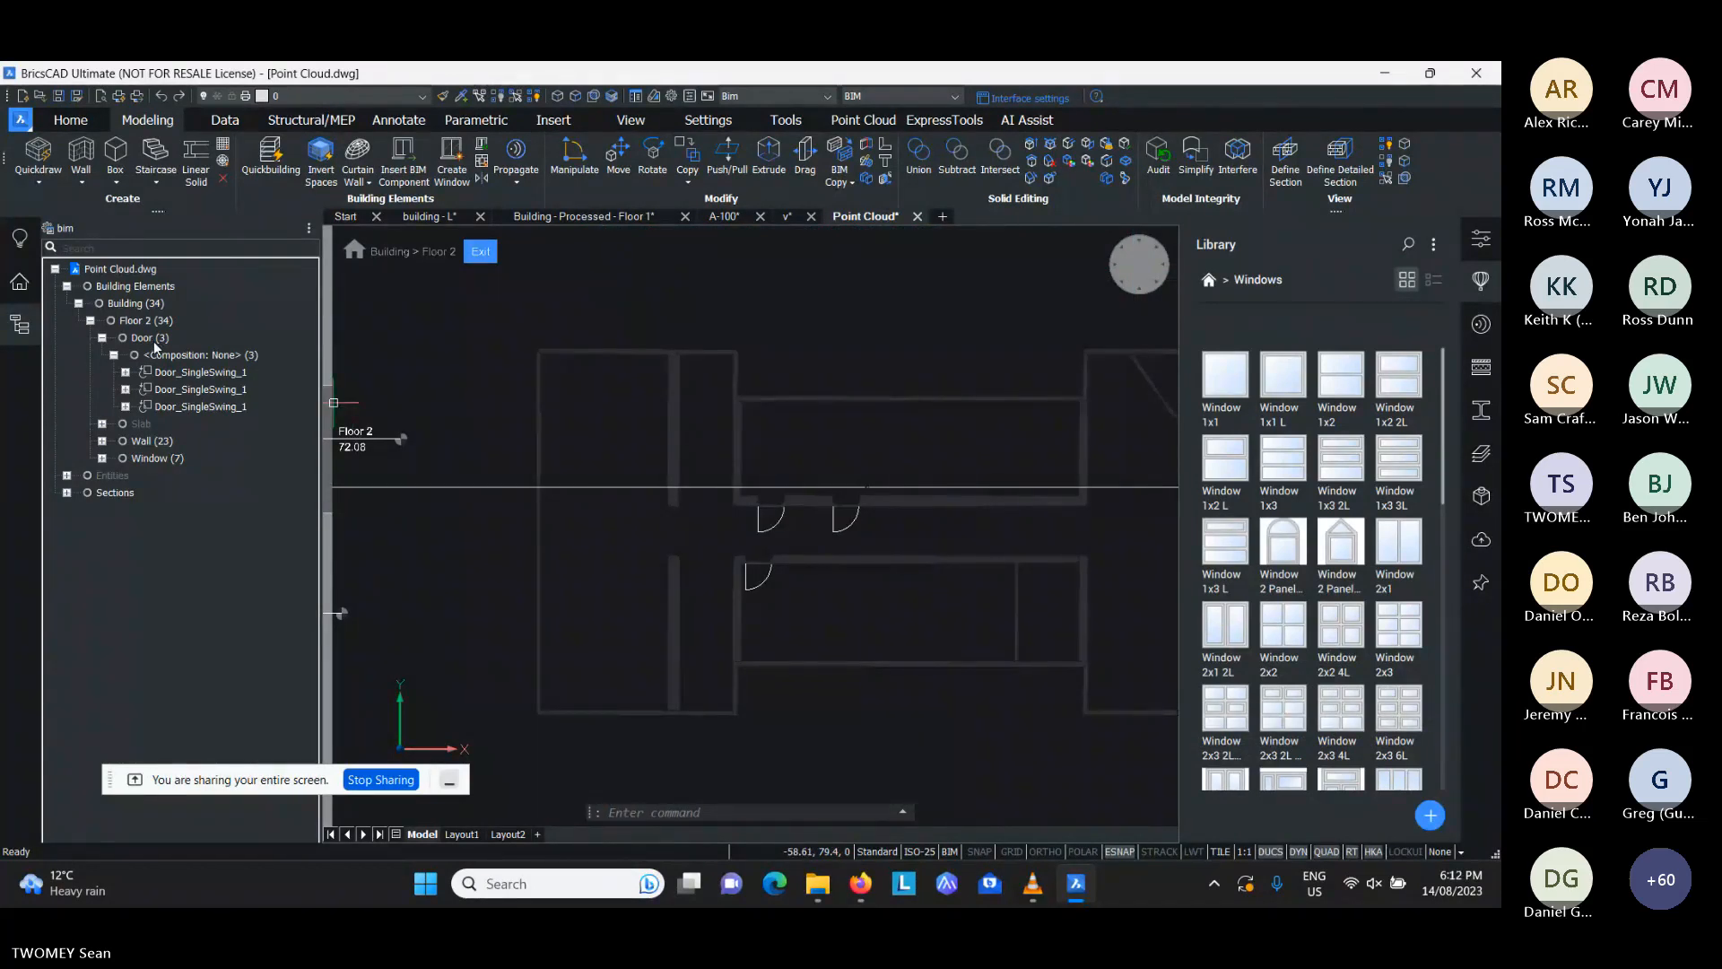
- Select all Floor 2 walls in the building structure and set their transparency to ByBlock
left_click(151, 440)
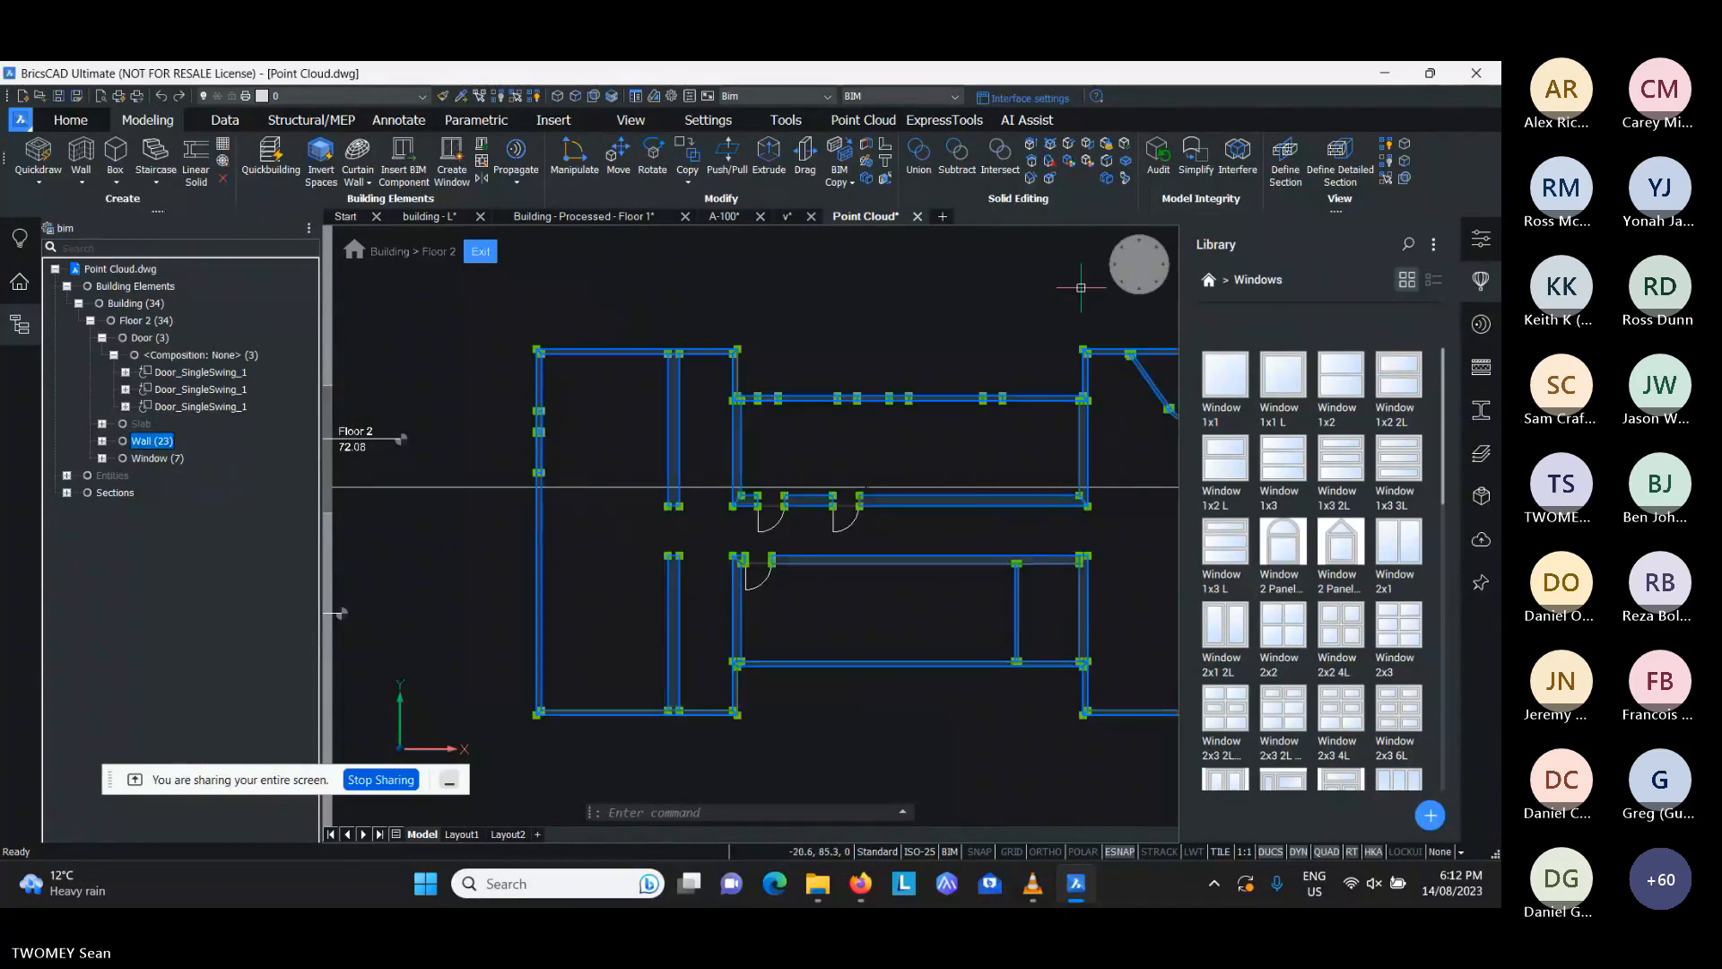
left_click(1481, 240)
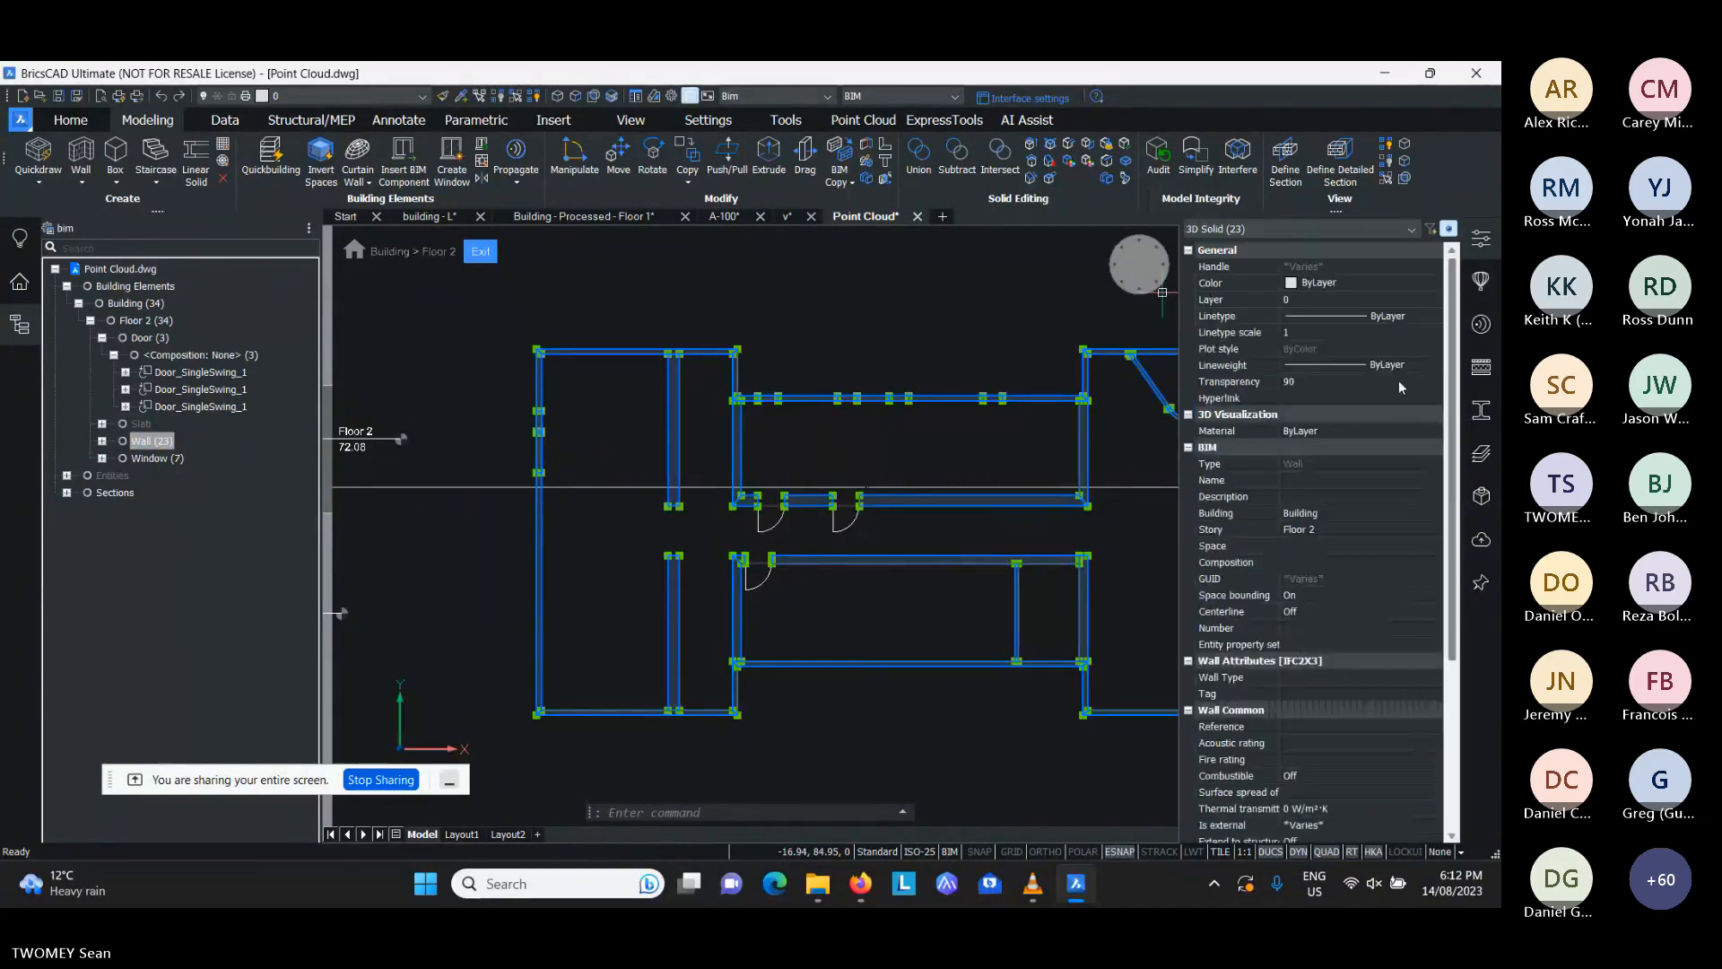
left_click(1398, 381)
left_click(1395, 384)
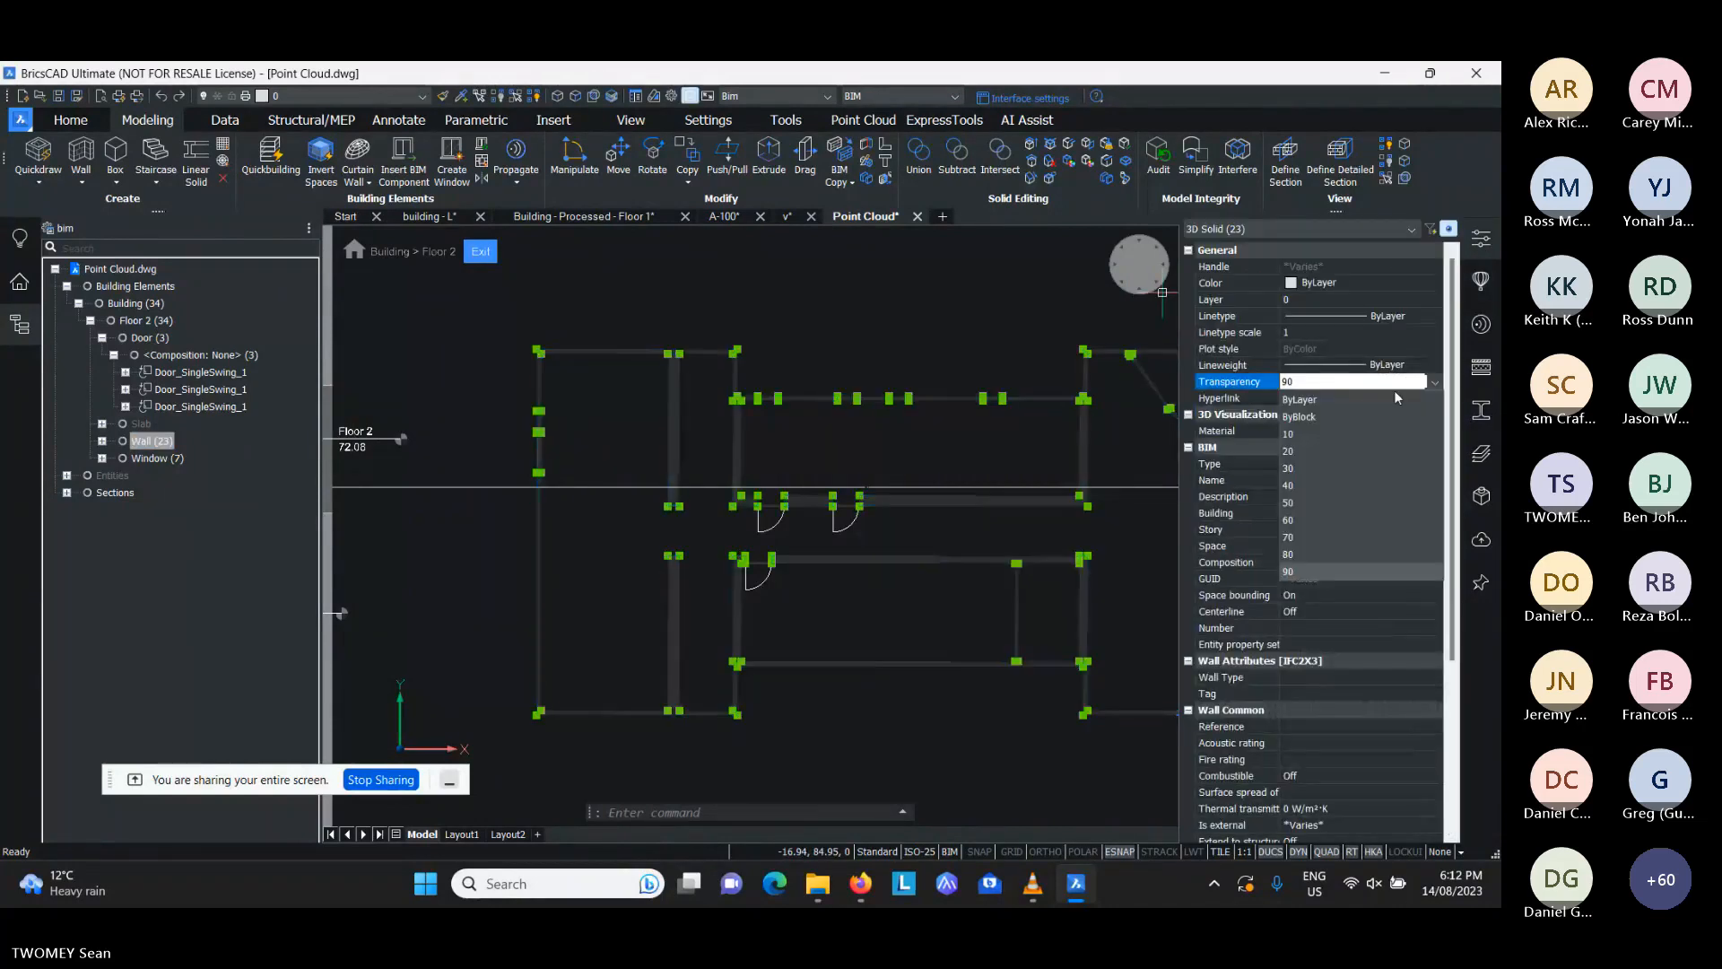
left_click(1364, 409)
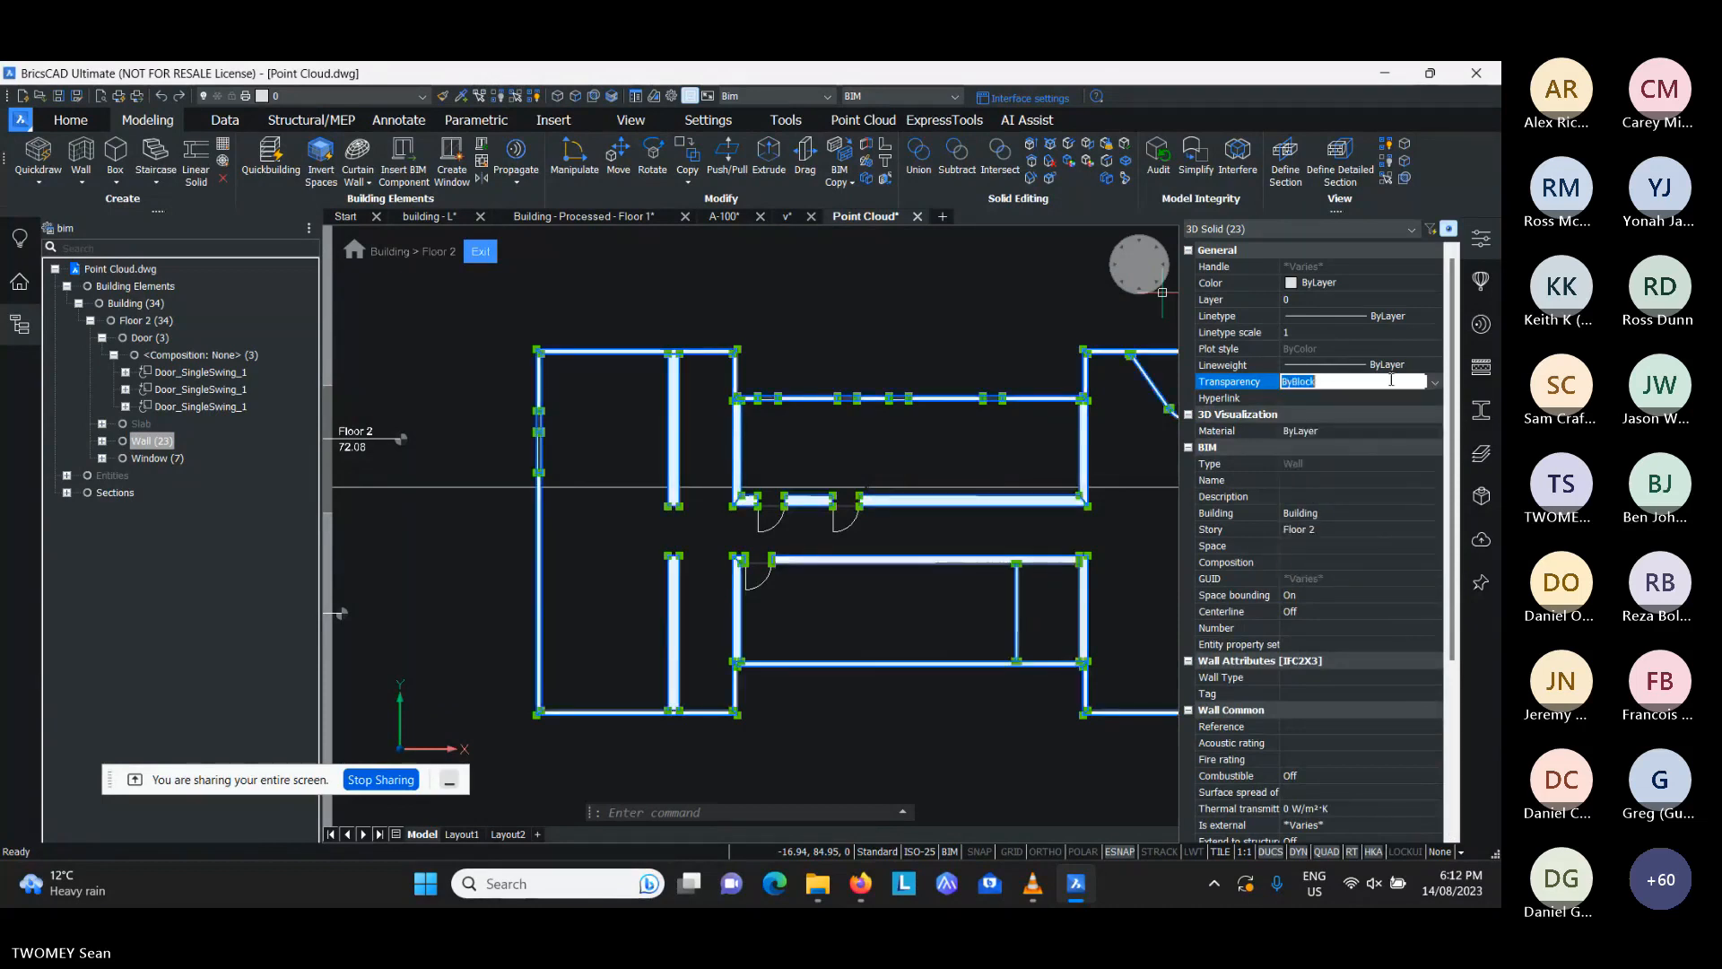
- Show Floor 2's hidden Slab group through the building structure and clear the selection
left_click(143, 424)
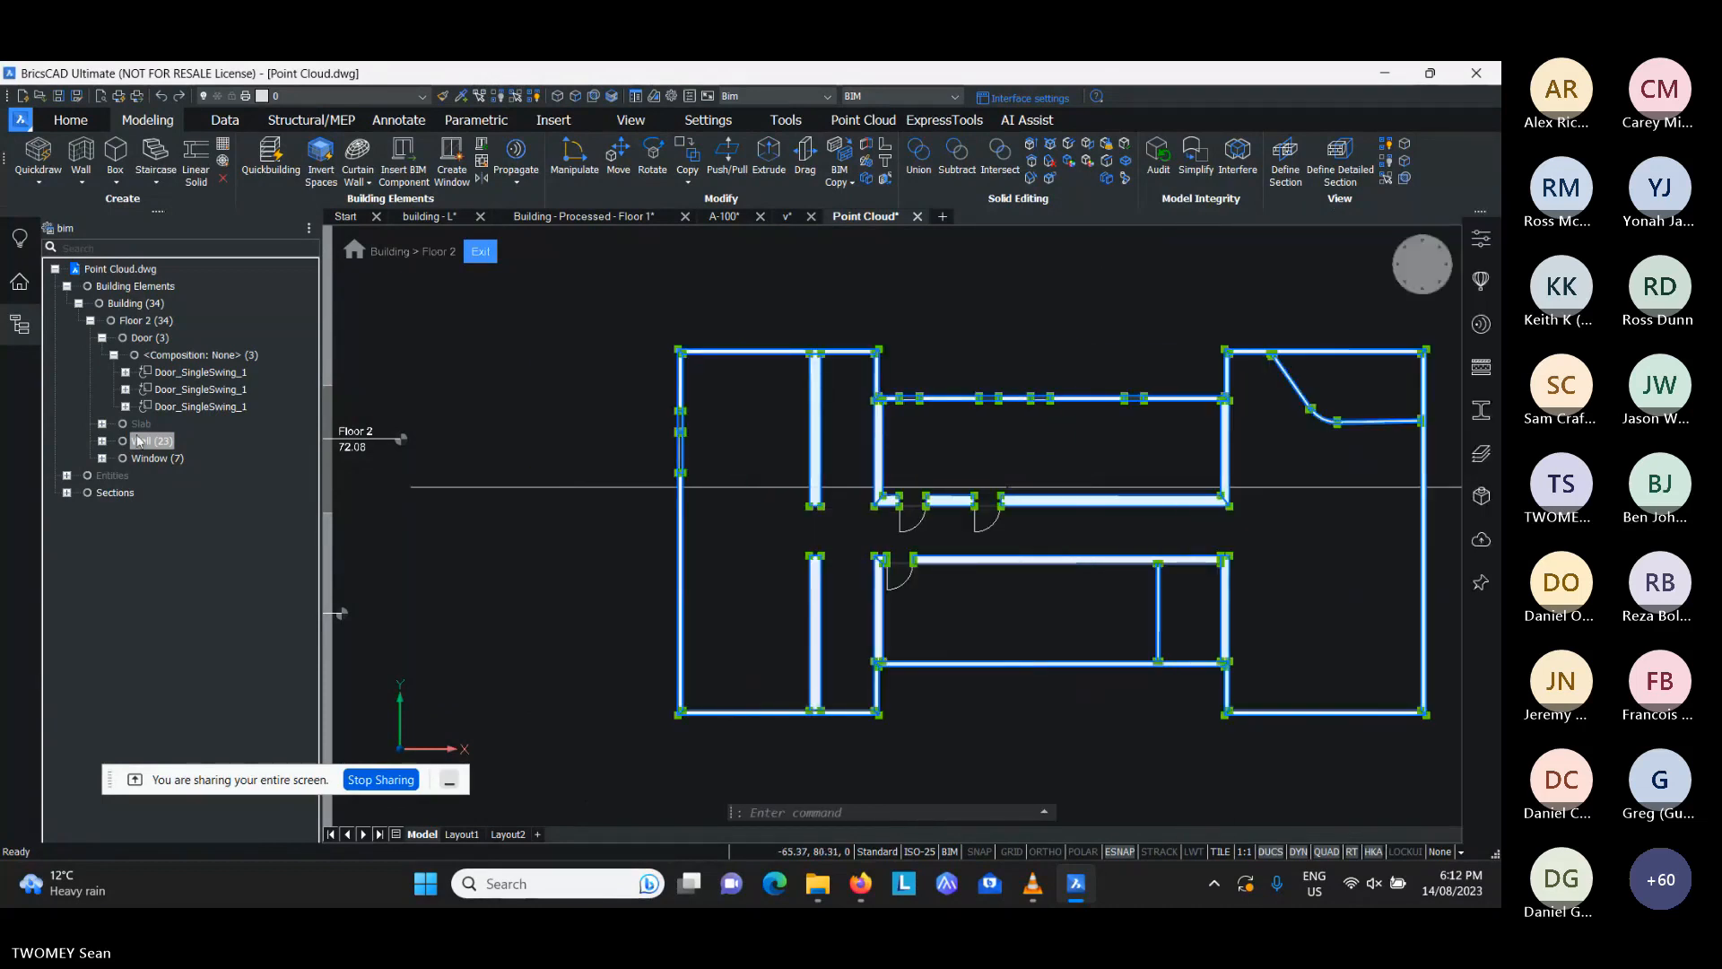
right_click(152, 430)
left_click(184, 437)
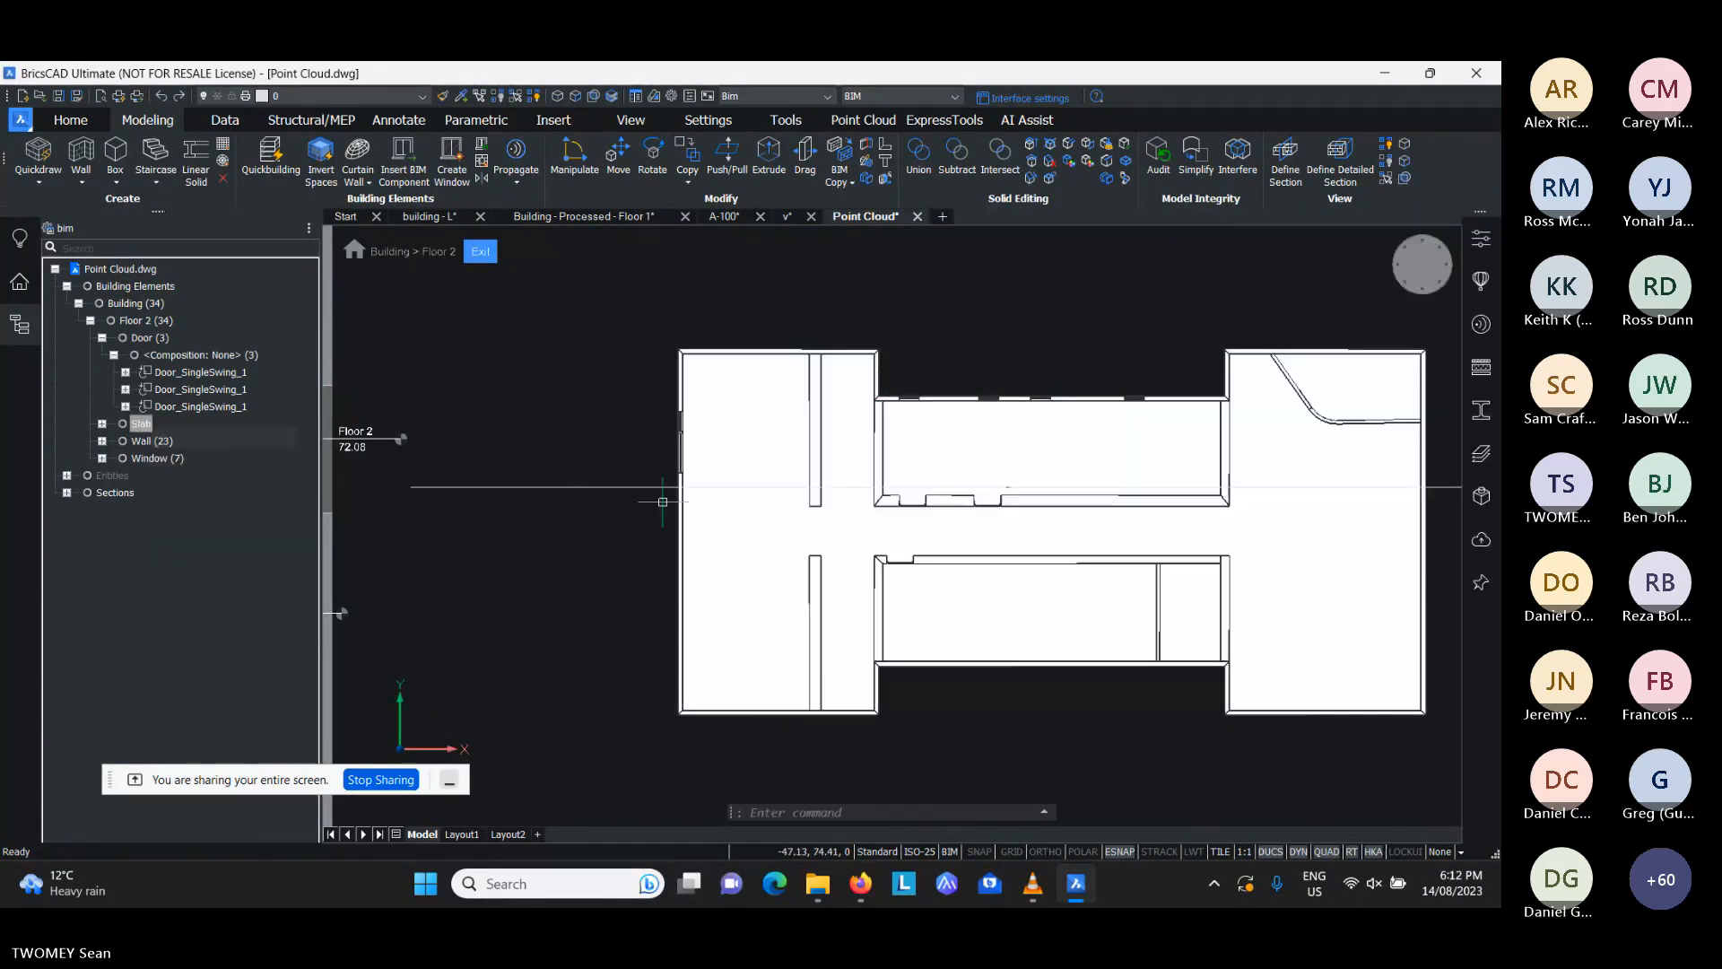
key("Escape")
key("Escape")
scroll(861, 493, "down", 3)
scroll(866, 506, "up", 3)
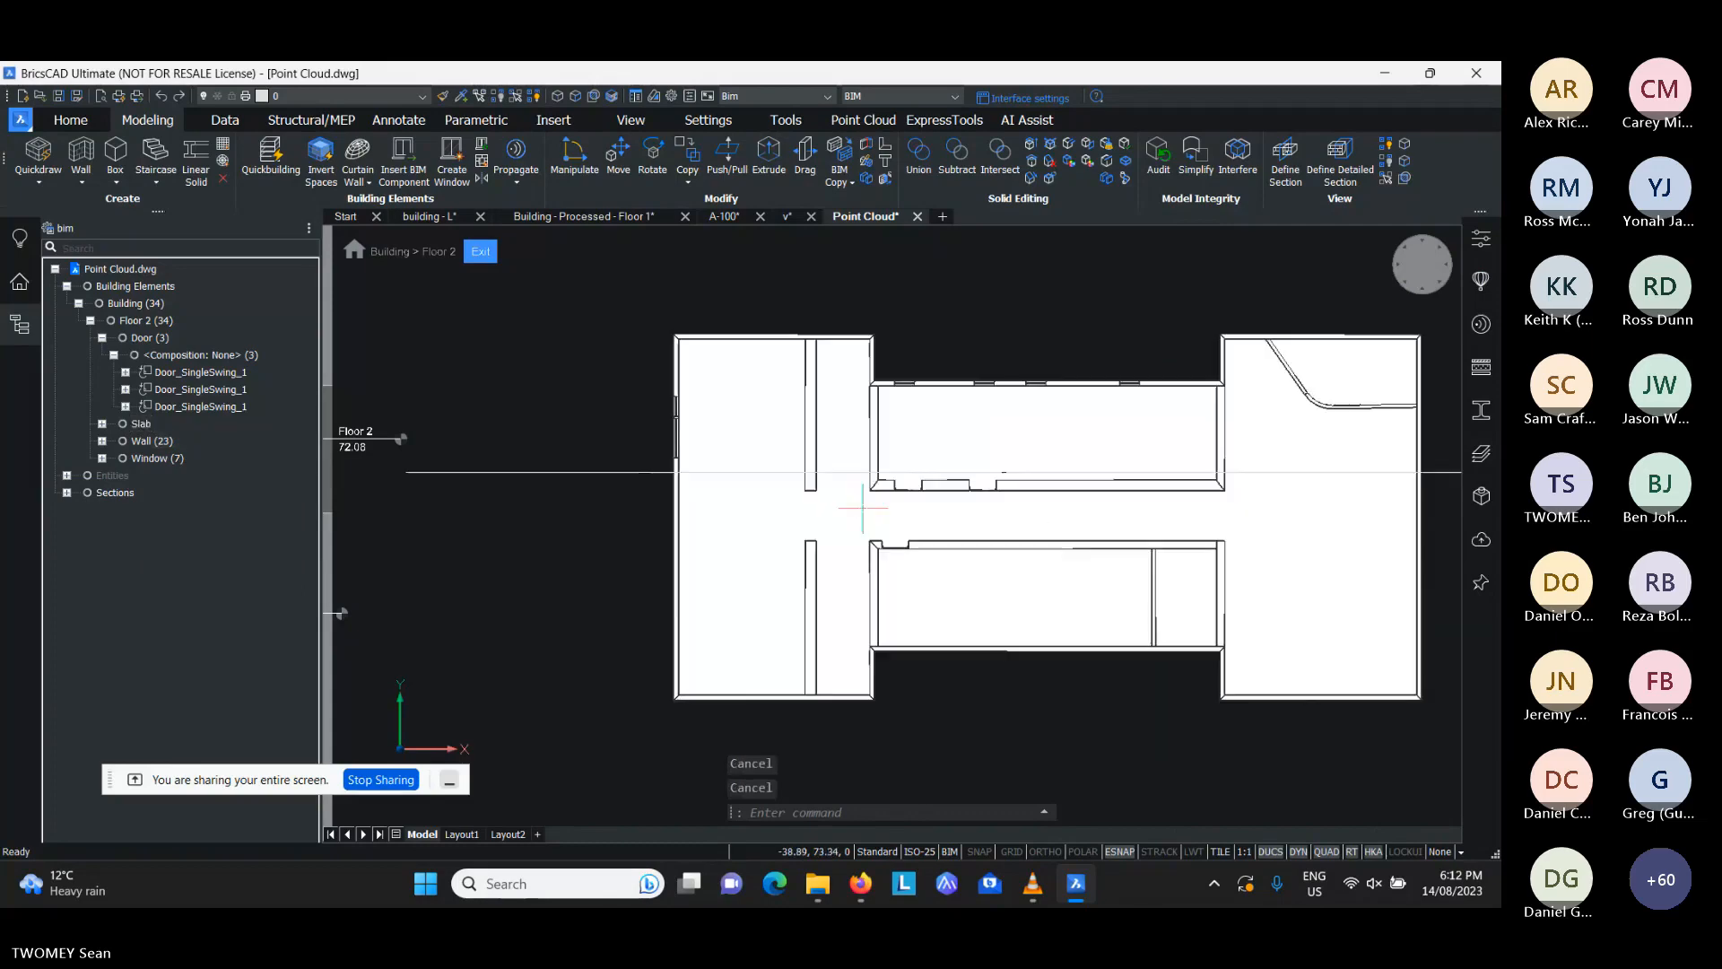
- Inspect the walls and slab in 3D, and exit the active Floor 2 story
middle_click_drag(866, 508, 965, 433, "shift")
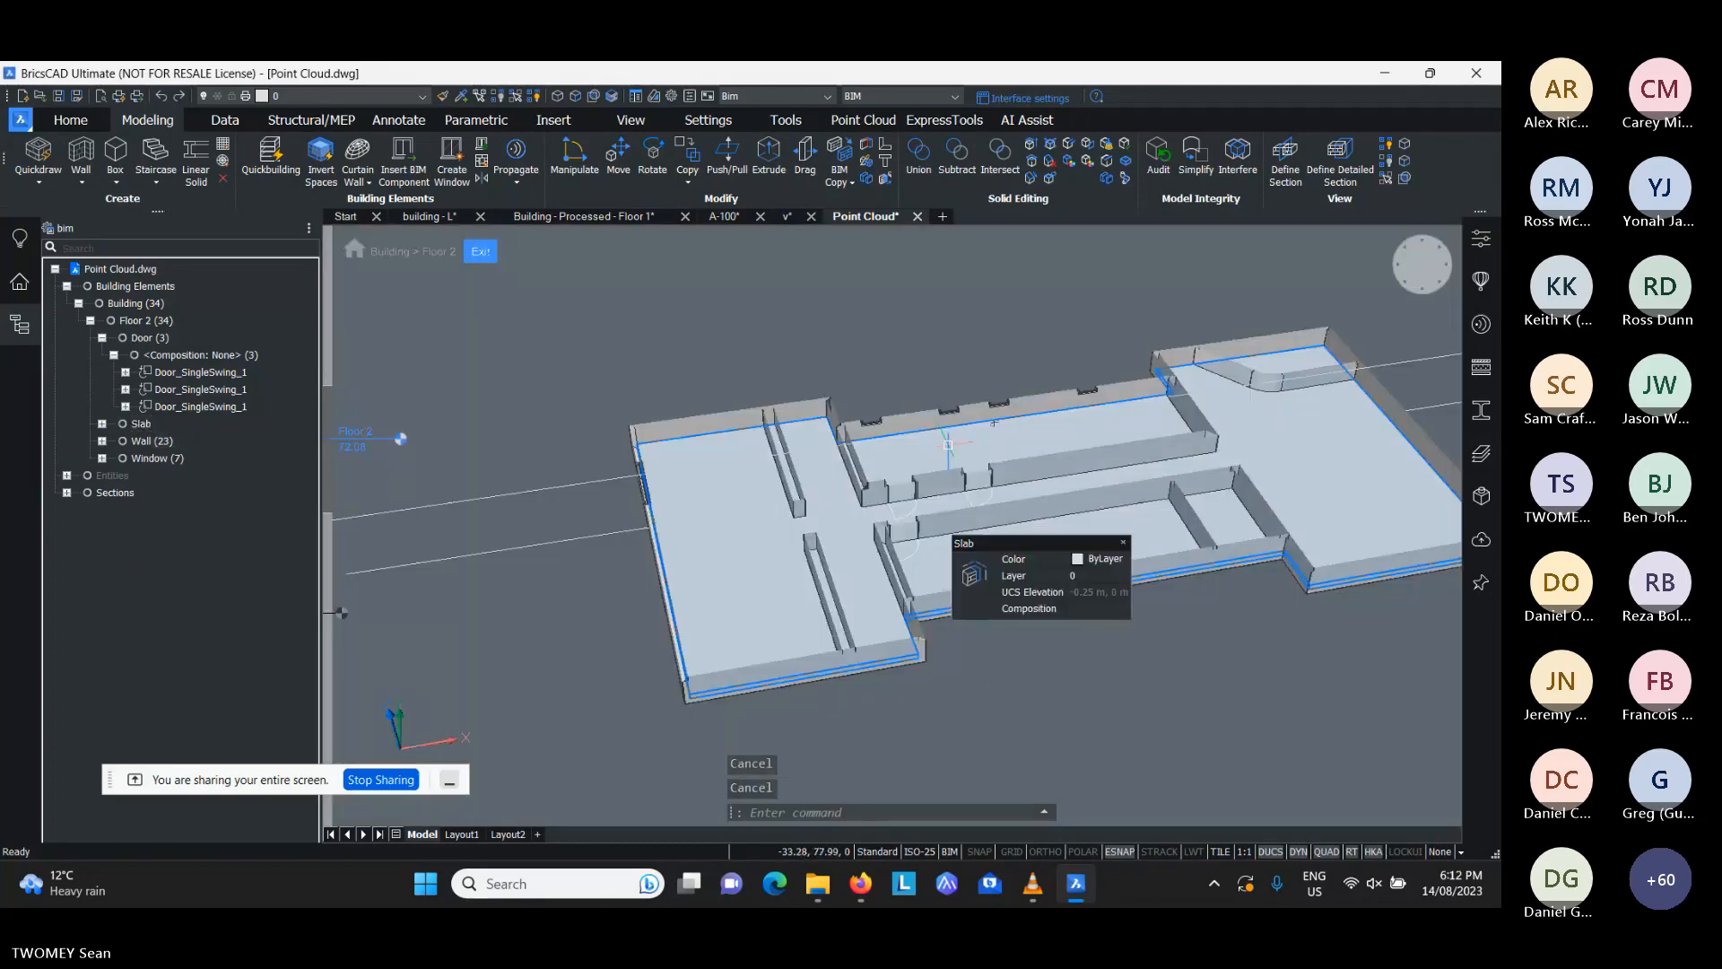
scroll(933, 397, "up", 2)
scroll(933, 397, "up", 1)
scroll(922, 397, "down", 2)
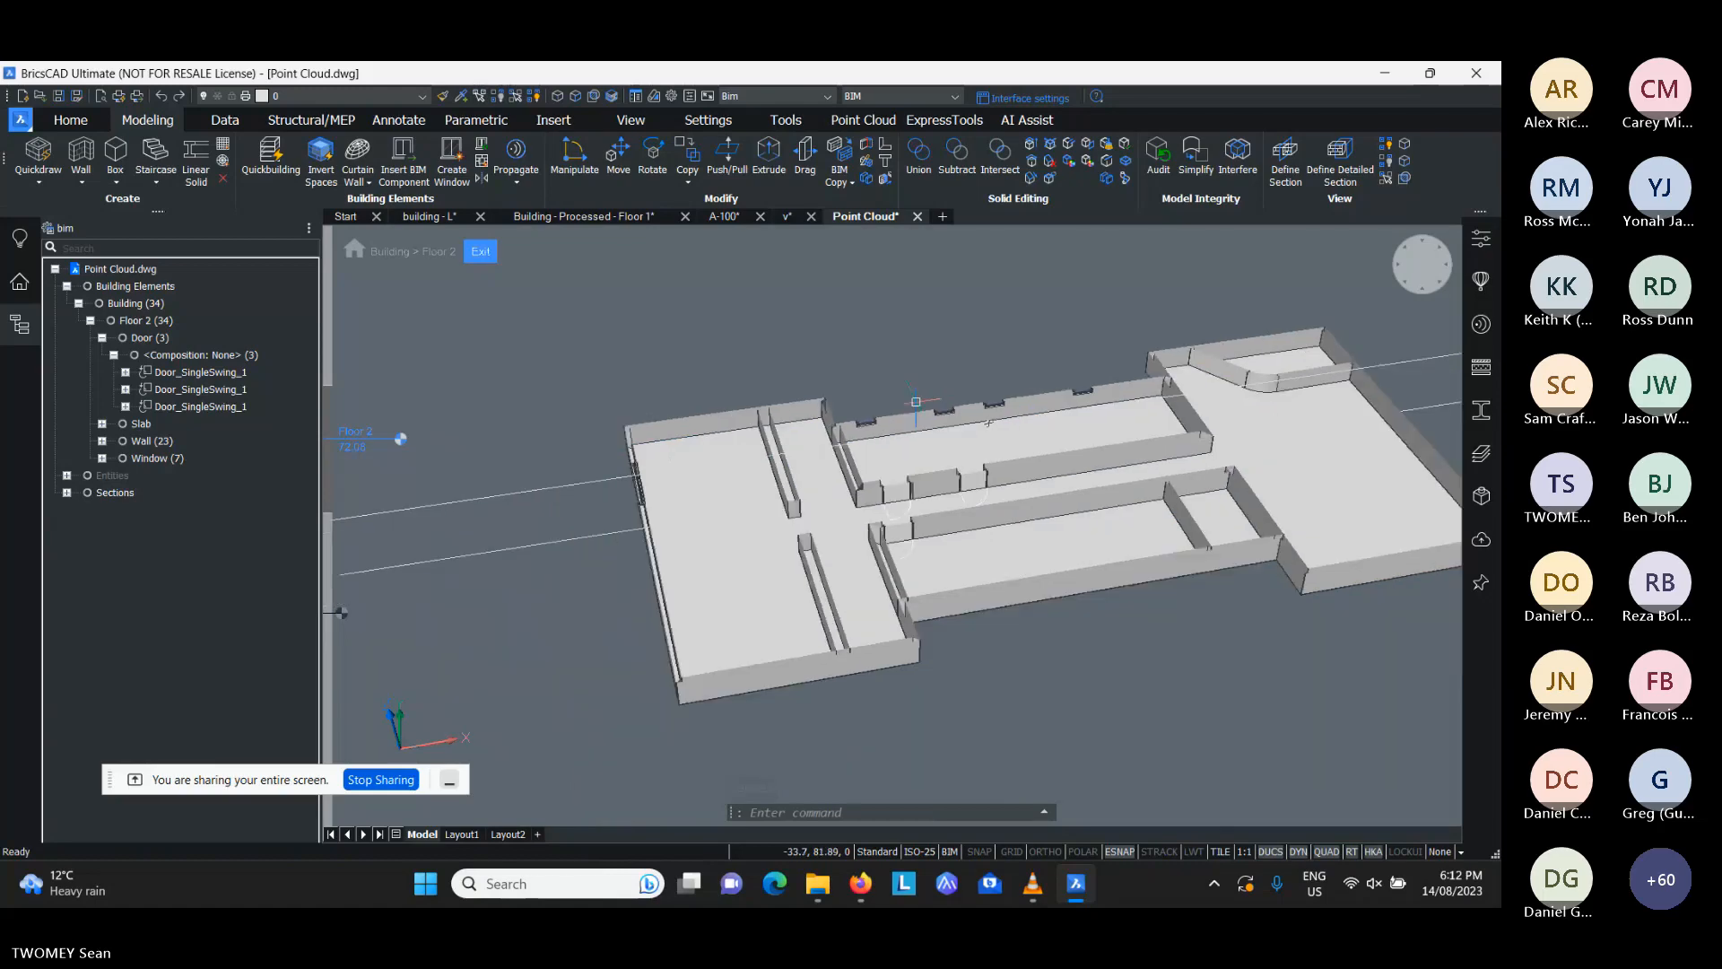
mouse_move(831, 457)
middle_mouse_down("shift")
mouse_move(924, 435)
mouse_move(933, 408)
mouse_move(825, 440)
middle_mouse_up("shift")
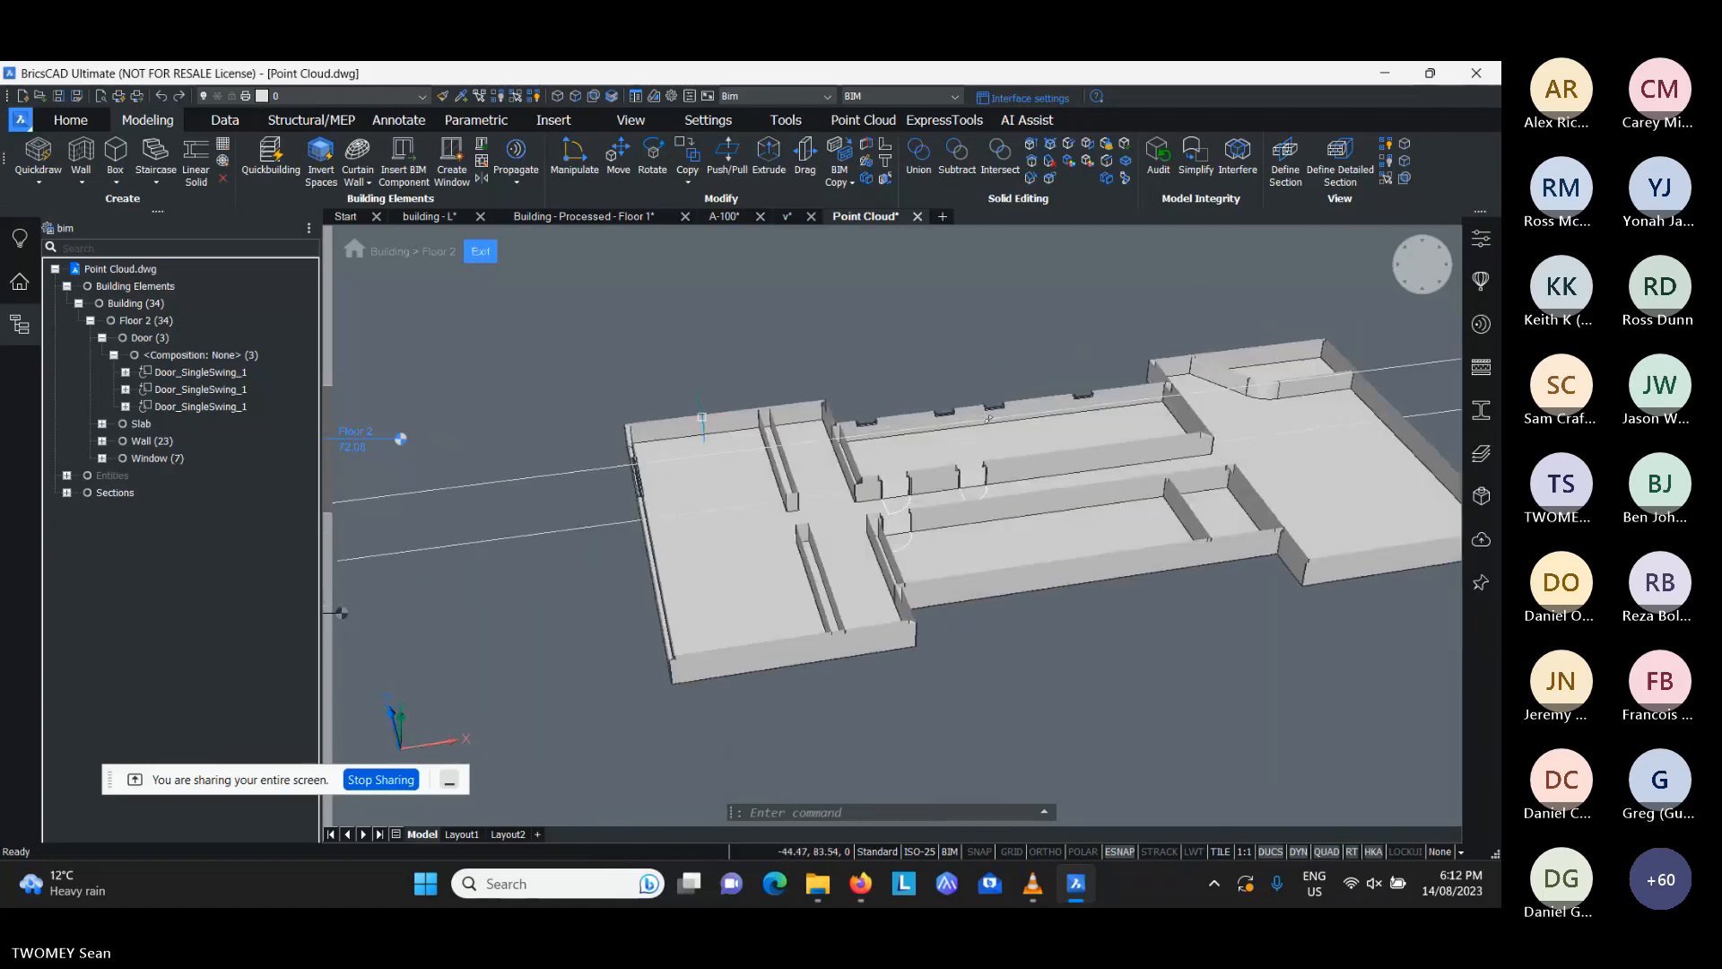
left_click(480, 252)
middle_click_drag(819, 386, 968, 448, "shift")
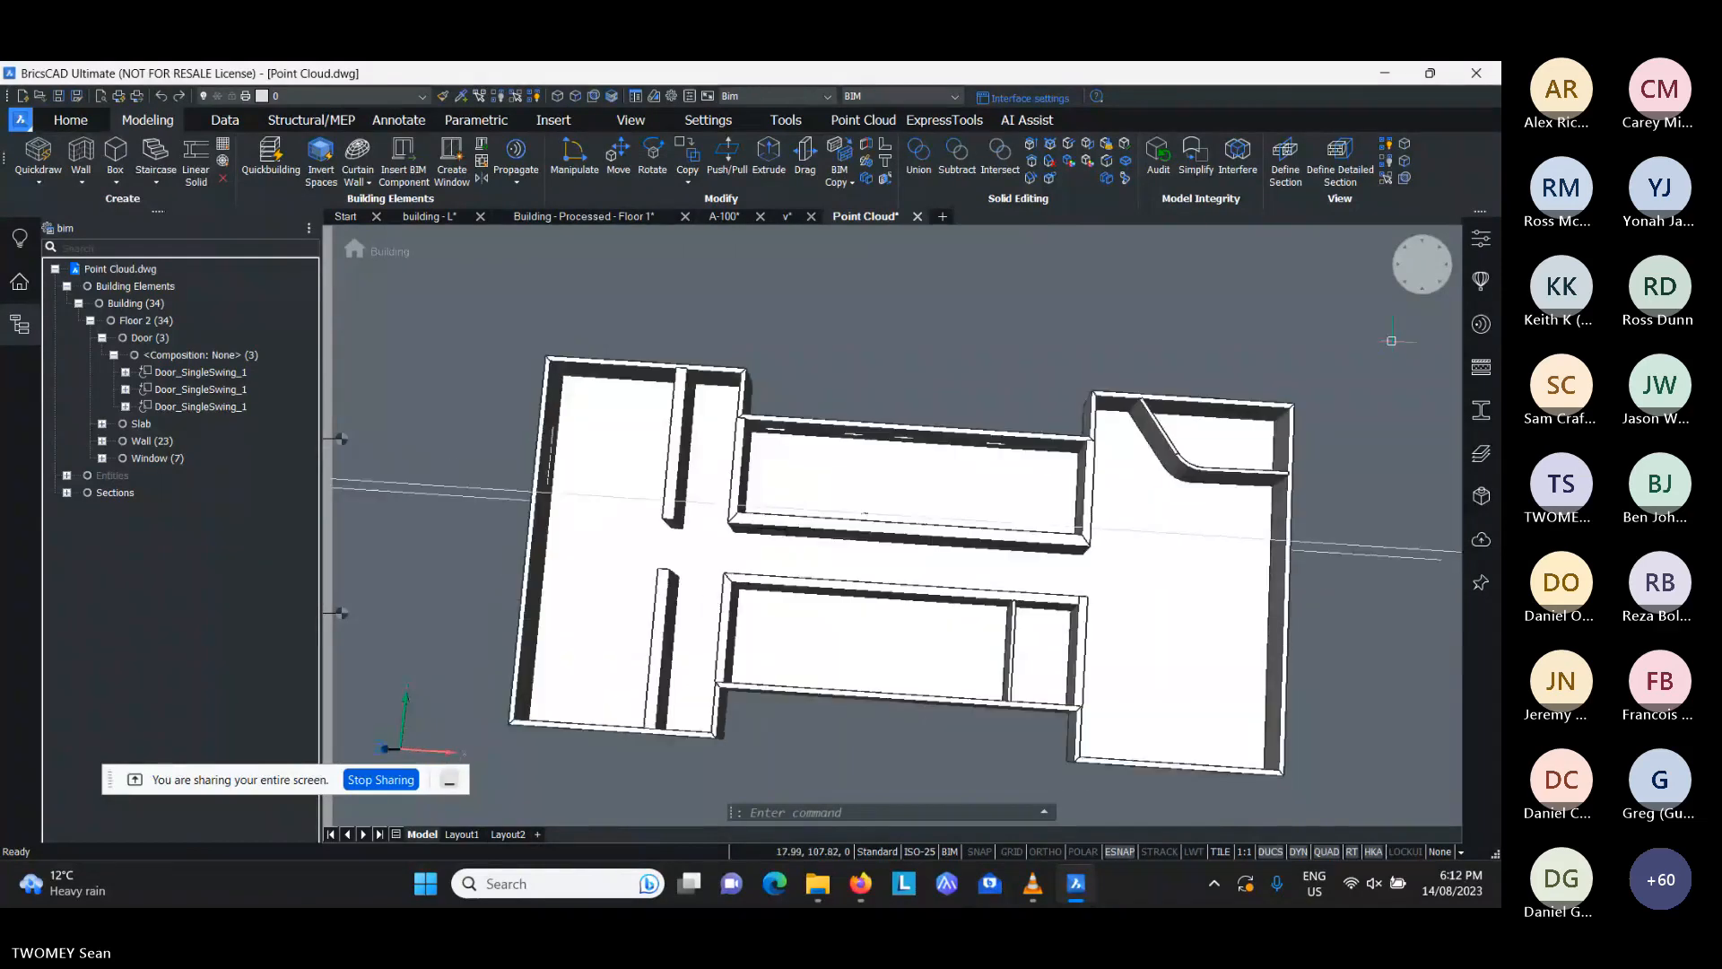
- Open the BIM compositions library and examine the layers of the Cavity Wall, Brick, Gypsum wall composition
left_click(1480, 366)
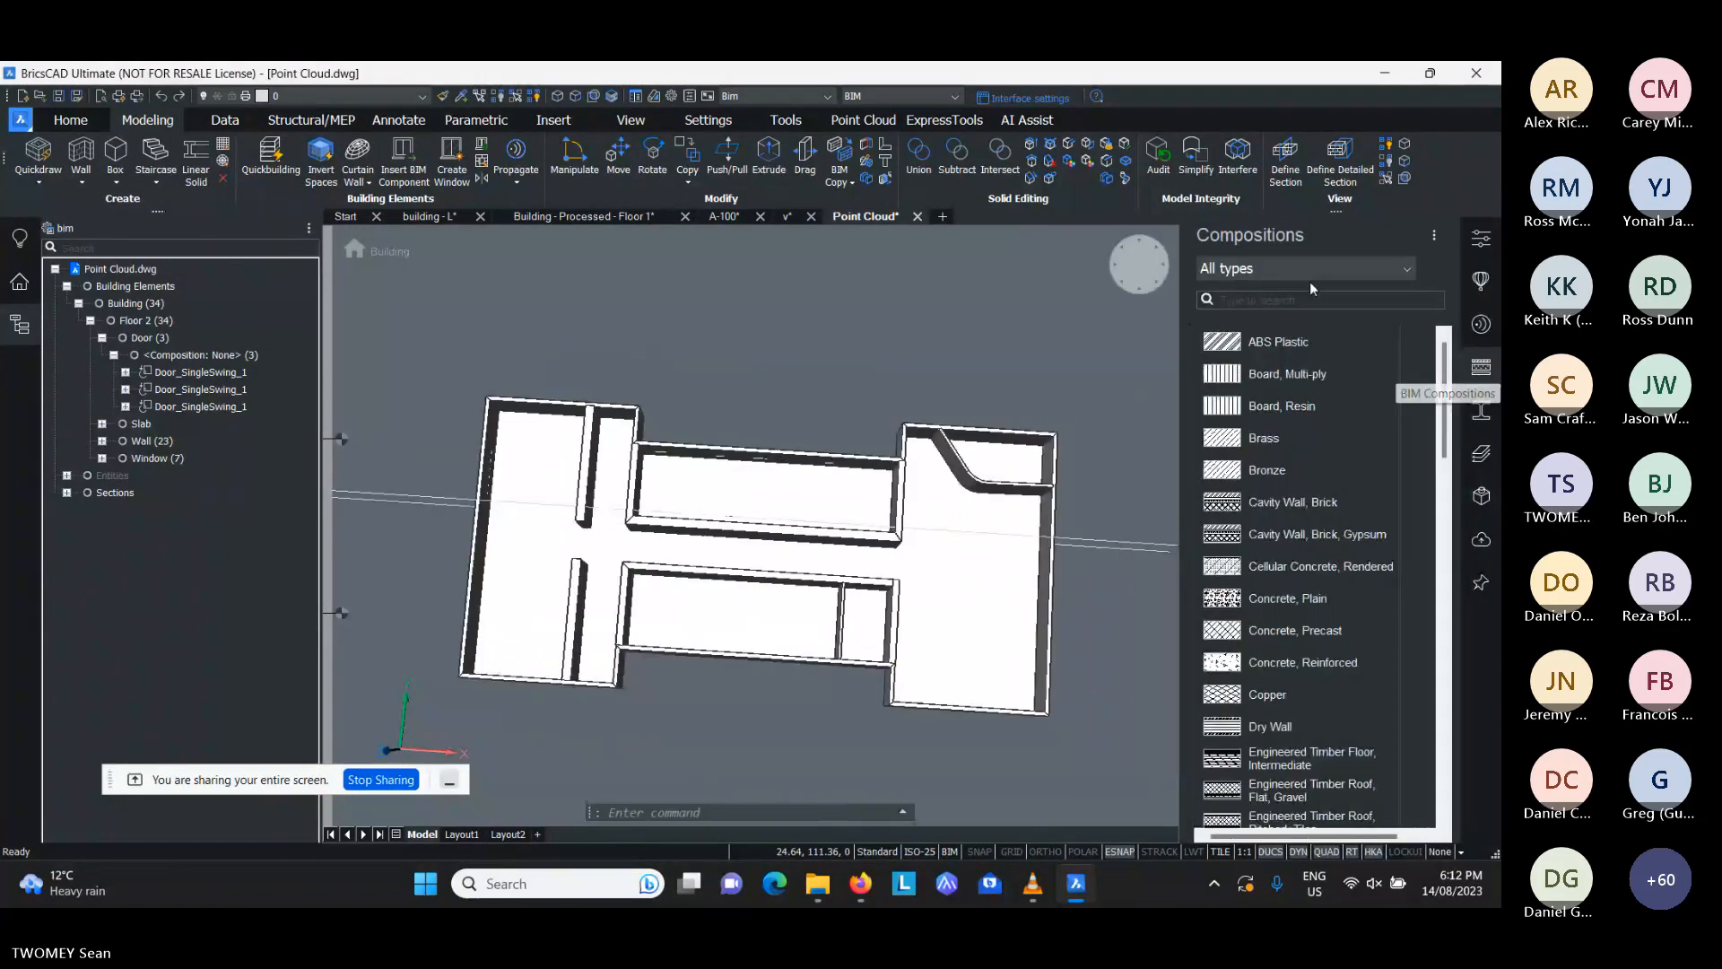
left_click(1282, 268)
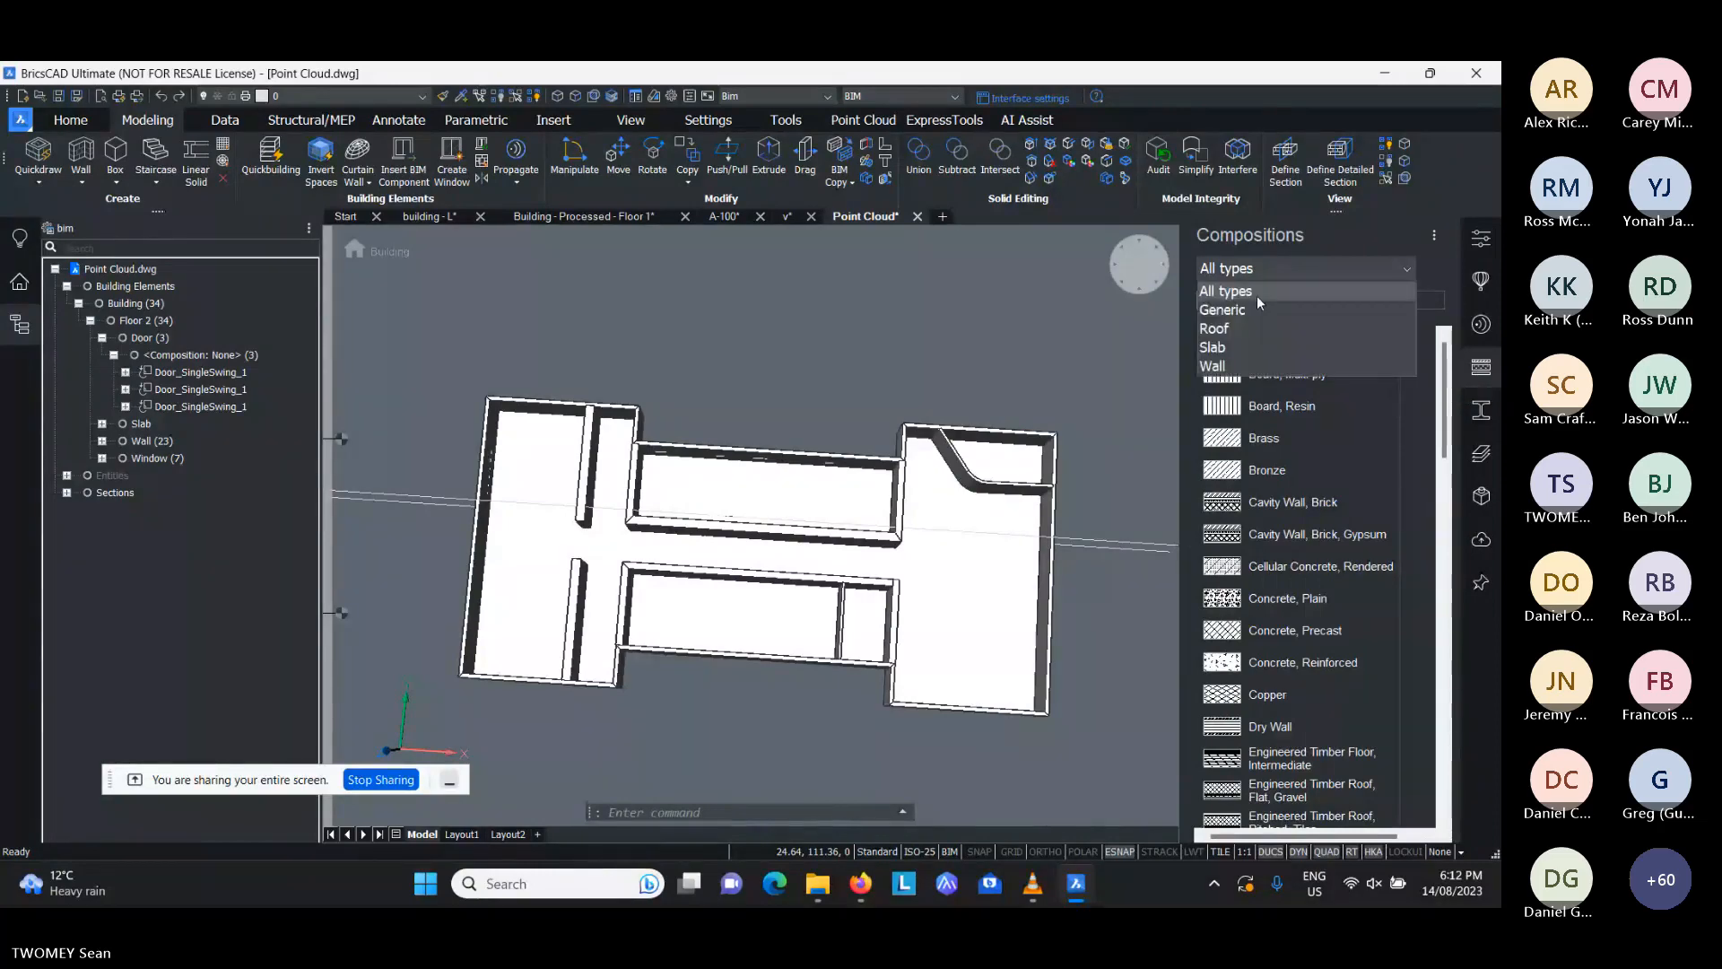
left_click(1245, 367)
double_click(1245, 375)
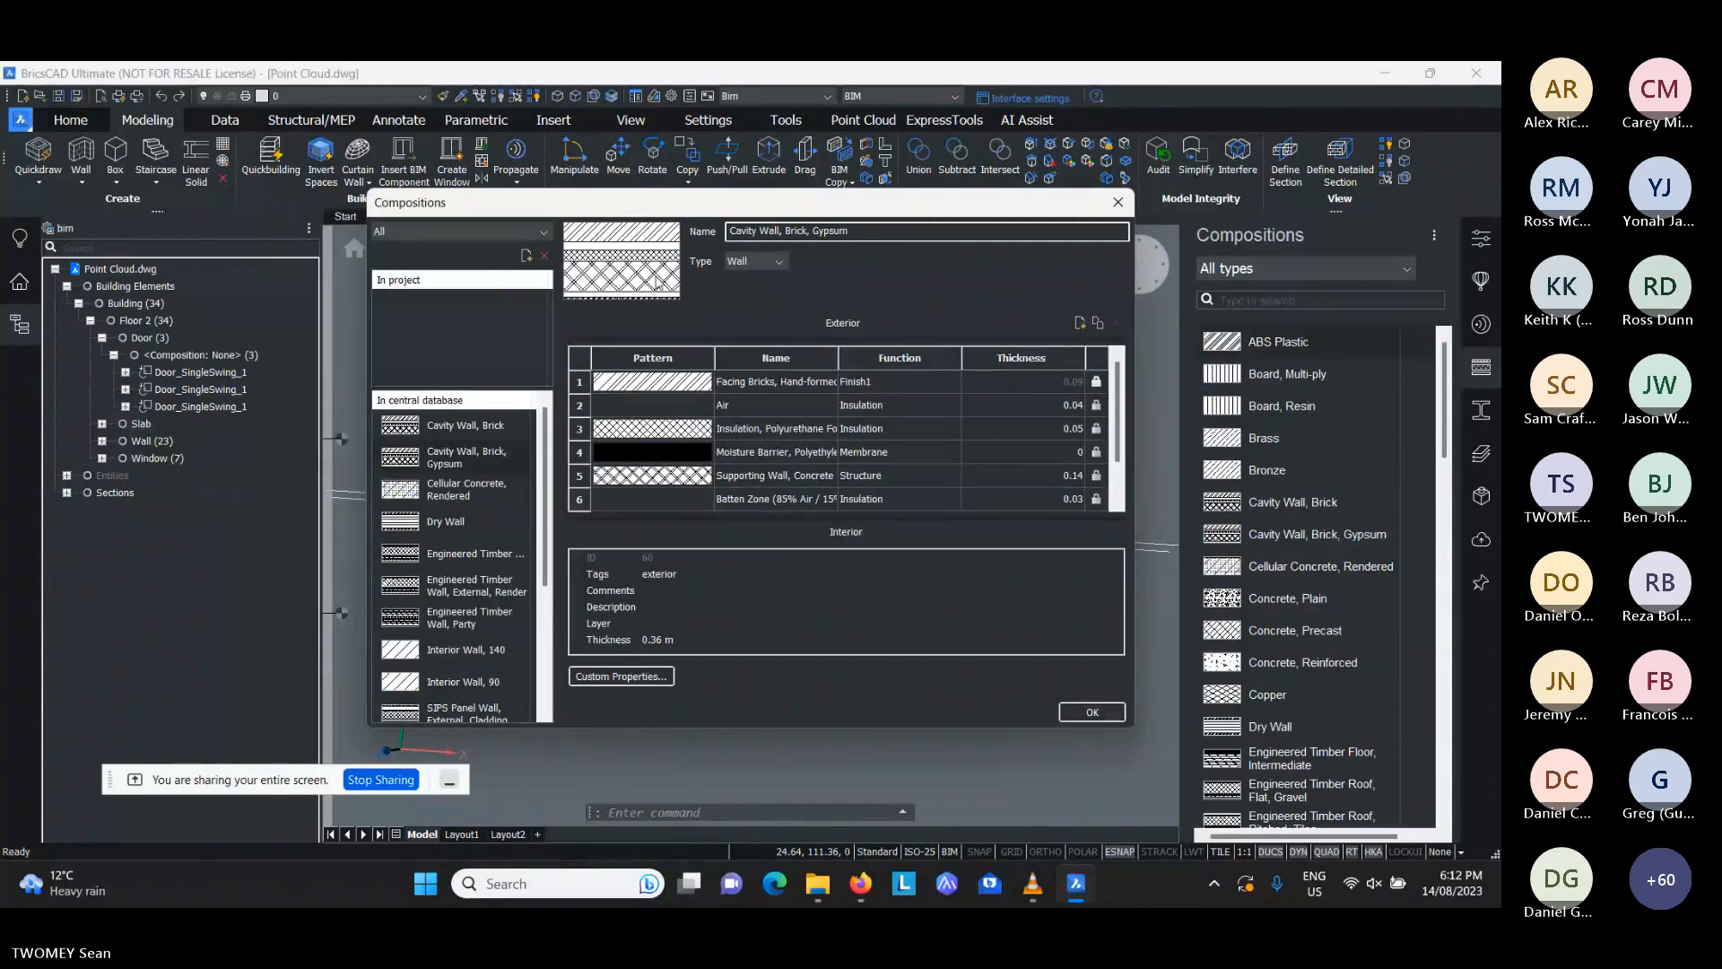
left_click(1118, 203)
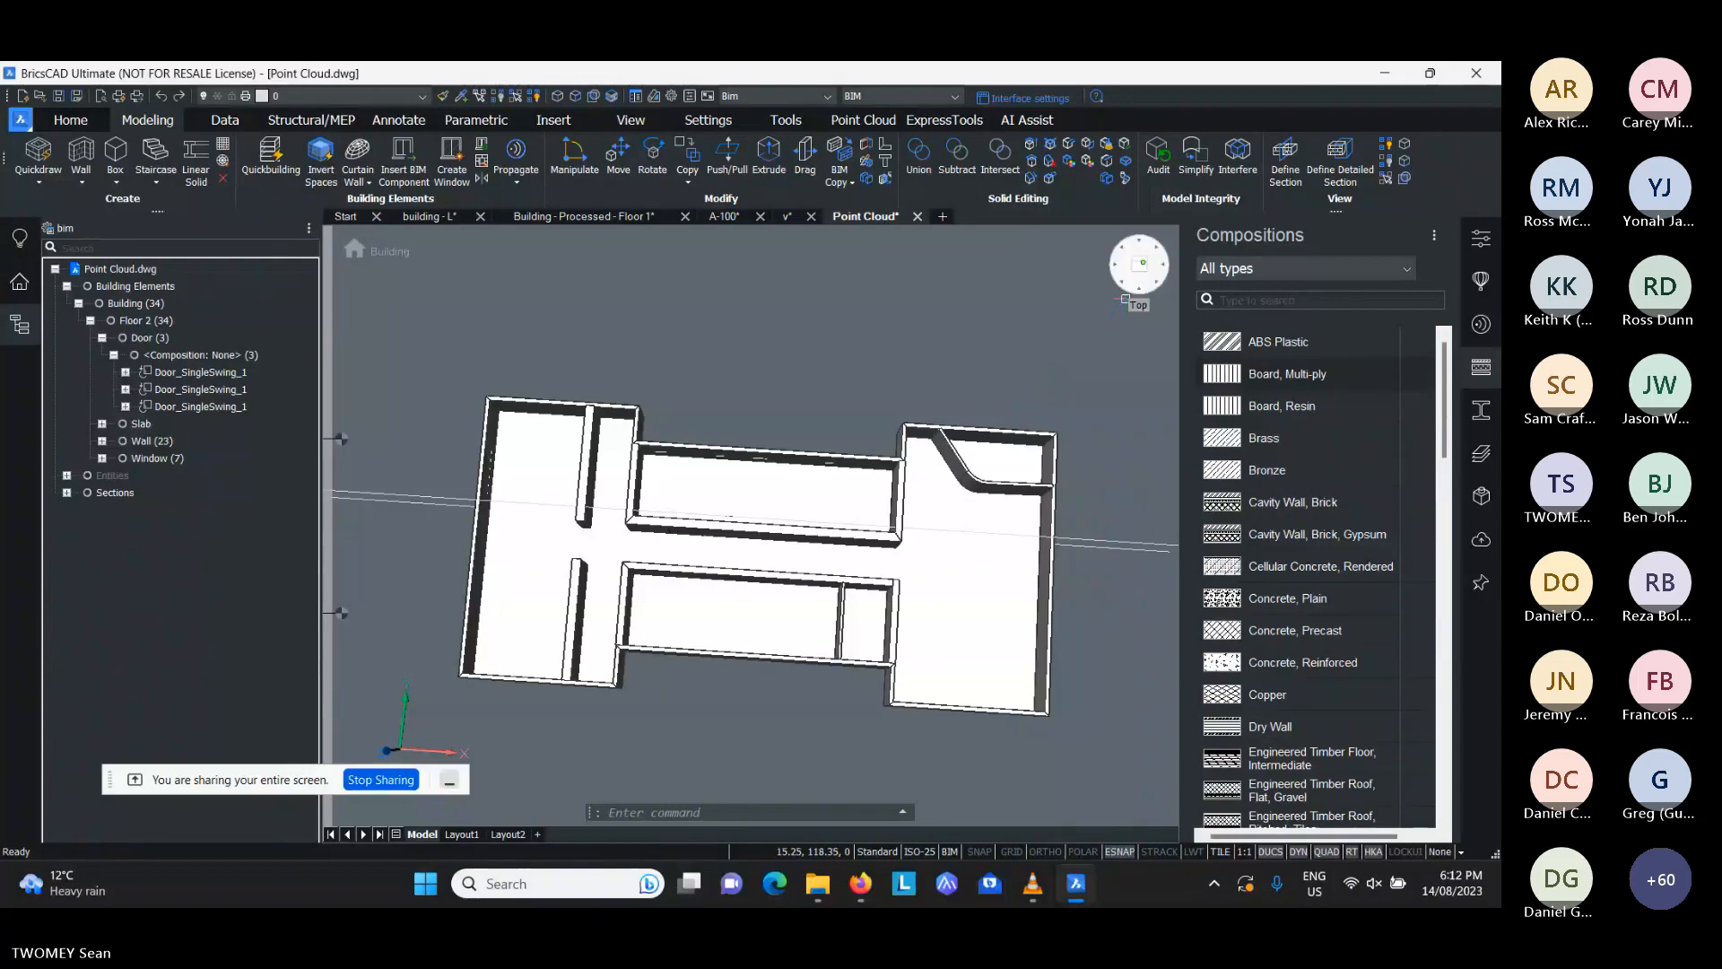
- Save the drawing in top view and check the size of Point Cloud.dwg in the webinar - Aug 14 folder
left_click(1139, 263)
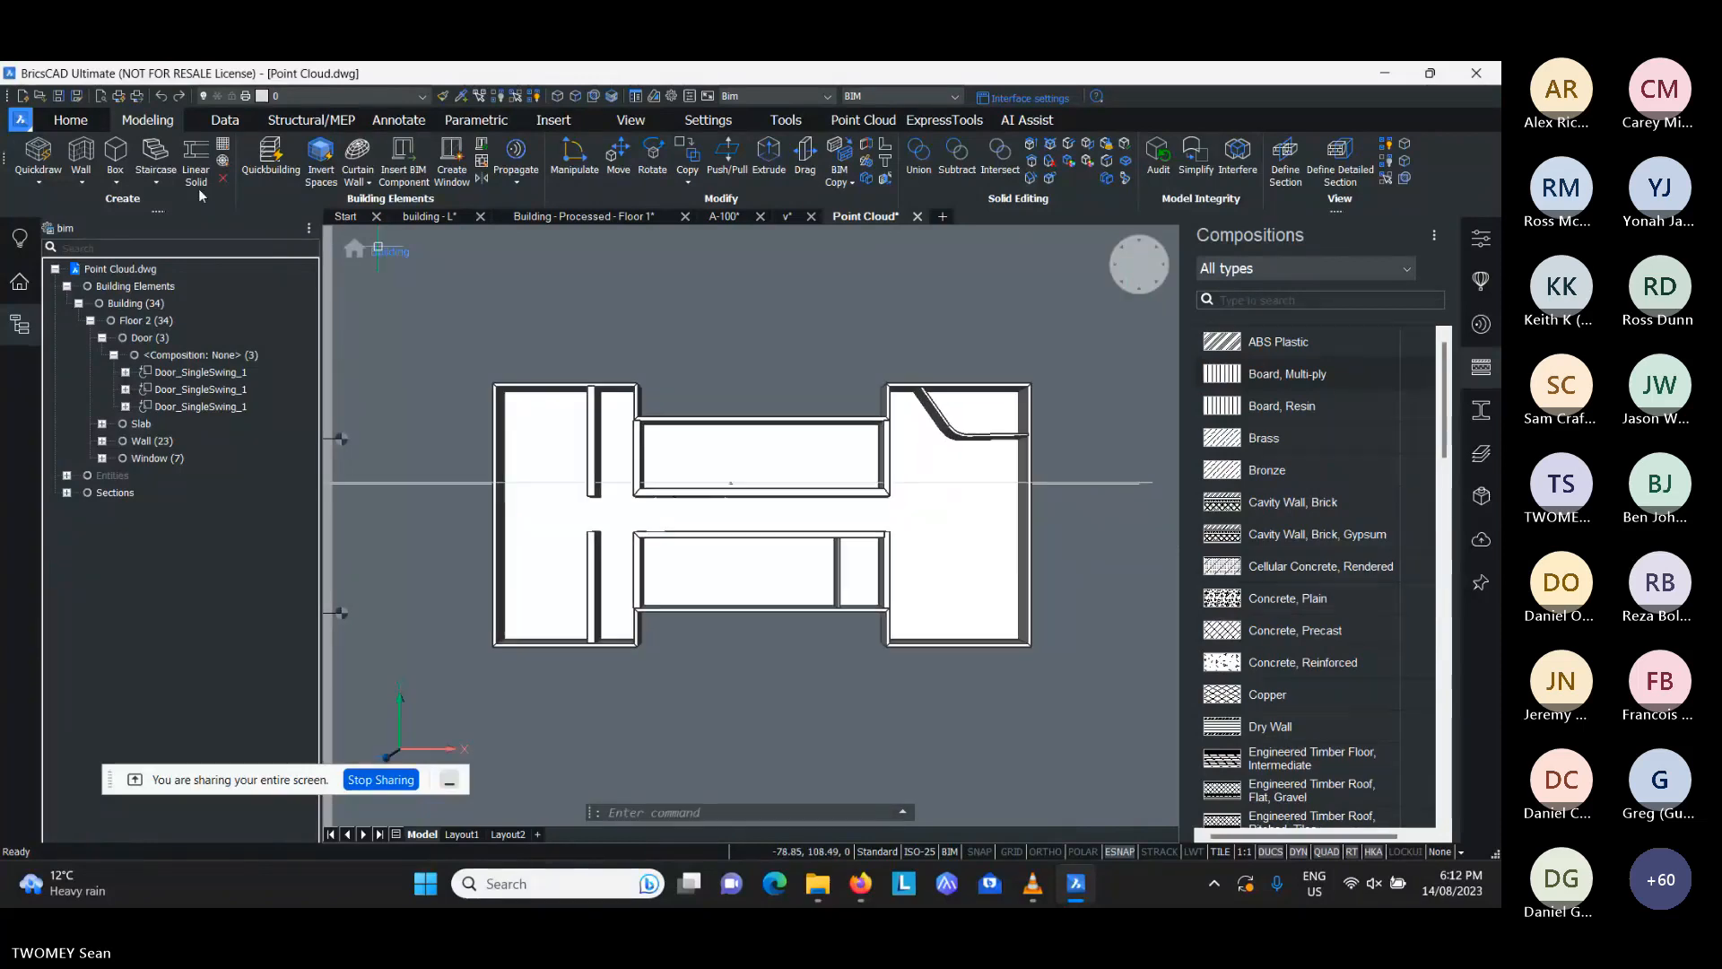
key("ctrl+s")
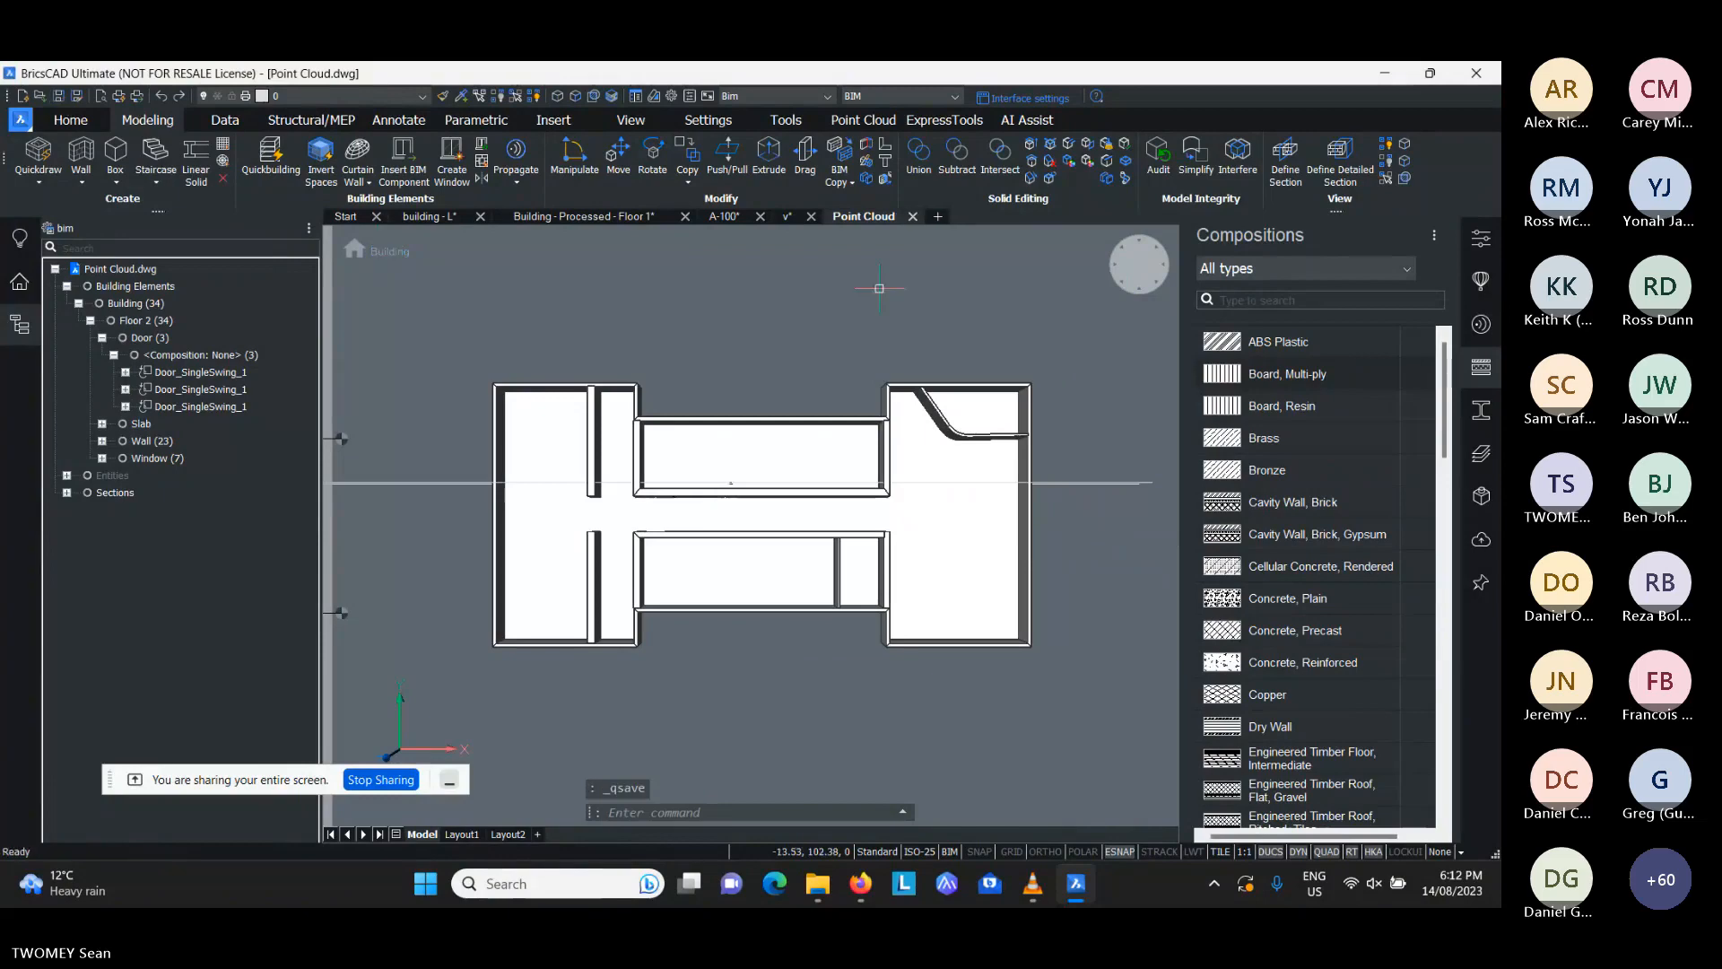
left_click(816, 885)
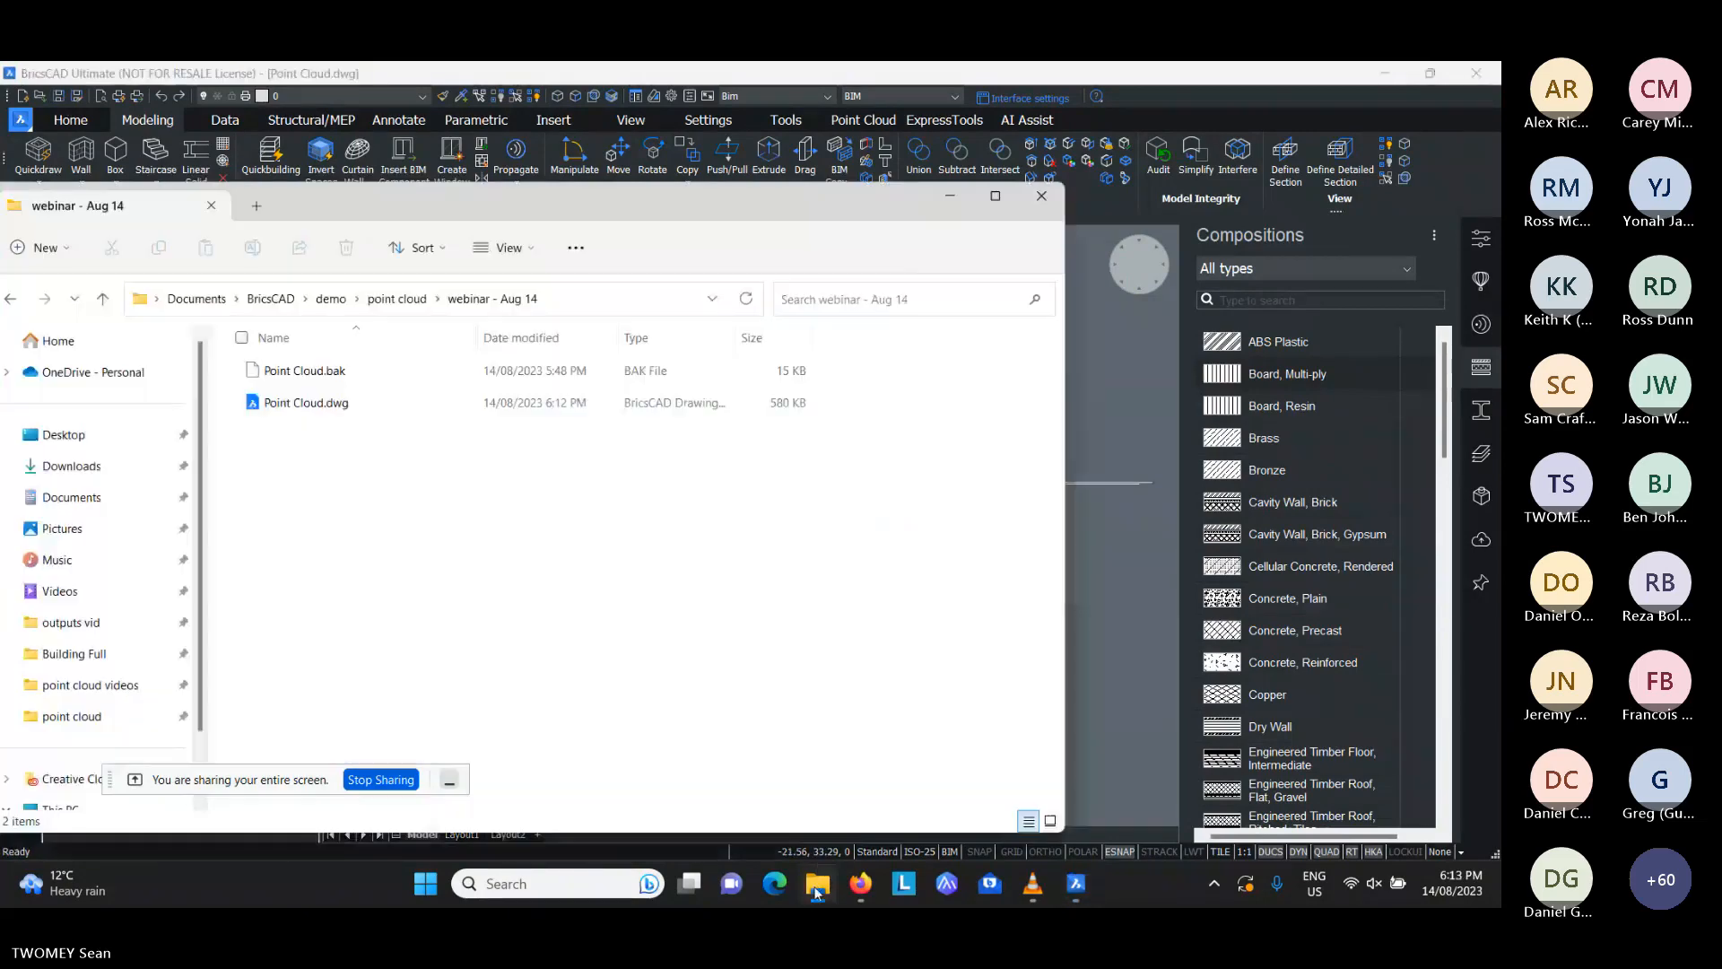
left_click_drag(681, 209, 911, 196)
left_click(543, 391)
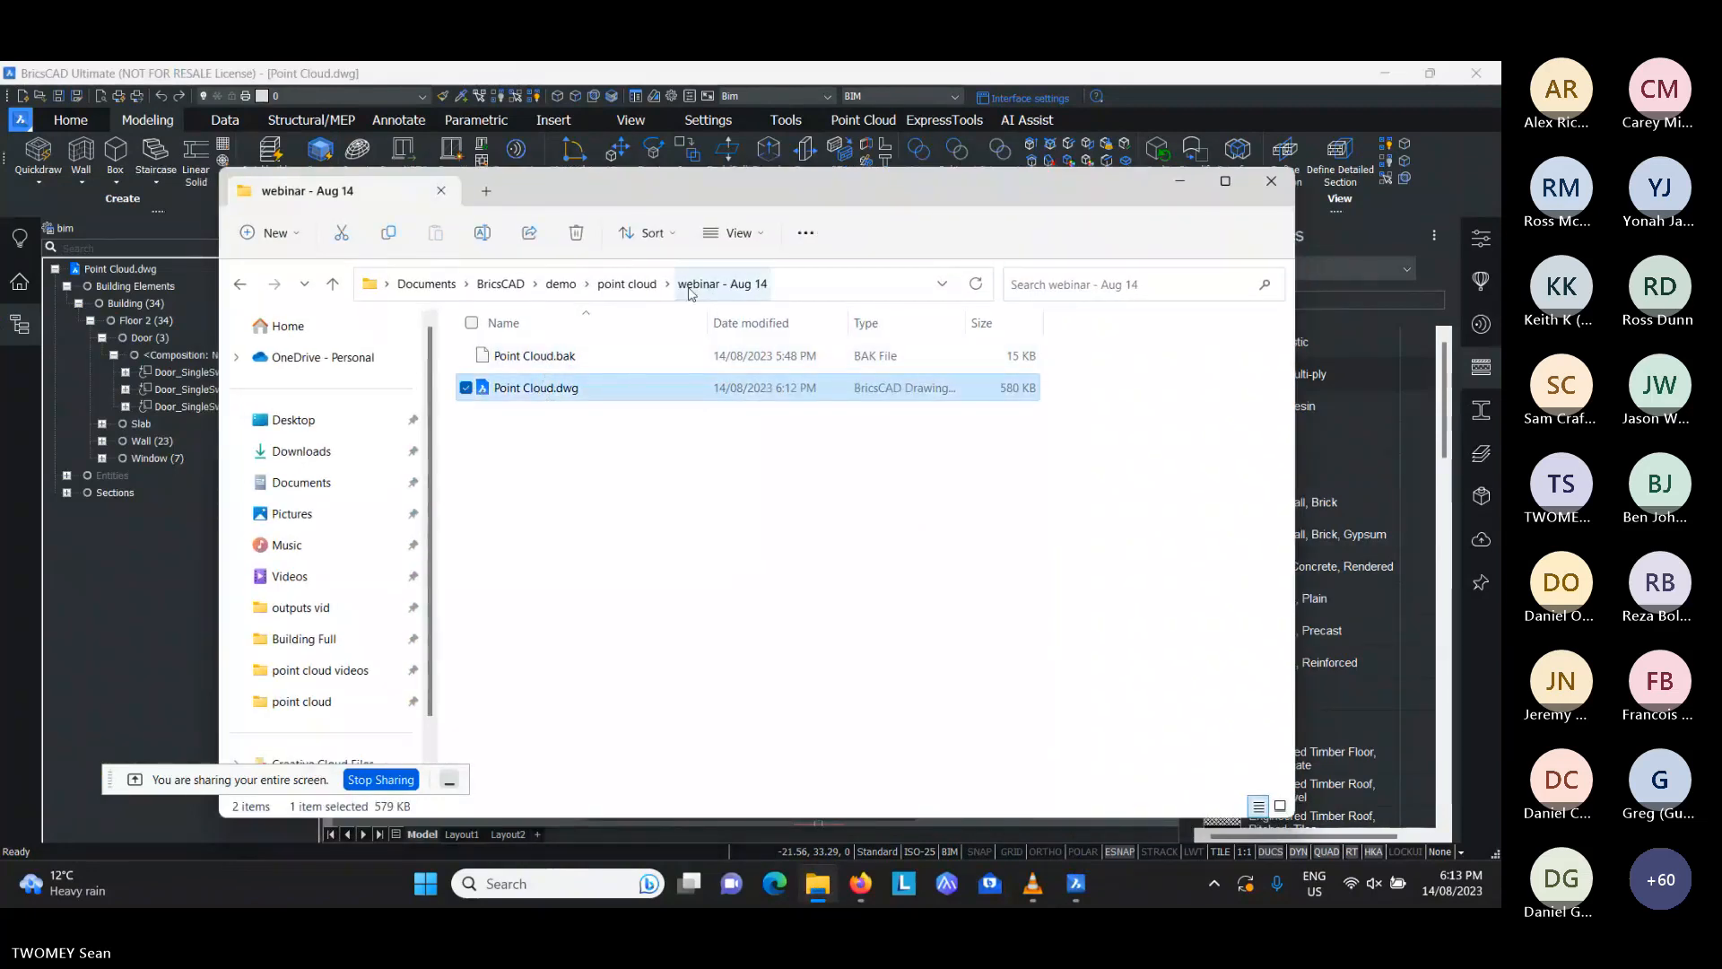
left_click(709, 89)
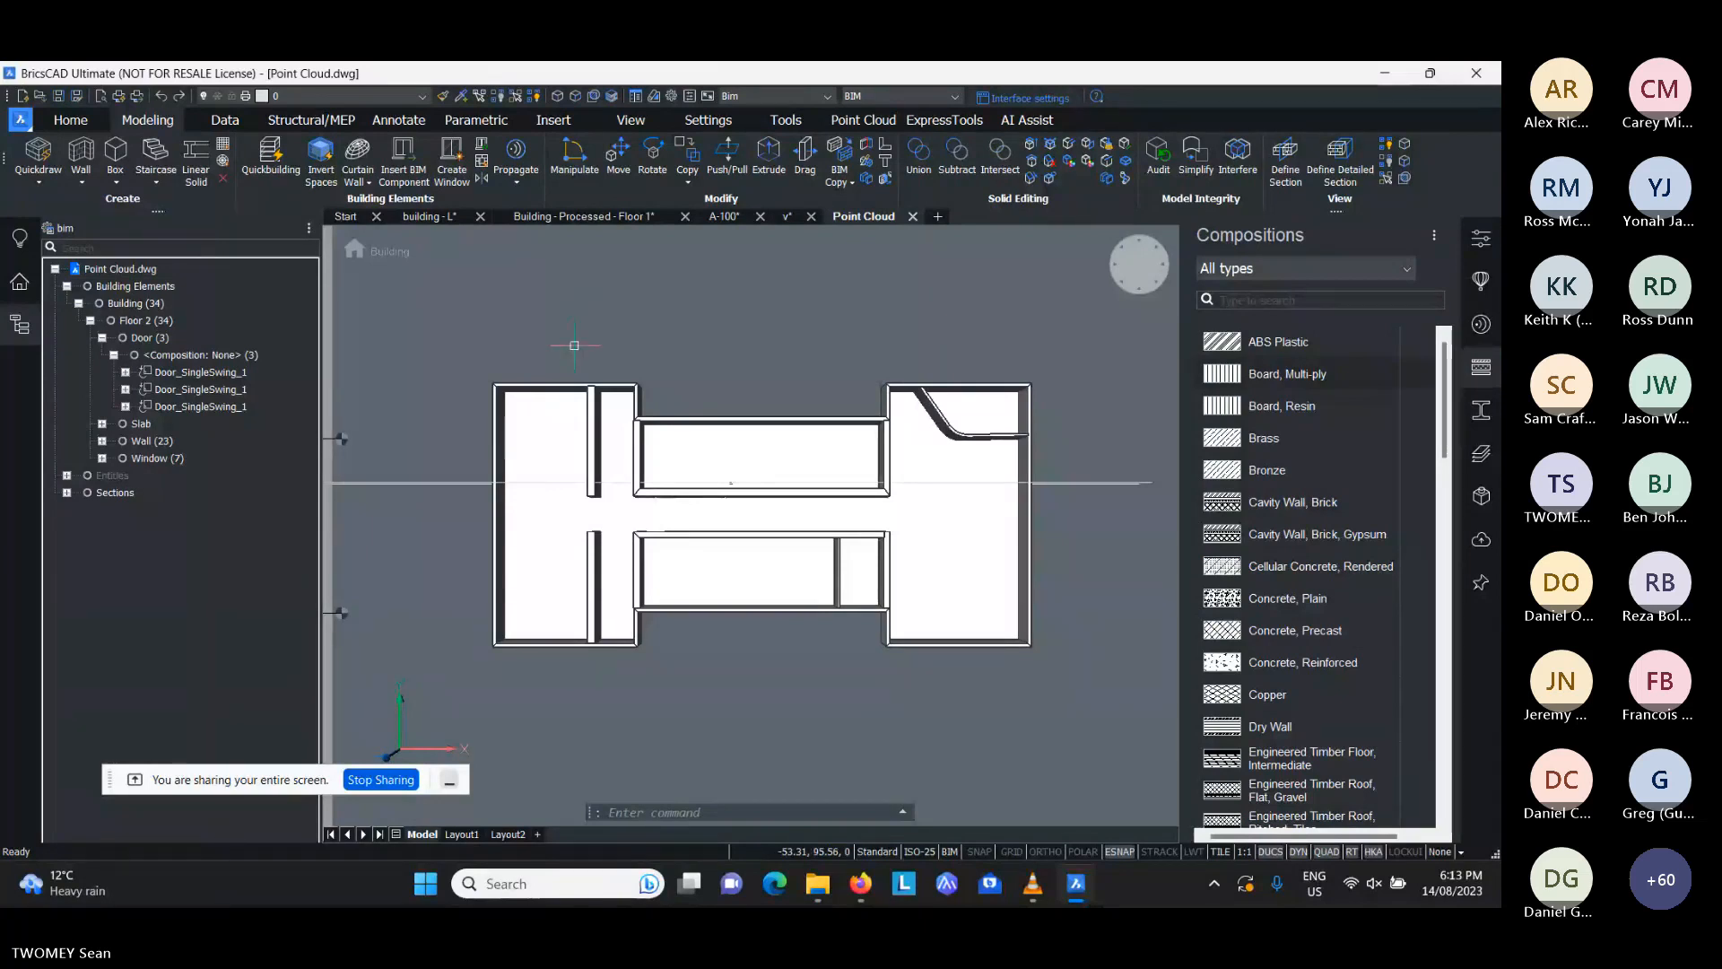
- Run BIMIFY on the entire drawing with auto-classification, profiles, spatial locations, spaces, elevations and floor plans enabled
type("BIMIFY")
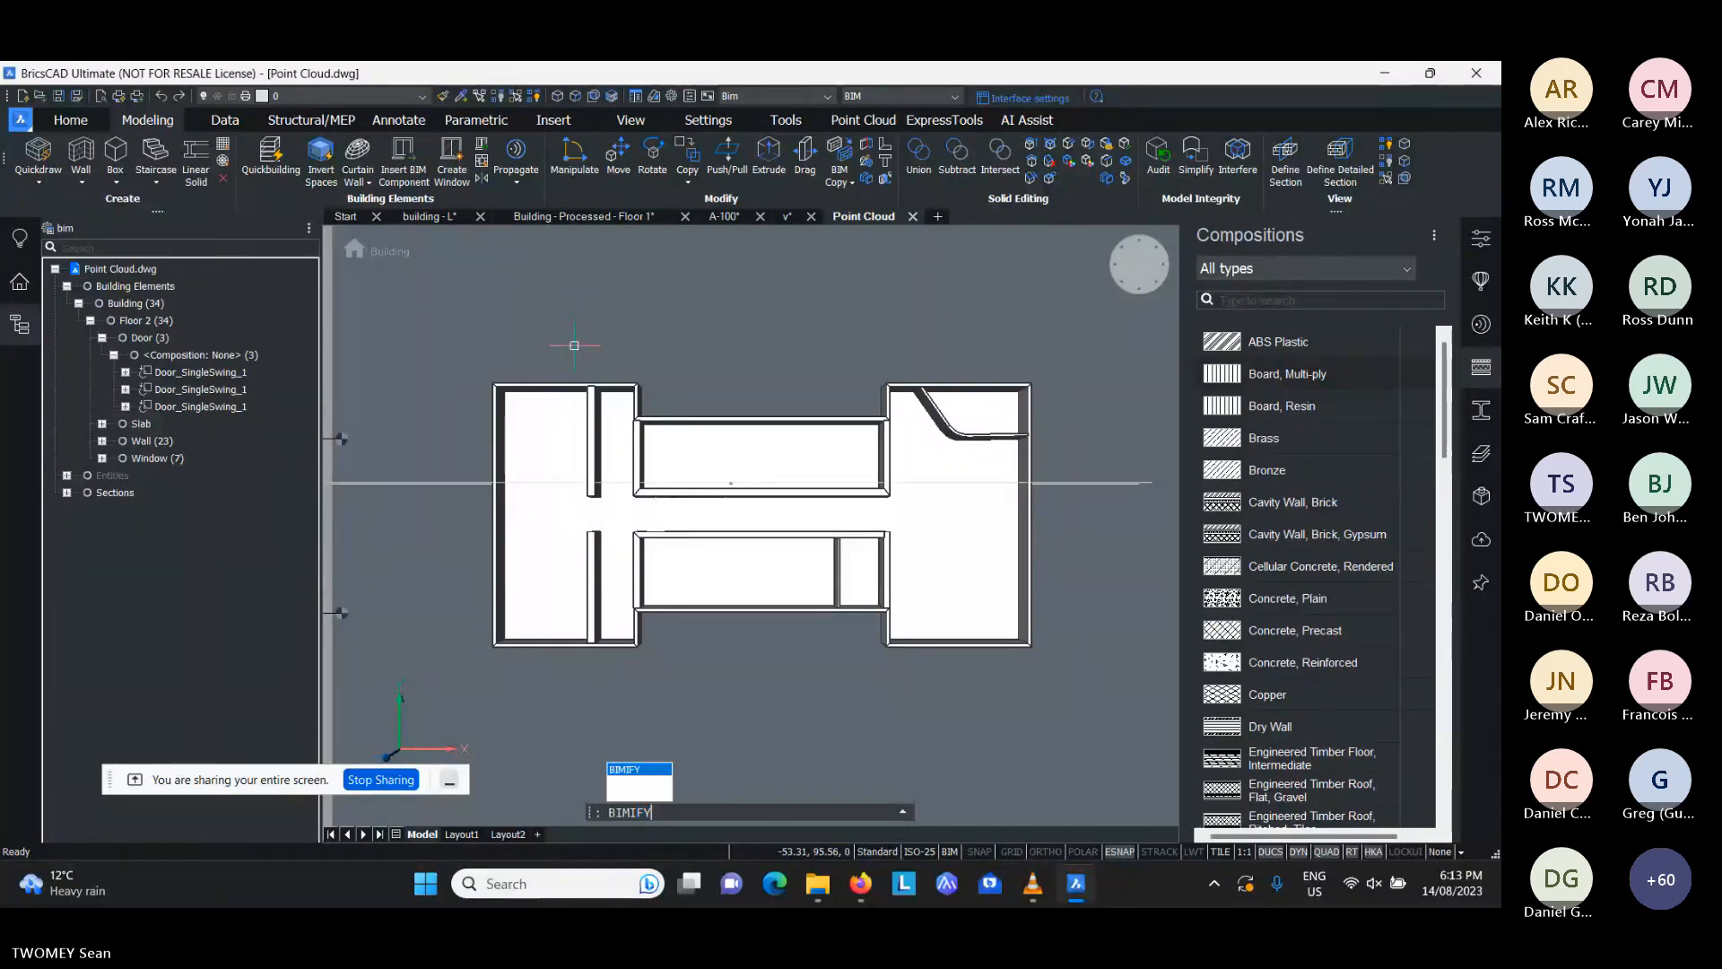
key("Return")
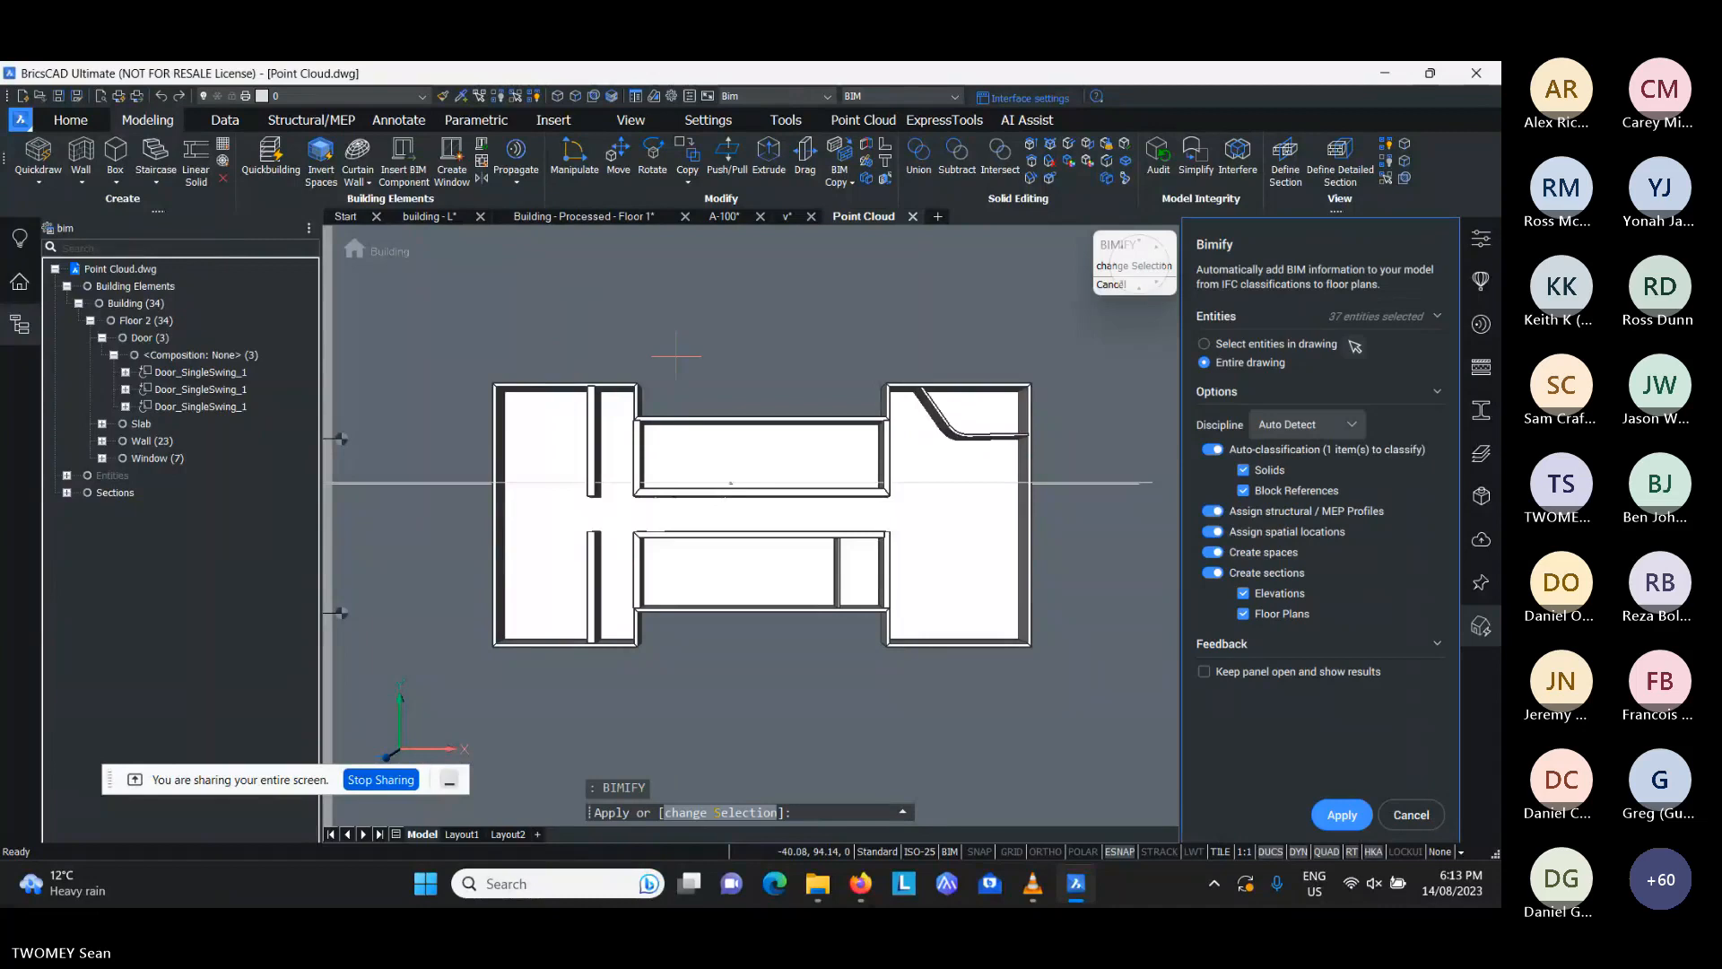
scroll(951, 484, "up", 3)
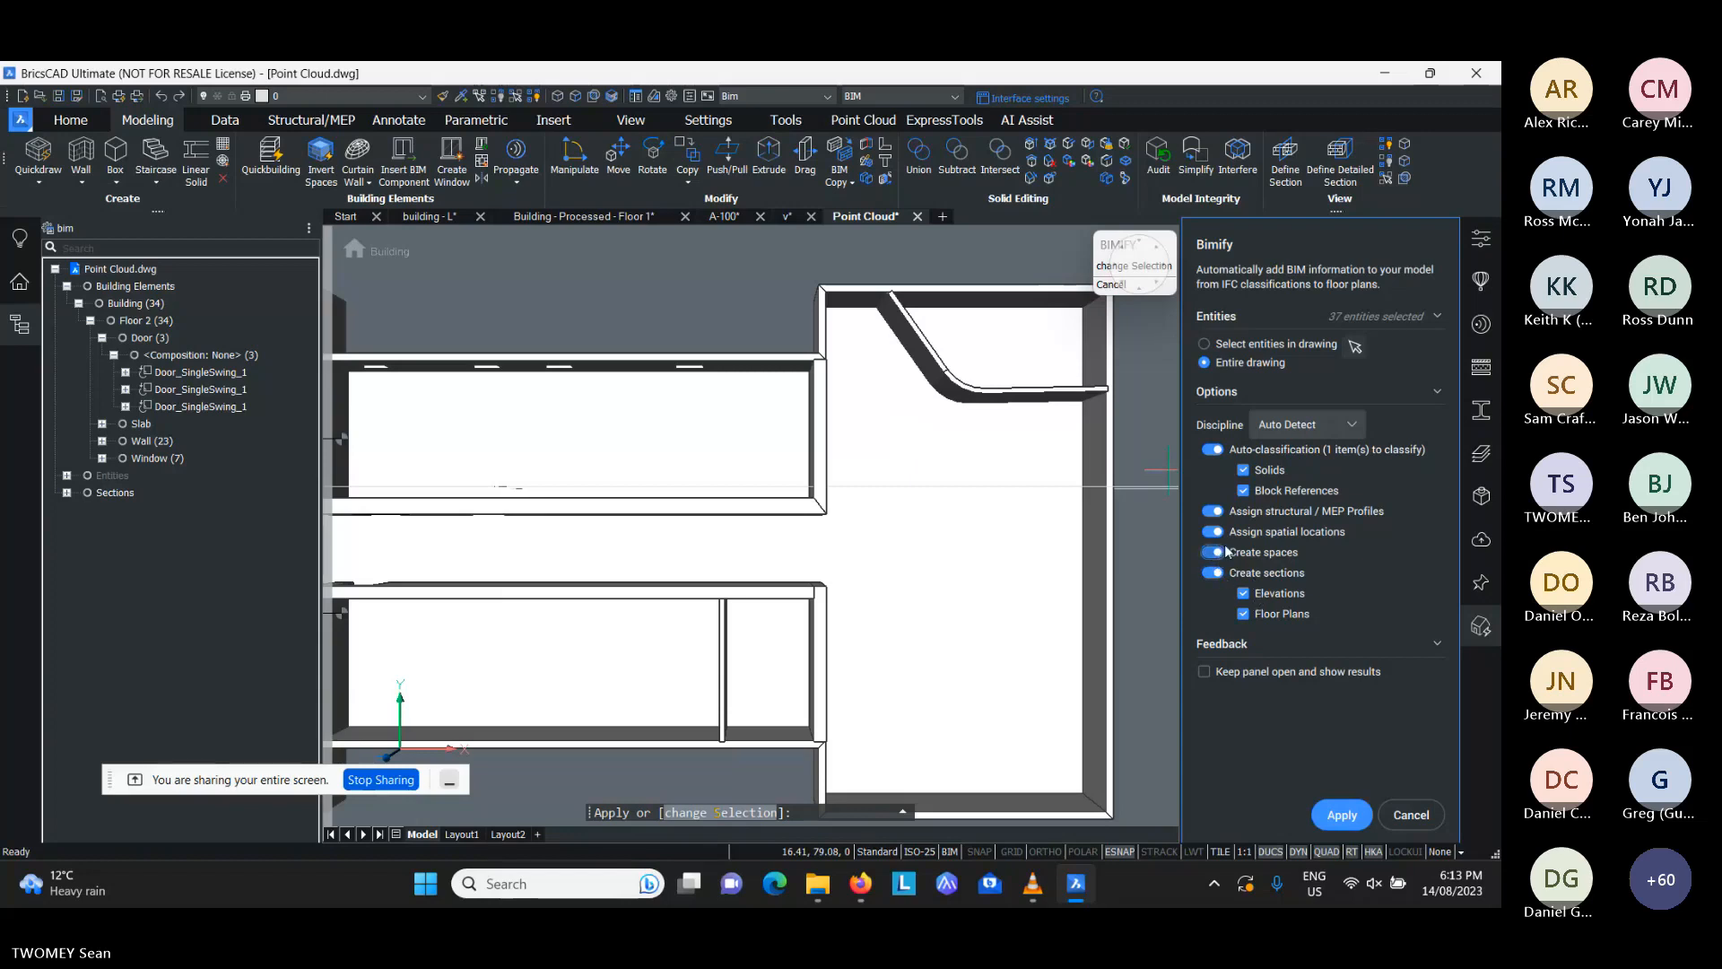
left_click(1340, 814)
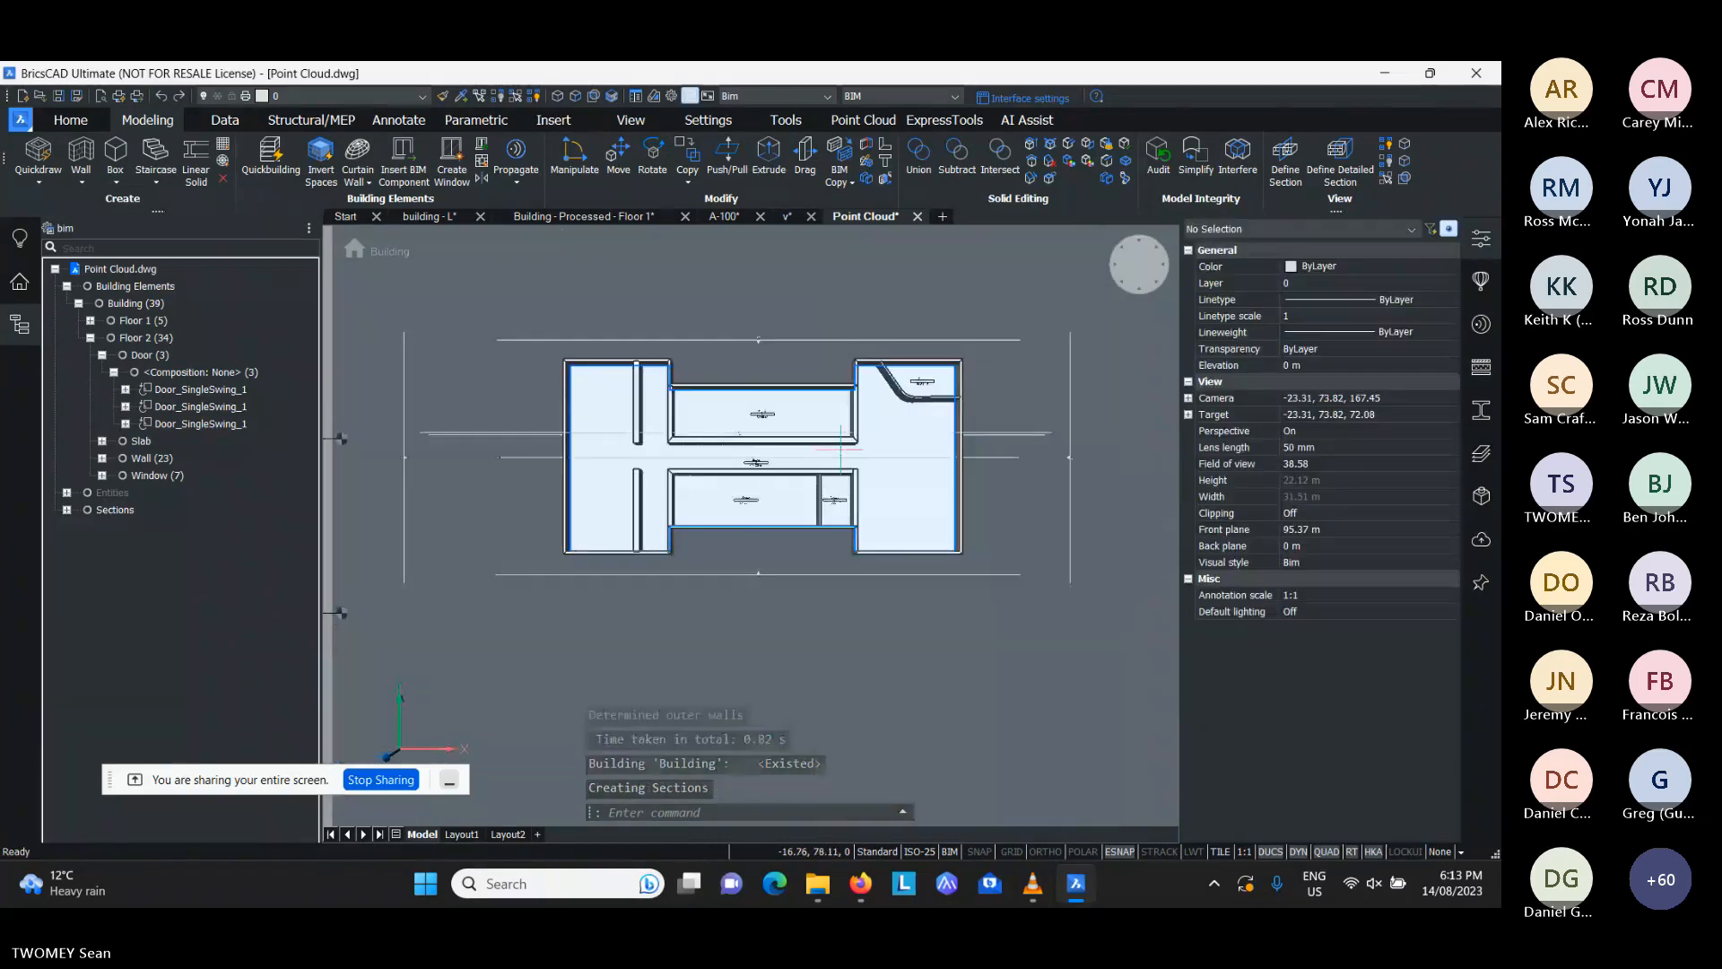
- Examine the elevation and floor plan sections around the building in a 3D view
scroll(841, 450, "up", 3)
middle_click_drag(840, 449, 869, 369, "shift")
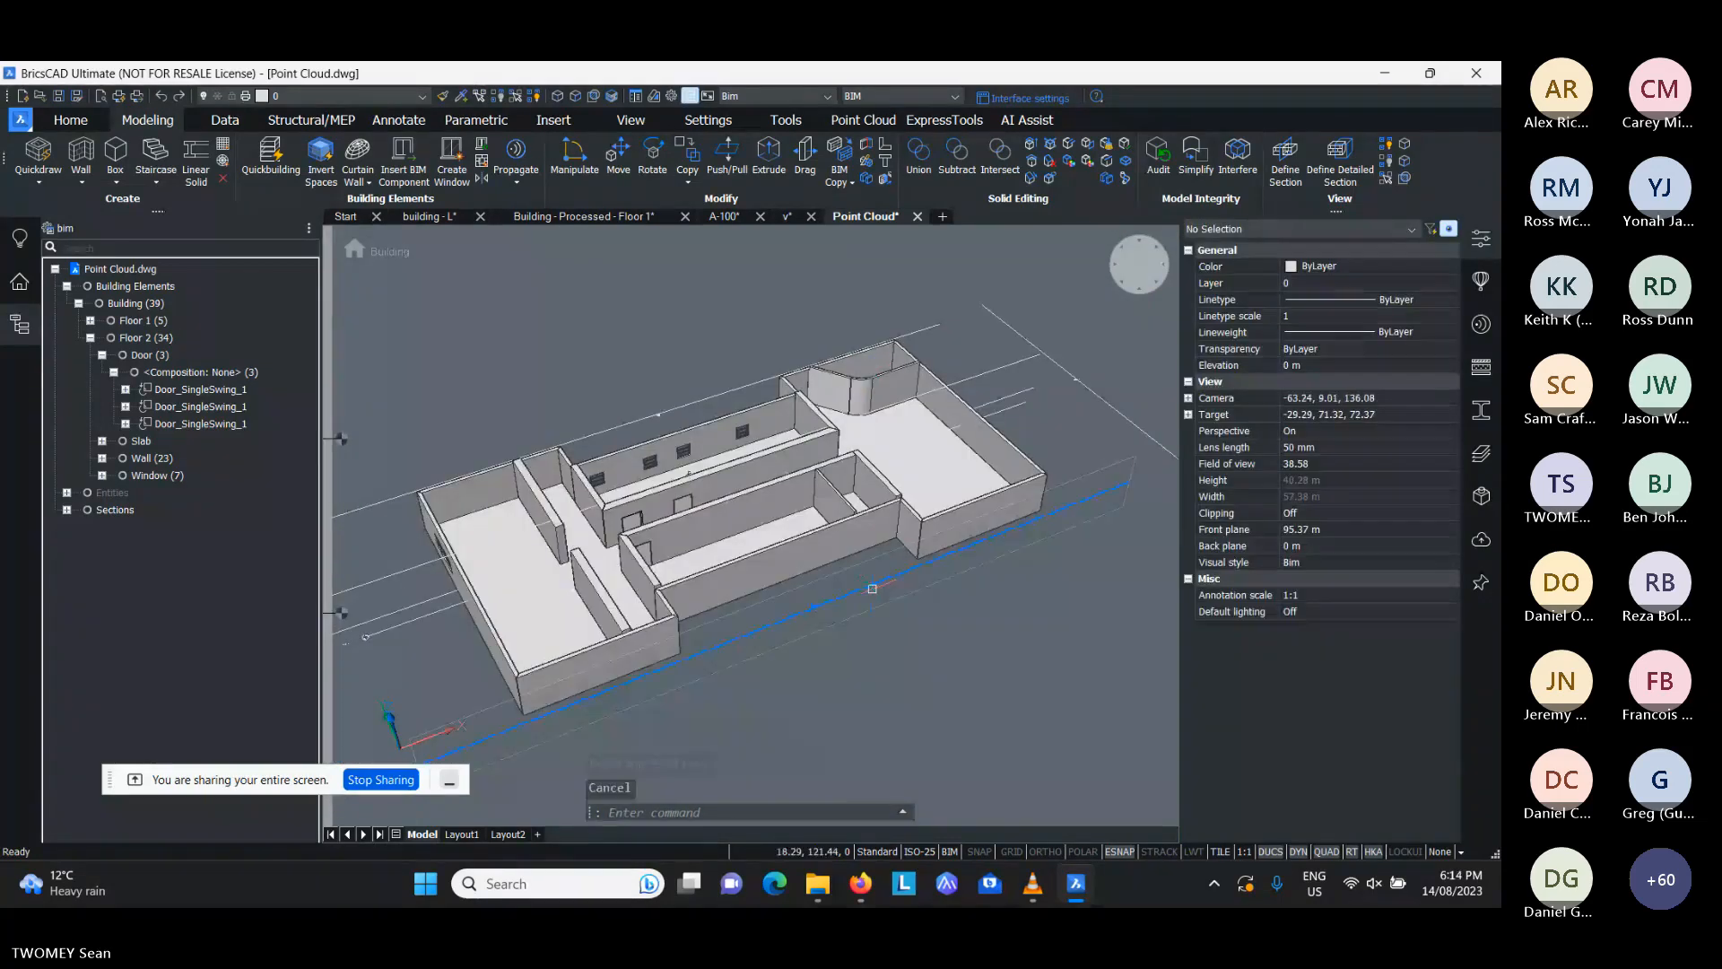
left_click(872, 589)
key("Escape")
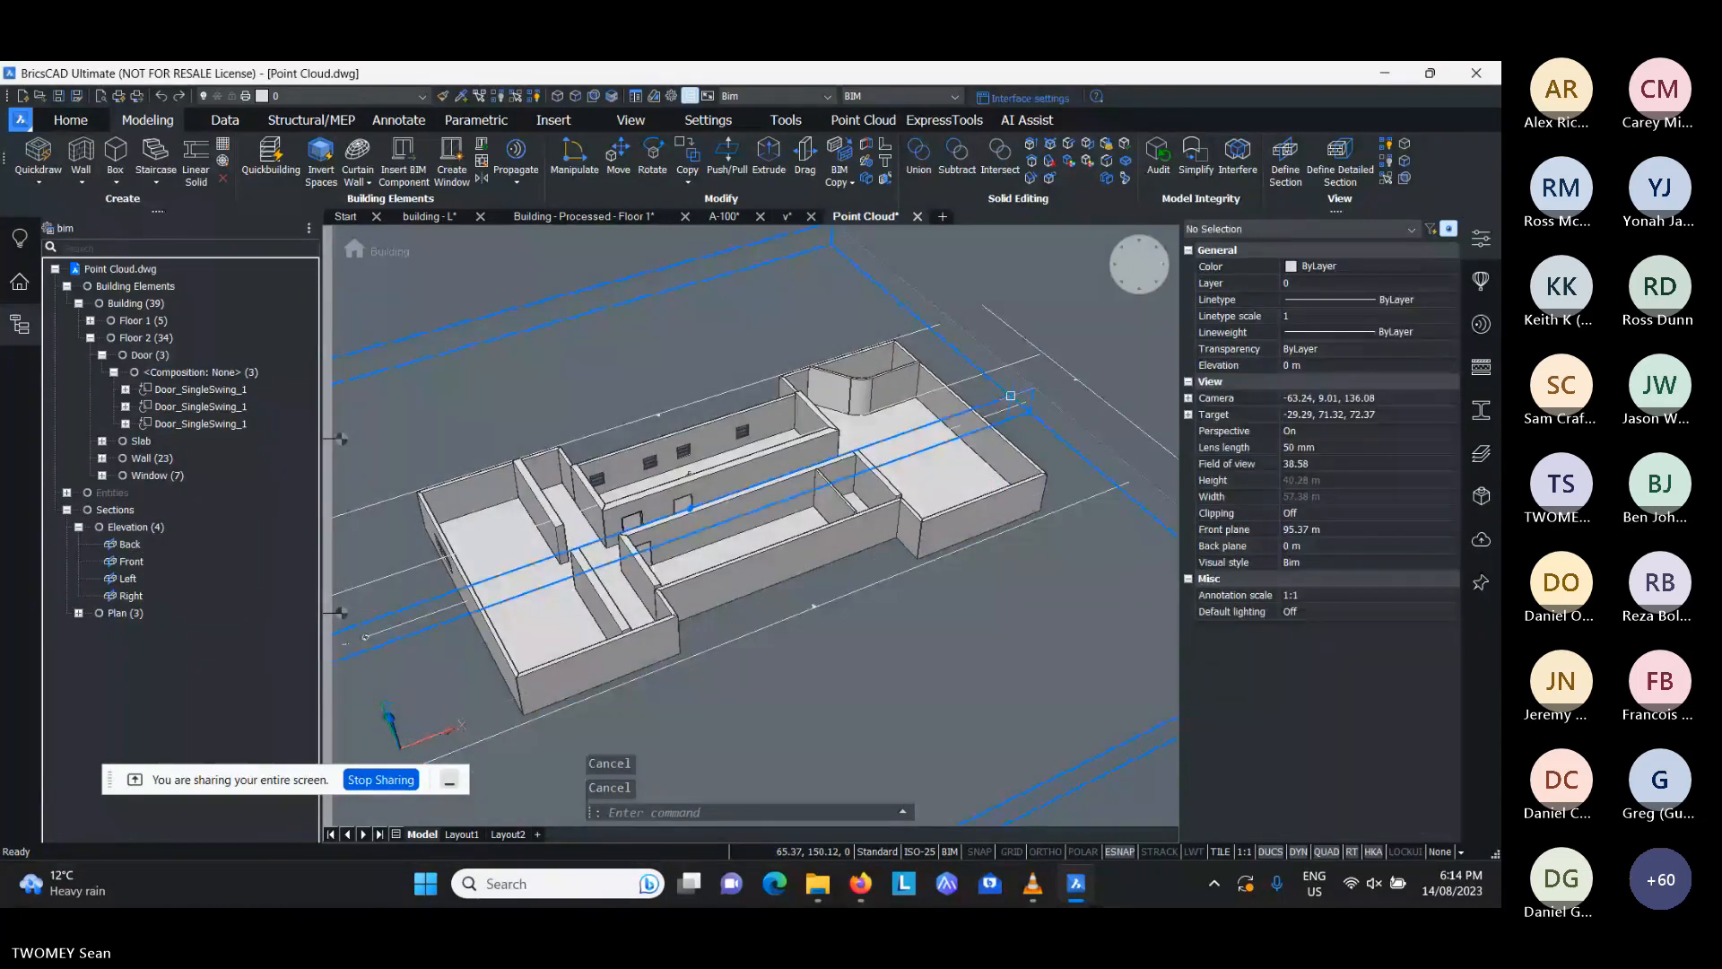
key("Escape")
mouse_move(1068, 375)
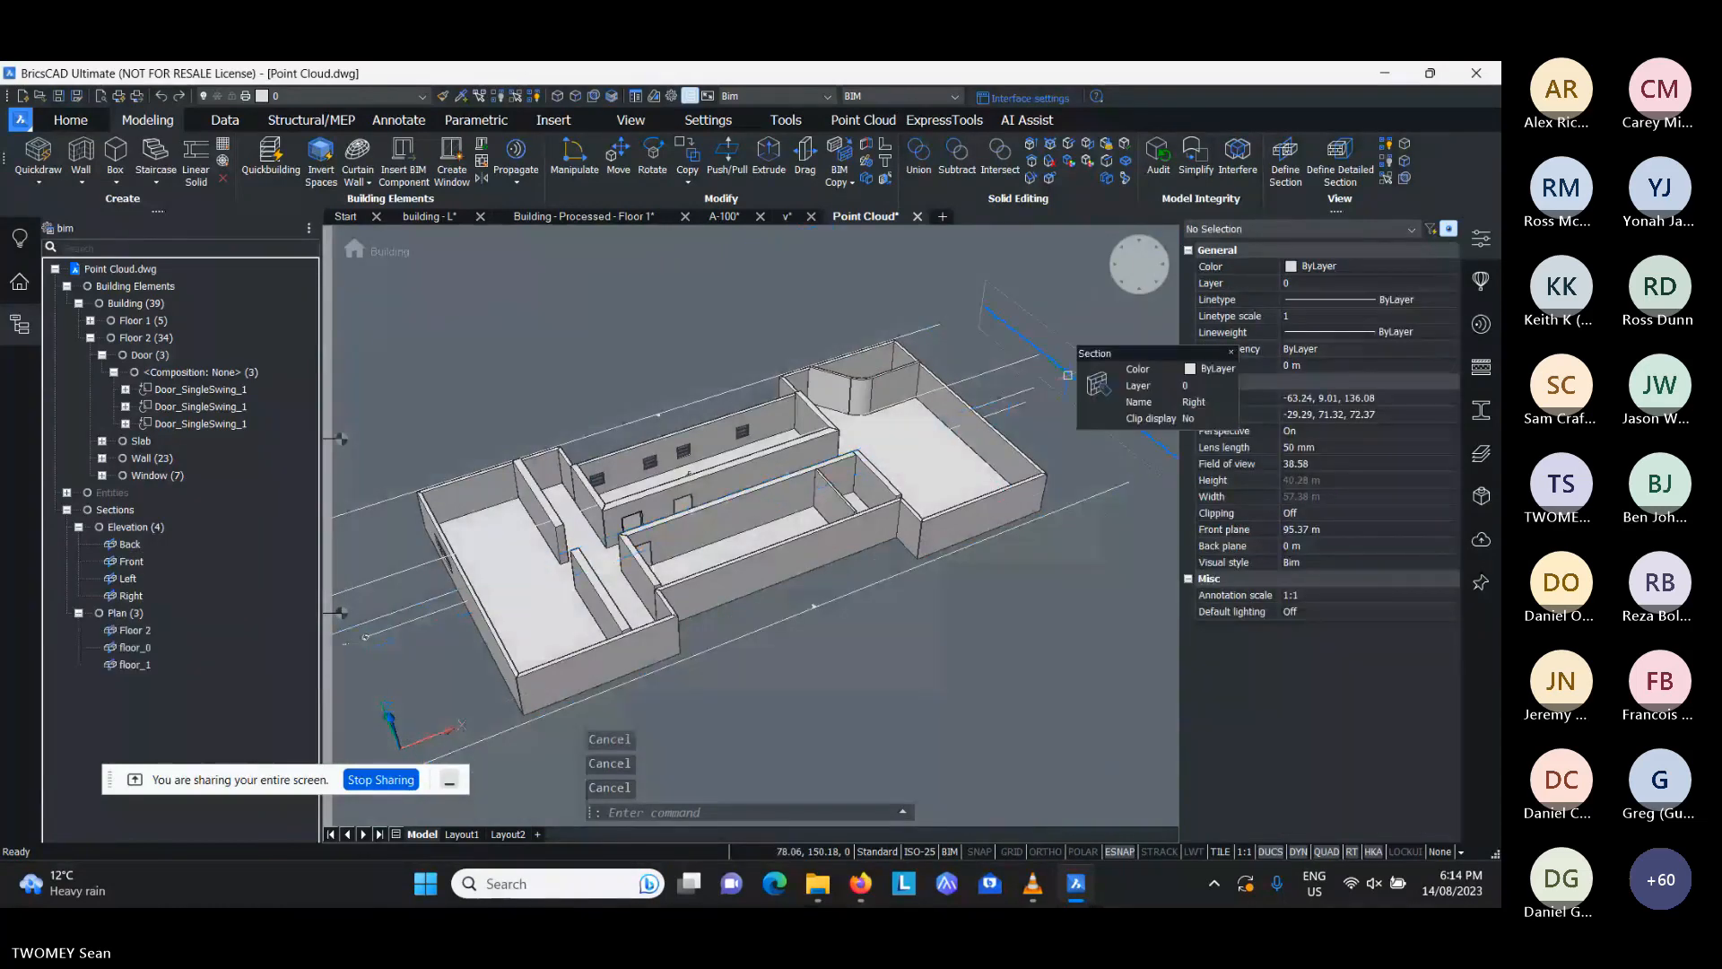
scroll(1047, 408, "down", 2)
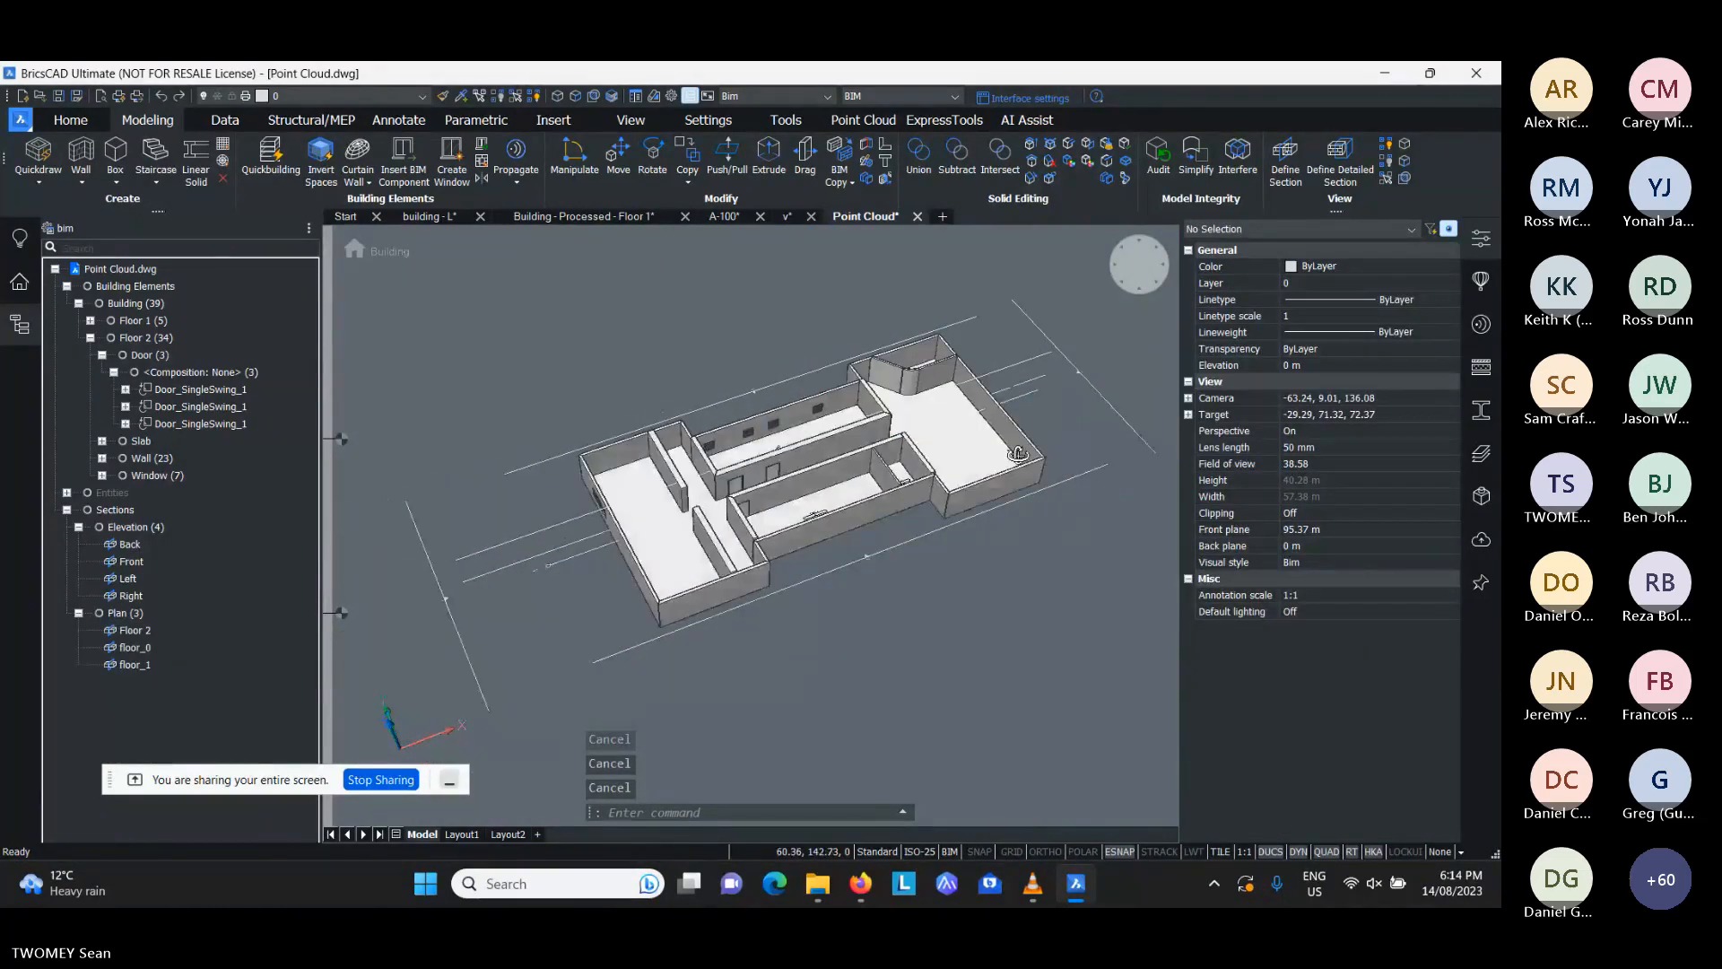
middle_click_drag(1017, 454, 1028, 402)
- Turn on a floor plan section's clip display to inspect the cut building, and turn it off again
scroll(565, 576, "up", 5)
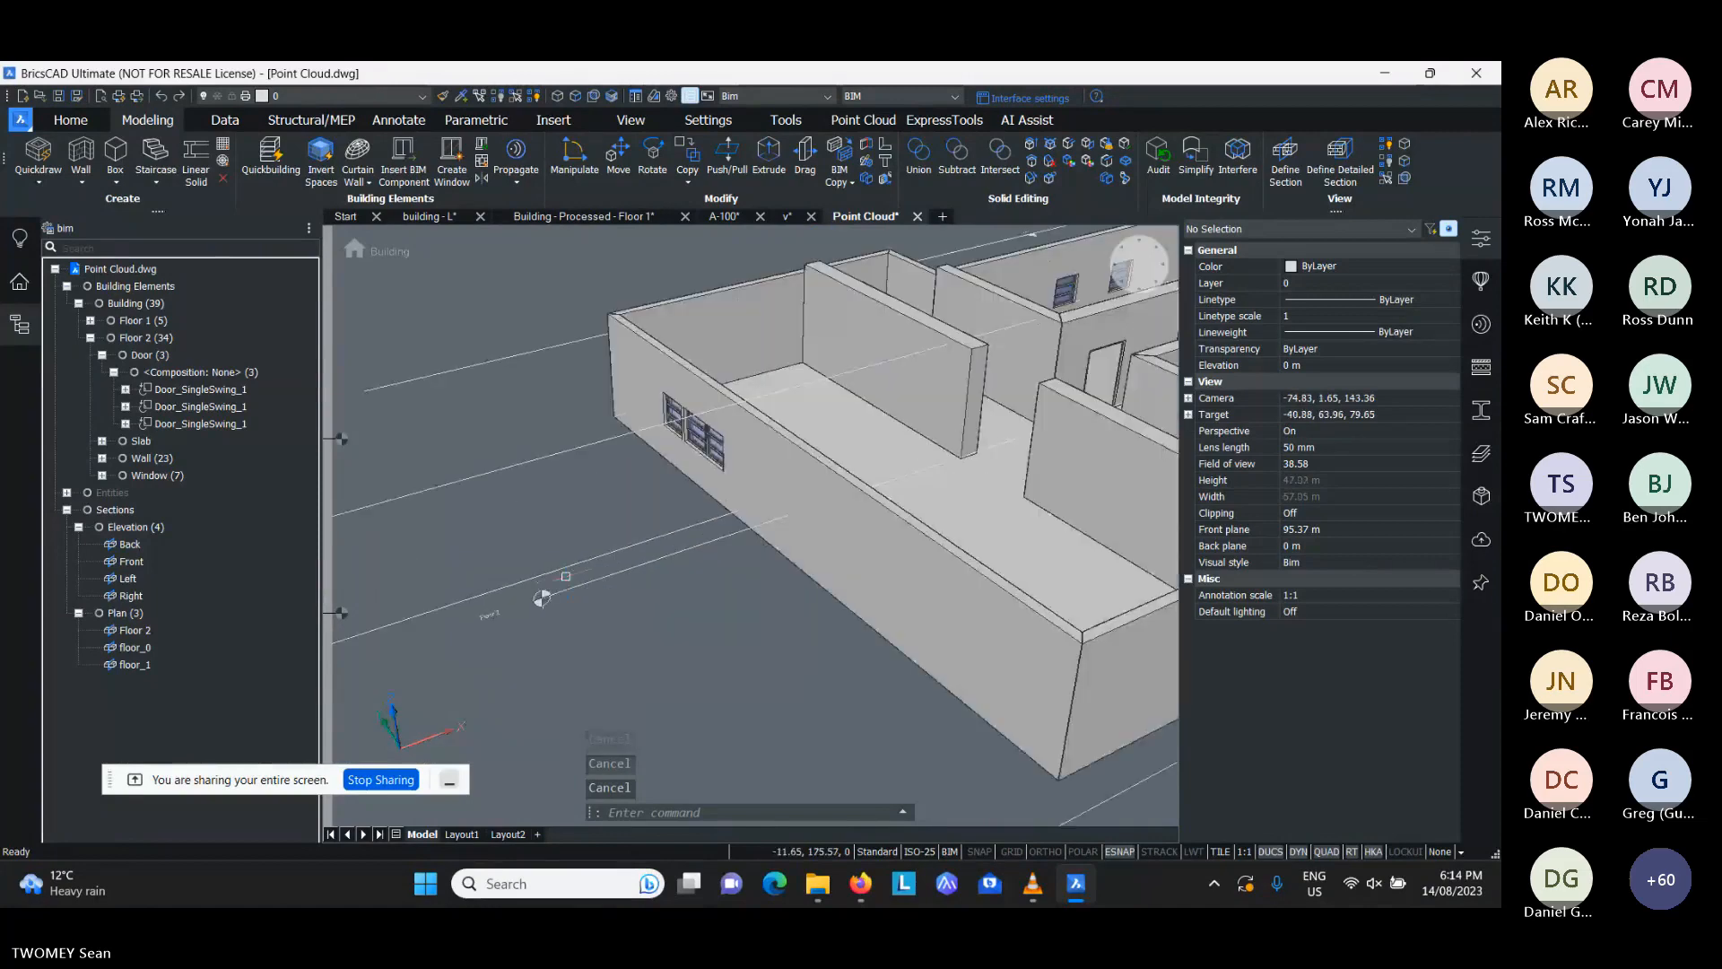
scroll(565, 576, "down", 5)
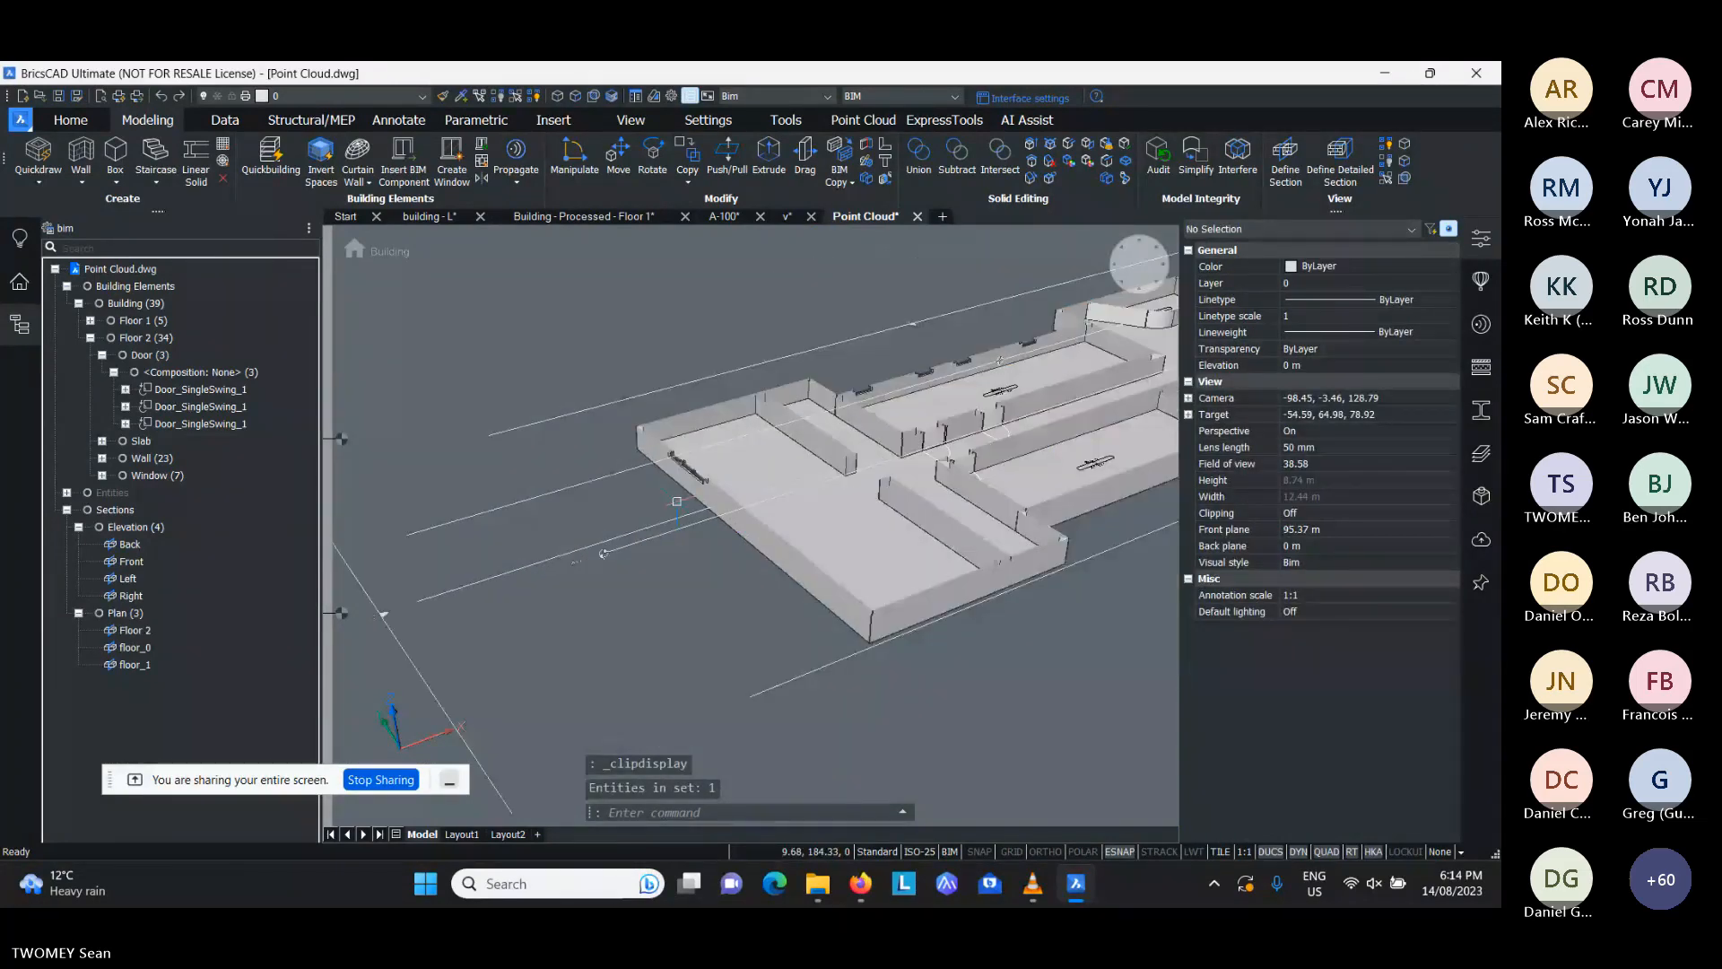
scroll(747, 564, "up", 3)
middle_click_drag(747, 564, 692, 529, "shift")
double_click(593, 561)
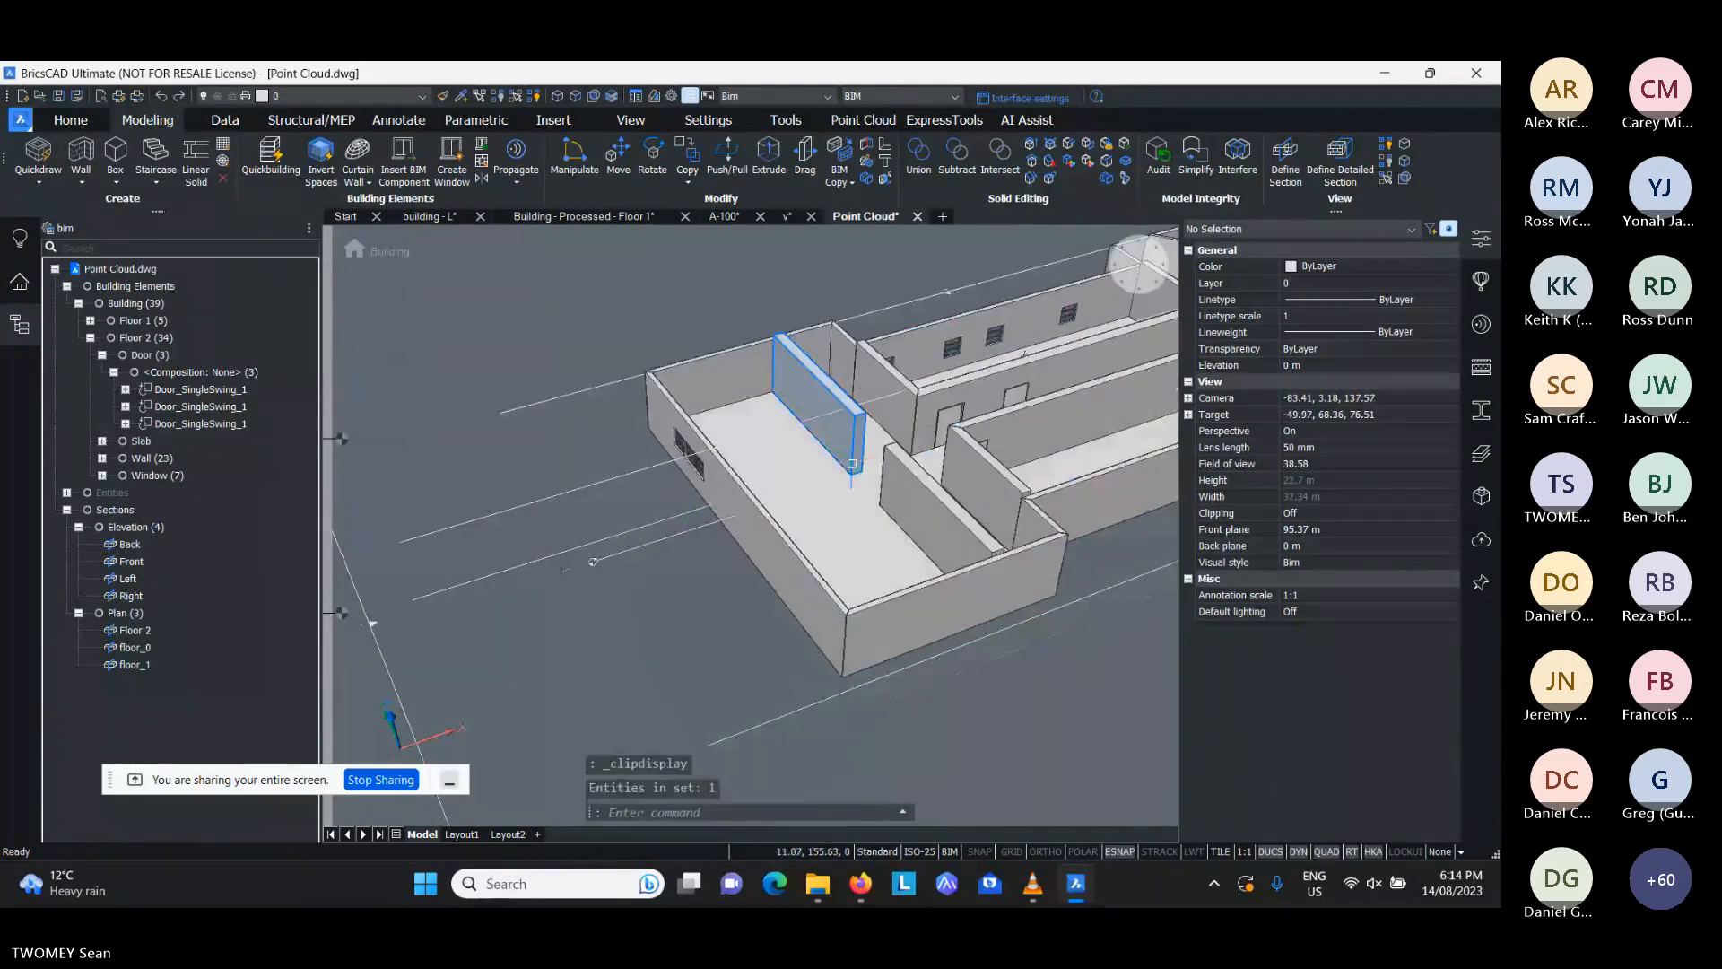
middle_click_drag(593, 561, 589, 503, "shift")
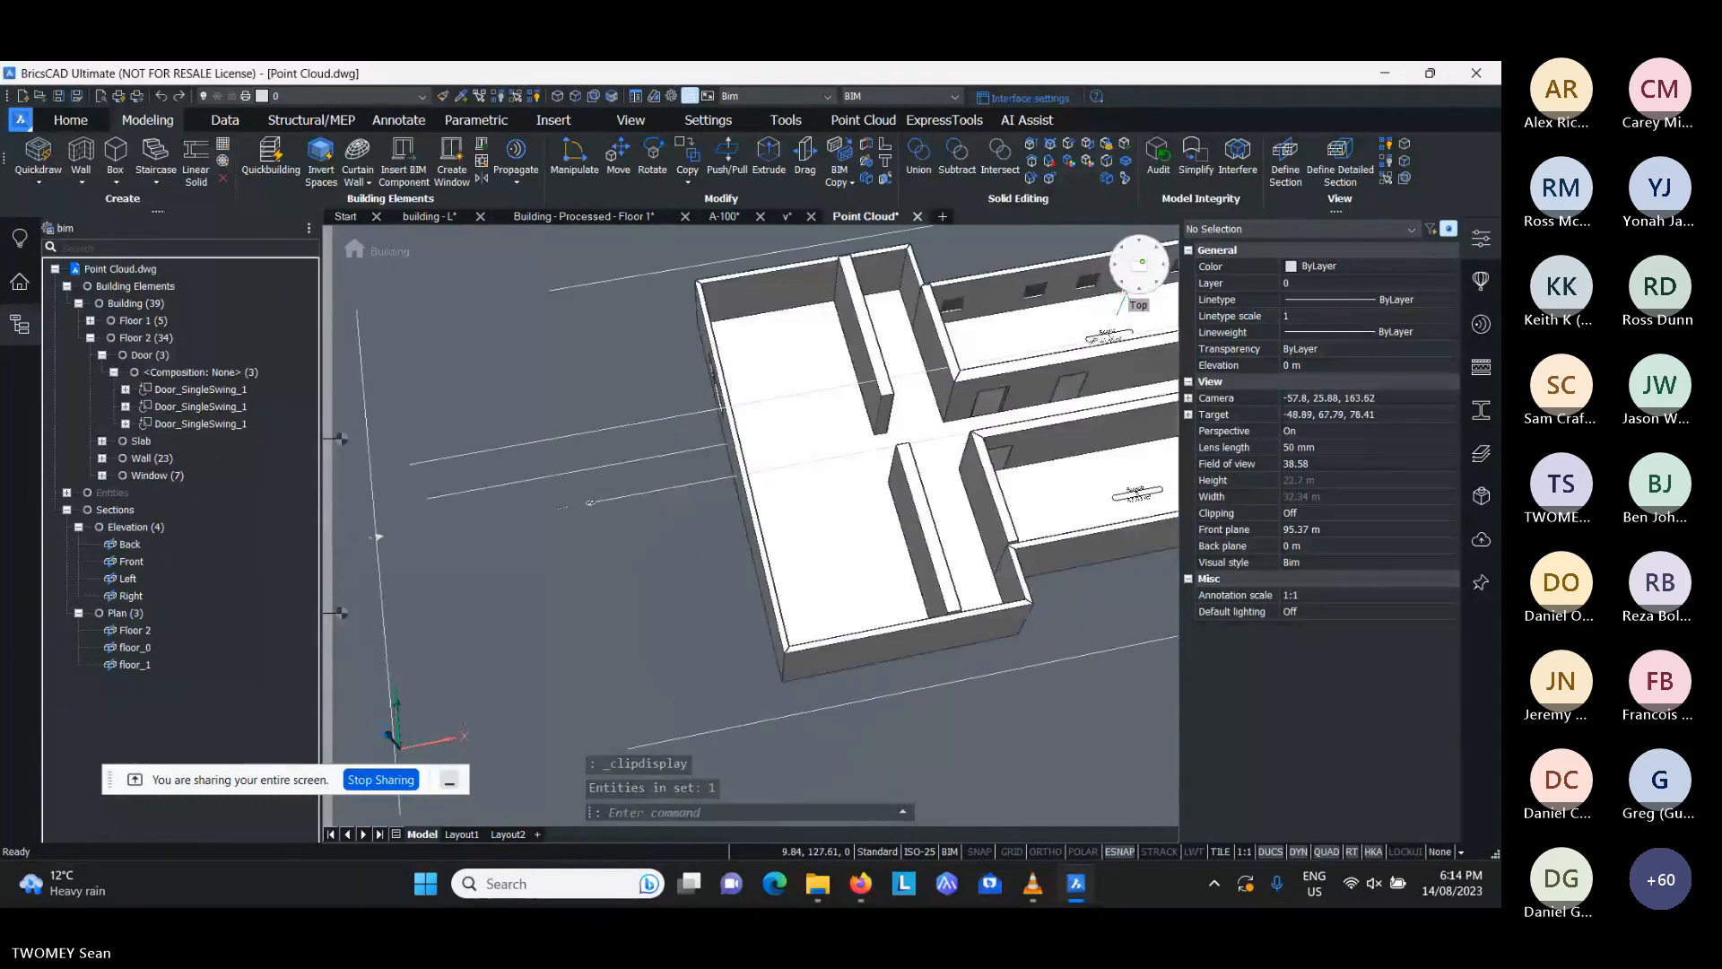
- Rename space number 4, the small room at the eastern end of the southern block, as Bedroom 1
left_click(1141, 263)
scroll(856, 557, "up", 5)
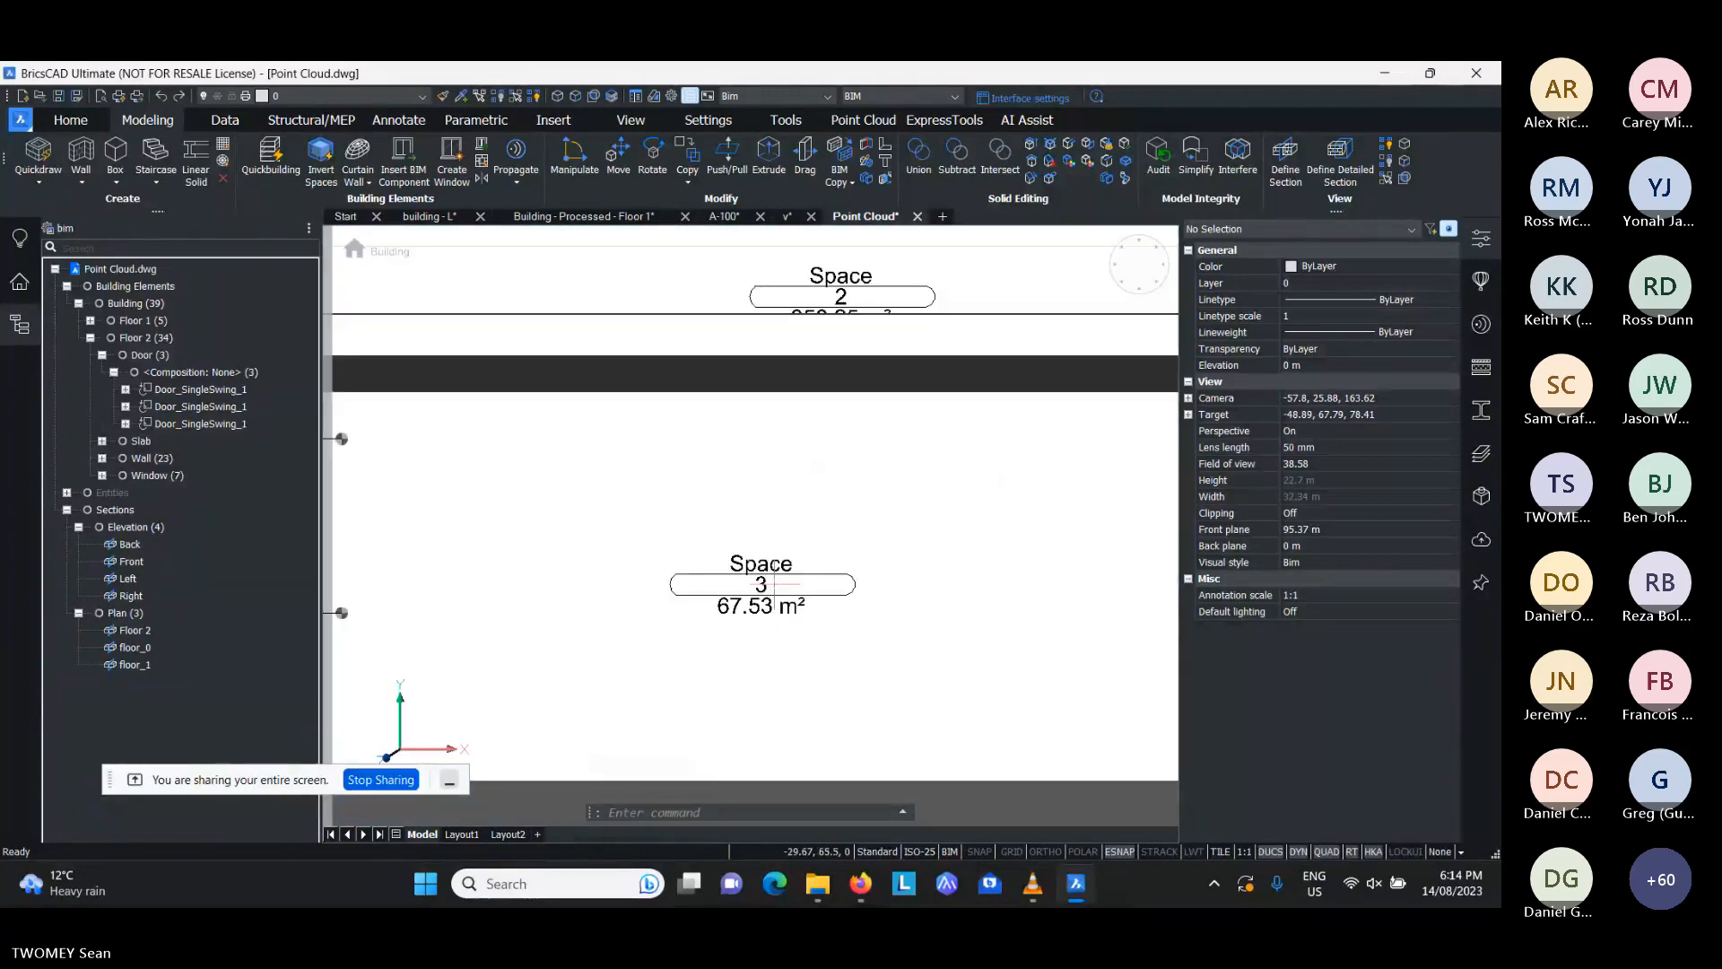
scroll(774, 583, "down", 3)
scroll(860, 567, "down", 2)
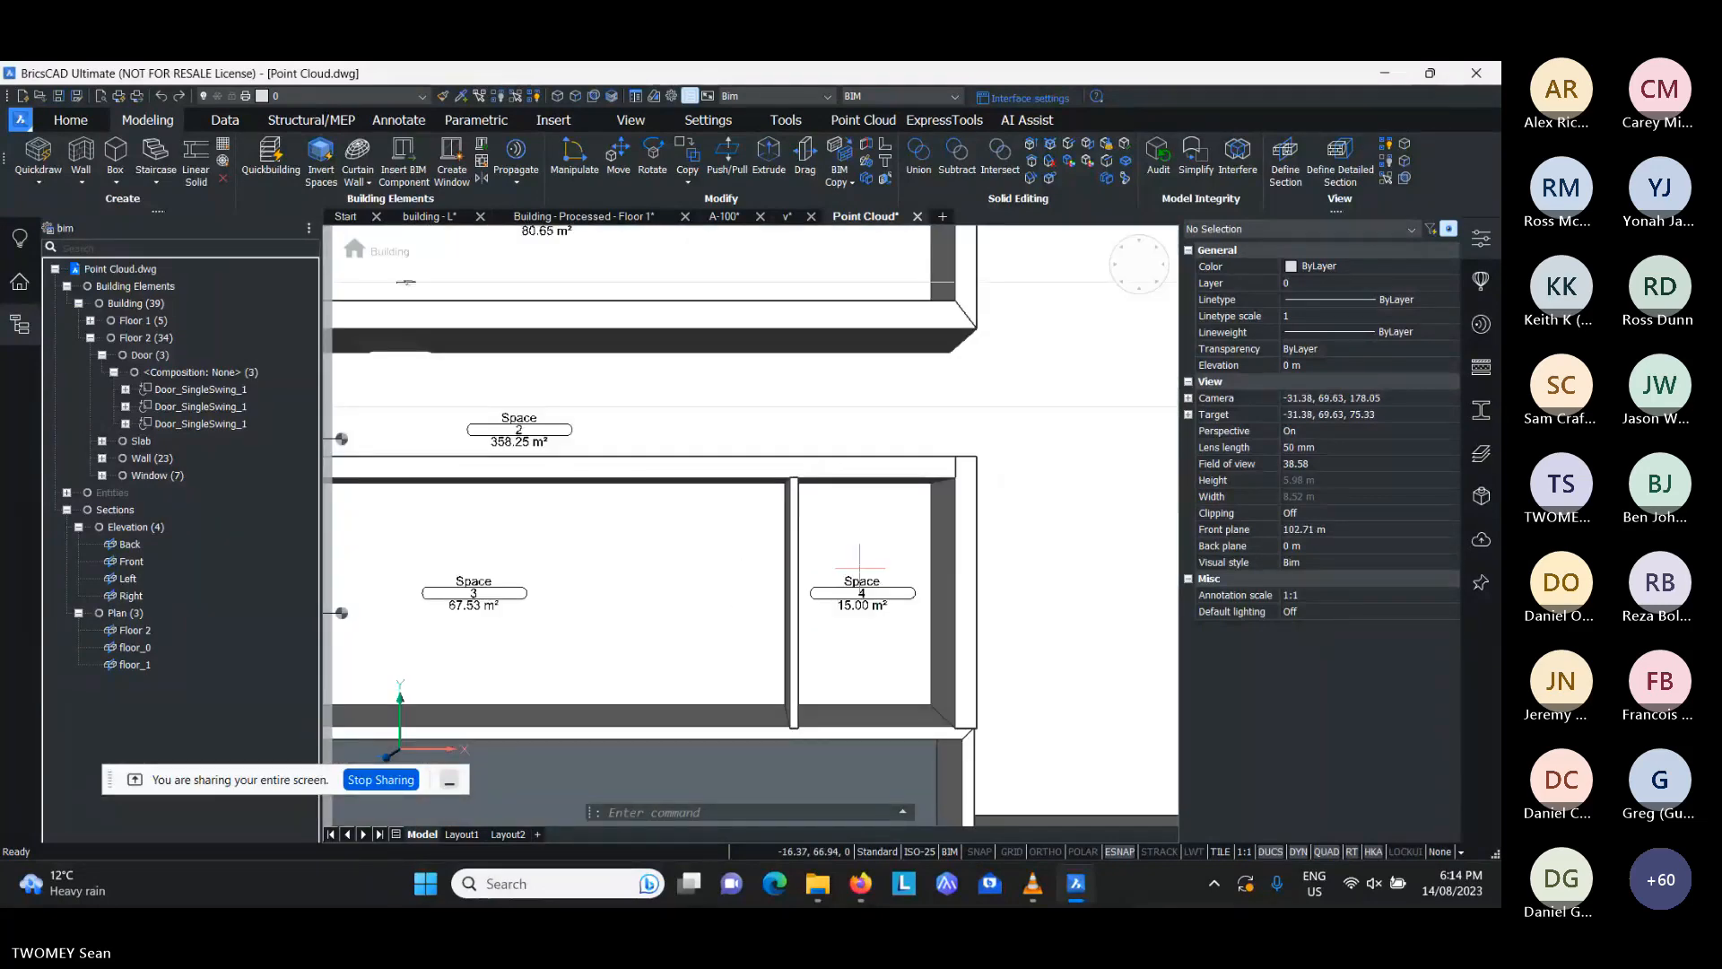
scroll(875, 578, "up", 2)
left_click(875, 596)
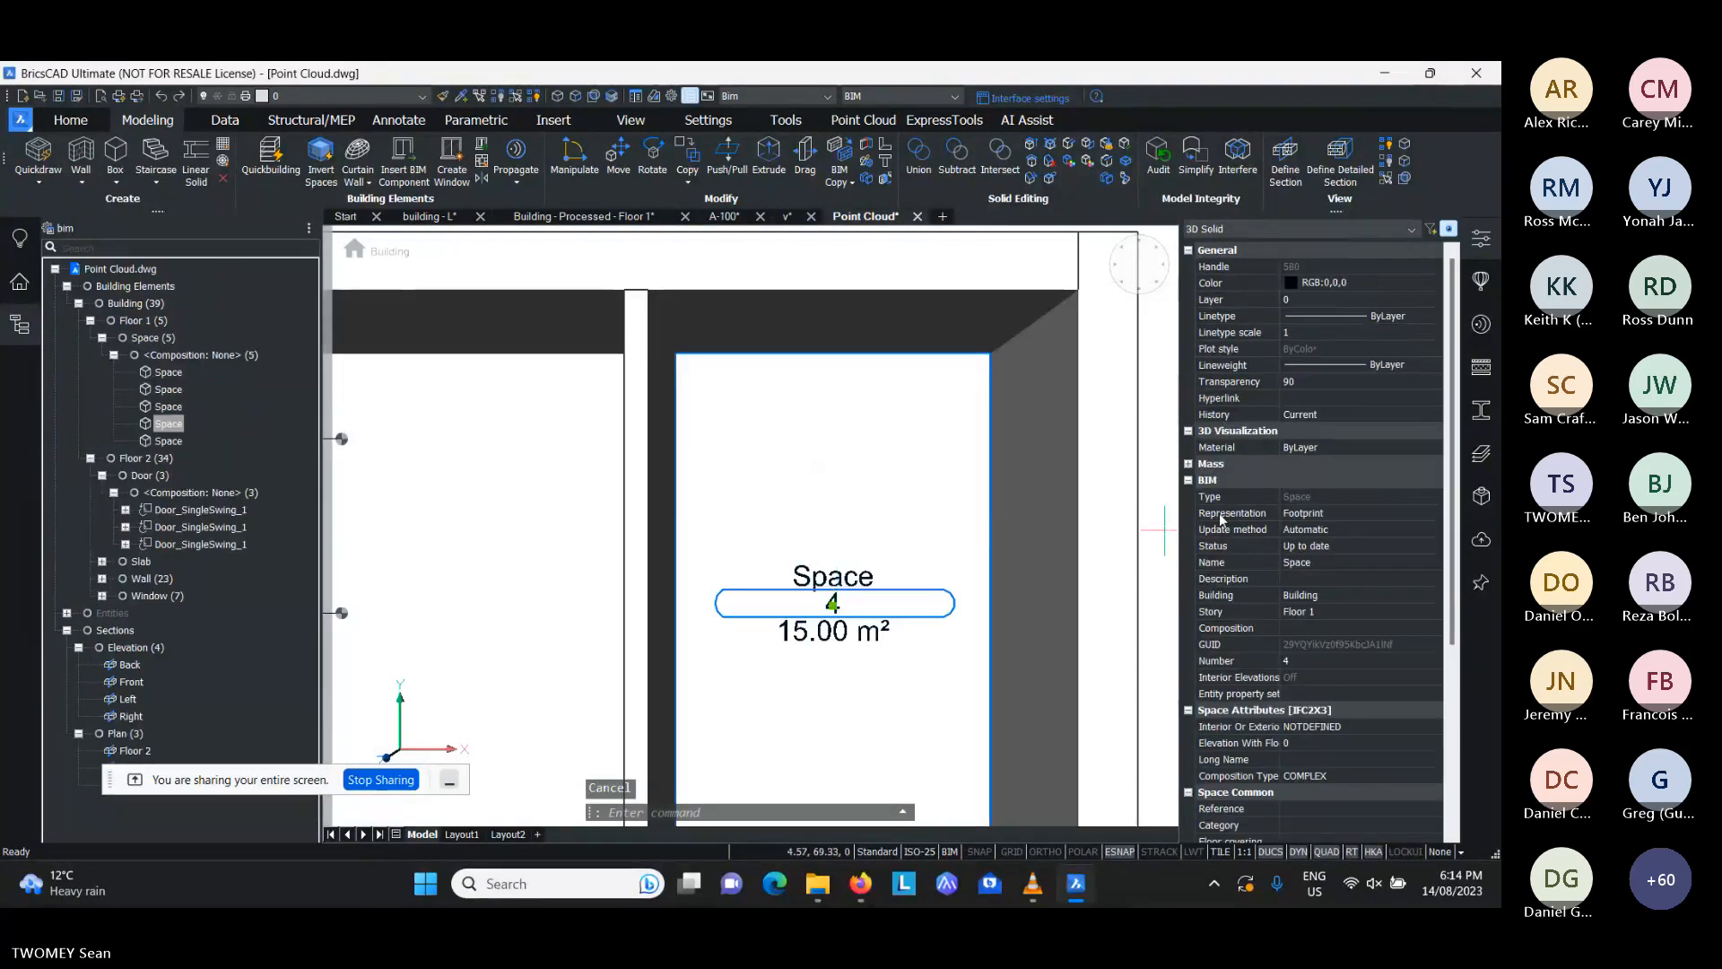
left_click(1339, 564)
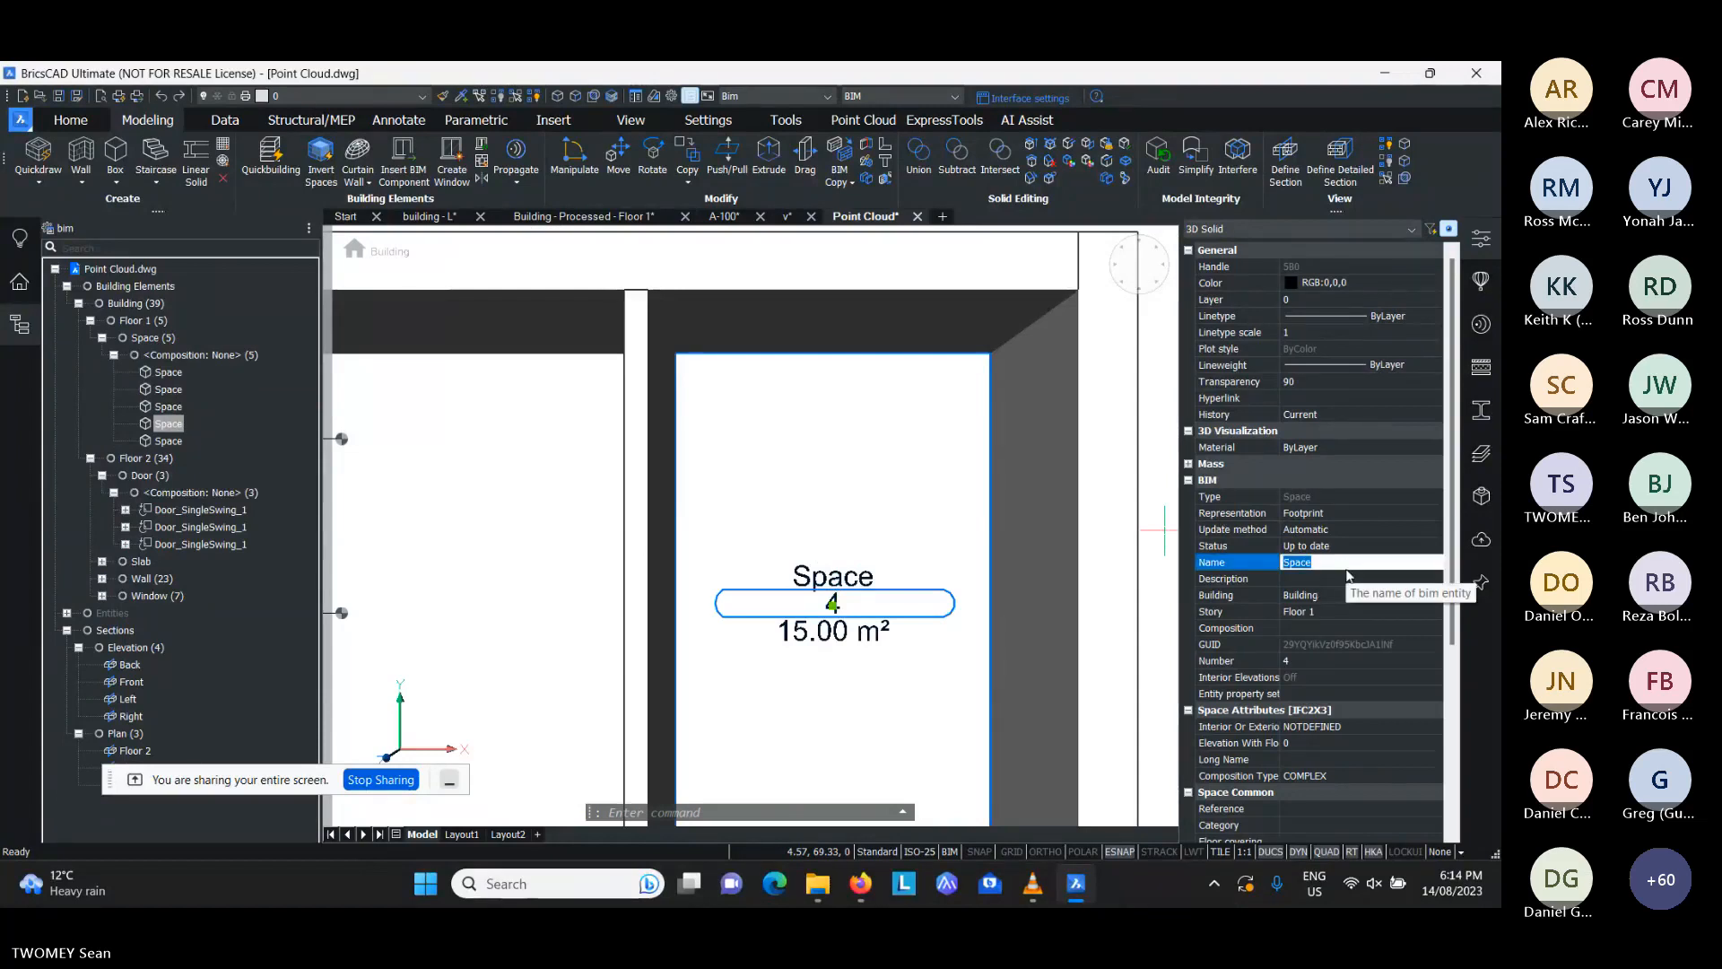
type("Bedroom 1")
key("Return")
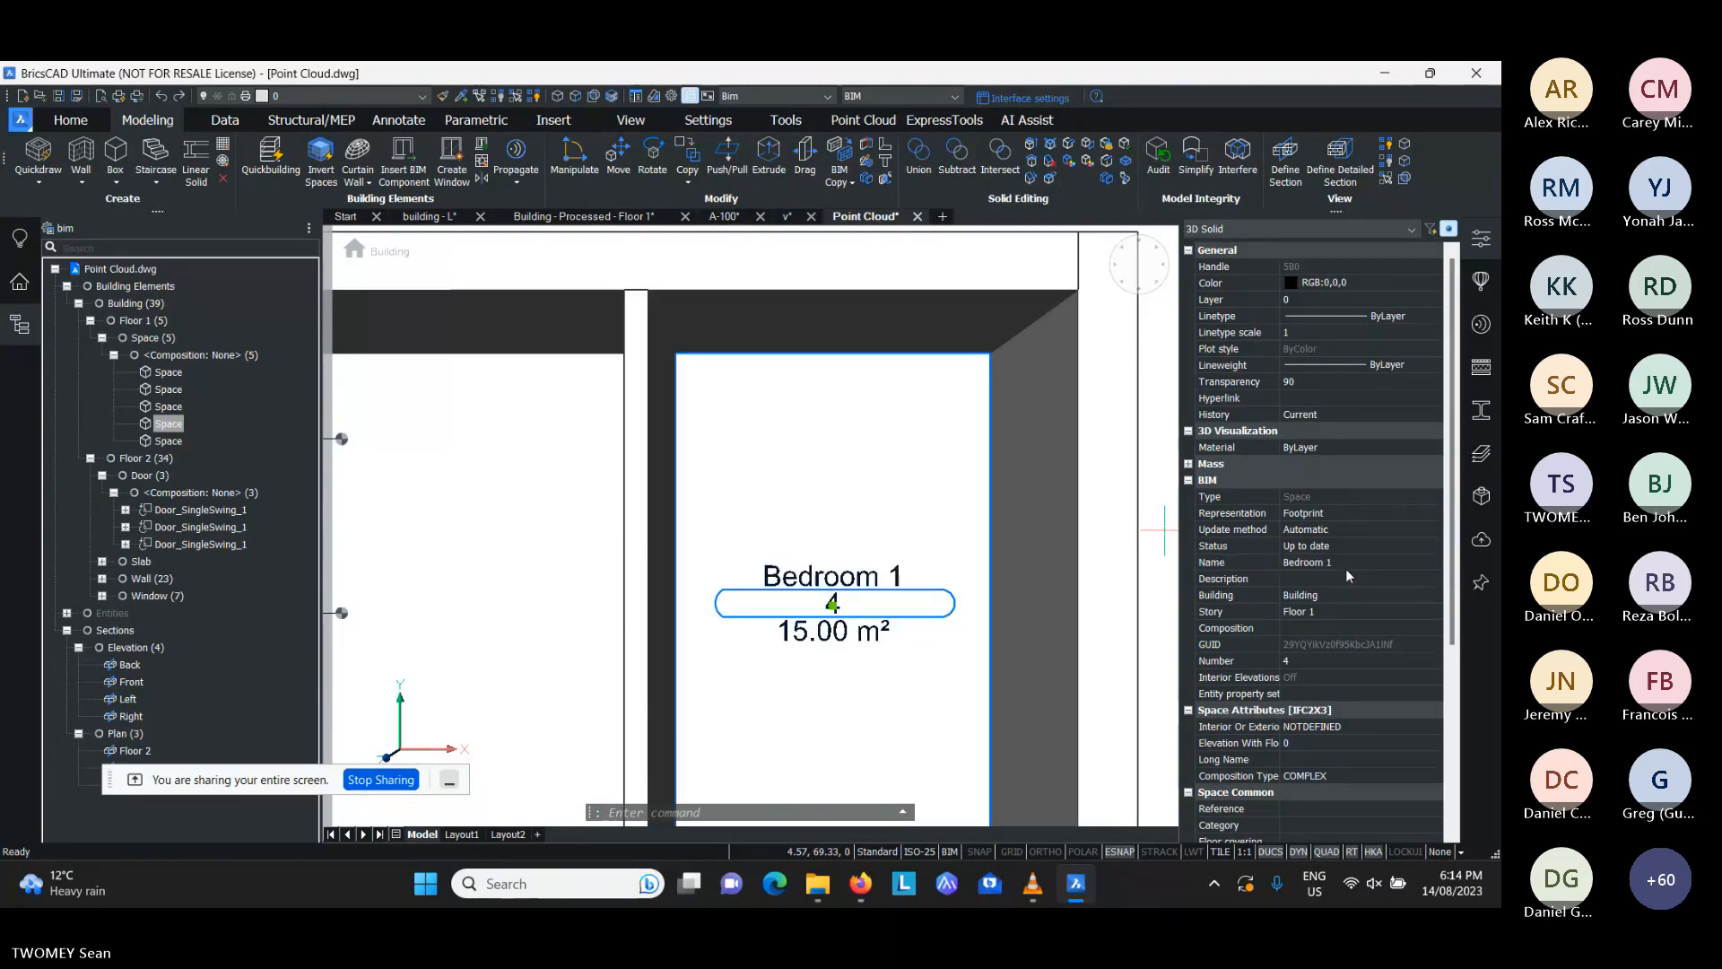
key("Escape")
scroll(877, 519, "down", 2)
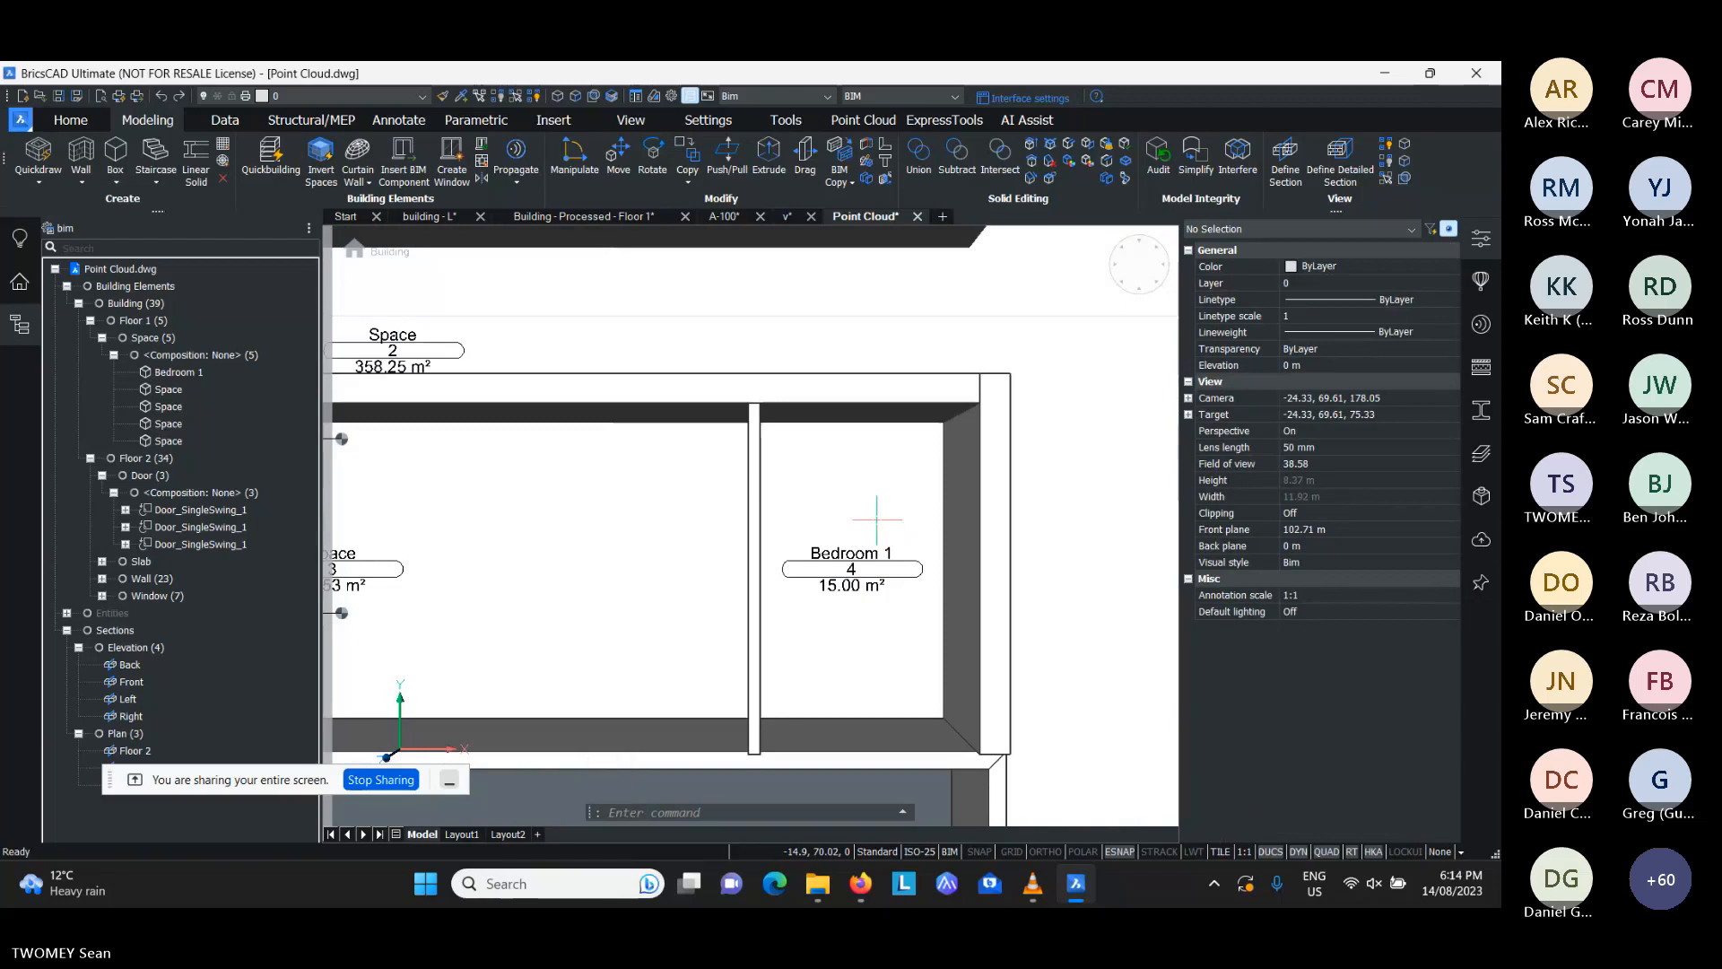
scroll(877, 518, "down", 4)
middle_click_drag(838, 533, 879, 536)
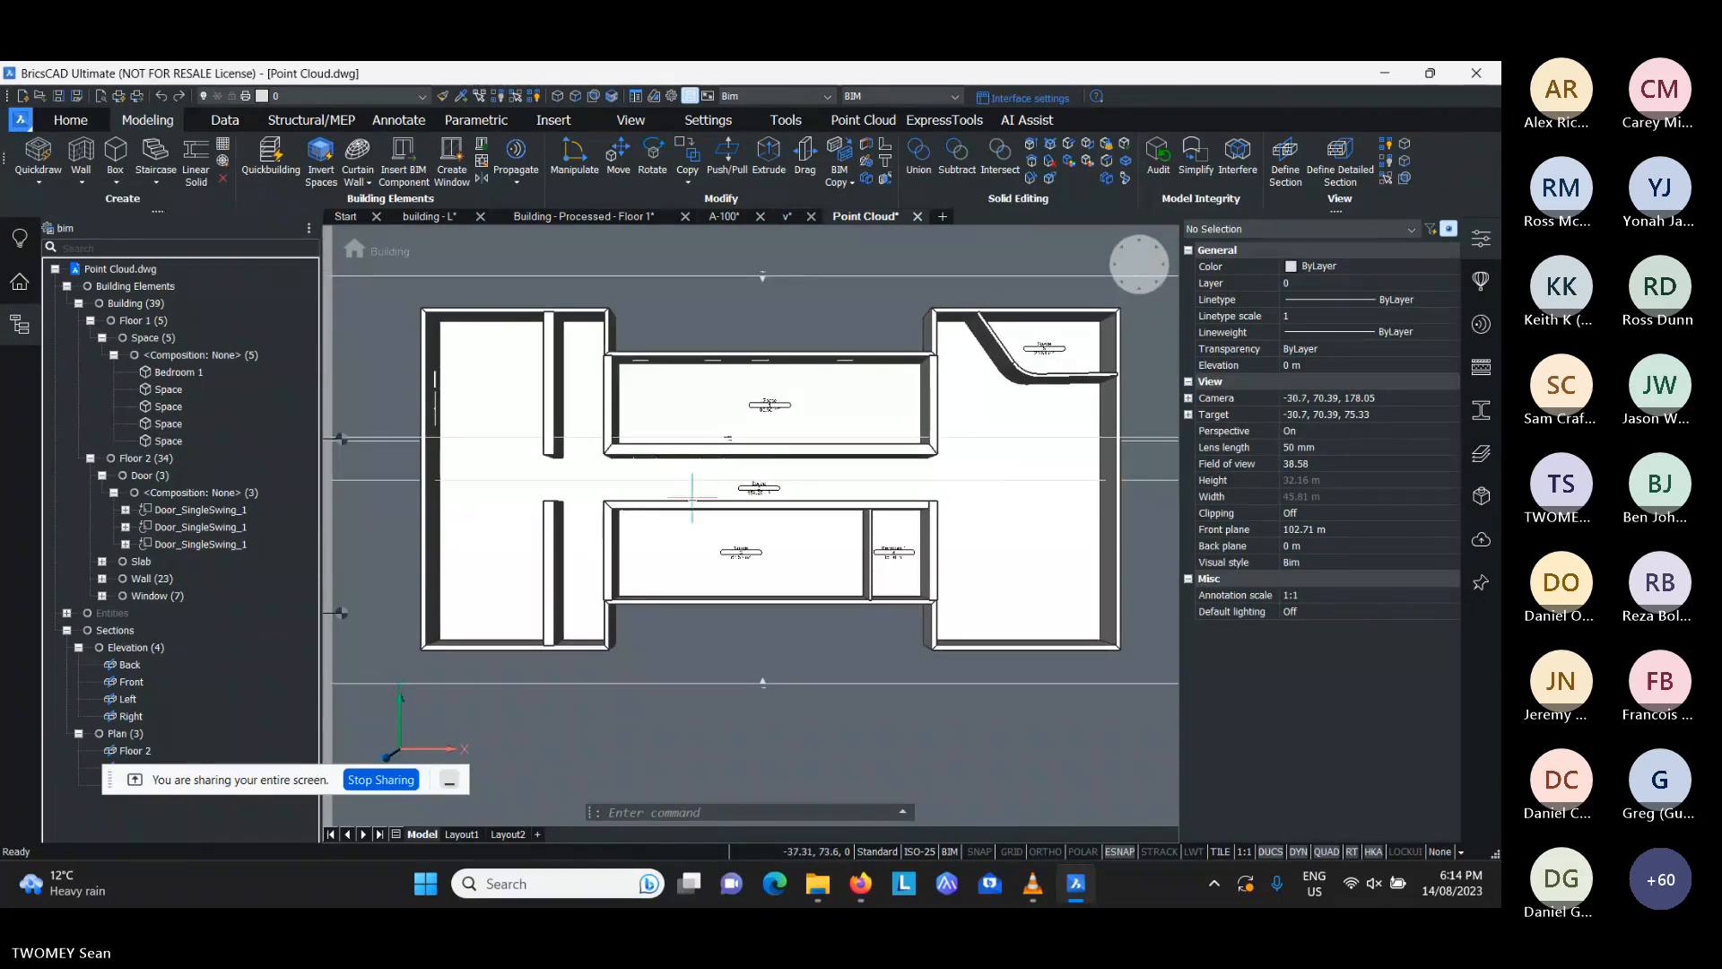
- Create a new BIM project from the folder of the Point Cloud drawing in the project browser
mouse_move(755, 498)
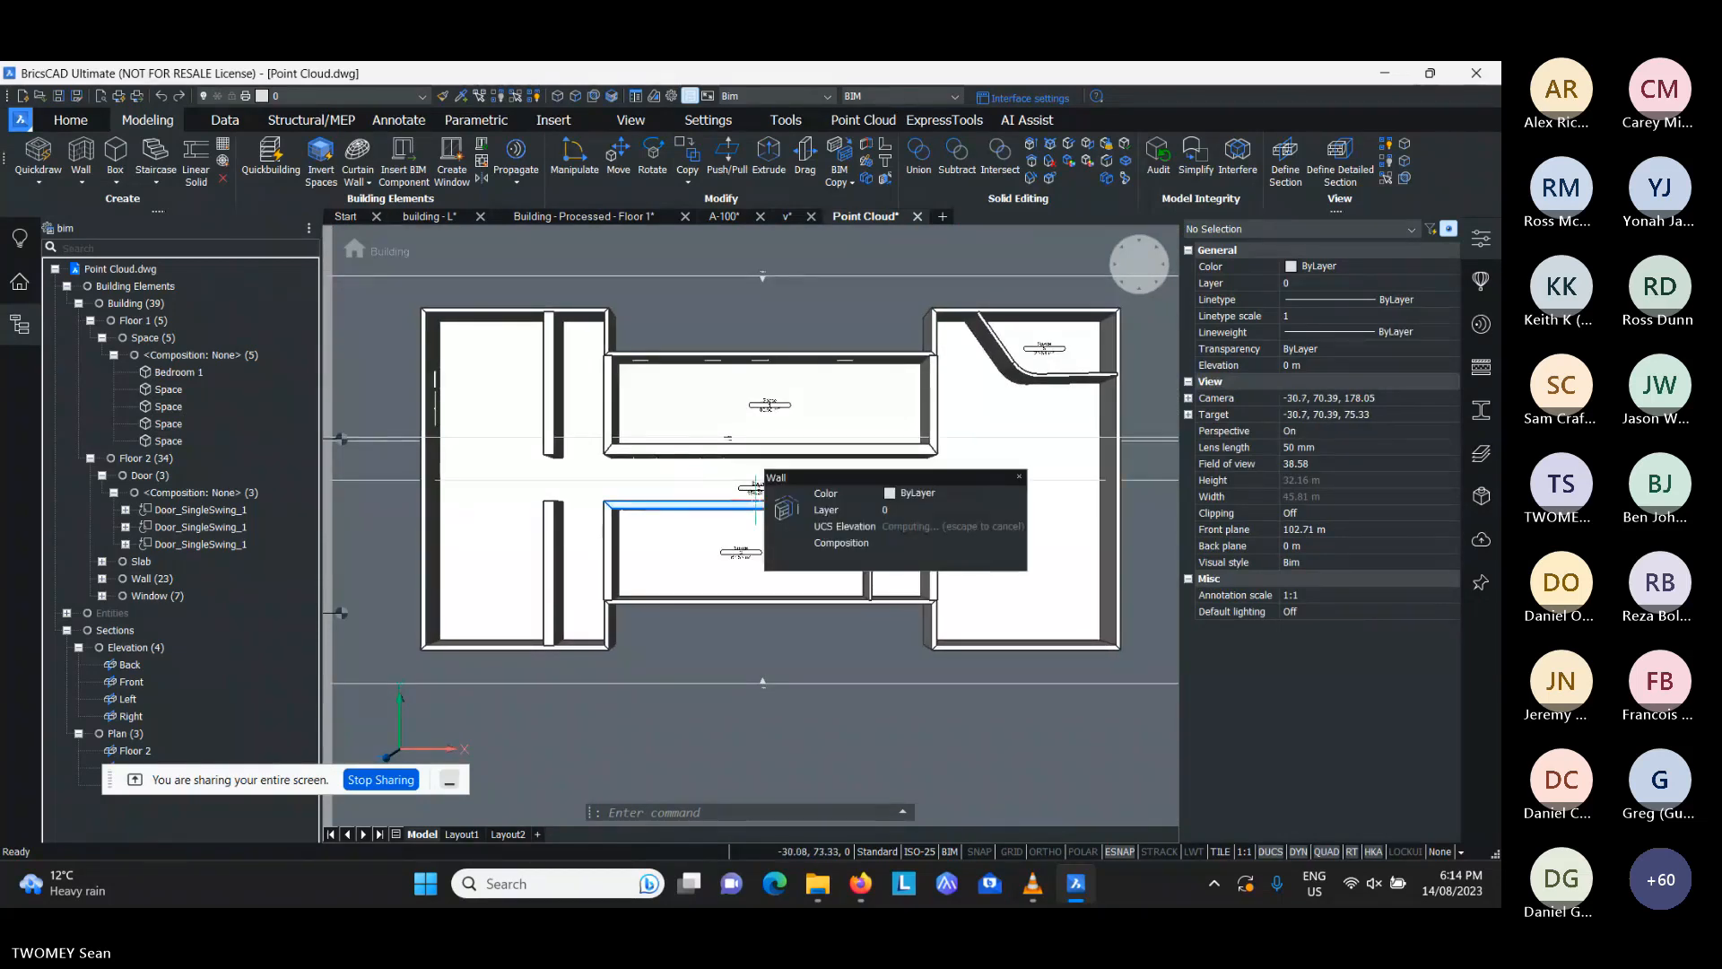
left_click(1480, 239)
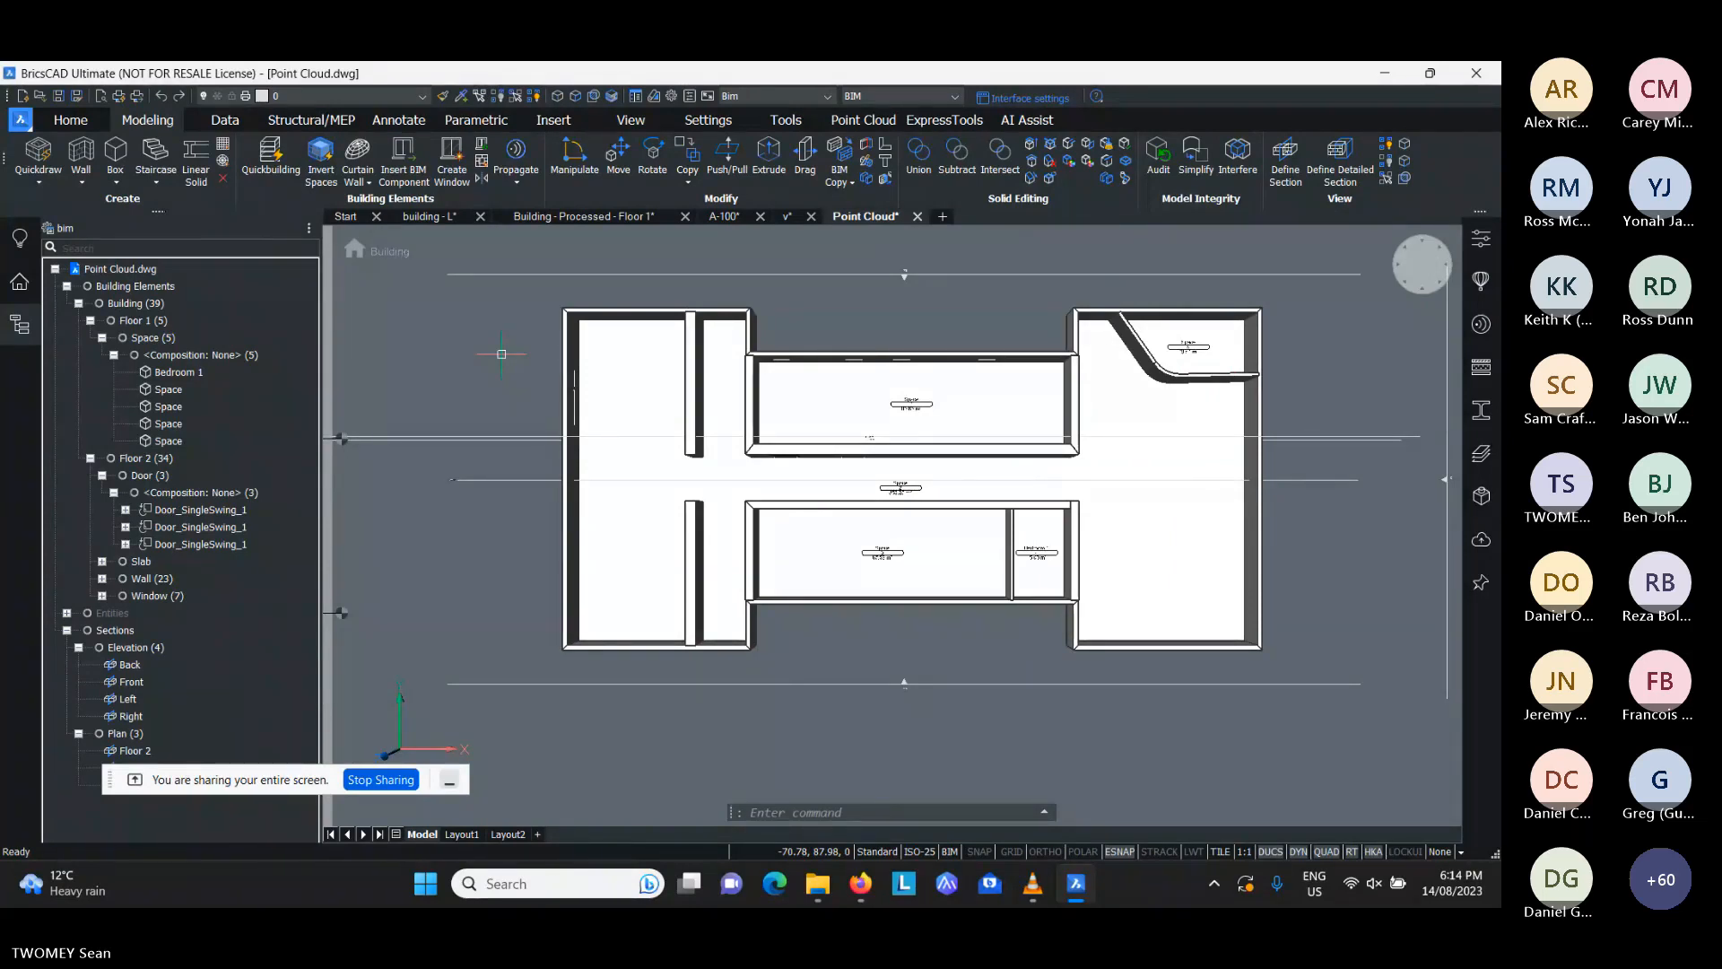
left_click(19, 283)
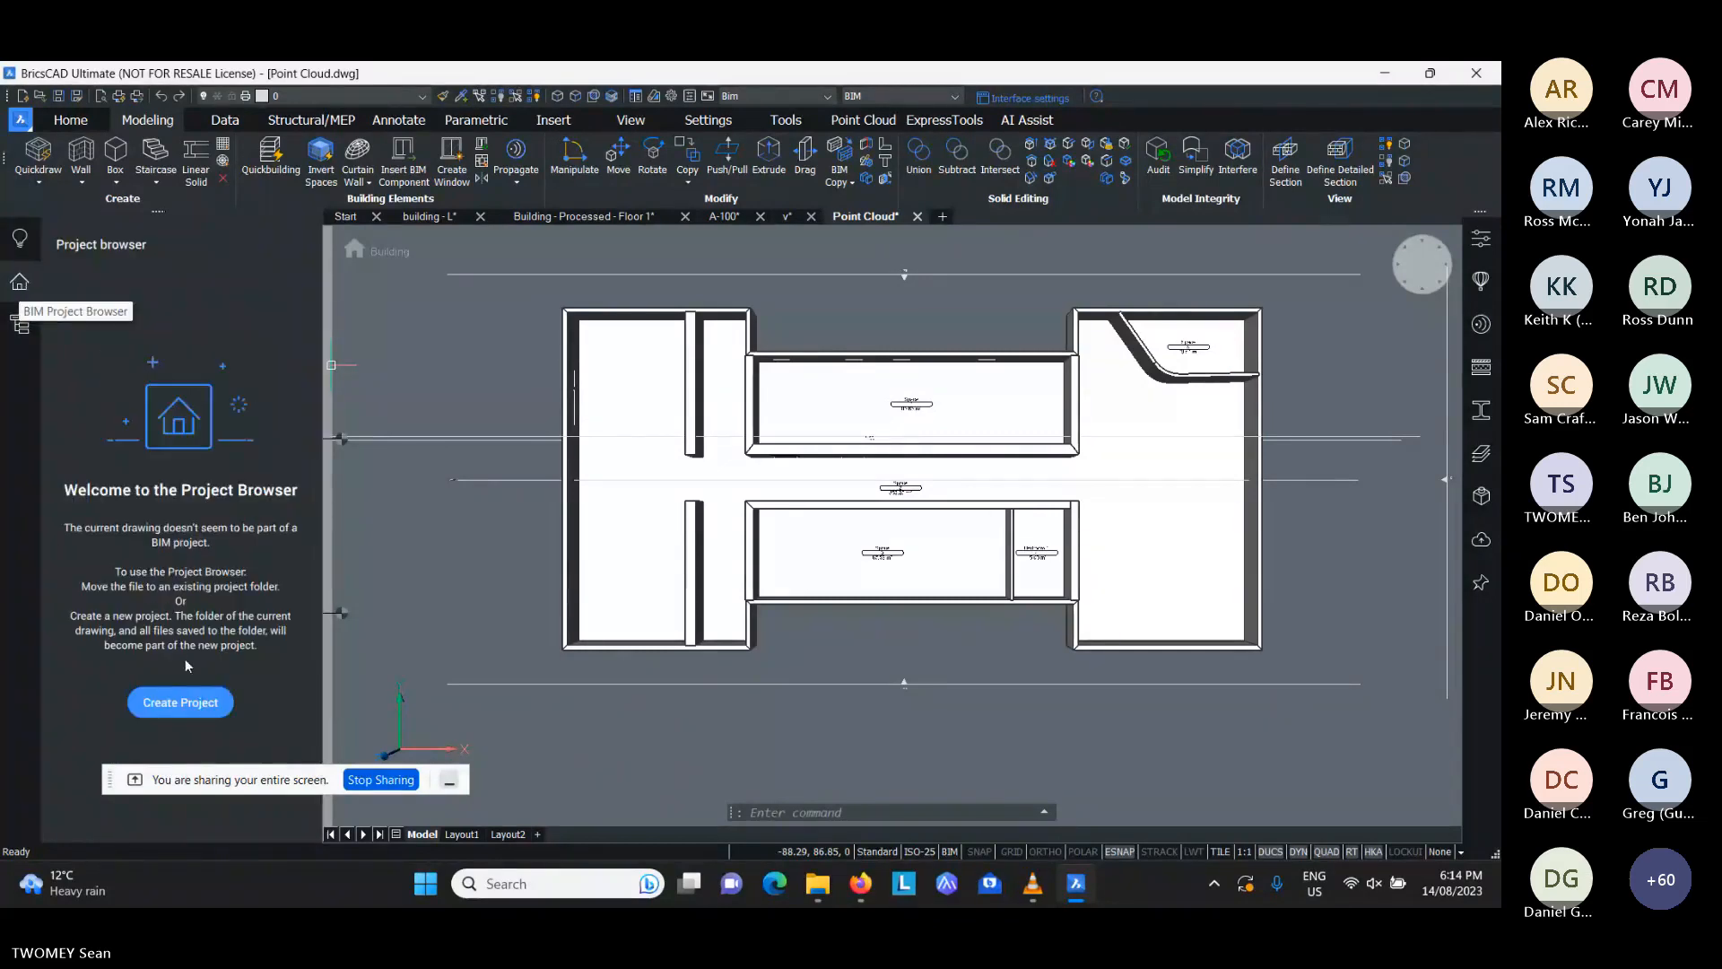
left_click(182, 702)
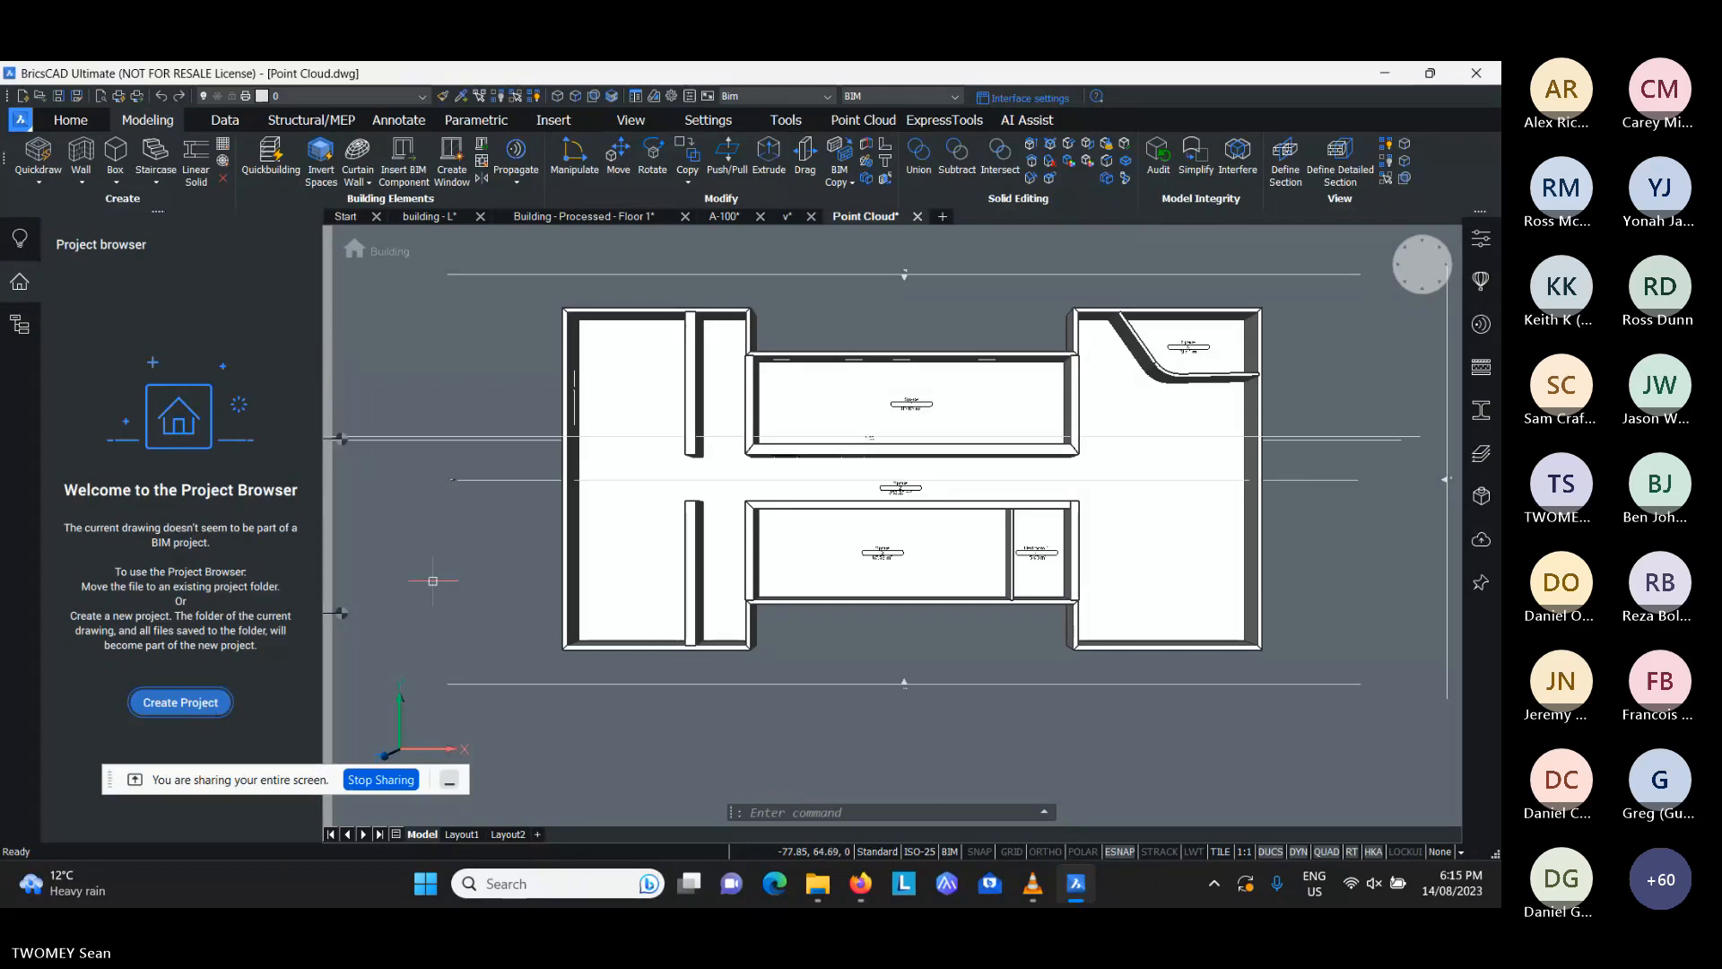
left_click(87, 288)
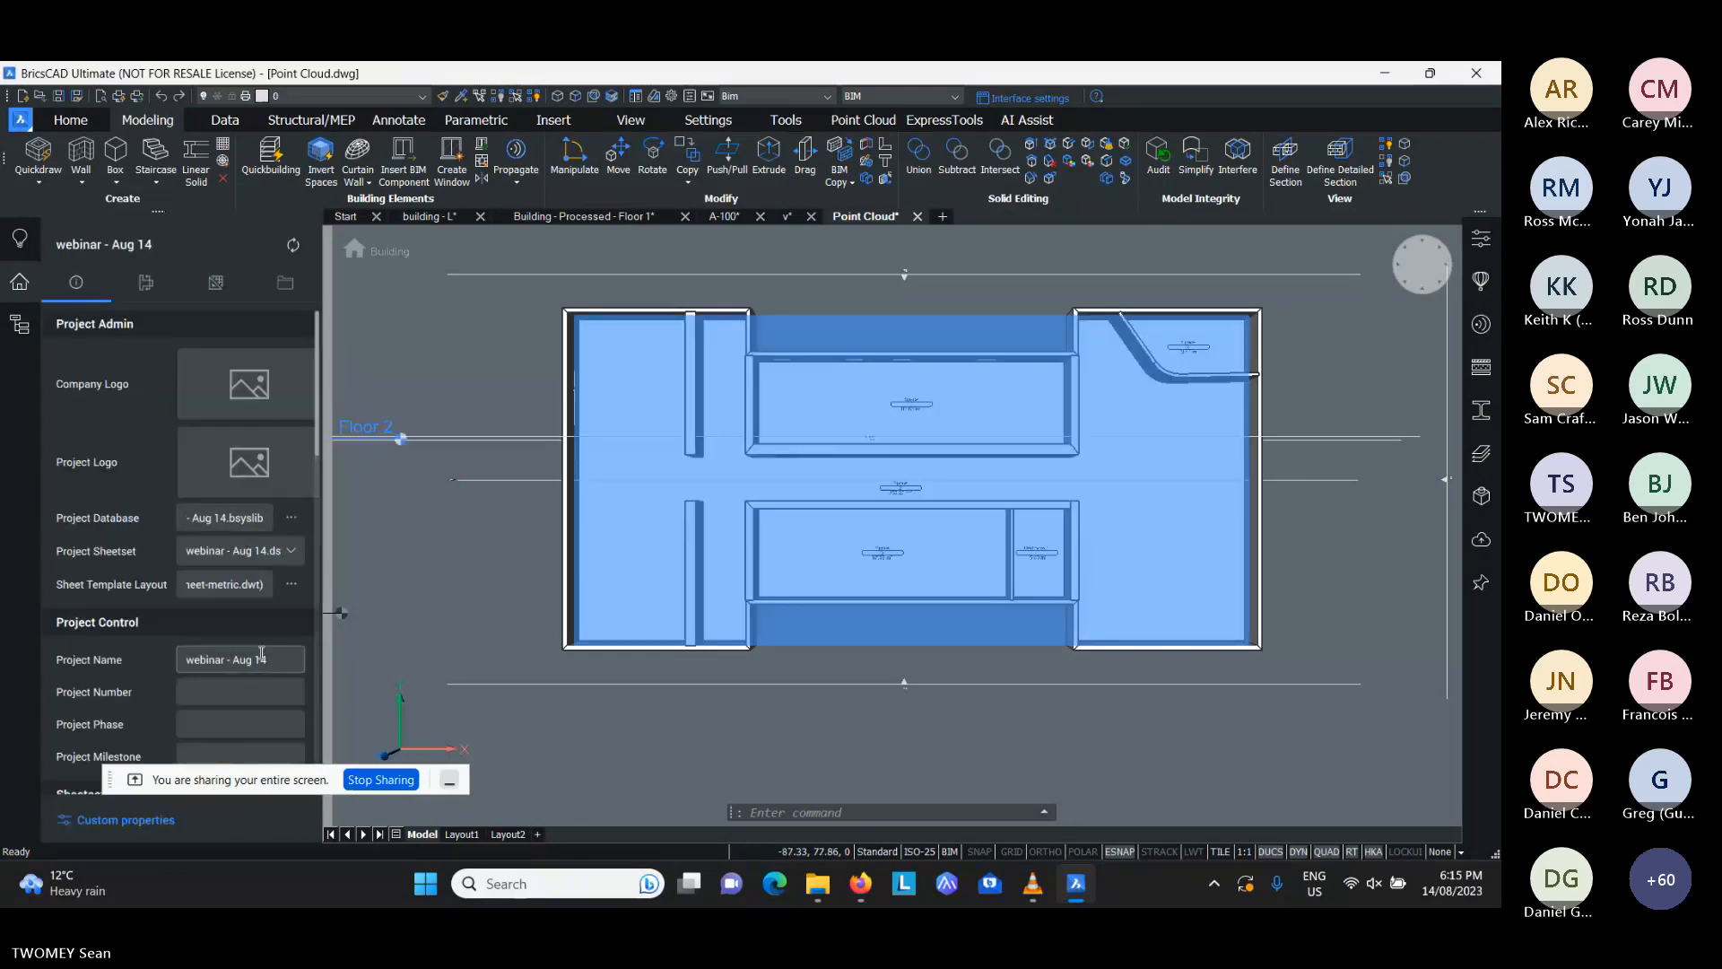
- Name the project Alex House and set its project number to 1453
left_click_drag(268, 659, 138, 622)
type("Alex House")
left_click(196, 684)
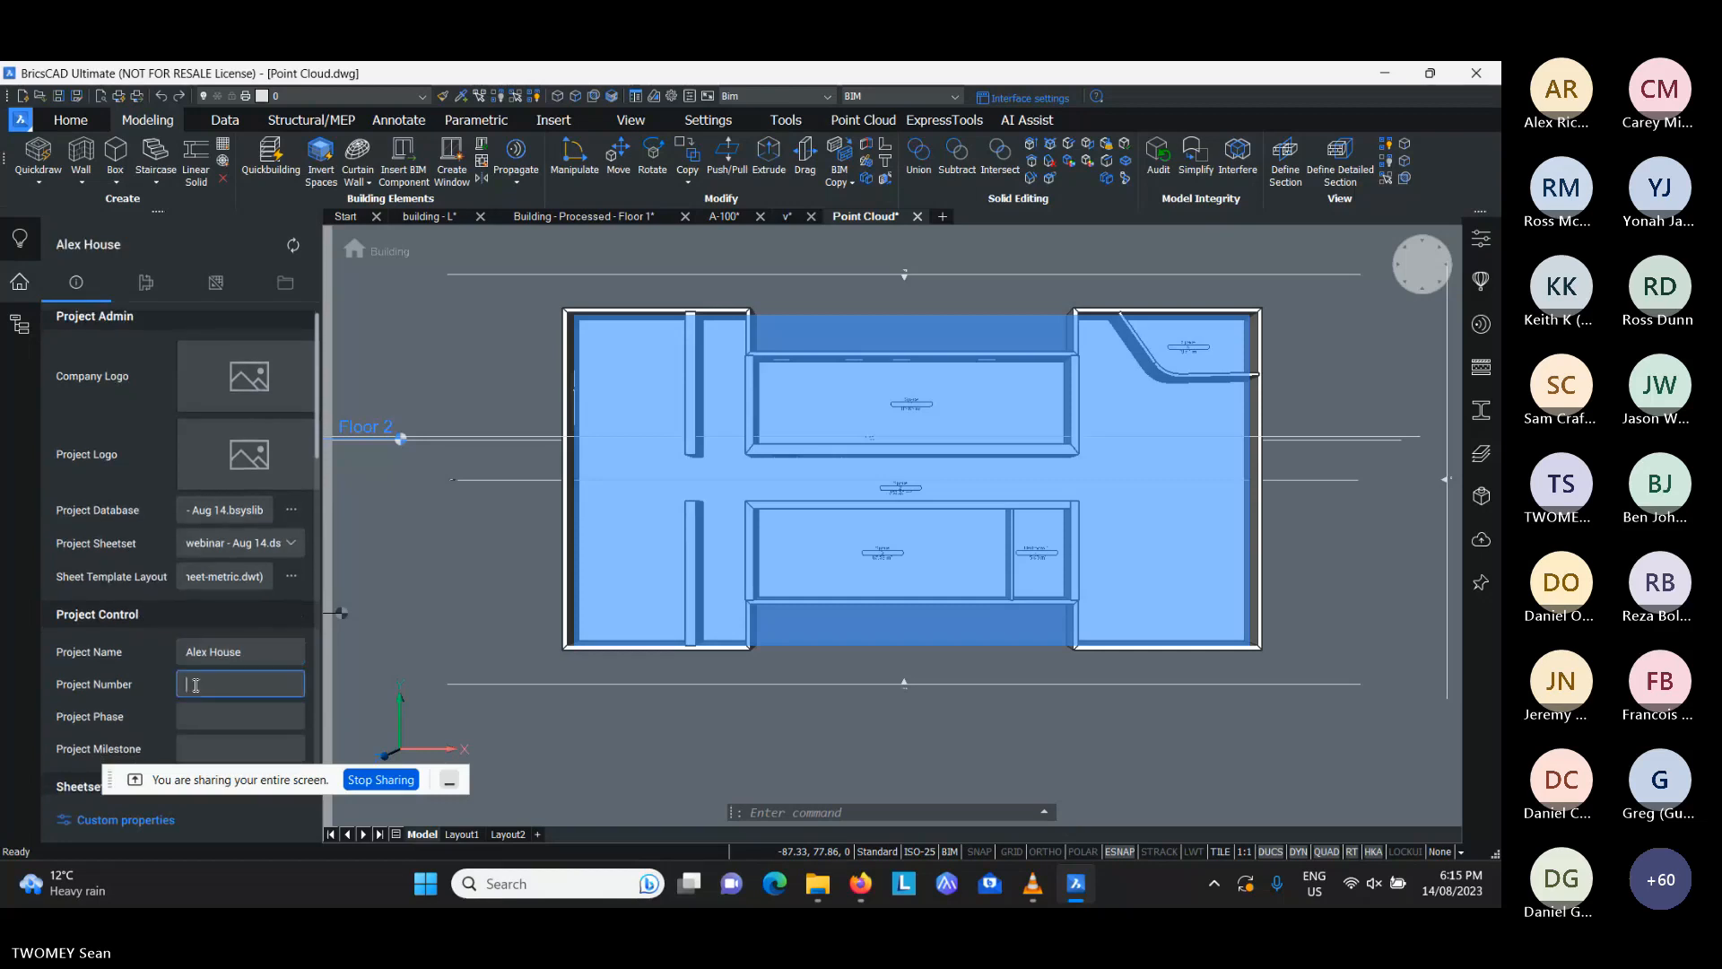
type("1453")
left_click(229, 716)
scroll(240, 587, "down", 3)
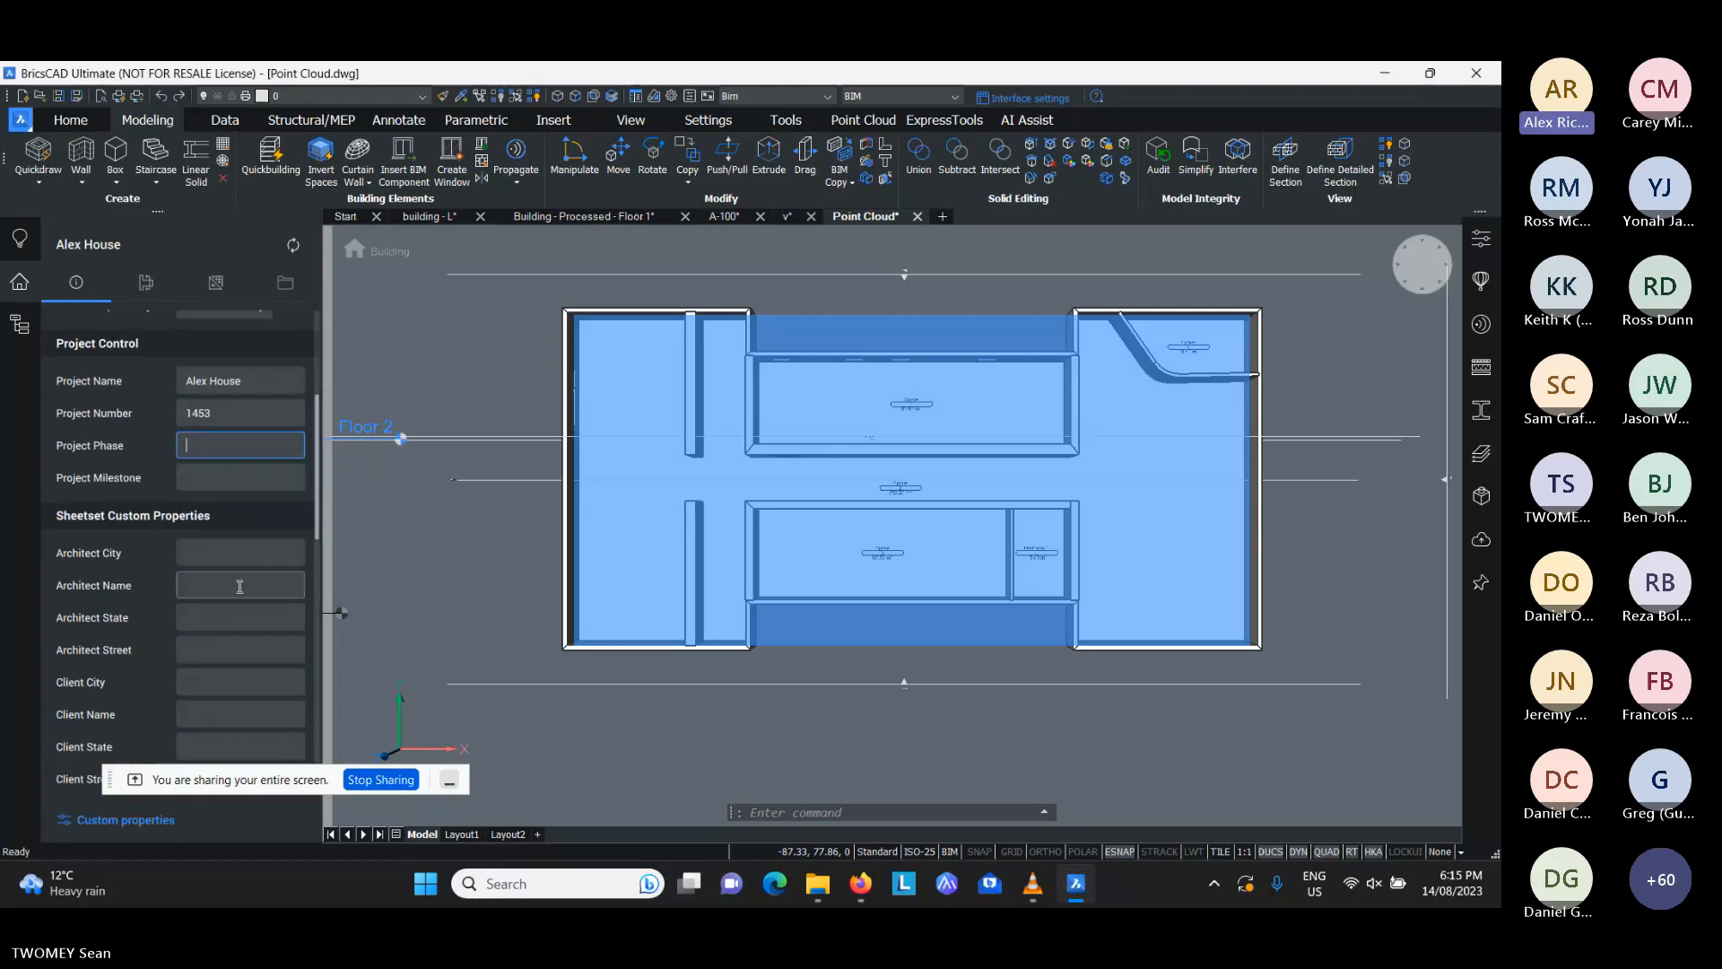
- Set the architect city in the sheet set custom properties to Melbourne
left_click(241, 553)
type("M")
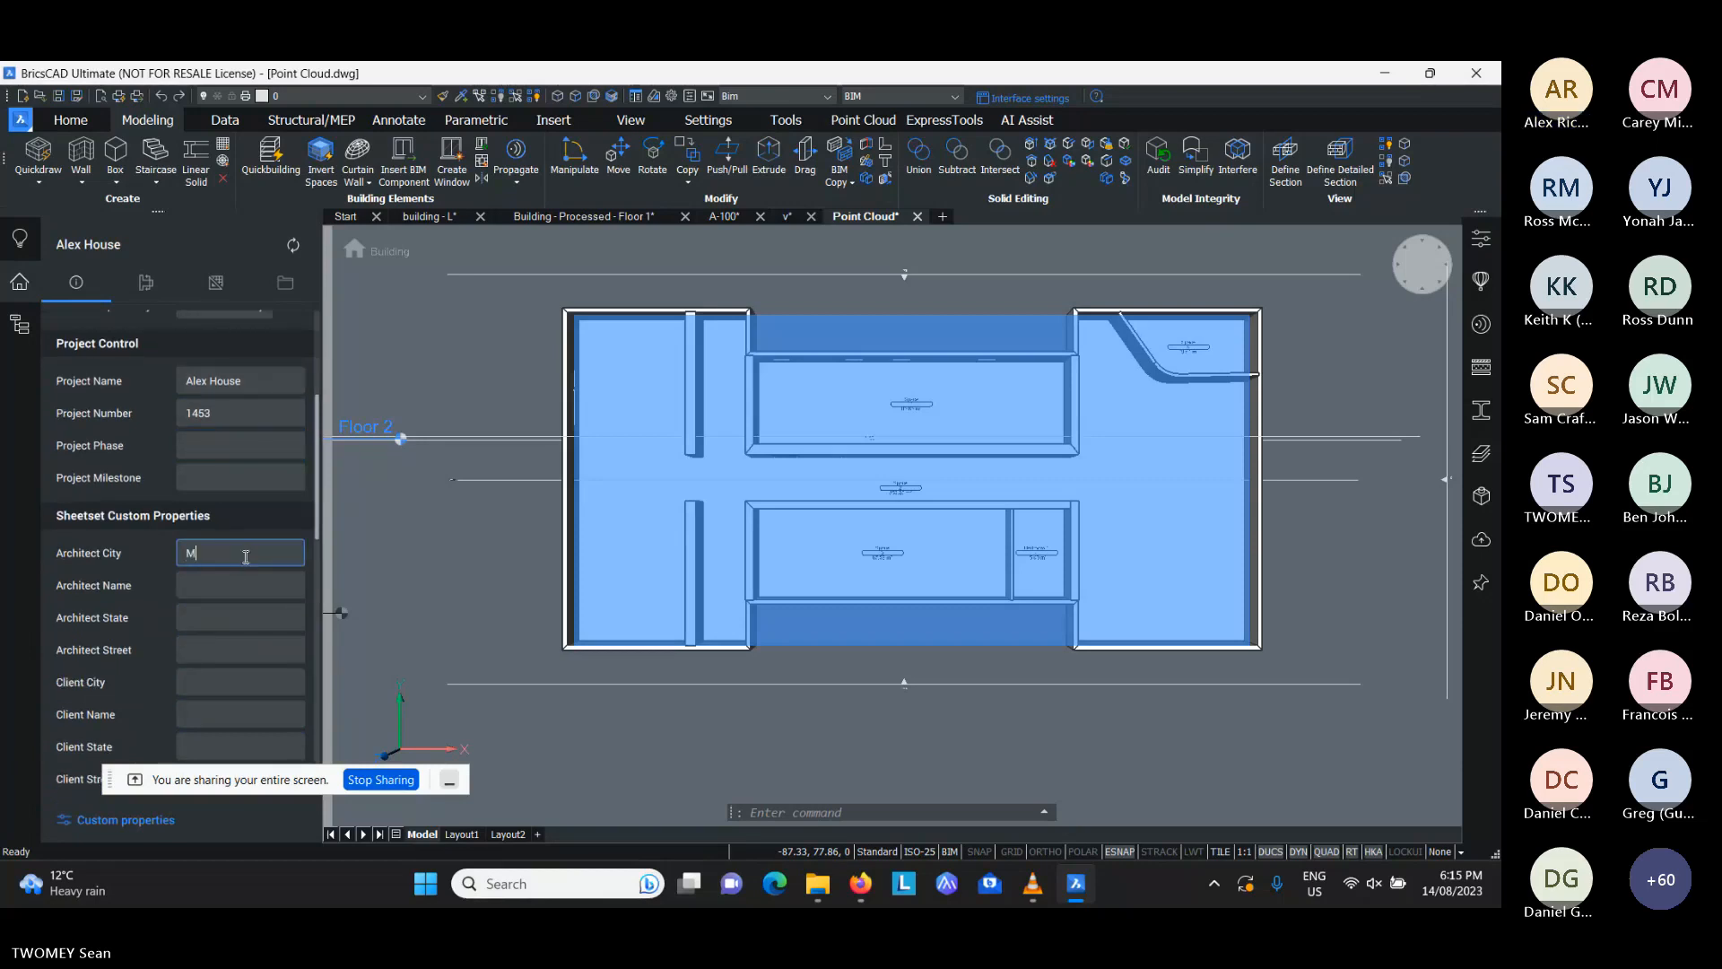
type("elbourne")
left_click(245, 579)
scroll(224, 511, "up", 4)
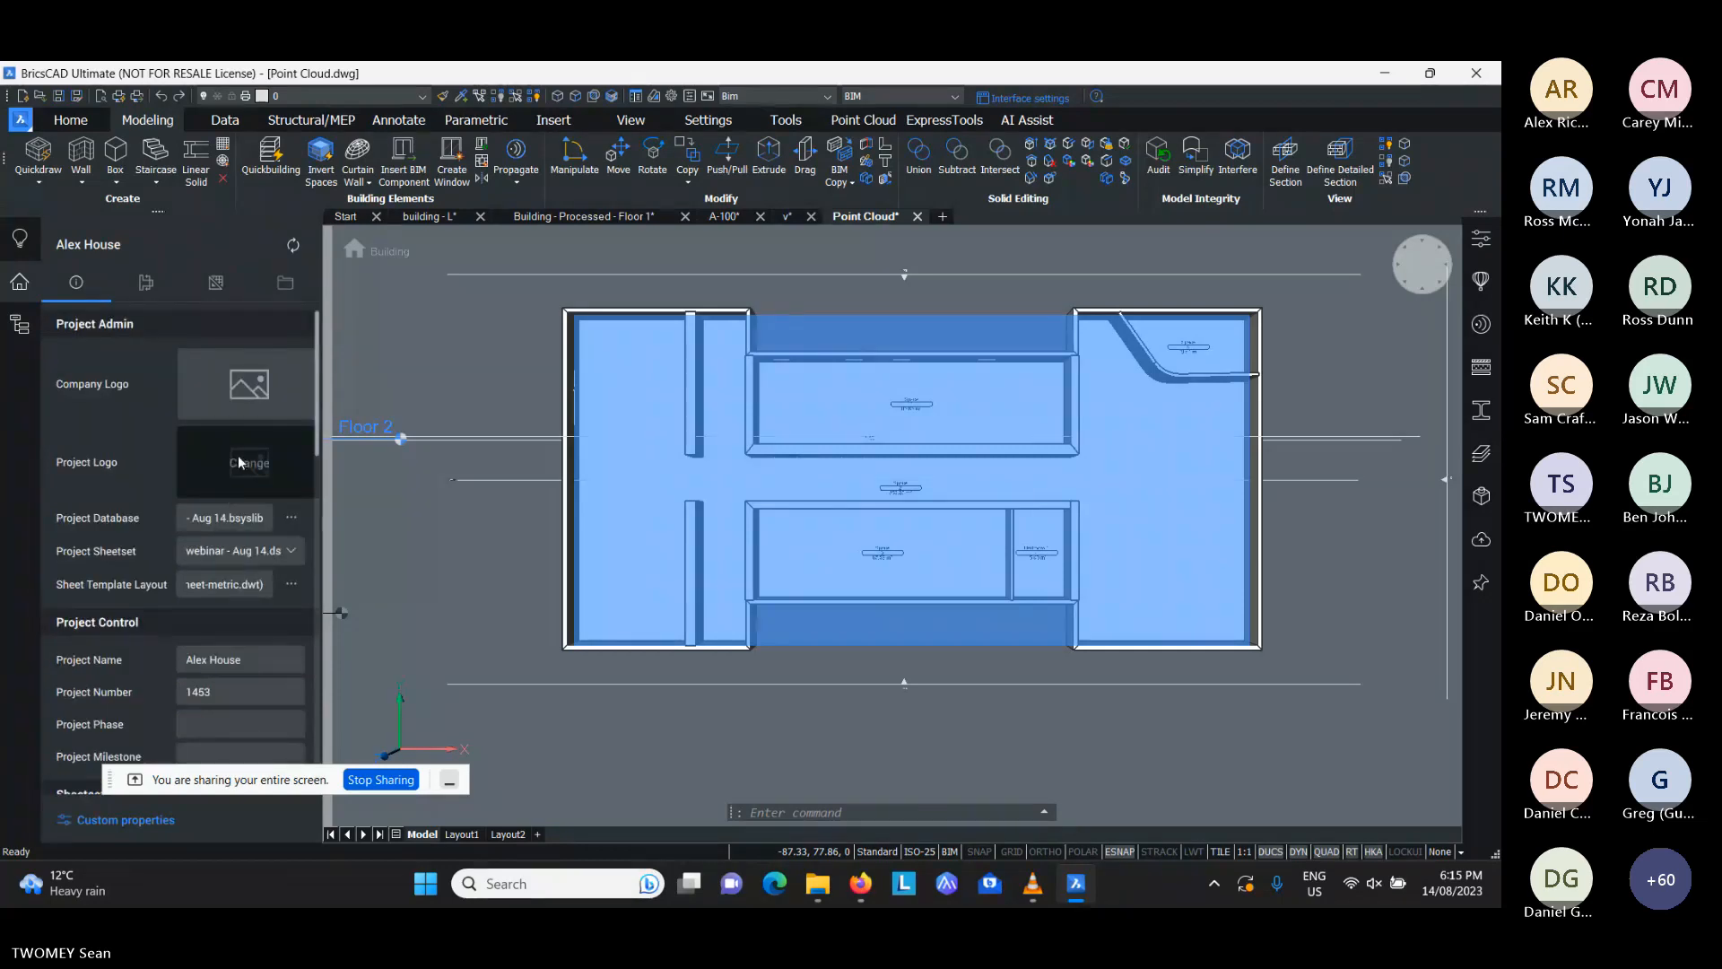
- Create sheet A-100 from the Floor 2 floor plan section with an A1 layout and a view scale of 1:100
left_click(141, 287)
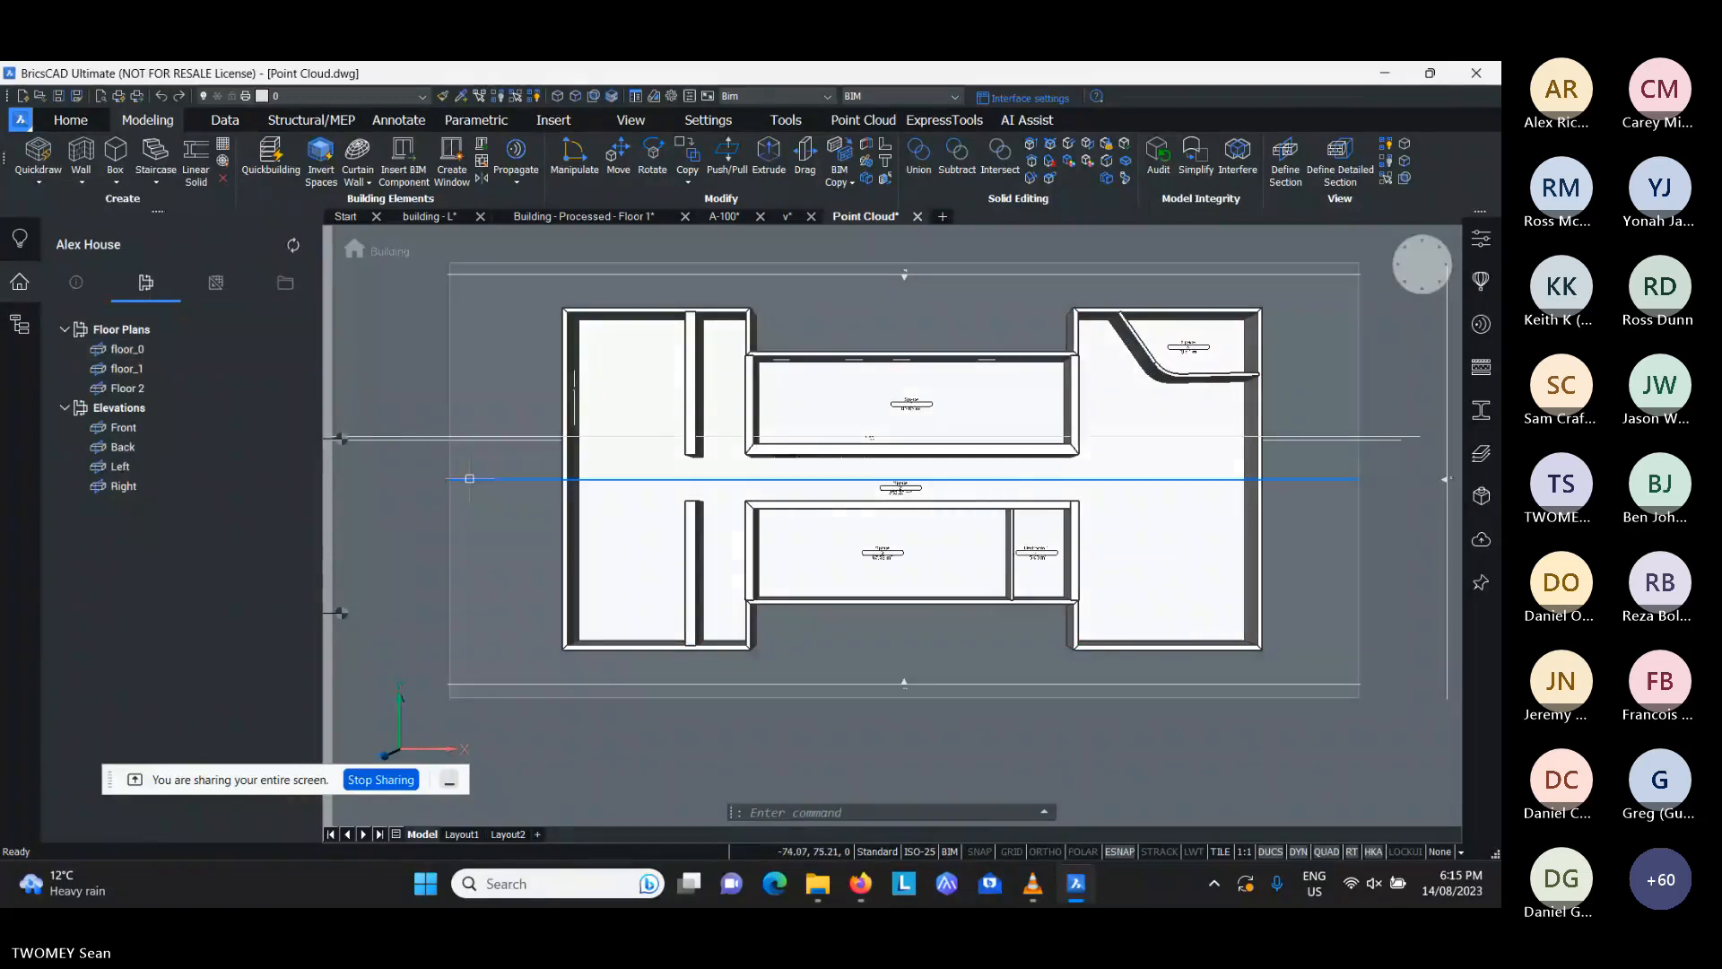
left_click(216, 285)
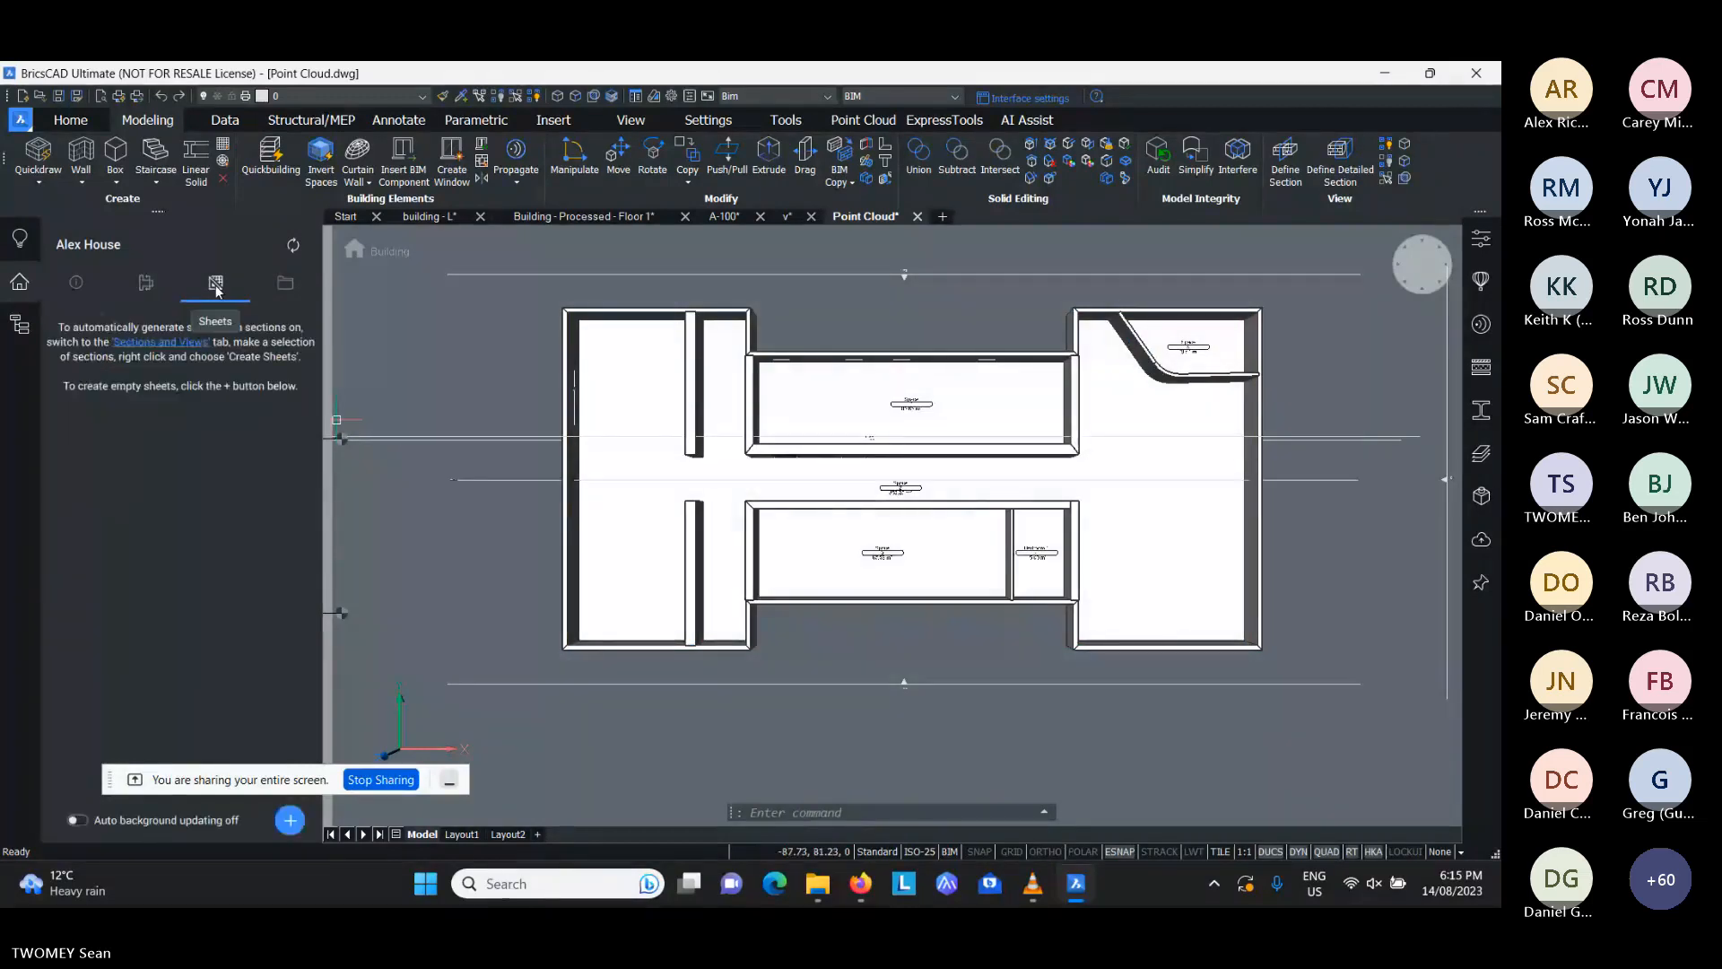
left_click(289, 825)
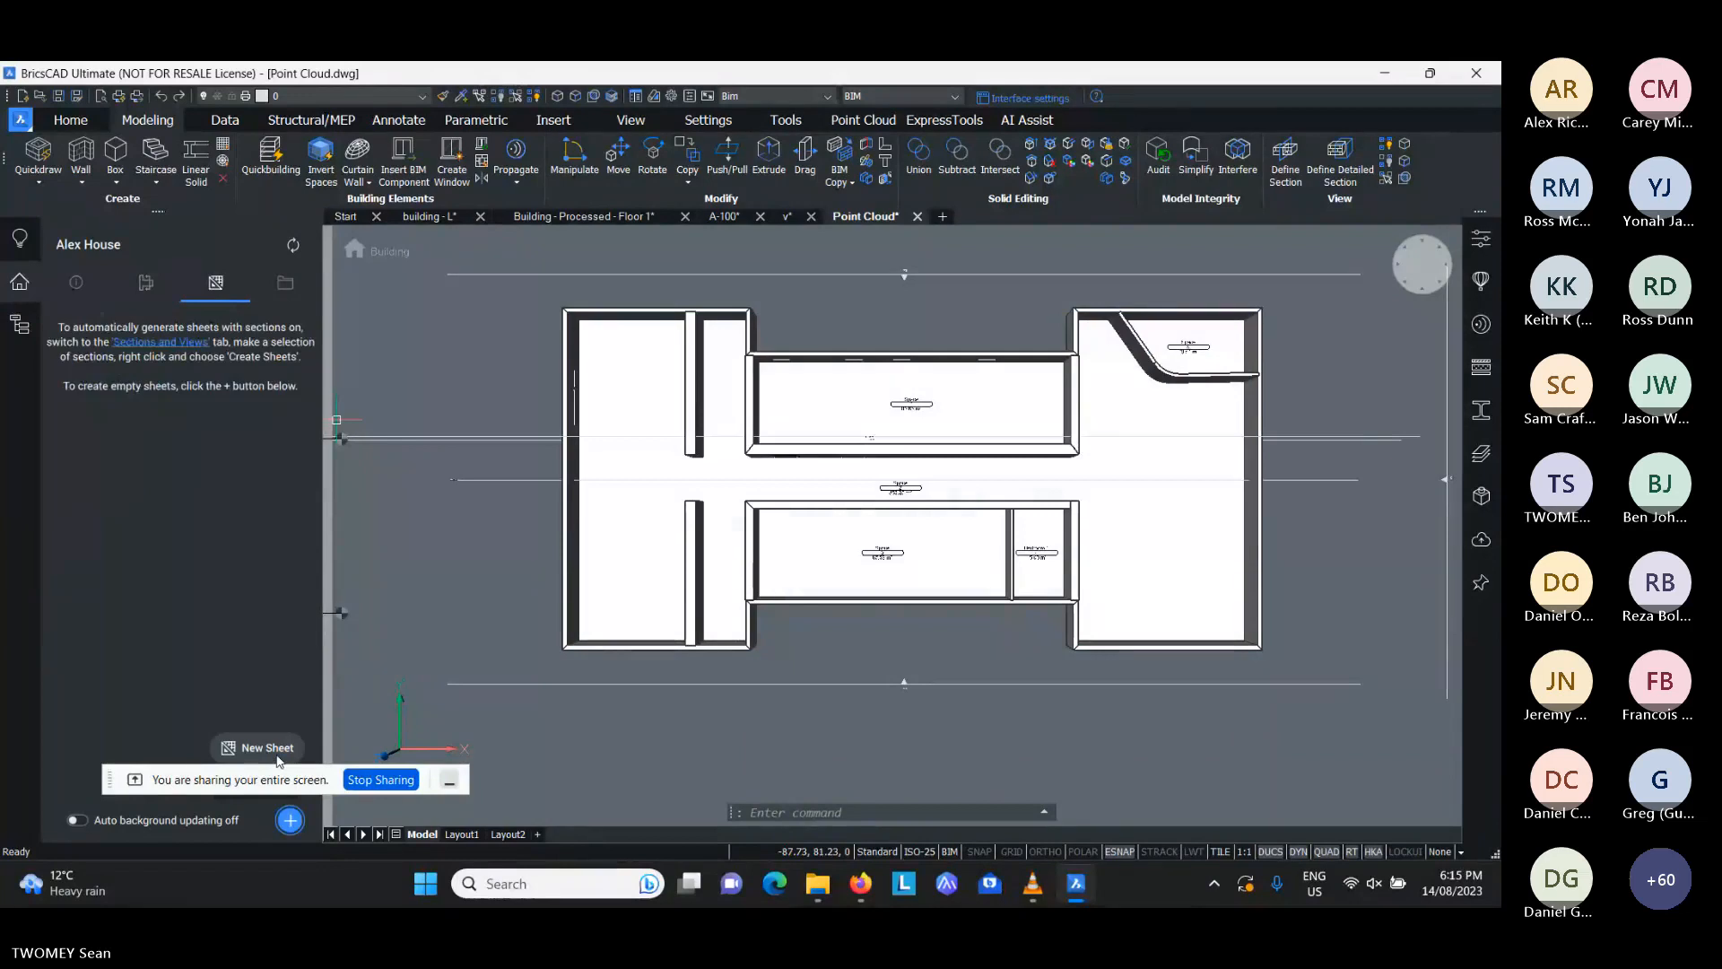
left_click(145, 282)
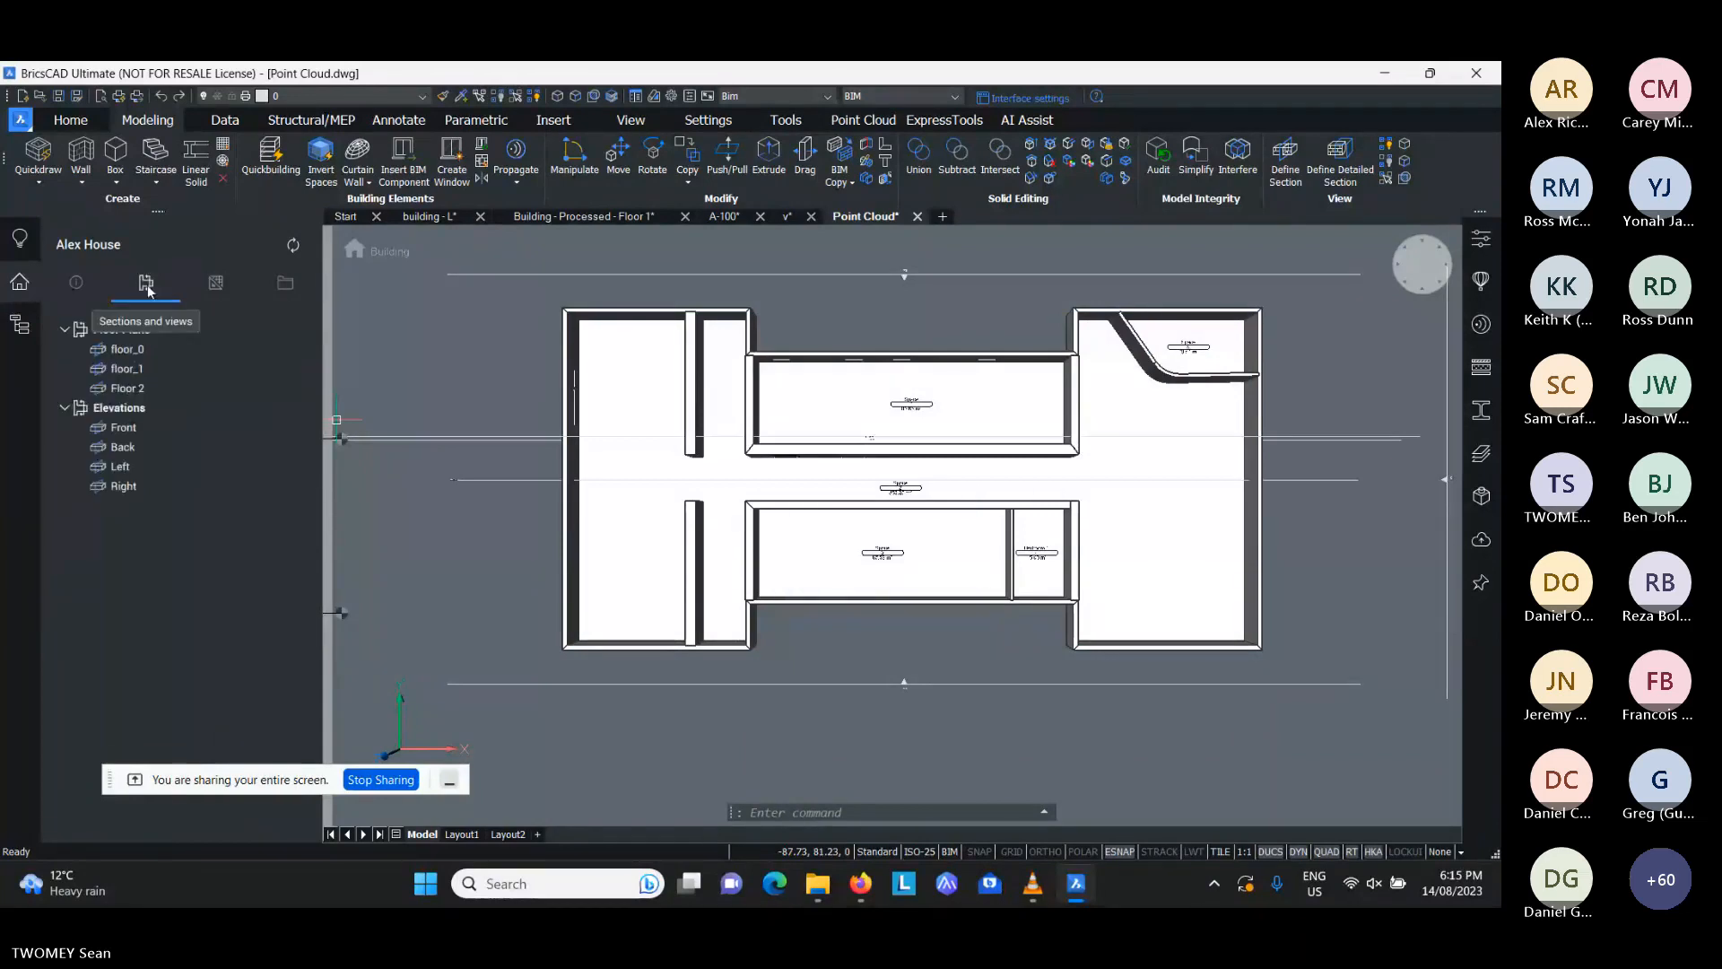
right_click(147, 390)
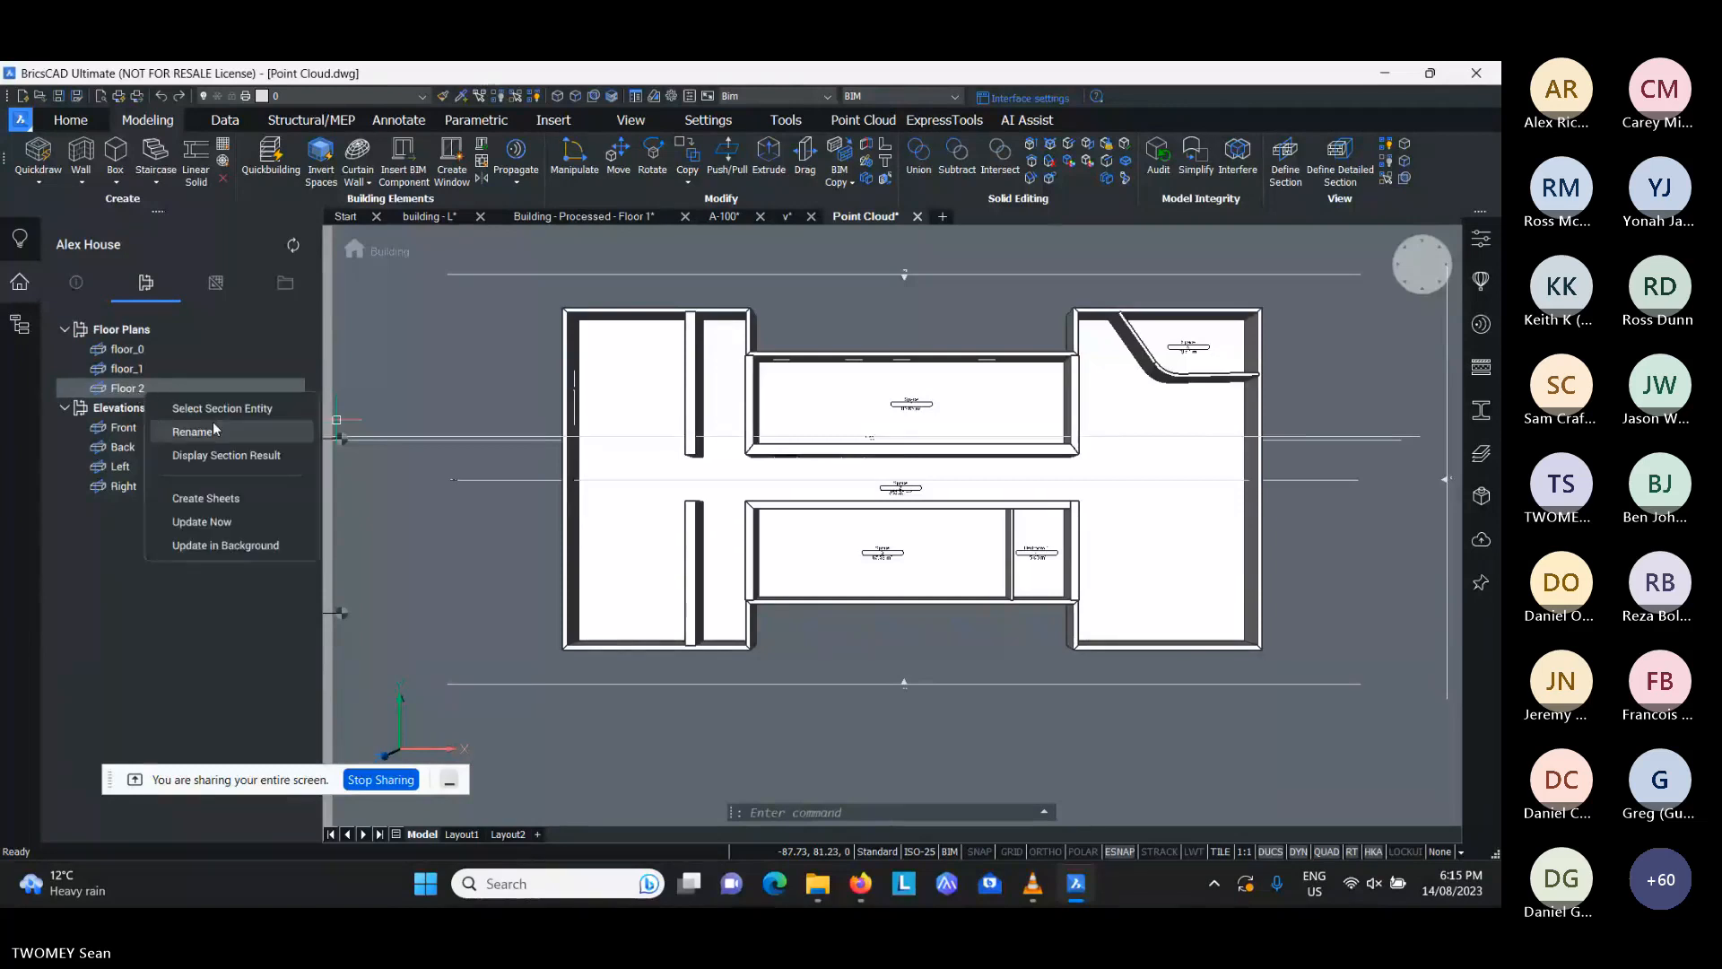
left_click(206, 498)
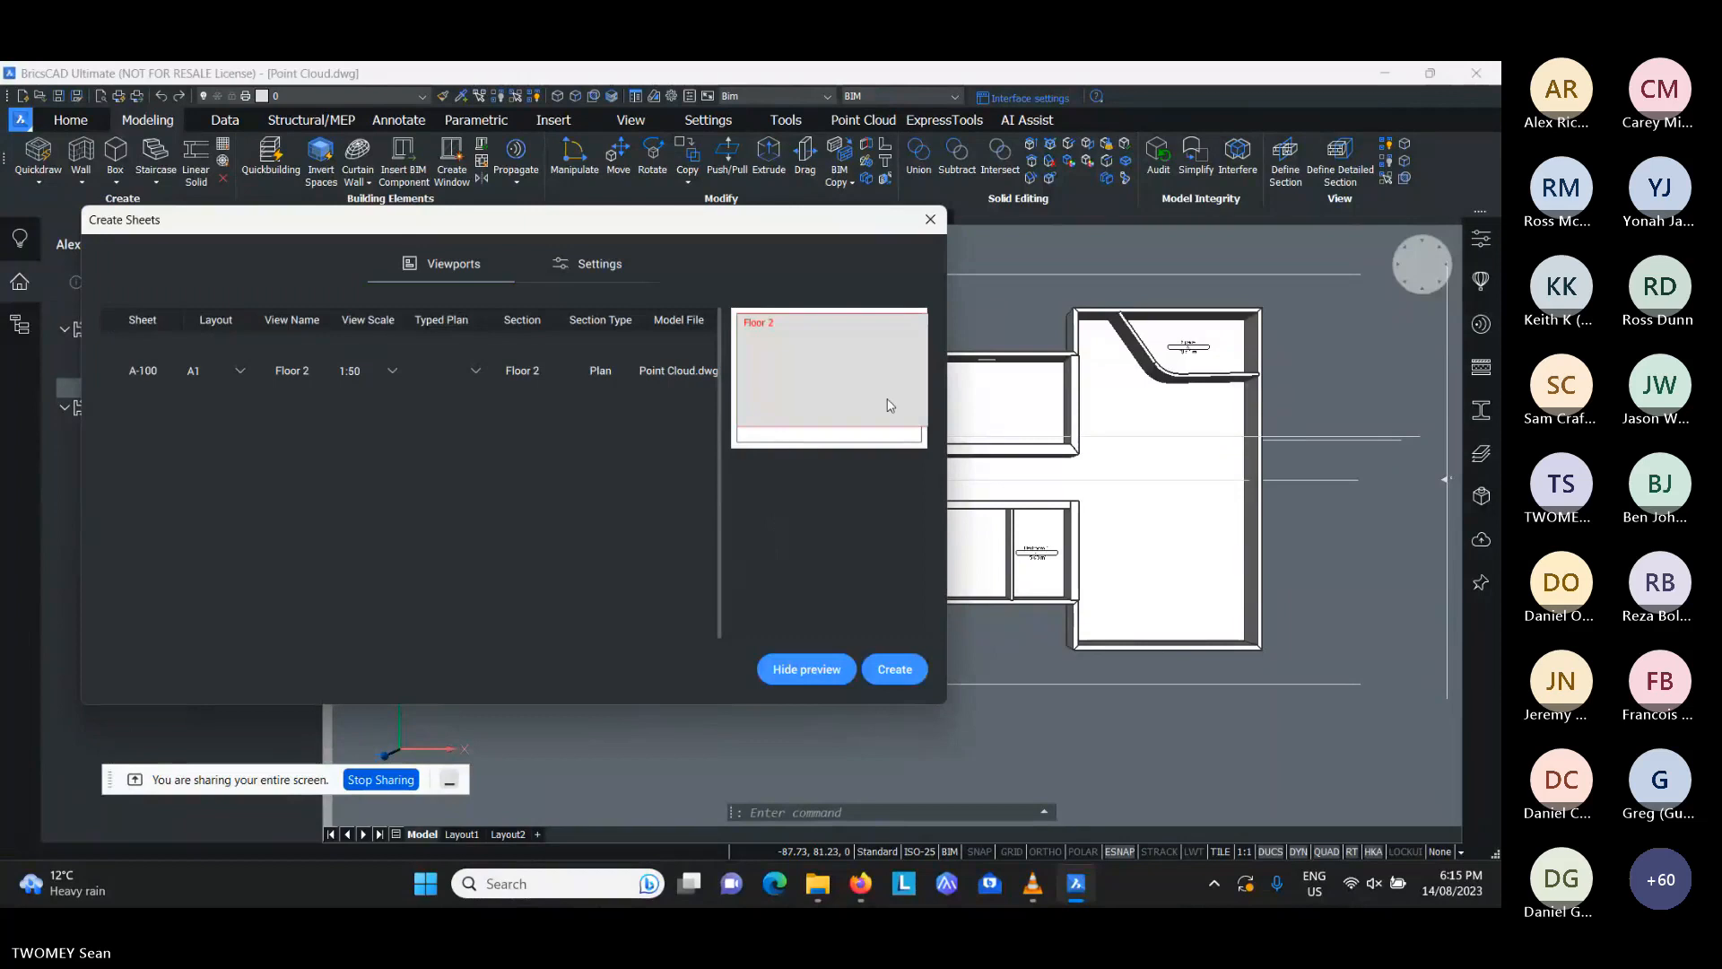
left_click(392, 373)
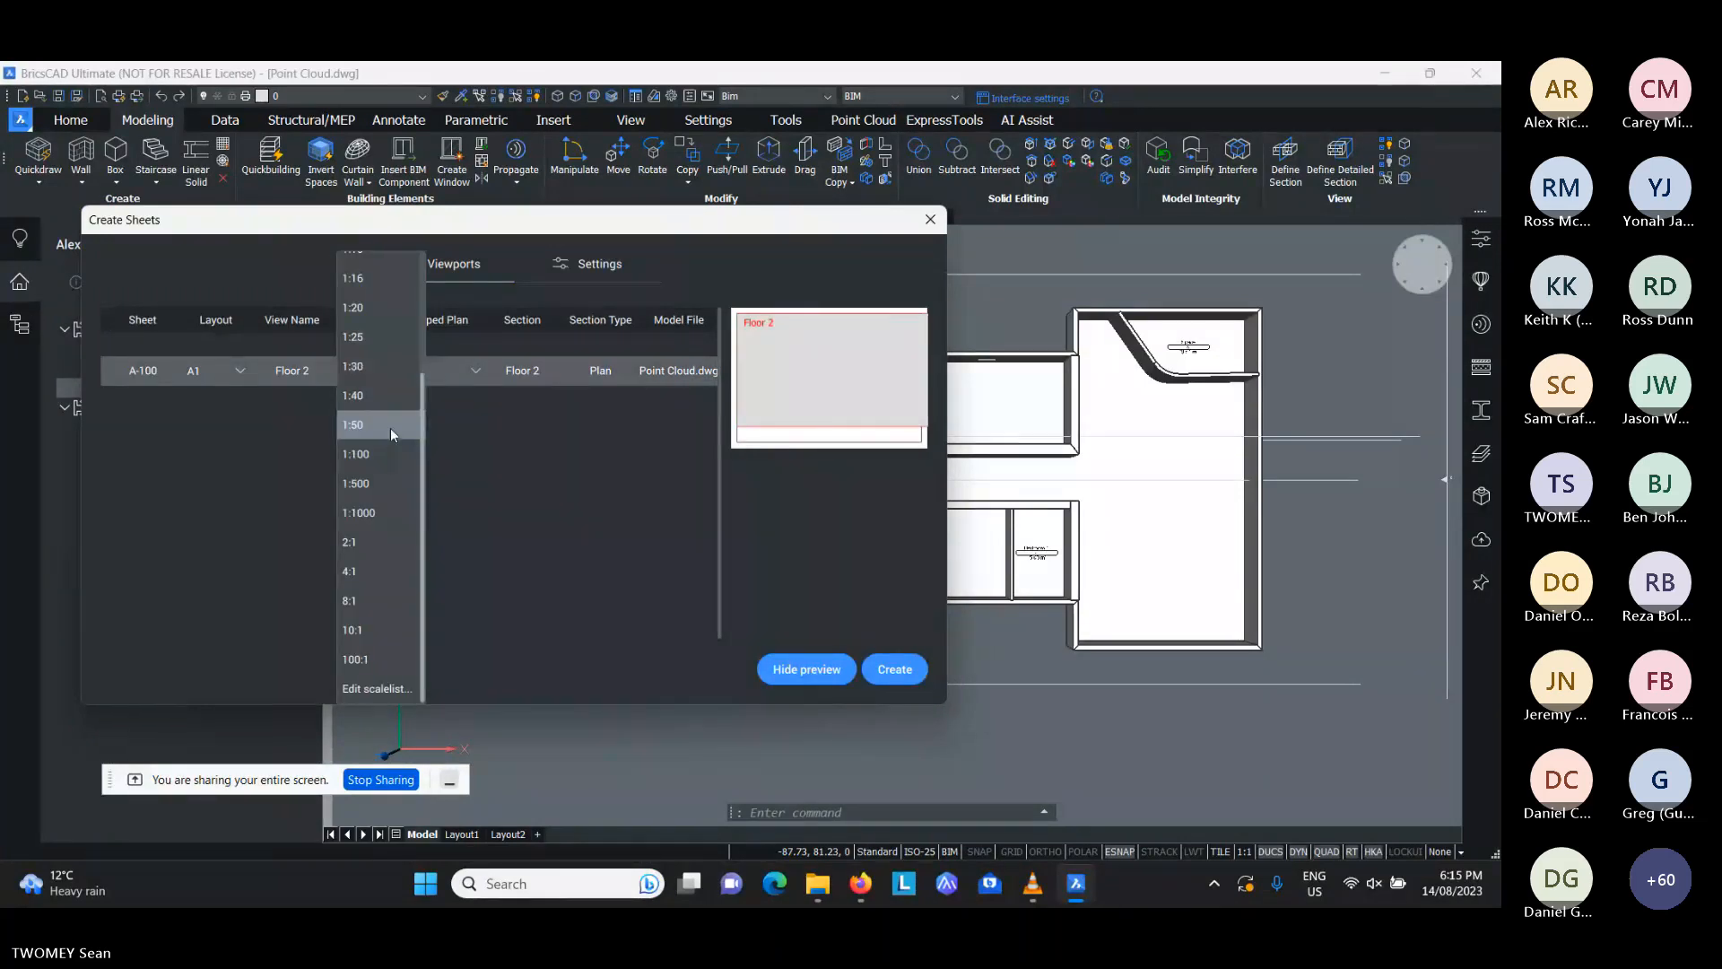
left_click(391, 454)
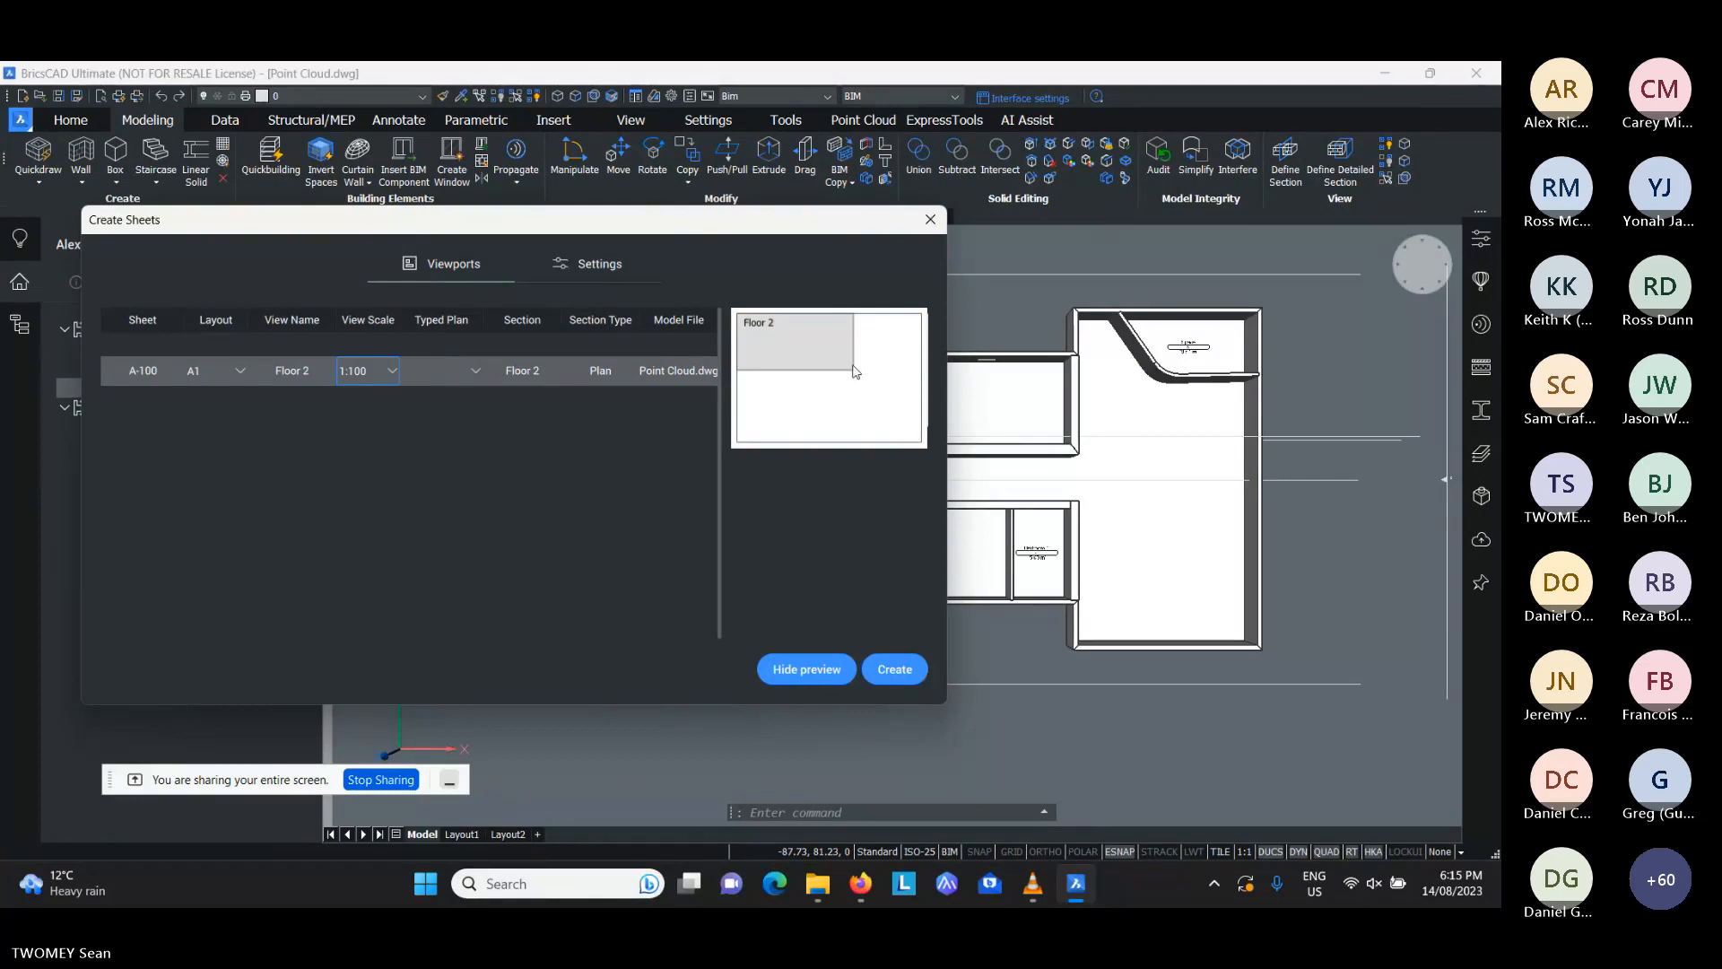
left_click(897, 671)
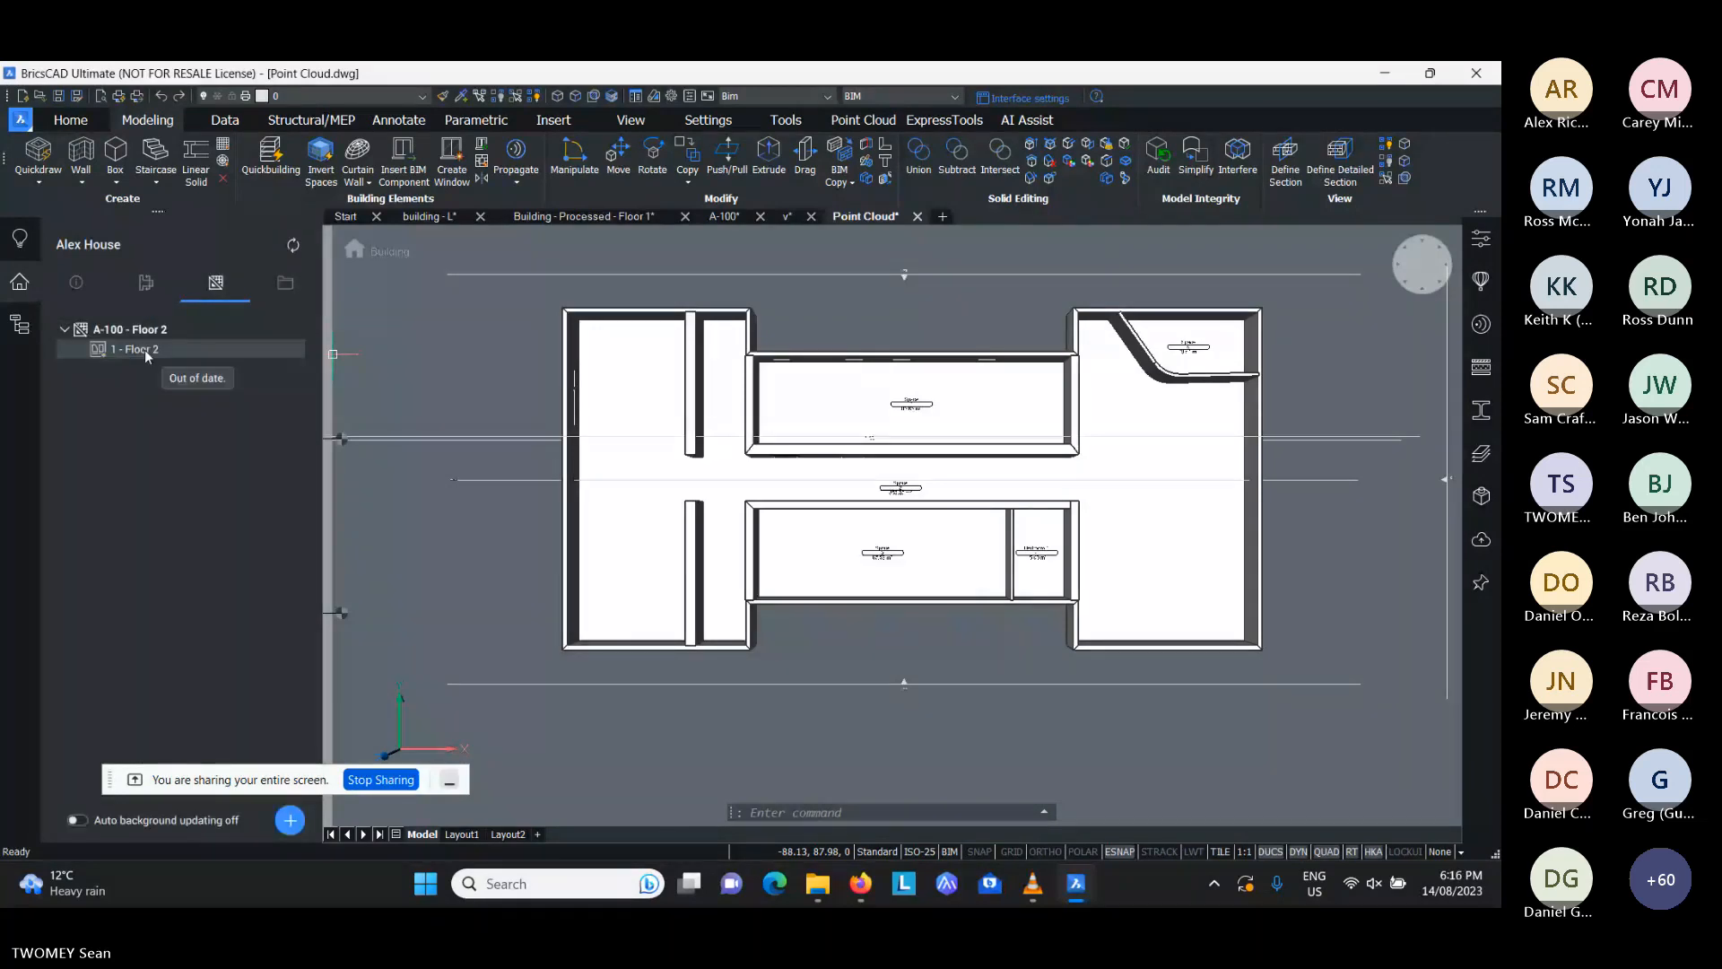
- Open the Floor 2 view on sheet A-100 and update its viewport to generate the section result
double_click(143, 348)
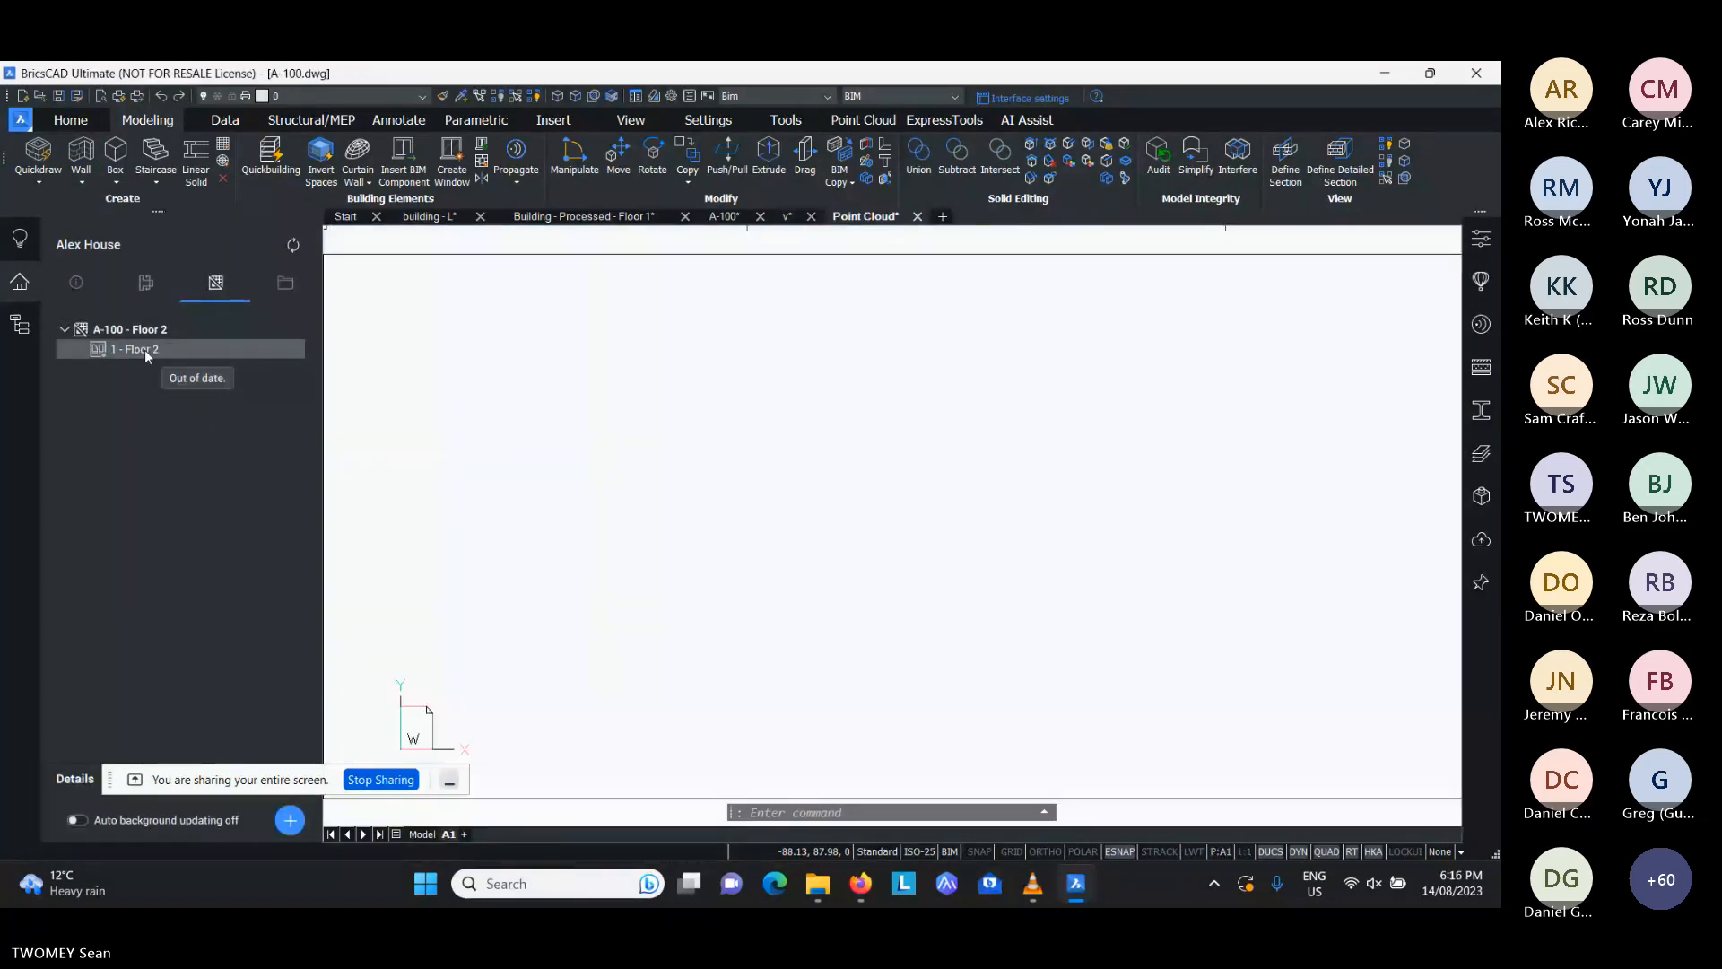
mouse_move(720, 324)
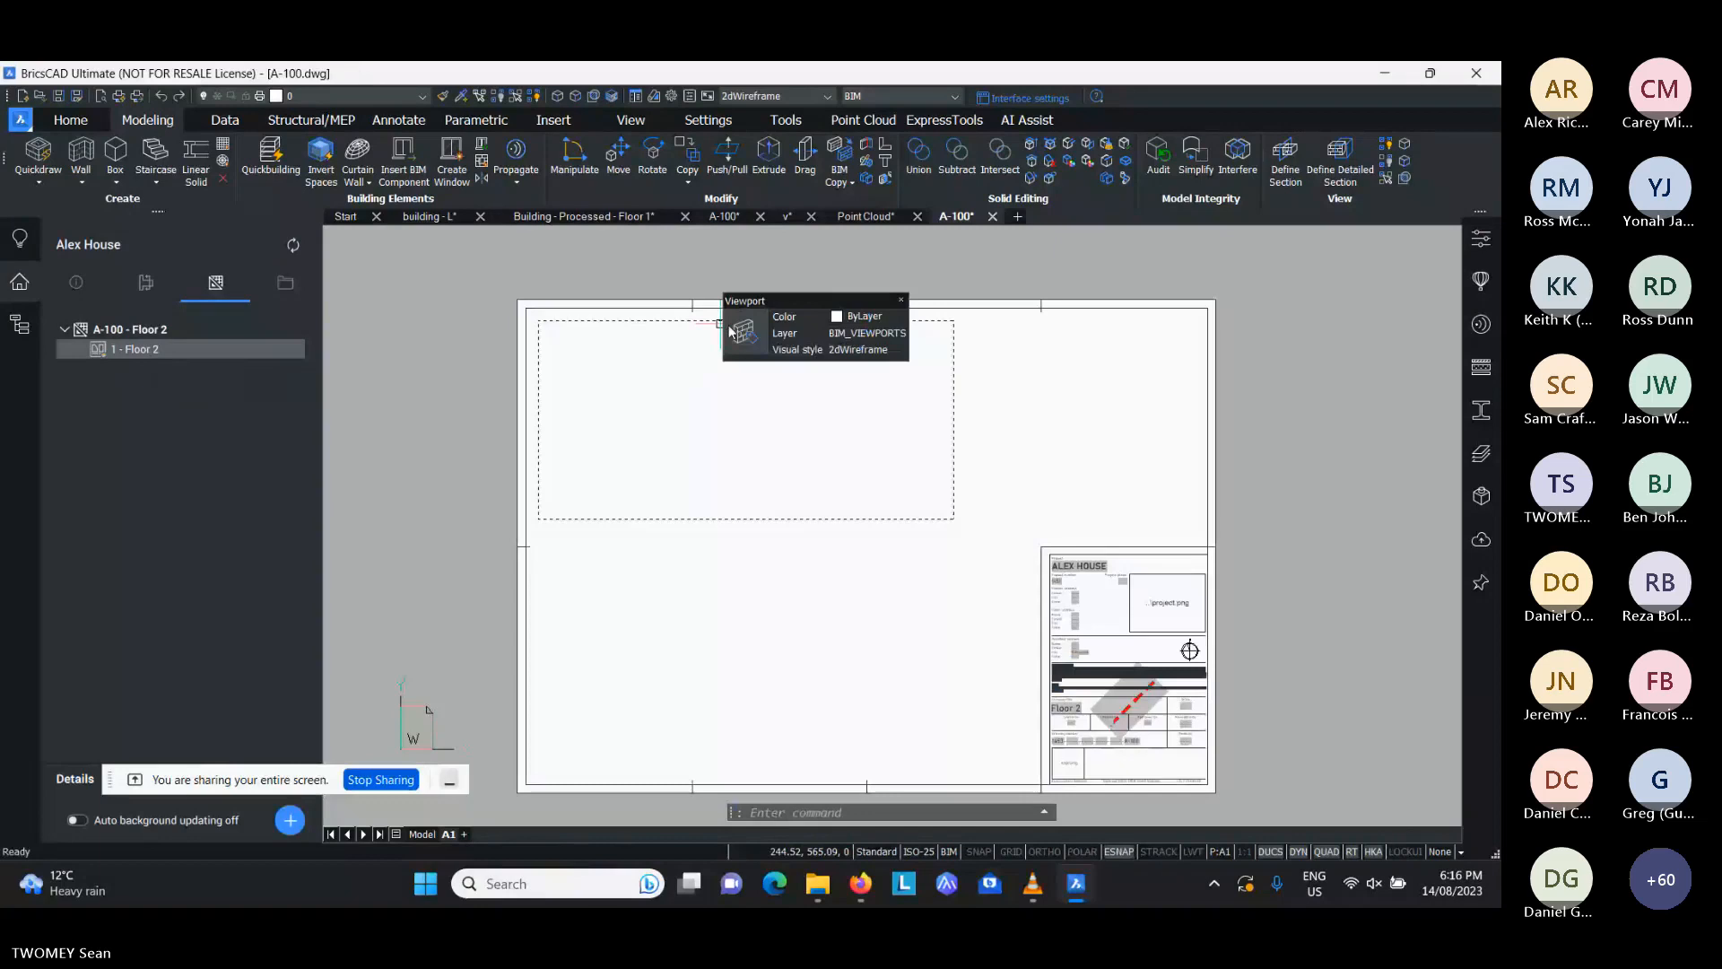
left_click(839, 336)
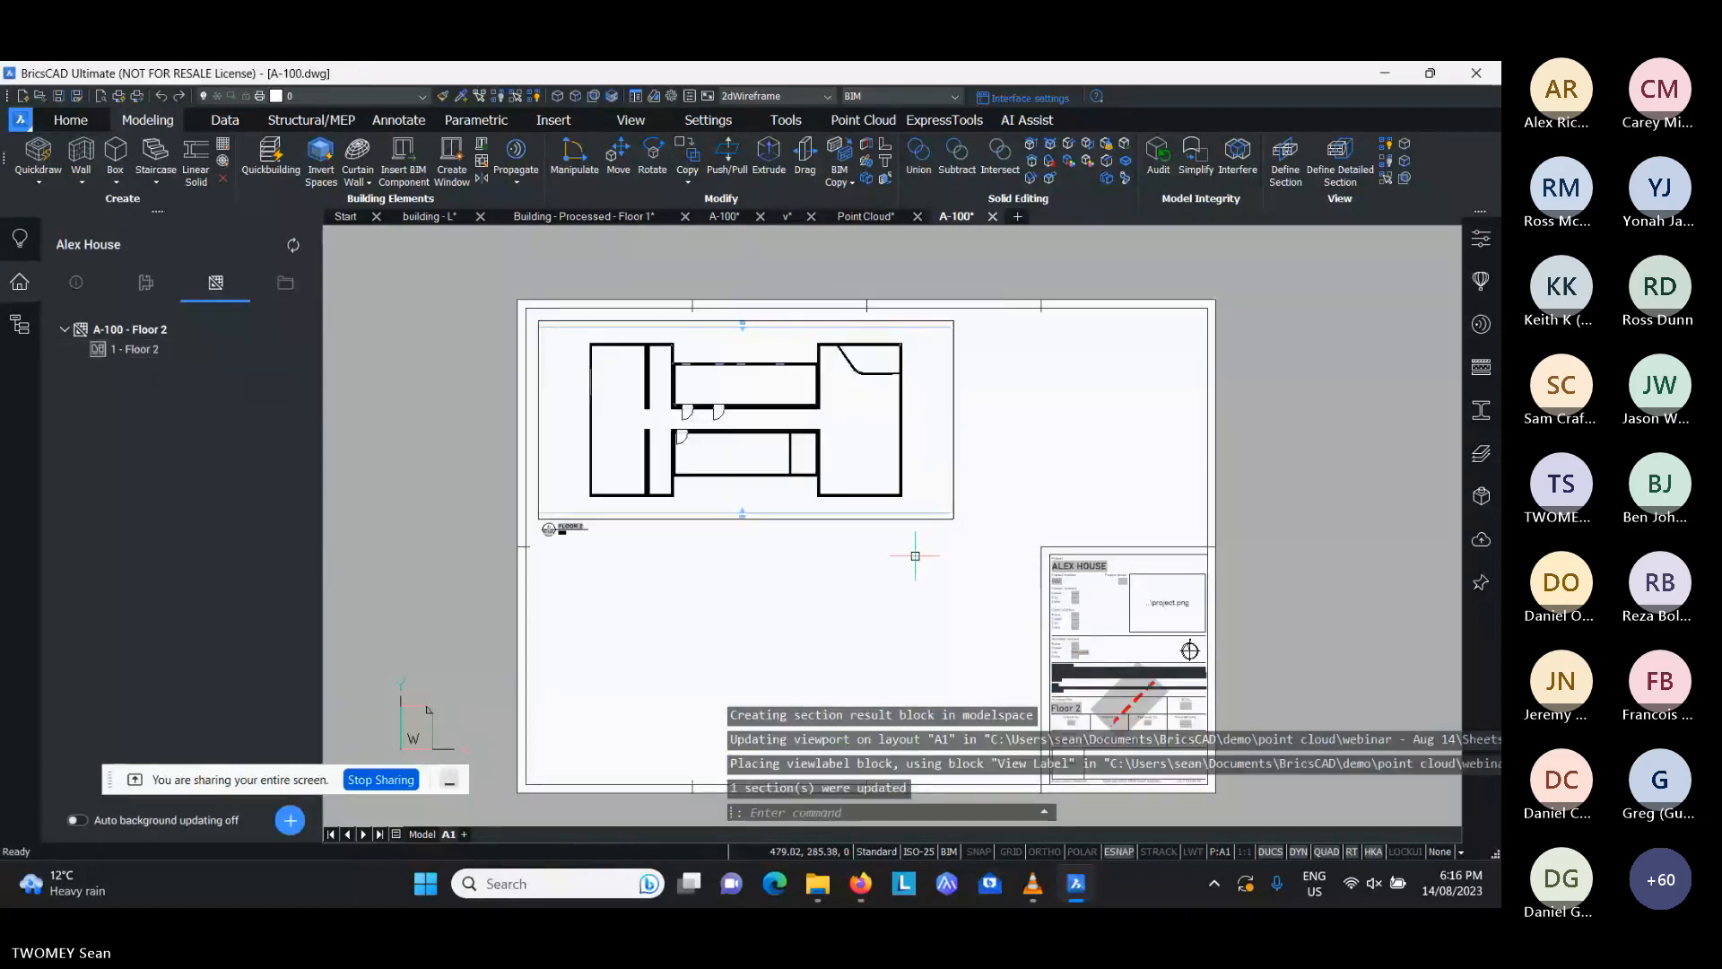
- Stretch the Floor 2 viewport's lower edge downward and shift the plan down to centre it within the frame
left_click(939, 508)
left_click(952, 519)
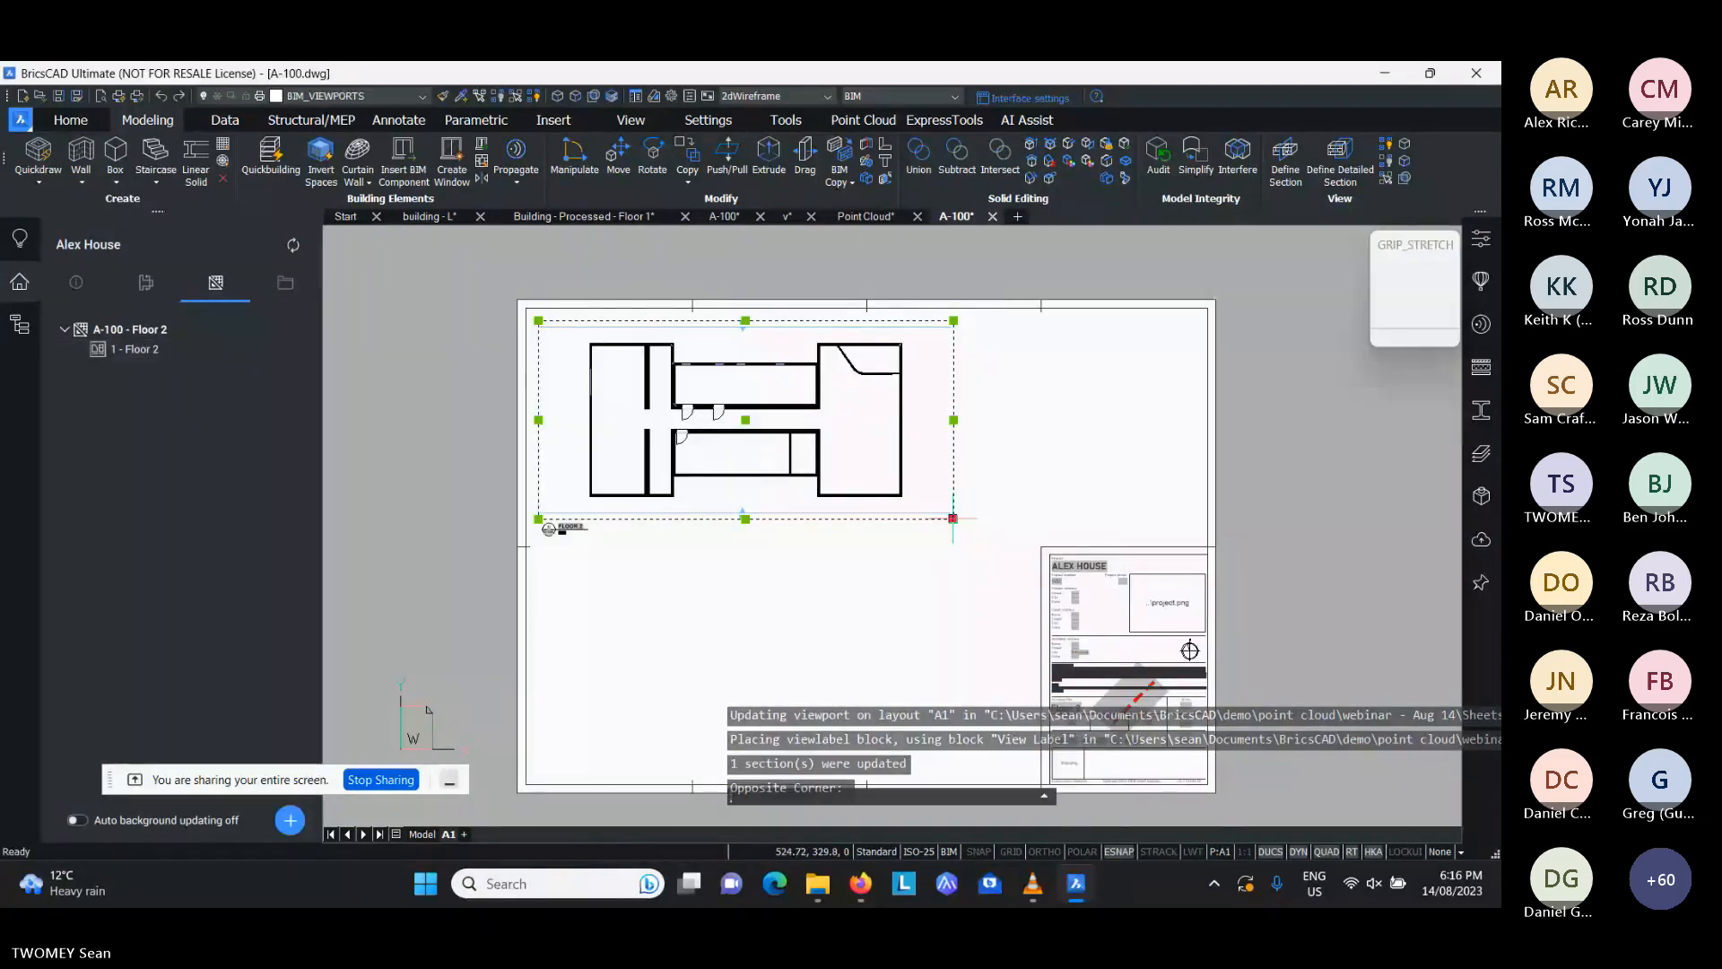
left_click(953, 646)
double_click(871, 521)
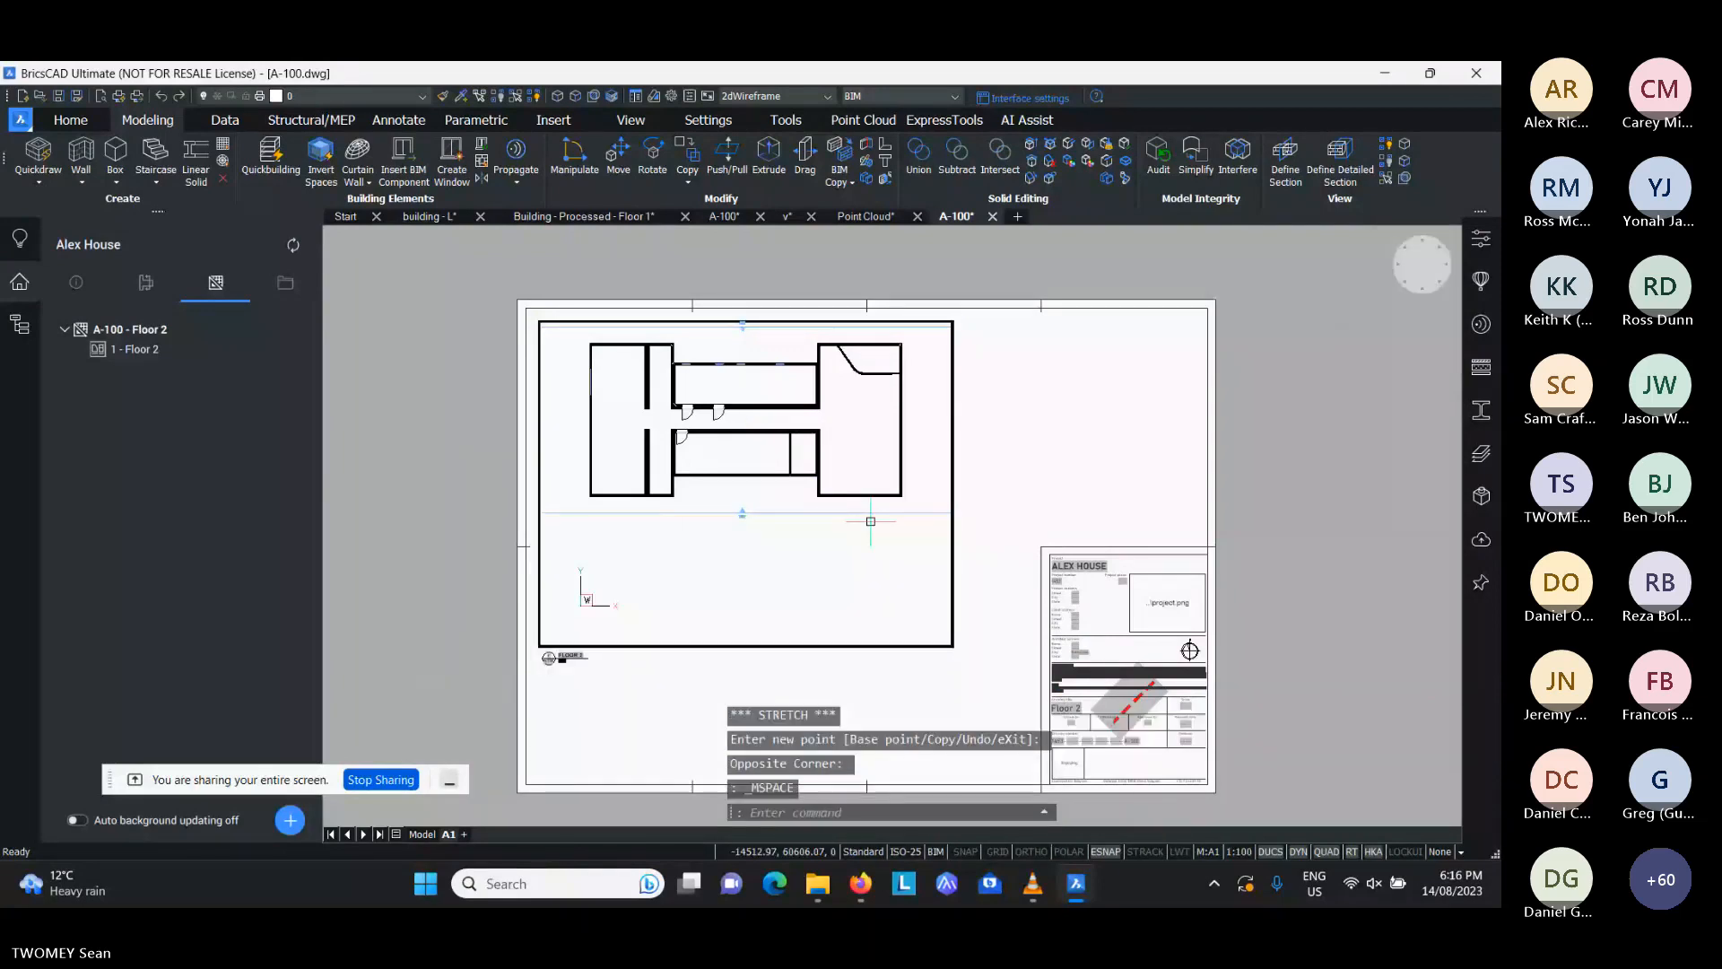
middle_click_drag(871, 521, 869, 592)
double_click(996, 470)
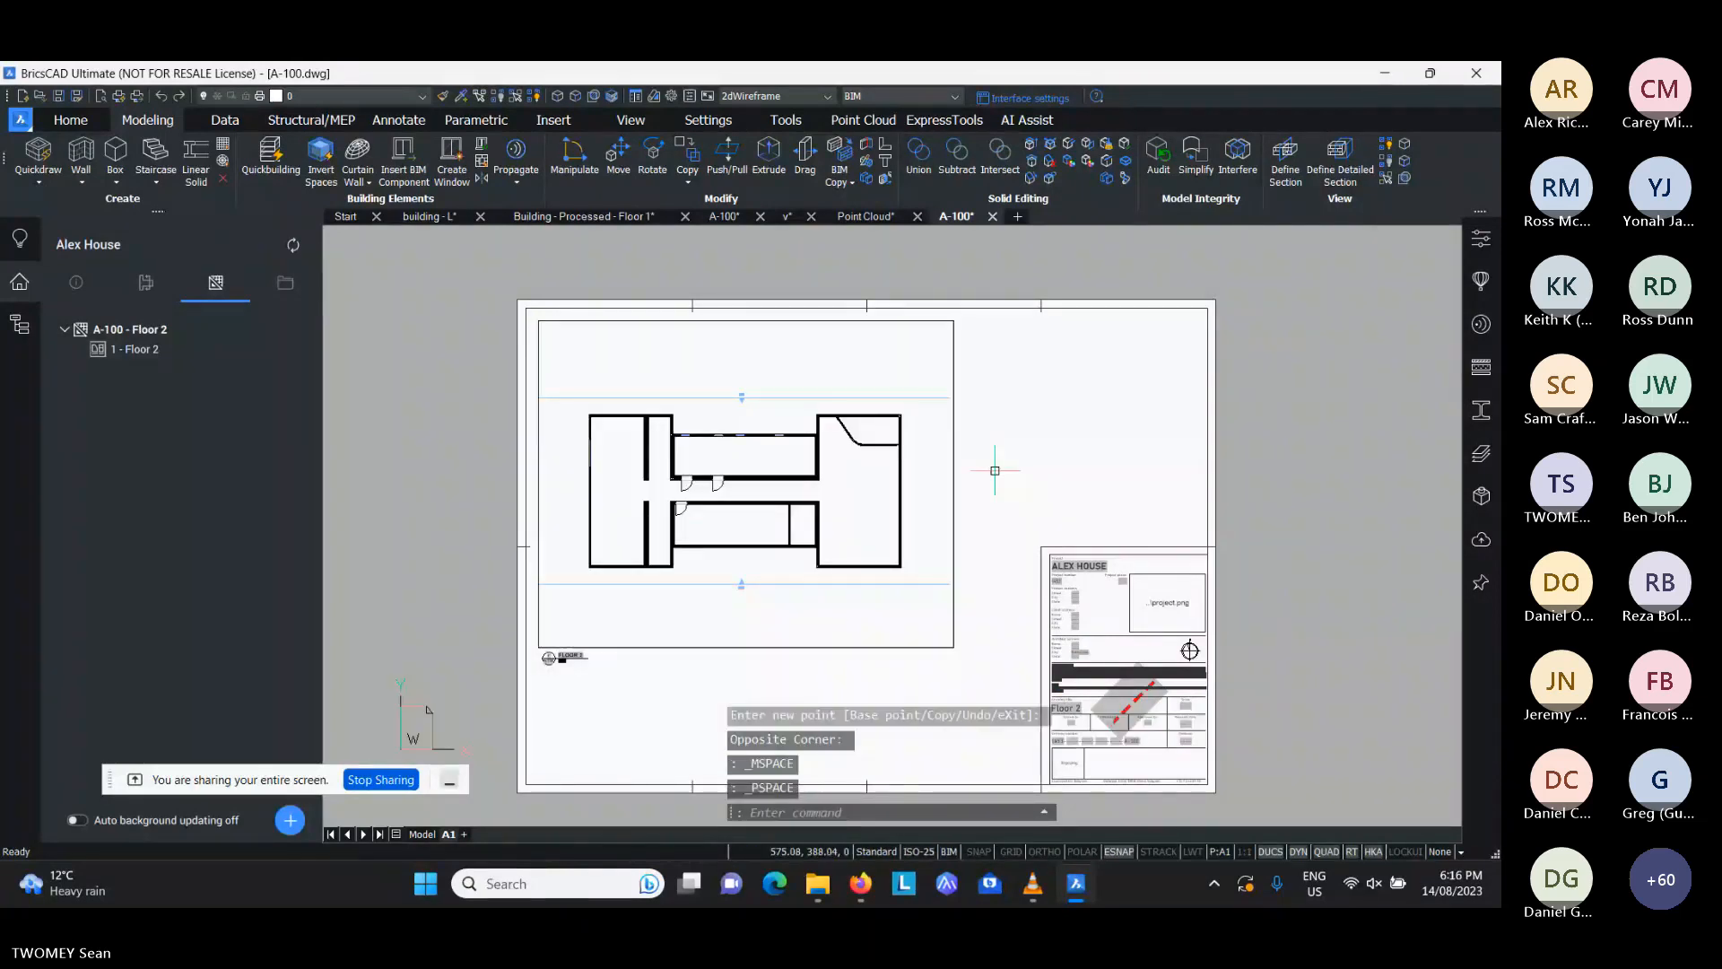
- Compare the 2D plan in sheet A-100's model space with the 3D building in the Point Cloud drawing
left_click(422, 834)
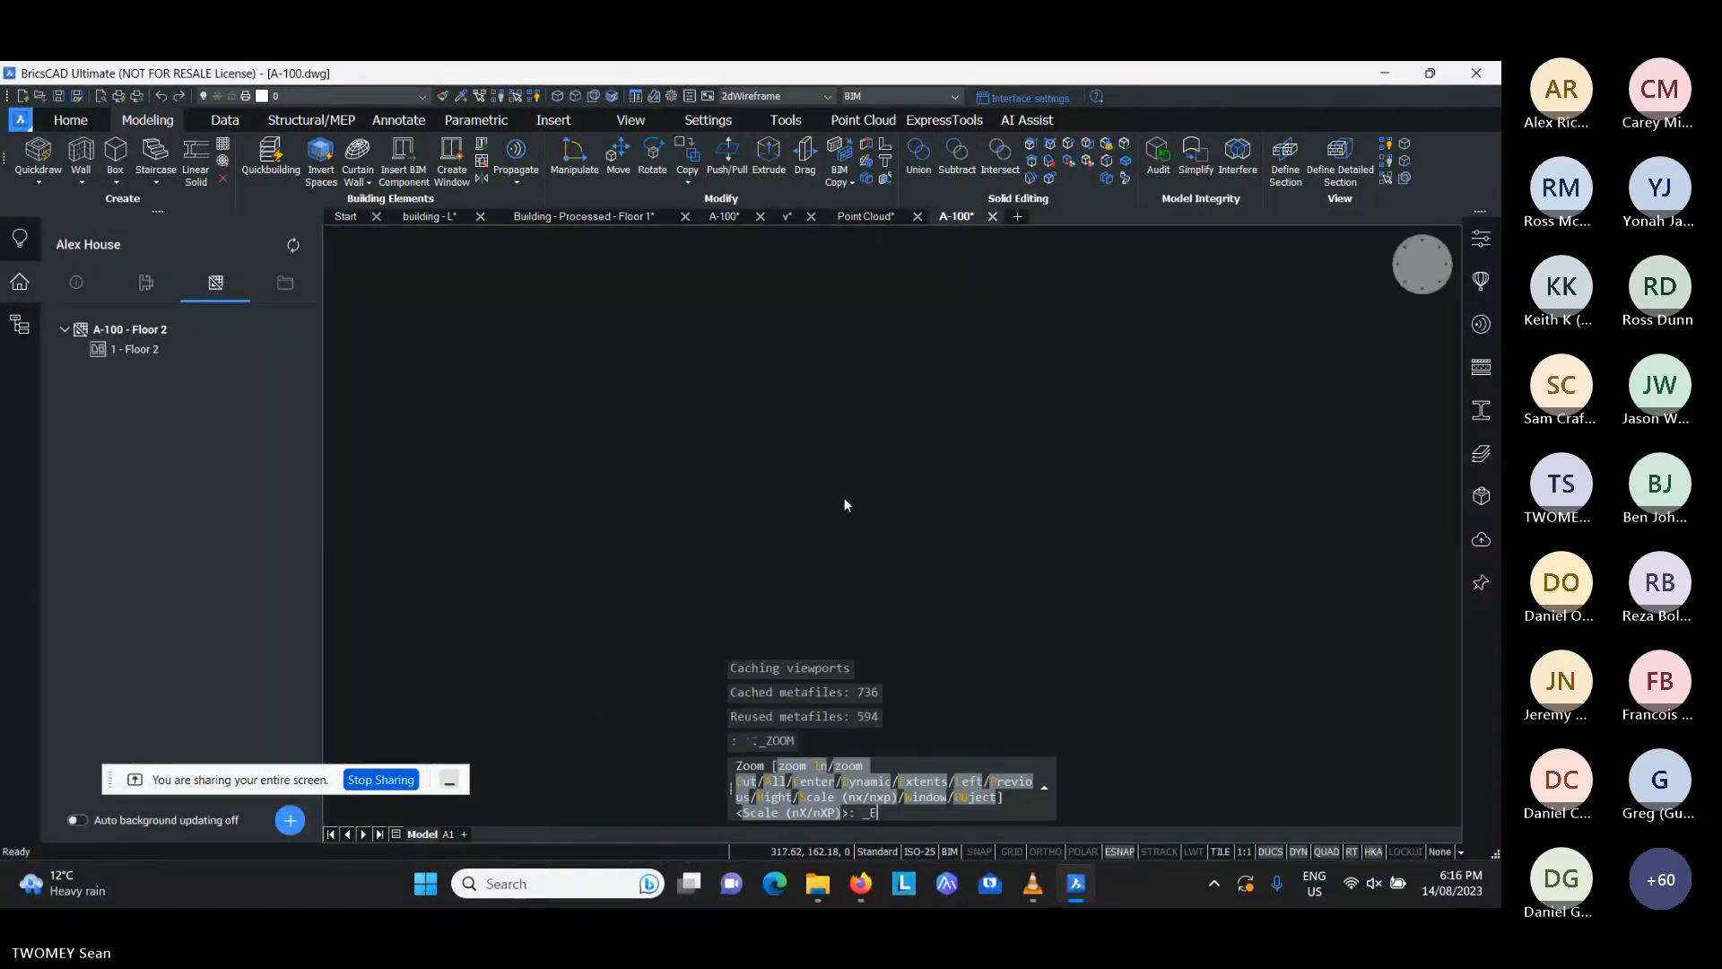
scroll(919, 458, "down", 2)
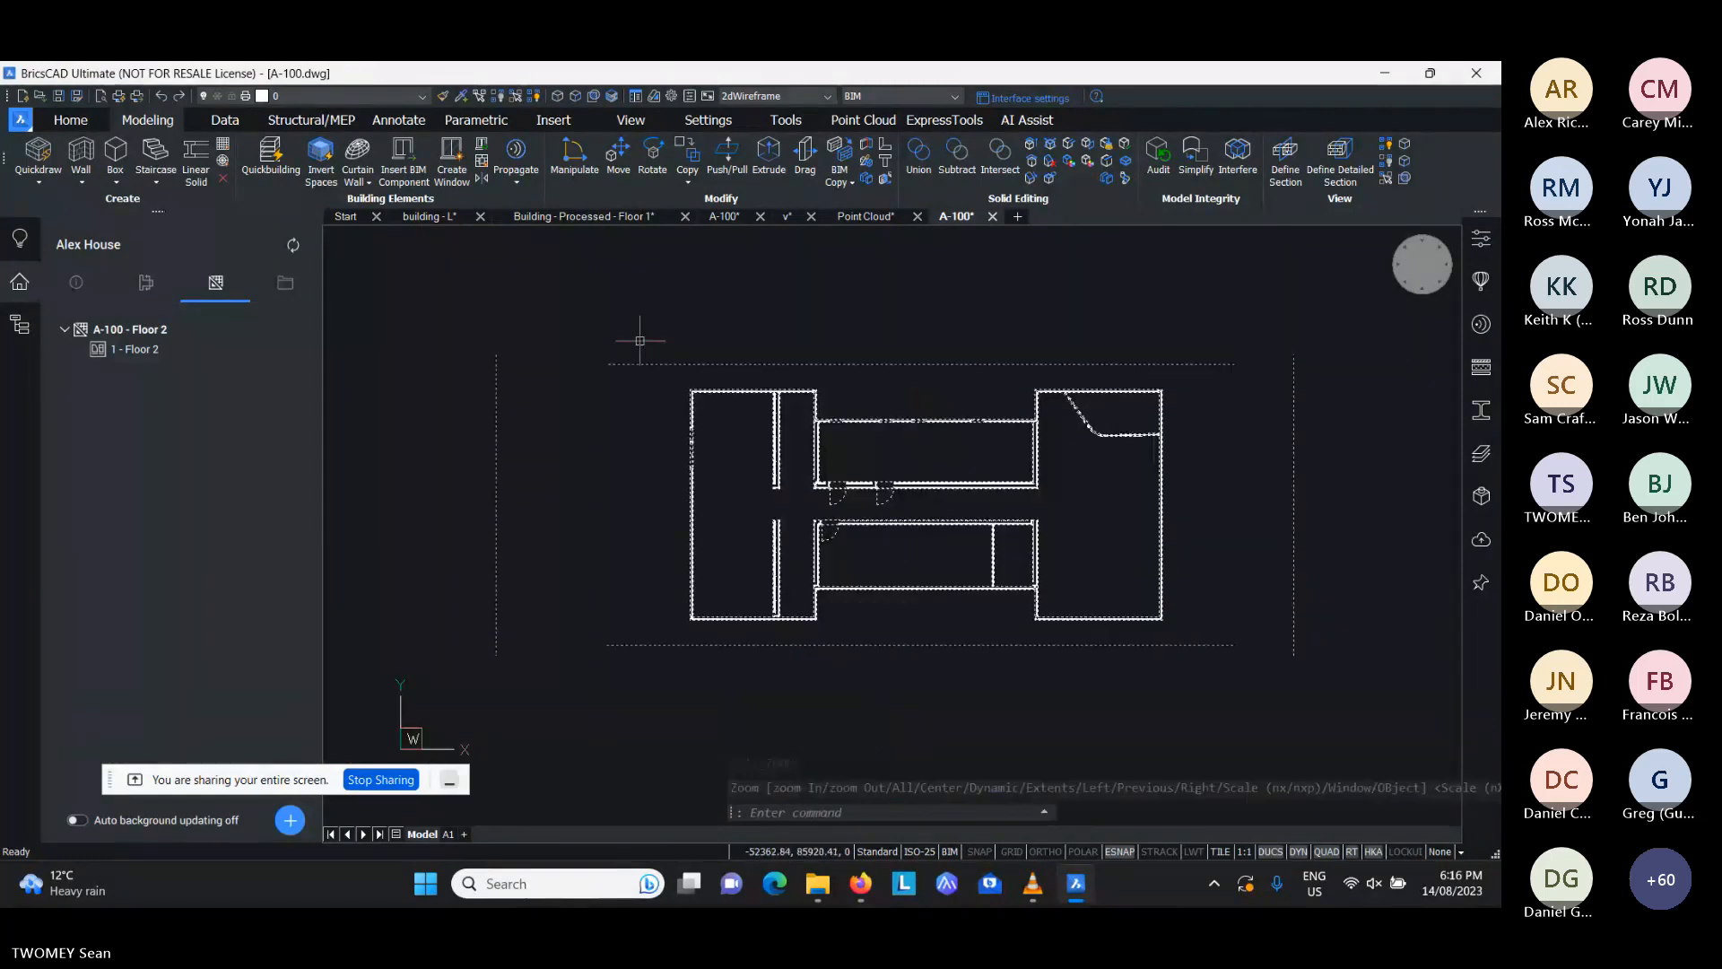
left_click(881, 218)
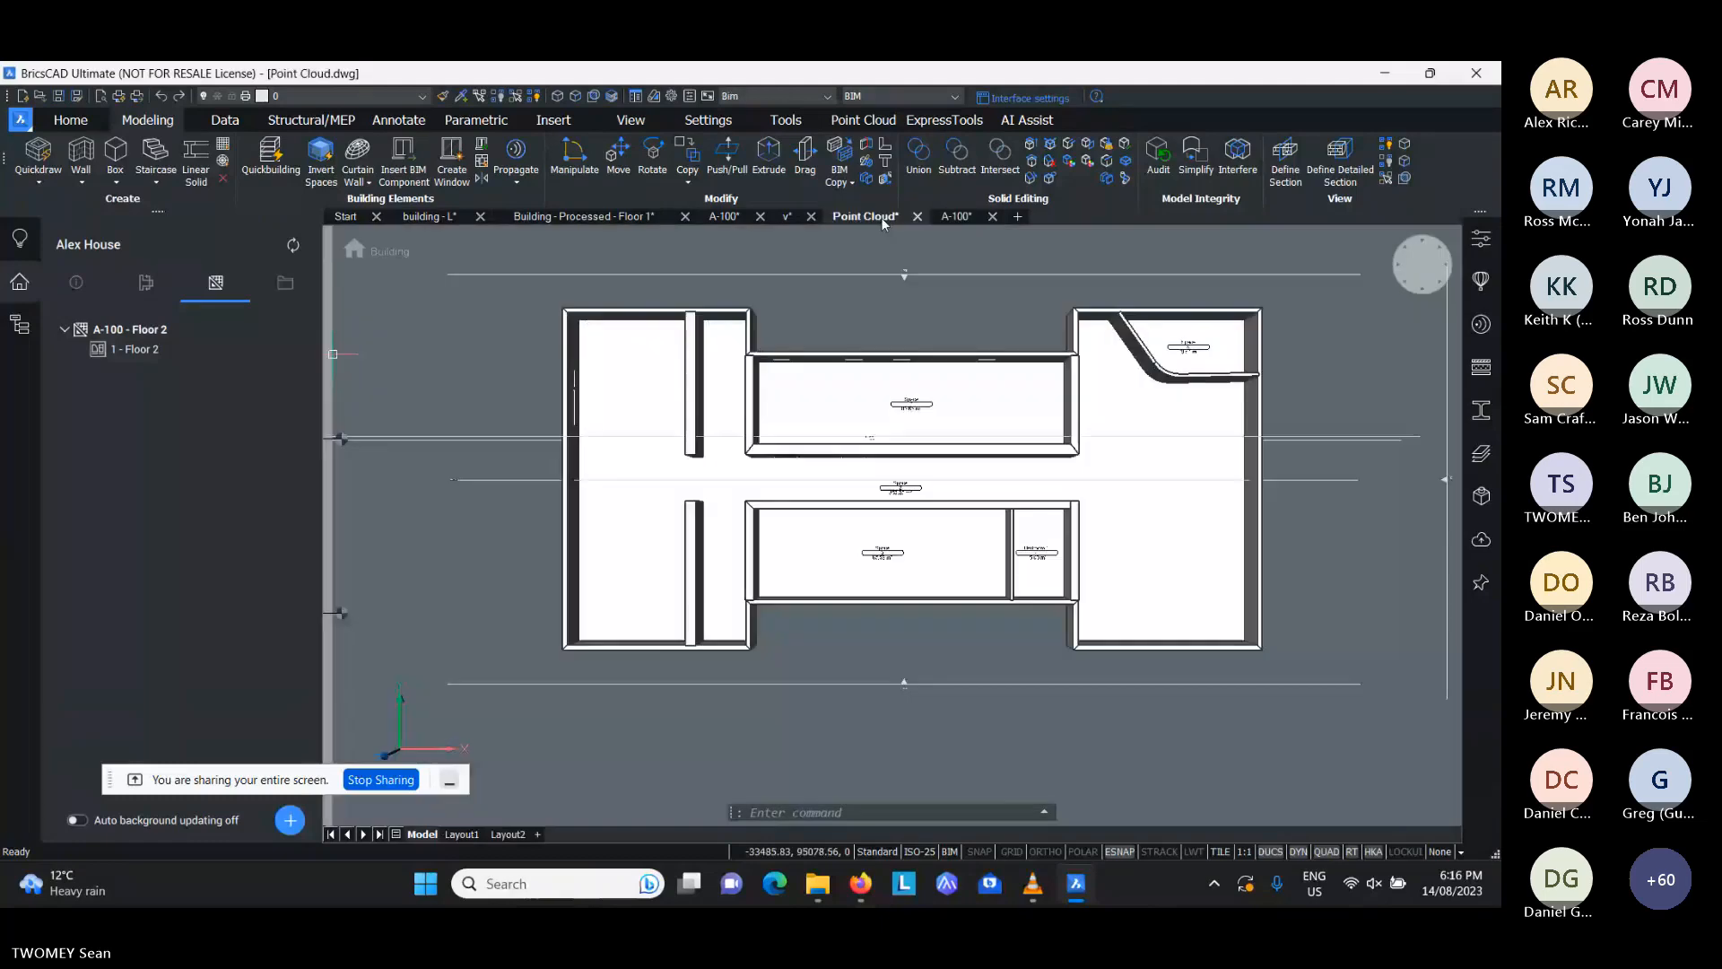
middle_click_drag(885, 332, 849, 346)
left_click(962, 216)
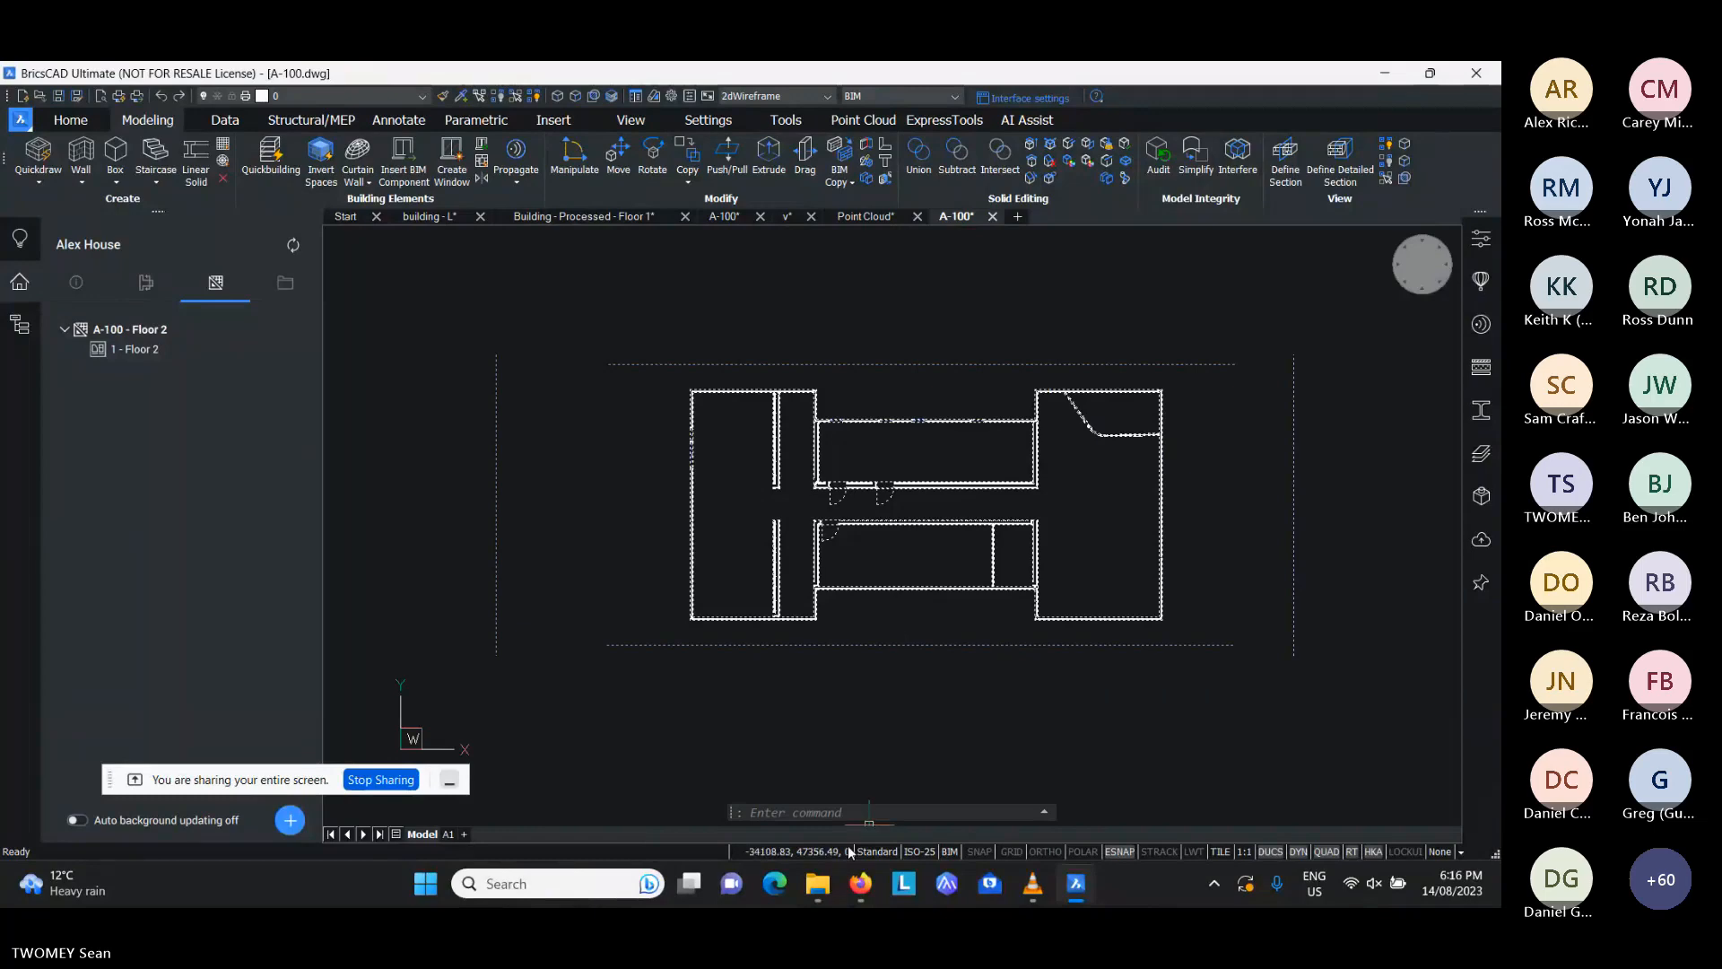
- Switch to File Explorer to inspect A-100.dwg in the webinar - Aug 14 project's Sheets folder, and return to BricsCAD
left_click(816, 887)
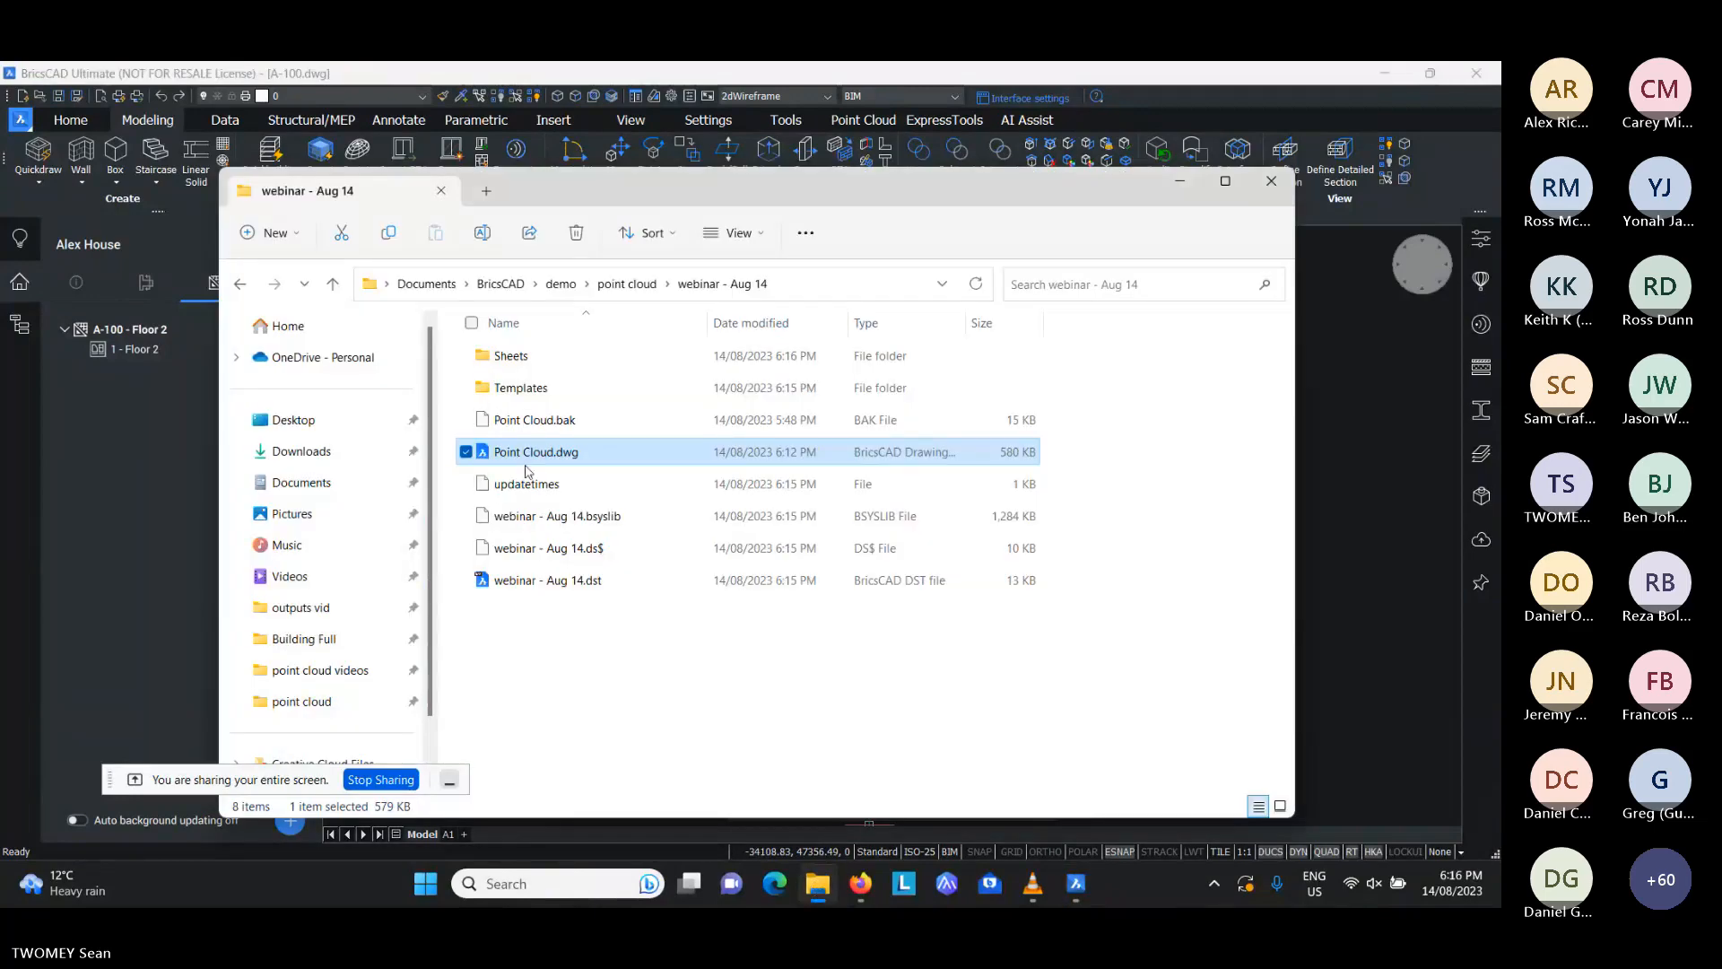
left_click(531, 358)
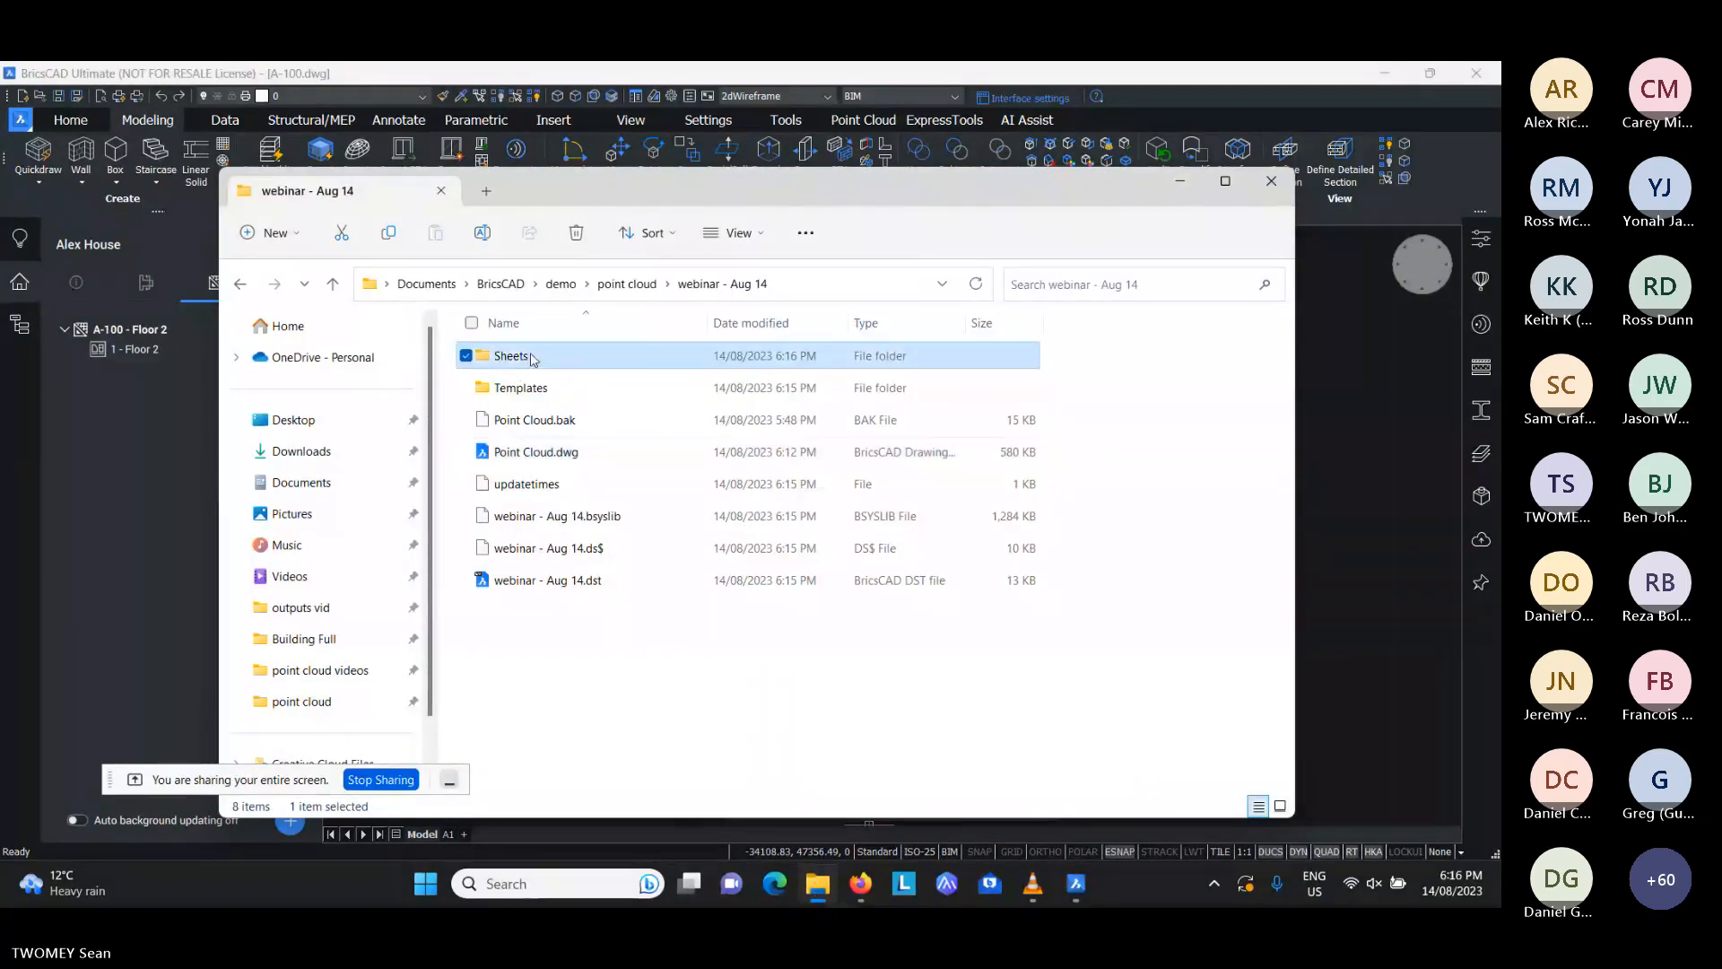
double_click(537, 361)
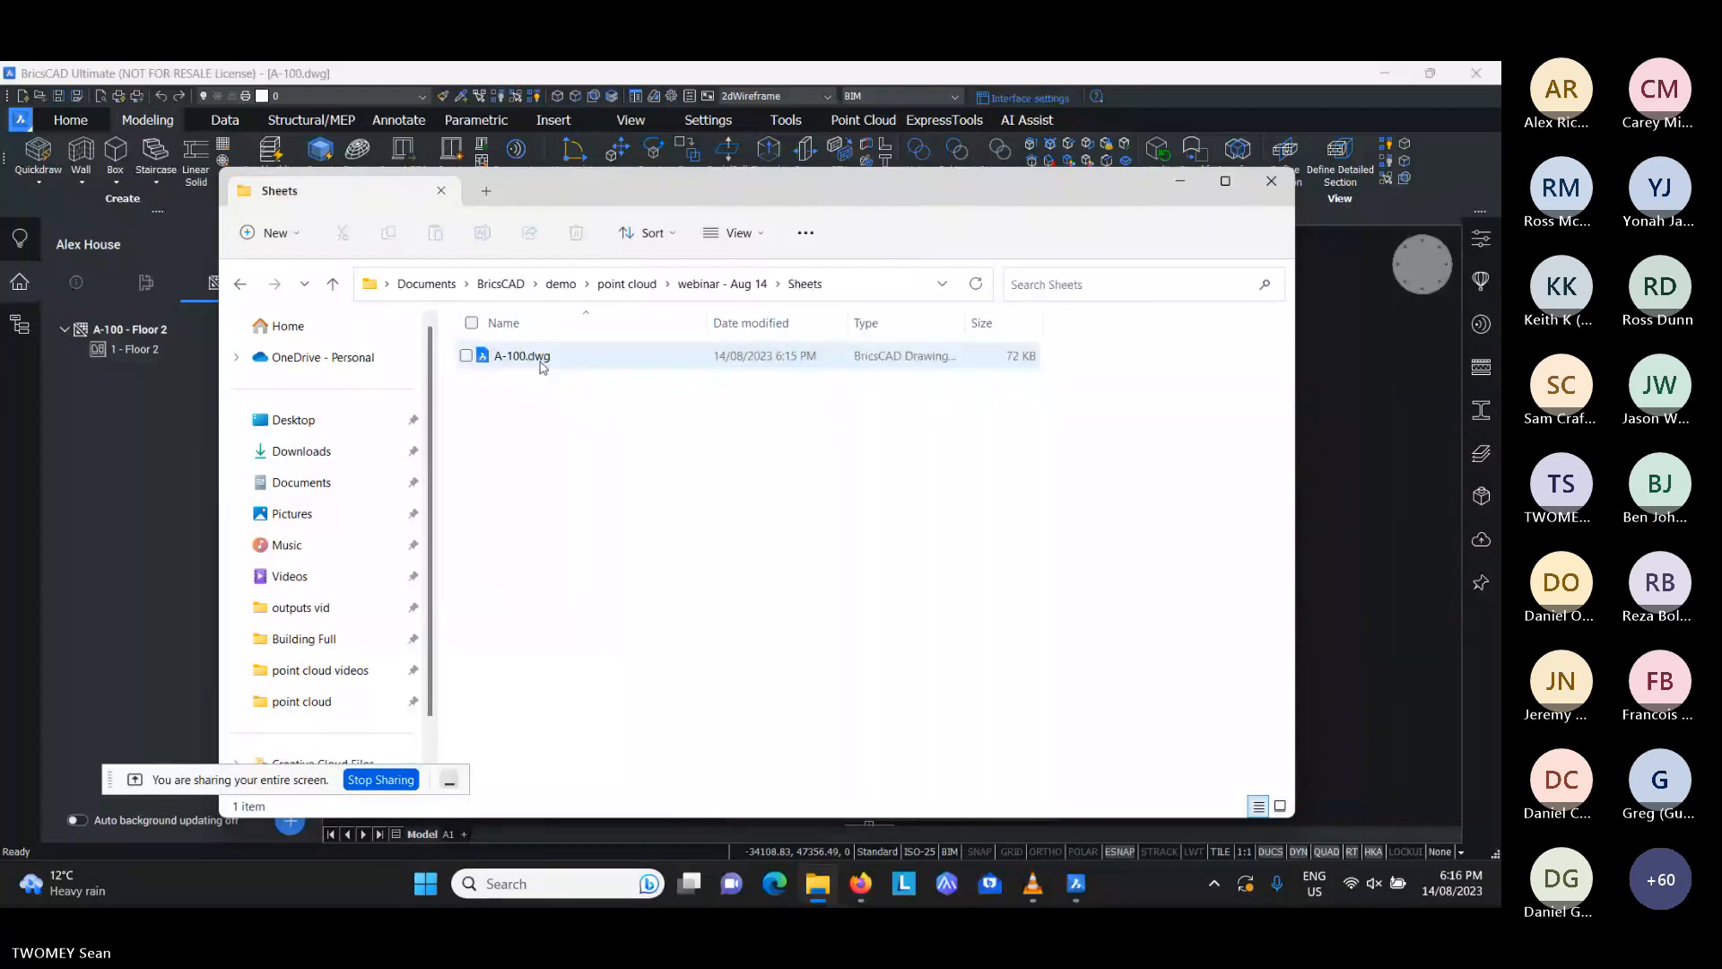
left_click(542, 359)
left_click_drag(754, 201, 959, 360)
left_click(970, 233)
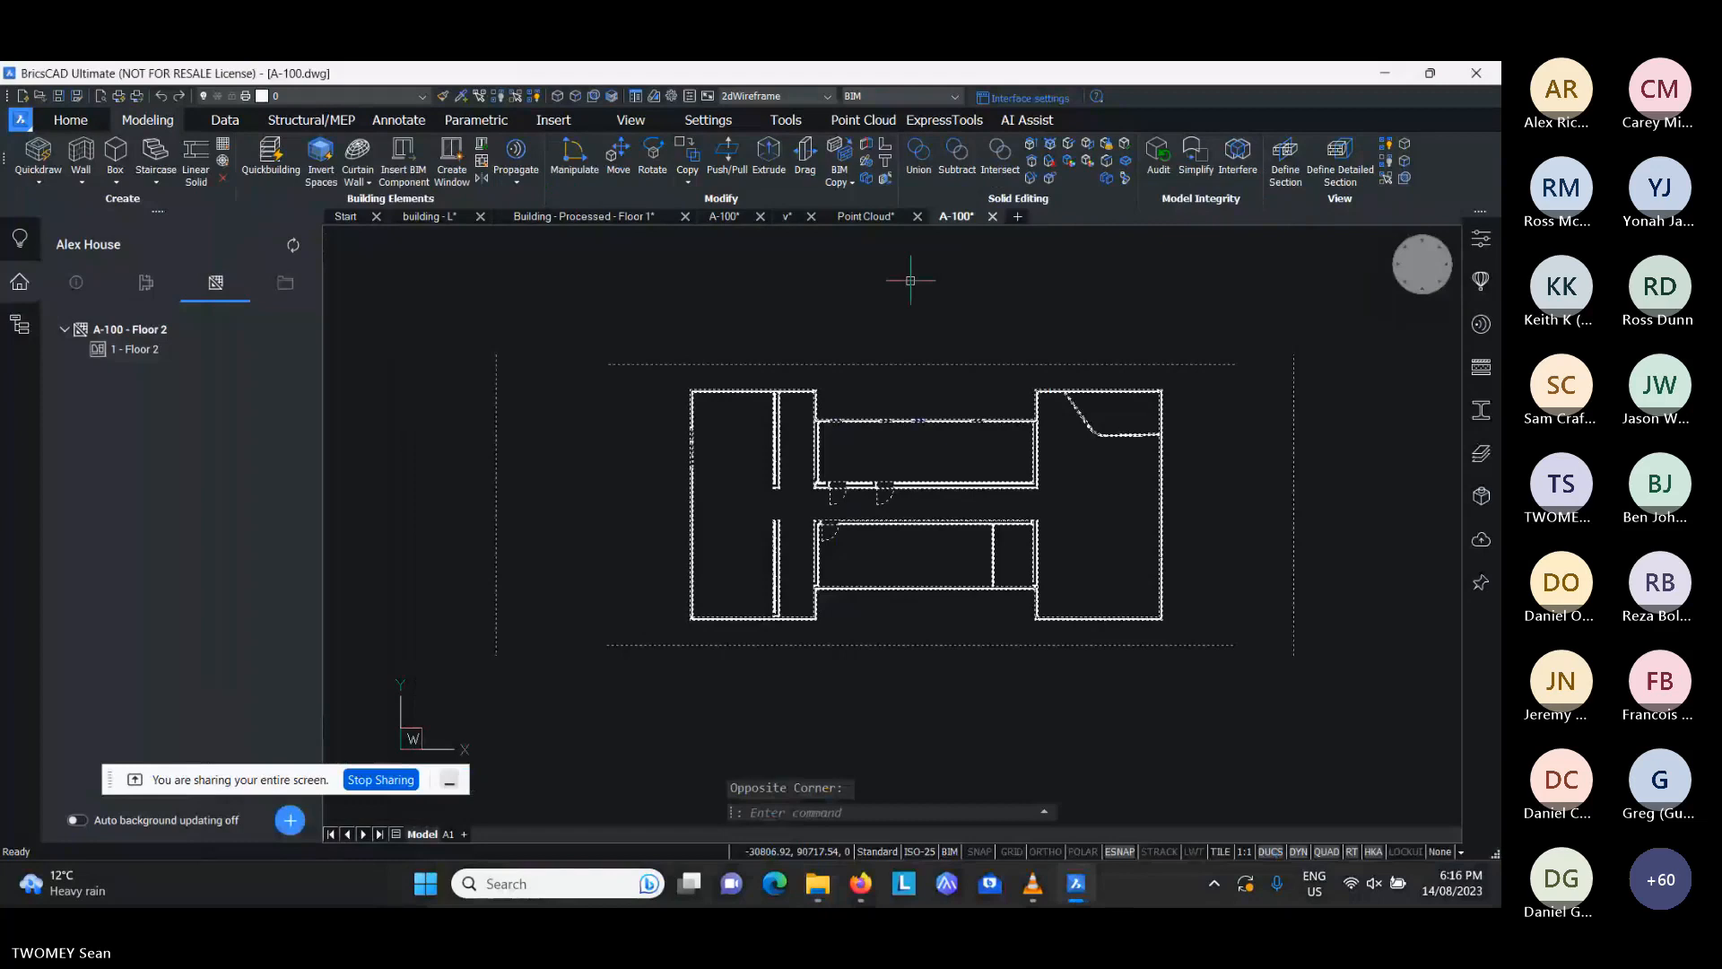
- In the Point Cloud drawing, draw a straight centre-justified wall segment, 0.16 m thick, in the large room beside the curved partition
left_click(869, 217)
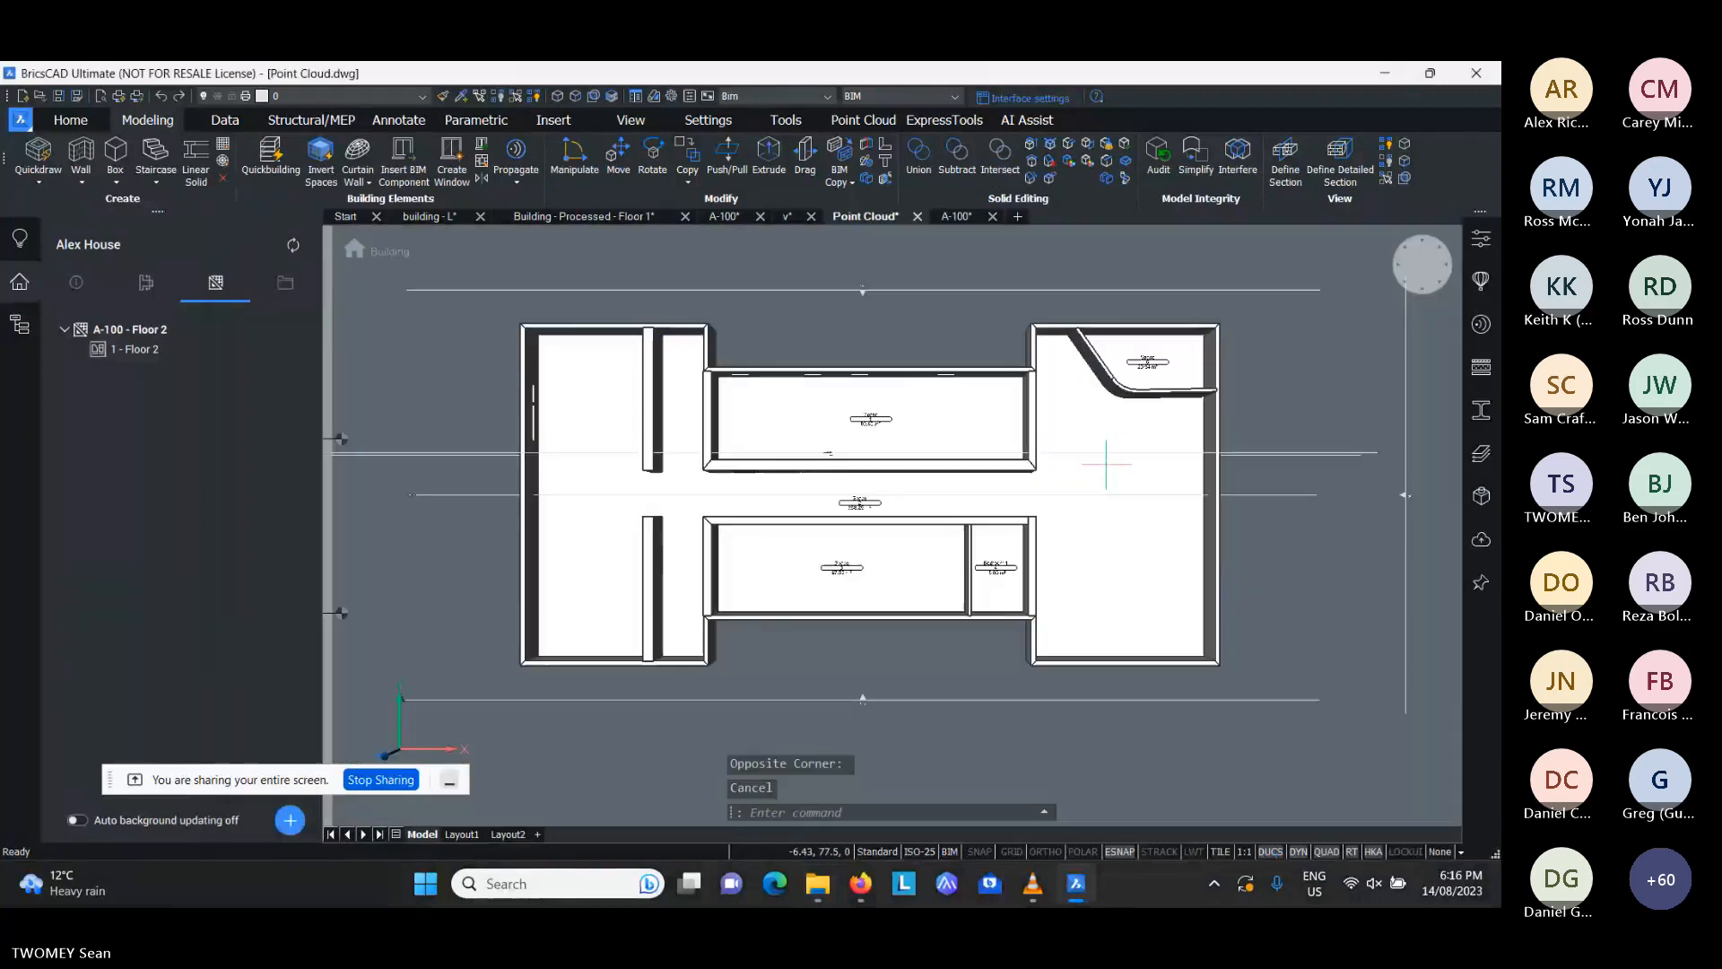
key("Escape")
middle_click_drag(1107, 465, 958, 466)
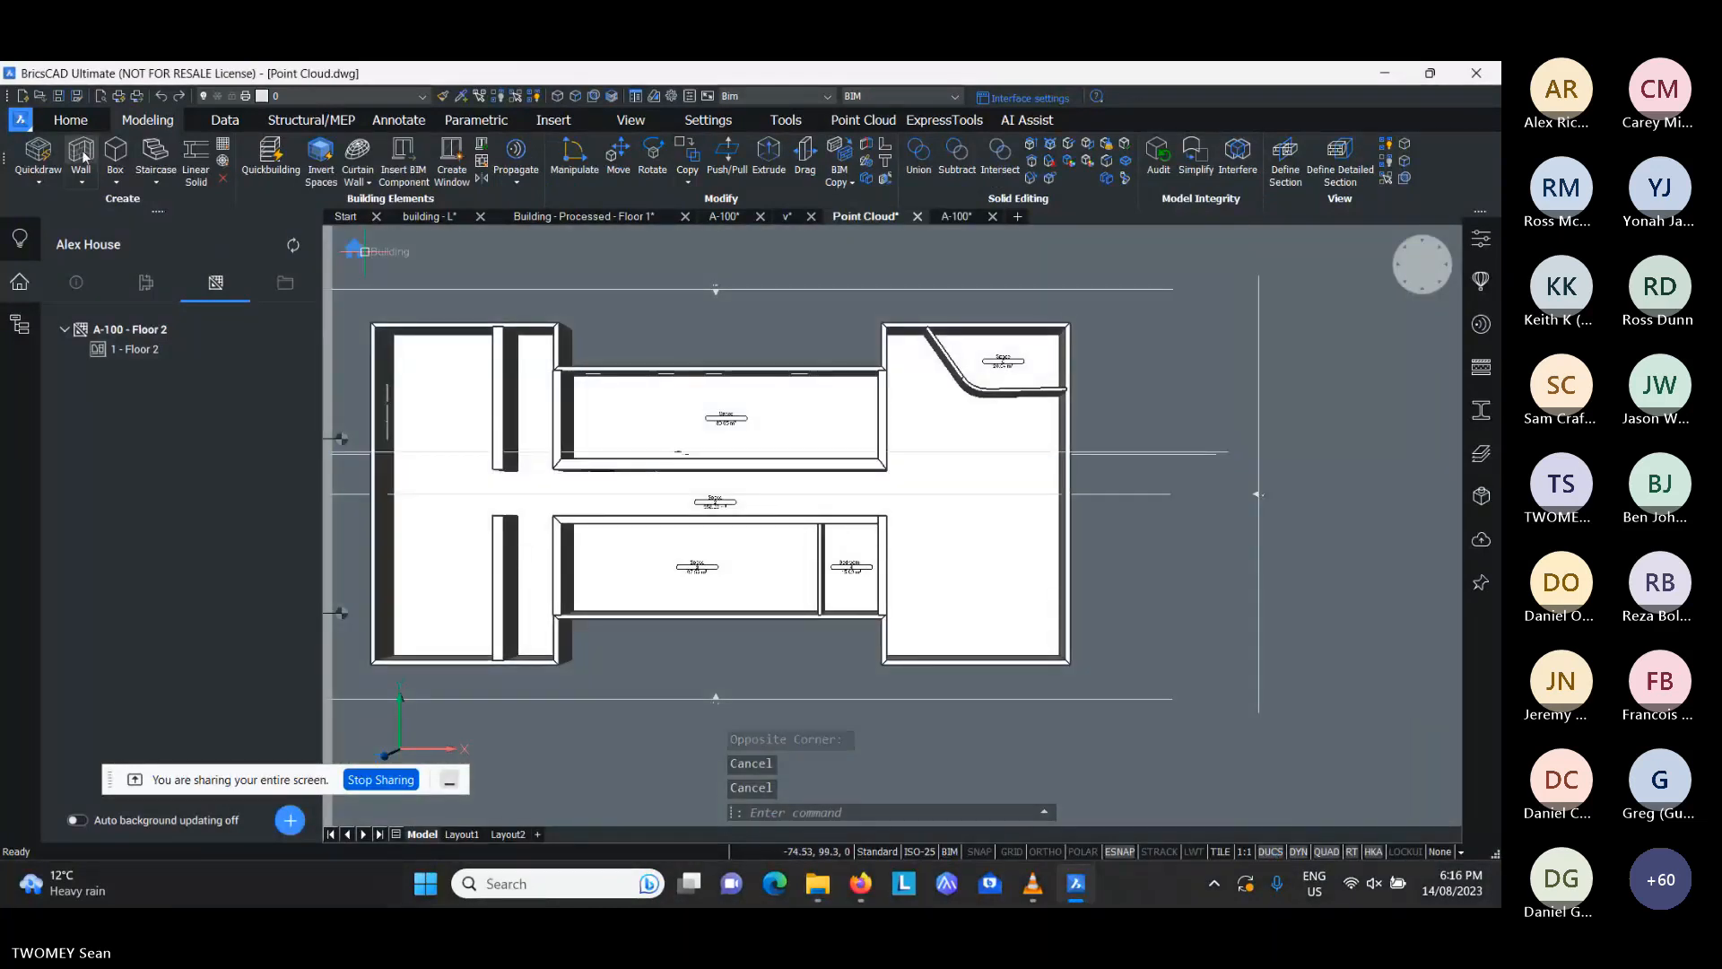
left_click(80, 155)
scroll(779, 445, "up", 3)
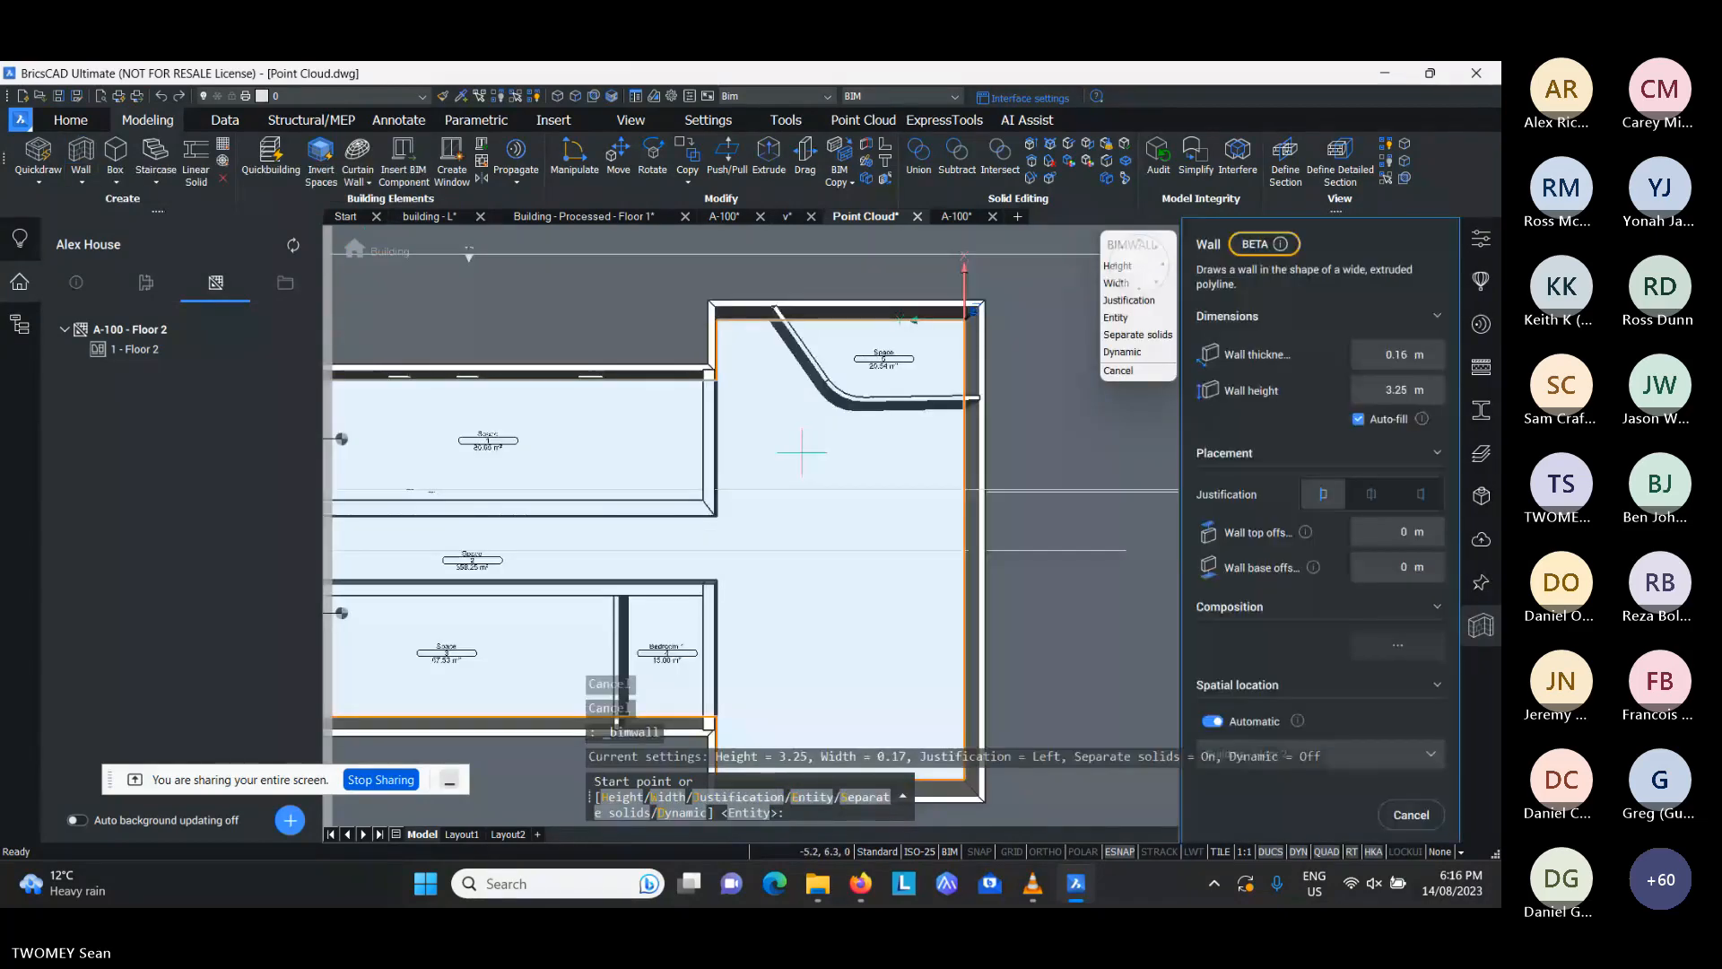
left_click(806, 454)
key("ctrl")
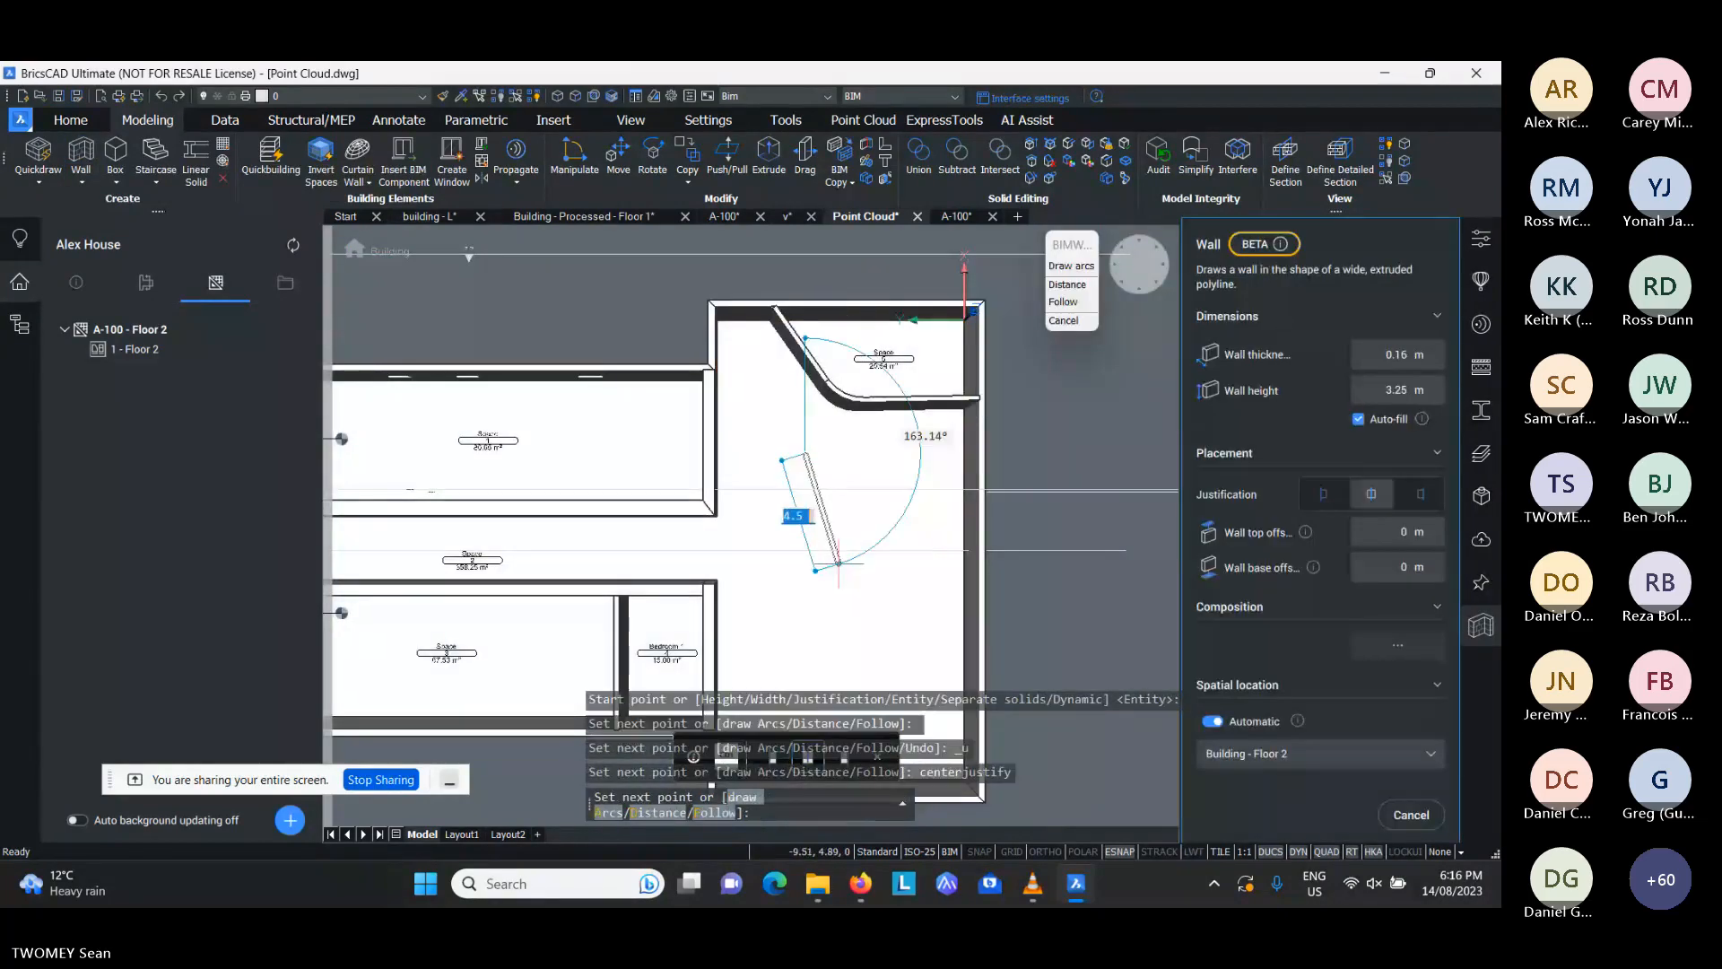
scroll(839, 563, "up", 3)
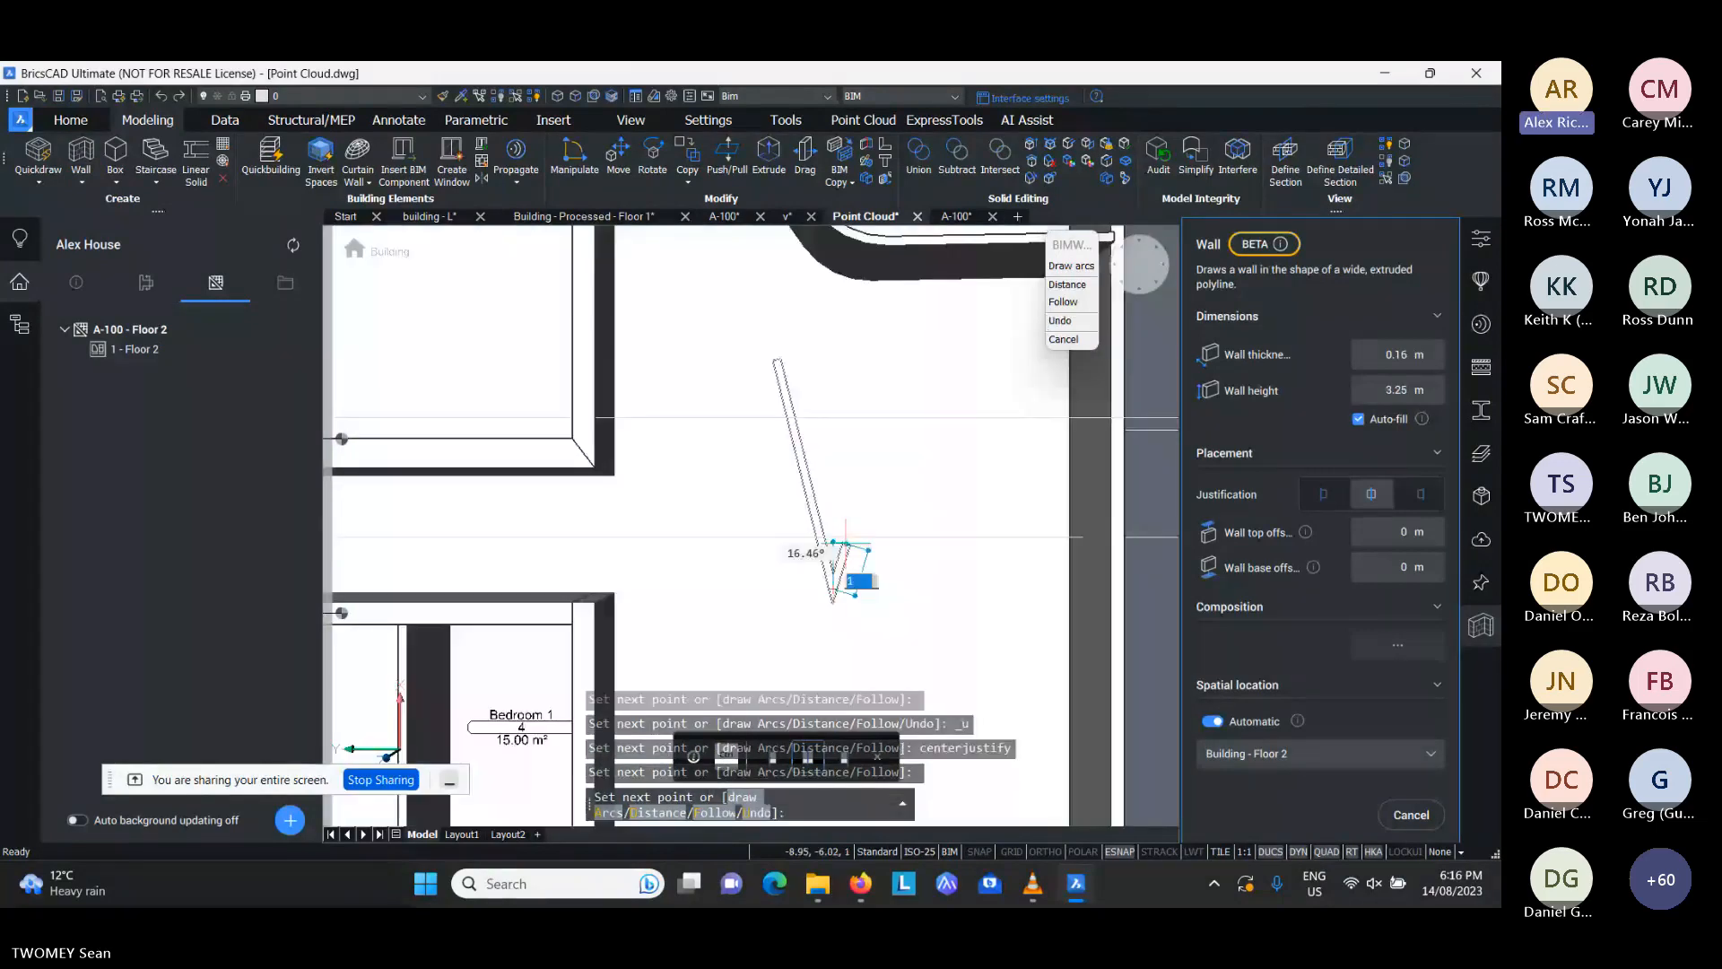
left_click(834, 592)
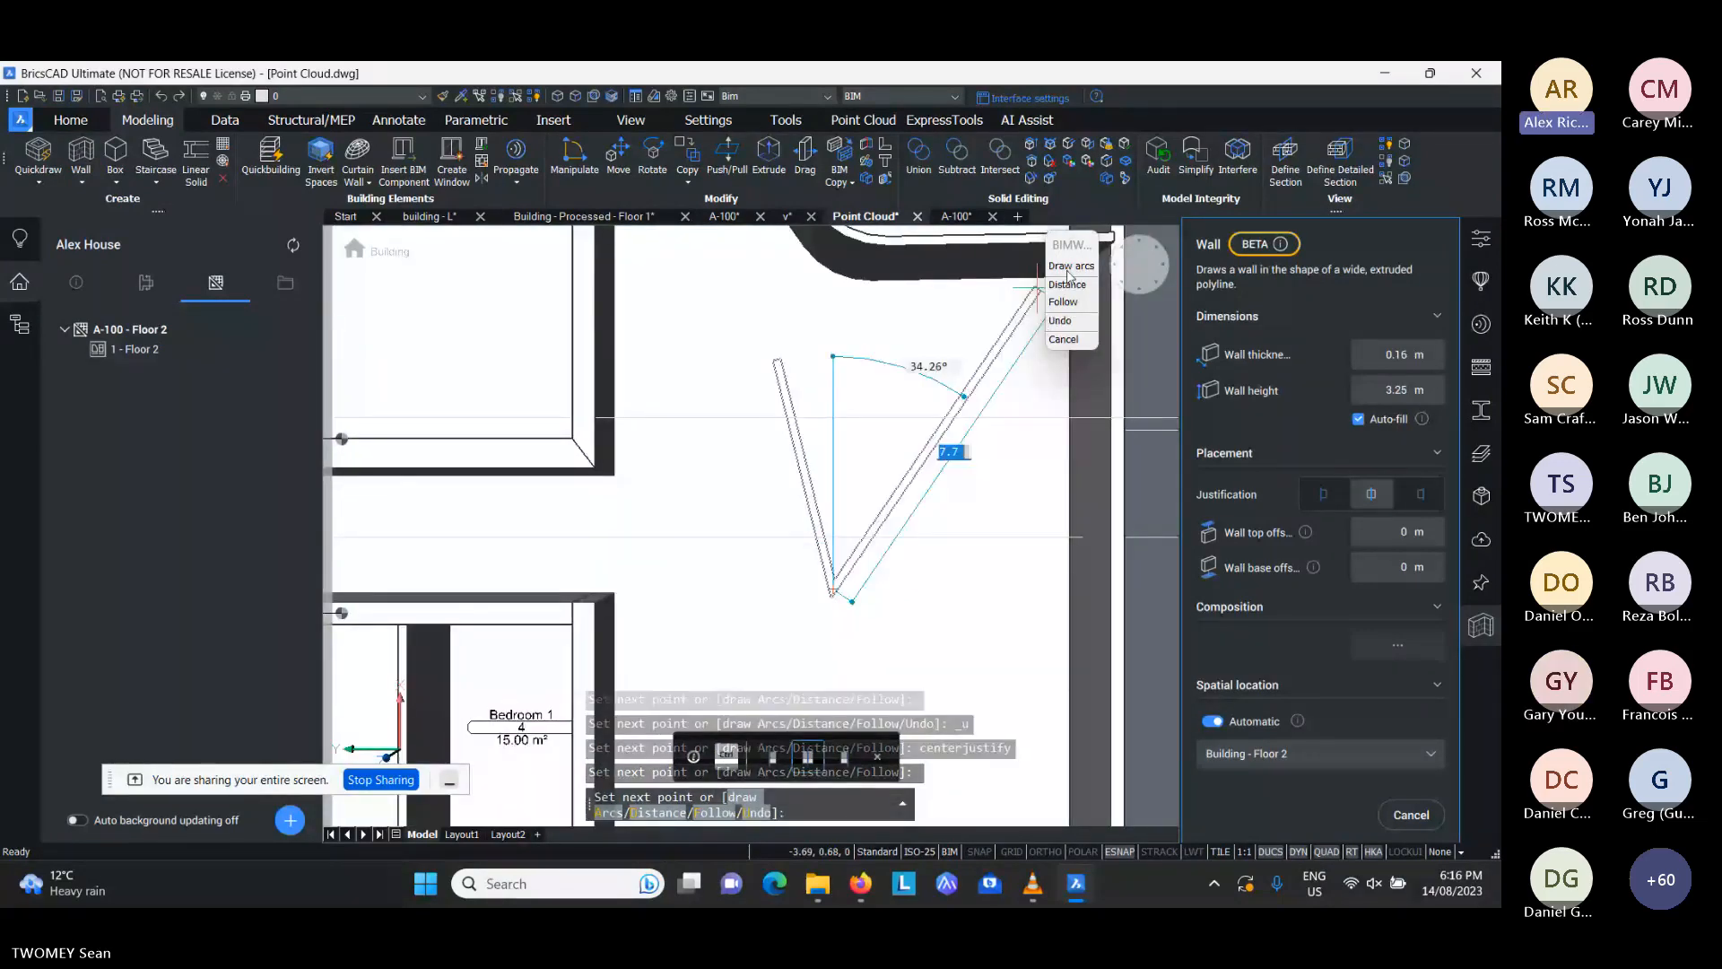
- Continue the new wall with an arc segment curving back towards Bedroom 1, and finish the wall
left_click(1069, 266)
scroll(733, 663, "down", 1)
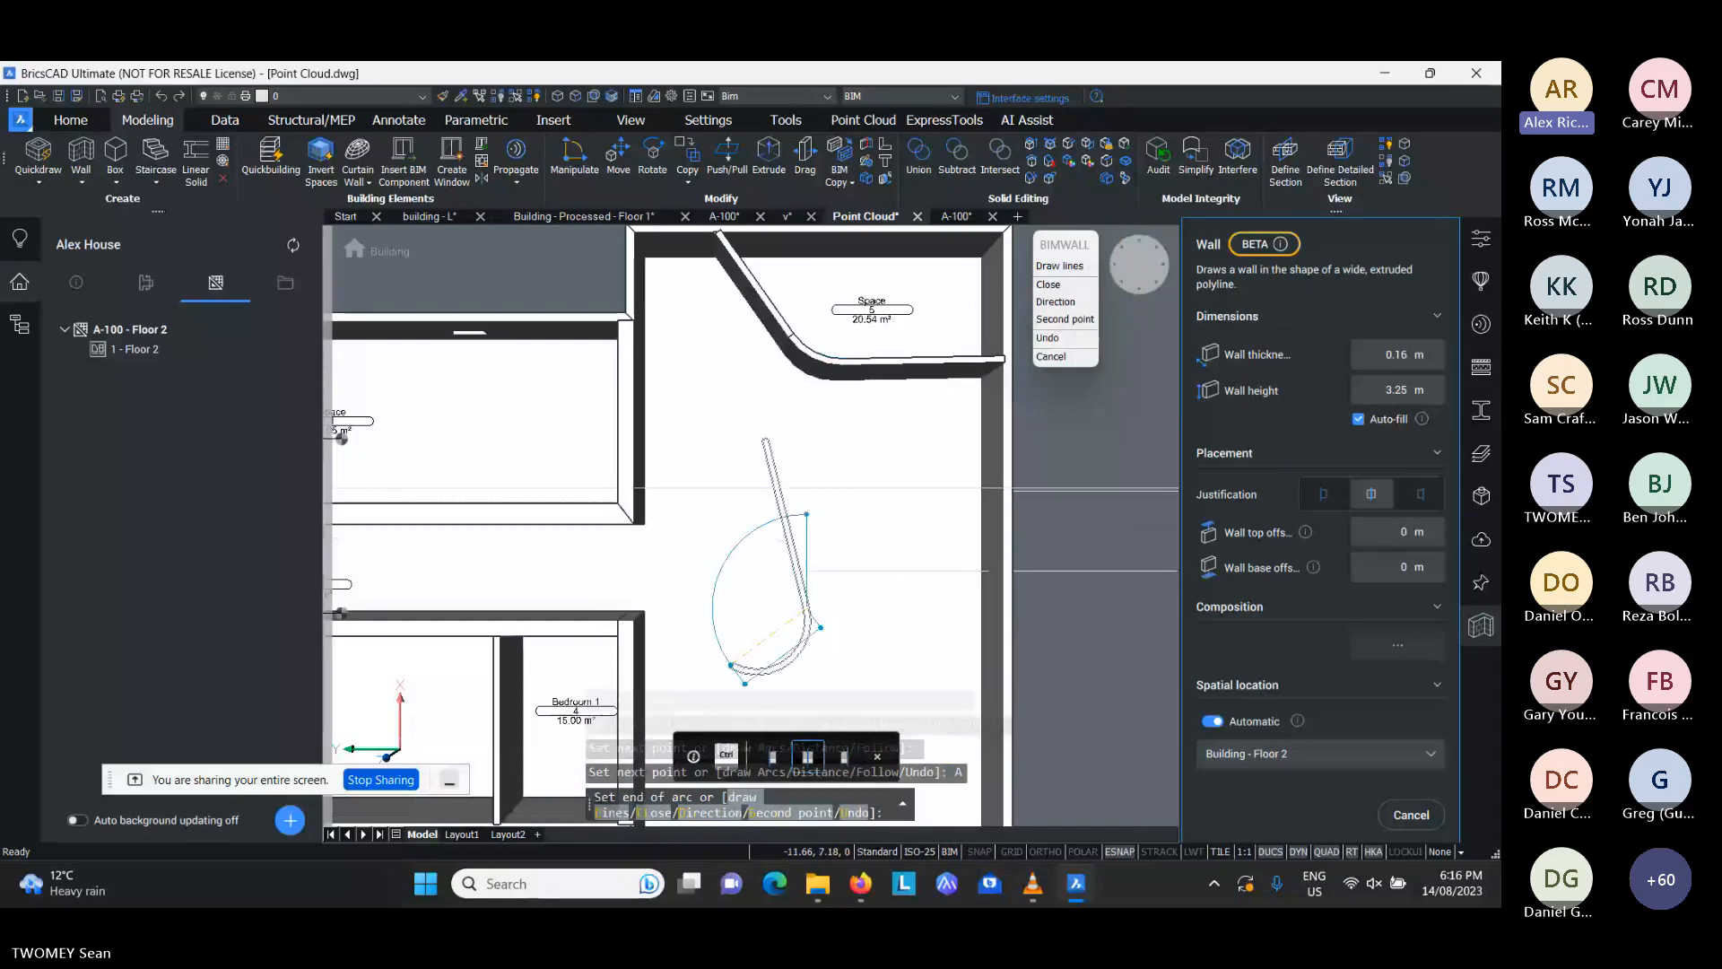
middle_click_drag(731, 664, 745, 577)
left_click(750, 623)
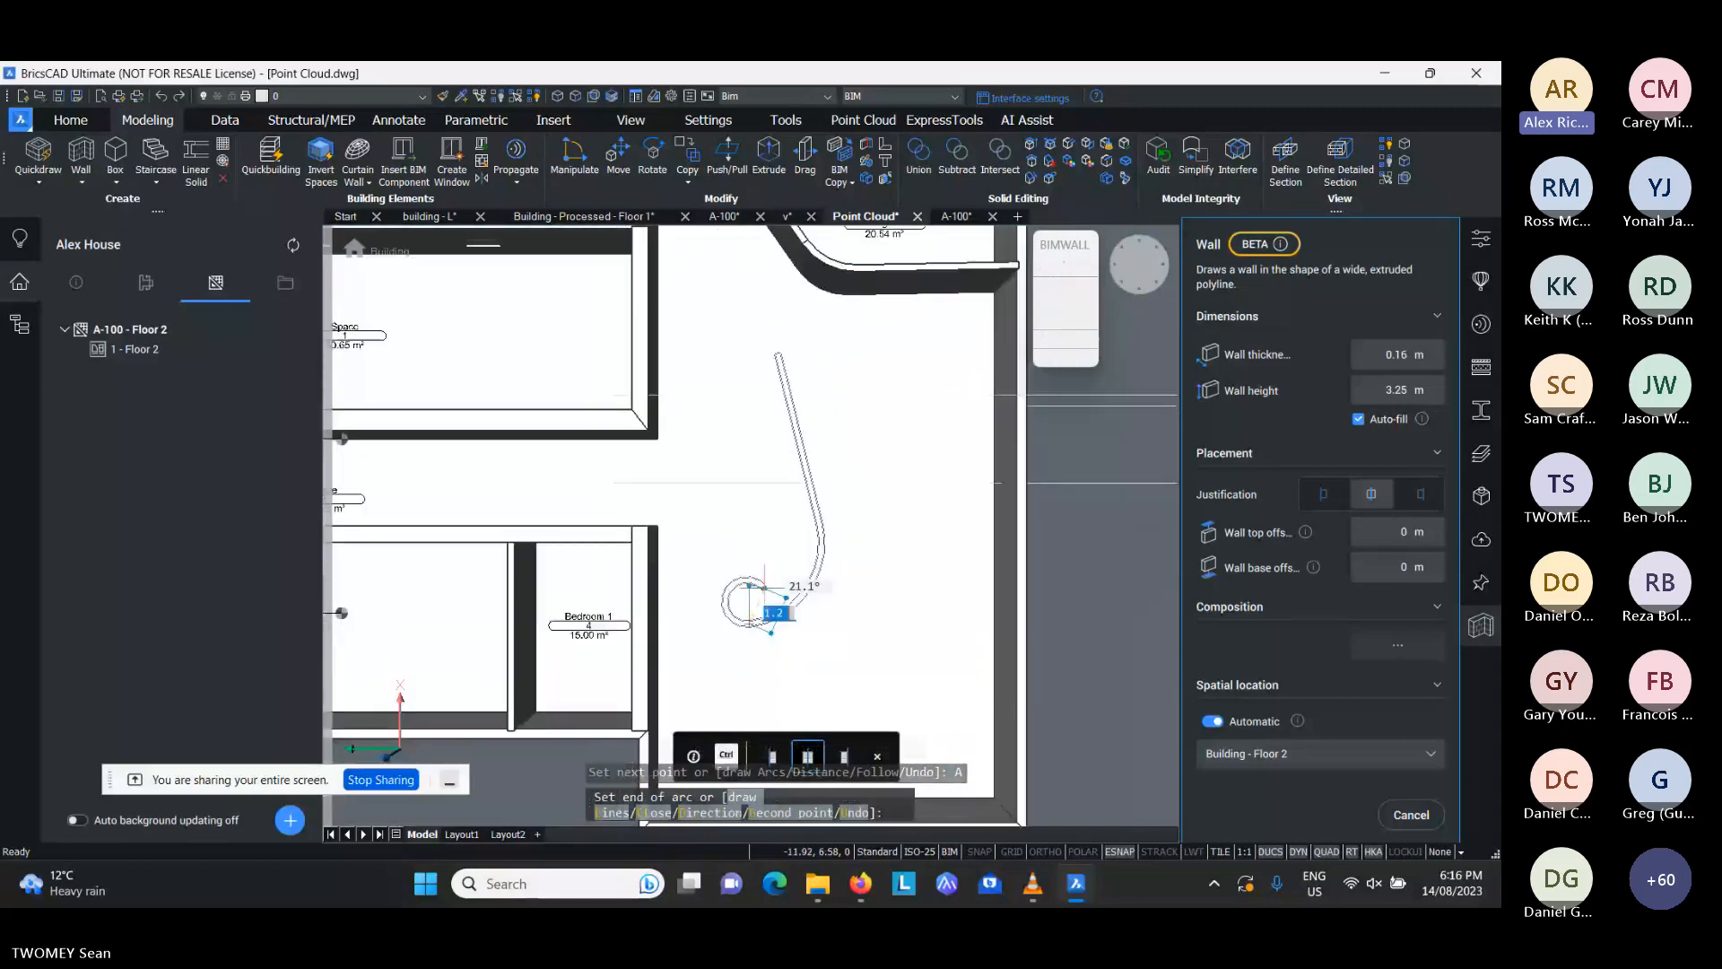
key("Return")
scroll(767, 583, "down", 3)
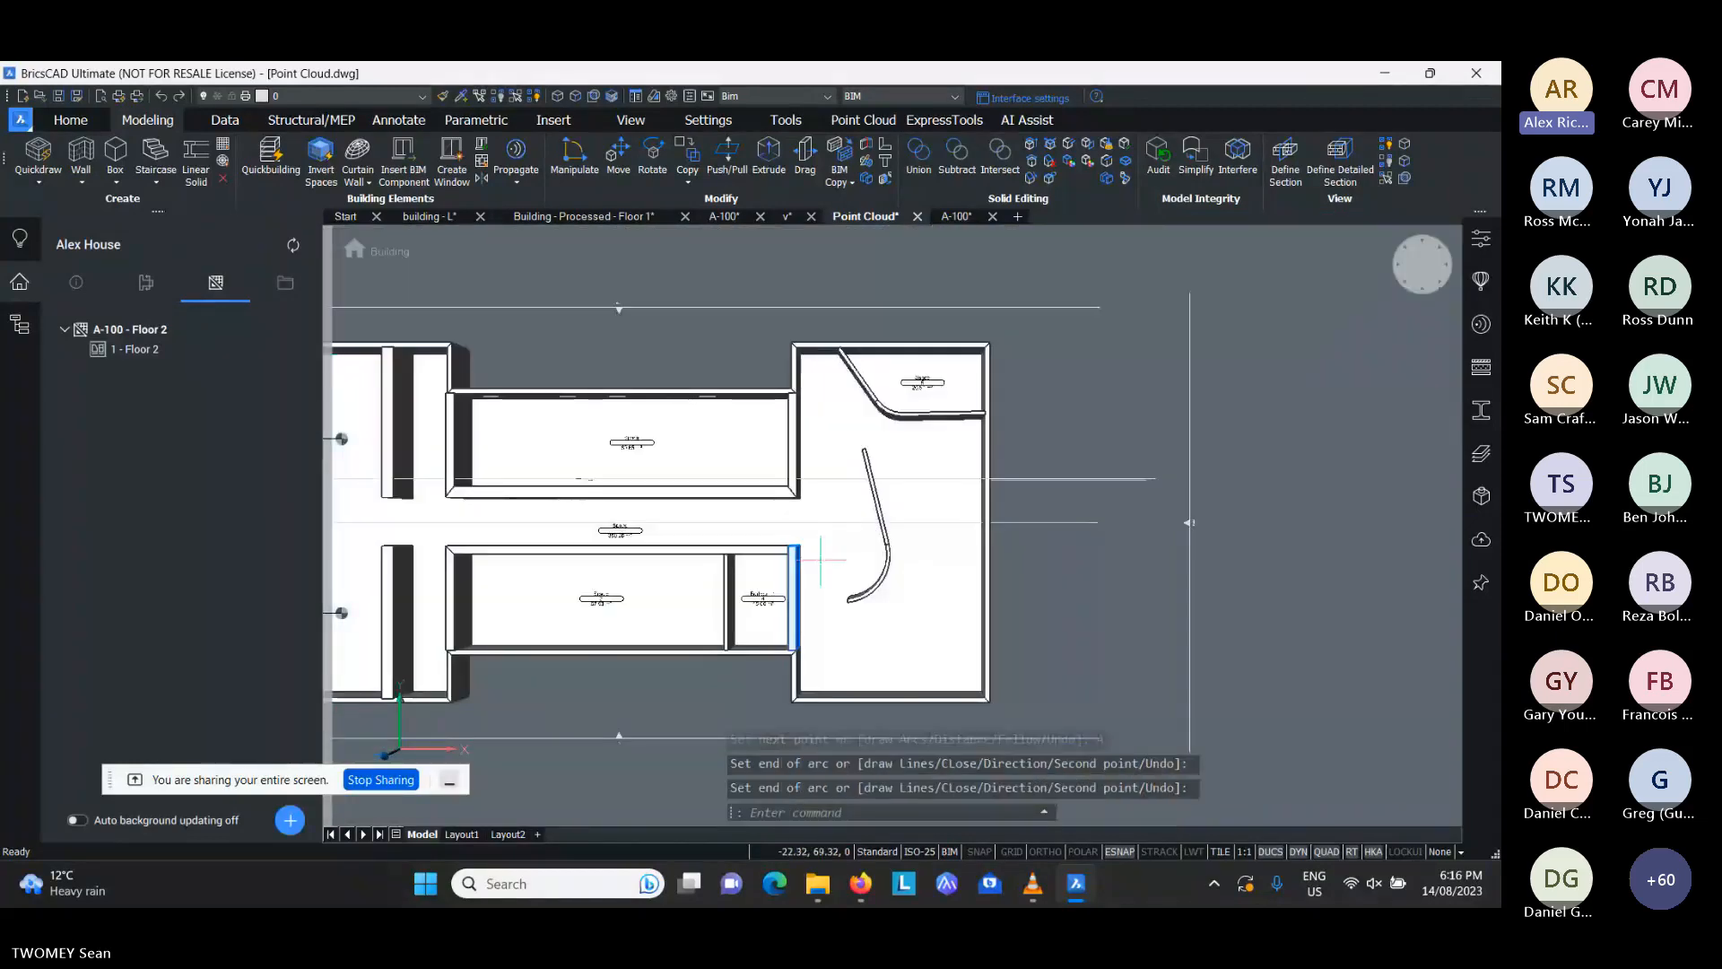
key("Escape")
key("Escape")
middle_click_drag(821, 559, 1049, 565, "shift")
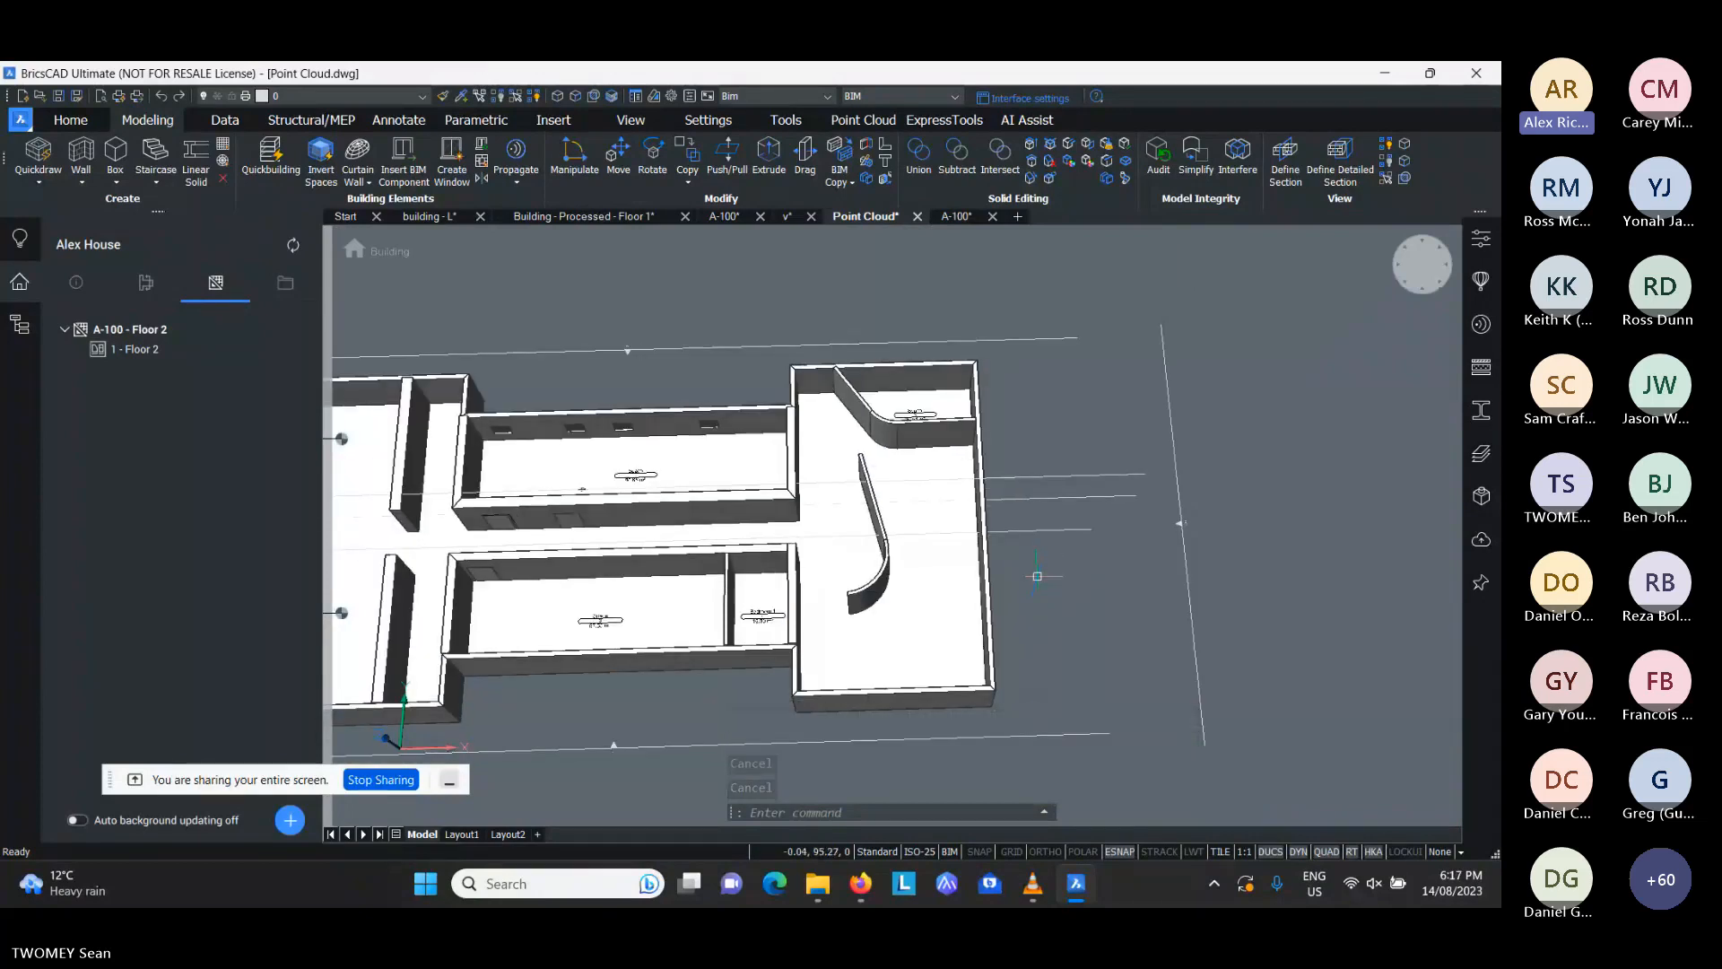
scroll(1037, 576, "down", 2)
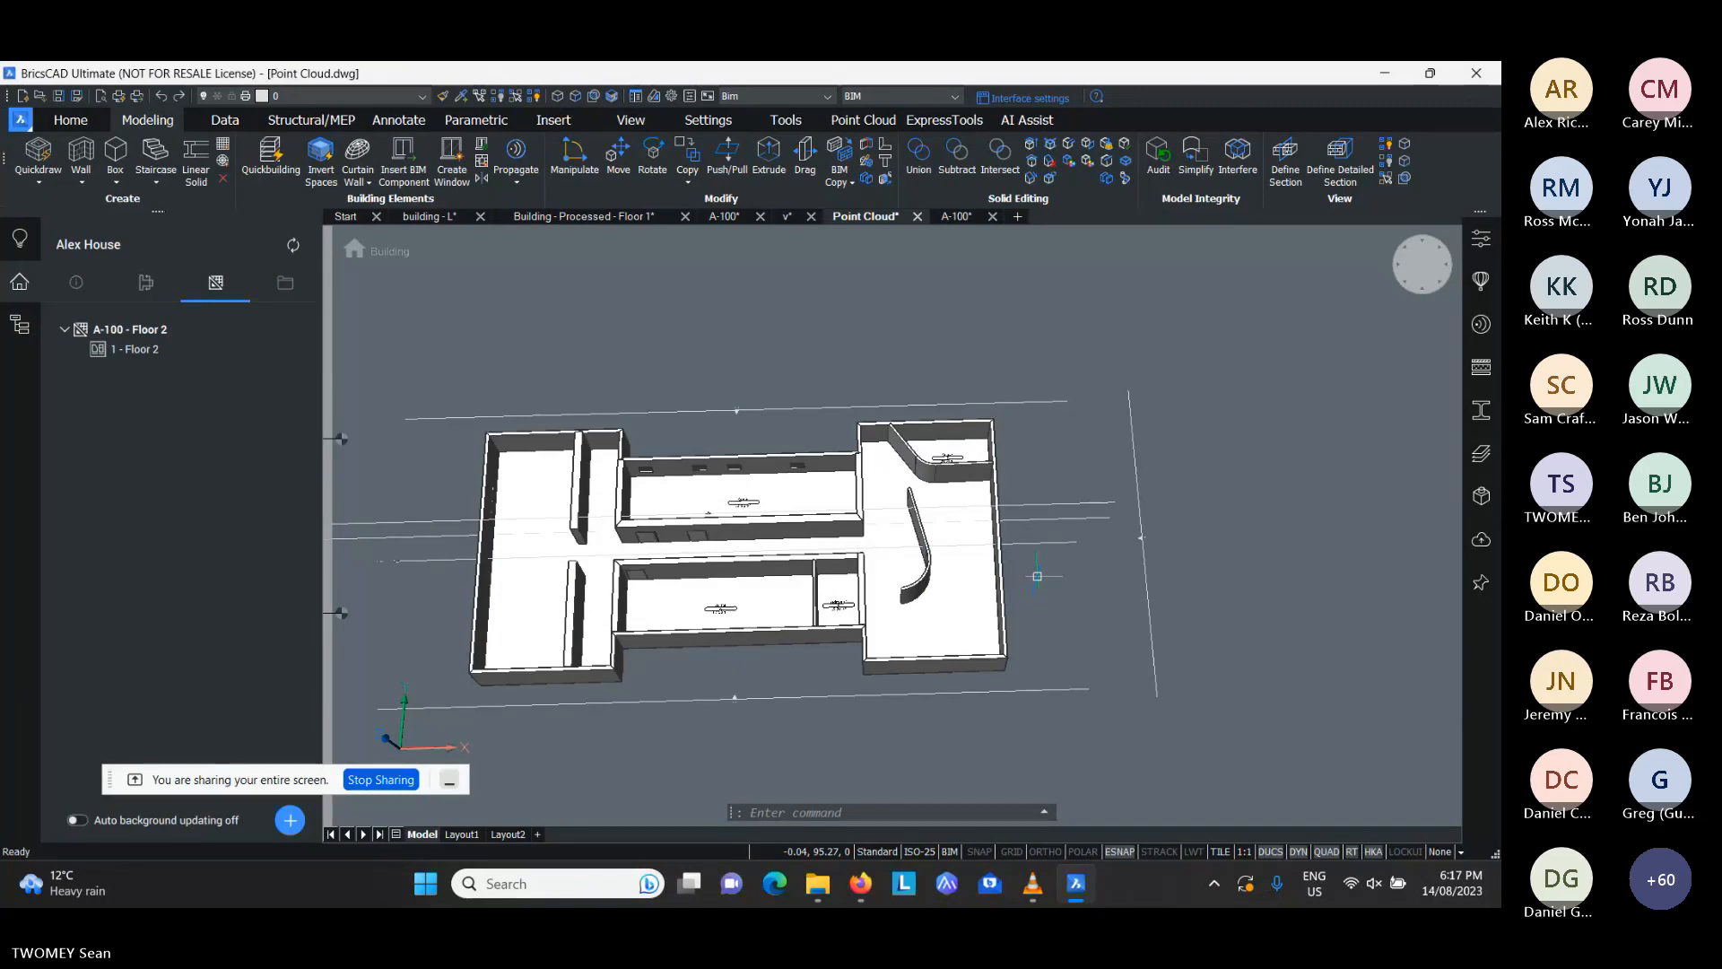
- In the building - L drawing, view the point cloud from above and align a UCS to its walls with Pointcloud Align
left_click(443, 215)
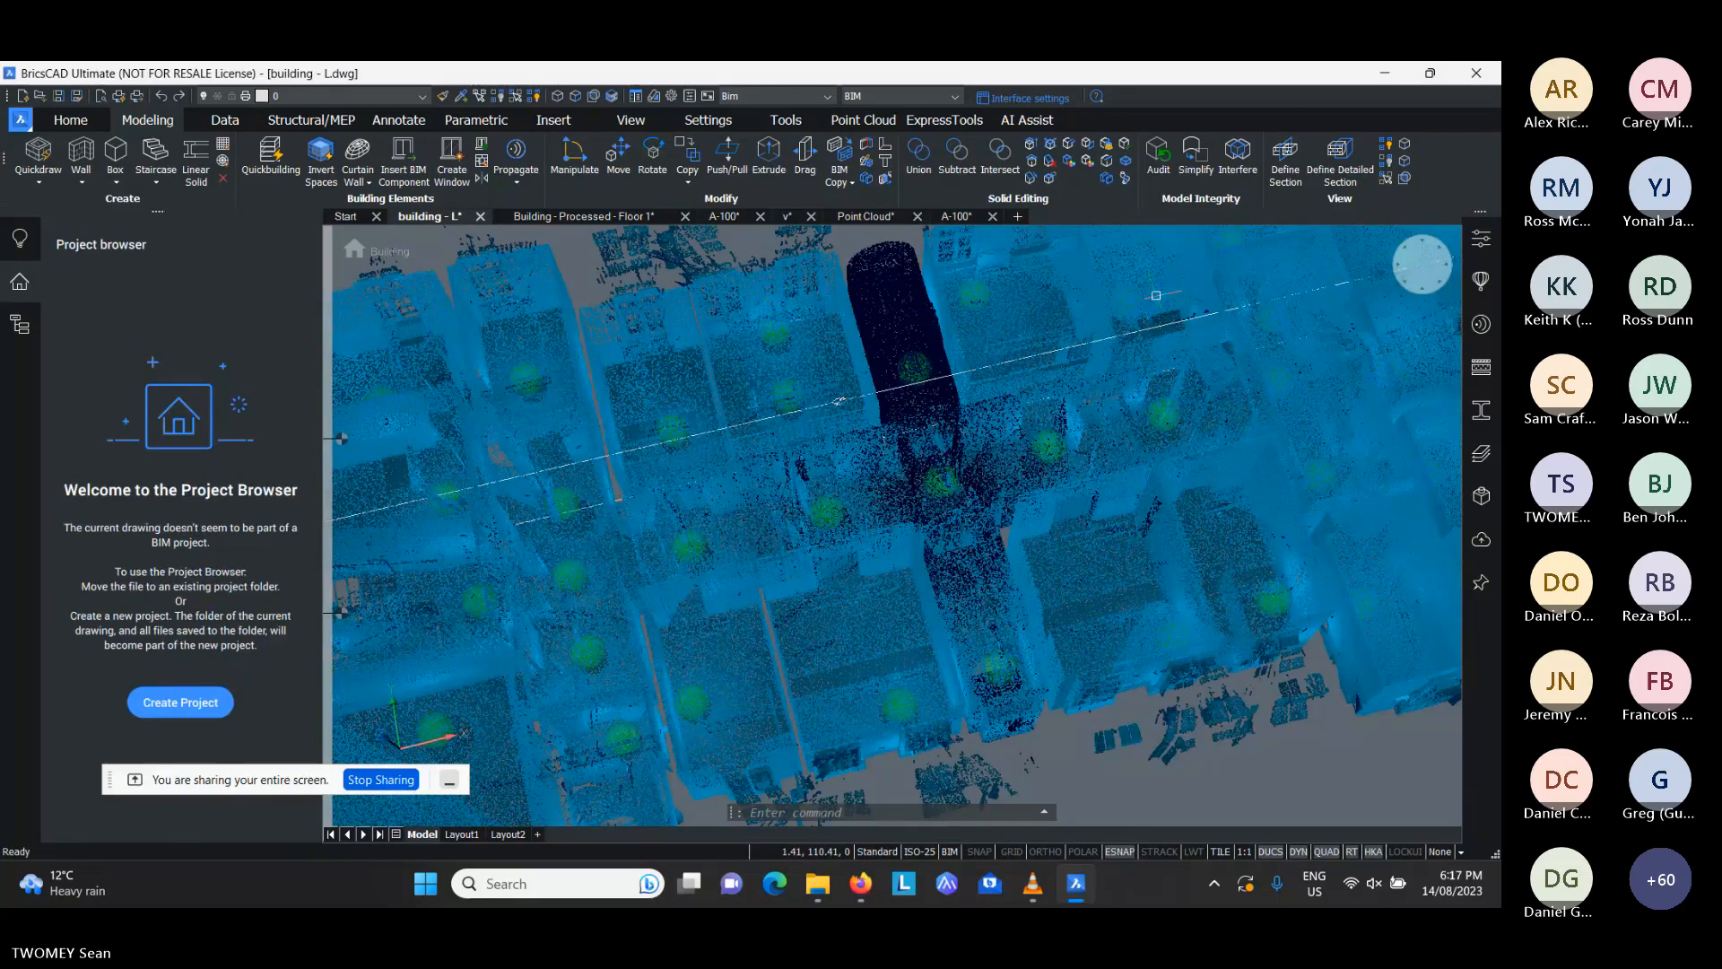
left_click(1410, 263)
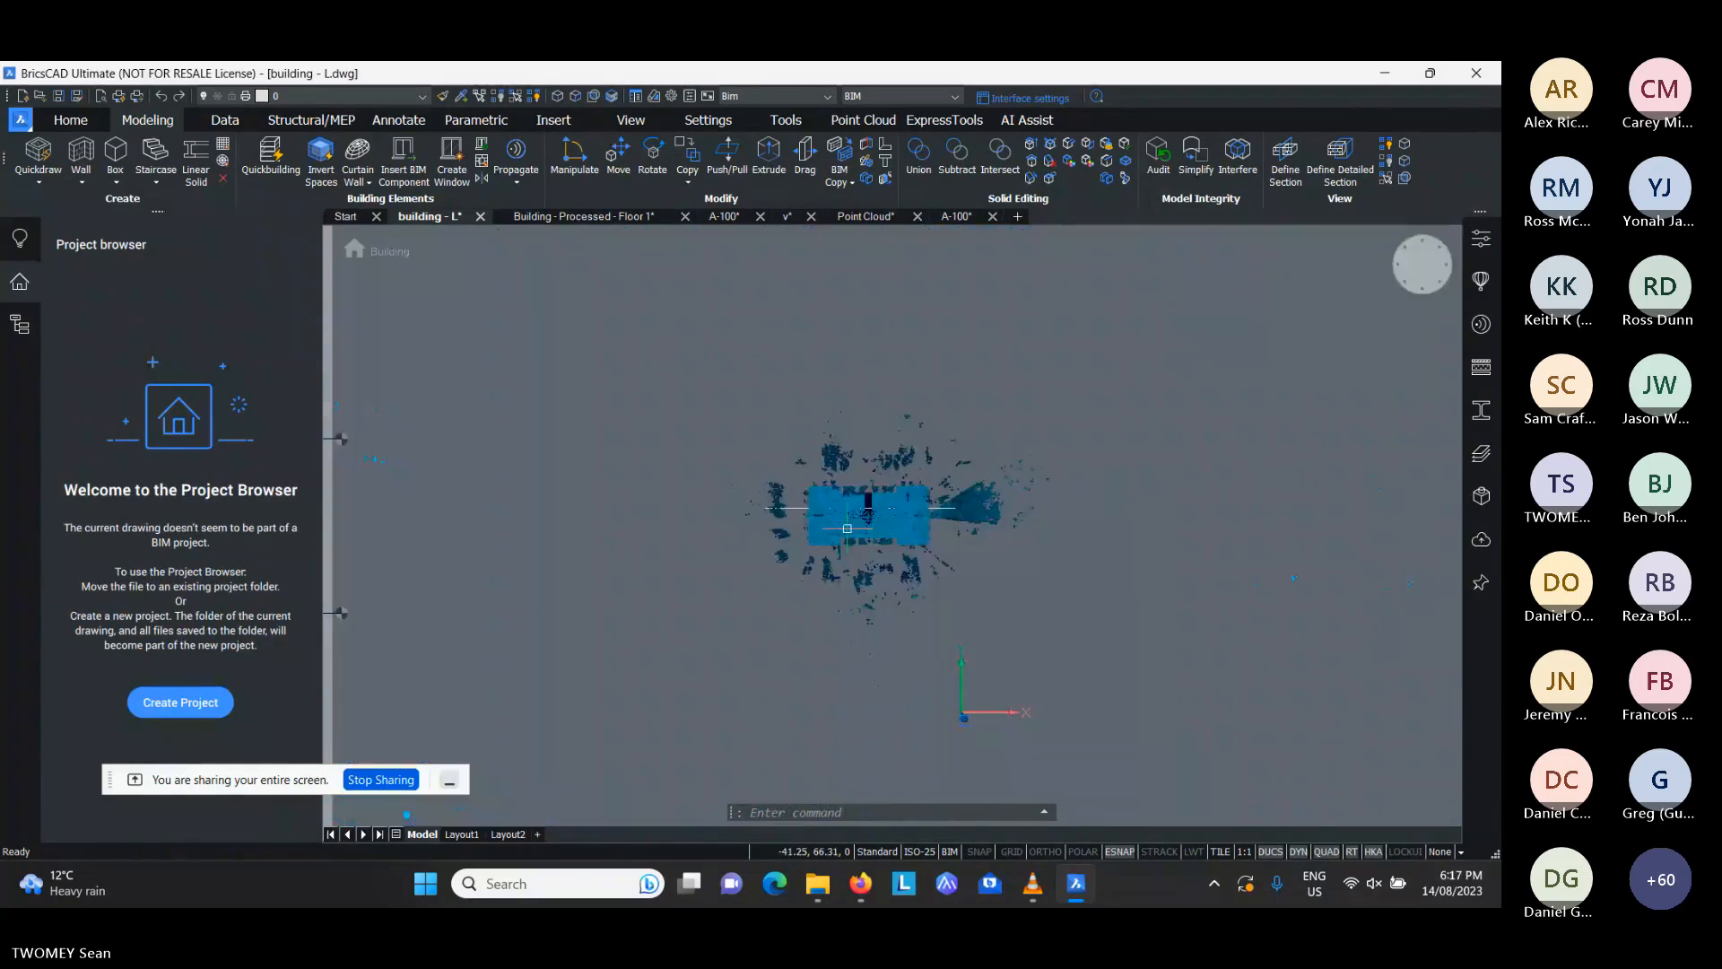
scroll(848, 529, "up", 5)
scroll(872, 500, "up", 1)
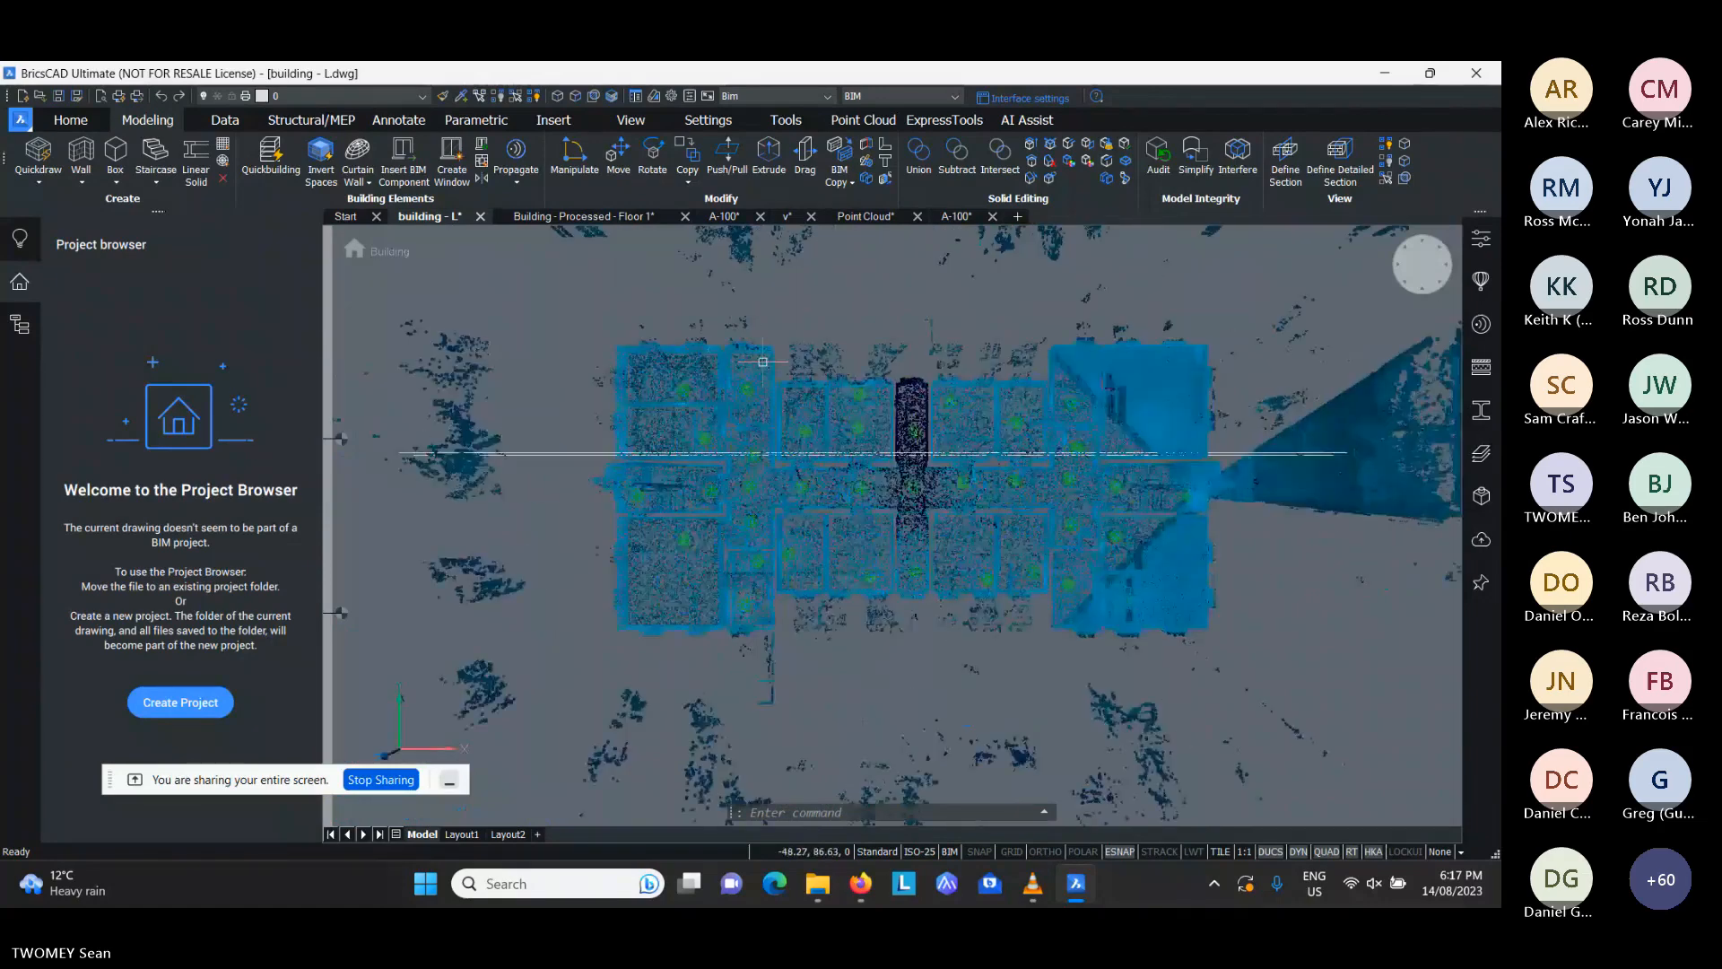
scroll(762, 361, "up", 1)
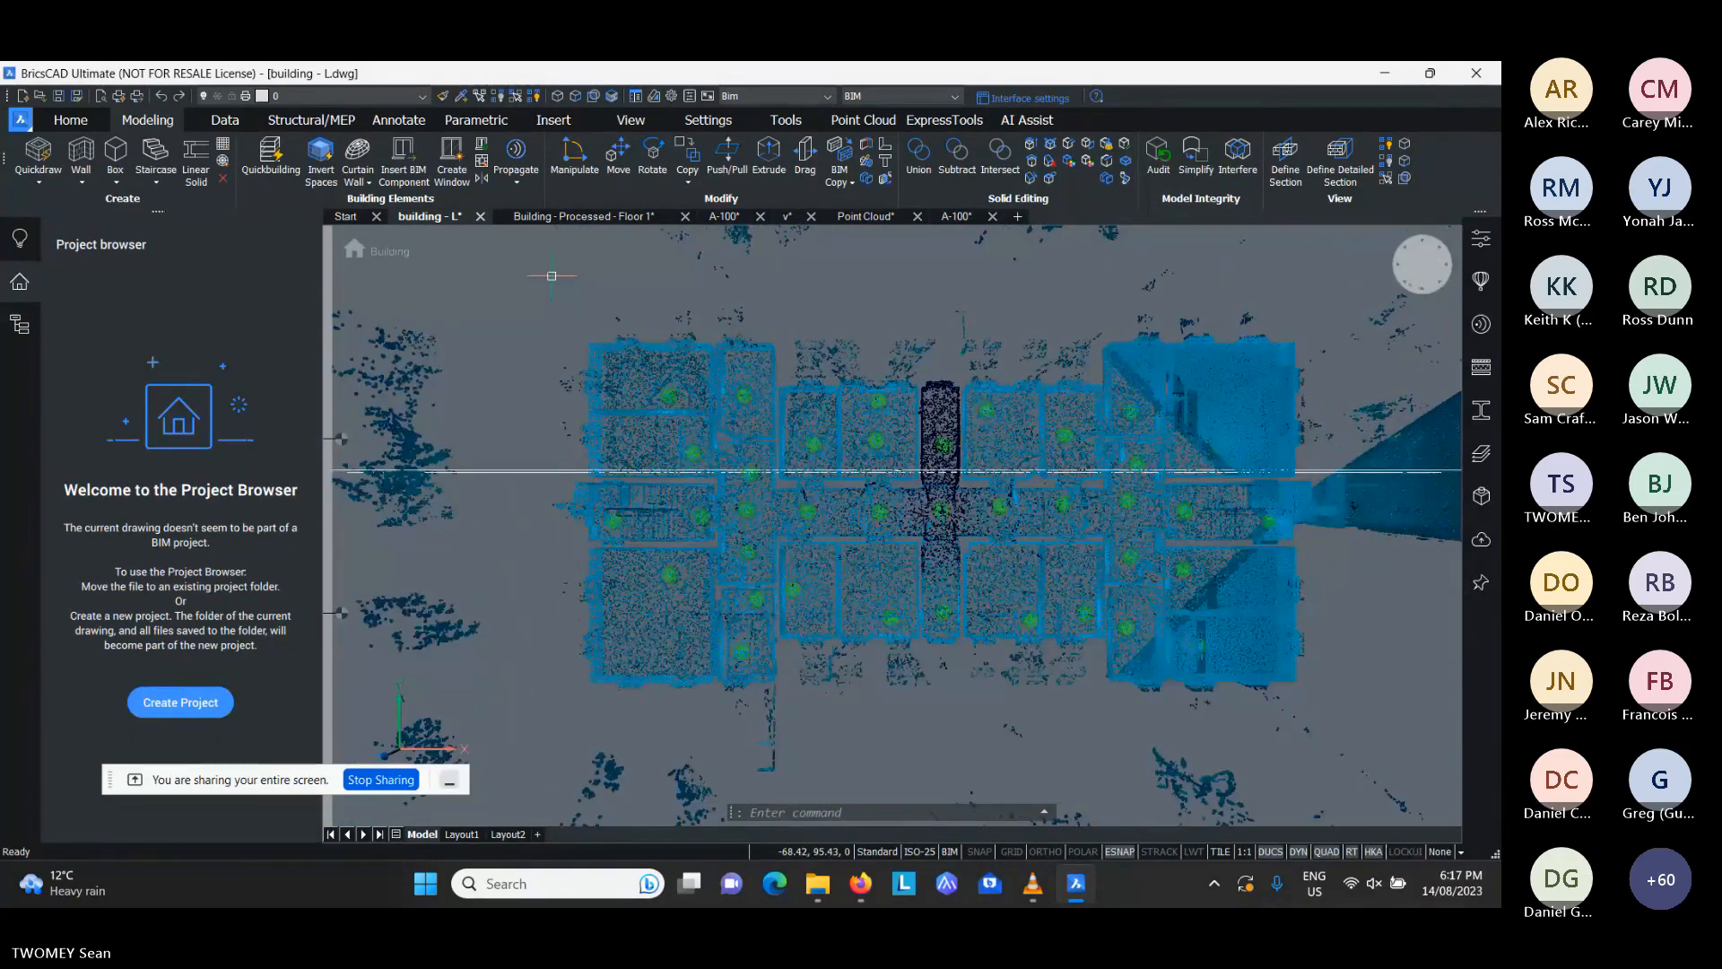
left_click(863, 120)
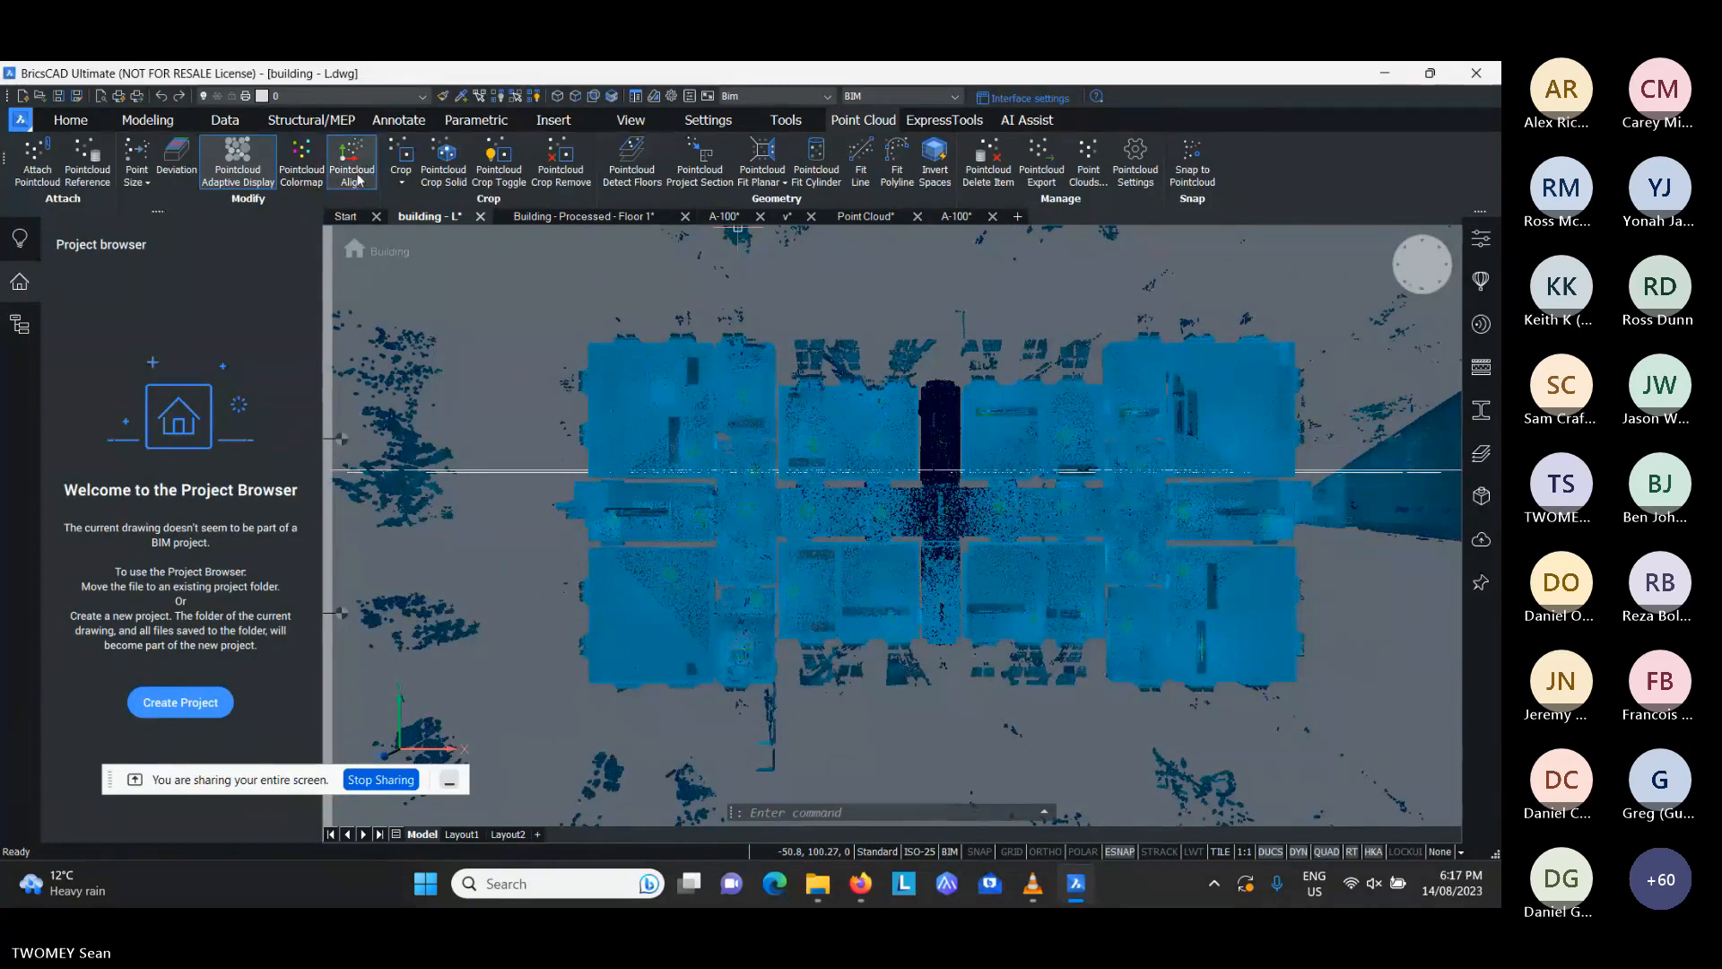
left_click(352, 173)
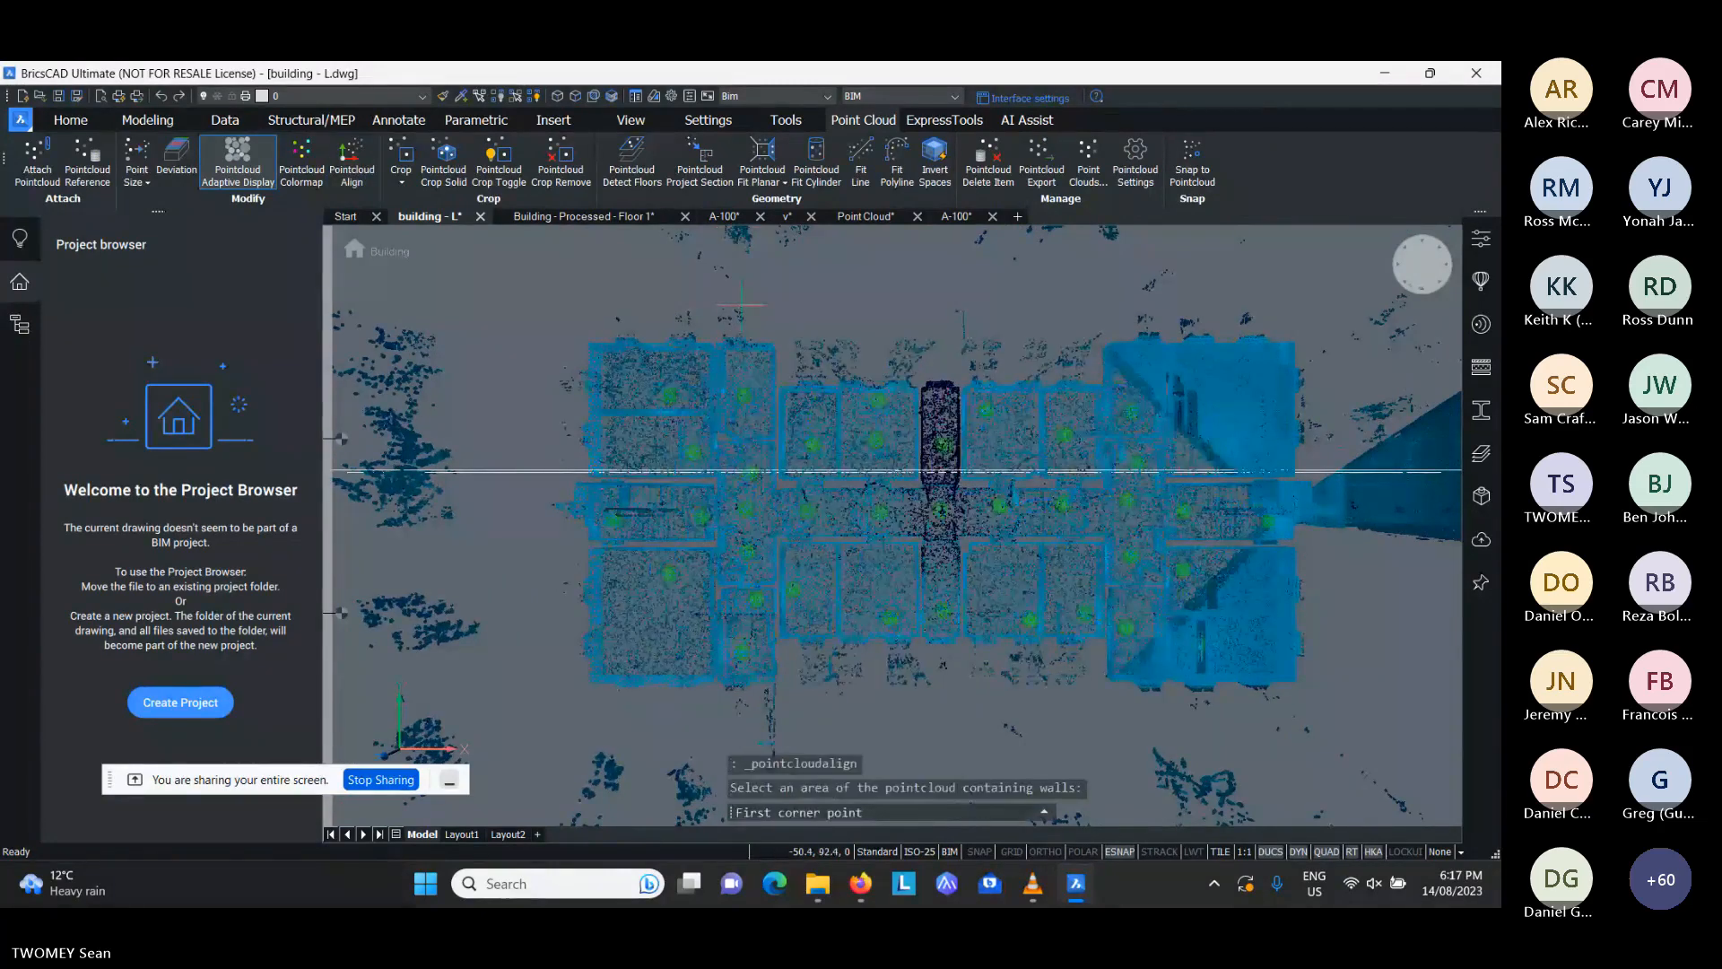
left_click(674, 435)
left_click(578, 542)
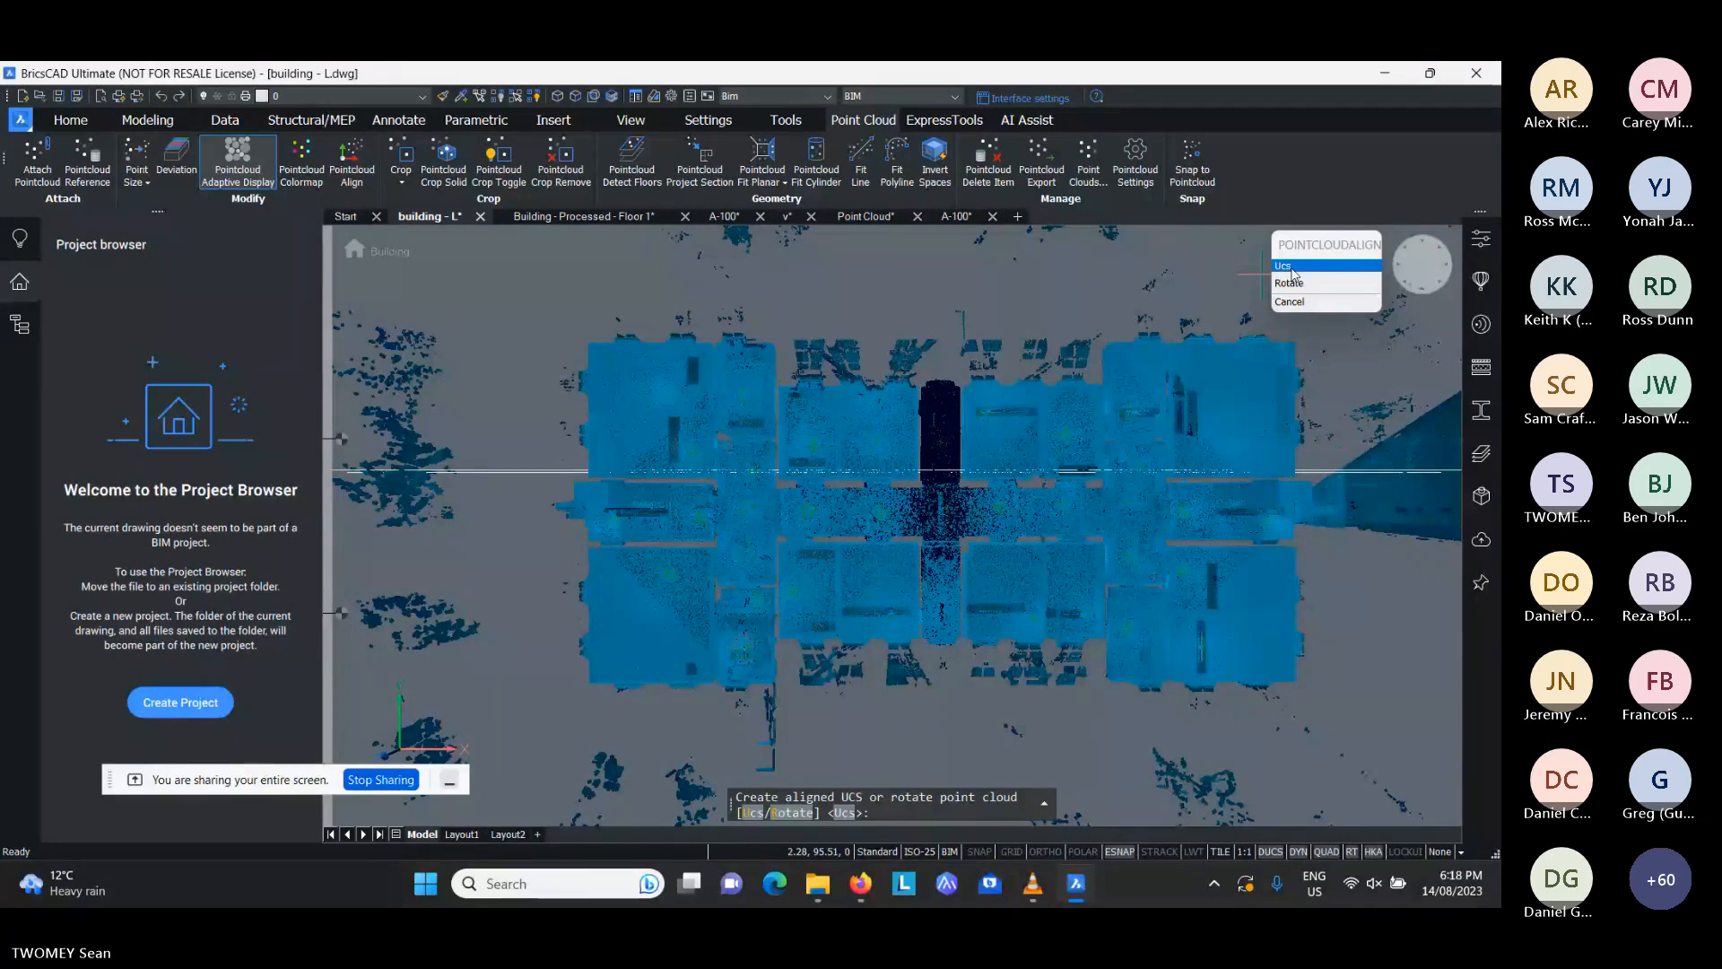
left_click(1290, 267)
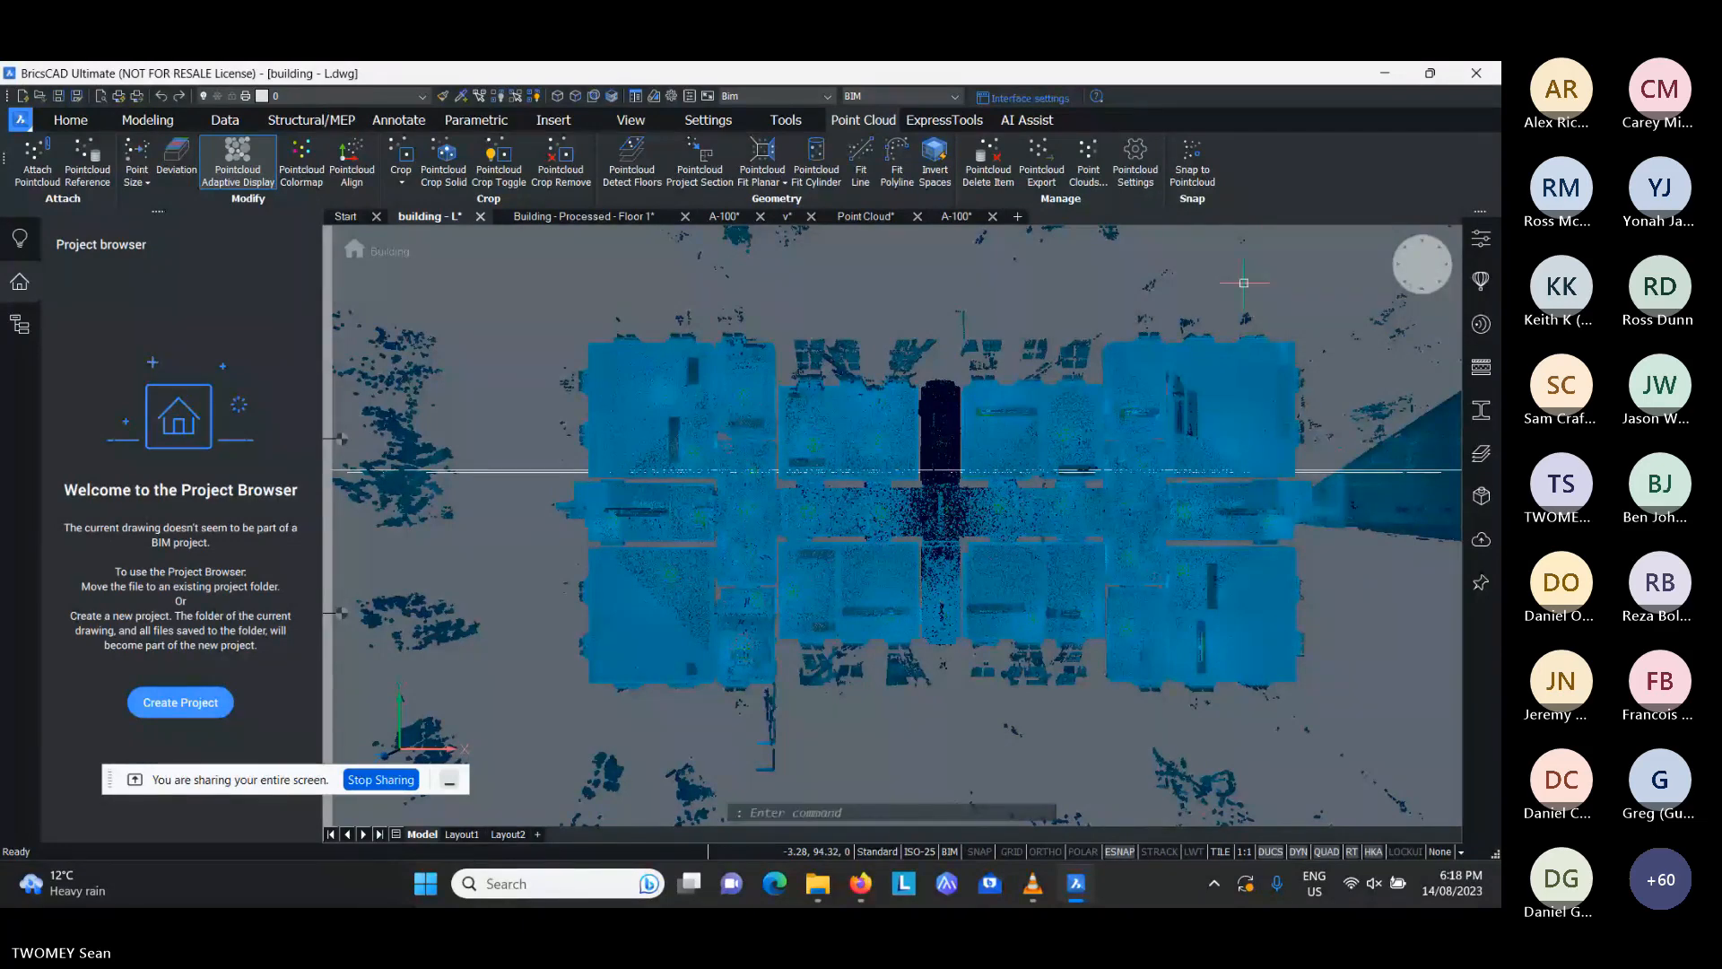
- Review the curved wall in the Point Cloud drawing and update the Floor 2 viewport on sheet A-100's A1 layout
left_click(882, 215)
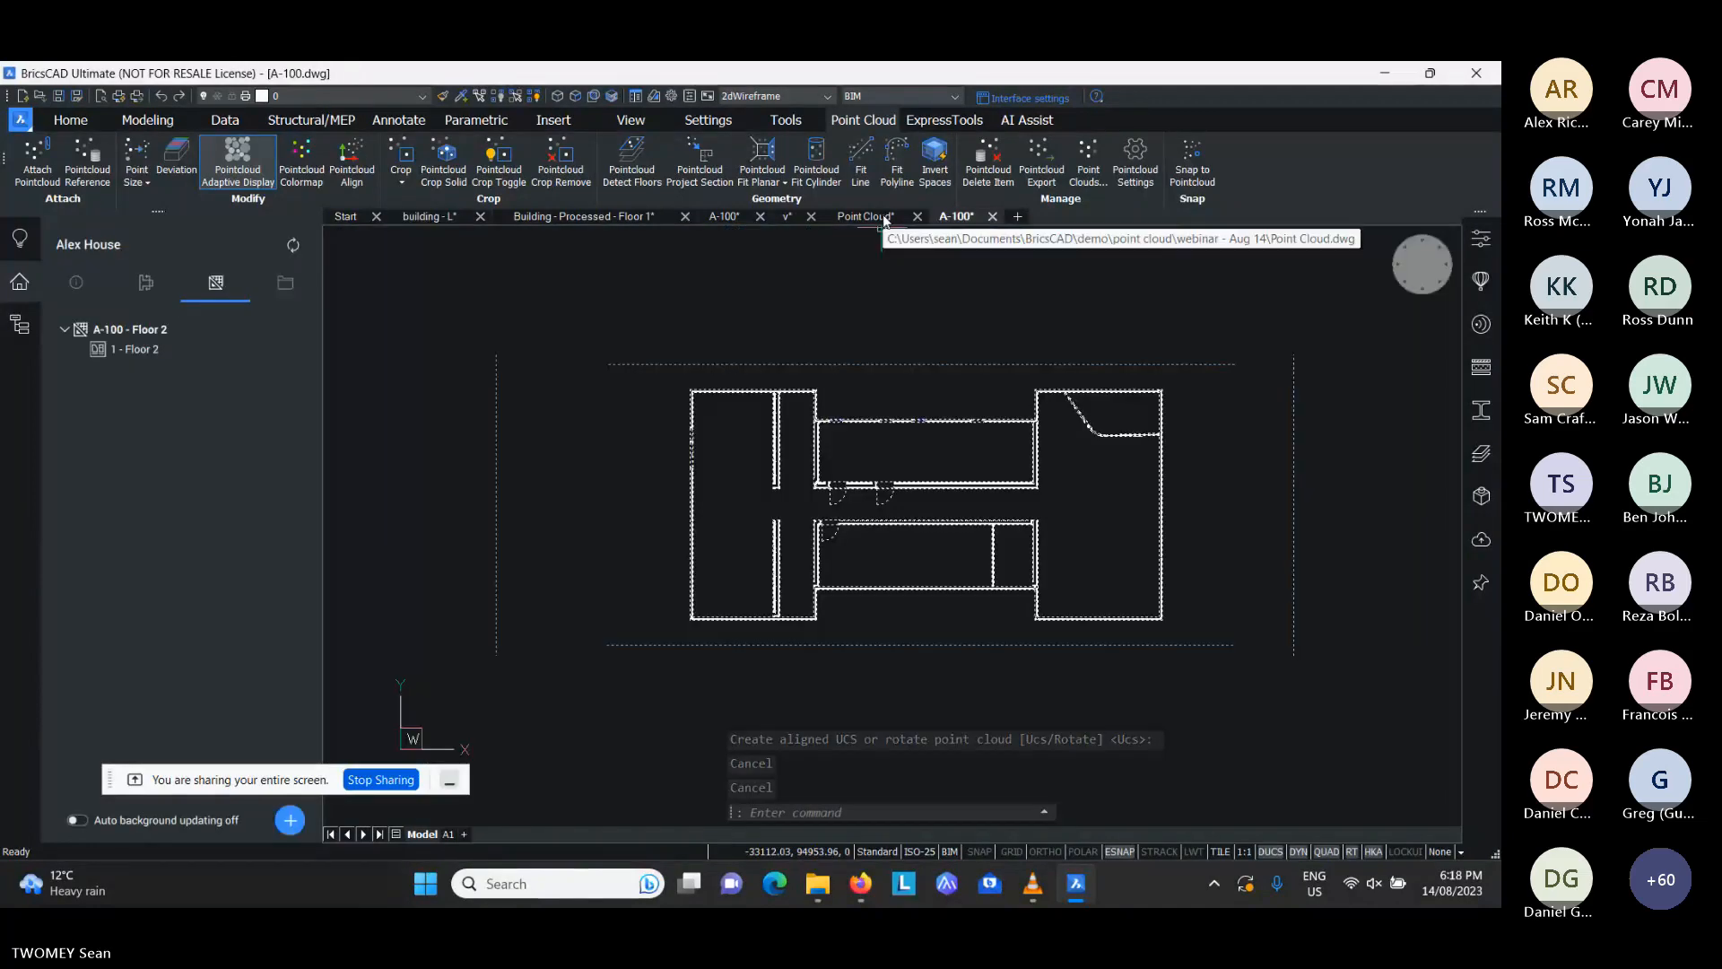
scroll(917, 540, "up", 4)
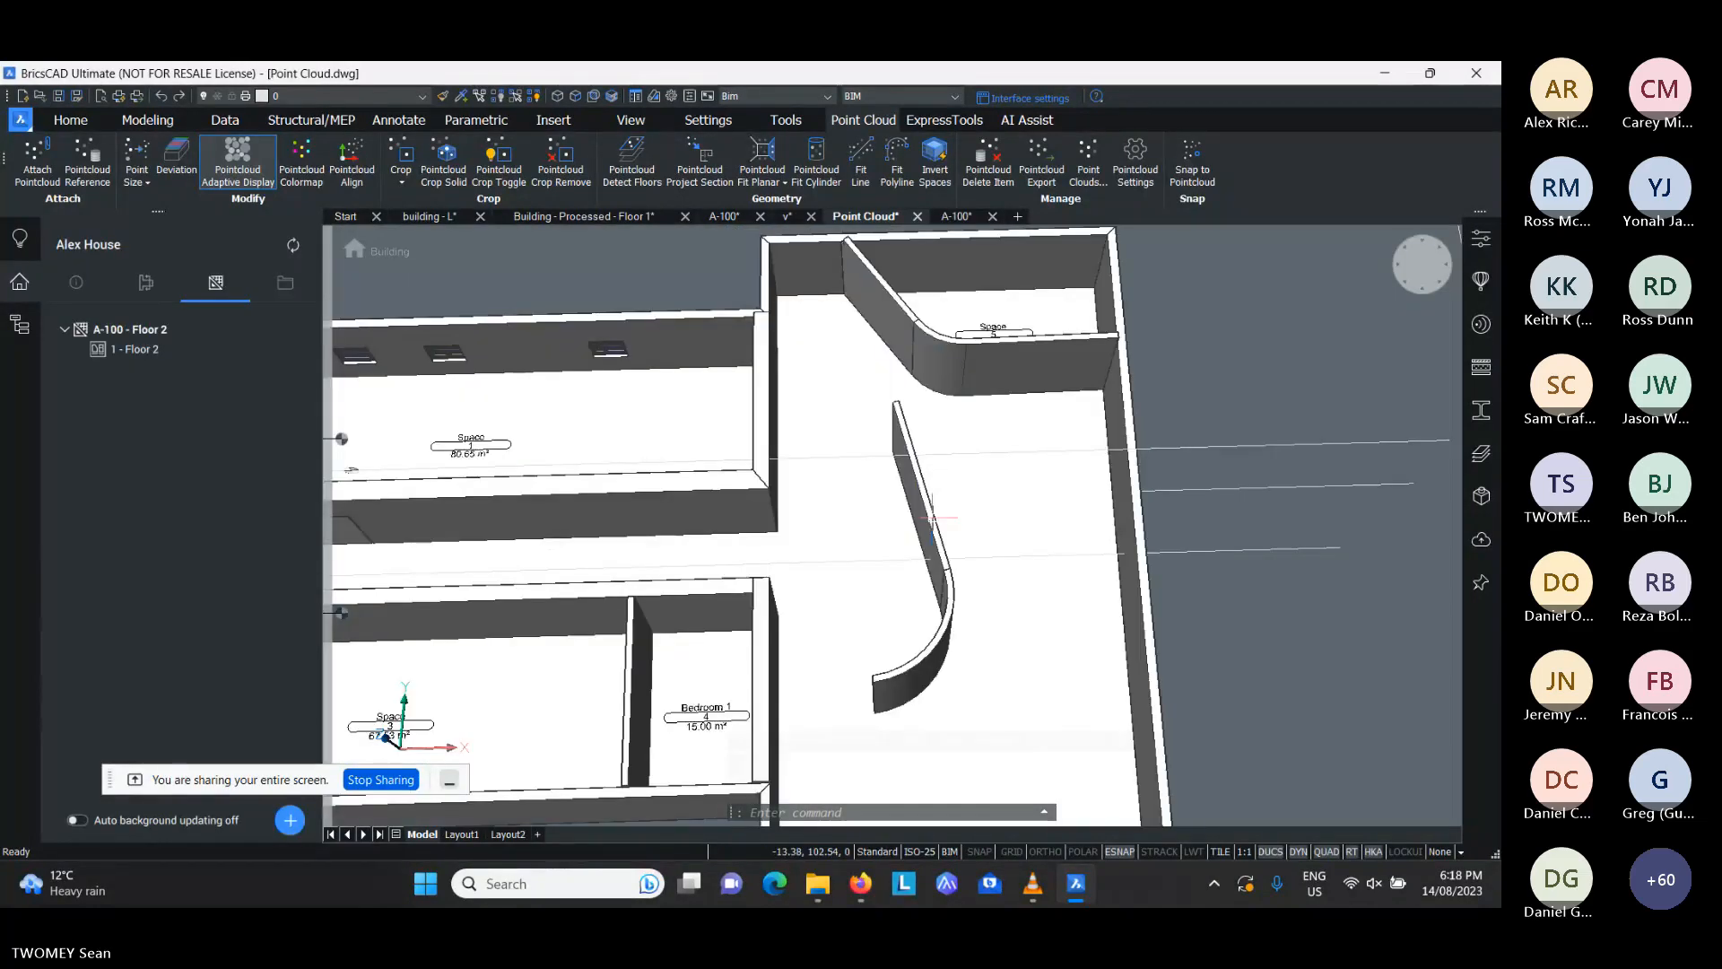
mouse_move(924, 499)
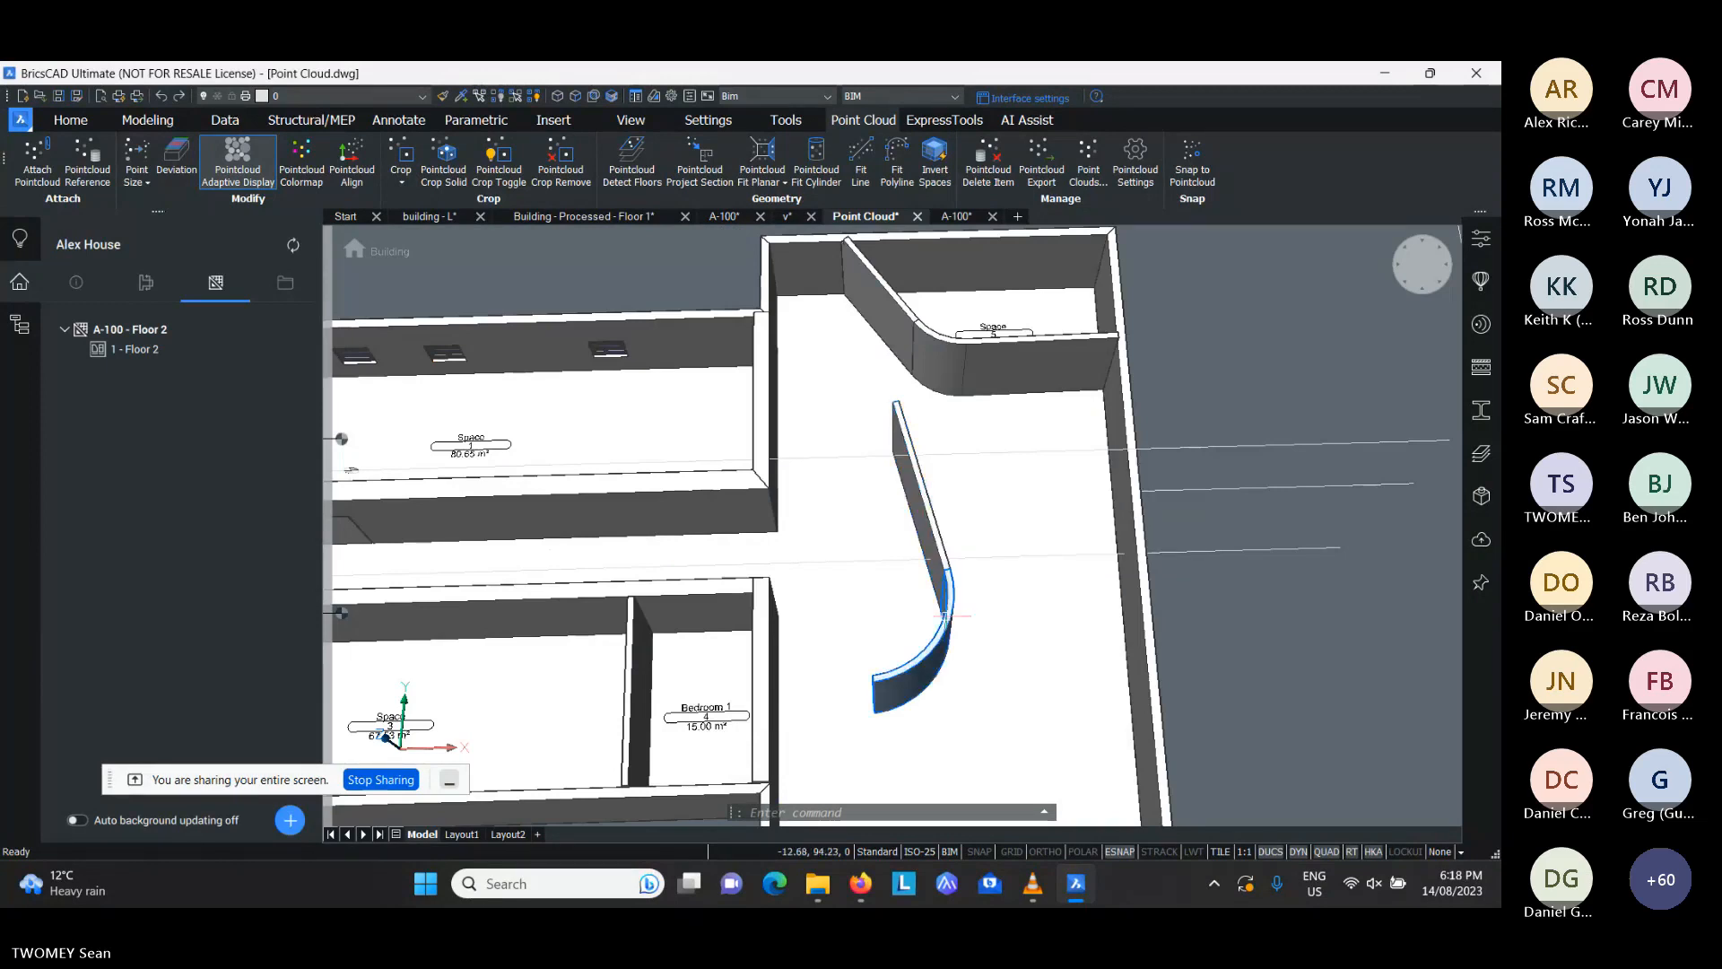
left_click(956, 216)
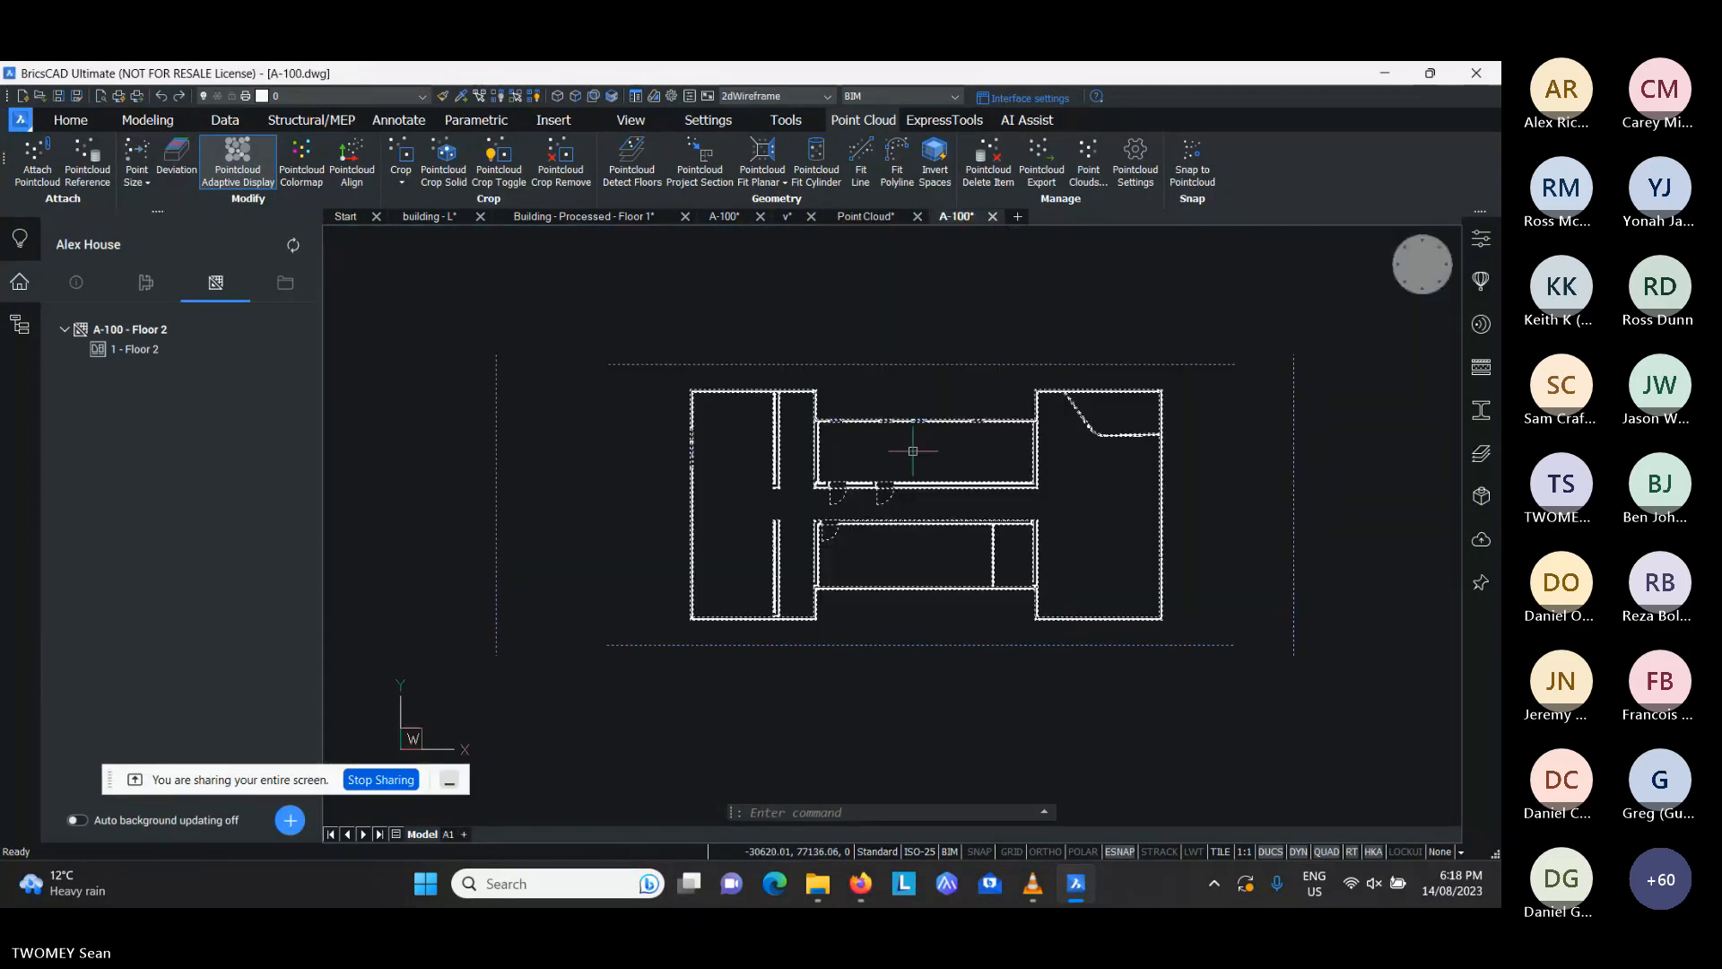
left_click(447, 834)
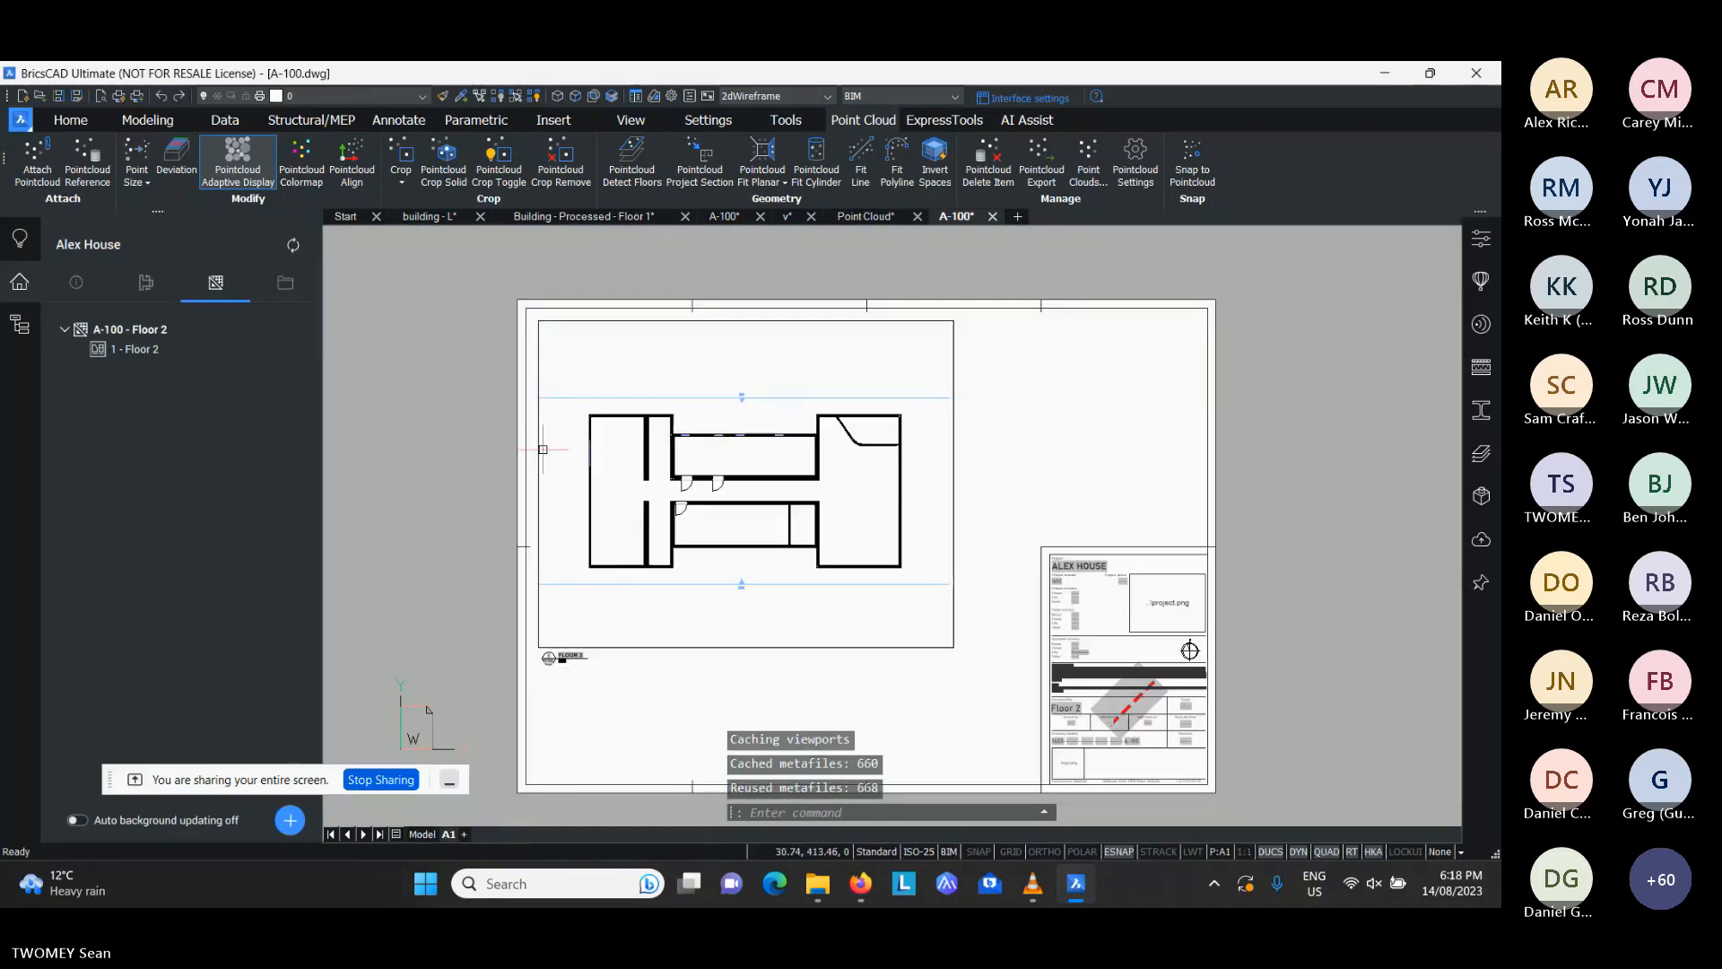
scroll(544, 449, "up", 3)
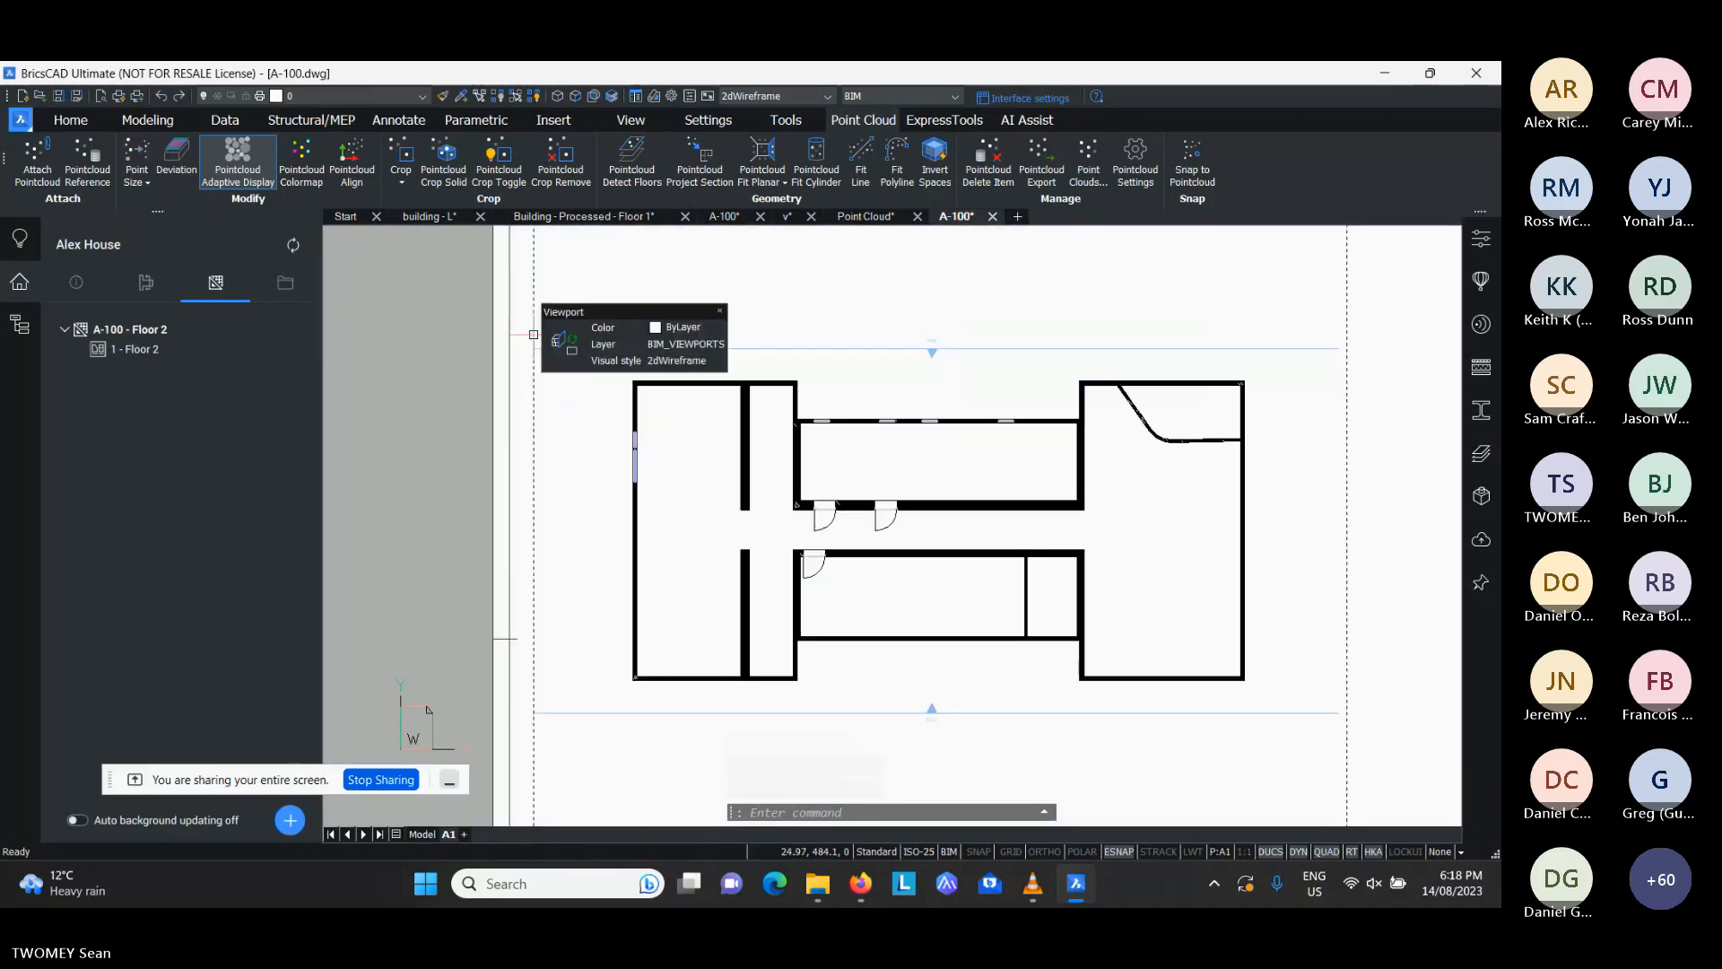
left_click(564, 351)
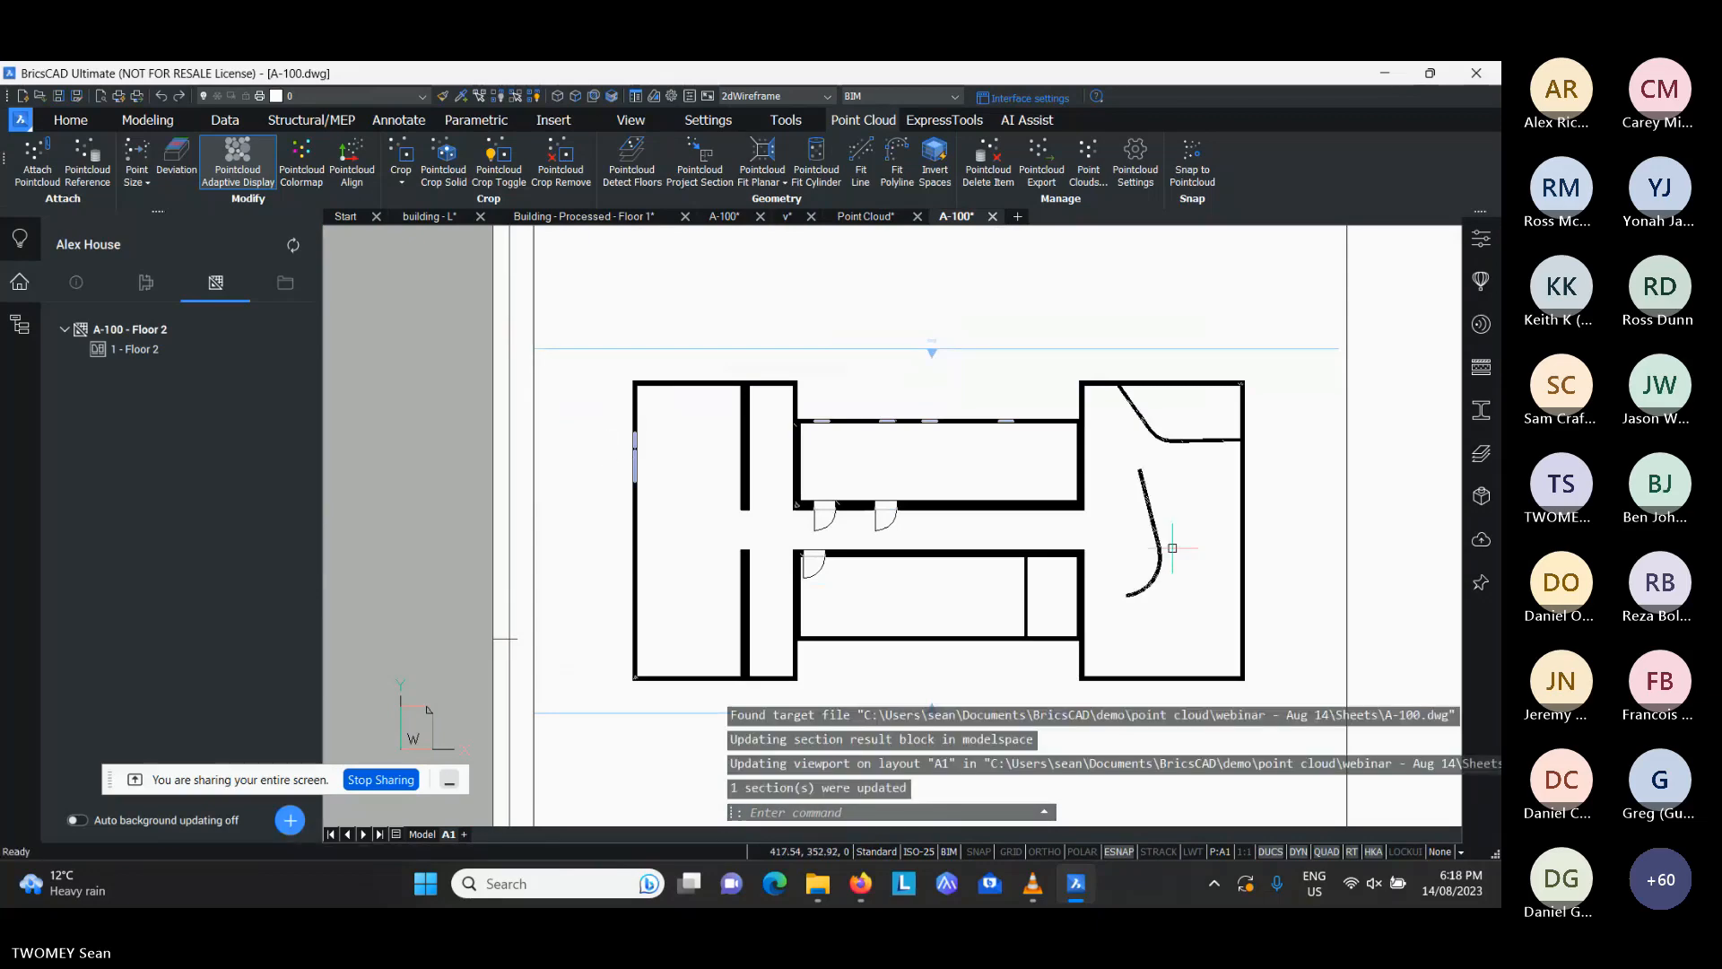
scroll(1170, 552, "up", 3)
scroll(1133, 522, "down", 4)
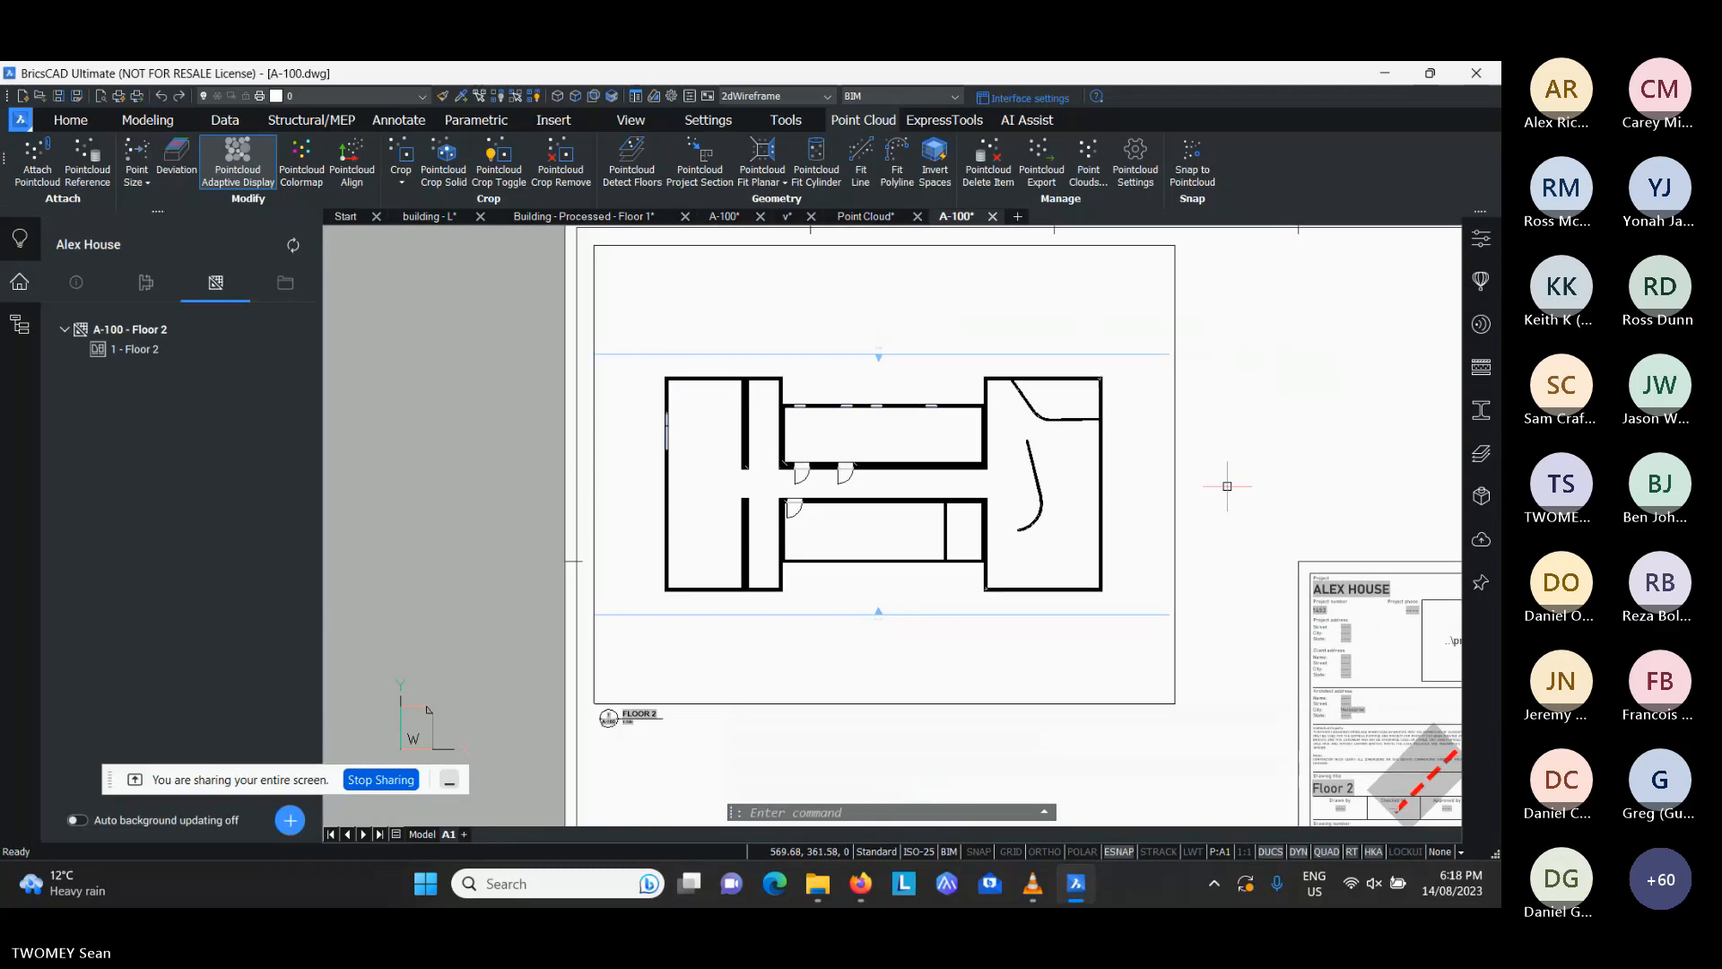
- Select the three upper exterior walls of the Floor 2 plan for BIM Dimension, using the x-y aligned direction
scroll(884, 416, "up", 2)
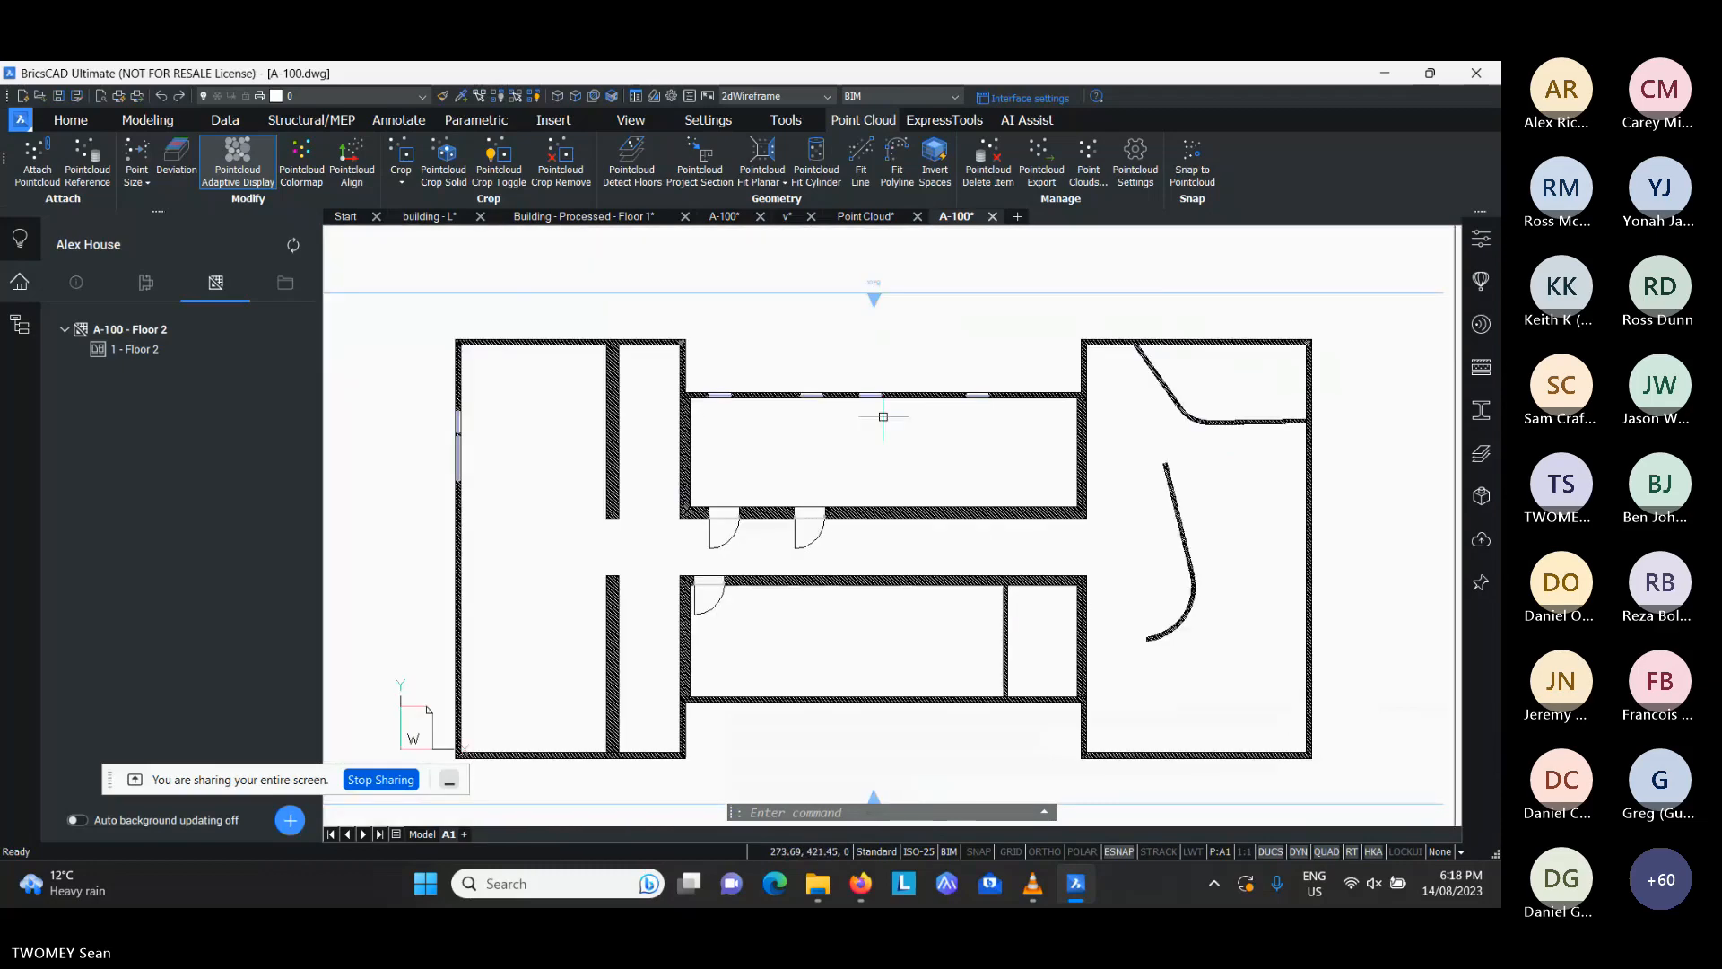
middle_click_drag(884, 416, 897, 493)
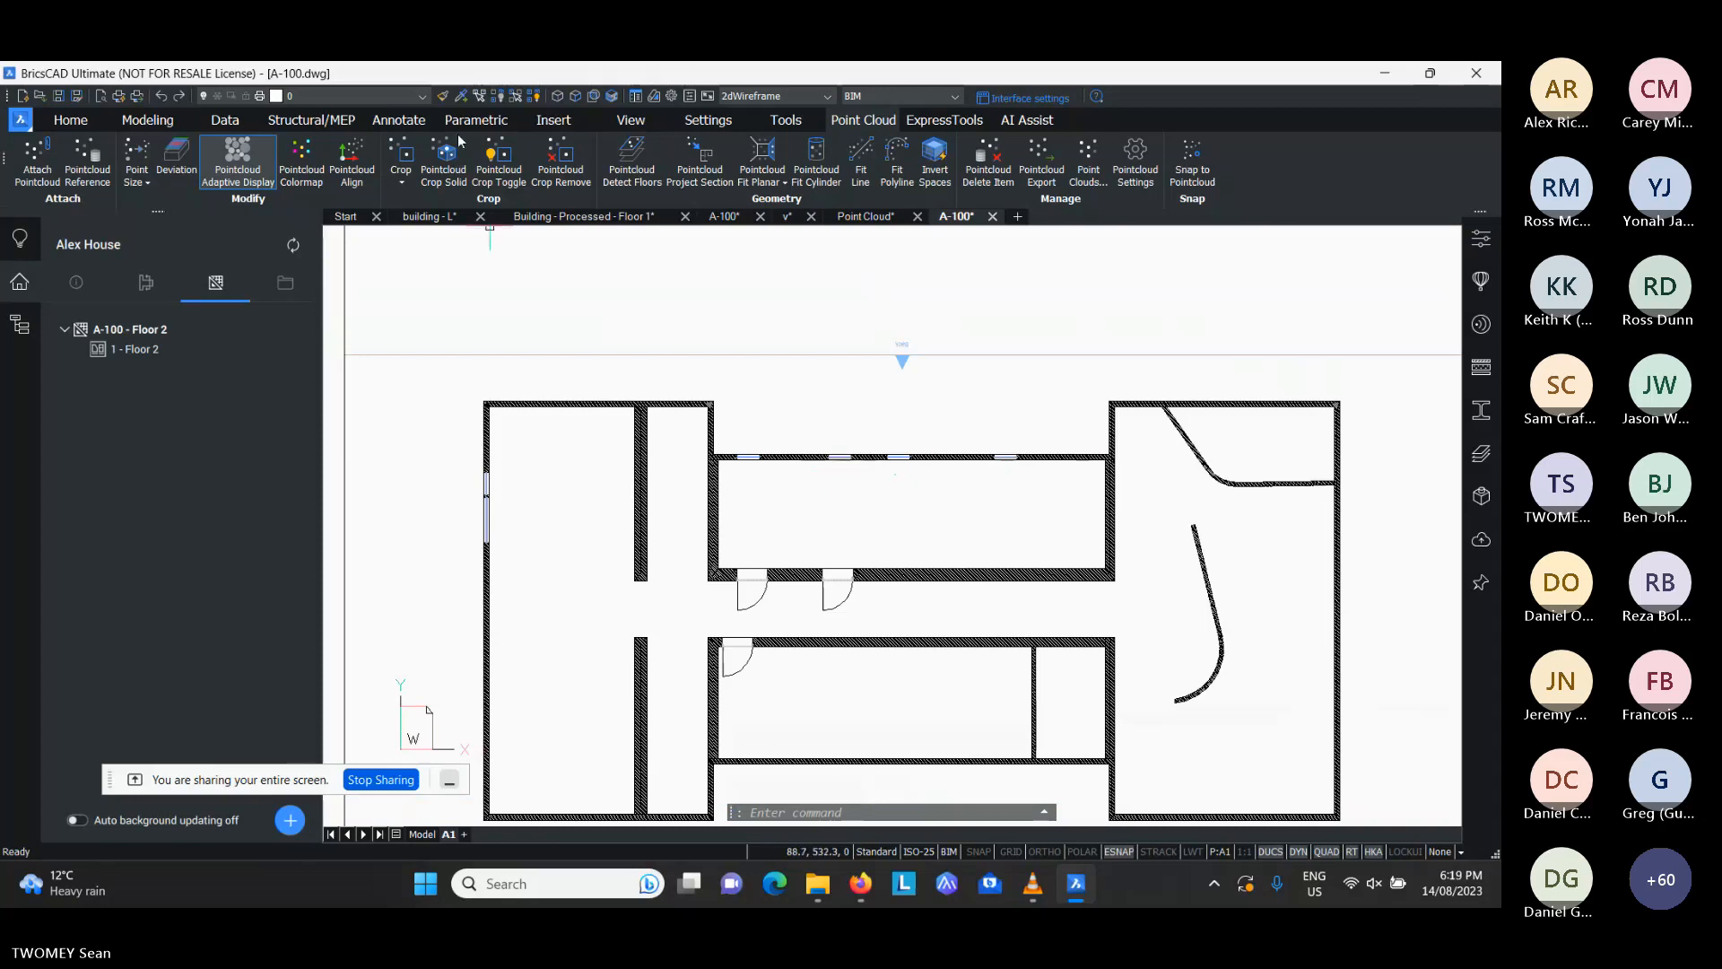
left_click(396, 123)
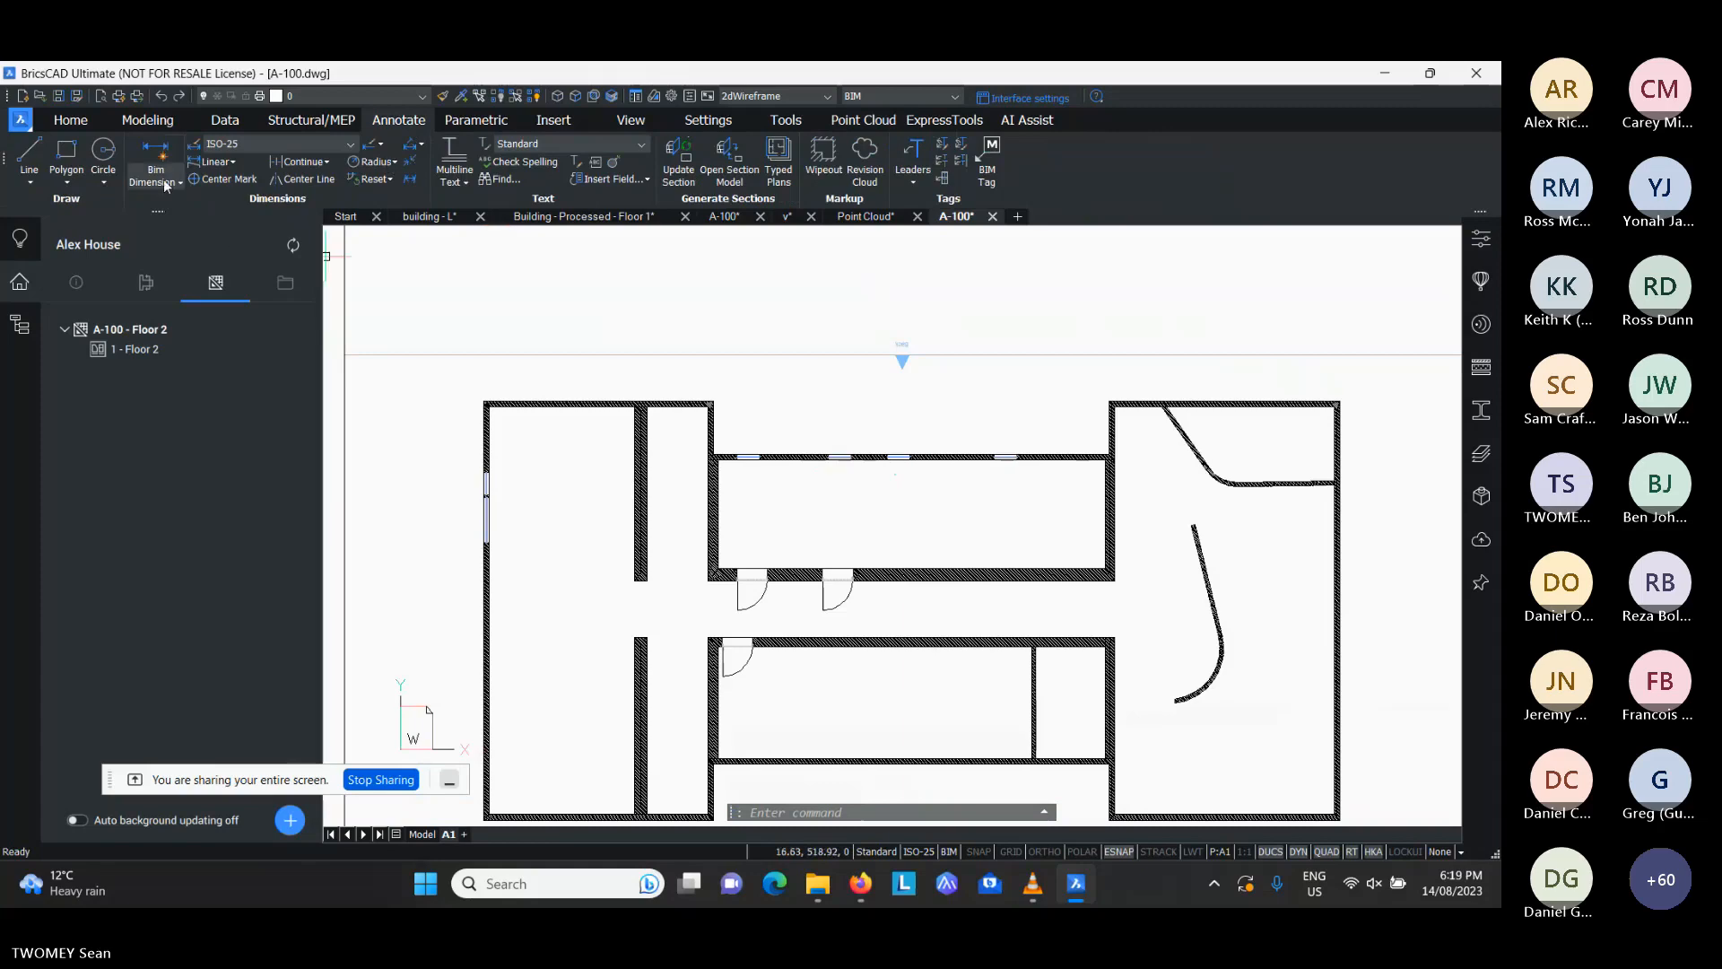
left_click(157, 157)
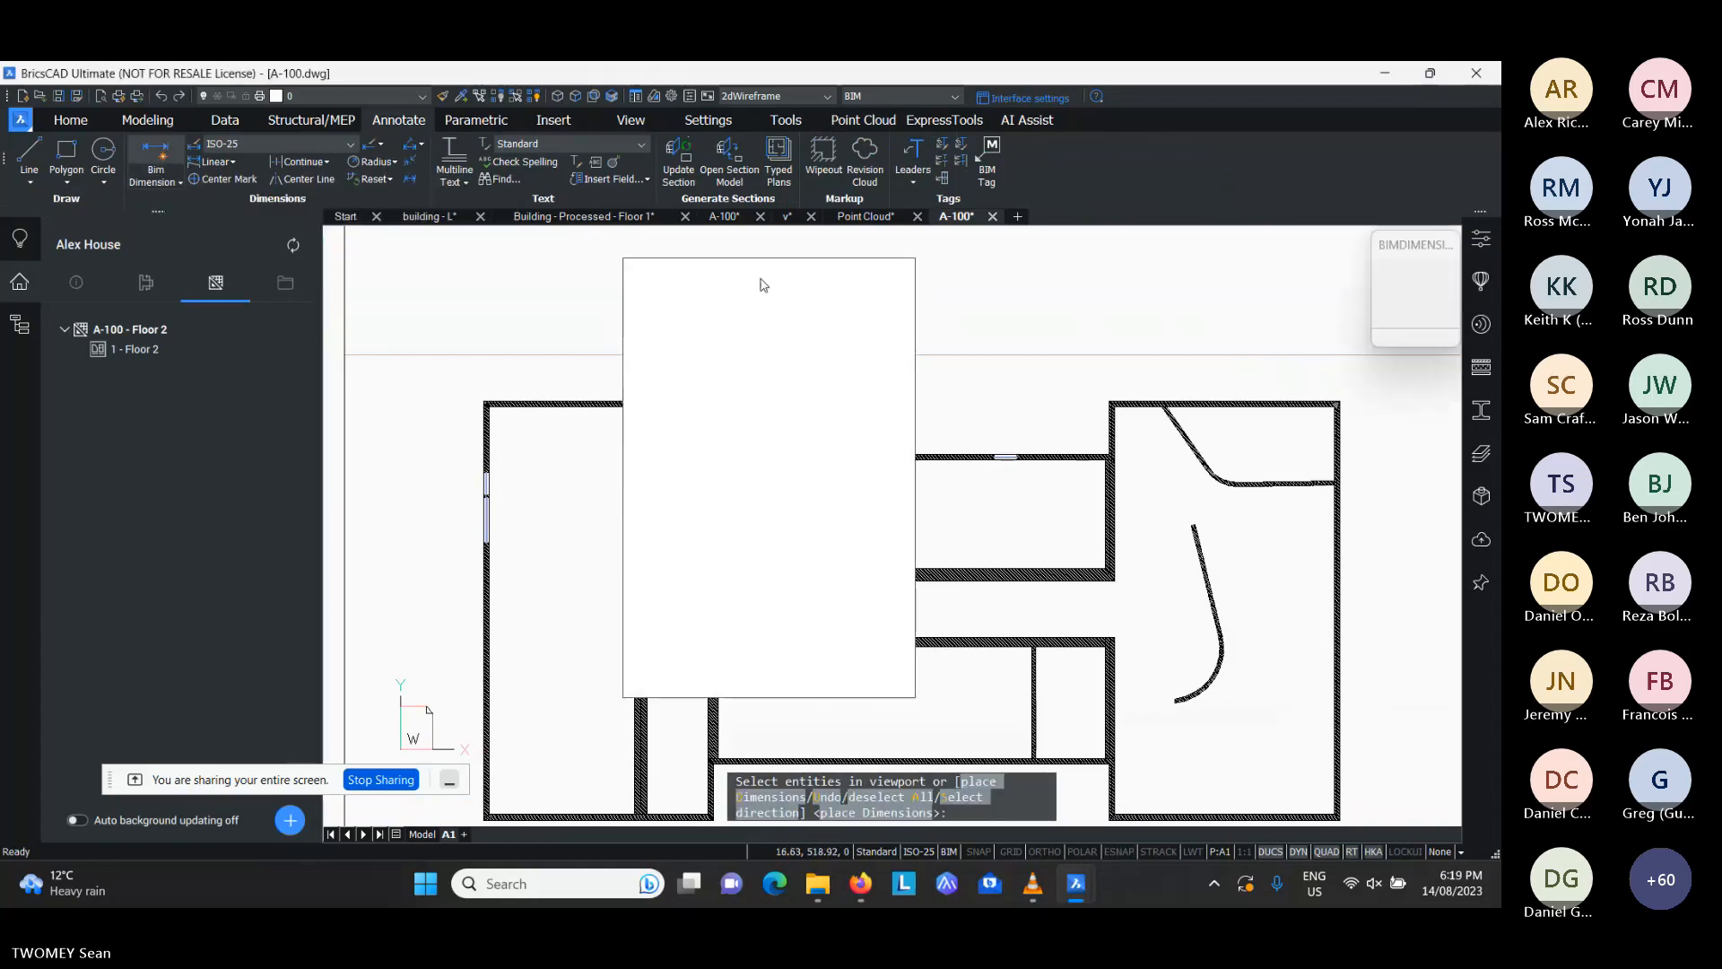
left_click_drag(741, 283, 311, 267)
left_click(285, 660)
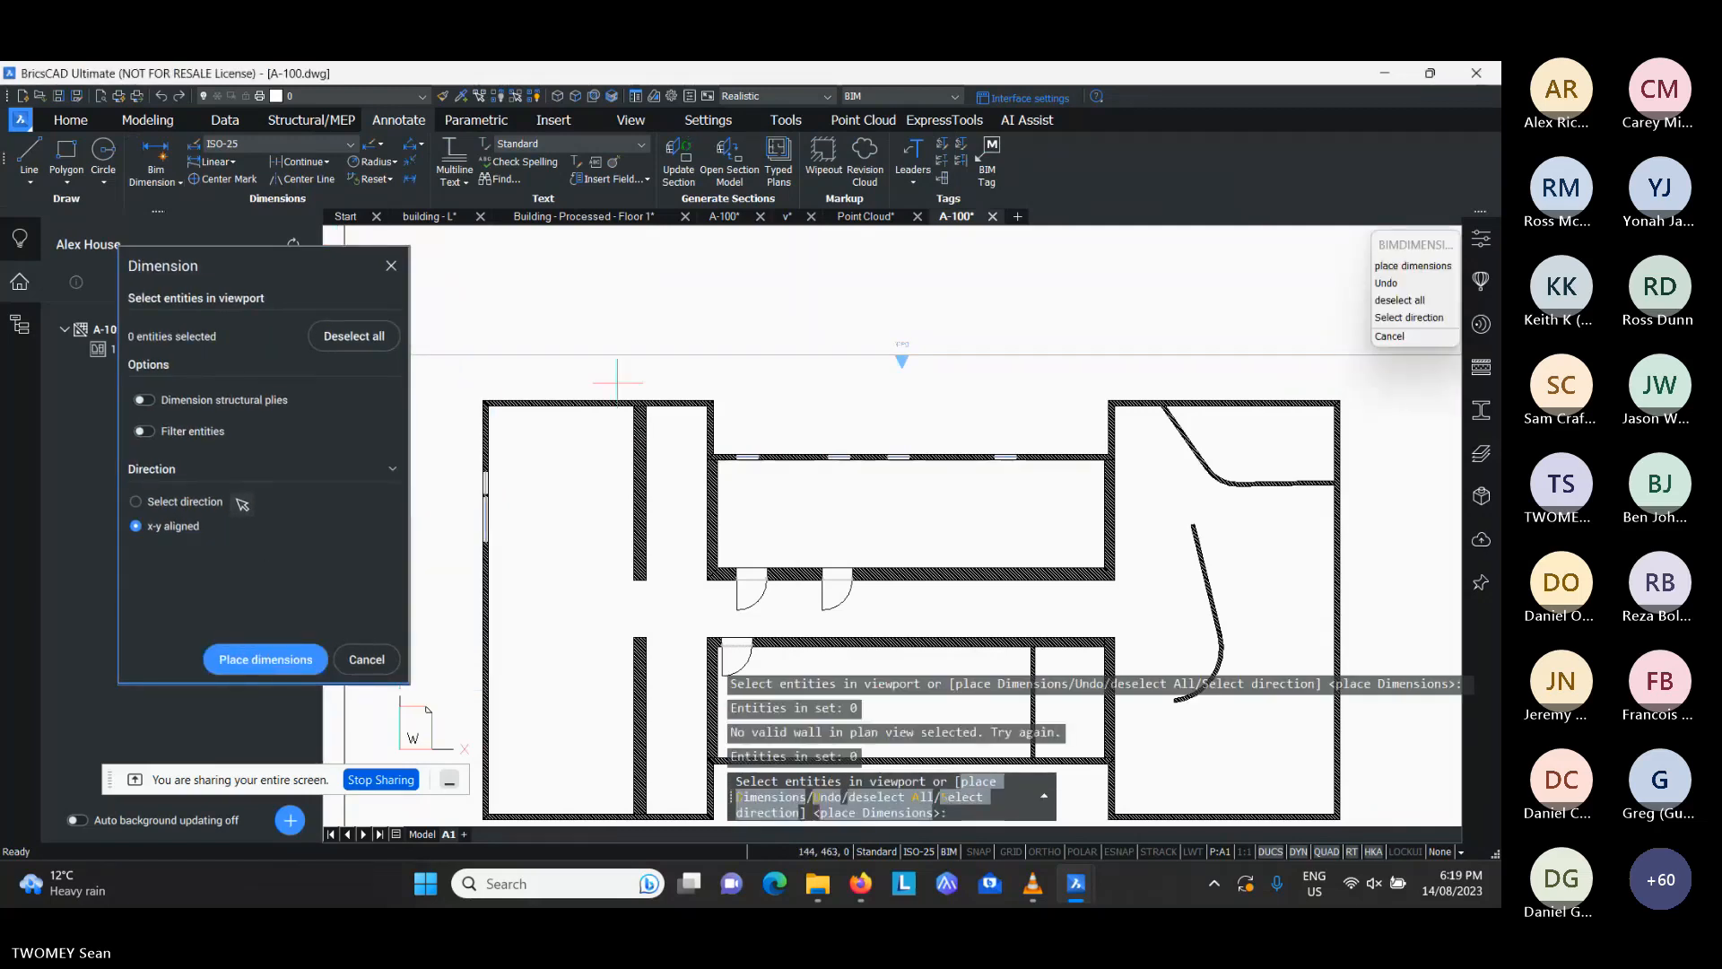
left_click(590, 402)
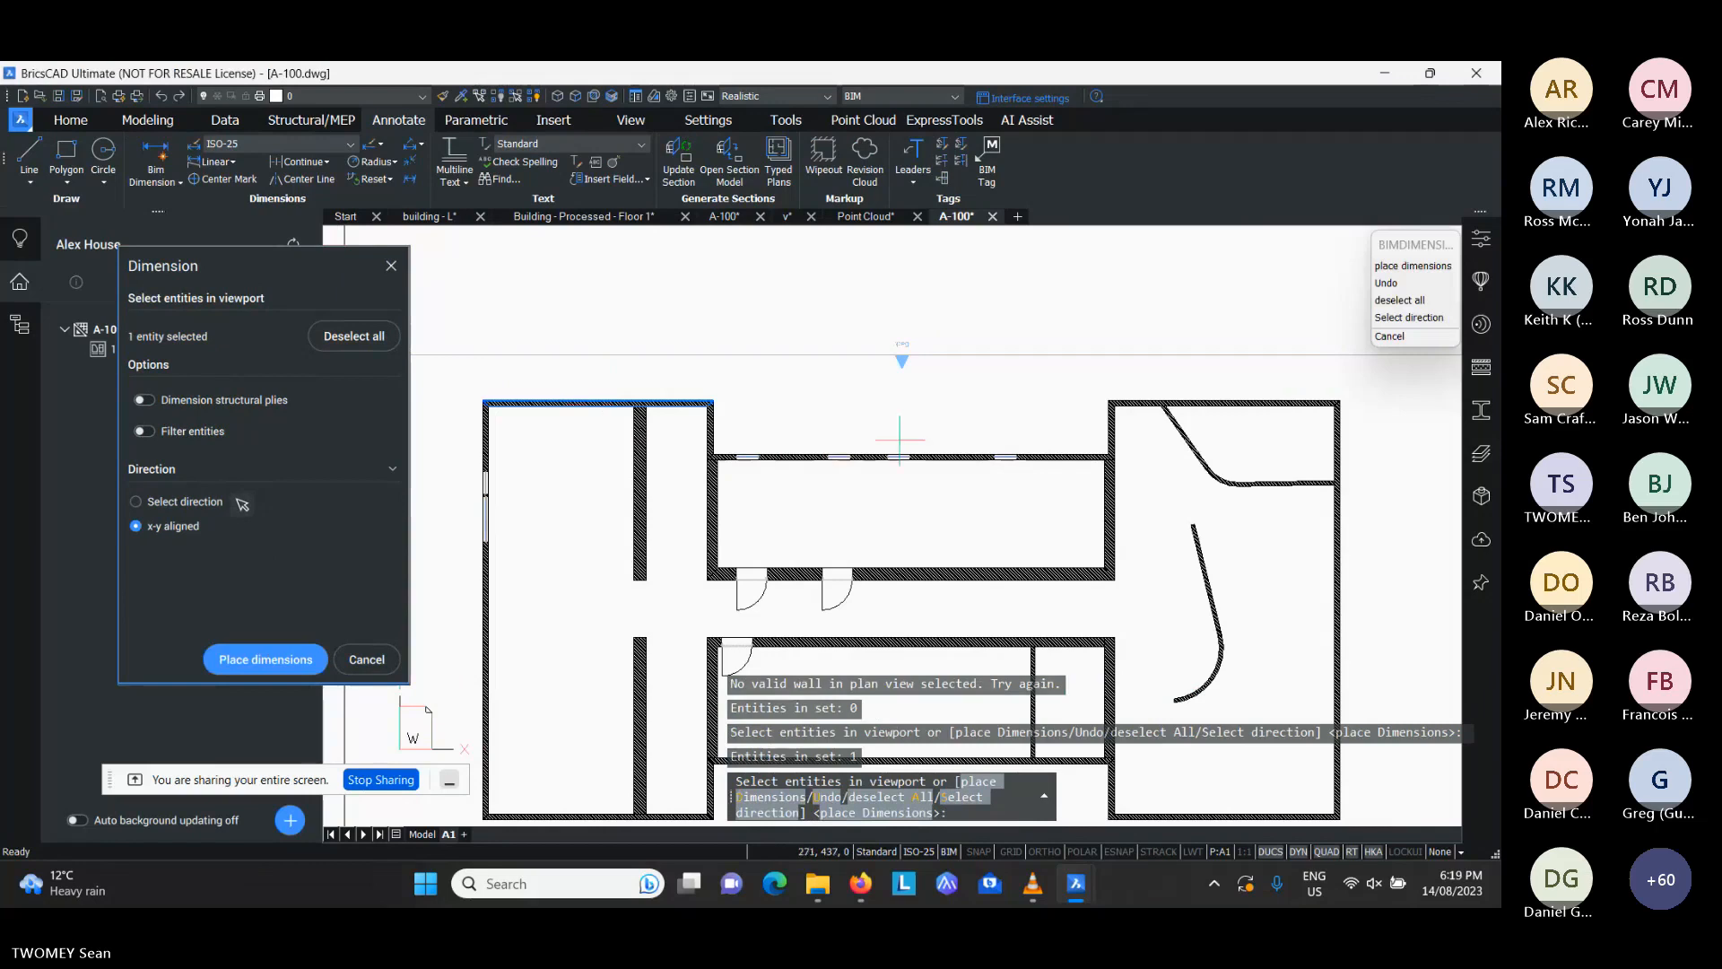
left_click(946, 460)
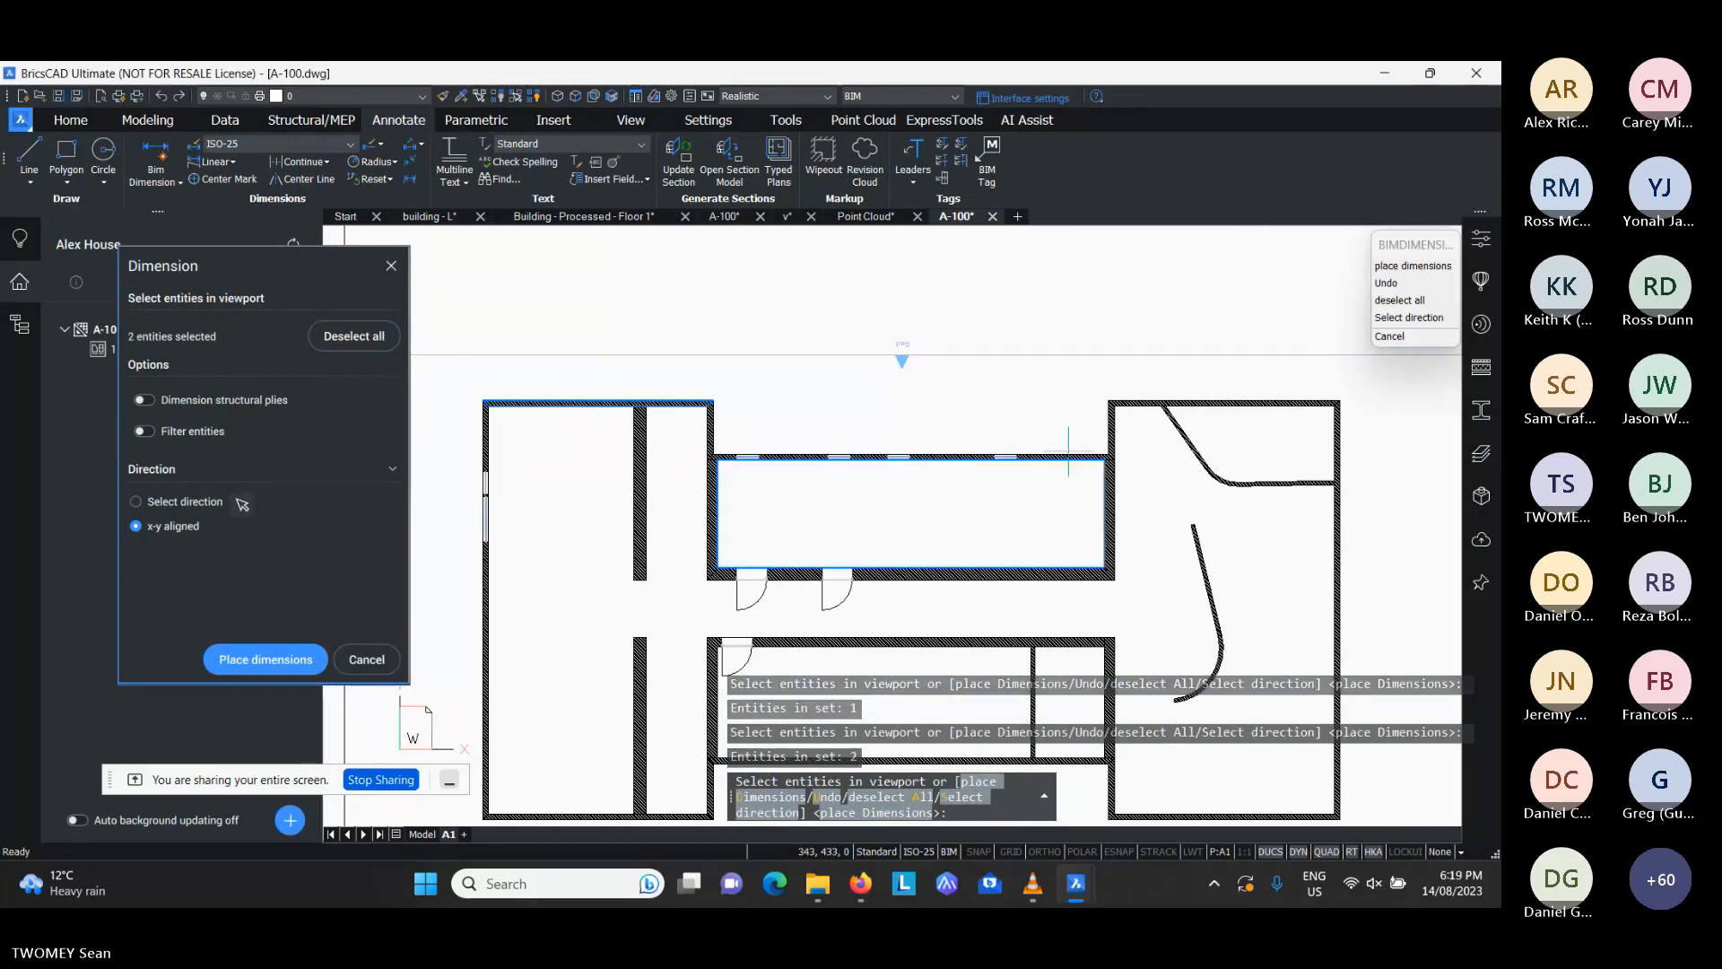
left_click(1110, 496)
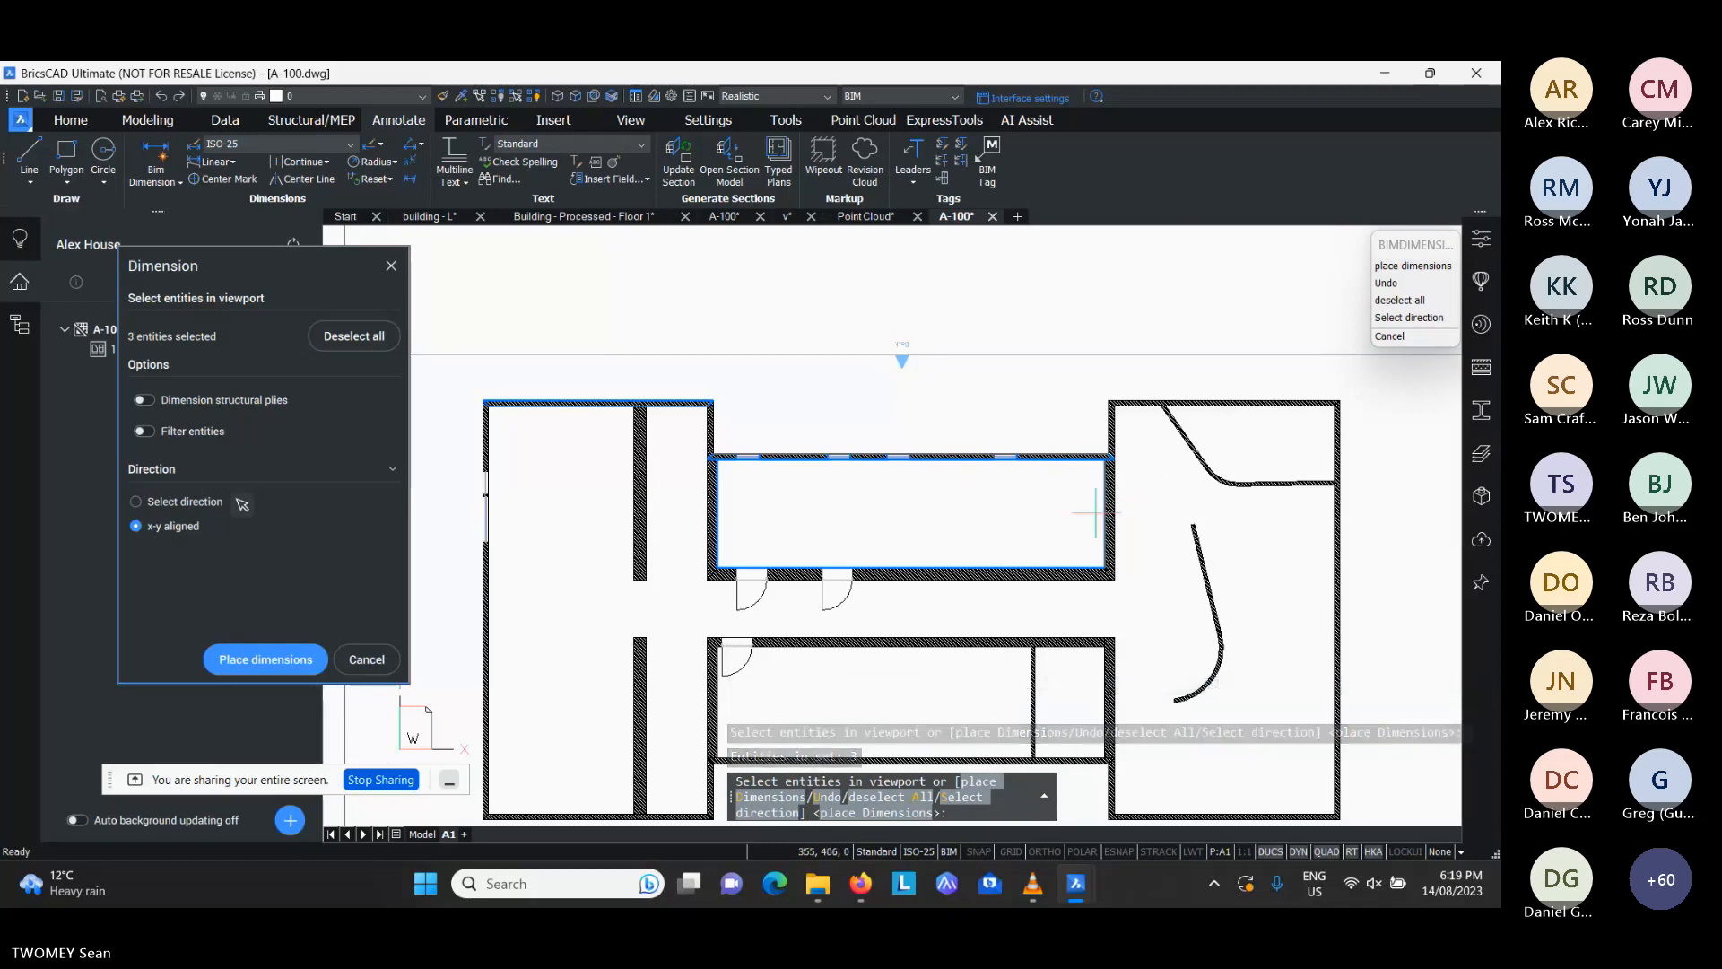
left_click(1105, 502)
left_click(1194, 403)
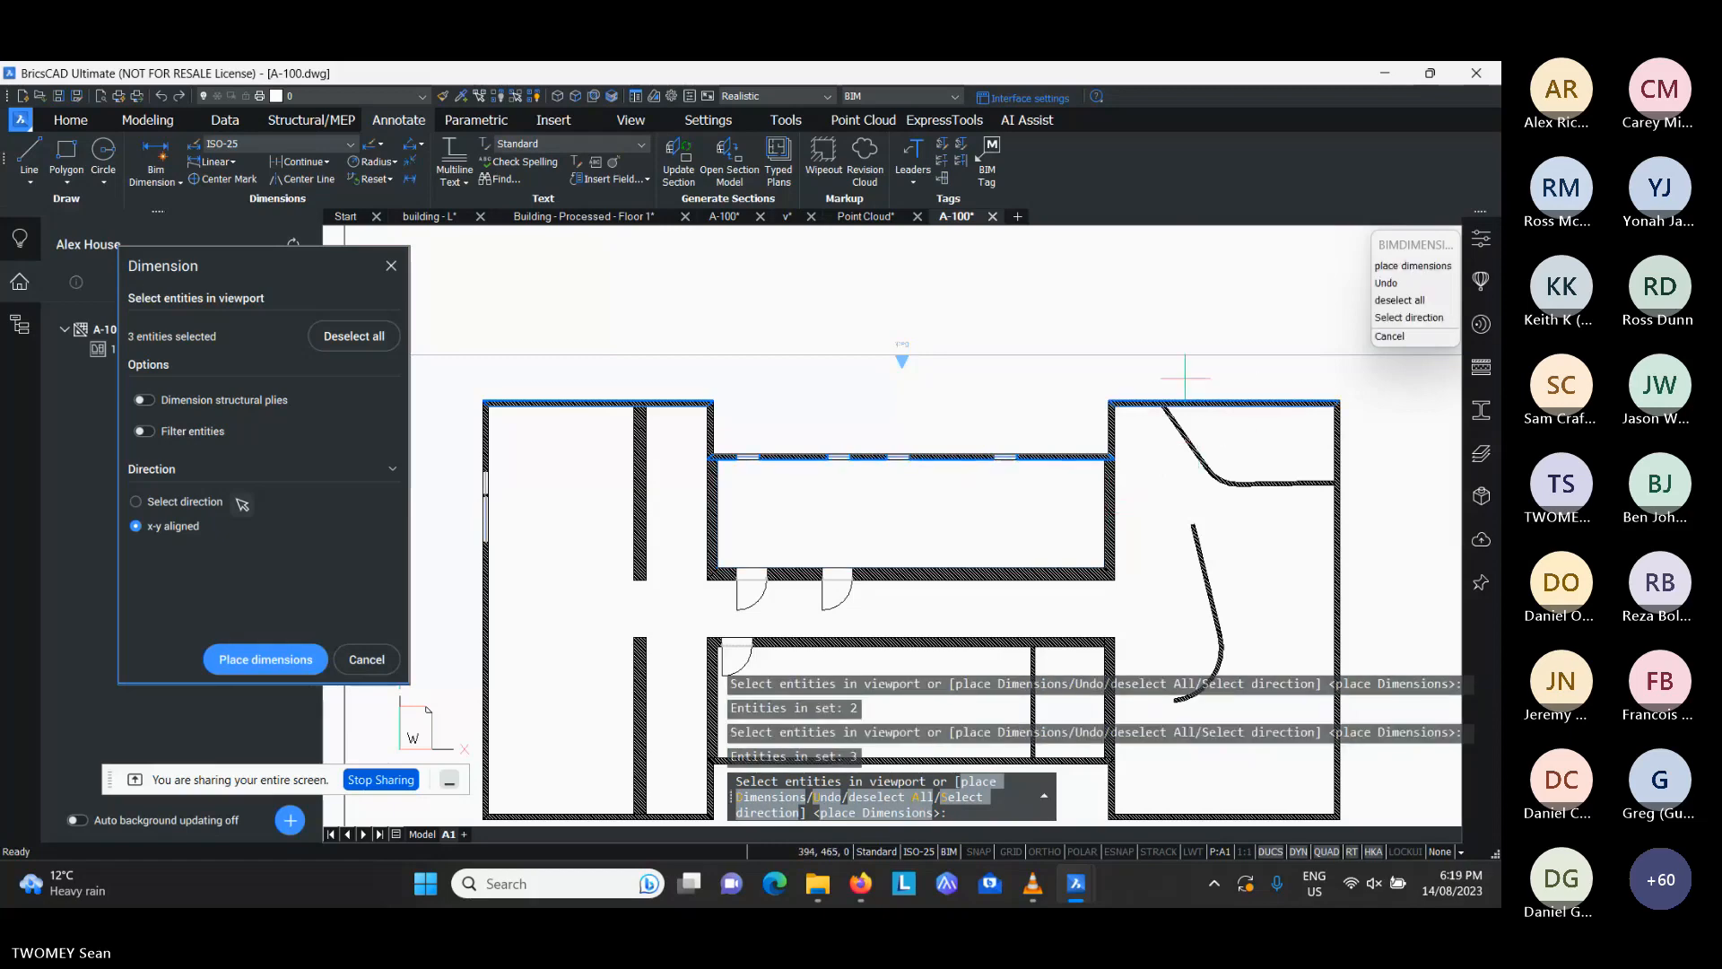
- Place the overall, wall-by-wall and window-opening dimension lines above the plan and finish dimensioning
key("Return")
middle_click_drag(1052, 305, 1061, 418)
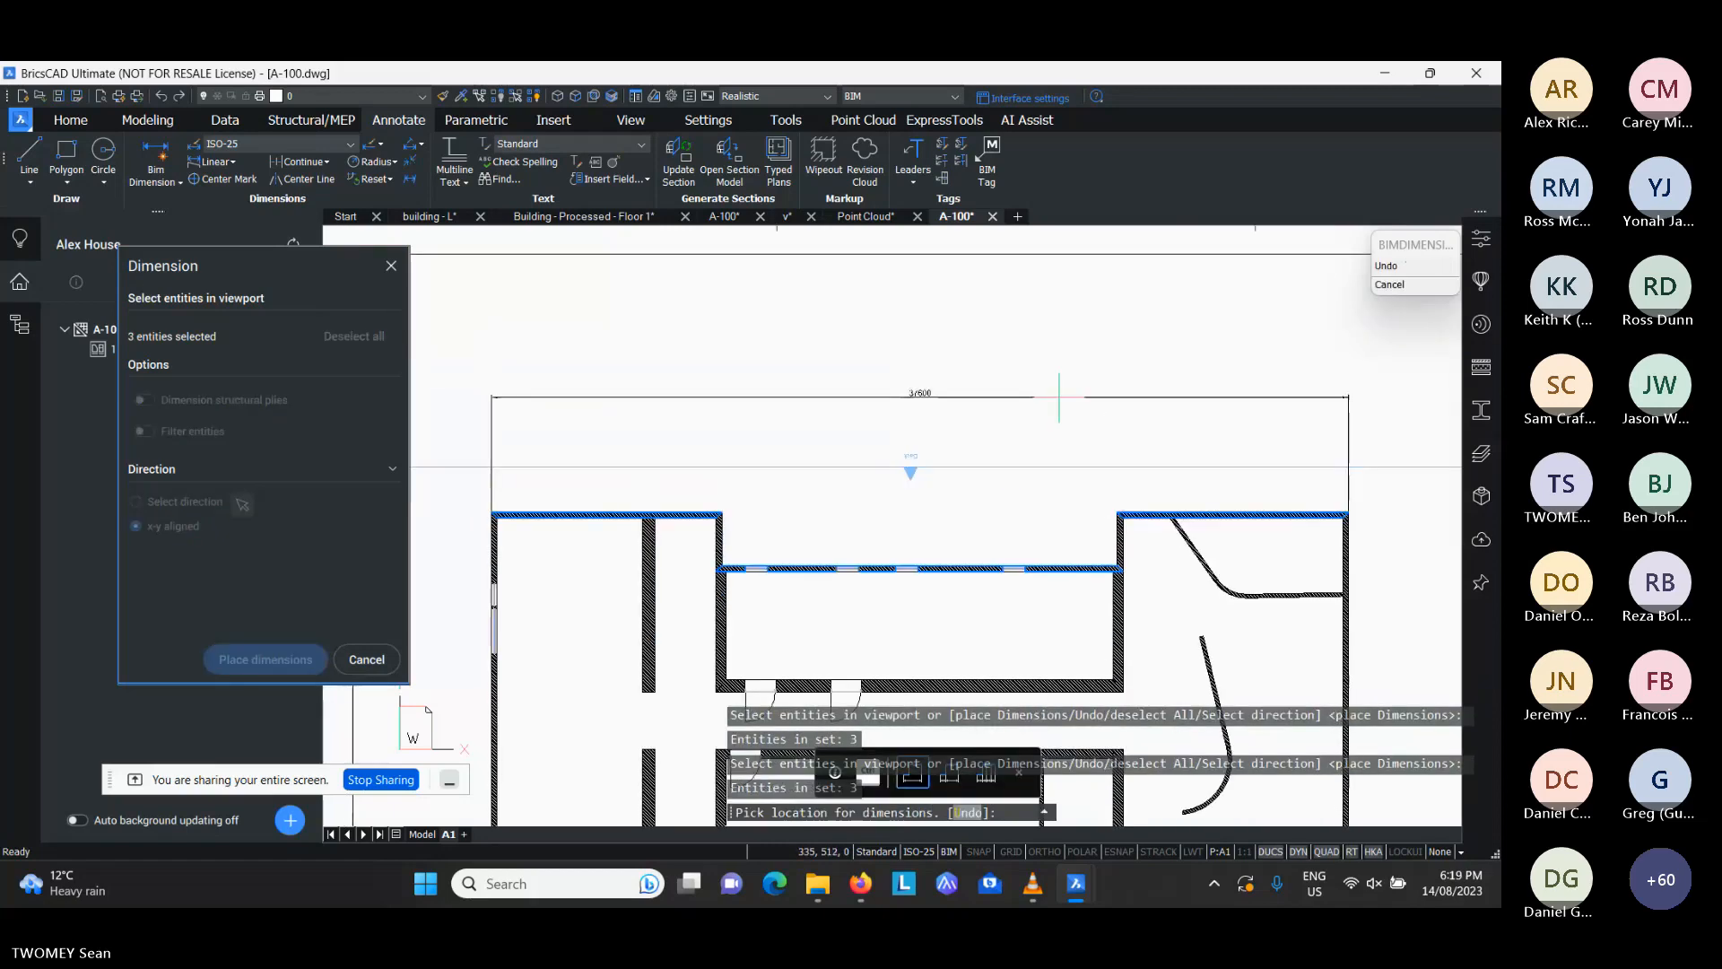
left_click(1052, 353)
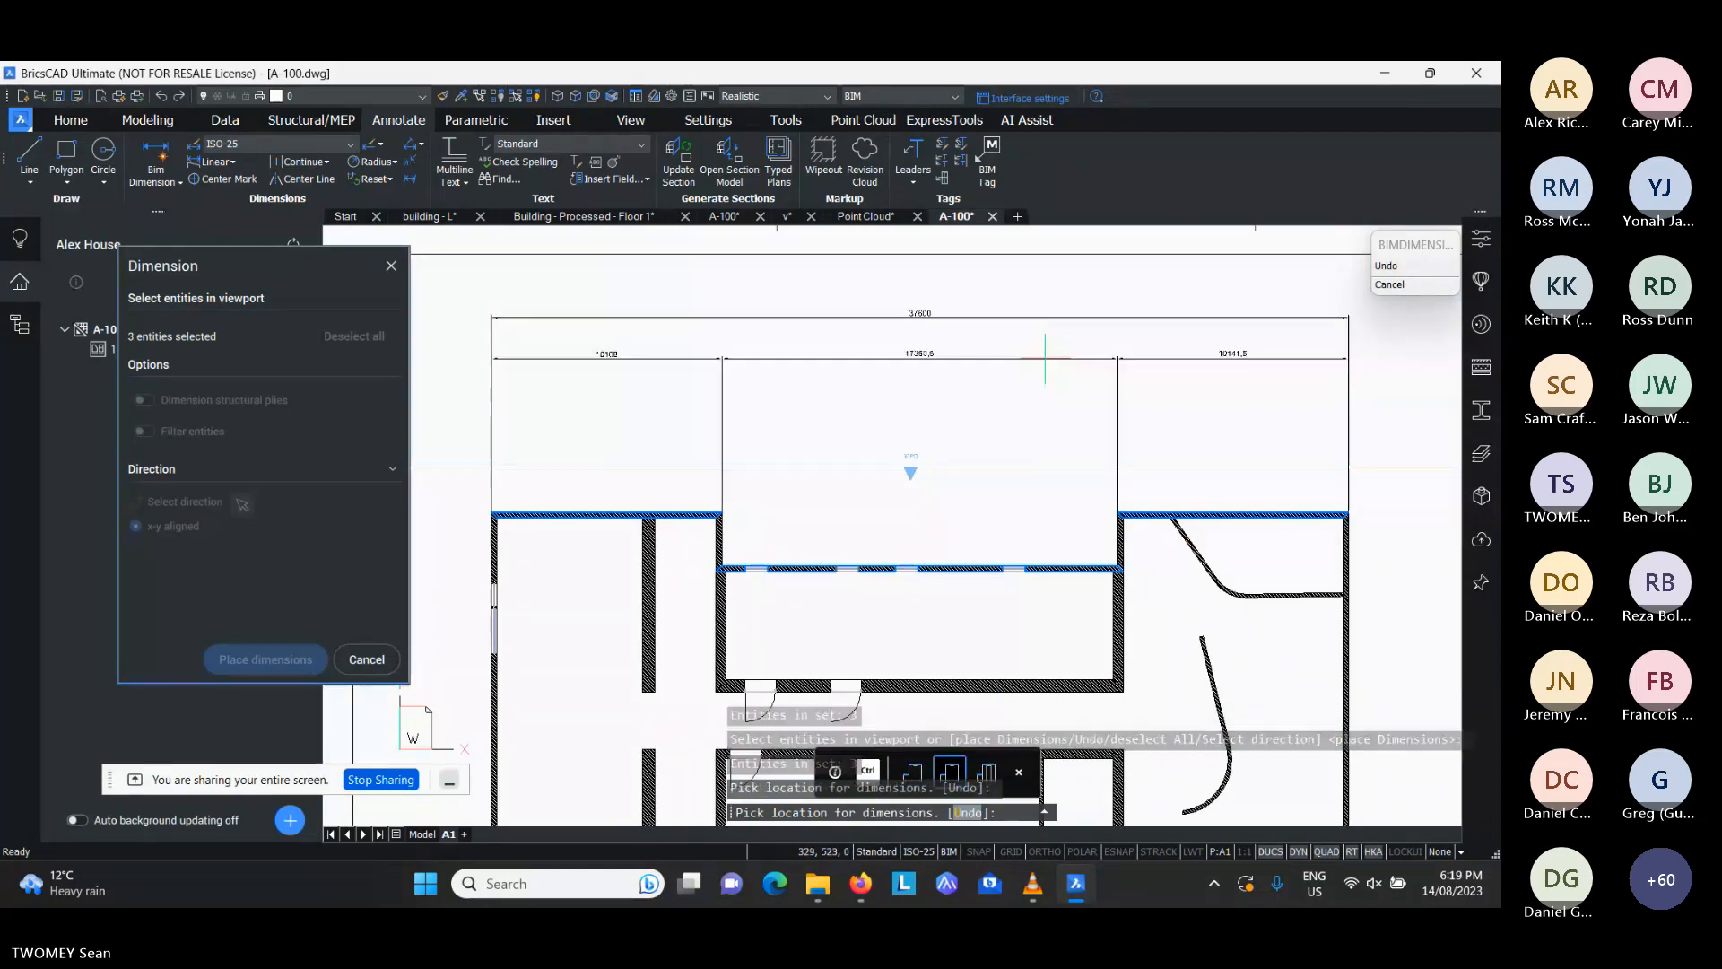
left_click(1045, 357)
key("ctrl")
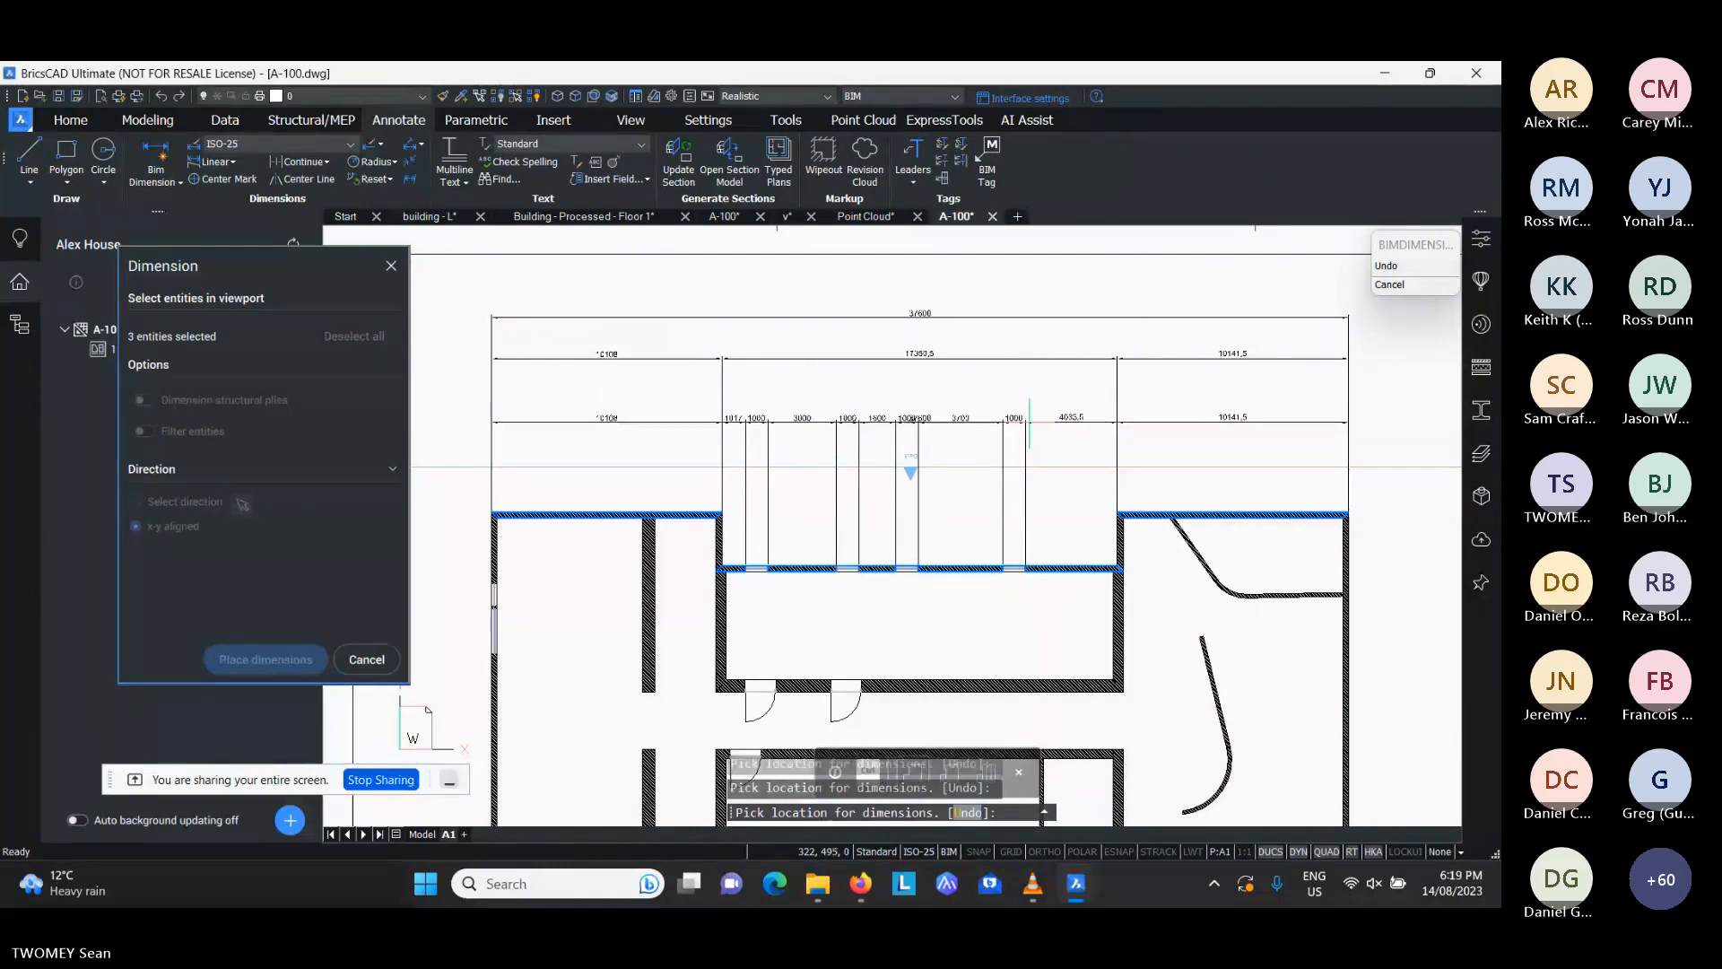
left_click(1029, 421)
scroll(936, 409, "down", 3)
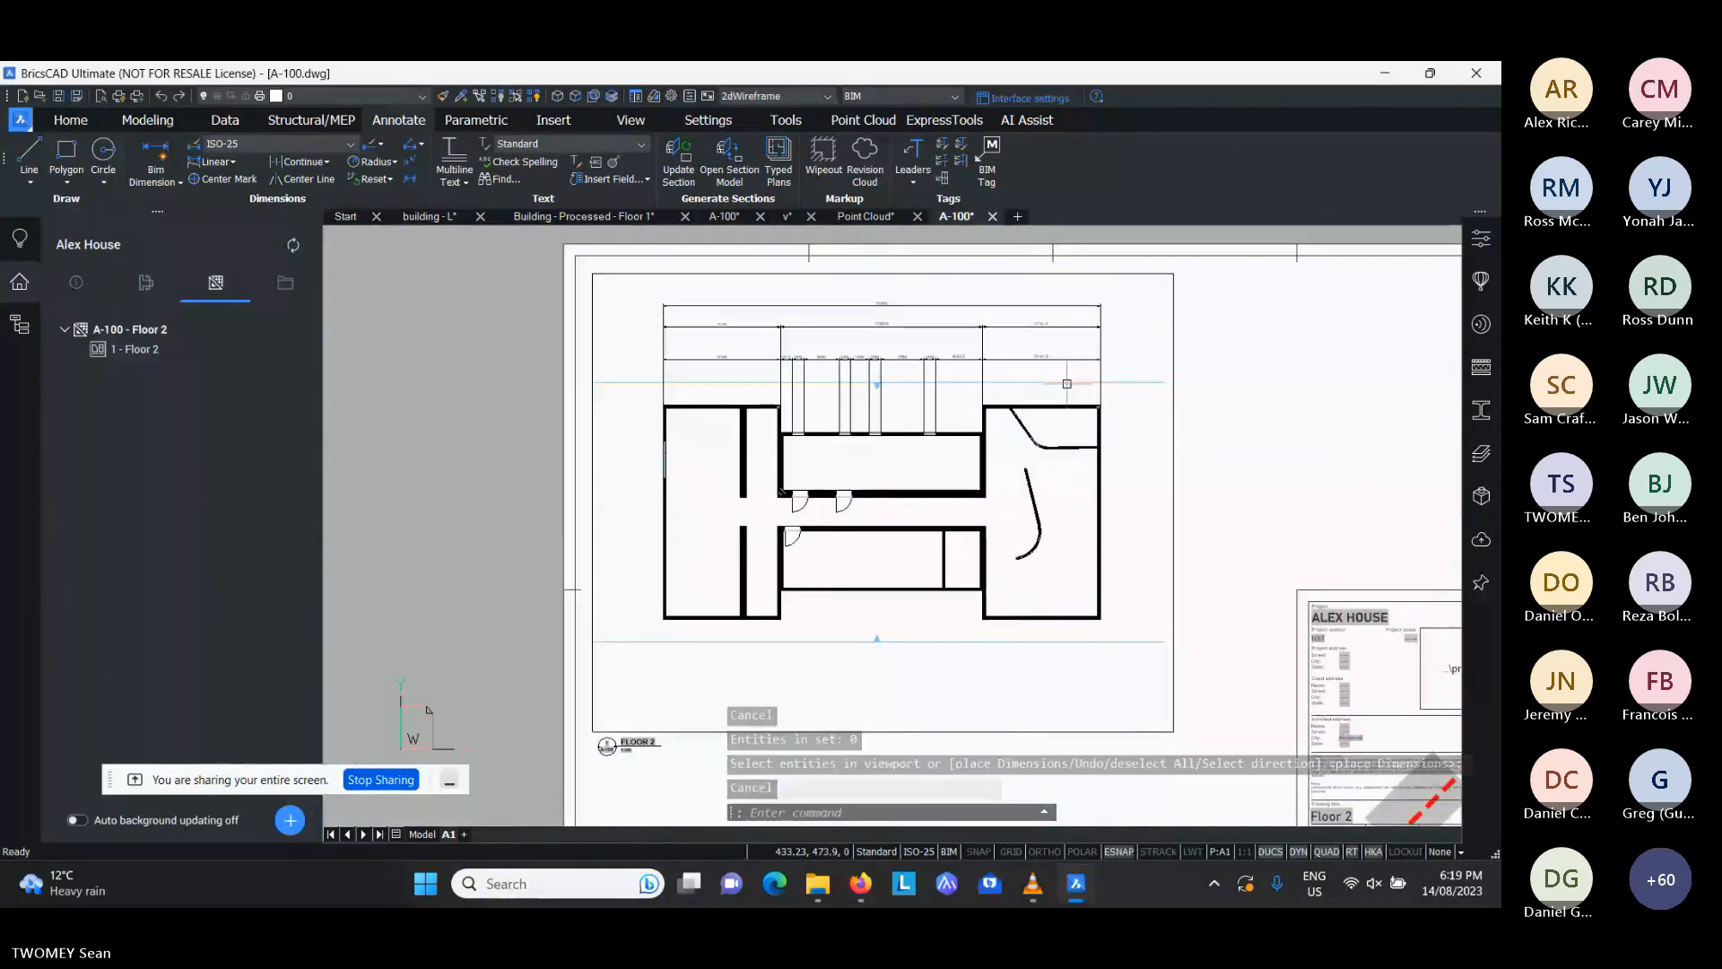
- Use BIM Tag in Manual mode with the Tag type to tag Bedroom 1 and the larger room beside it
scroll(901, 482, "up", 2)
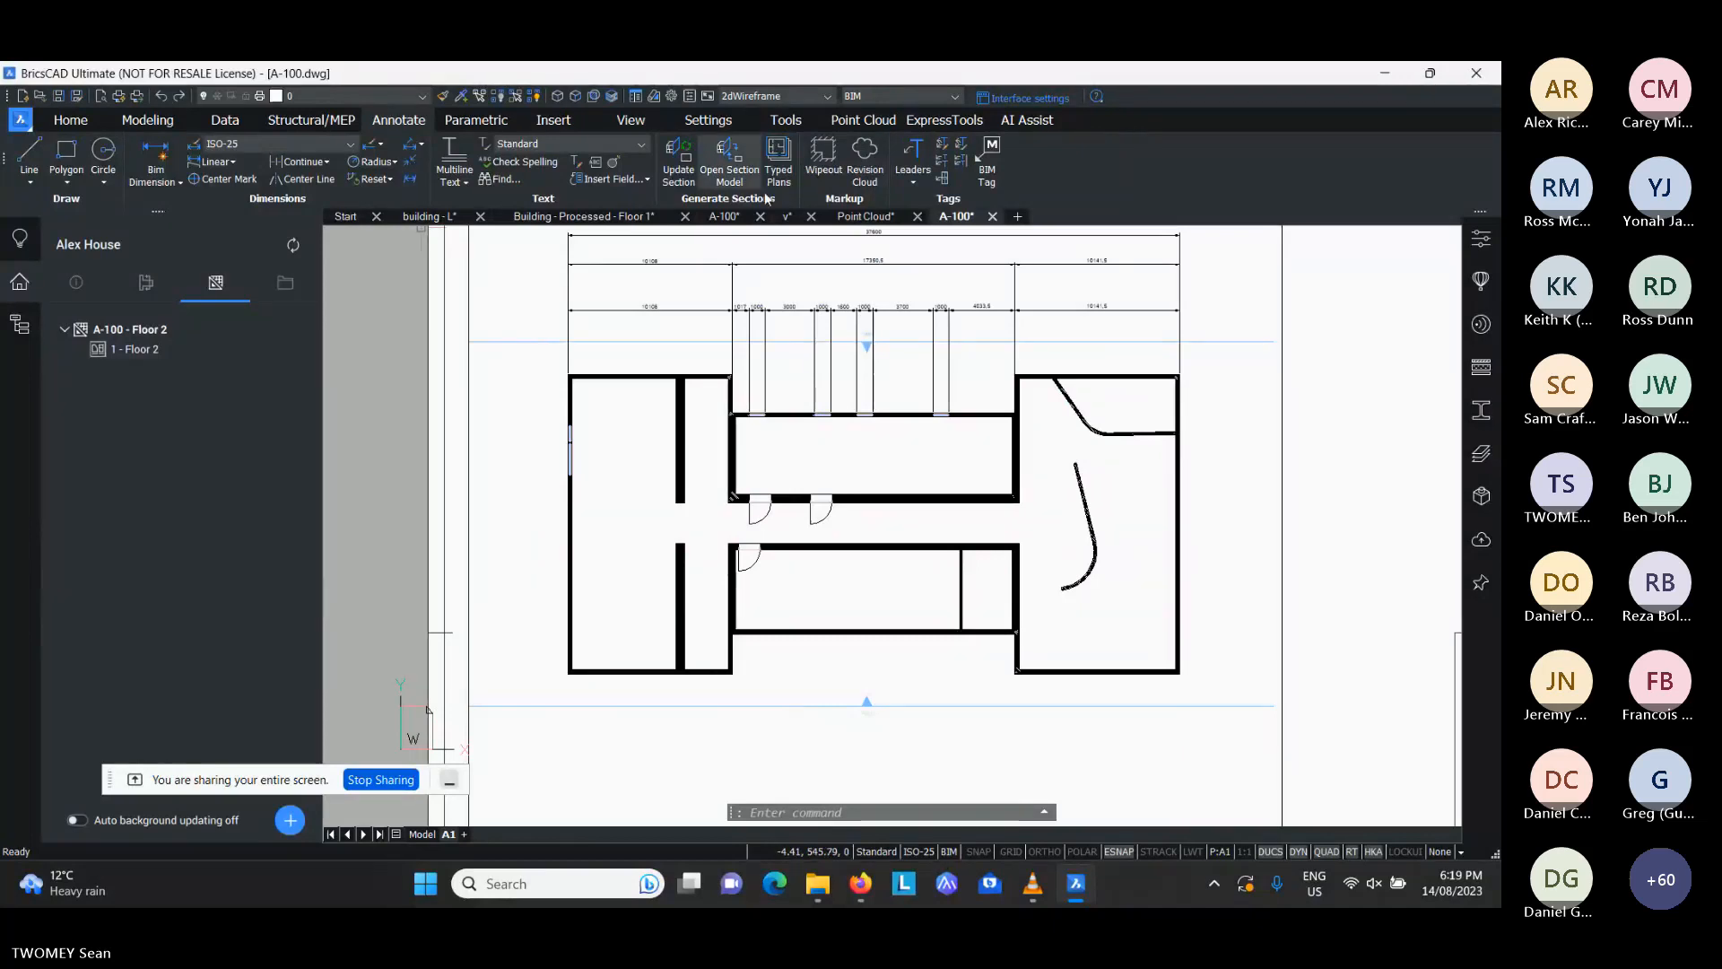
left_click(988, 161)
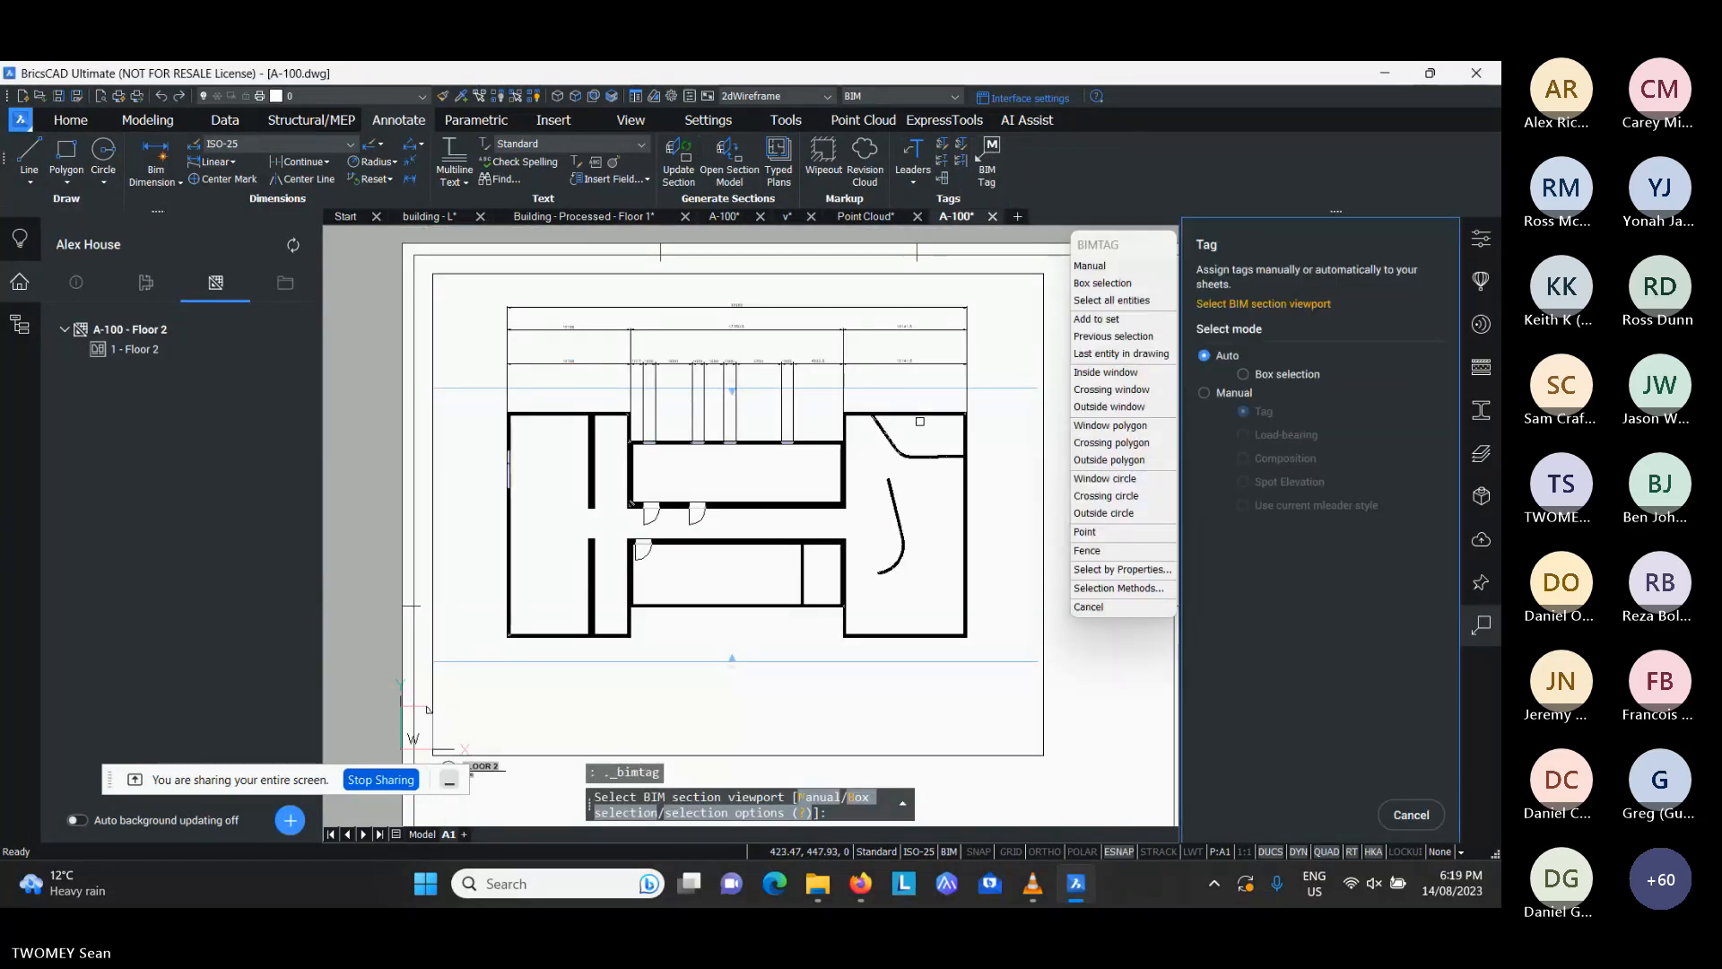
left_click(1204, 392)
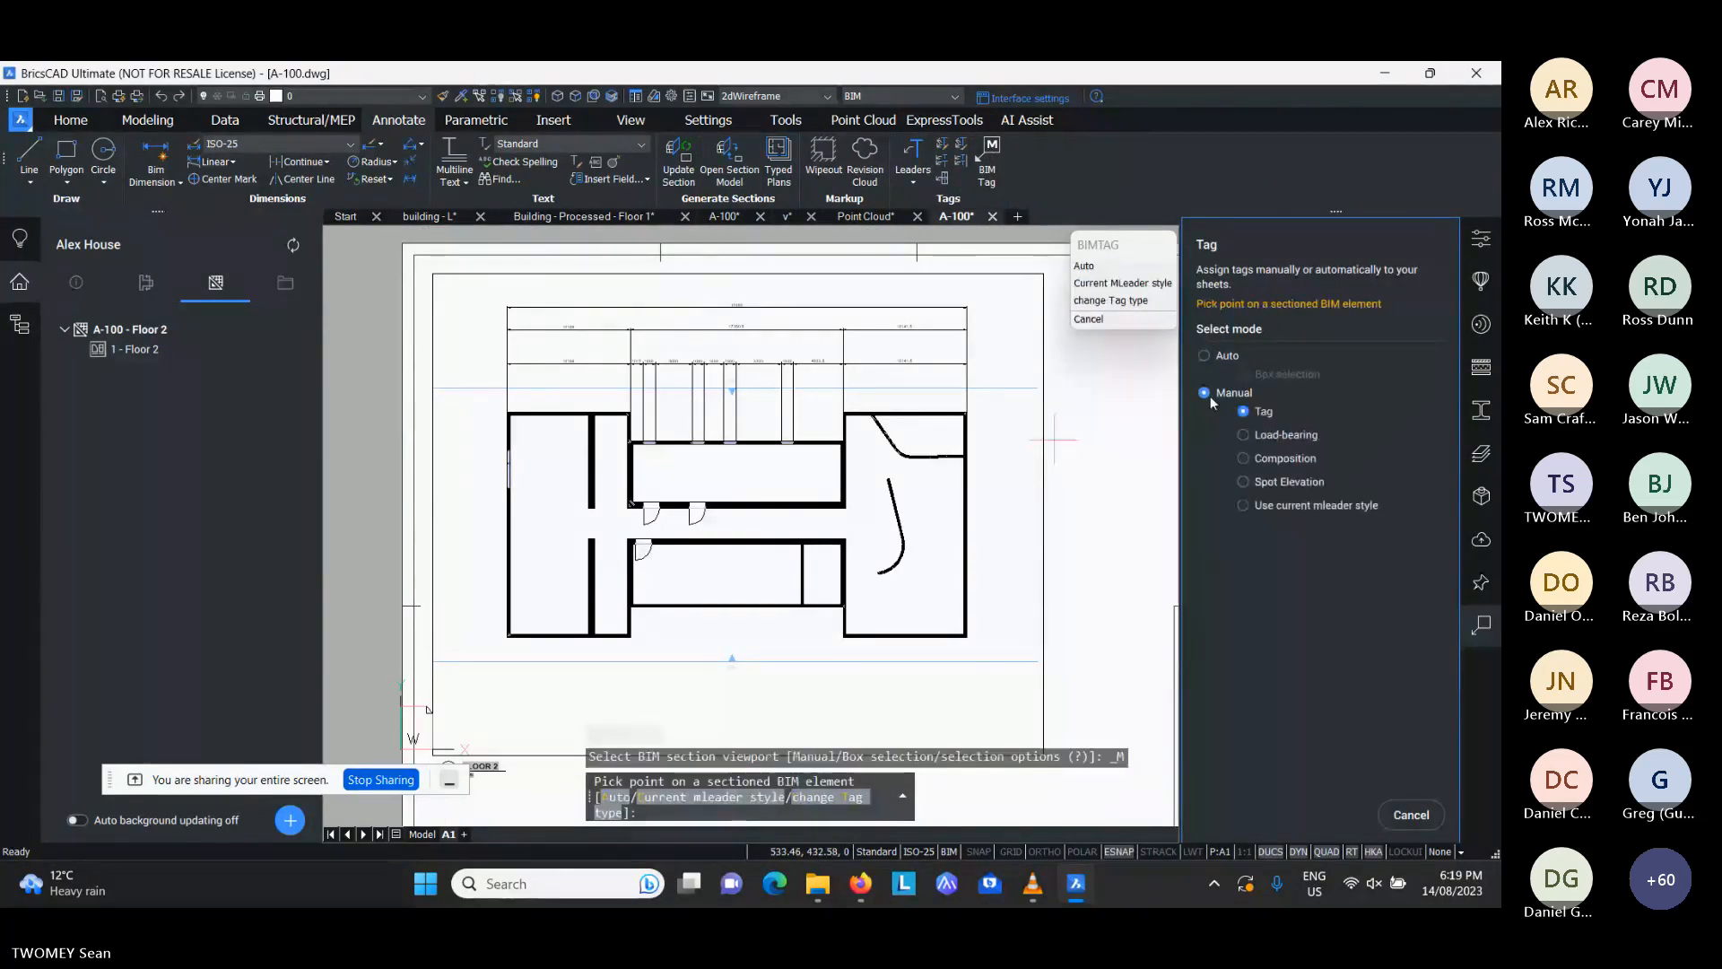
scroll(769, 547, "up", 2)
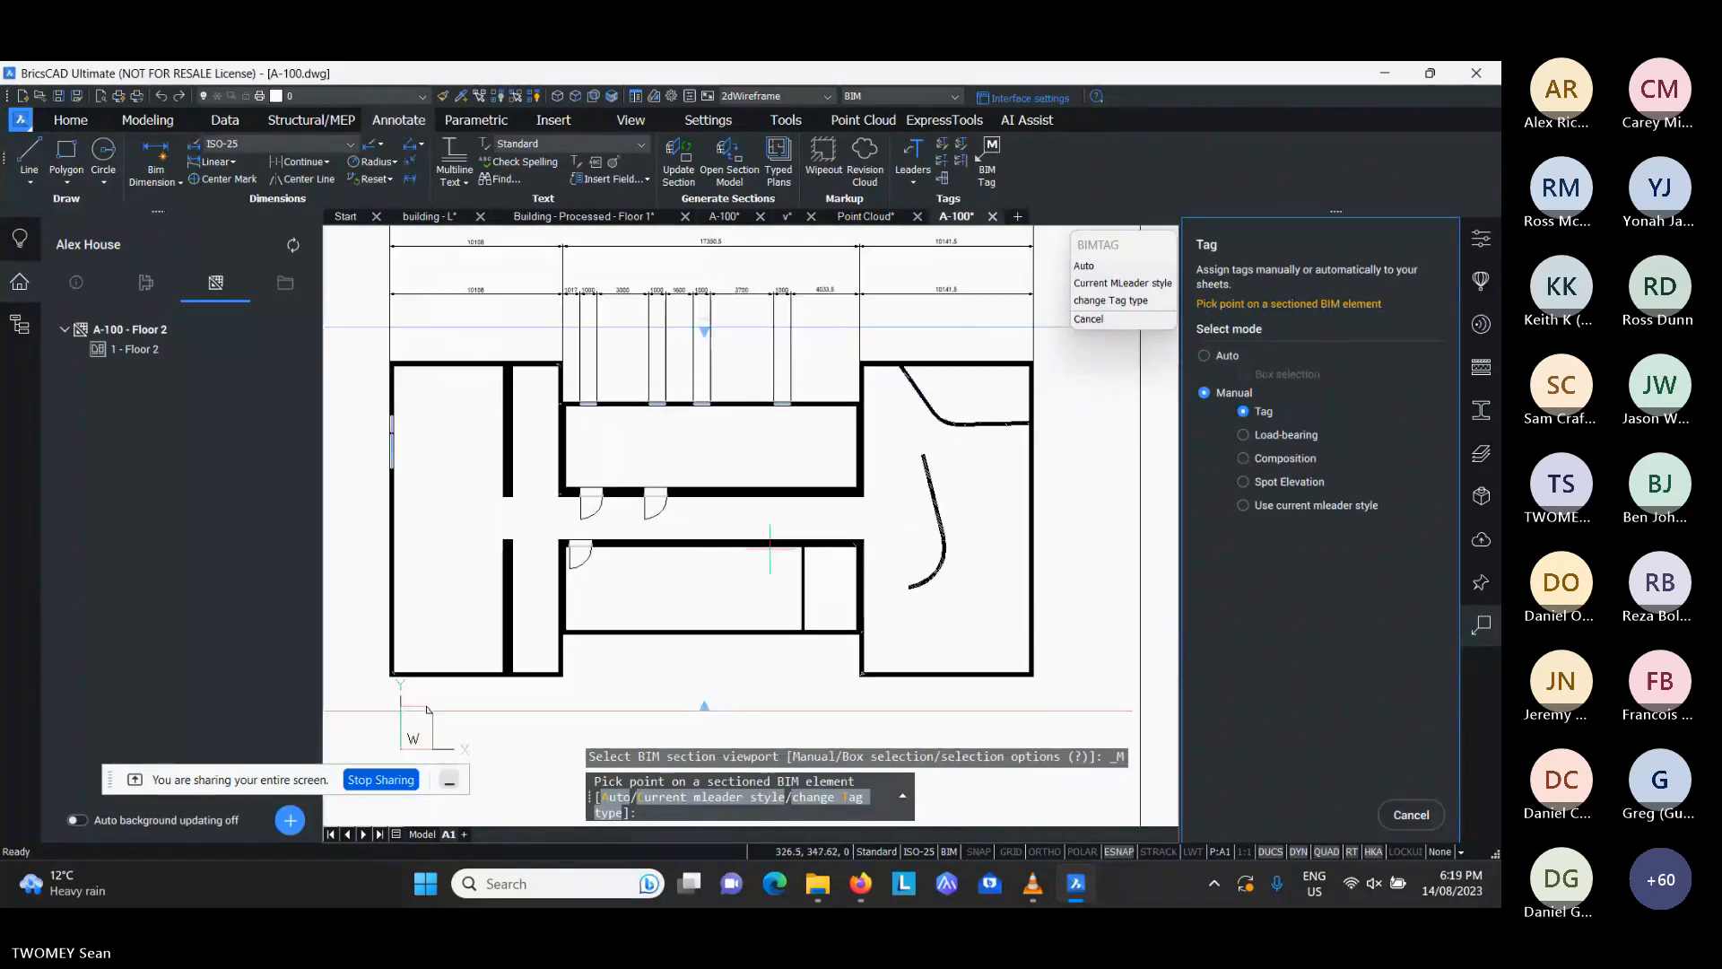
scroll(804, 569, "up", 4)
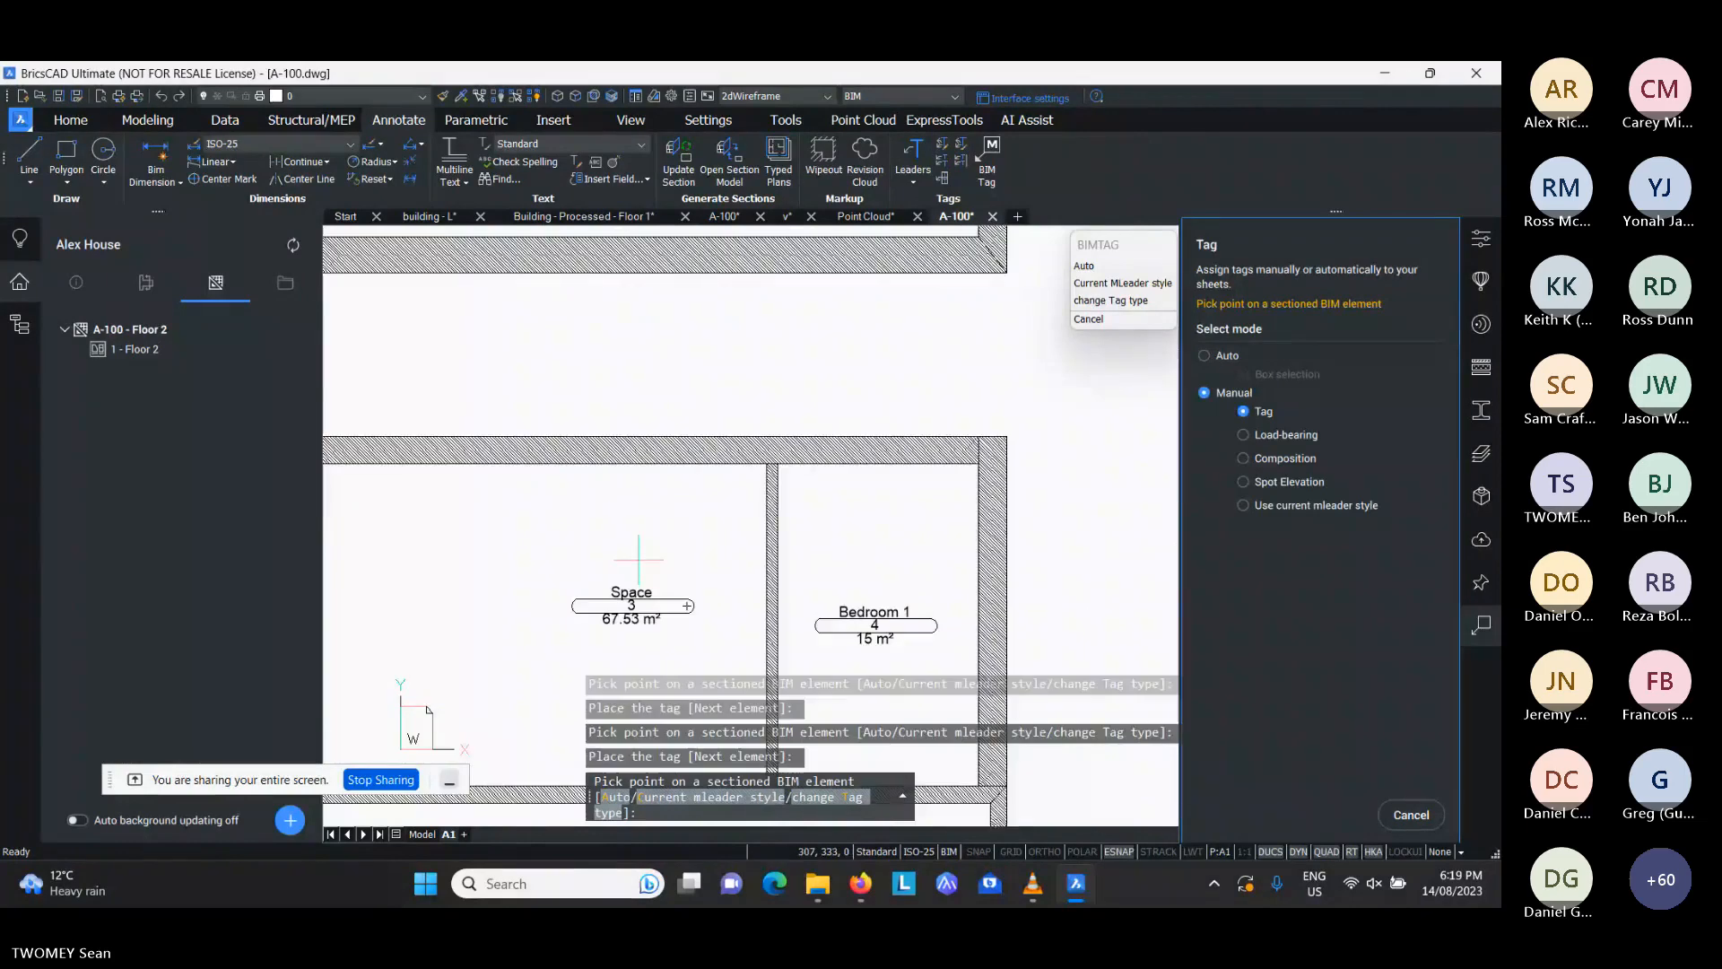
middle_click_drag(561, 545, 790, 560)
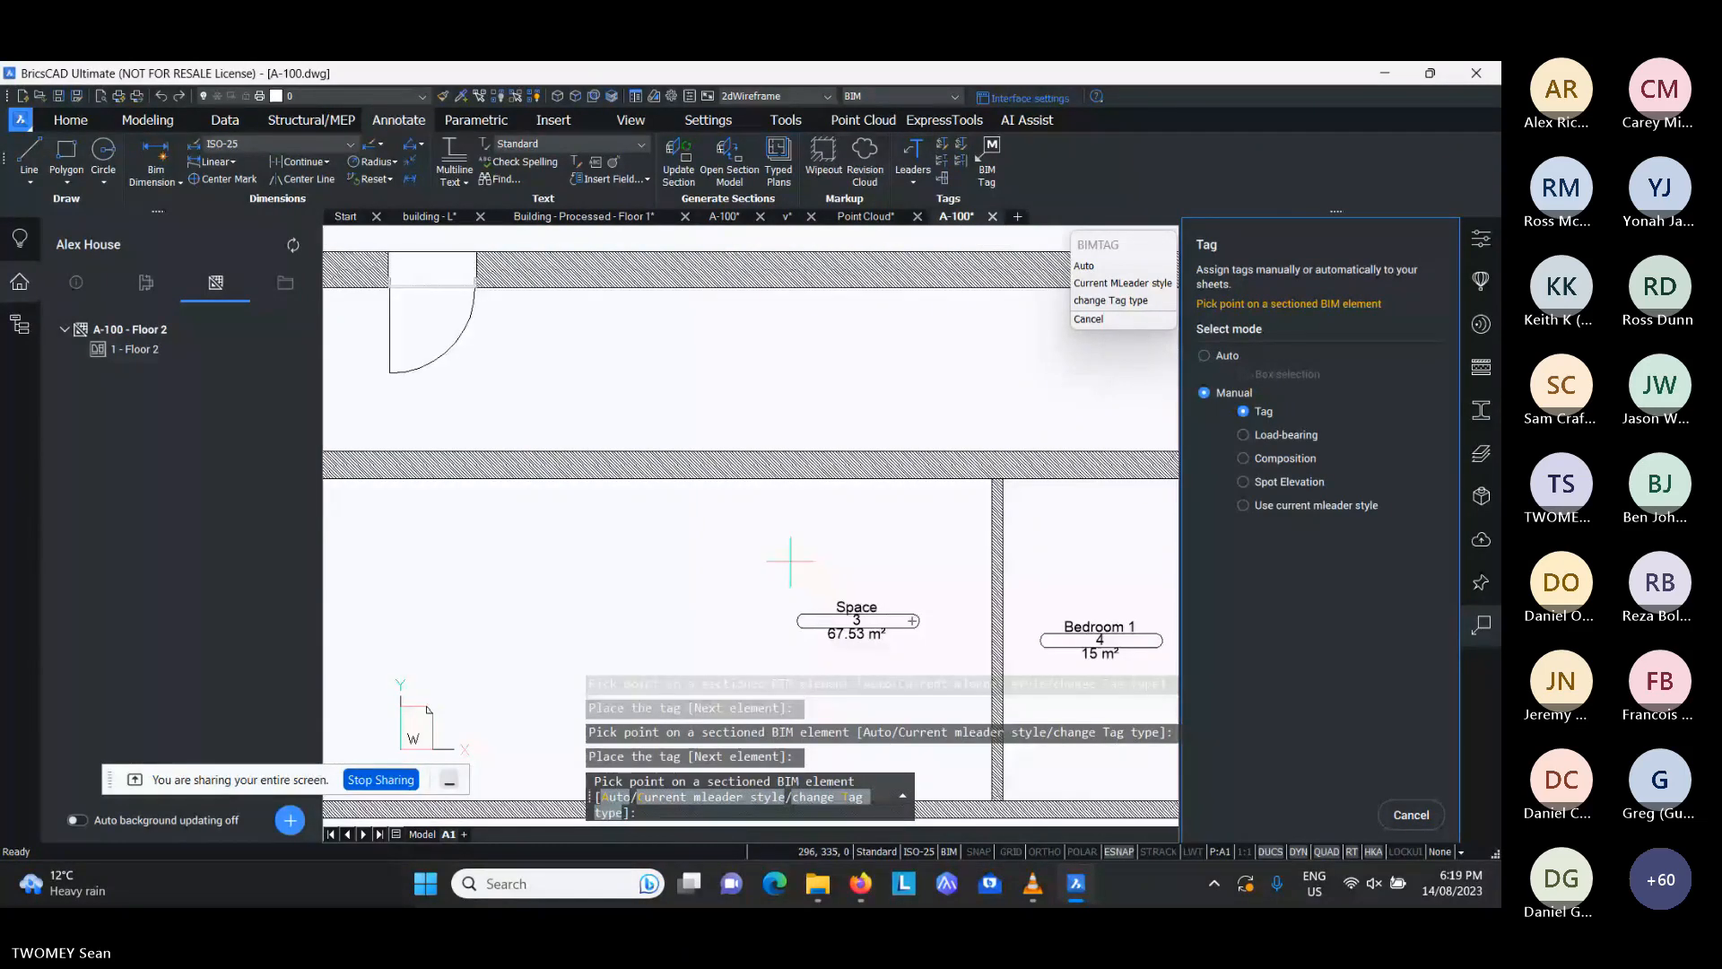
- Place a space tag in the upper middle room, just above its second corridor door
scroll(684, 372, "up", 5)
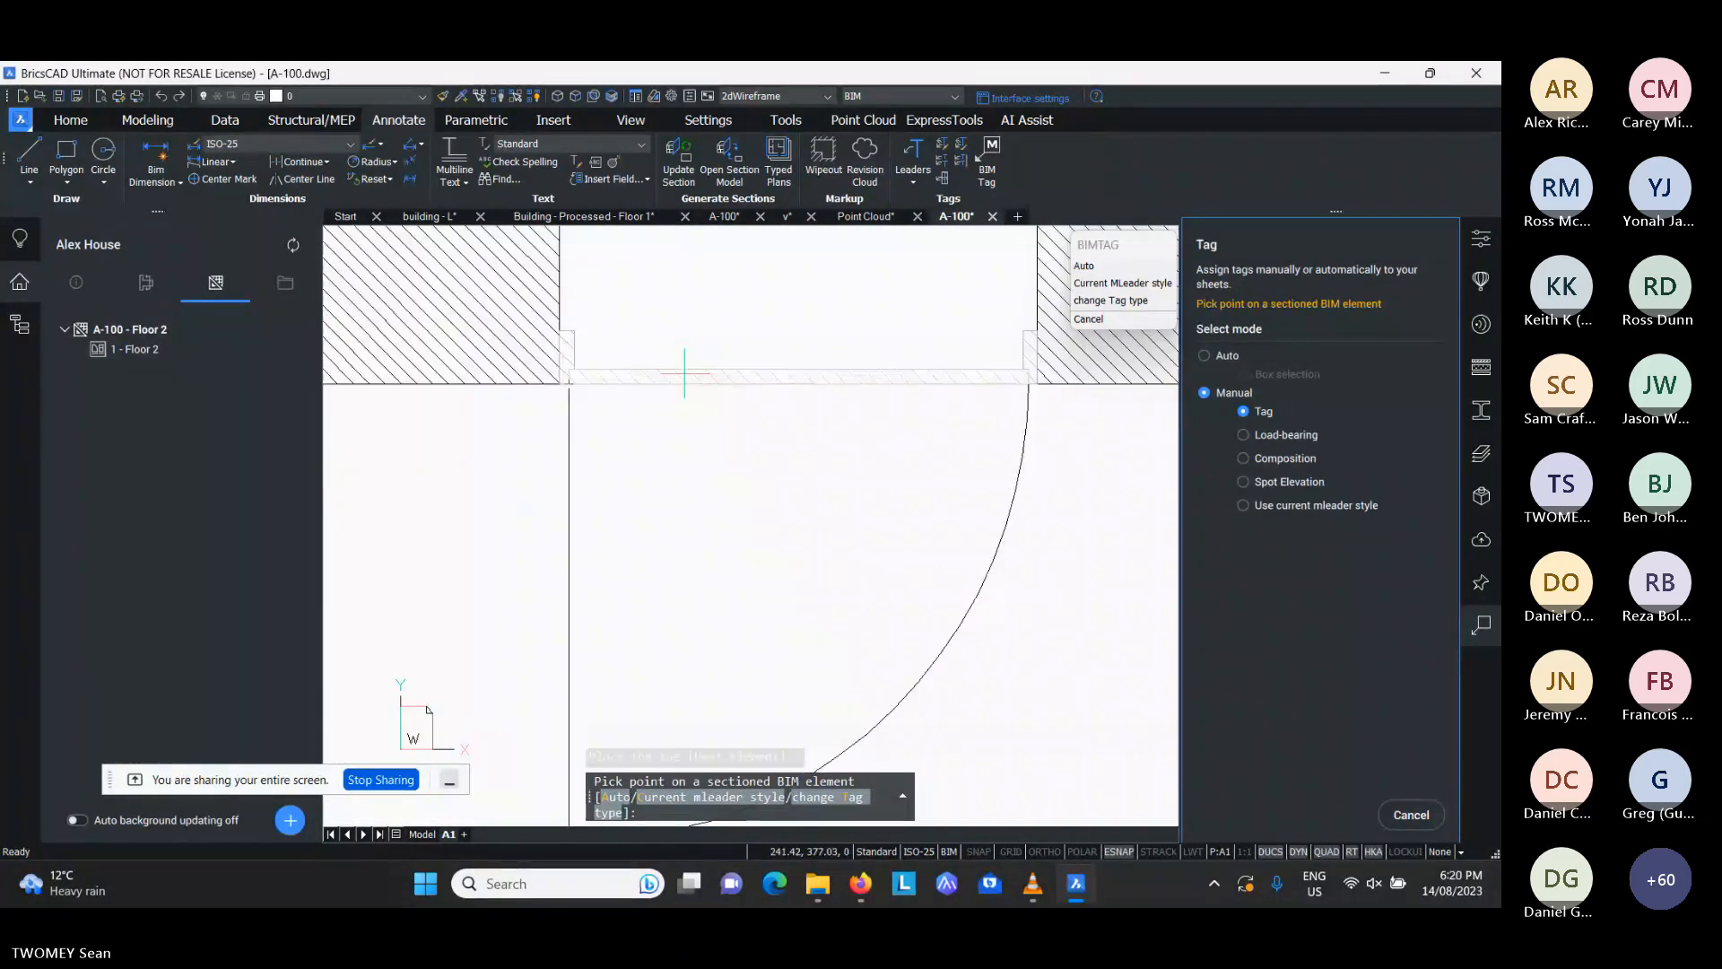
left_click(685, 372, "ctrl")
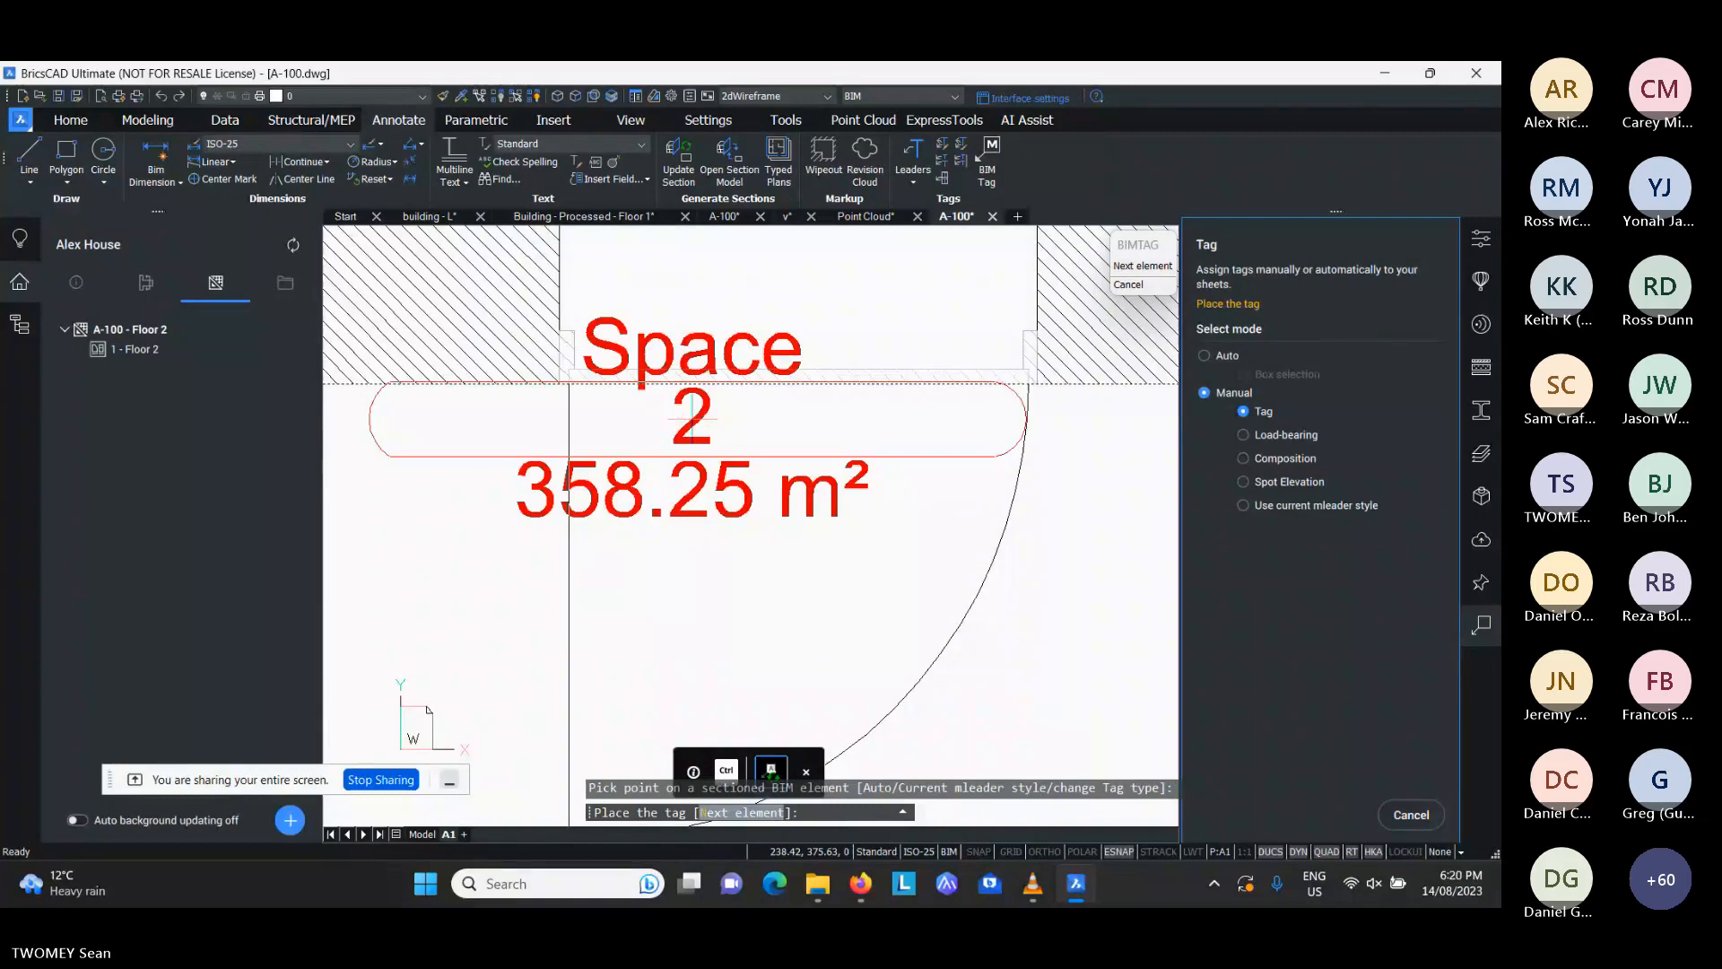
scroll(634, 486, "down", 4)
left_click(677, 352)
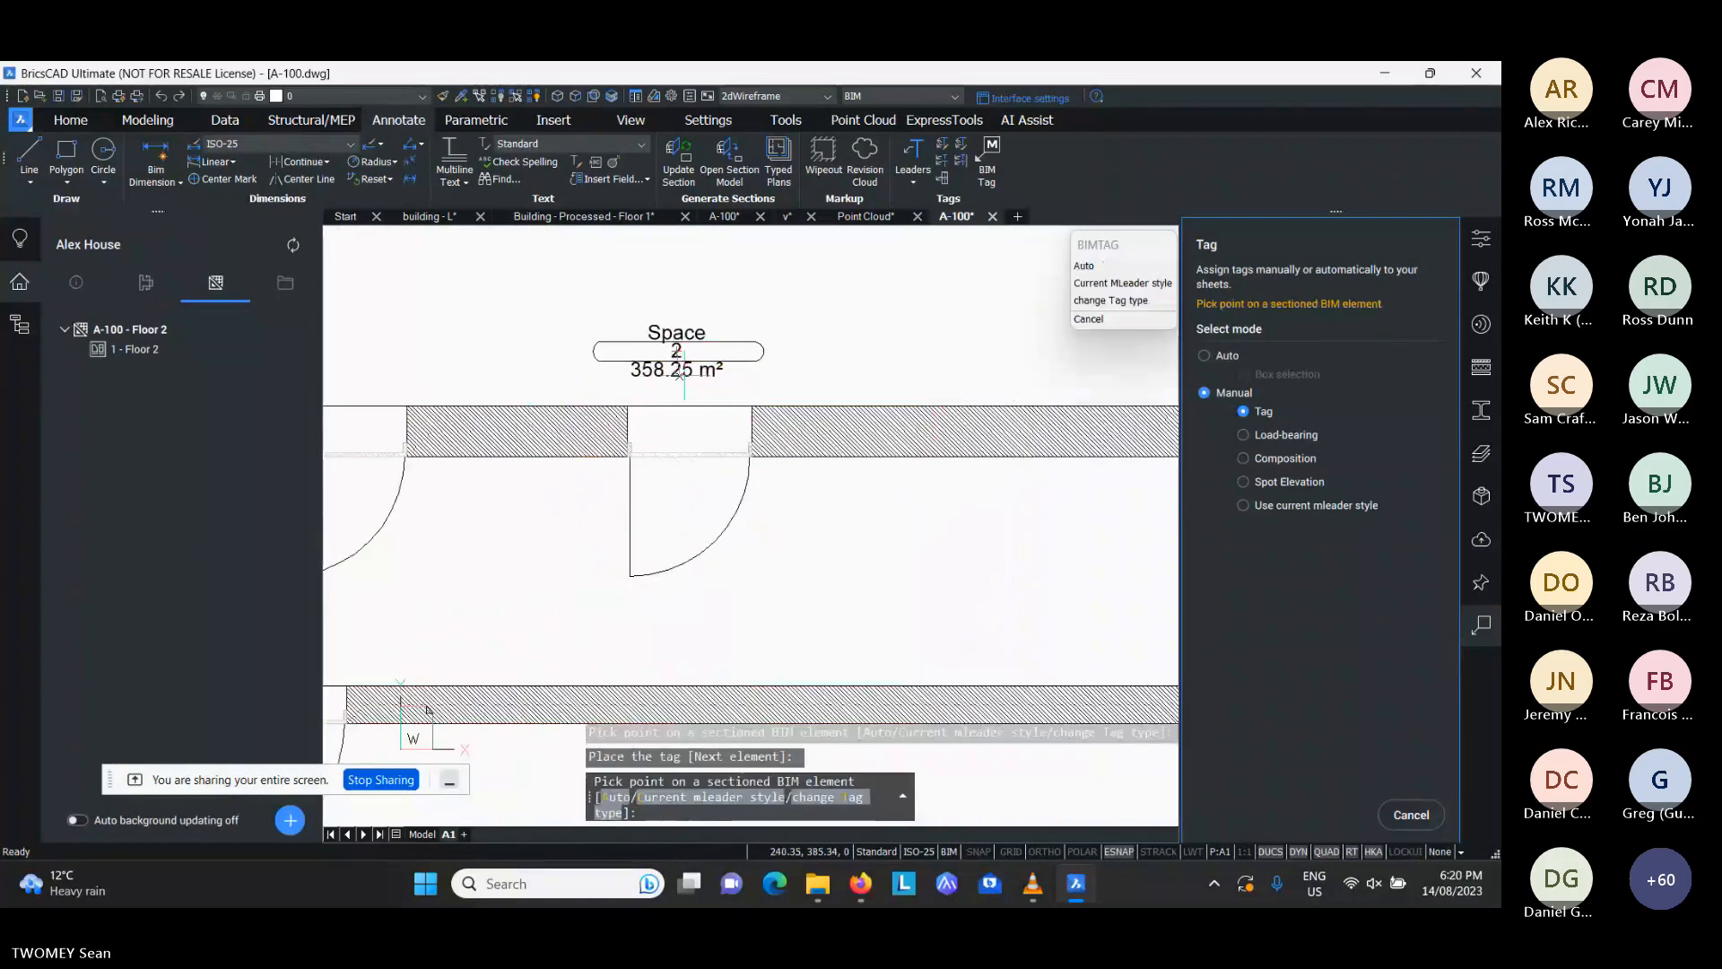
scroll(812, 438, "up", 5)
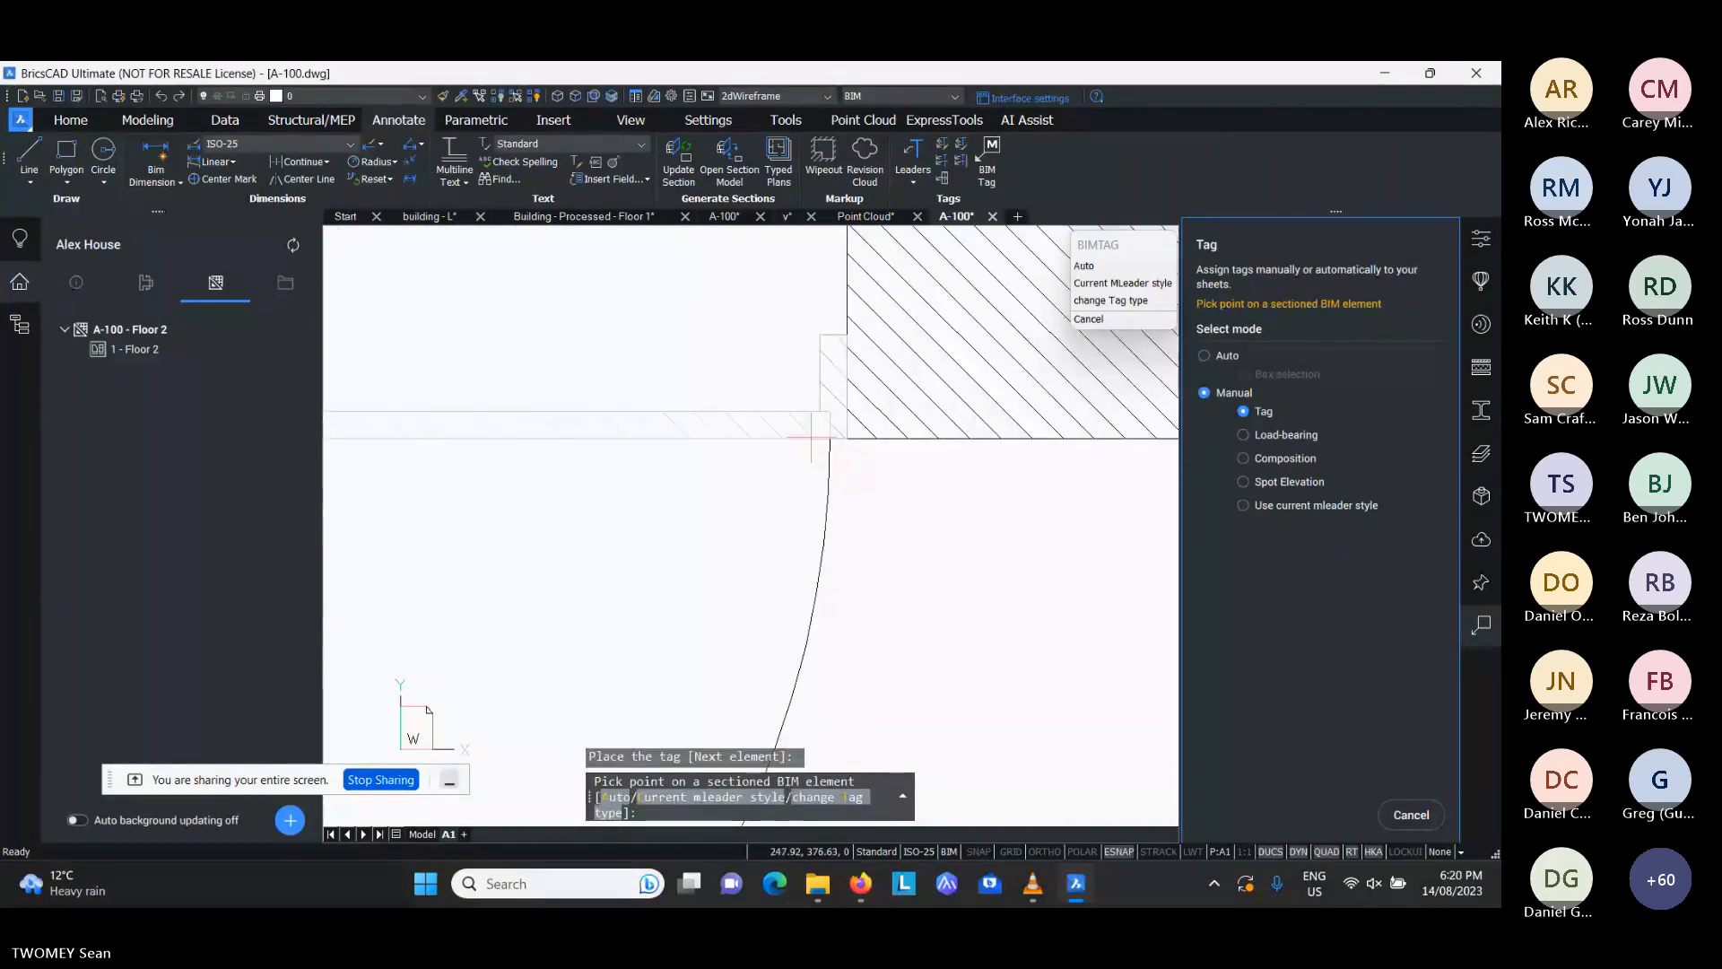
left_click(812, 438, "ctrl")
key("Escape")
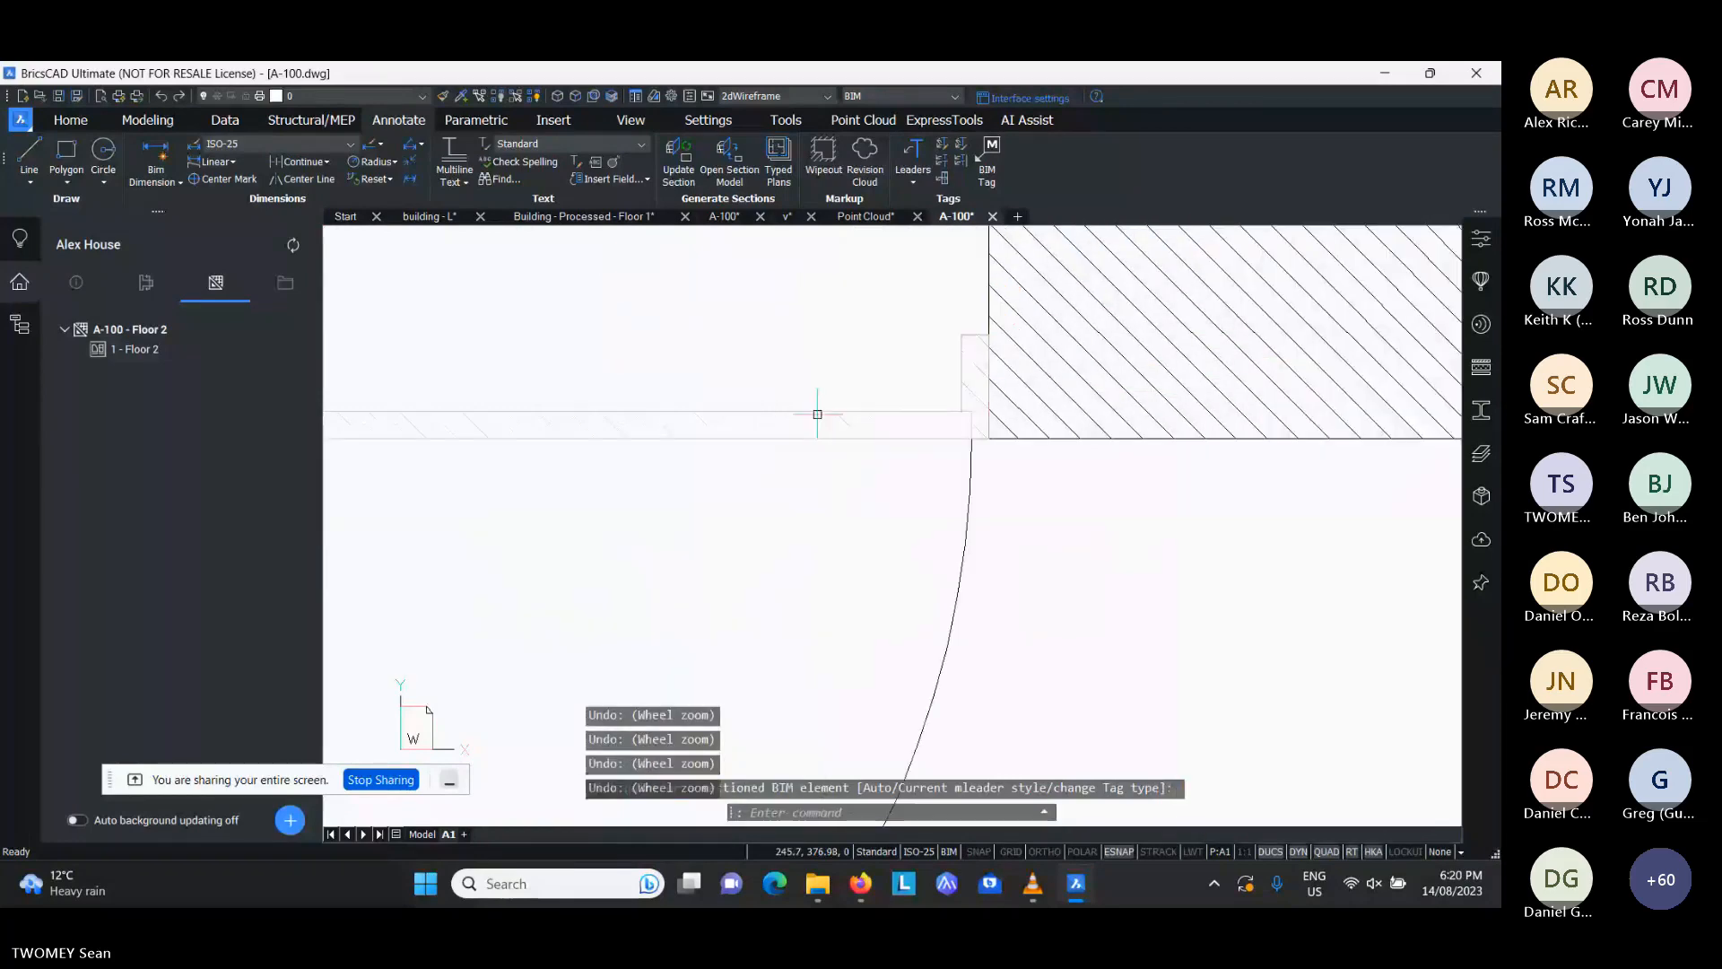
key("Return")
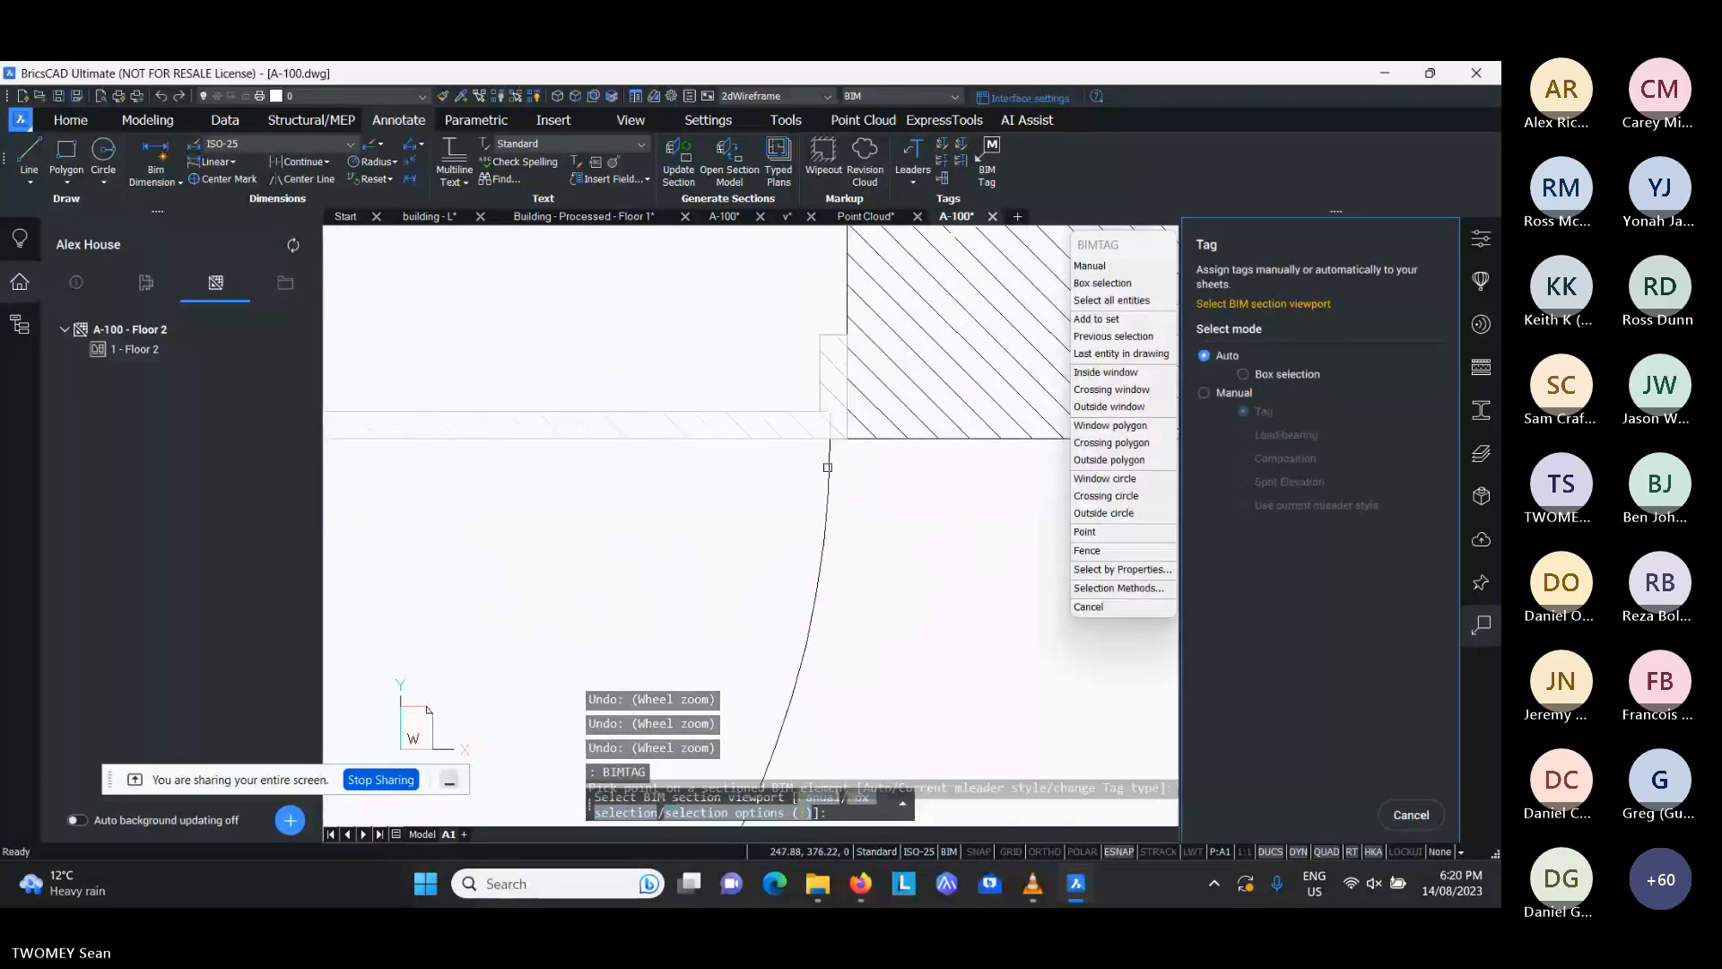
left_click(828, 468)
left_click(850, 467)
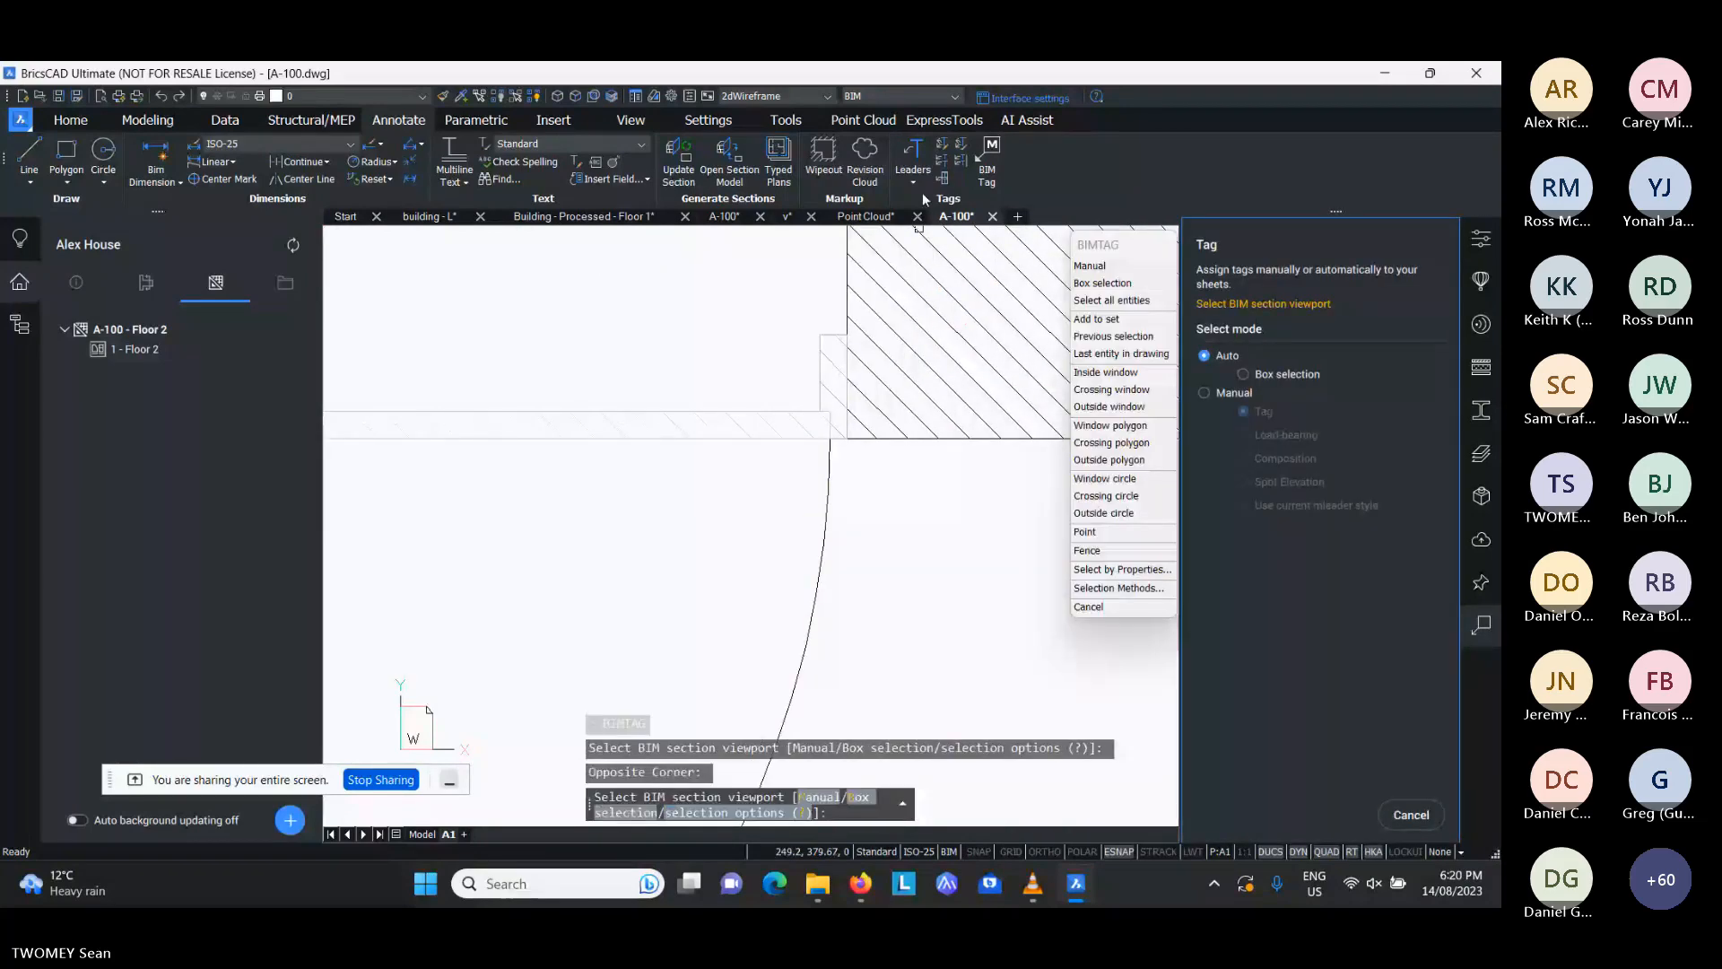
left_click(987, 163)
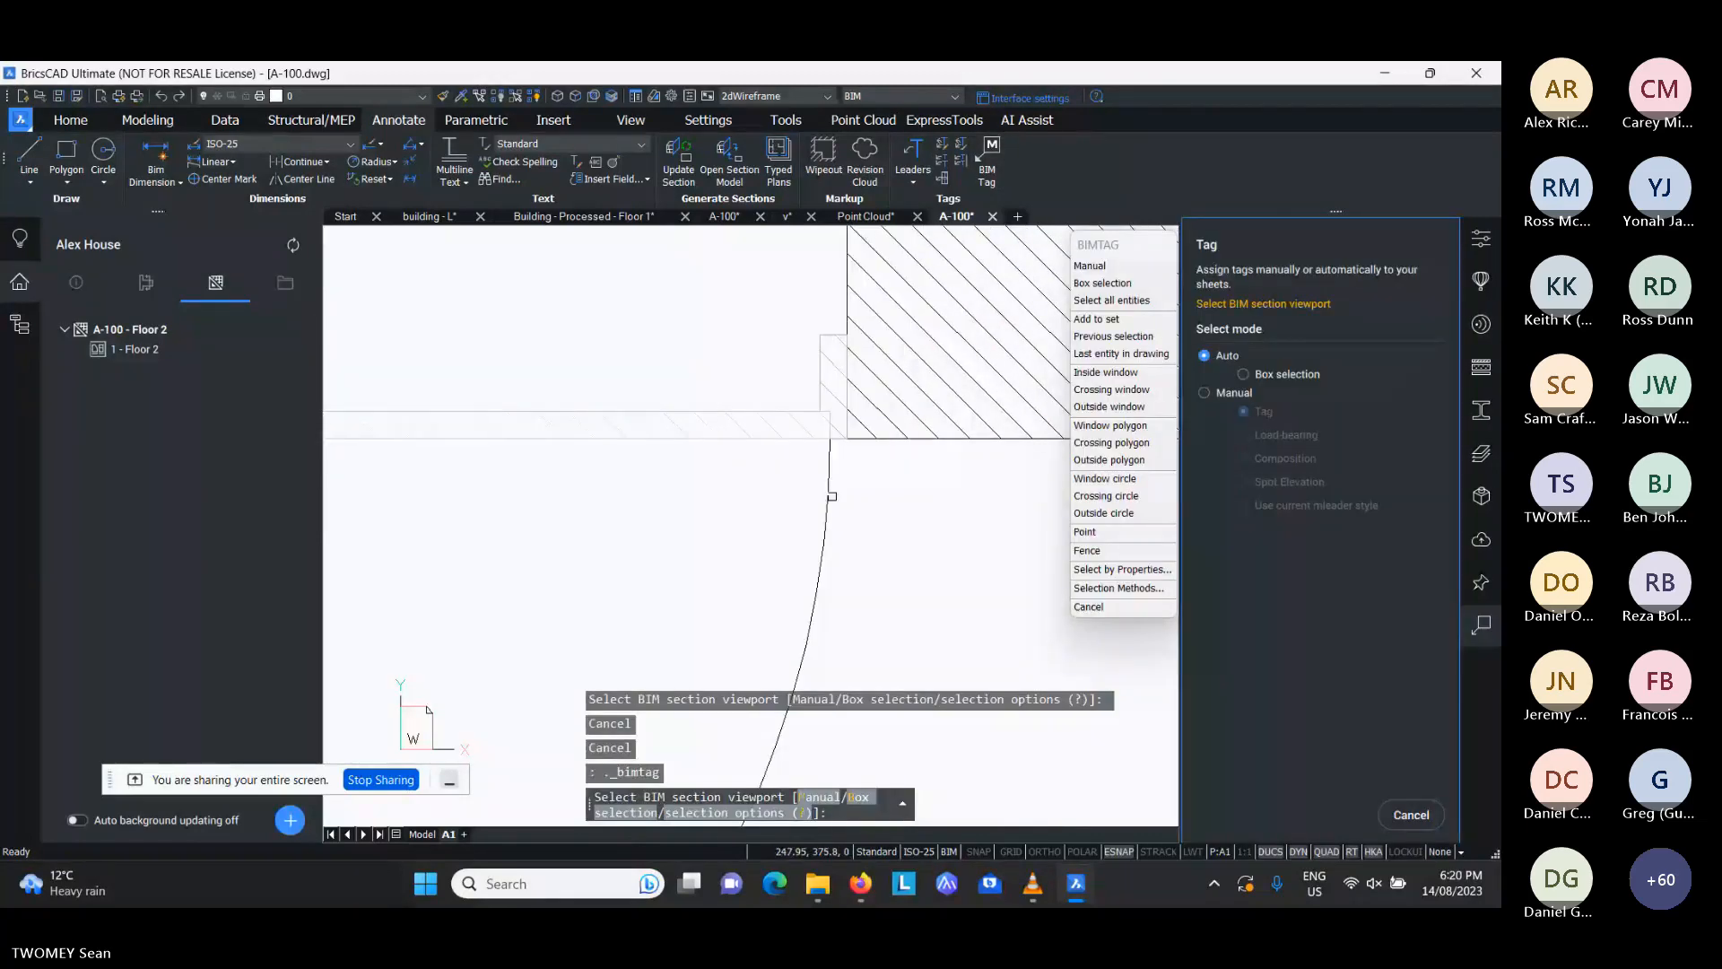
left_click(1207, 393)
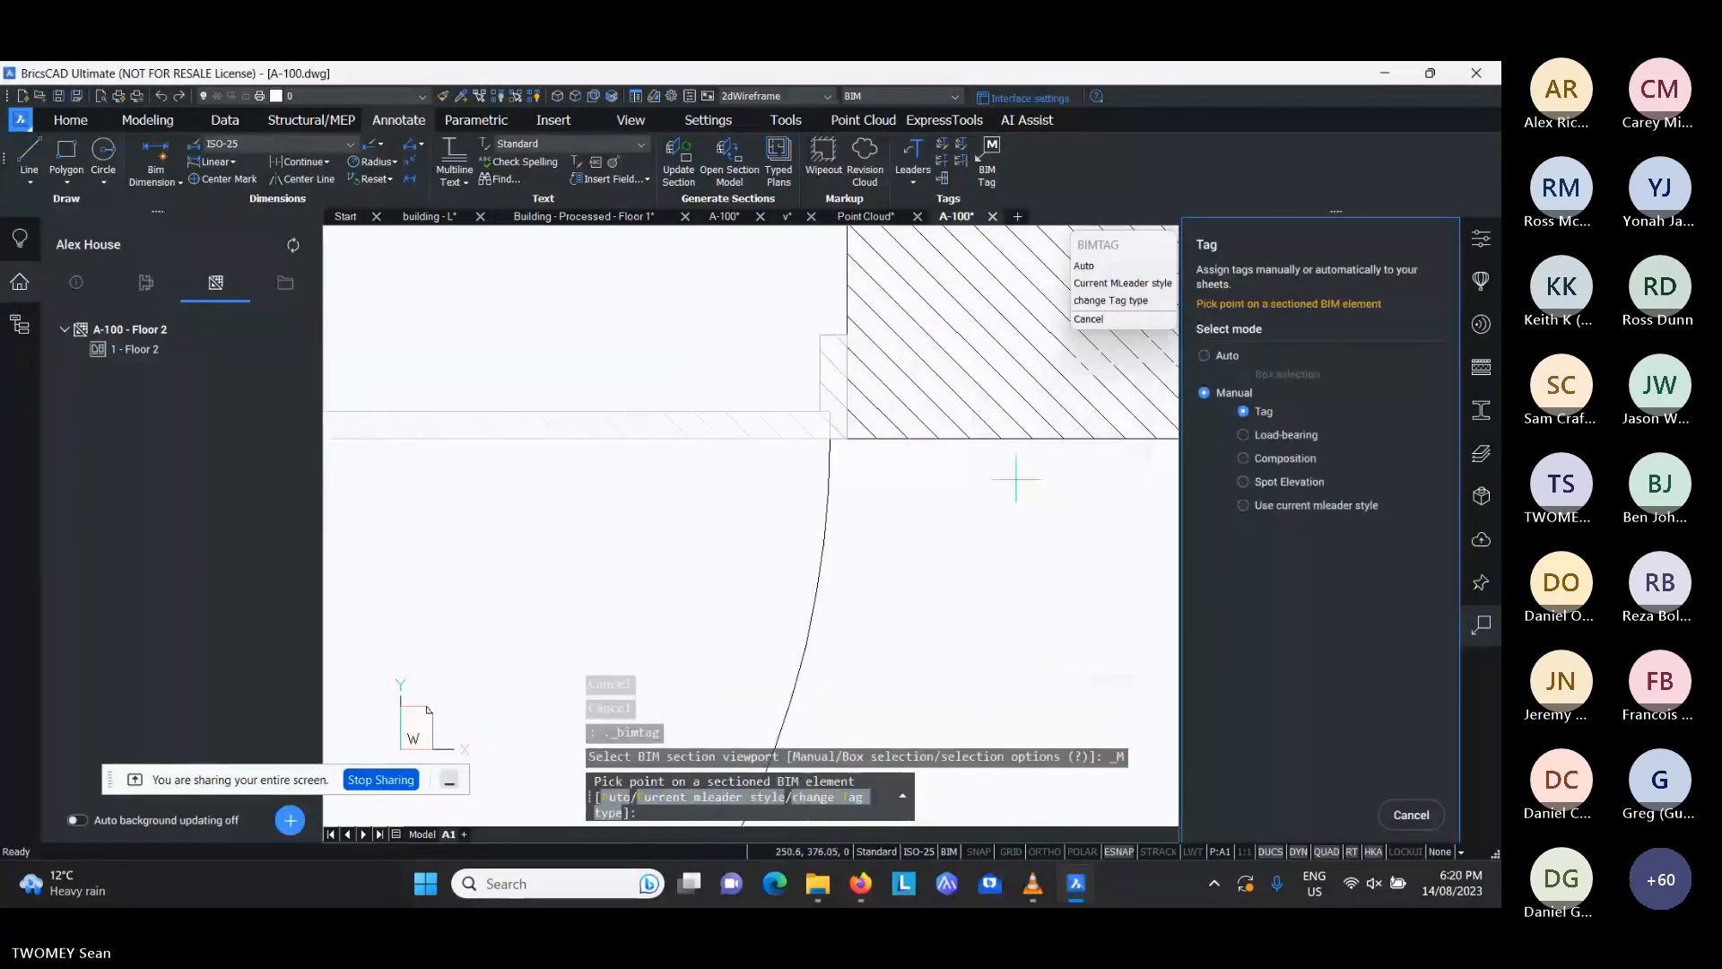
left_click(826, 519)
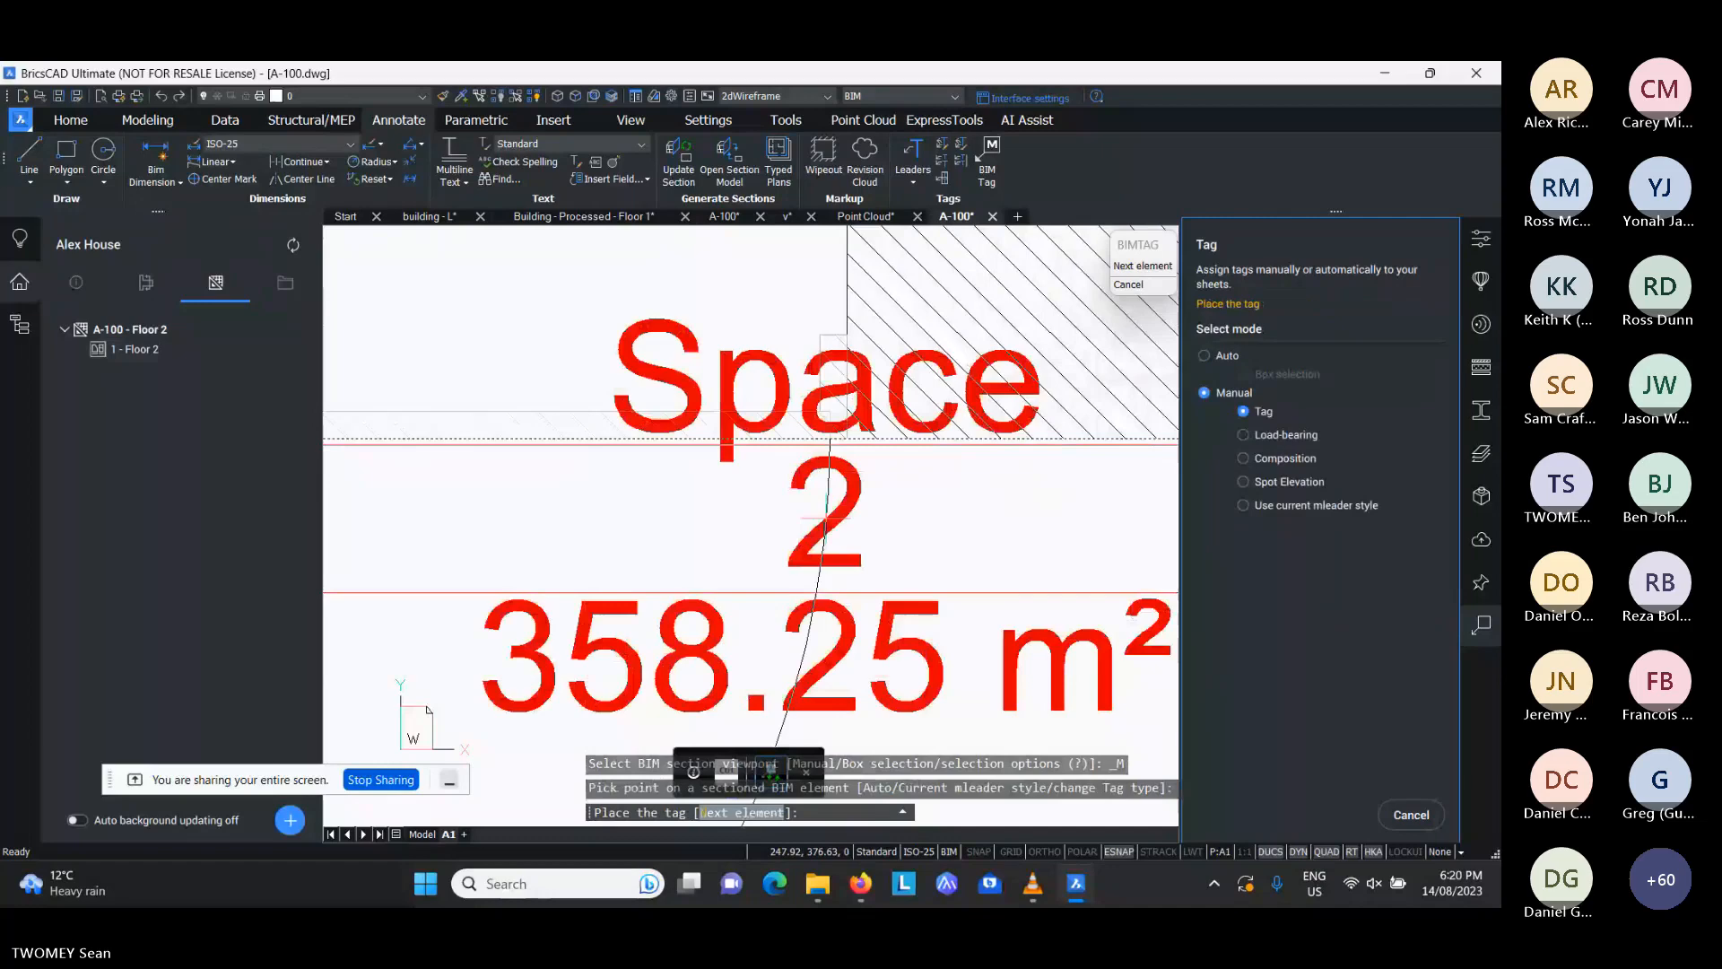
key("Escape")
key("Escape")
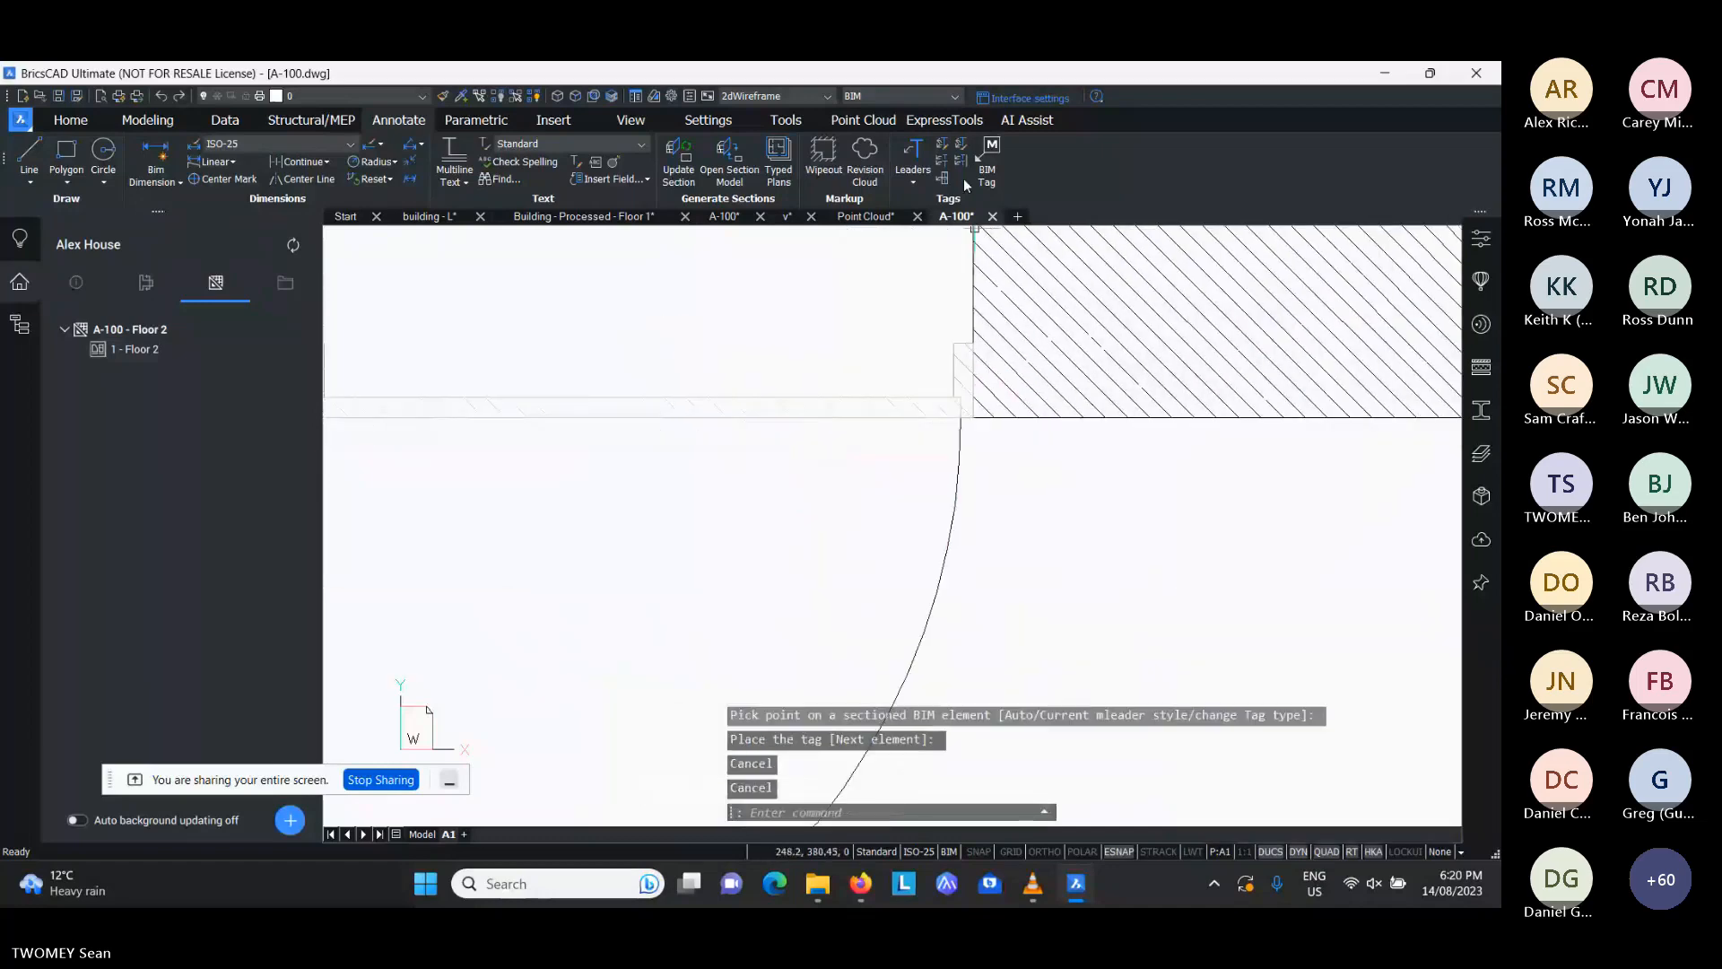
- Tag the upper middle room's second corridor door manually, placing the door type tag within its swing
left_click(985, 166)
left_click(1215, 392)
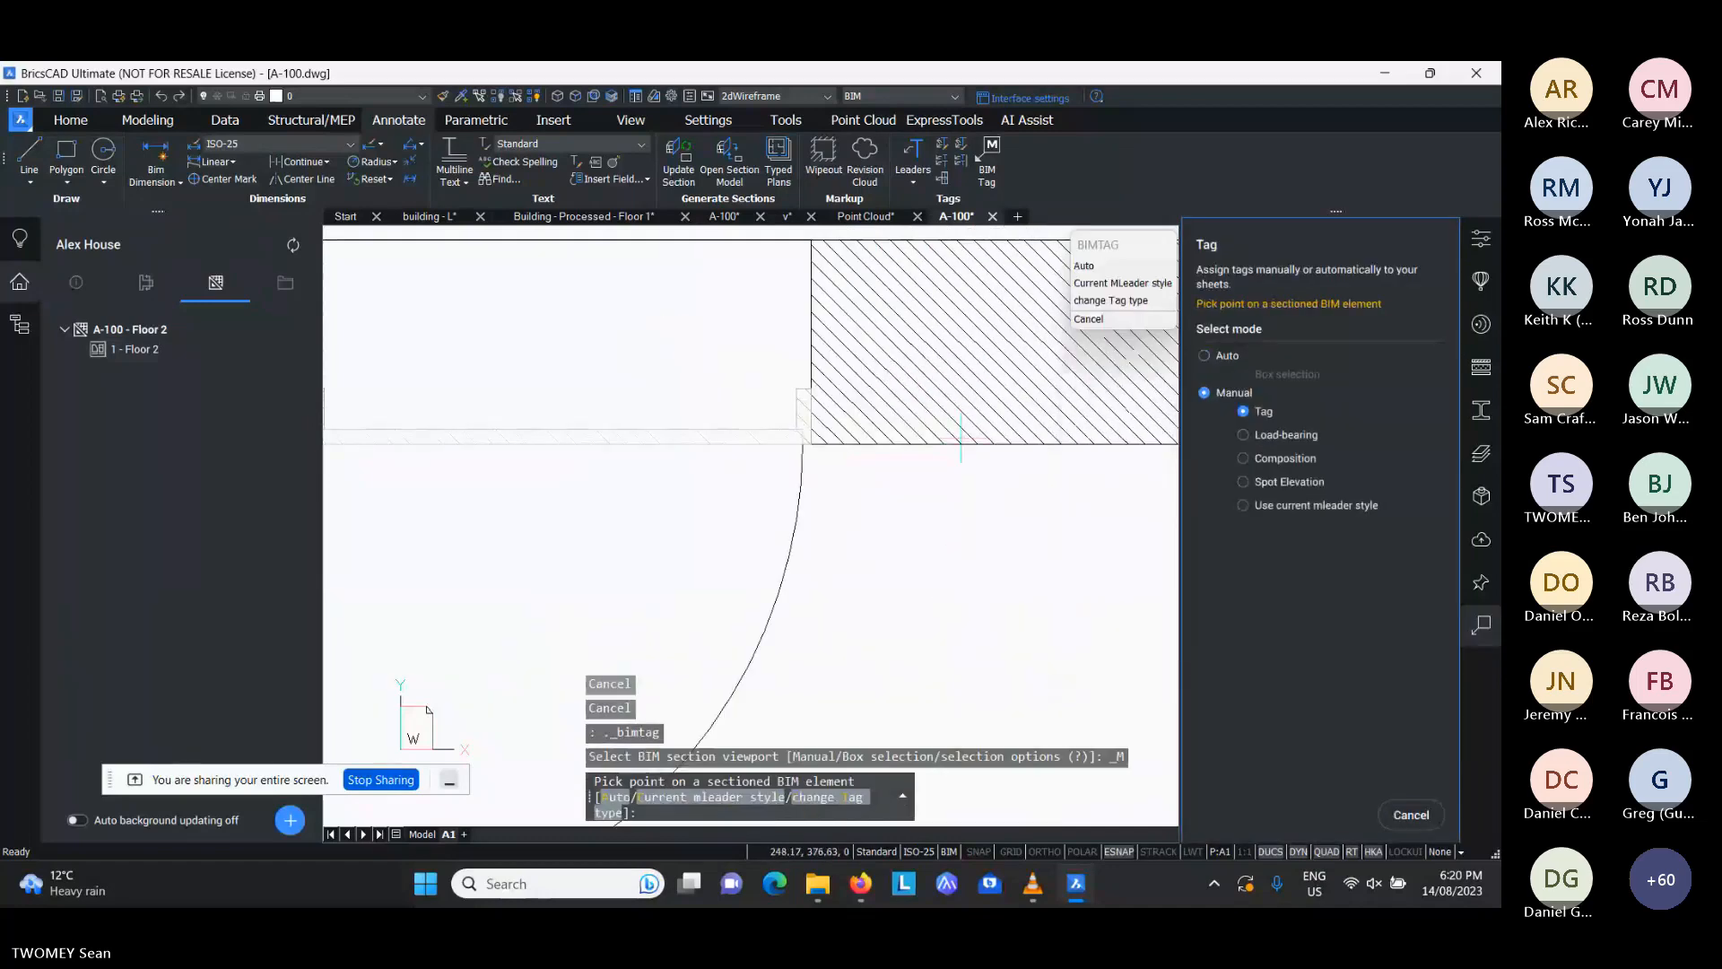
left_click(831, 423)
scroll(745, 538, "down", 2)
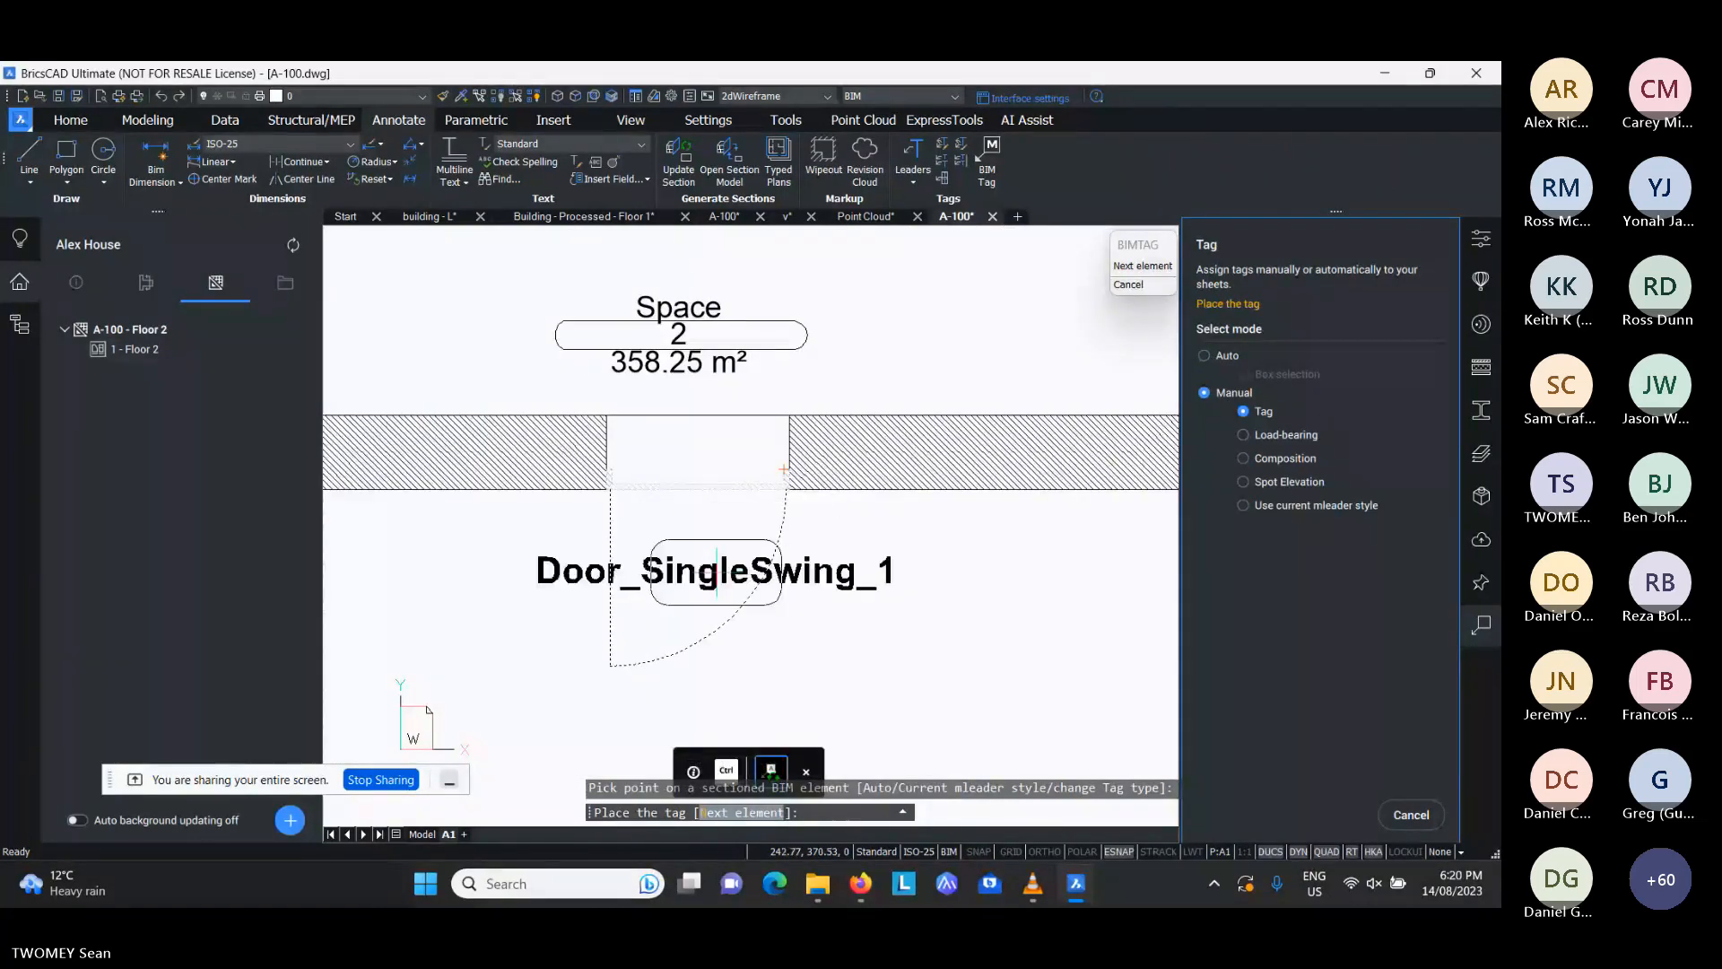
left_click(656, 579)
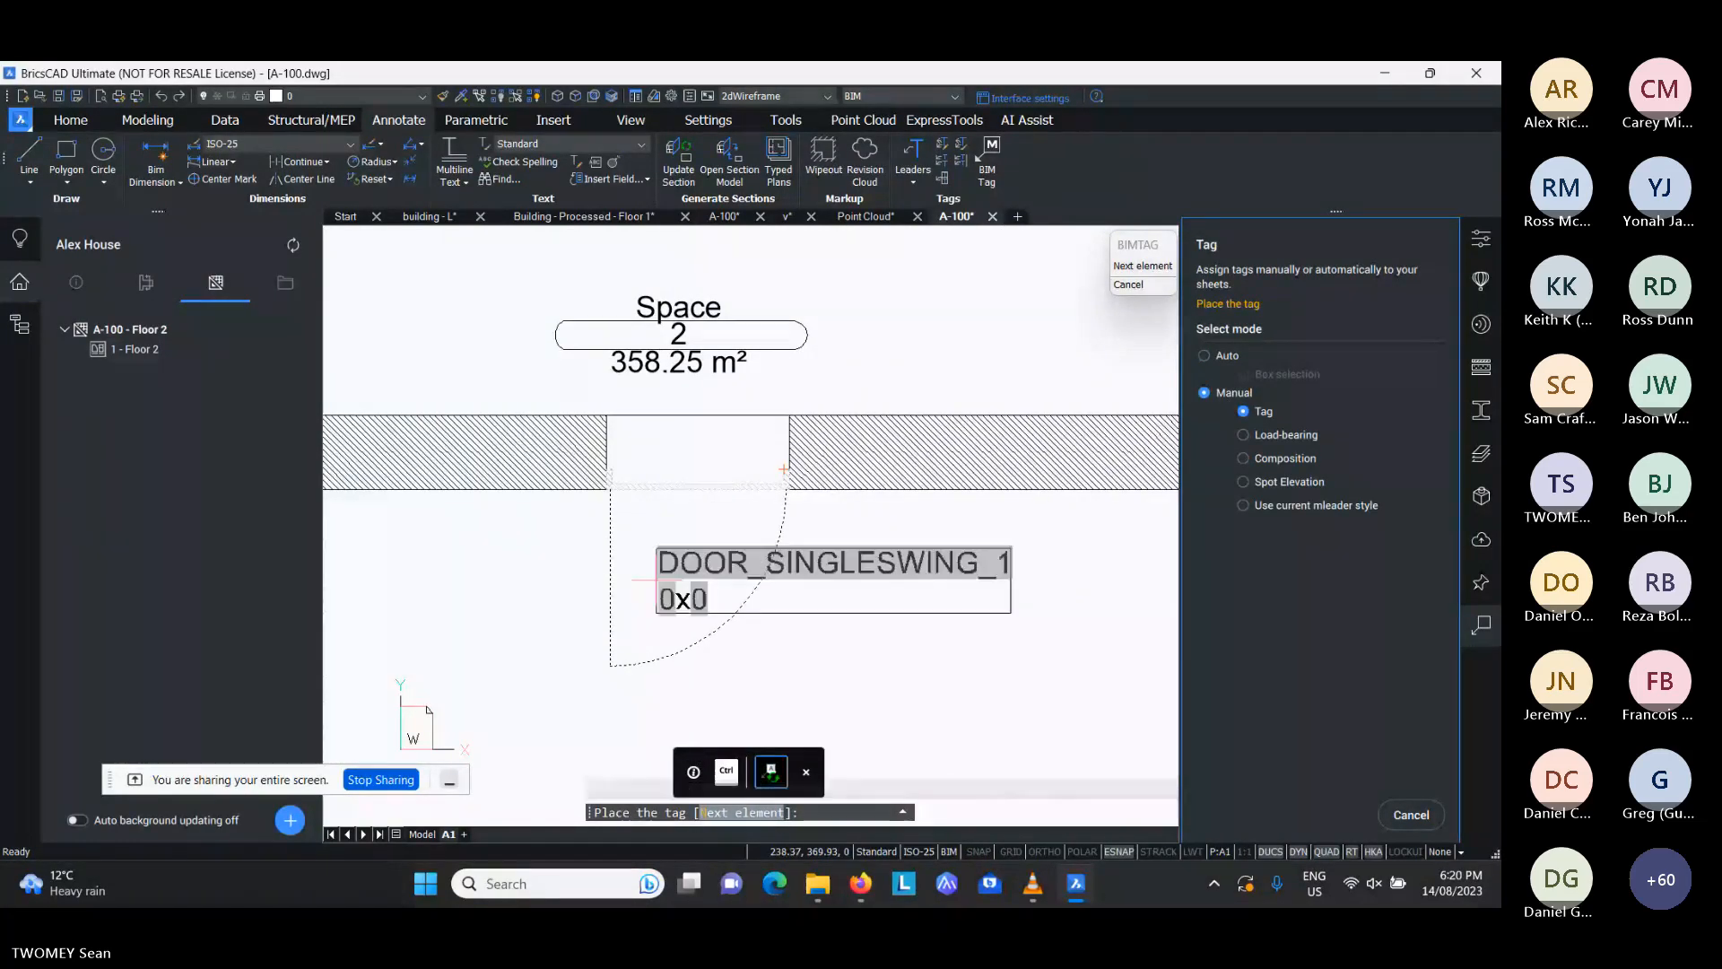
key("ctrl")
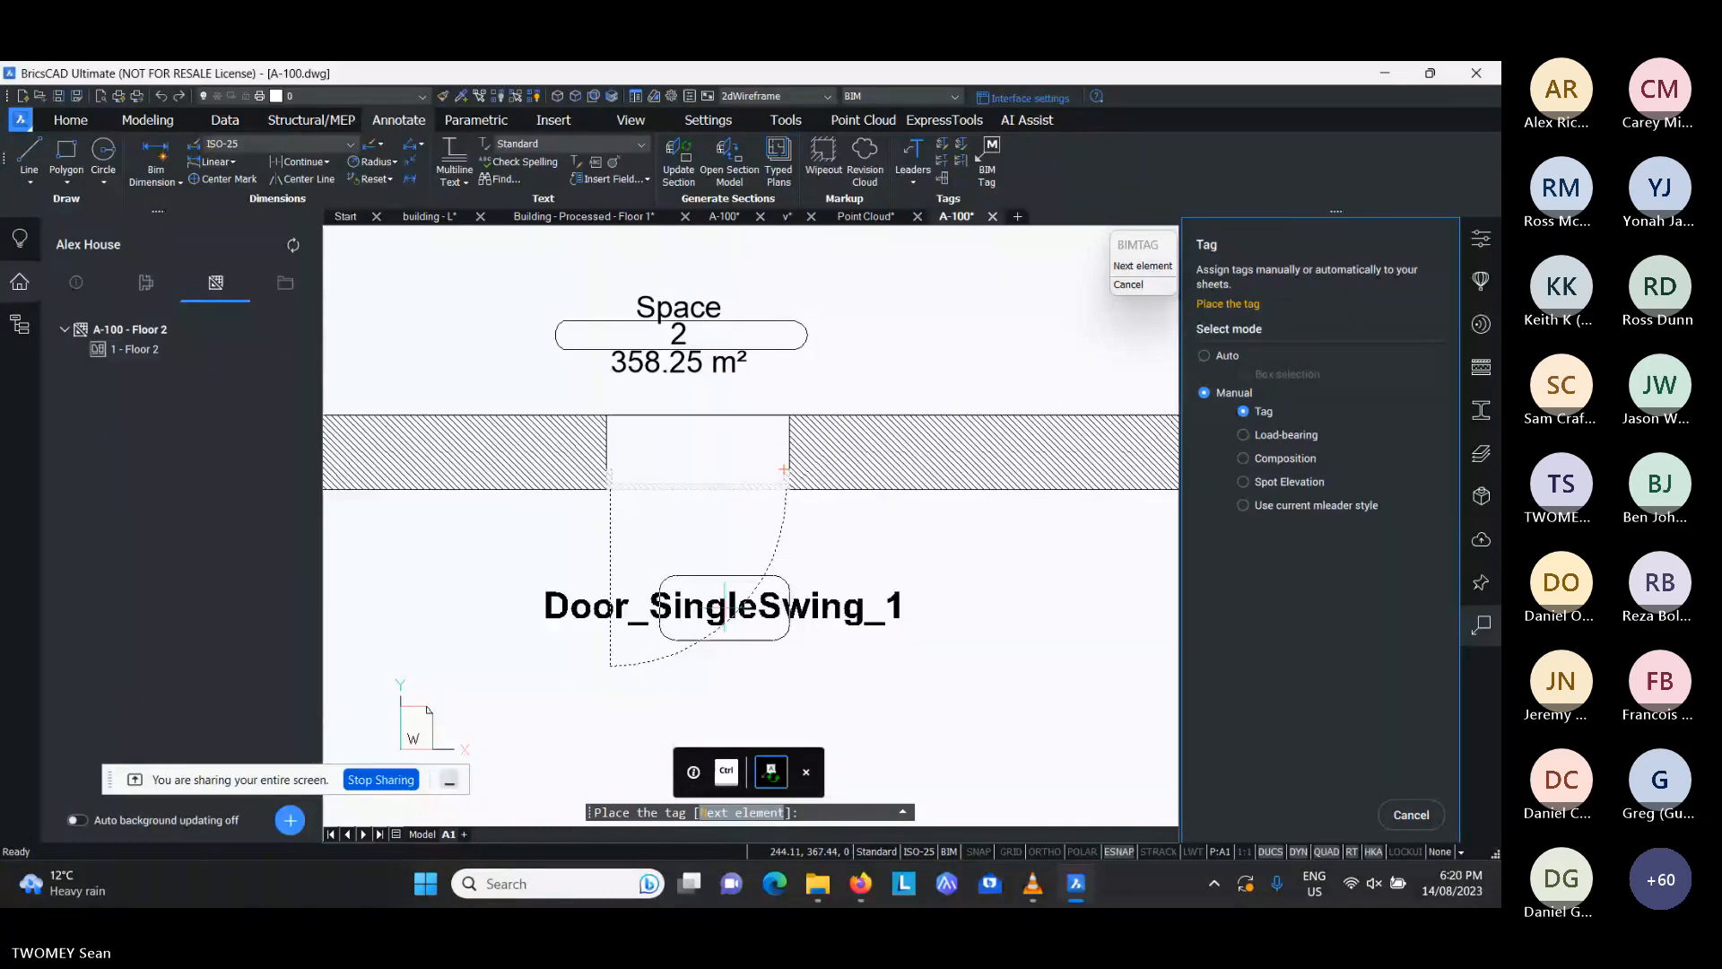
key("Escape")
key("Escape")
scroll(762, 556, "down", 10)
mouse_move(791, 506)
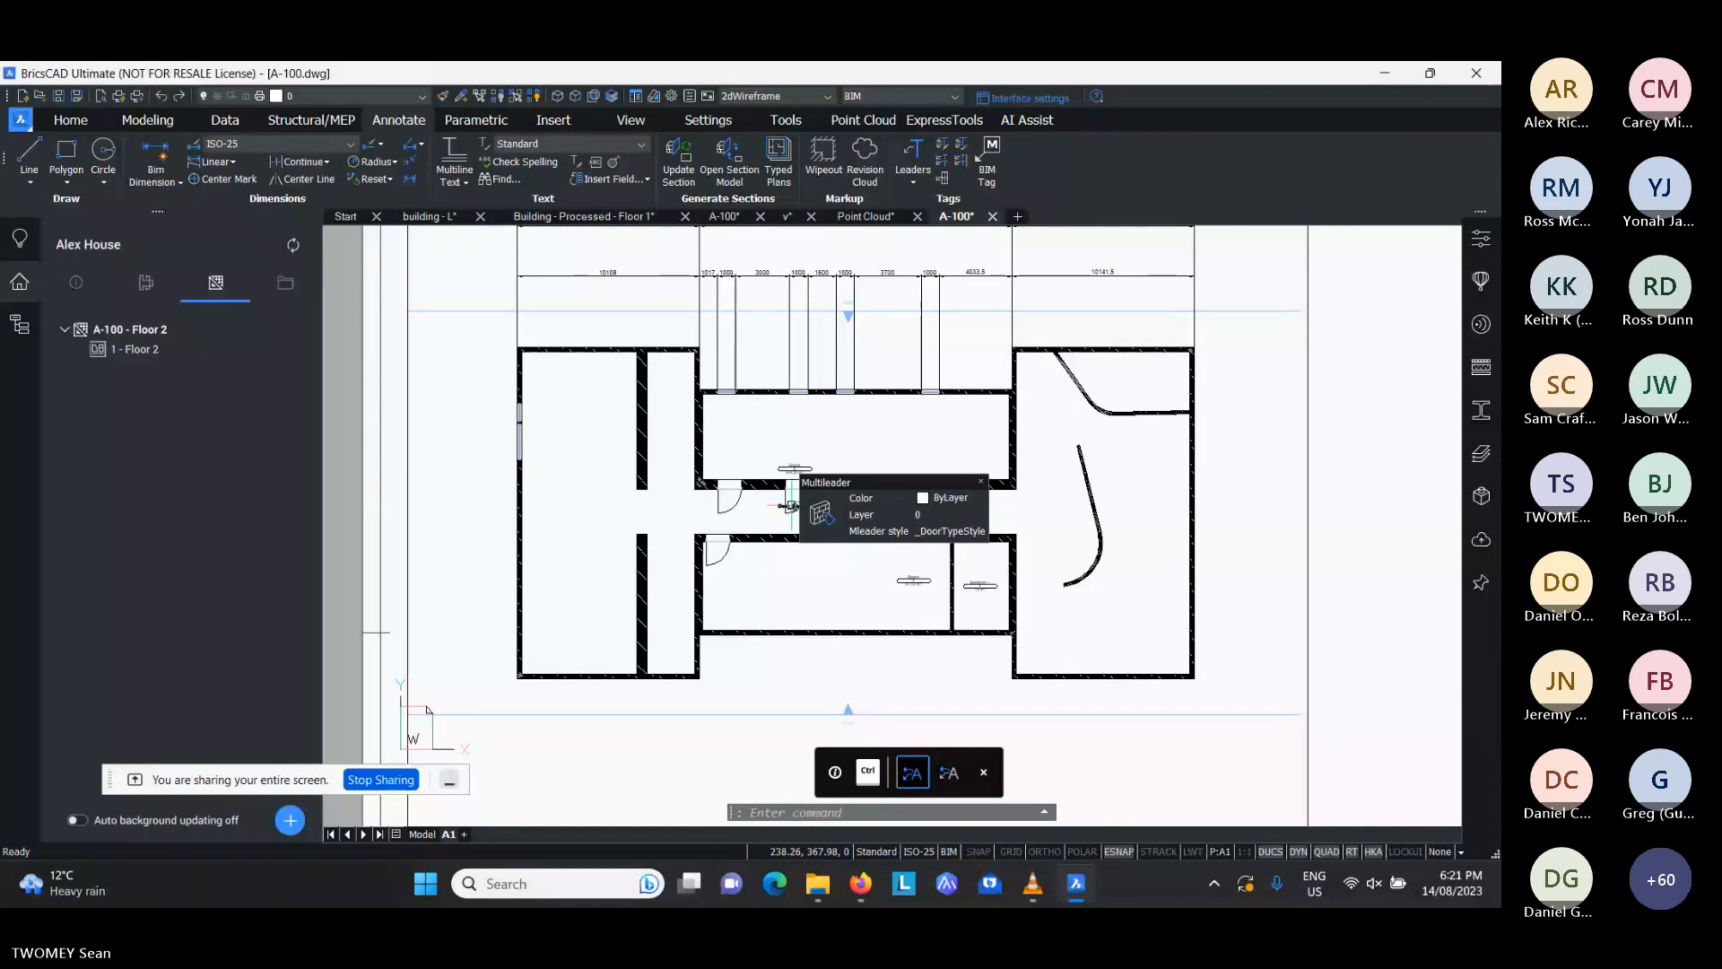
- Import the Door Schedule.bom schedule template into the Alex House project files
middle_click_drag(866, 478, 849, 545)
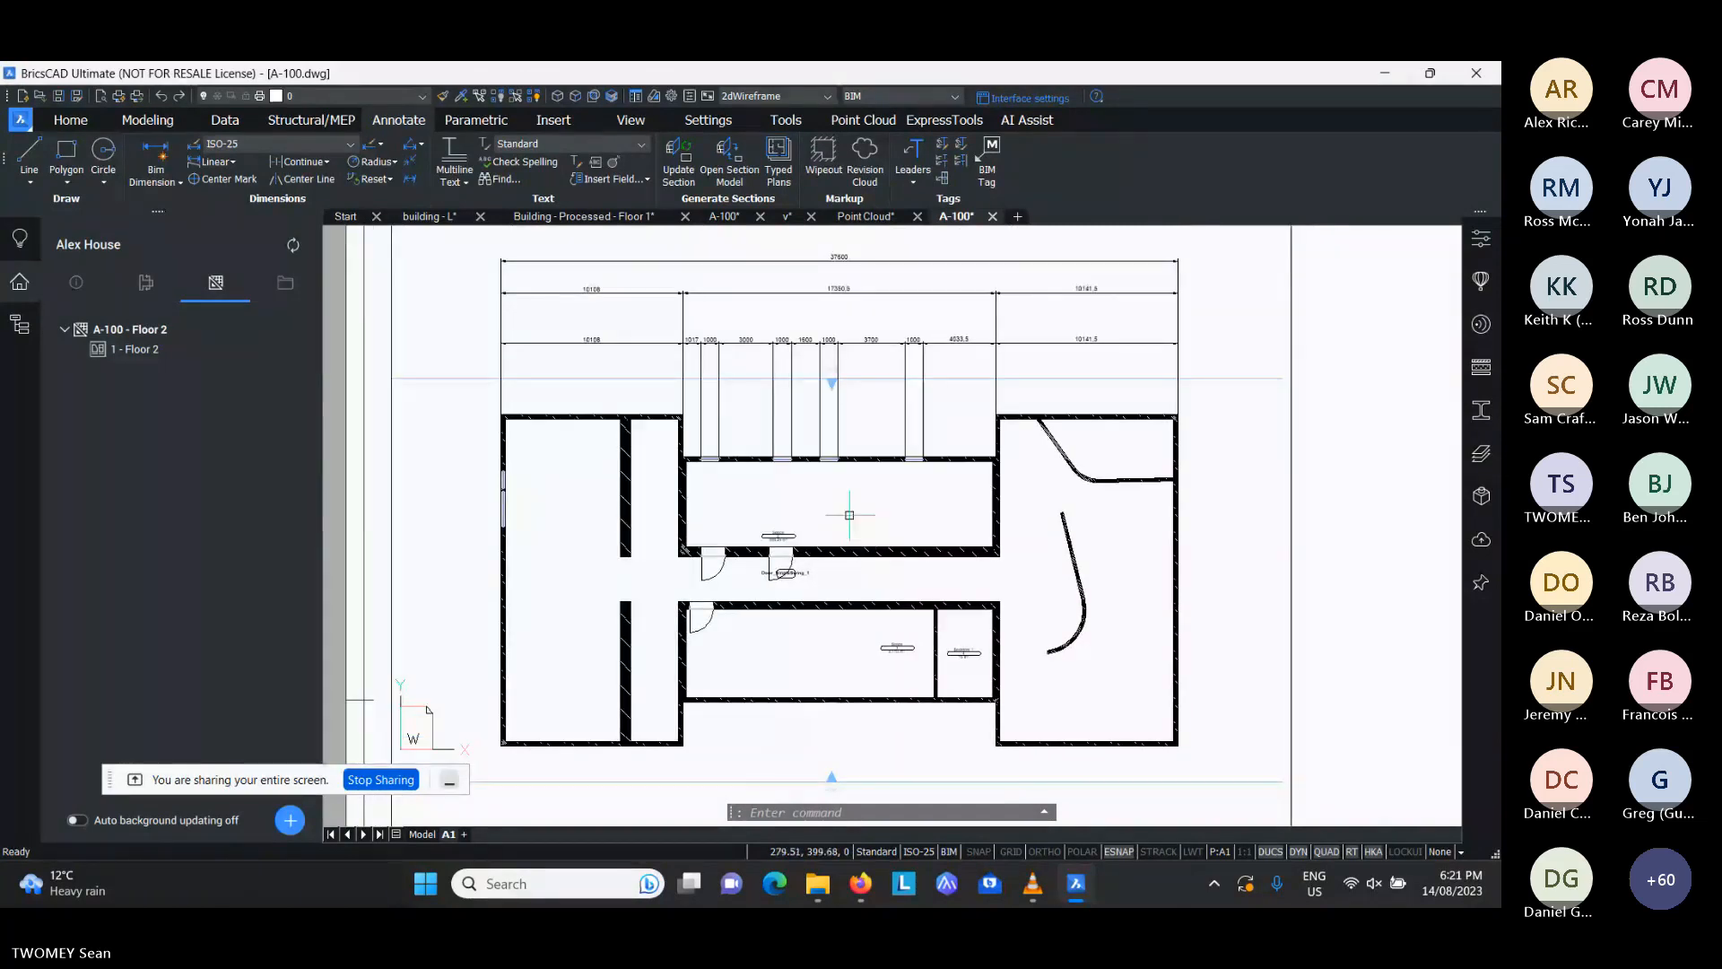
scroll(786, 494, "down", 2)
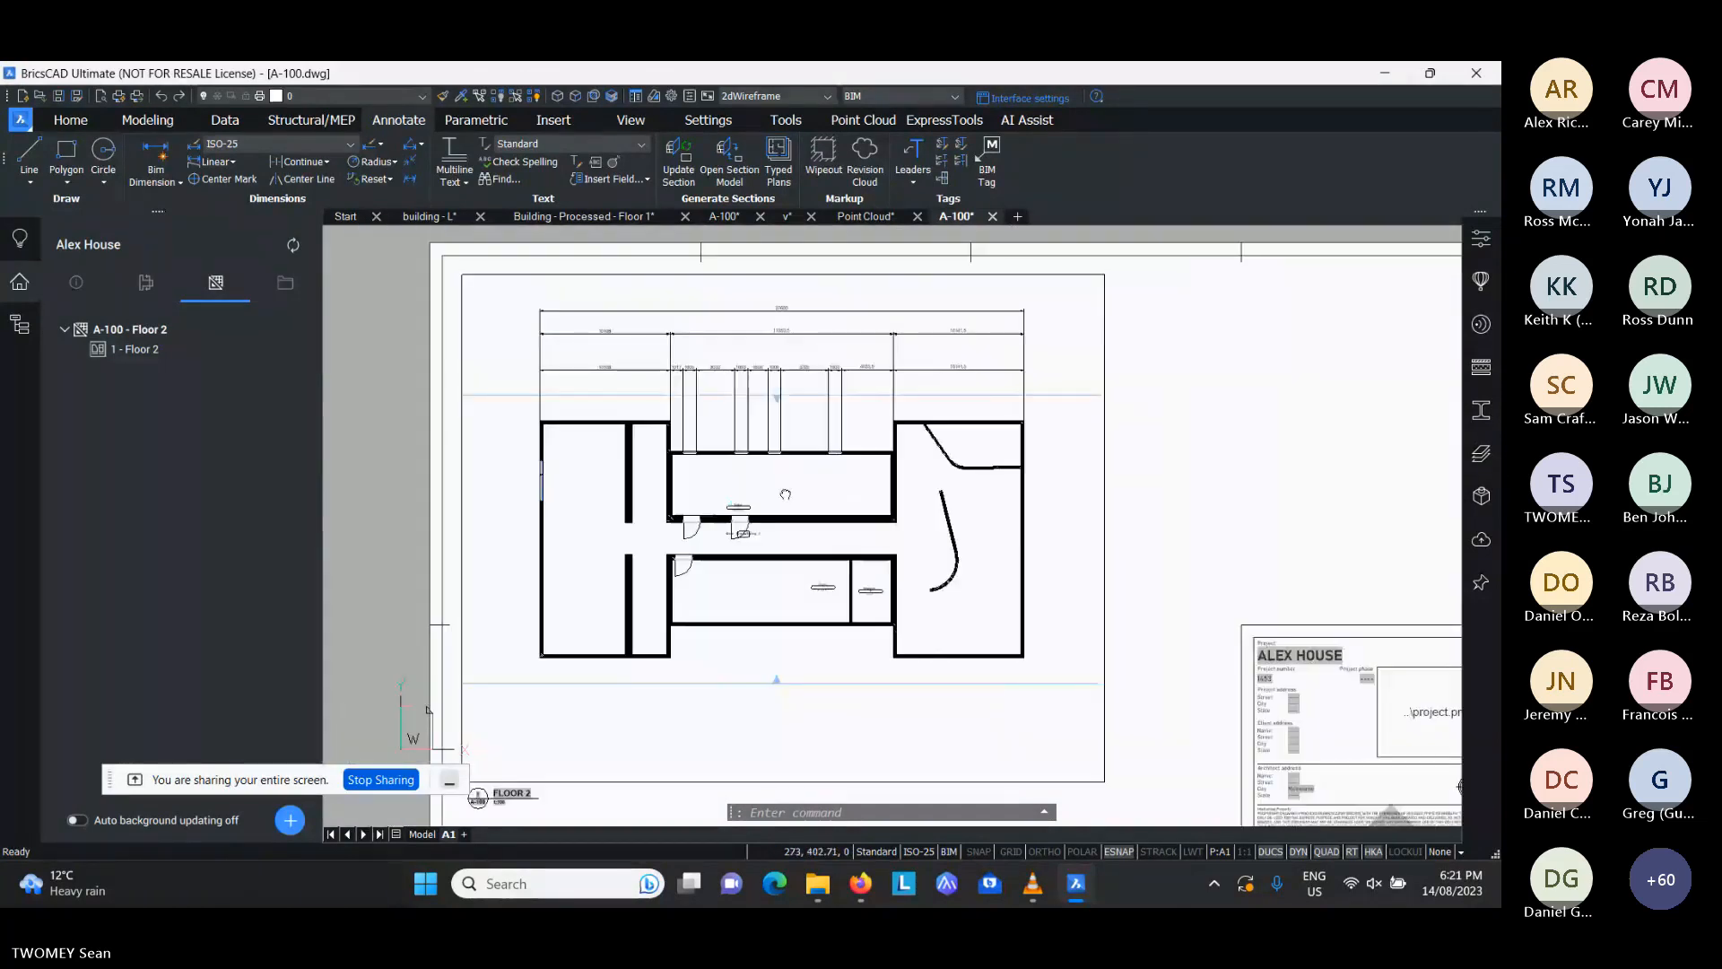
middle_click_drag(786, 494, 748, 498)
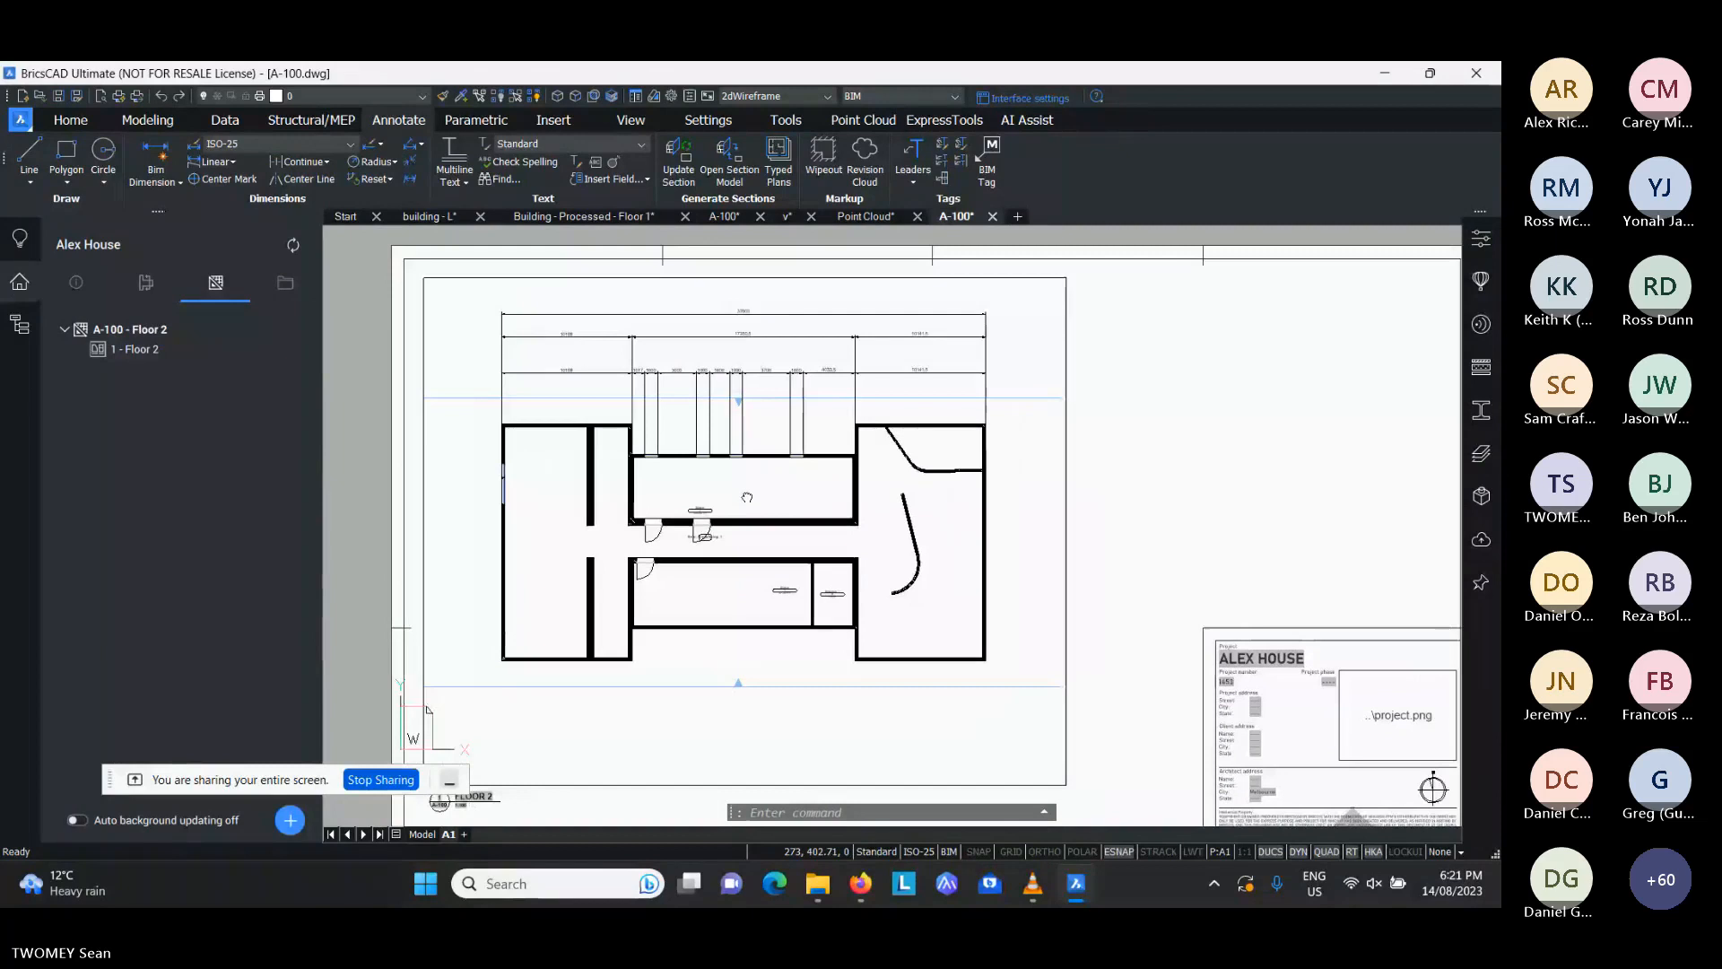
left_click(284, 287)
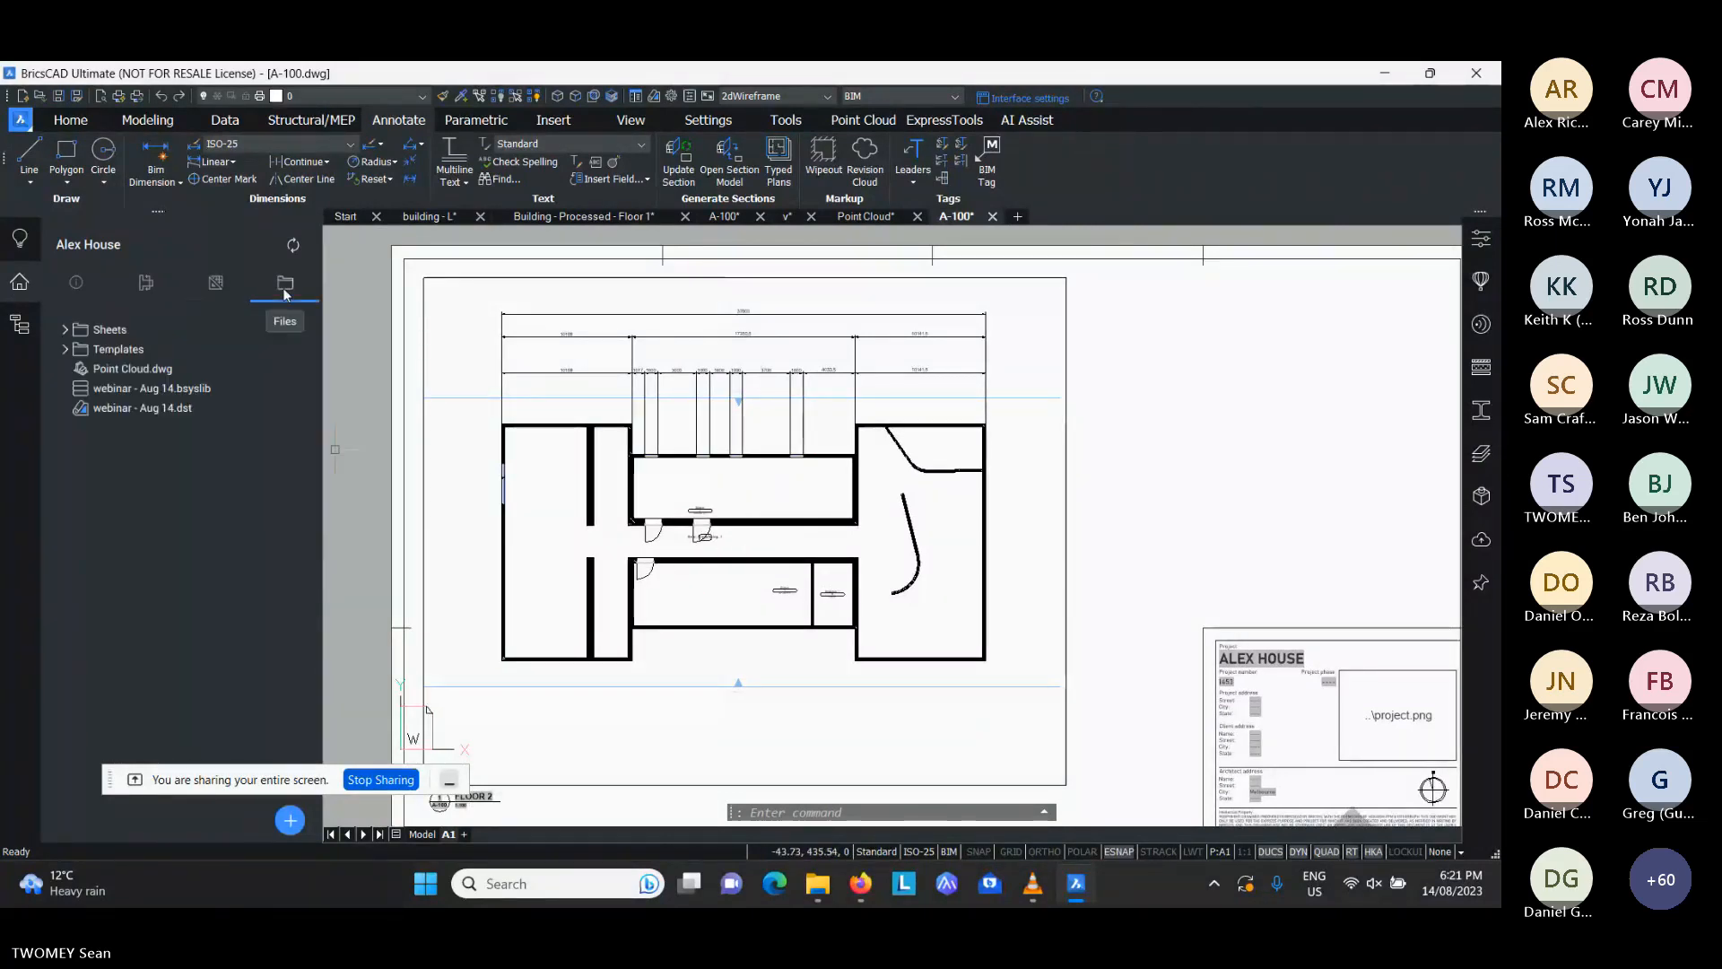
left_click(289, 820)
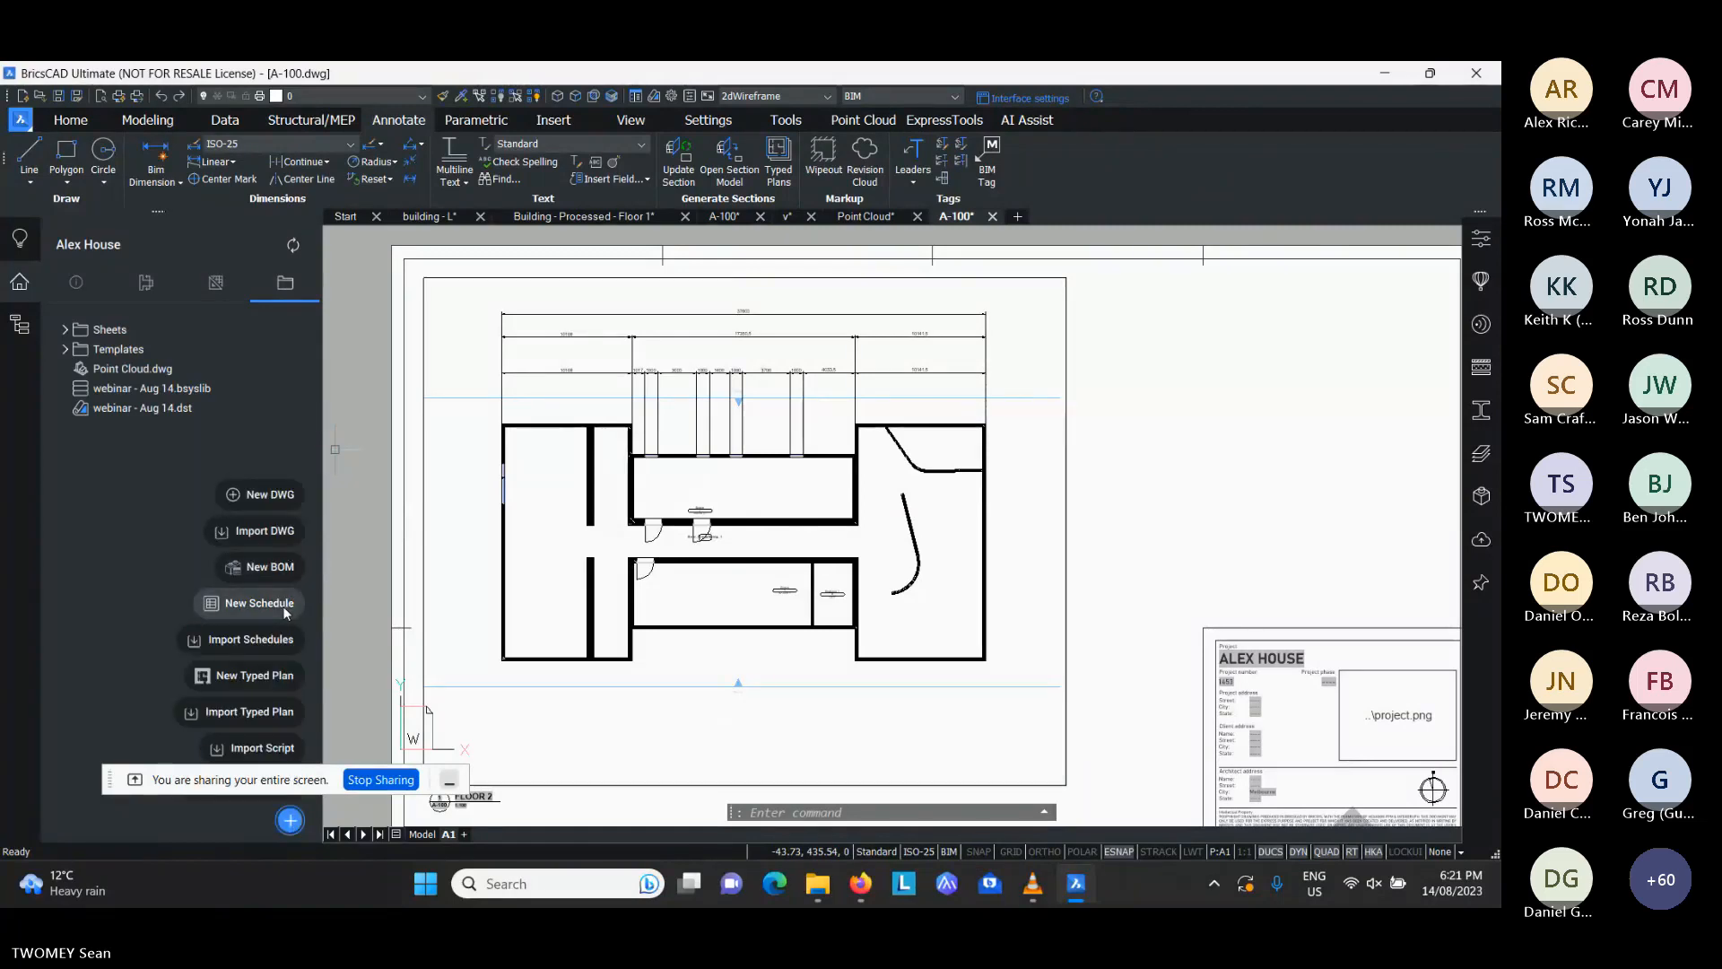
left_click(250, 641)
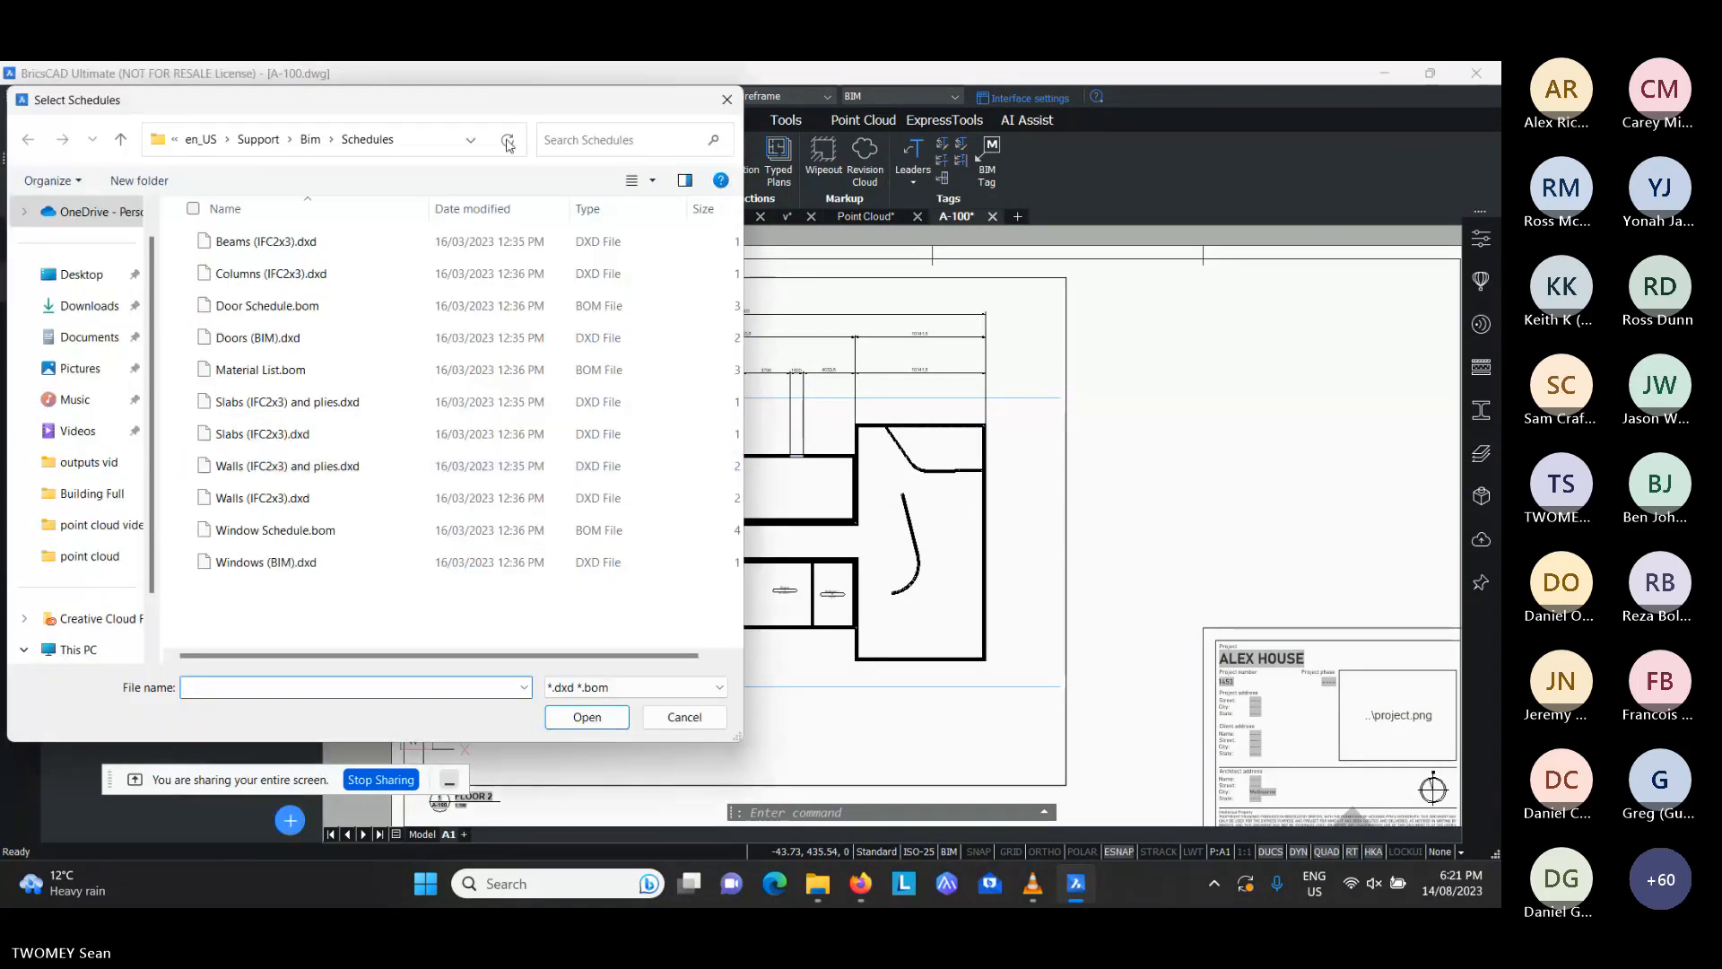
left_click_drag(430, 100, 725, 103)
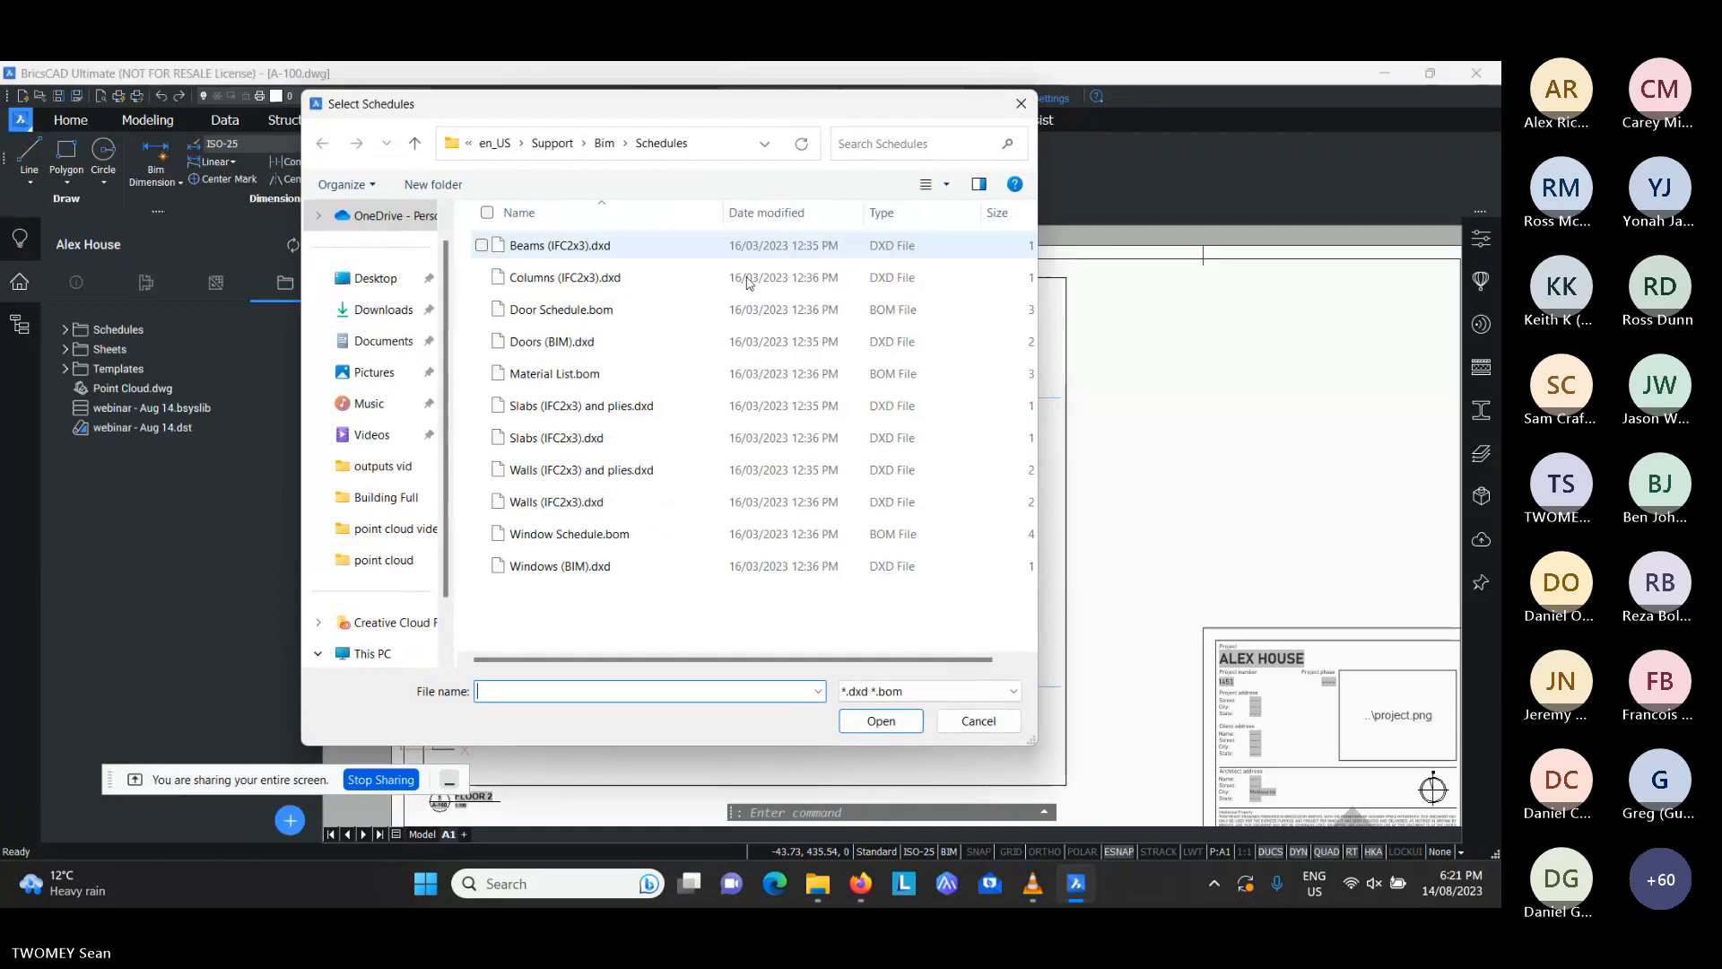
left_click(567, 316)
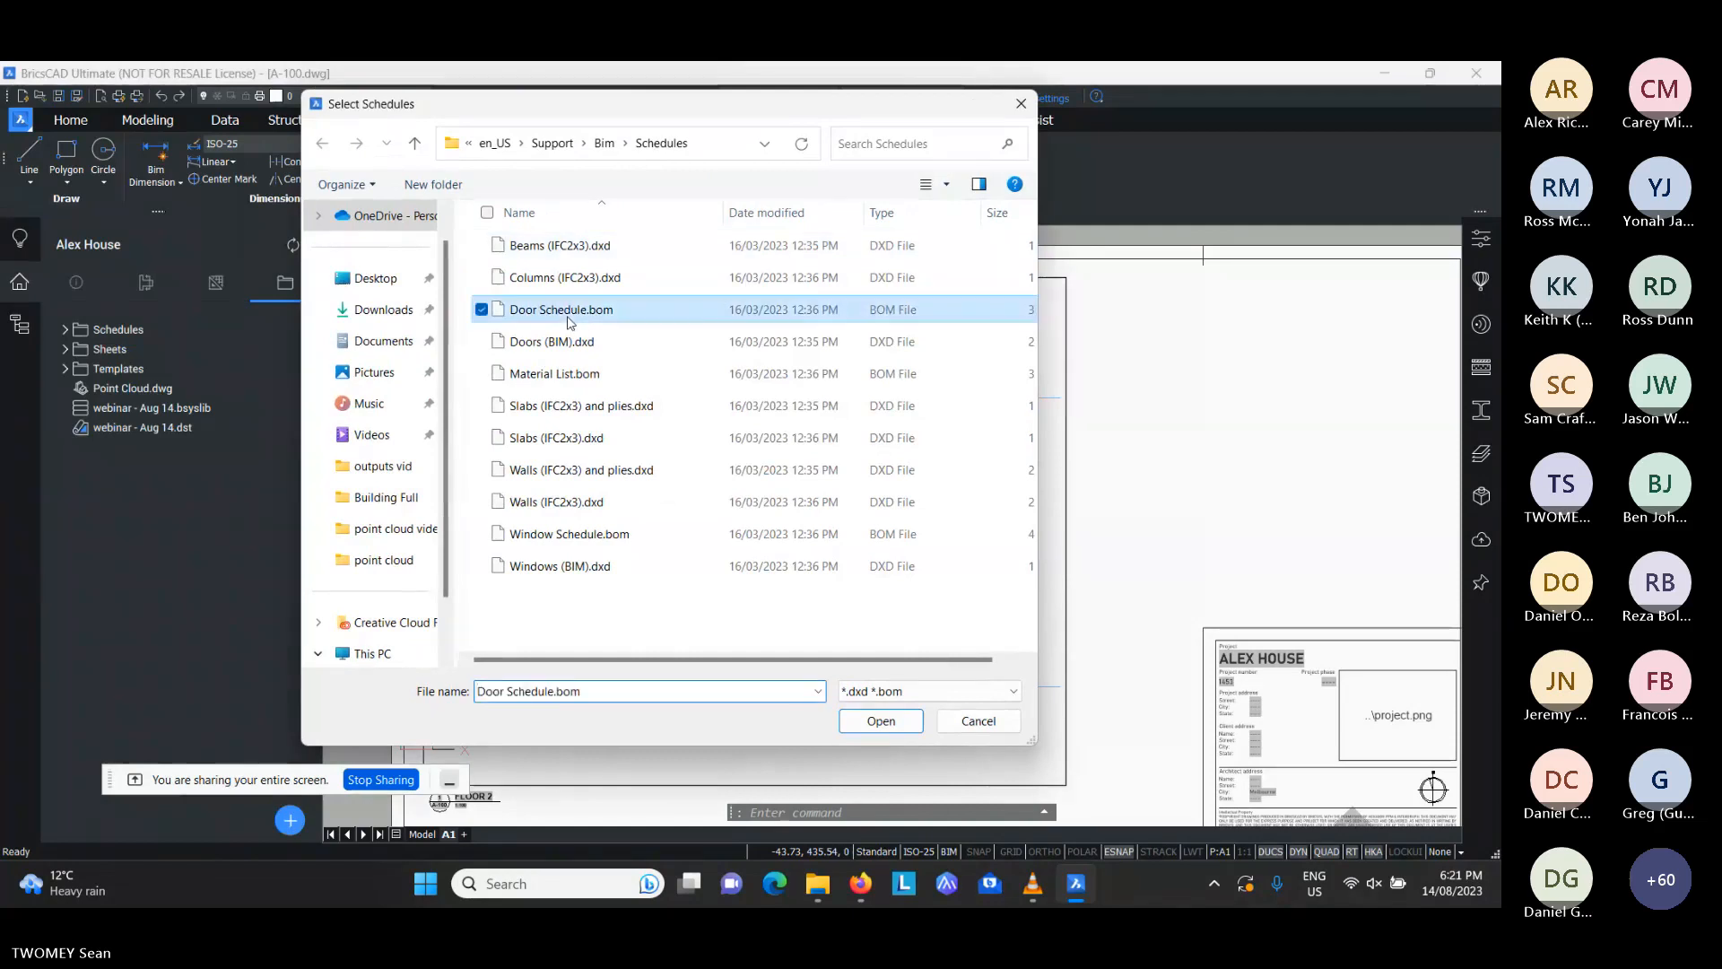
left_click(884, 722)
- Place the Door Schedule as a table in the blank sheet area beside the Floor 2 plan, above the title block
left_click(63, 328)
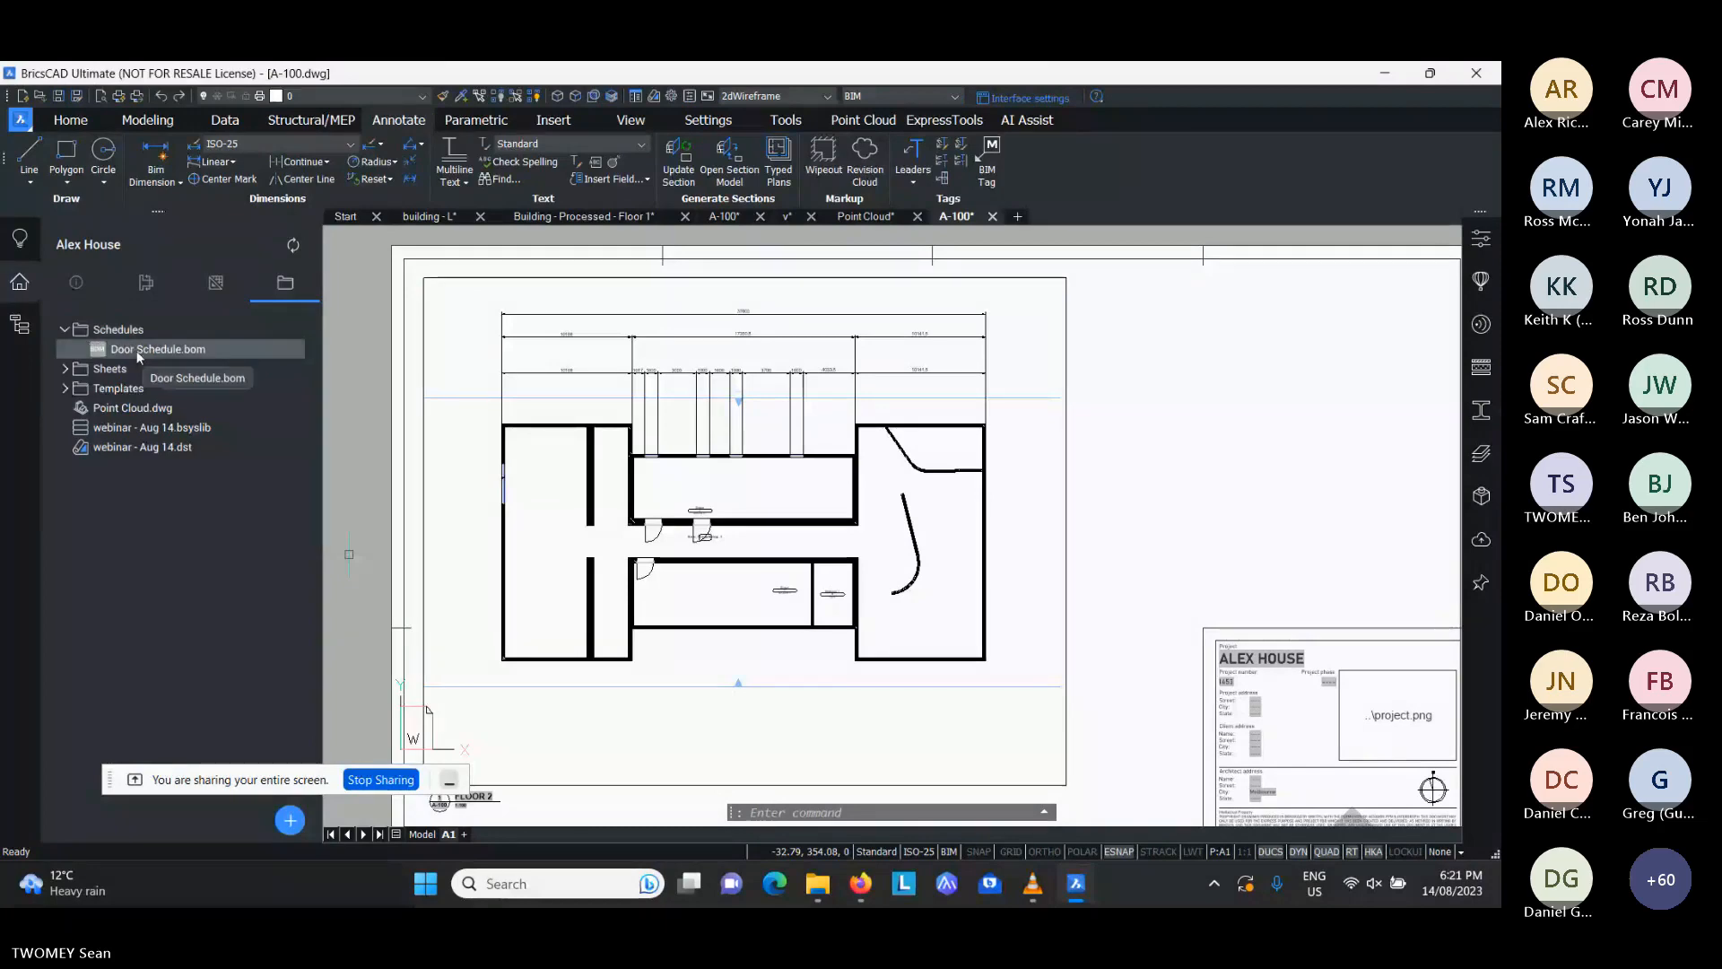
left_click_drag(139, 350, 1139, 387)
scroll(1292, 443, "up", 2)
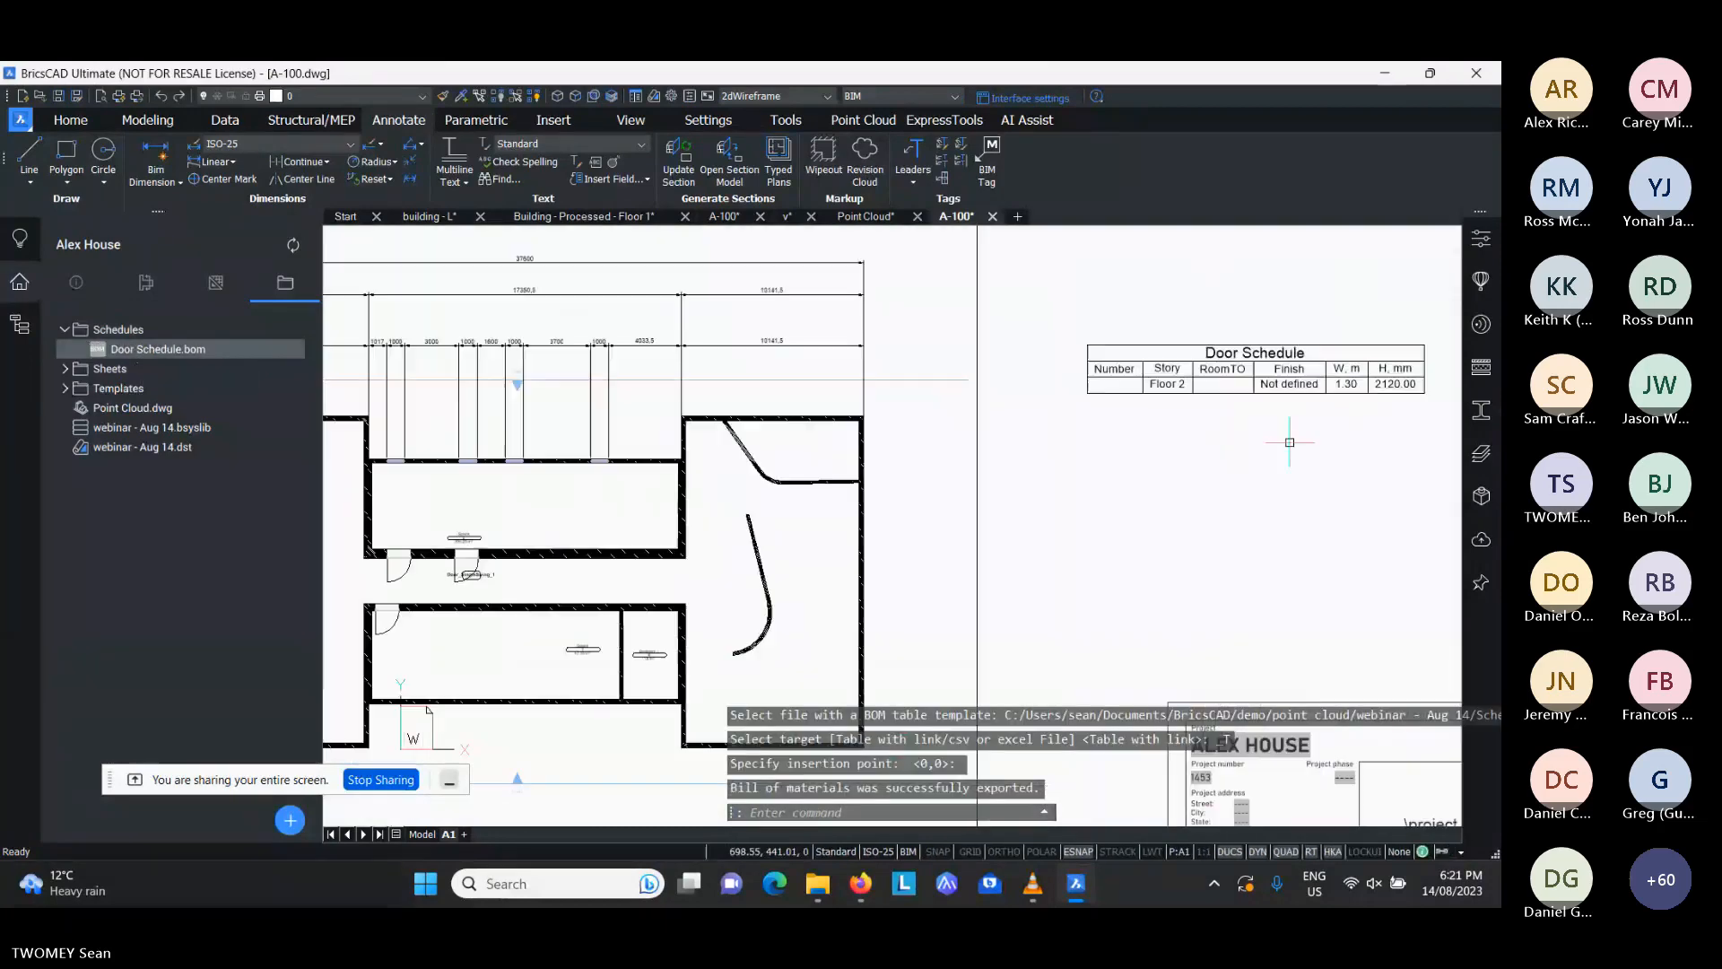
middle_click_drag(390, 647, 853, 519)
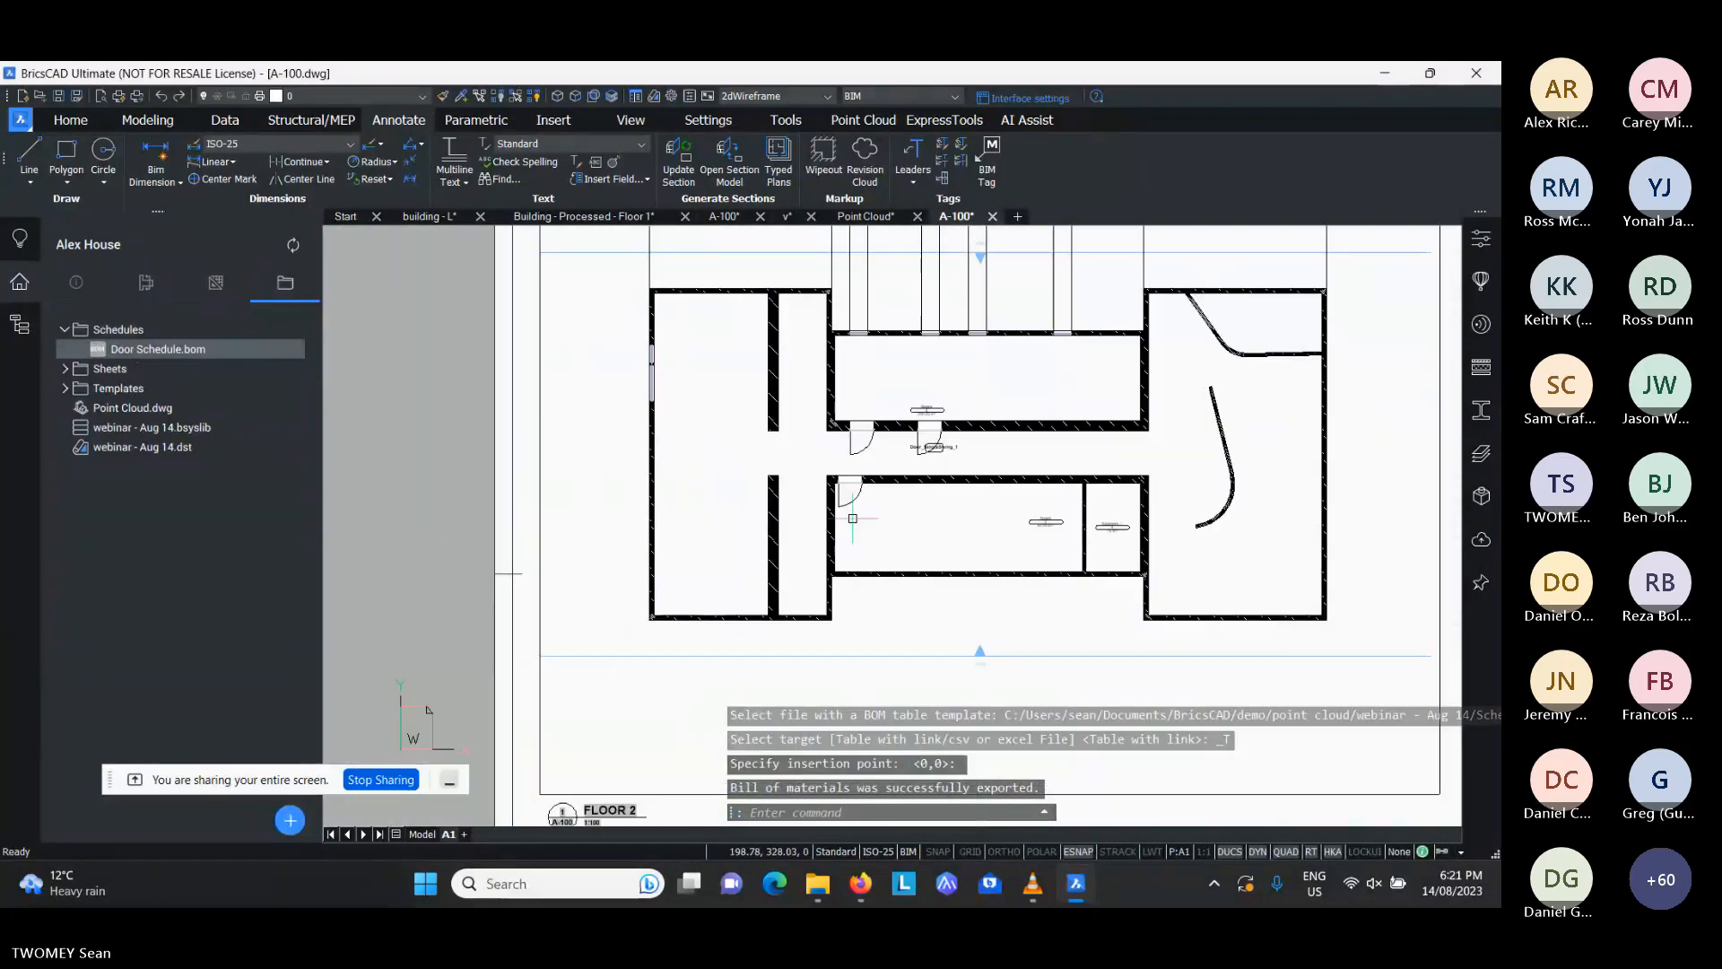
scroll(853, 519, "down", 2)
middle_click_drag(1273, 413, 1130, 403)
scroll(1179, 381, "up", 3)
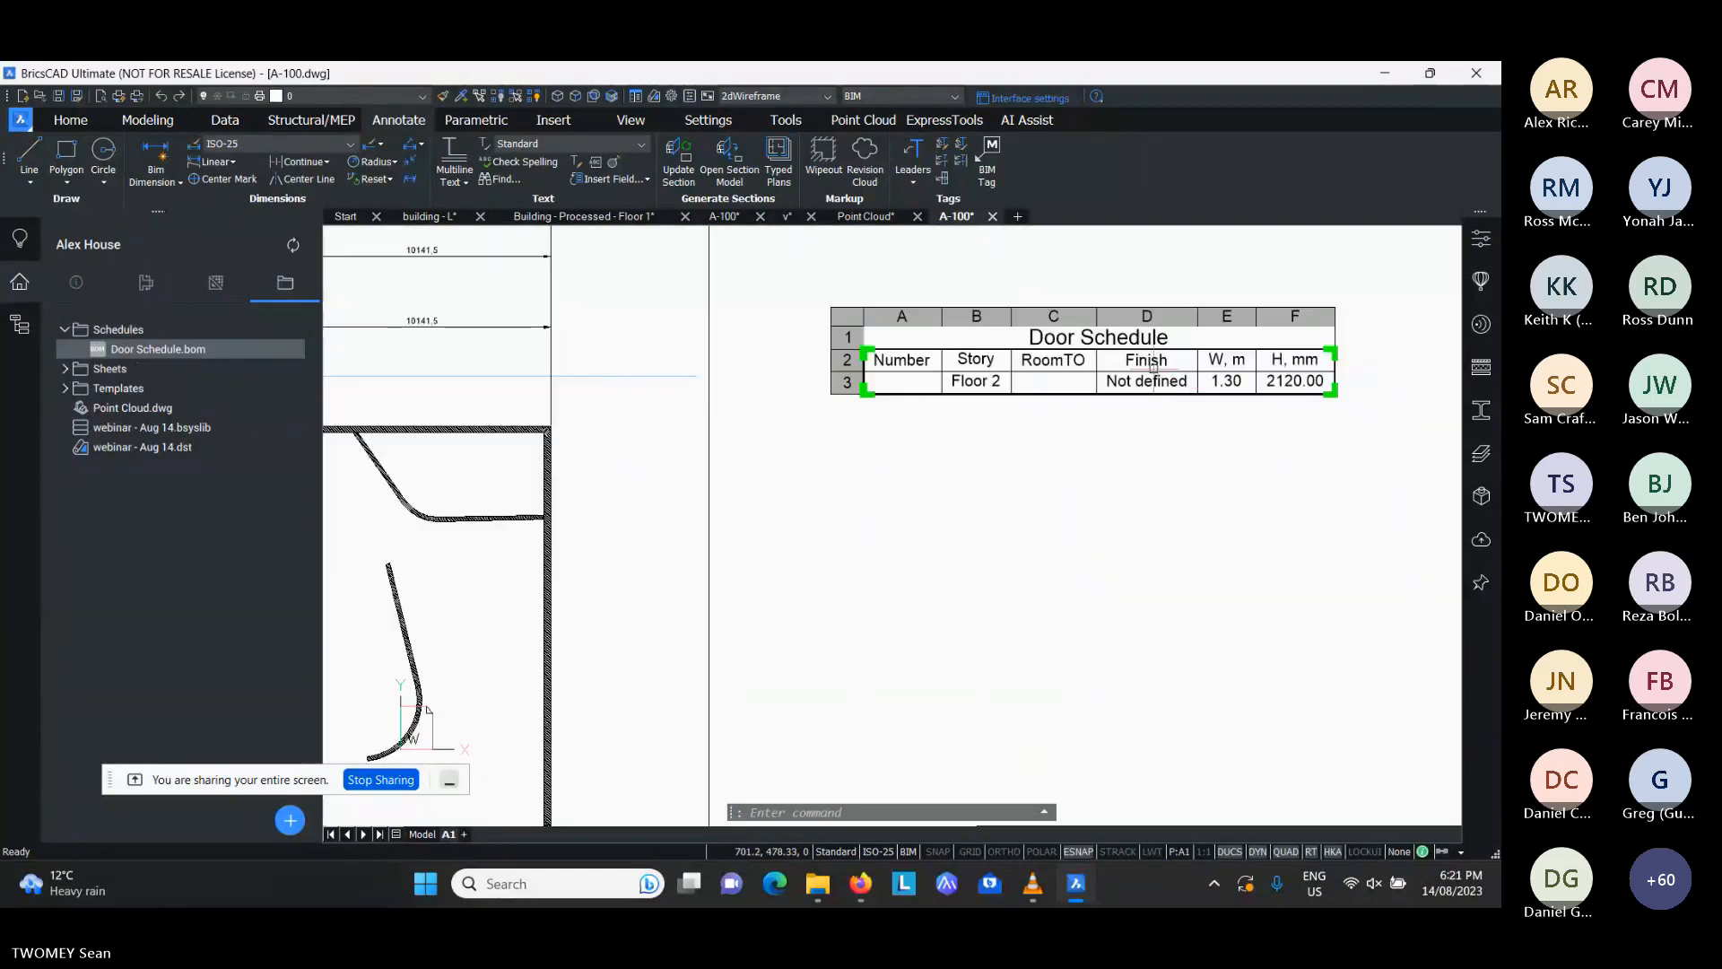
mouse_move(1139, 363)
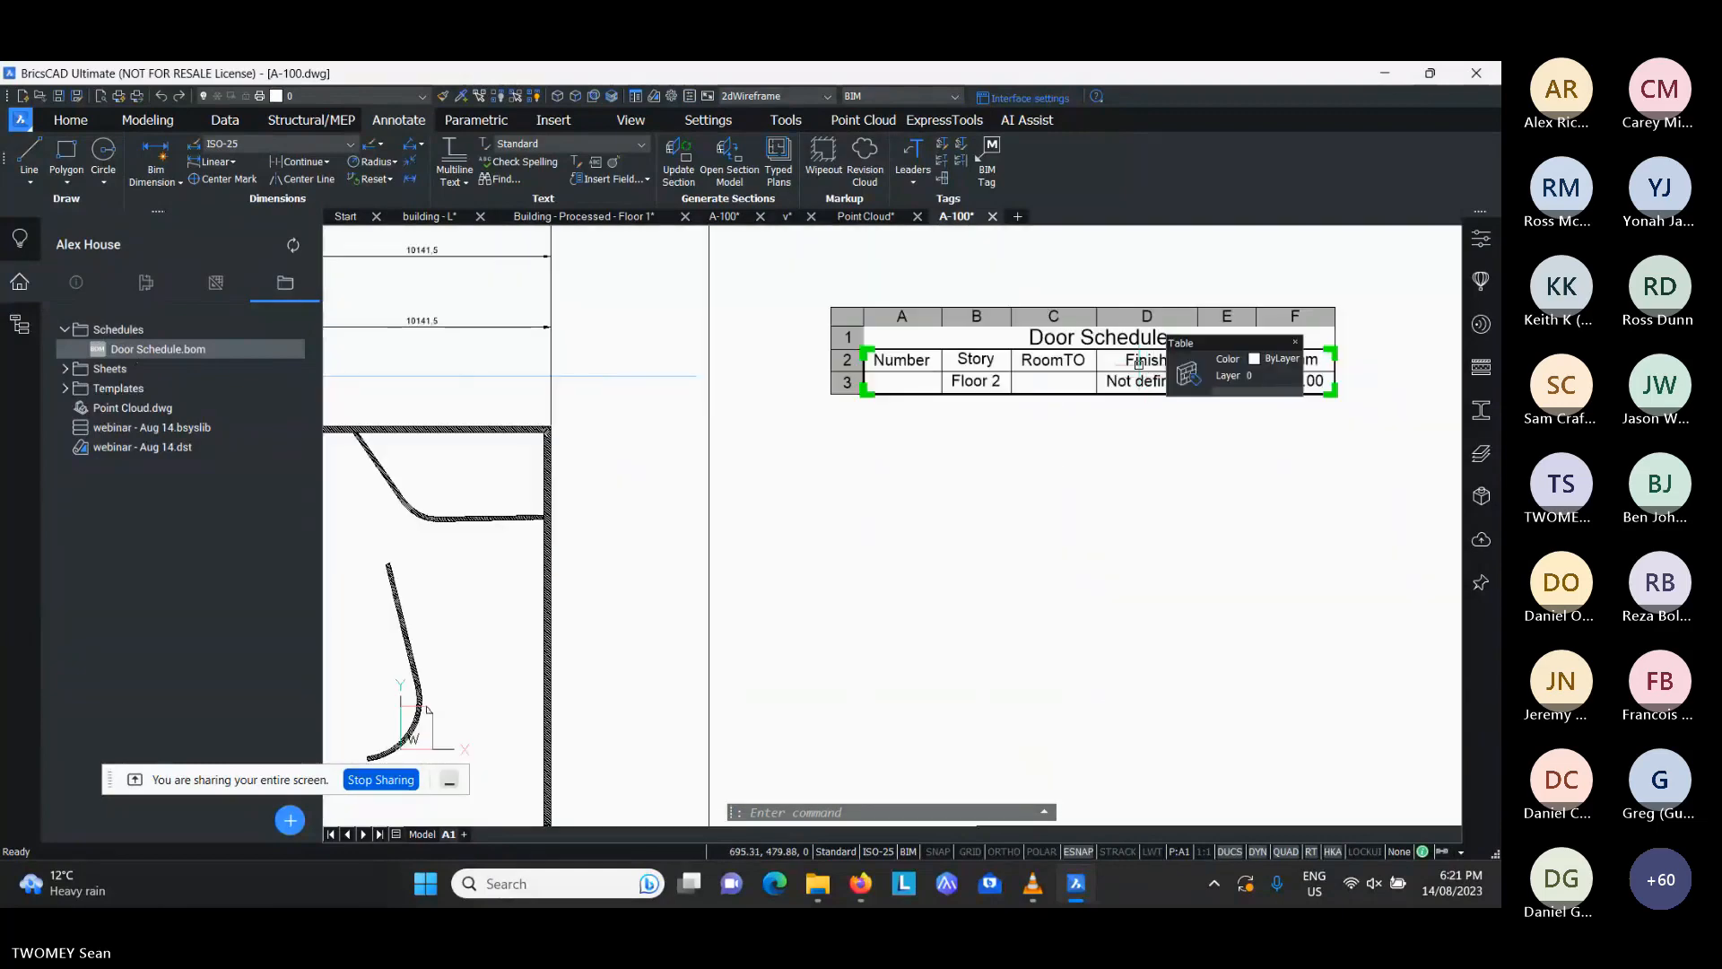
scroll(1139, 363, "down", 2)
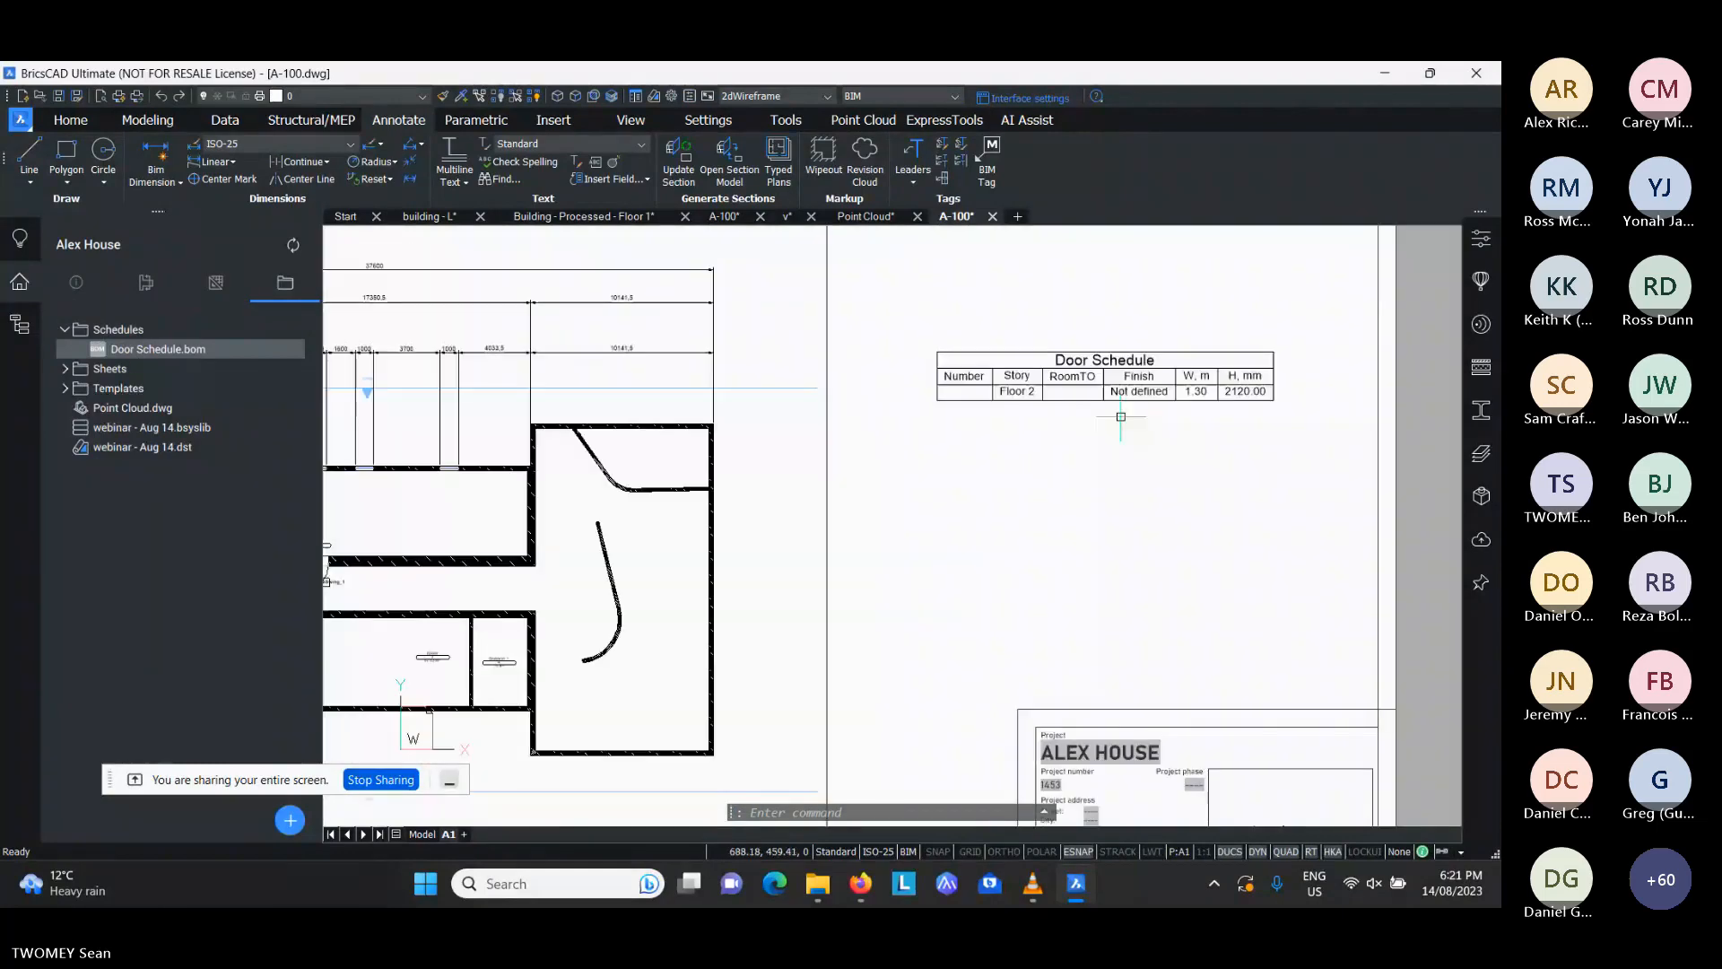
- Check which properties are available as columns for the Door Schedule template, leaving the template unedited
double_click(201, 352)
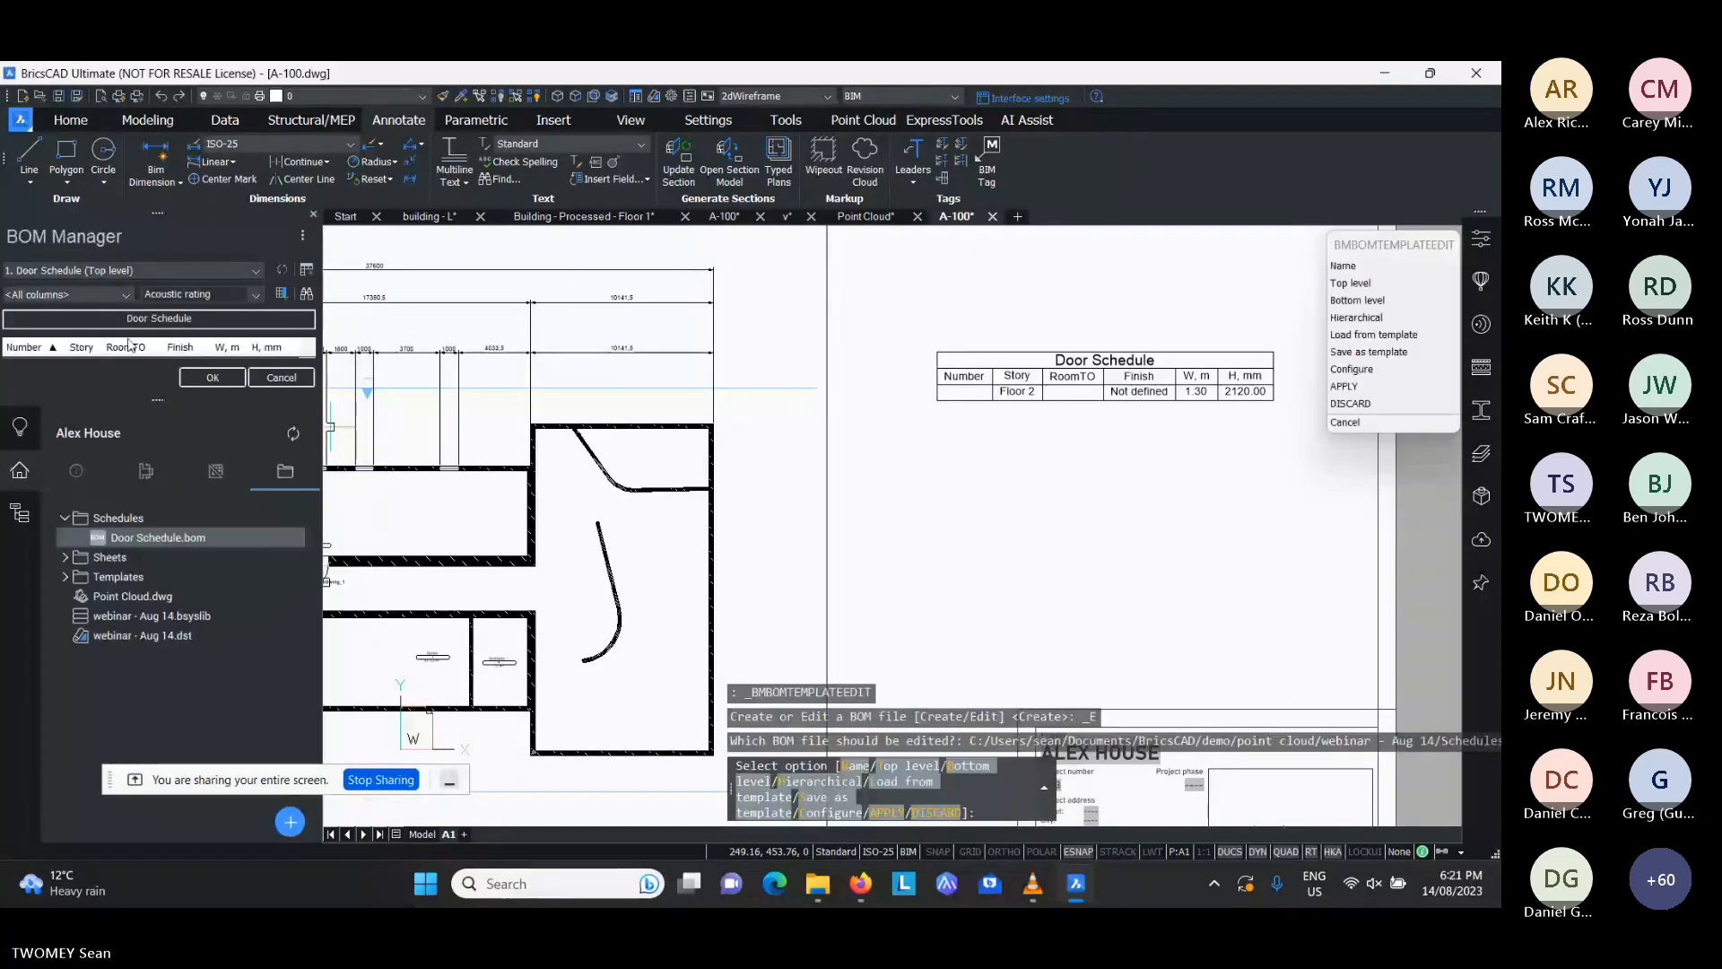
left_click(255, 295)
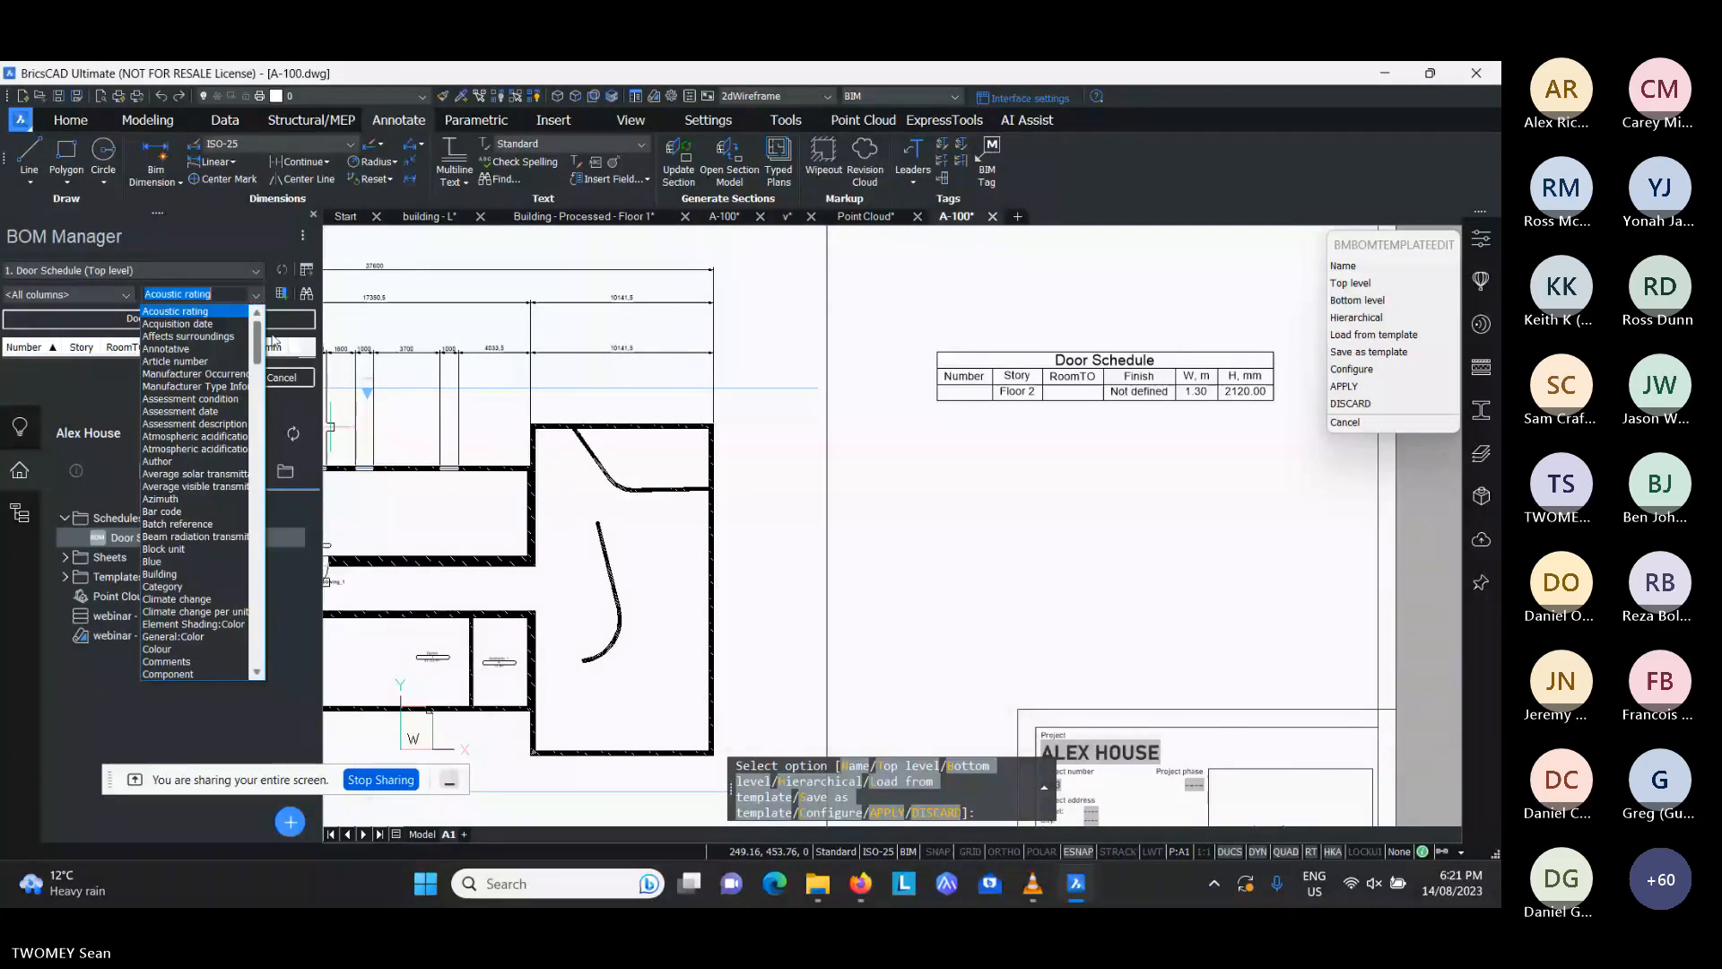
left_click(256, 296)
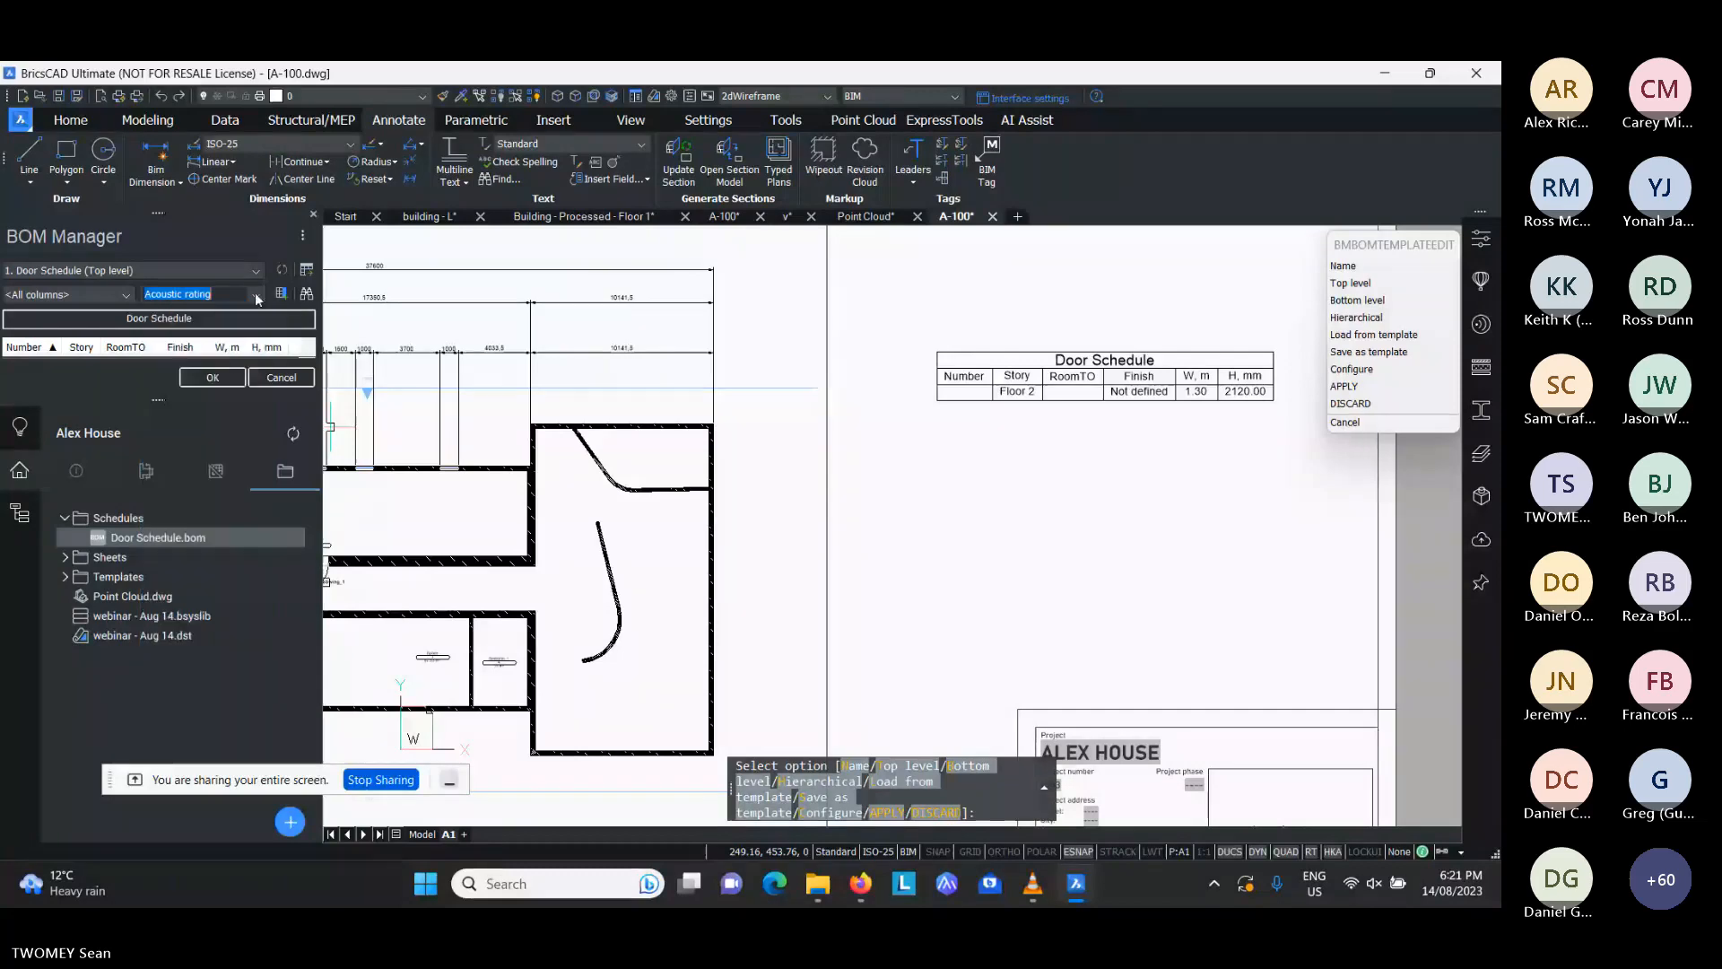
left_click(278, 376)
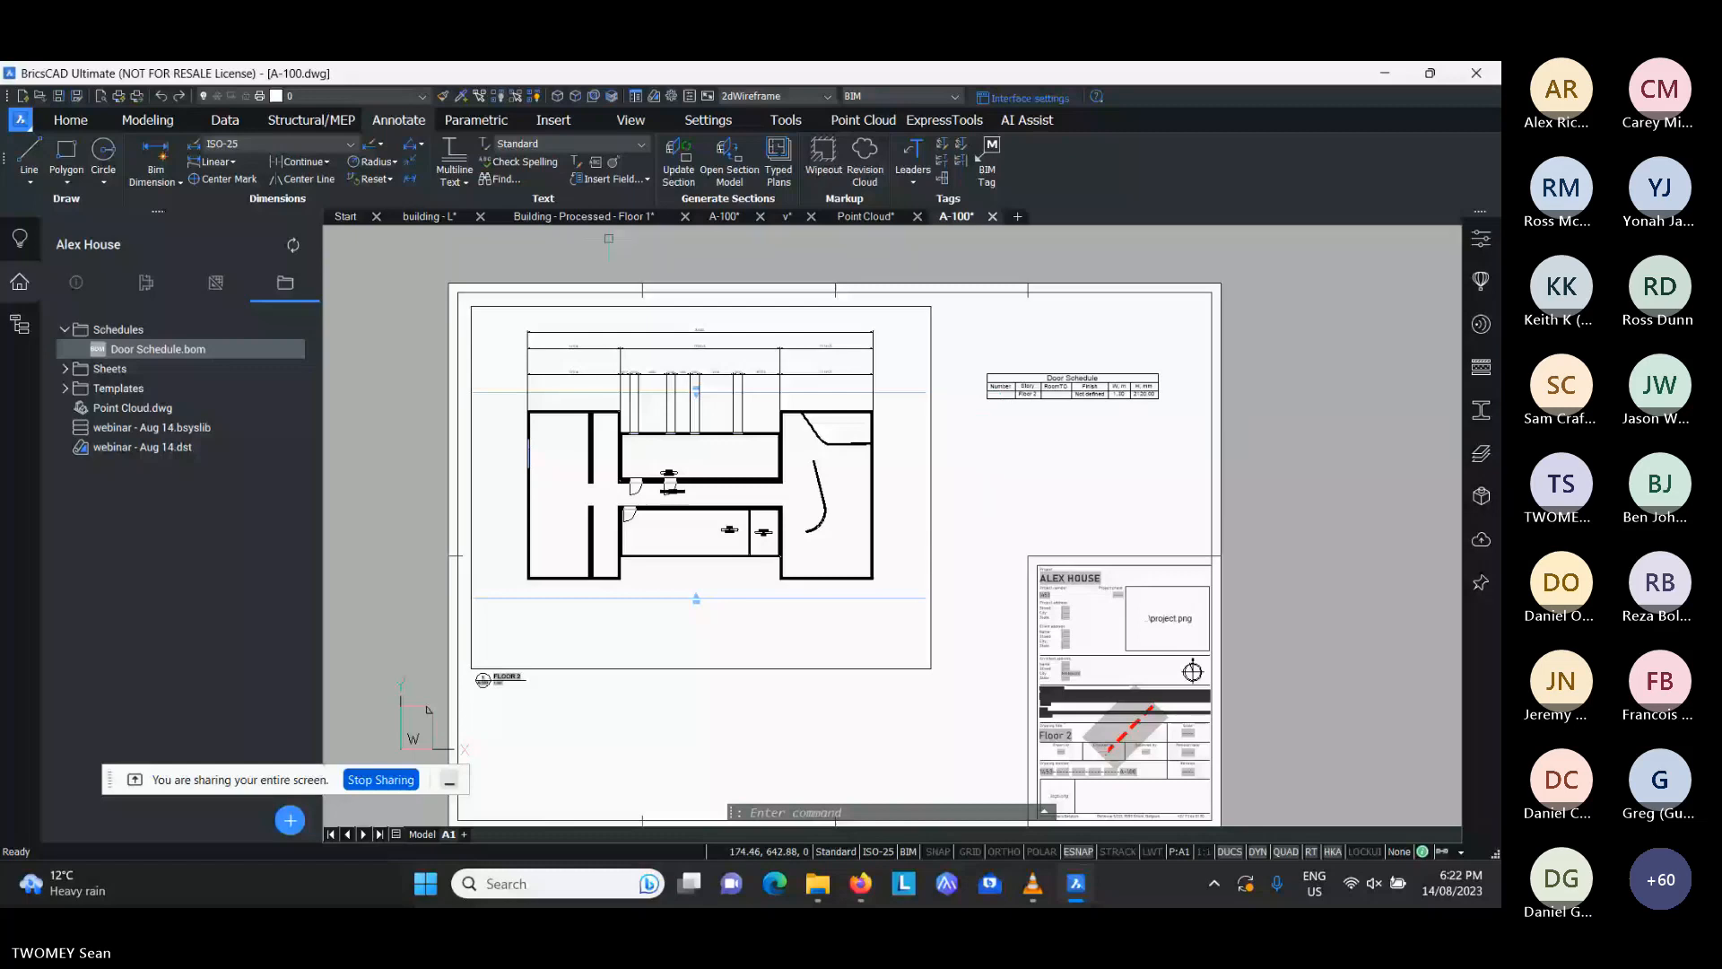
- Switch to the Heritage Building's A-100 sheet and examine its floor plan and schedules
left_click(726, 217)
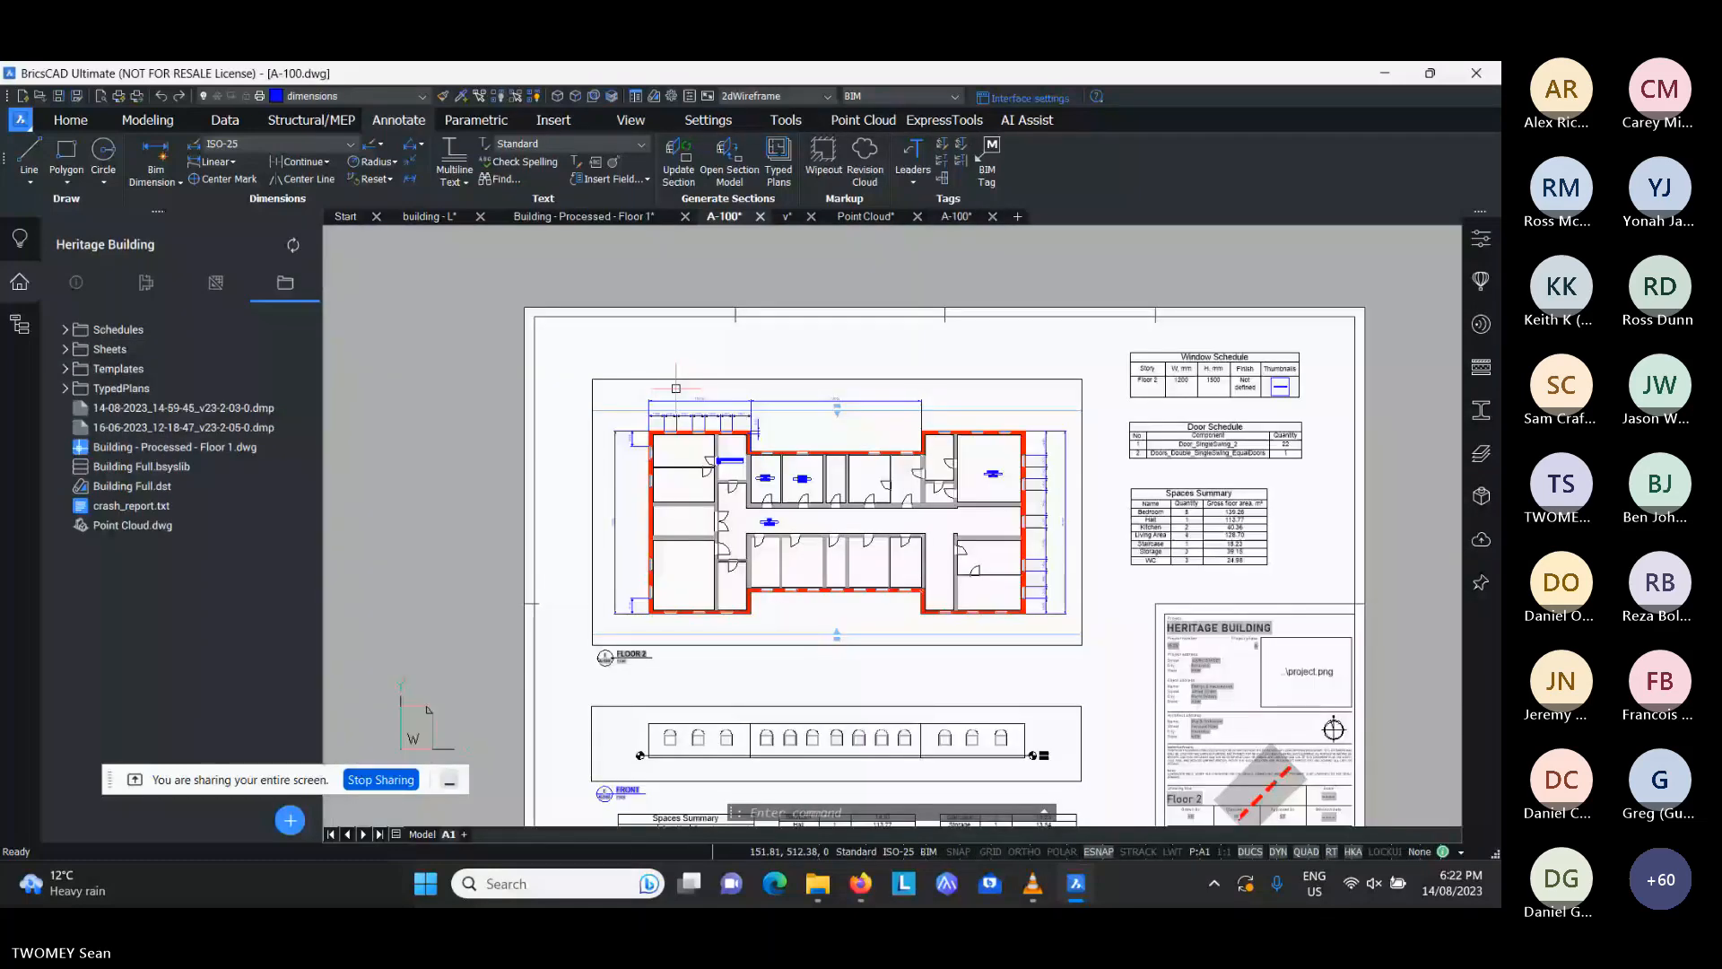
scroll(1265, 653, "up", 2)
scroll(852, 359, "down", 2)
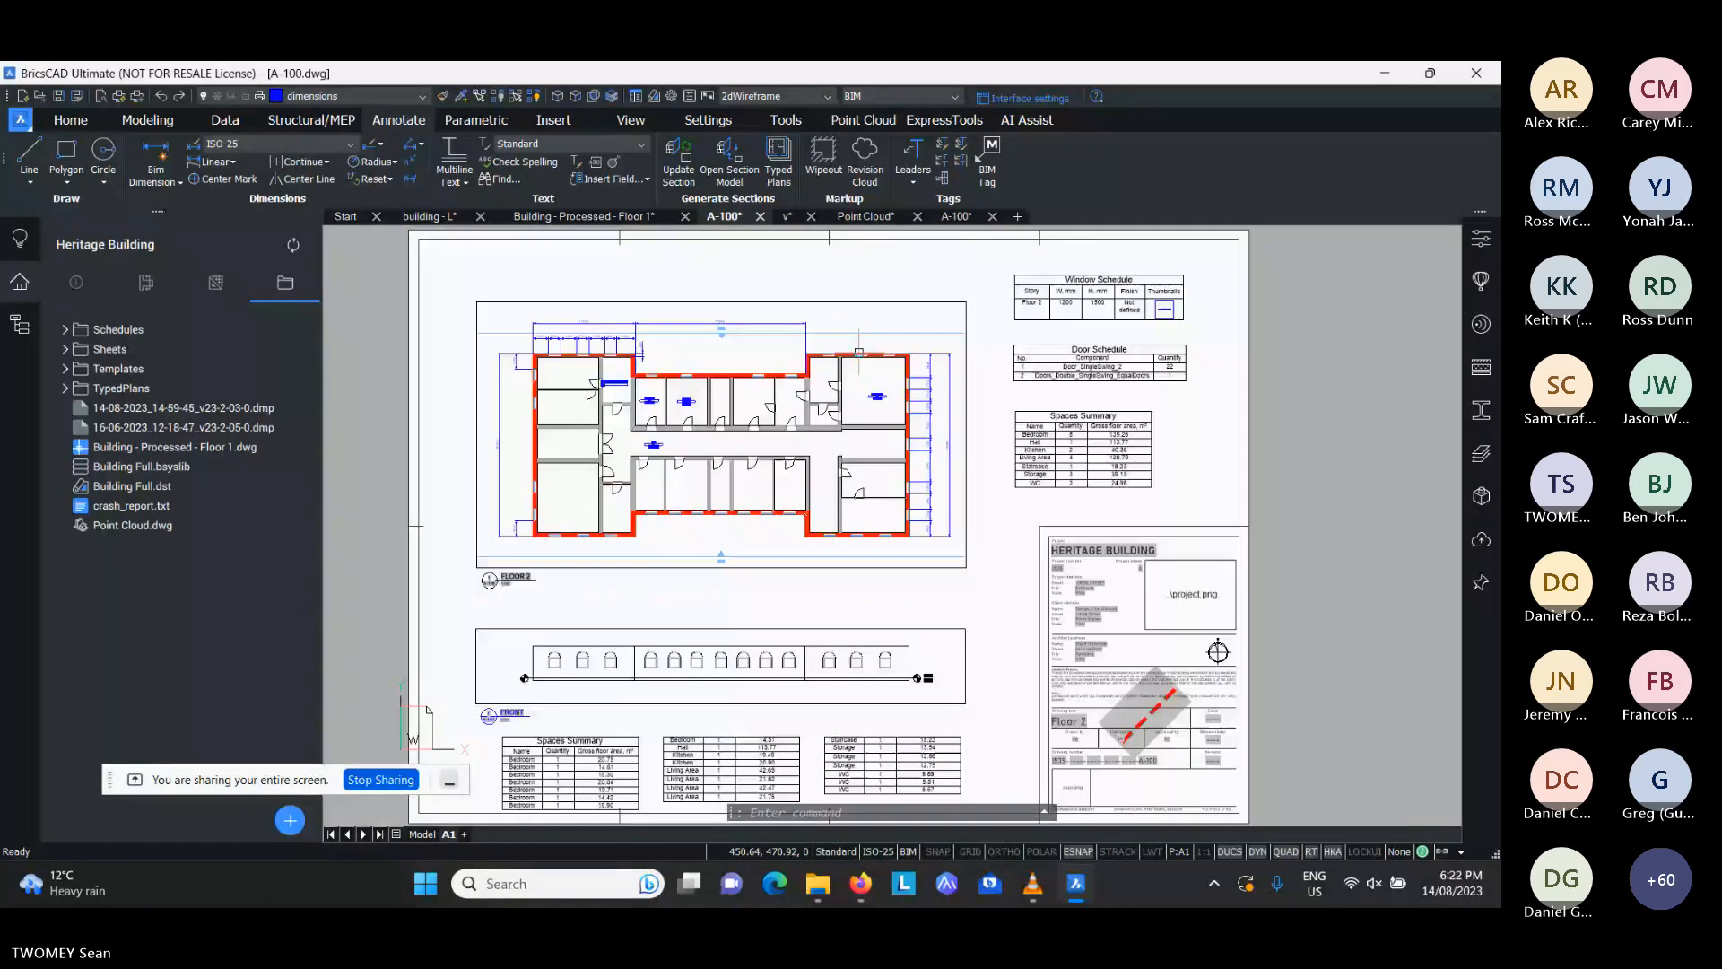
- Examine the bedroom, WC, hall and living area spaces in the Building - Processed - Floor 1 model from above
left_click(636, 218)
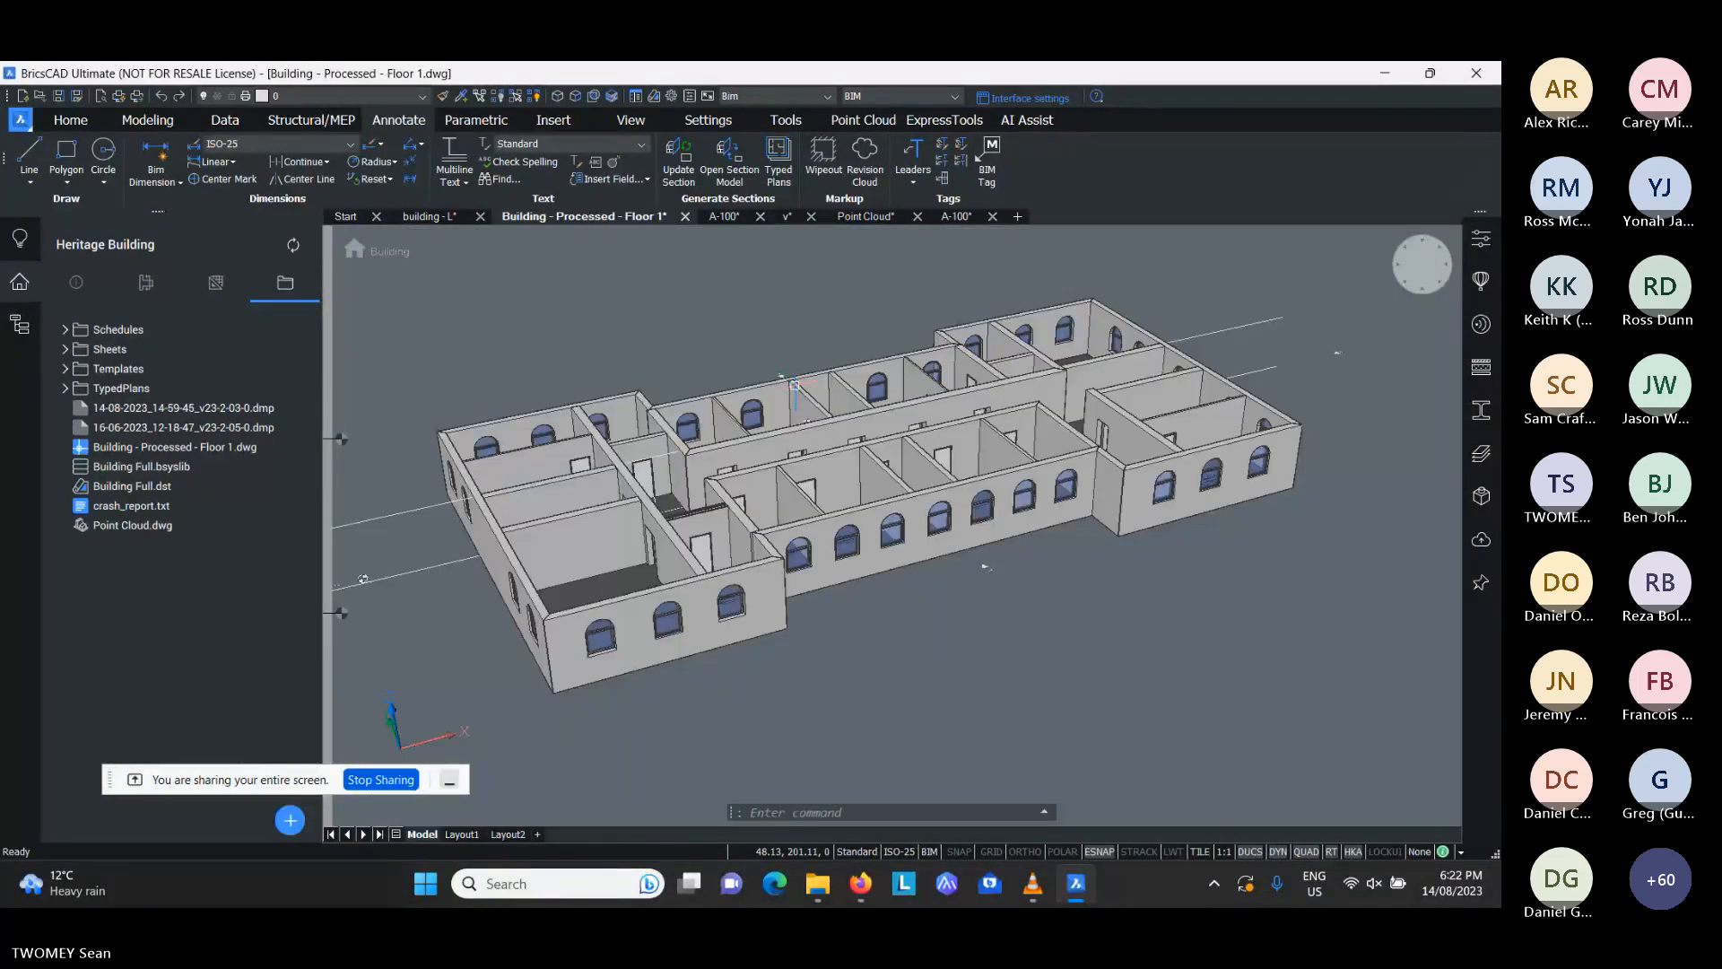
left_click(1422, 265)
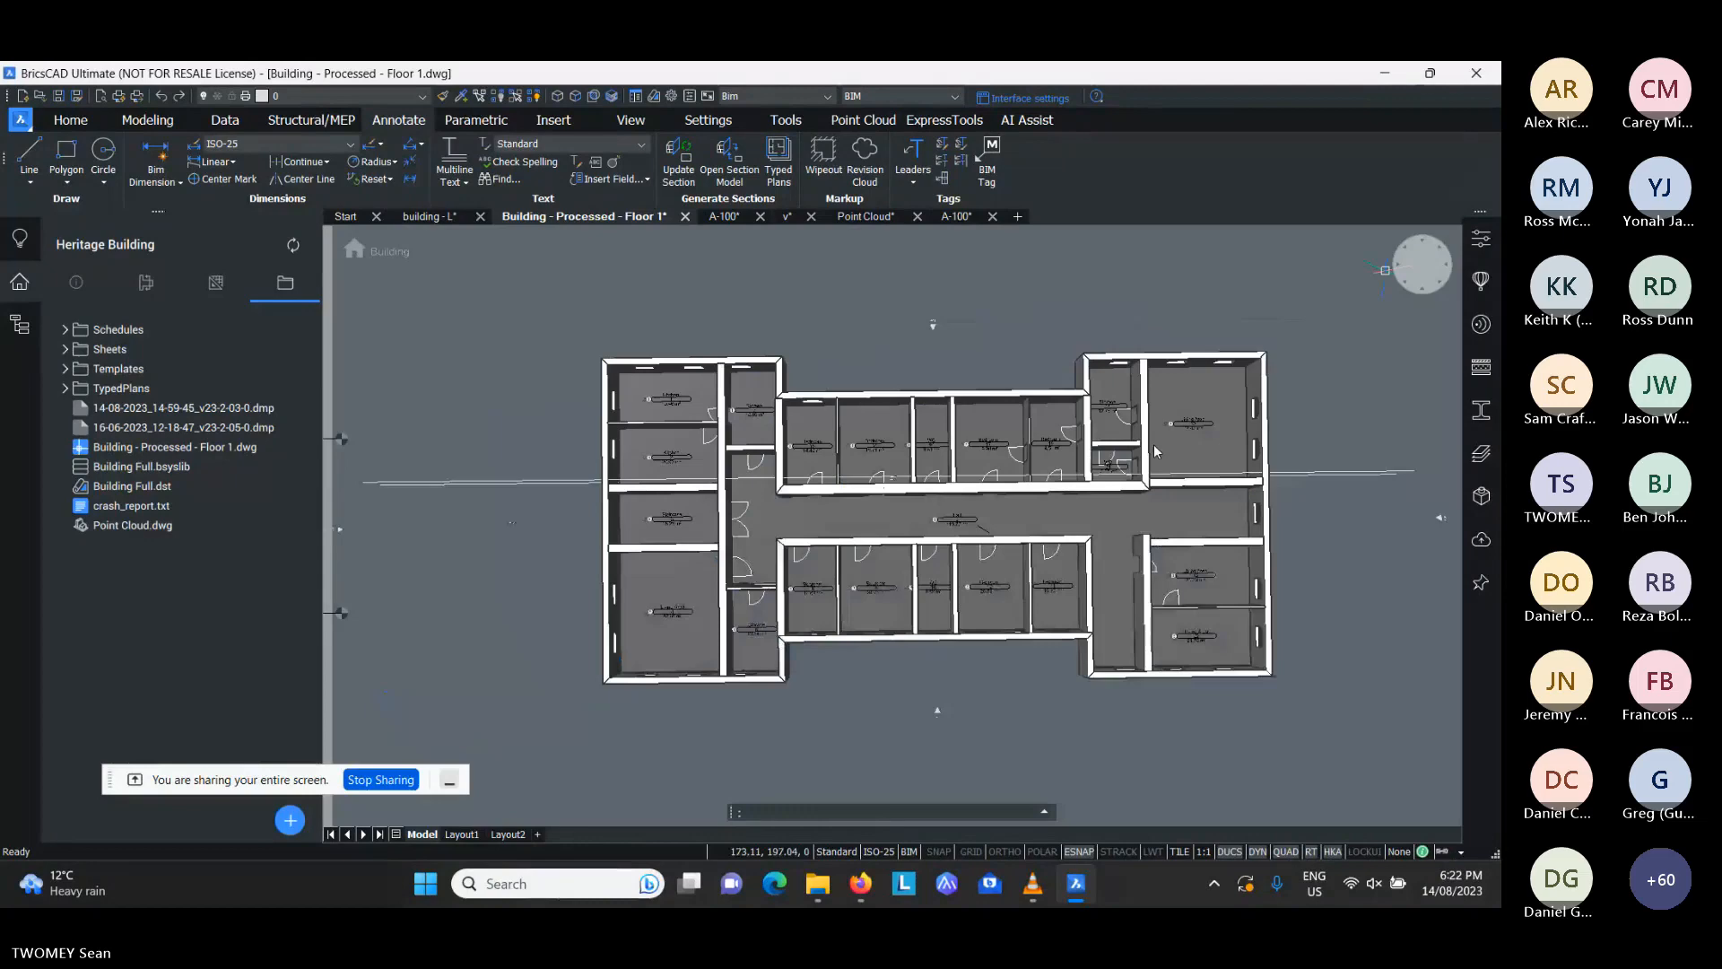
scroll(1055, 608, "up", 8)
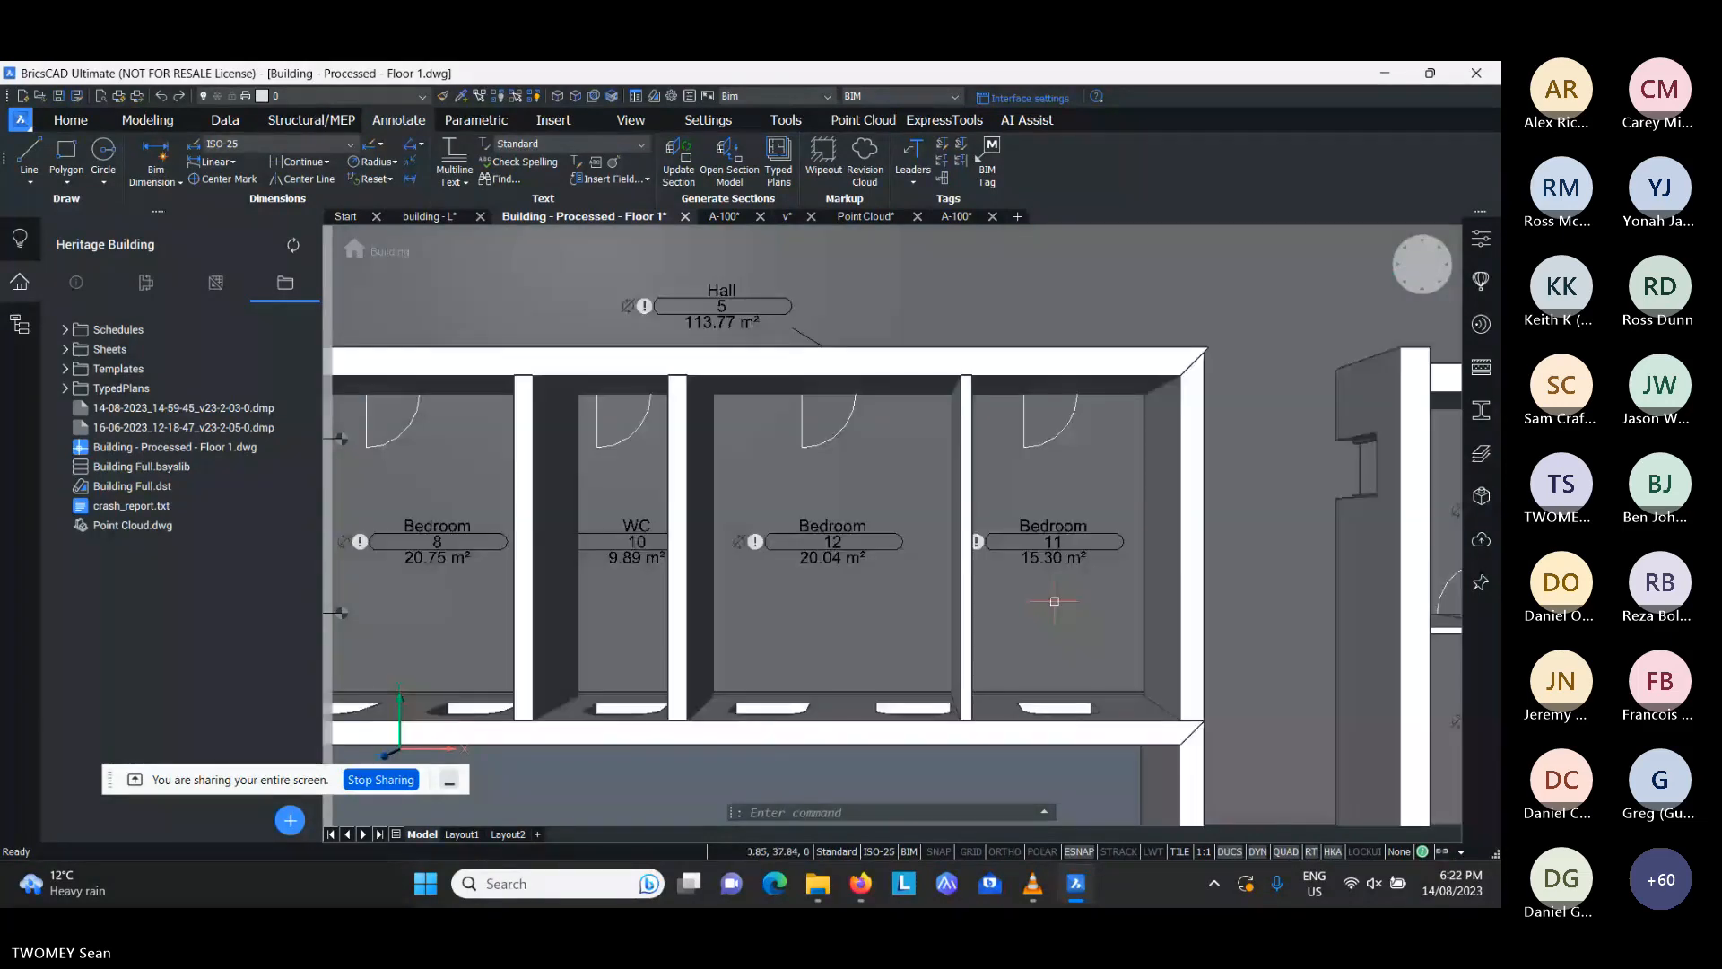
scroll(775, 521, "down", 5)
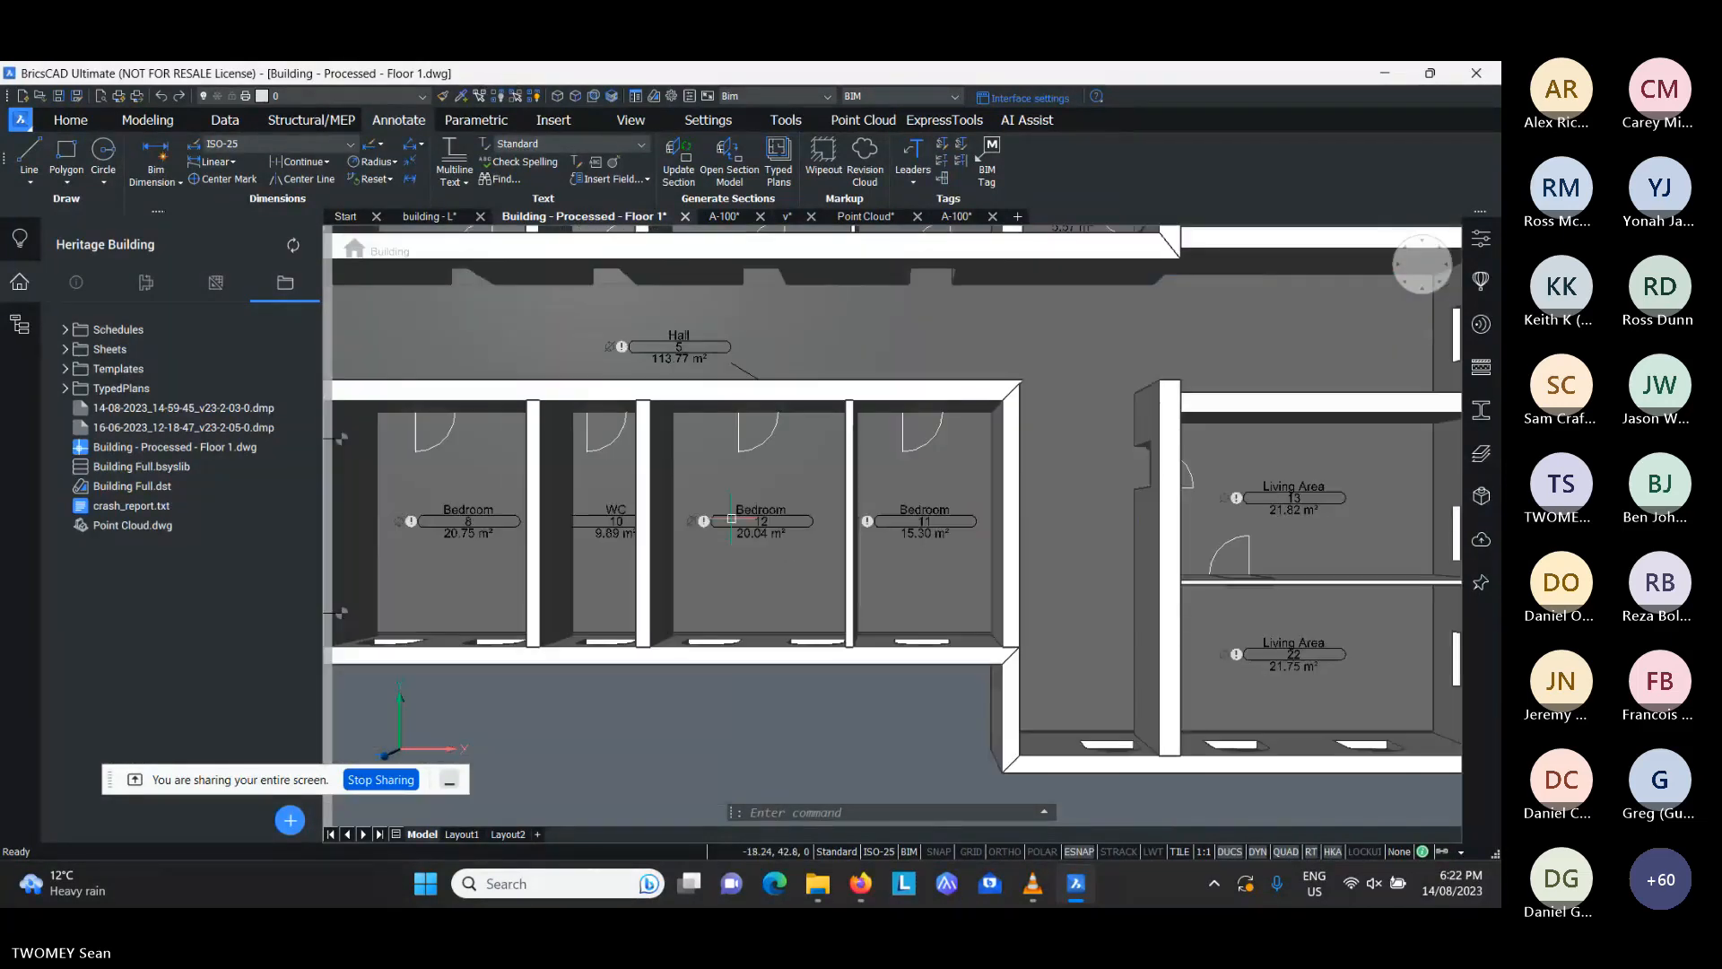
scroll(687, 594, "up", 1)
middle_click_drag(686, 594, 451, 583)
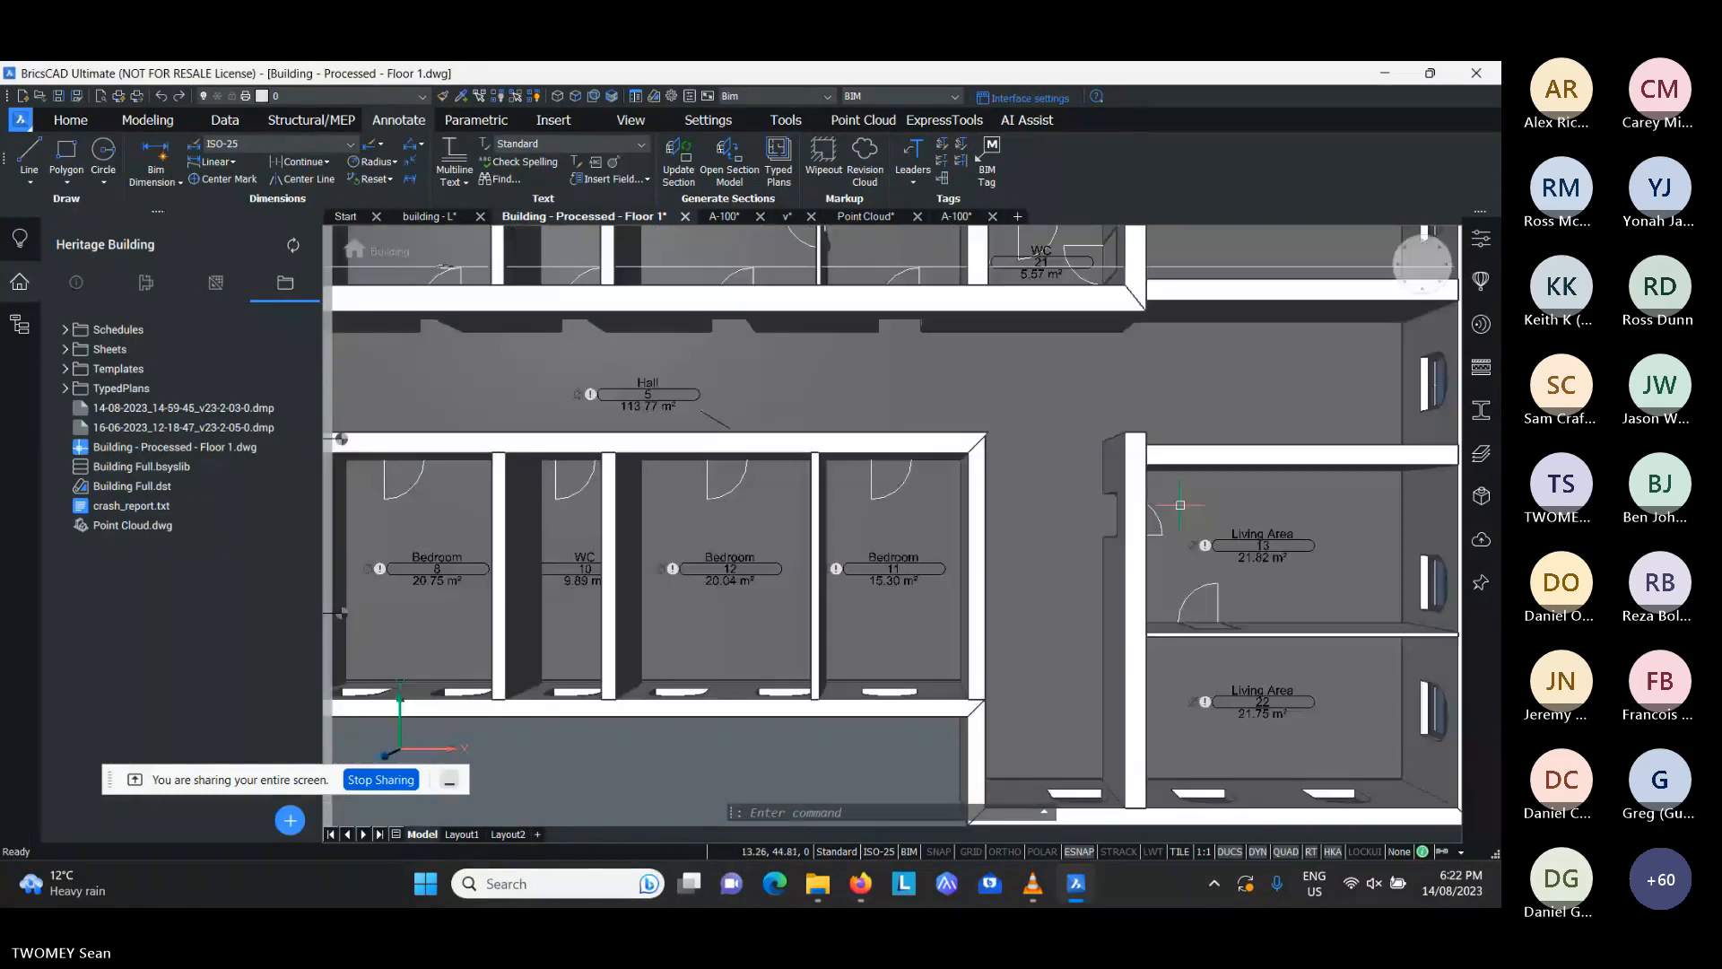
scroll(1261, 606, "up", 3)
middle_click_drag(1261, 606, 935, 605)
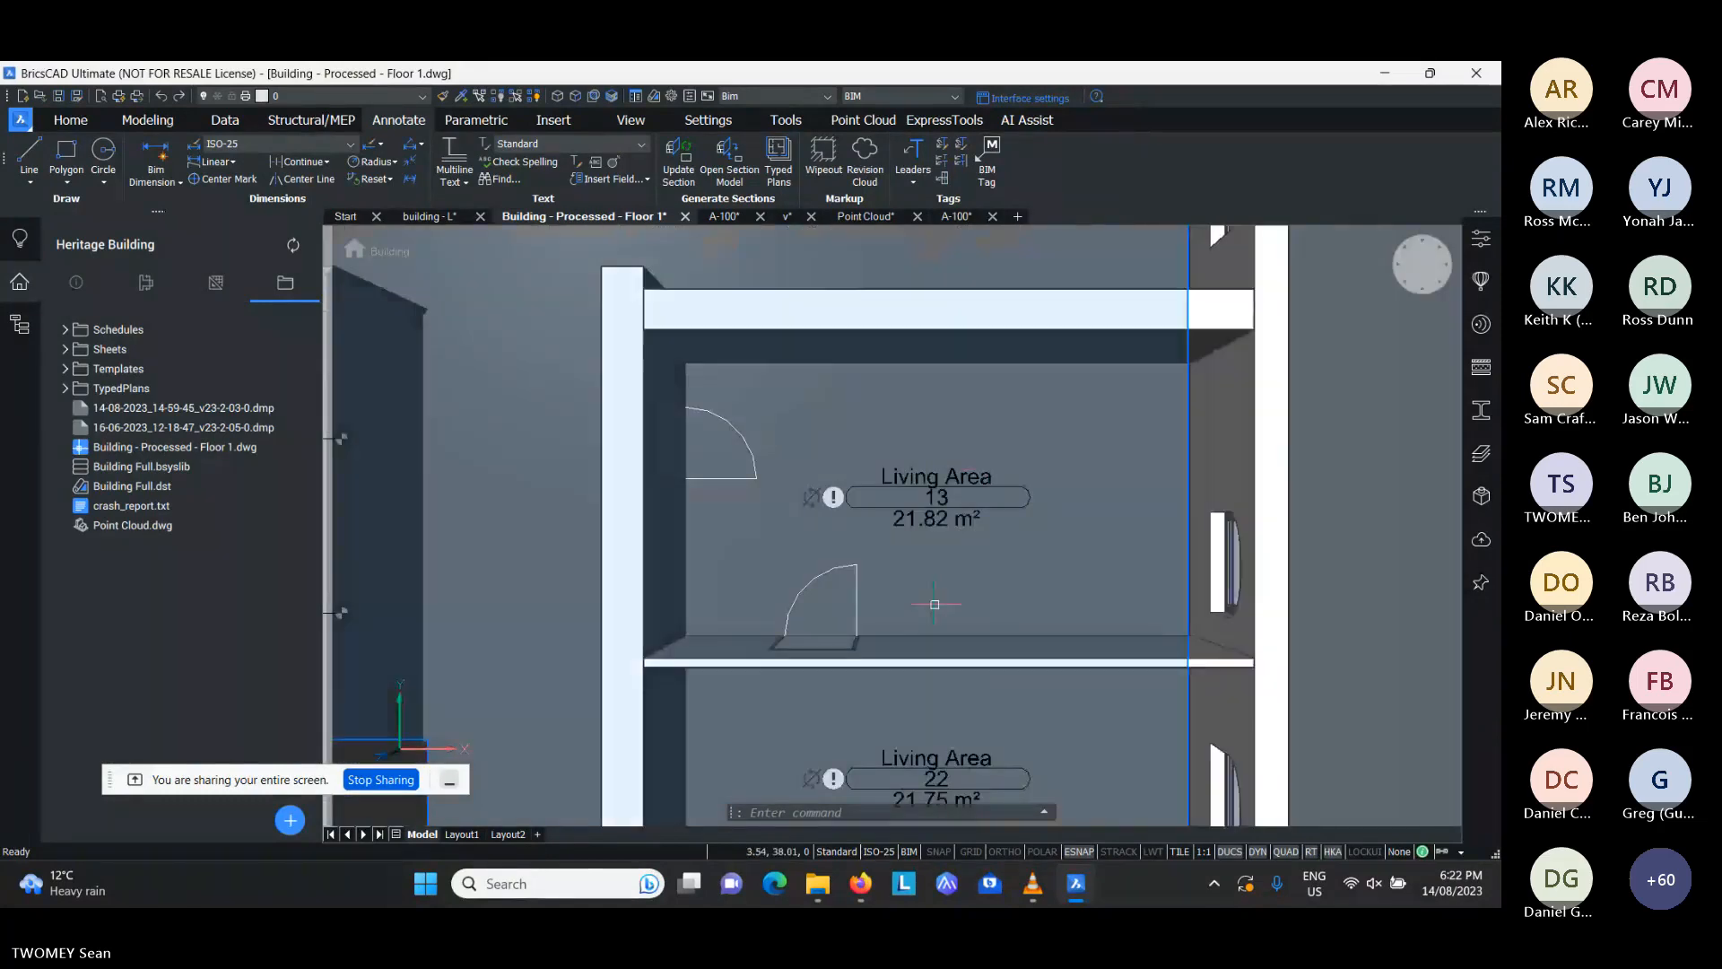
- On the Heritage Building's A-100 sheet, set the Floor 2 viewport's typed plan to "Area - Living Areas only" and update its section
left_click(725, 216)
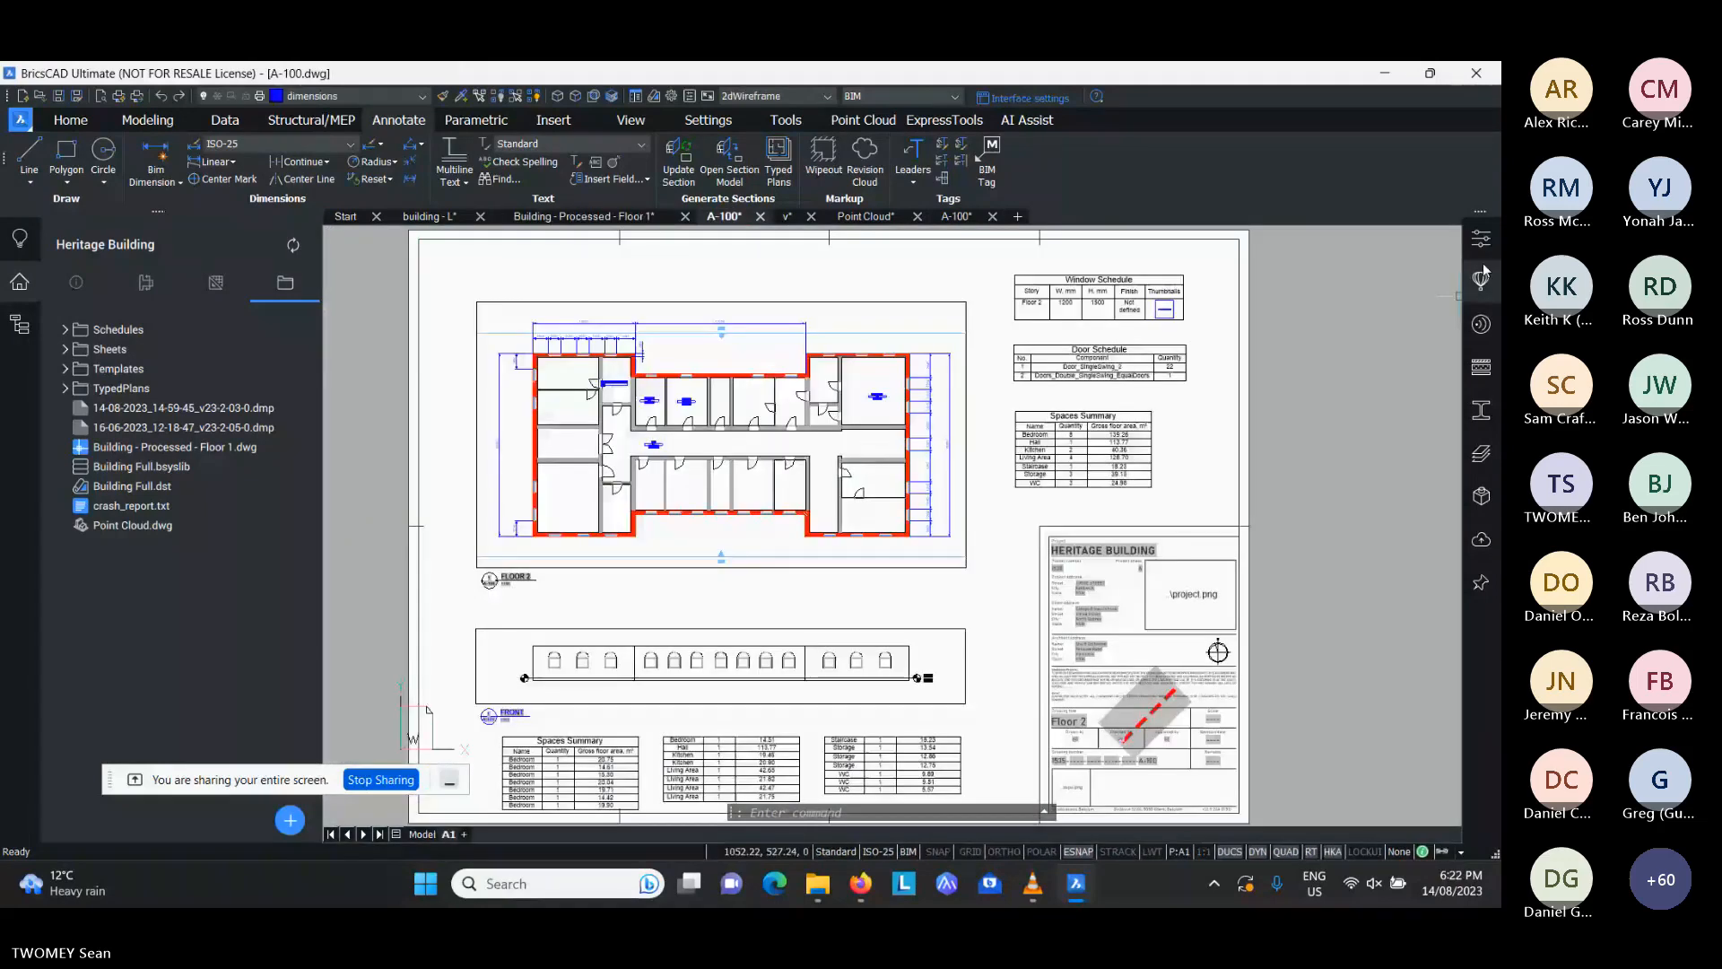
left_click(806, 385)
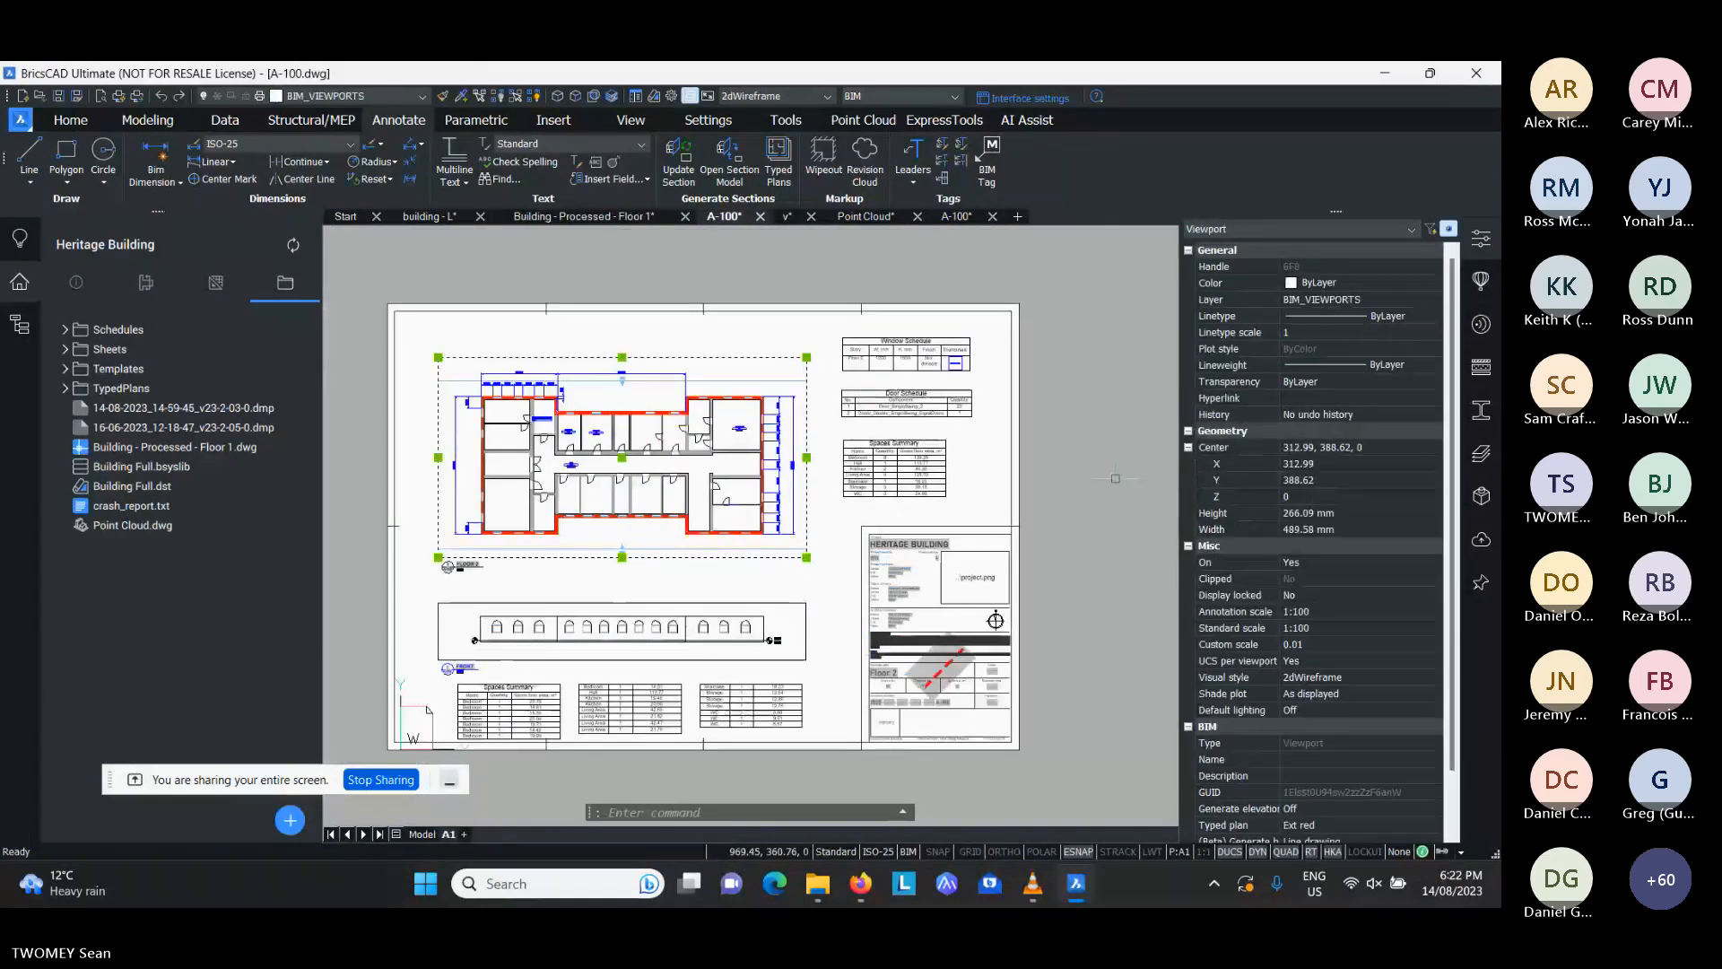
scroll(1318, 583, "down", 1)
left_click(1334, 760)
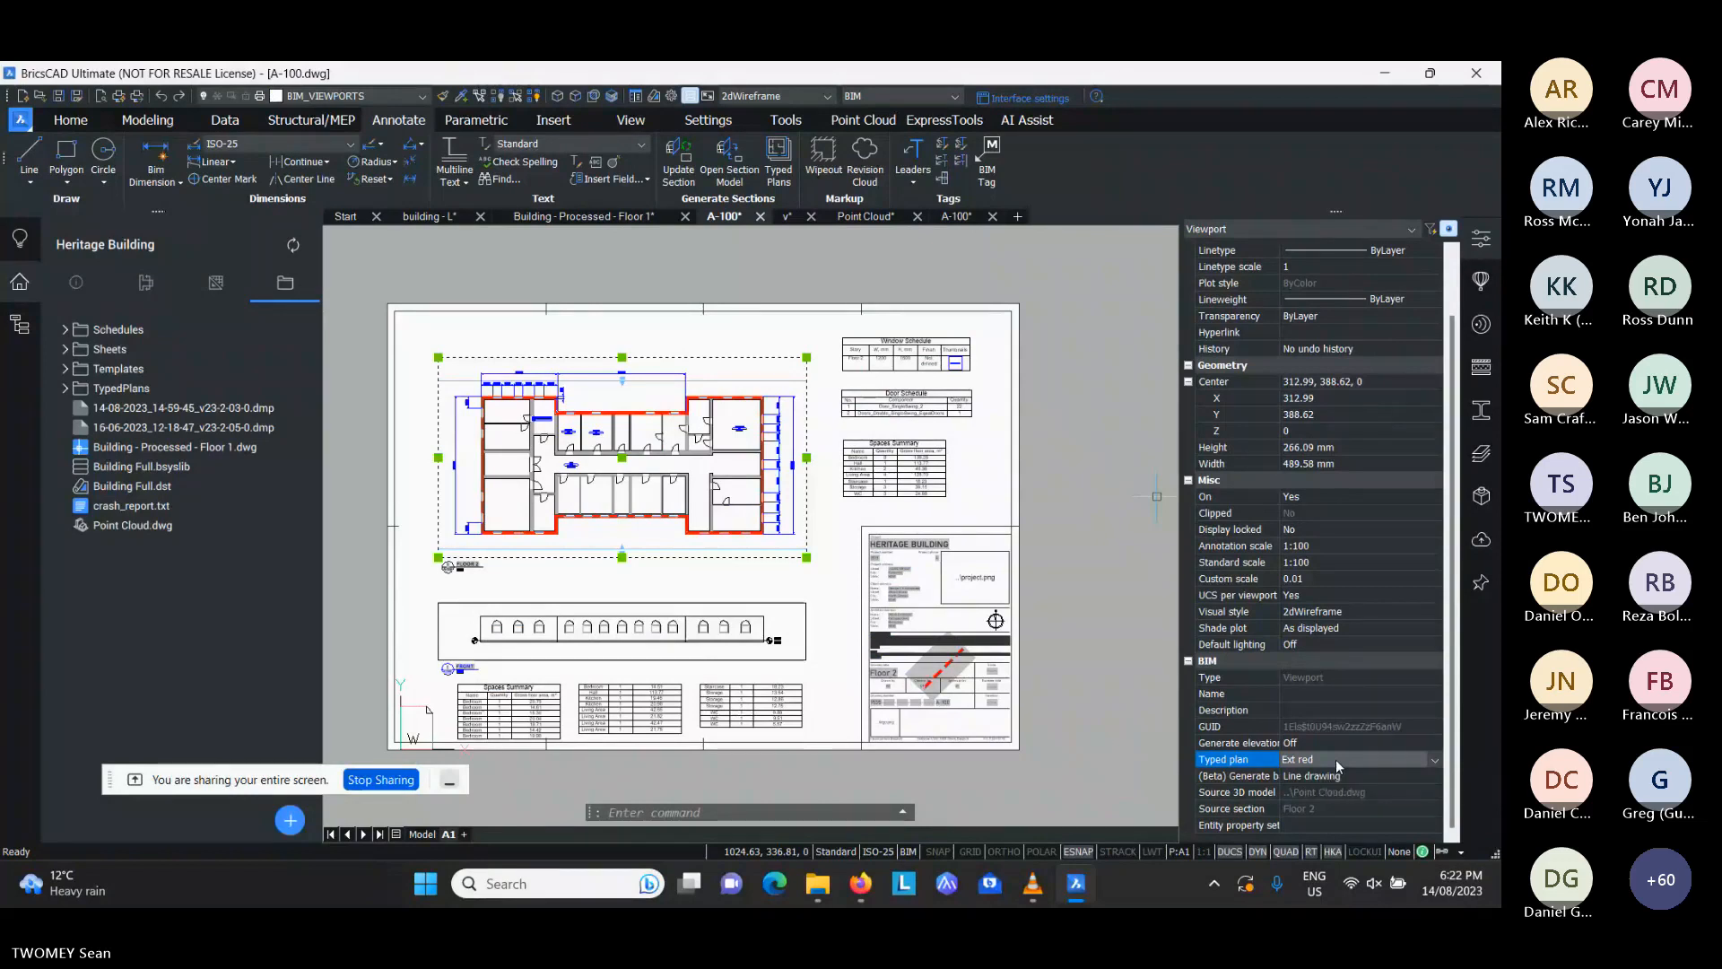
left_click(1337, 759)
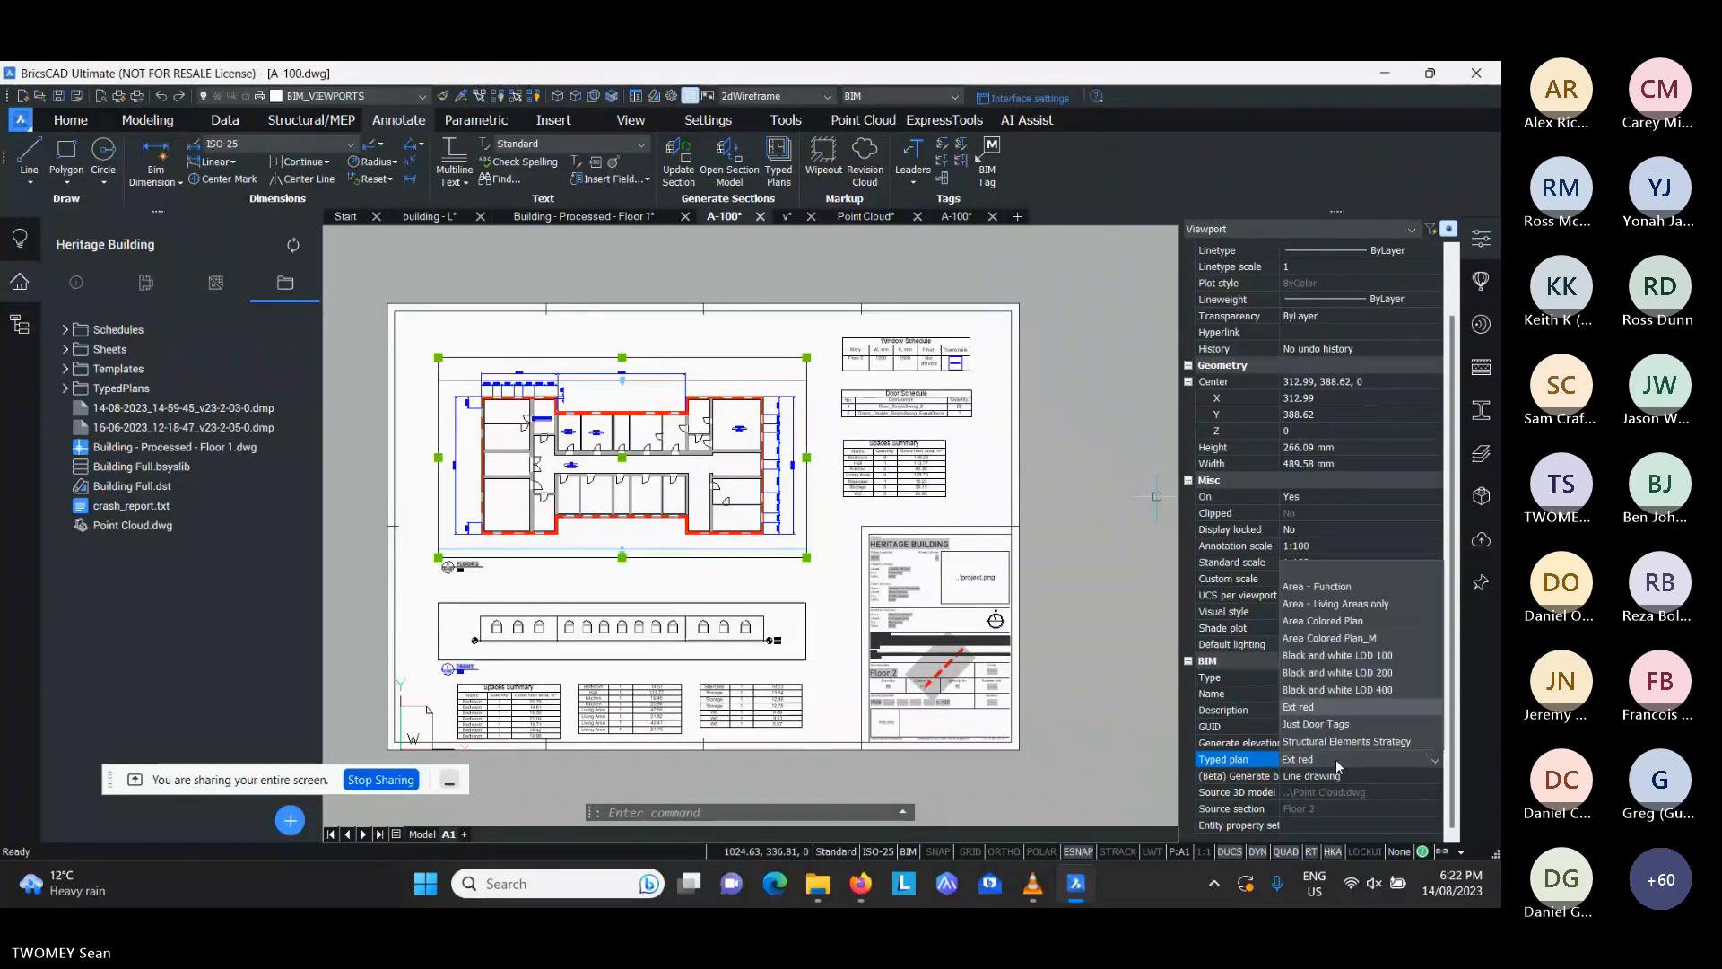
left_click(1337, 604)
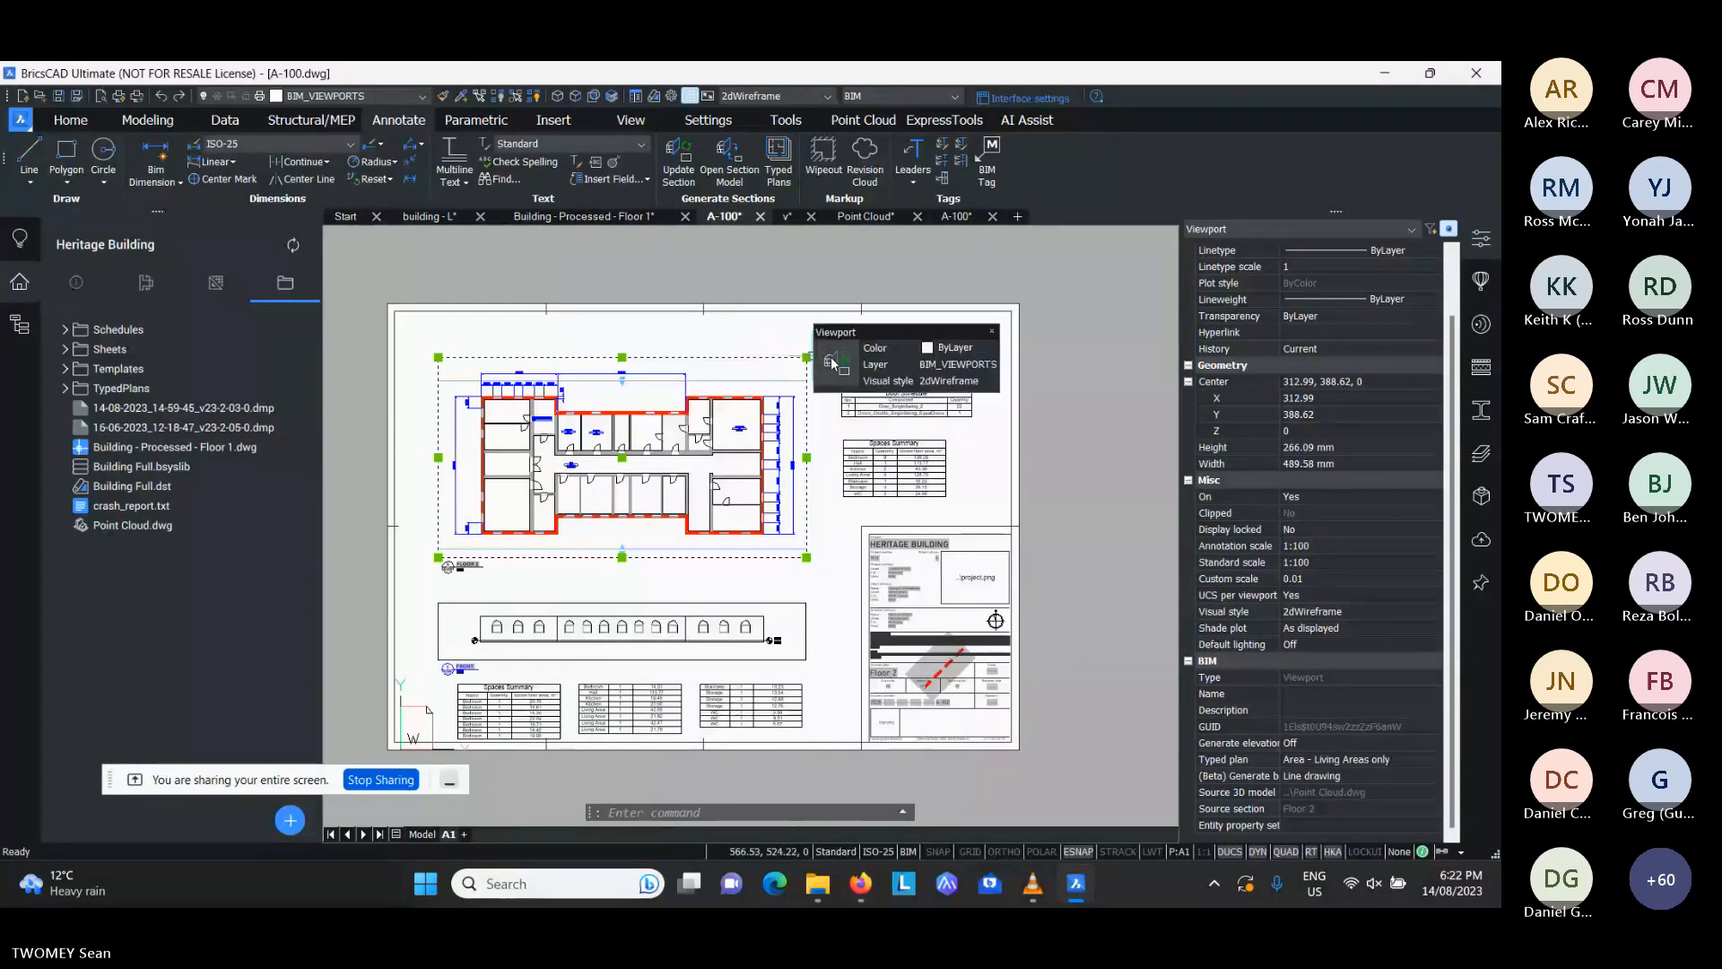
key("Escape")
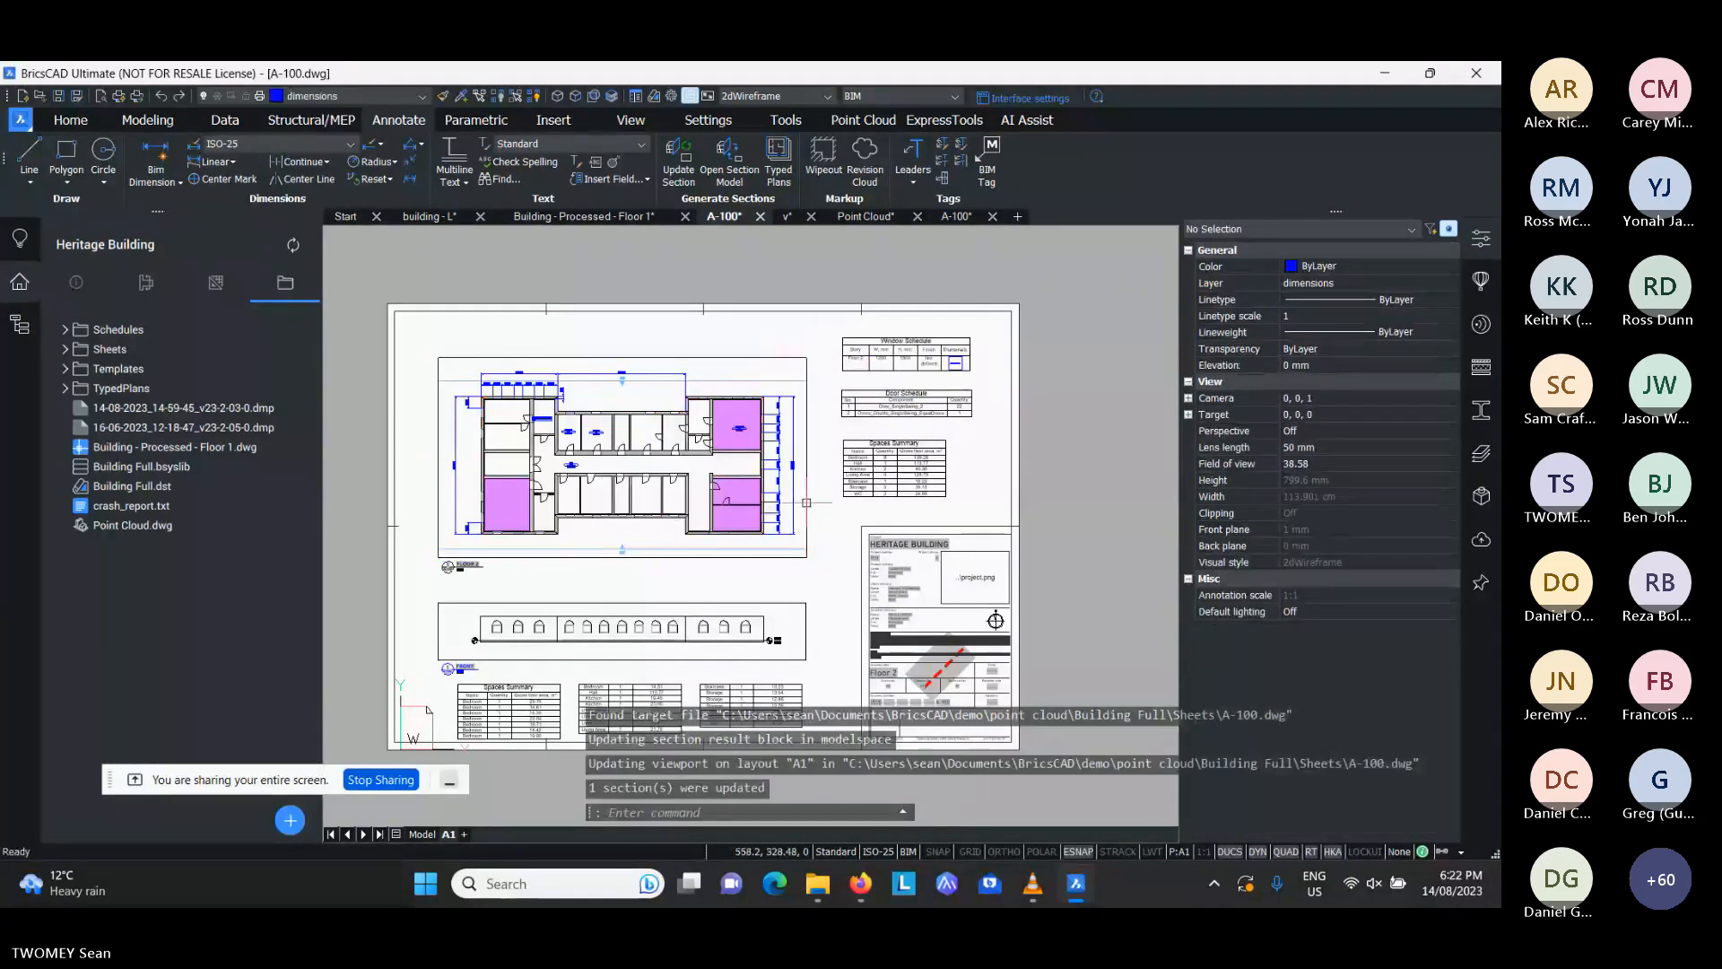
- Change the typed plan of the Floor 2 viewport on the Heritage Building's A-100 sheet to "Area - Function"
scroll(508, 460, "up", 4)
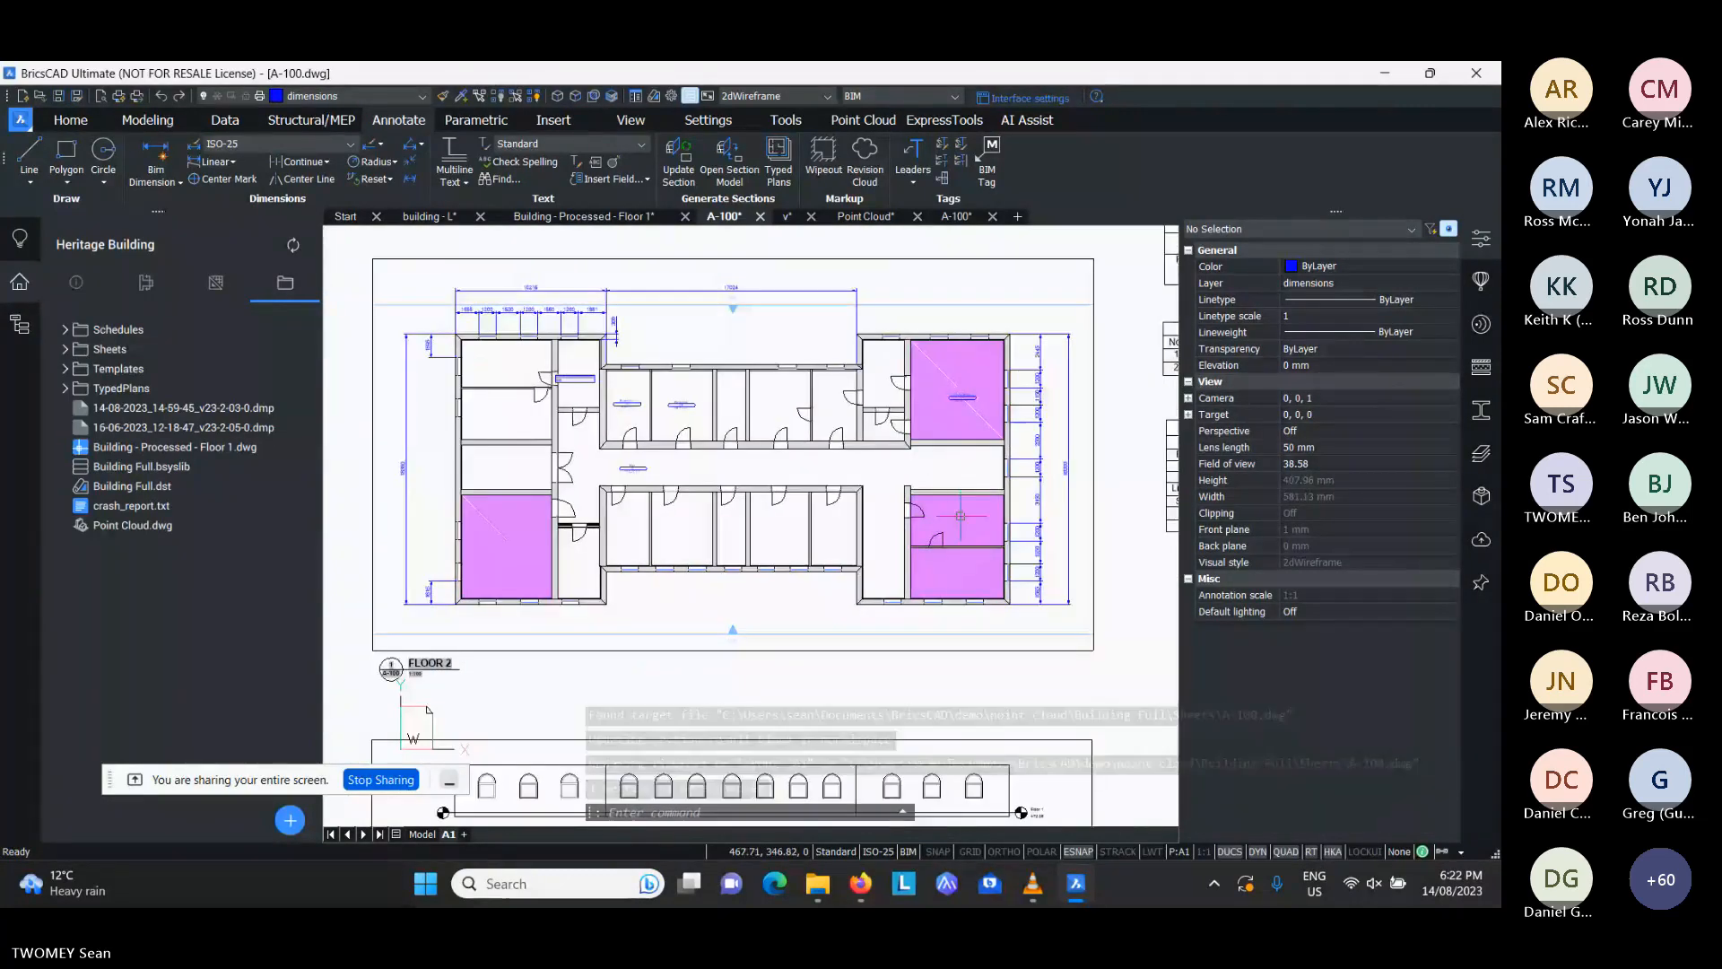
scroll(961, 516, "up", 5)
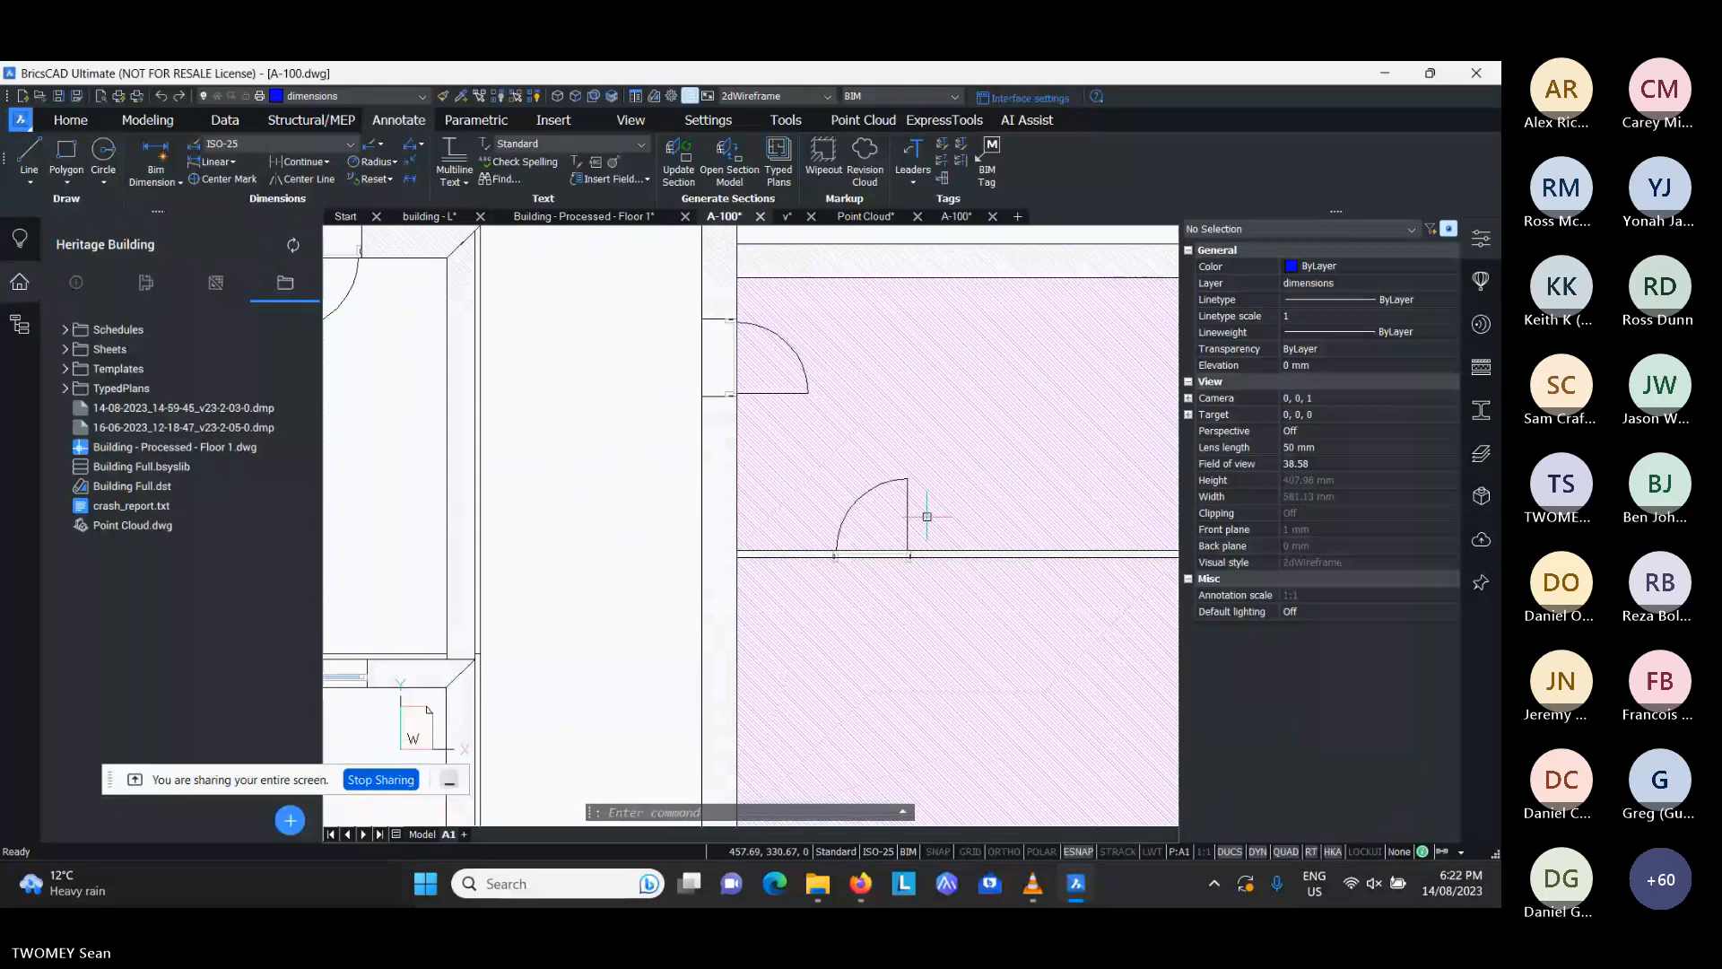
scroll(927, 517, "down", 4)
scroll(930, 466, "down", 1)
middle_click_drag(931, 466, 900, 478)
left_click(1109, 375)
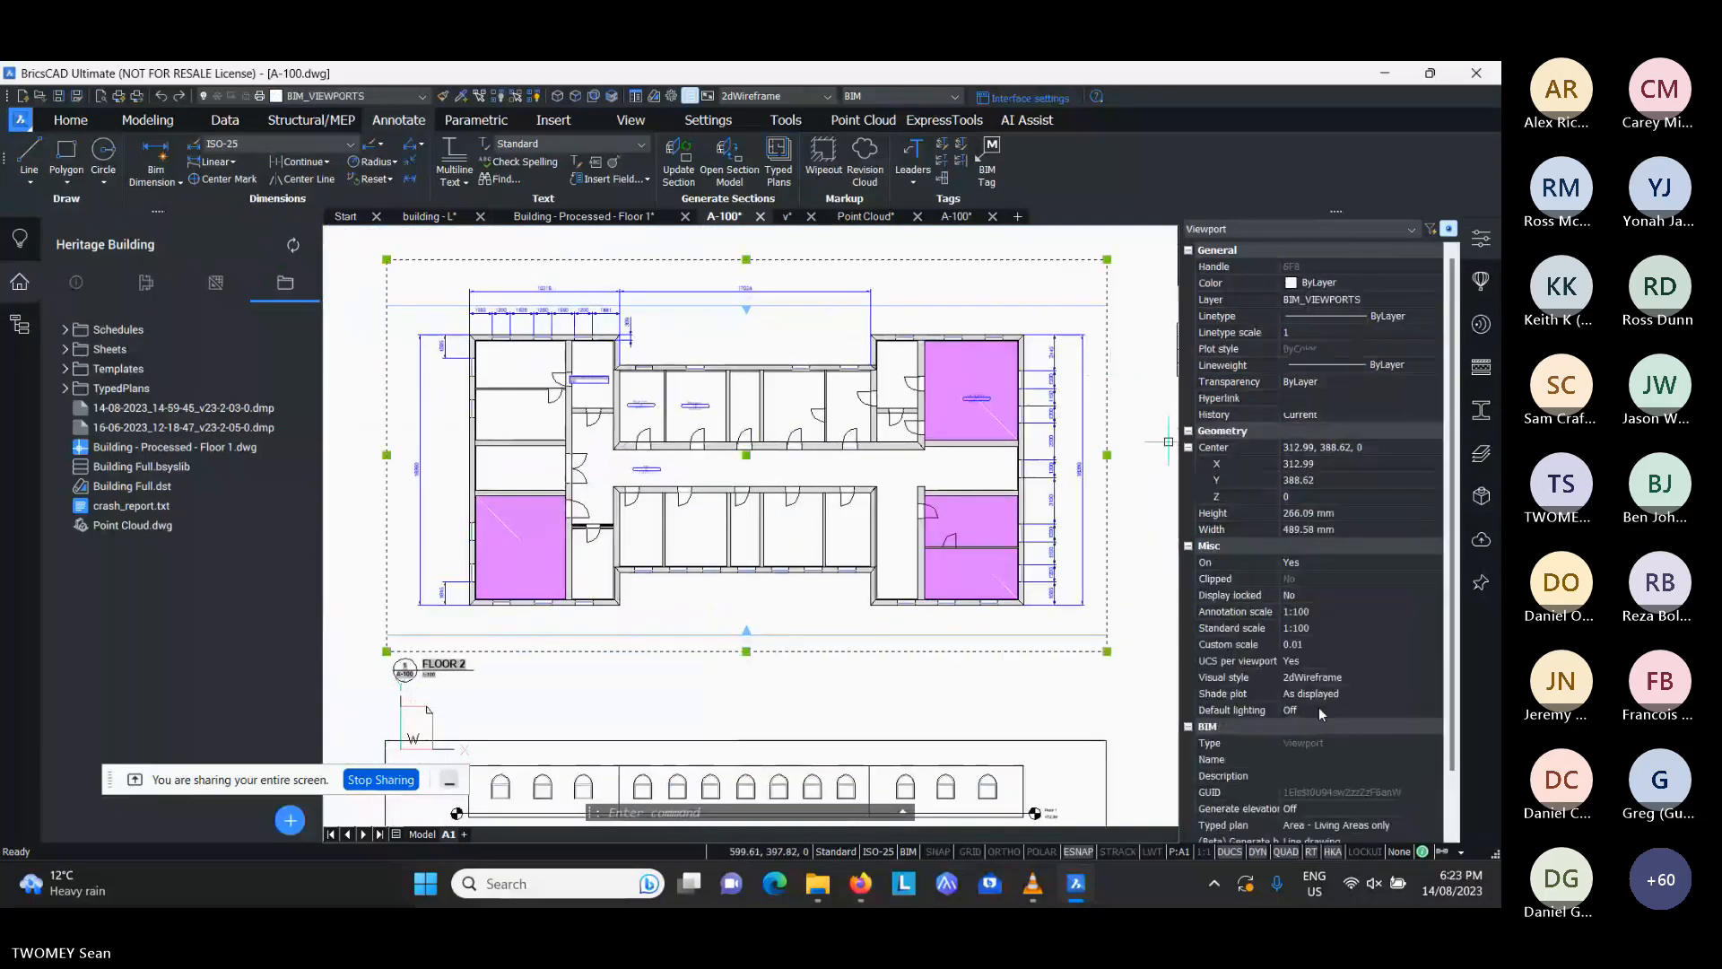
scroll(1358, 757, "down", 2)
left_click(1360, 761)
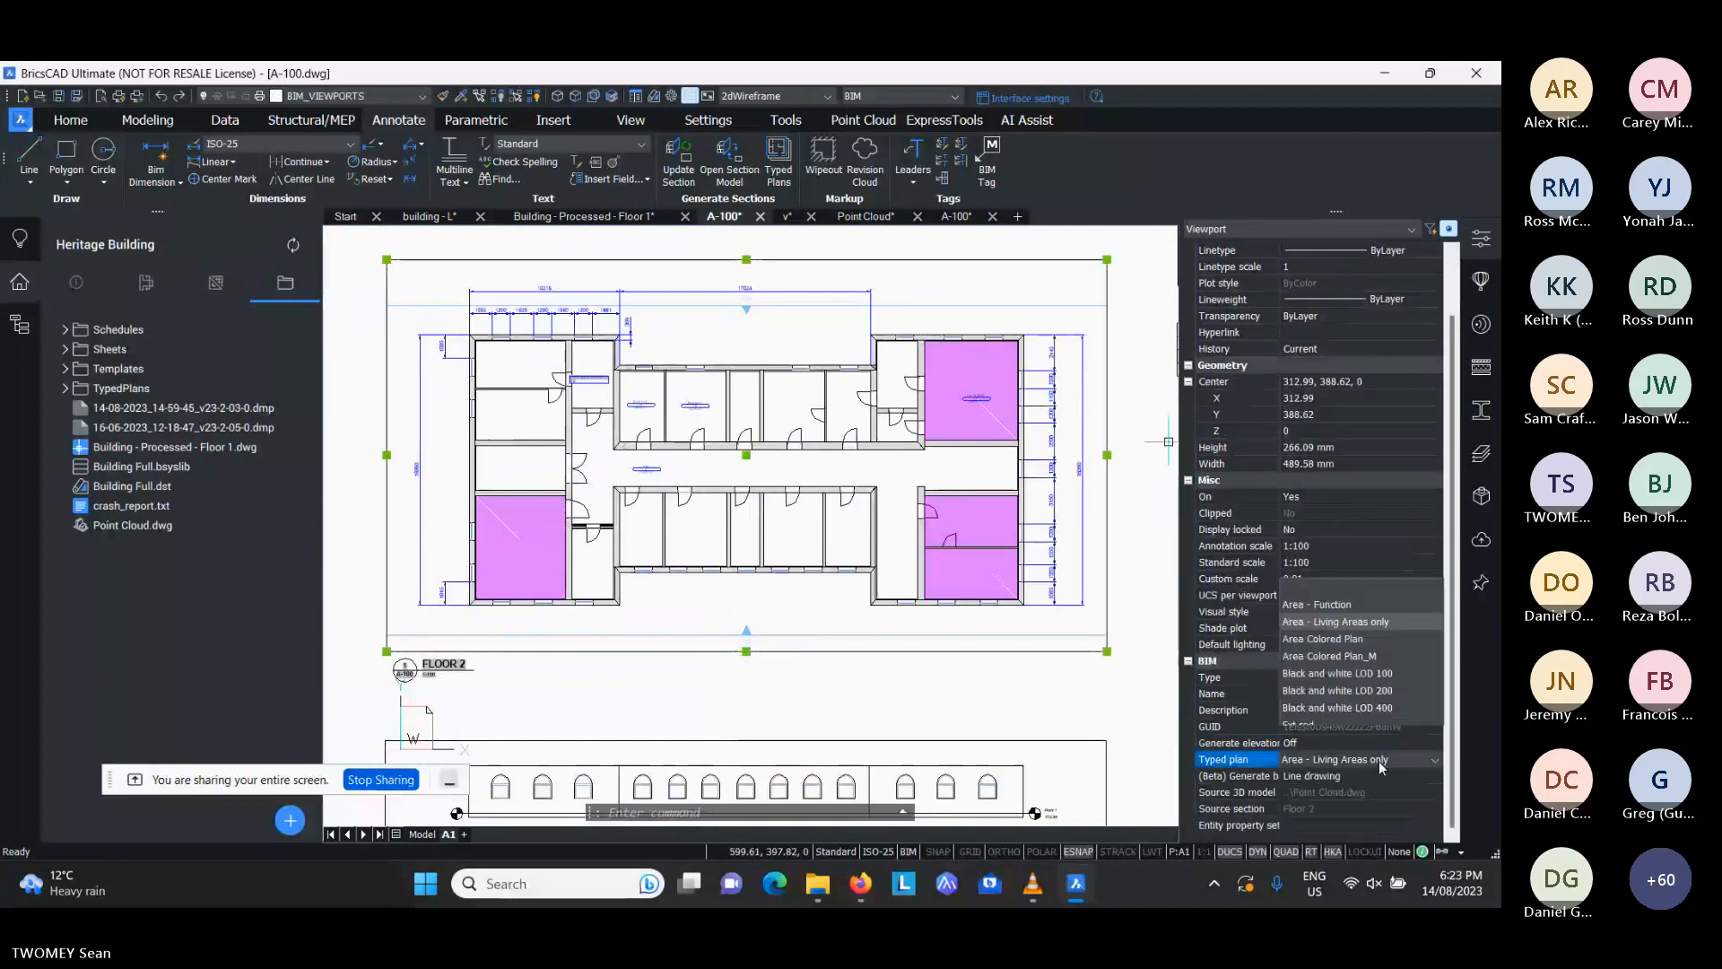
left_click(1319, 589)
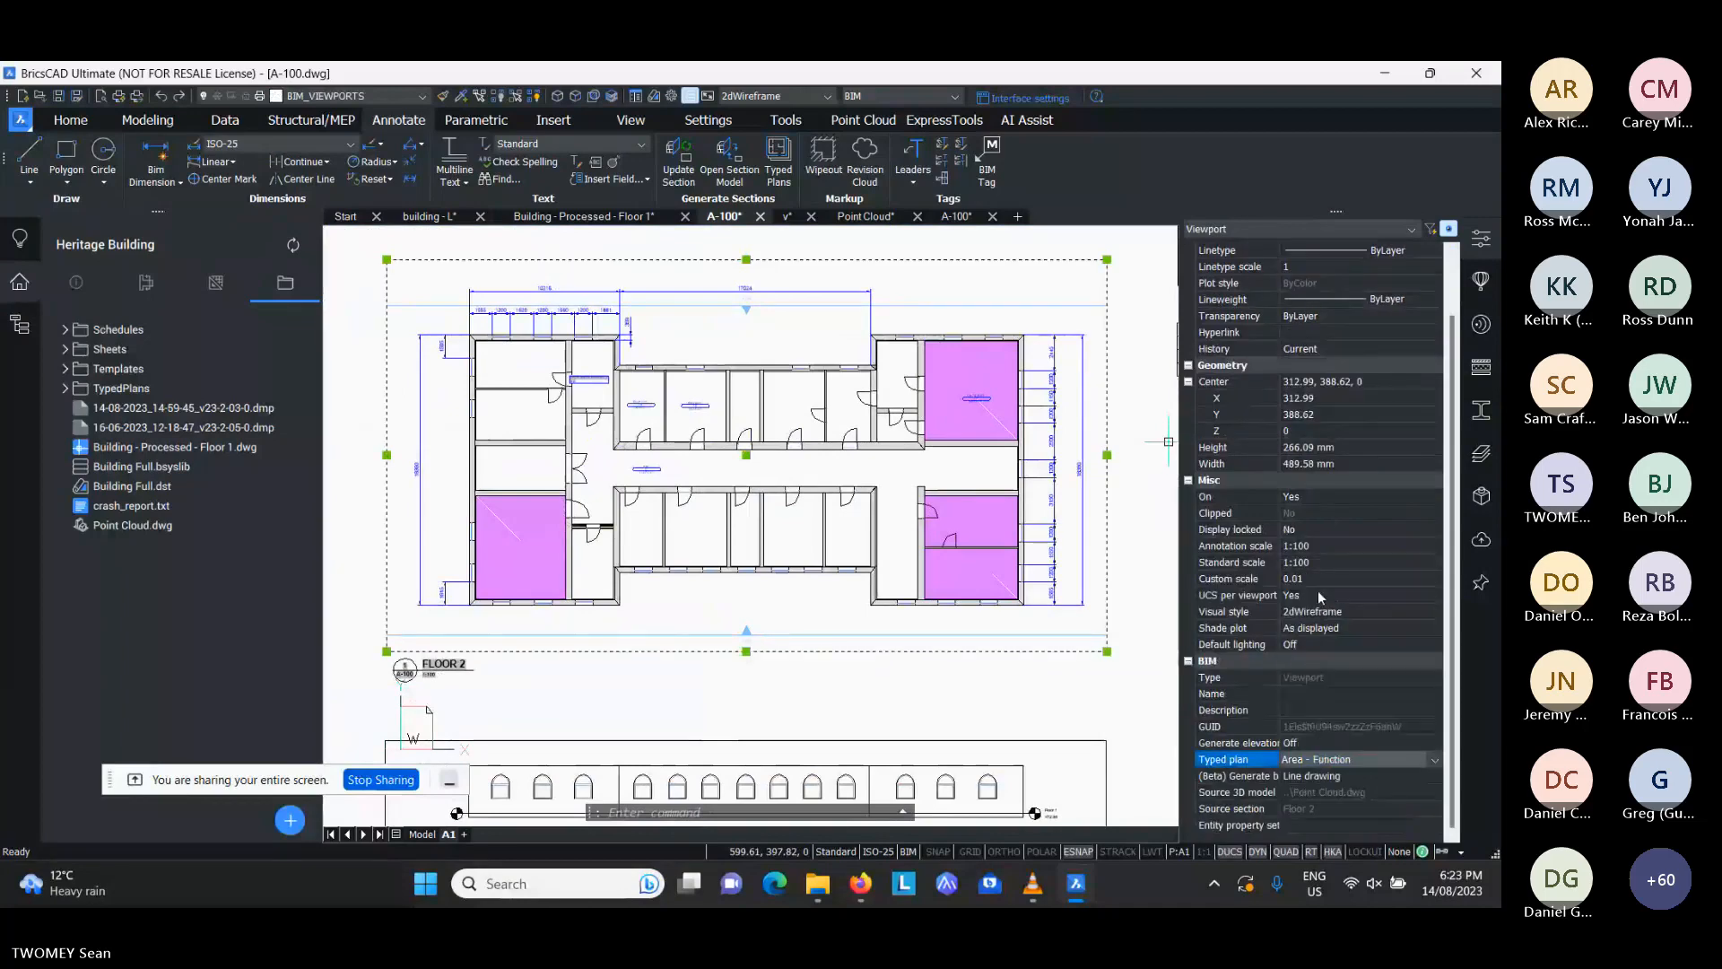
key("Escape")
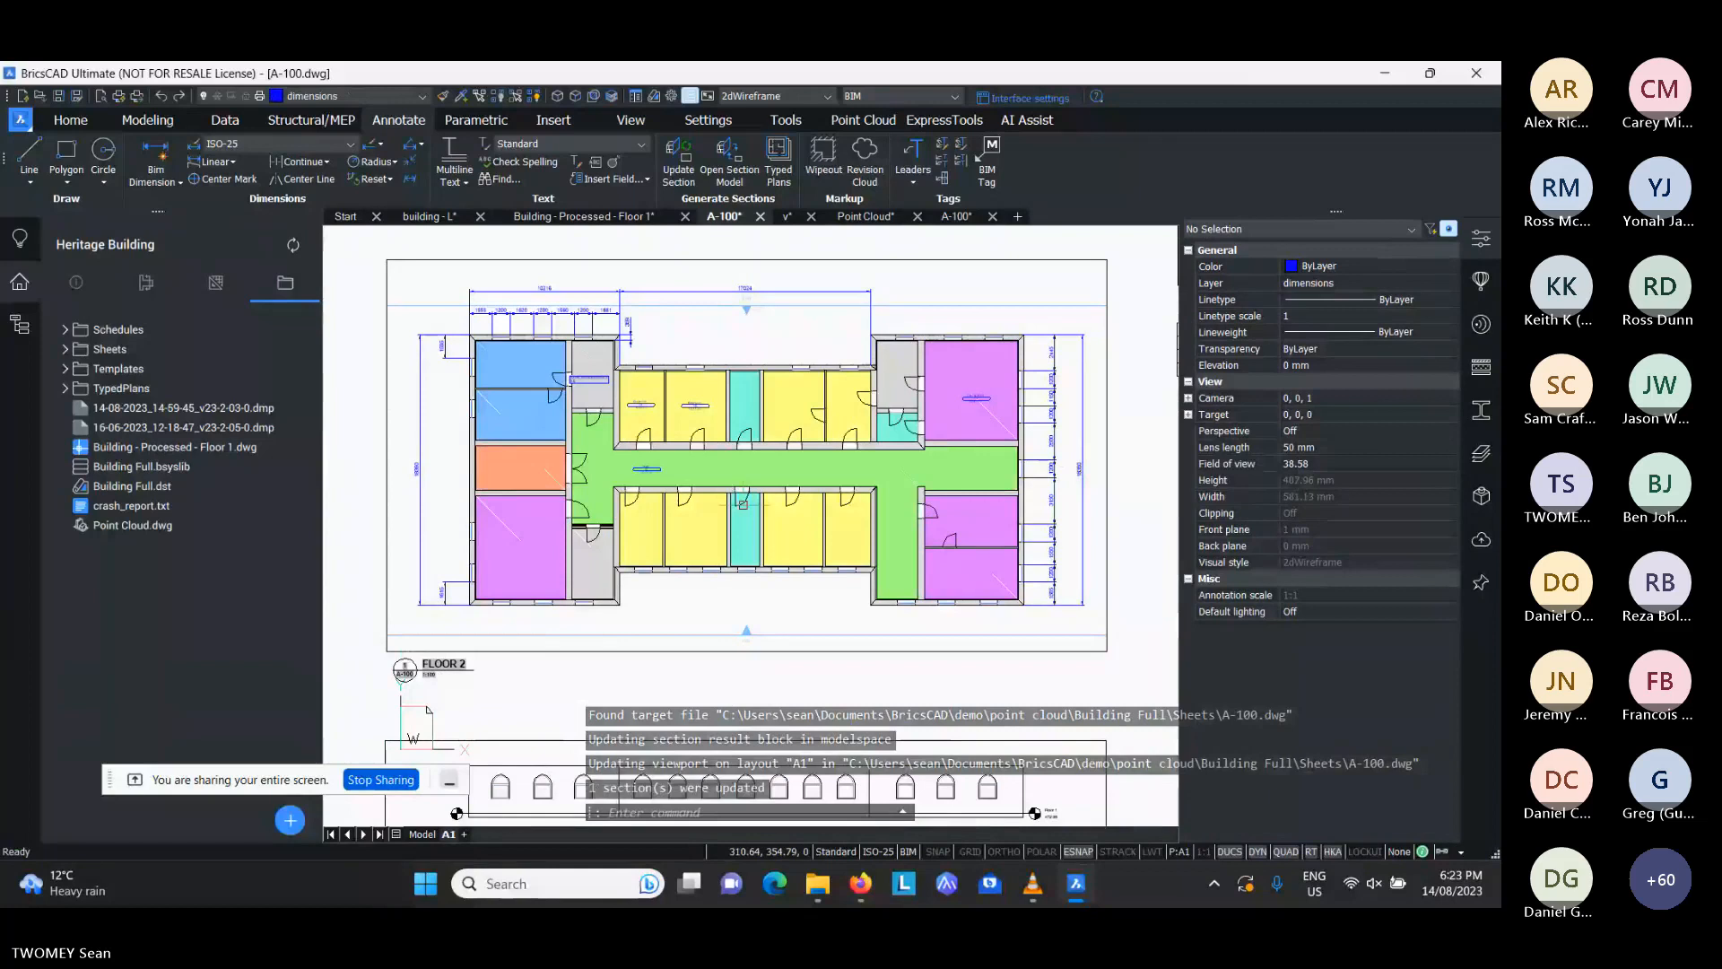
- Review the filters and colours of the Staircase and Kitchen drawing overrides in the "Area - Function" typed plan, leaving it unedited
left_click(66, 391)
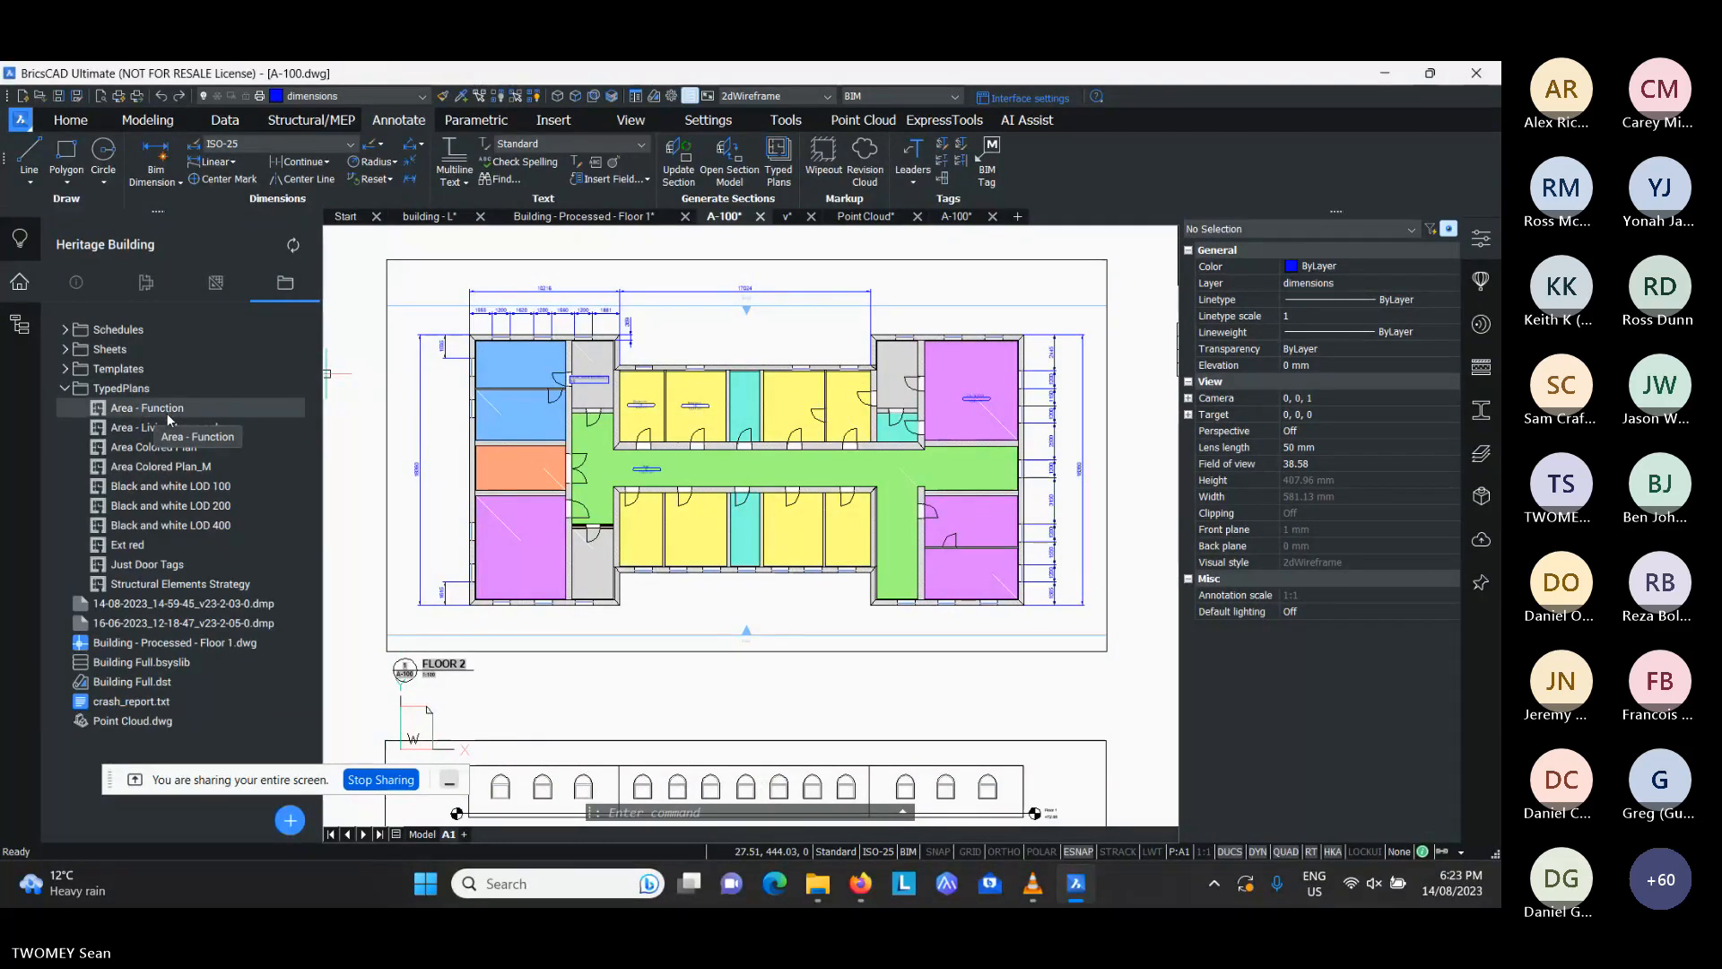
double_click(180, 413)
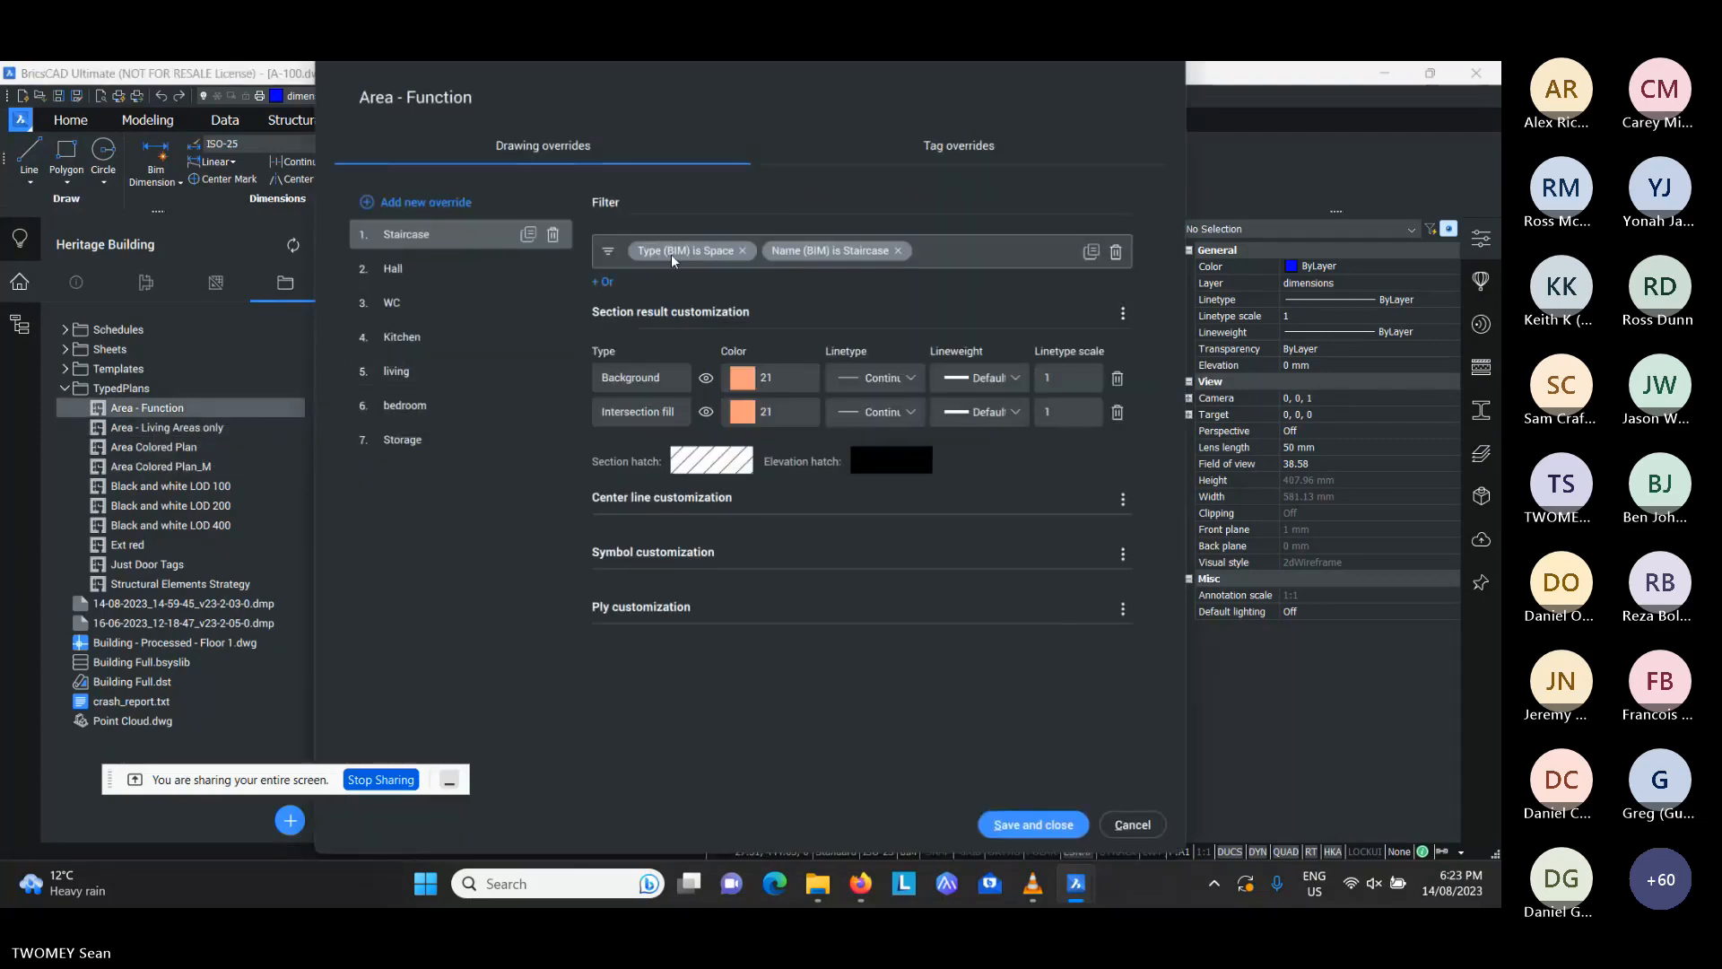
left_click(798, 252)
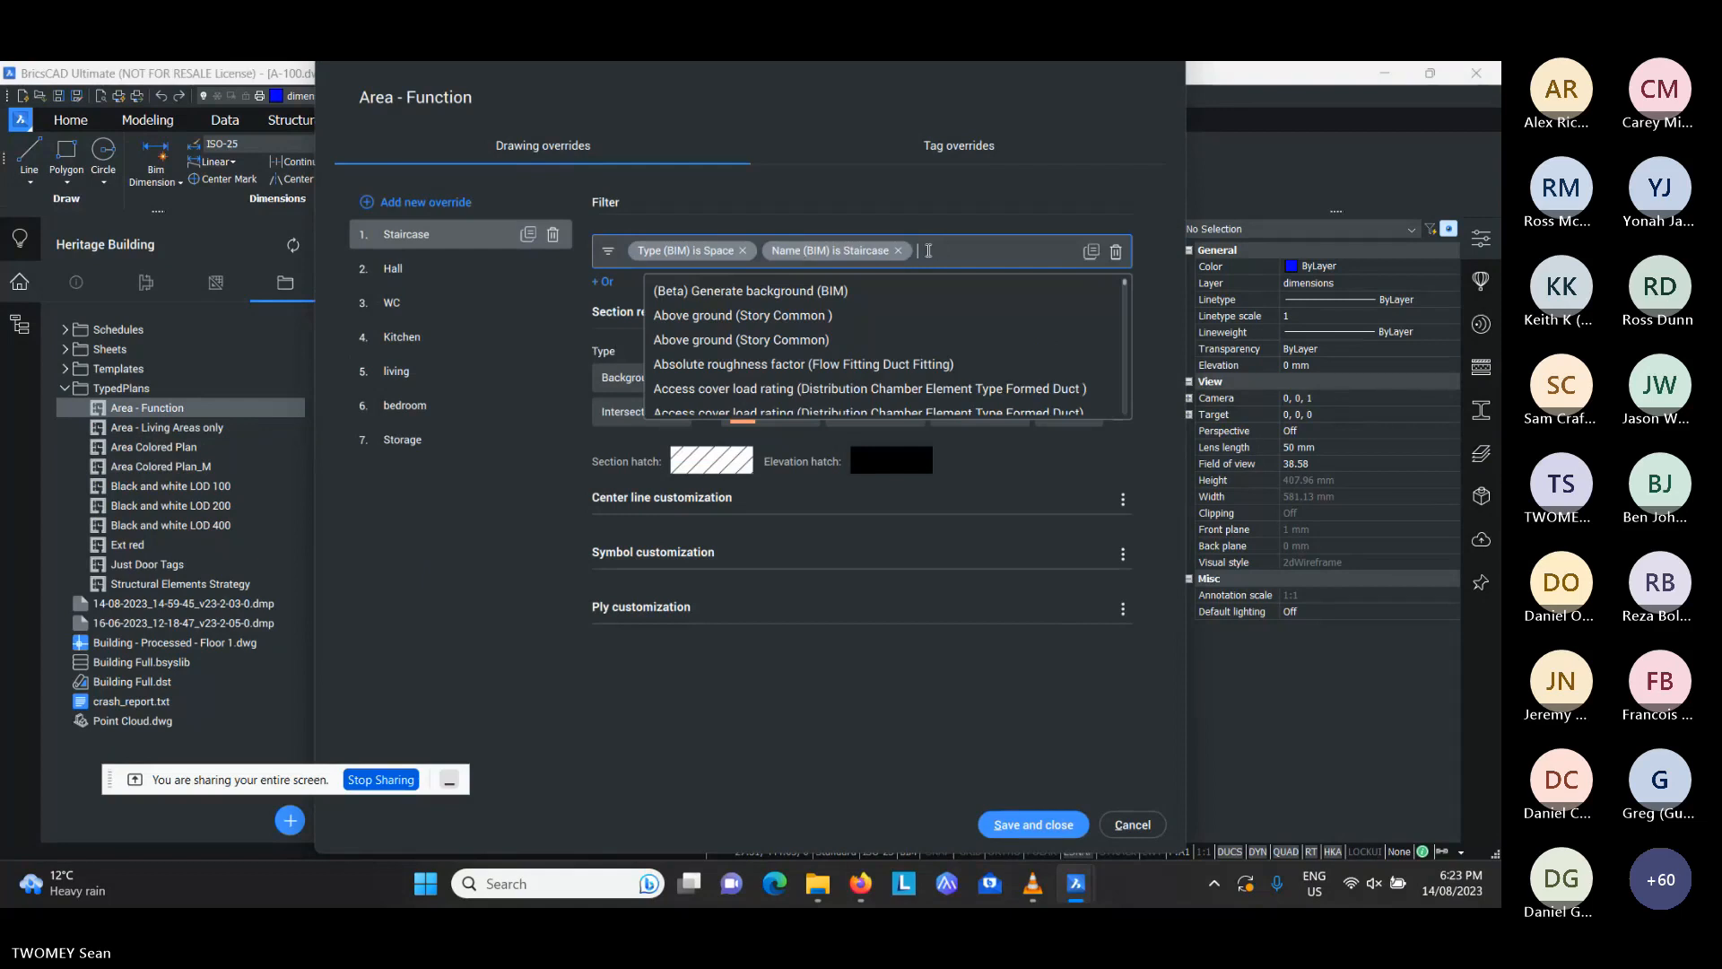
left_click(1020, 214)
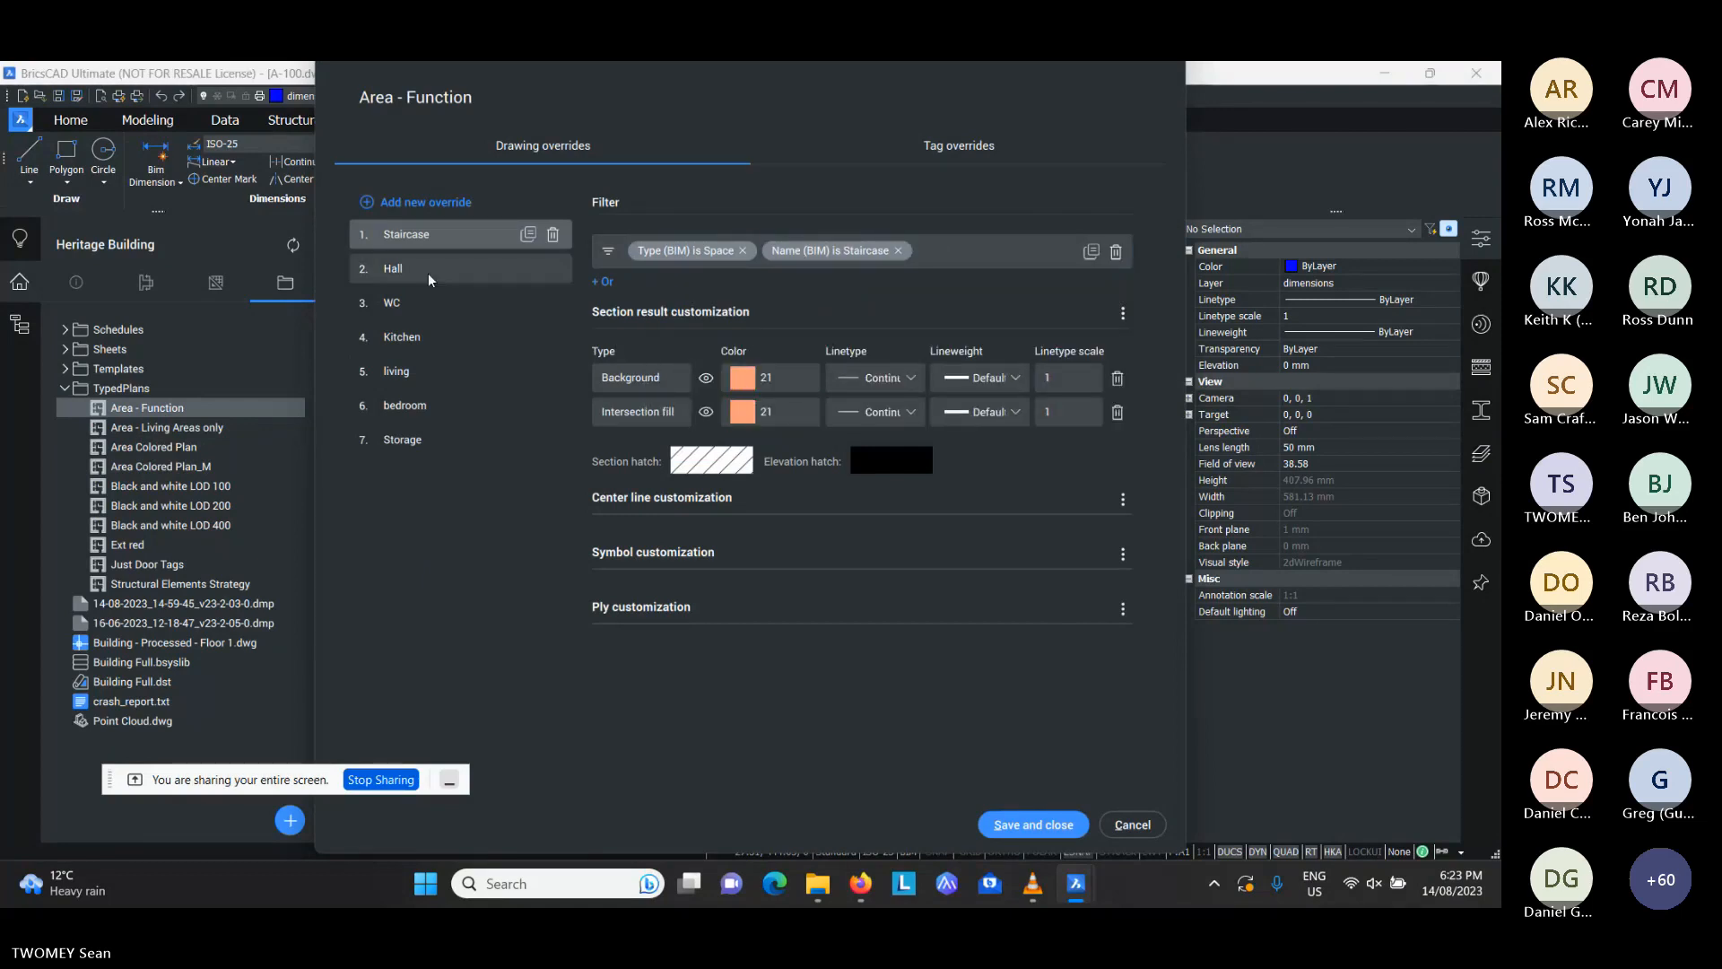
left_click(403, 338)
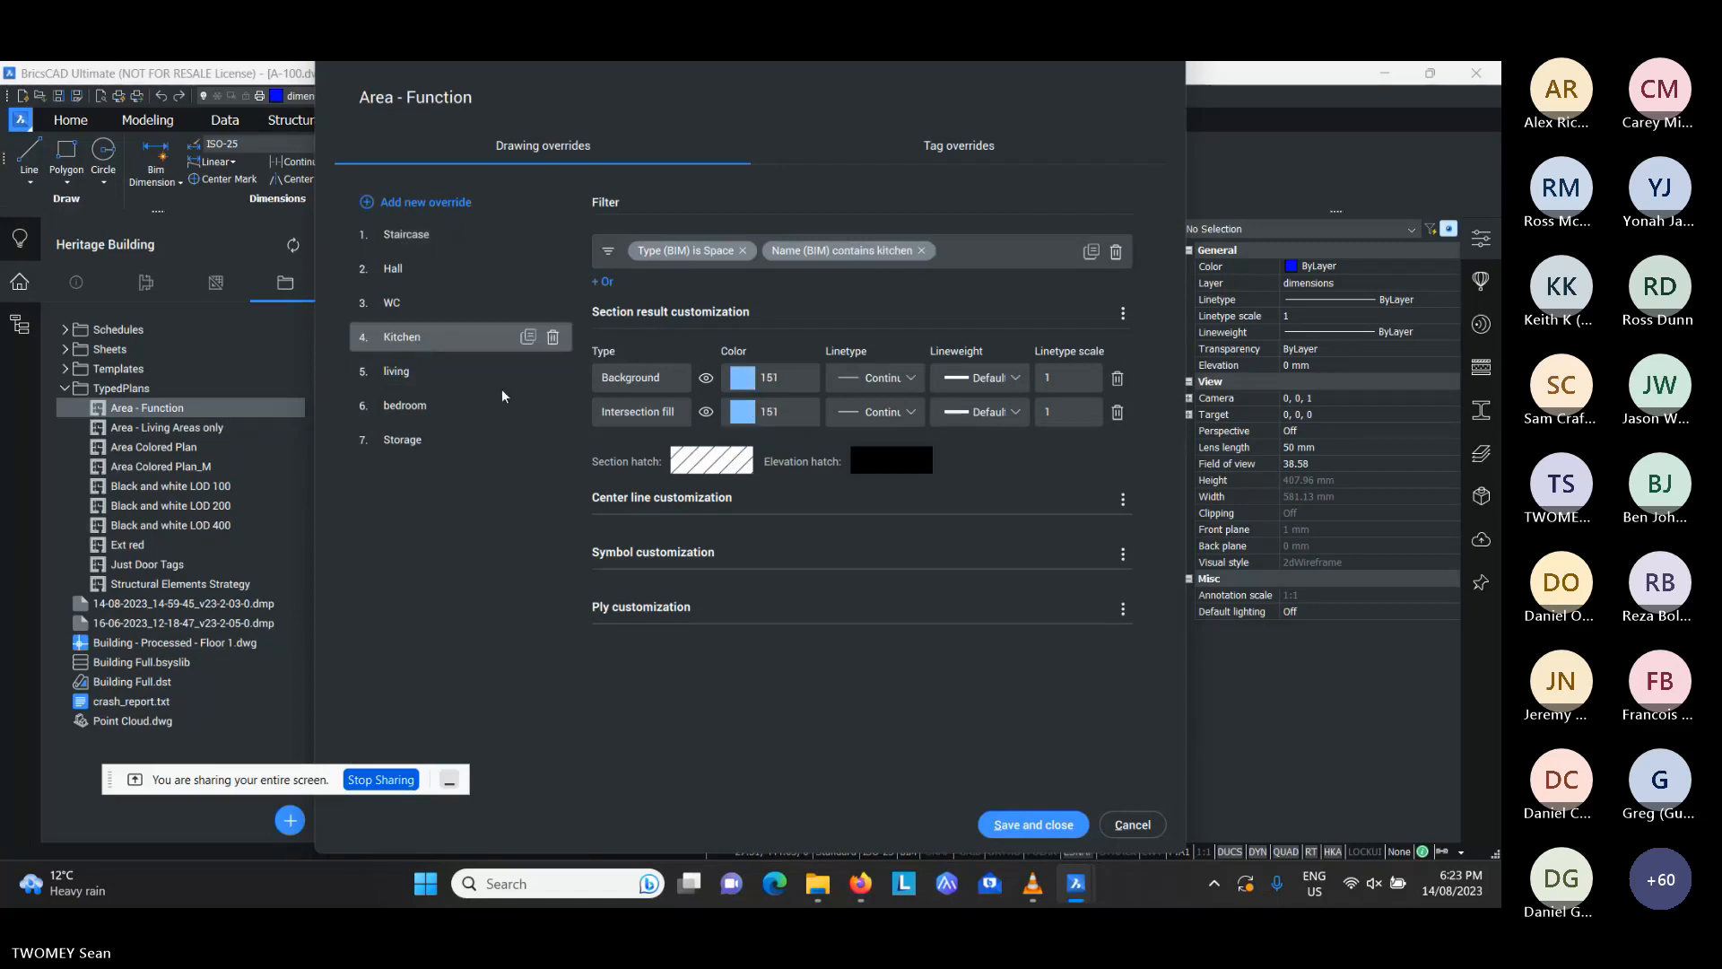
left_click(1132, 827)
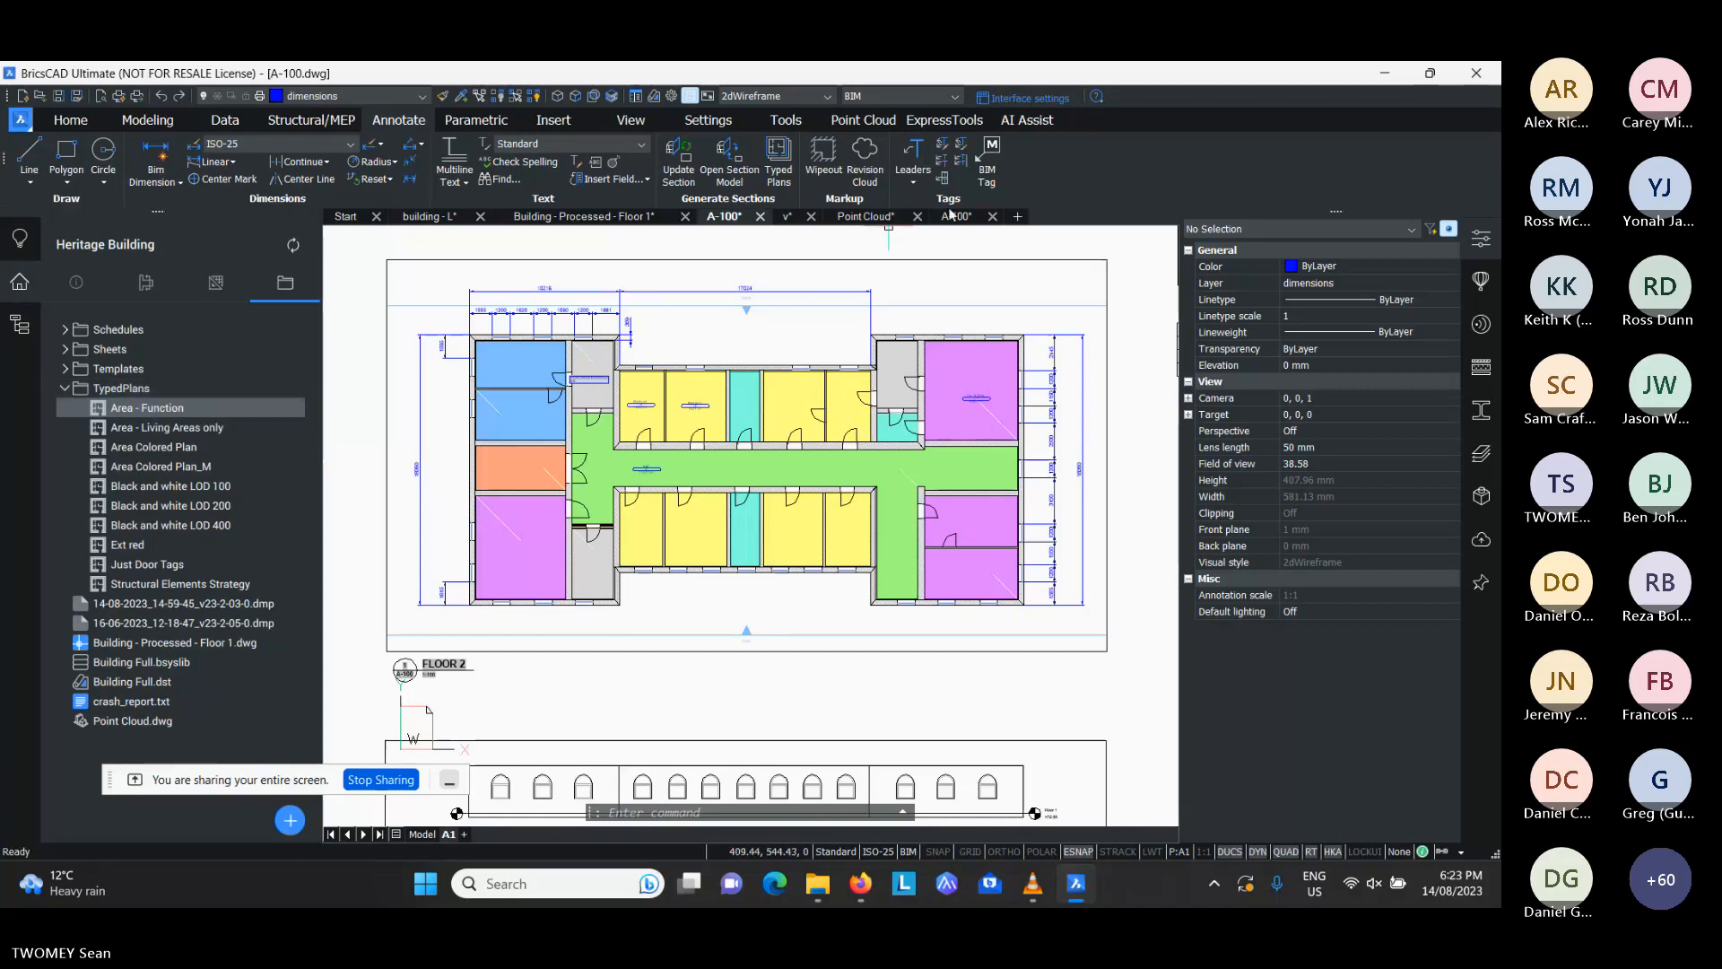
- Look over the coloured A-100 plan, switch to the Alex House A-100 sheet, and examine its Point Cloud building model from above
scroll(822, 282, "down", 1)
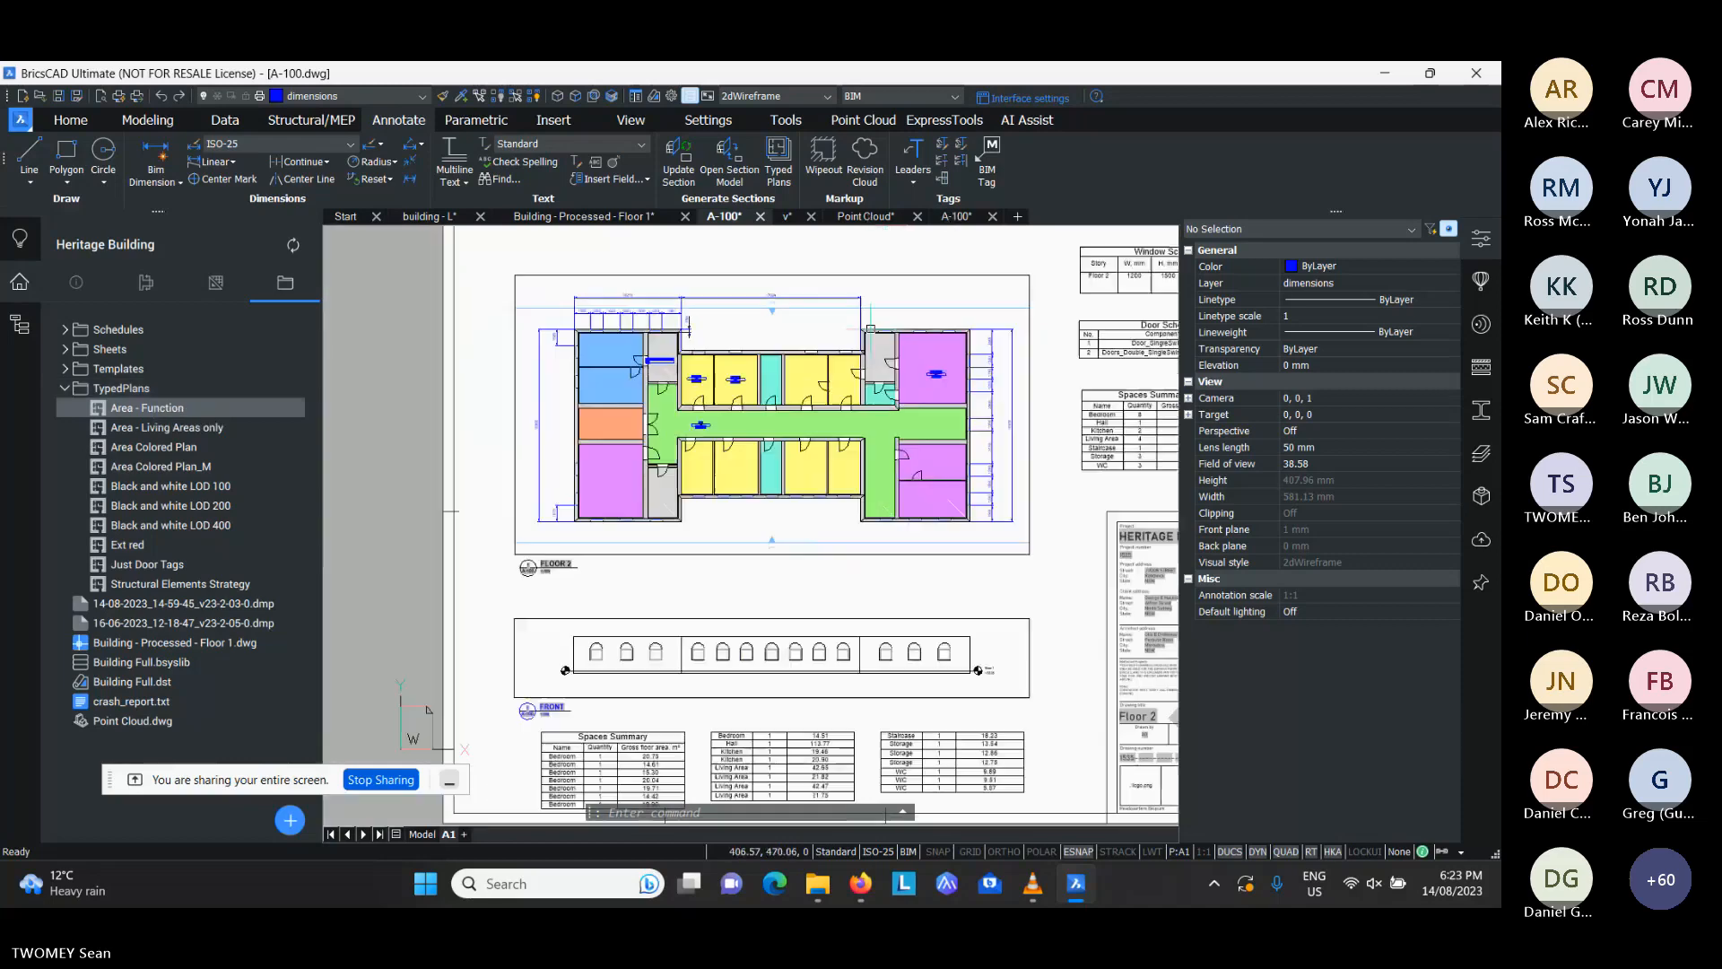
middle_click_drag(822, 283, 685, 296)
left_click(953, 218)
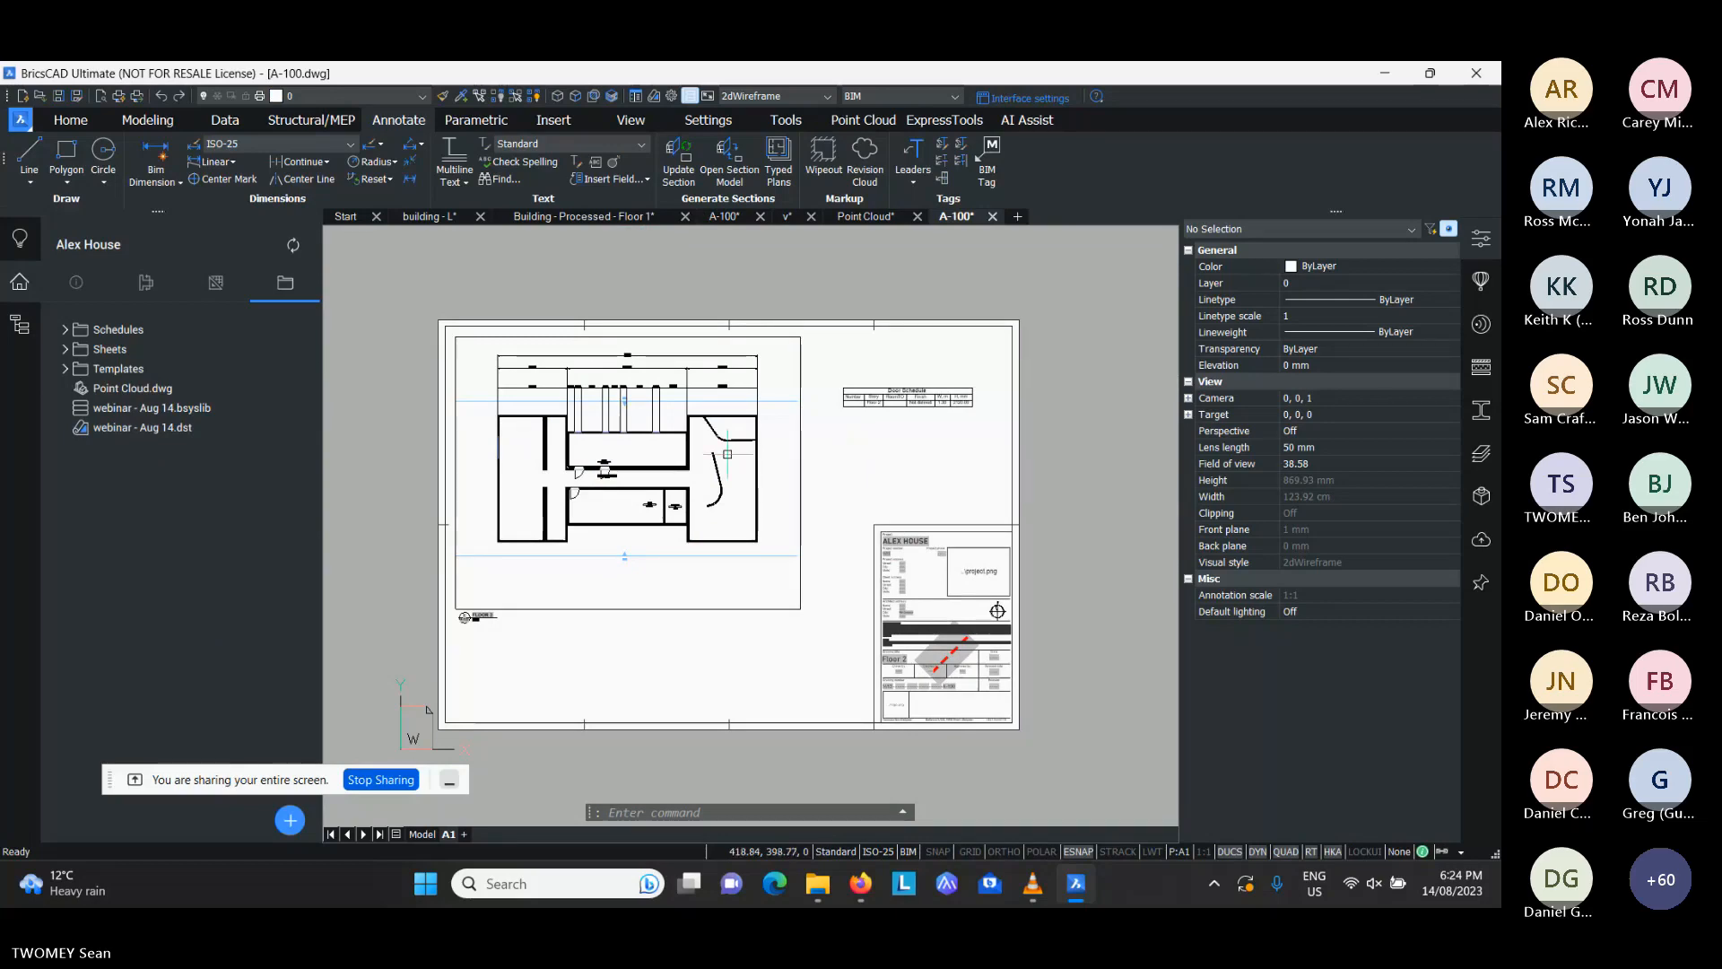
left_click(865, 216)
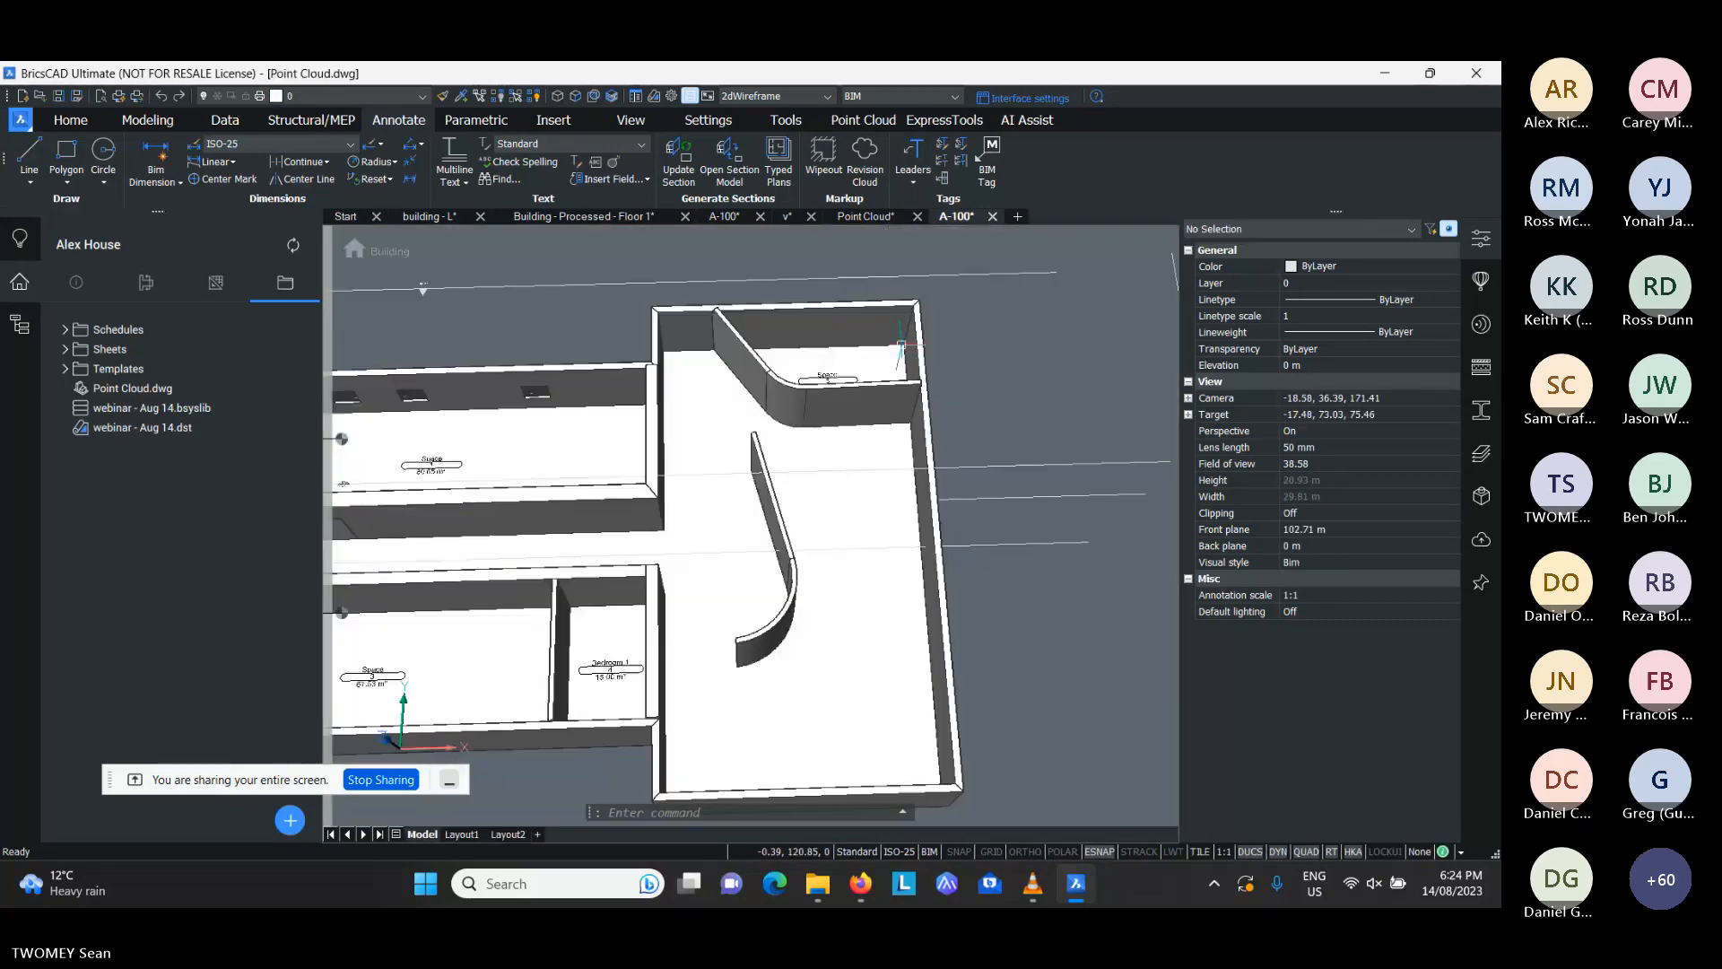
scroll(791, 459, "down", 5)
scroll(834, 456, "up", 3)
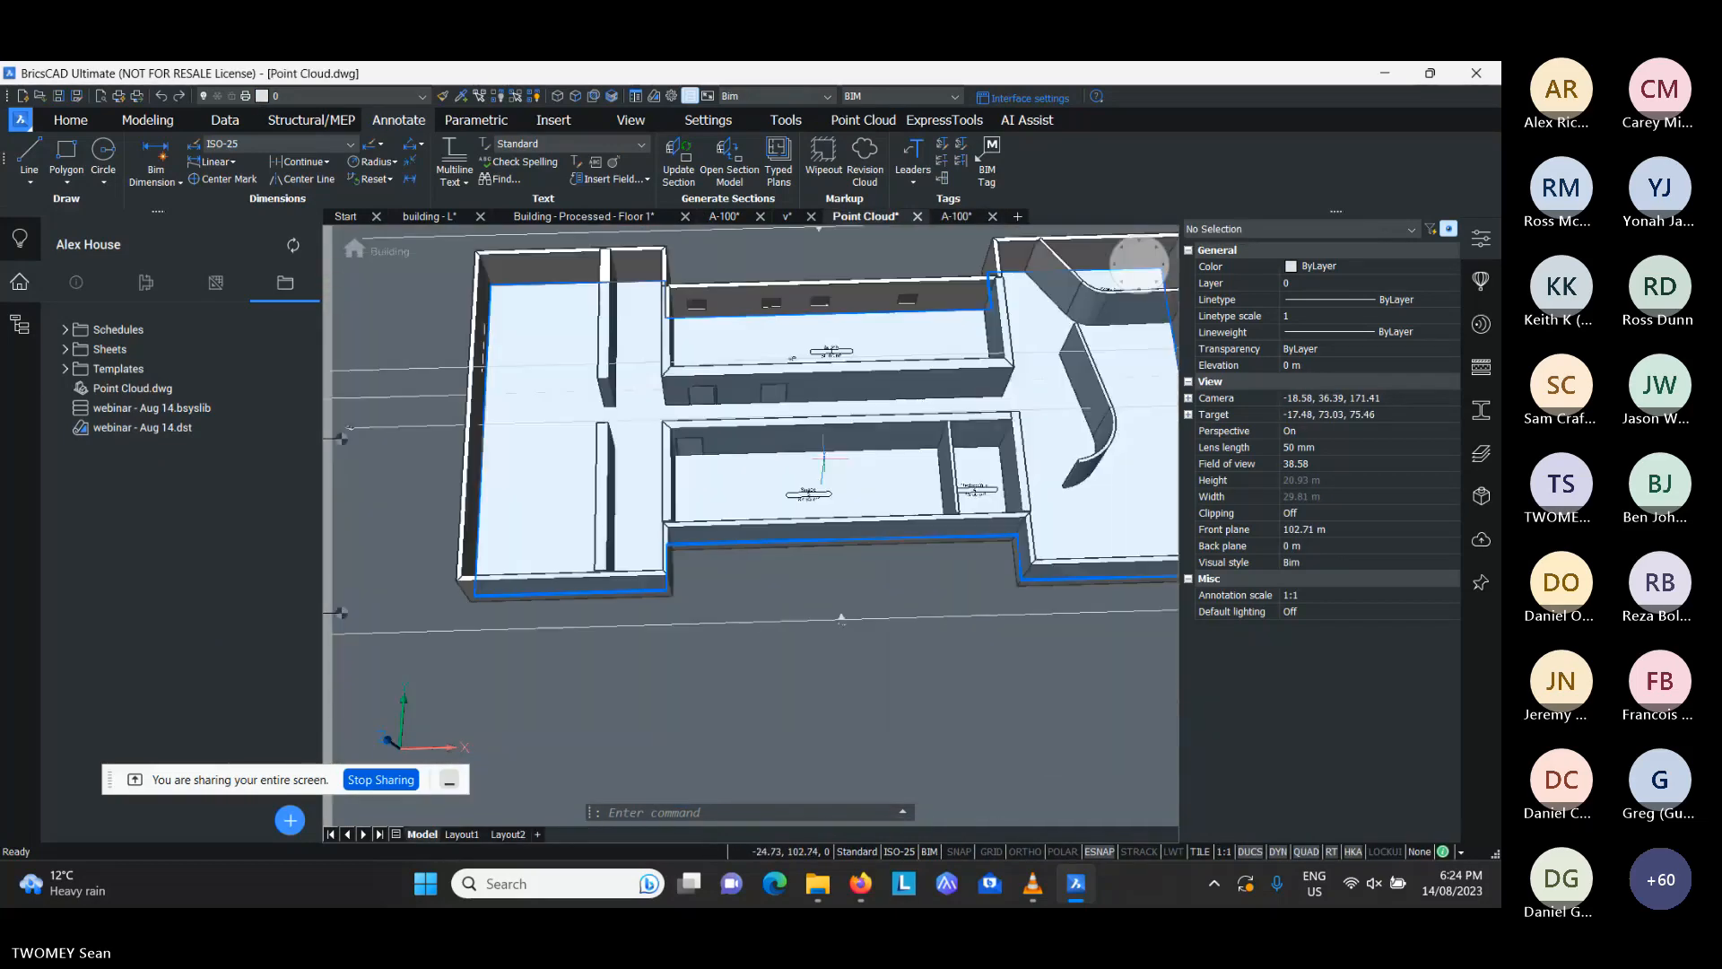
middle_click_drag(848, 475, 800, 452, "shift")
scroll(832, 426, "down", 2)
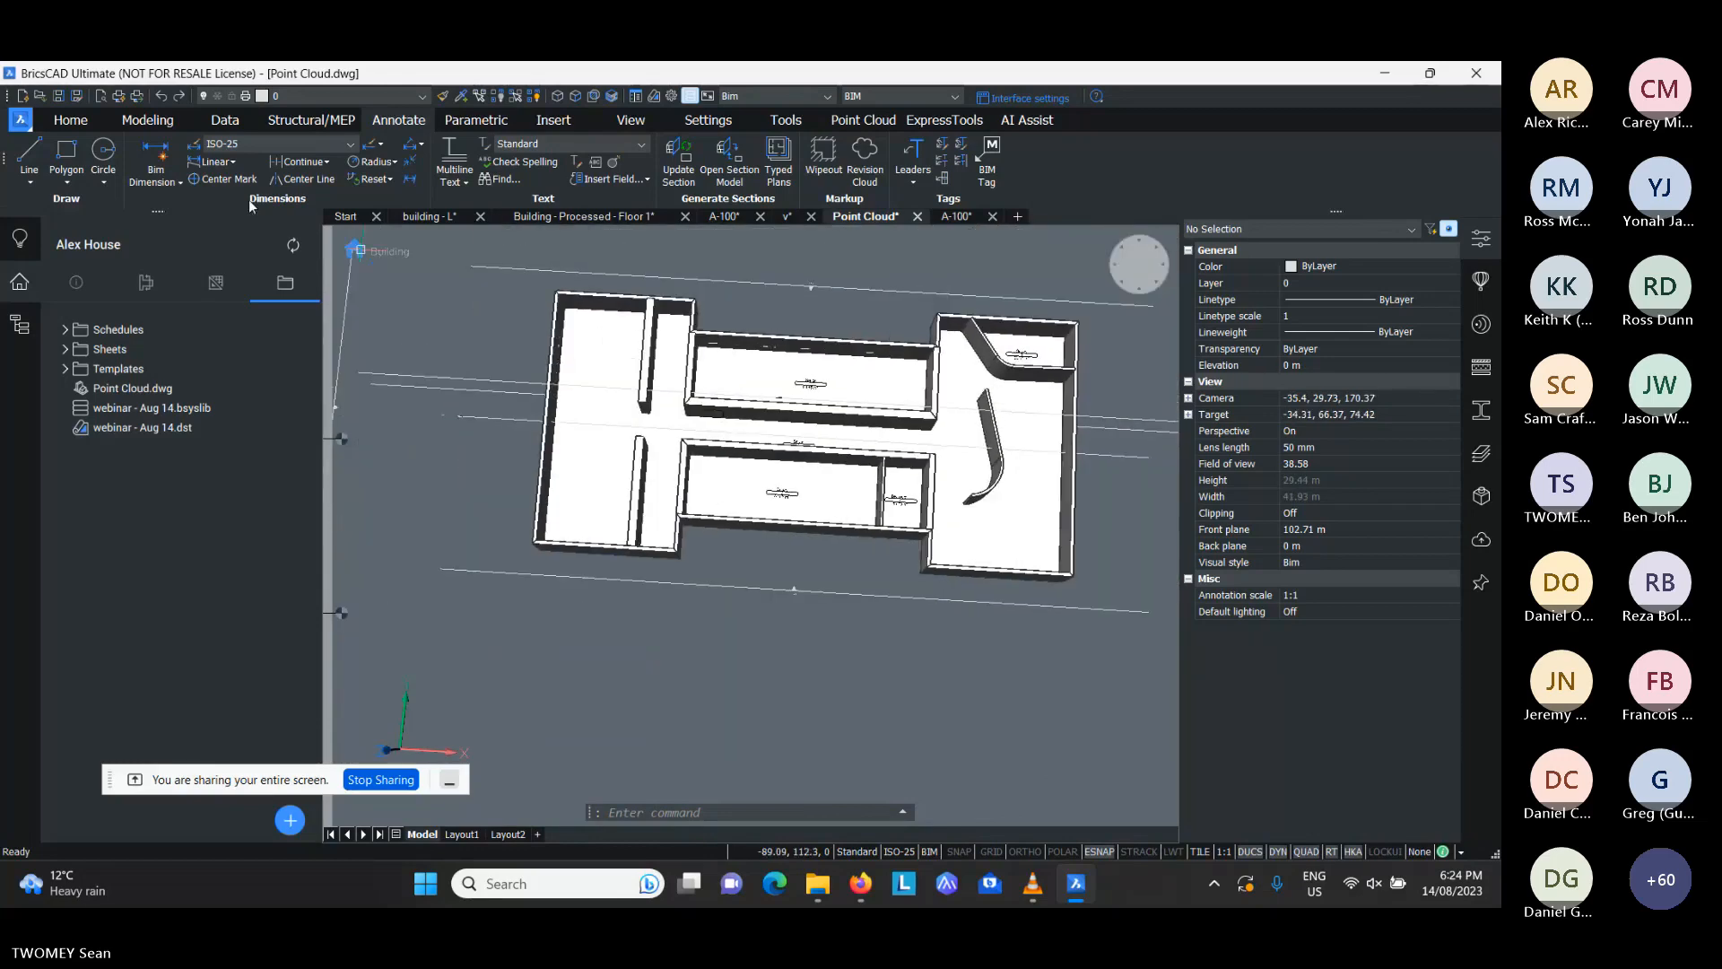
- Check which file formats, including IFC, are available for exporting the Point Cloud model, without exporting it
left_click(24, 124)
mouse_move(136, 393)
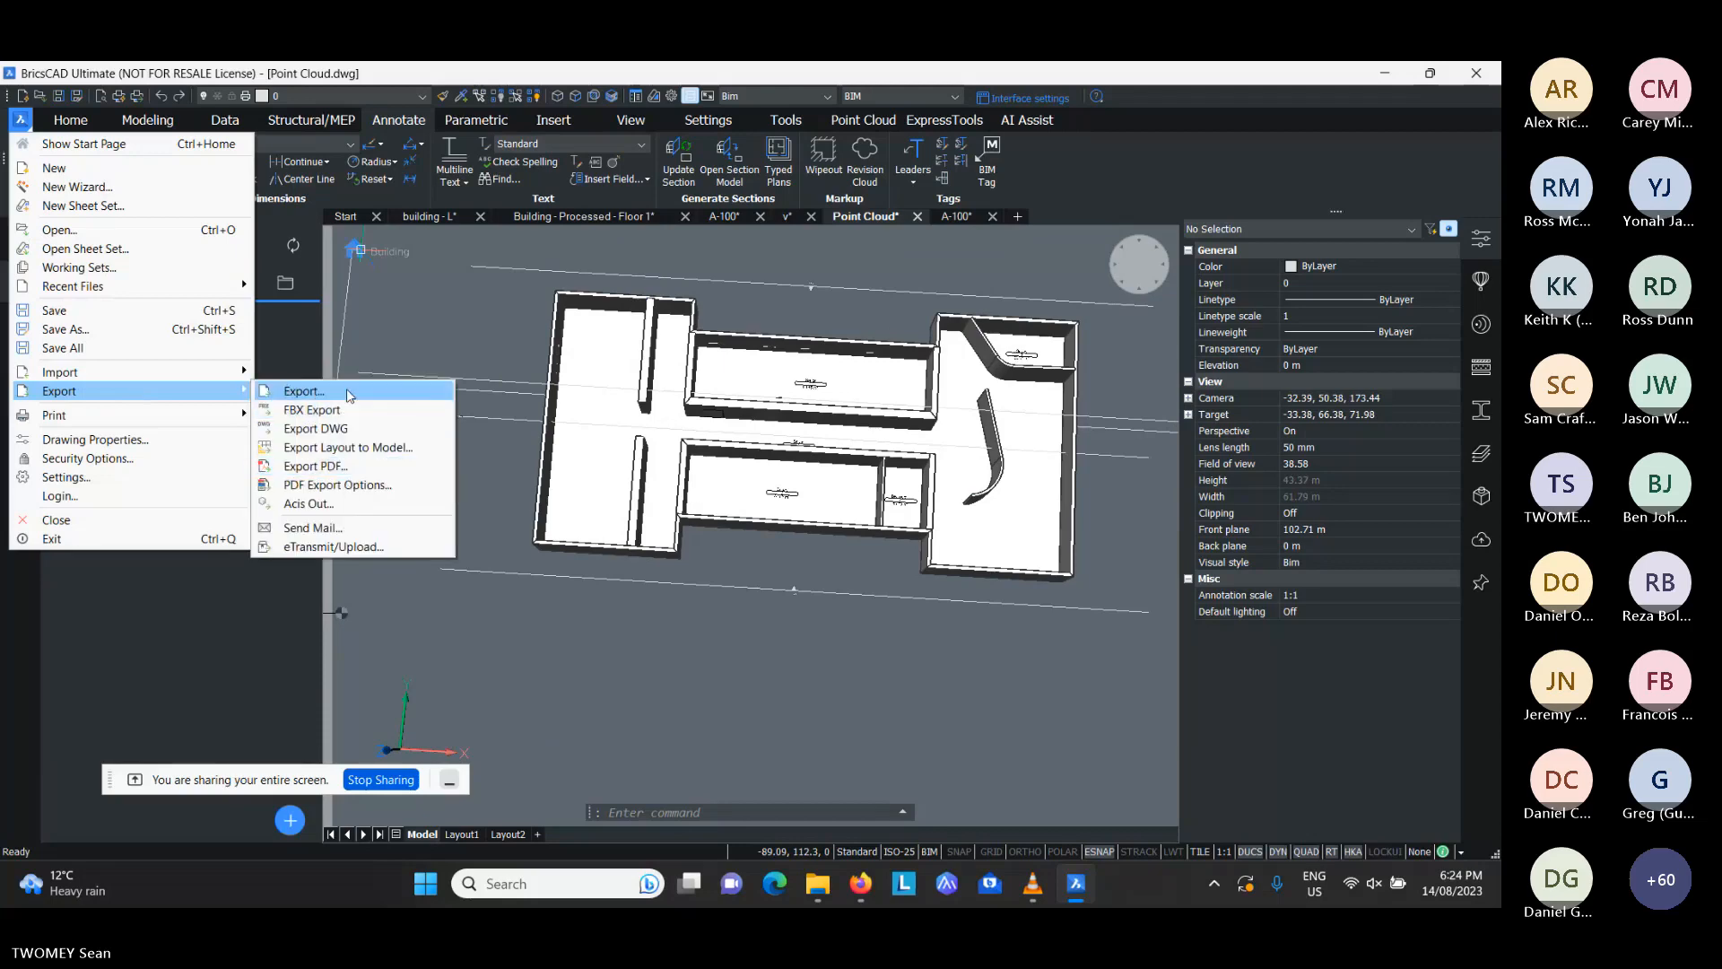
left_click(350, 392)
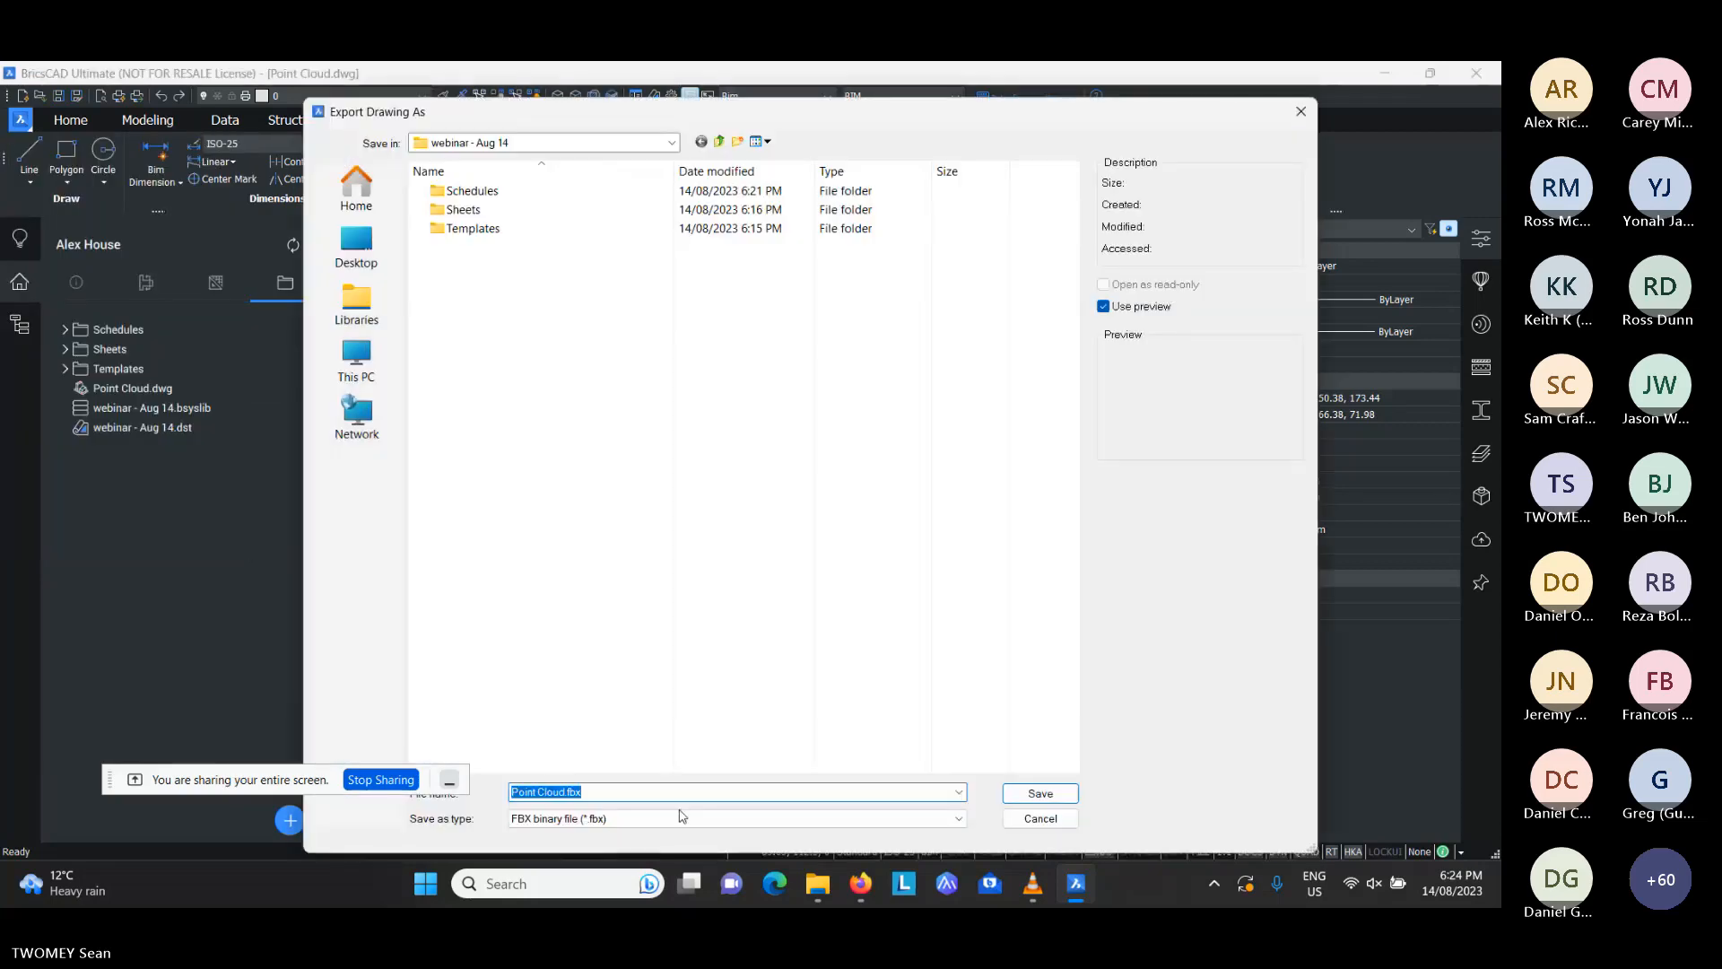
left_click(705, 819)
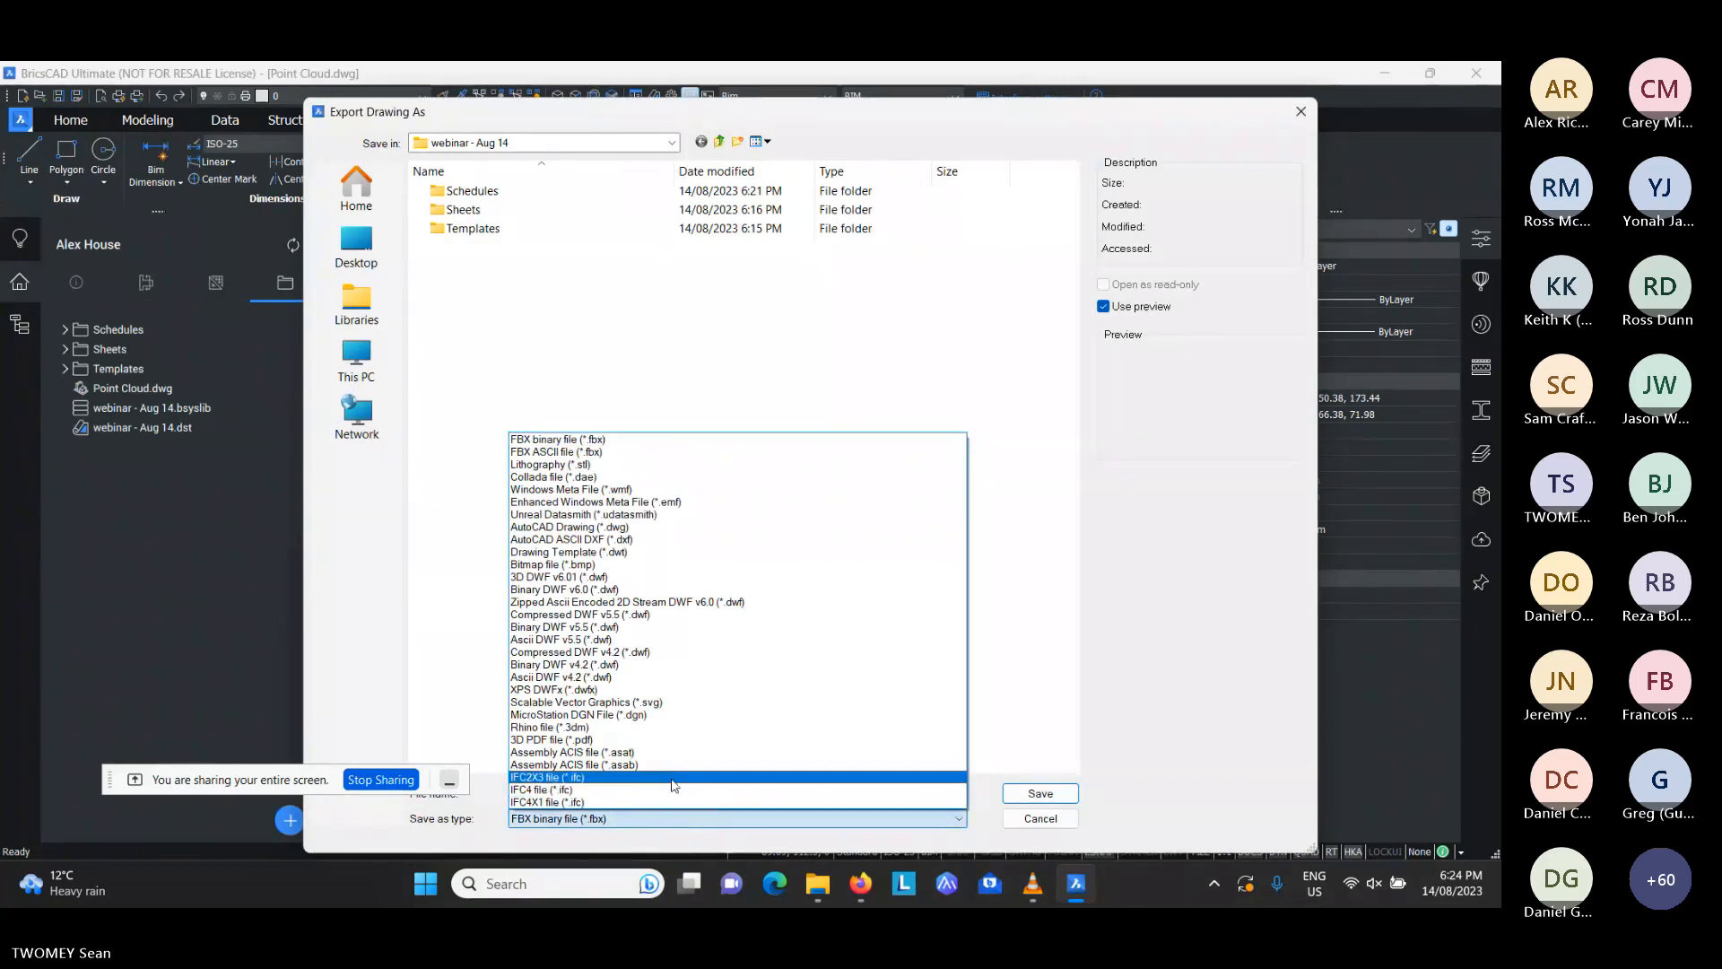
left_click(1046, 821)
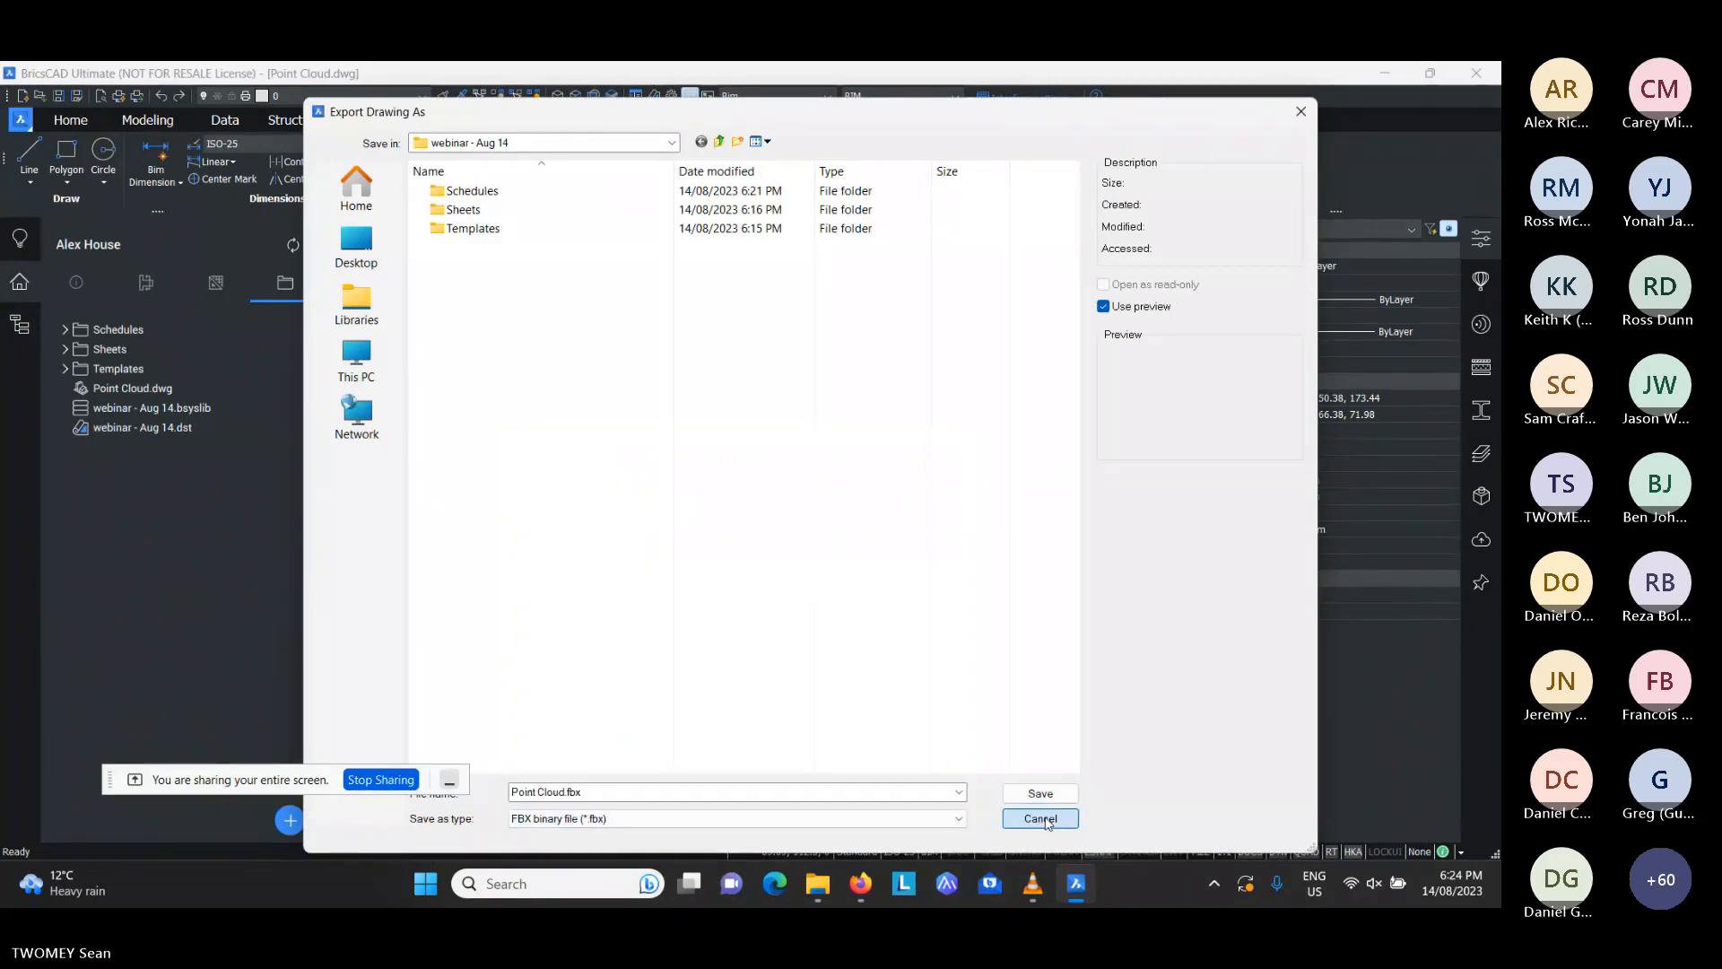
left_click(1042, 819)
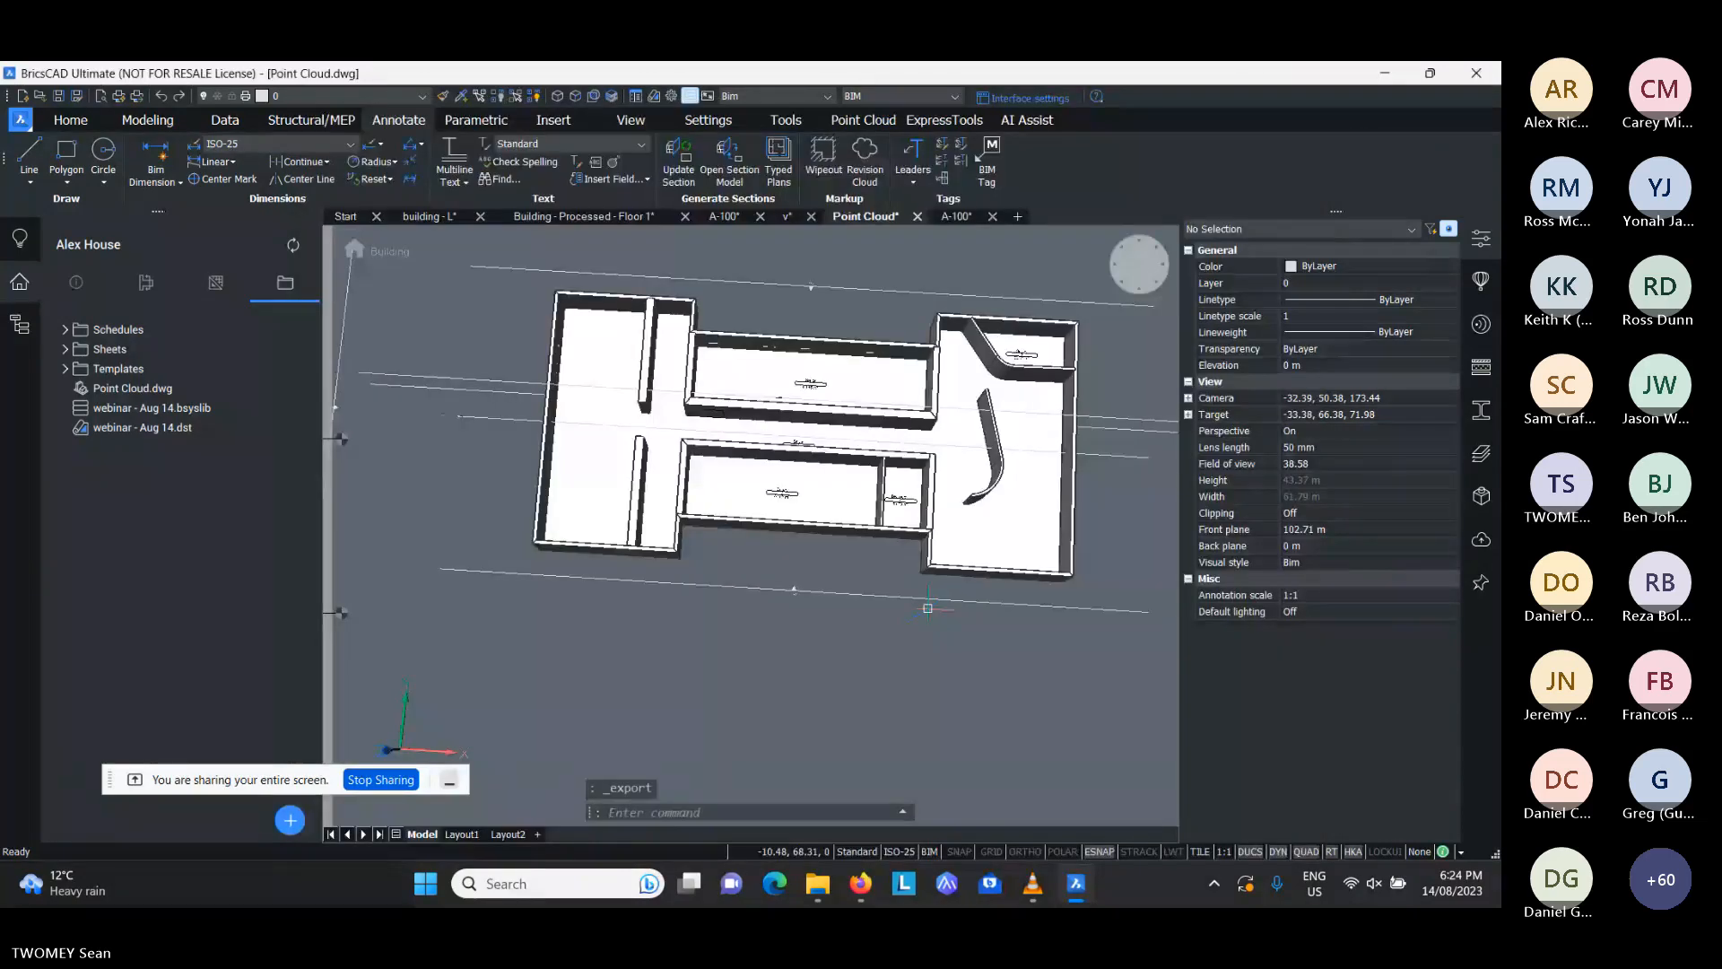
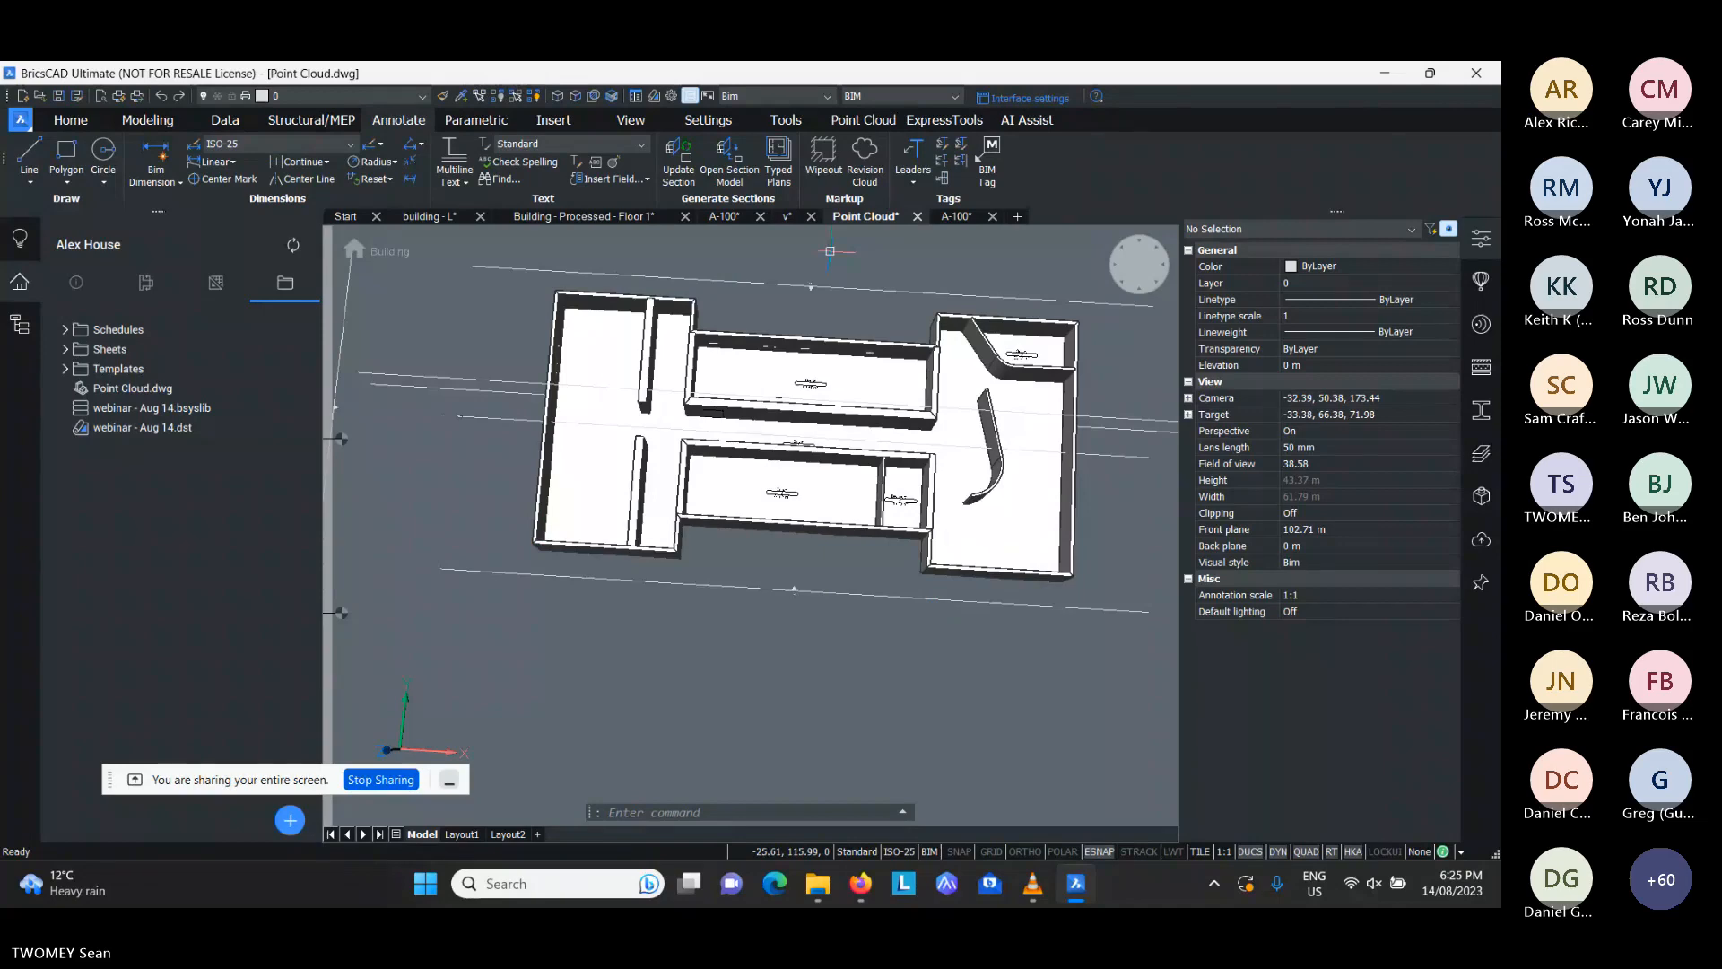
- Check the installed program version in the About information
left_click(1095, 99)
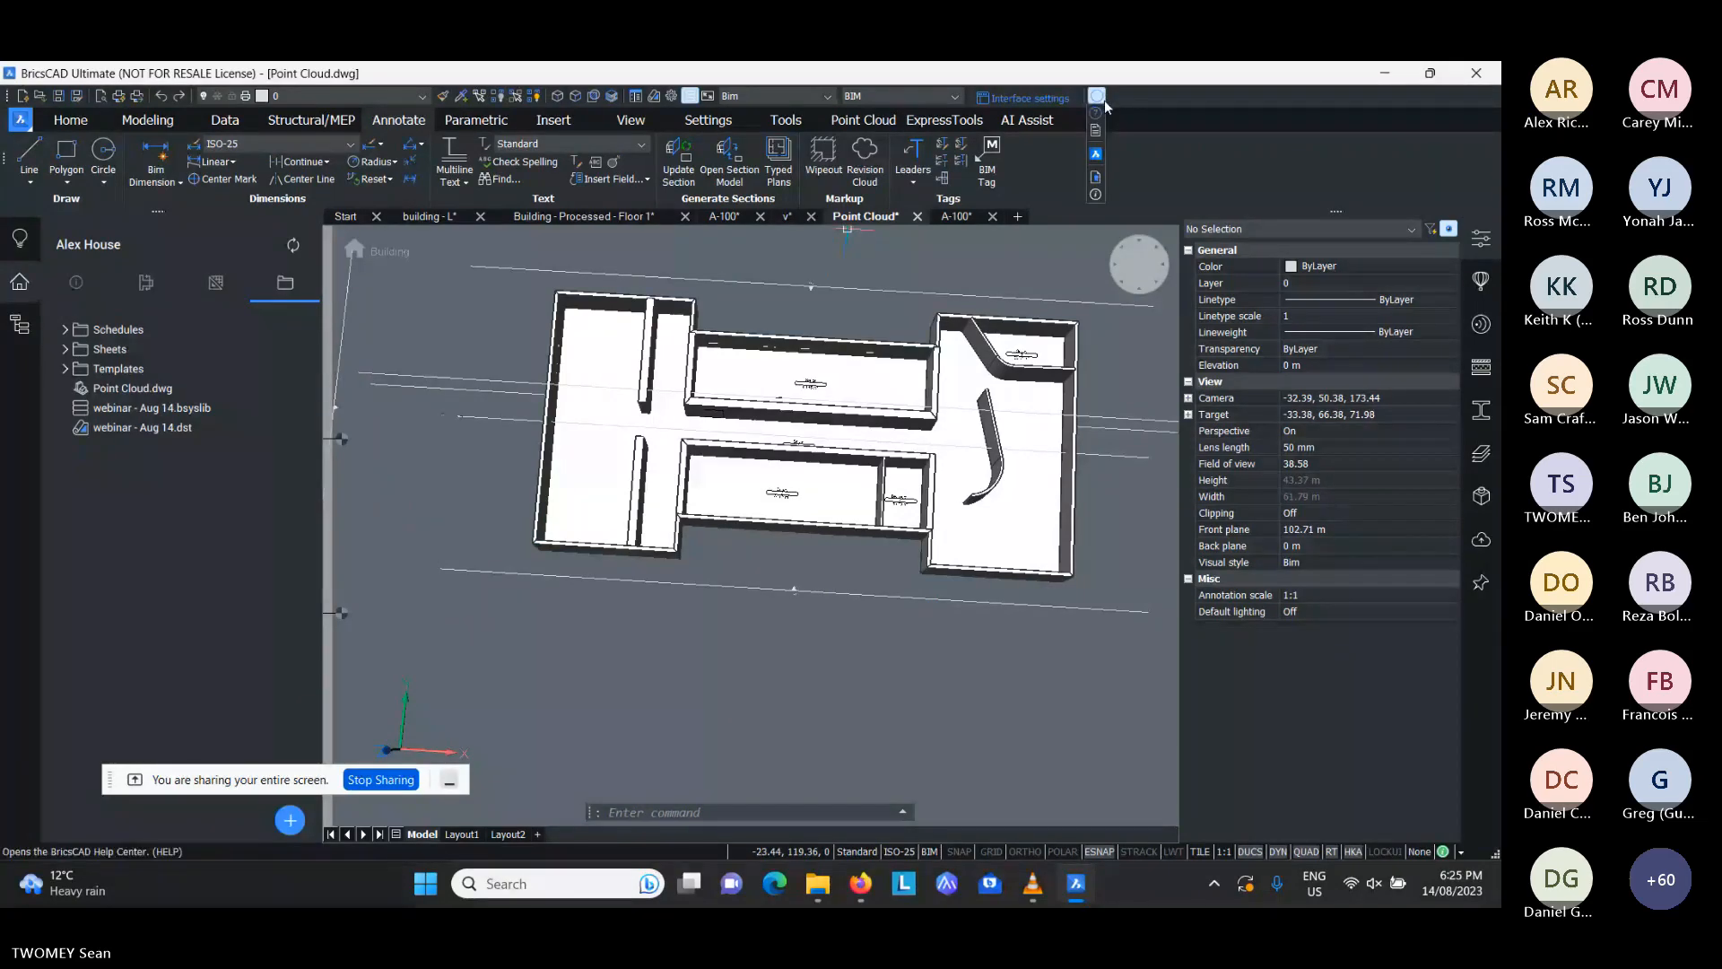
left_click(1095, 192)
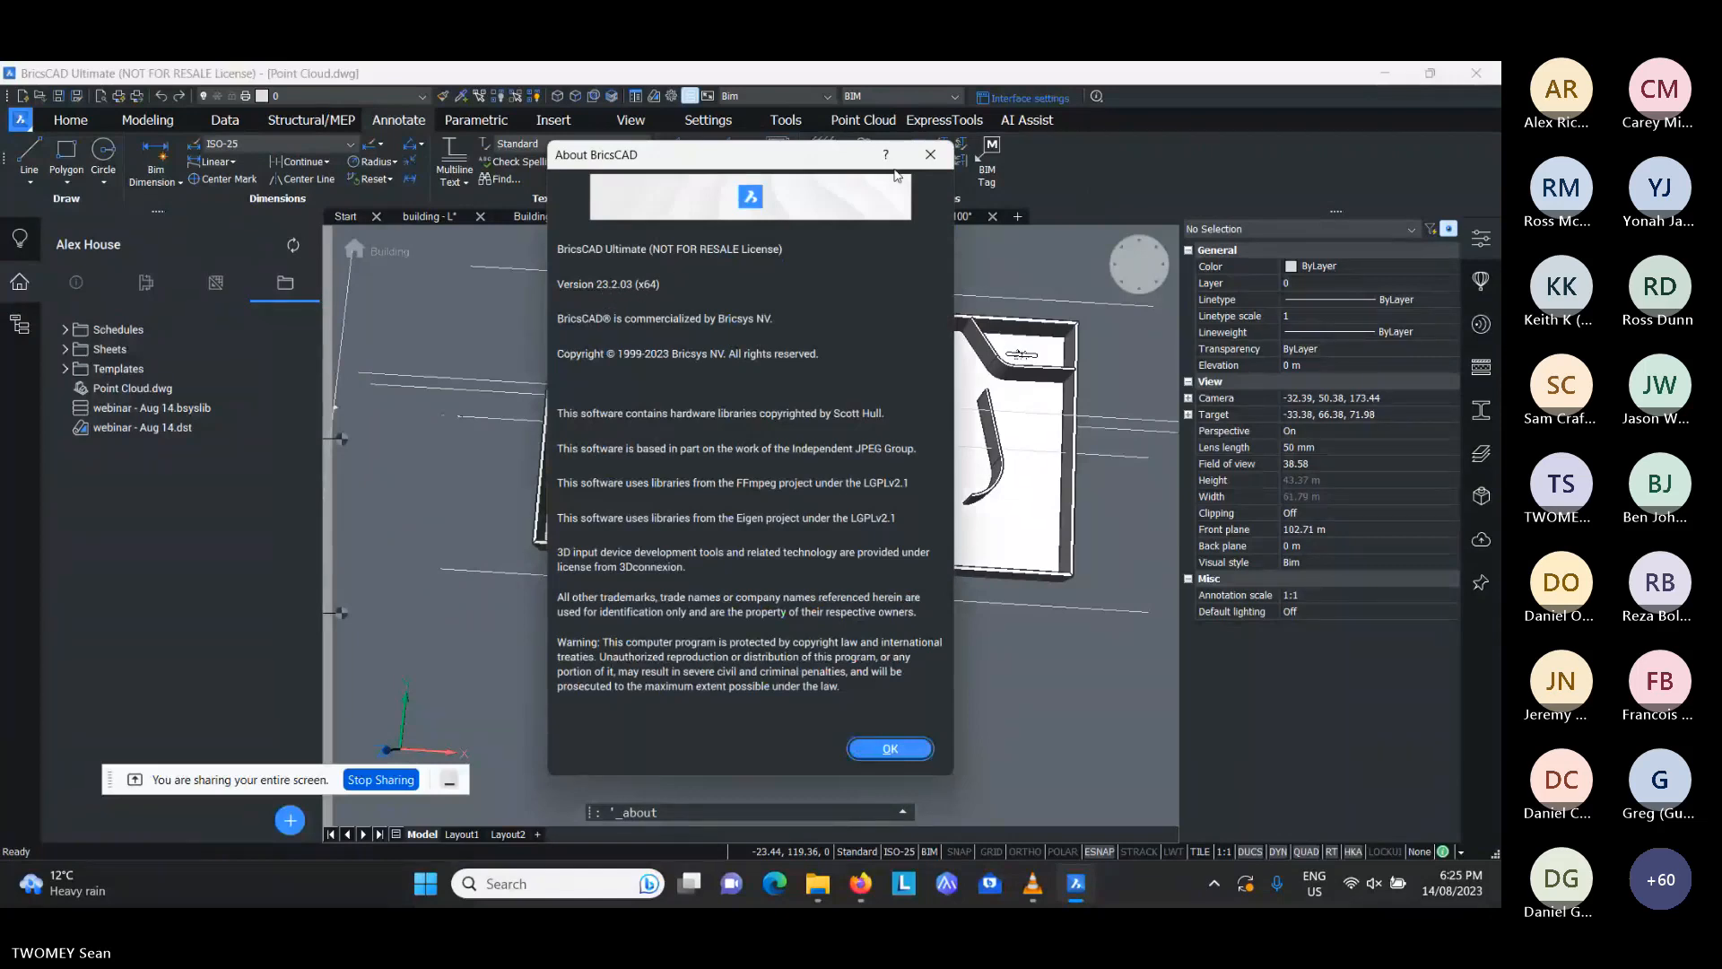
left_click(931, 156)
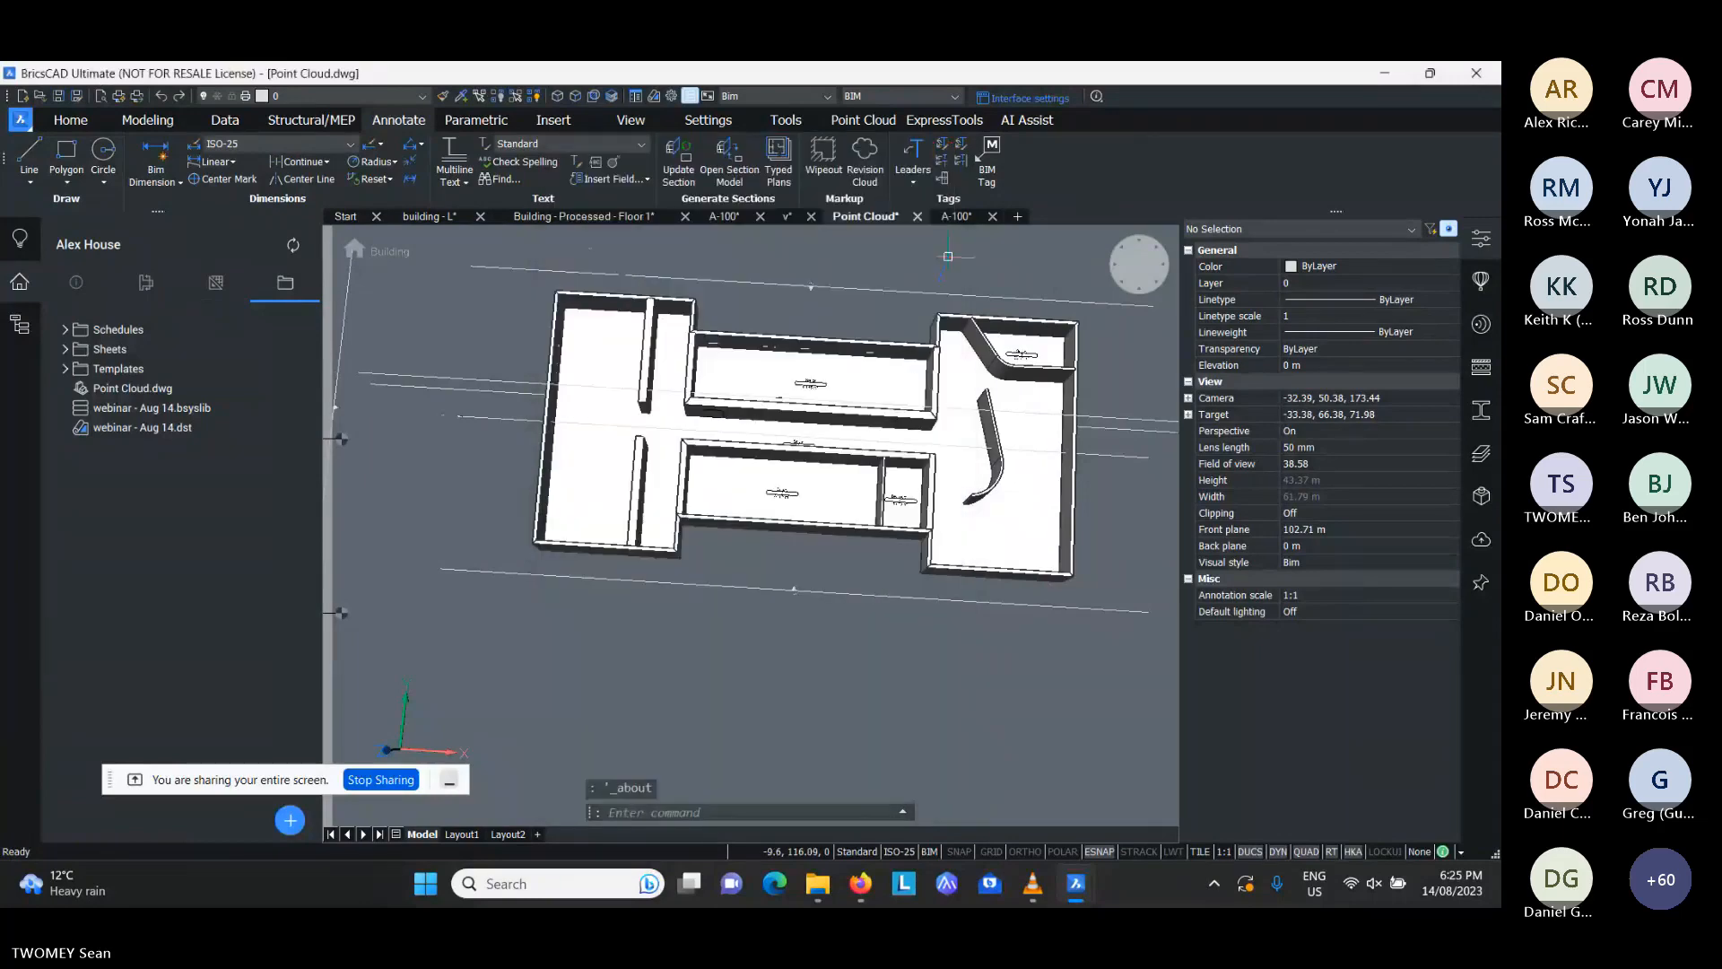
- Check which file formats are supported for attaching a point cloud, without attaching one
middle_click_drag(948, 256, 908, 295)
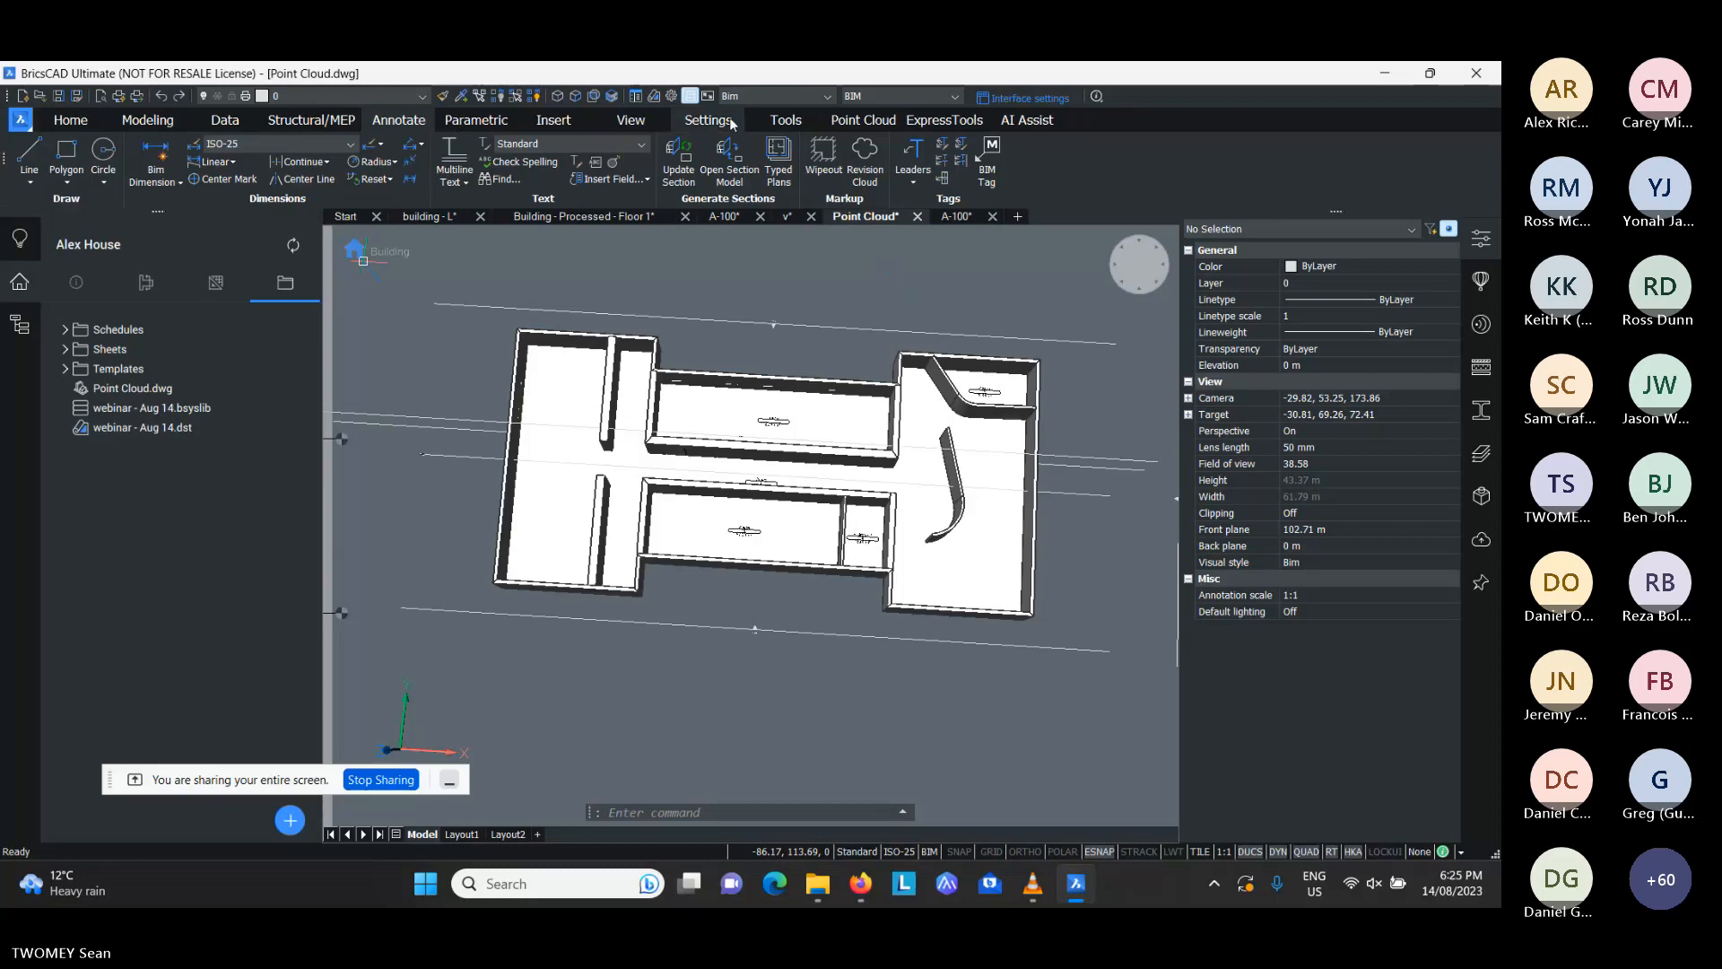
left_click(861, 119)
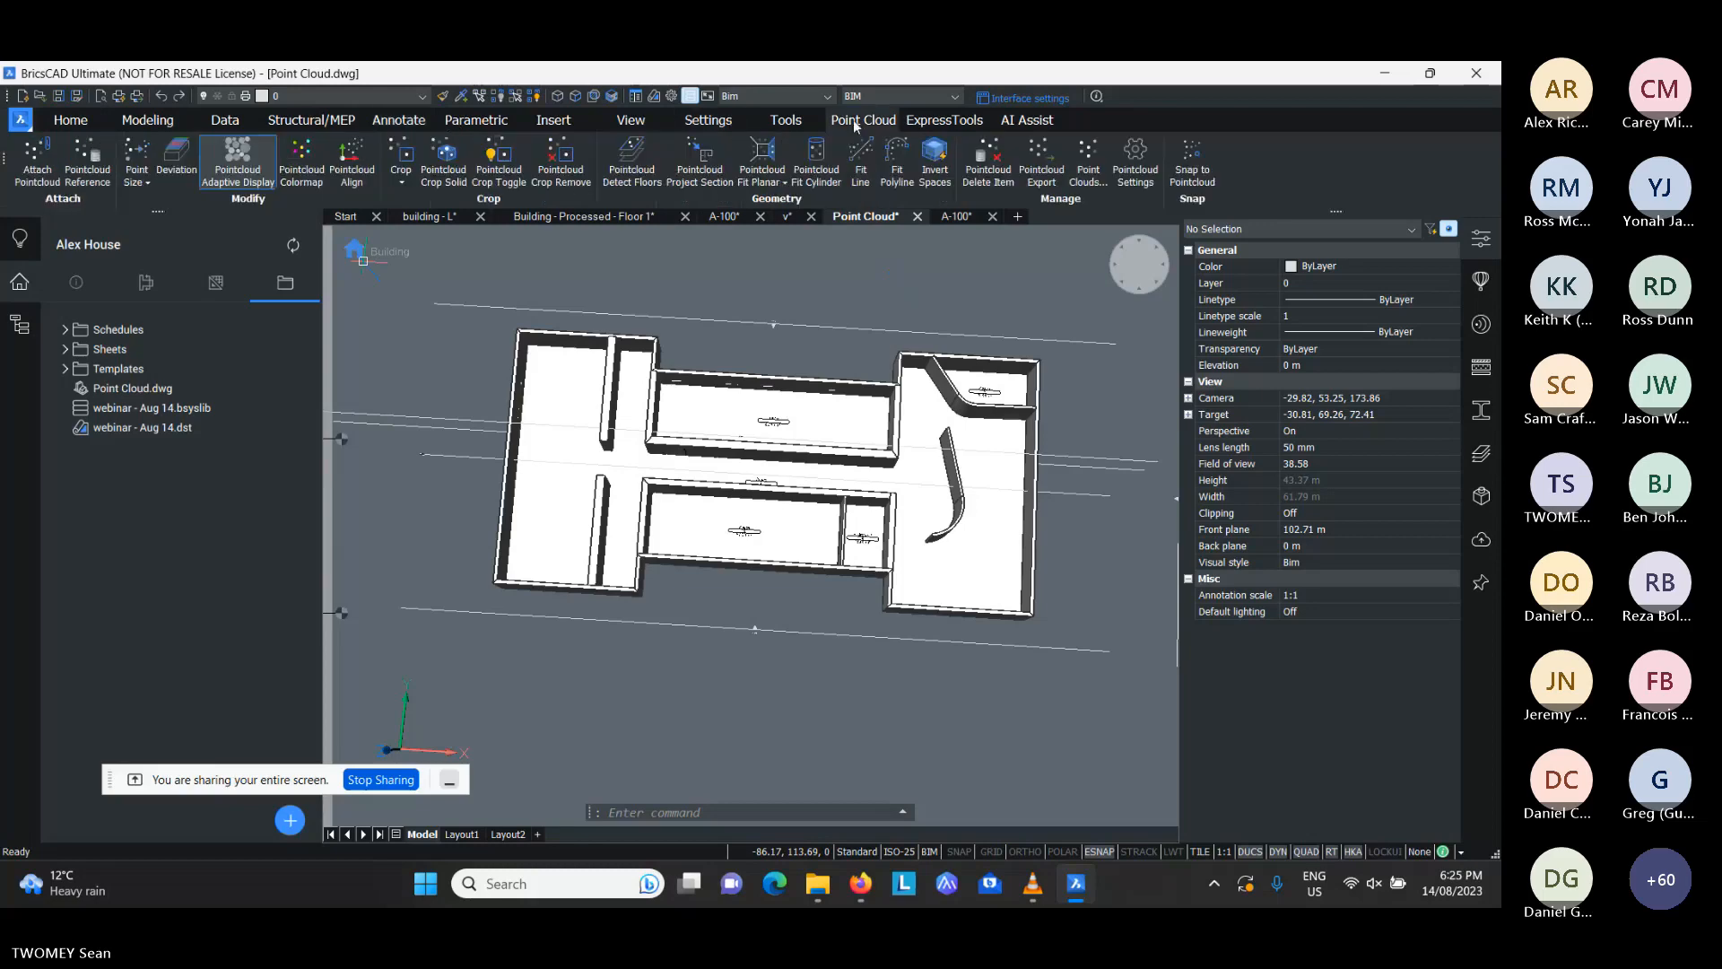
left_click(46, 175)
left_click(1017, 267)
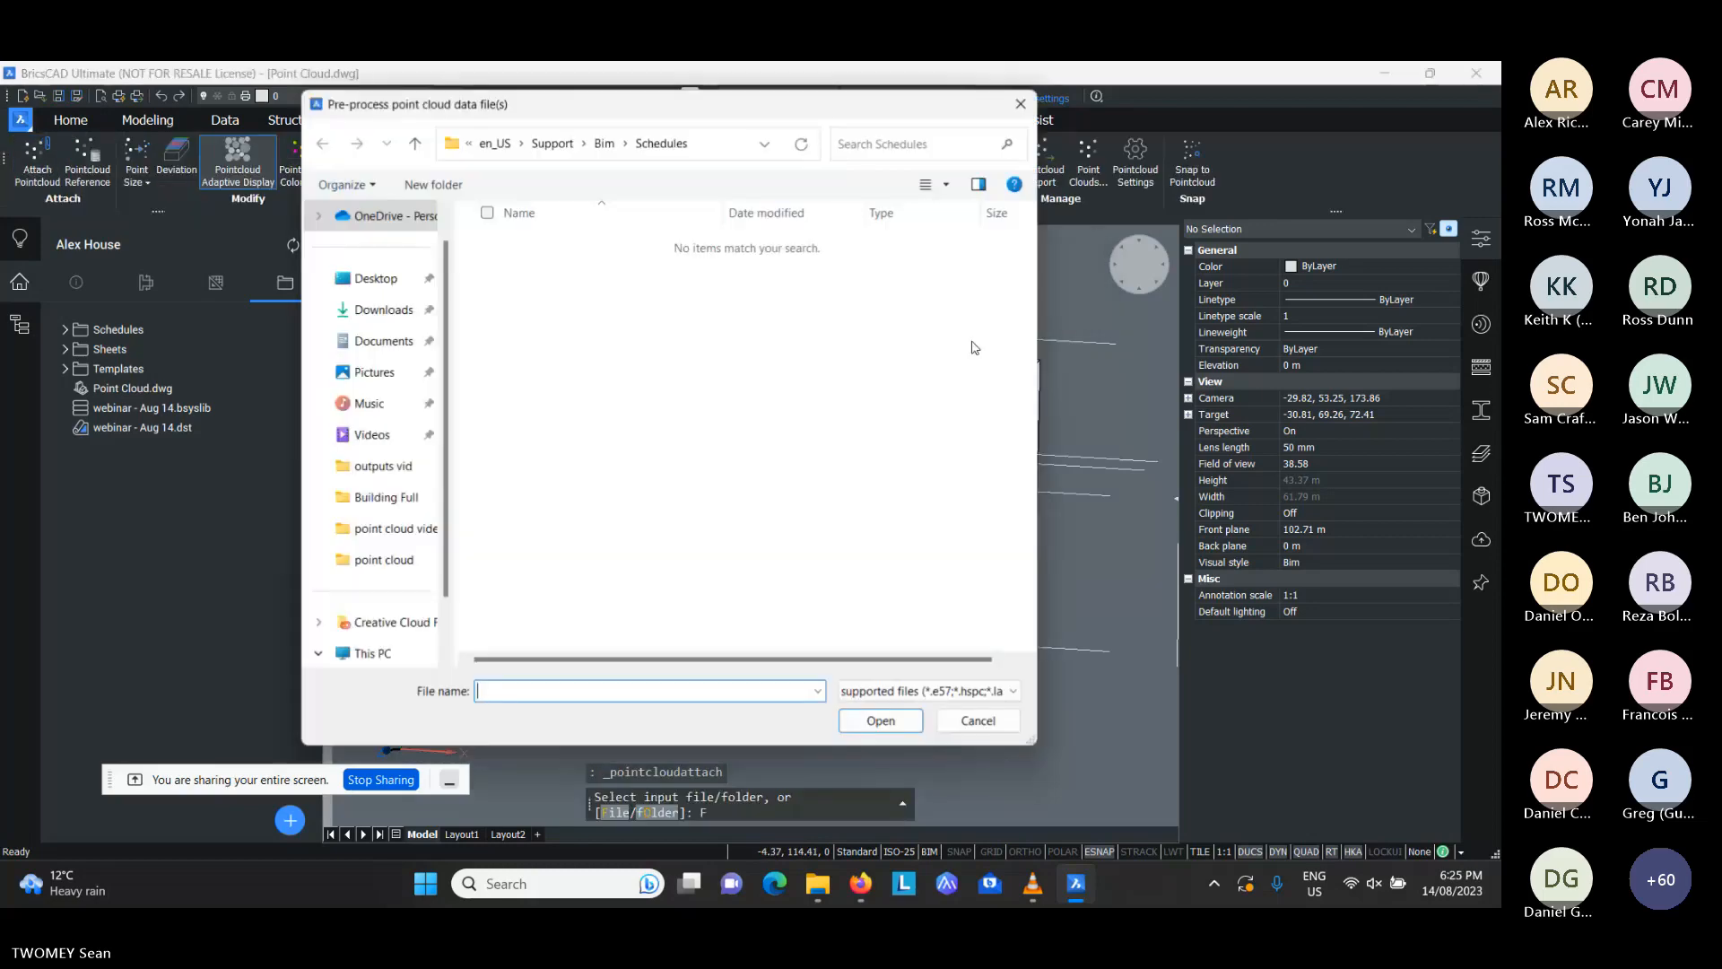
left_click(1031, 691)
left_click(1094, 713)
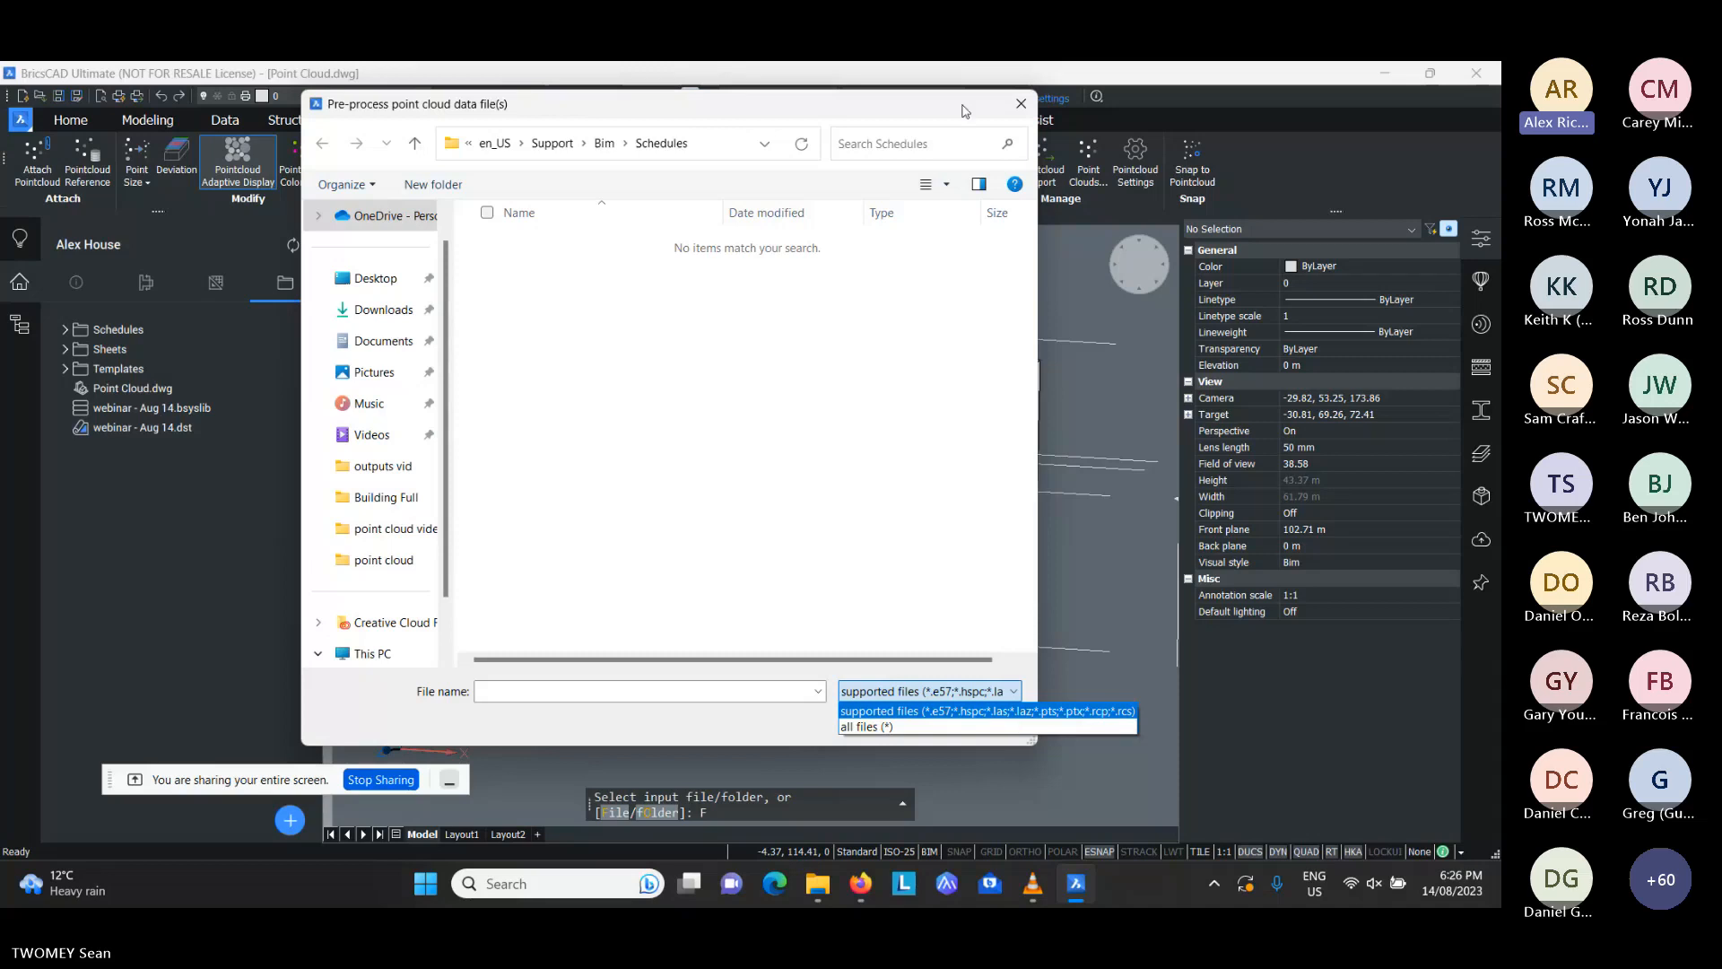
left_click(1003, 114)
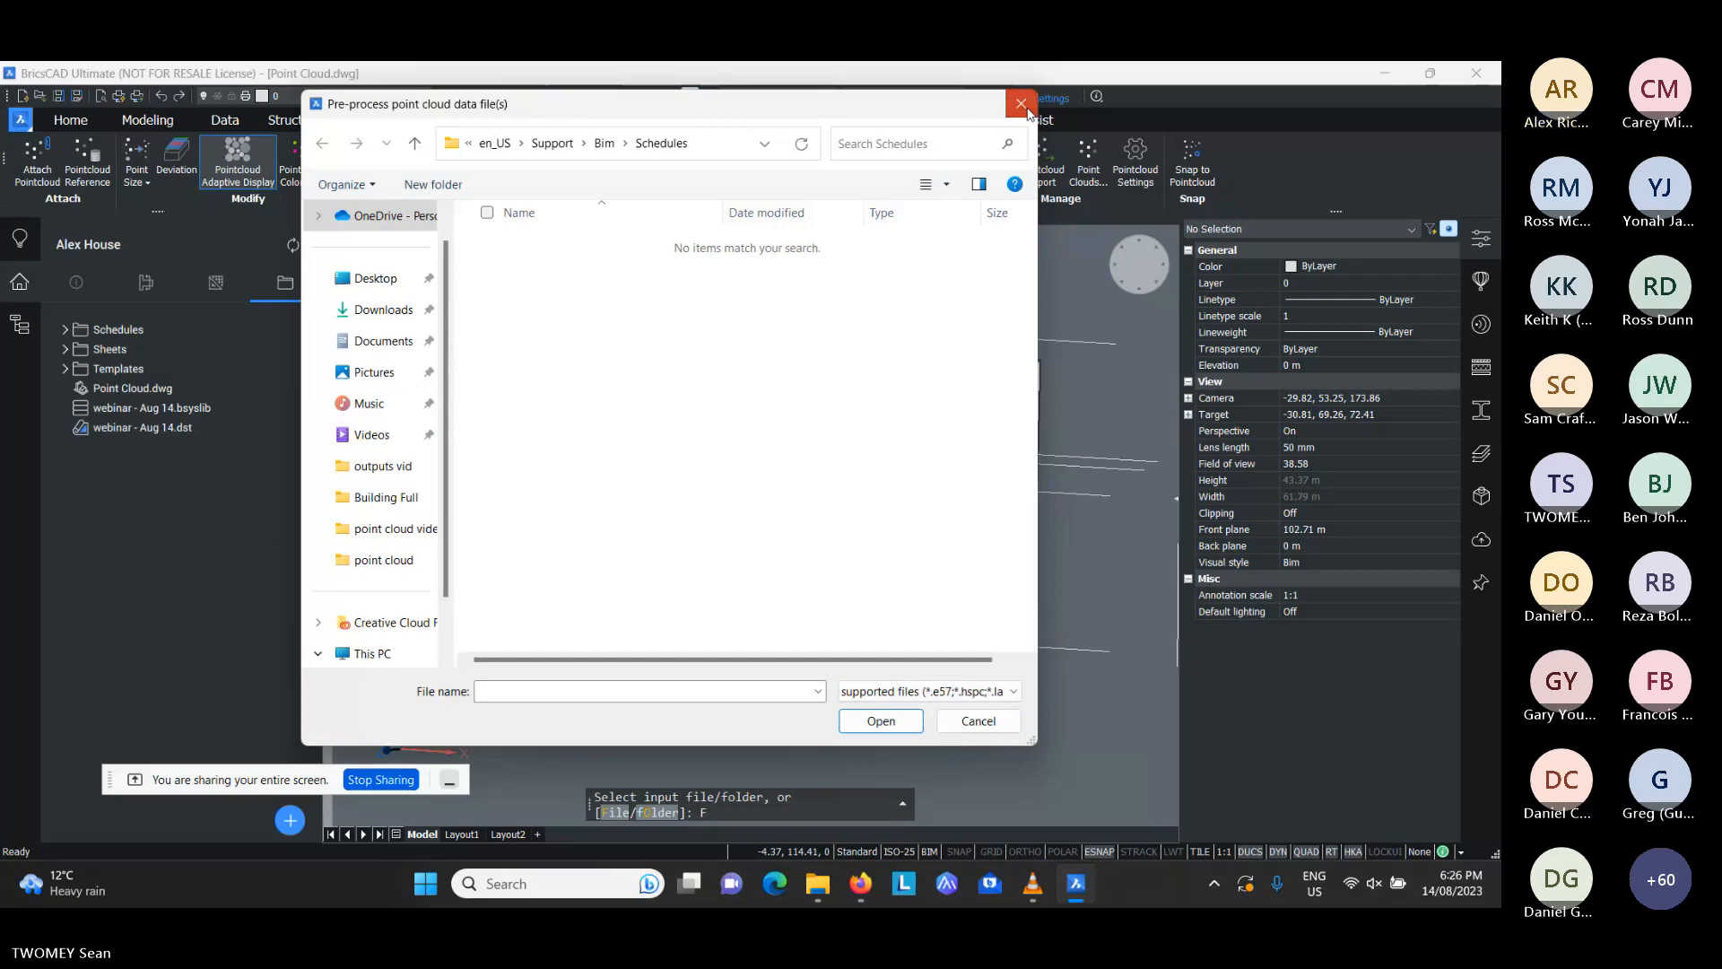
left_click(1026, 109)
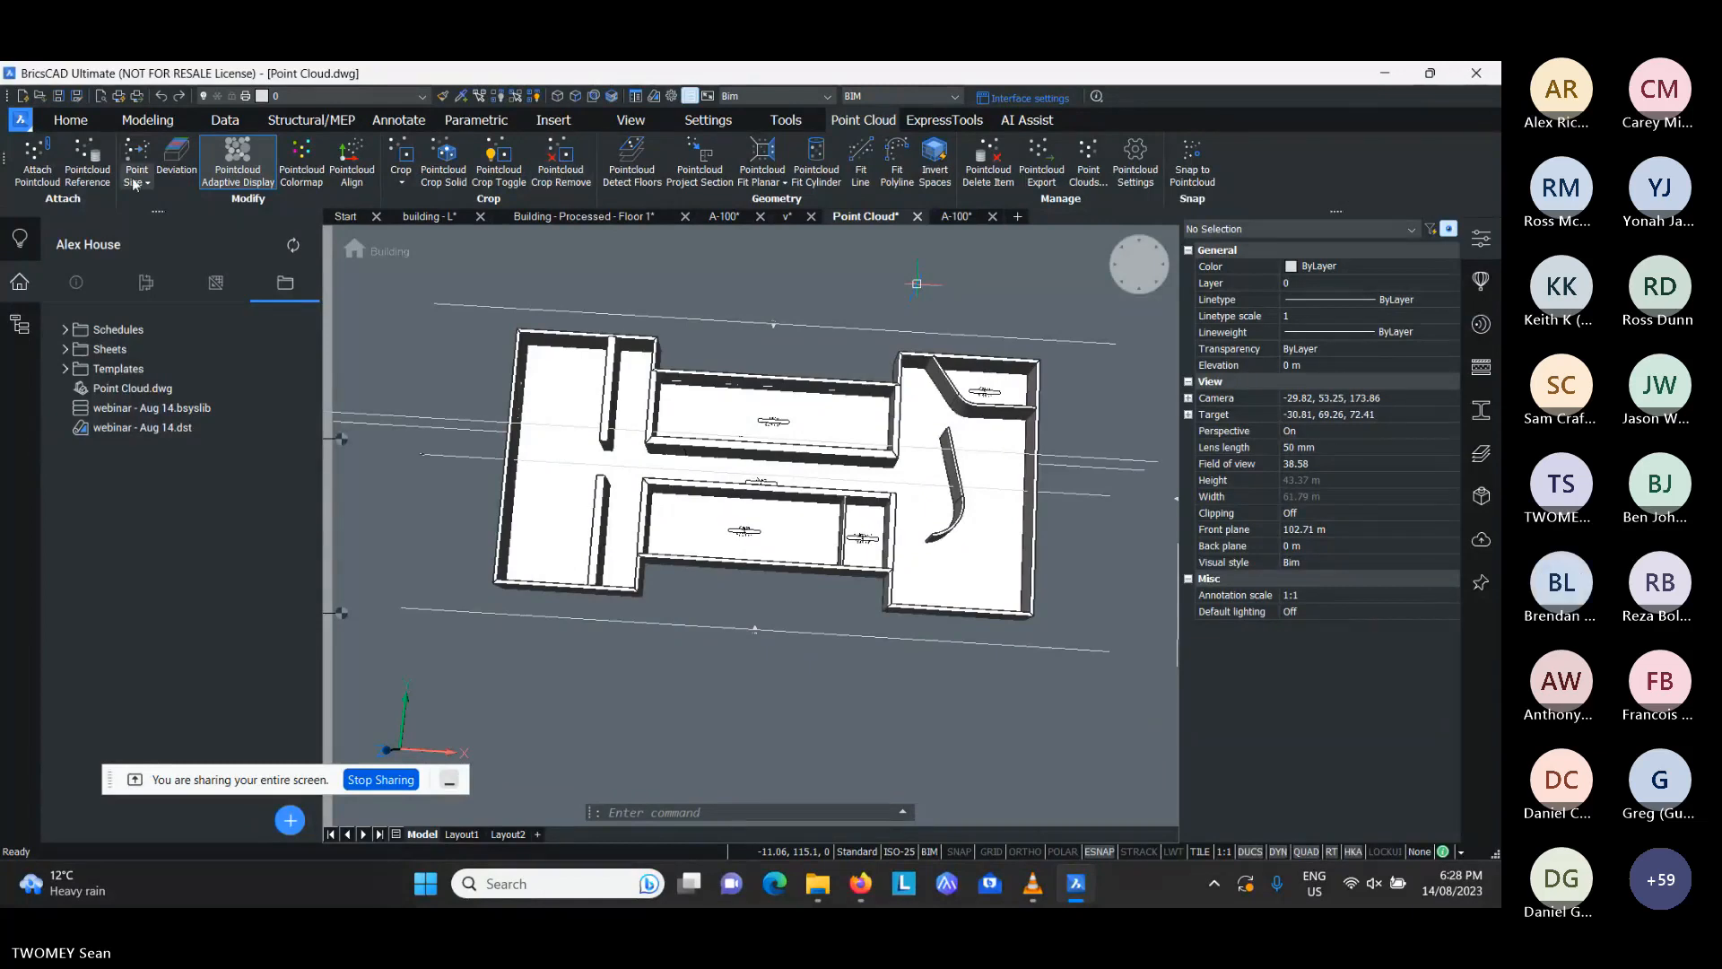
- Look at the drawing files available to open in the "webinar - Aug 14" folder and preview Point Cloud.dwg without opening it
left_click(20, 119)
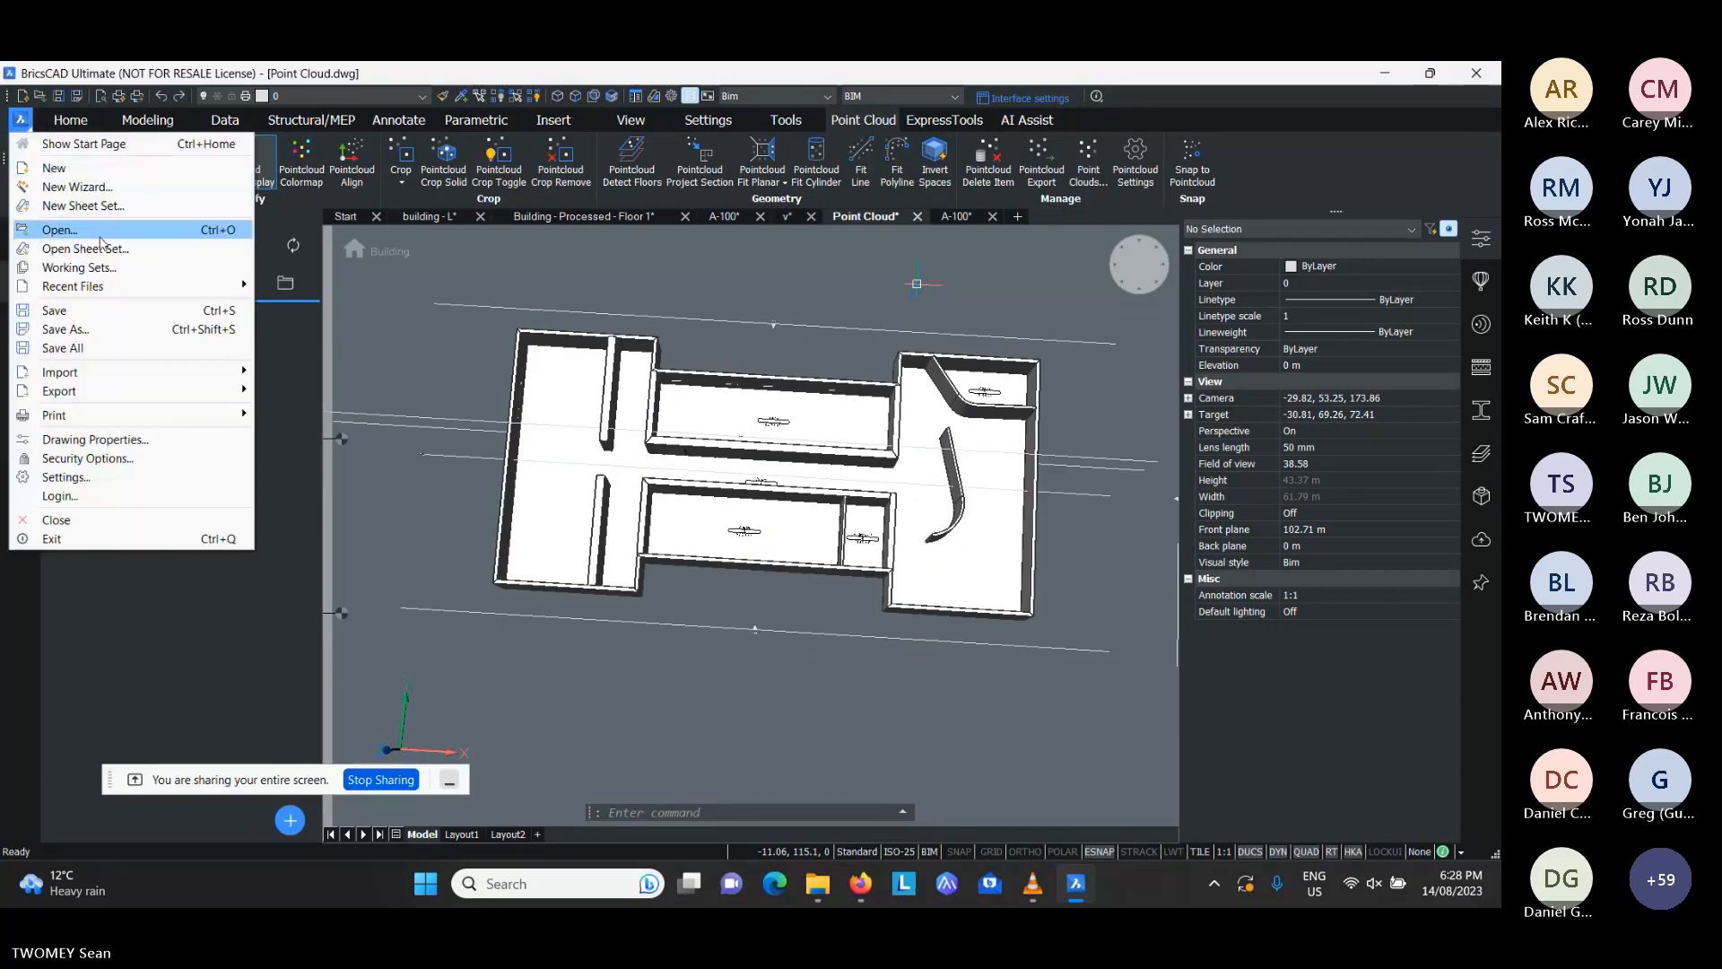
left_click(241, 232)
left_click(515, 250)
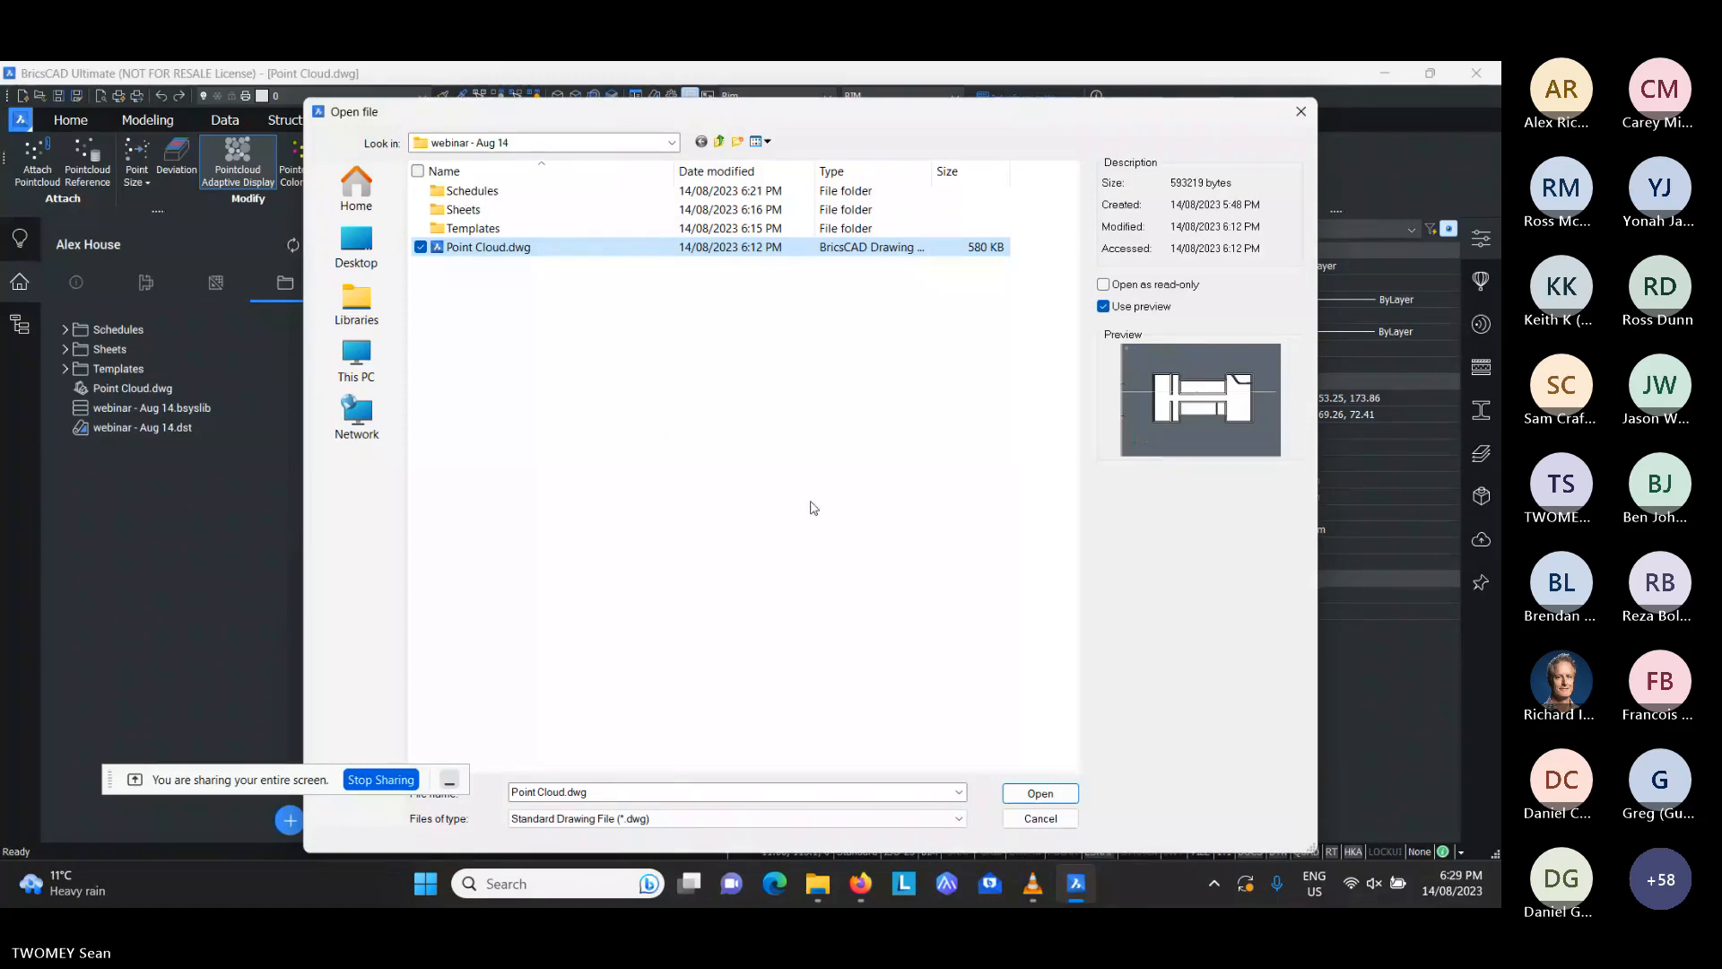
left_click(1041, 820)
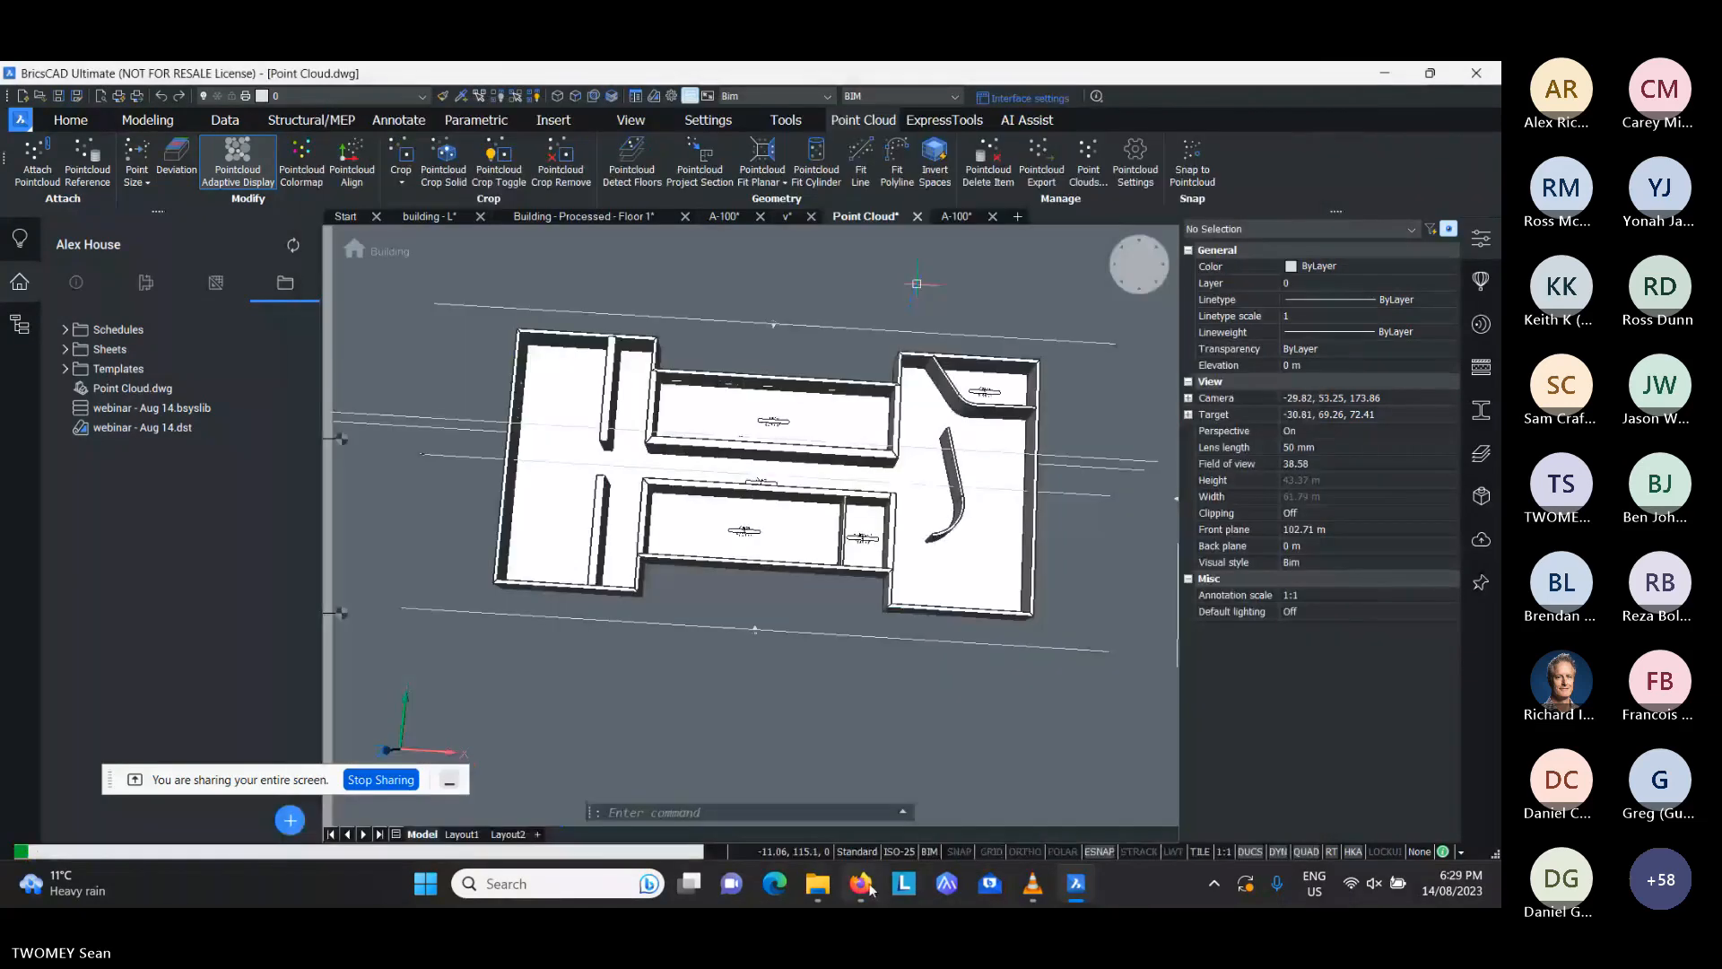
- Stop sharing the entire screen with the meeting participants
left_click(912, 755)
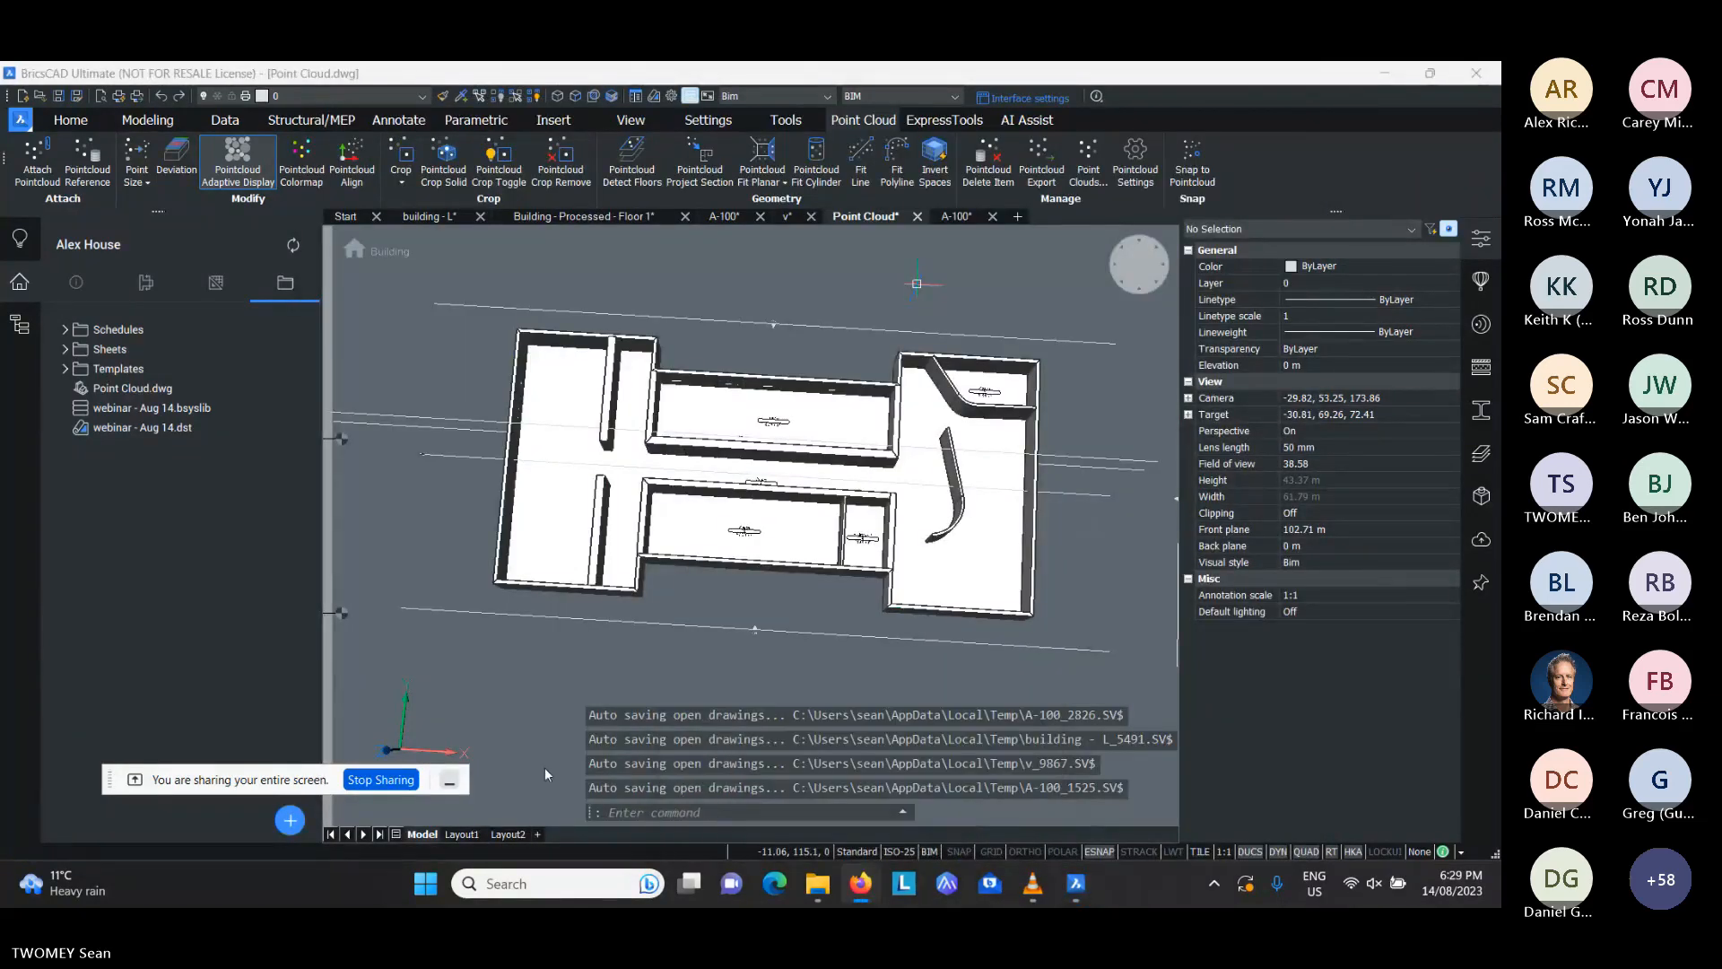
left_click(381, 780)
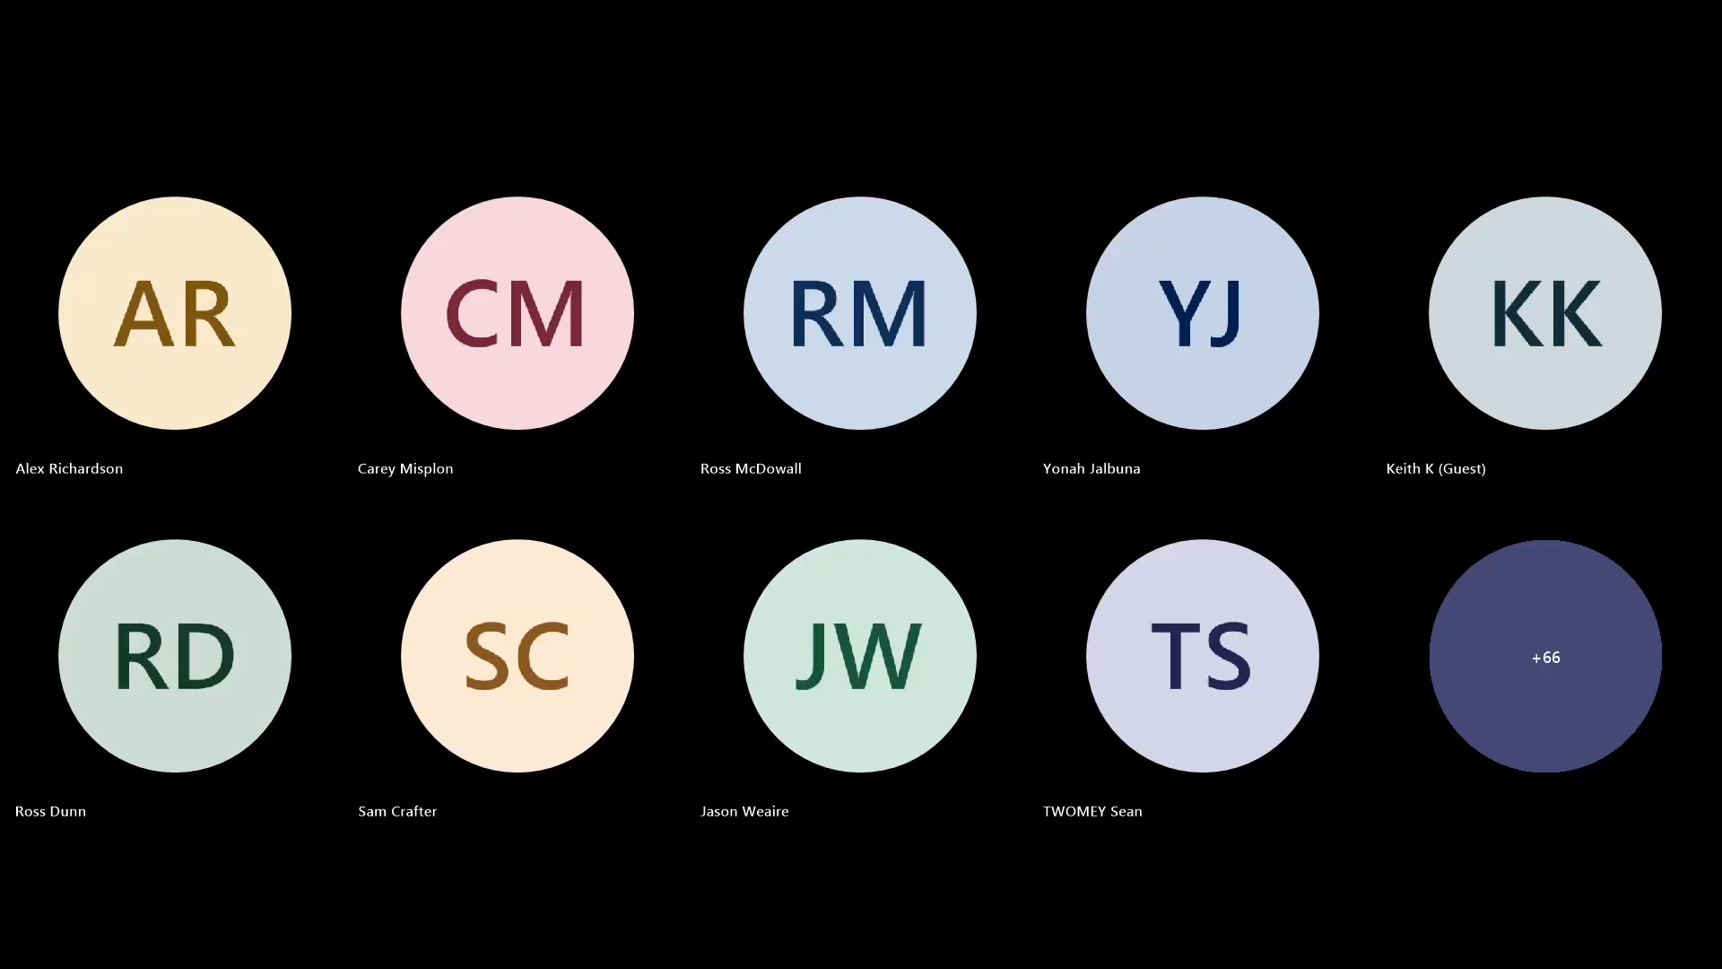